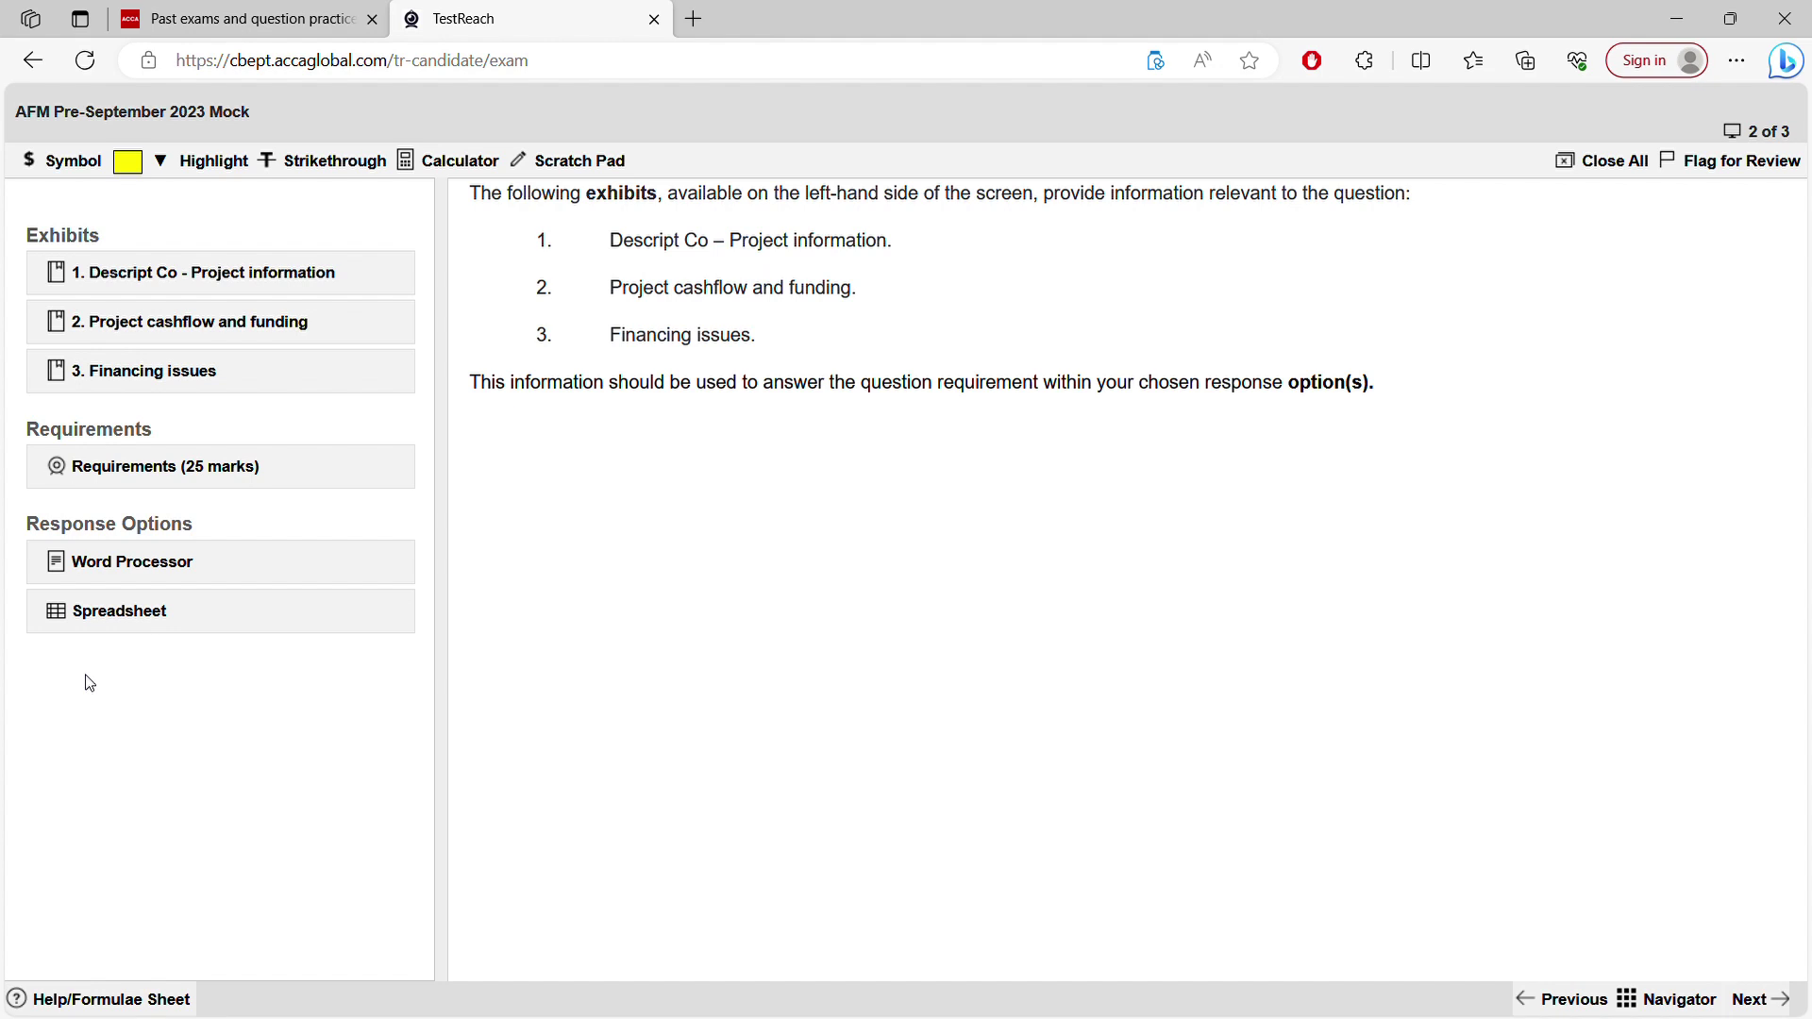
- Open the Requirements (25 marks) and examine parts (a) and (b), their mark allocations and the professional skills being assessed
{"action": "left_click", "coordinate": [152, 469]}
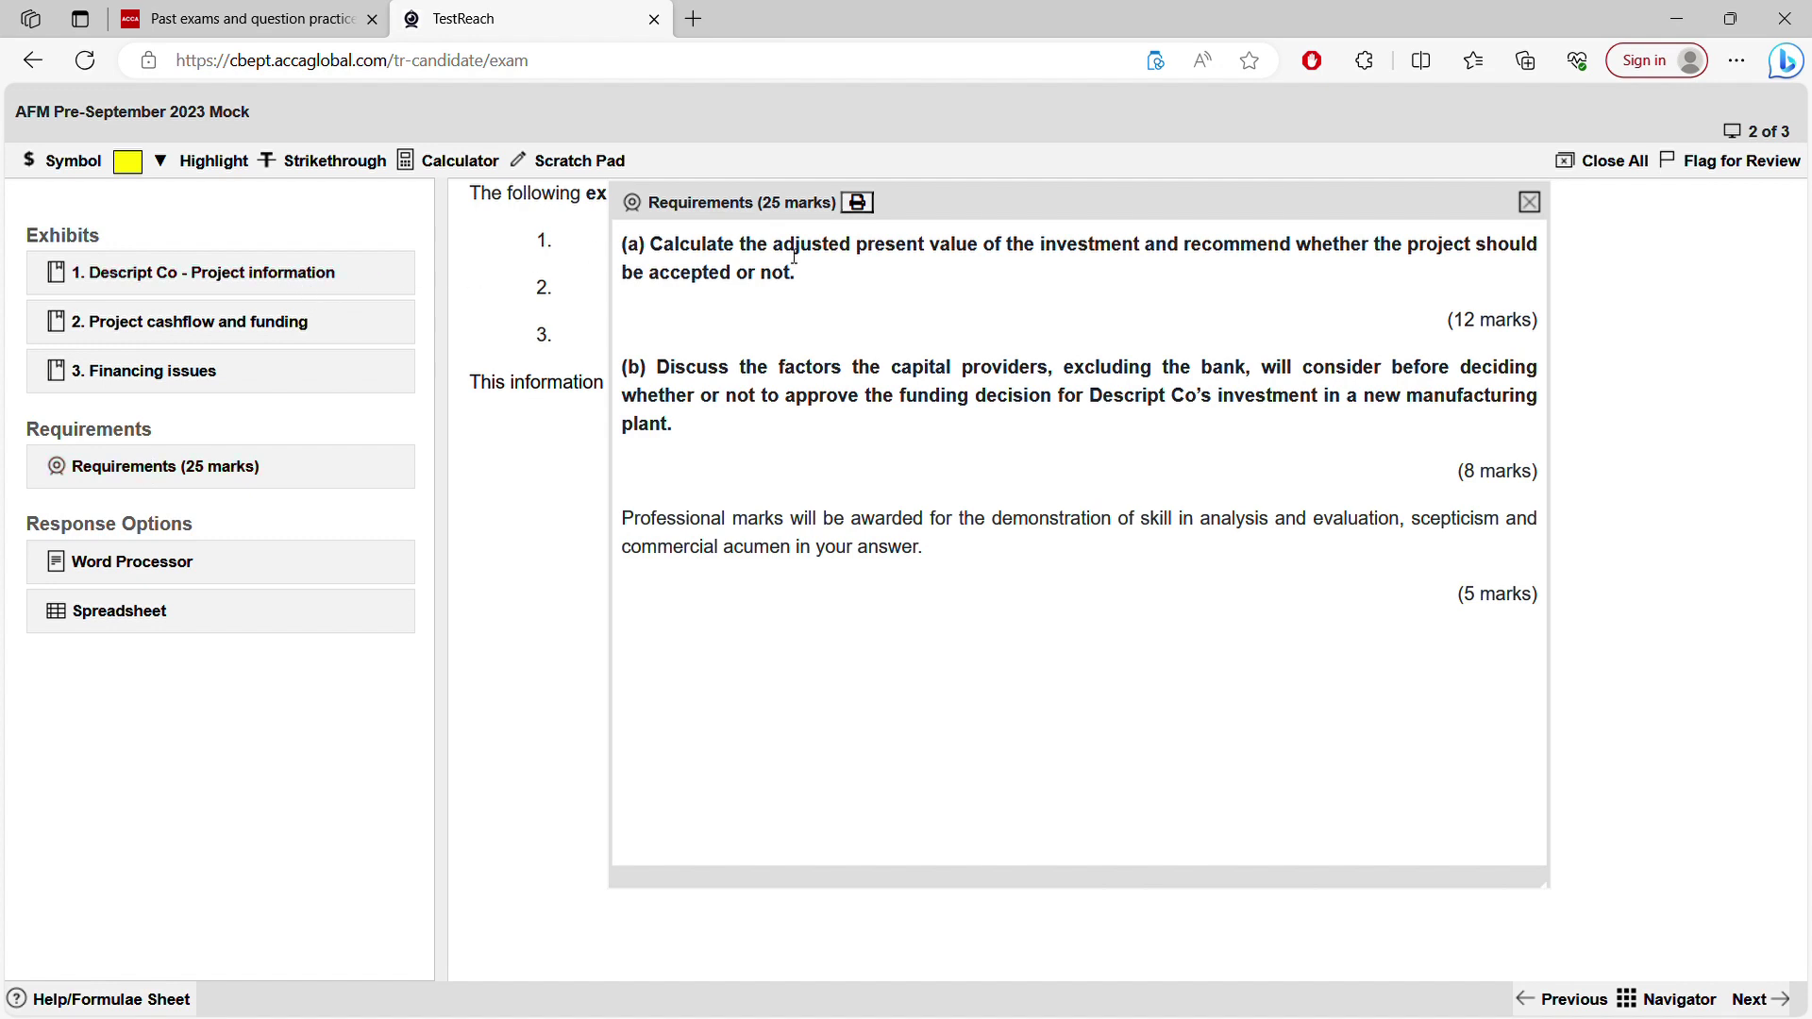
{"action": "left_click_drag", "start_coordinate": [798, 247], "coordinate": [914, 250]}
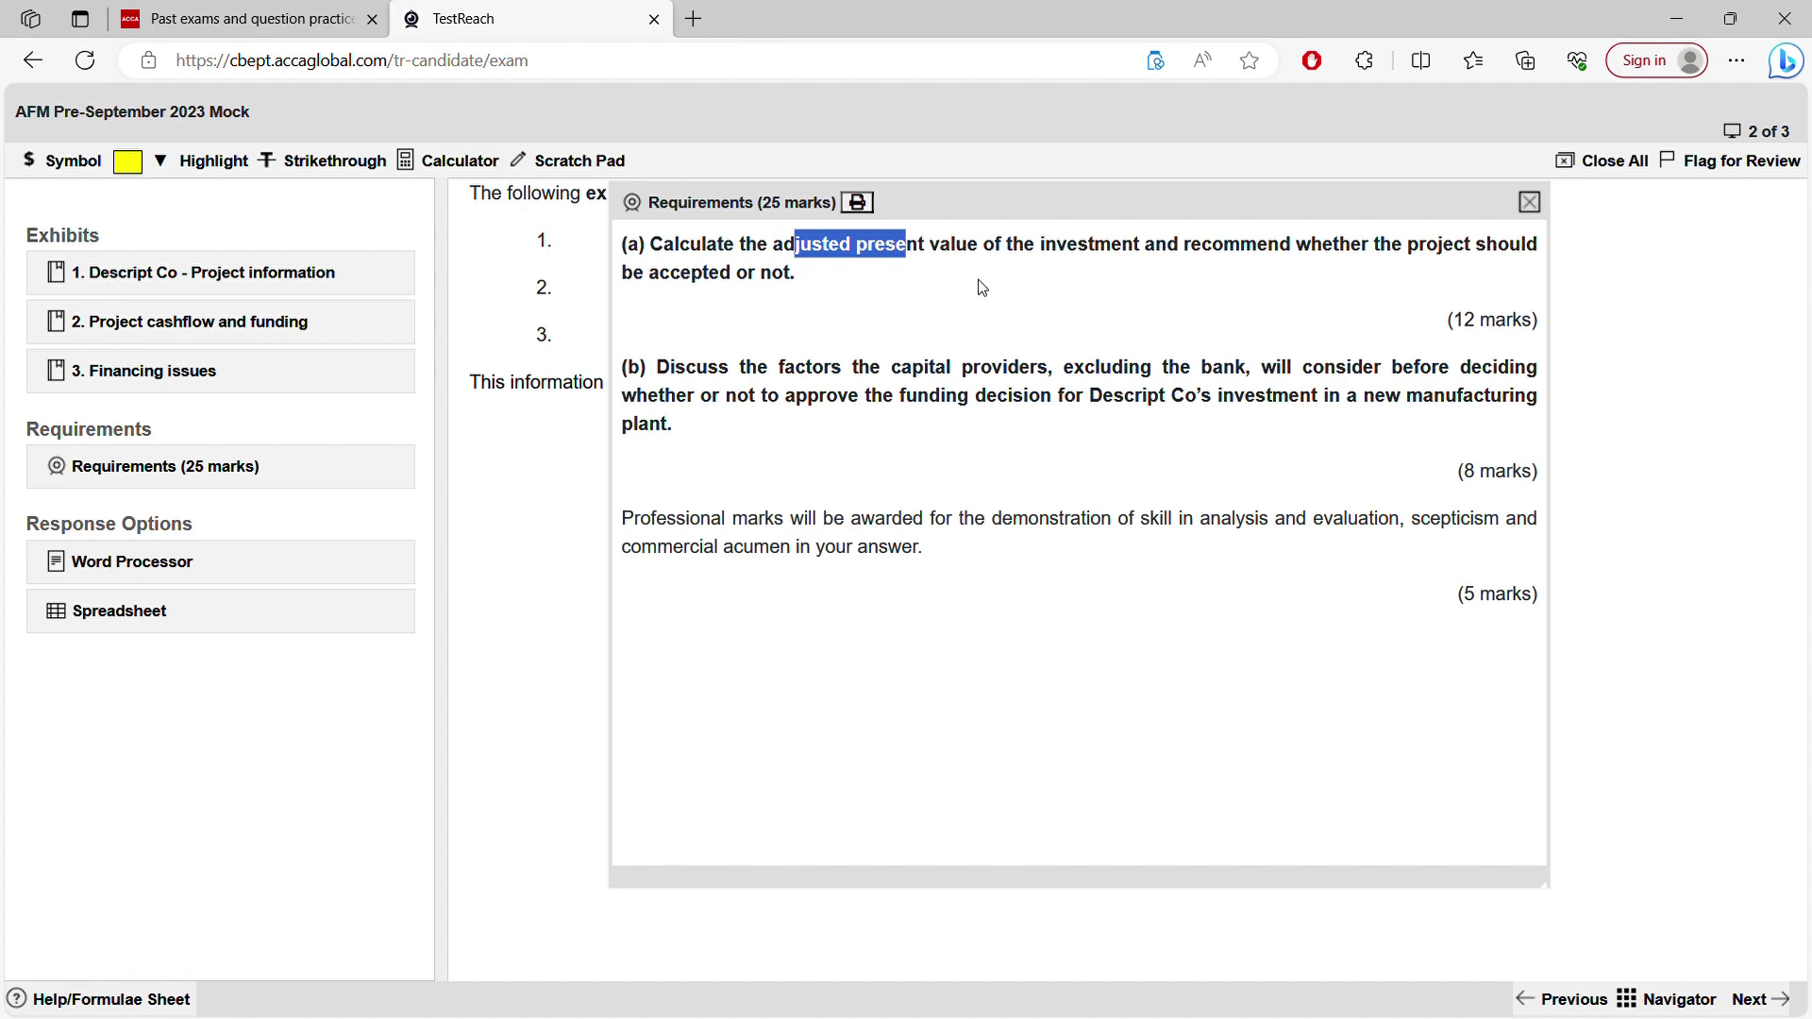
{"action": "left_click_drag", "start_coordinate": [1191, 244], "coordinate": [1298, 248]}
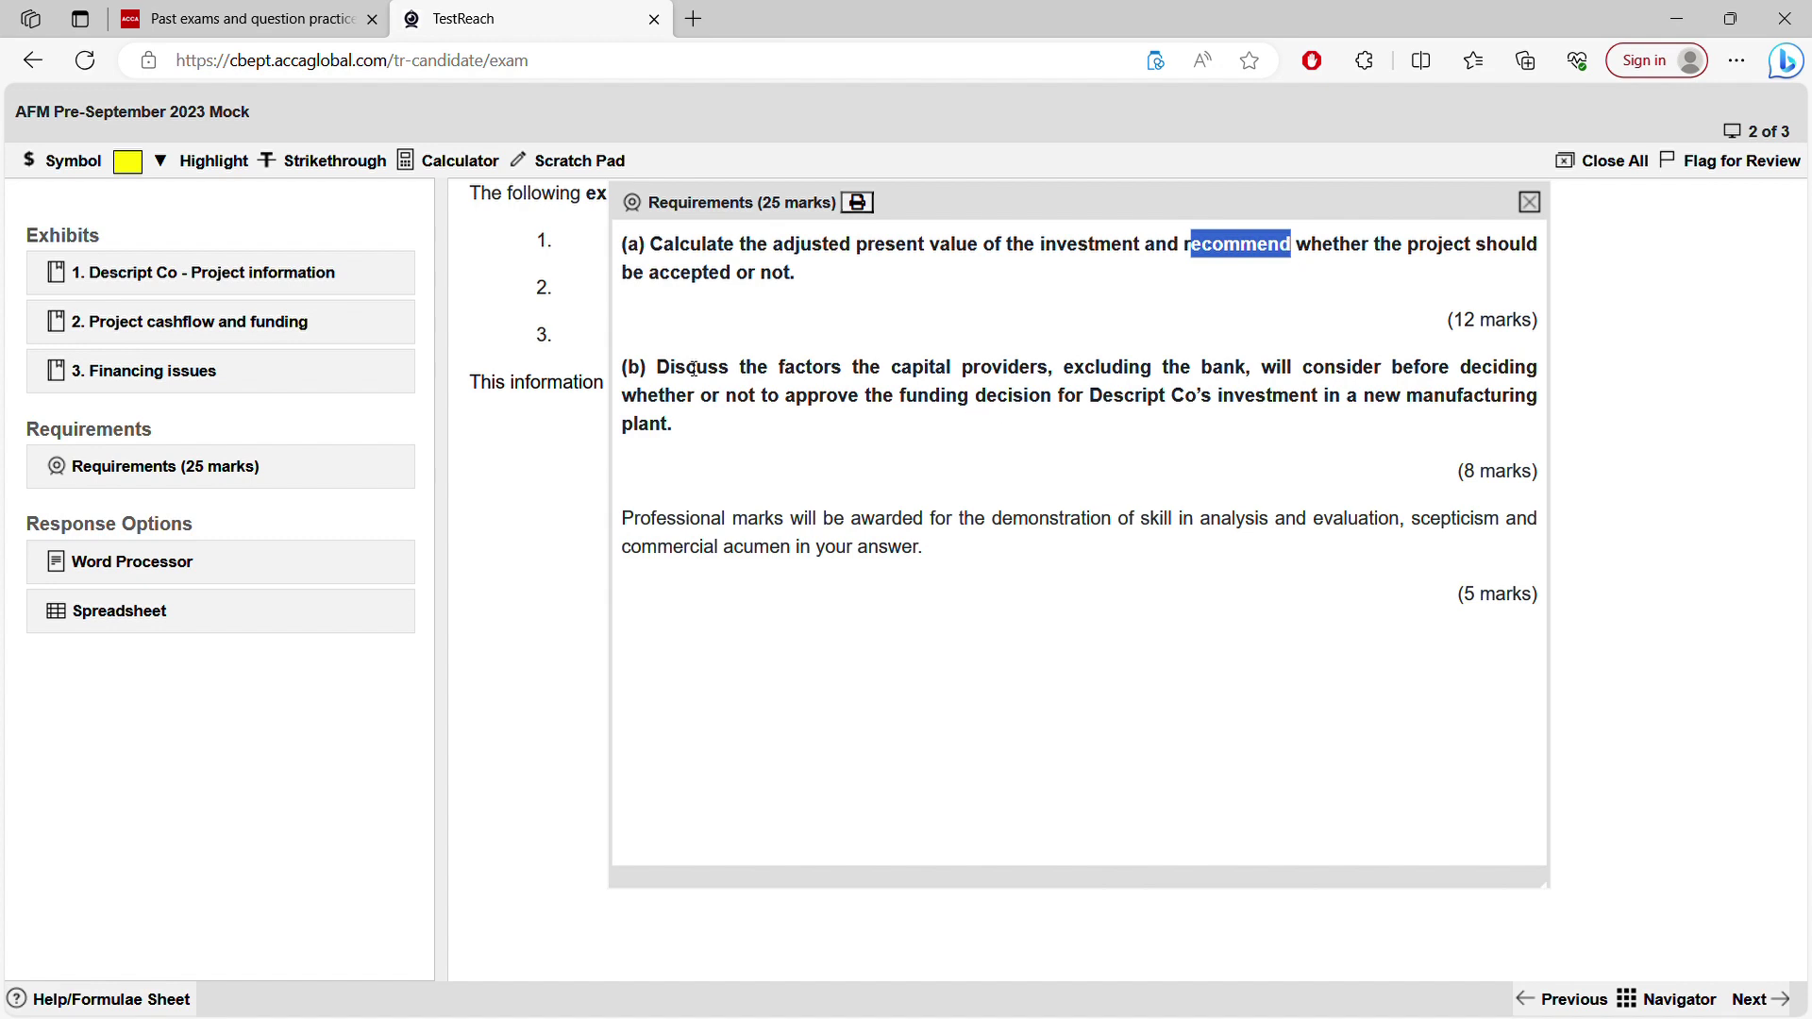
{"action": "left_click_drag", "start_coordinate": [686, 366], "coordinate": [722, 370]}
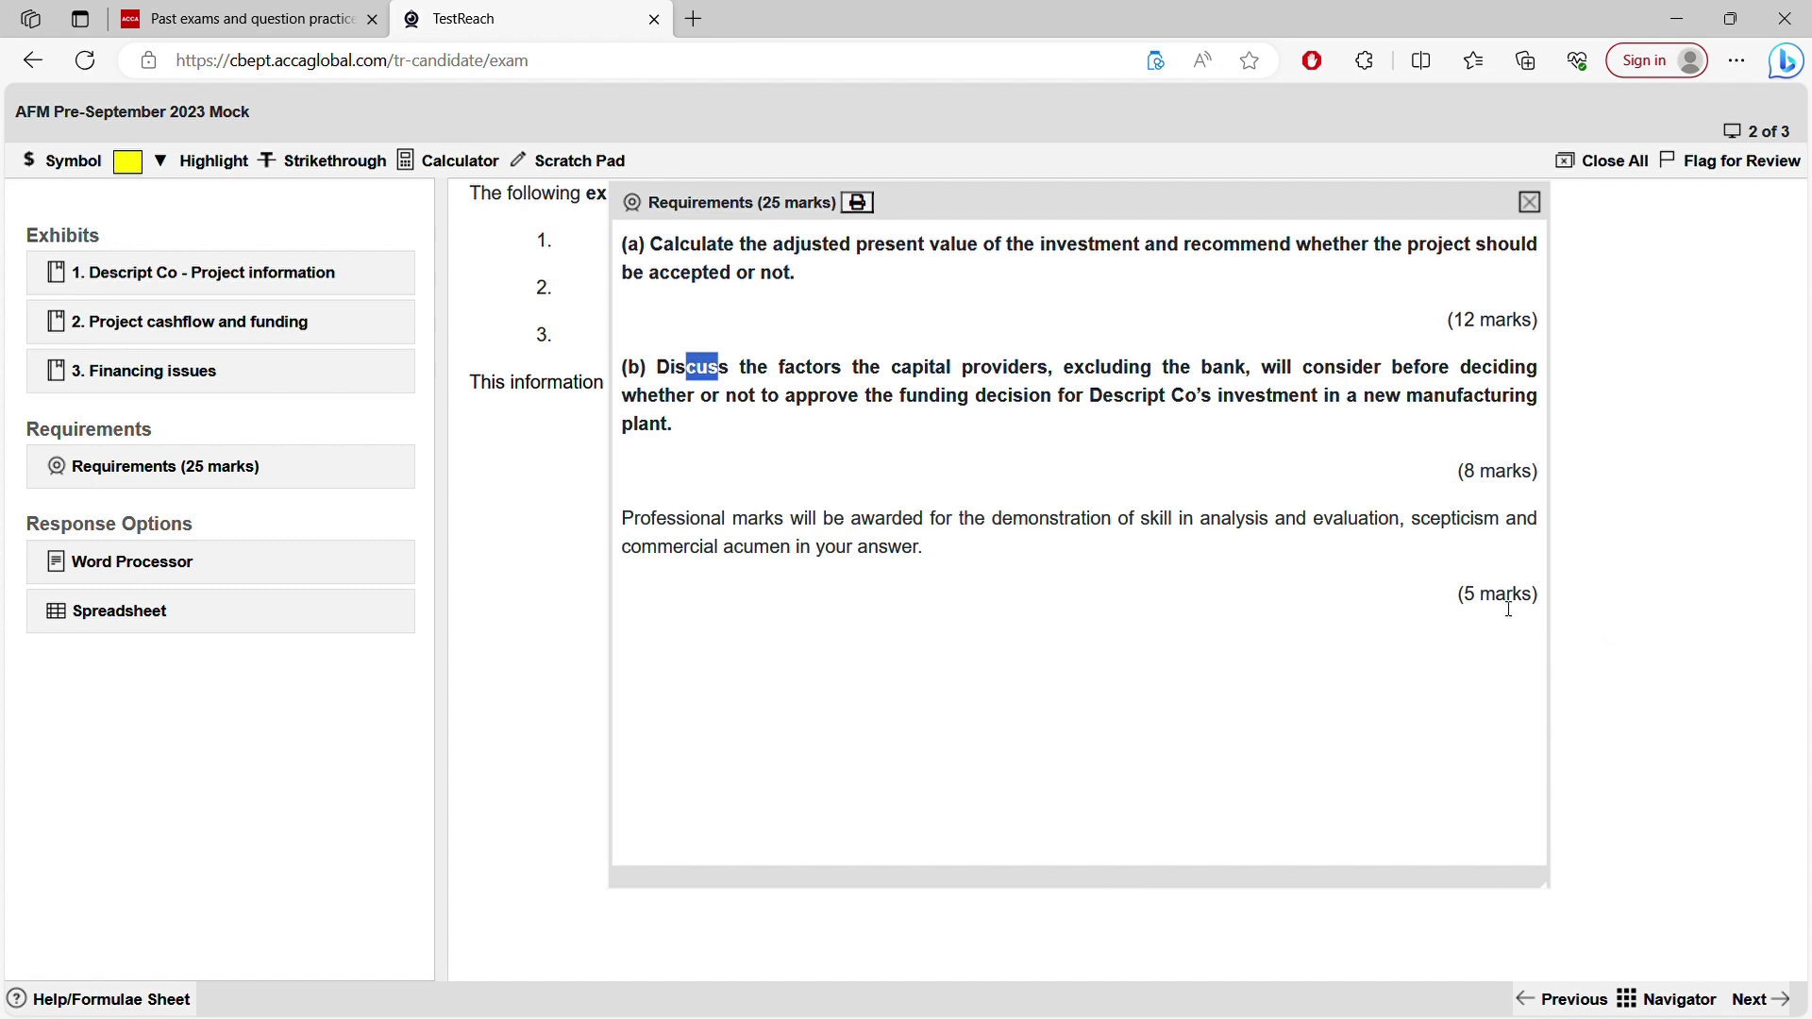
{"action": "left_click_drag", "start_coordinate": [1462, 606], "coordinate": [1480, 606]}
{"action": "left_click_drag", "start_coordinate": [1232, 520], "coordinate": [1331, 522]}
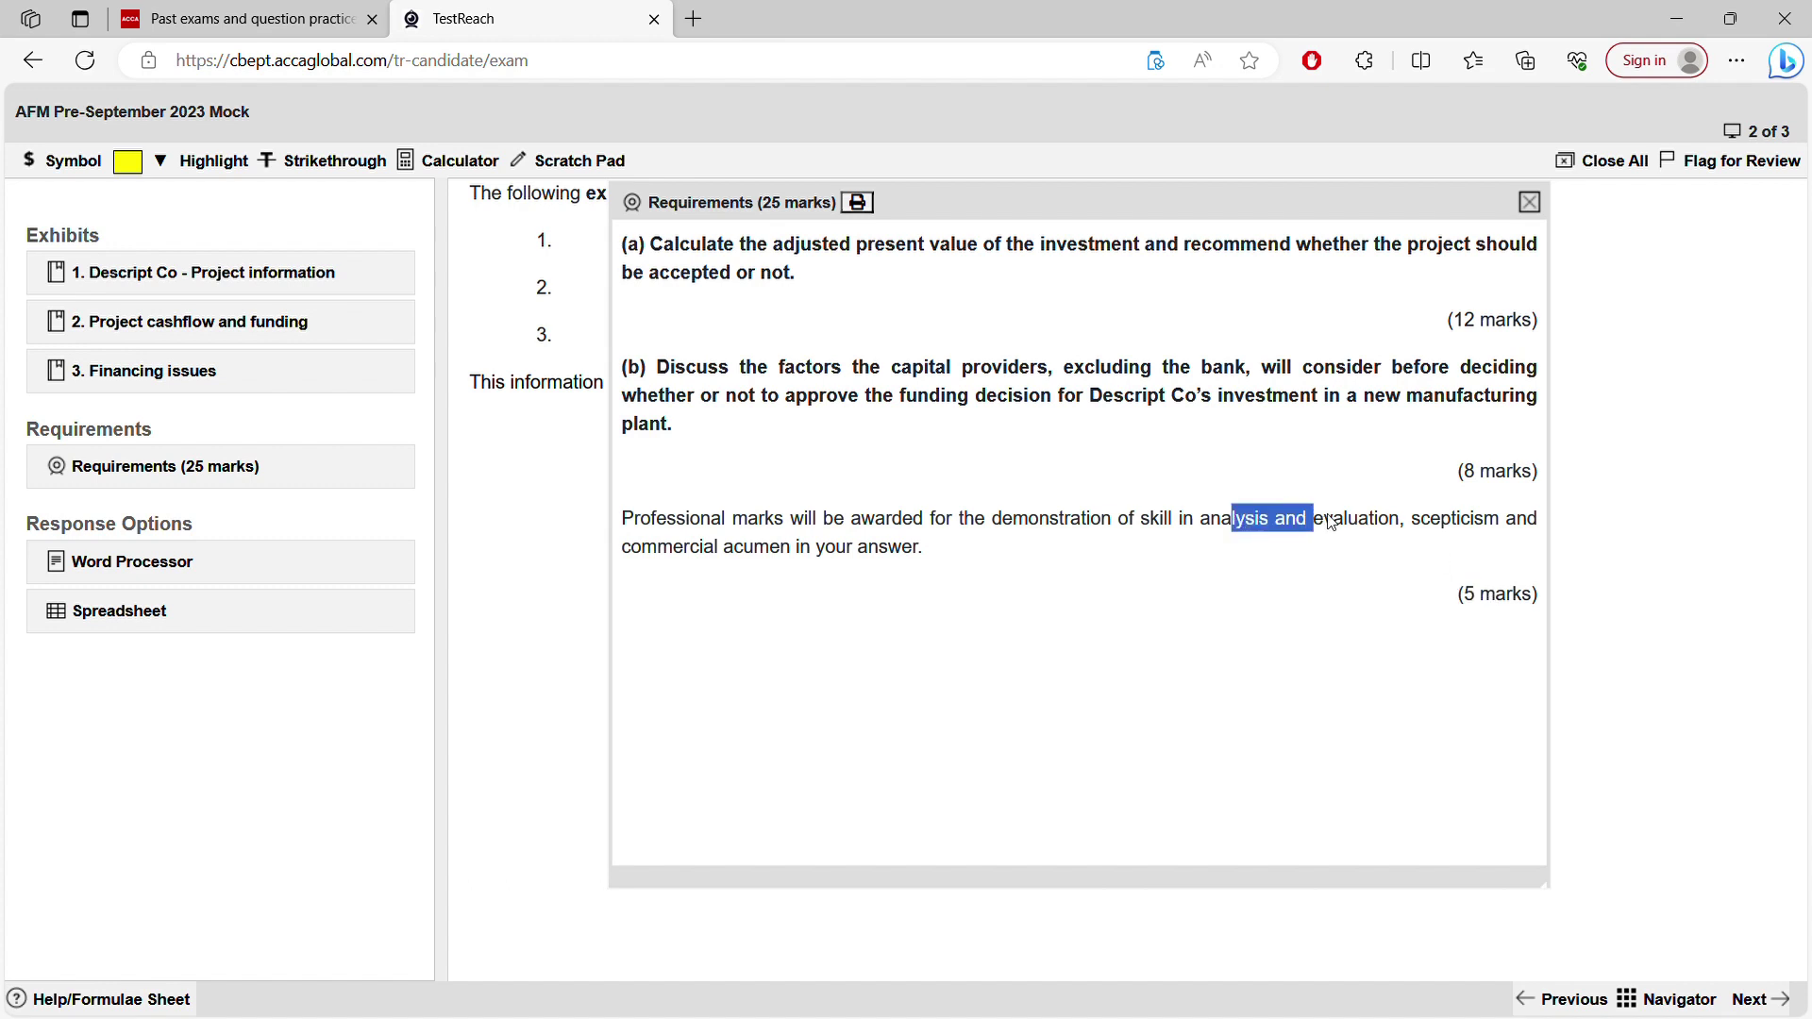
{"action": "left_click_drag", "start_coordinate": [1476, 525], "coordinate": [1463, 525]}
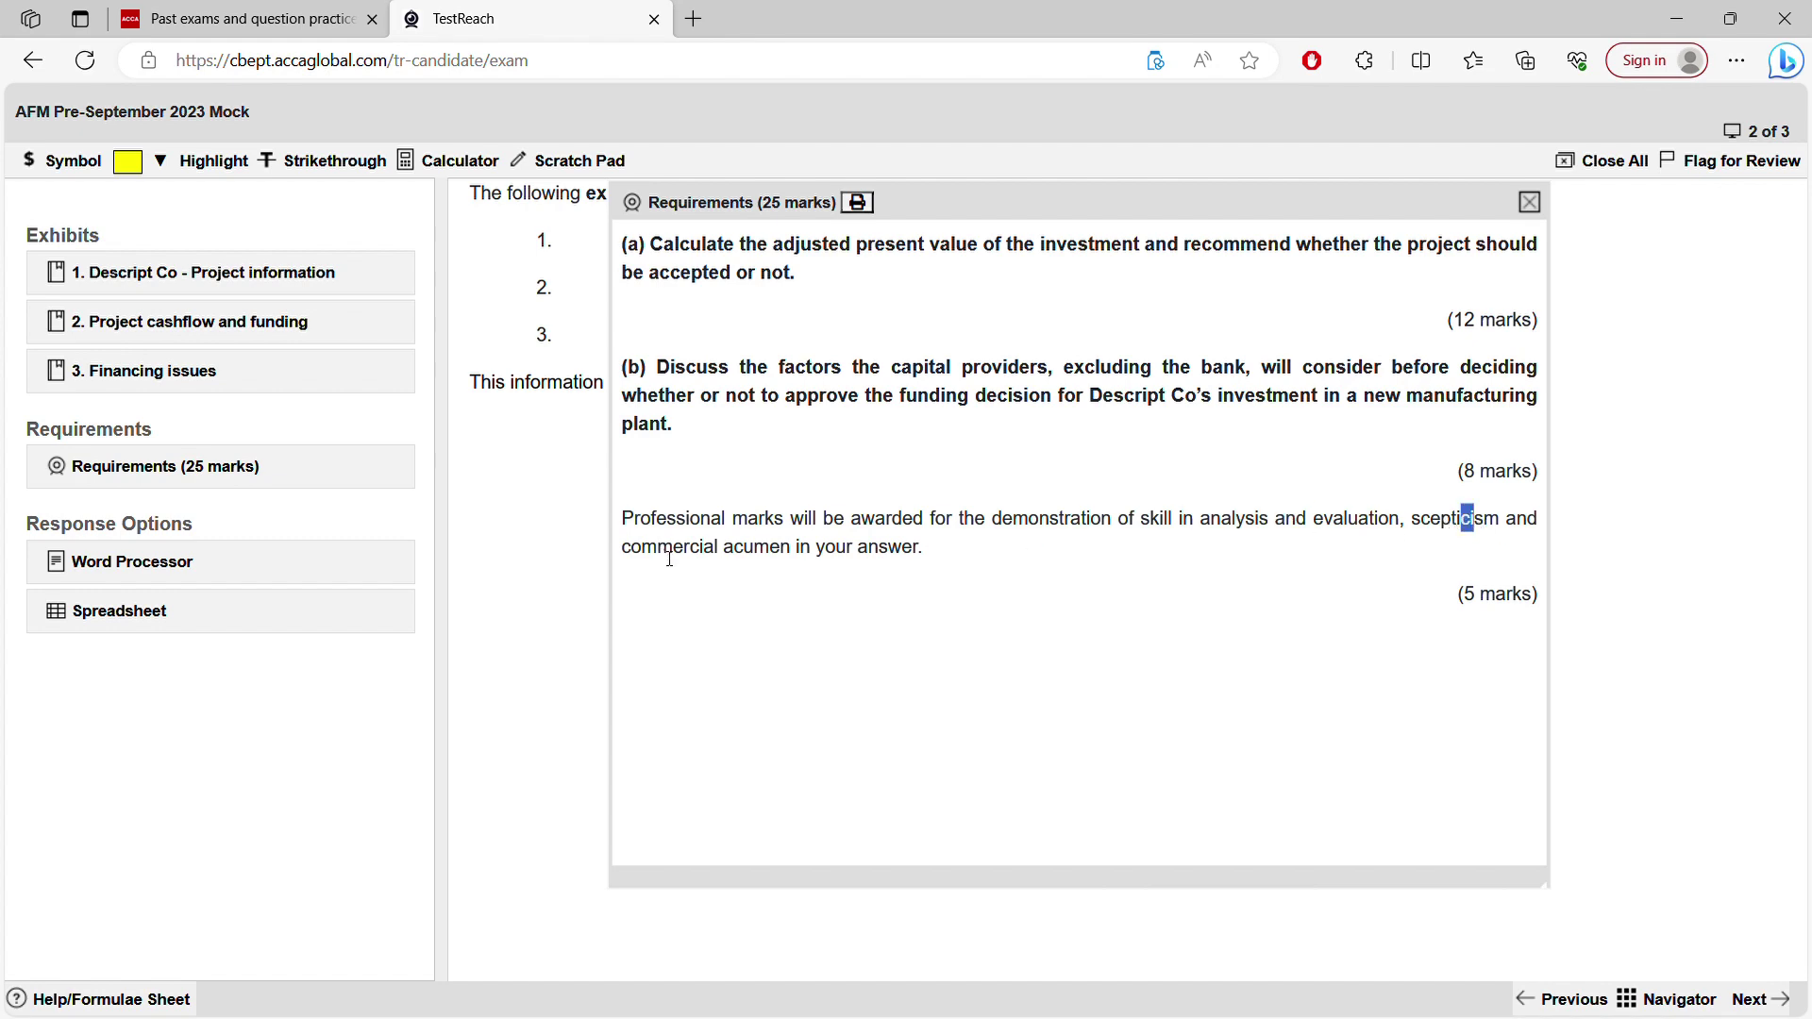
{"action": "left_click_drag", "start_coordinate": [661, 548], "coordinate": [754, 548]}
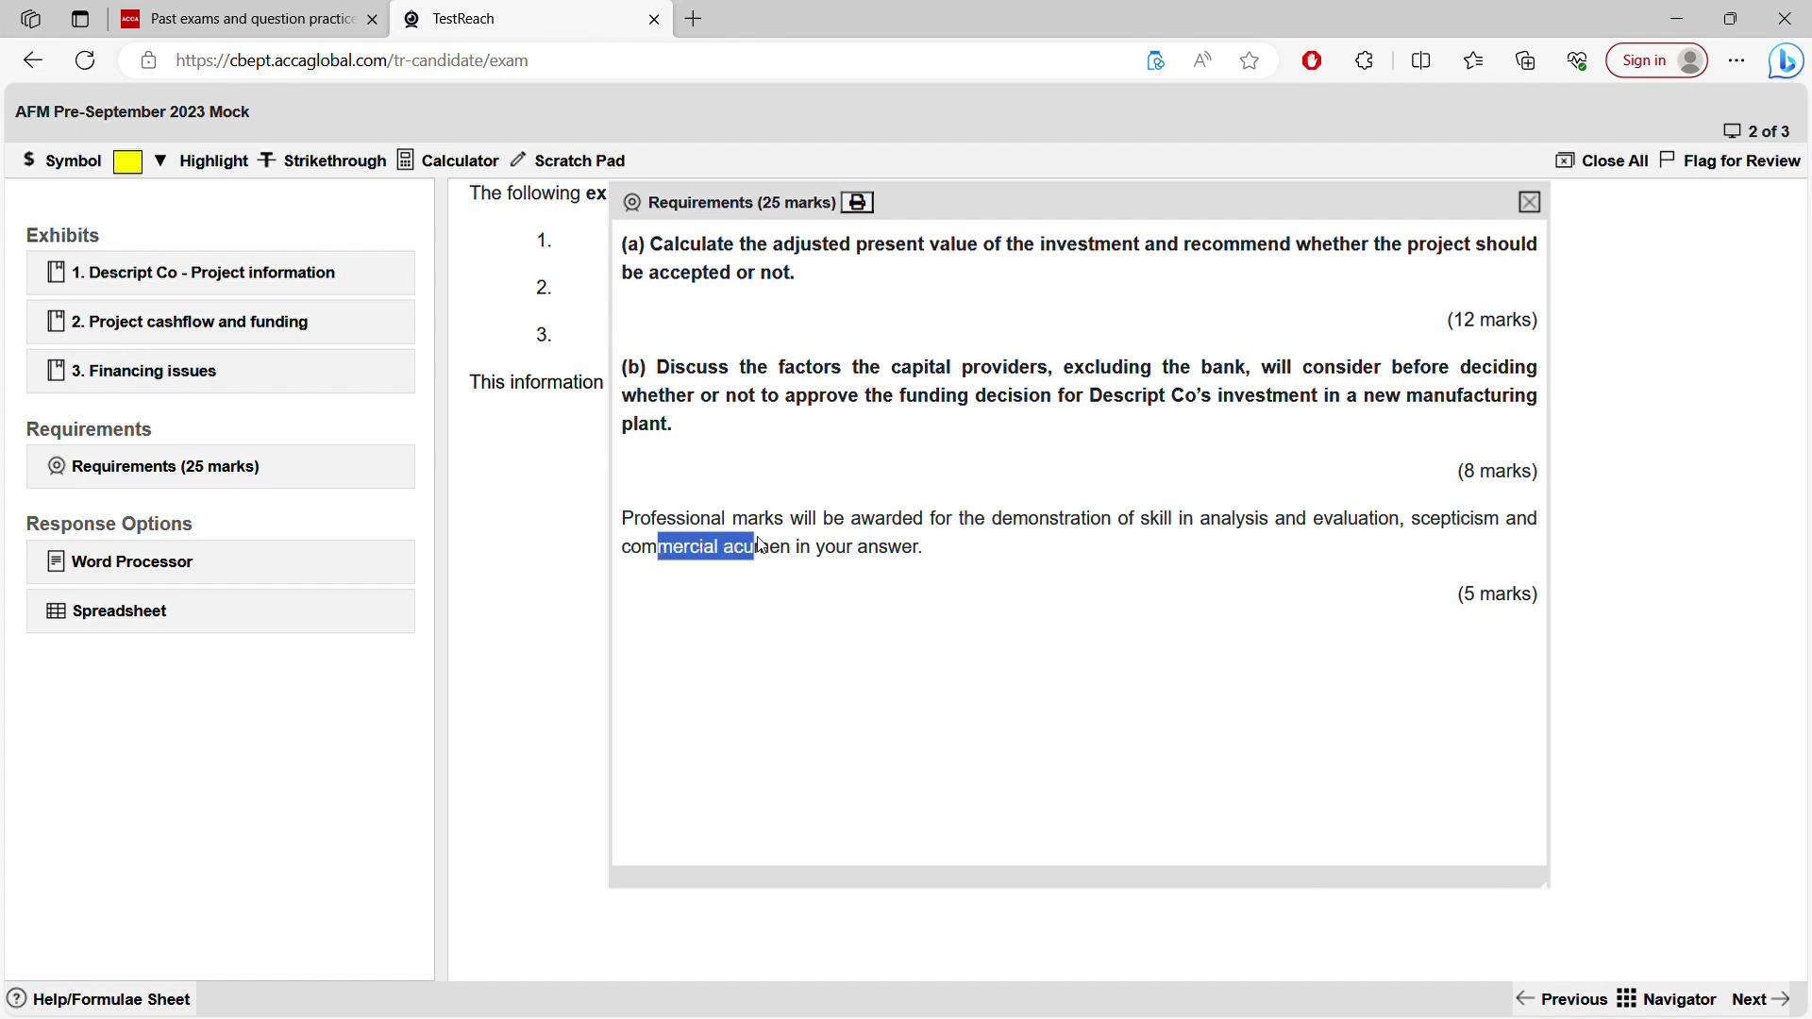
- Open the exhibit "1. Descript Co - Project information", then reposition and enlarge its window for reading
{"action": "left_click", "coordinate": [111, 281]}
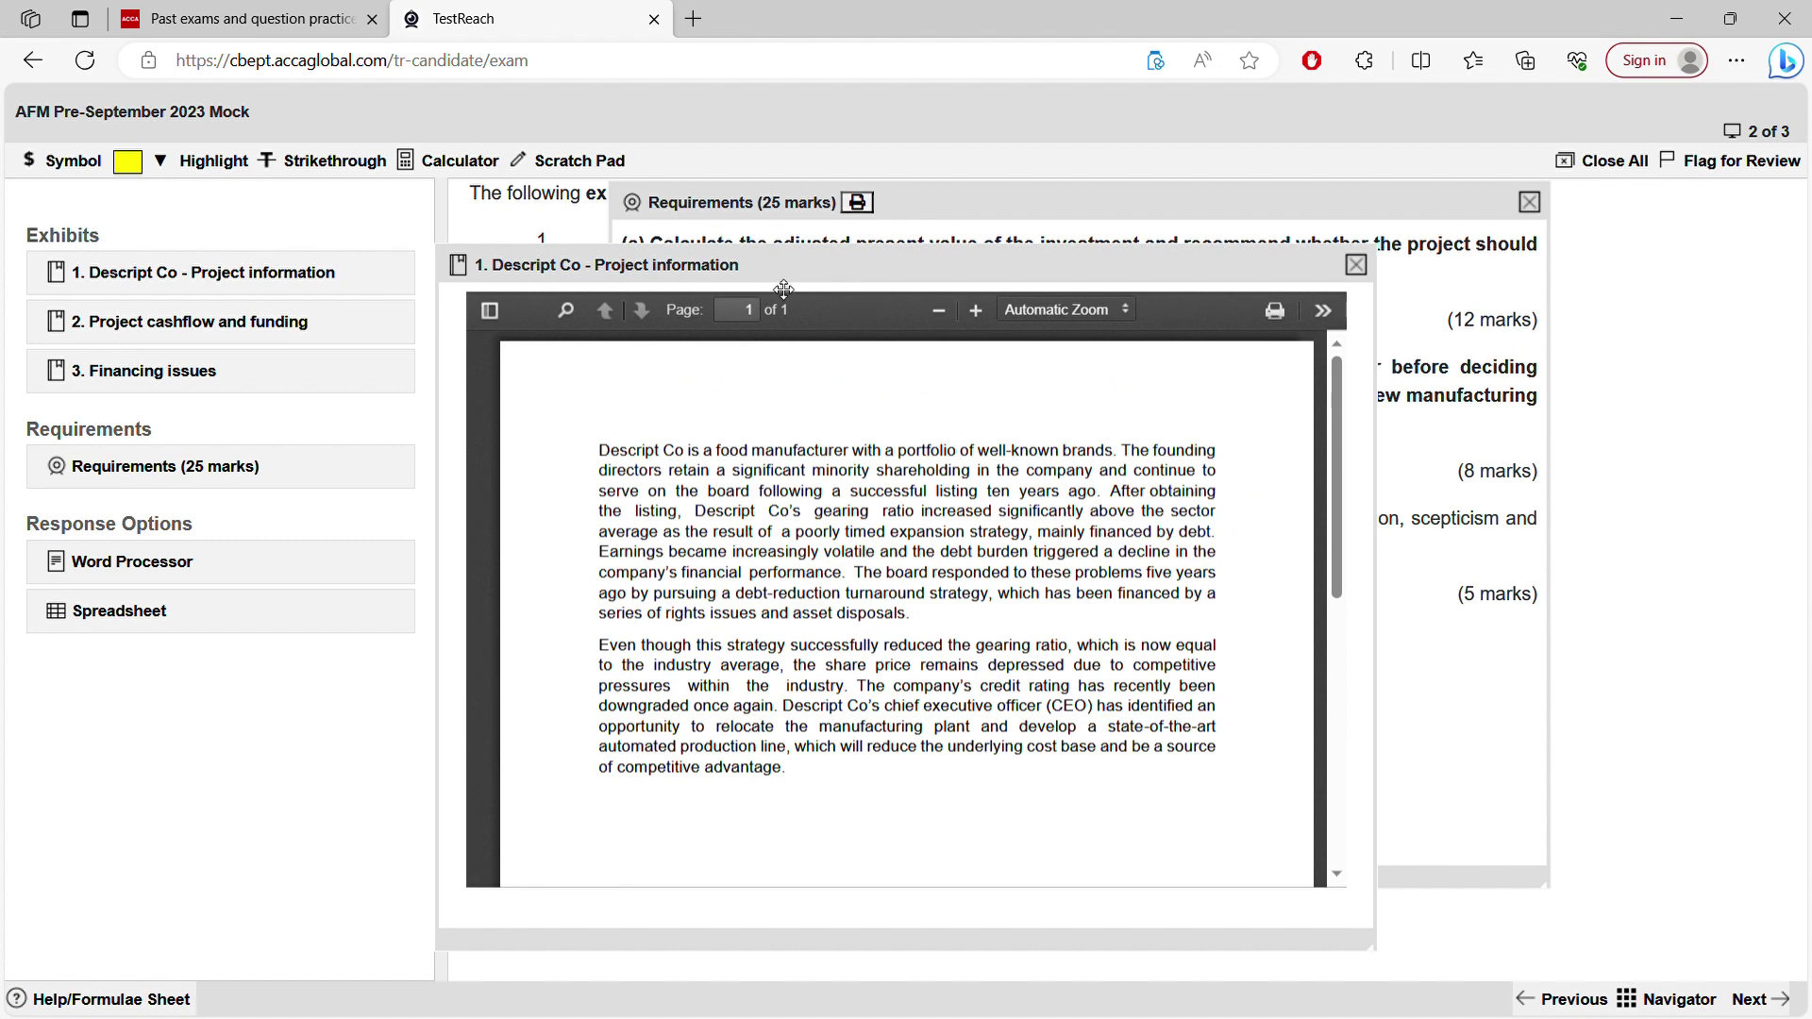
{"action": "left_click_drag", "start_coordinate": [784, 289], "coordinate": [689, 156]}
{"action": "left_click_drag", "start_coordinate": [1278, 818], "coordinate": [1484, 863]}
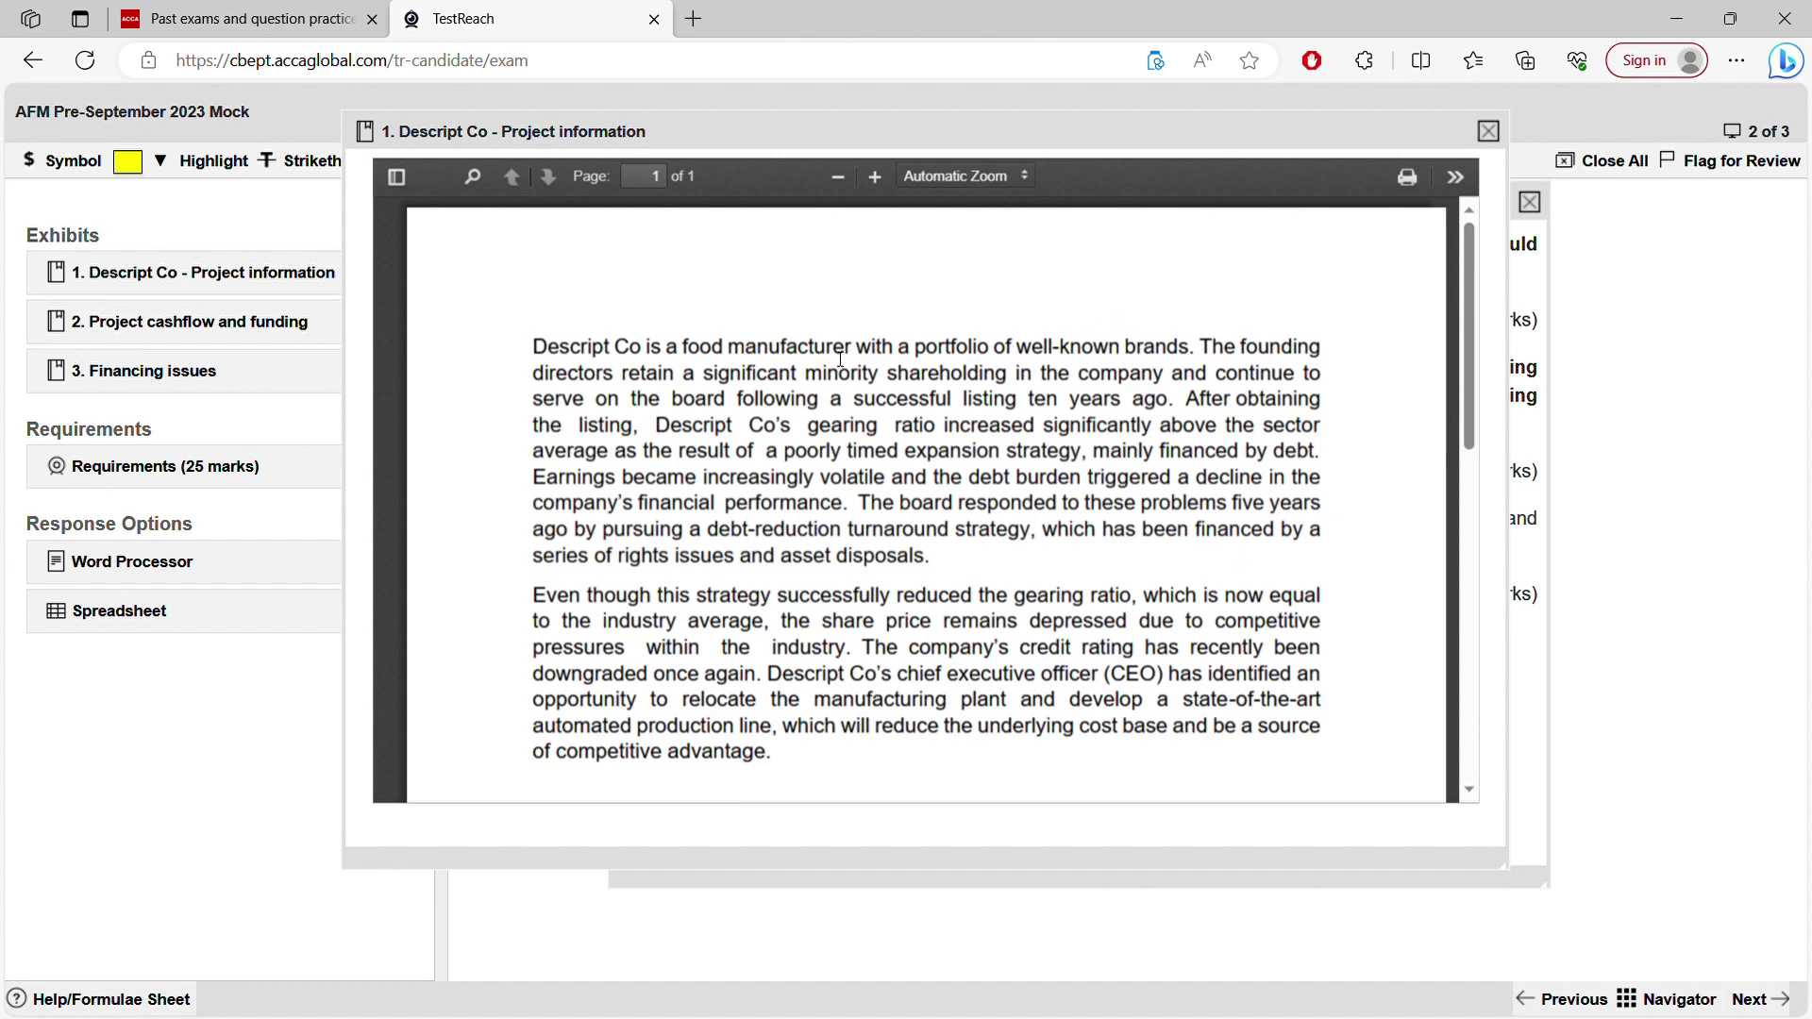
- Examine the Descript Co exhibit for business type, gearing history, turnaround financing, share price, credit rating and the proposed plant relocation
{"action": "left_click_drag", "start_coordinate": [701, 349], "coordinate": [789, 351]}
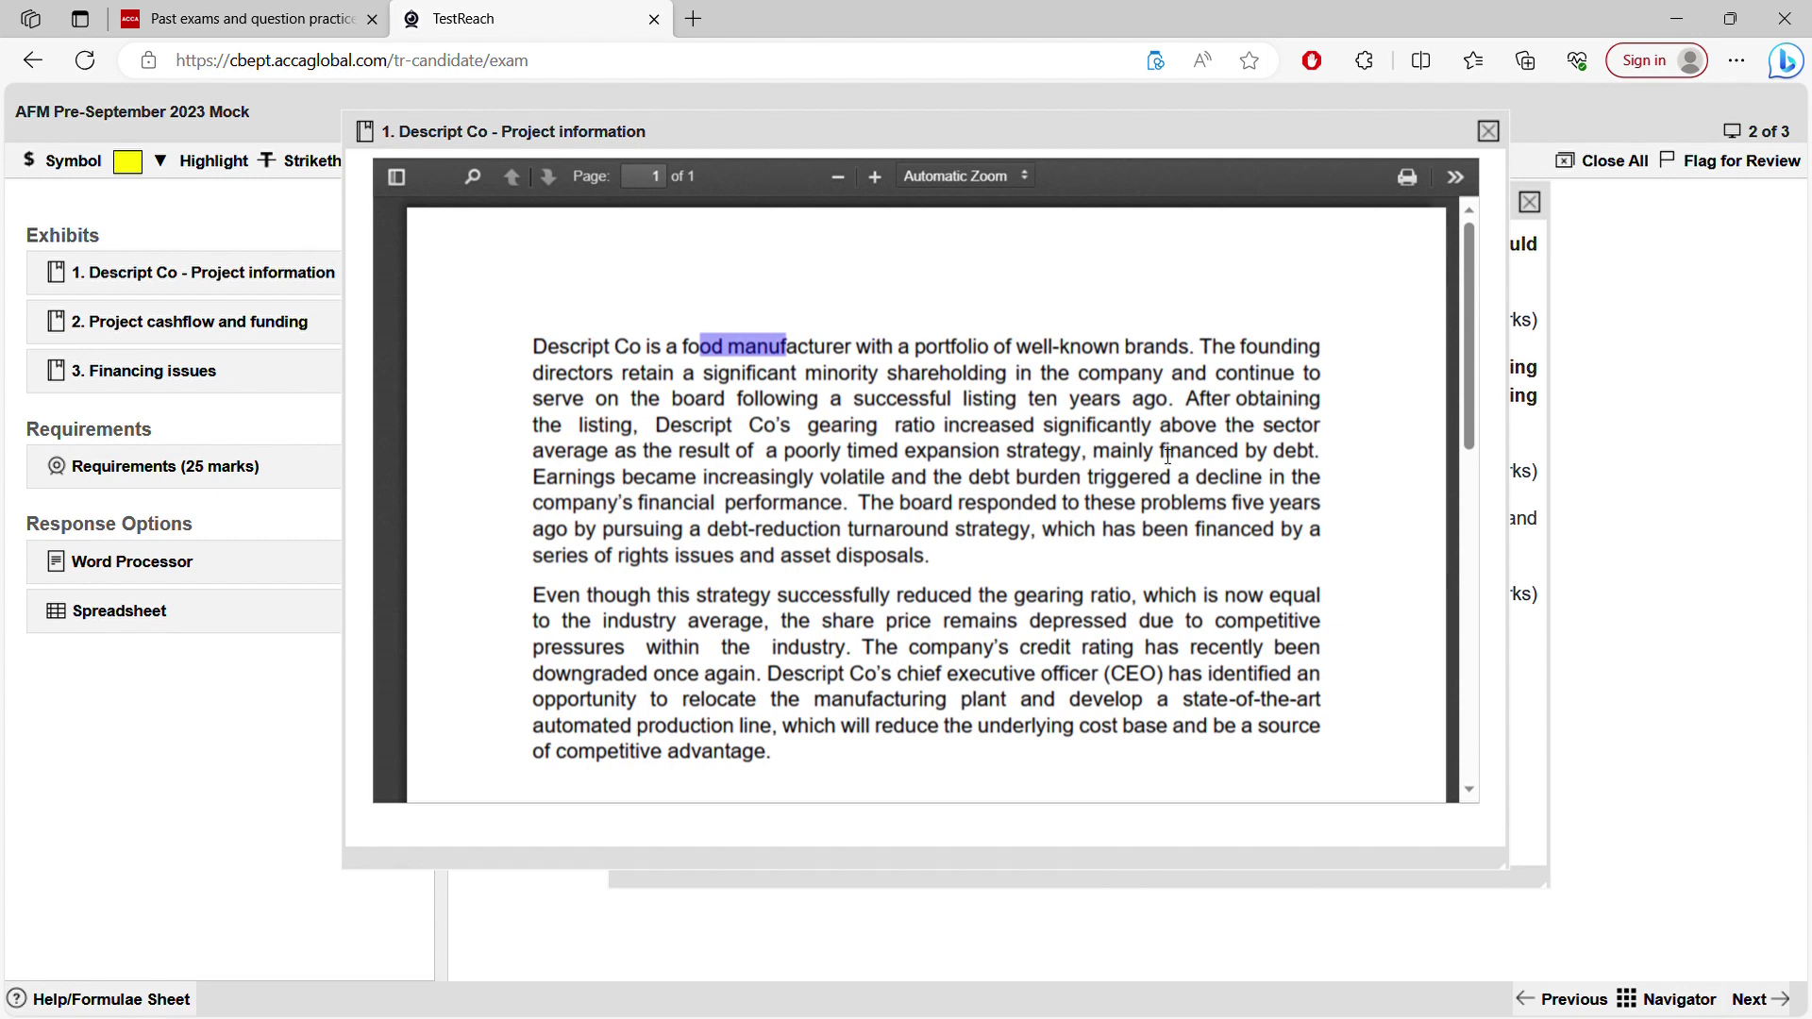
{"action": "left_click_drag", "start_coordinate": [836, 426], "coordinate": [983, 434]}
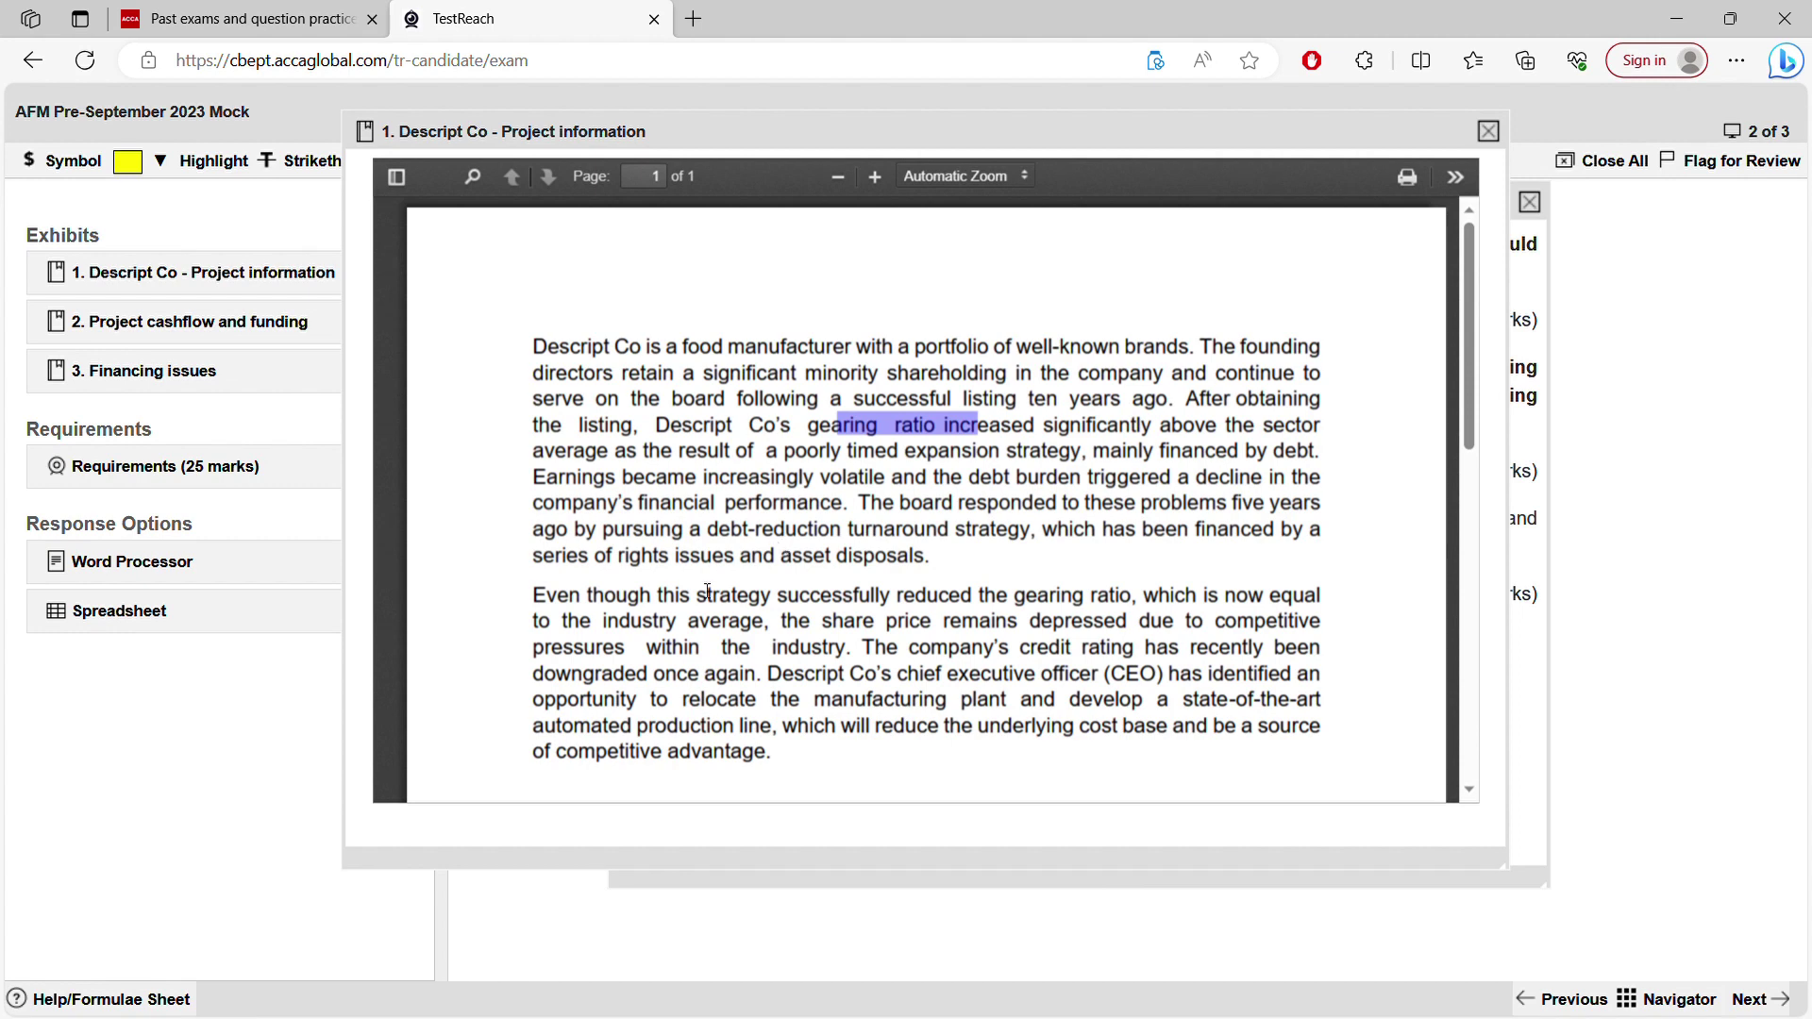
{"action": "left_click_drag", "start_coordinate": [642, 555], "coordinate": [701, 555]}
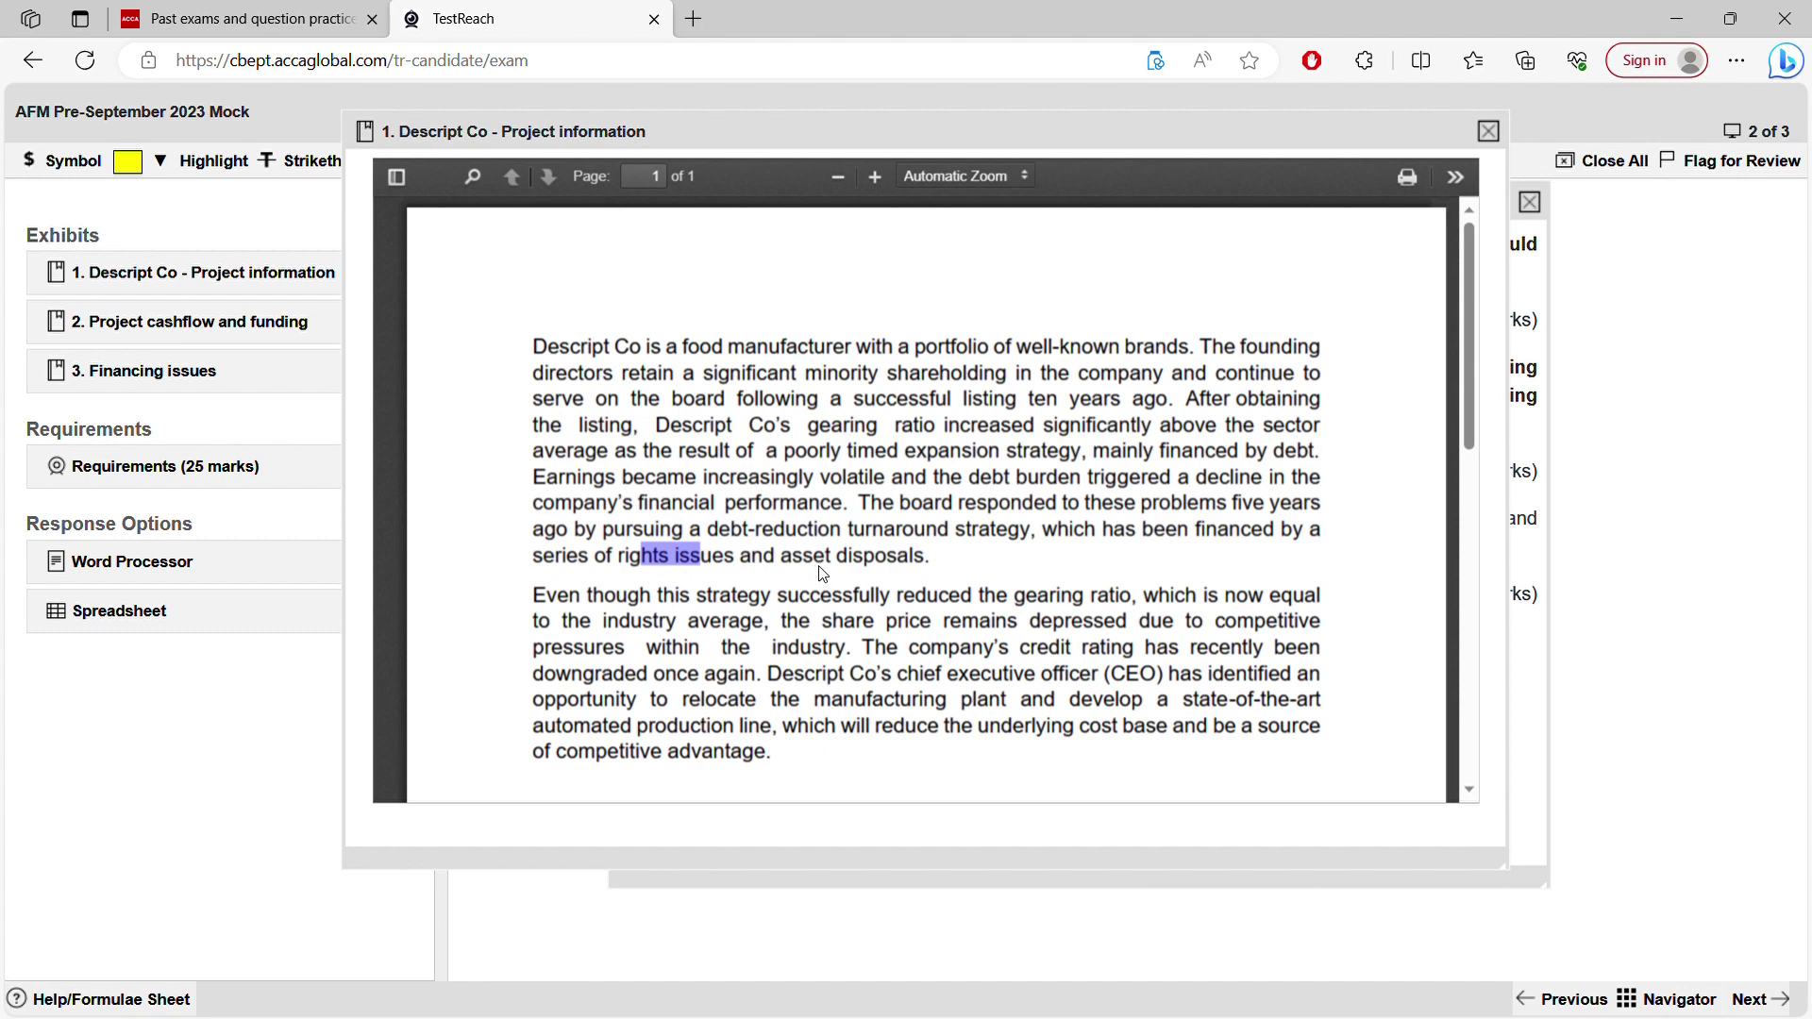
{"action": "left_click_drag", "start_coordinate": [812, 555], "coordinate": [876, 557]}
{"action": "left_click_drag", "start_coordinate": [870, 555], "coordinate": [876, 555]}
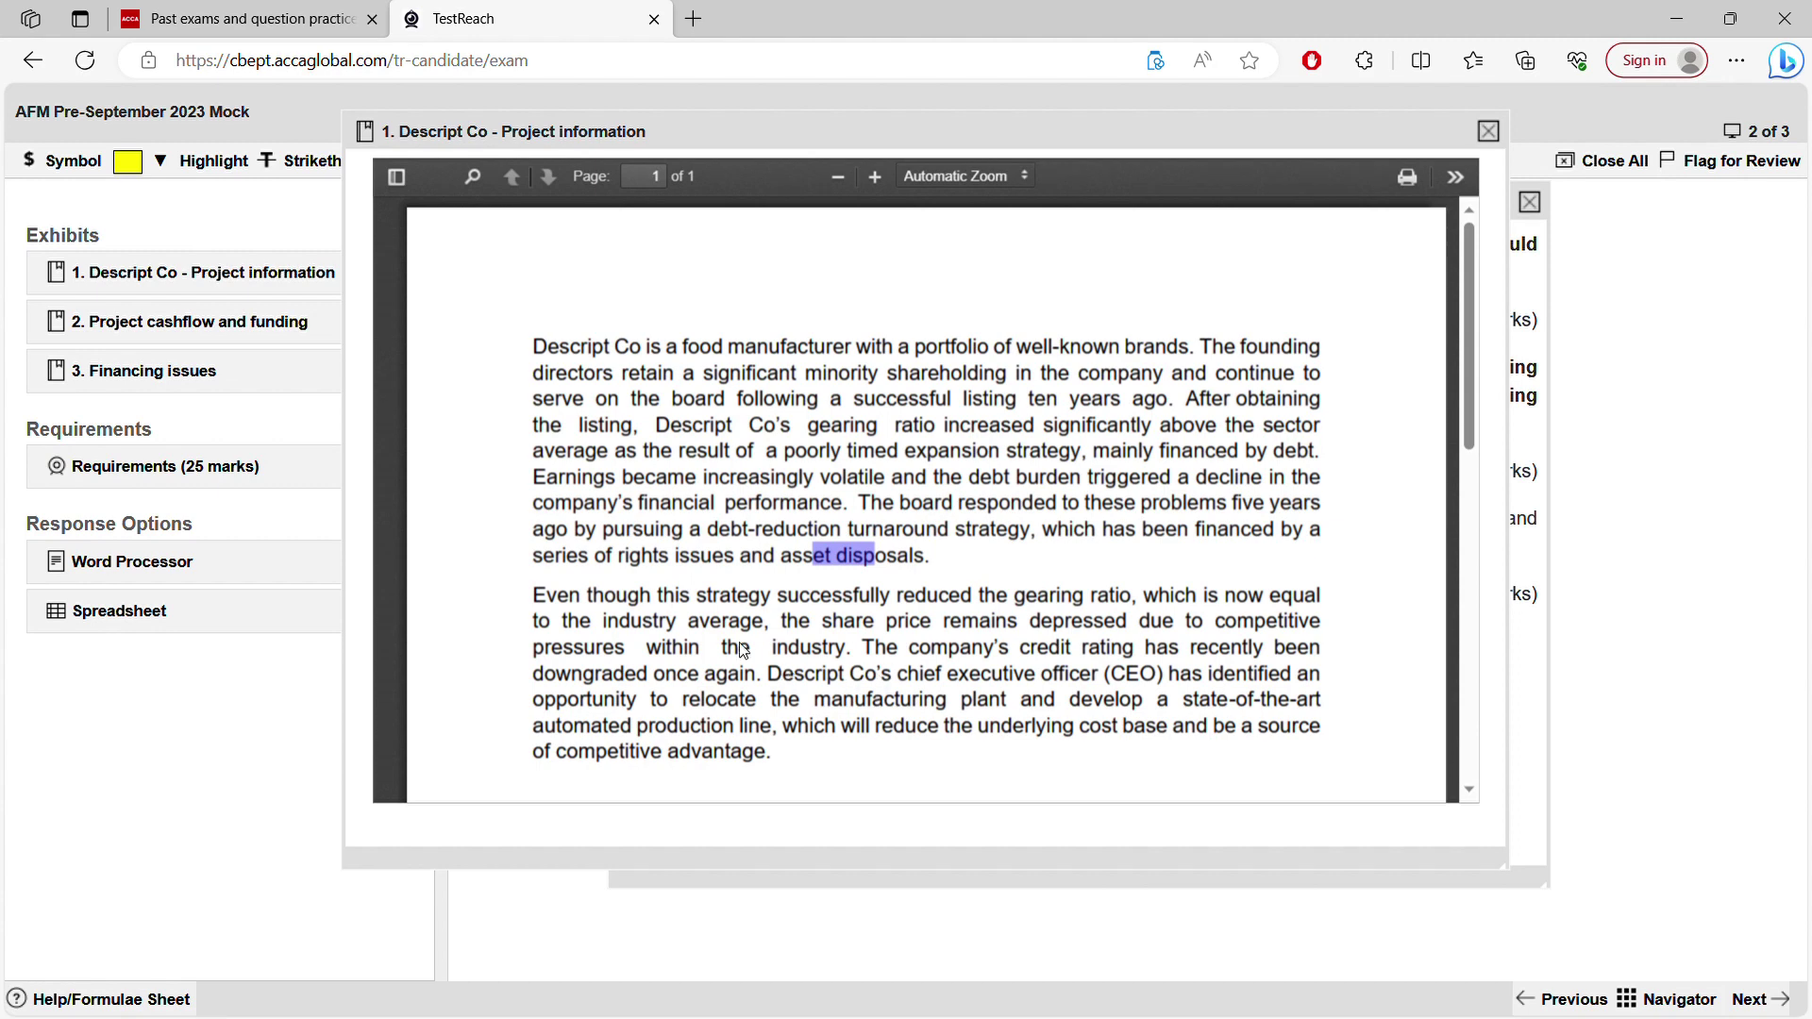
{"action": "left_click_drag", "start_coordinate": [831, 630], "coordinate": [899, 628]}
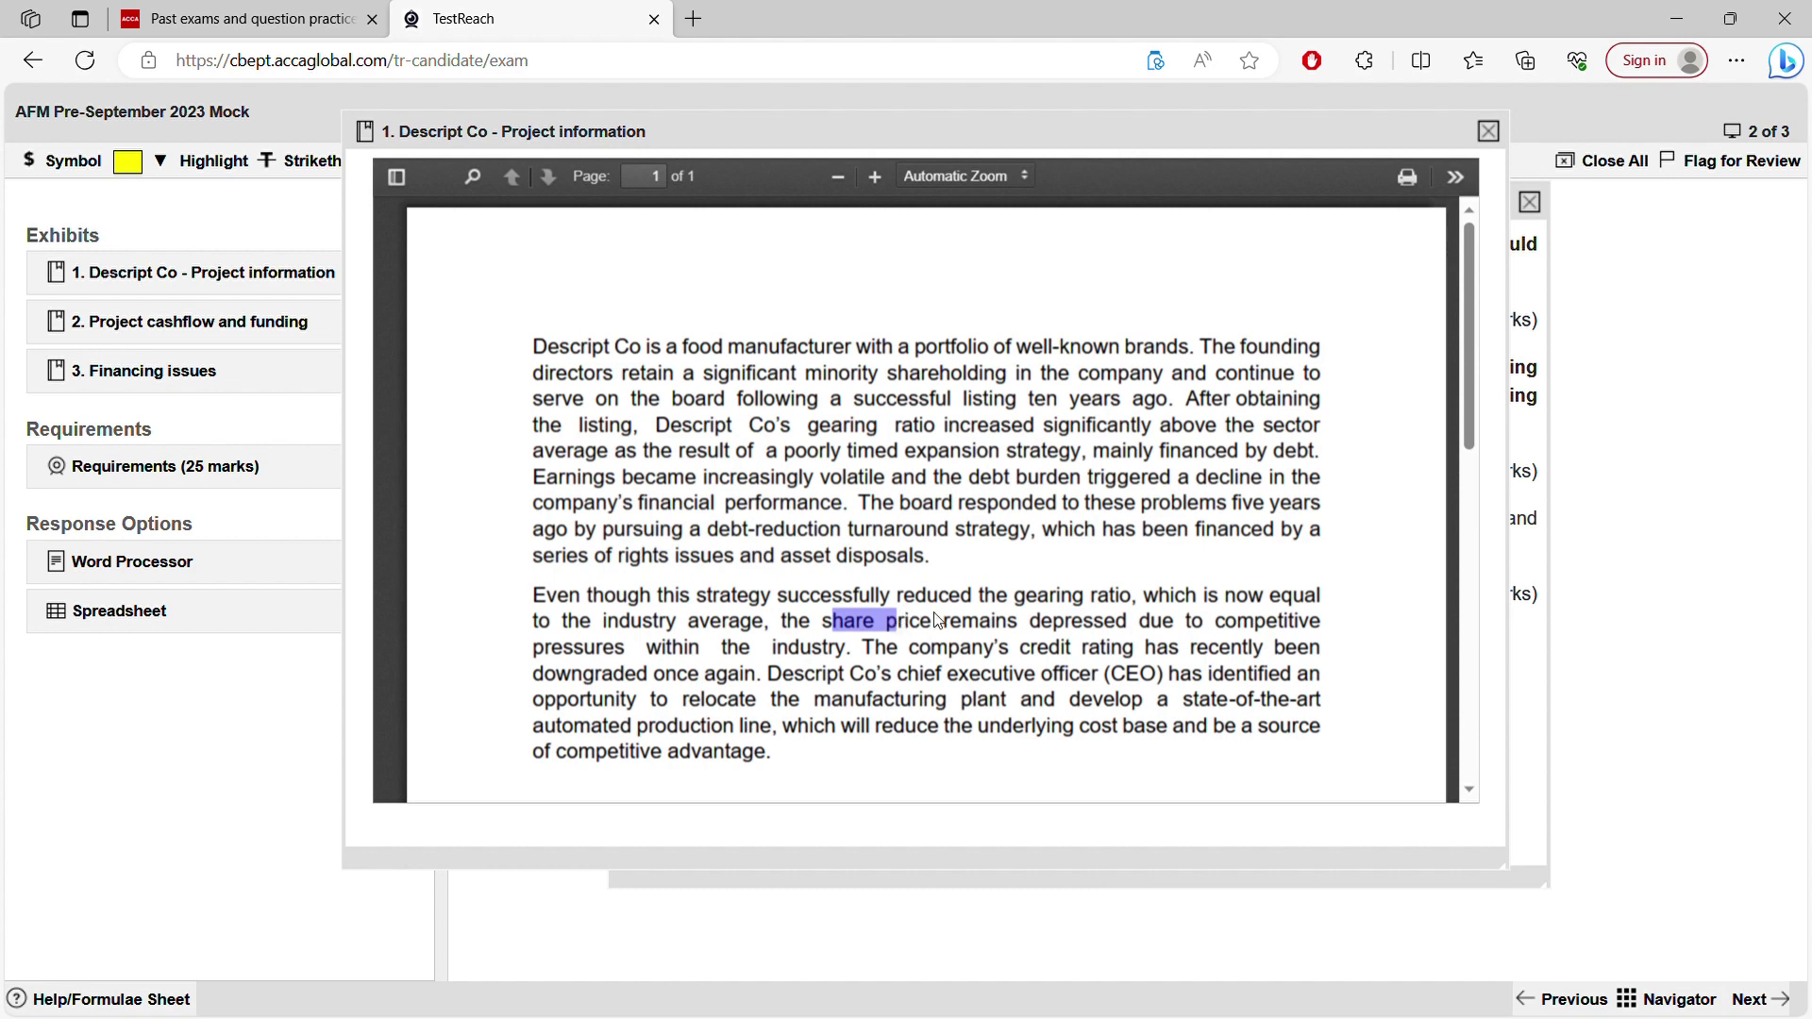
{"action": "left_click_drag", "start_coordinate": [930, 650], "coordinate": [1130, 656]}
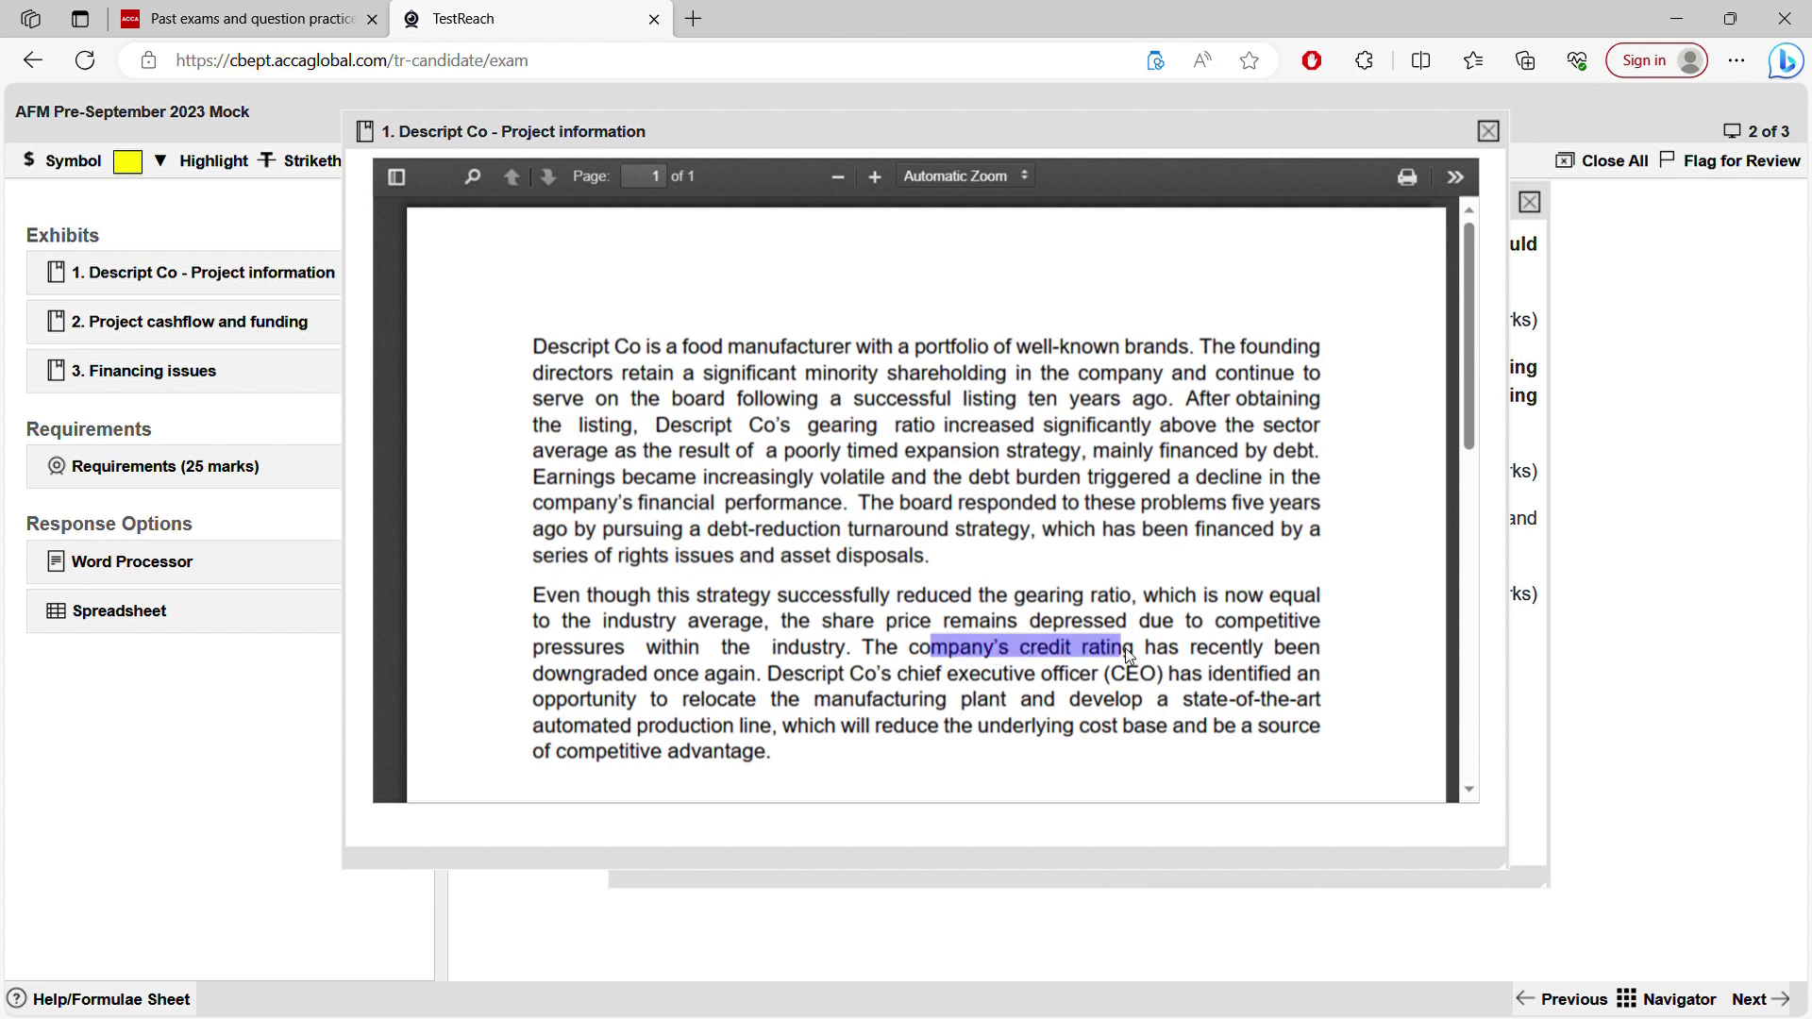
{"action": "mouse_move", "coordinate": [580, 700]}
{"action": "left_mouse_down"}
{"action": "mouse_move", "coordinate": [644, 698]}
{"action": "mouse_move", "coordinate": [568, 695]}
{"action": "left_mouse_up"}
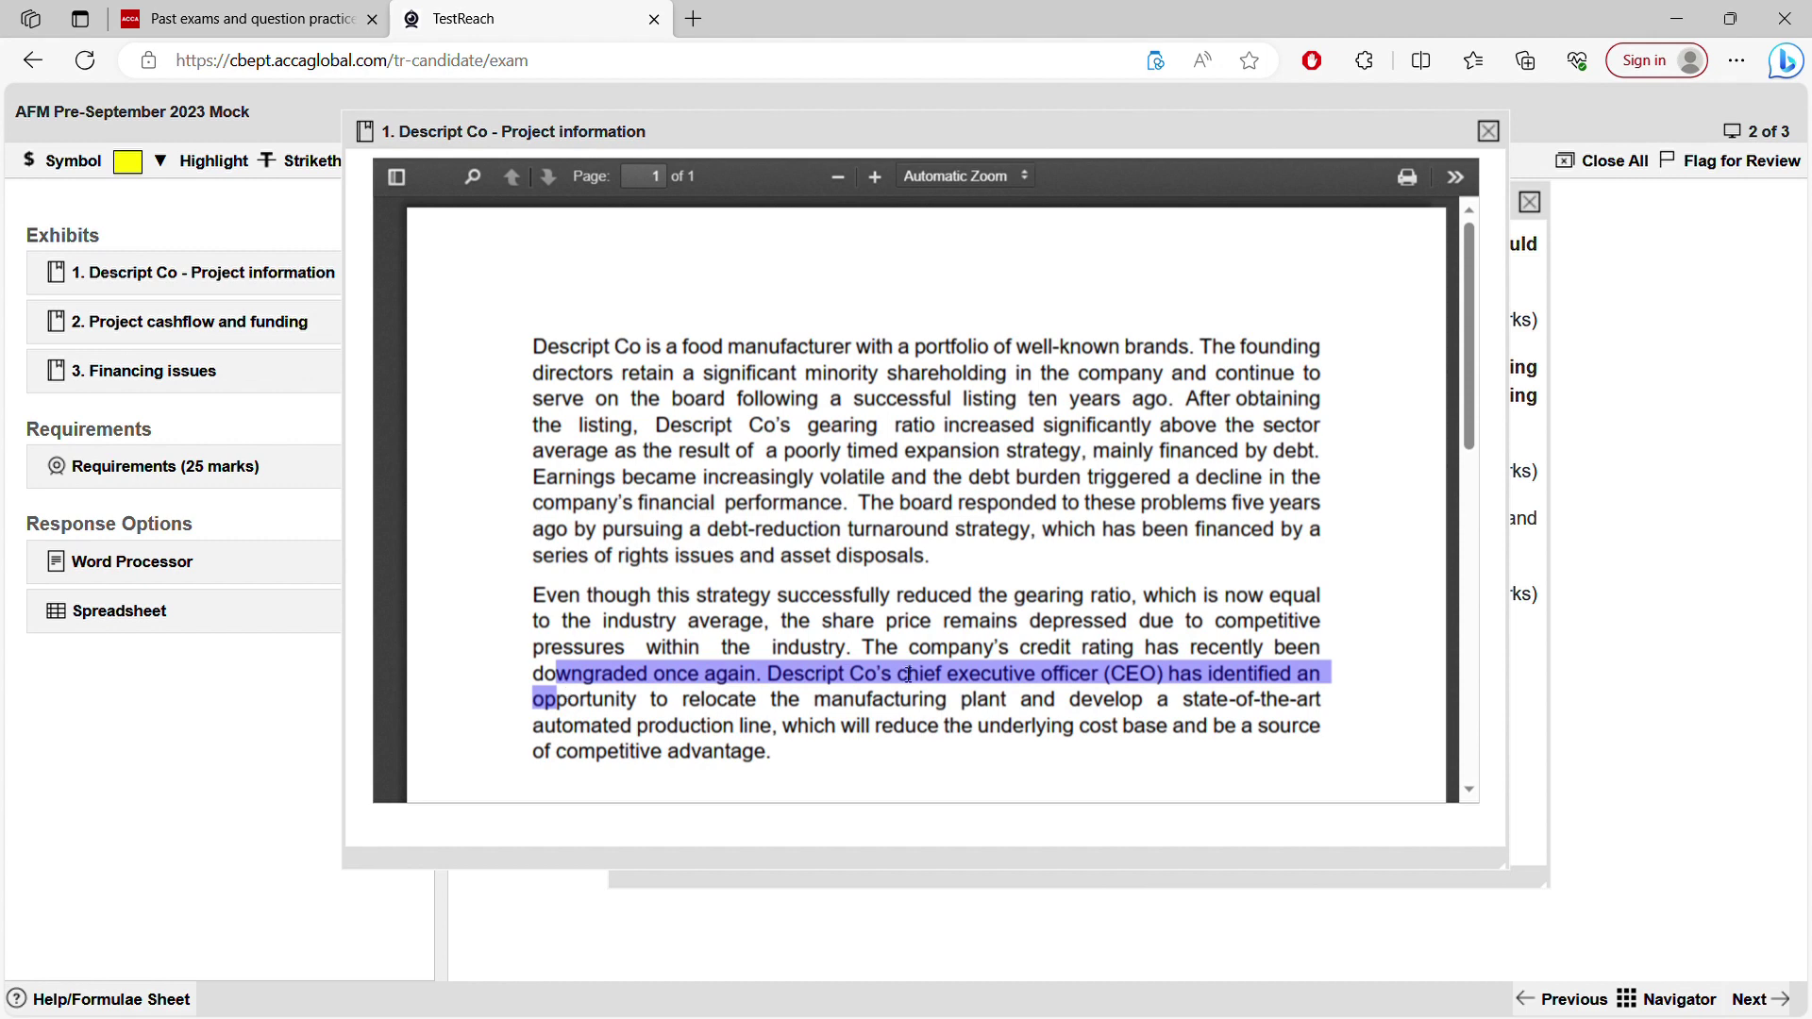
{"action": "left_click", "coordinate": [878, 781]}
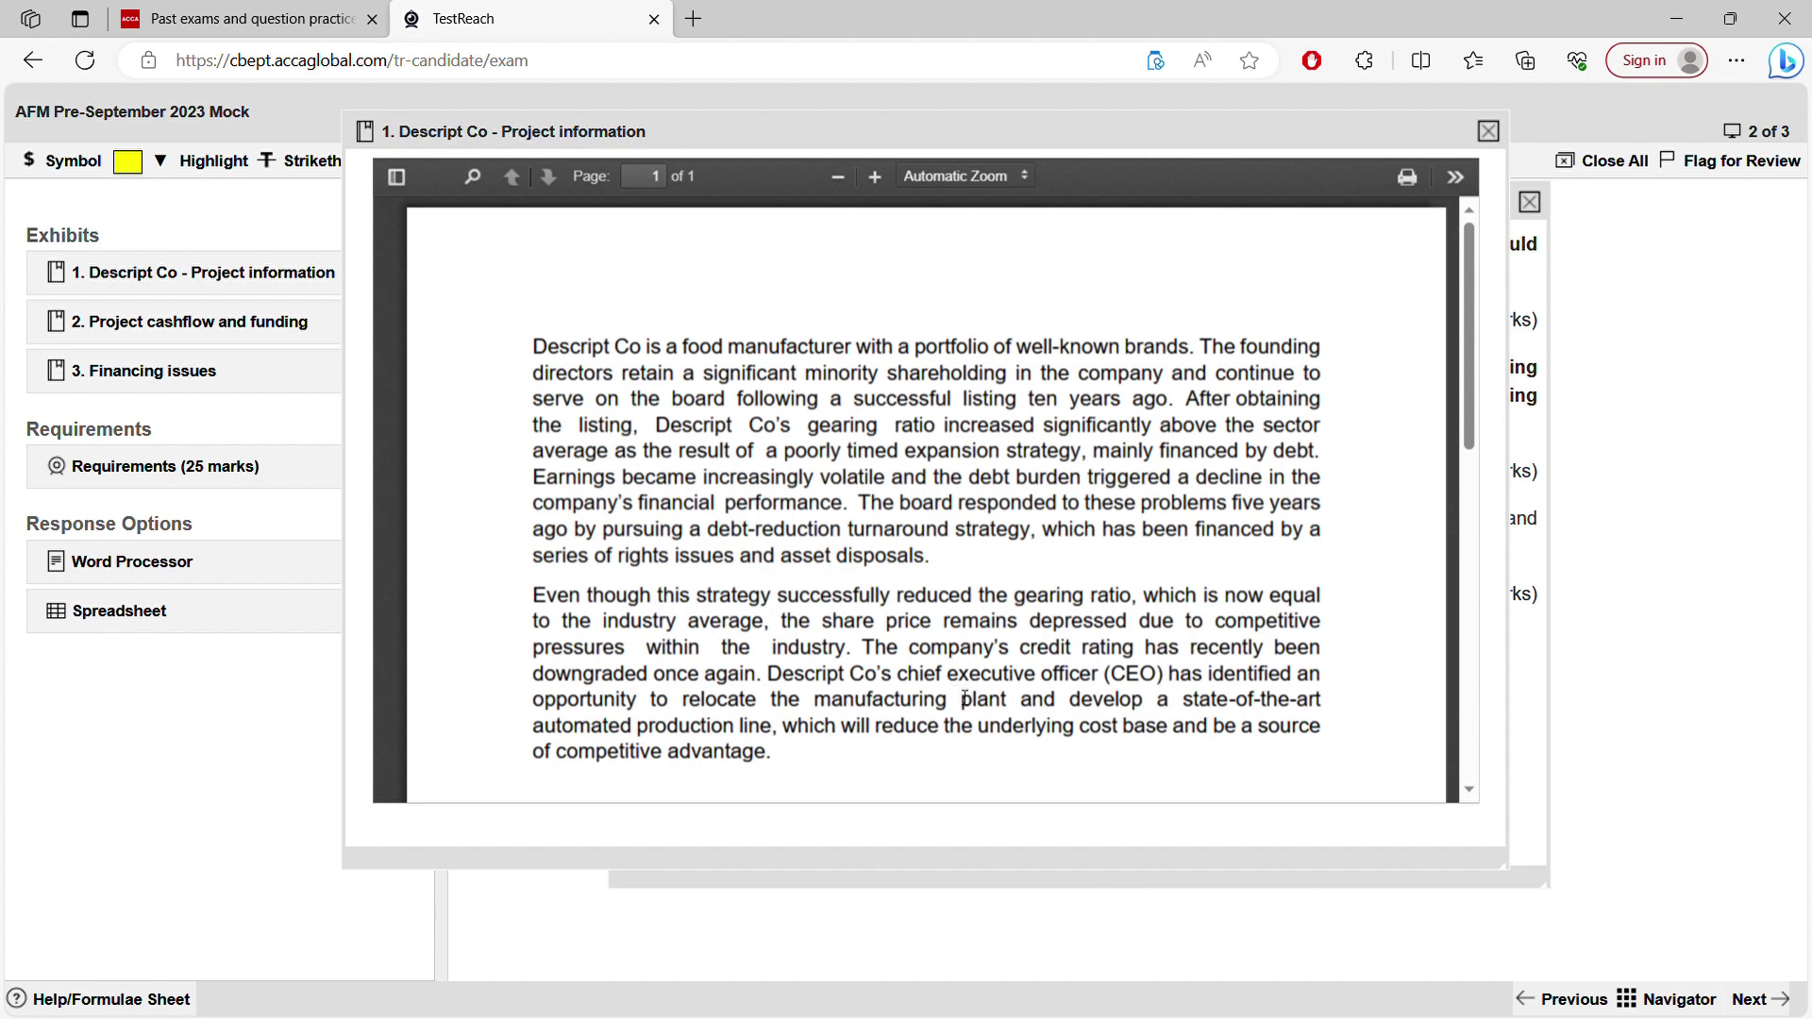
{"action": "left_click_drag", "start_coordinate": [1471, 453], "coordinate": [1452, 579]}
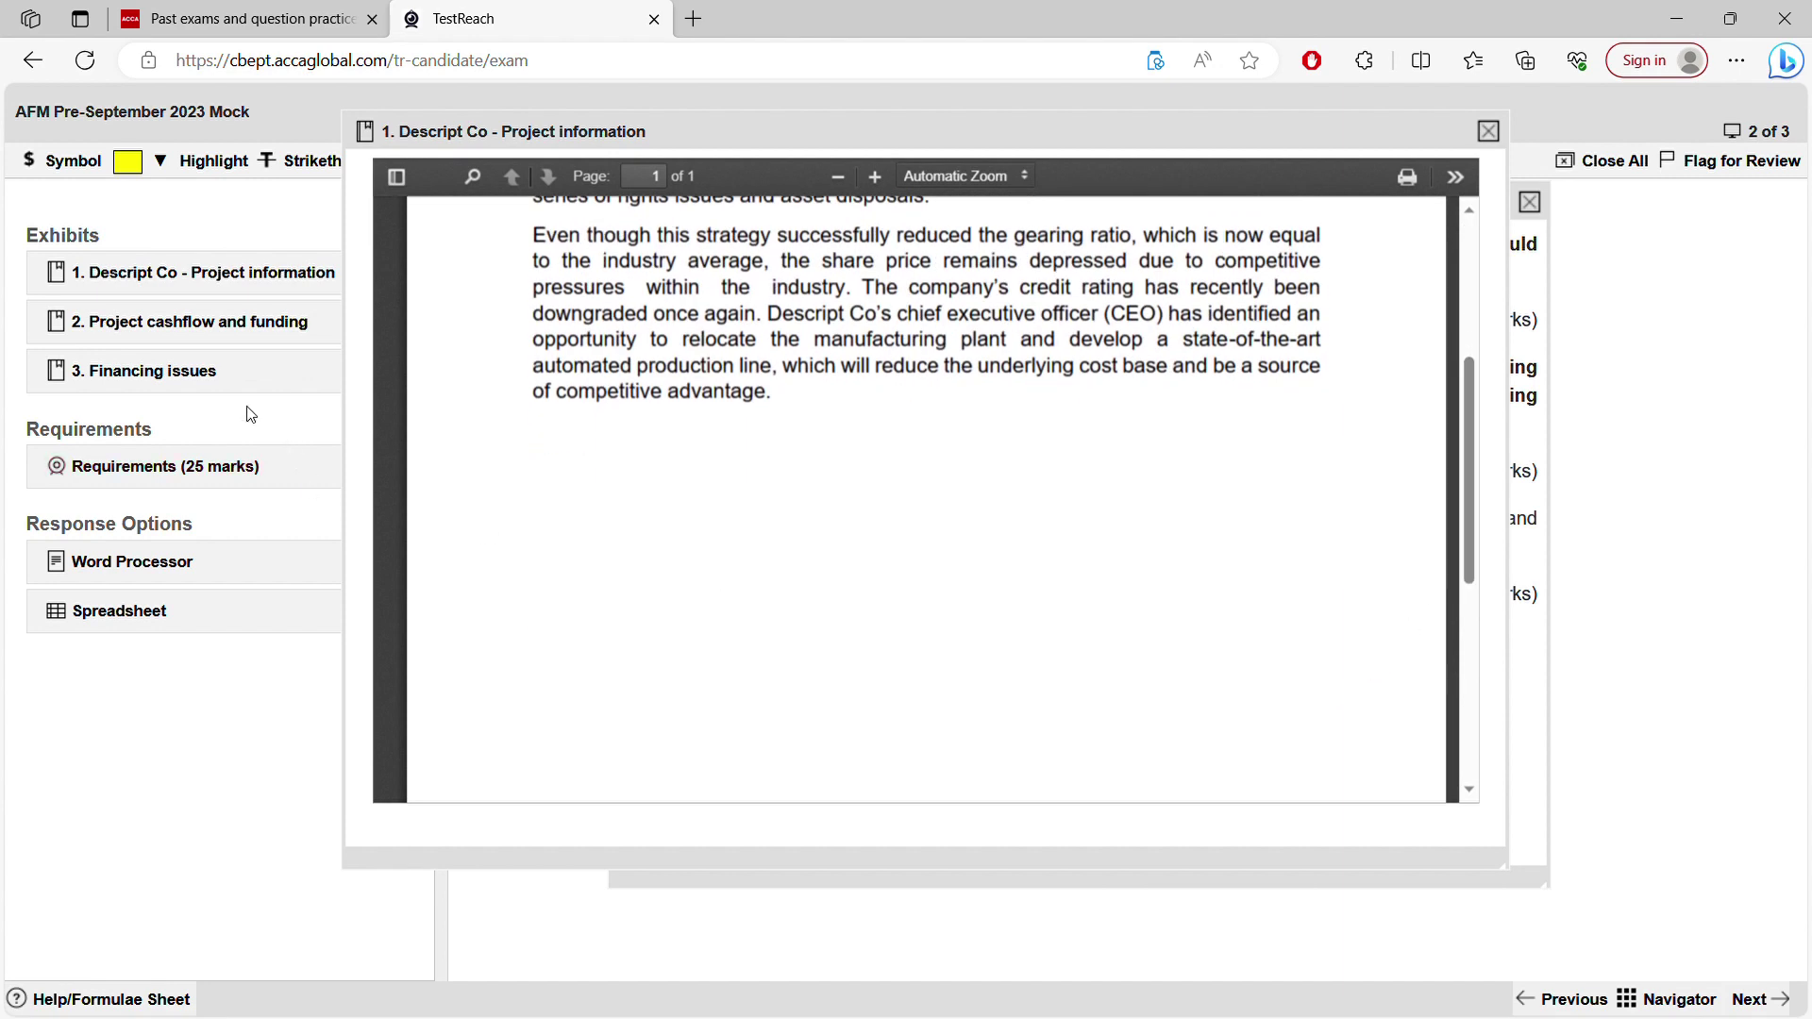
- Open the exhibit "2. Project cashflow and funding" in a repositioned, widened window and close the project information exhibit
{"action": "left_click", "coordinate": [215, 329]}
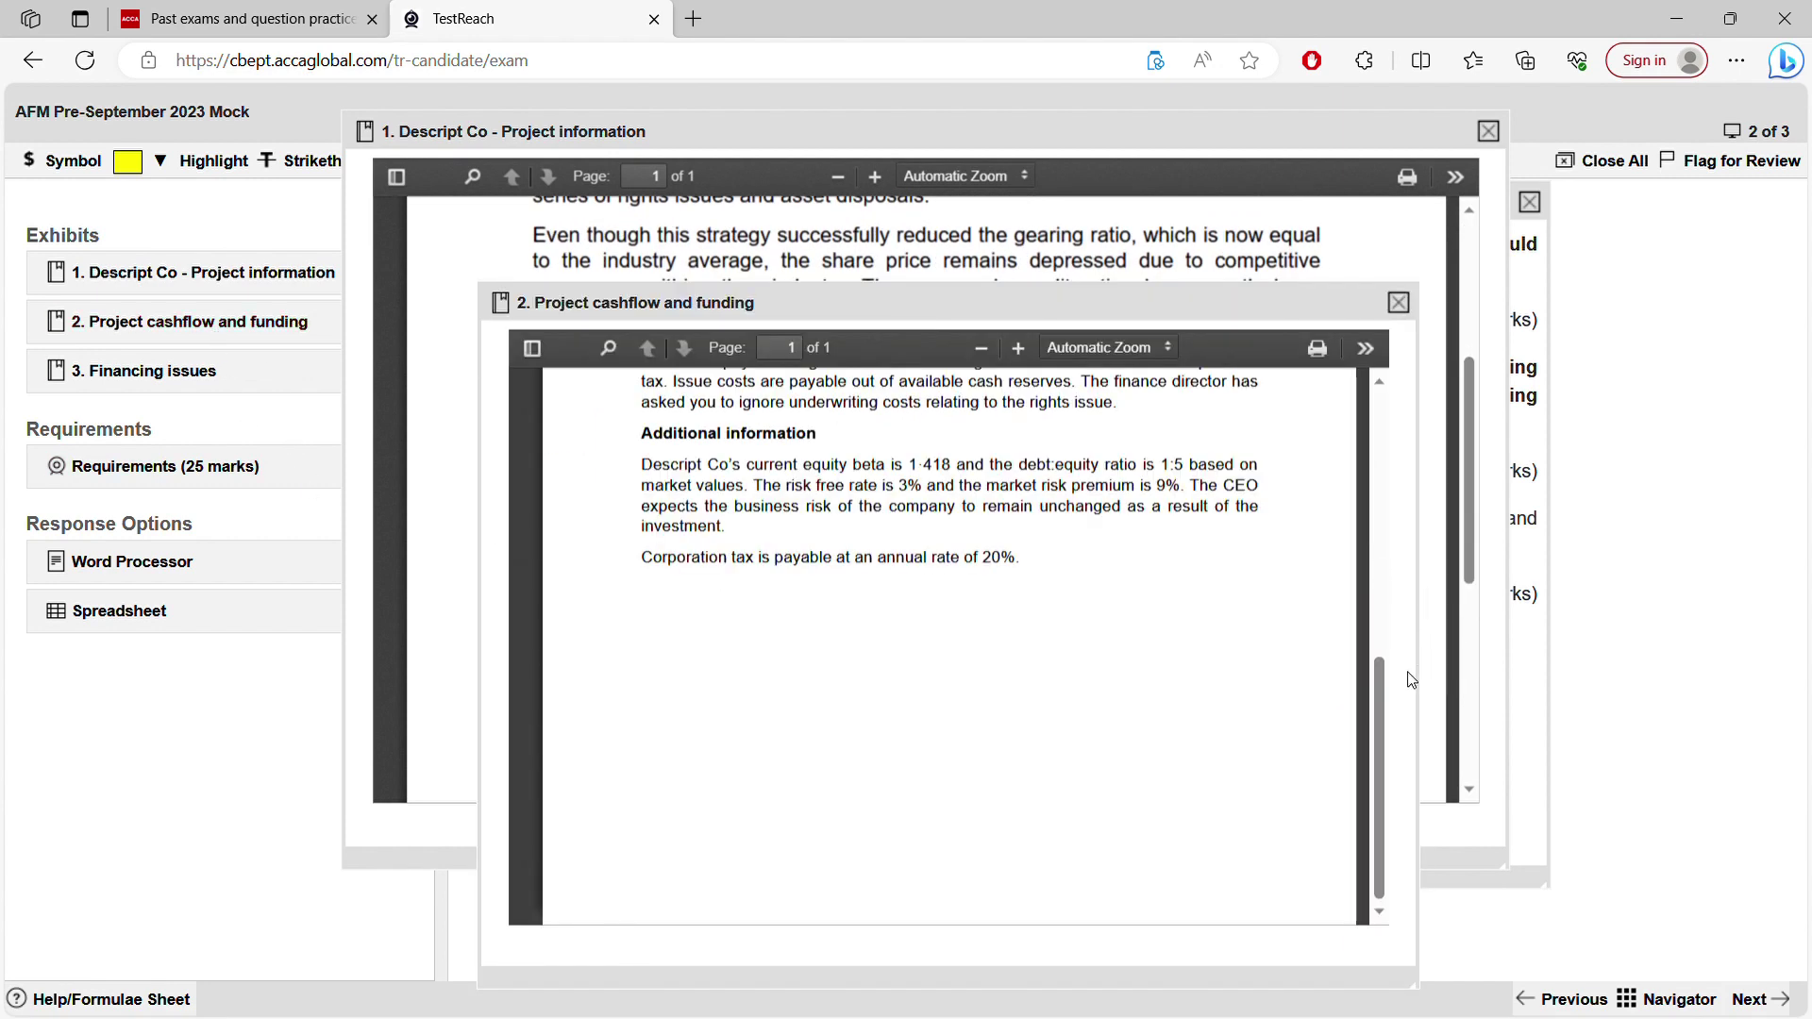
{"action": "left_click", "coordinate": [1024, 248]}
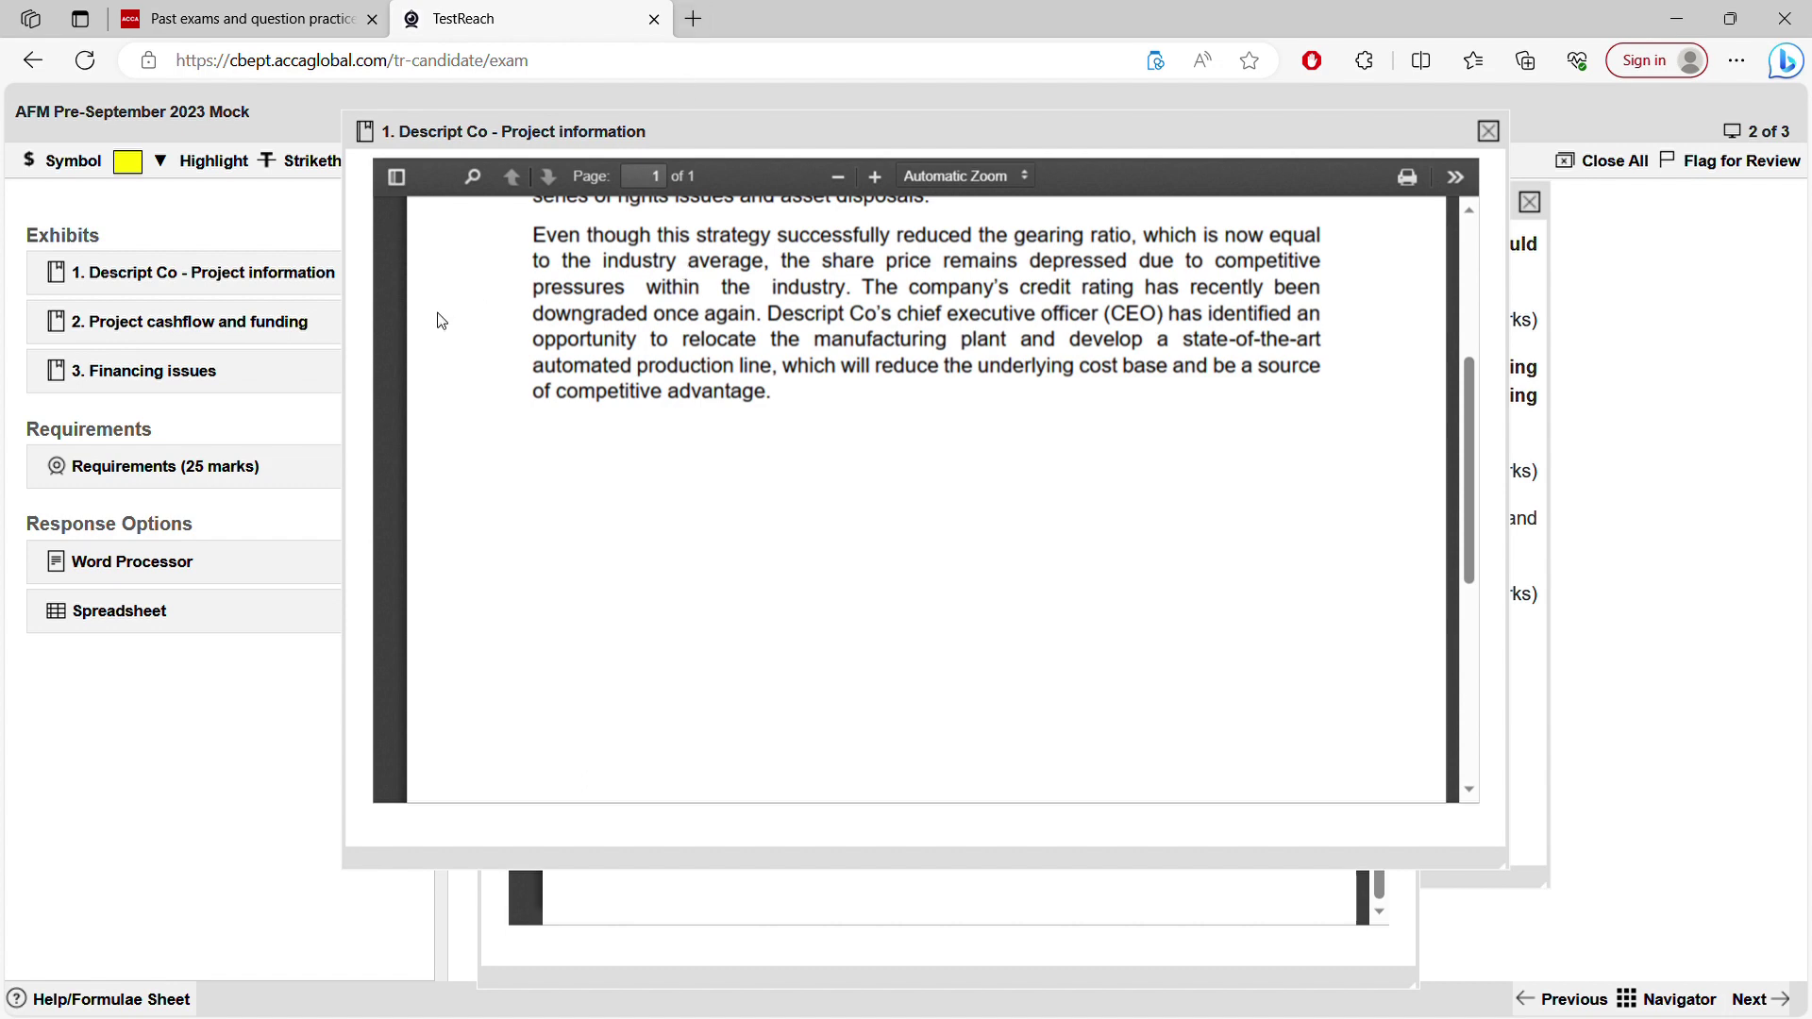
{"action": "left_click", "coordinate": [251, 330]}
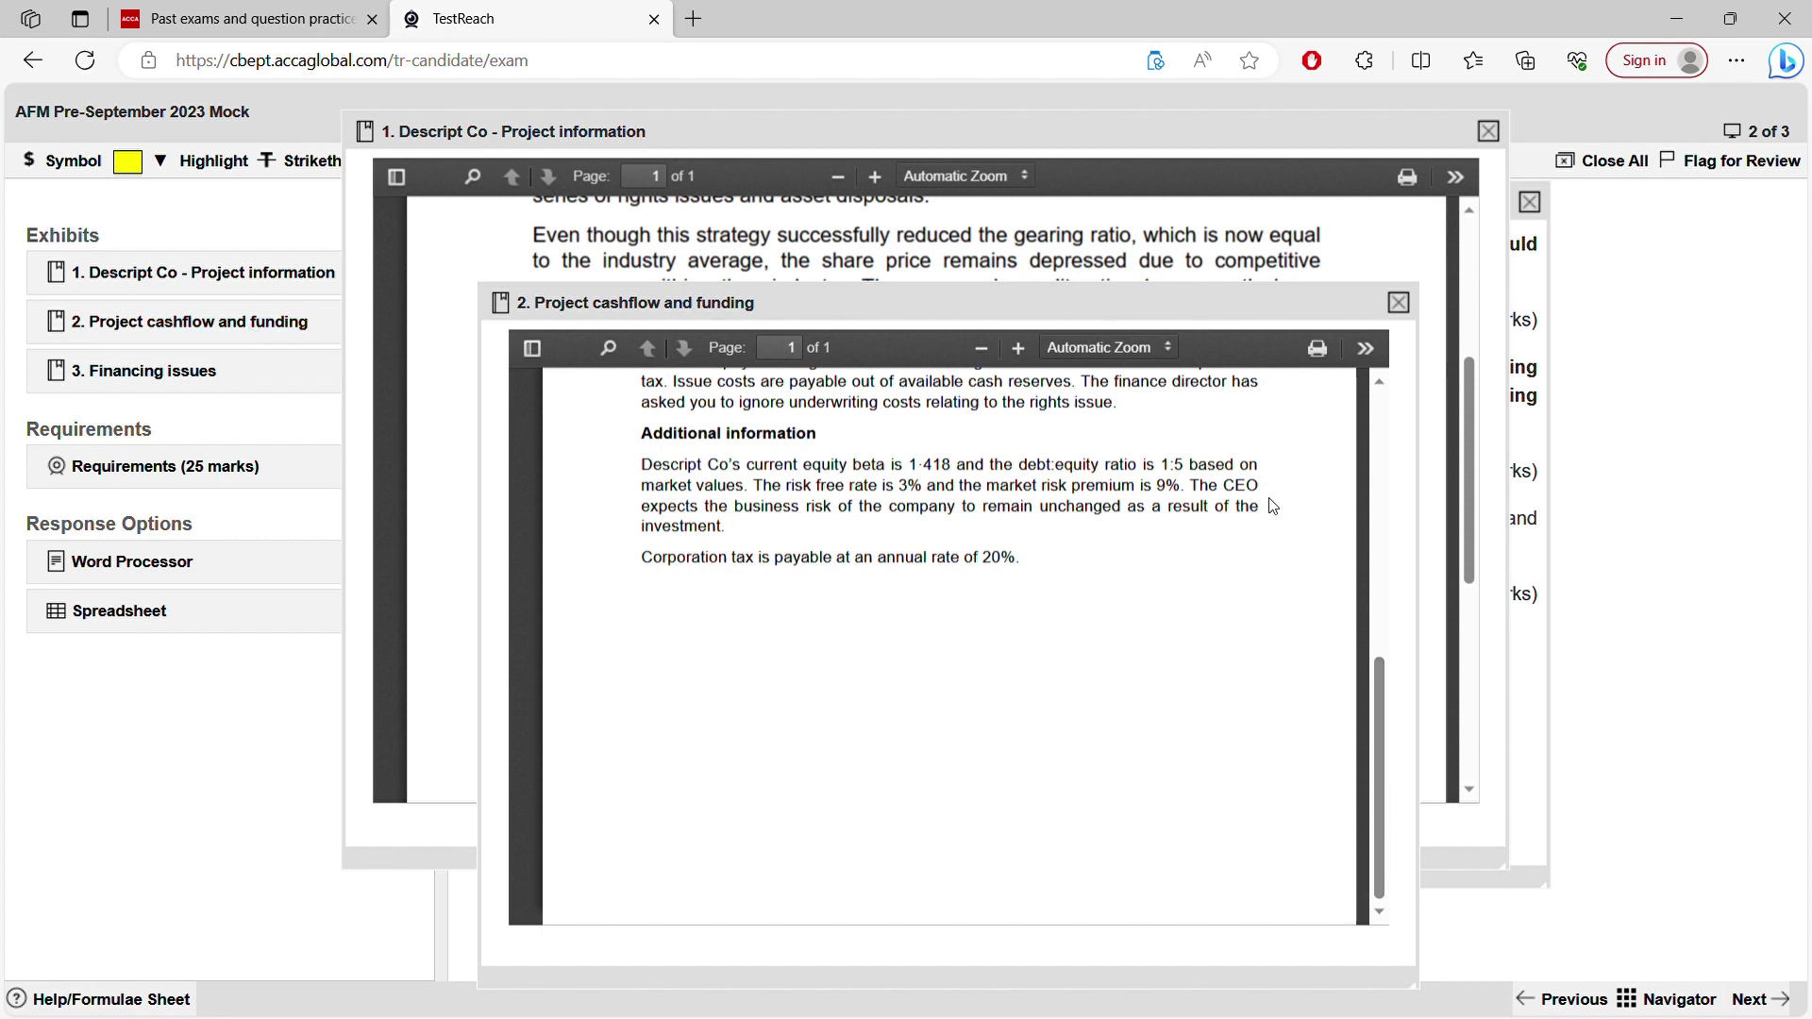
{"action": "left_click", "coordinate": [1488, 131]}
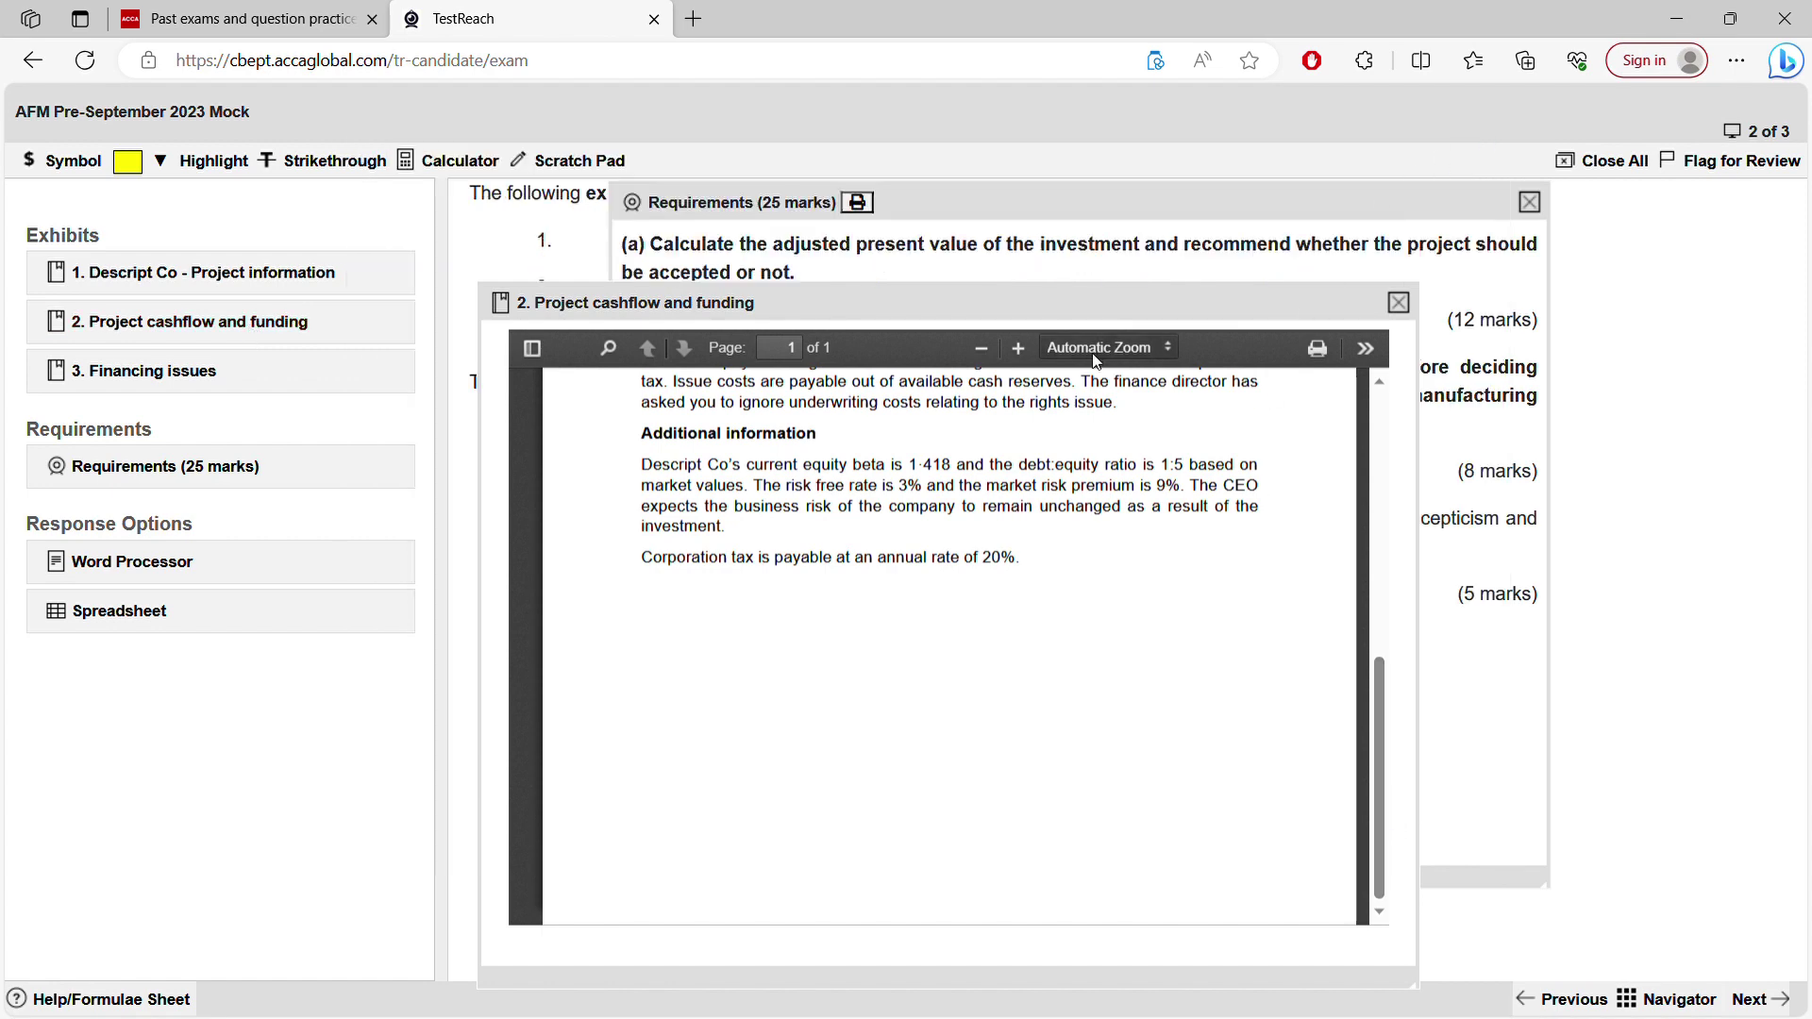
{"action": "left_click_drag", "start_coordinate": [1059, 319], "coordinate": [1012, 207]}
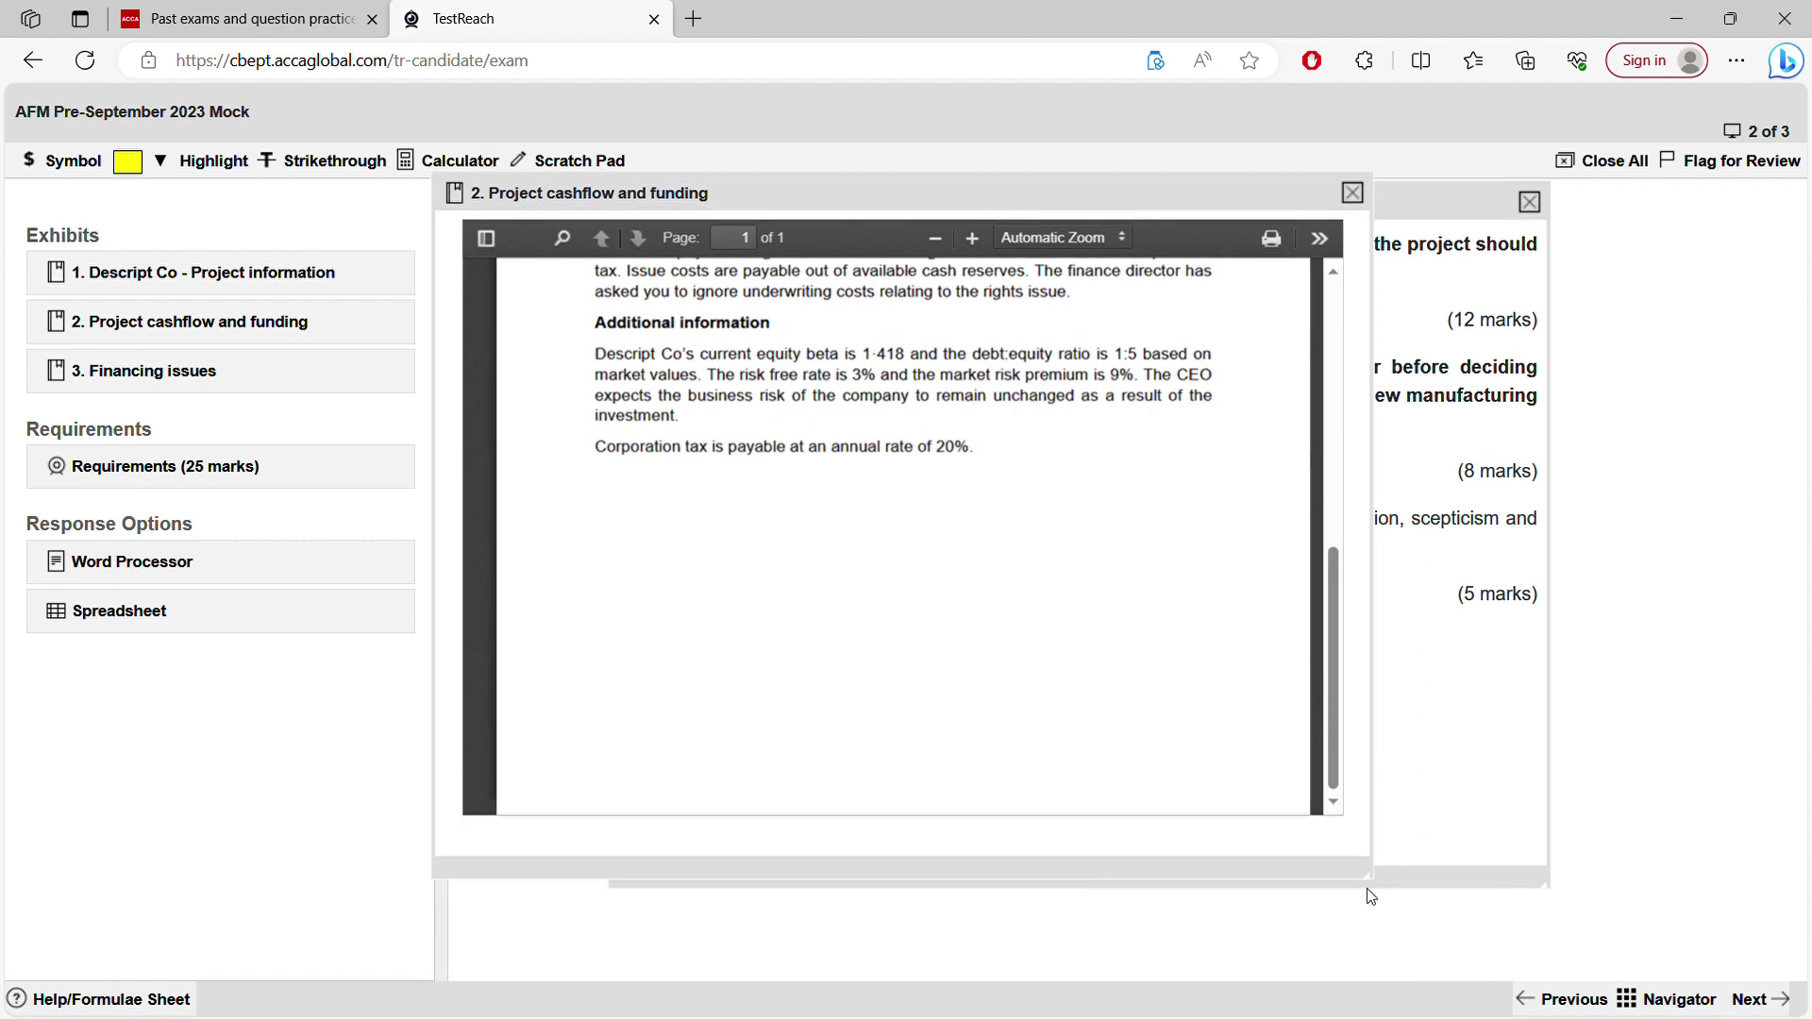
{"action": "left_click_drag", "start_coordinate": [1370, 882], "coordinate": [1574, 834]}
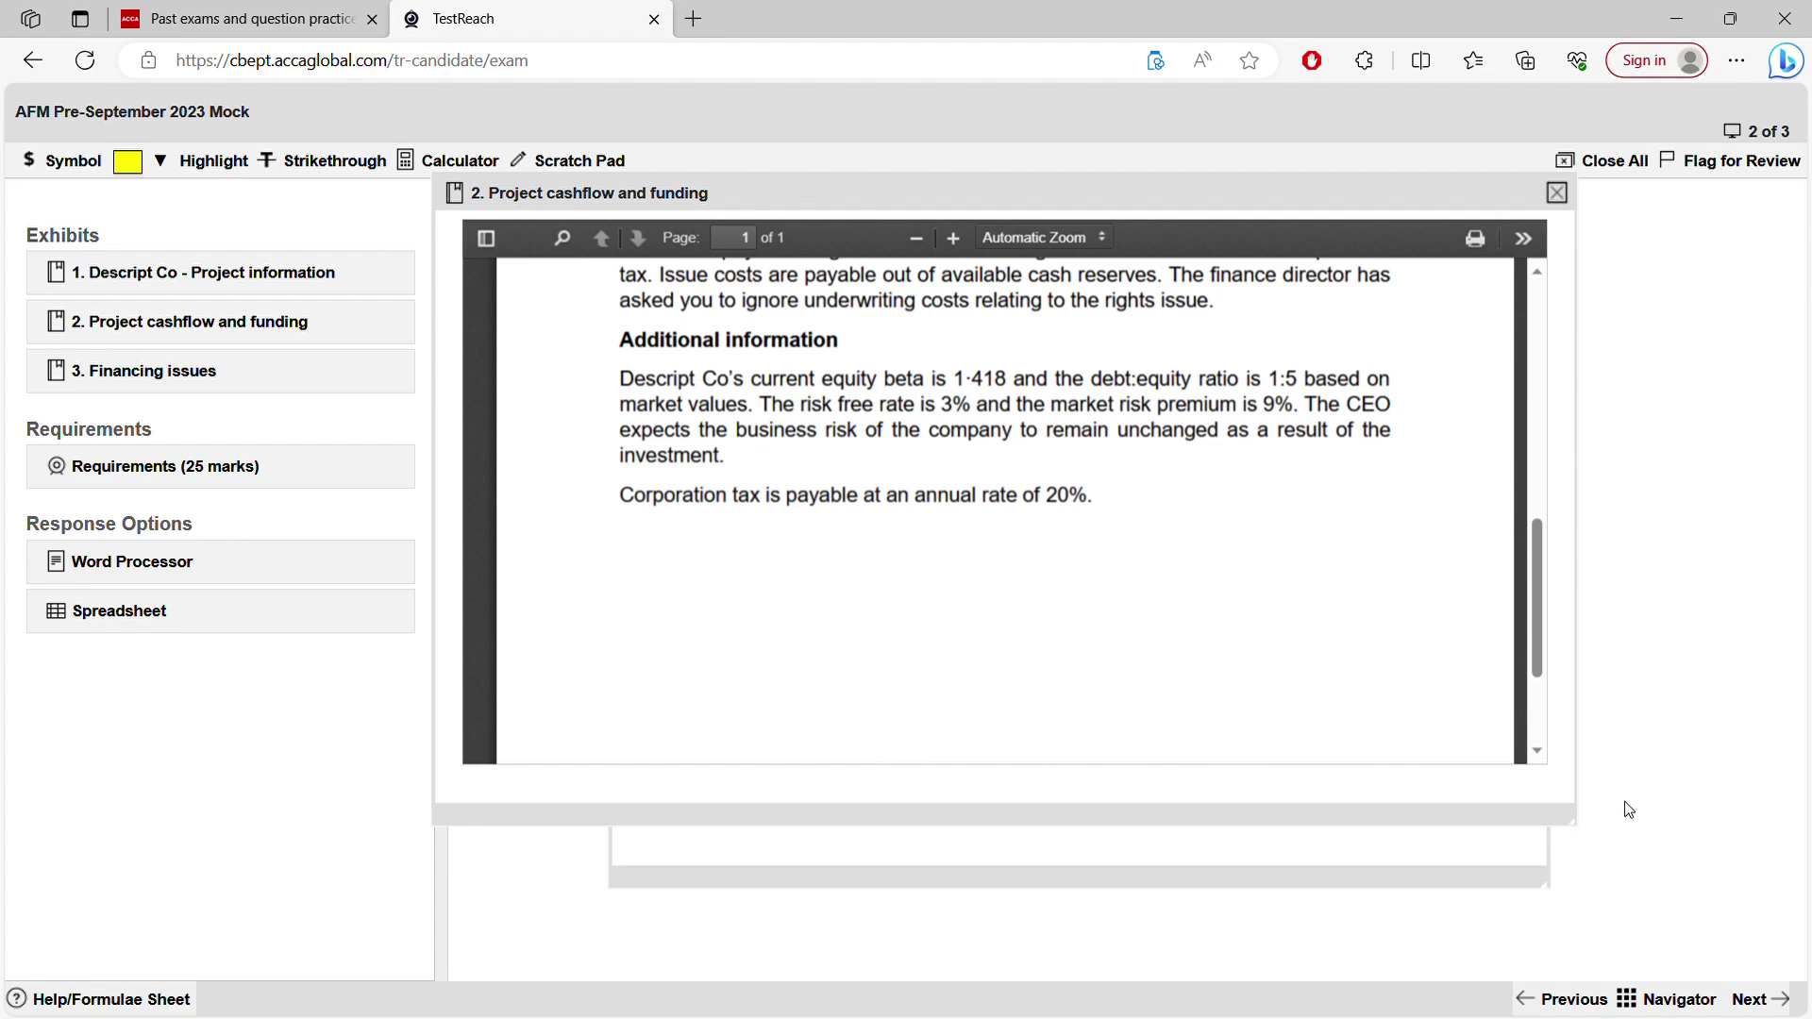
- Examine the project's free cash flows for years 1 to 4 and its investment cost in the cashflow exhibit
{"action": "left_click_drag", "start_coordinate": [1552, 678], "coordinate": [1551, 433]}
{"action": "scroll", "coordinate": [1551, 439], "scroll_direction": "down", "scroll_amount": 1}
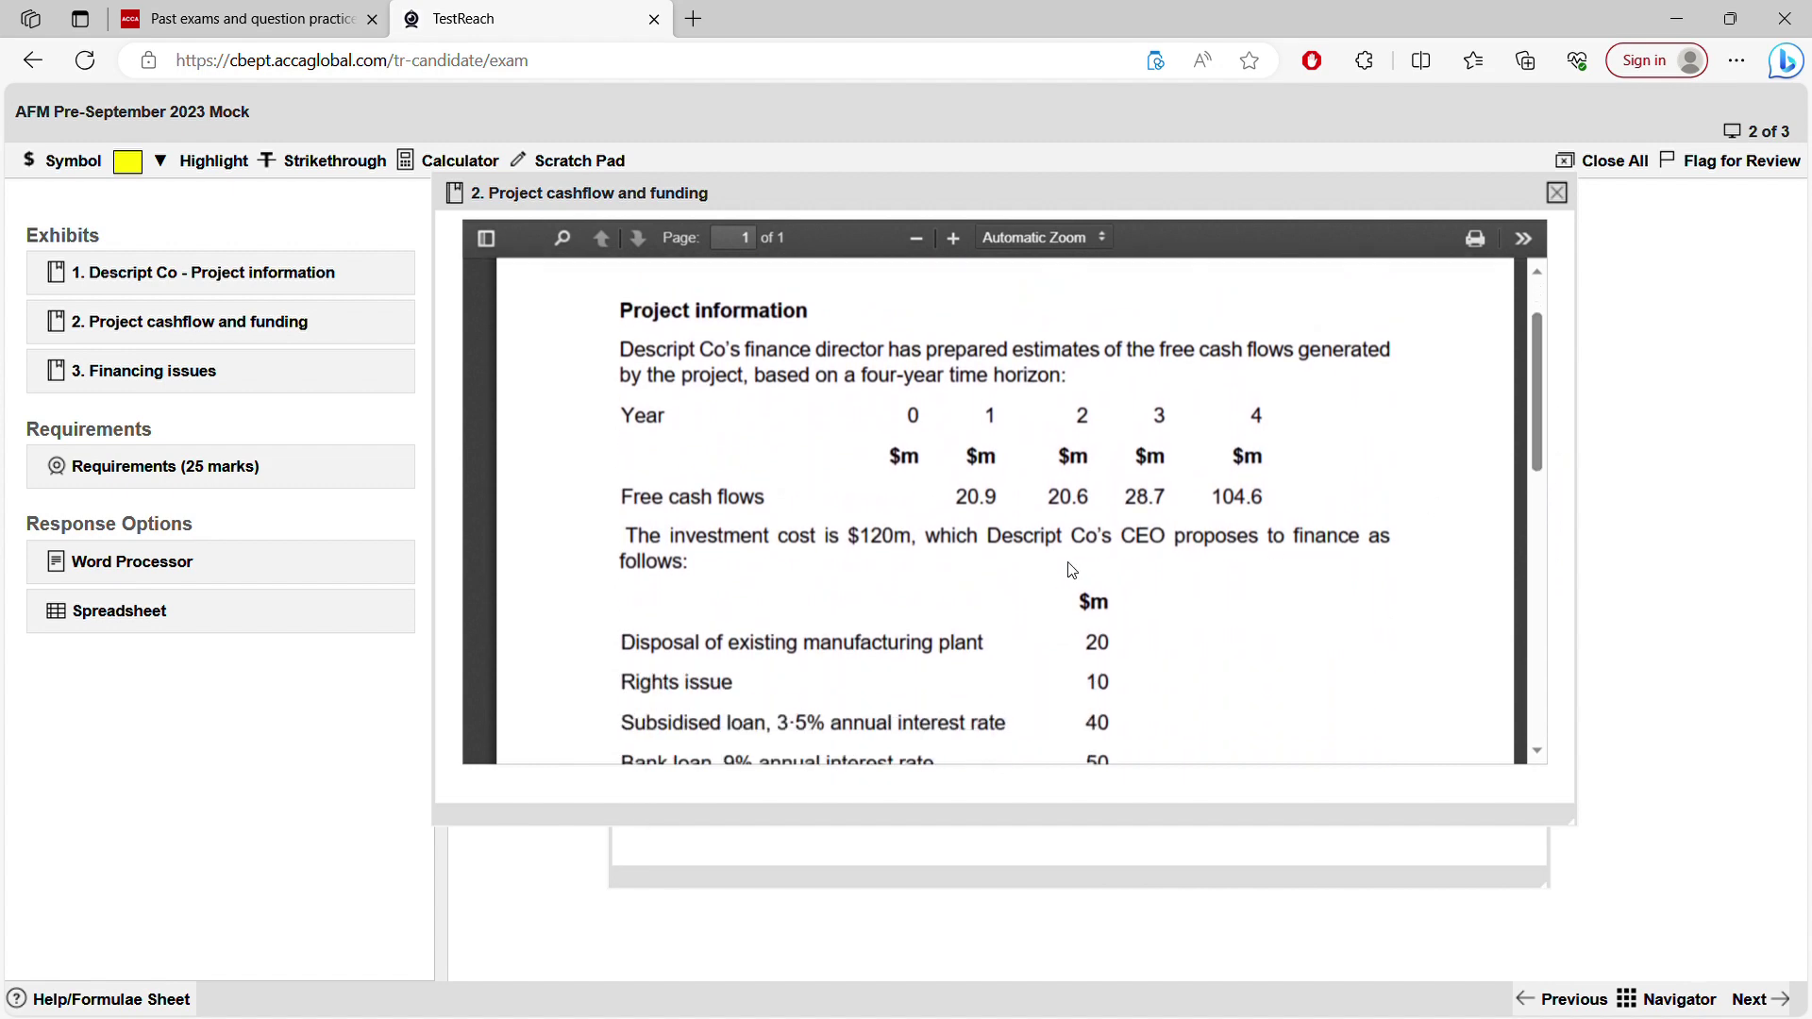
{"action": "left_click_drag", "start_coordinate": [965, 497], "coordinate": [1300, 485]}
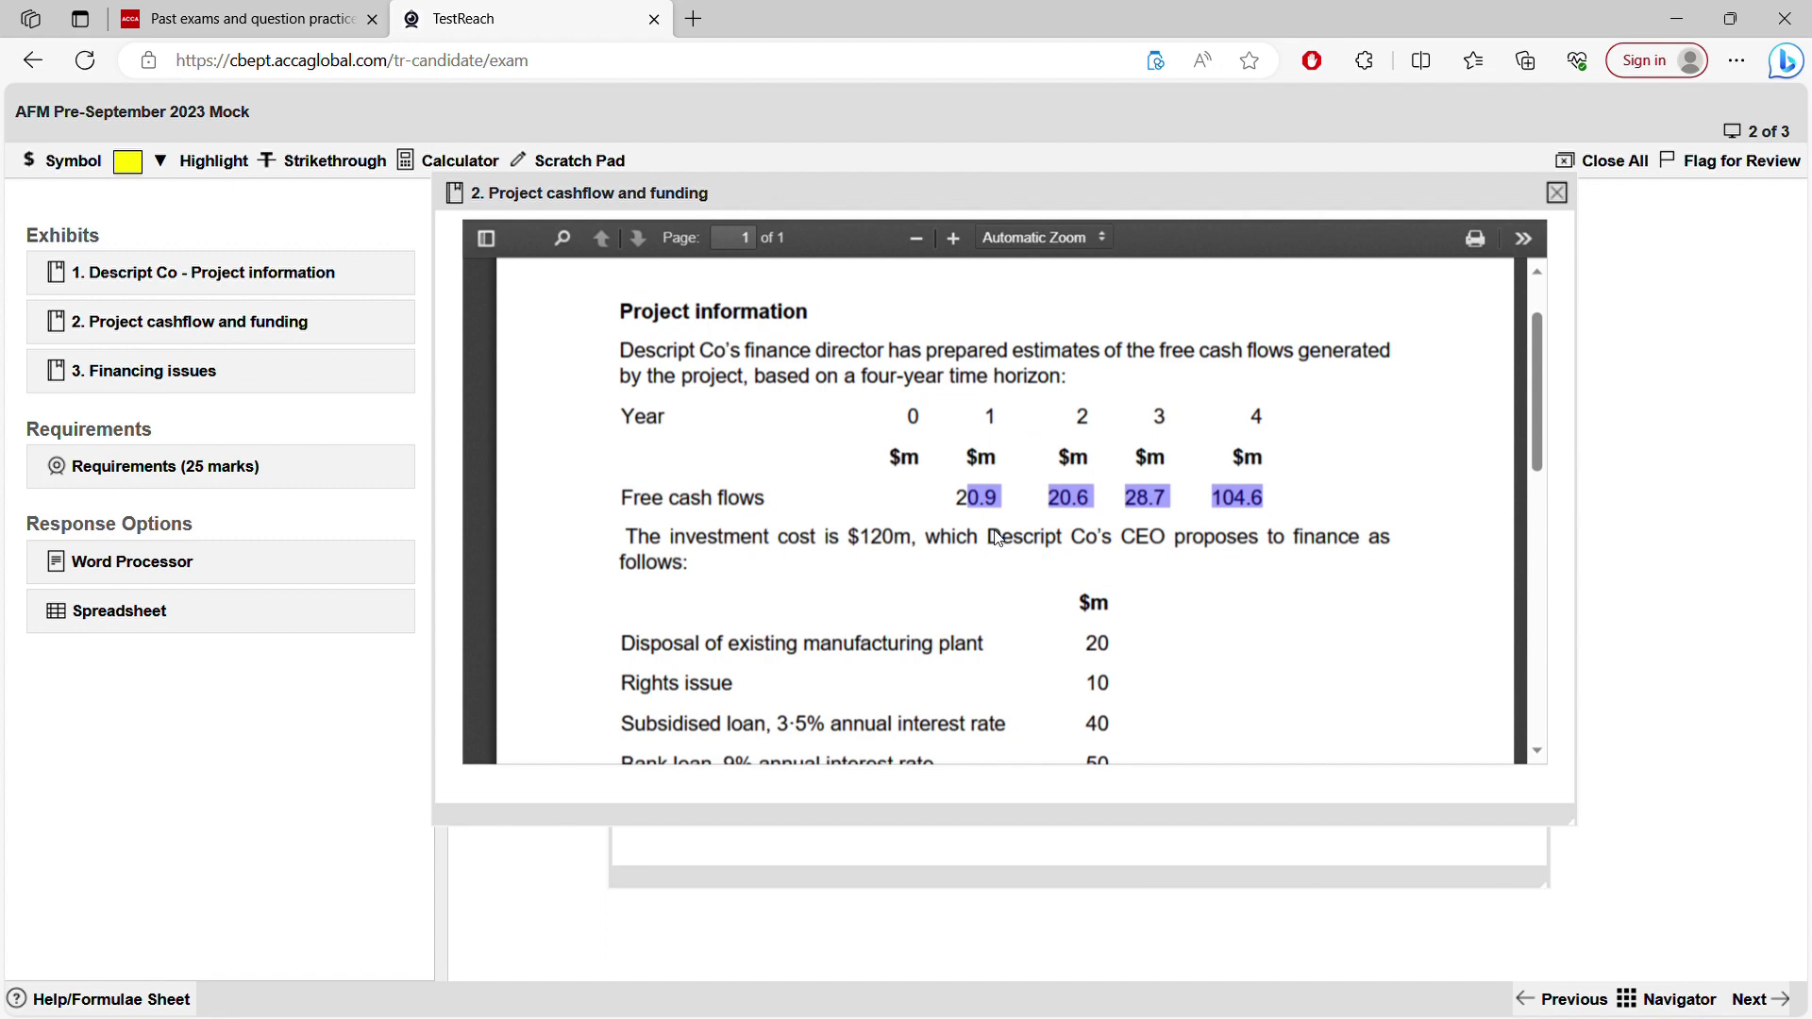
{"action": "left_click", "coordinate": [1340, 603]}
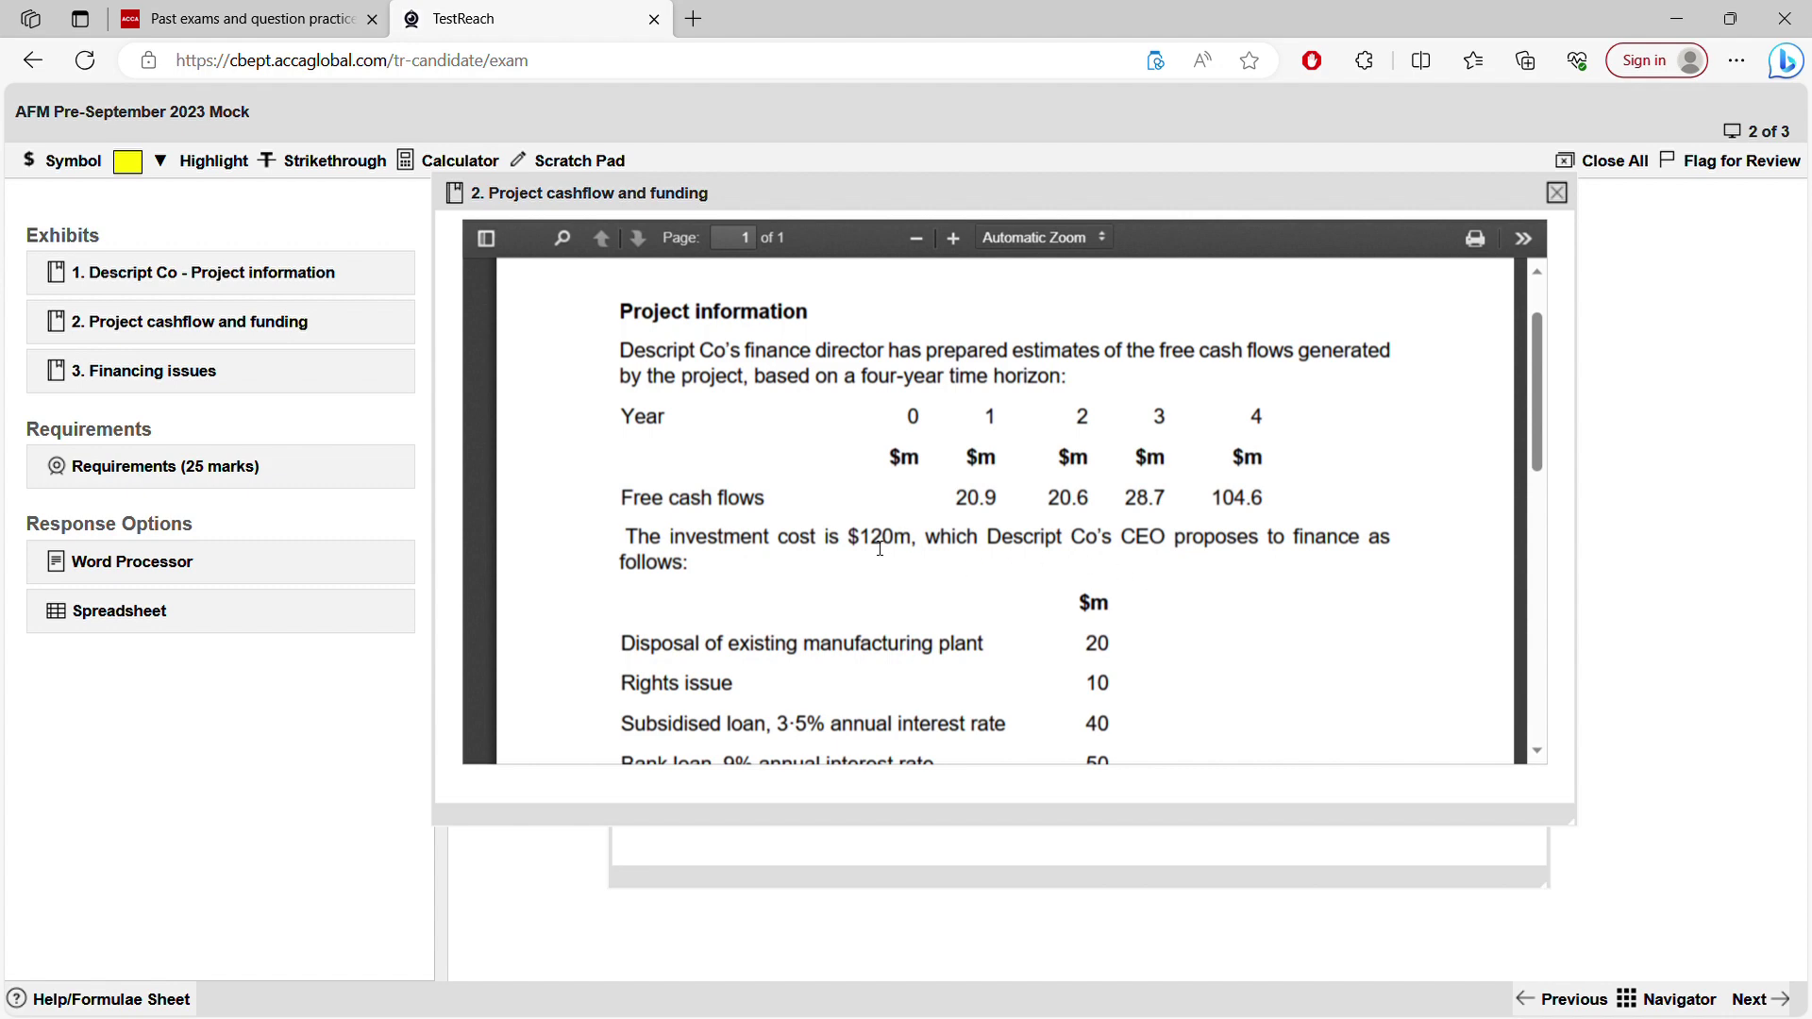
{"action": "left_click_drag", "start_coordinate": [872, 540], "coordinate": [912, 543]}
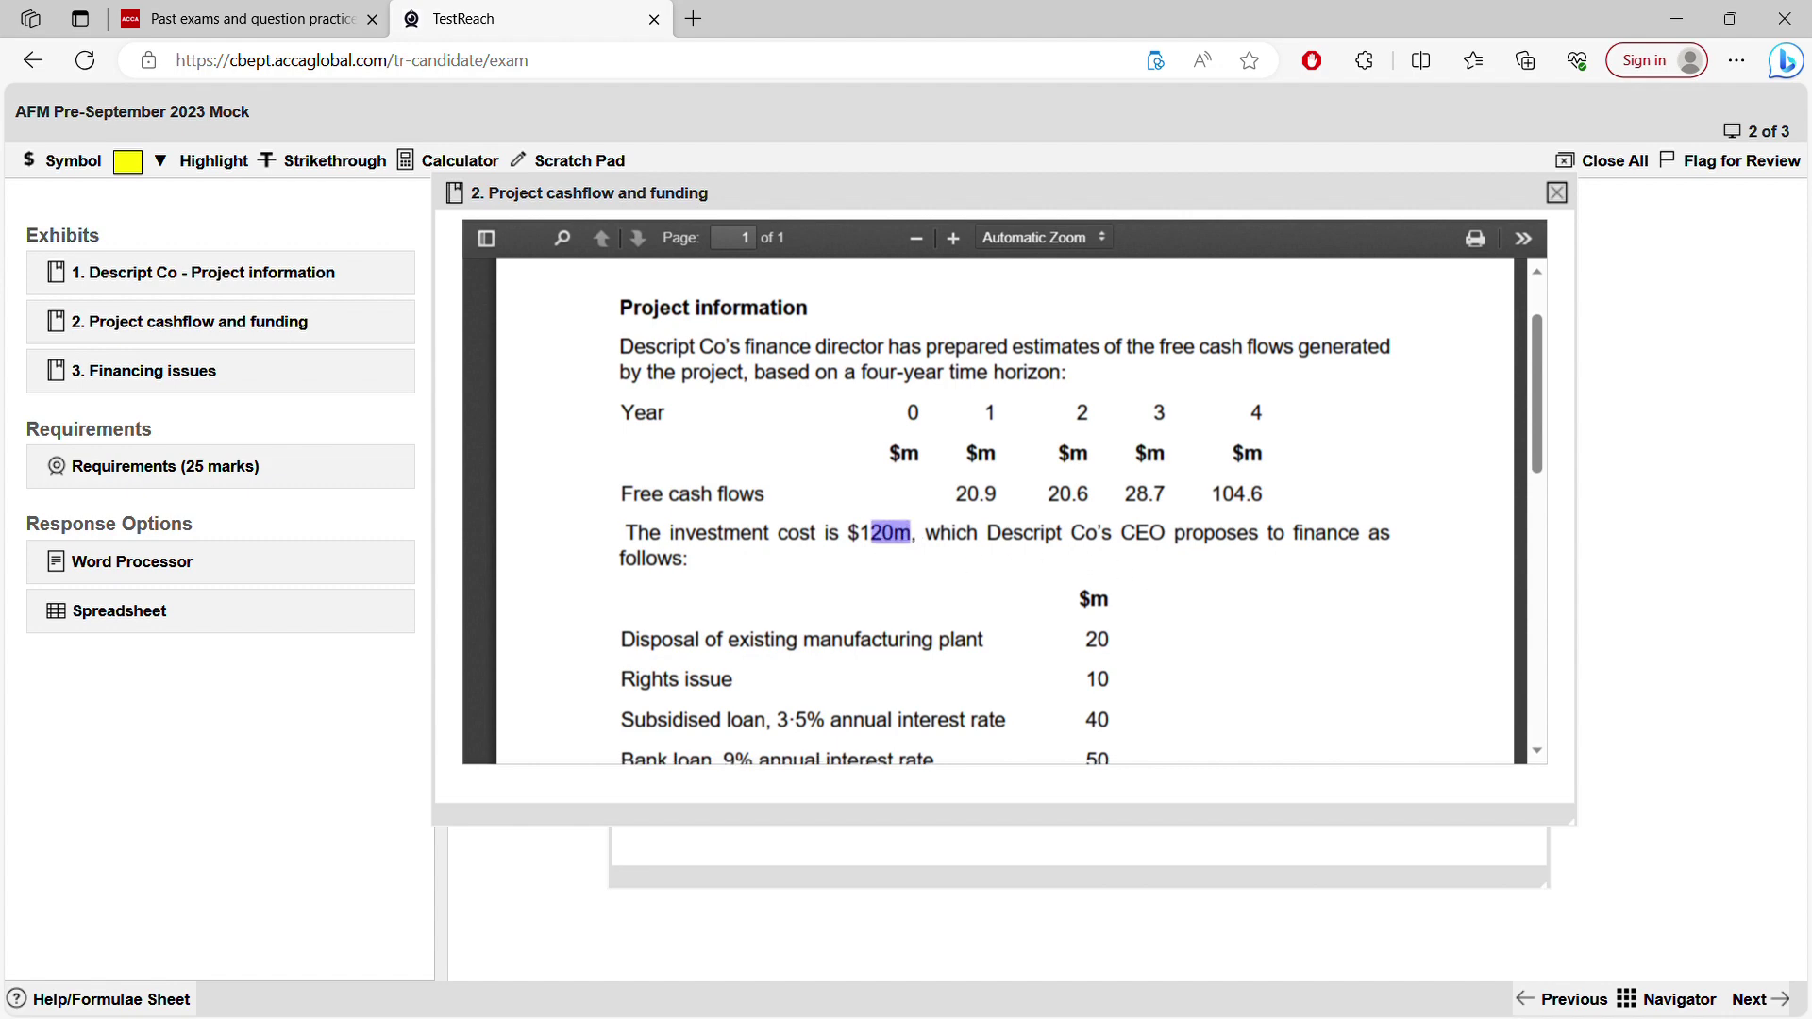
- Examine the proposed funding sources, bank loan repayment terms and issue costs, including the disposal of the existing manufacturing plant
{"action": "scroll", "coordinate": [916, 540], "scroll_direction": "down", "scroll_amount": 2}
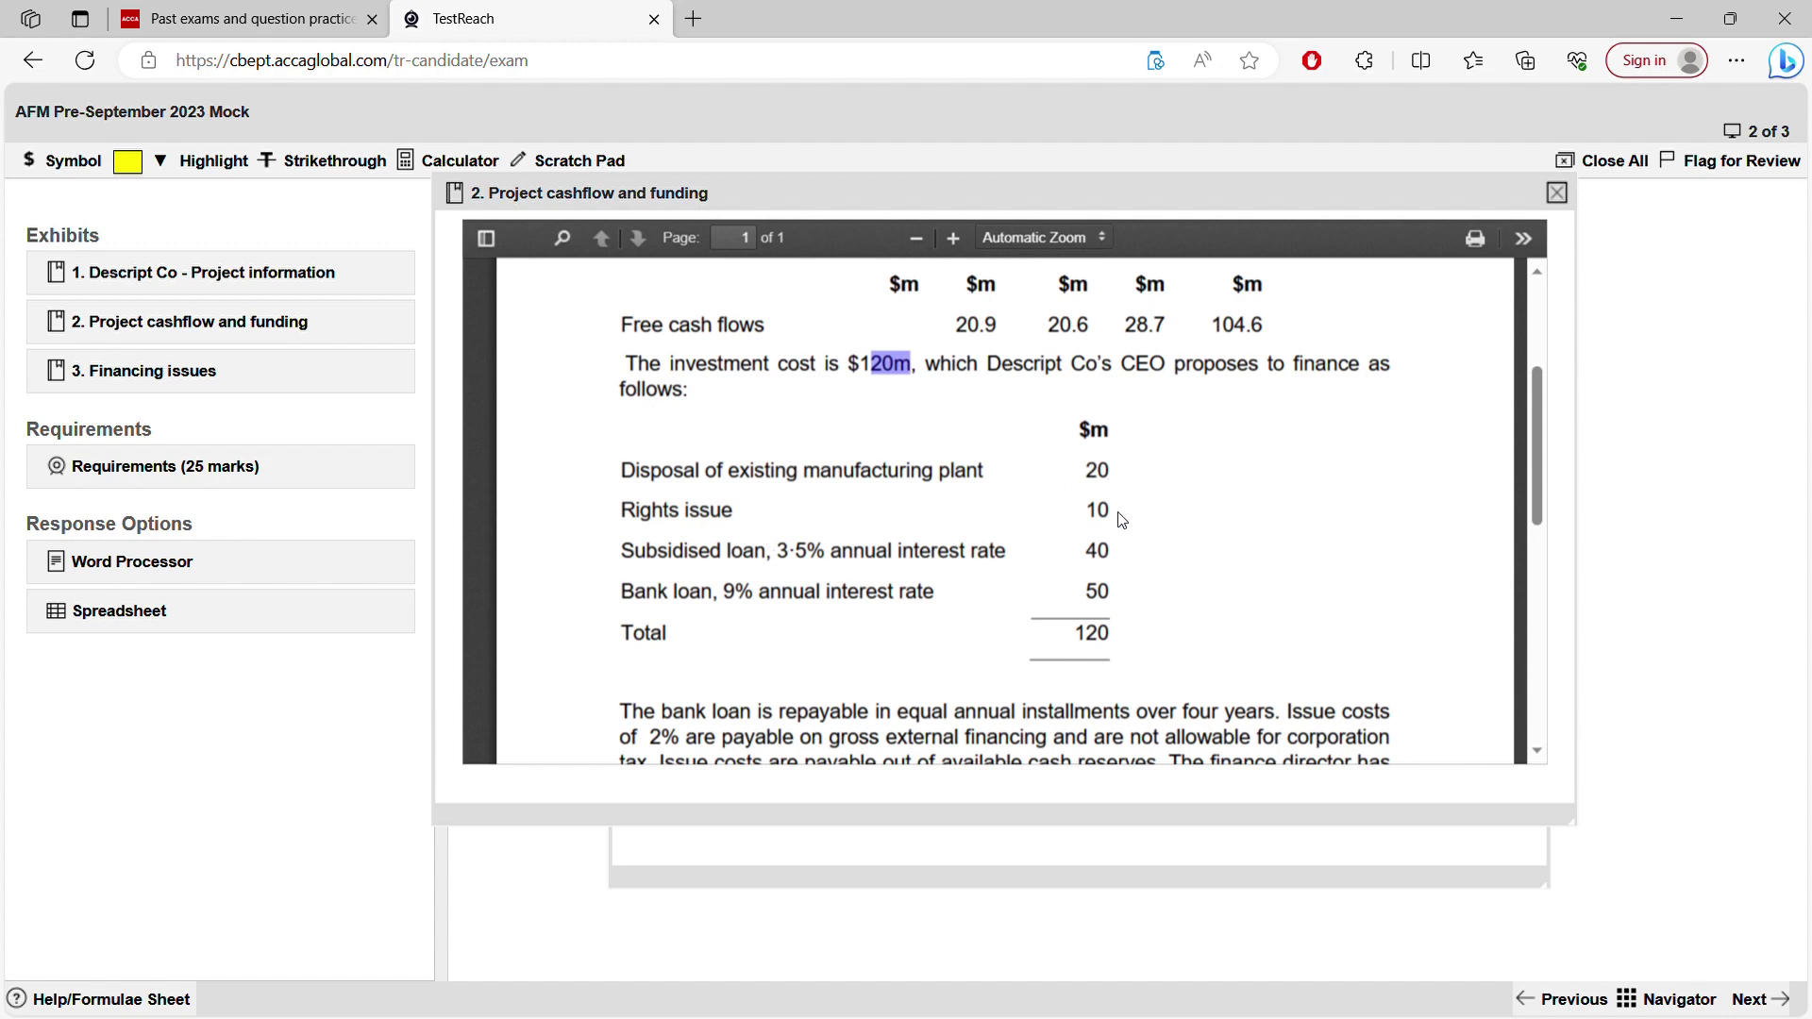
{"action": "left_click", "coordinate": [776, 563]}
{"action": "scroll", "coordinate": [1042, 589], "scroll_direction": "down", "scroll_amount": 2}
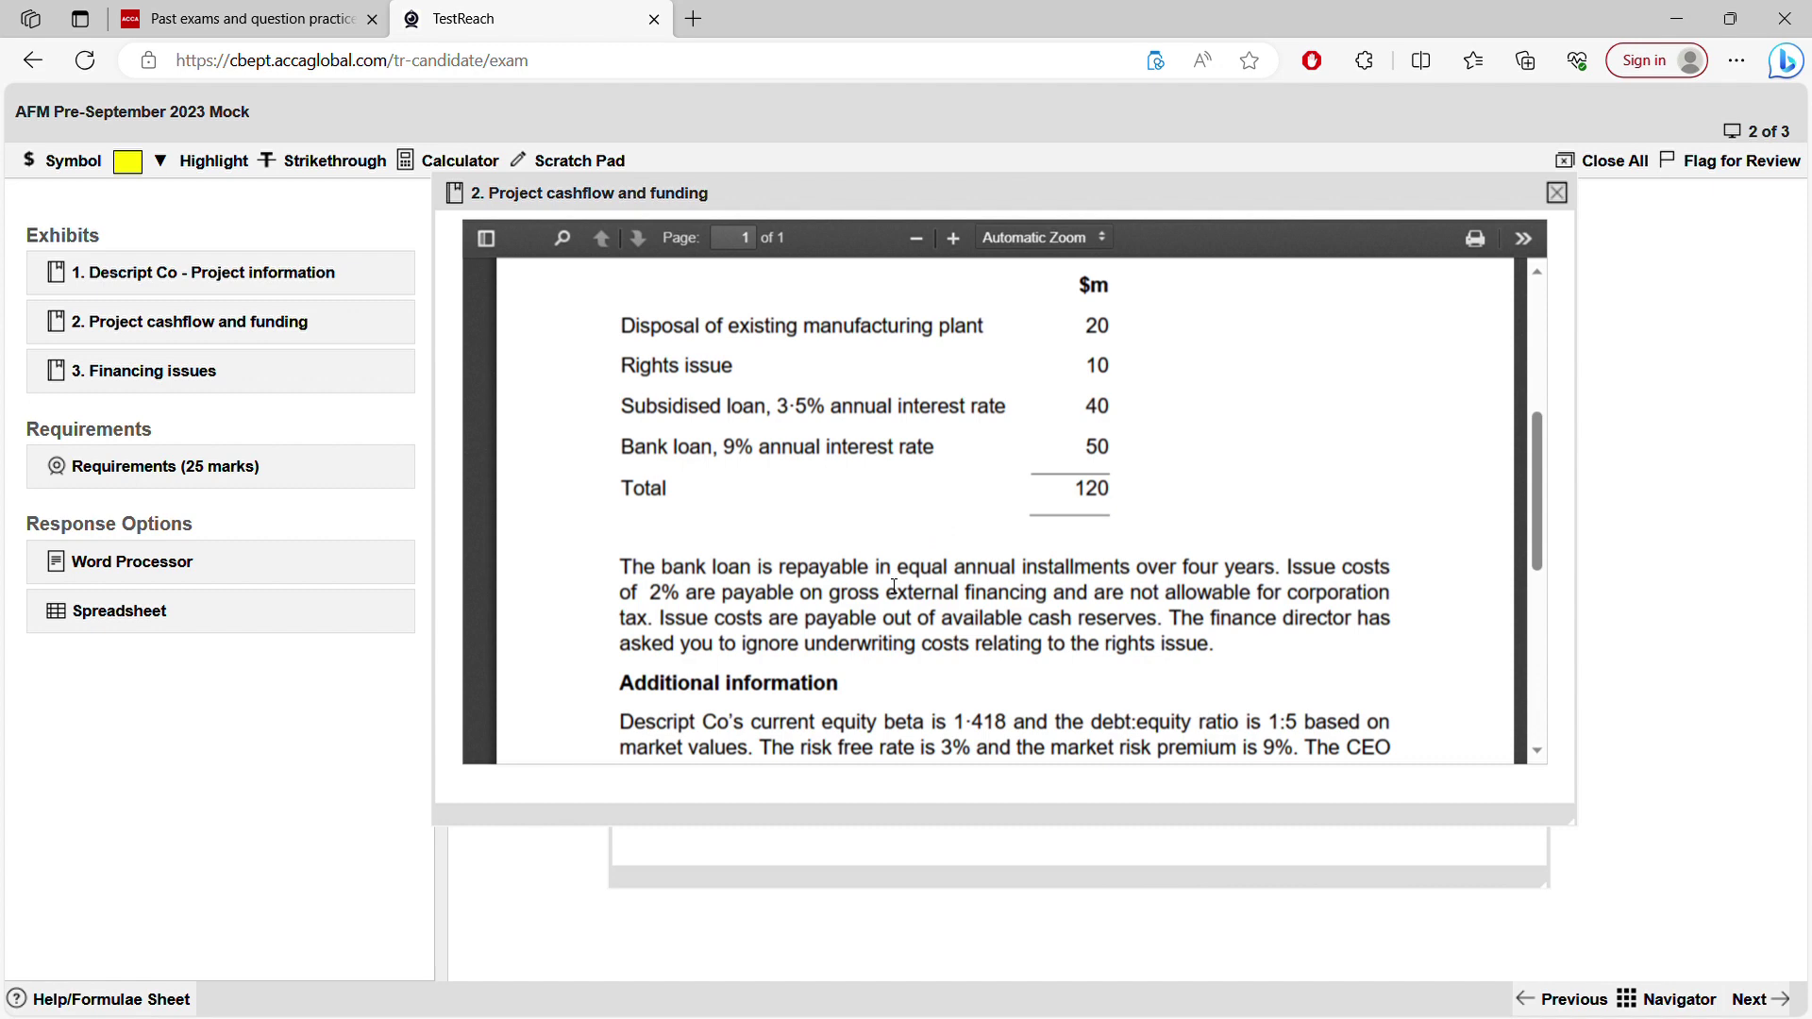
{"action": "left_click_drag", "start_coordinate": [809, 566], "coordinate": [1235, 573]}
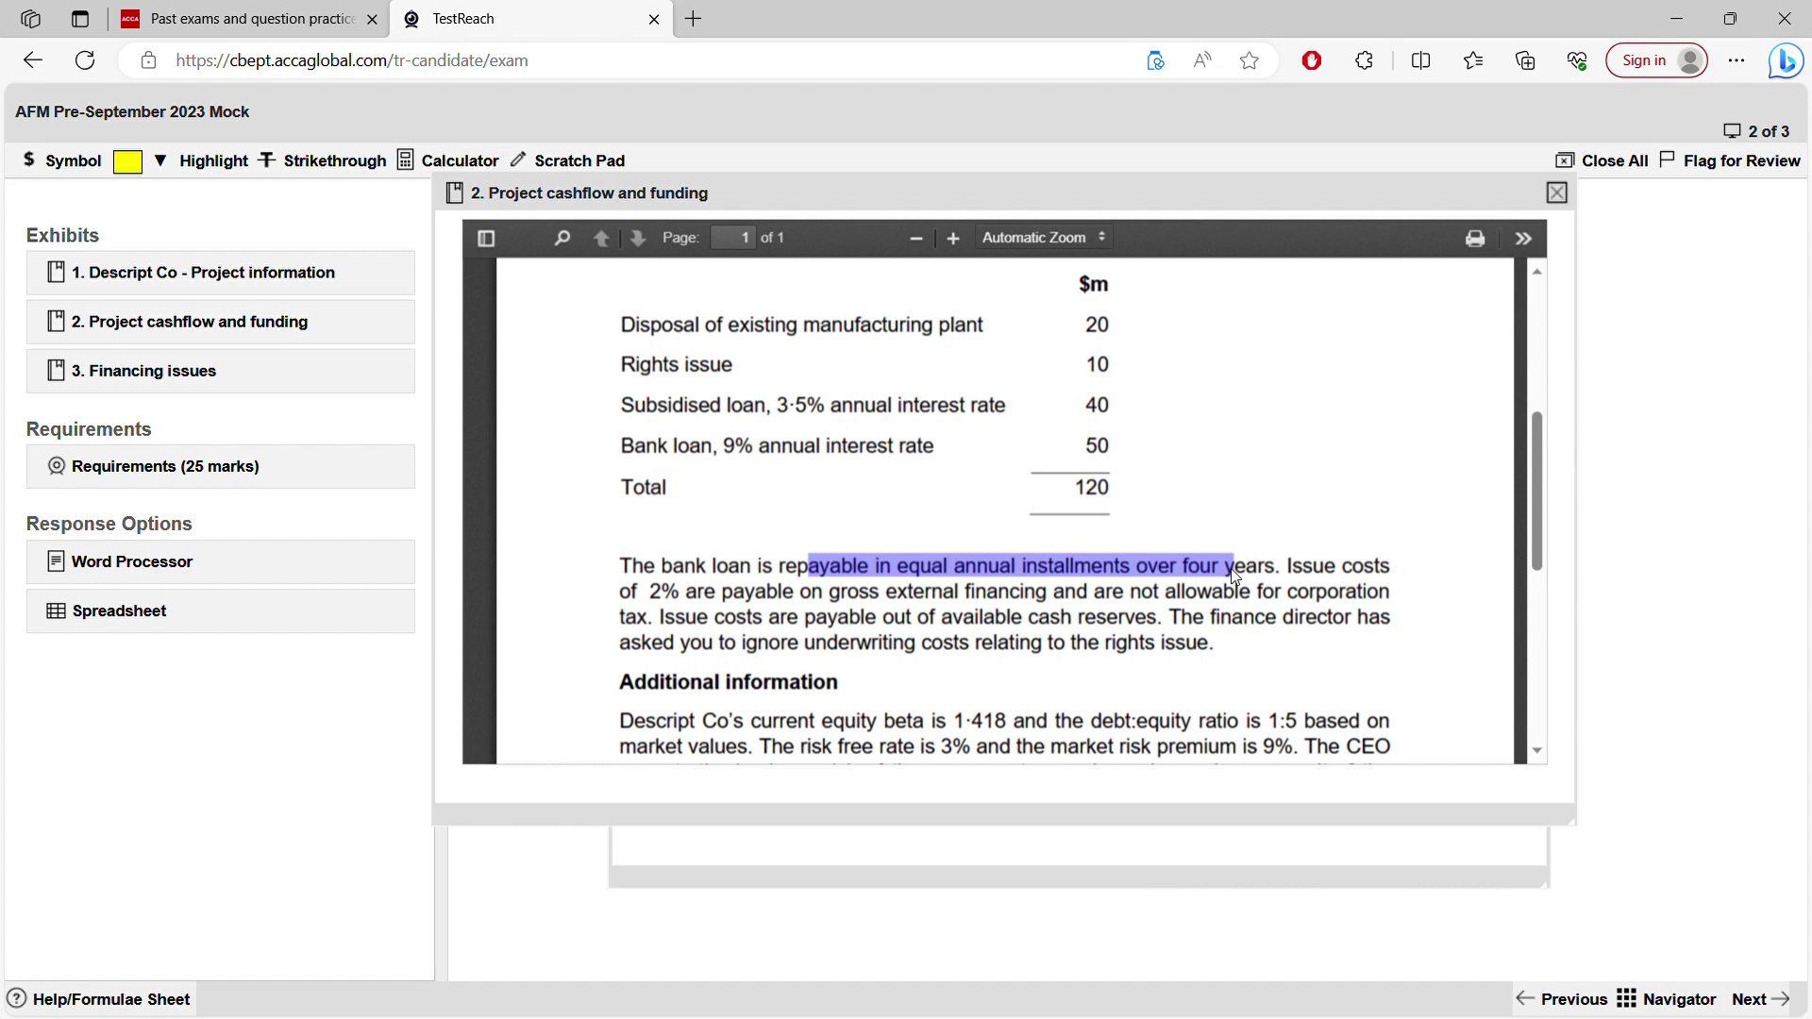
{"action": "left_click_drag", "start_coordinate": [1291, 566], "coordinate": [1340, 567]}
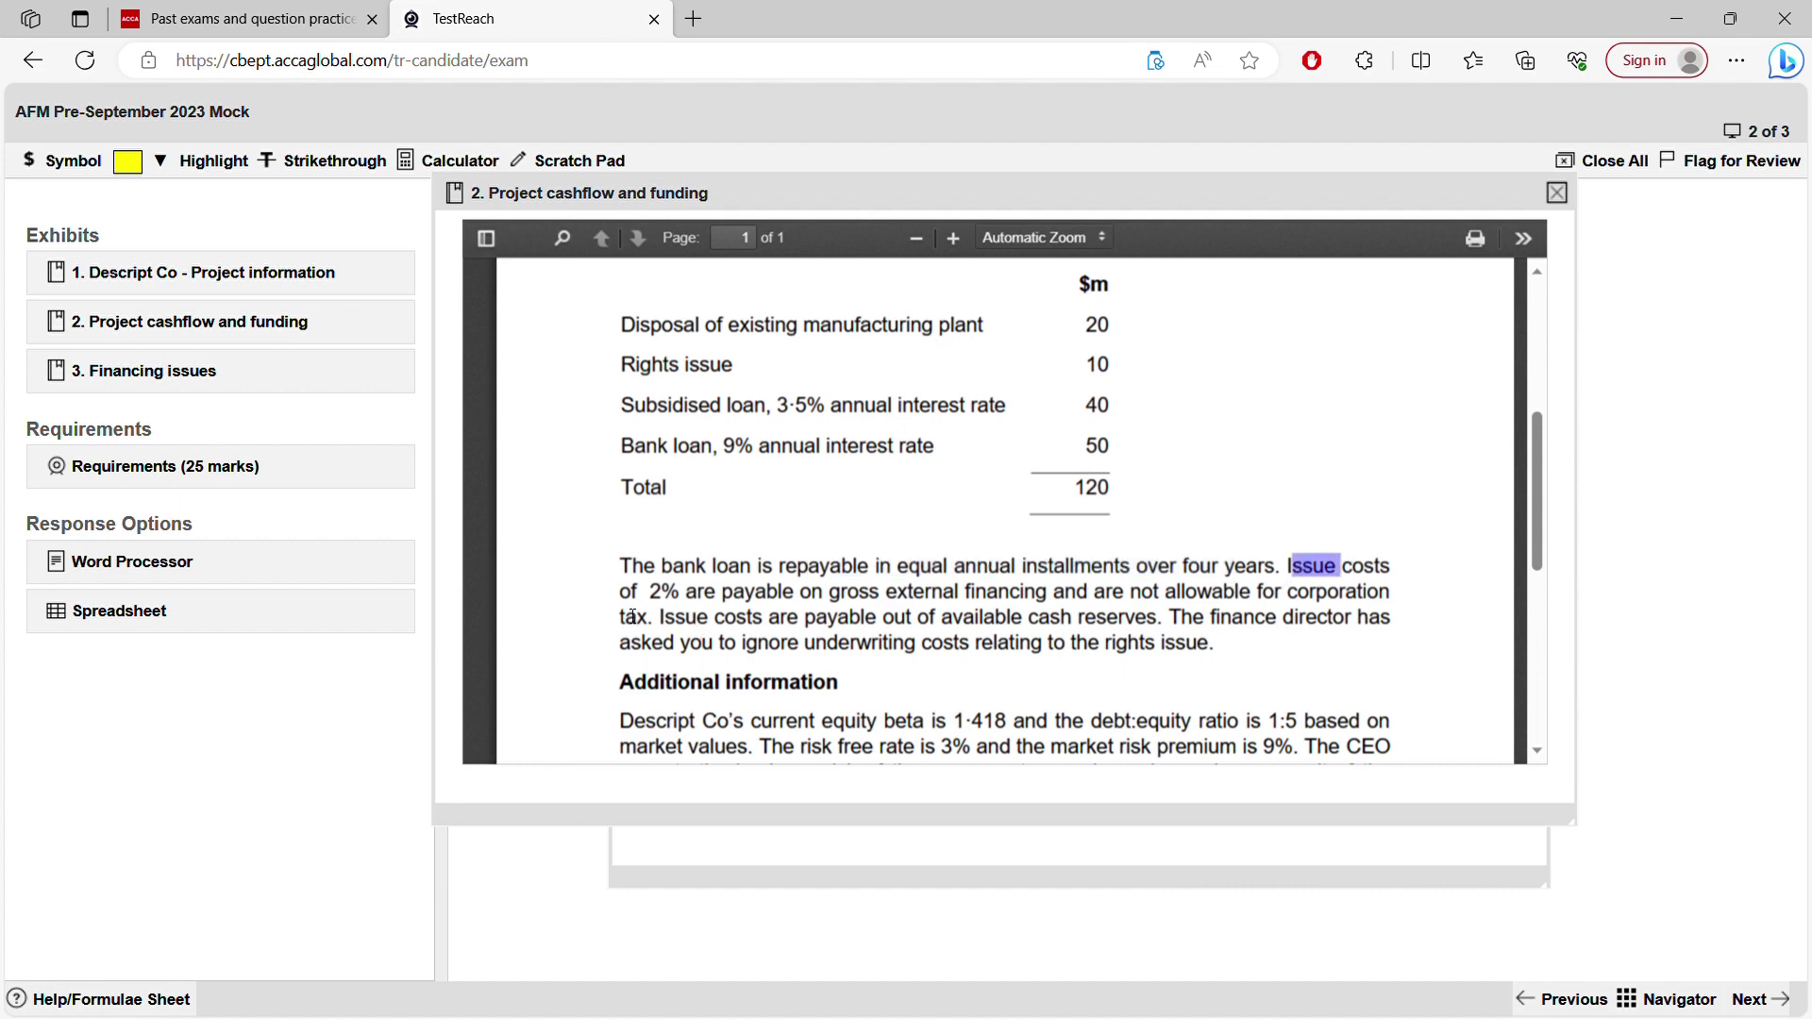
{"action": "left_click_drag", "start_coordinate": [657, 597], "coordinate": [1063, 602]}
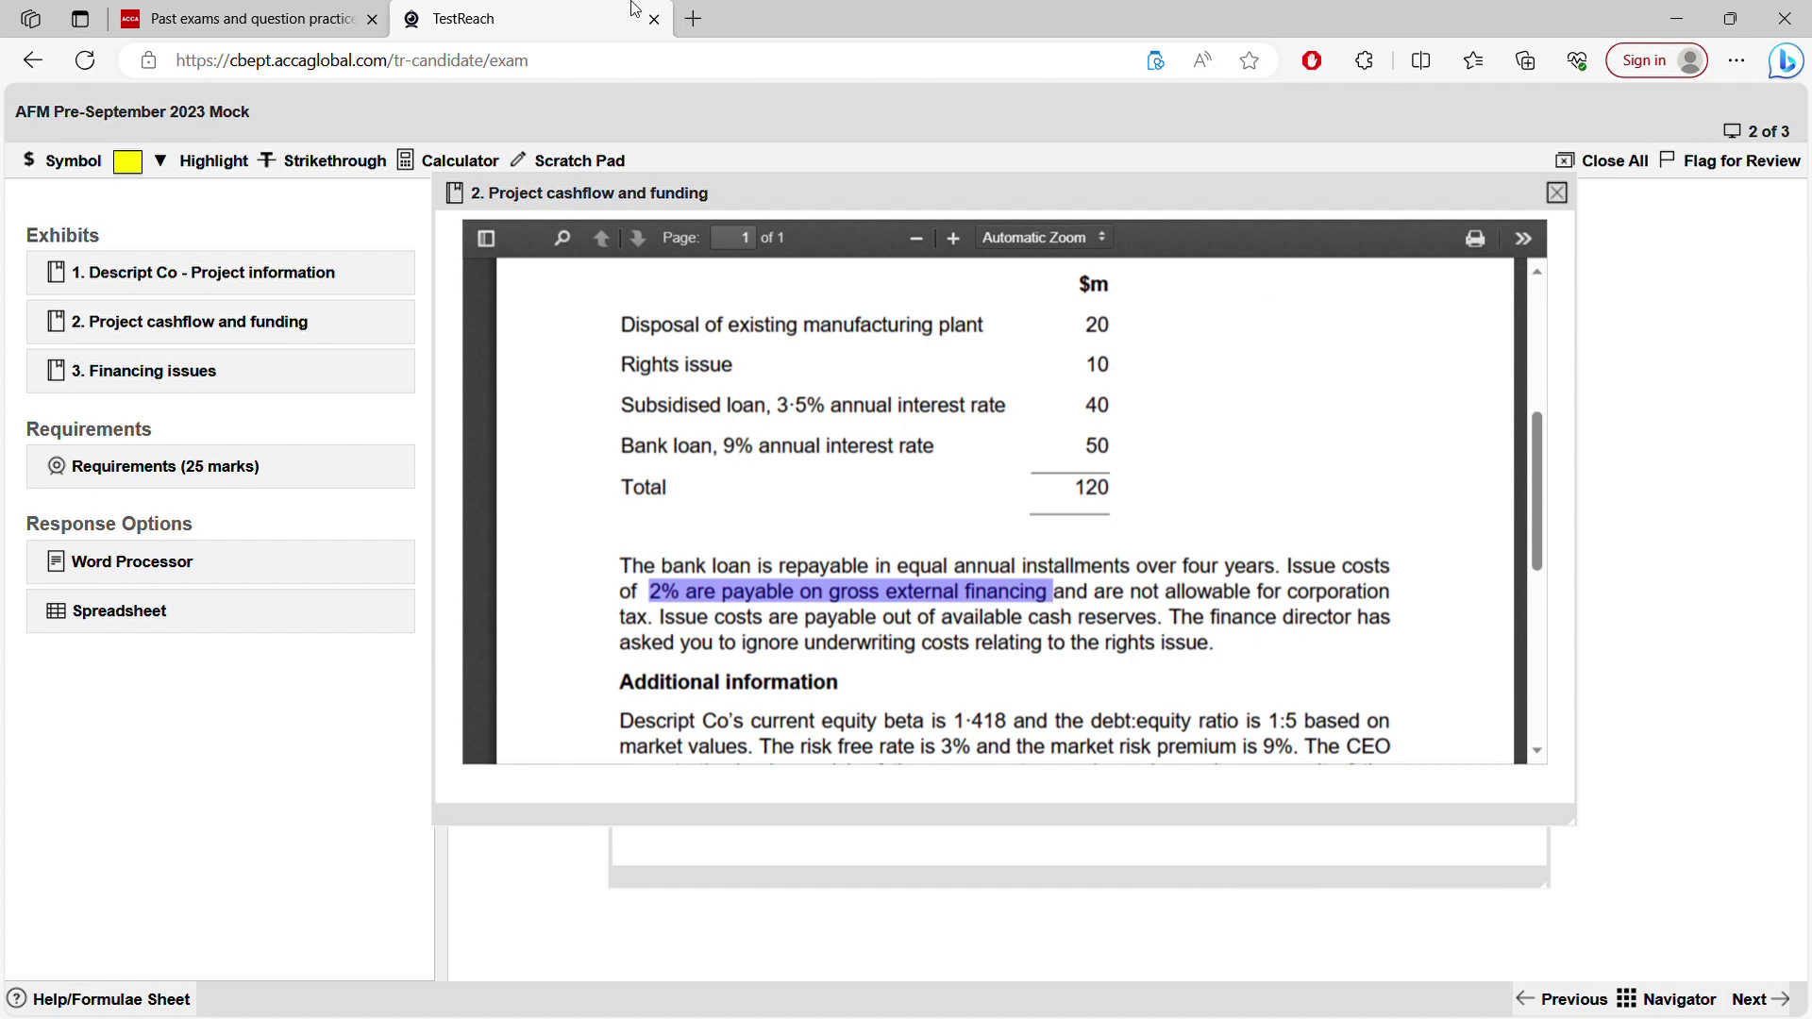
{"action": "left_click_drag", "start_coordinate": [662, 325], "coordinate": [861, 342]}
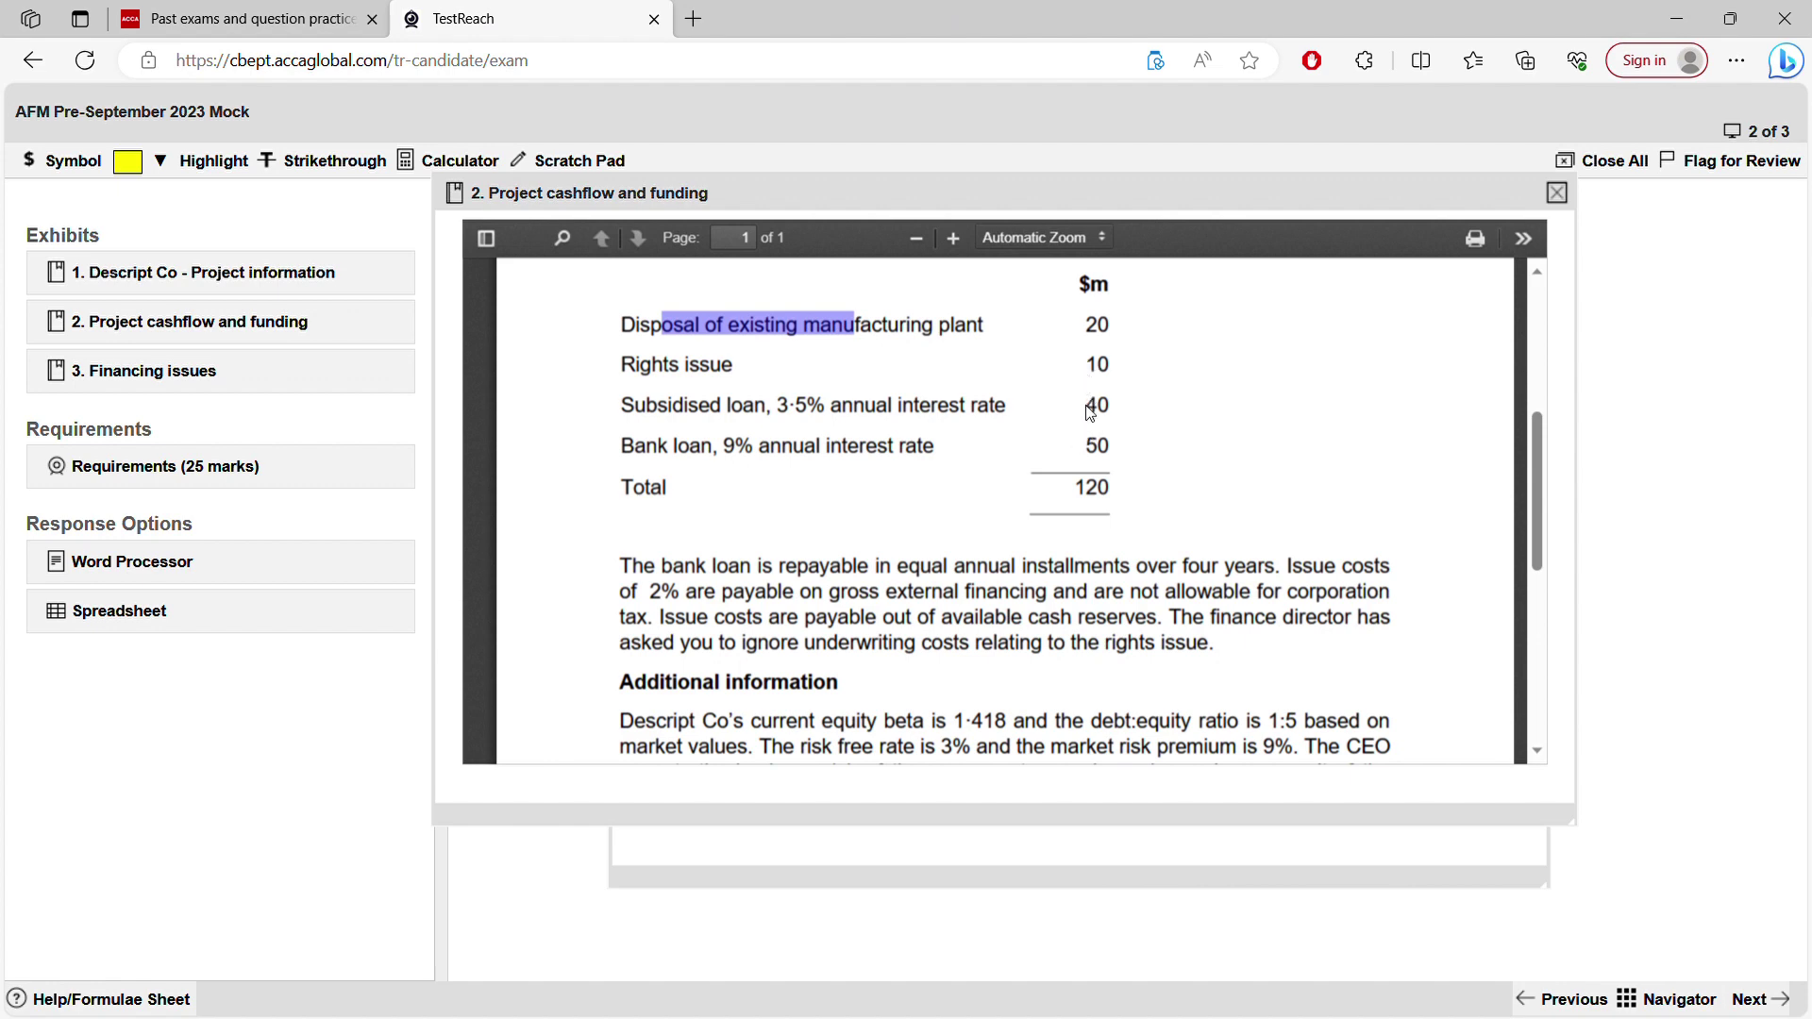
{"action": "double_click", "coordinate": [1095, 325]}
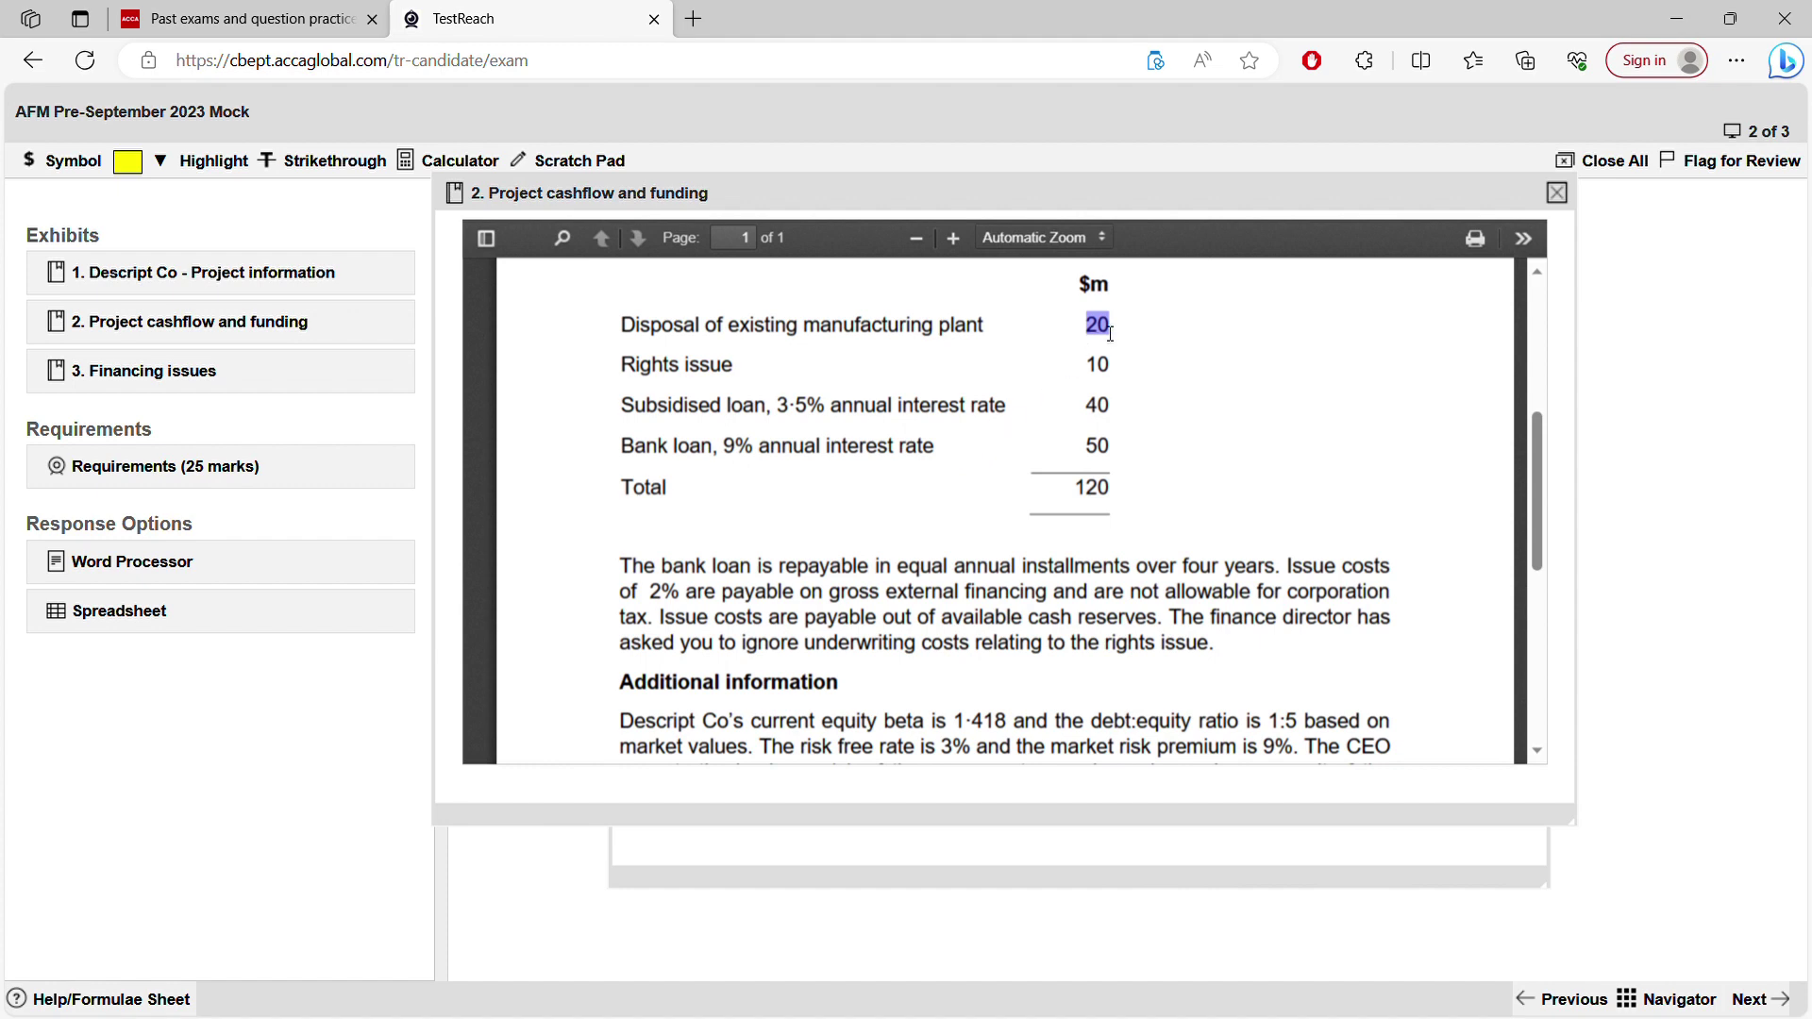
- Examine how the issue costs are paid and how underwriting costs on the rights issue are treated
{"action": "left_click", "coordinate": [1124, 494]}
{"action": "left_click_drag", "start_coordinate": [965, 623], "coordinate": [1146, 618]}
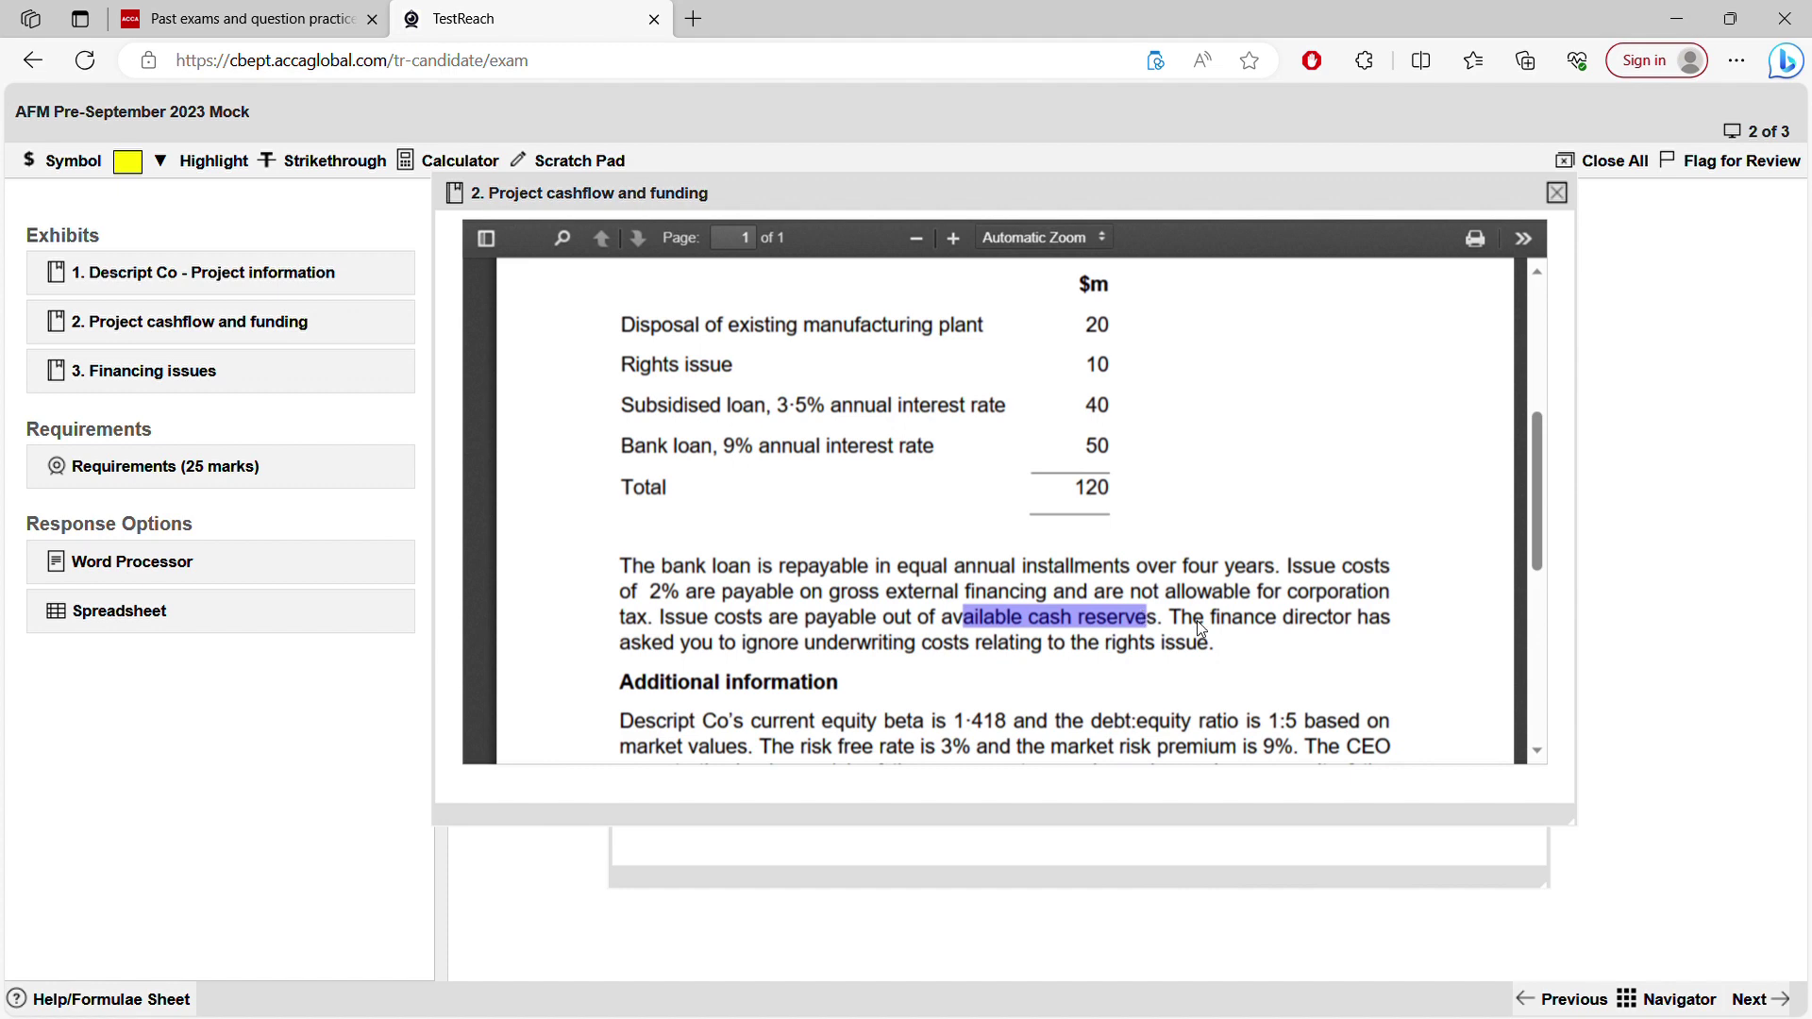
{"action": "left_click", "coordinate": [1264, 640]}
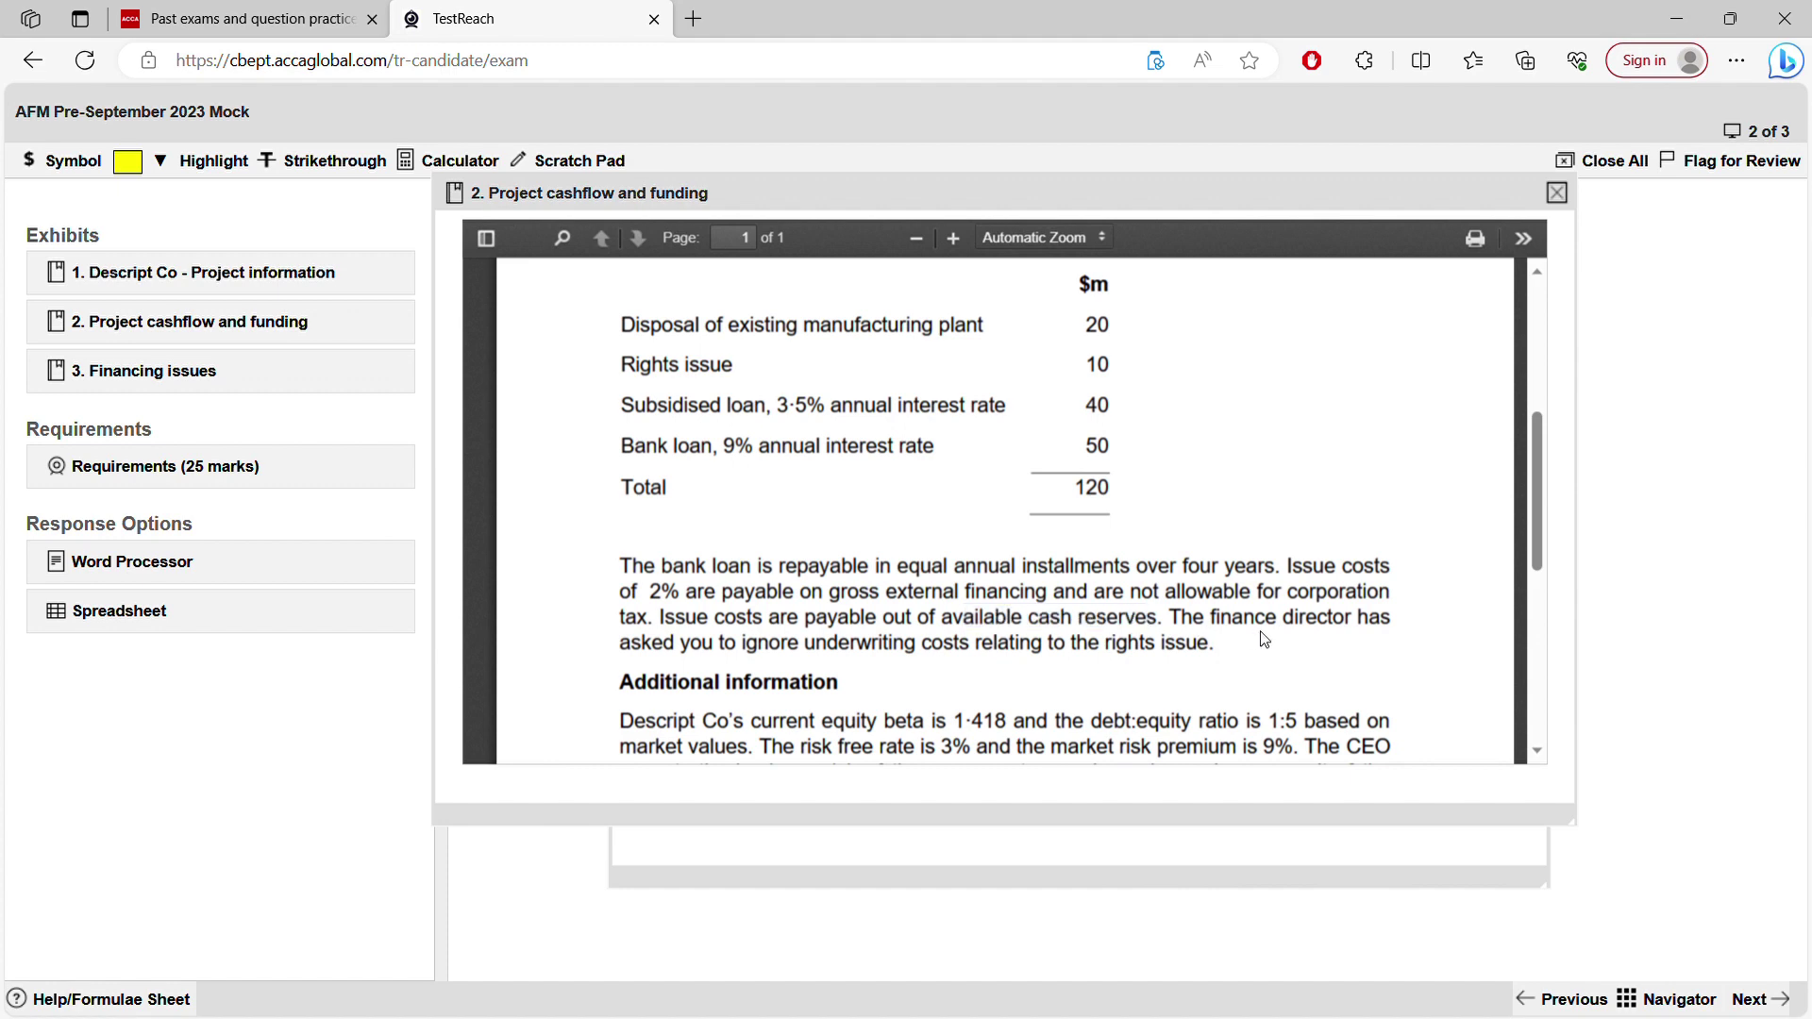
- Examine the additional information on corporation tax, equity beta, debt:equity ratio, risk free rate and market risk premium
{"action": "scroll", "coordinate": [1264, 640], "scroll_direction": "down", "scroll_amount": 2}
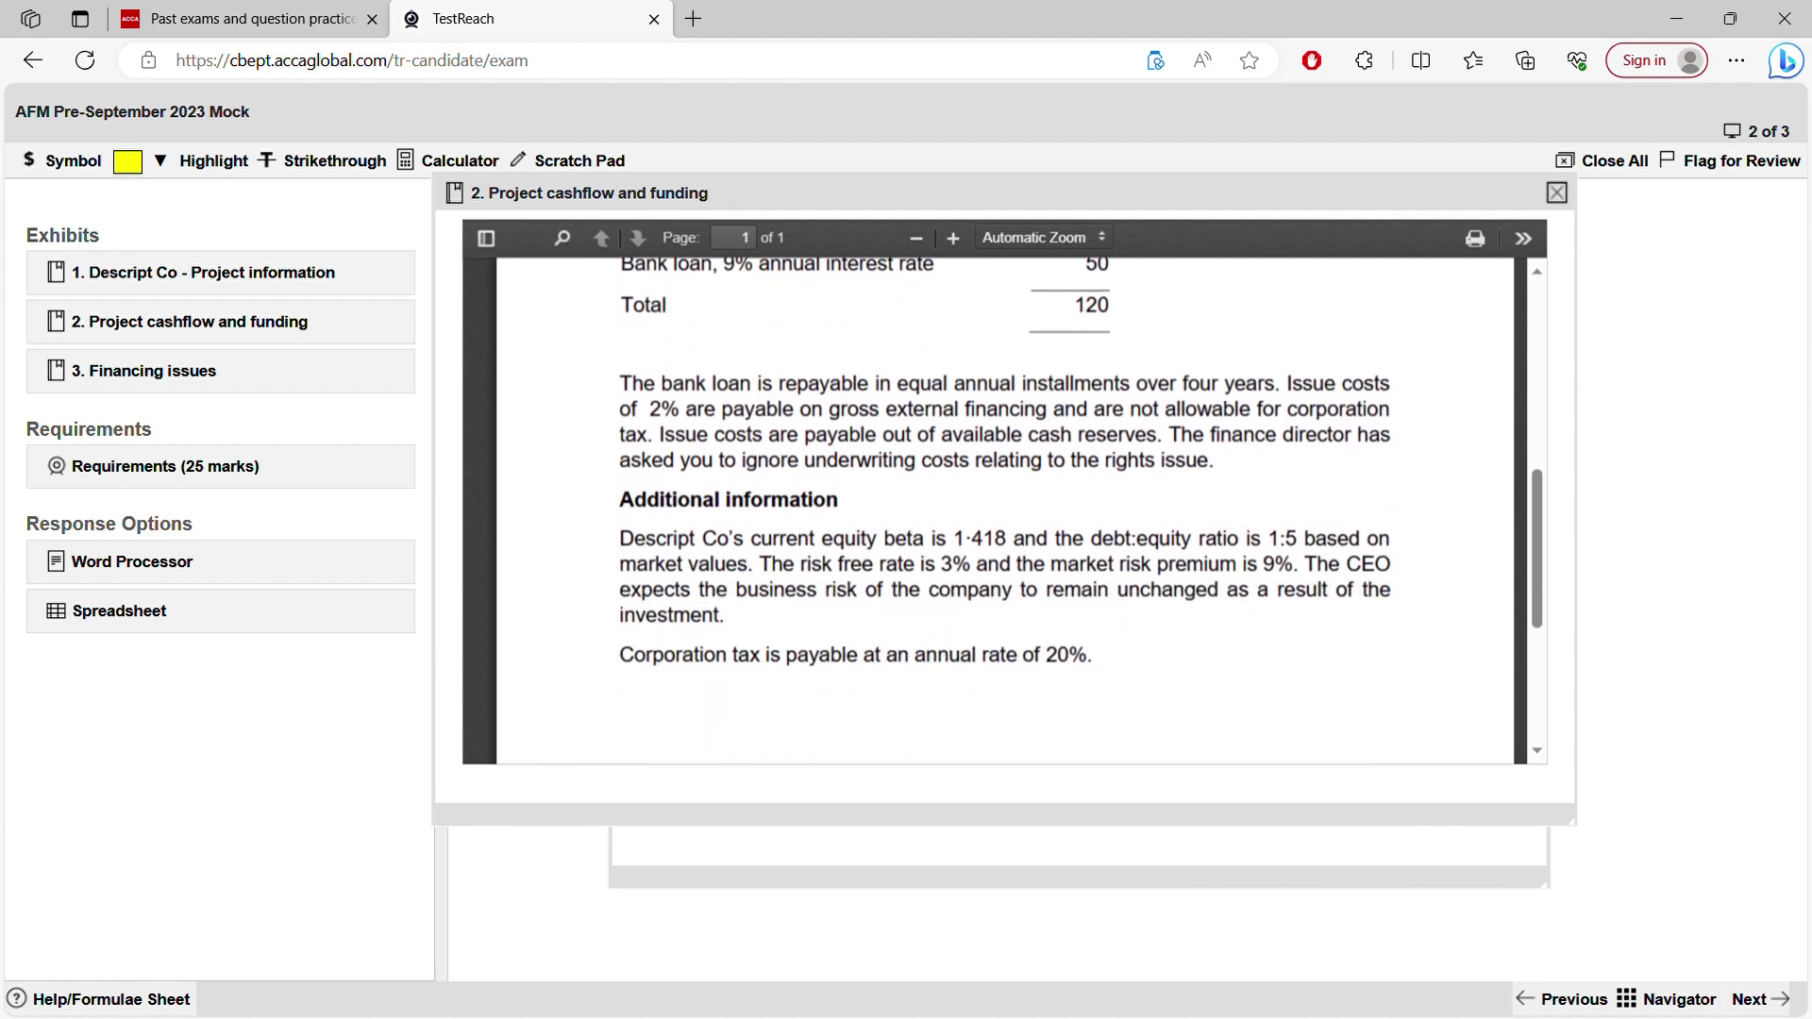
{"action": "left_click_drag", "start_coordinate": [1042, 652], "coordinate": [1093, 654]}
{"action": "left_click_drag", "start_coordinate": [834, 551], "coordinate": [1006, 551]}
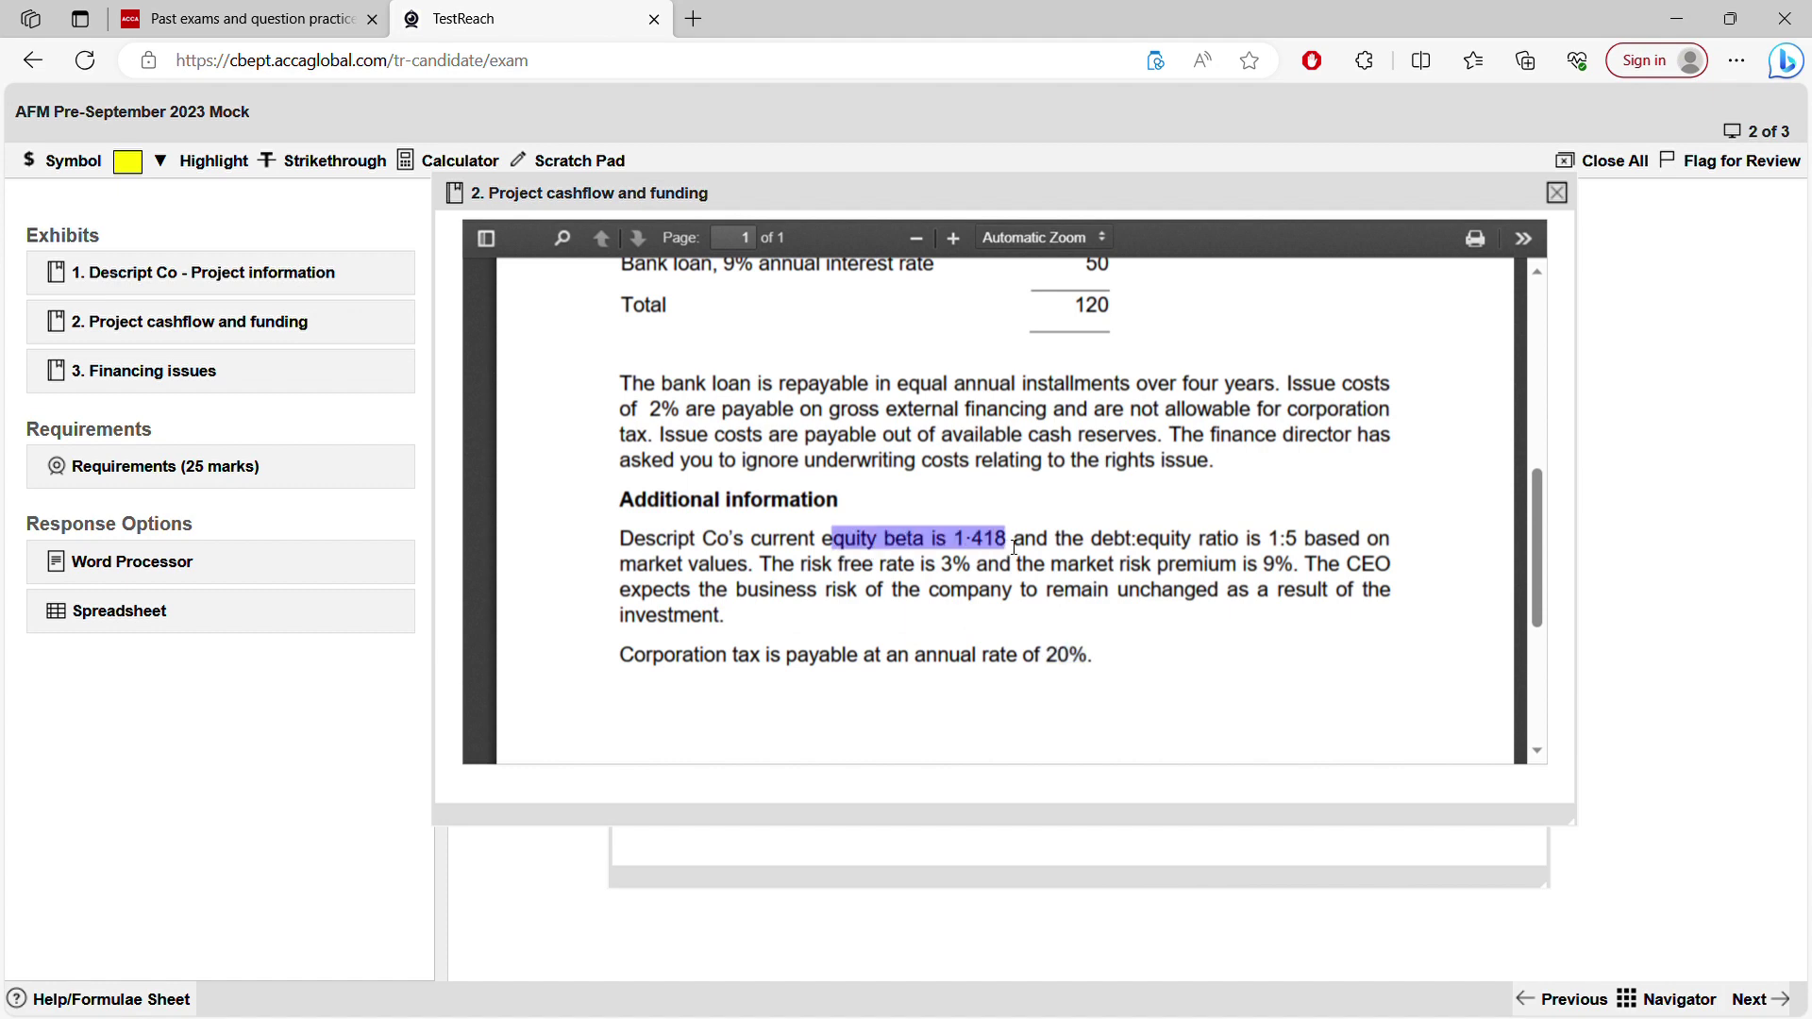
{"action": "left_click", "coordinate": [1153, 546]}
{"action": "left_click_drag", "start_coordinate": [1271, 545], "coordinate": [1308, 544]}
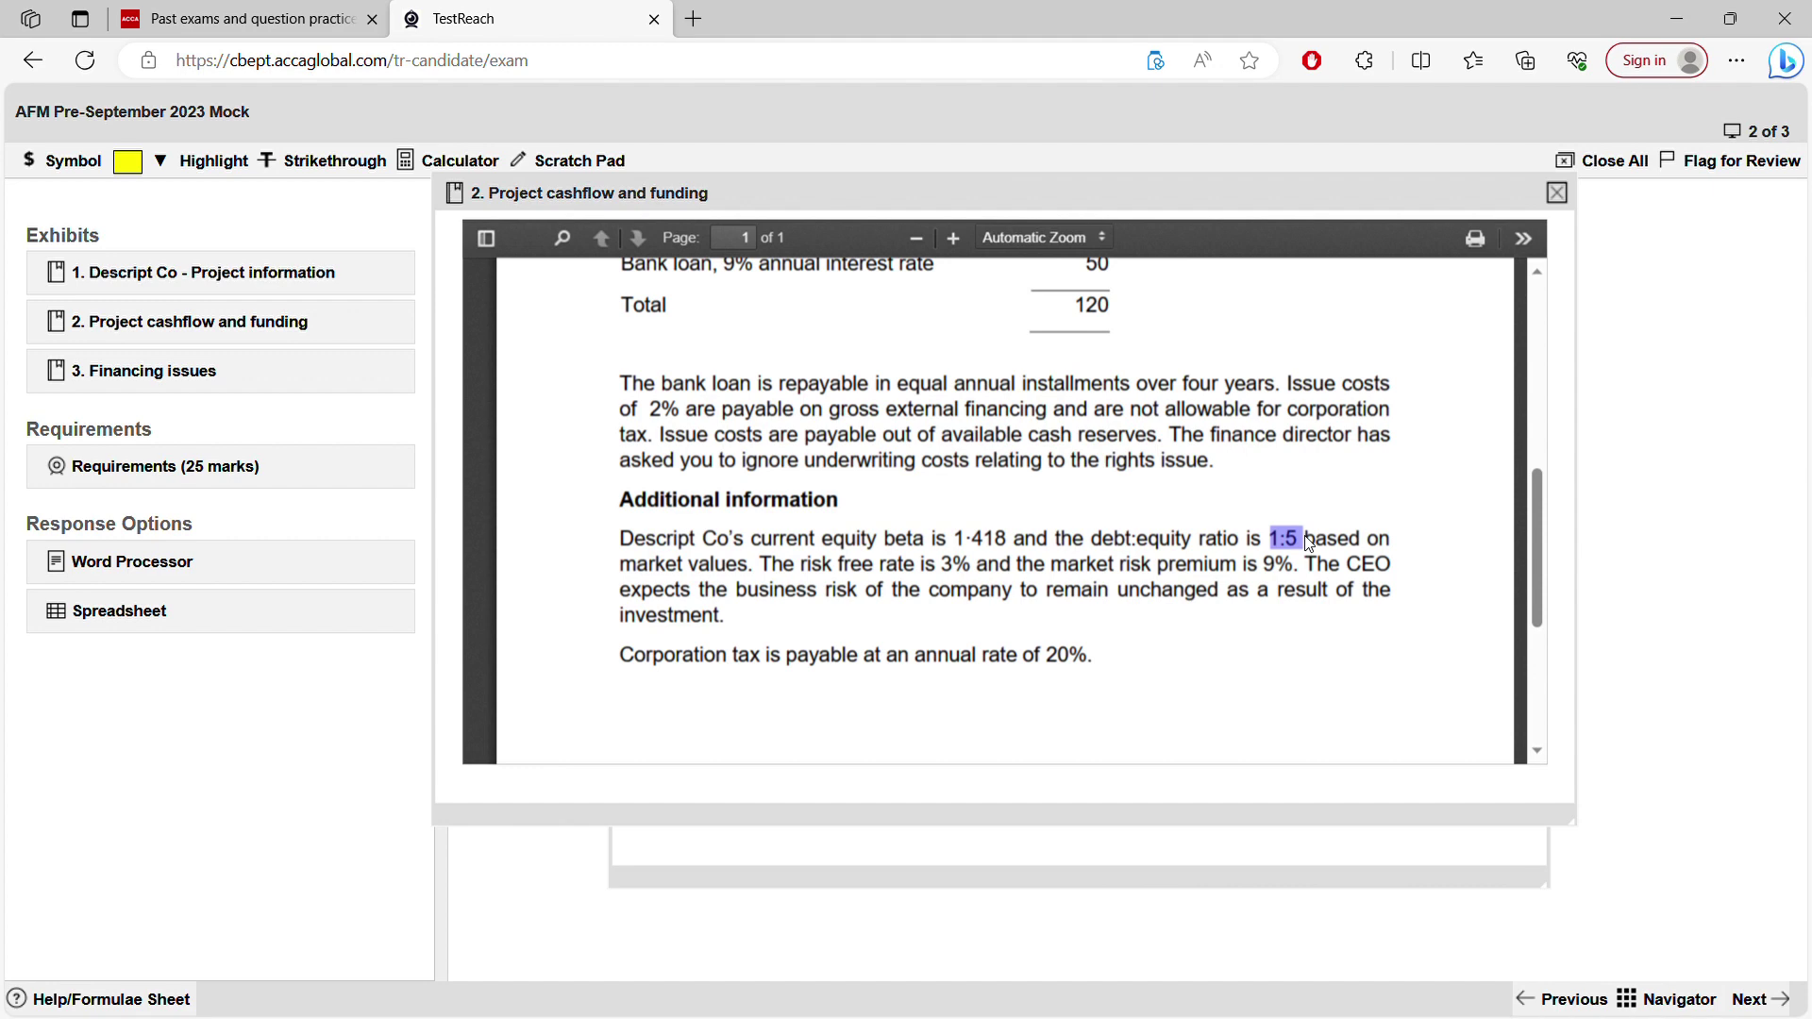
{"action": "left_click_drag", "start_coordinate": [836, 565], "coordinate": [954, 564]}
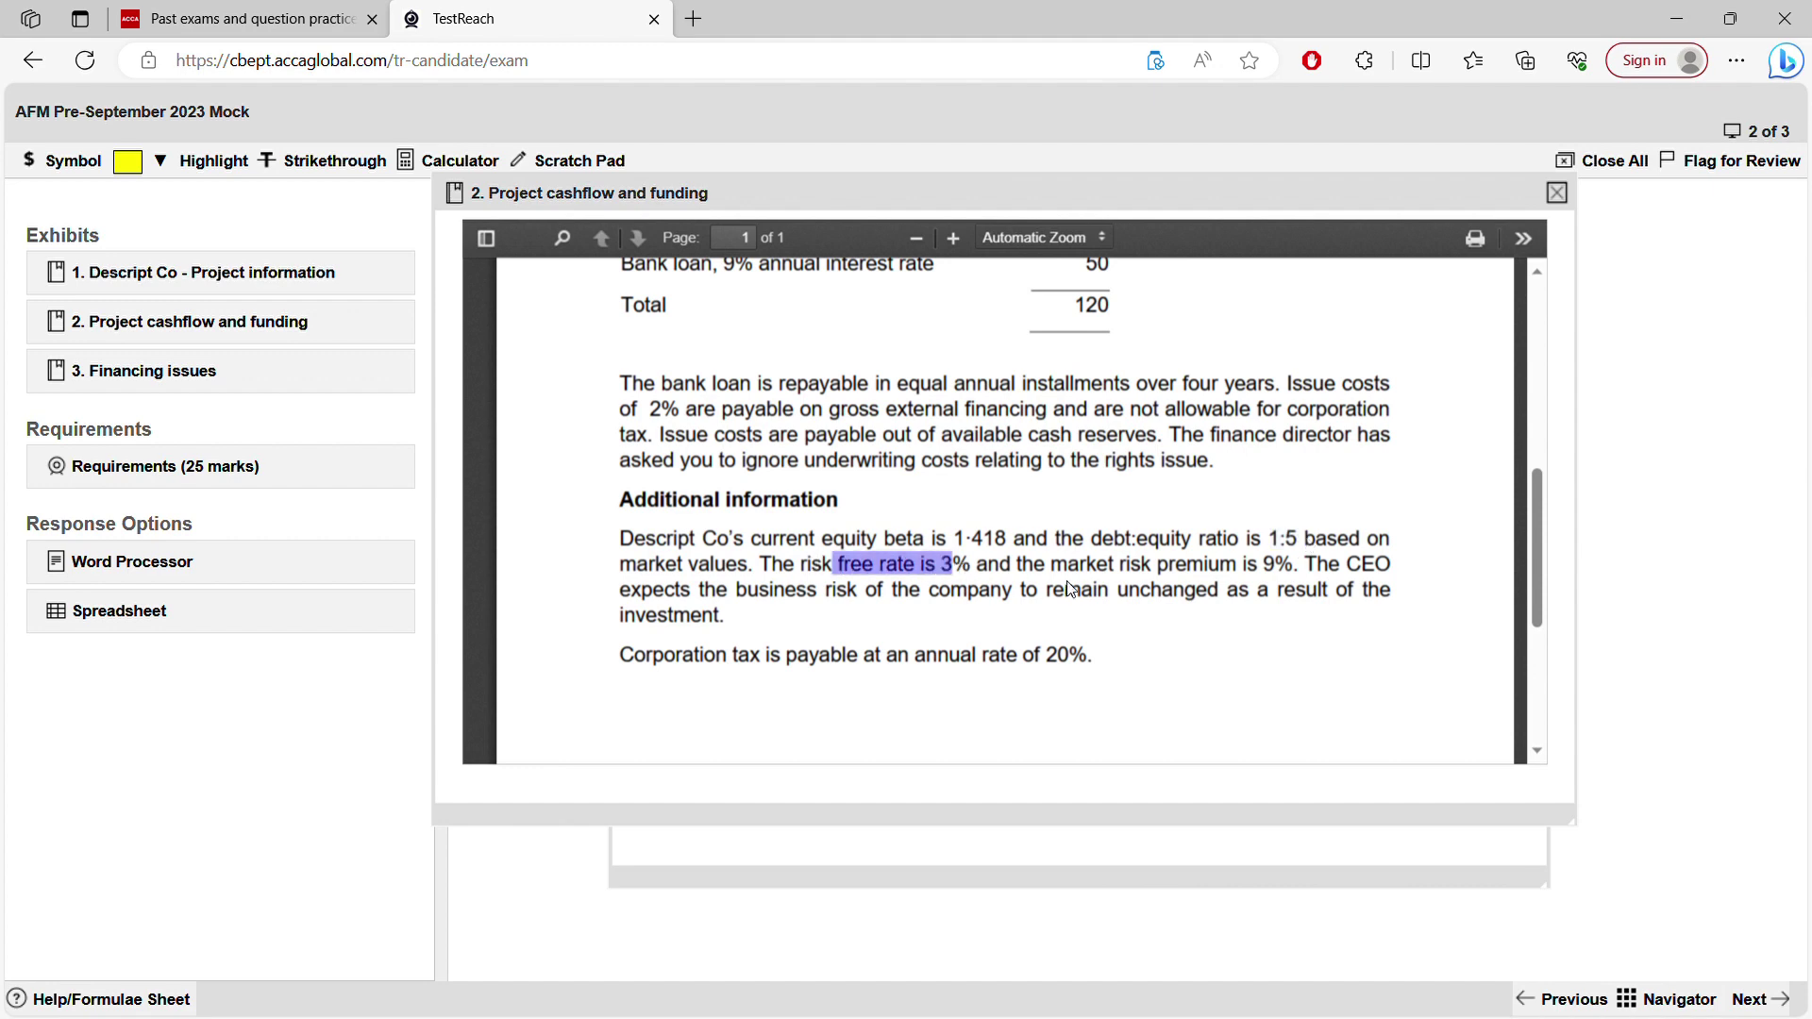
{"action": "left_click_drag", "start_coordinate": [1084, 572], "coordinate": [1275, 571]}
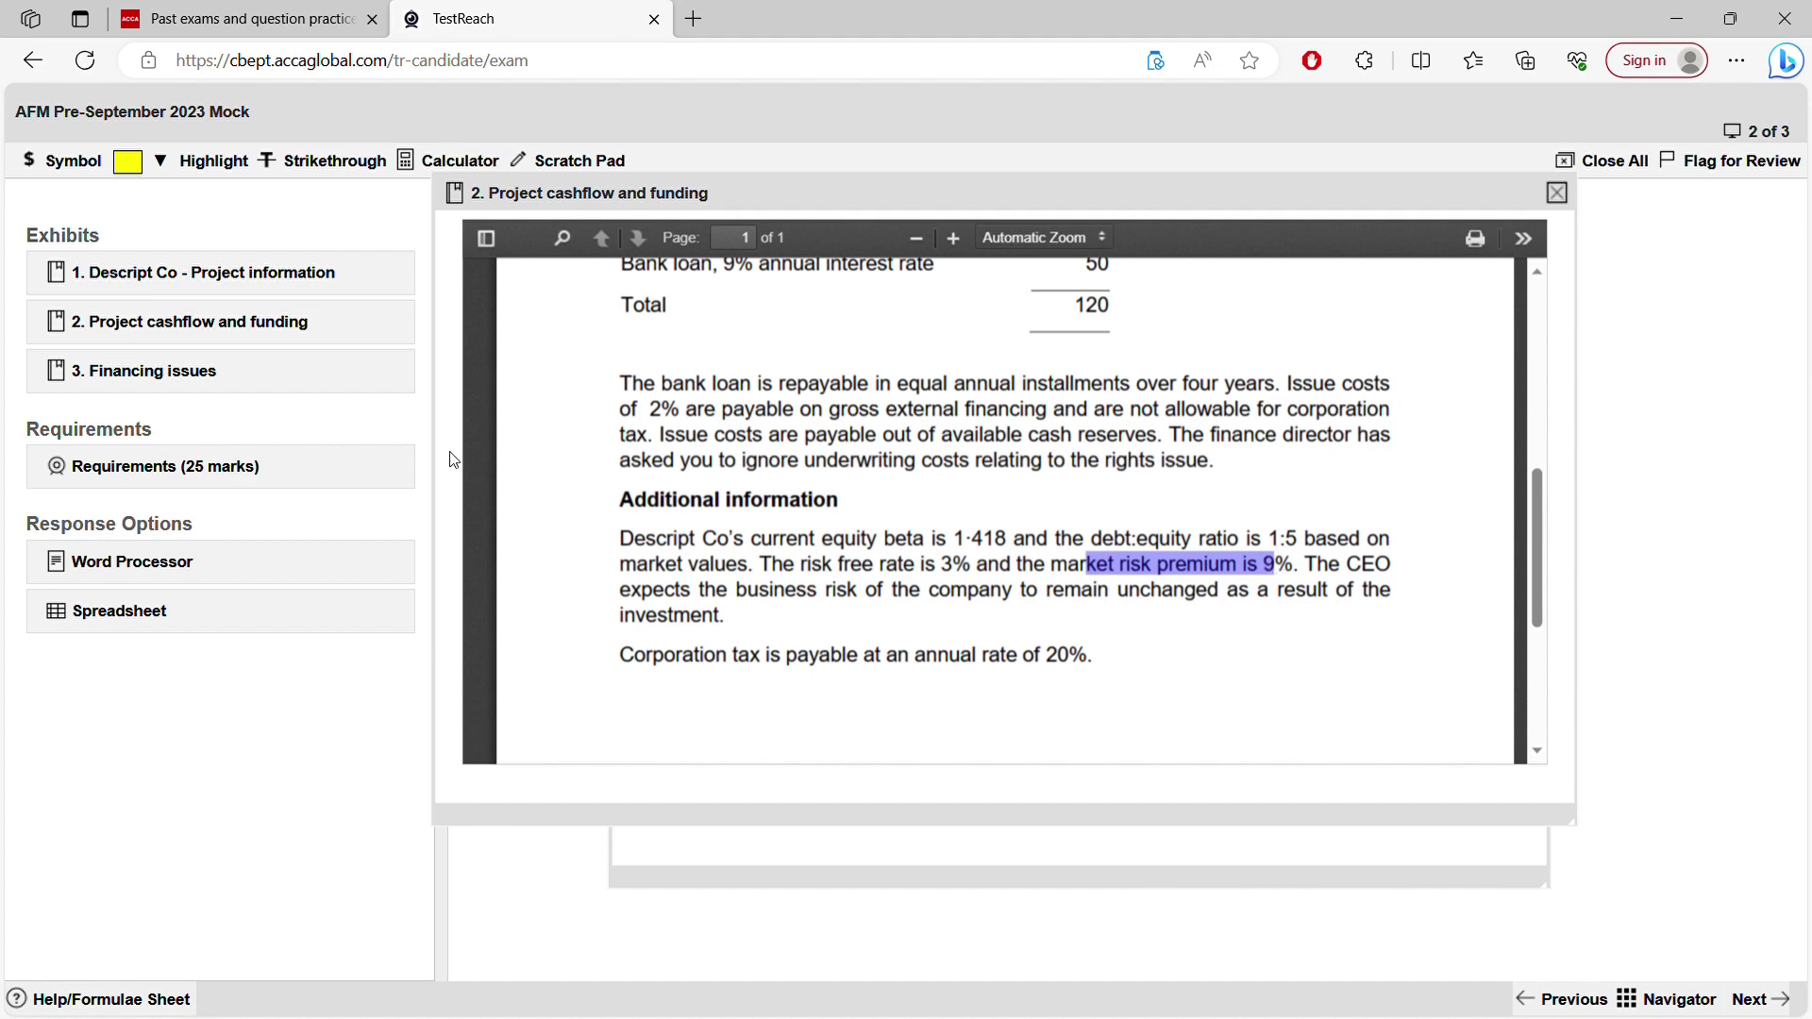
- Open the exhibit "3. Financing issues" at the start of its text in a widened, repositioned window
{"action": "left_click", "coordinate": [193, 373]}
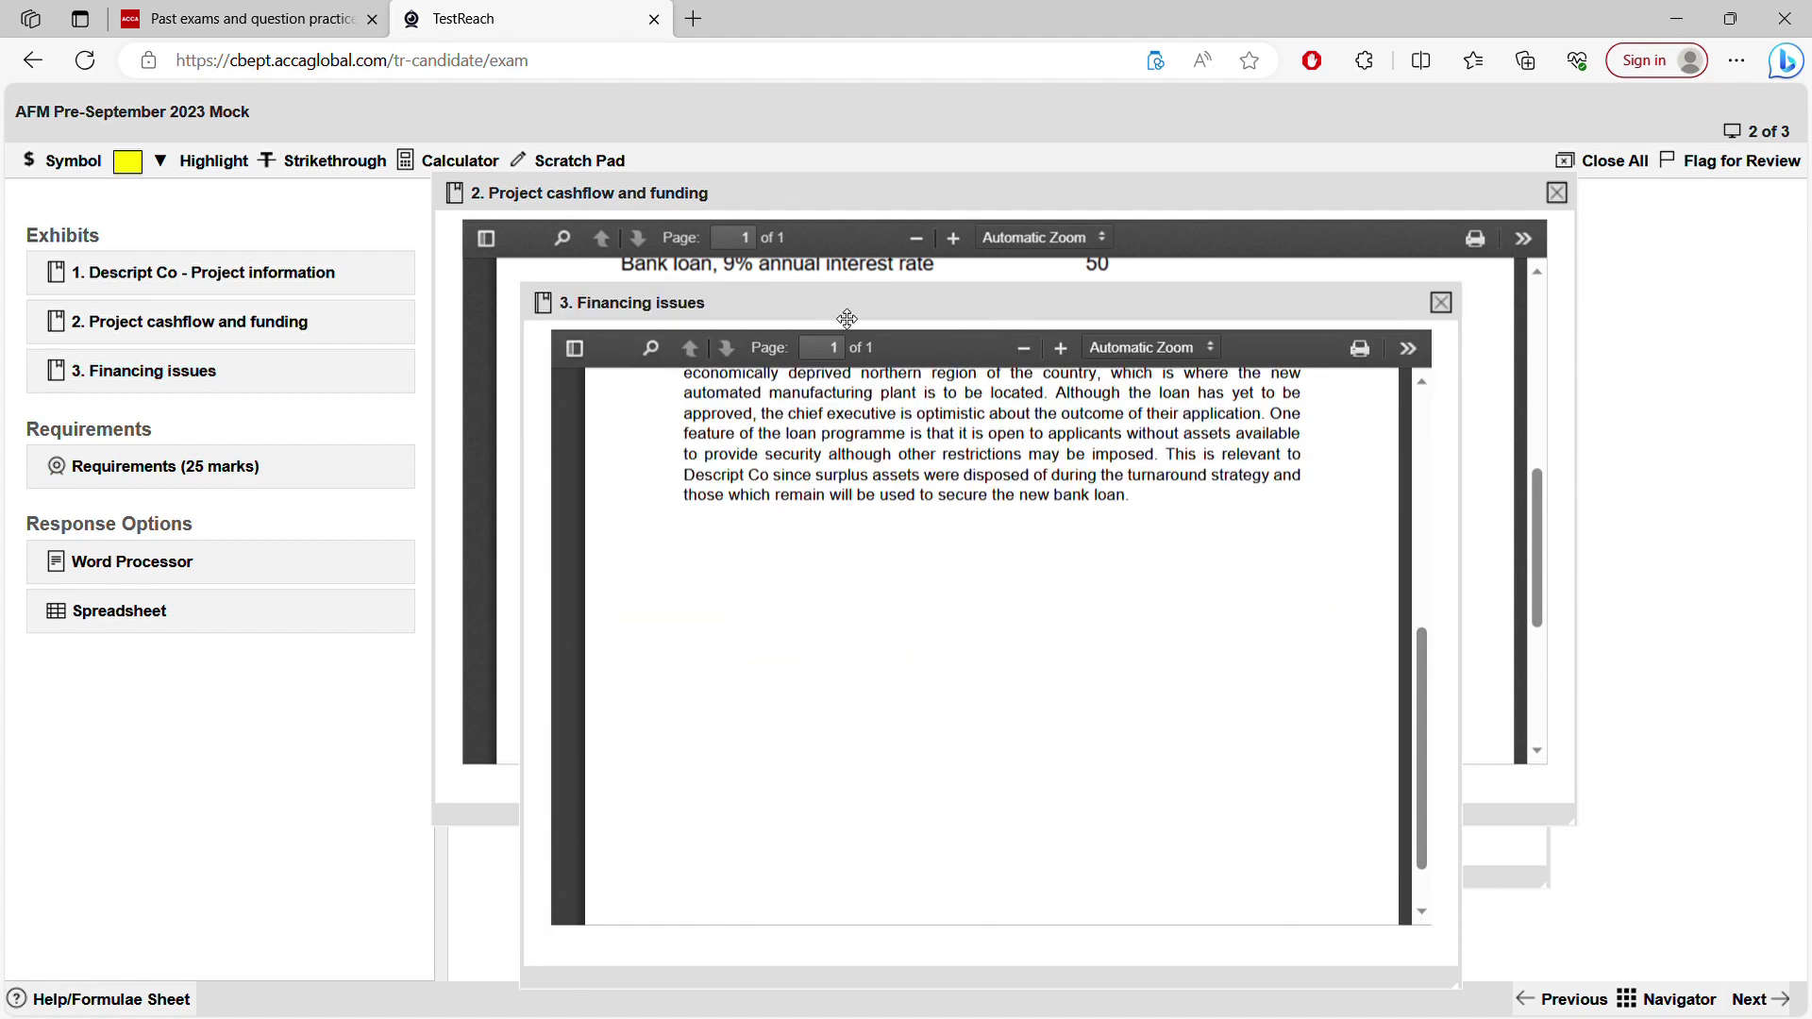
{"action": "left_click_drag", "start_coordinate": [847, 319], "coordinate": [809, 243]}
{"action": "left_click_drag", "start_coordinate": [1391, 614], "coordinate": [1357, 395]}
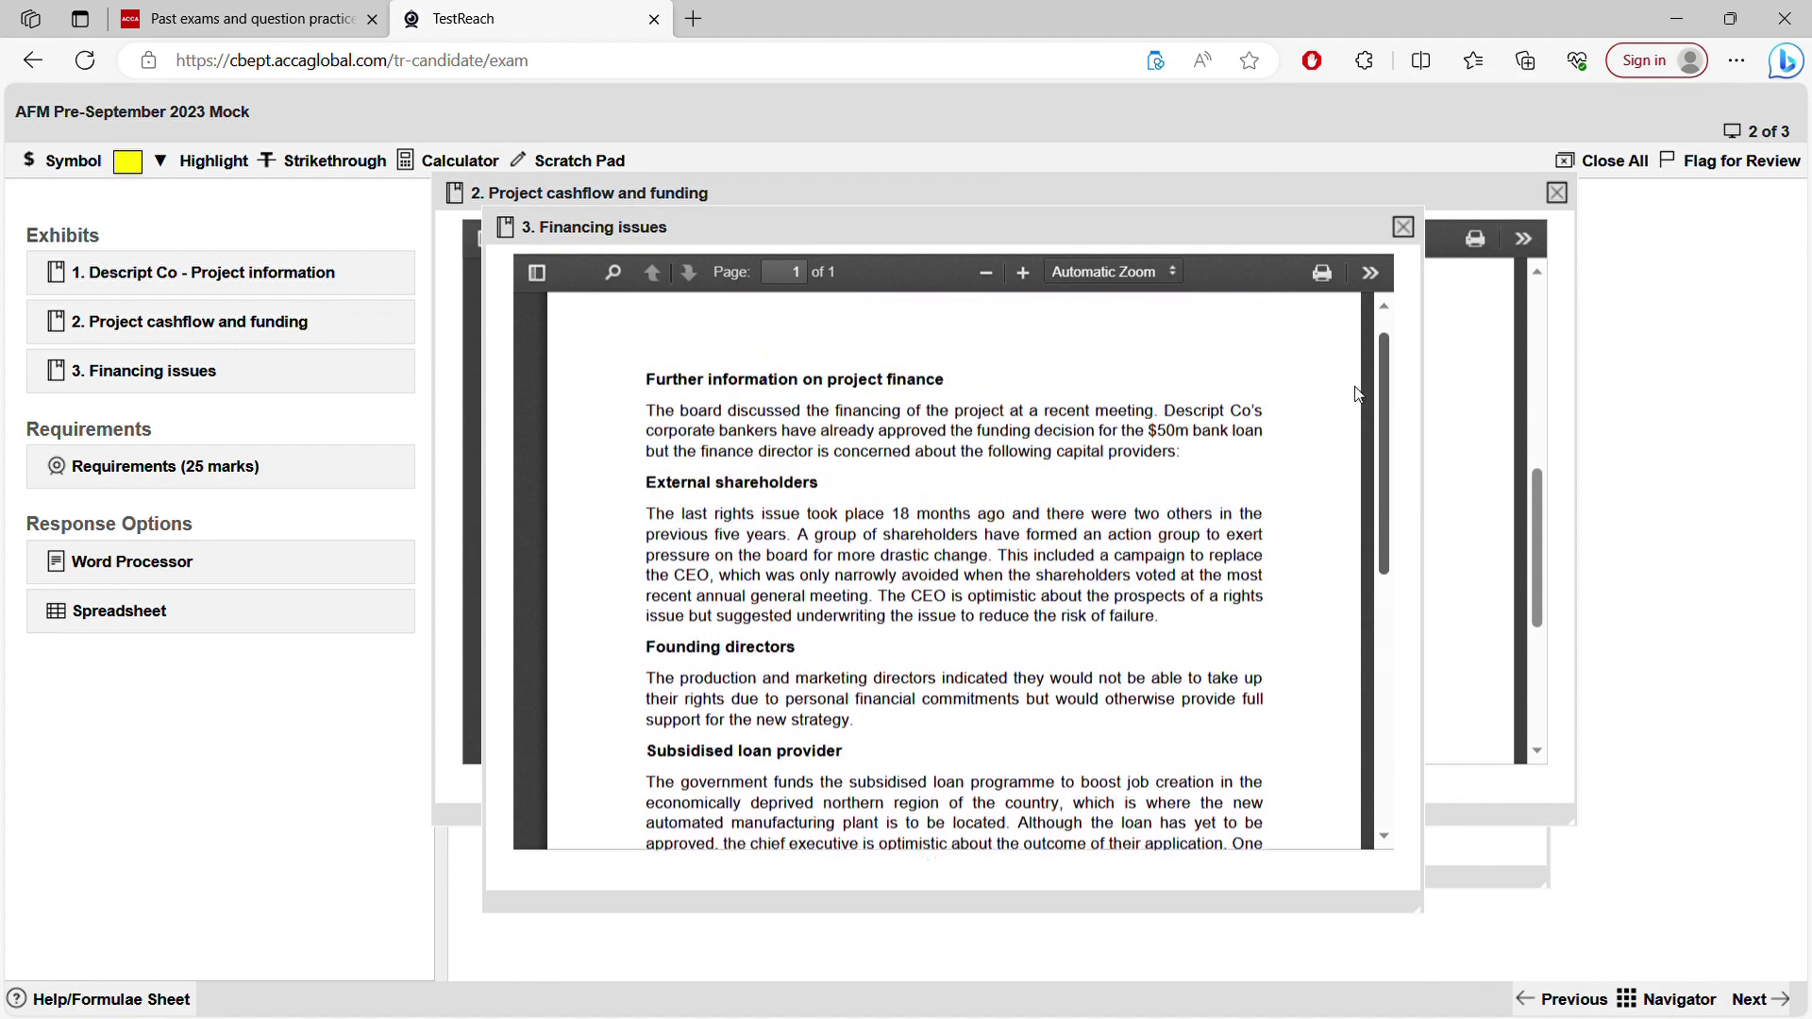
{"action": "left_click_drag", "start_coordinate": [1421, 910], "coordinate": [1565, 900]}
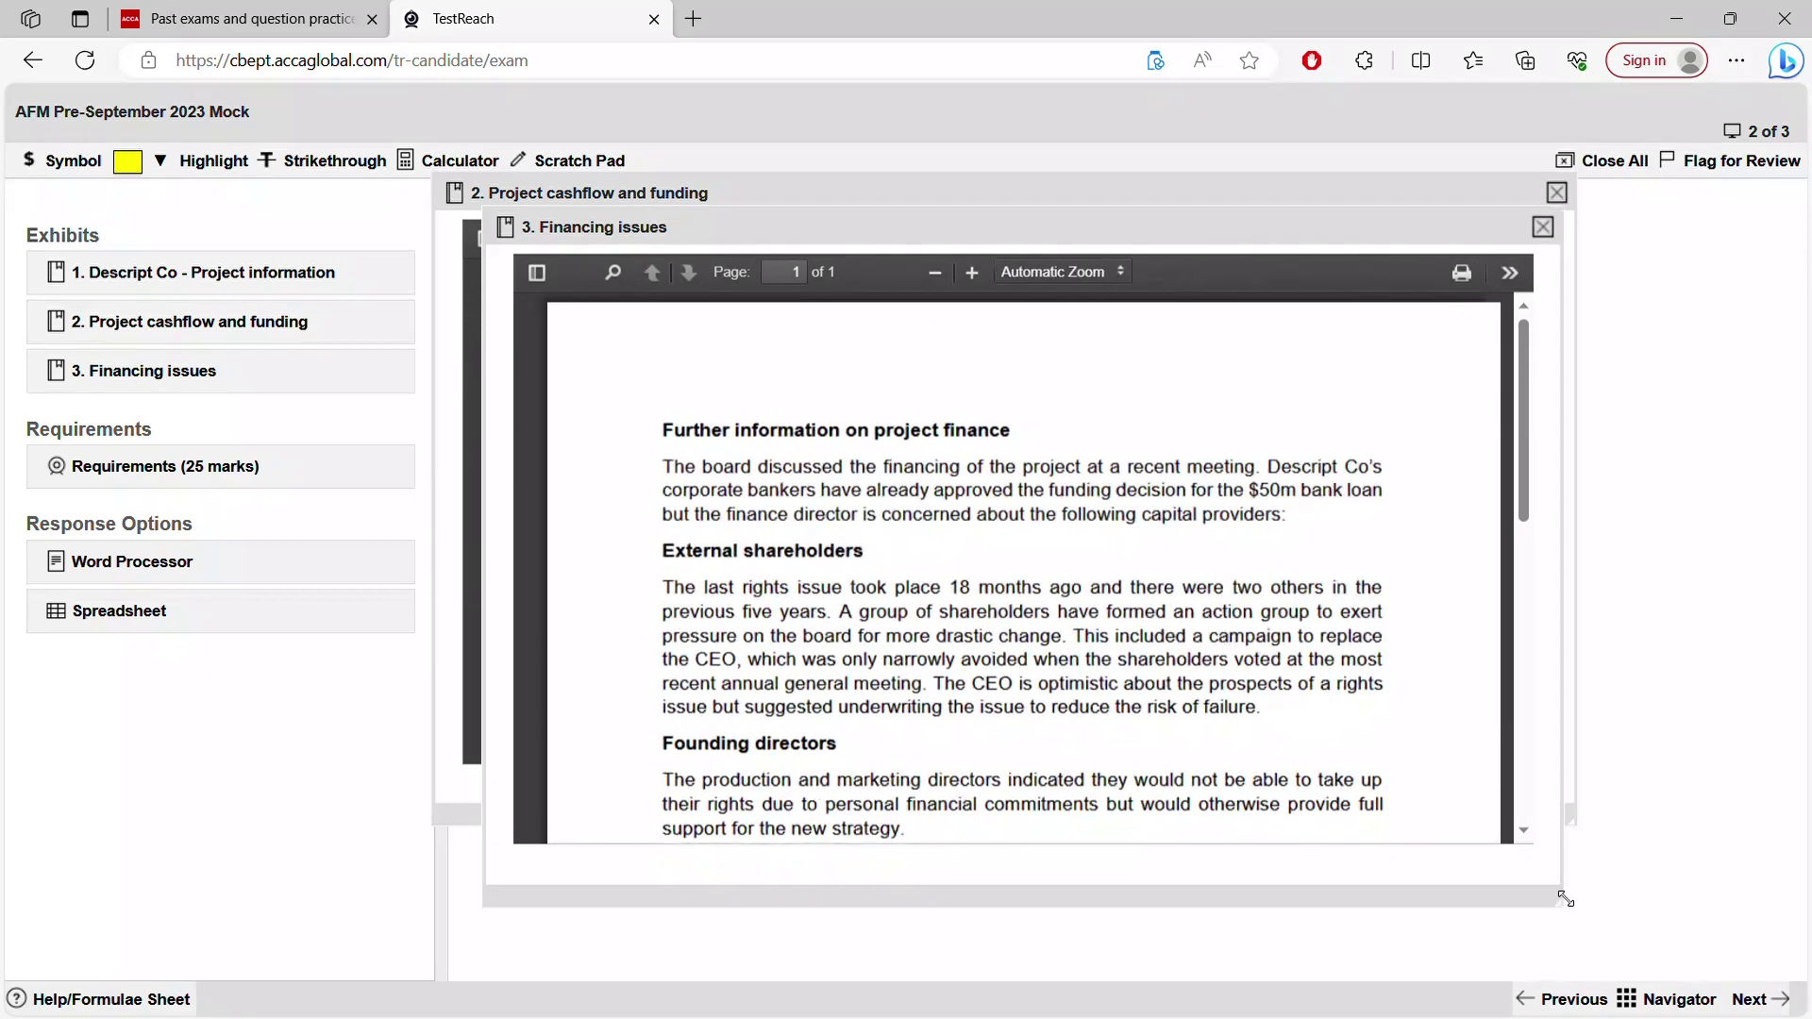
{"action": "left_click_drag", "start_coordinate": [865, 236], "coordinate": [751, 182]}
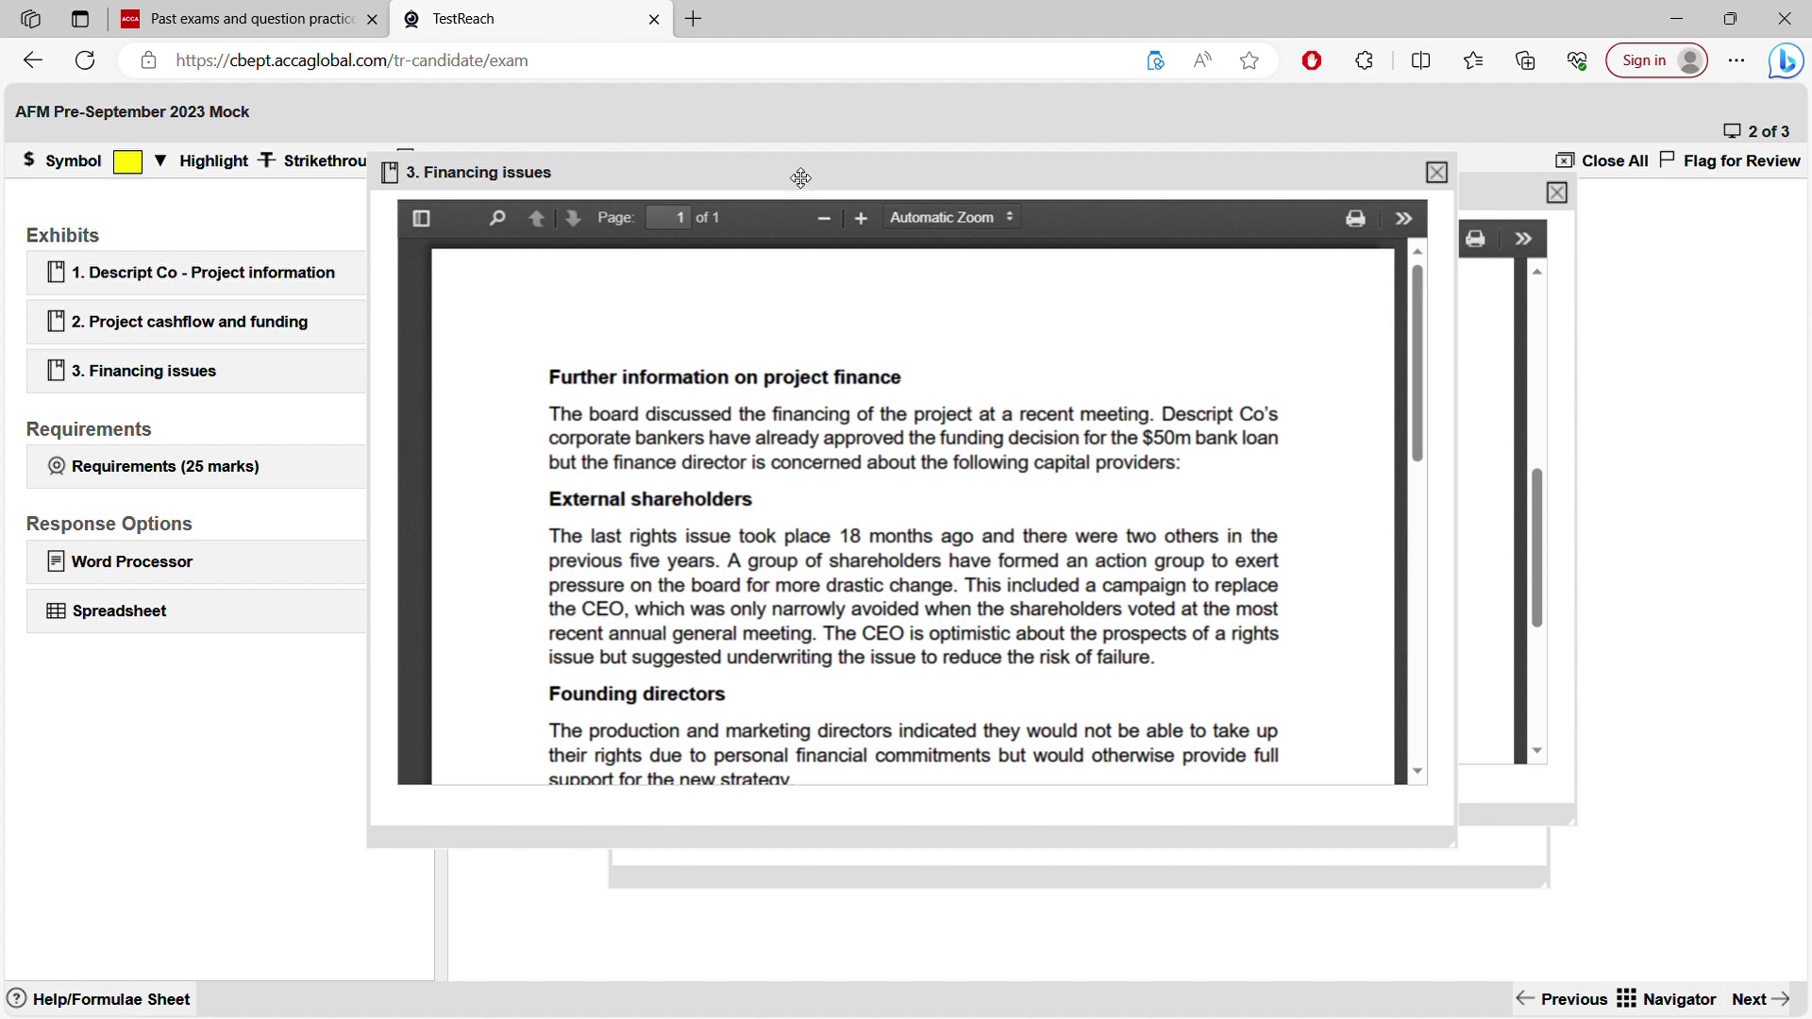
- Examine the external shareholders, founding directors and subsidised loan provider sections, and close the financing issues exhibit
{"action": "left_click_drag", "start_coordinate": [1419, 332], "coordinate": [1416, 387]}
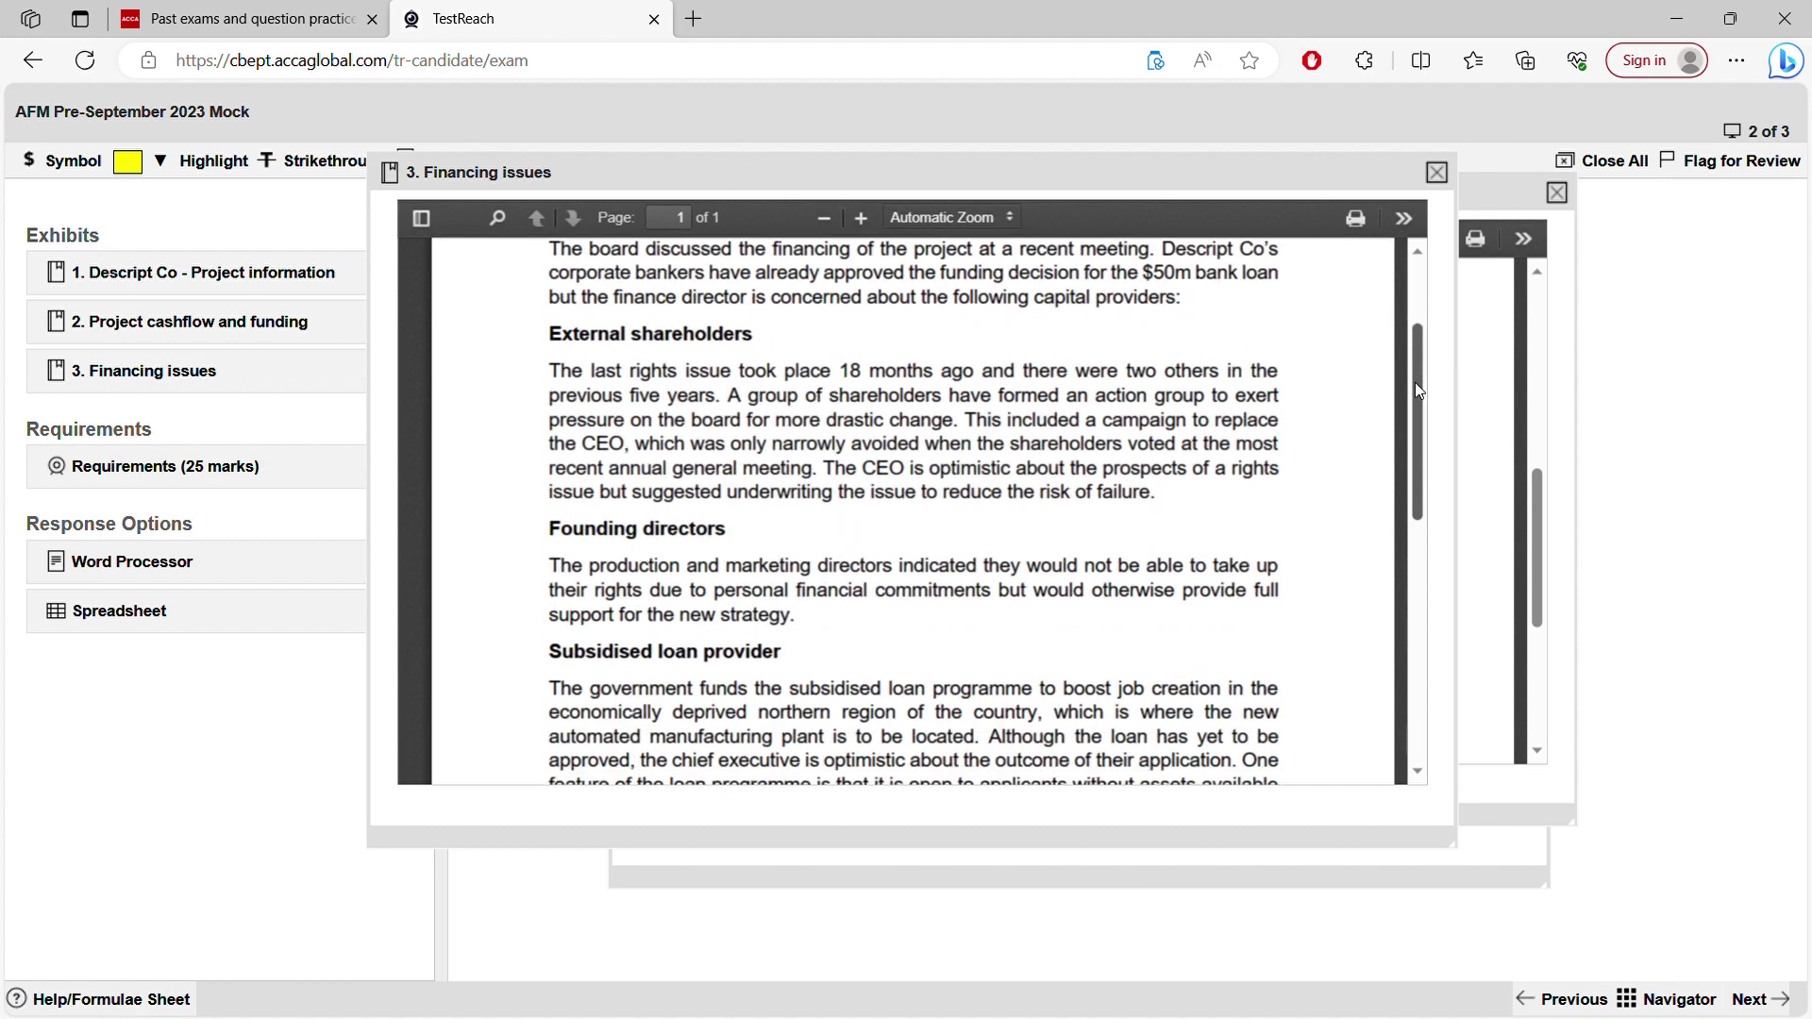
{"action": "left_click_drag", "start_coordinate": [598, 332], "coordinate": [686, 341]}
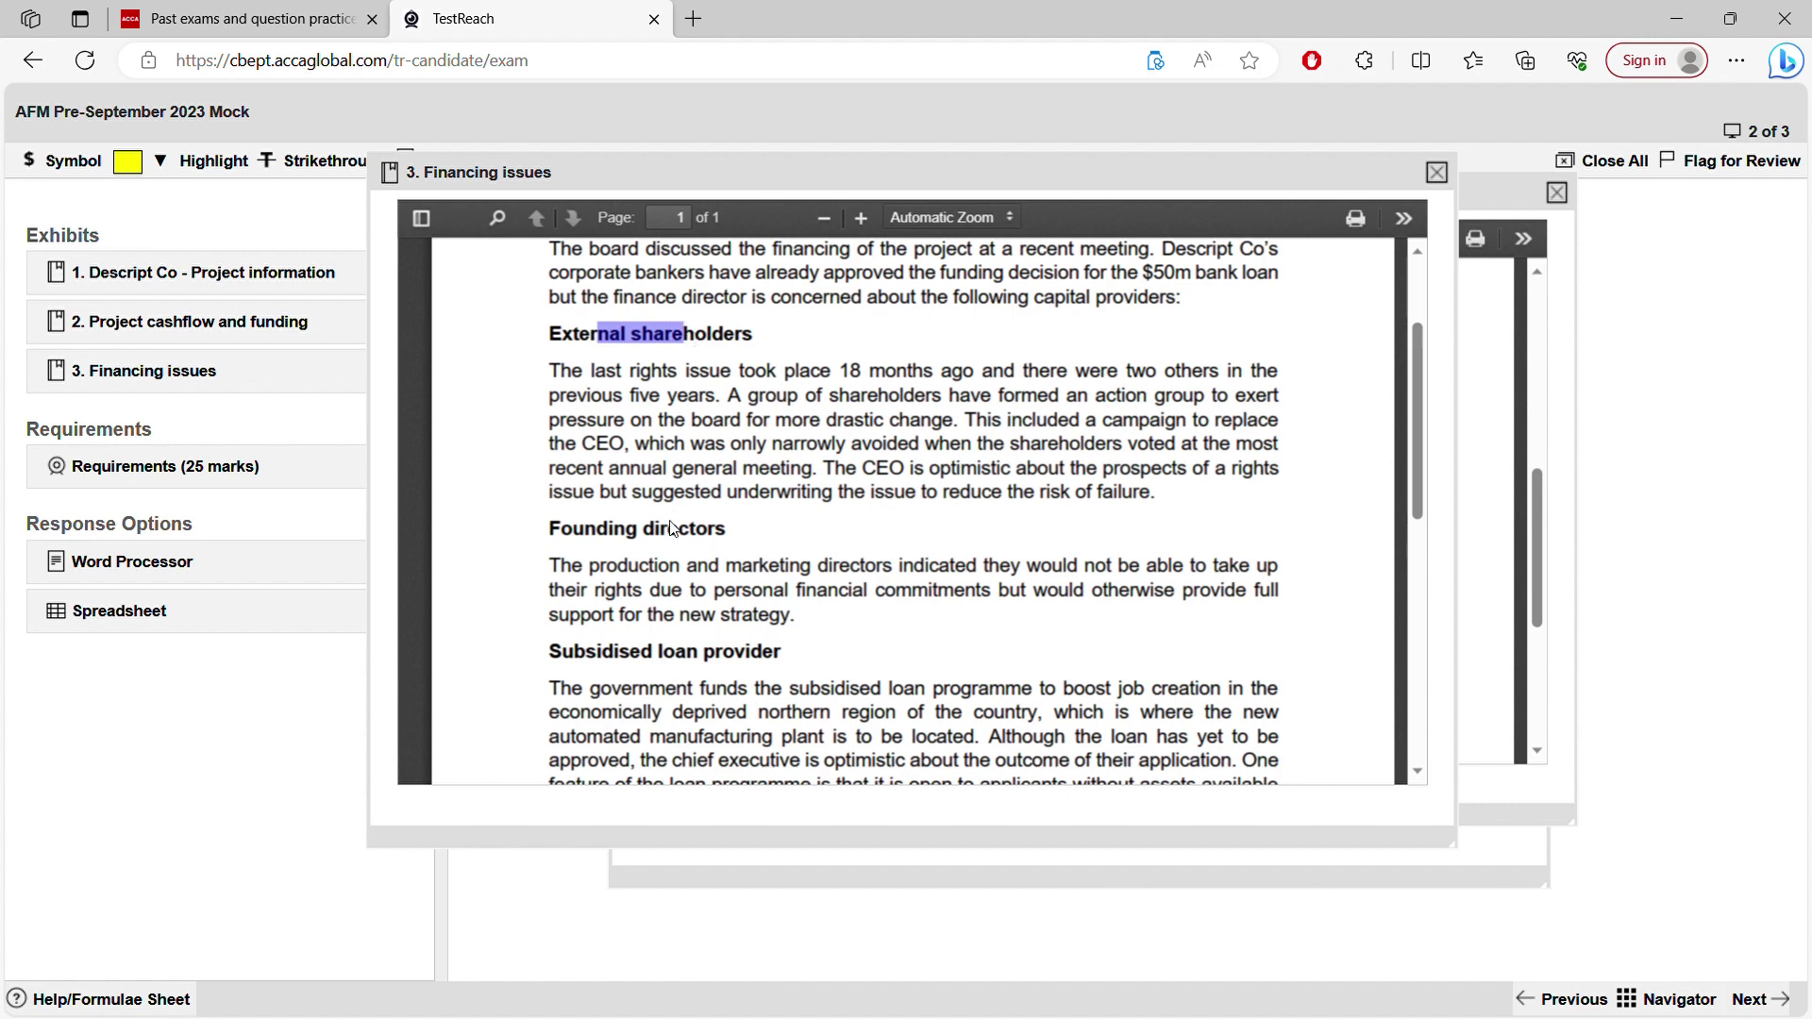
{"action": "left_click_drag", "start_coordinate": [614, 529], "coordinate": [680, 530]}
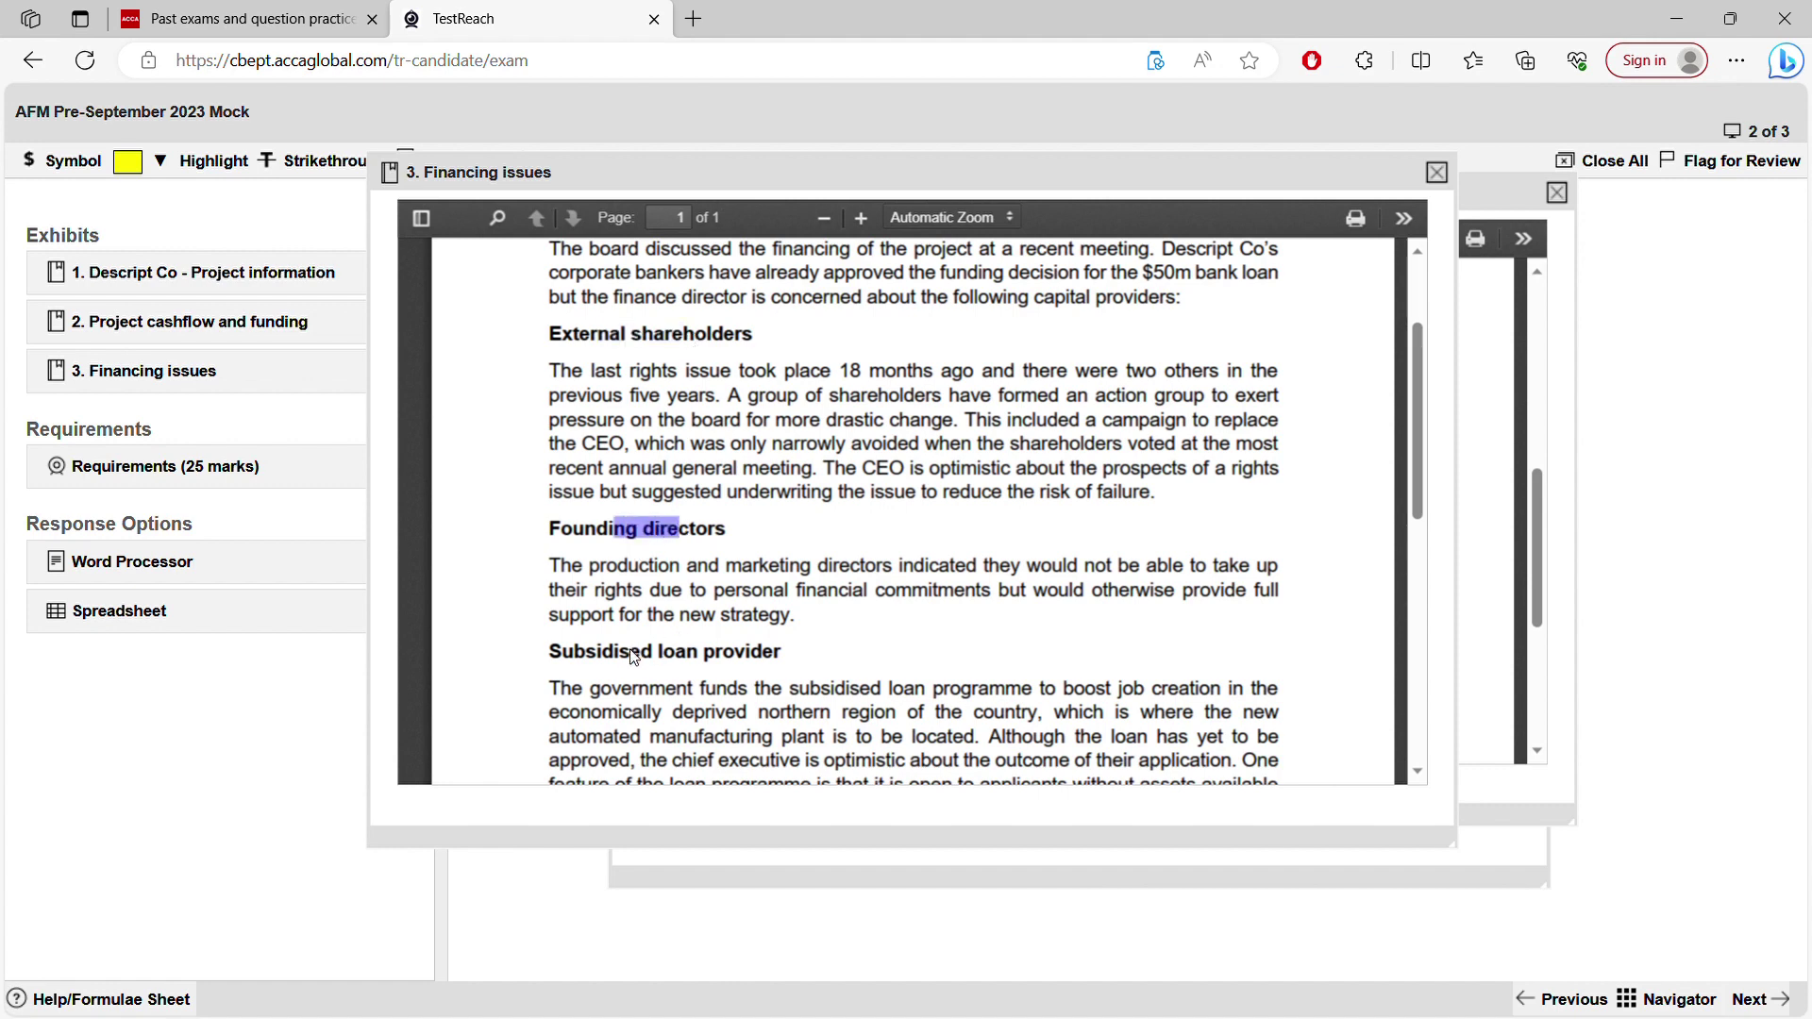
{"action": "left_click_drag", "start_coordinate": [631, 651], "coordinate": [739, 656]}
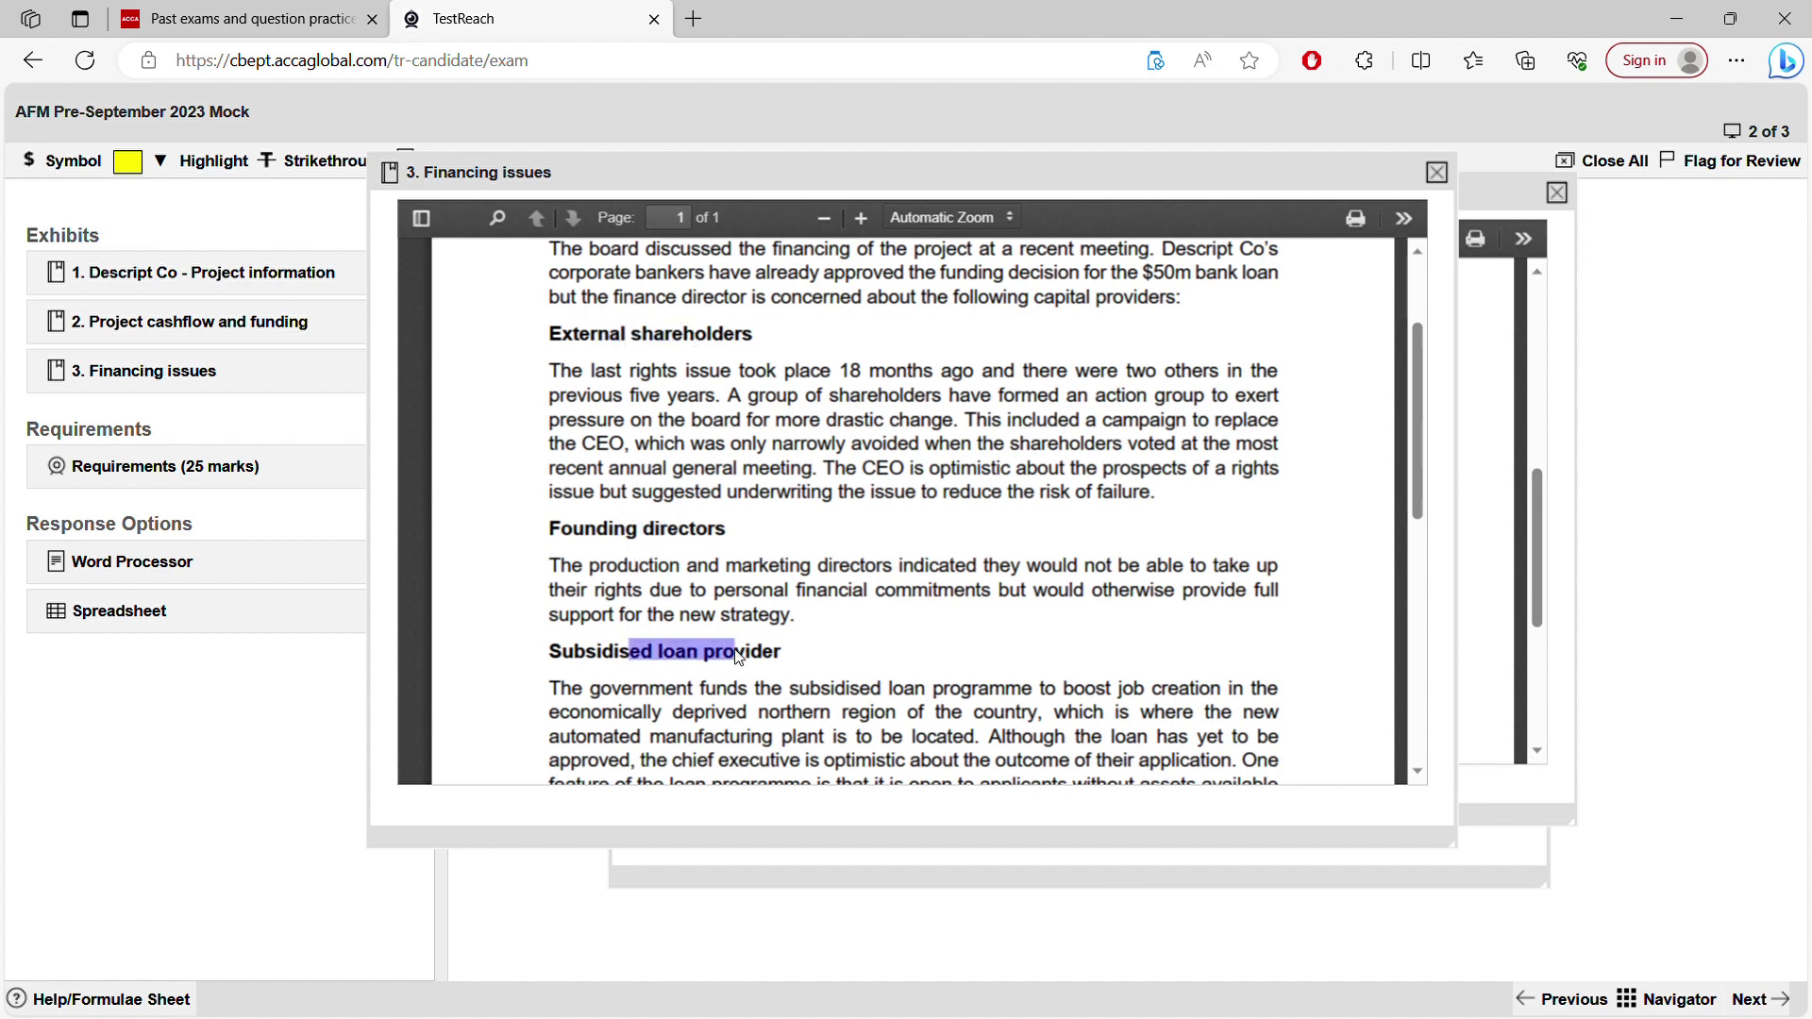
{"action": "left_click_drag", "start_coordinate": [1409, 404], "coordinate": [1409, 340]}
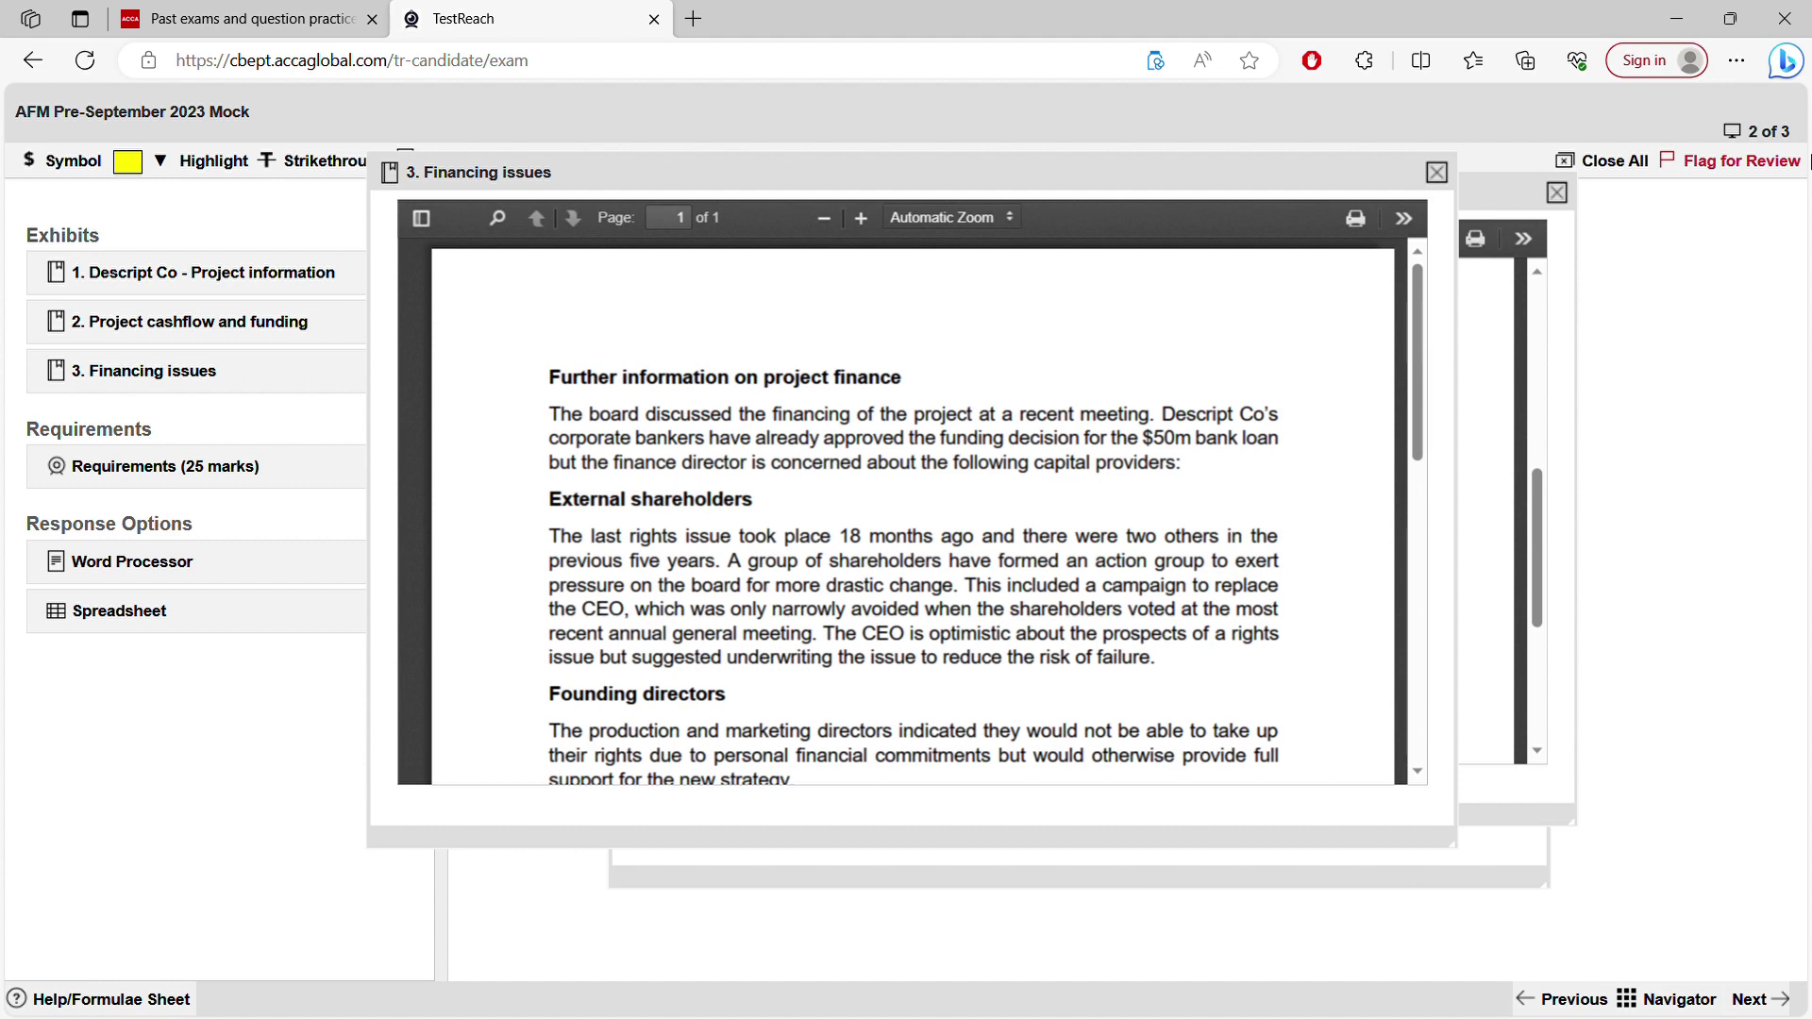
{"action": "left_click", "coordinate": [1436, 173]}
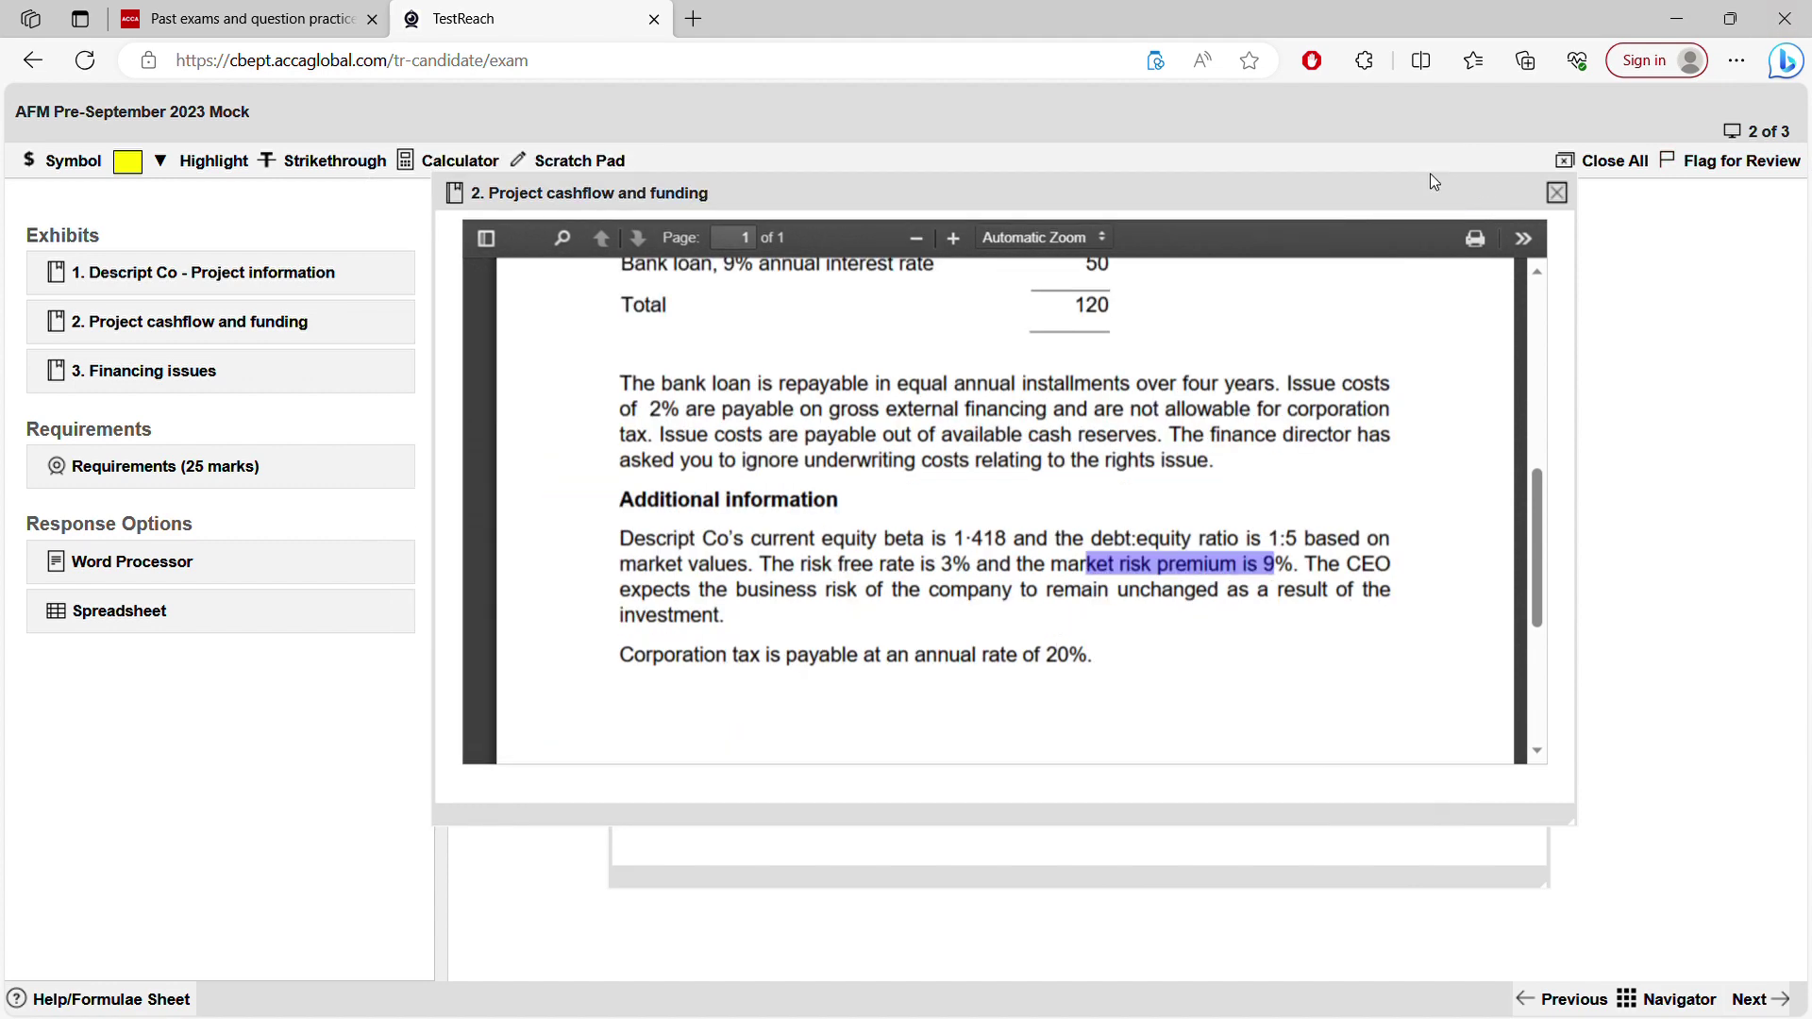
- Reposition the project cashflow and funding exhibit and review the free cash flows for years 1 to 4
{"action": "left_click_drag", "start_coordinate": [1014, 196], "coordinate": [947, 161]}
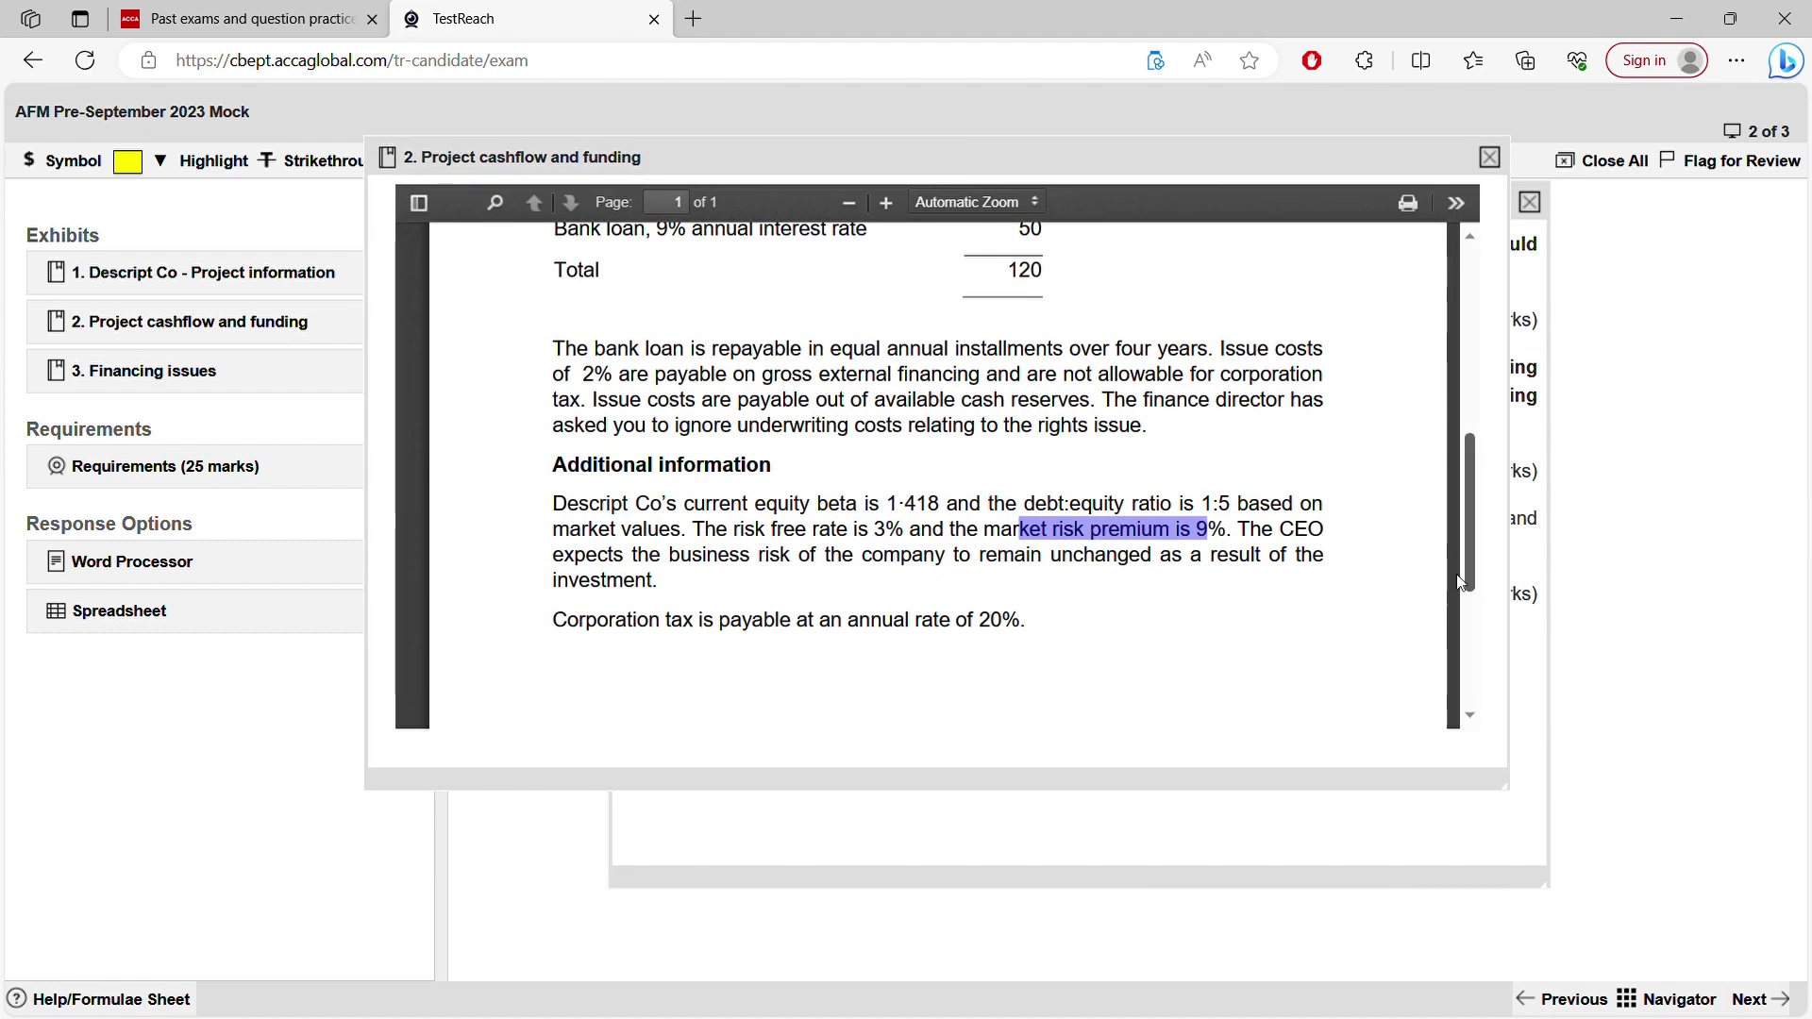
{"action": "left_click_drag", "start_coordinate": [1469, 547], "coordinate": [1448, 337]}
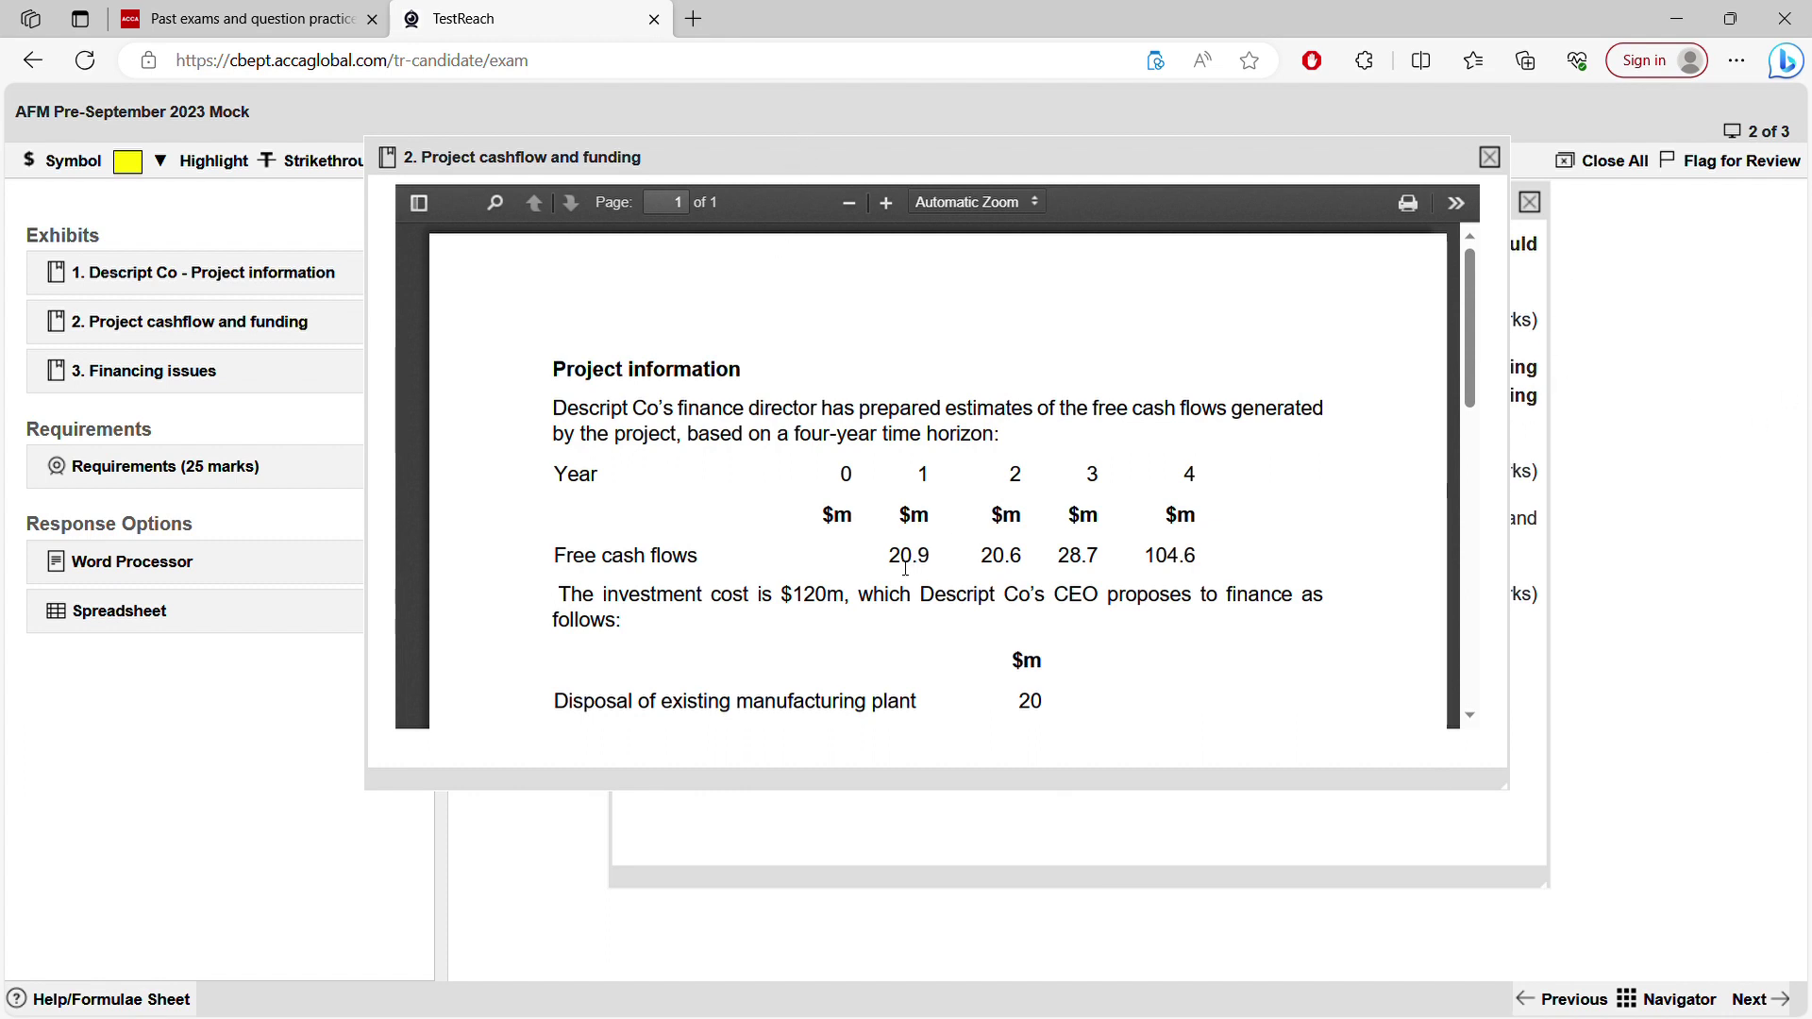
{"action": "left_click_drag", "start_coordinate": [904, 563], "coordinate": [1201, 559]}
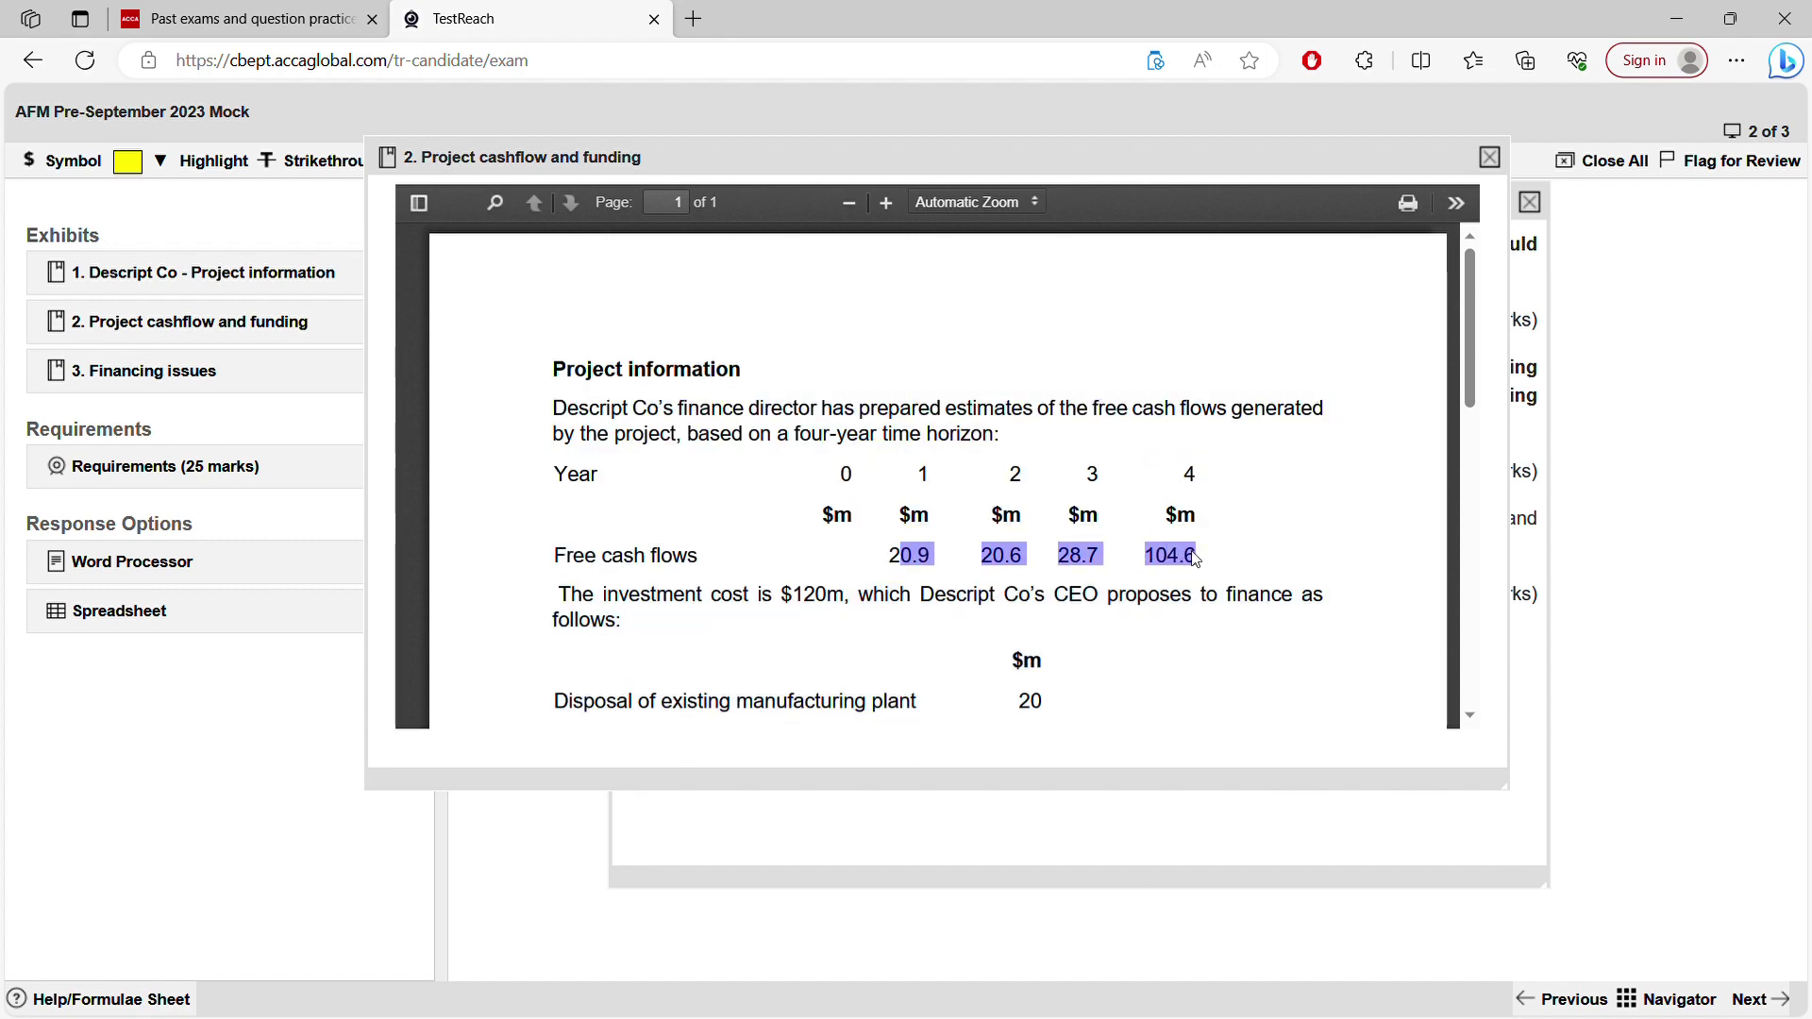
{"action": "left_click", "coordinate": [1243, 572]}
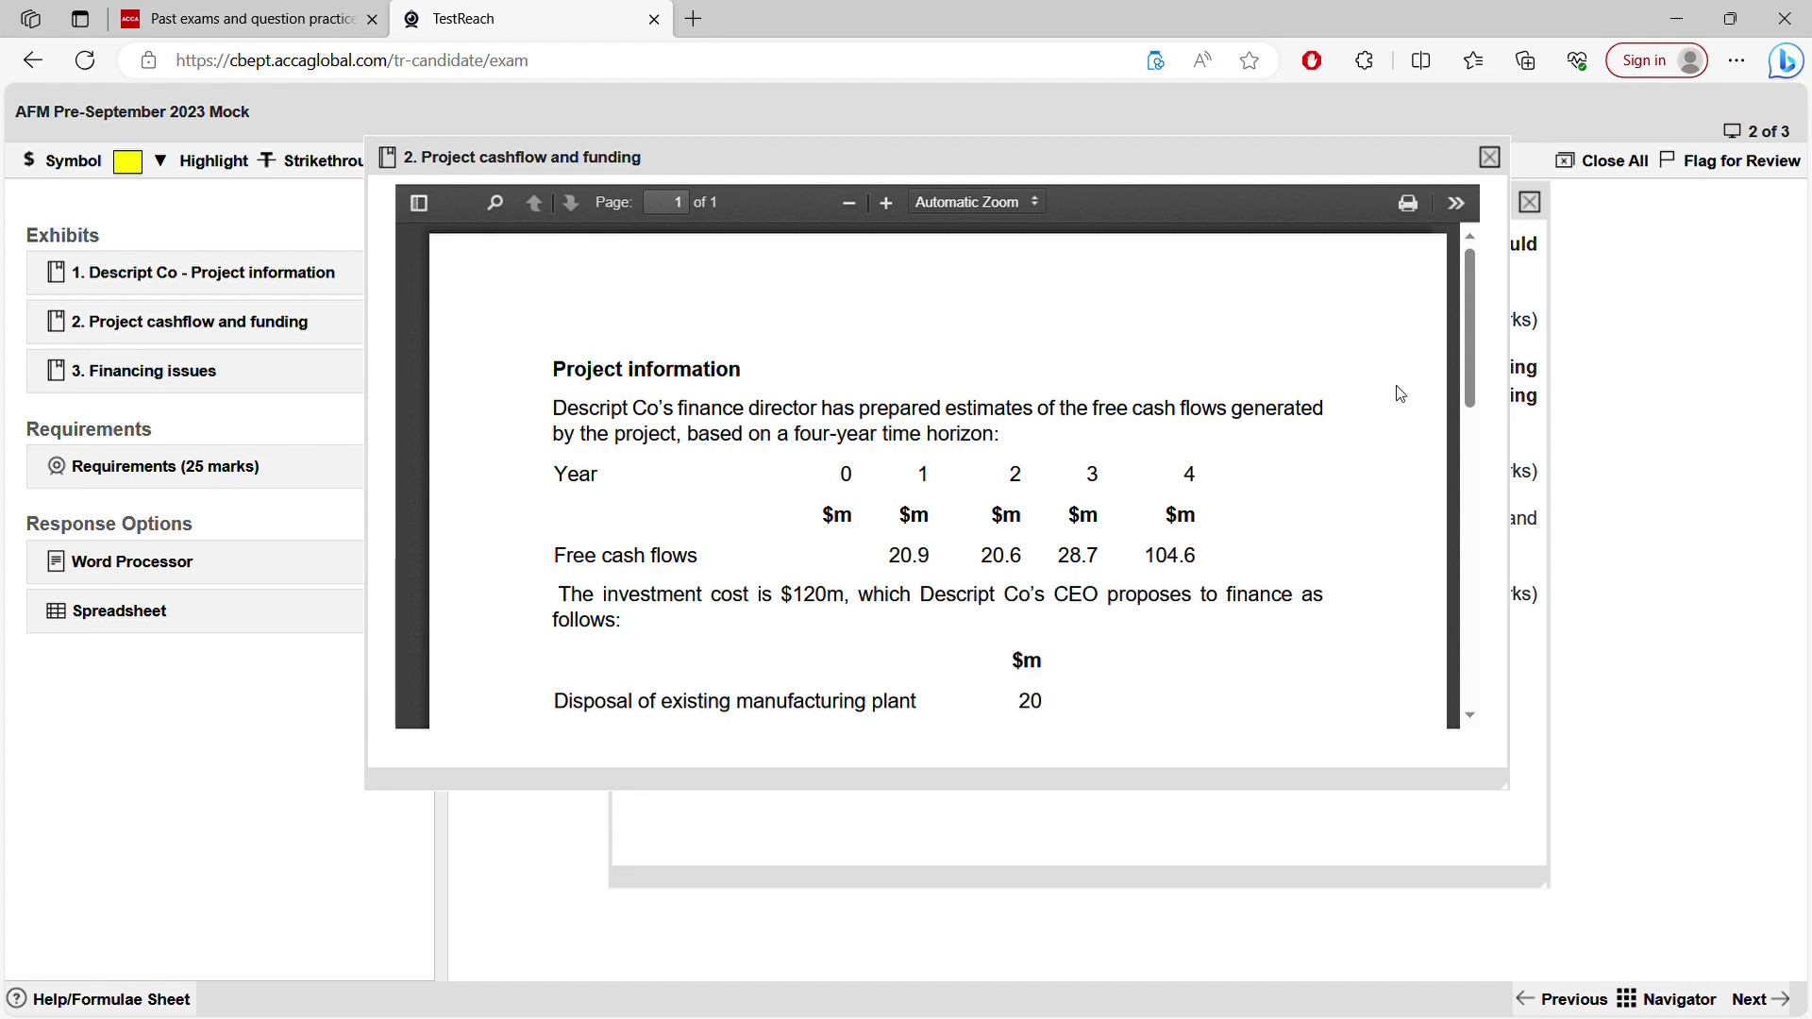
- Review the equity beta, gearing ratio, risk free rate, market risk premium and business risk details for the ungeared cost of equity
{"action": "left_click_drag", "start_coordinate": [1459, 326], "coordinate": [1434, 519]}
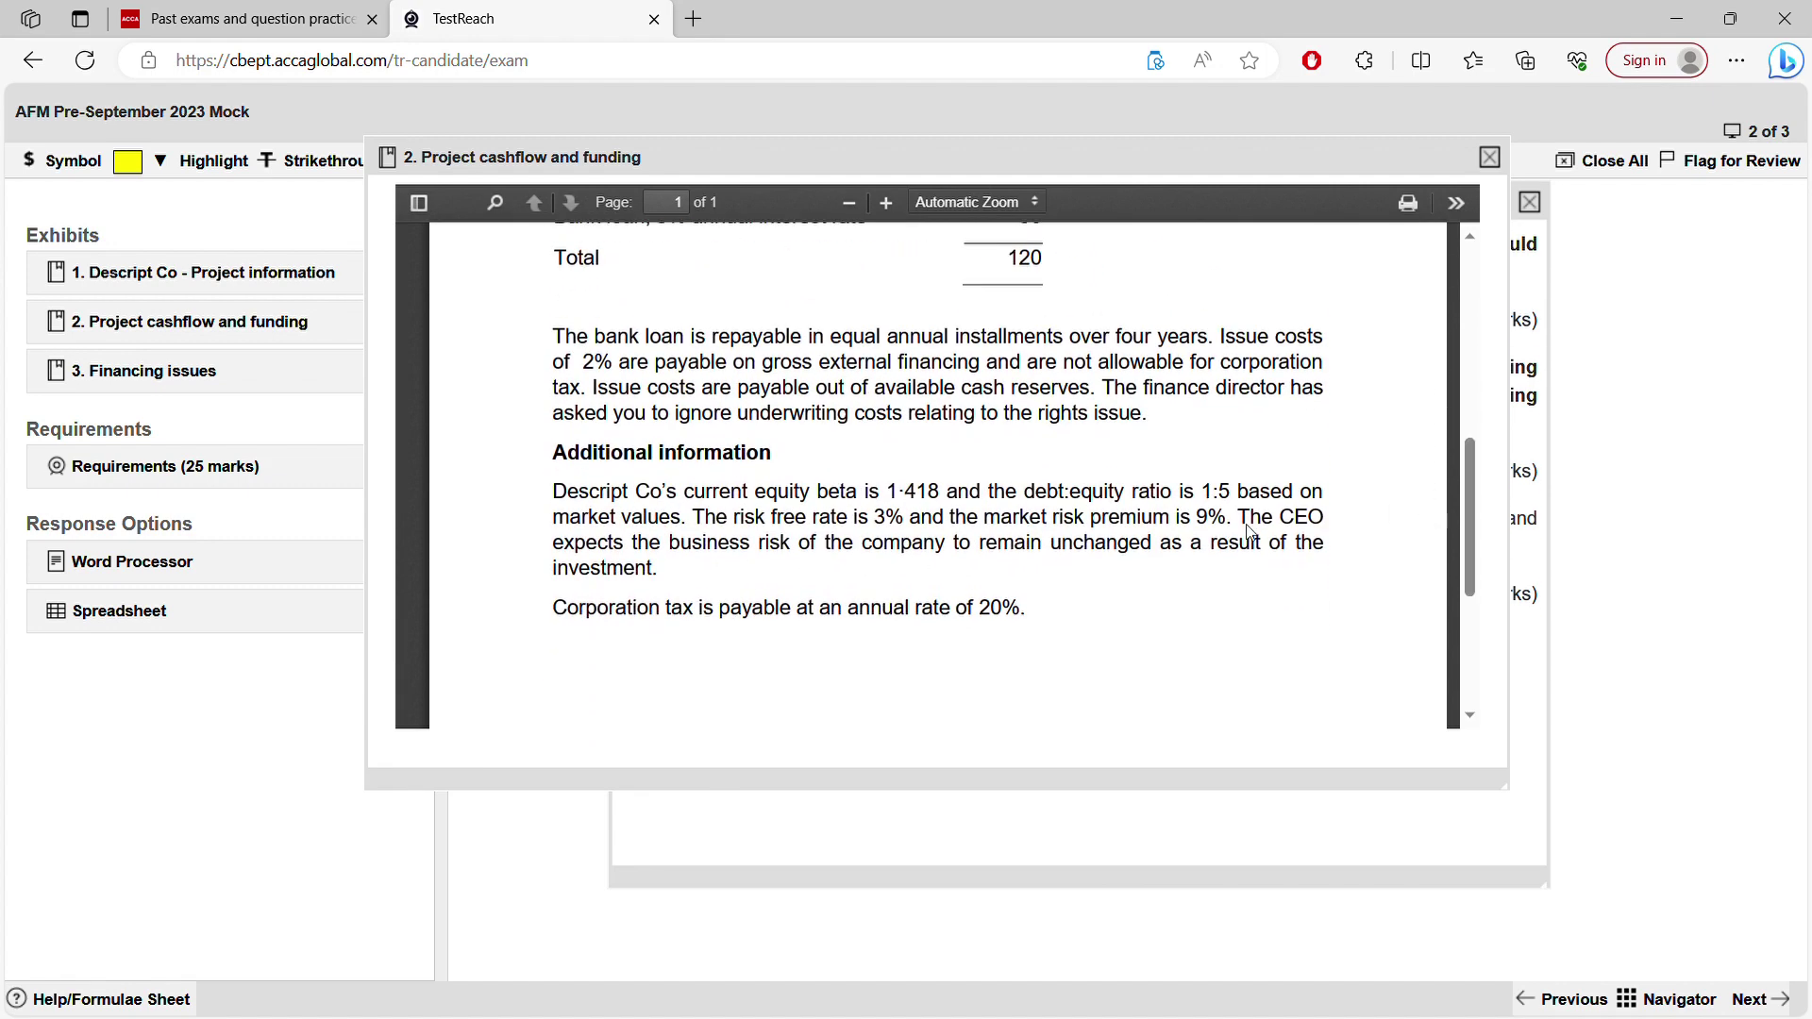
{"action": "left_click_drag", "start_coordinate": [626, 493], "coordinate": [877, 483]}
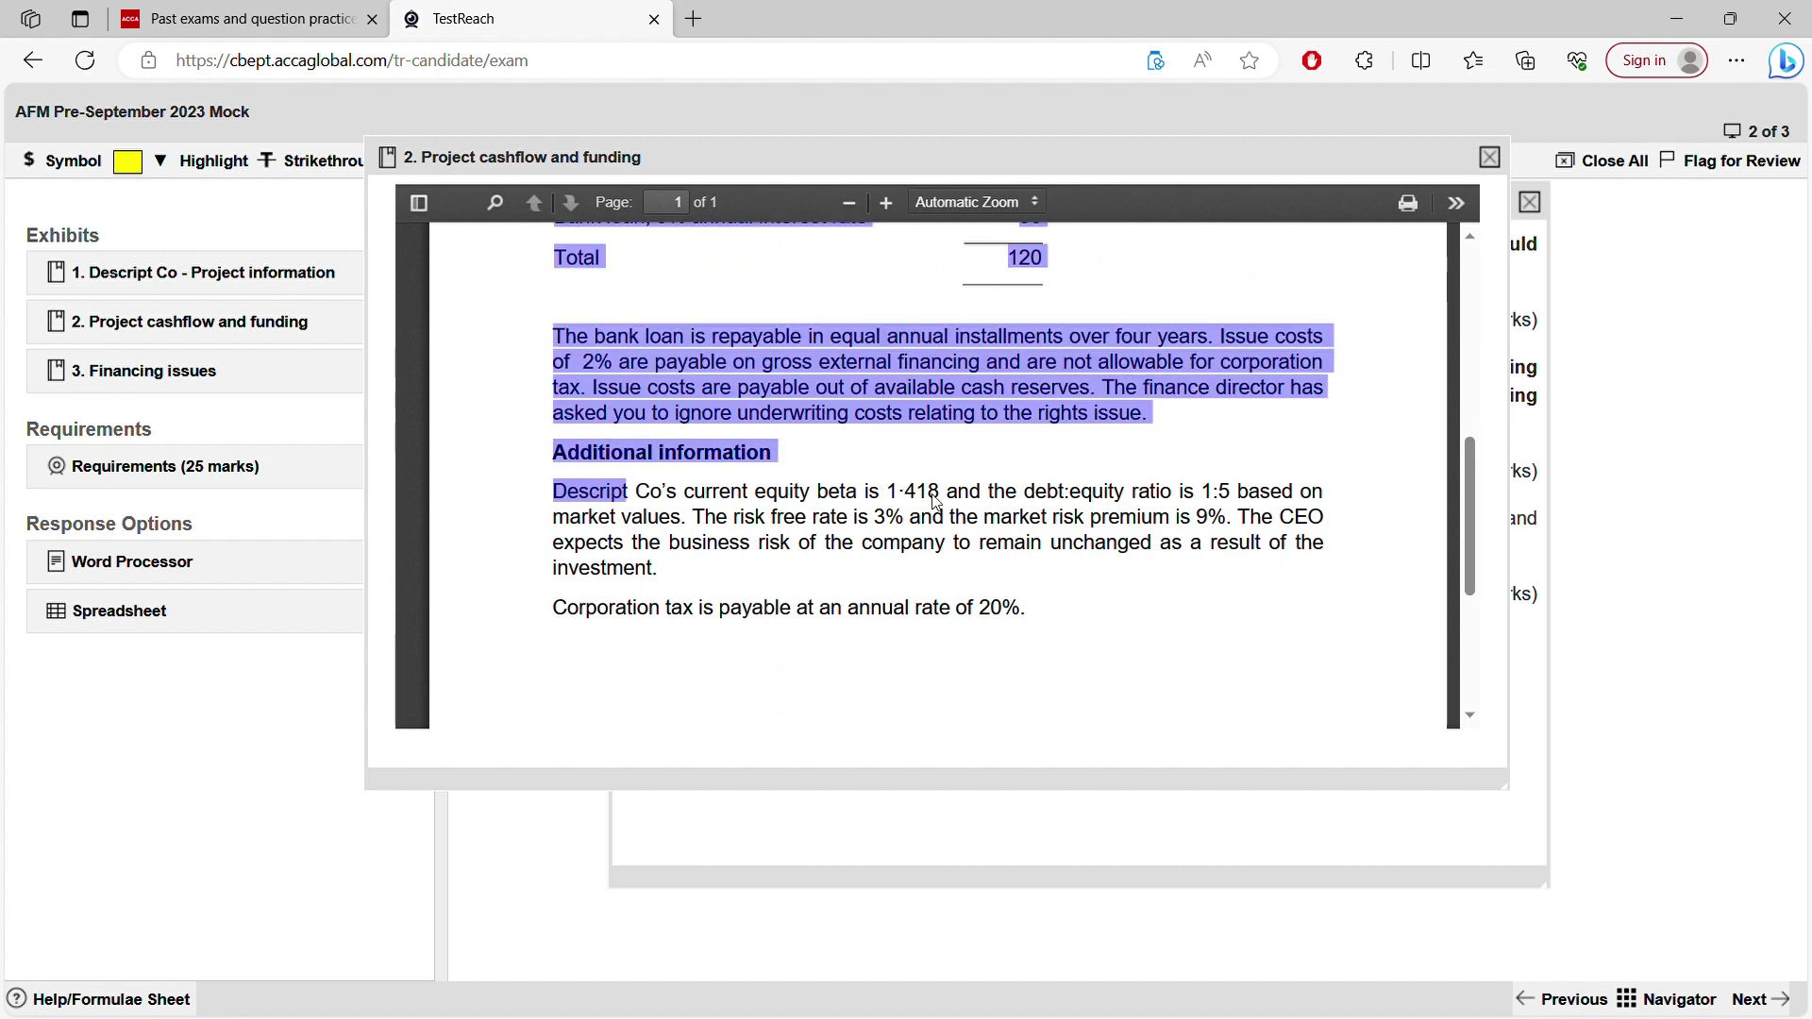
{"action": "left_click", "coordinate": [978, 500]}
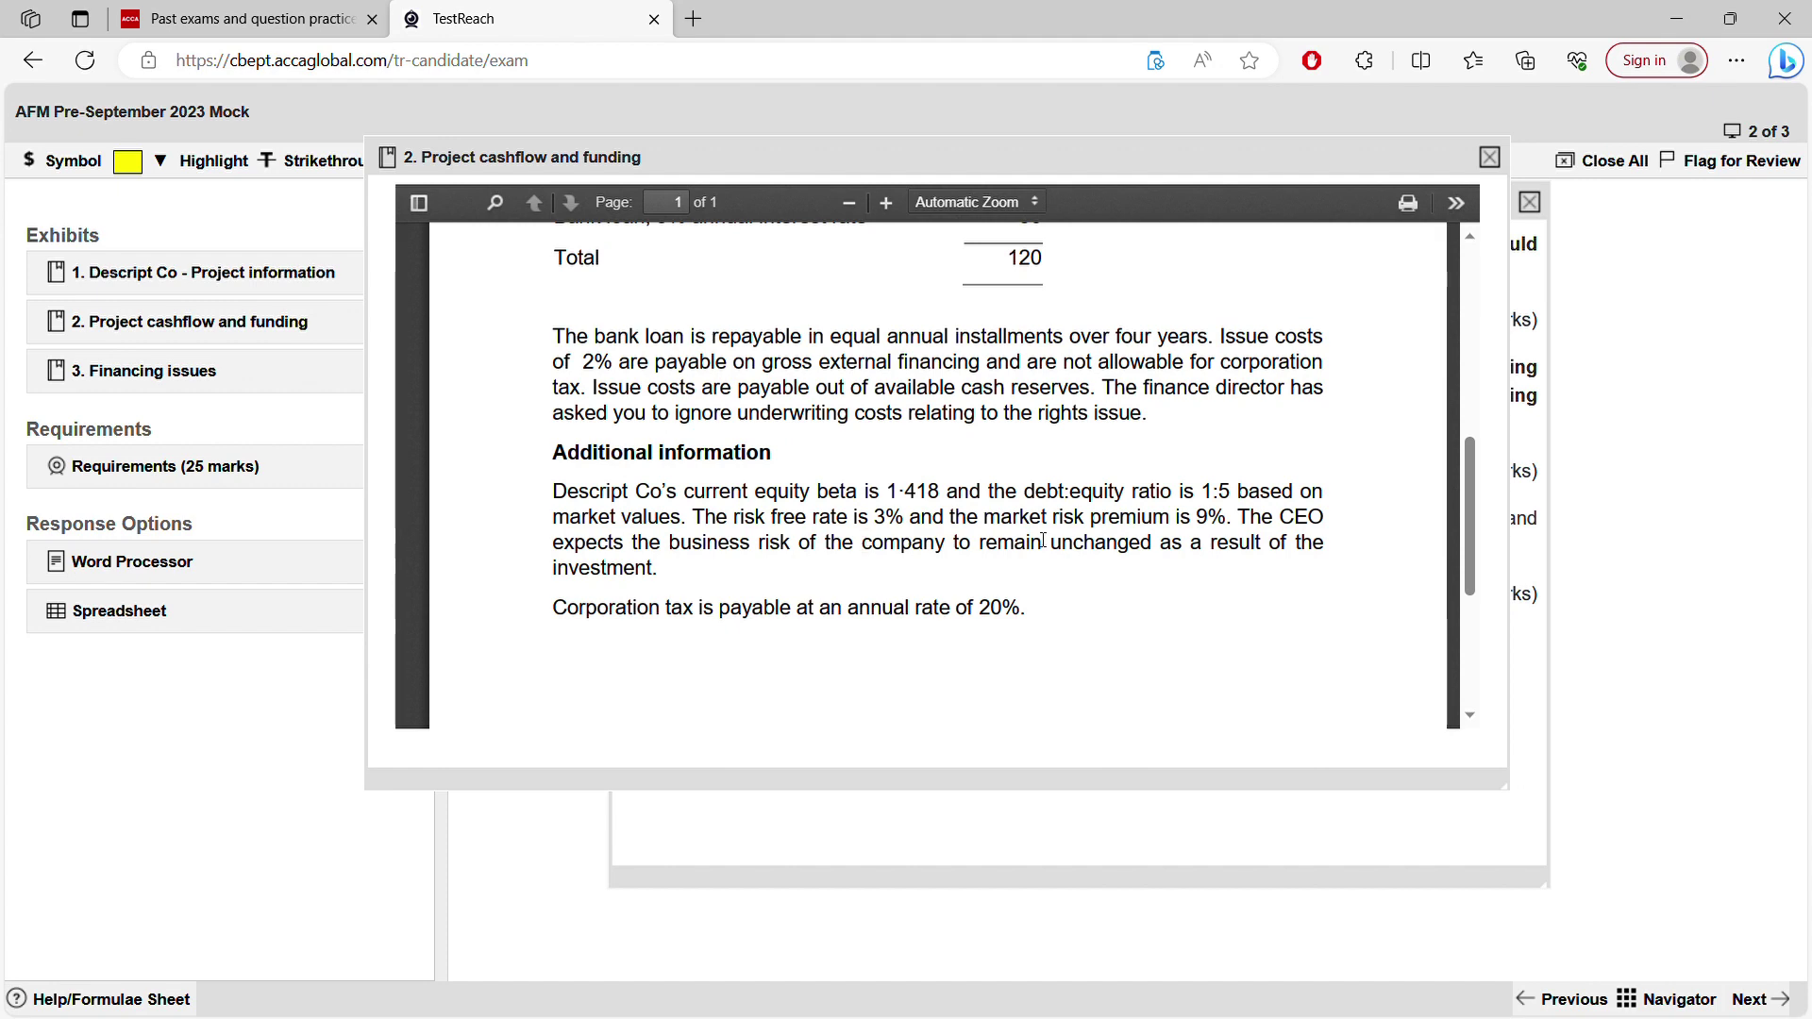
{"action": "left_click_drag", "start_coordinate": [1044, 542], "coordinate": [1197, 518]}
{"action": "left_click", "coordinate": [1187, 607]}
{"action": "left_click_drag", "start_coordinate": [760, 576], "coordinate": [898, 648]}
{"action": "left_click", "coordinate": [820, 646]}
{"action": "left_click_drag", "start_coordinate": [1469, 482], "coordinate": [1468, 467]}
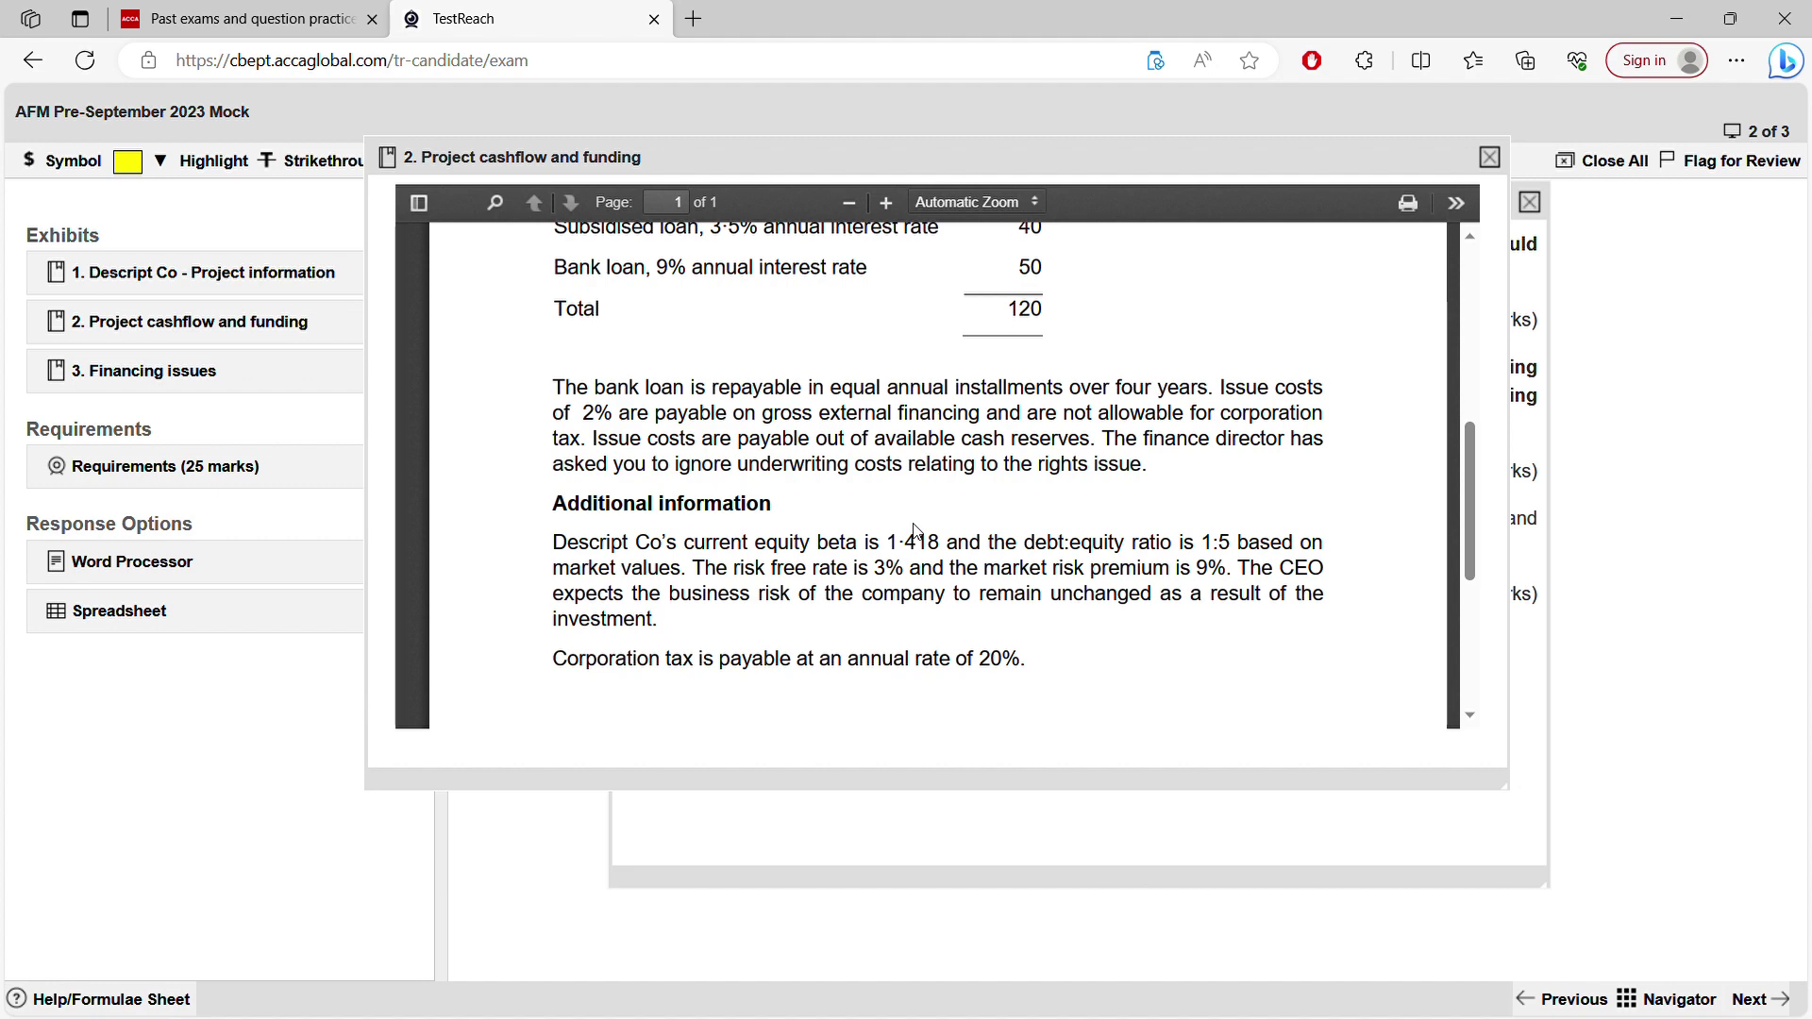
- Look up the asset beta formula in the AFM Formulae sheet and close the help window
{"action": "left_click", "coordinate": [113, 999]}
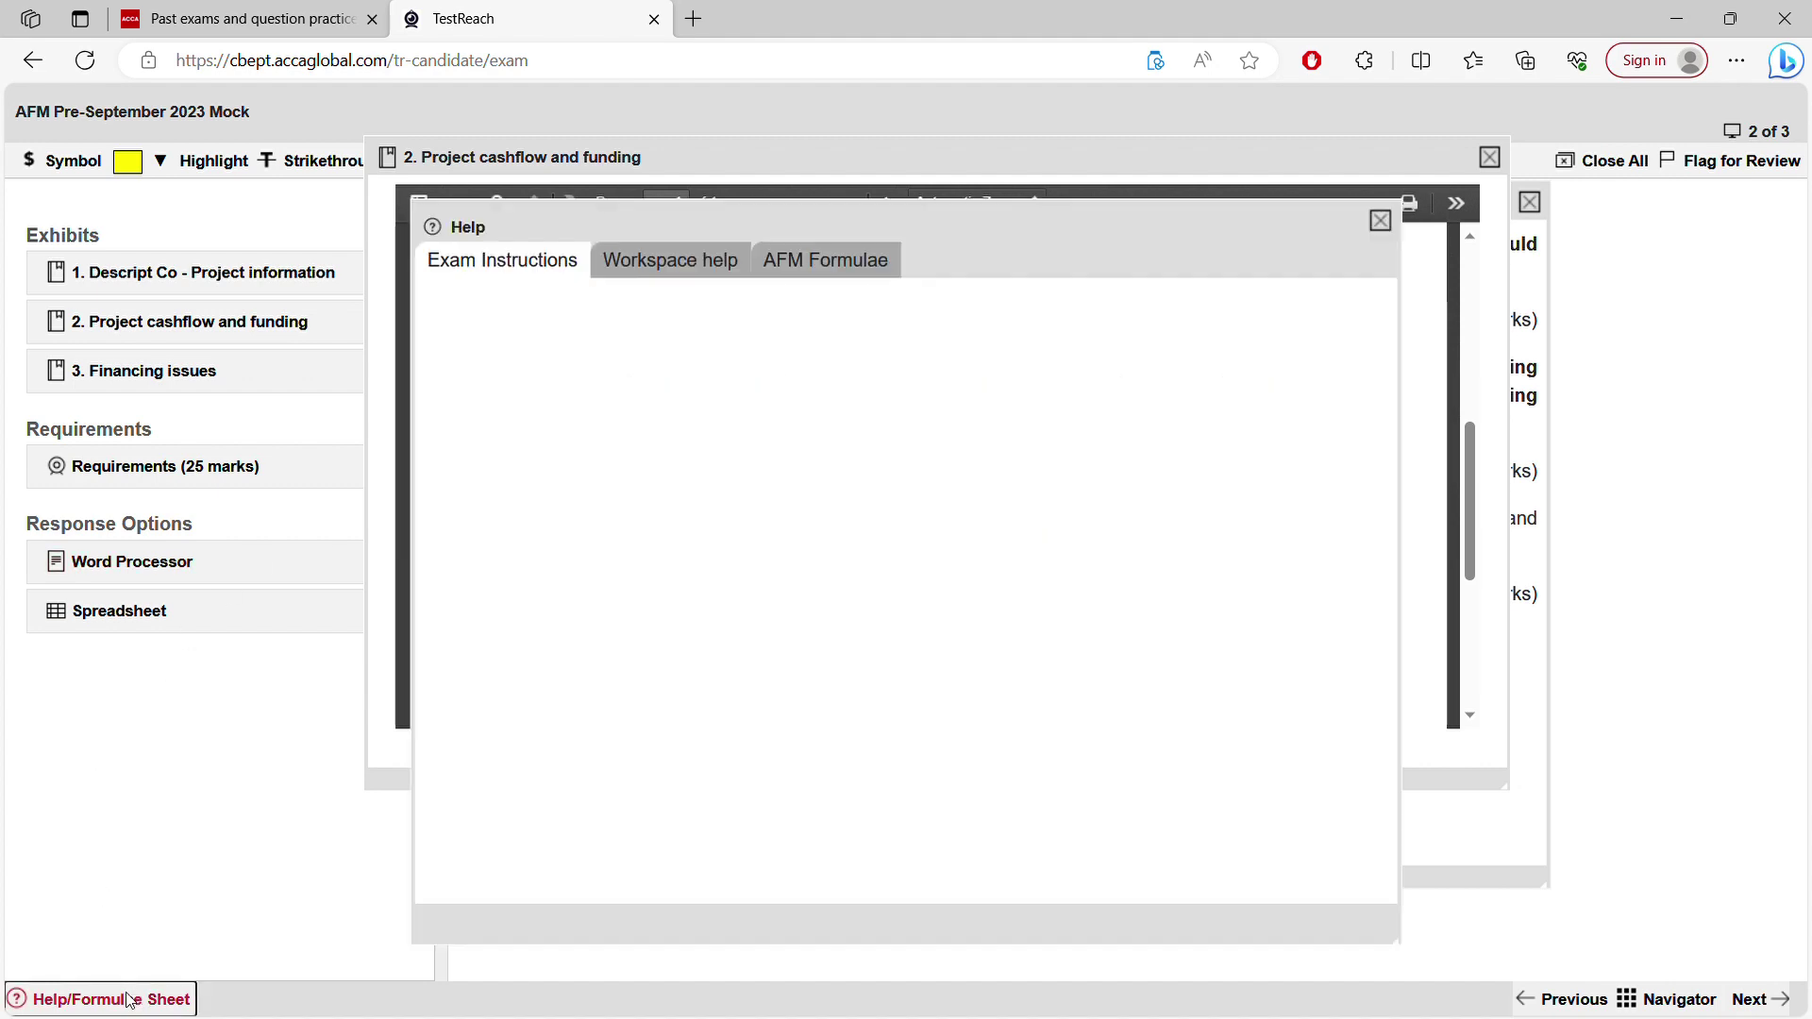
{"action": "left_click", "coordinate": [825, 260]}
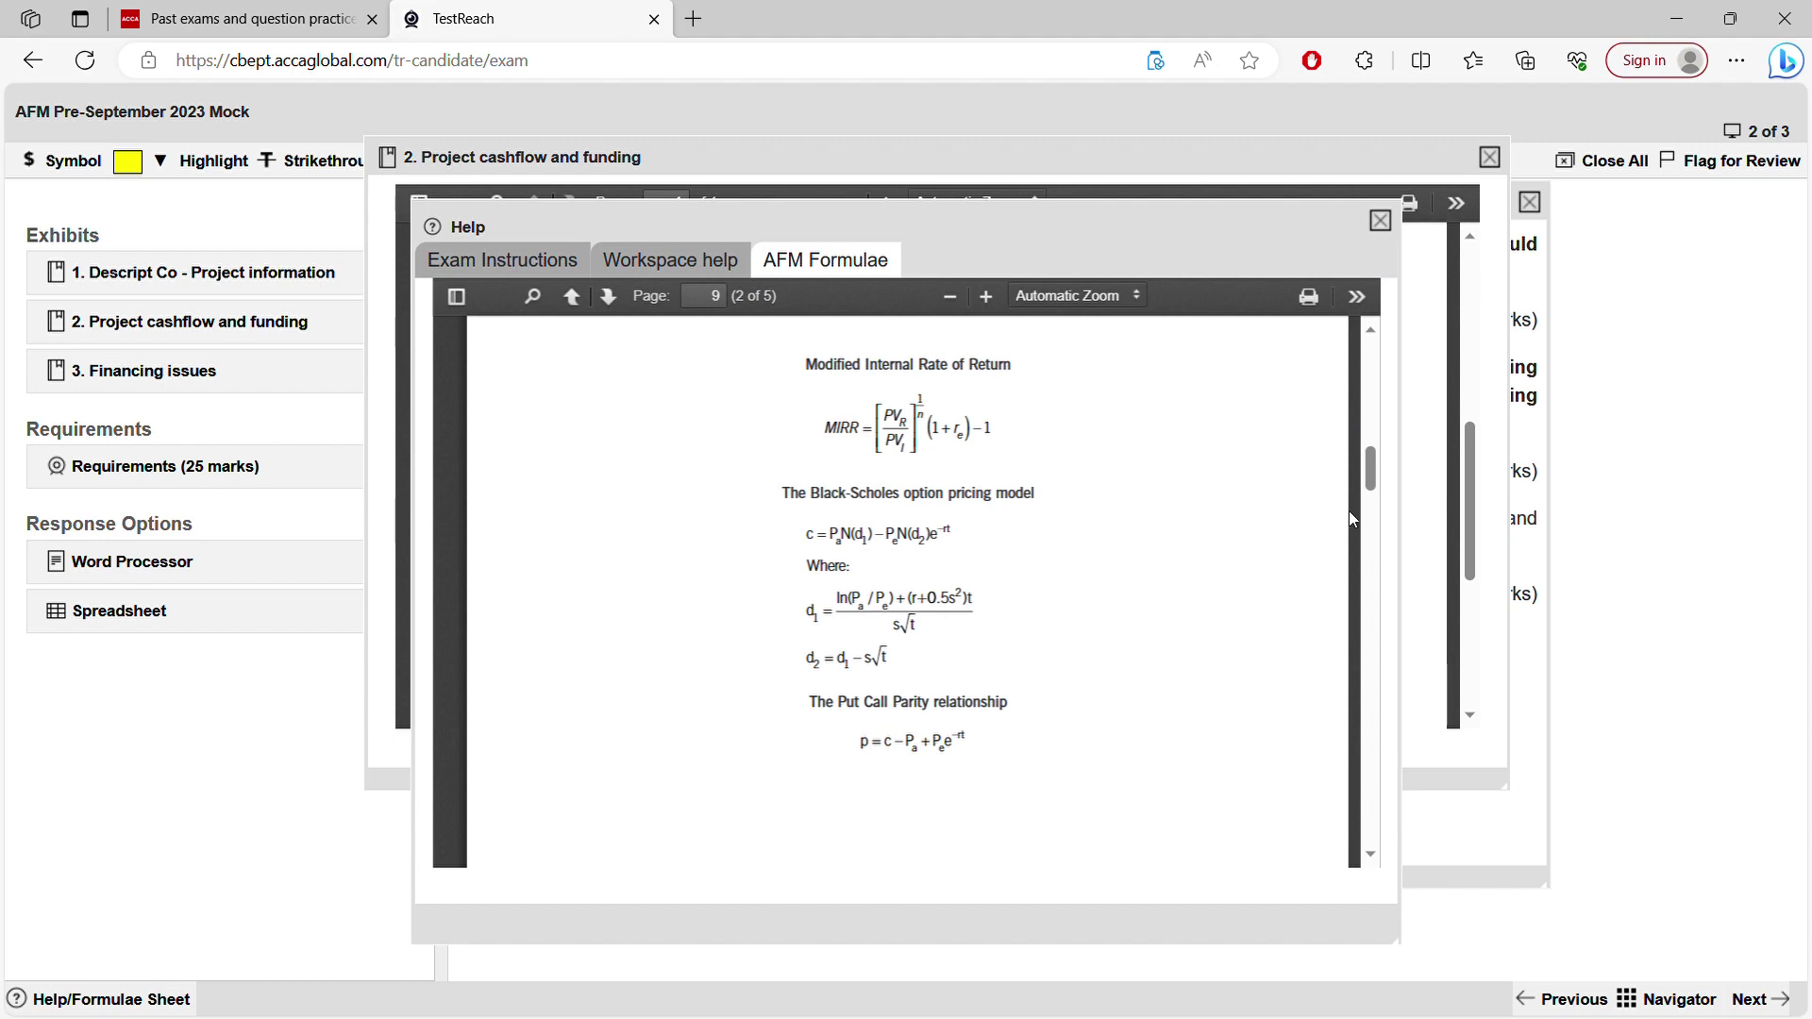
{"action": "left_click_drag", "start_coordinate": [1365, 471], "coordinate": [1366, 375]}
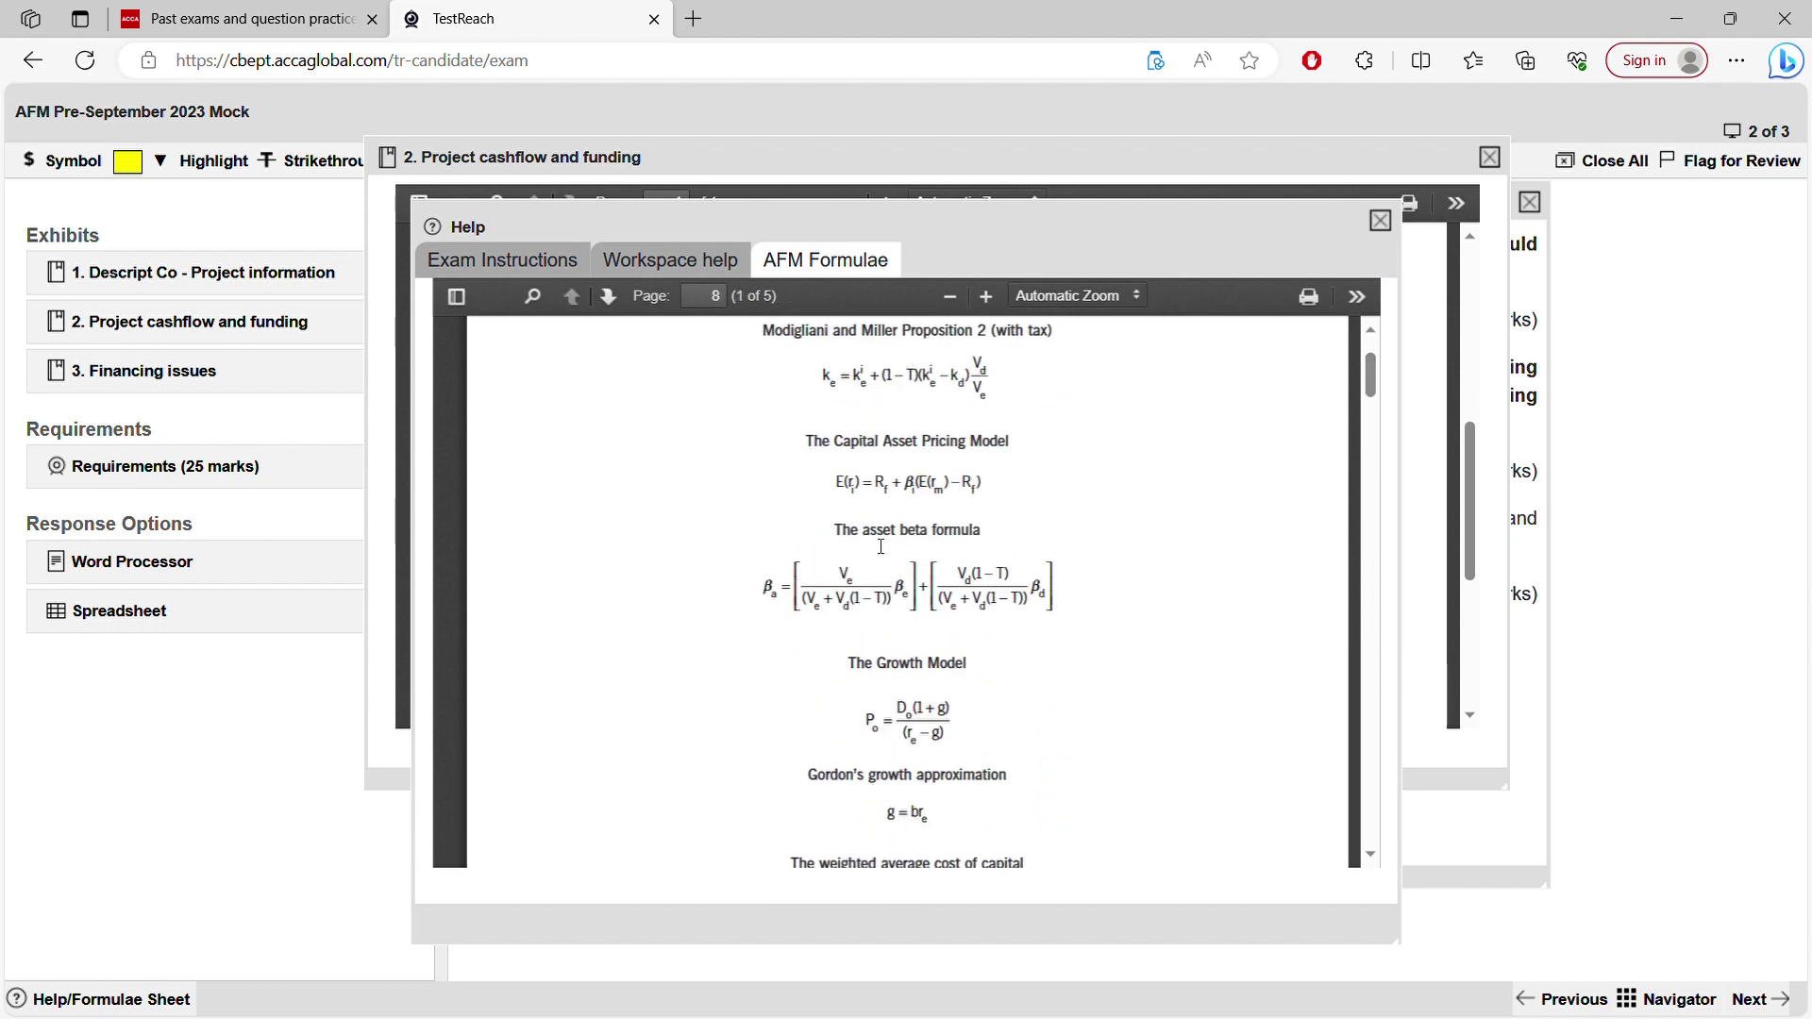
{"action": "left_click_drag", "start_coordinate": [862, 532], "coordinate": [973, 536]}
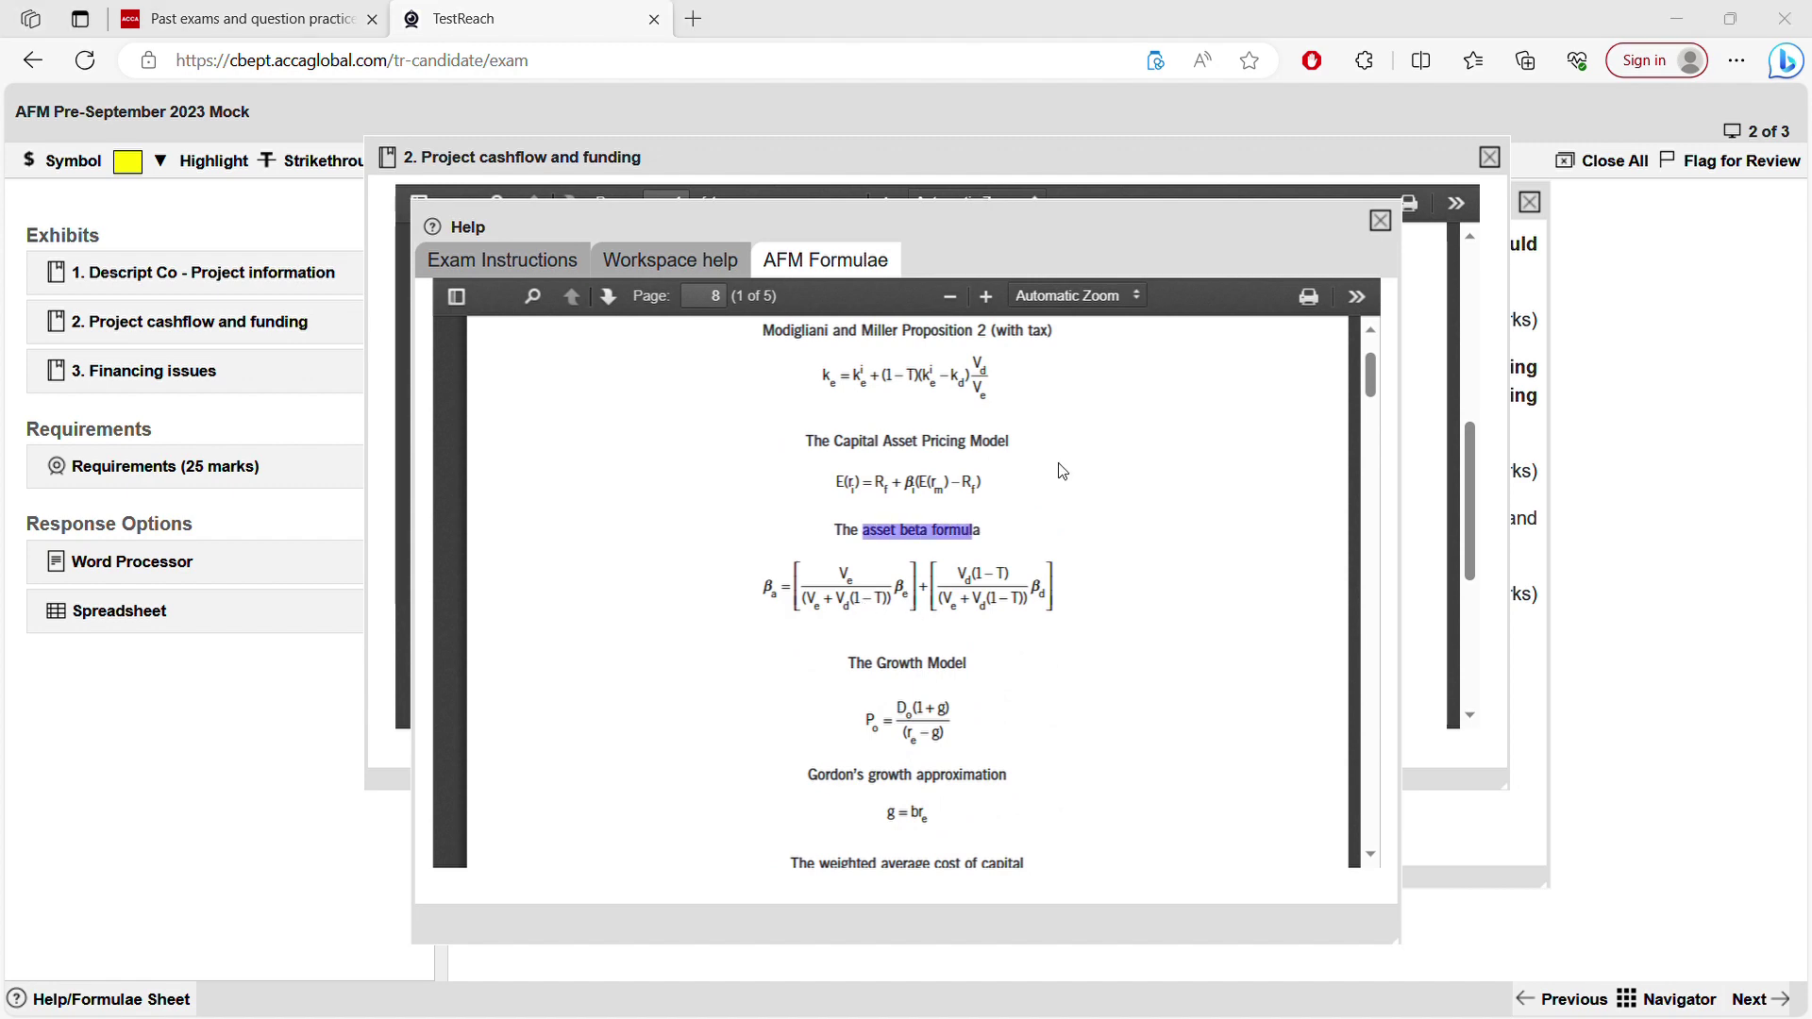
{"action": "left_click", "coordinate": [1187, 31]}
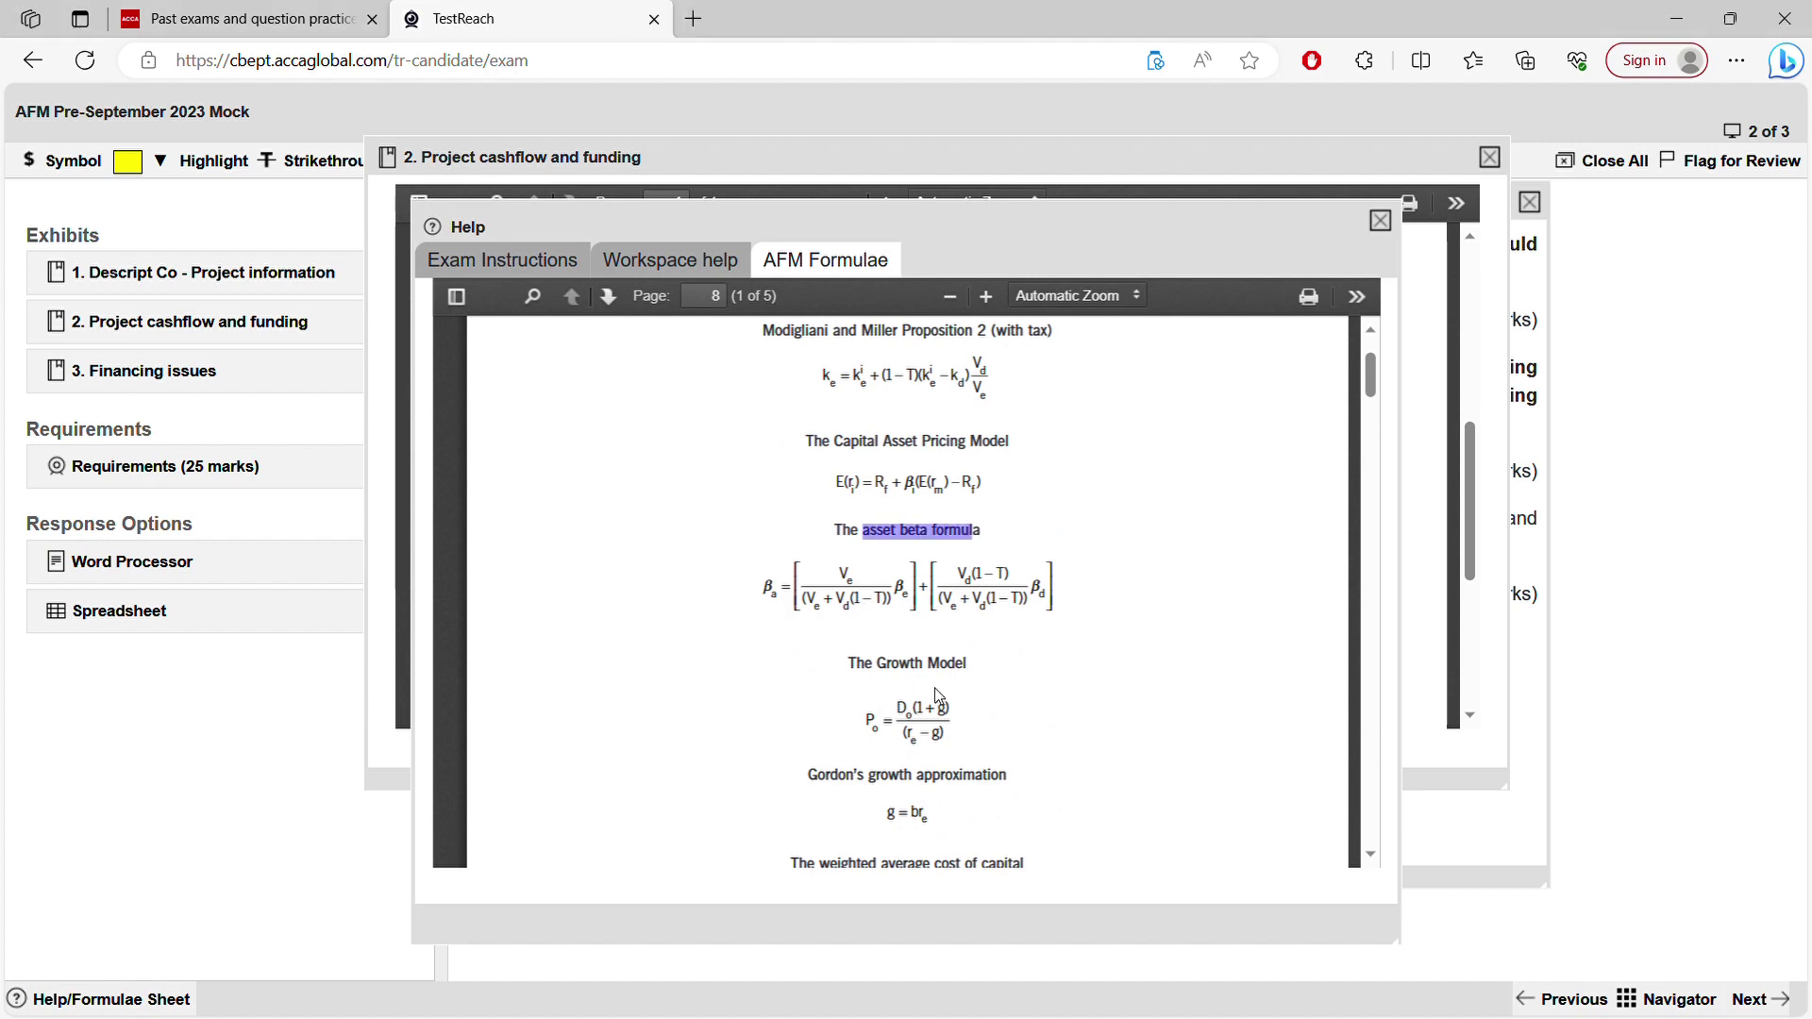
{"action": "left_click", "coordinate": [1380, 222]}
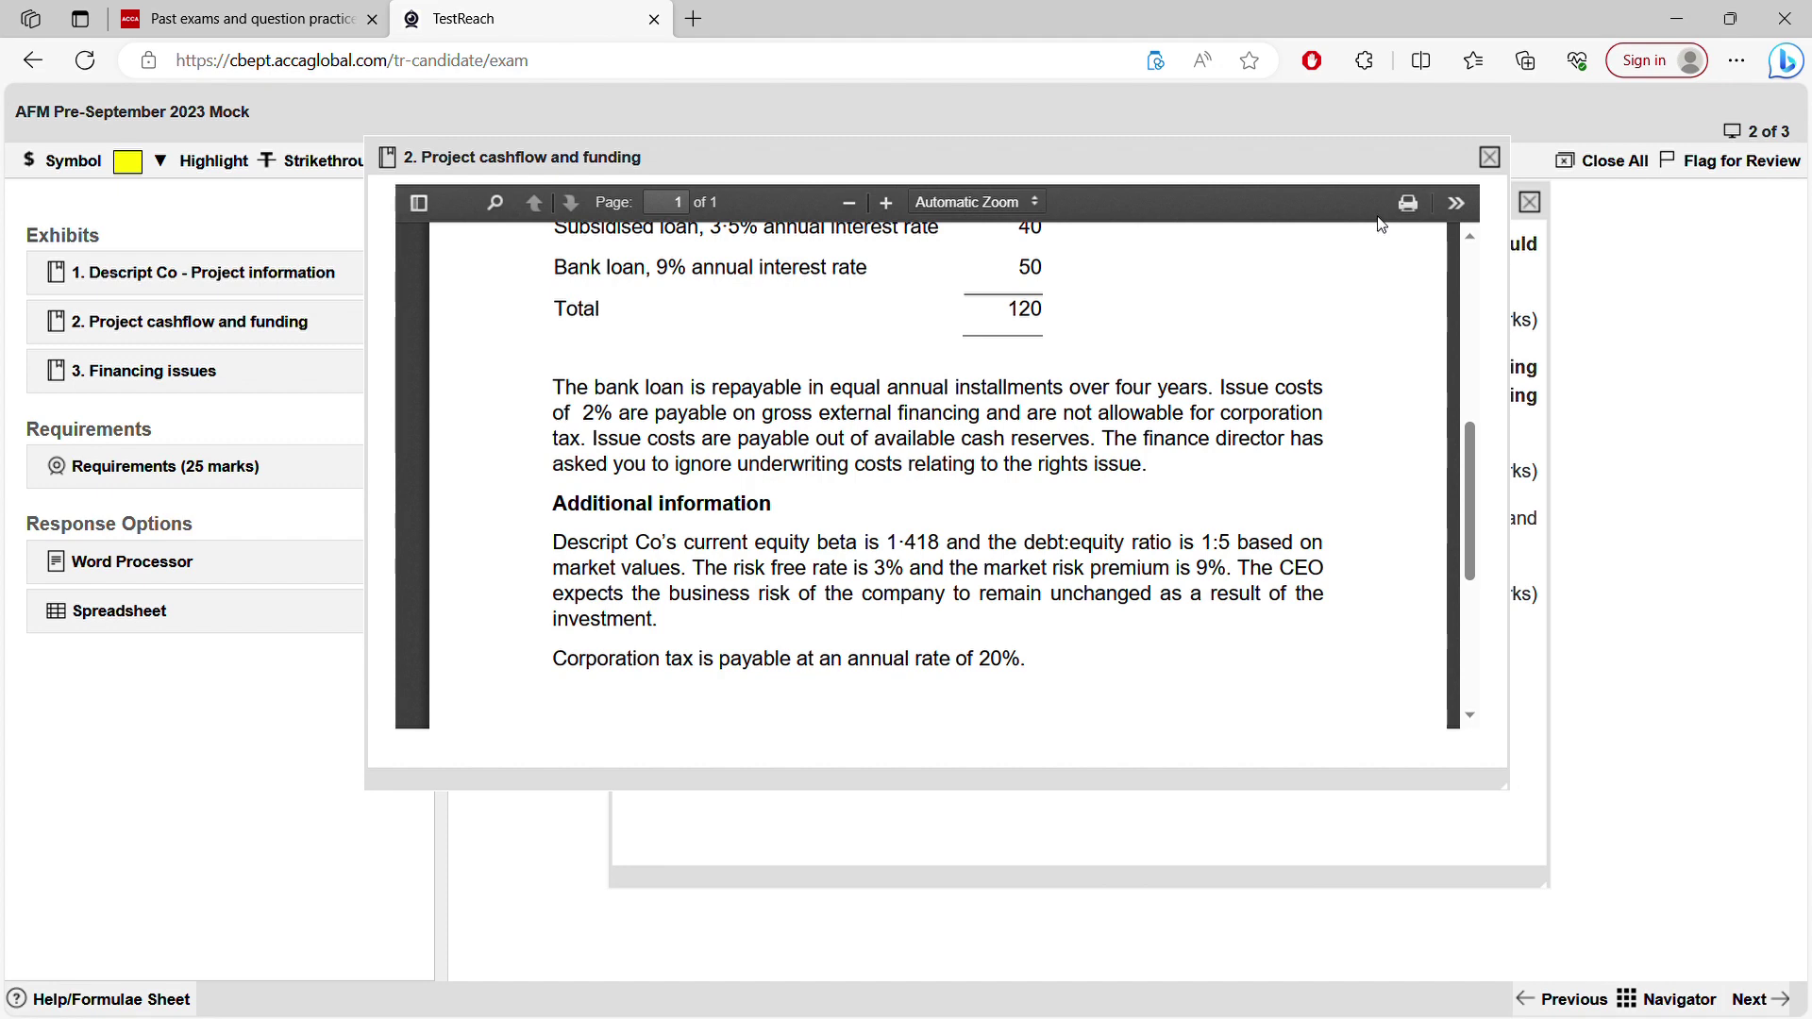
- Bring the requirements forward, open the answer spreadsheet in a repositioned window and select the "Ungeared cost of equity" heading in A1
{"action": "left_click", "coordinate": [782, 849]}
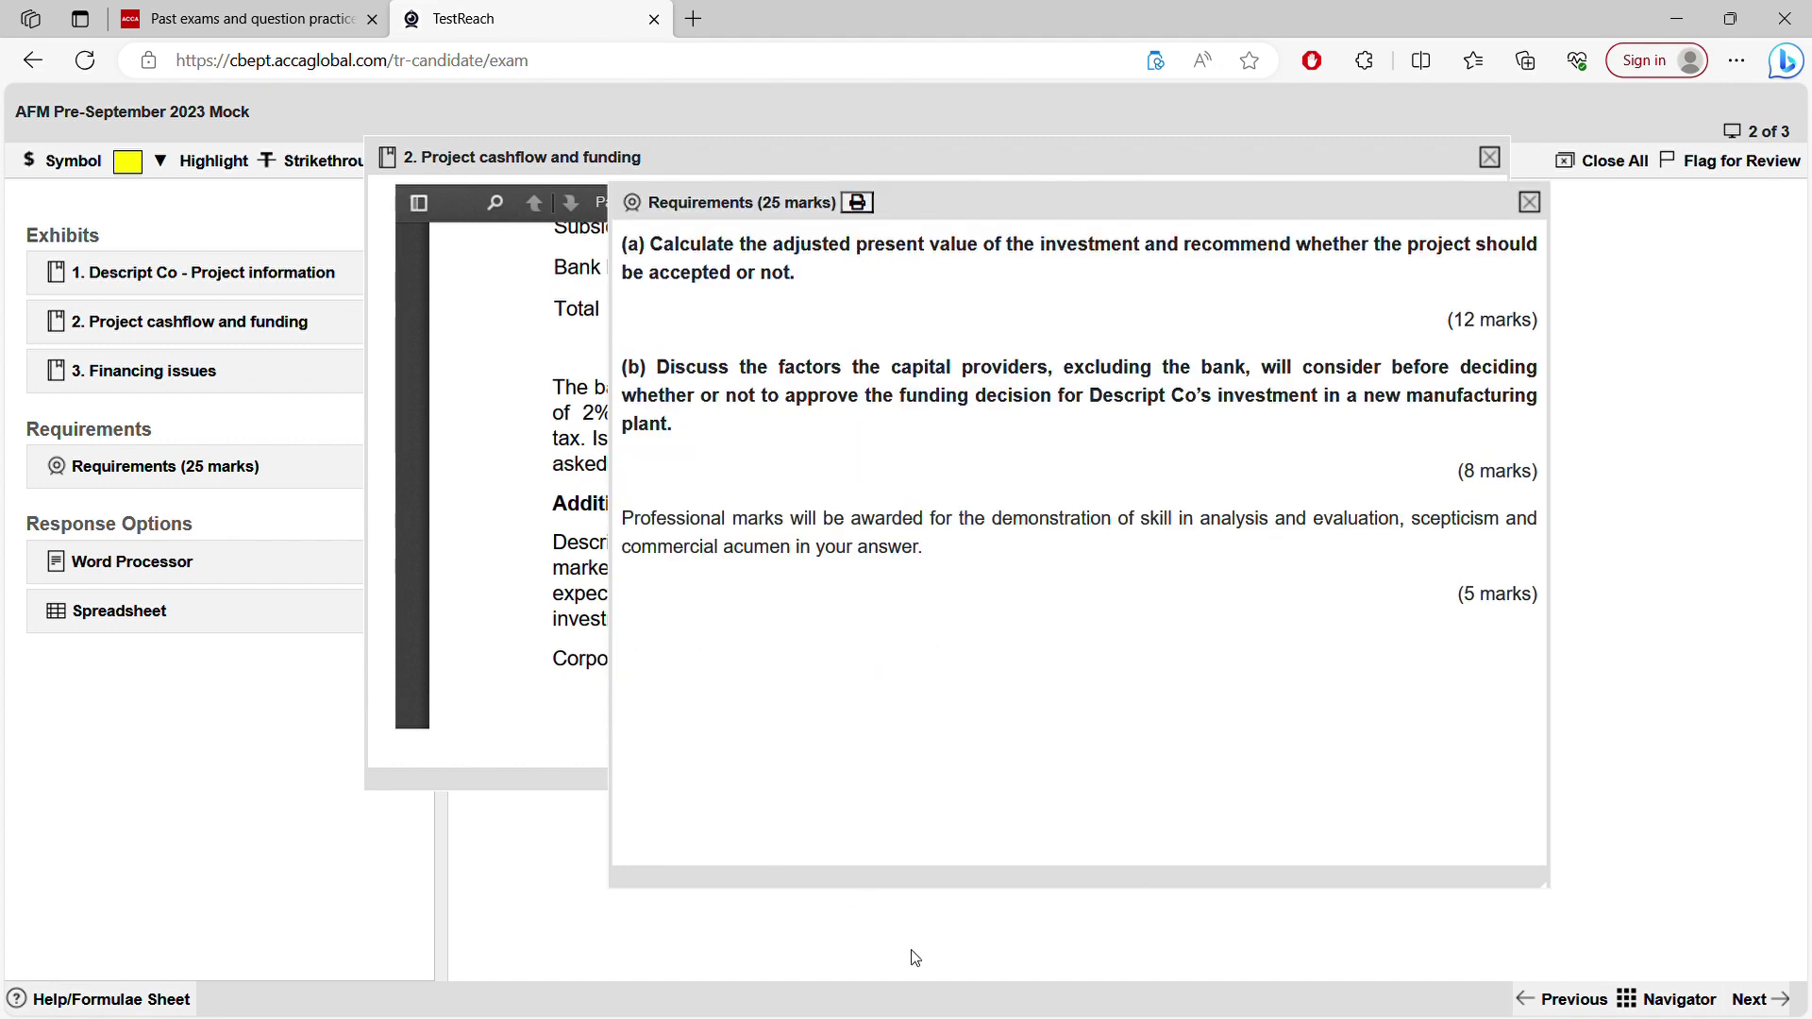
{"action": "left_click", "coordinate": [115, 613]}
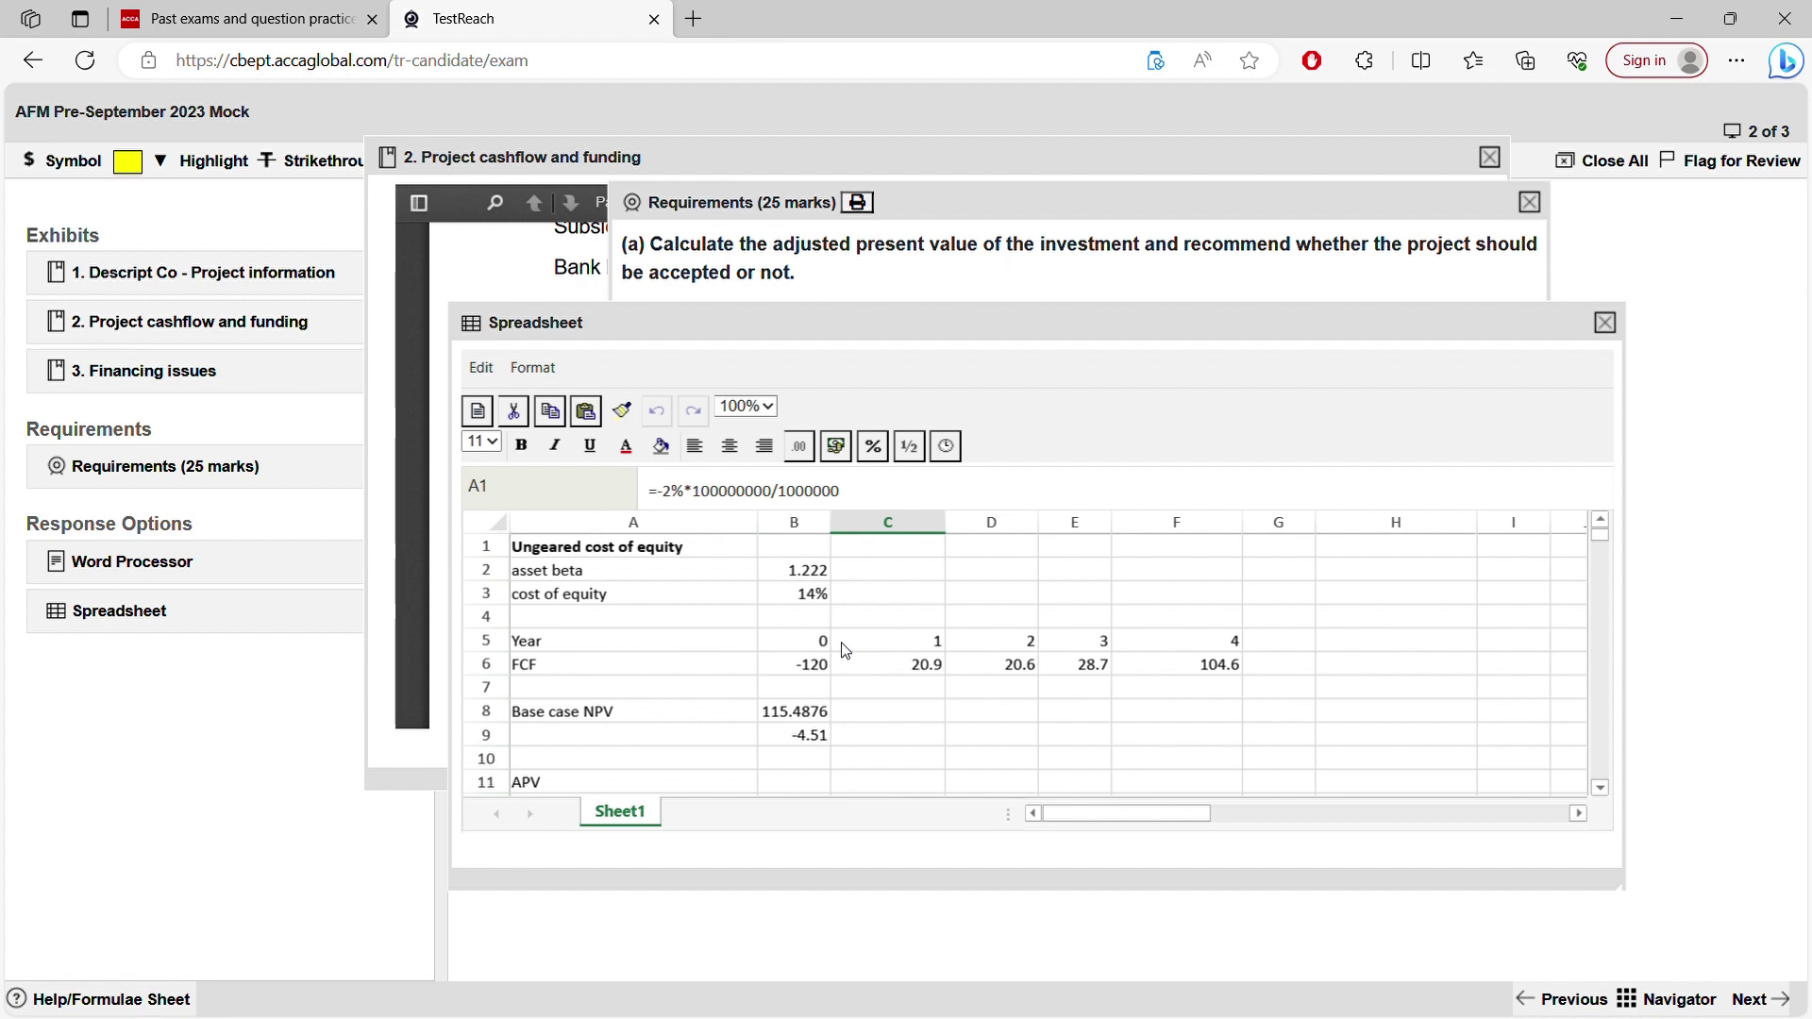
{"action": "left_click", "coordinate": [535, 554]}
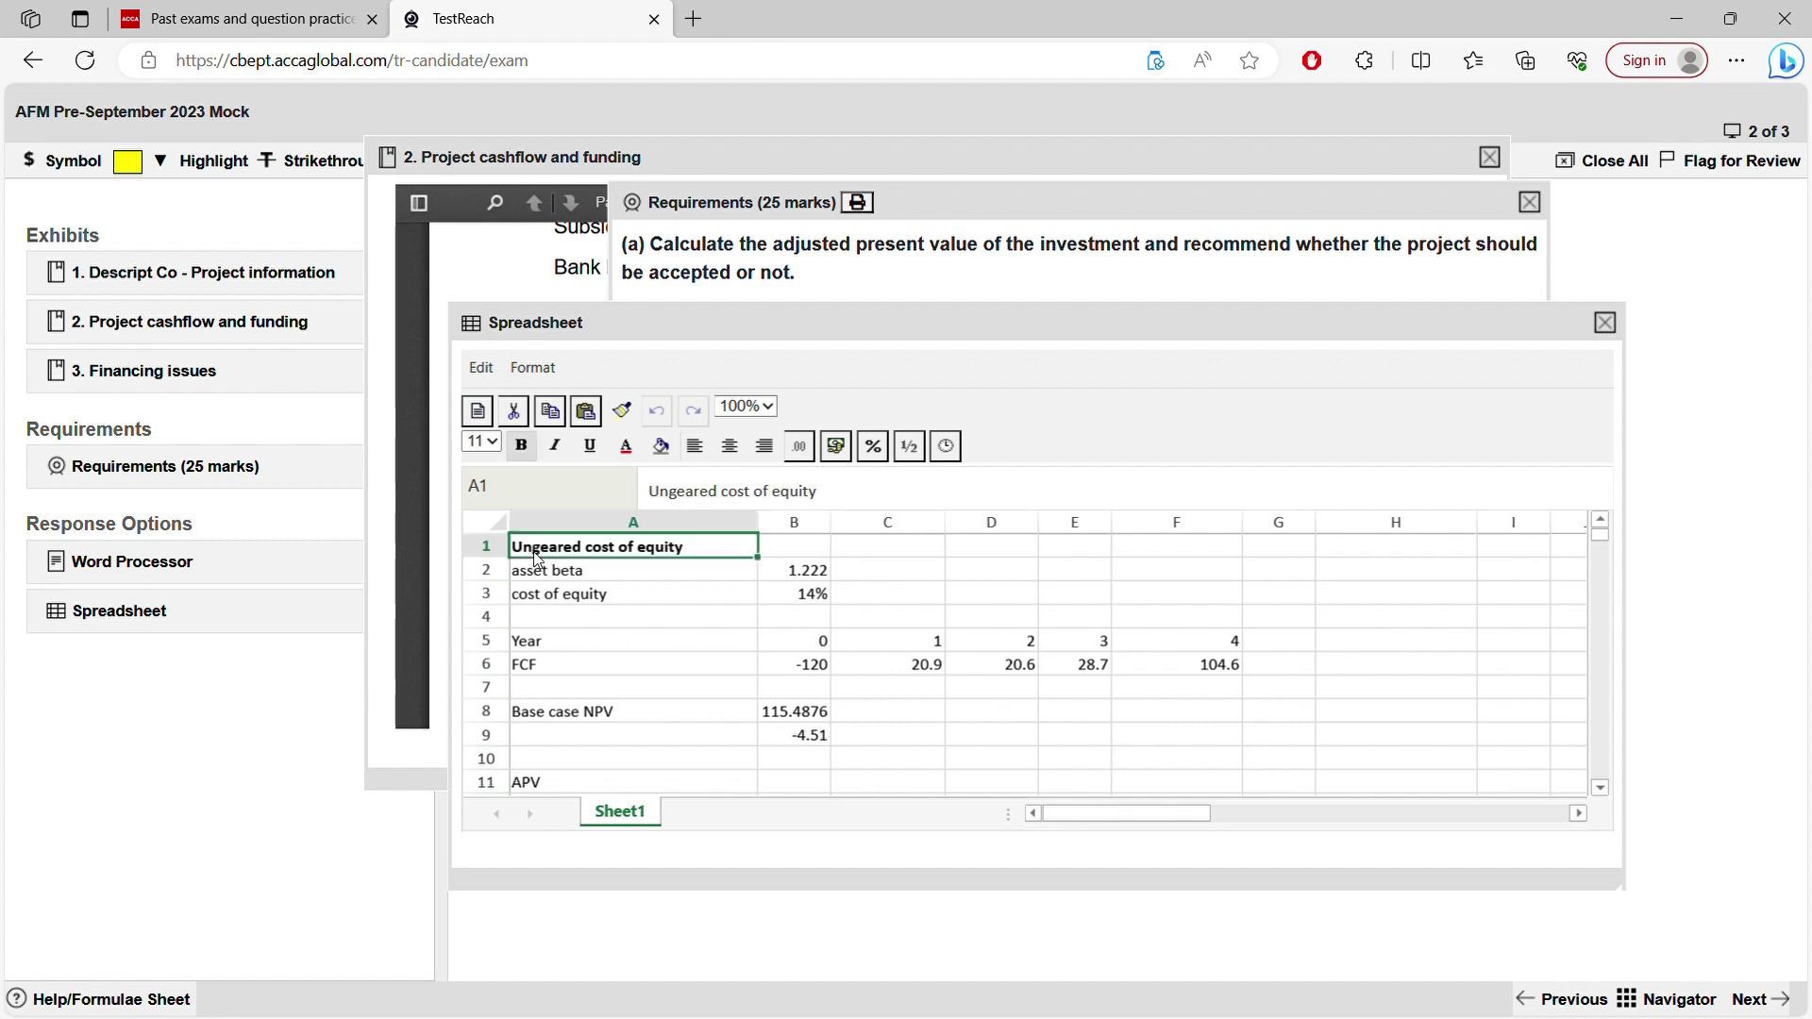
{"action": "left_click_drag", "start_coordinate": [791, 342], "coordinate": [762, 288]}
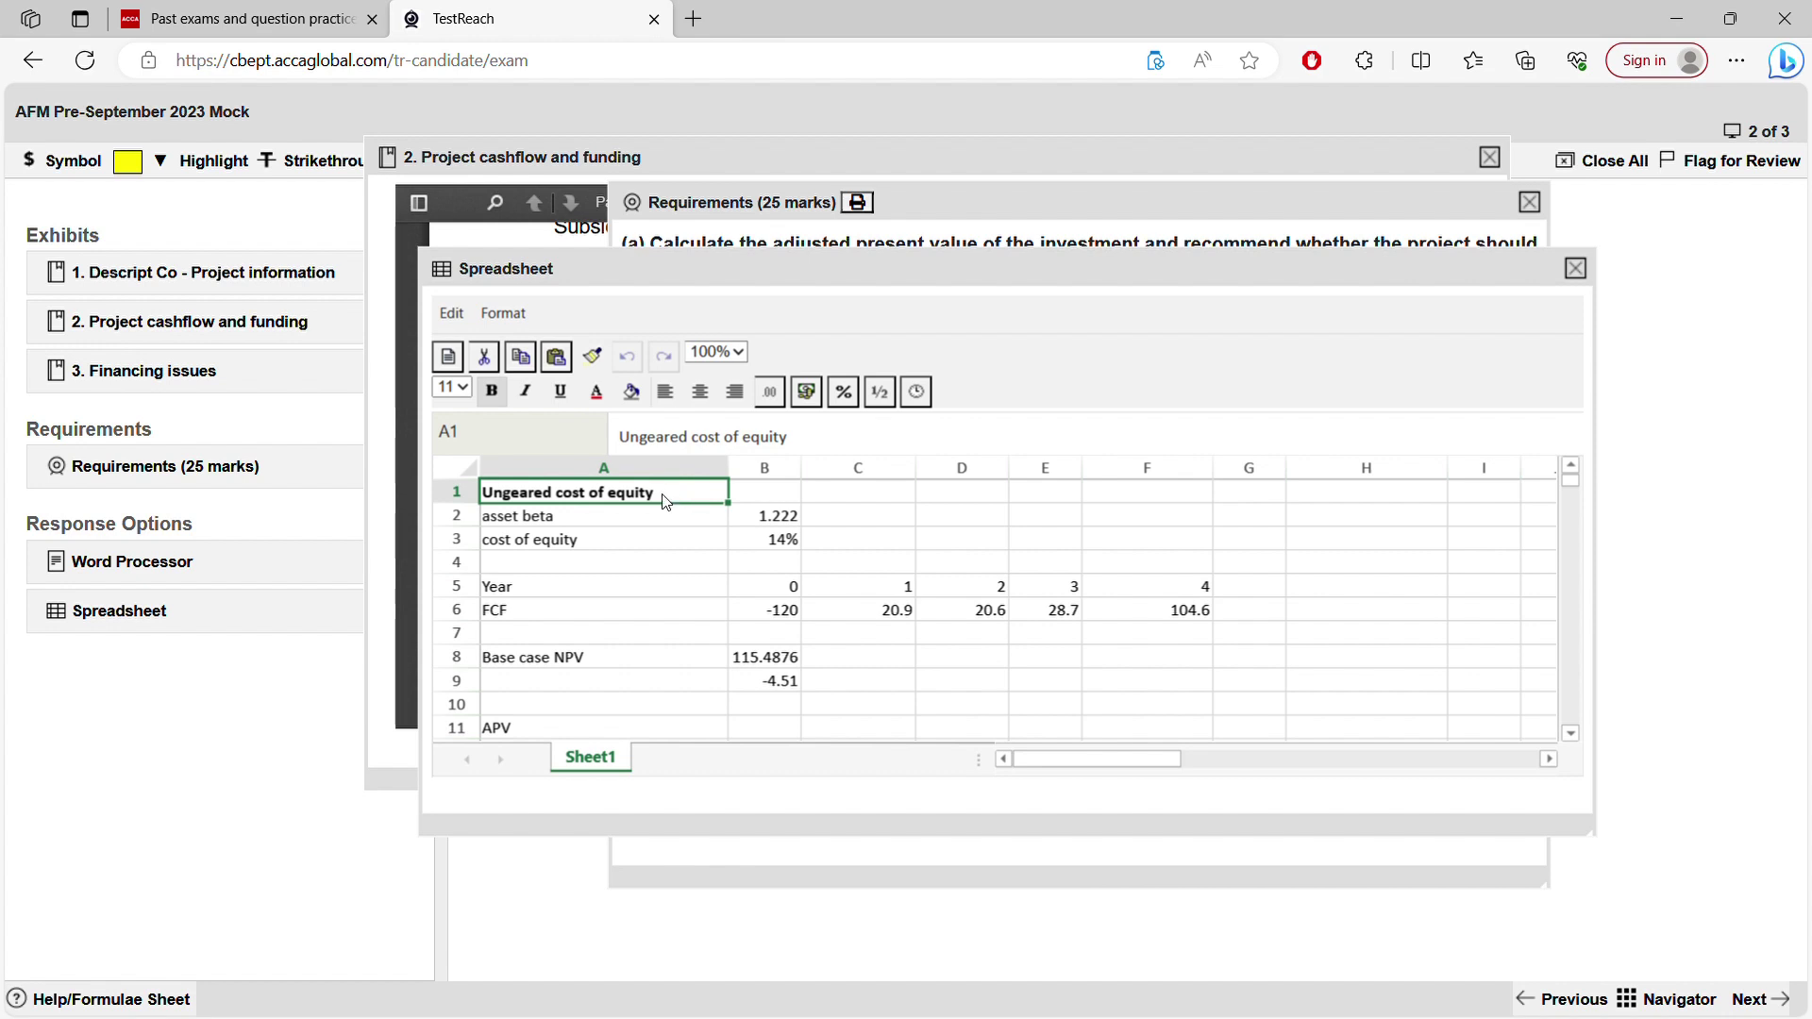
- Reposition and enlarge the spreadsheet window, magnify the sheet and select the "asset beta" label in A2
{"action": "left_click", "coordinate": [642, 524]}
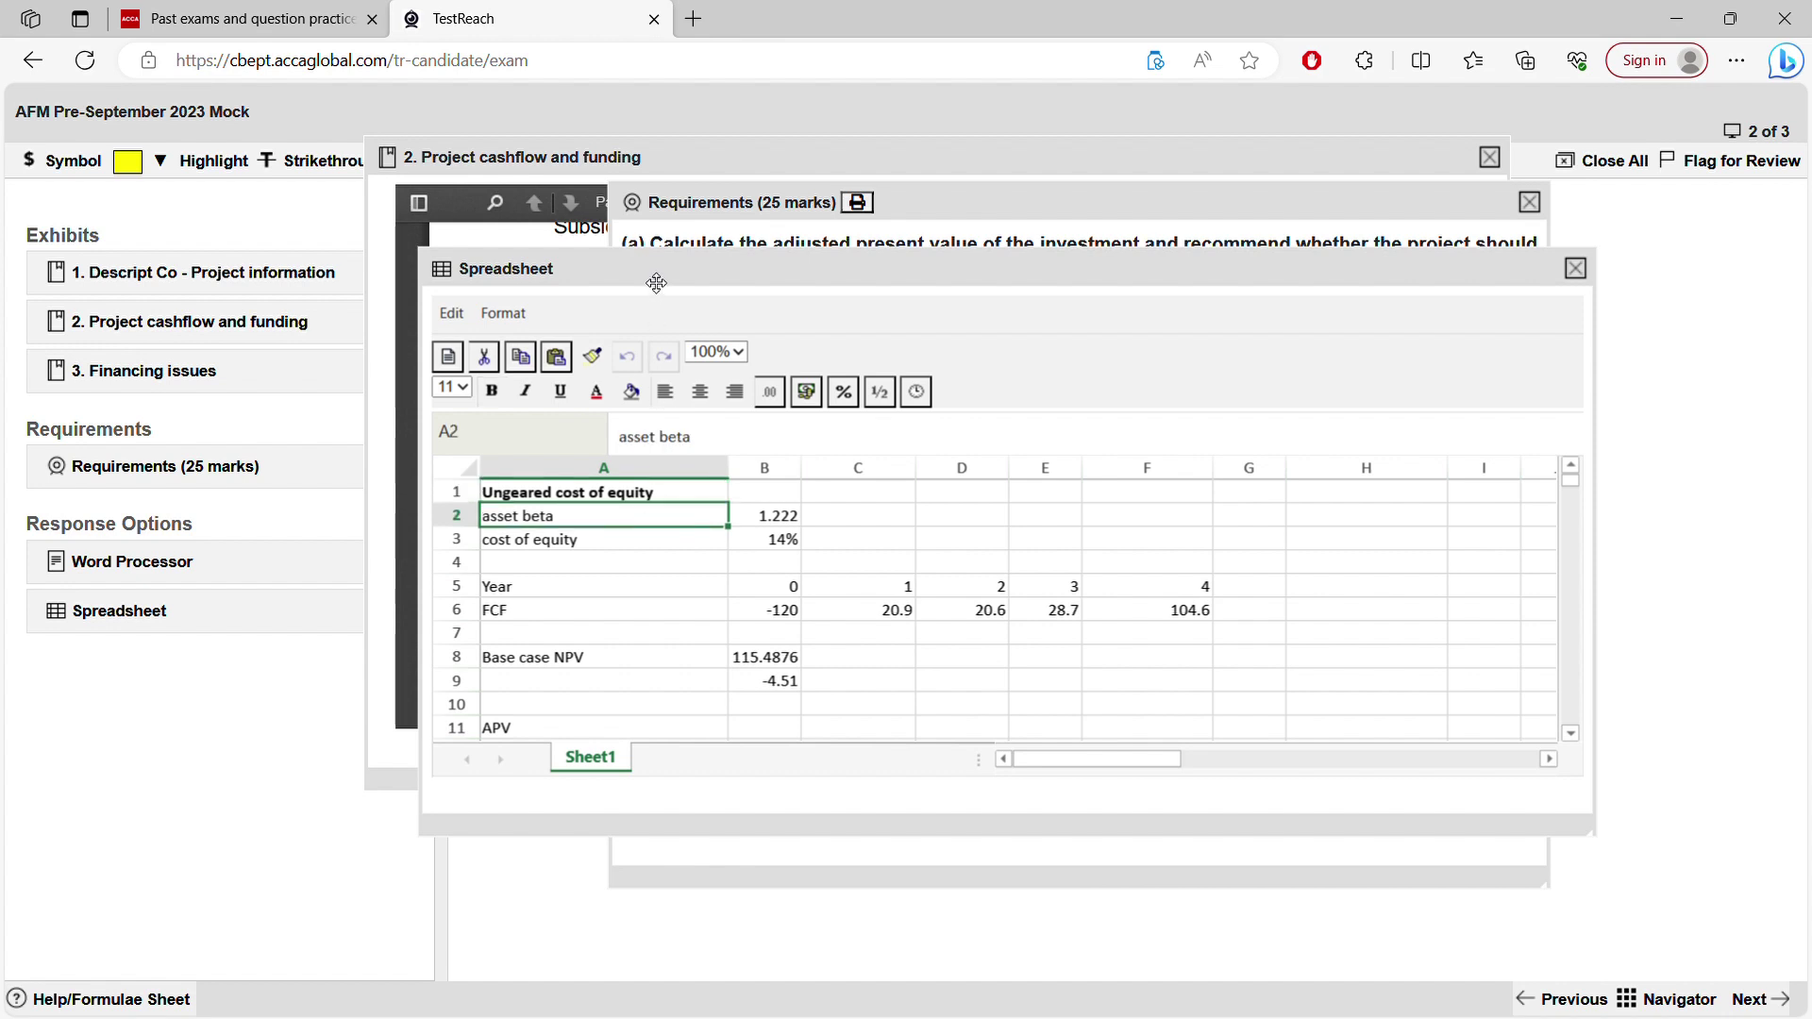
{"action": "left_click_drag", "start_coordinate": [649, 275], "coordinate": [570, 189]}
{"action": "left_click_drag", "start_coordinate": [1513, 752], "coordinate": [1632, 826]}
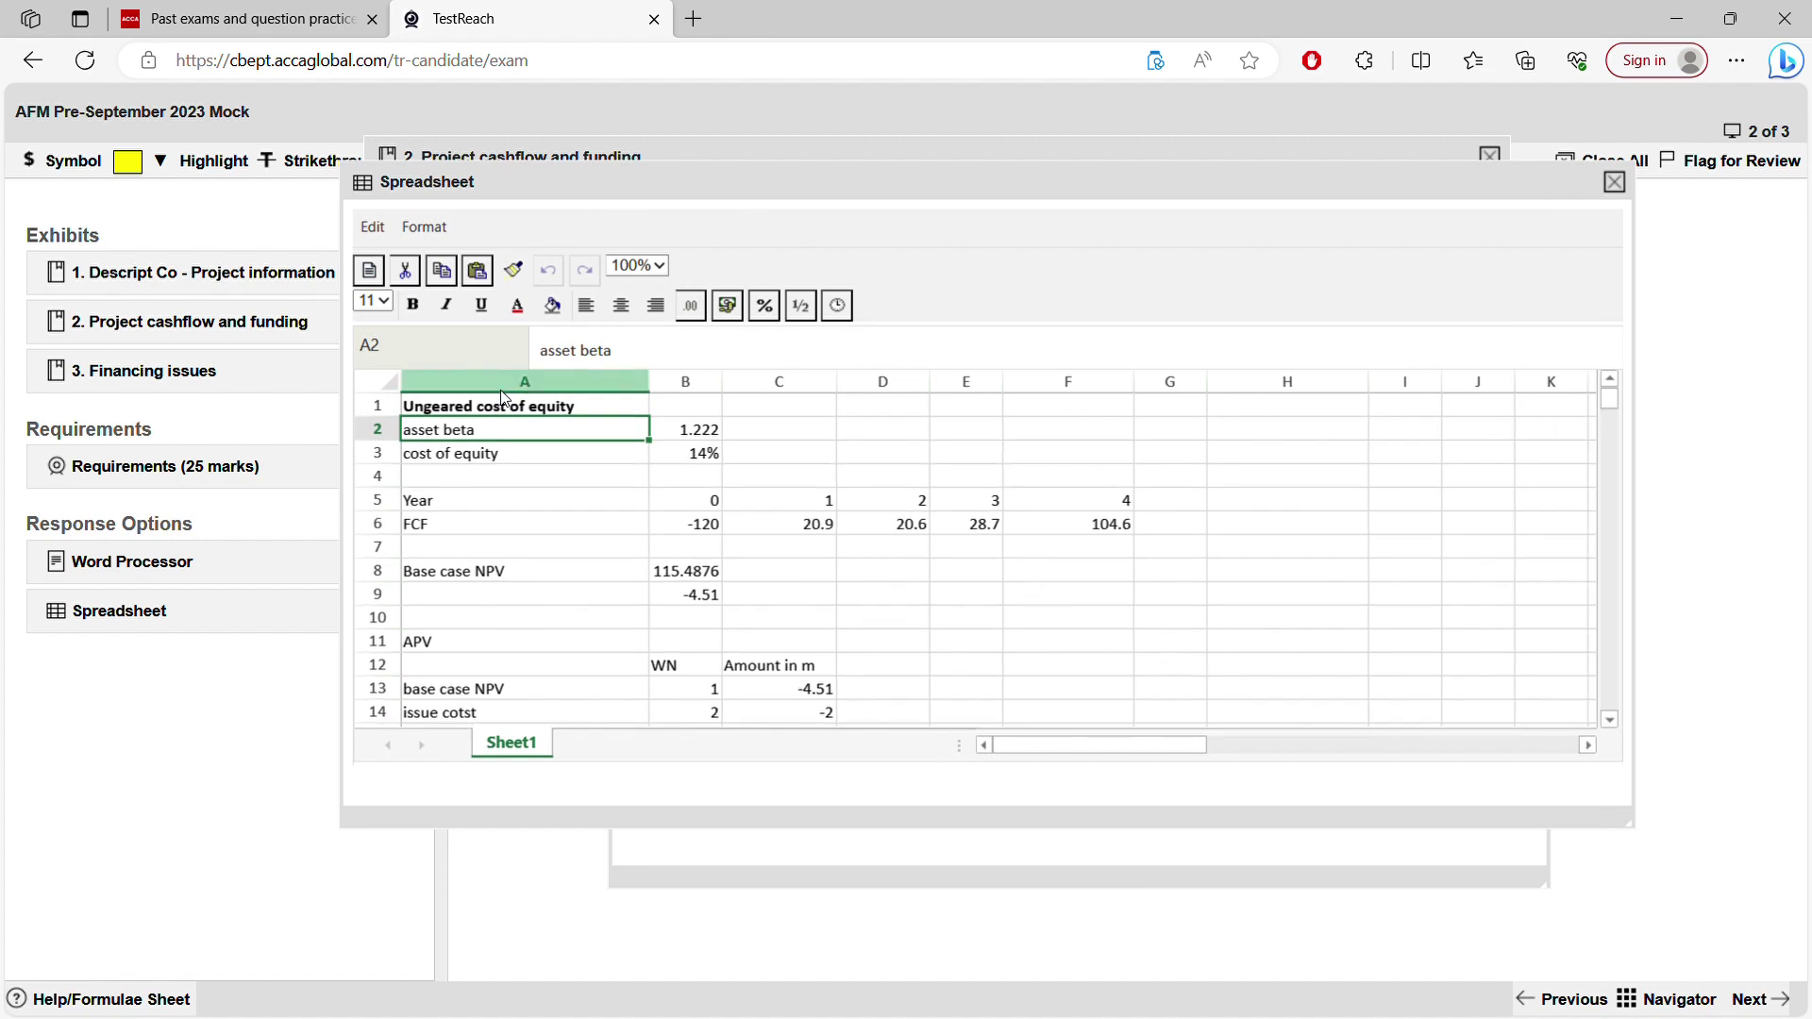
{"action": "scroll", "coordinate": [489, 417], "scroll_direction": "up", "scroll_amount": 5}
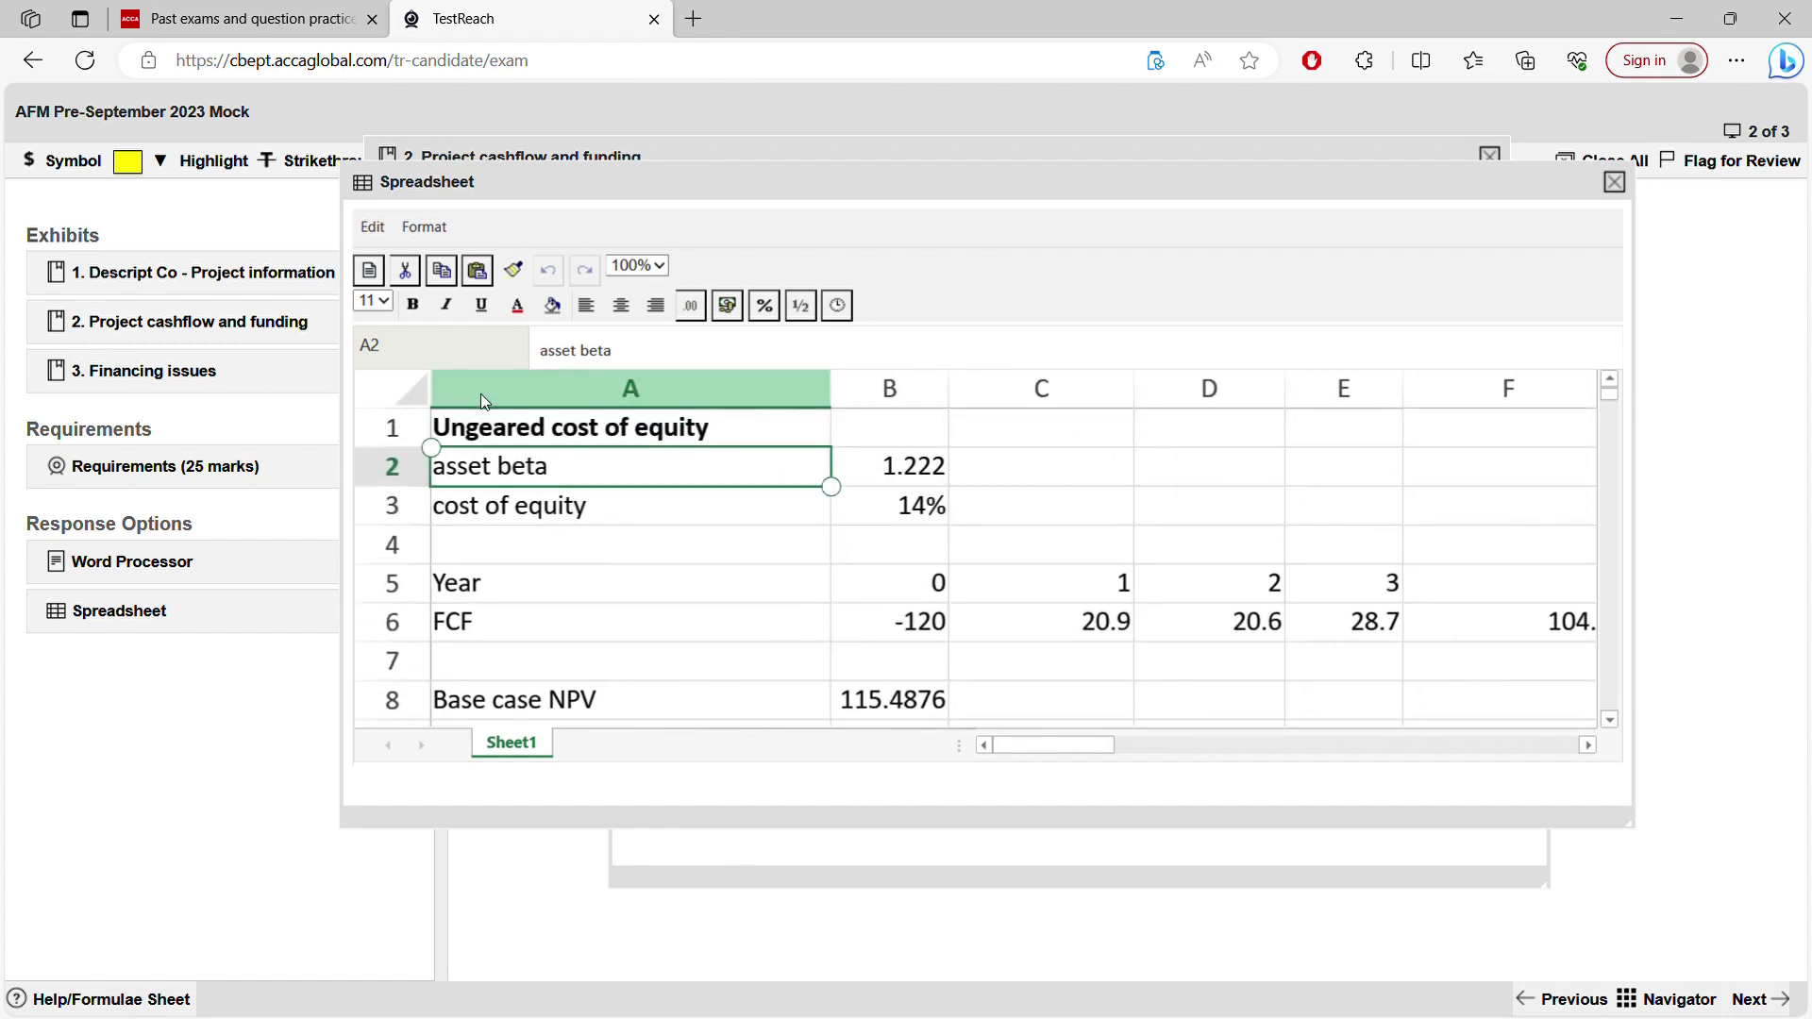
{"action": "left_click", "coordinate": [570, 469]}
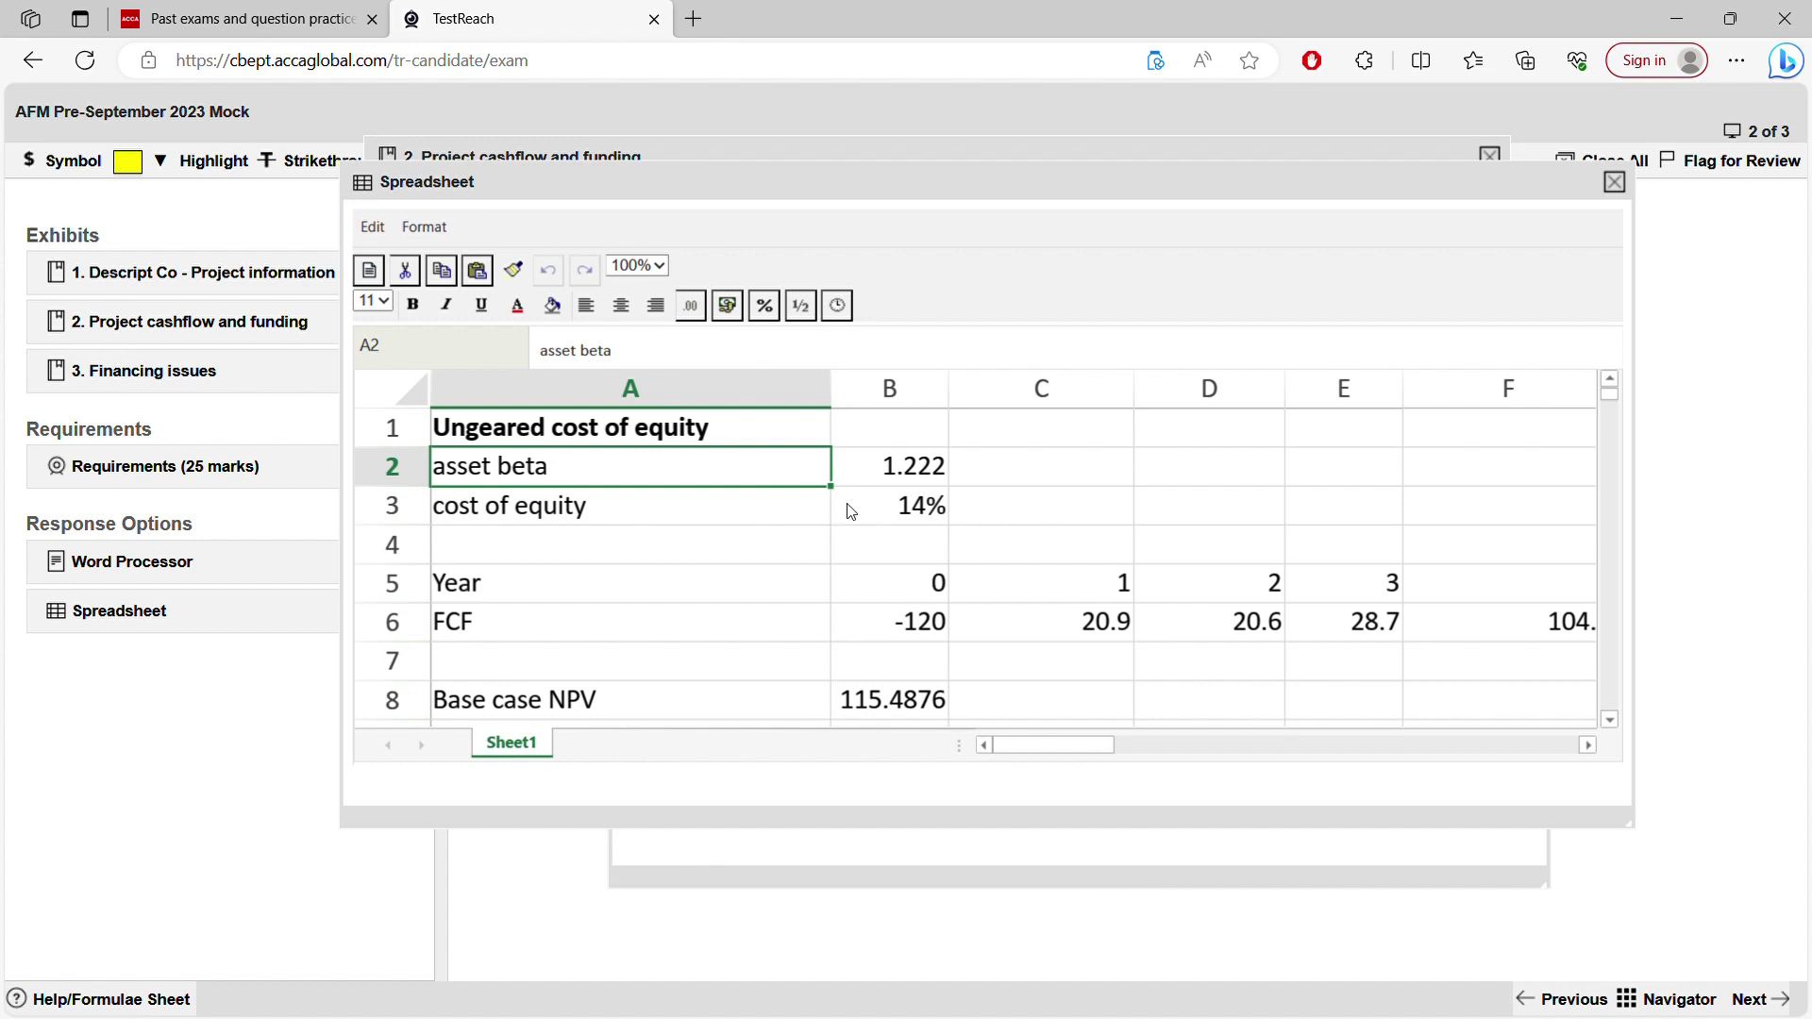
- Examine the asset beta formula in B2, covering the equity beta, the equity and debt proportions and the after-tax factor
{"action": "left_click", "coordinate": [911, 476]}
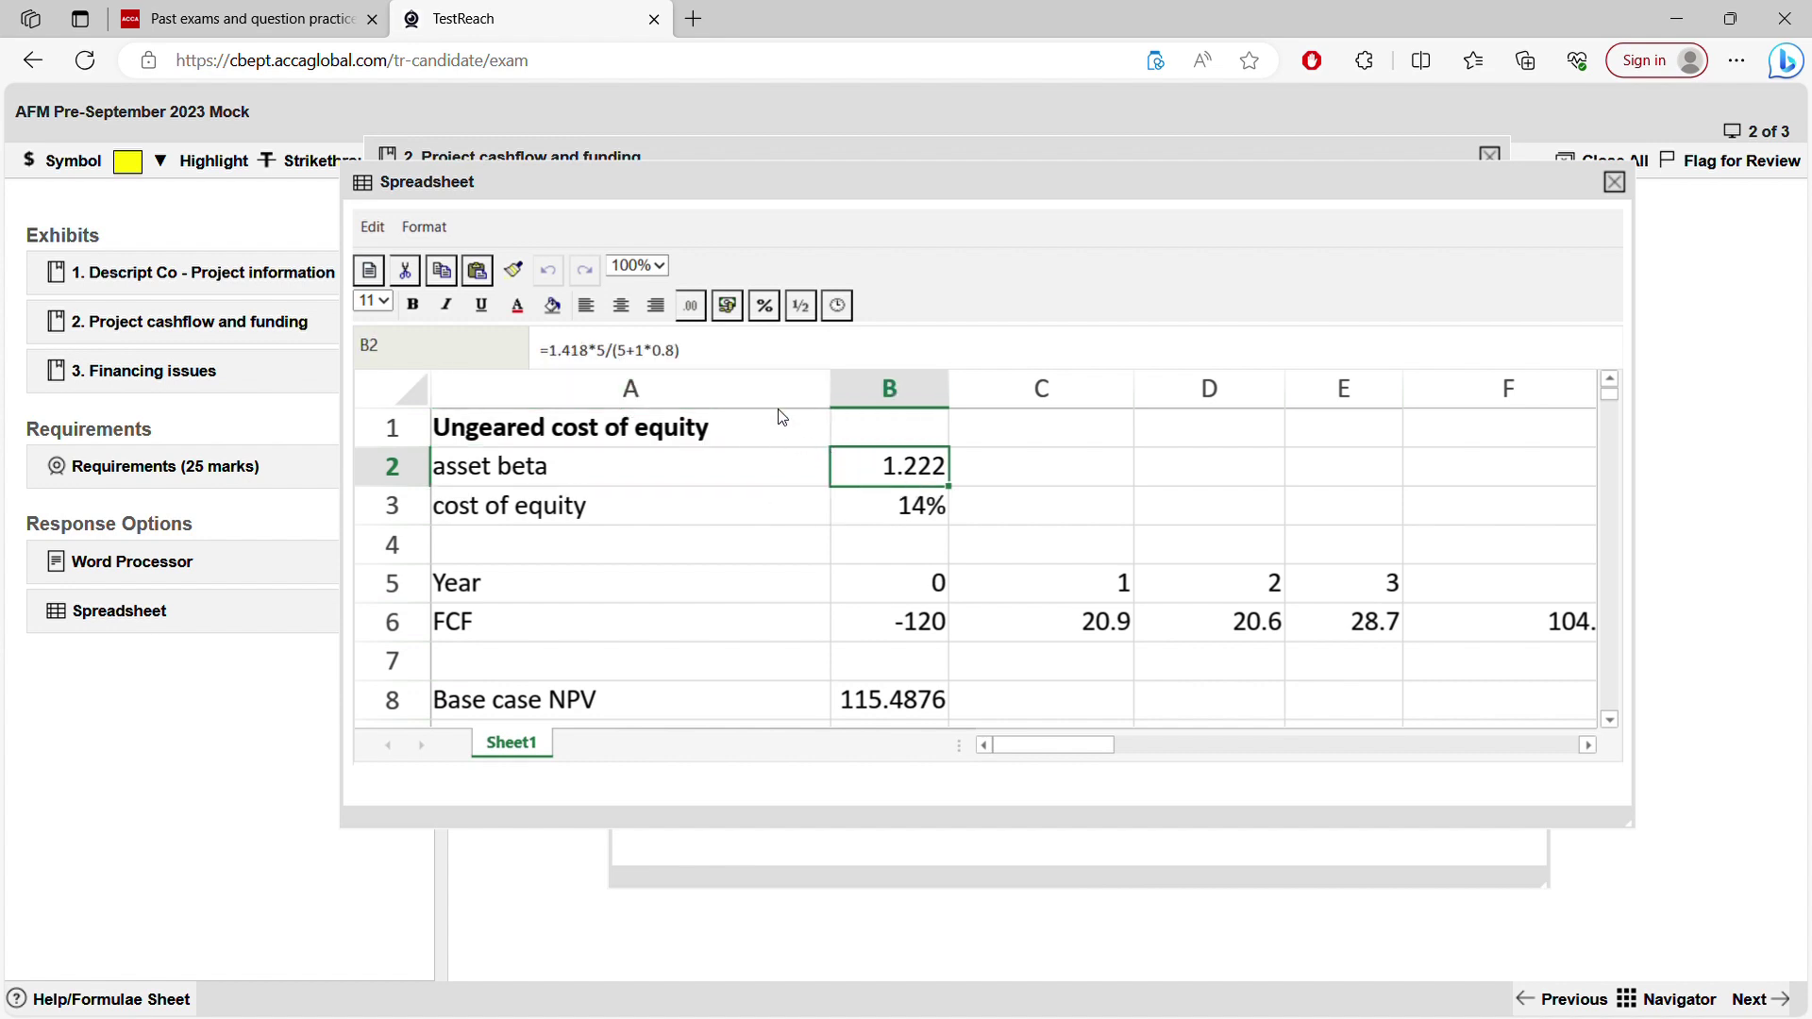
{"action": "left_click", "coordinate": [577, 359]}
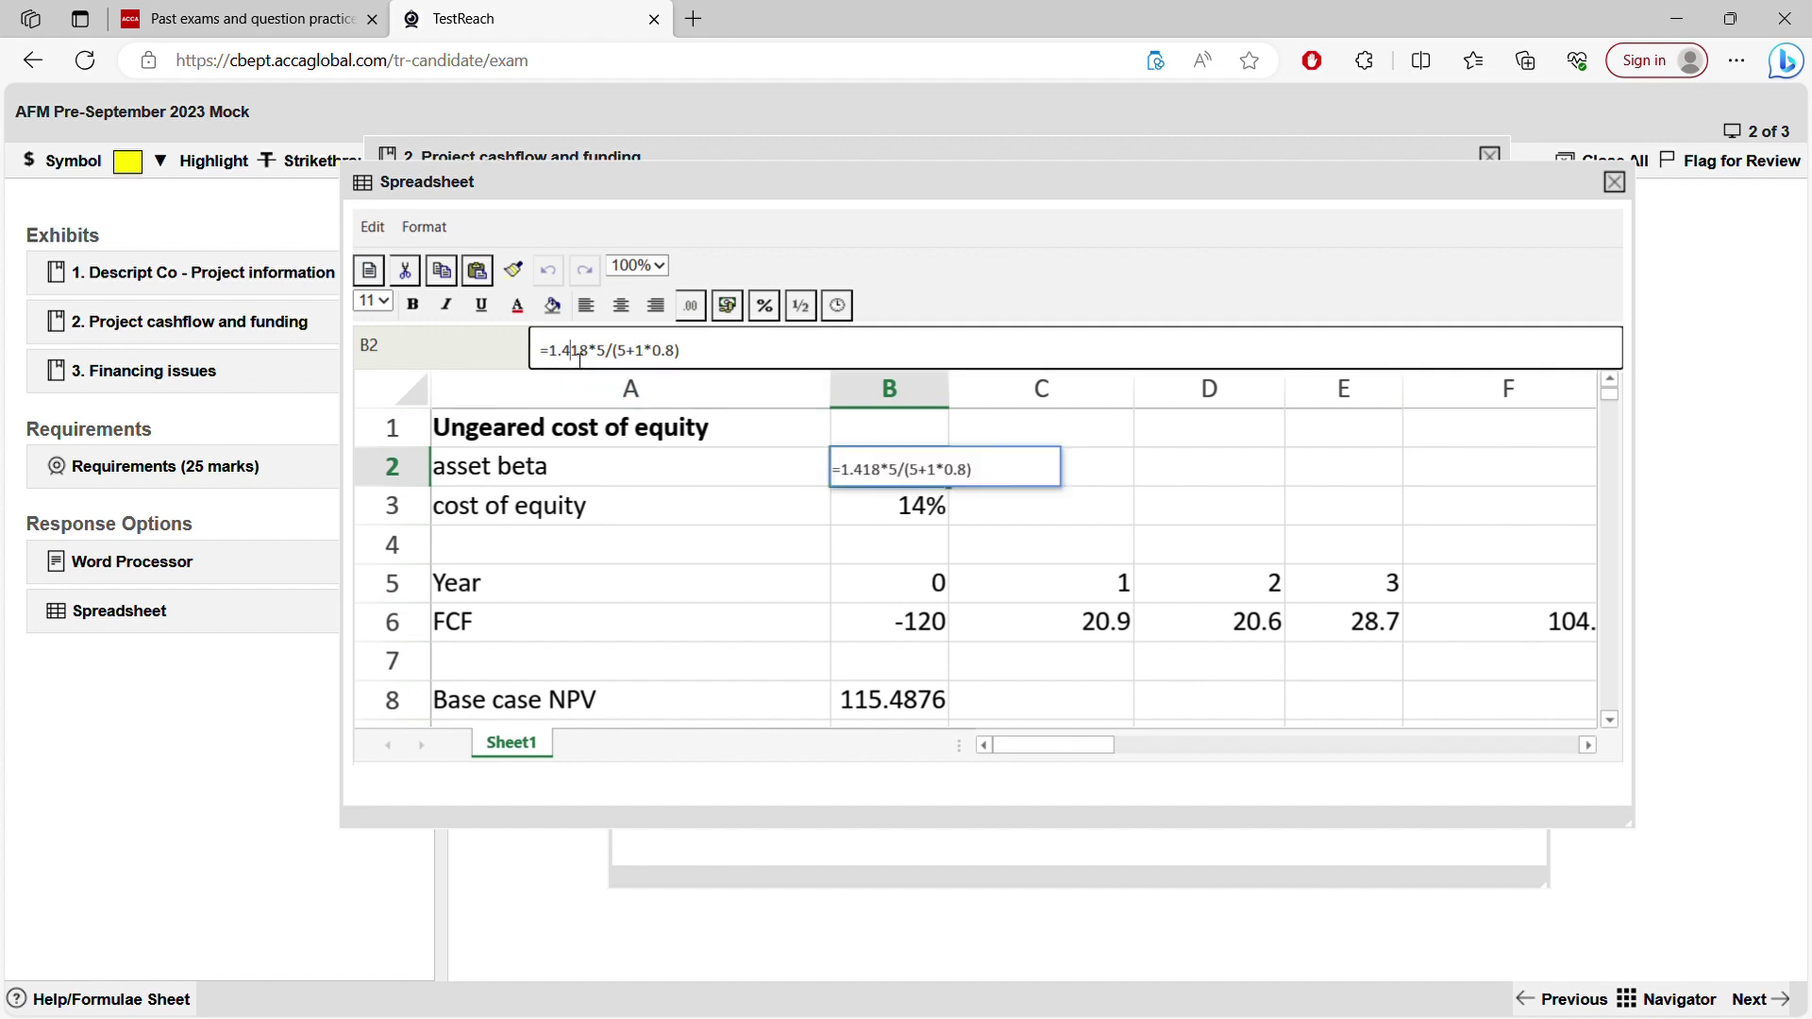
{"action": "left_click_drag", "start_coordinate": [854, 484], "coordinate": [880, 483]}
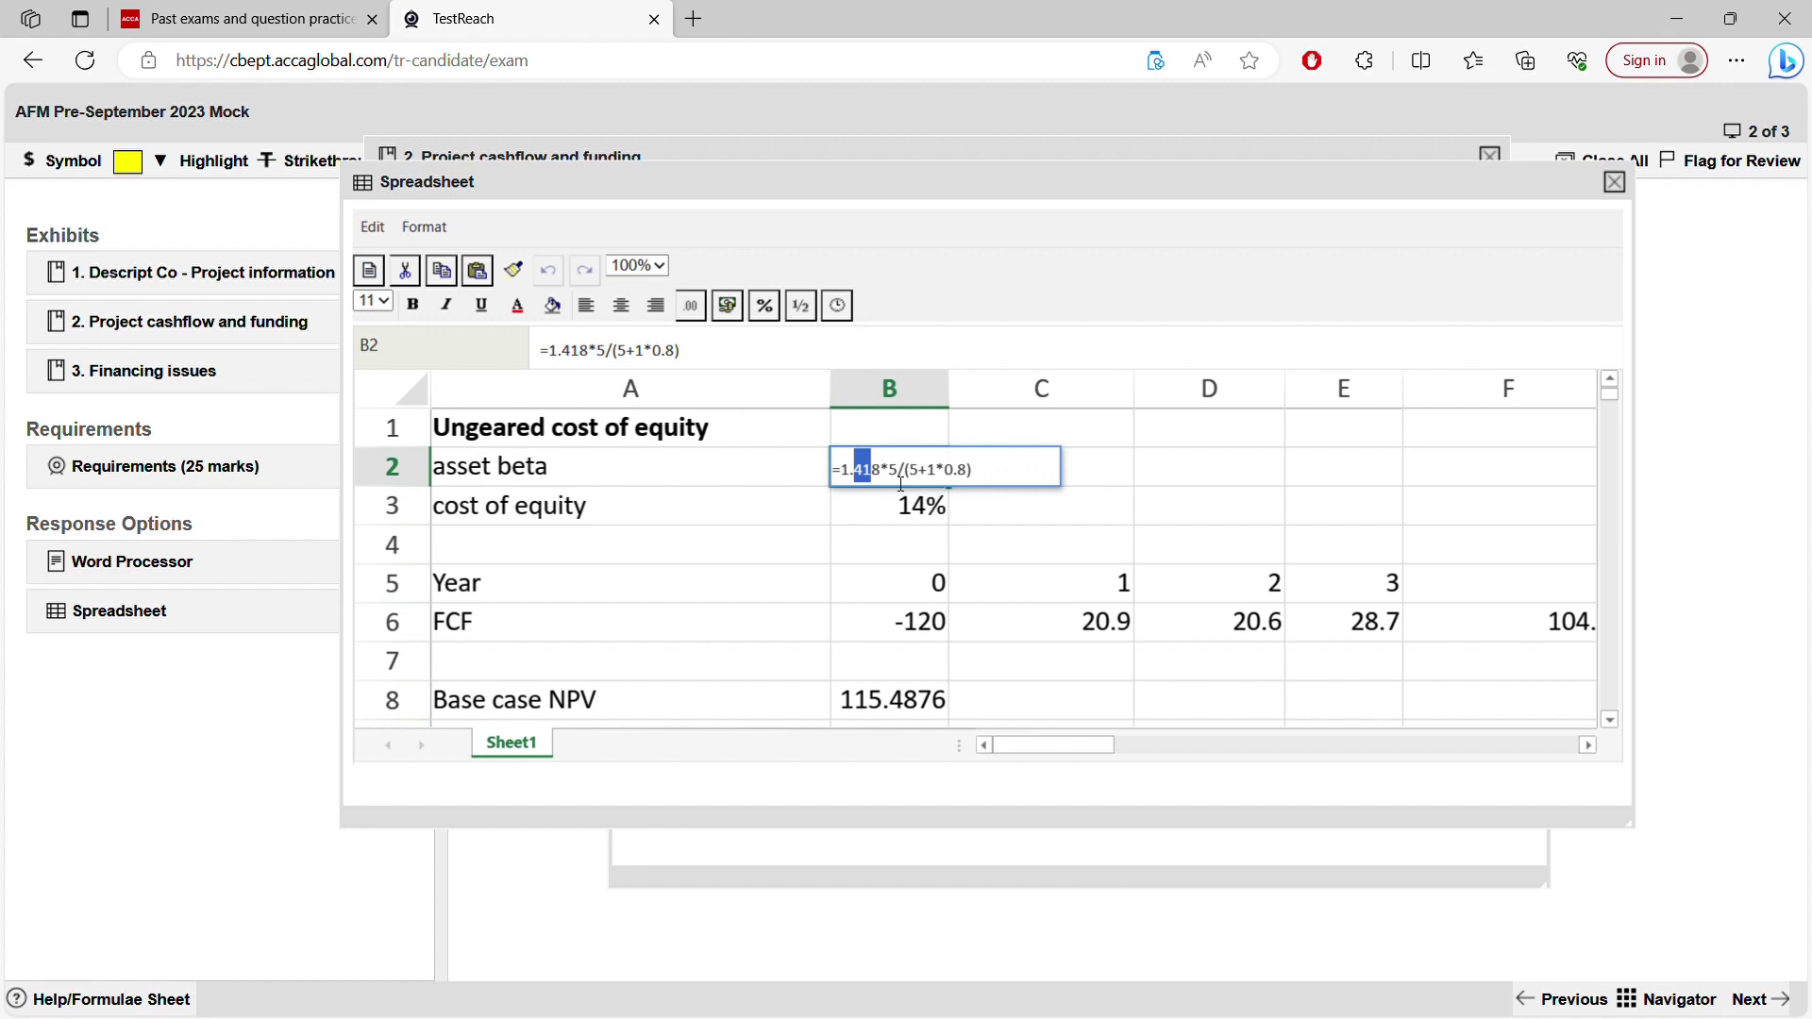
{"action": "left_click_drag", "start_coordinate": [889, 479], "coordinate": [900, 480]}
{"action": "left_click", "coordinate": [923, 487]}
{"action": "left_click_drag", "start_coordinate": [945, 476], "coordinate": [962, 476]}
{"action": "left_click", "coordinate": [957, 479]}
{"action": "left_click", "coordinate": [936, 545]}
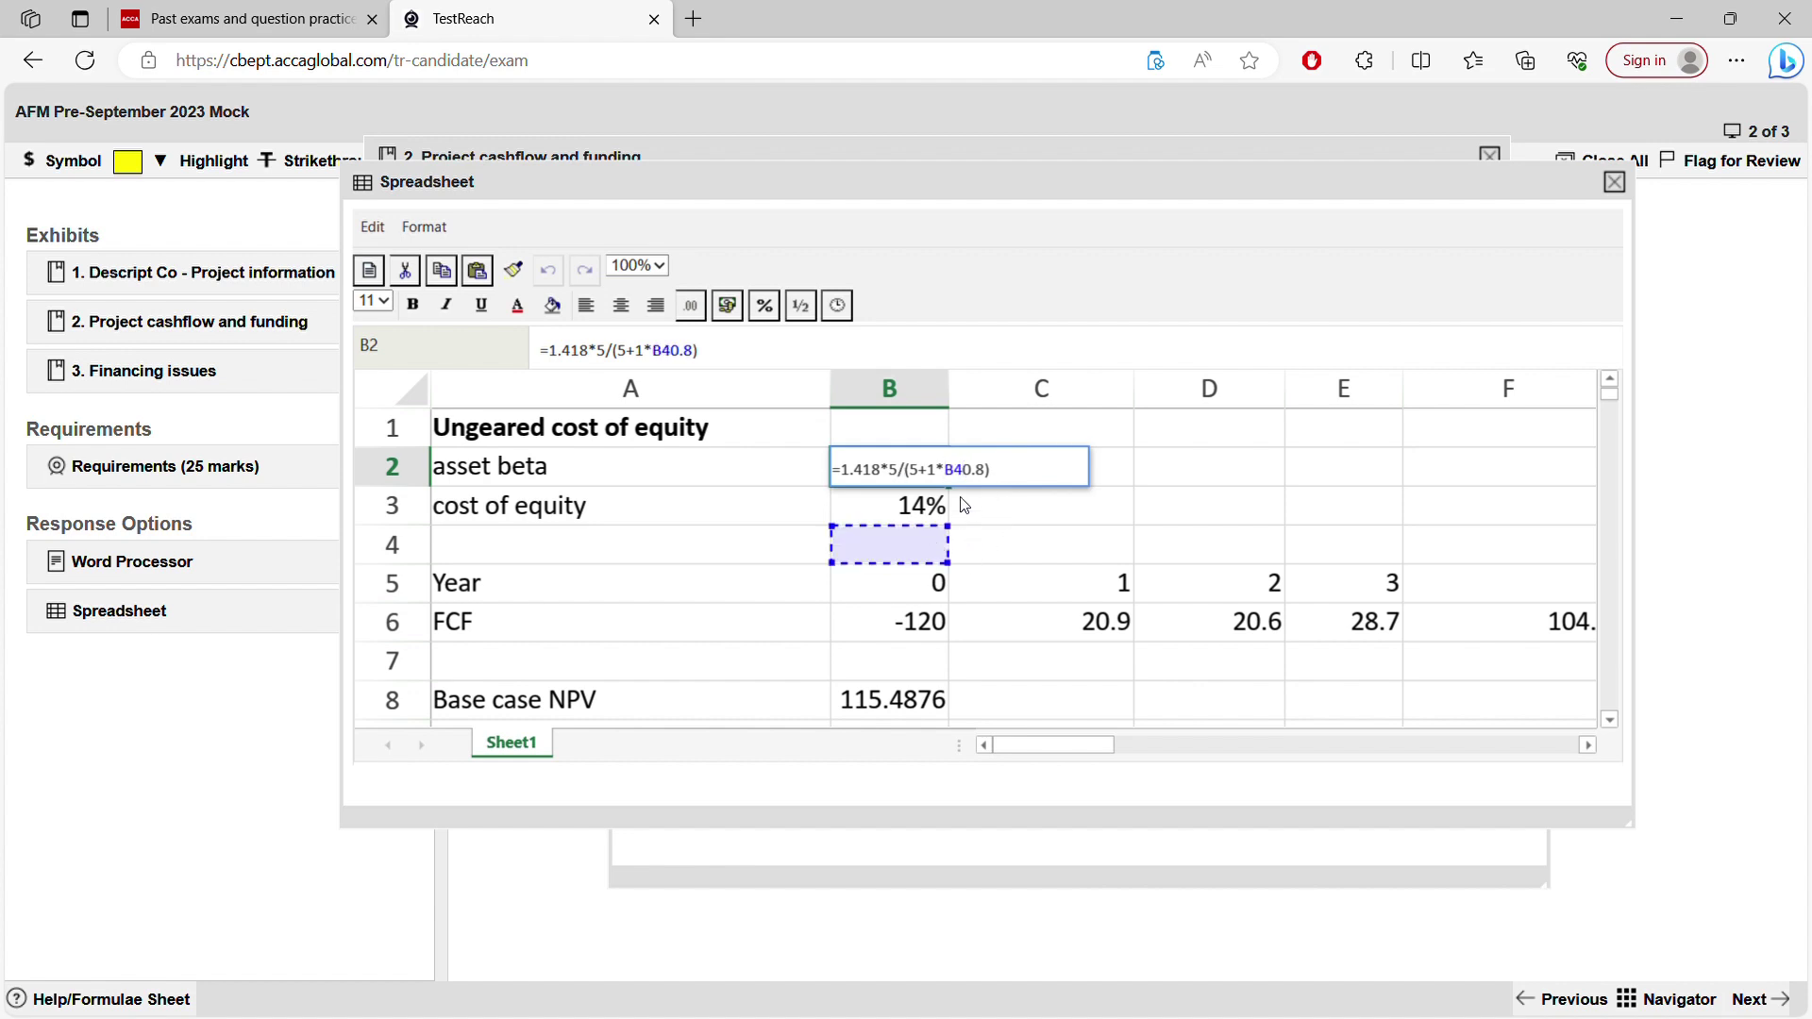
{"action": "key", "text": "BackSpace"}
{"action": "key", "text": "BackSpace"}
{"action": "key", "text": "Return"}
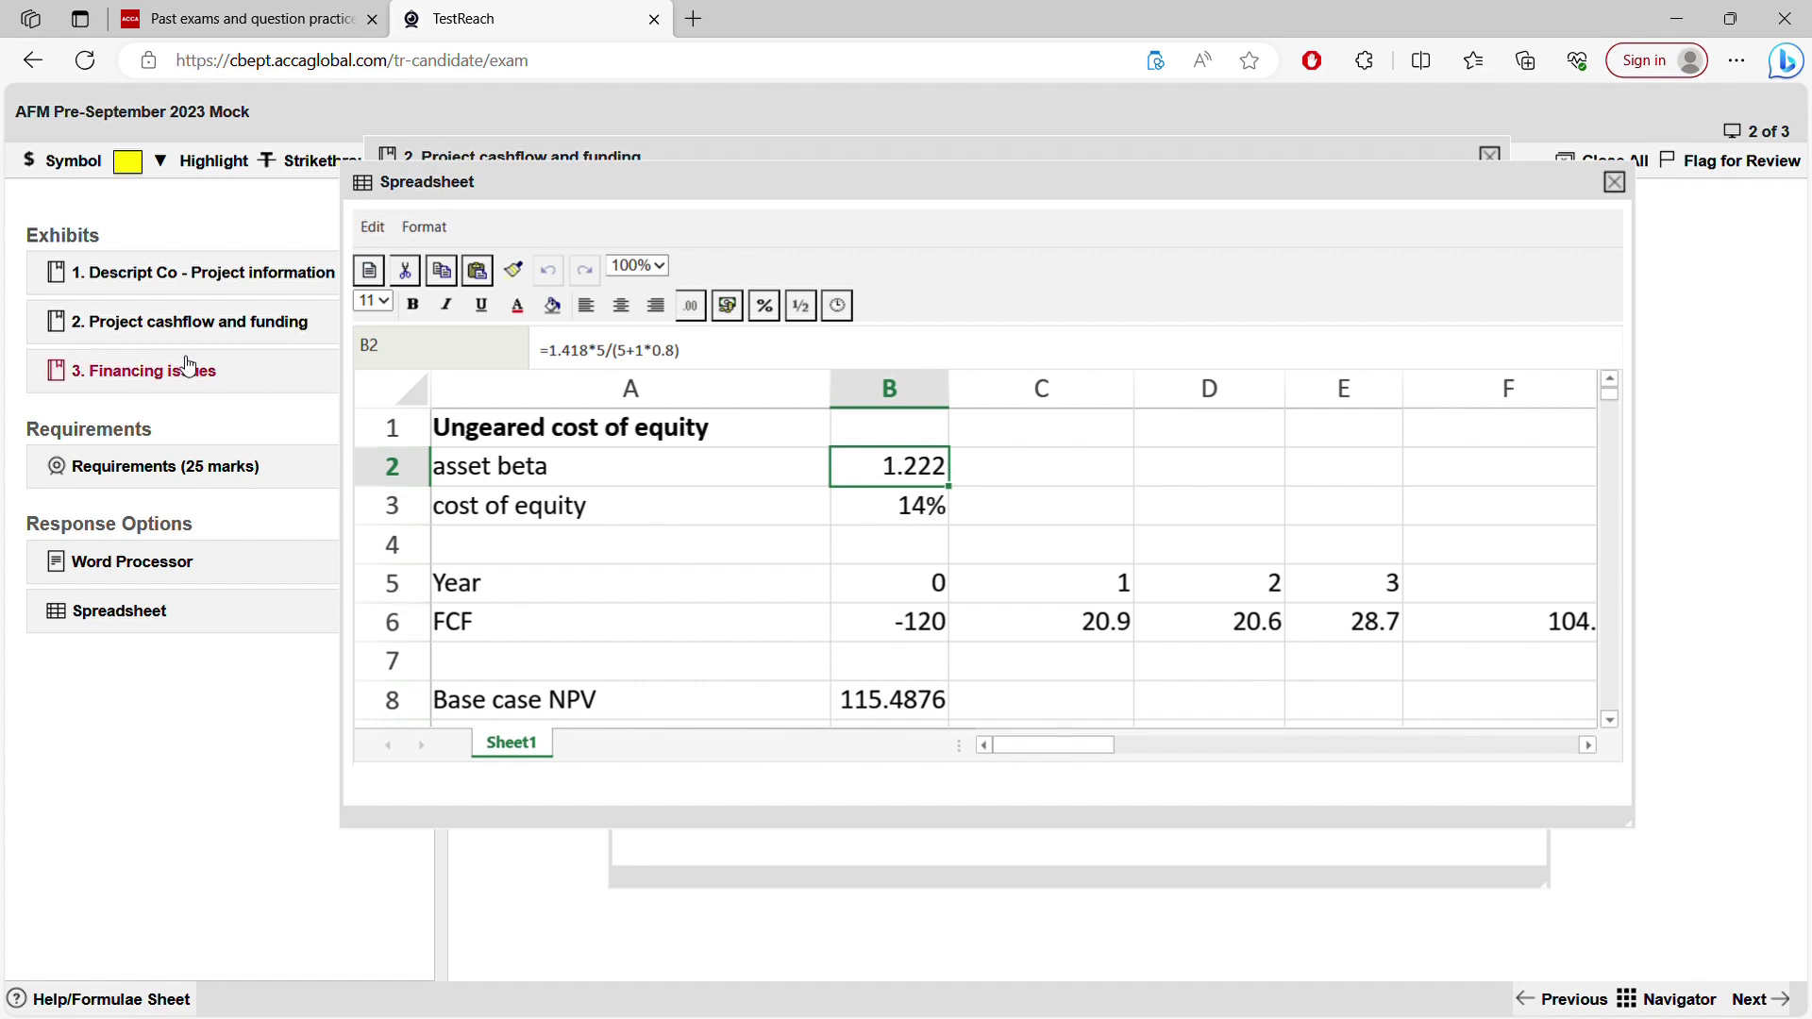
- Look up Descript Co's current equity beta in the additional information of the project cashflow and funding exhibit
{"action": "left_click", "coordinate": [692, 880]}
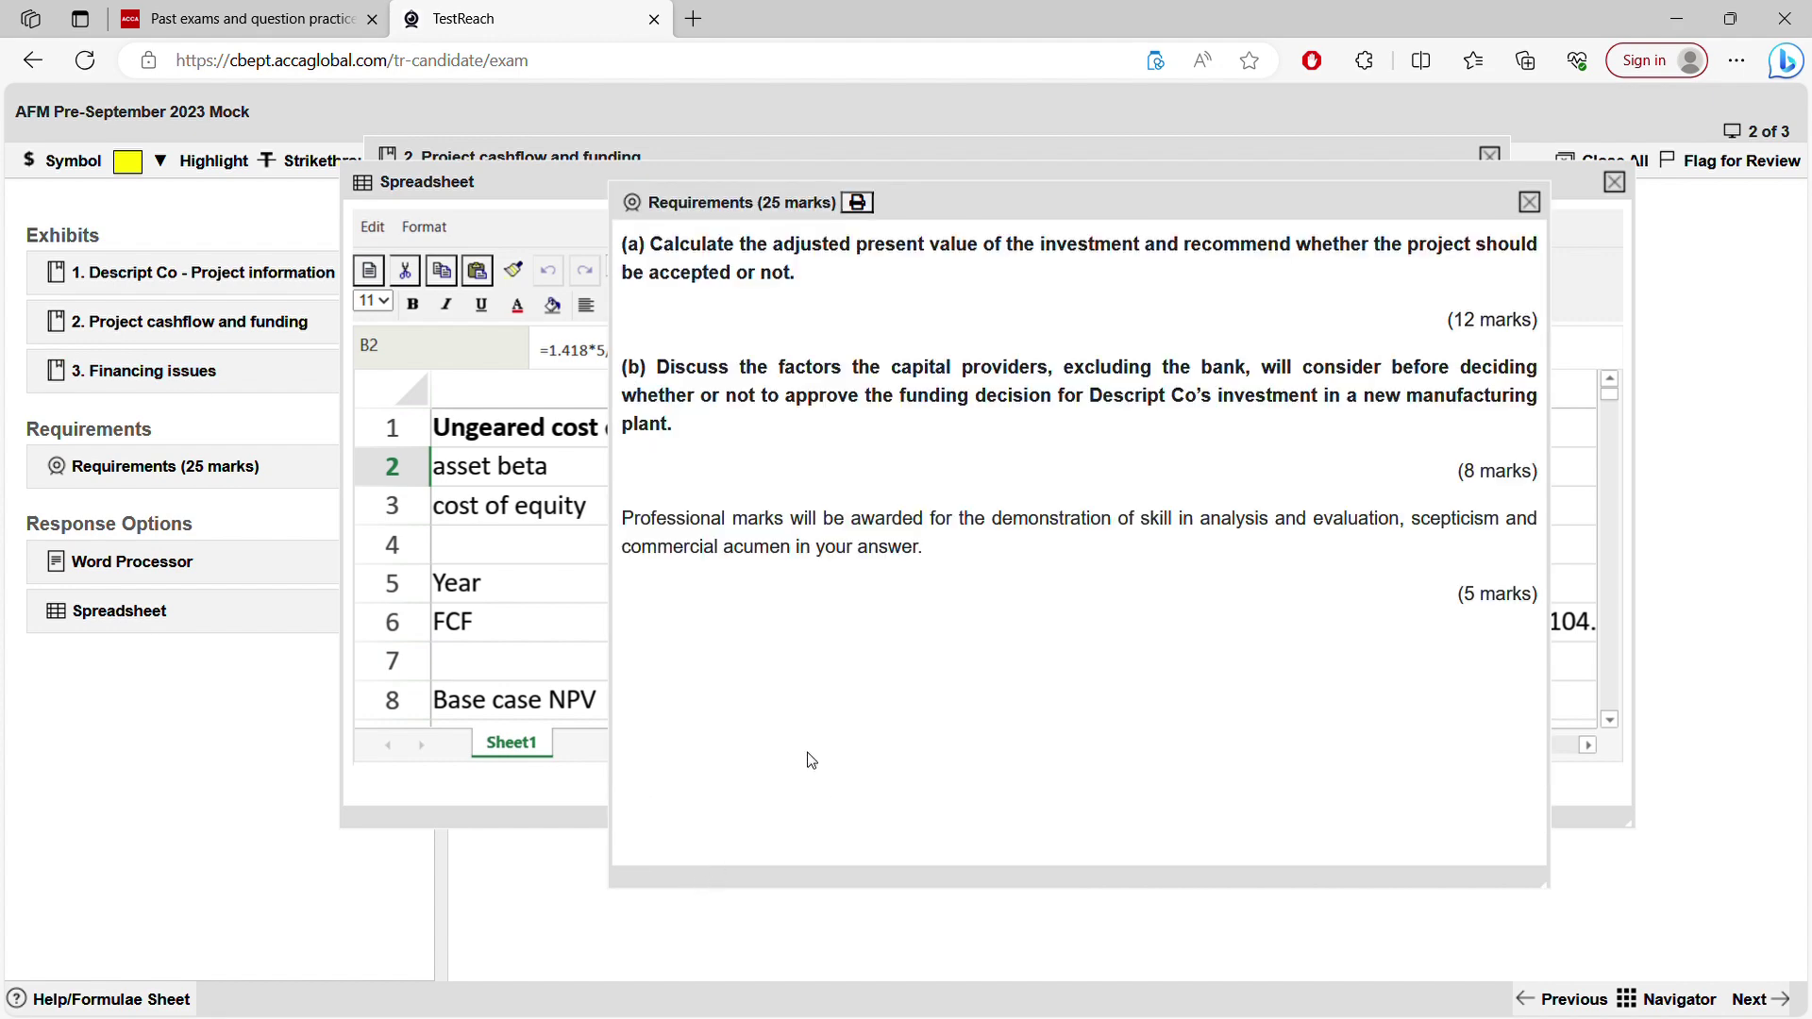
{"action": "left_click", "coordinate": [200, 371]}
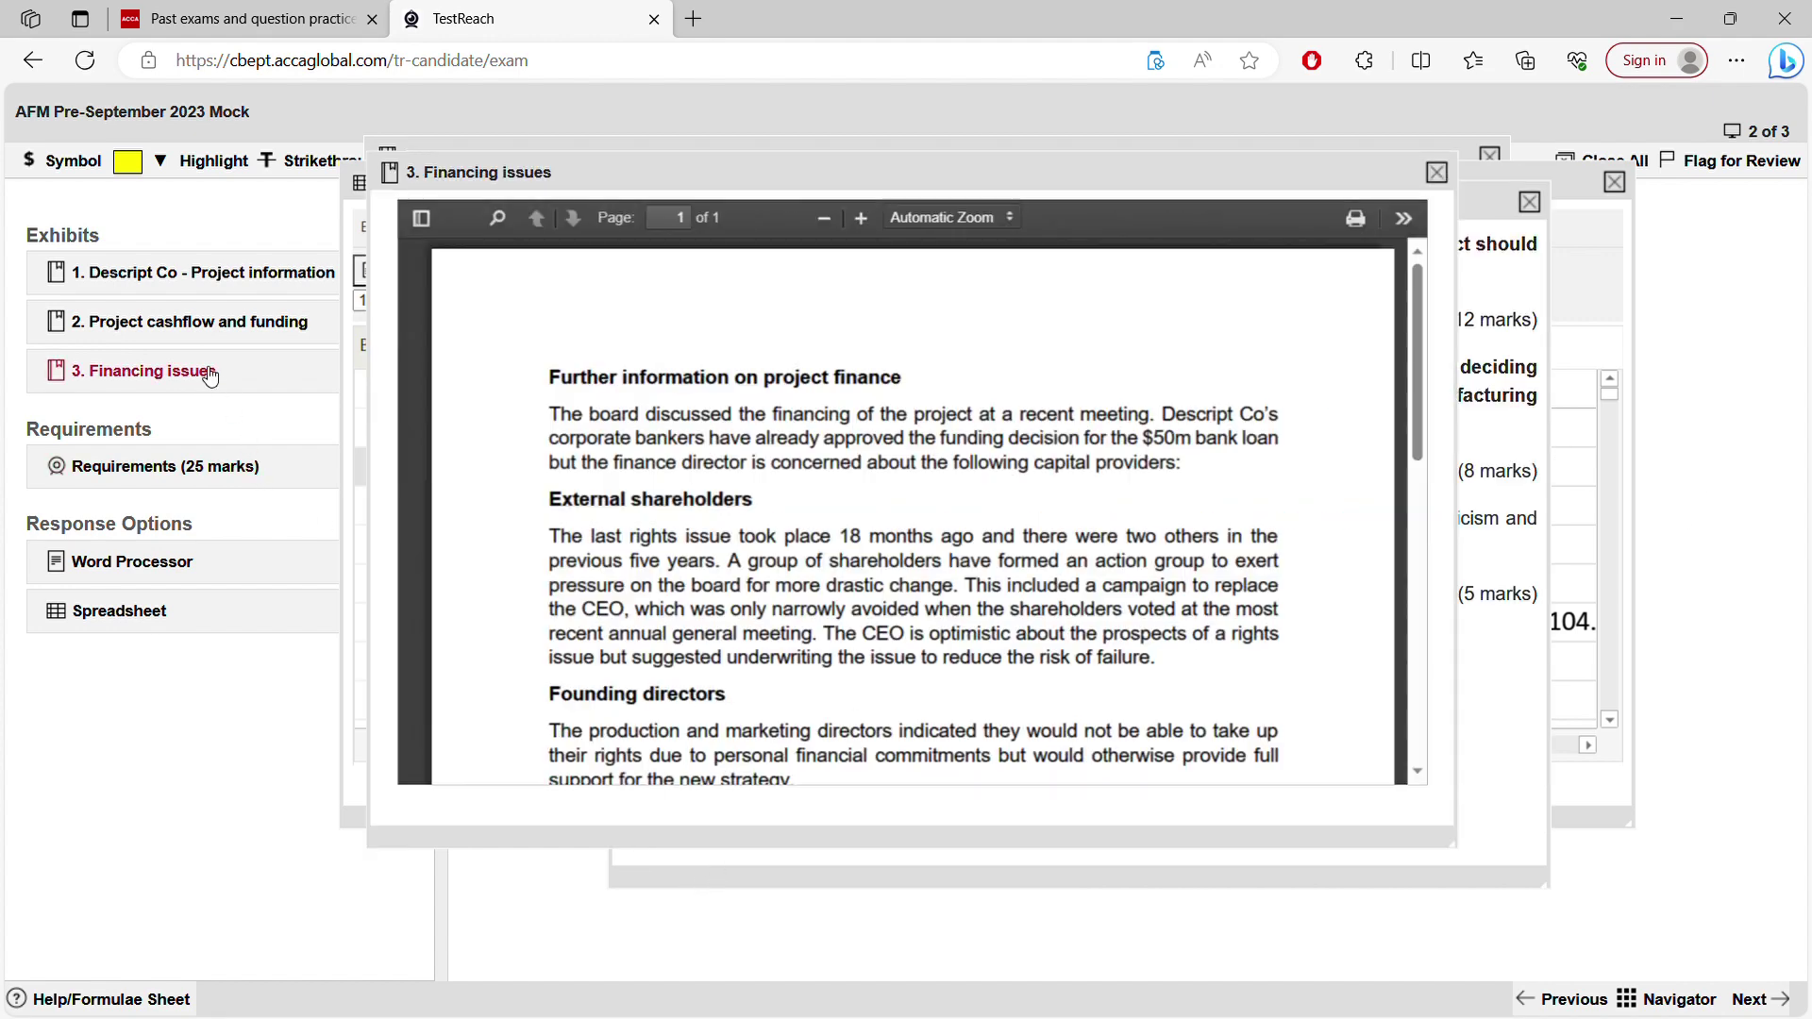
{"action": "left_click", "coordinate": [1436, 173]}
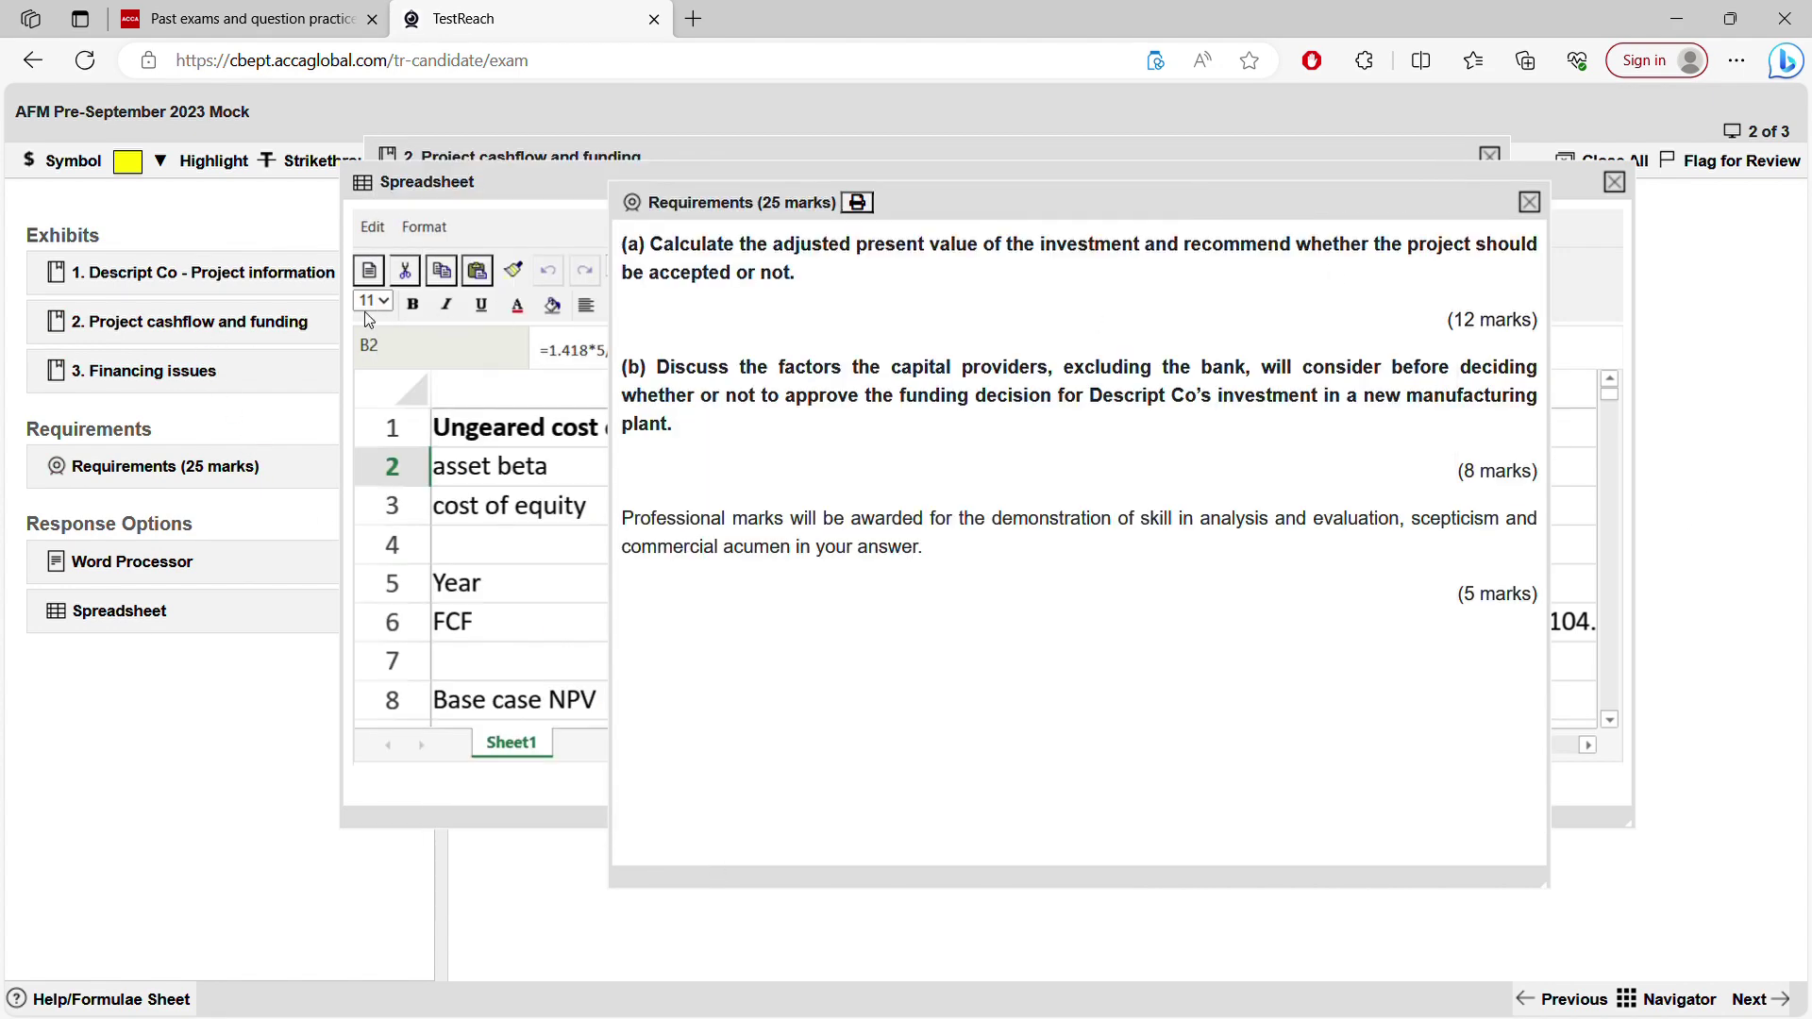
{"action": "left_click", "coordinate": [581, 159]}
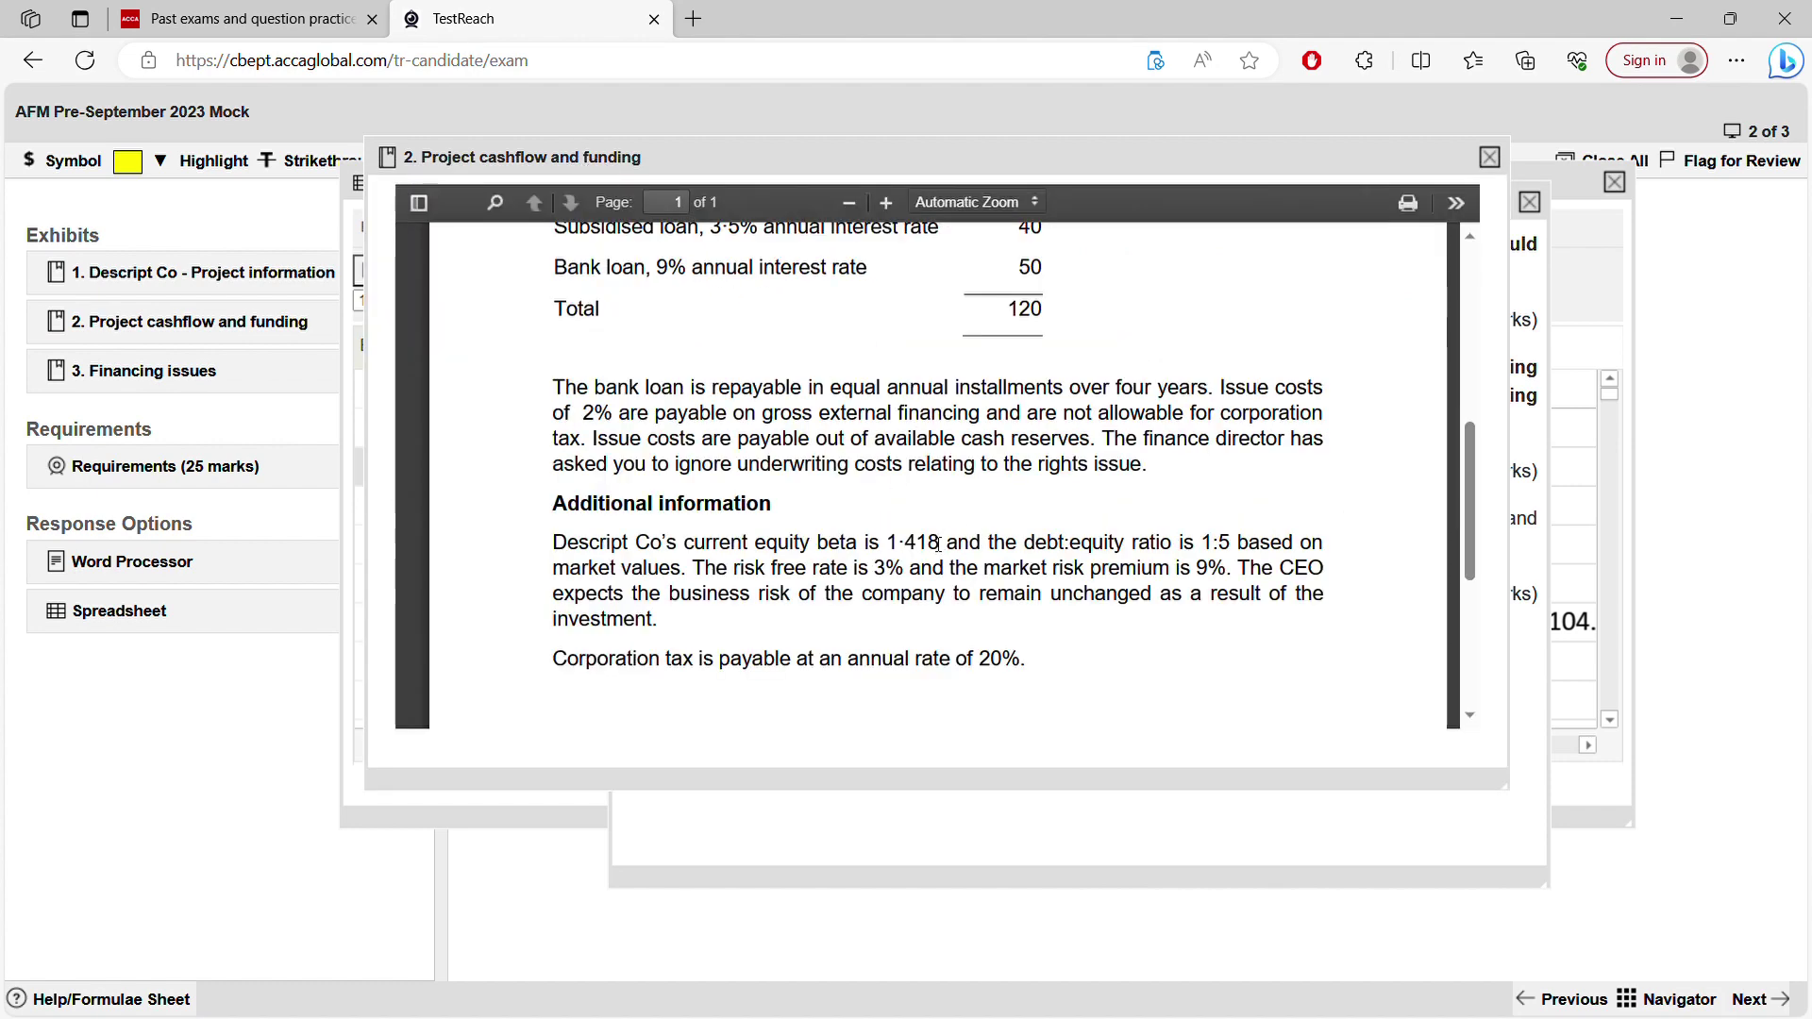
{"action": "left_click_drag", "start_coordinate": [899, 545], "coordinate": [939, 546]}
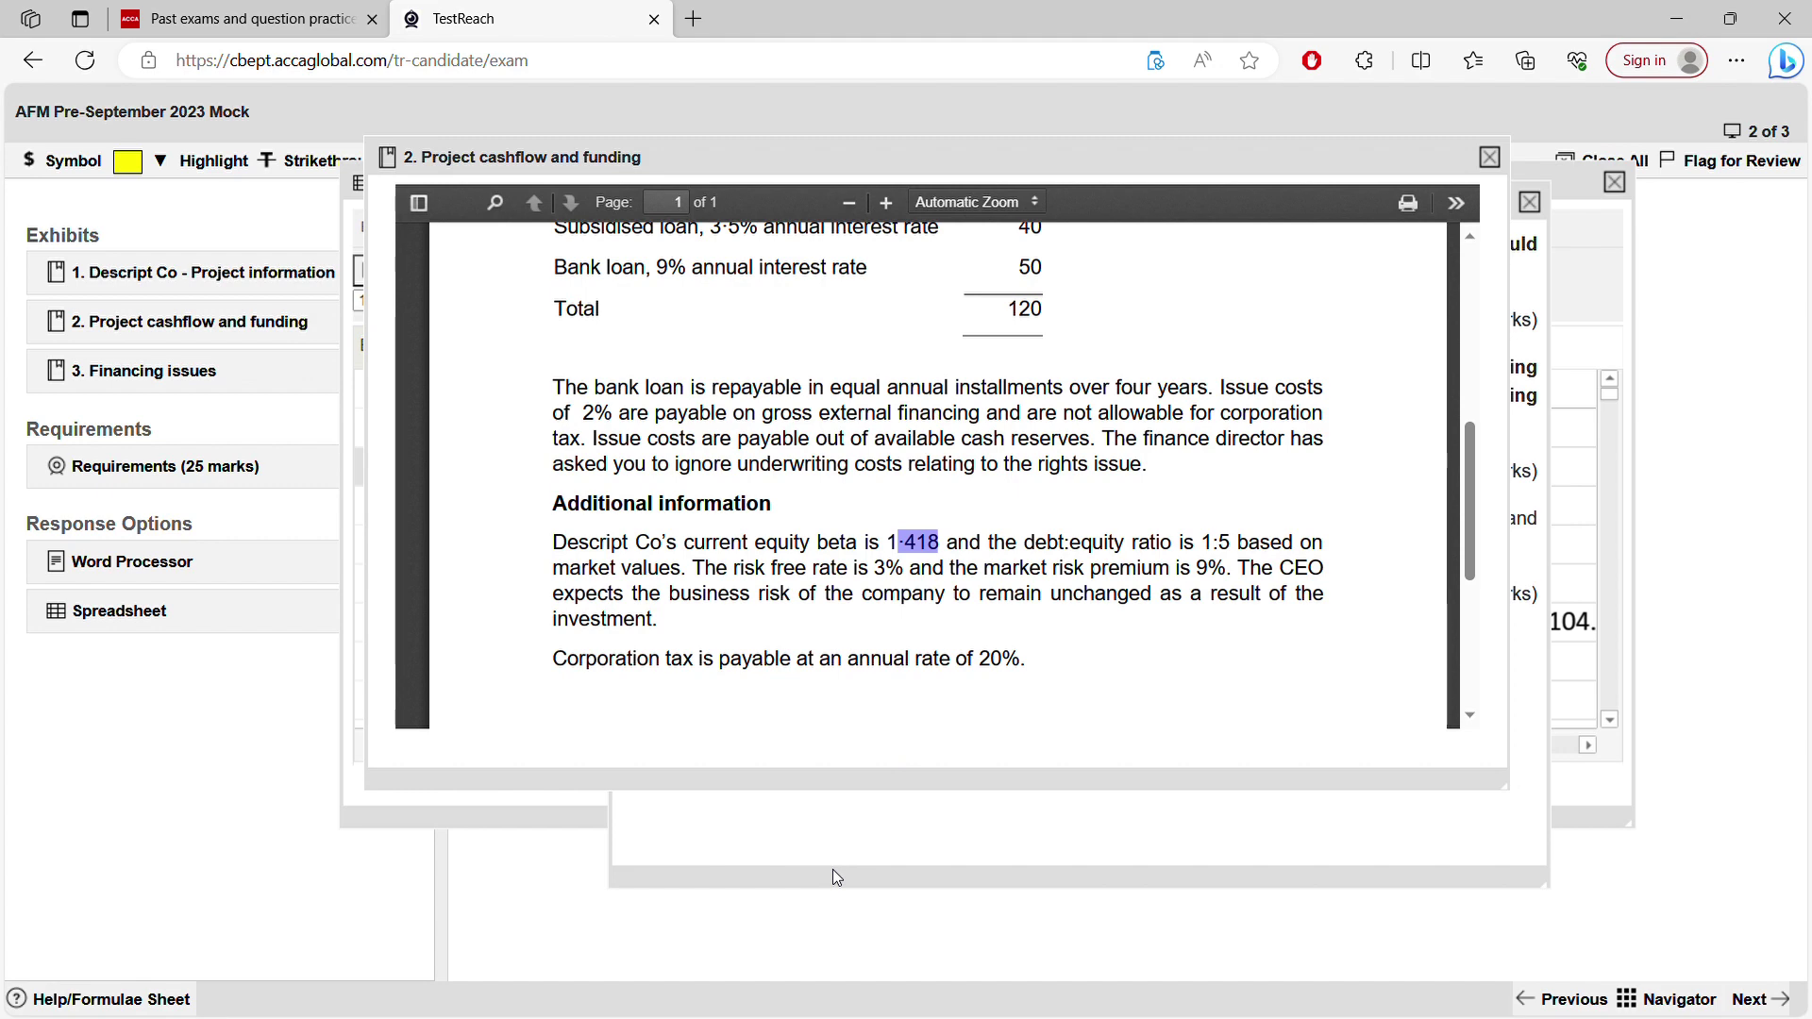
- Bring the answer spreadsheet back to the front and review the parts of the asset beta formula in B2
{"action": "left_click", "coordinate": [814, 841]}
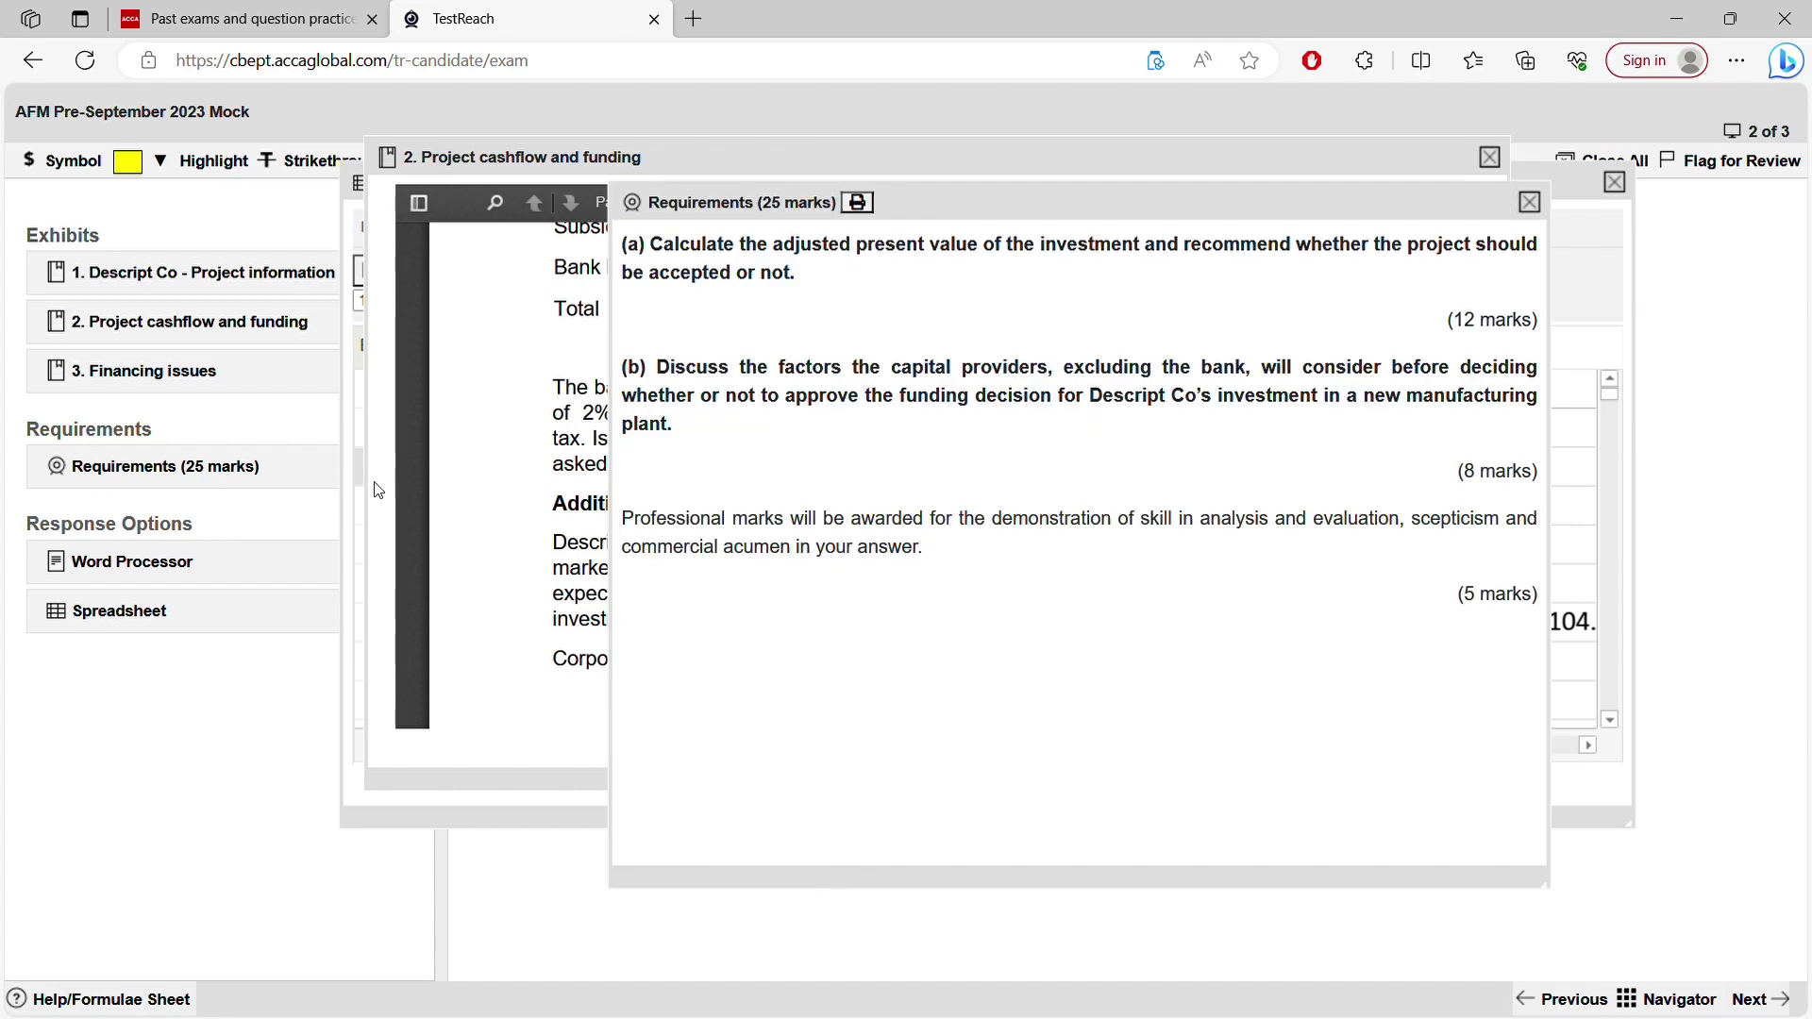
{"action": "left_click", "coordinate": [358, 512]}
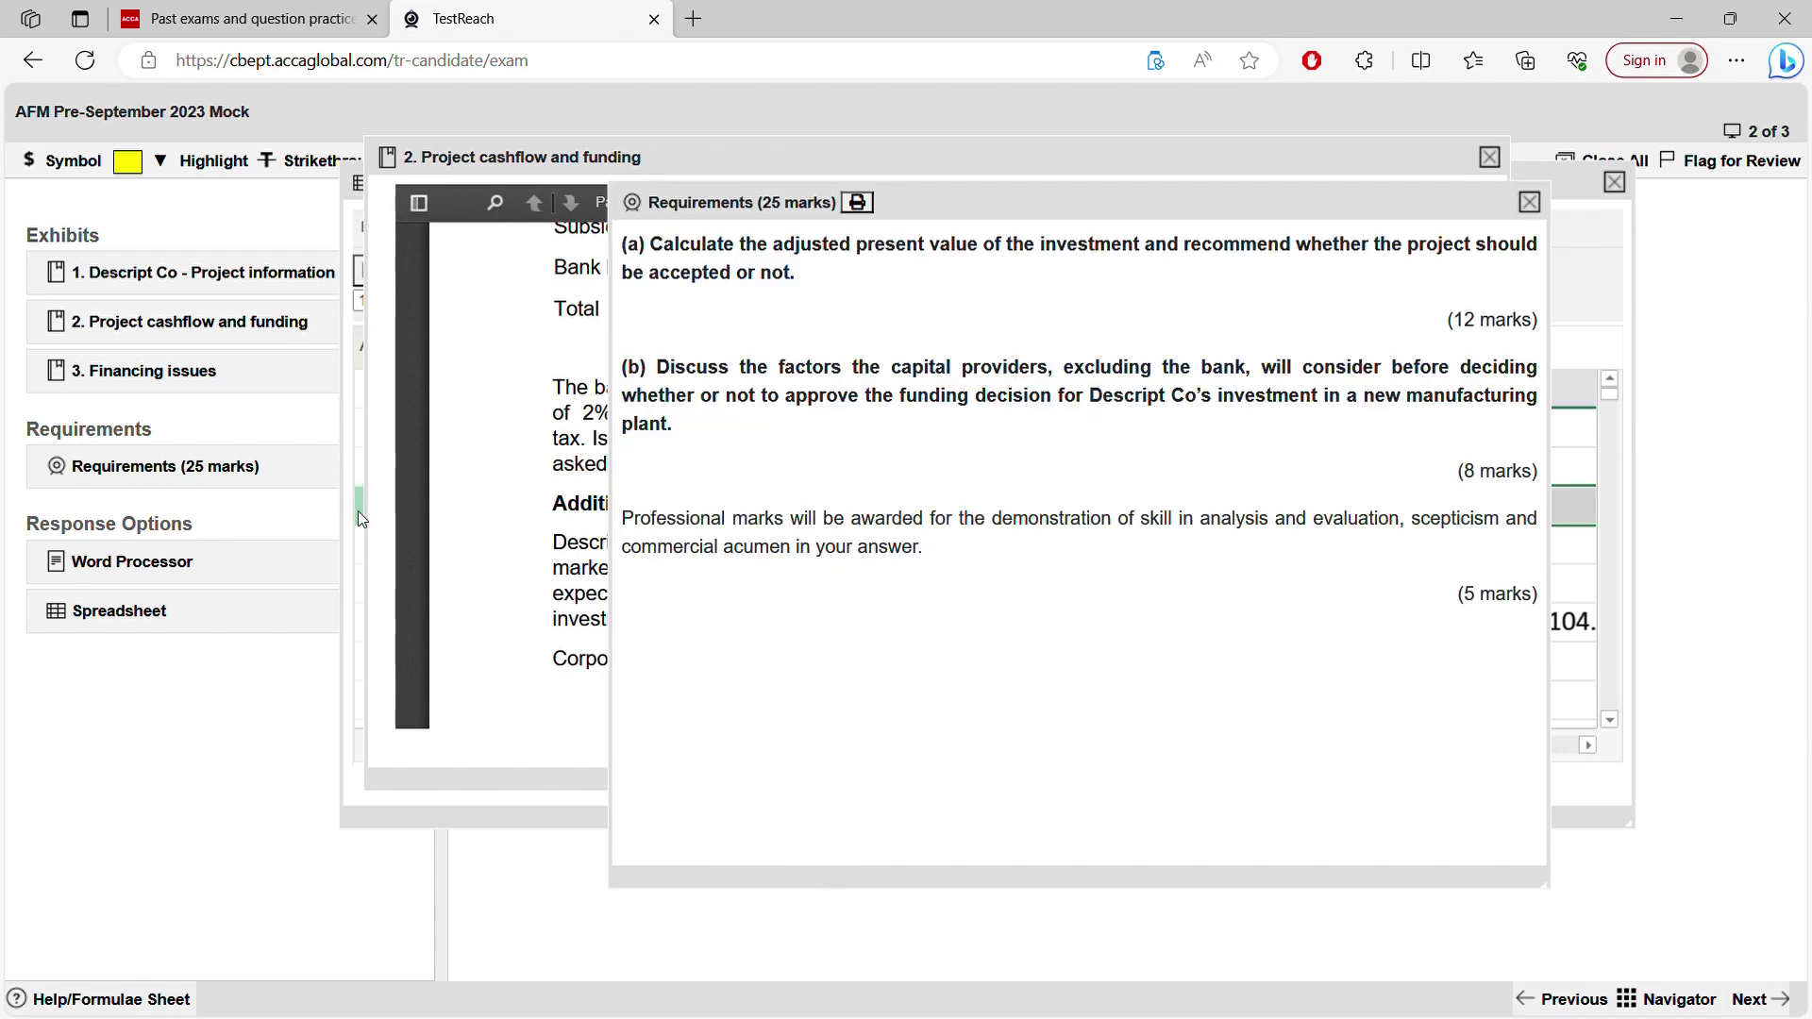
{"action": "left_click", "coordinate": [355, 206]}
{"action": "left_click", "coordinate": [921, 475]}
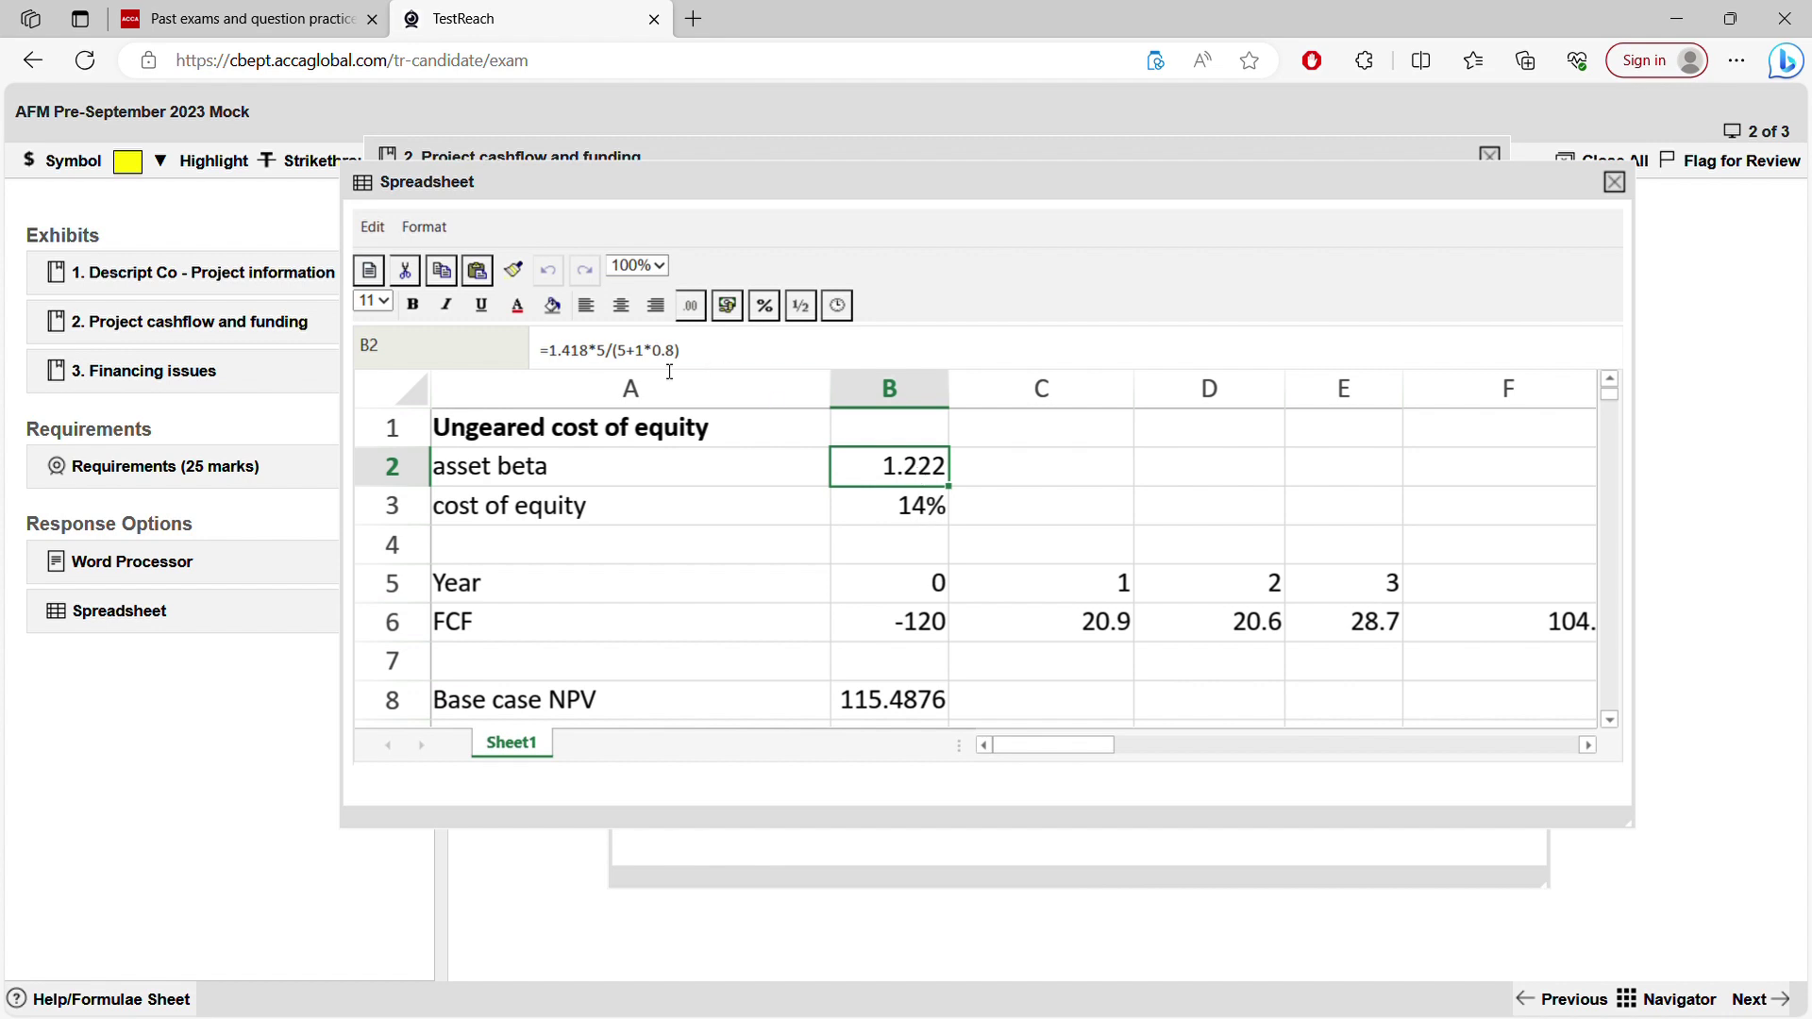
{"action": "left_click_drag", "start_coordinate": [579, 351], "coordinate": [671, 354]}
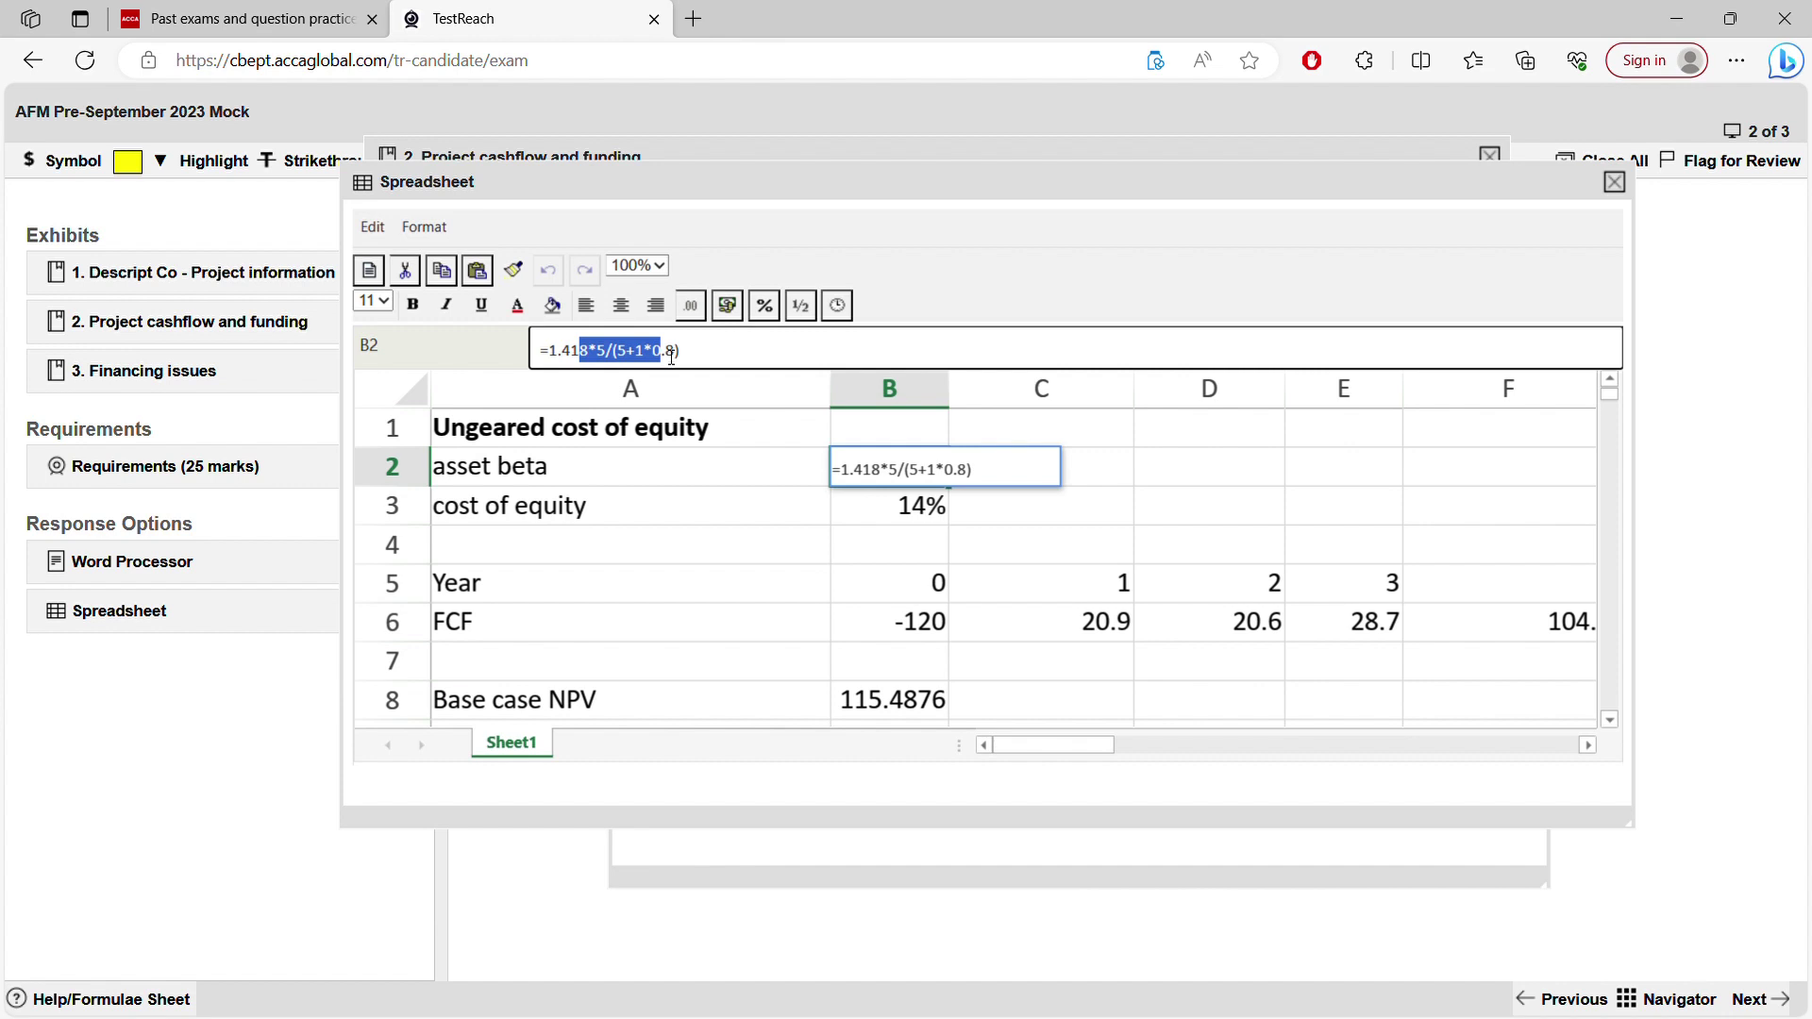
{"action": "left_click", "coordinate": [699, 359]}
{"action": "left_click", "coordinate": [618, 357]}
{"action": "left_click", "coordinate": [696, 371]}
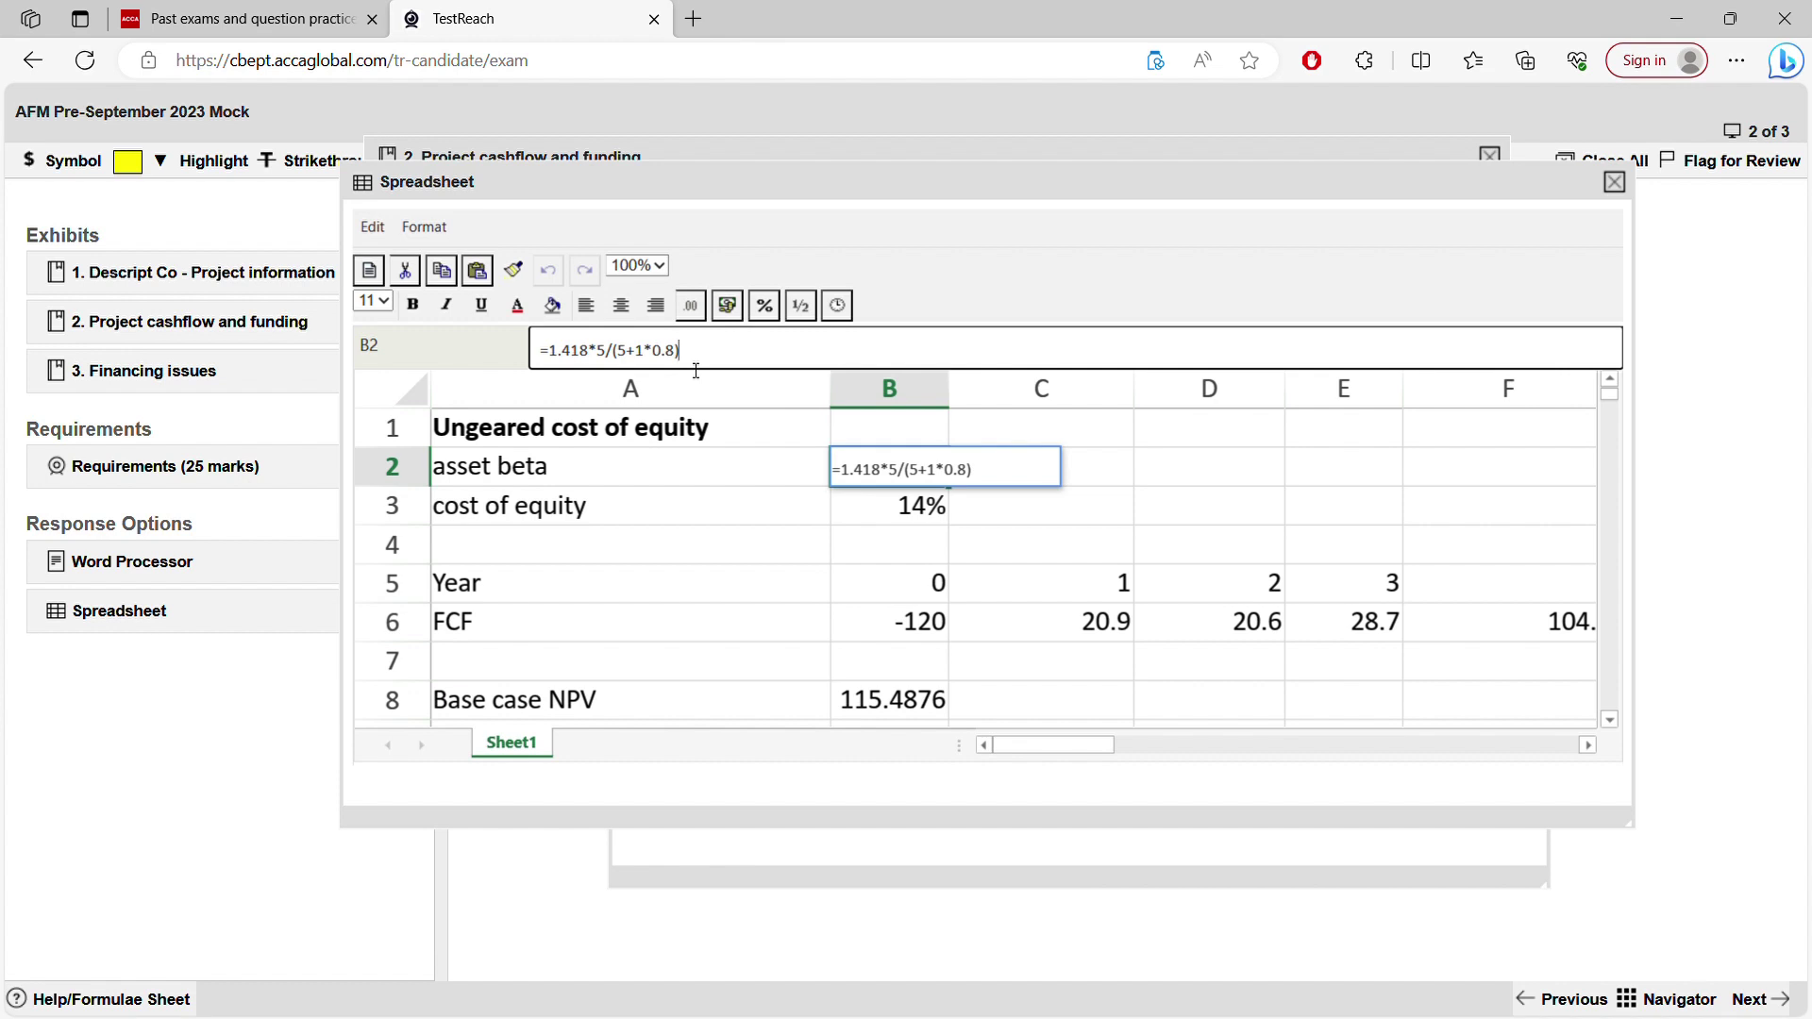
{"action": "left_click", "coordinate": [639, 506]}
{"action": "left_click", "coordinate": [903, 466]}
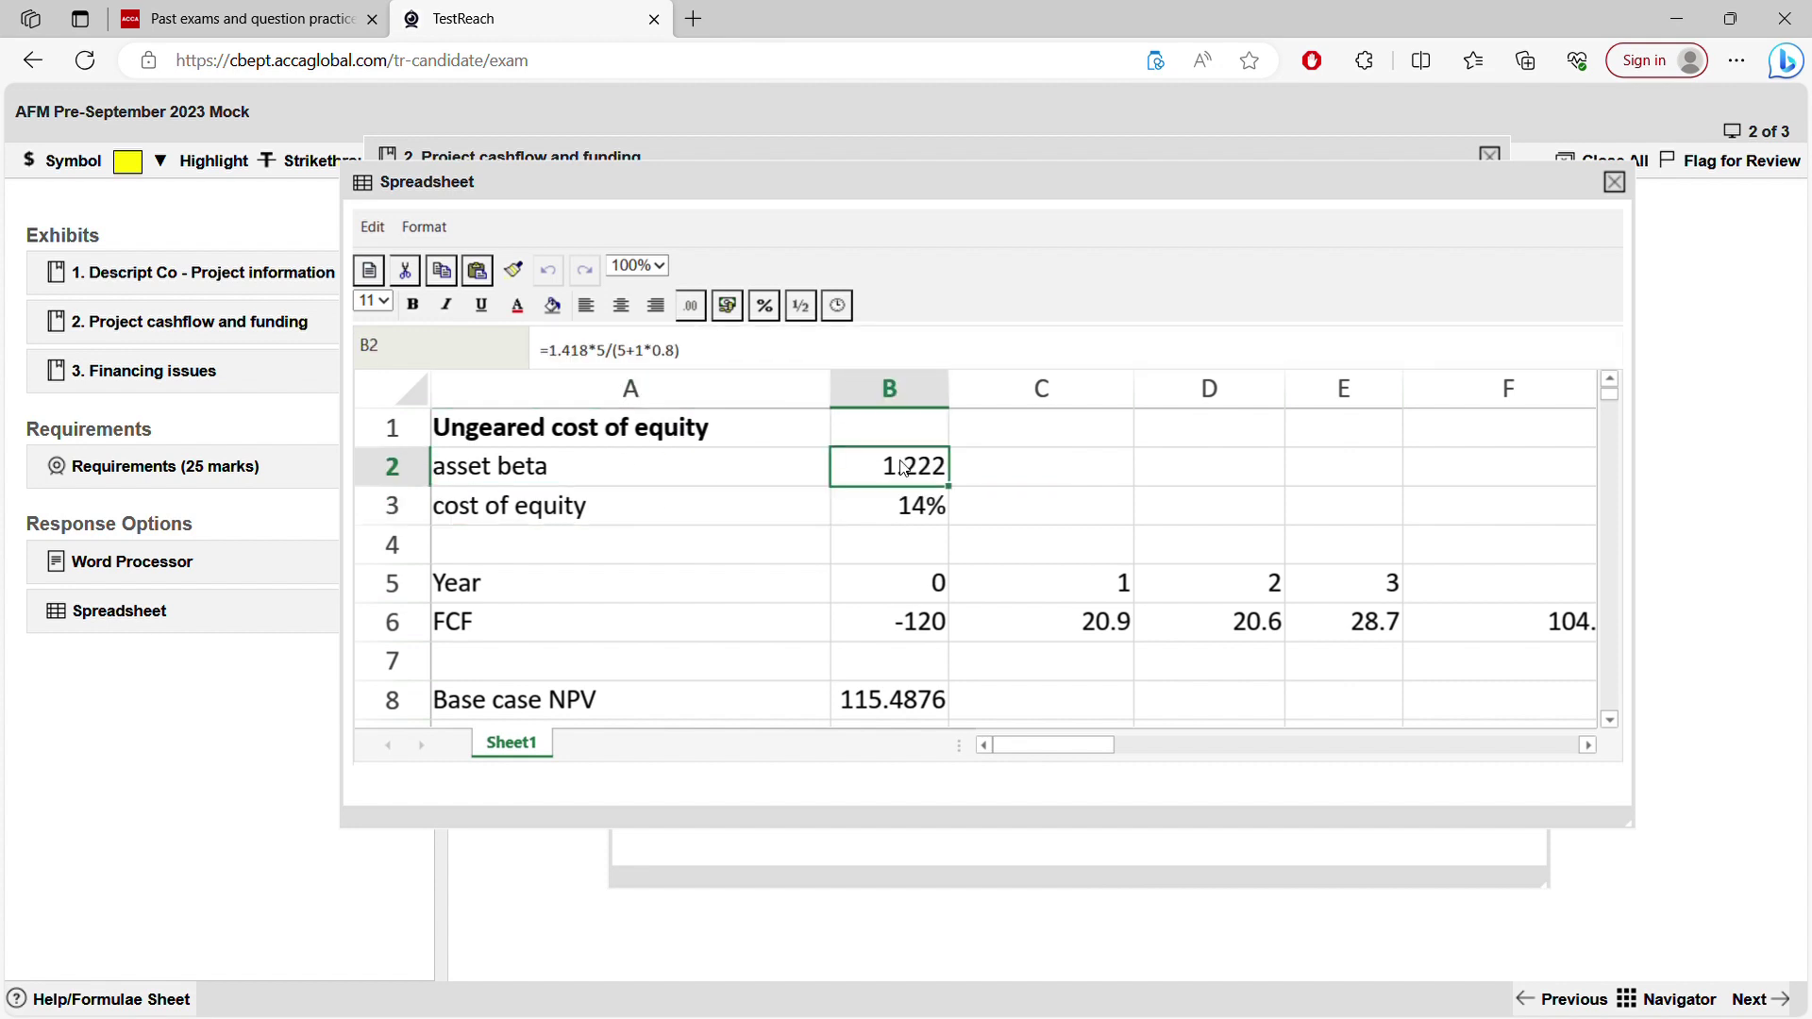
- Examine the cost of equity formula in B3, including the market risk premium and risk free rate, and keep it as is
{"action": "double_click", "coordinate": [901, 506]}
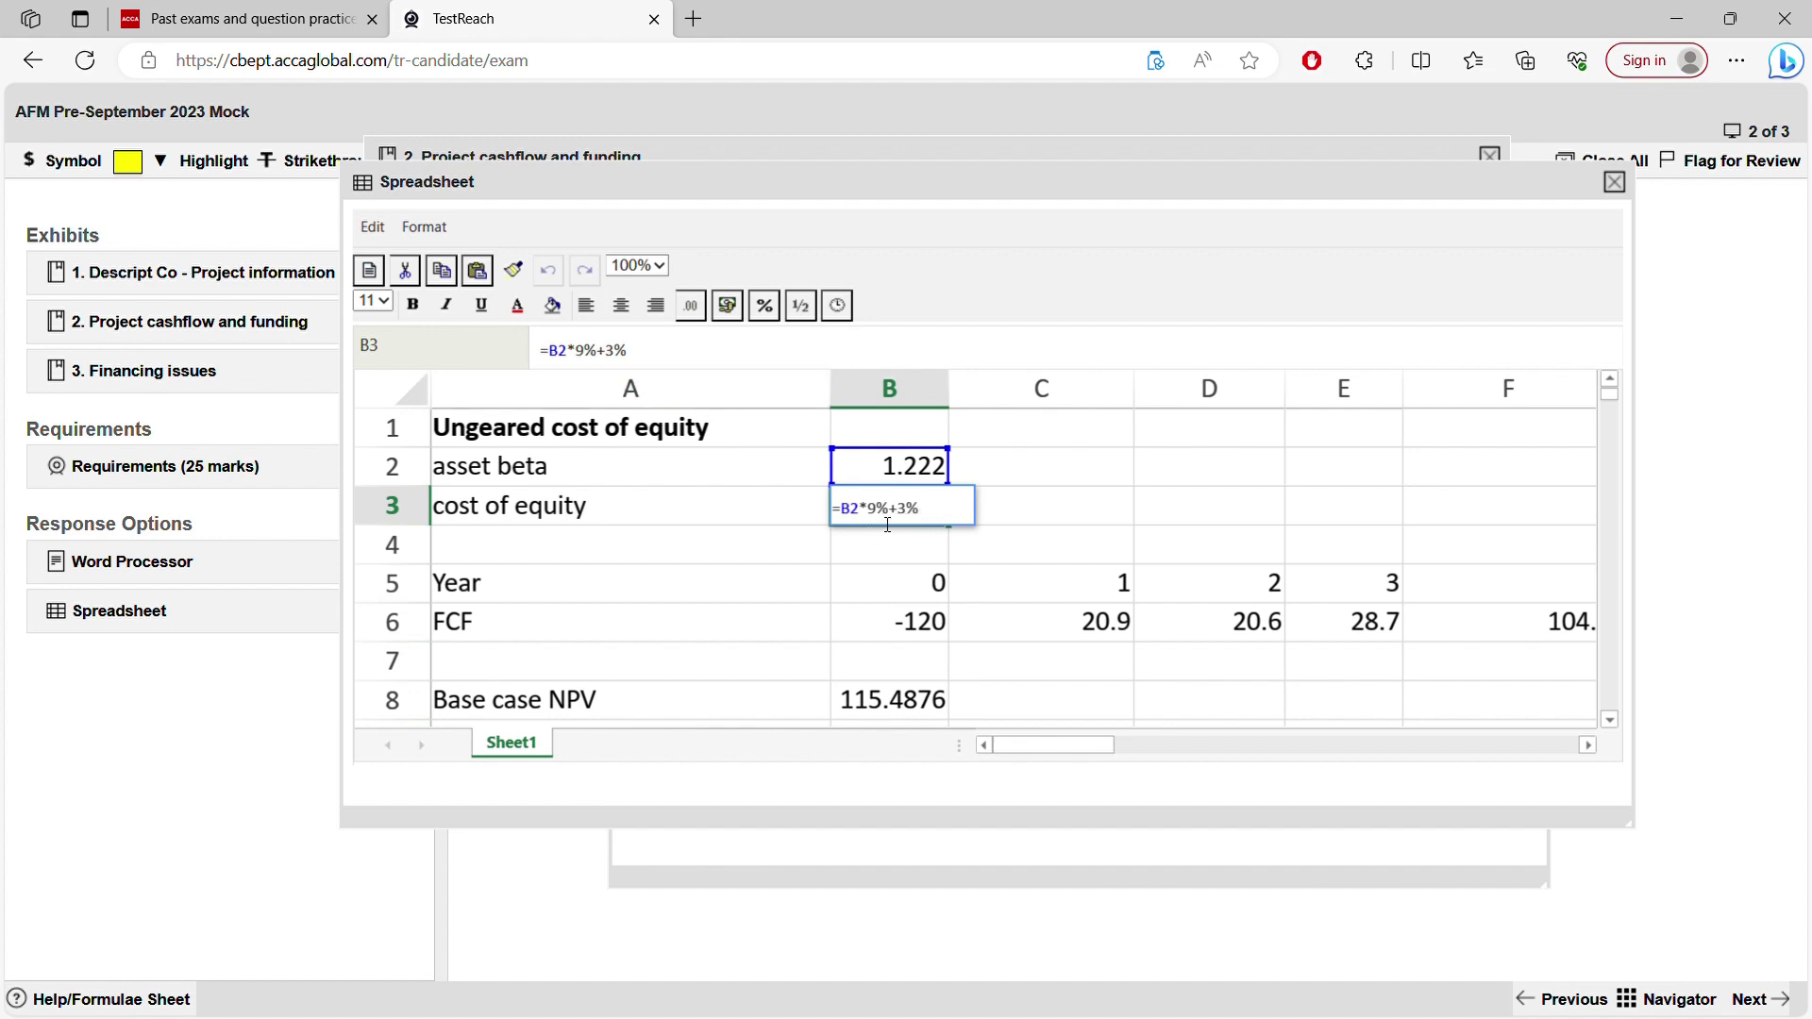
{"action": "left_click_drag", "start_coordinate": [867, 510], "coordinate": [880, 523]}
{"action": "left_click_drag", "start_coordinate": [895, 514], "coordinate": [924, 516]}
{"action": "key", "text": "Return"}
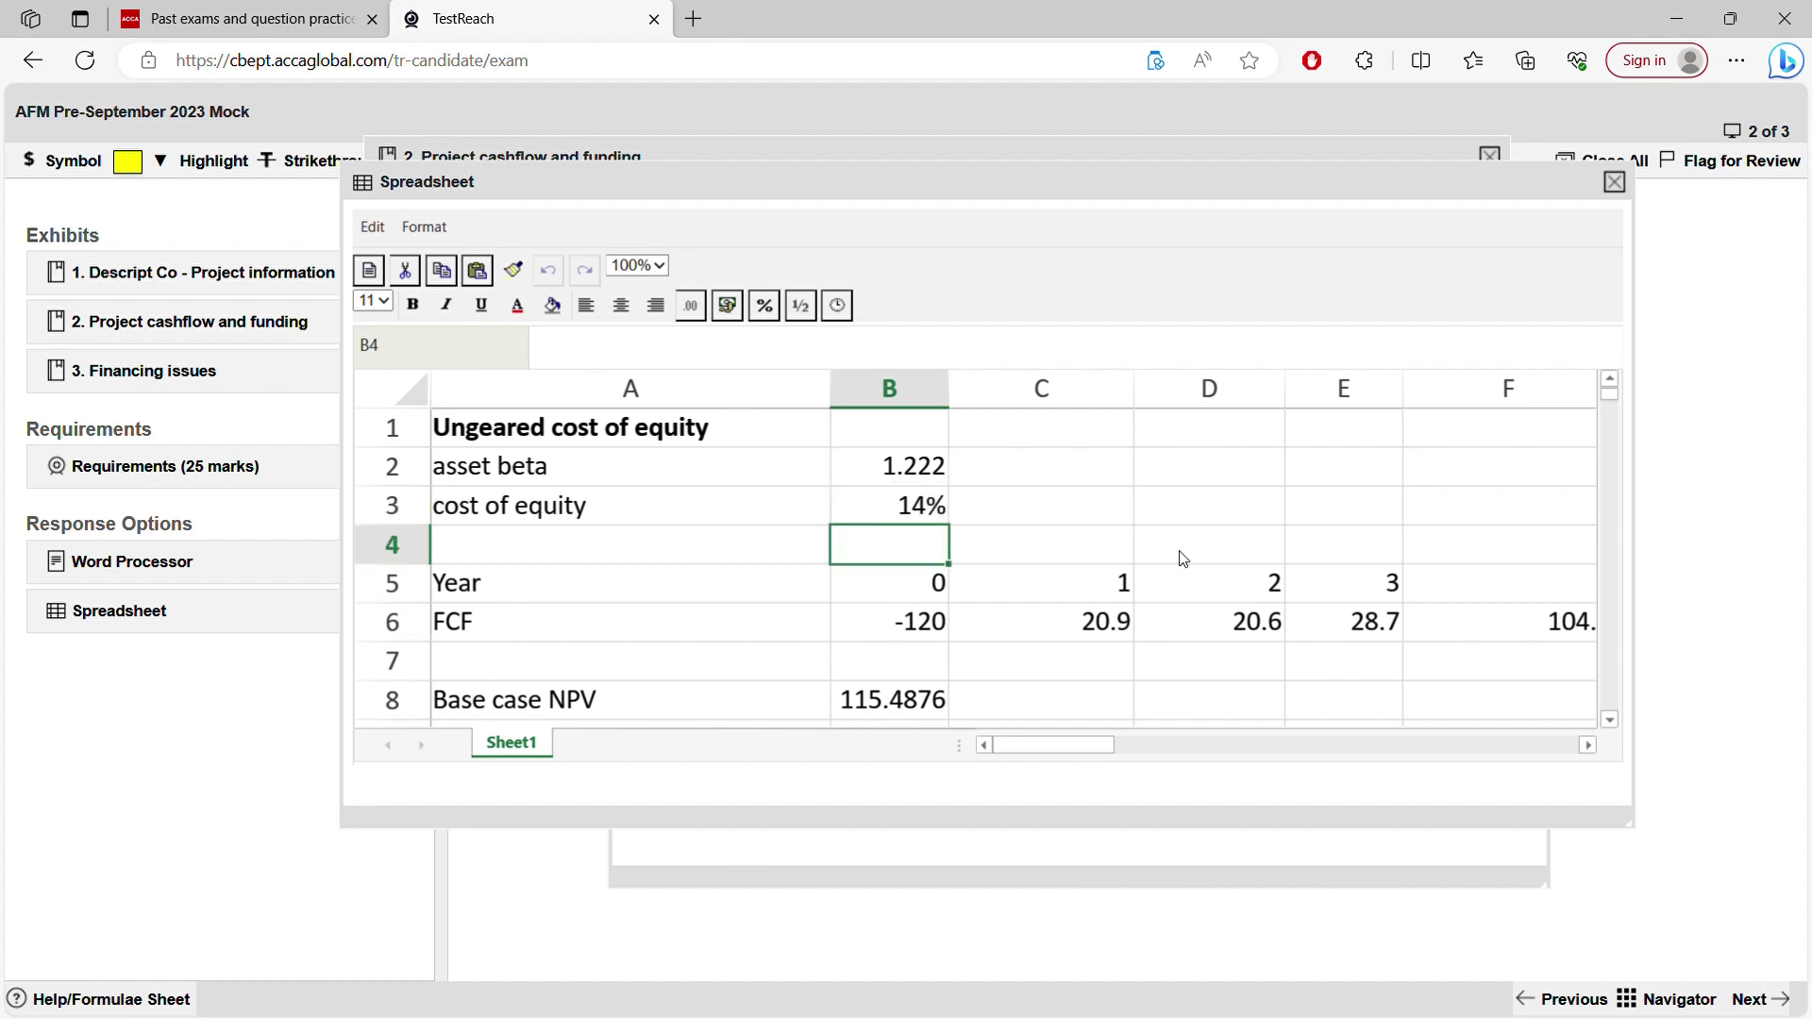
- Choose the 0% number format for the cost of equity in B3 and close the cell formatting without applying it
{"action": "left_click", "coordinate": [925, 517]}
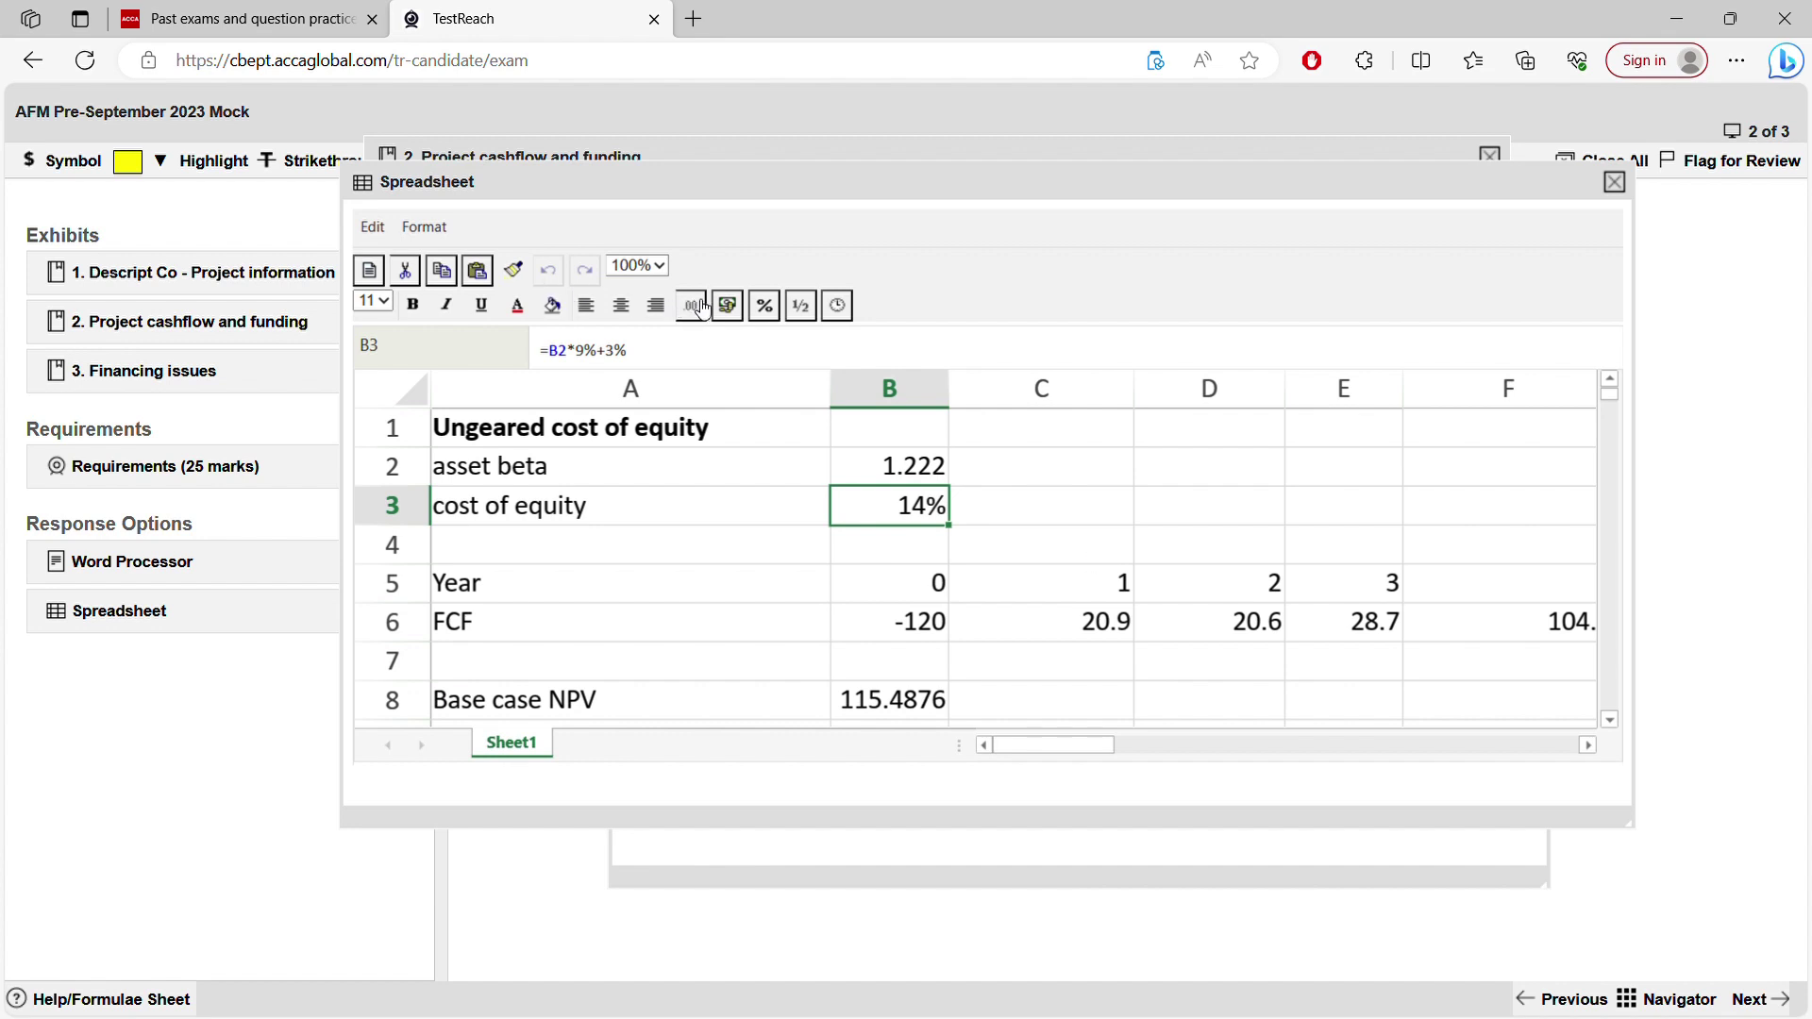
{"action": "right_click", "coordinate": [921, 507]}
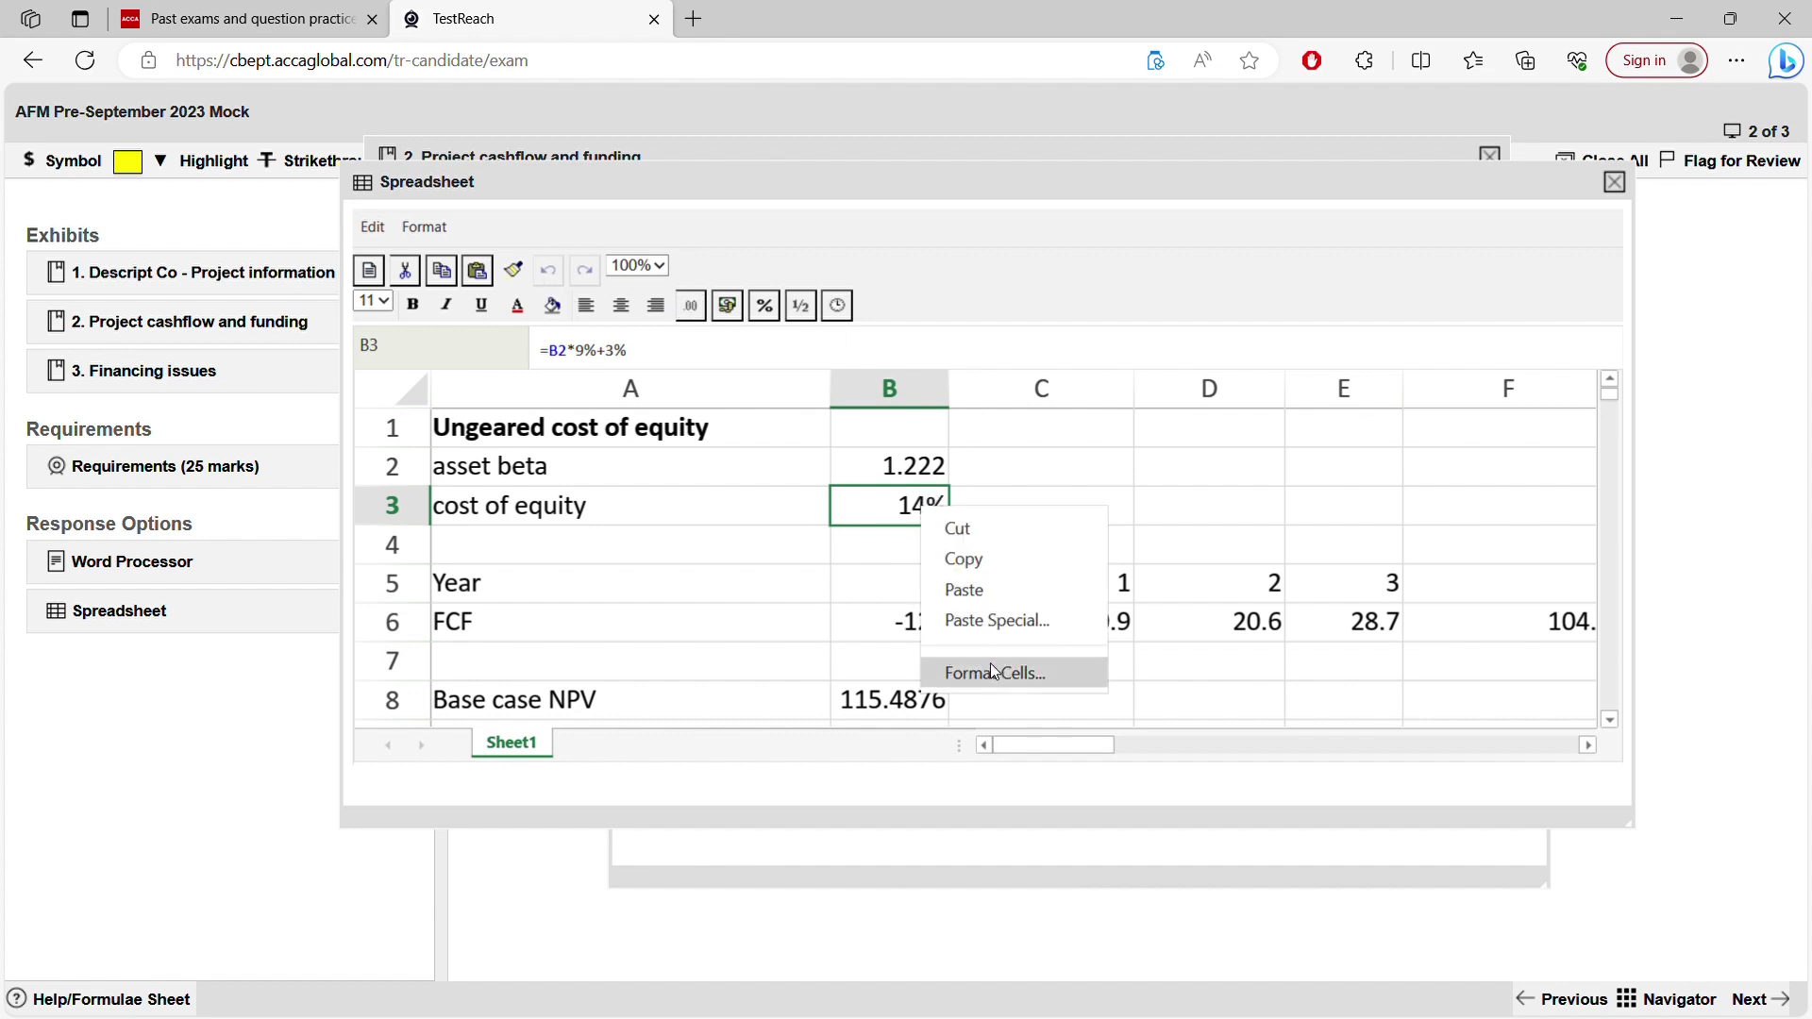
{"action": "left_click", "coordinate": [993, 675]}
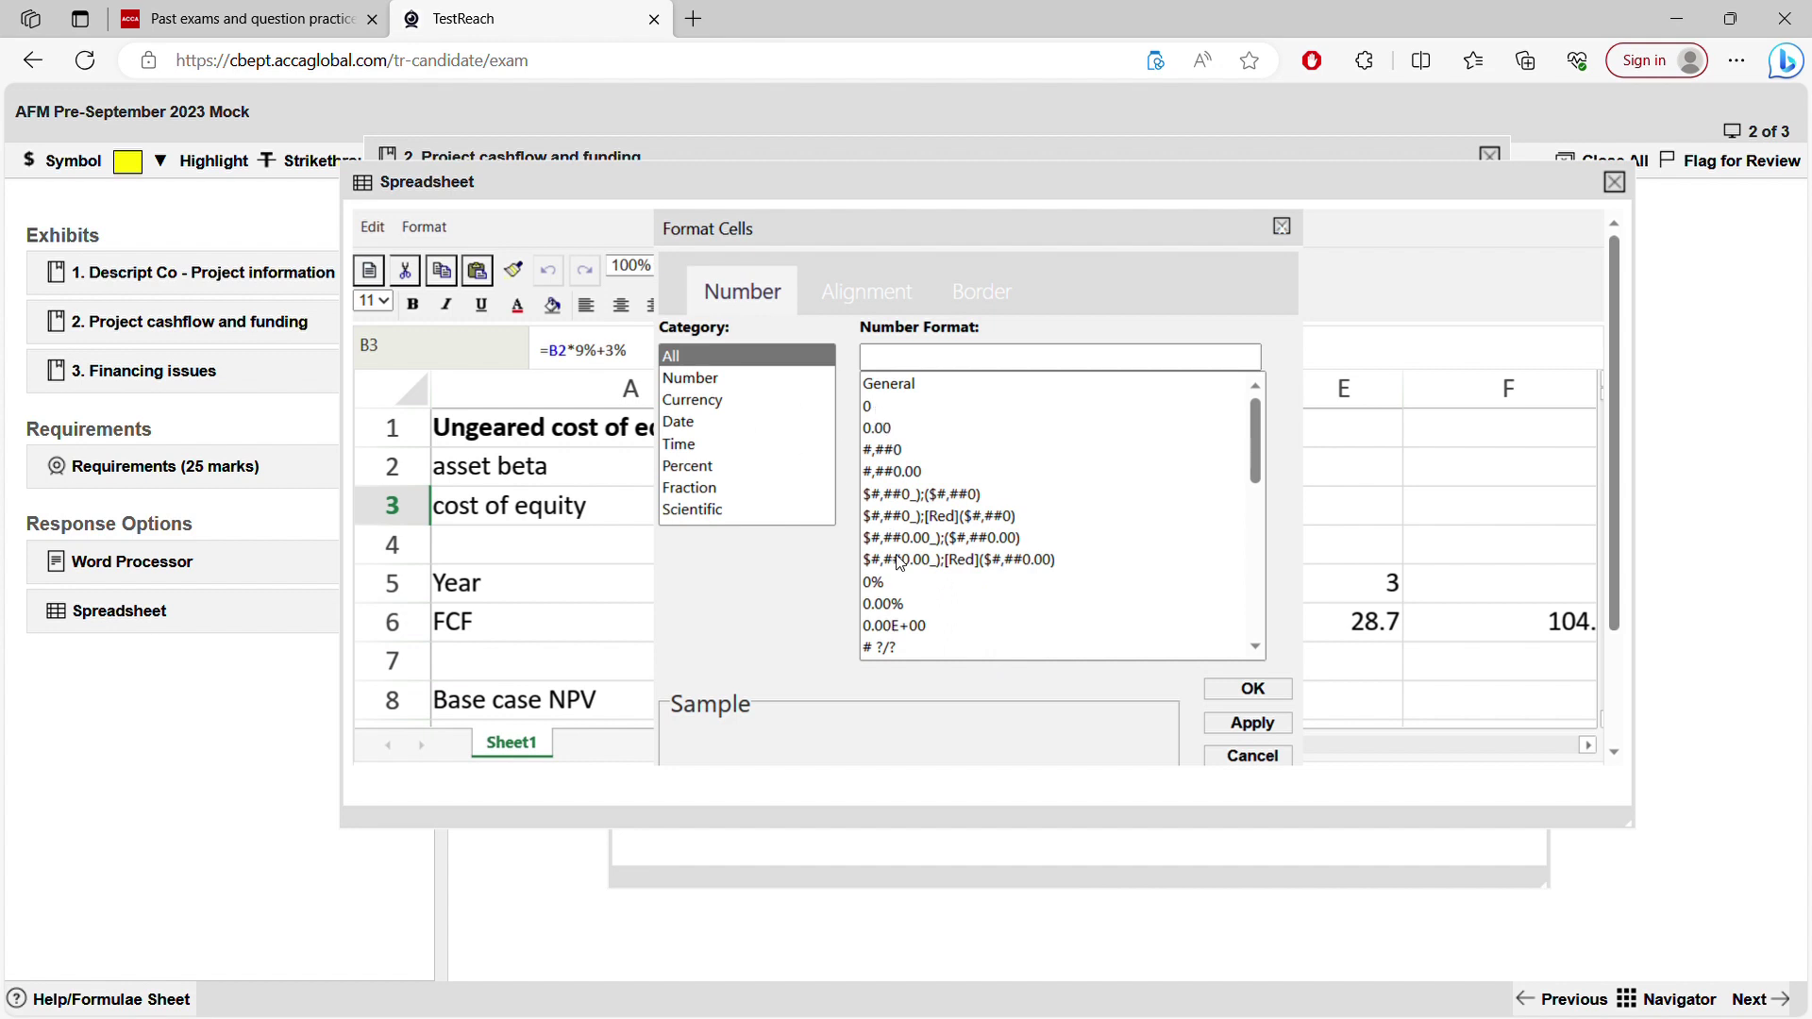
{"action": "left_click", "coordinate": [881, 582]}
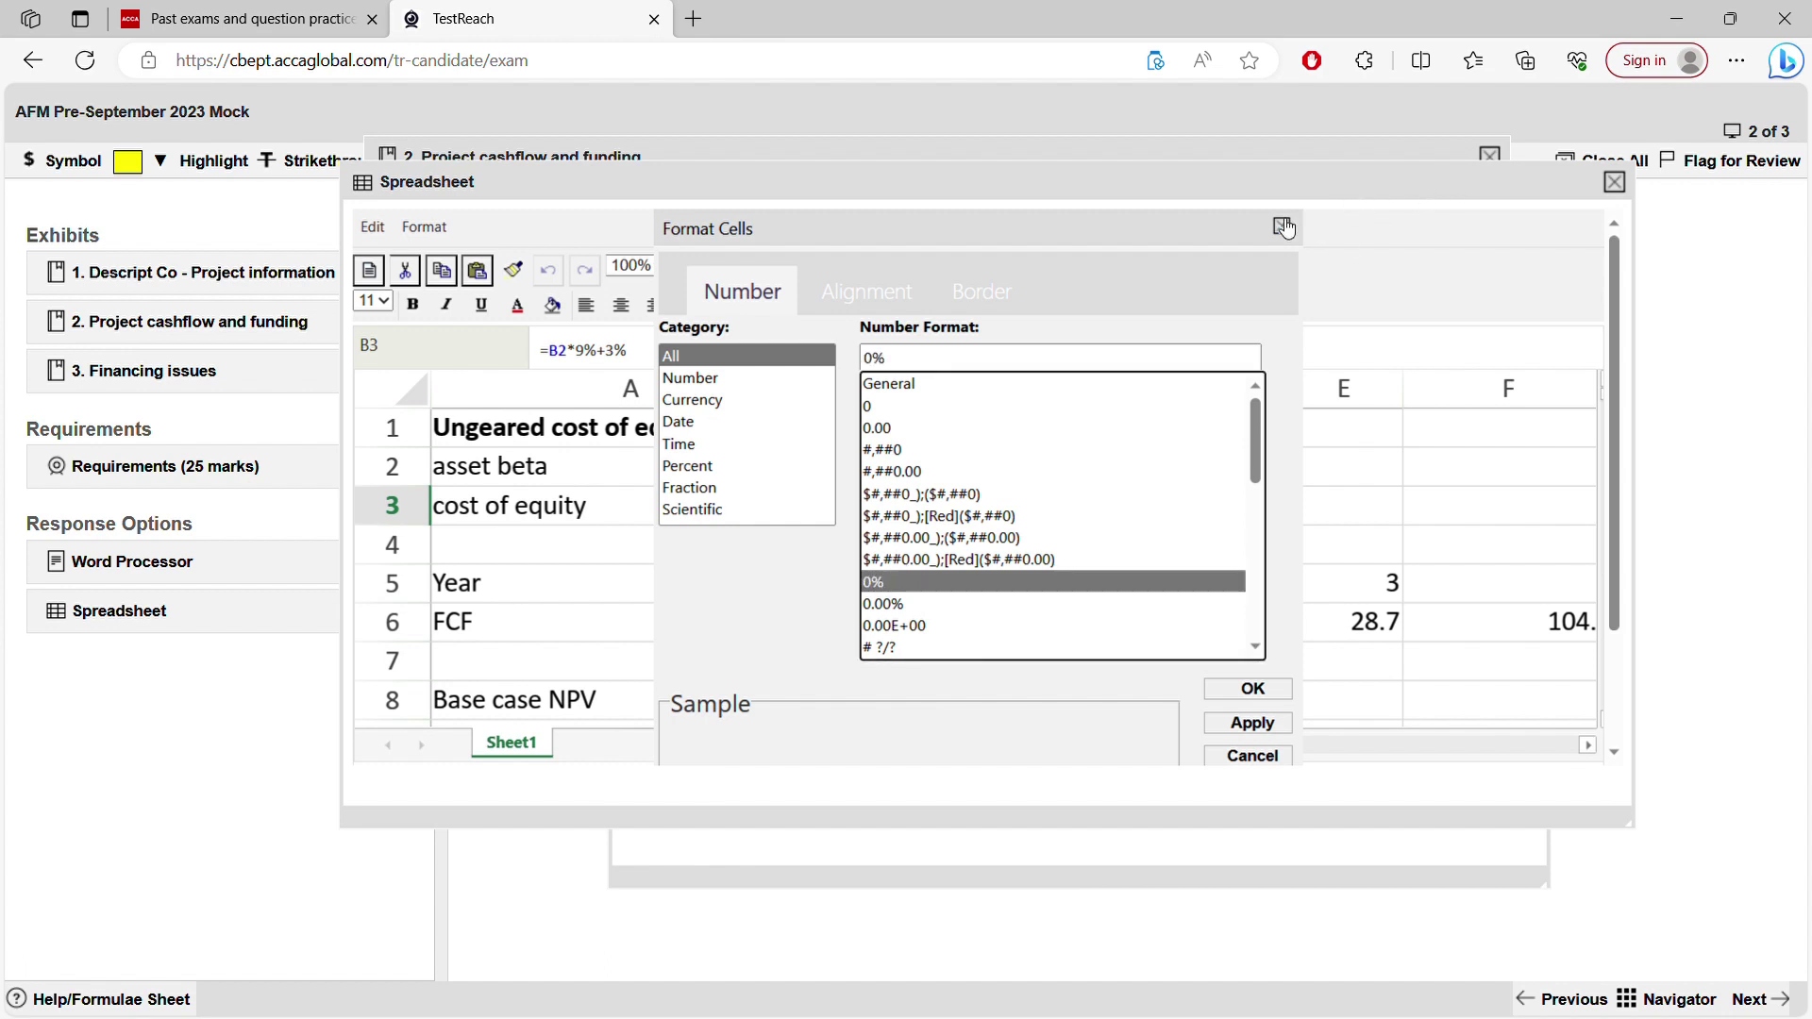
{"action": "left_click", "coordinate": [1284, 227]}
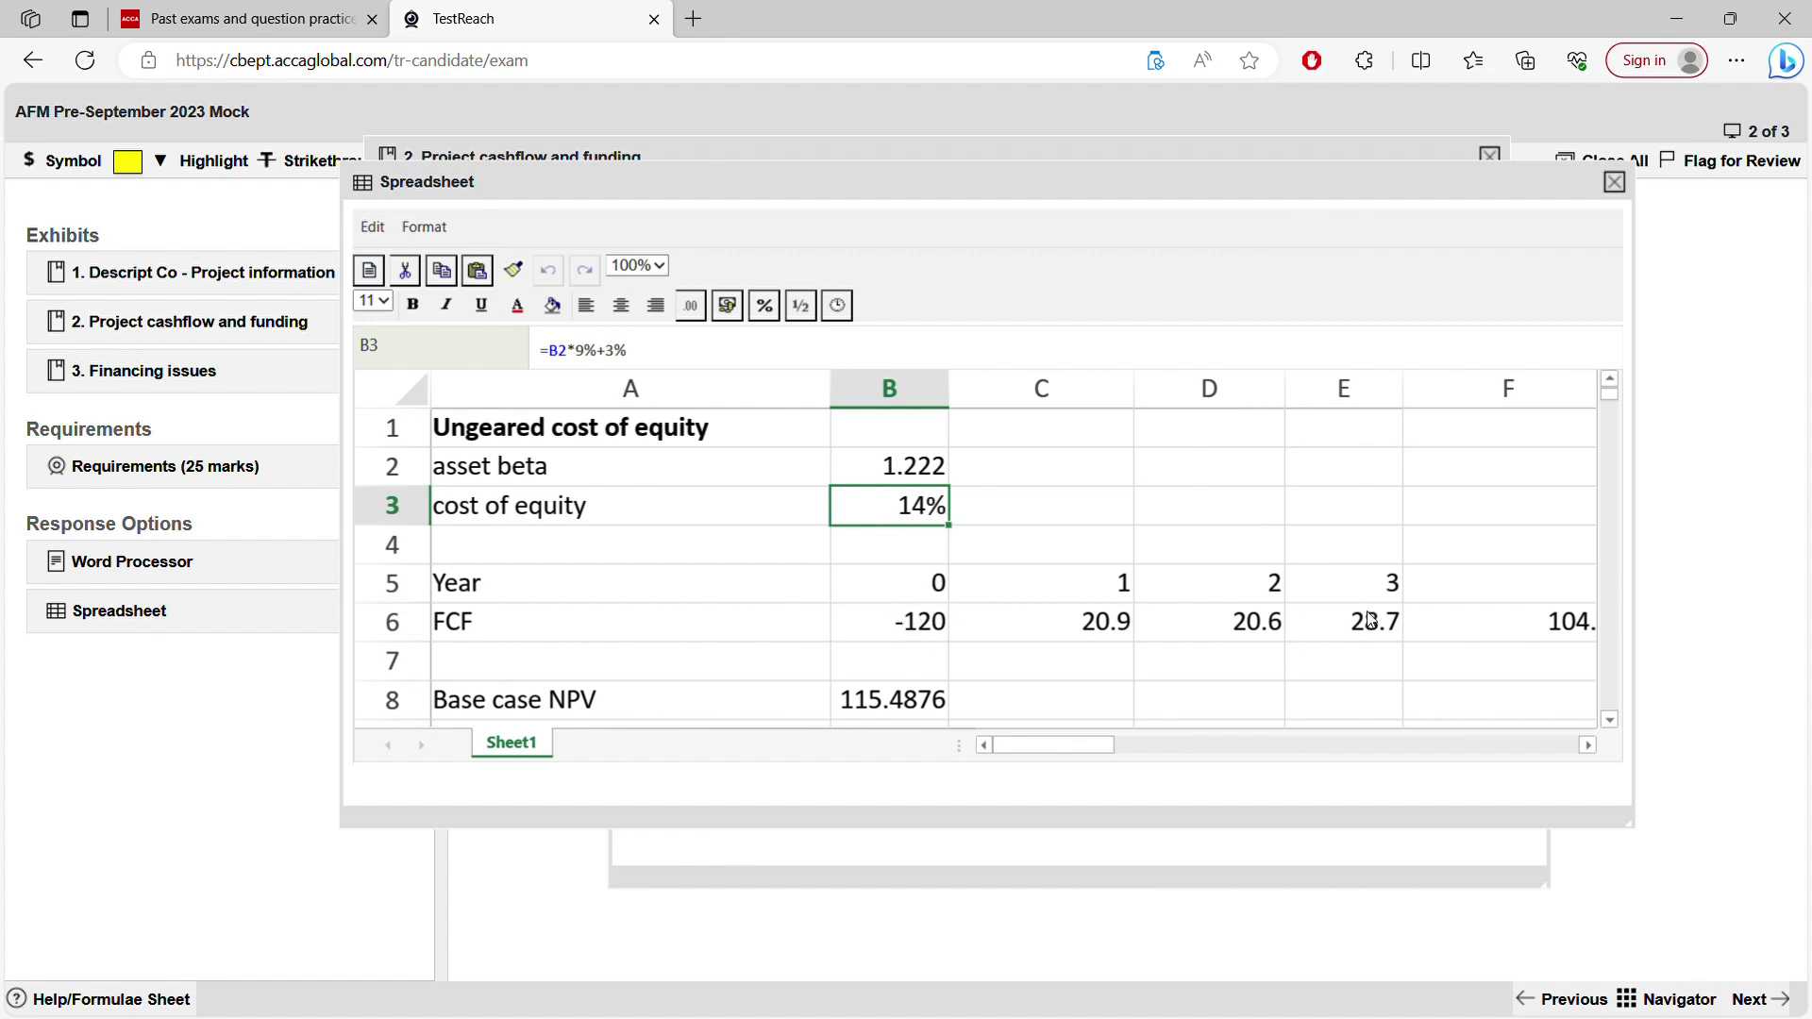
- Review the year headings and the free cash flows for years 0 to 4 in rows 5 and 6
{"action": "scroll", "coordinate": [1372, 620], "scroll_direction": "down", "scroll_amount": 2}
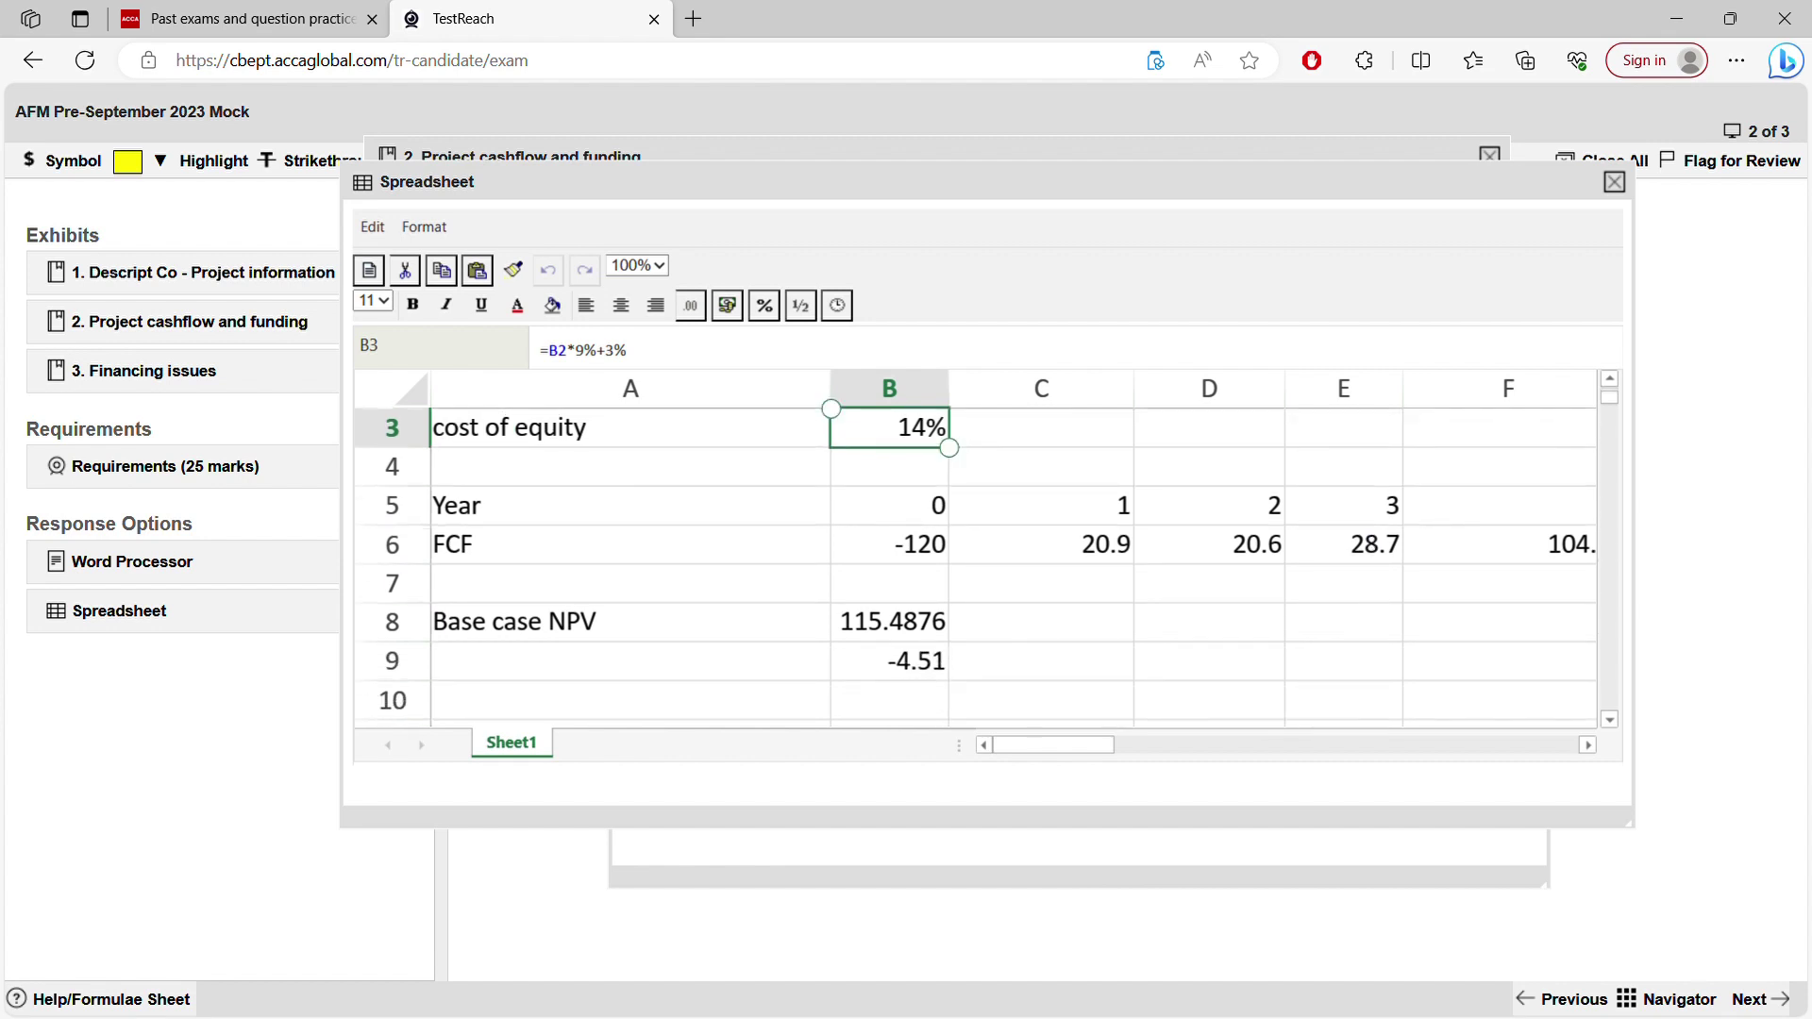
{"action": "scroll", "coordinate": [1371, 620], "scroll_direction": "right", "scroll_amount": 1}
{"action": "scroll", "coordinate": [1372, 620], "scroll_direction": "left", "scroll_amount": 1}
{"action": "left_click", "coordinate": [977, 509]}
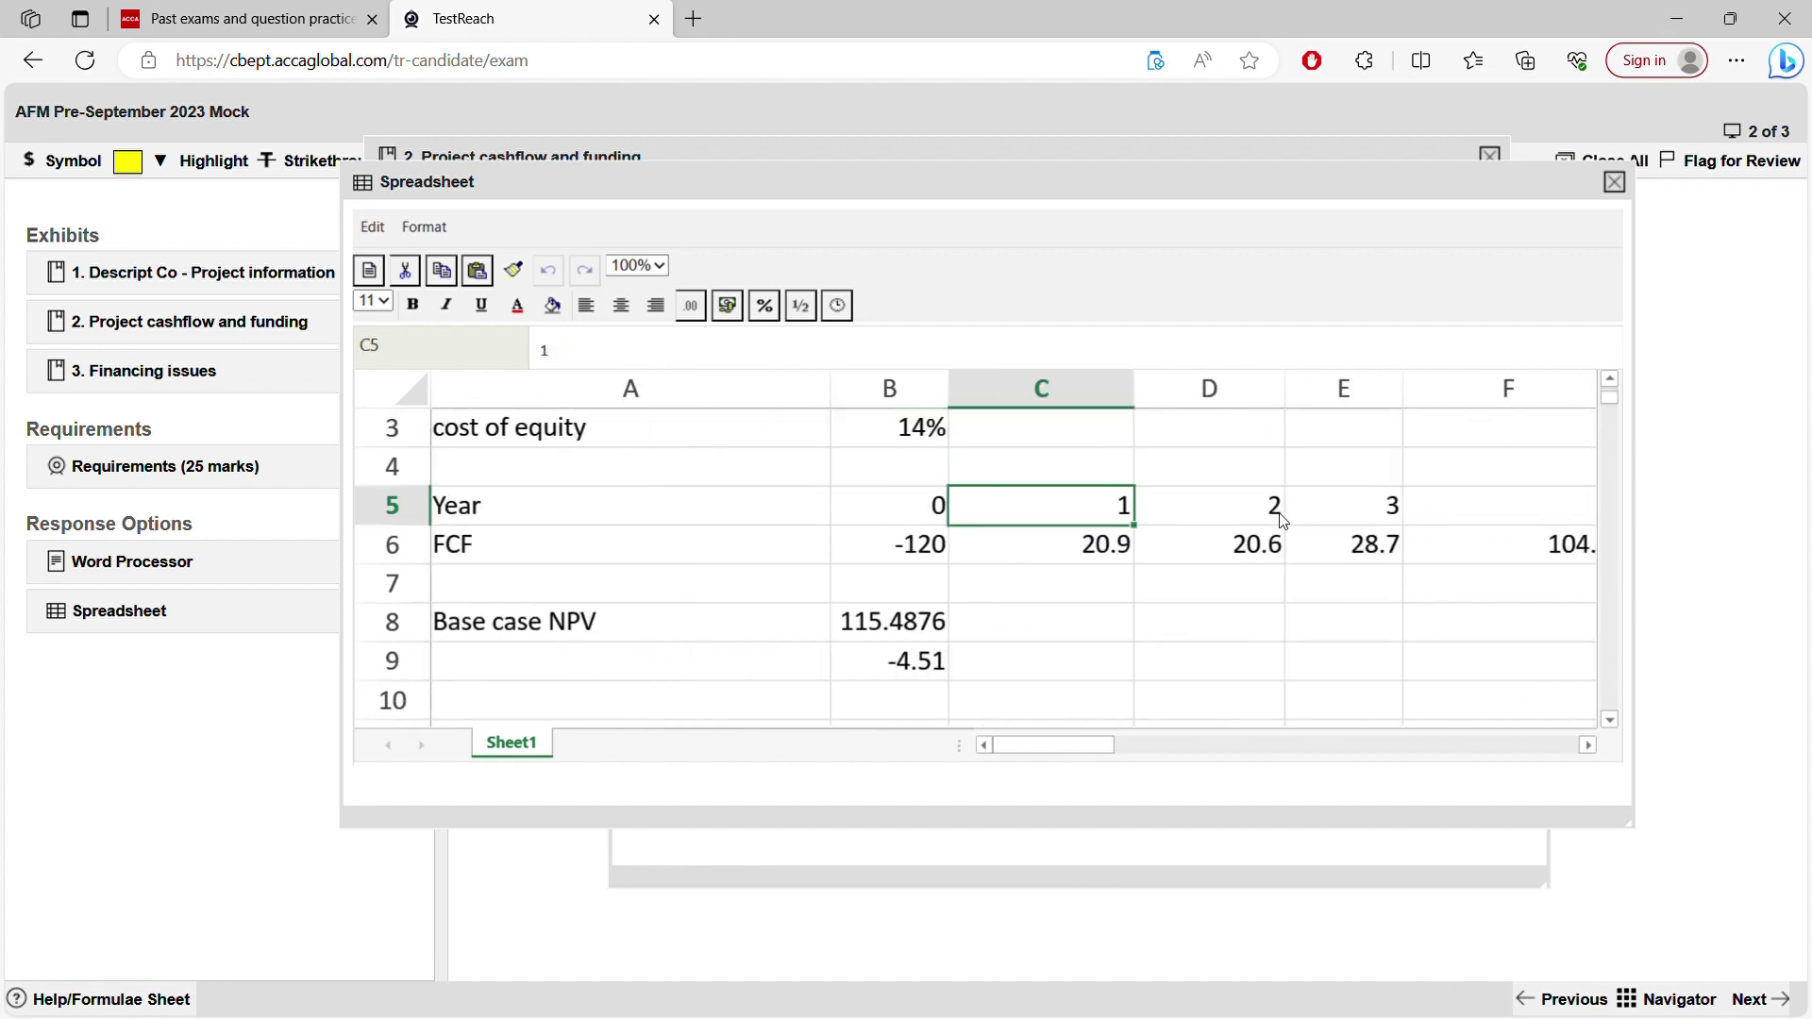
{"action": "left_click", "coordinate": [895, 549]}
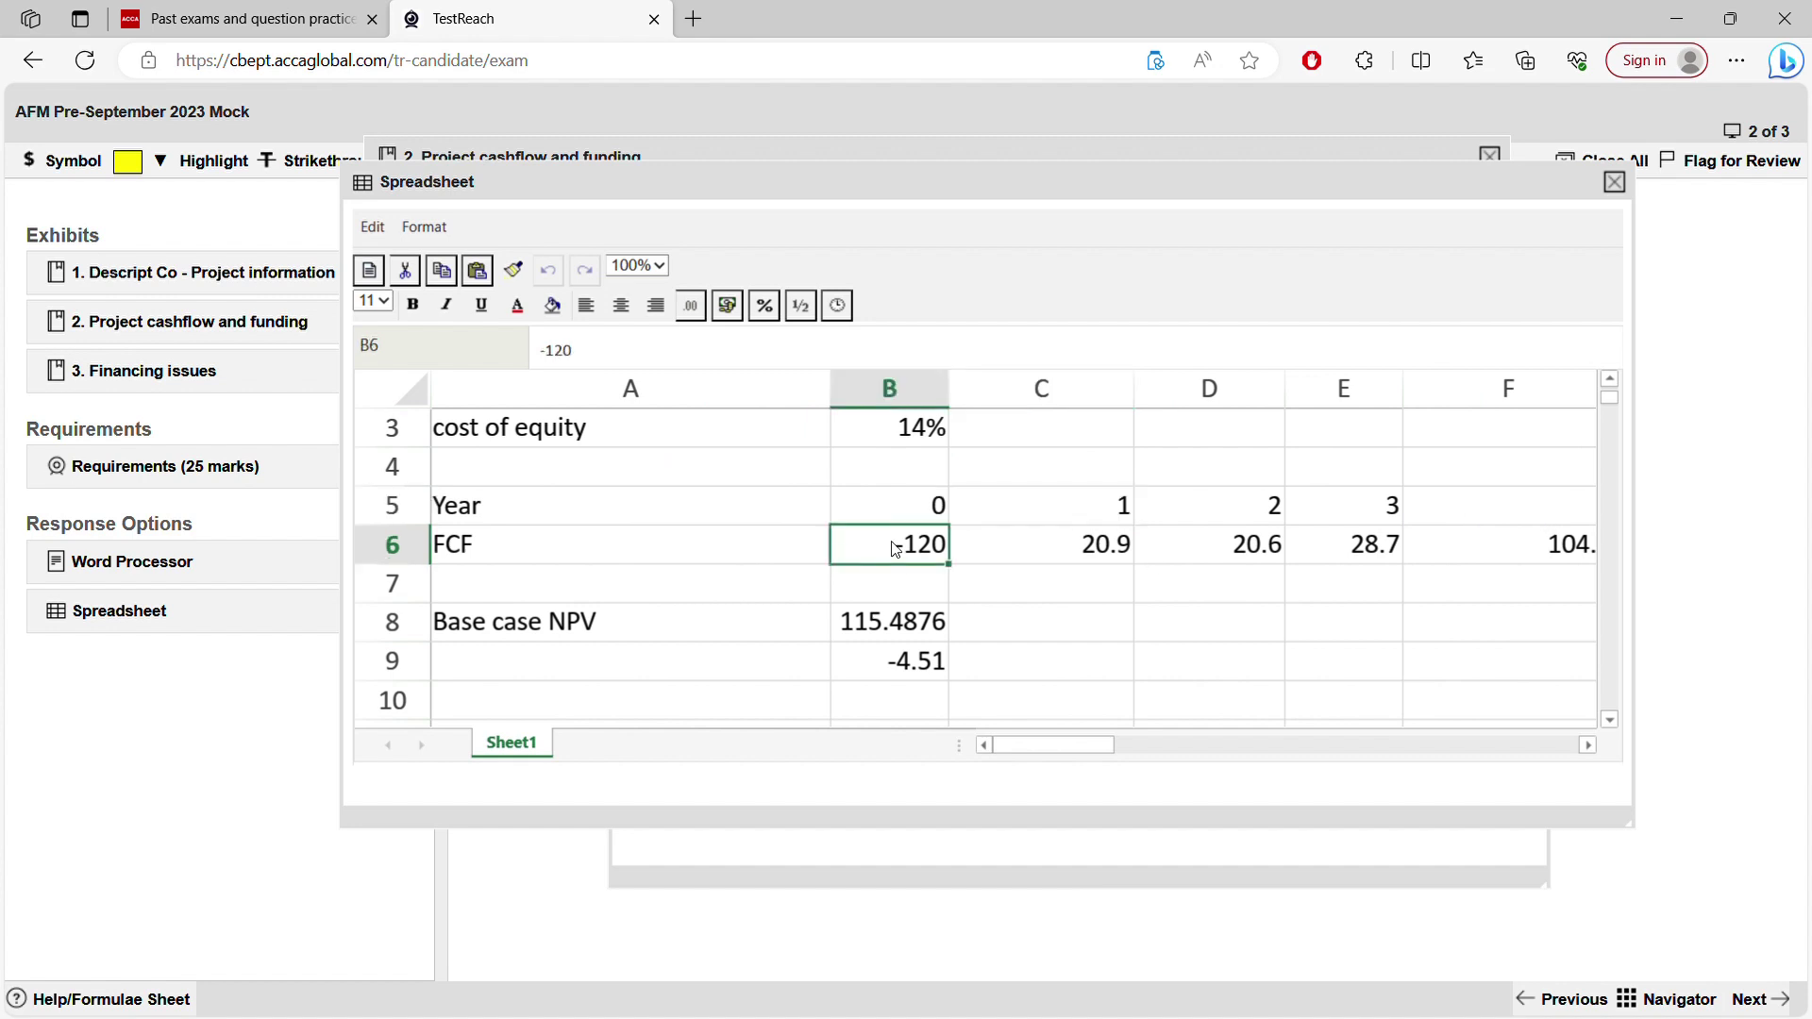
{"action": "left_click", "coordinate": [1098, 566]}
{"action": "left_click", "coordinate": [1166, 559]}
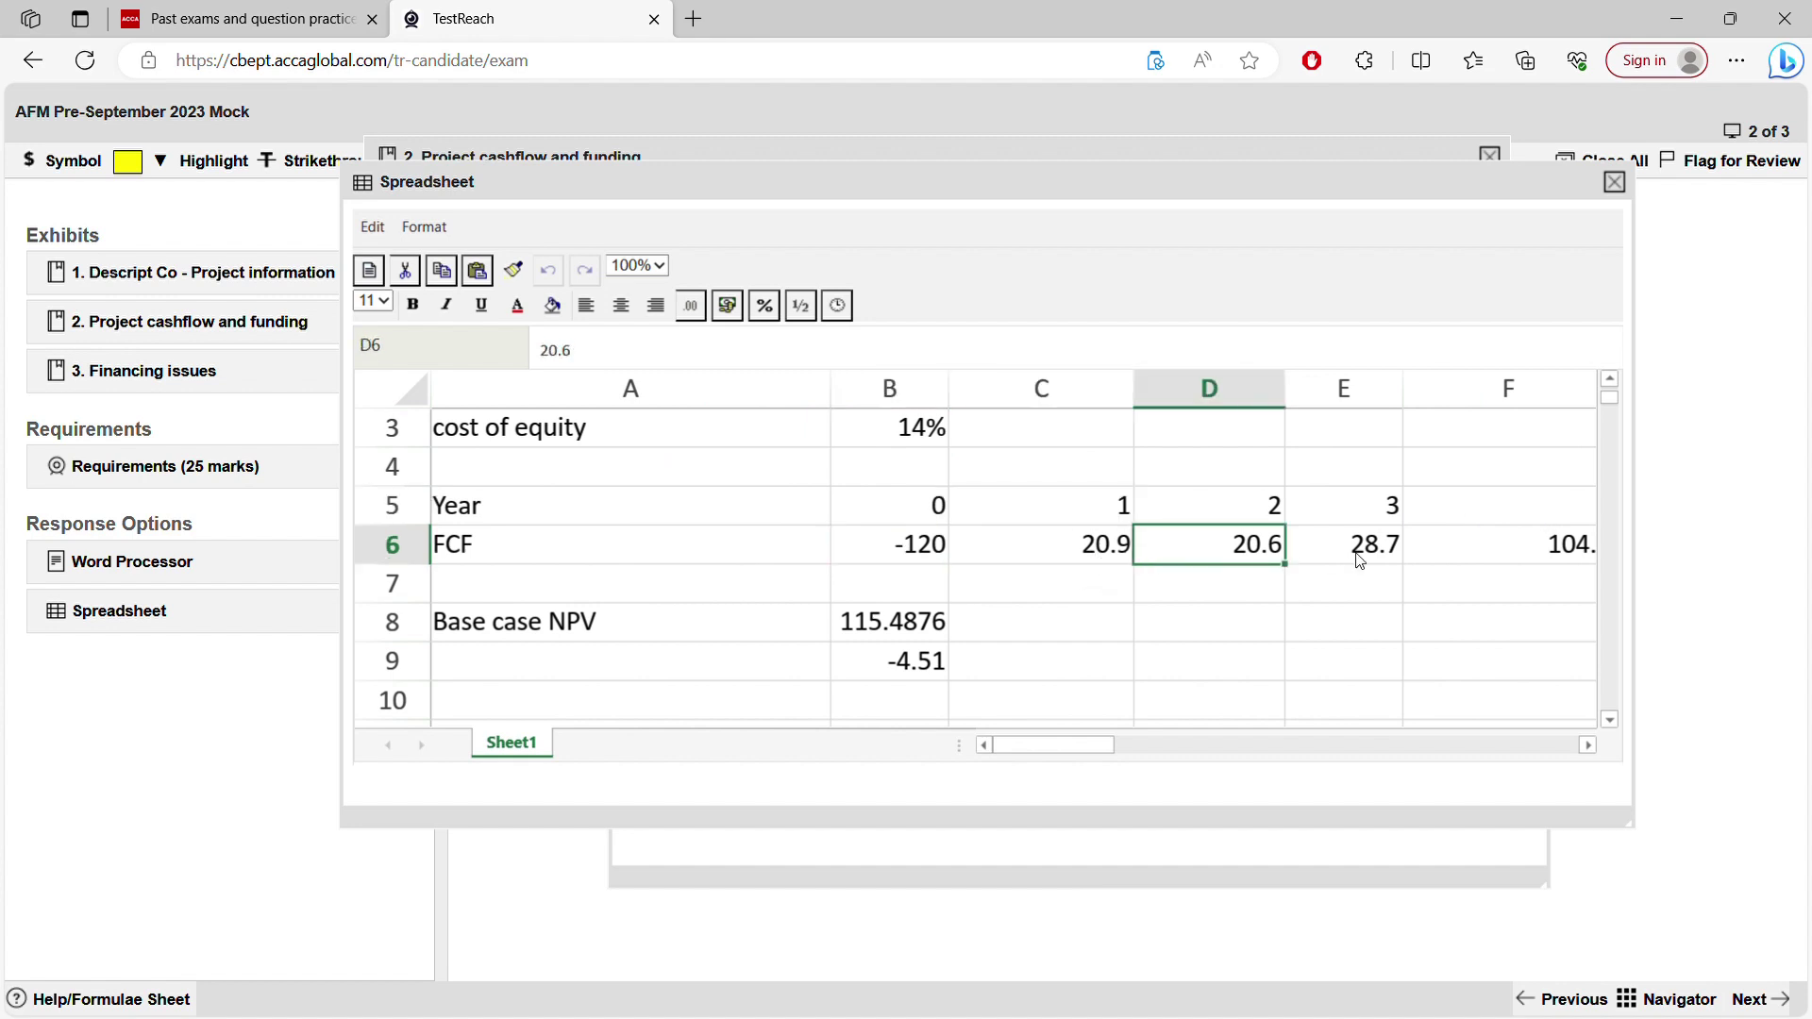
{"action": "left_click", "coordinate": [1357, 563]}
{"action": "left_click", "coordinate": [1495, 560]}
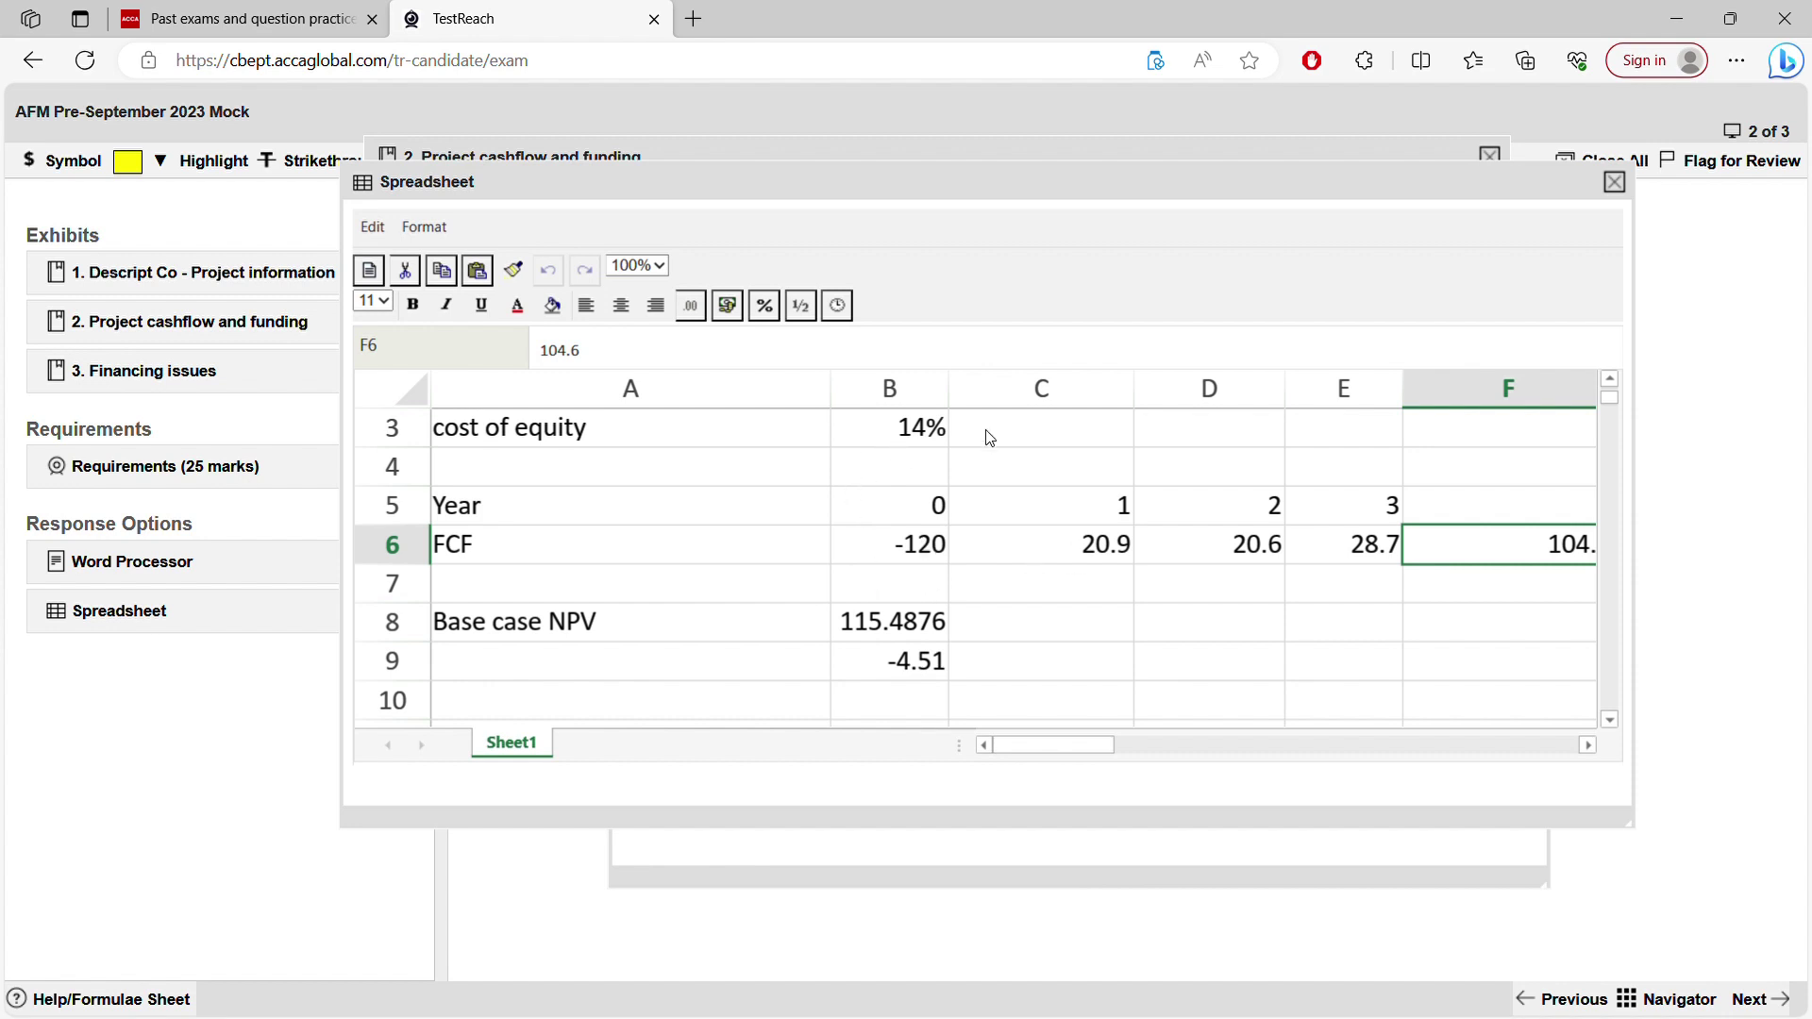
{"action": "left_click", "coordinate": [937, 439]}
{"action": "left_click", "coordinate": [936, 574]}
{"action": "left_click", "coordinate": [1048, 585]}
{"action": "left_click", "coordinate": [1165, 589]}
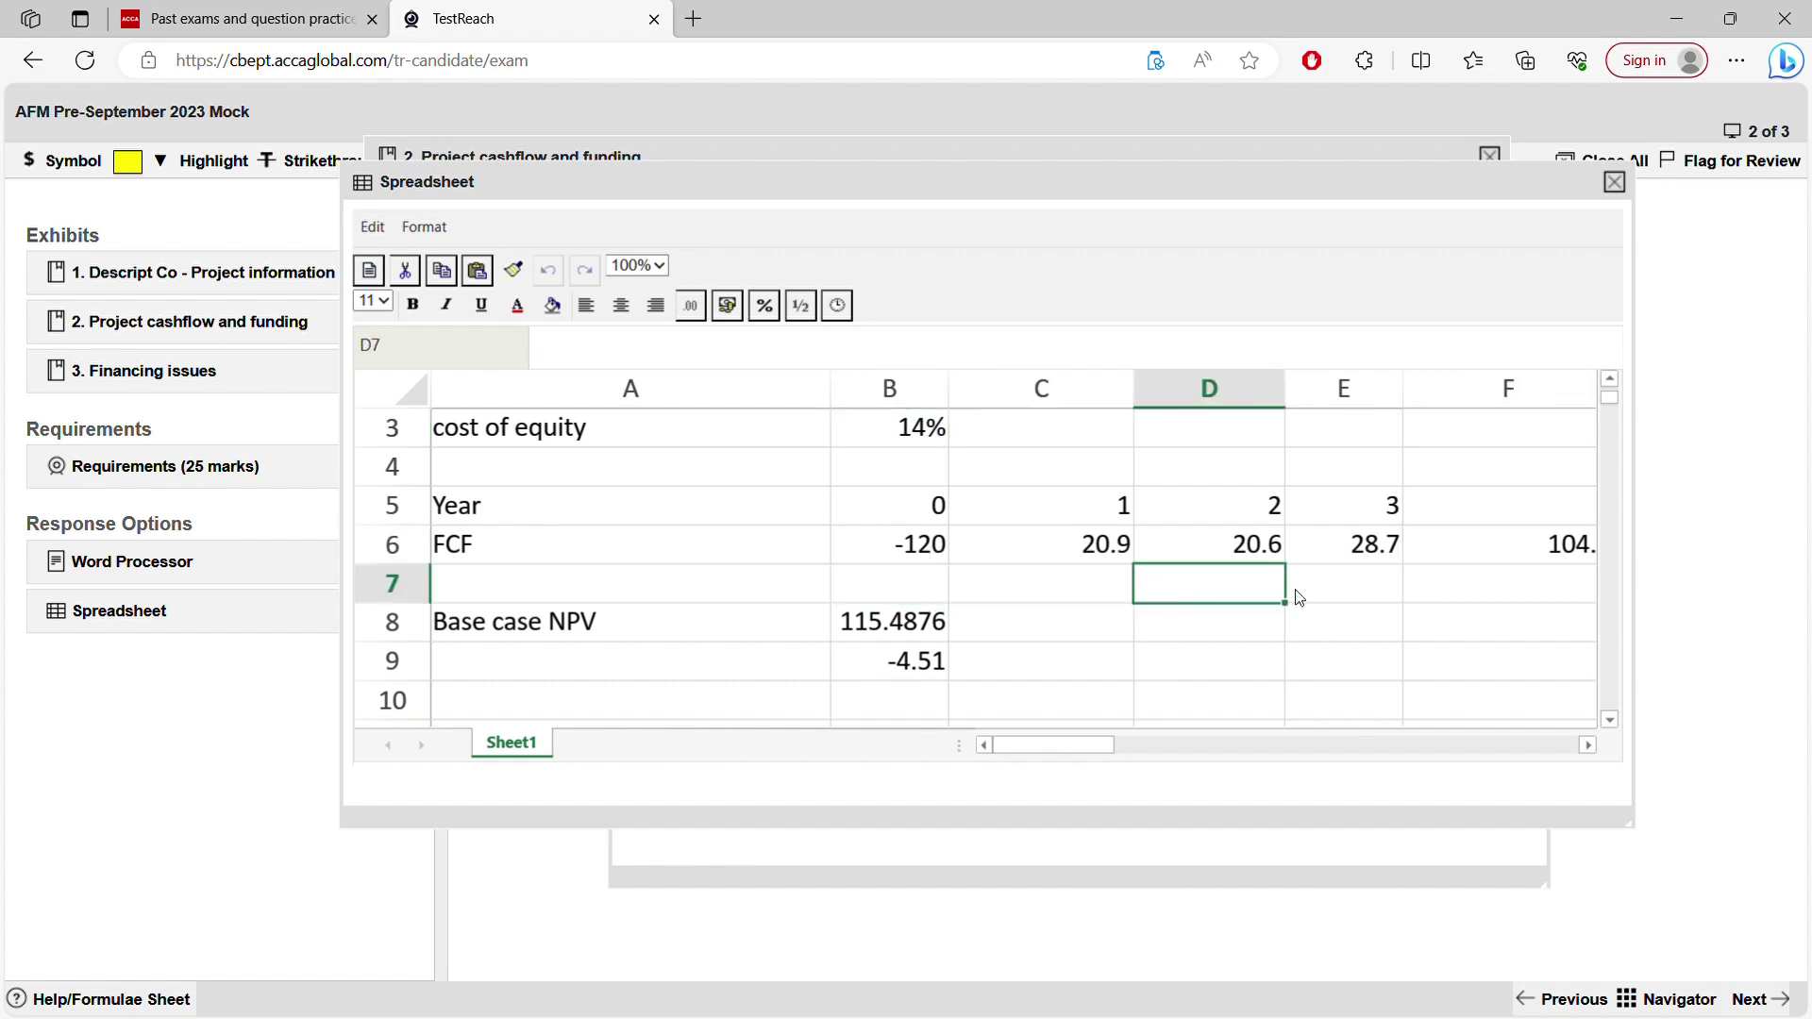
{"action": "left_click", "coordinate": [1299, 597]}
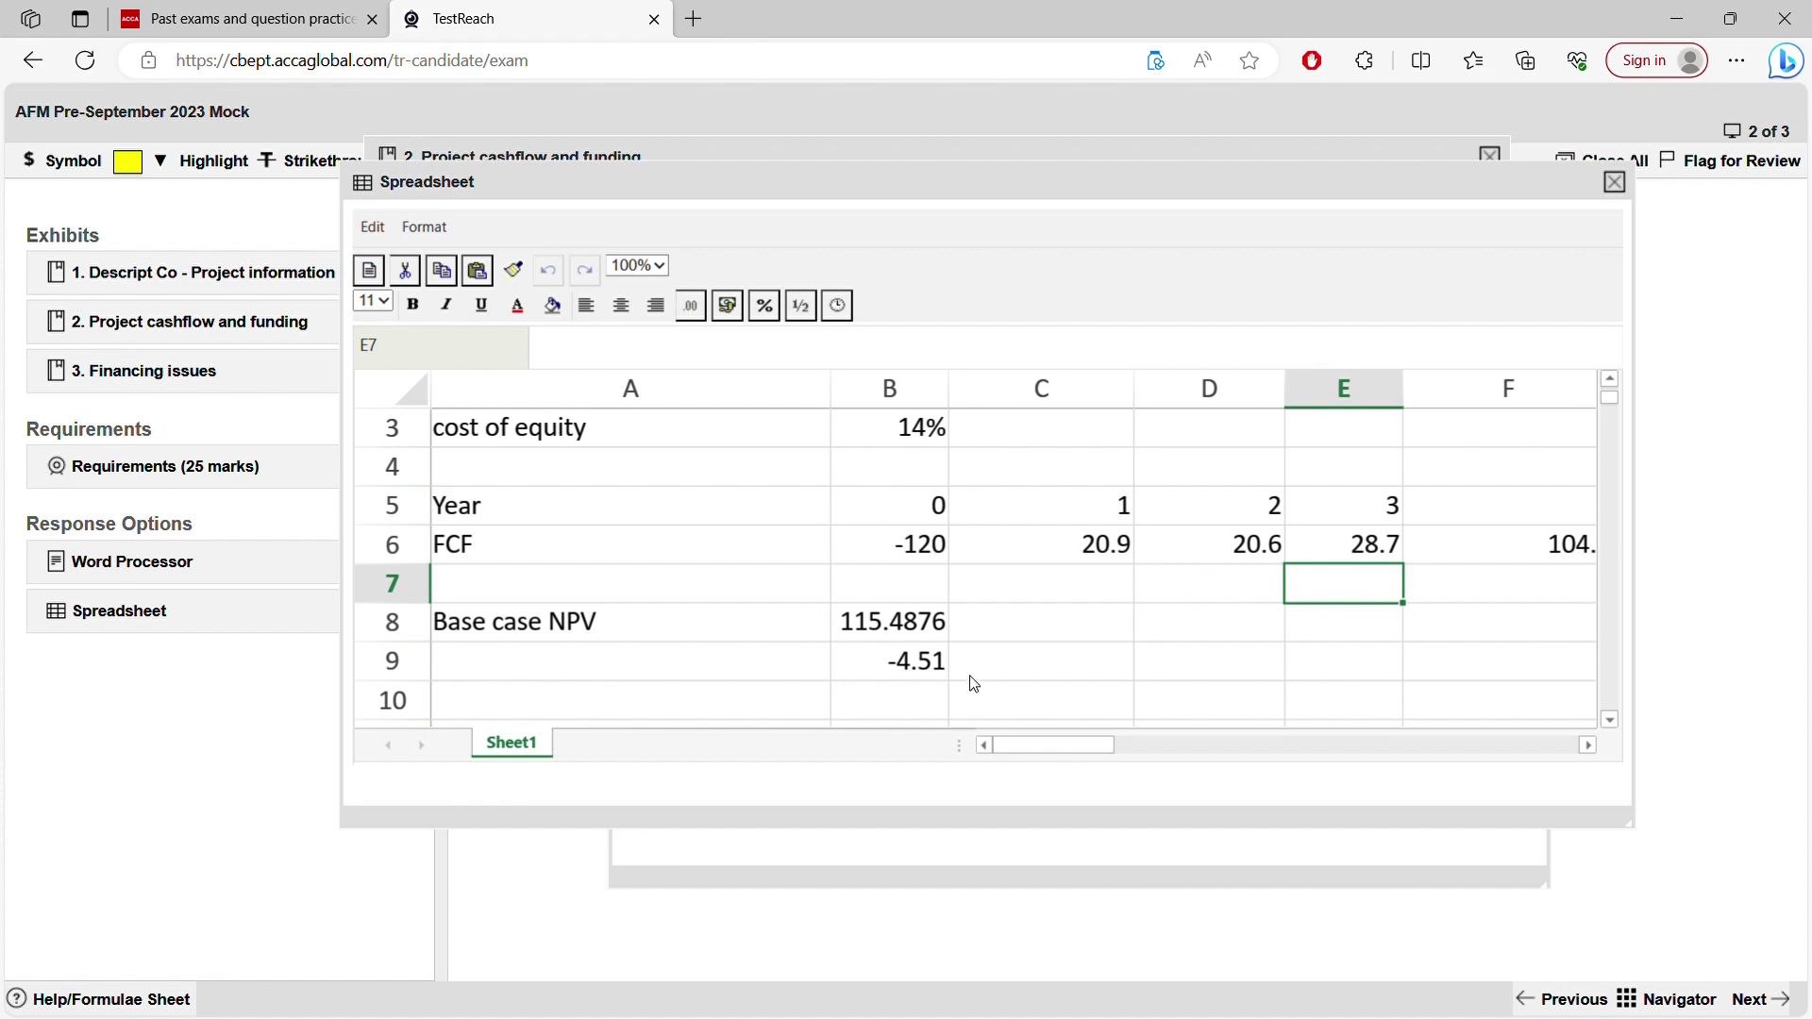
- Clear the base case NPV in B8 and re-enter it as =NPV(0.14,C6:F6)
{"action": "double_click", "coordinate": [890, 632]}
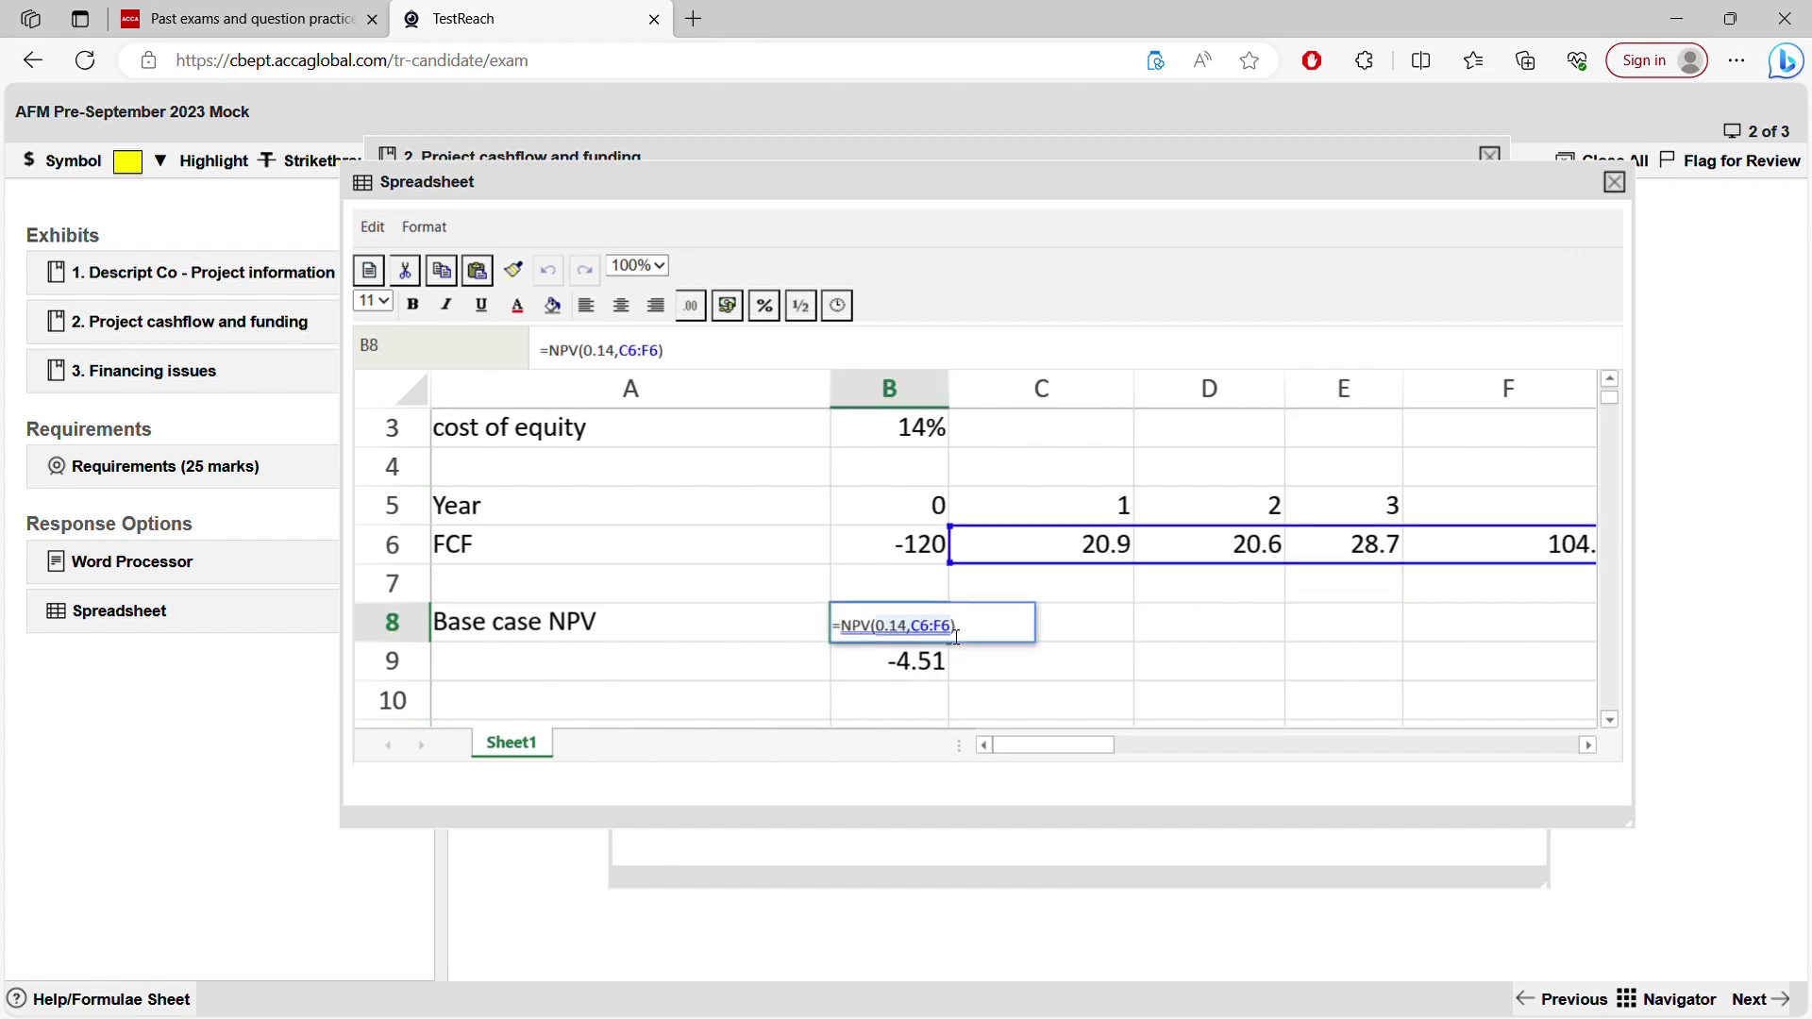
{"action": "left_click_drag", "start_coordinate": [955, 626], "coordinate": [766, 632]}
{"action": "key", "text": "BackSpace"}
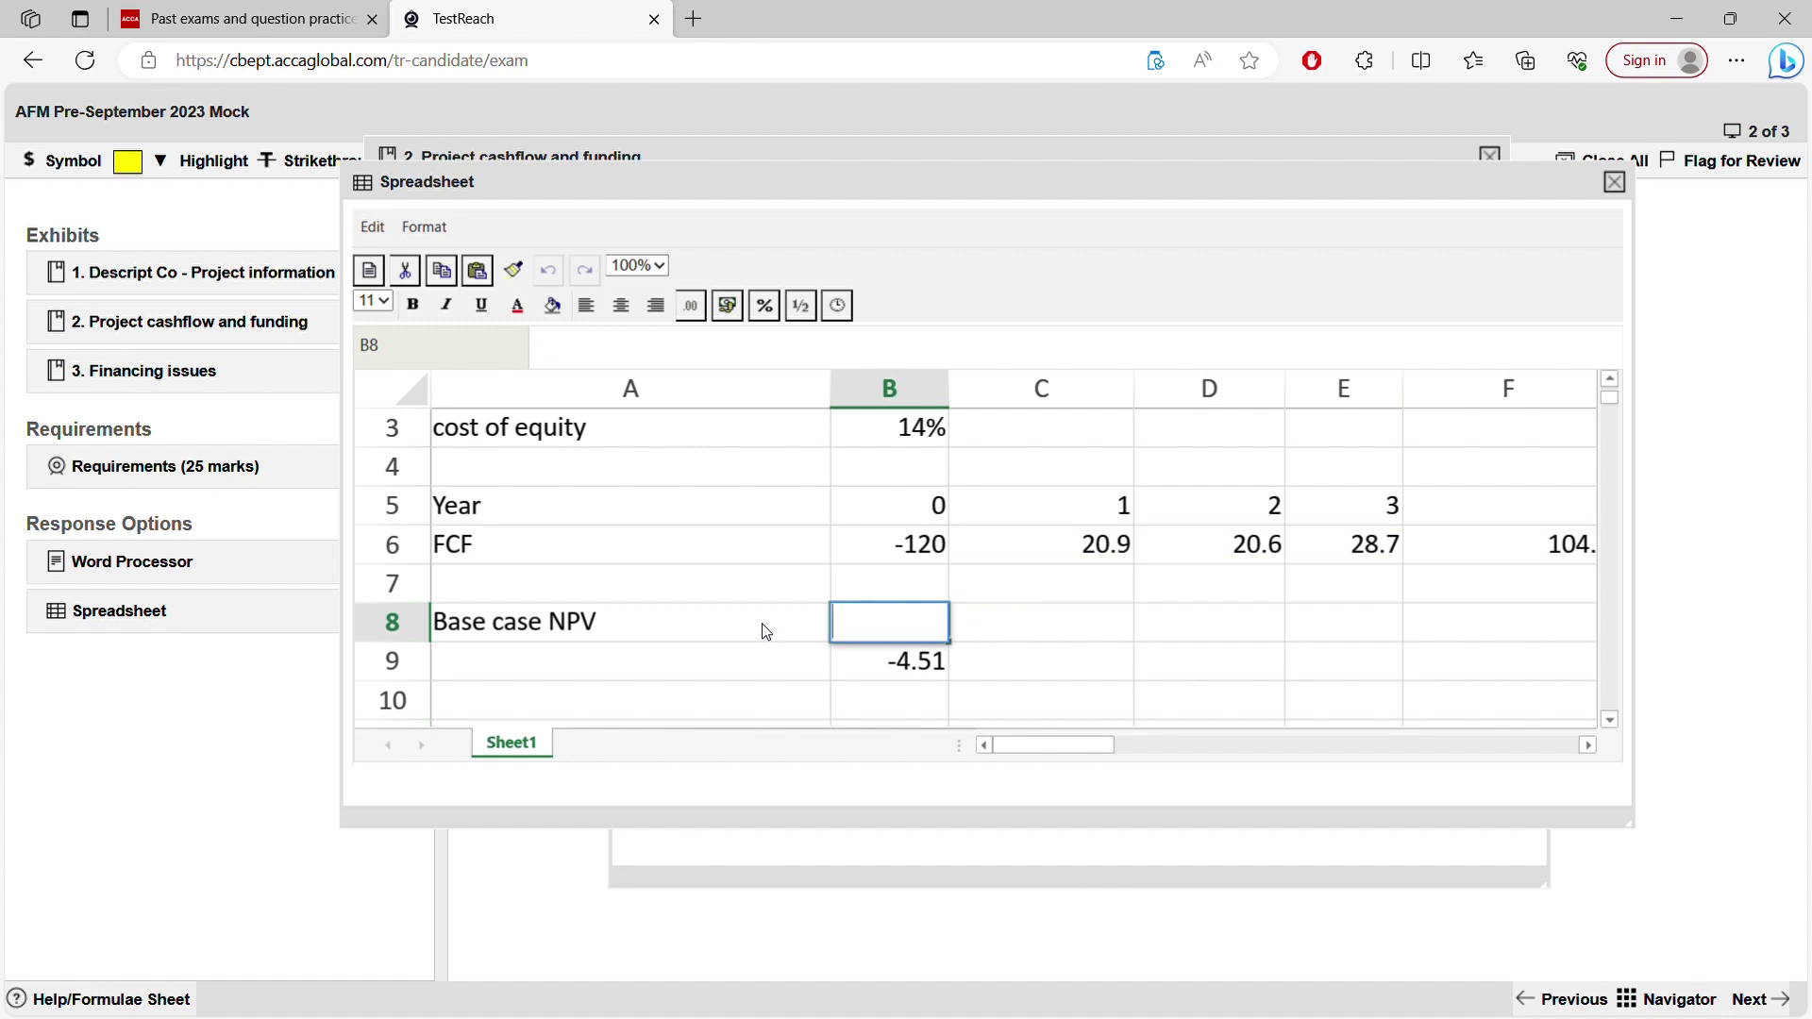
{"action": "type", "text": "="}
{"action": "type", "text": "NPV(0.14,"}
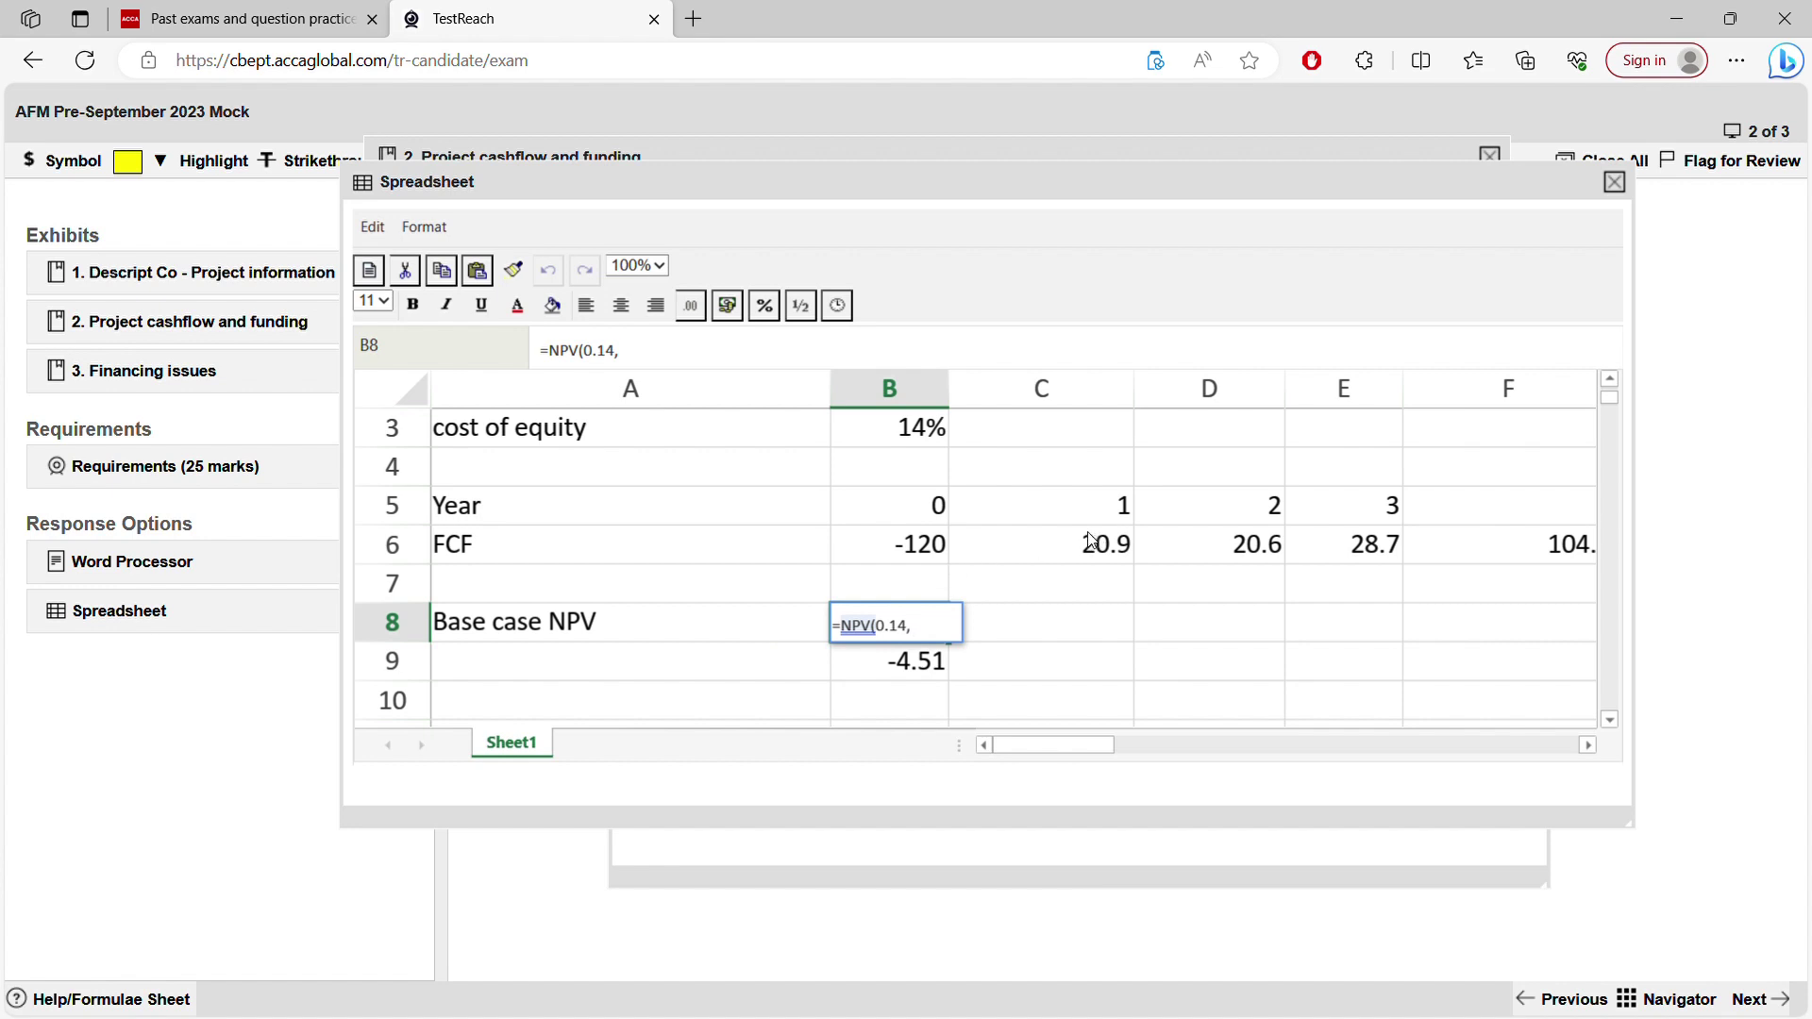
{"action": "left_click_drag", "start_coordinate": [1095, 542], "coordinate": [1460, 540]}
{"action": "key", "text": "Return"}
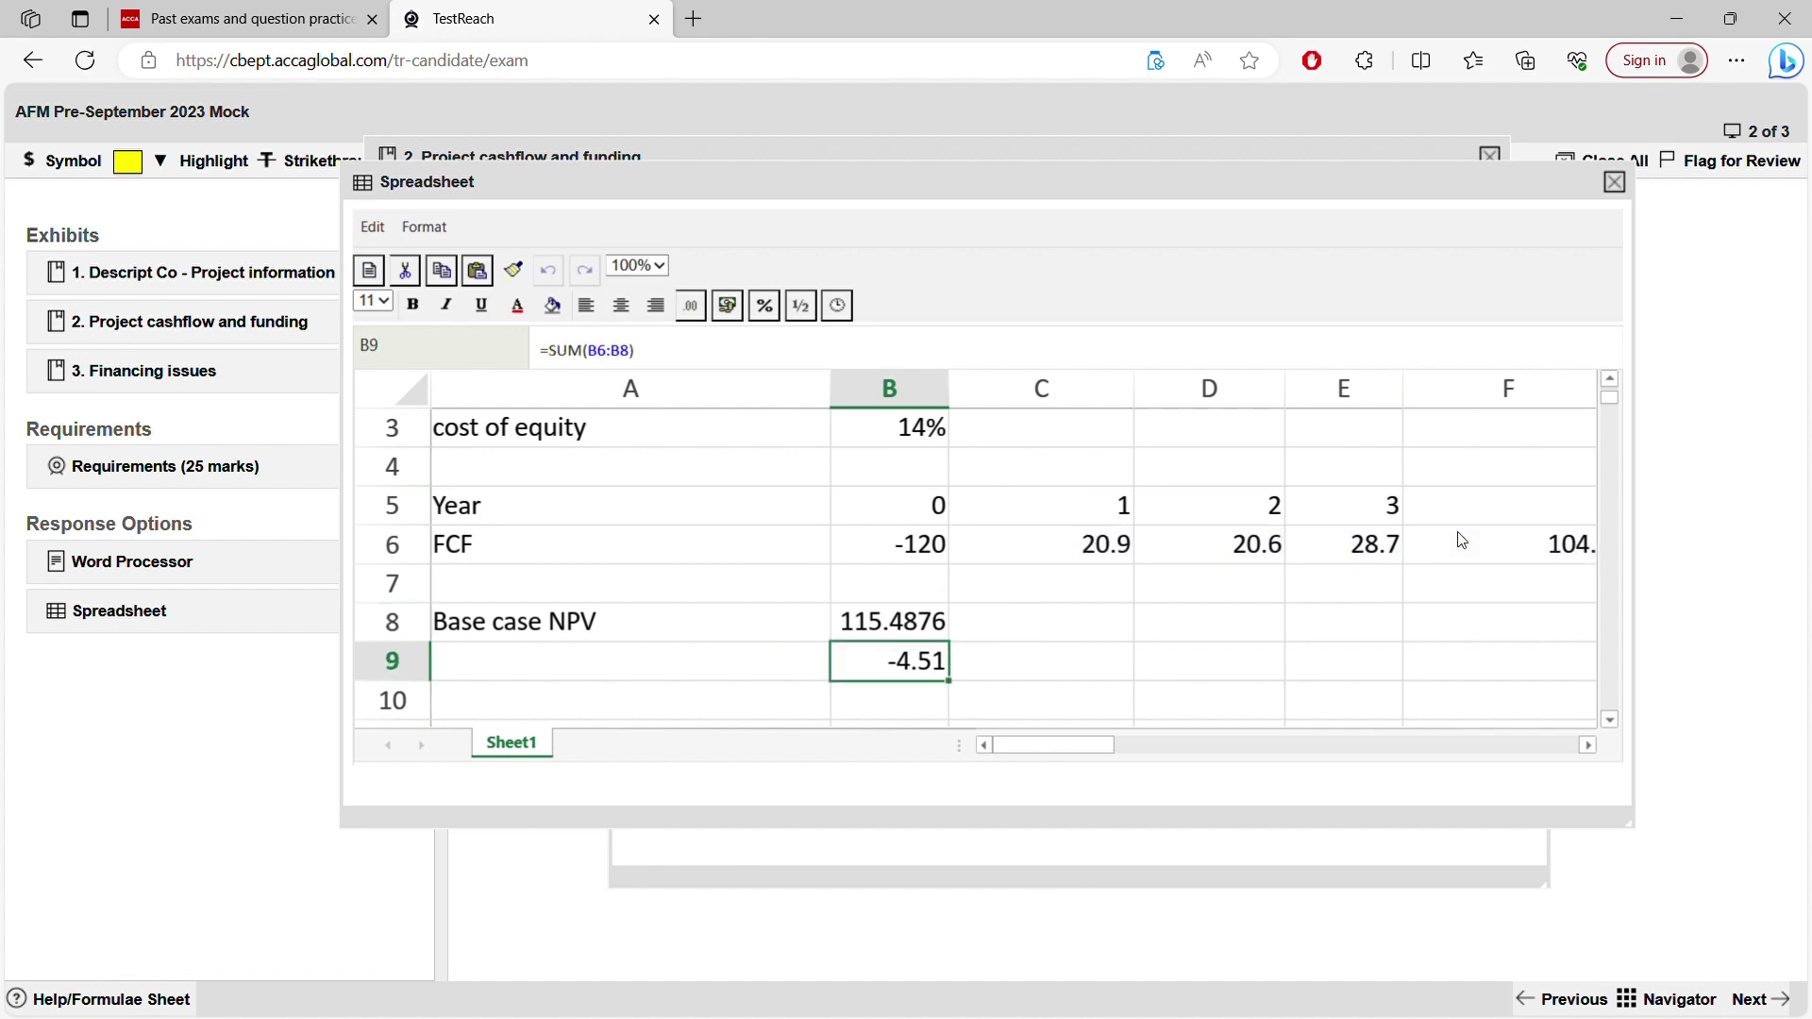
- Review the NPV formula in B8, the year 0 outlay in B6 and the sum in B9 that combines them
{"action": "left_click", "coordinate": [908, 632]}
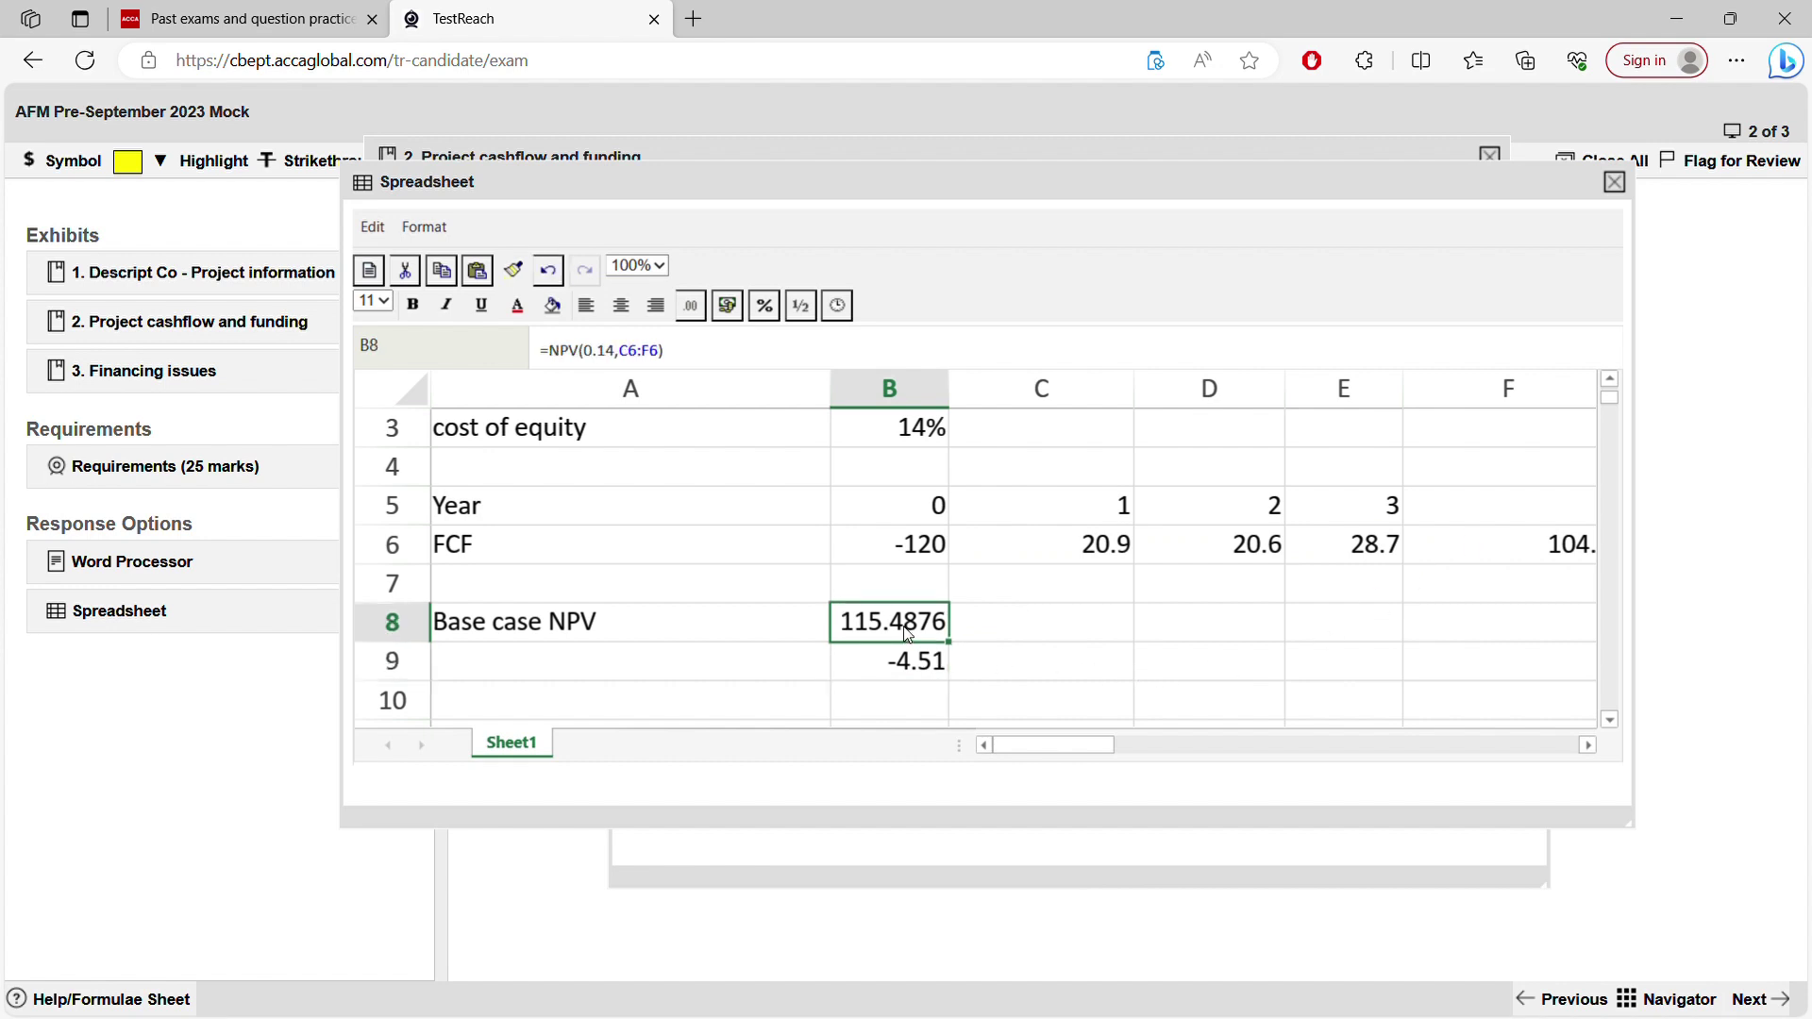
{"action": "left_click", "coordinate": [859, 545]}
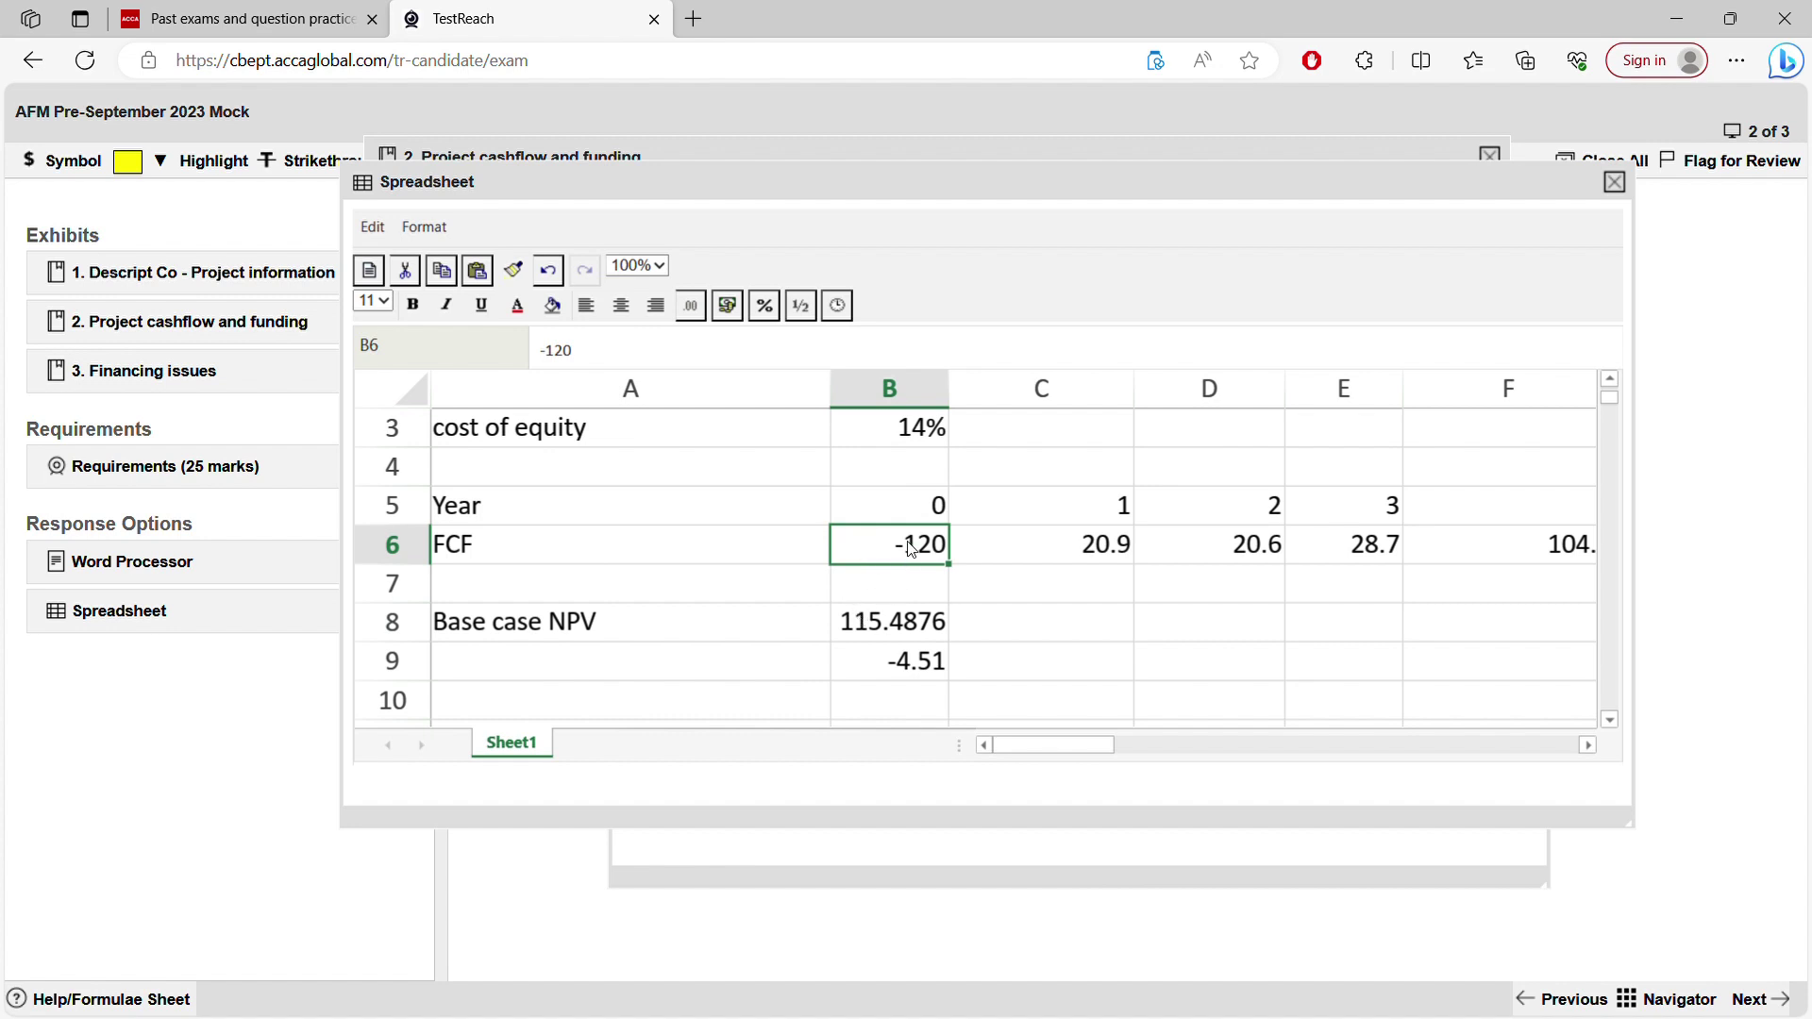
{"action": "left_click", "coordinate": [933, 673]}
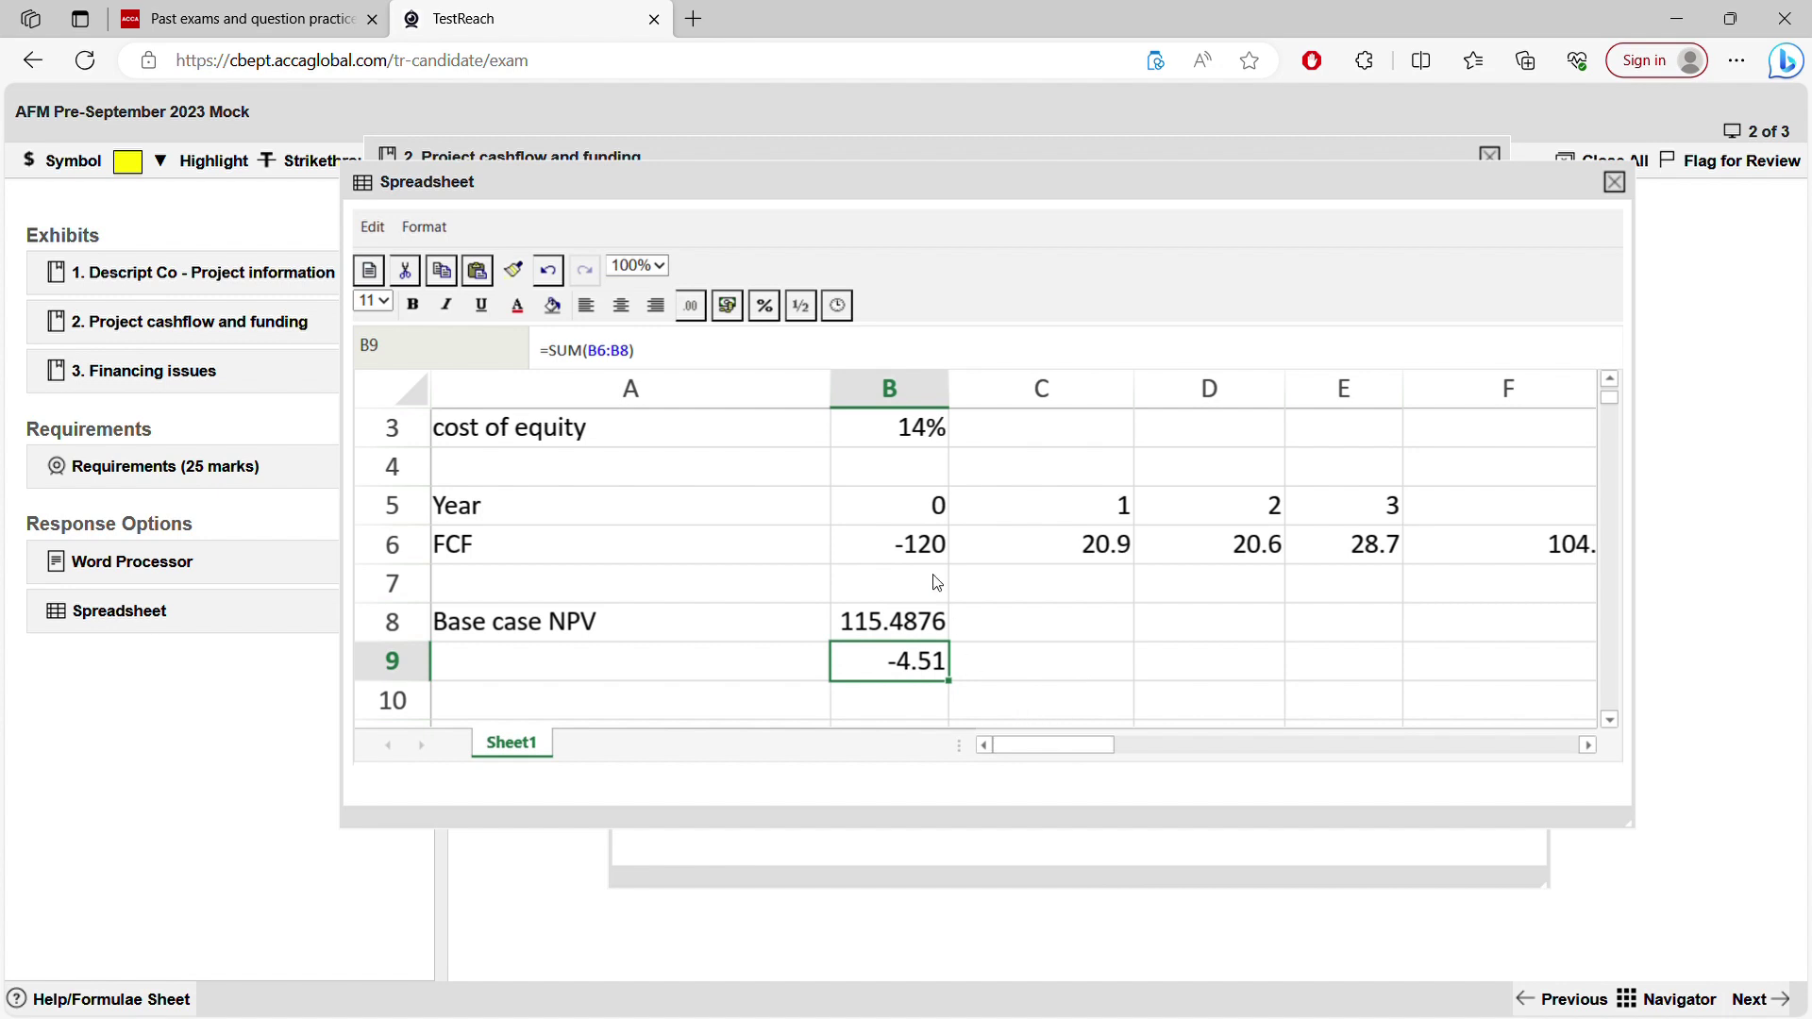
{"action": "left_click", "coordinate": [913, 639]}
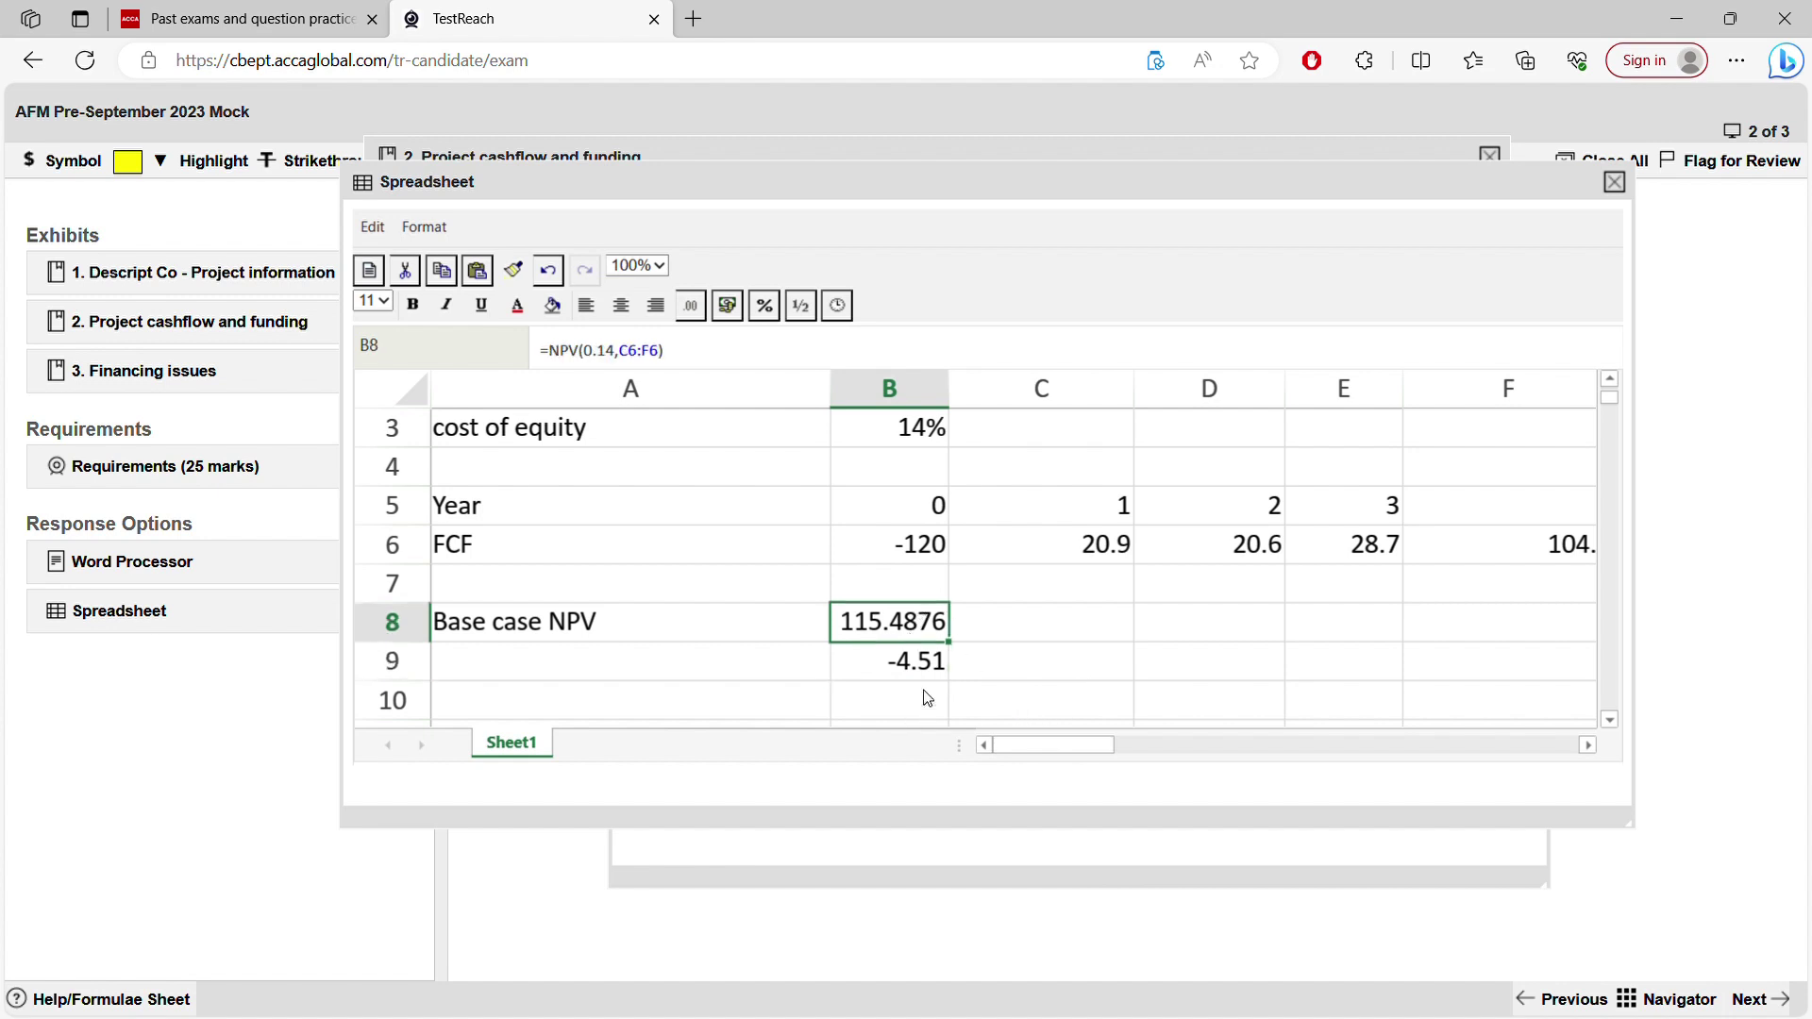
{"action": "left_click", "coordinate": [925, 677]}
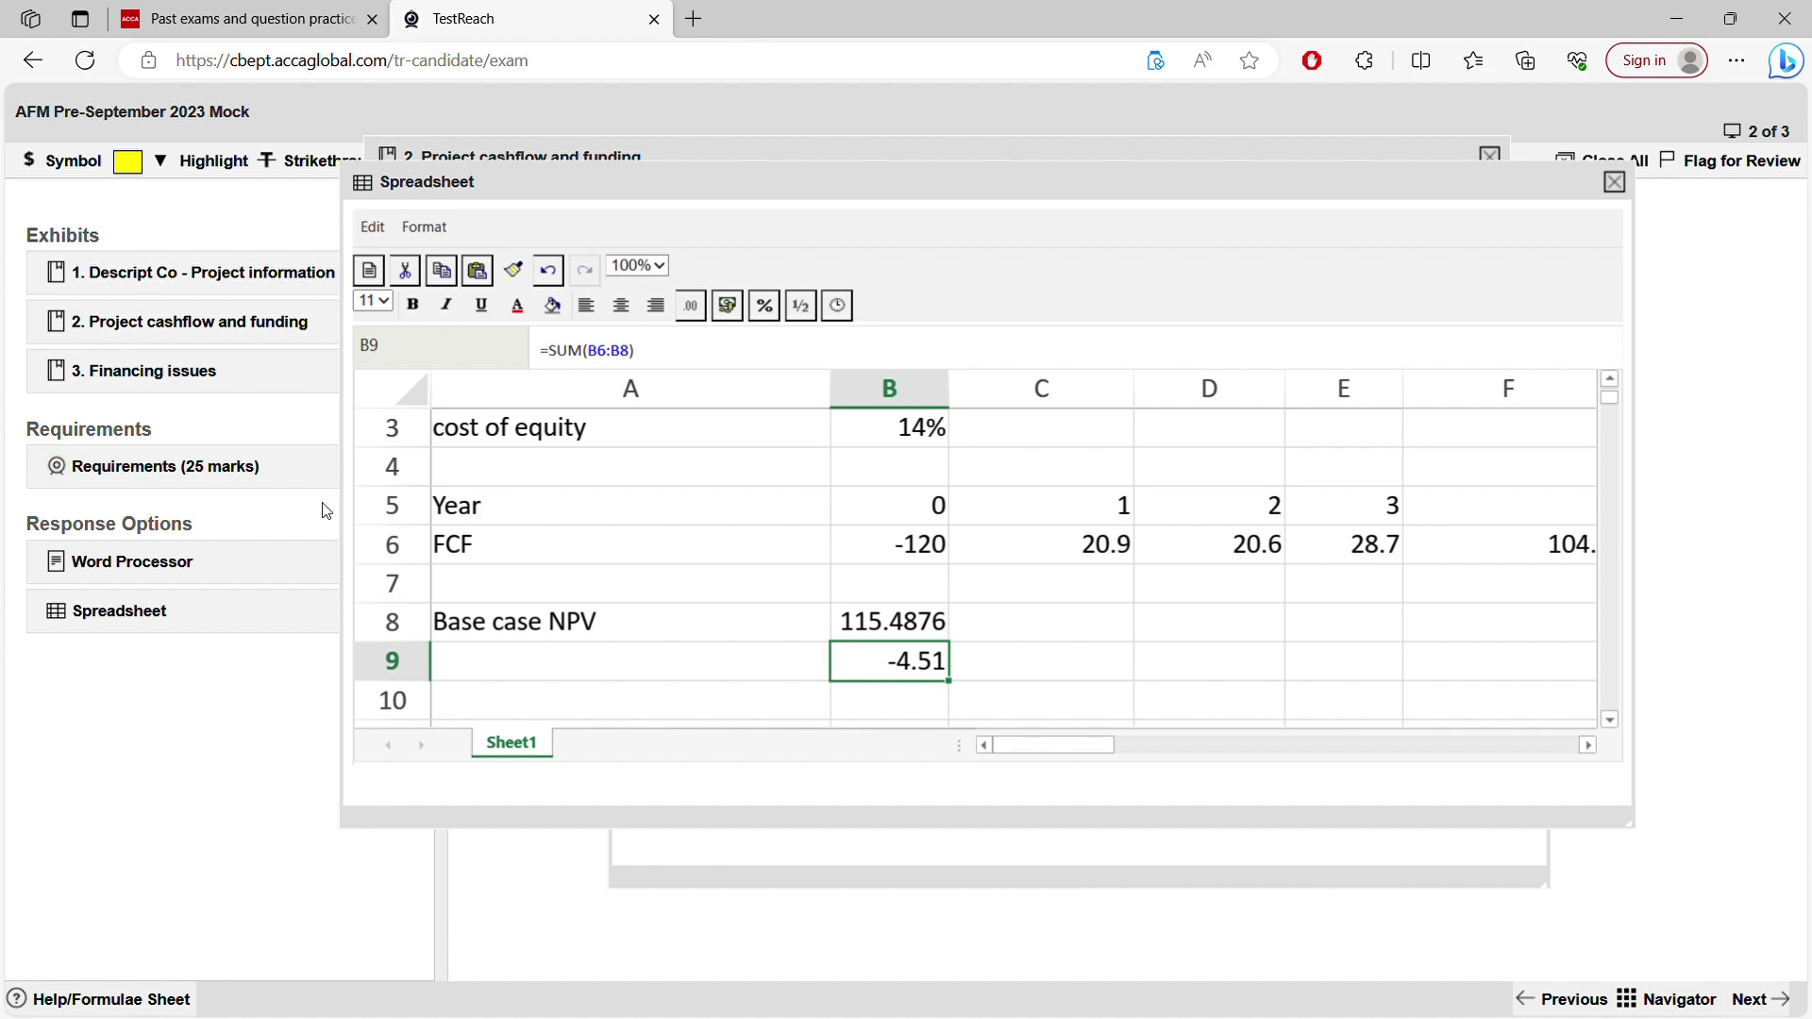
{"action": "left_click", "coordinate": [658, 599]}
{"action": "left_click", "coordinate": [641, 634]}
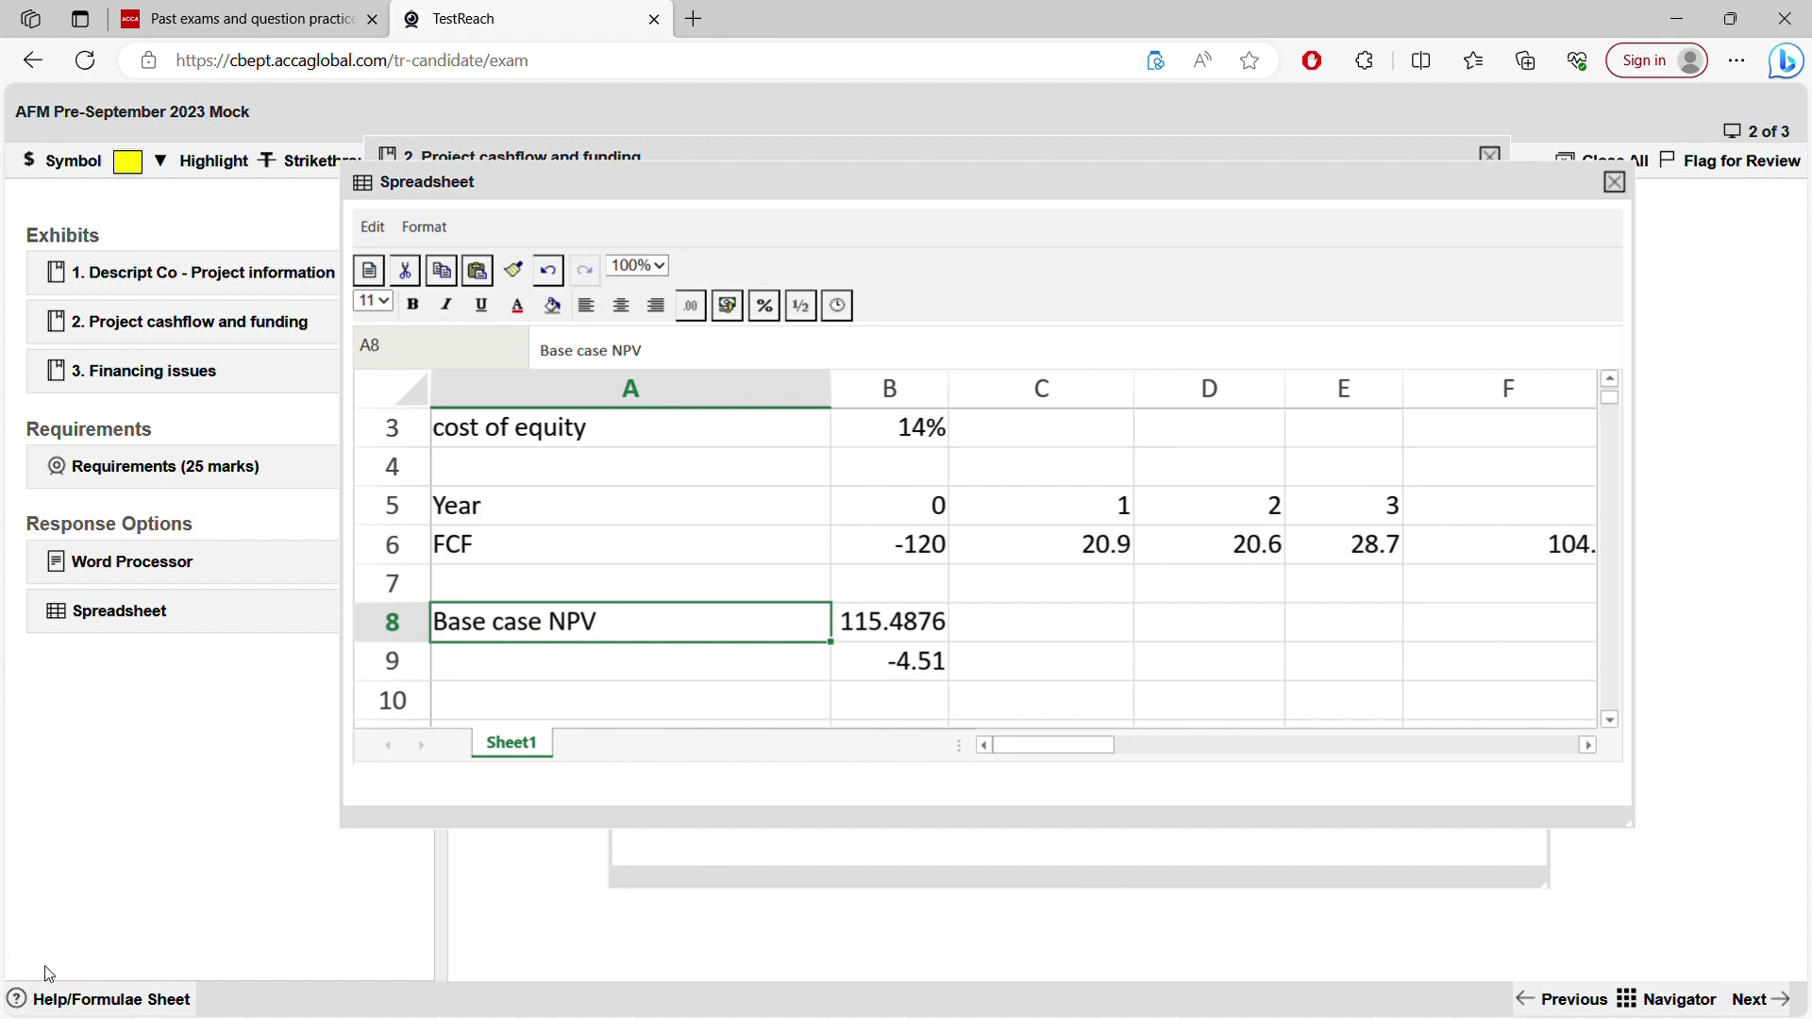
{"action": "left_click", "coordinate": [1276, 600]}
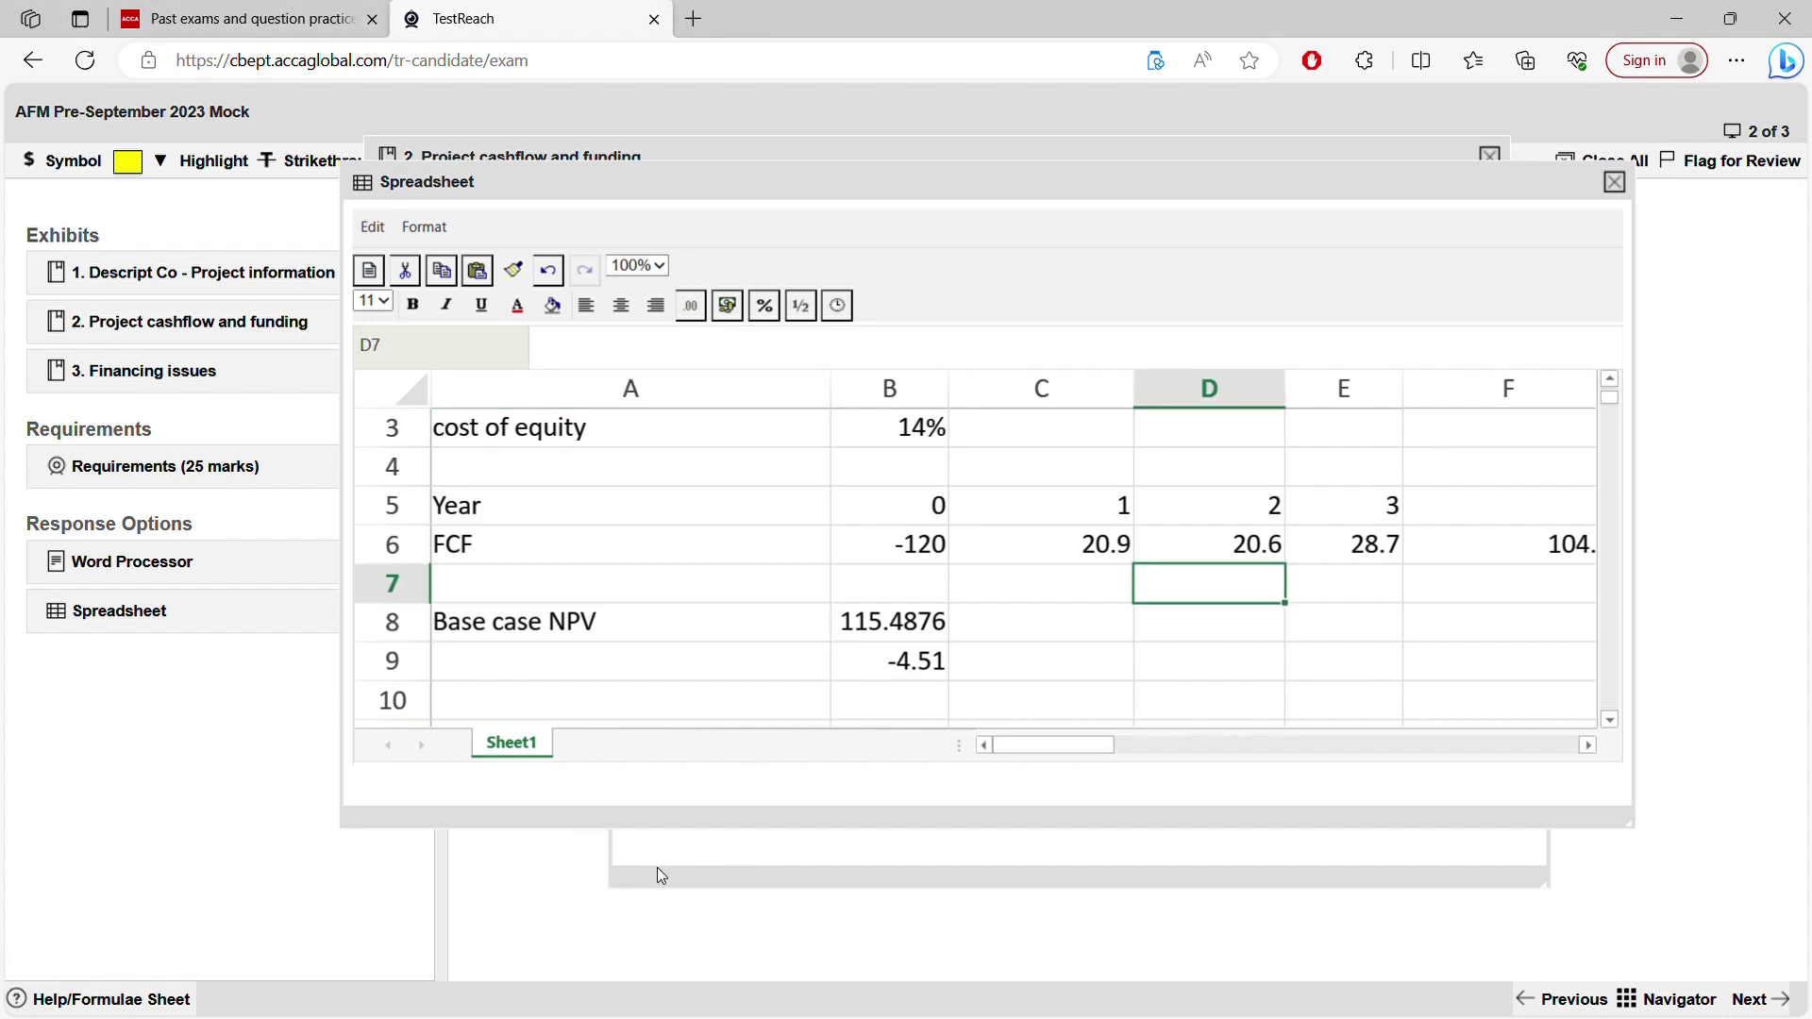
- Read the NPV function's syntax and example in the Workspace help, then close the help window
{"action": "left_click", "coordinate": [199, 999]}
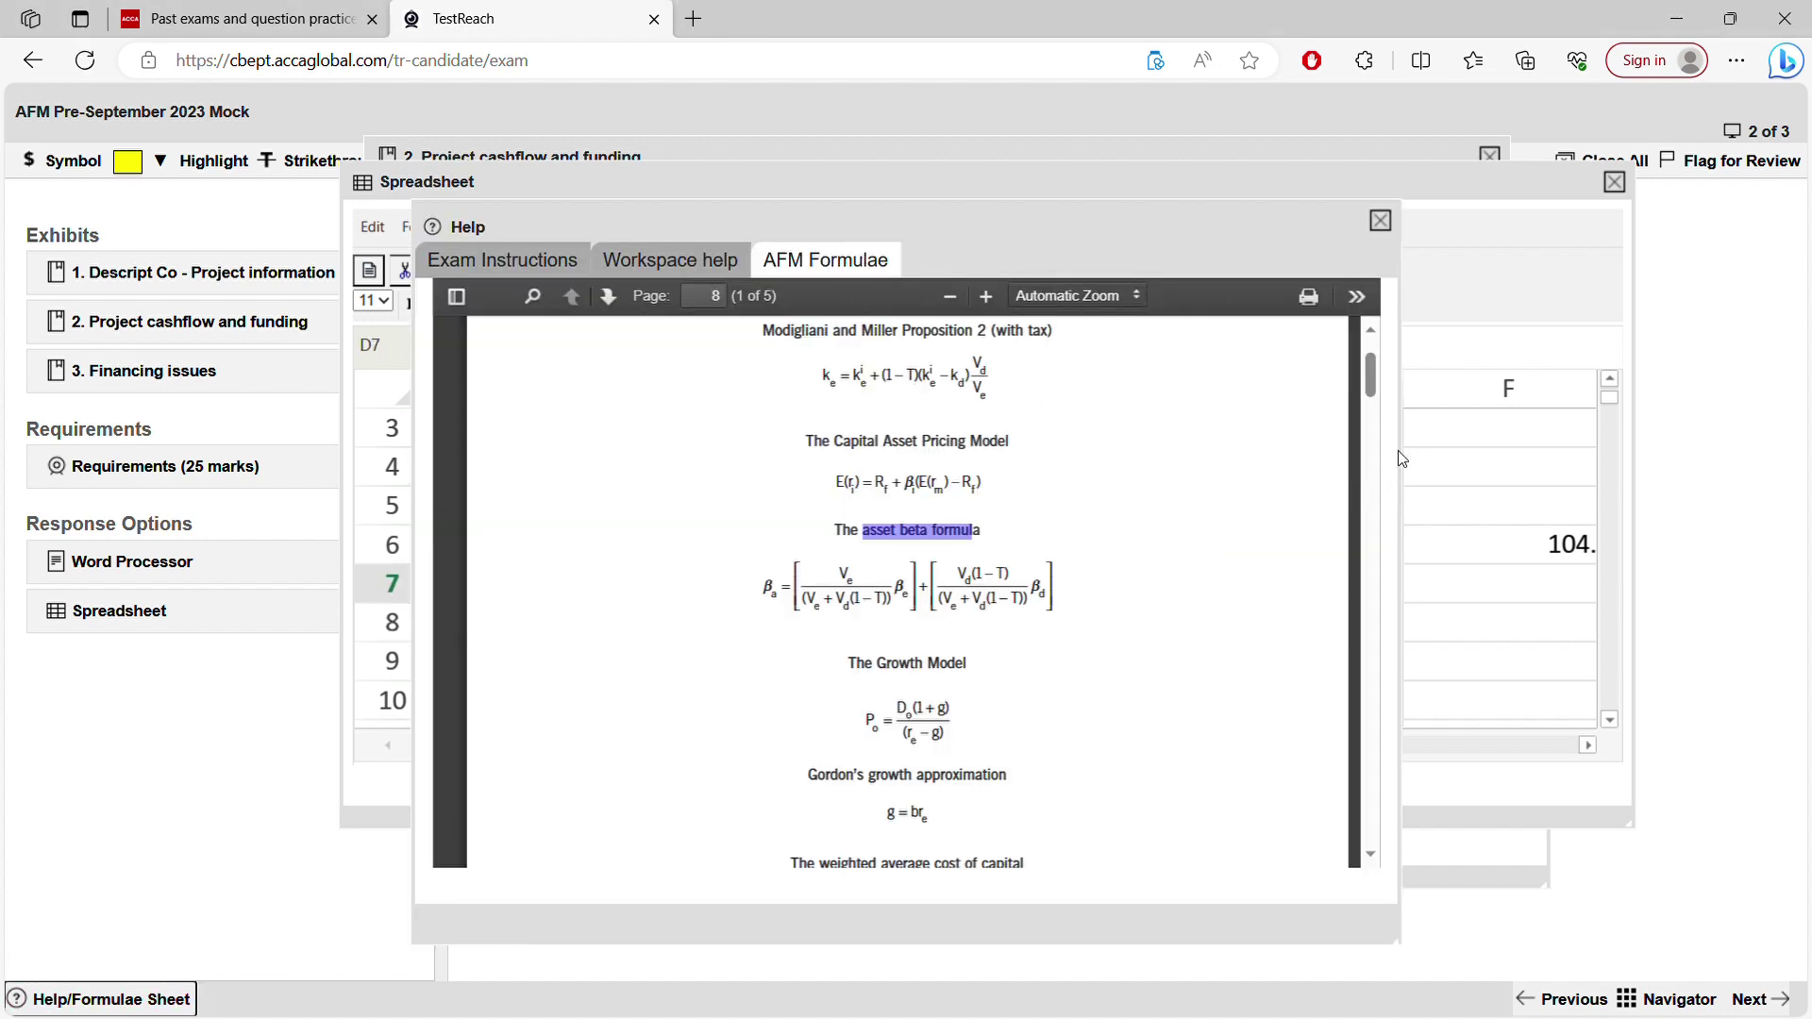
{"action": "left_click", "coordinate": [631, 261]}
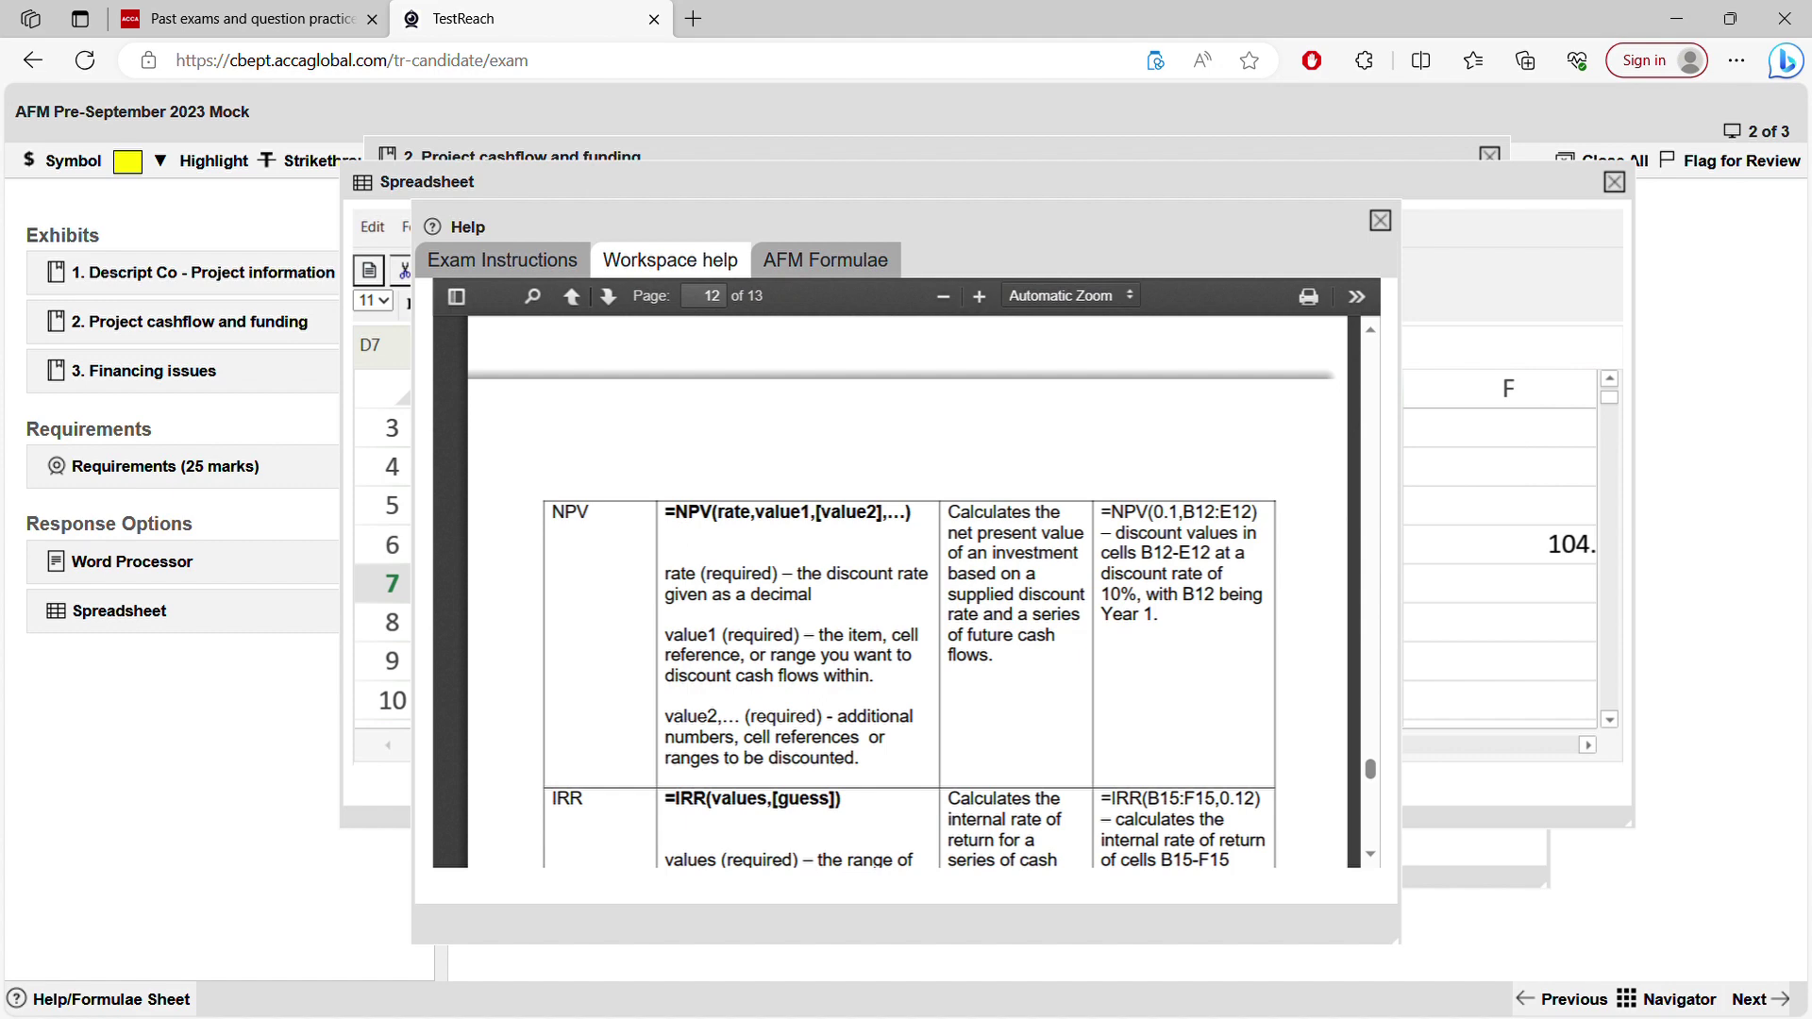
{"action": "left_click_drag", "start_coordinate": [933, 255], "coordinate": [895, 217]}
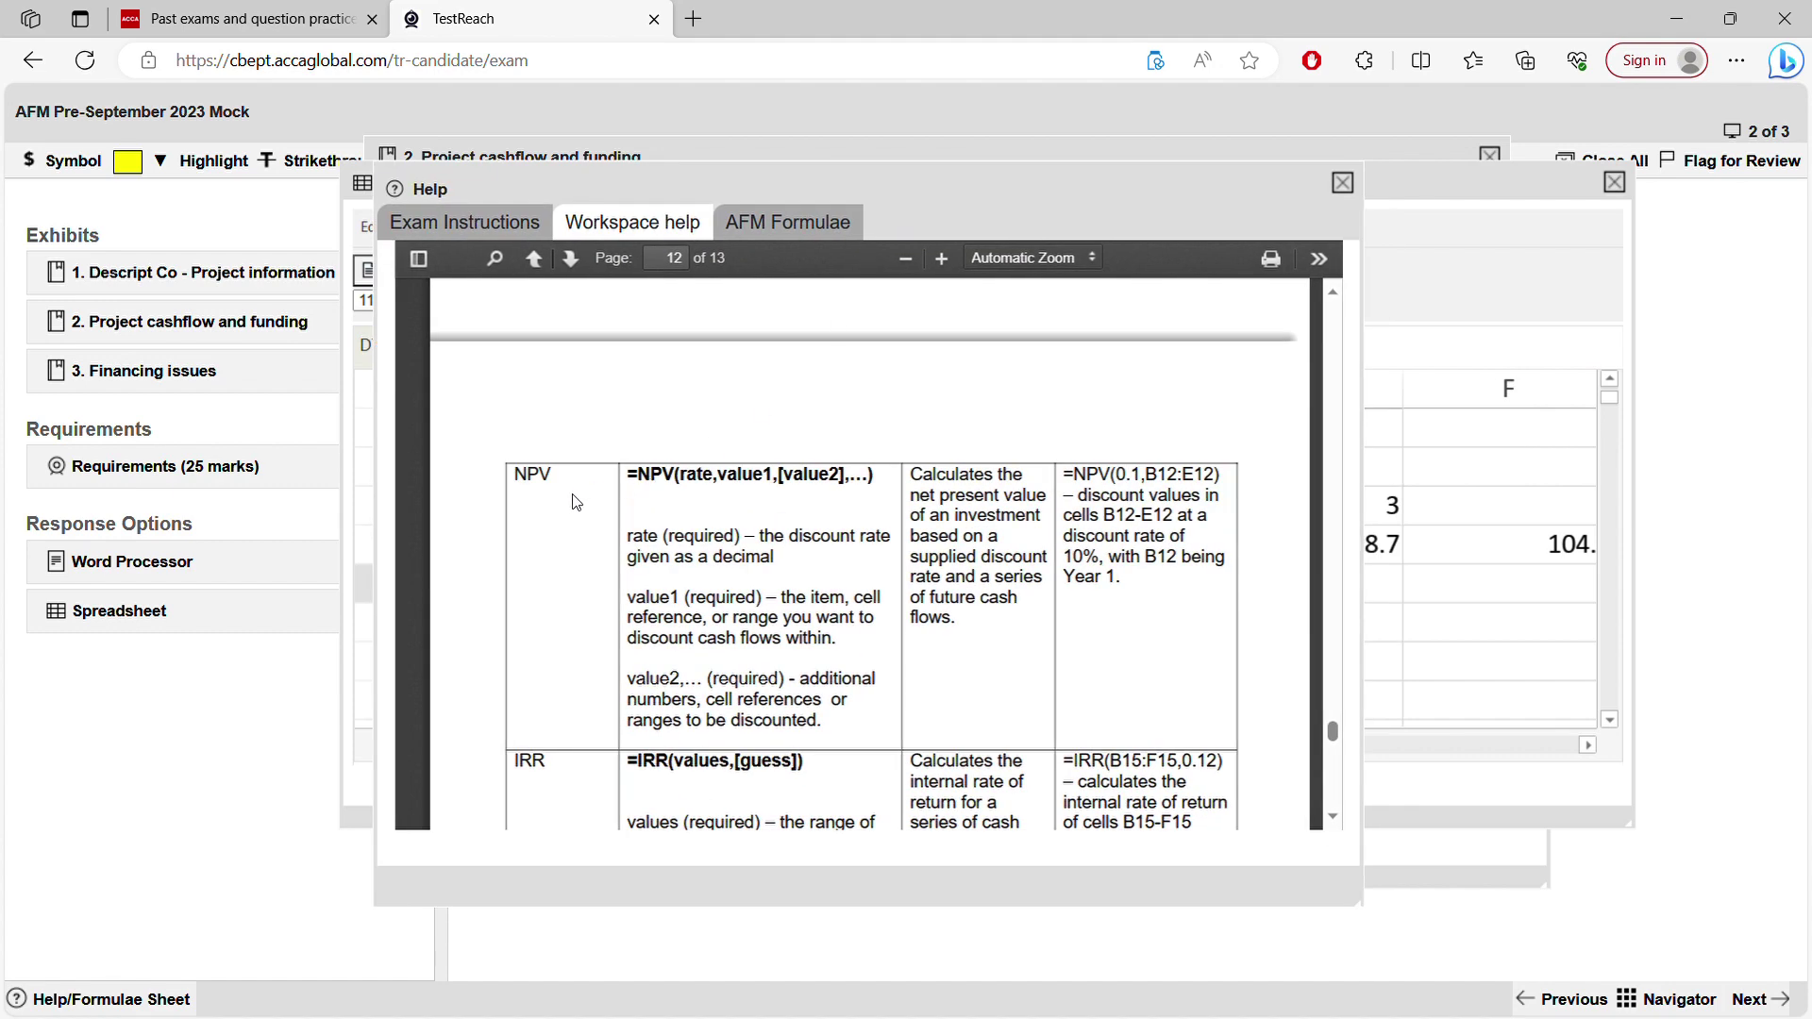
{"action": "left_click_drag", "start_coordinate": [651, 481], "coordinate": [693, 486]}
{"action": "left_click", "coordinate": [1150, 477]}
{"action": "left_click_drag", "start_coordinate": [1141, 477], "coordinate": [1116, 476]}
{"action": "left_click", "coordinate": [1117, 604]}
{"action": "left_click_drag", "start_coordinate": [1117, 579], "coordinate": [1082, 592]}
{"action": "left_click", "coordinate": [1342, 182]}
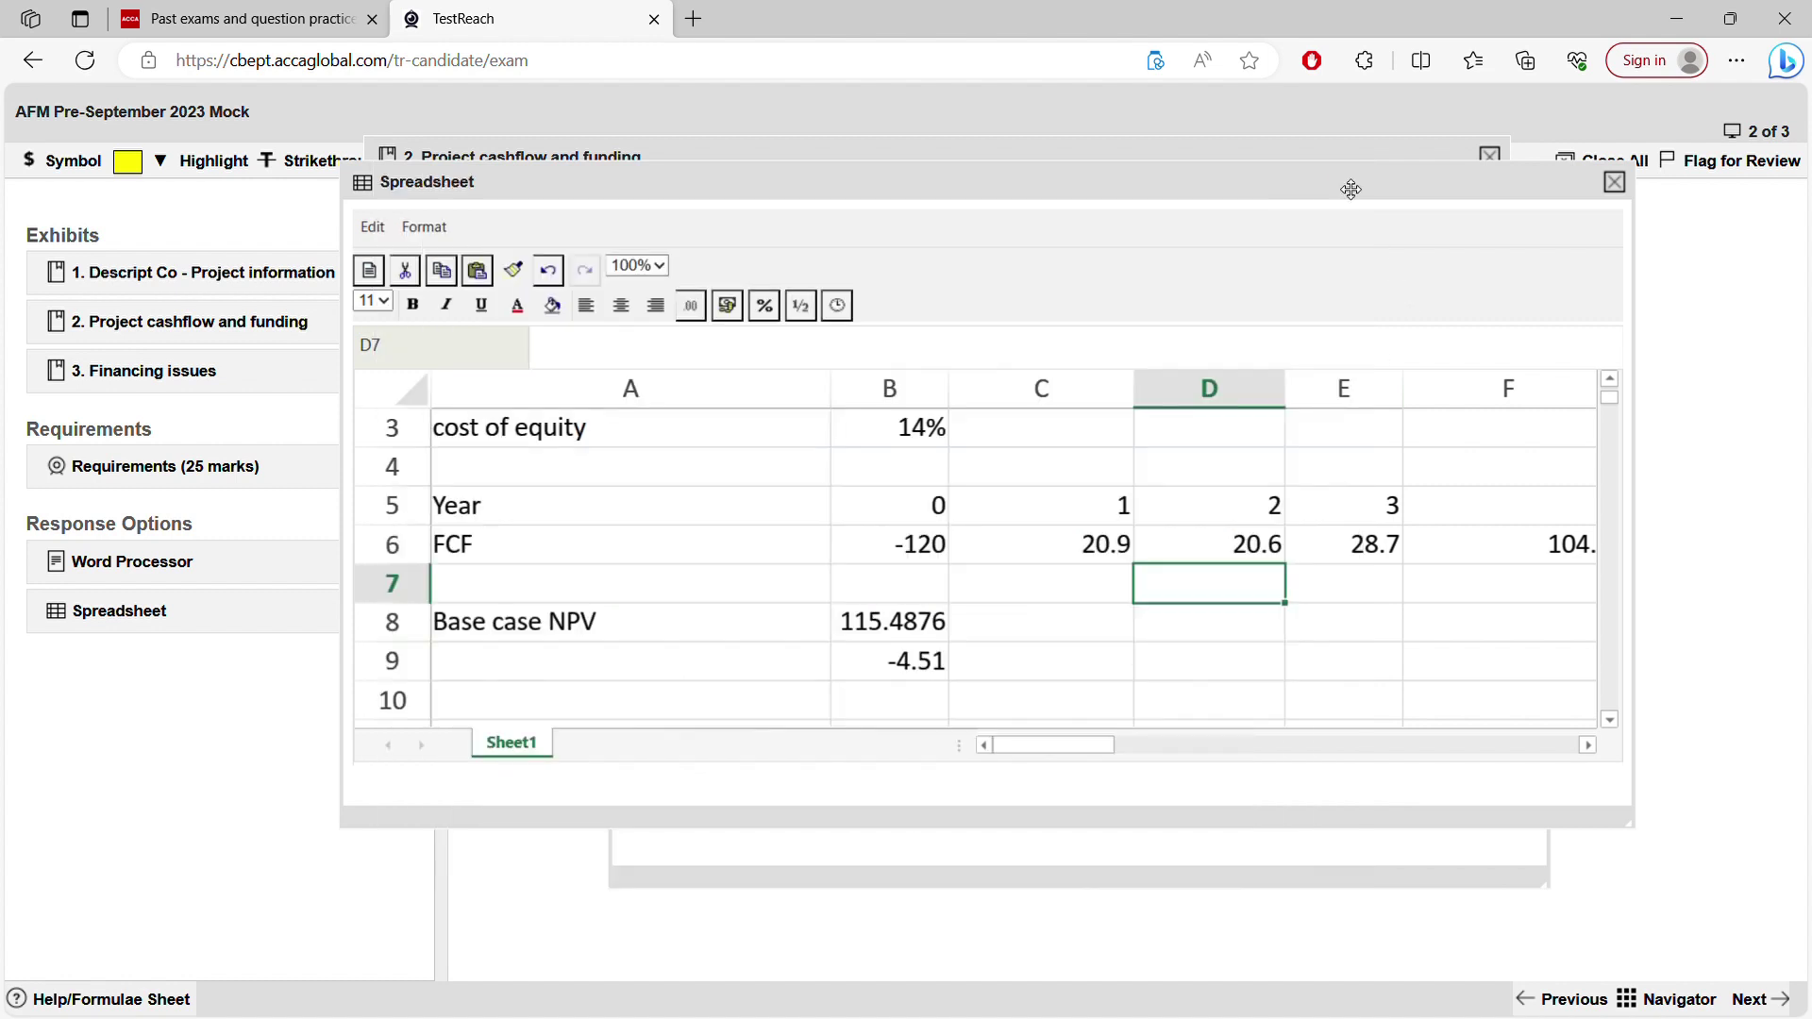
- Check the net base case NPV in B9 and the total formula of the APV table in C18
{"action": "left_click", "coordinate": [934, 661]}
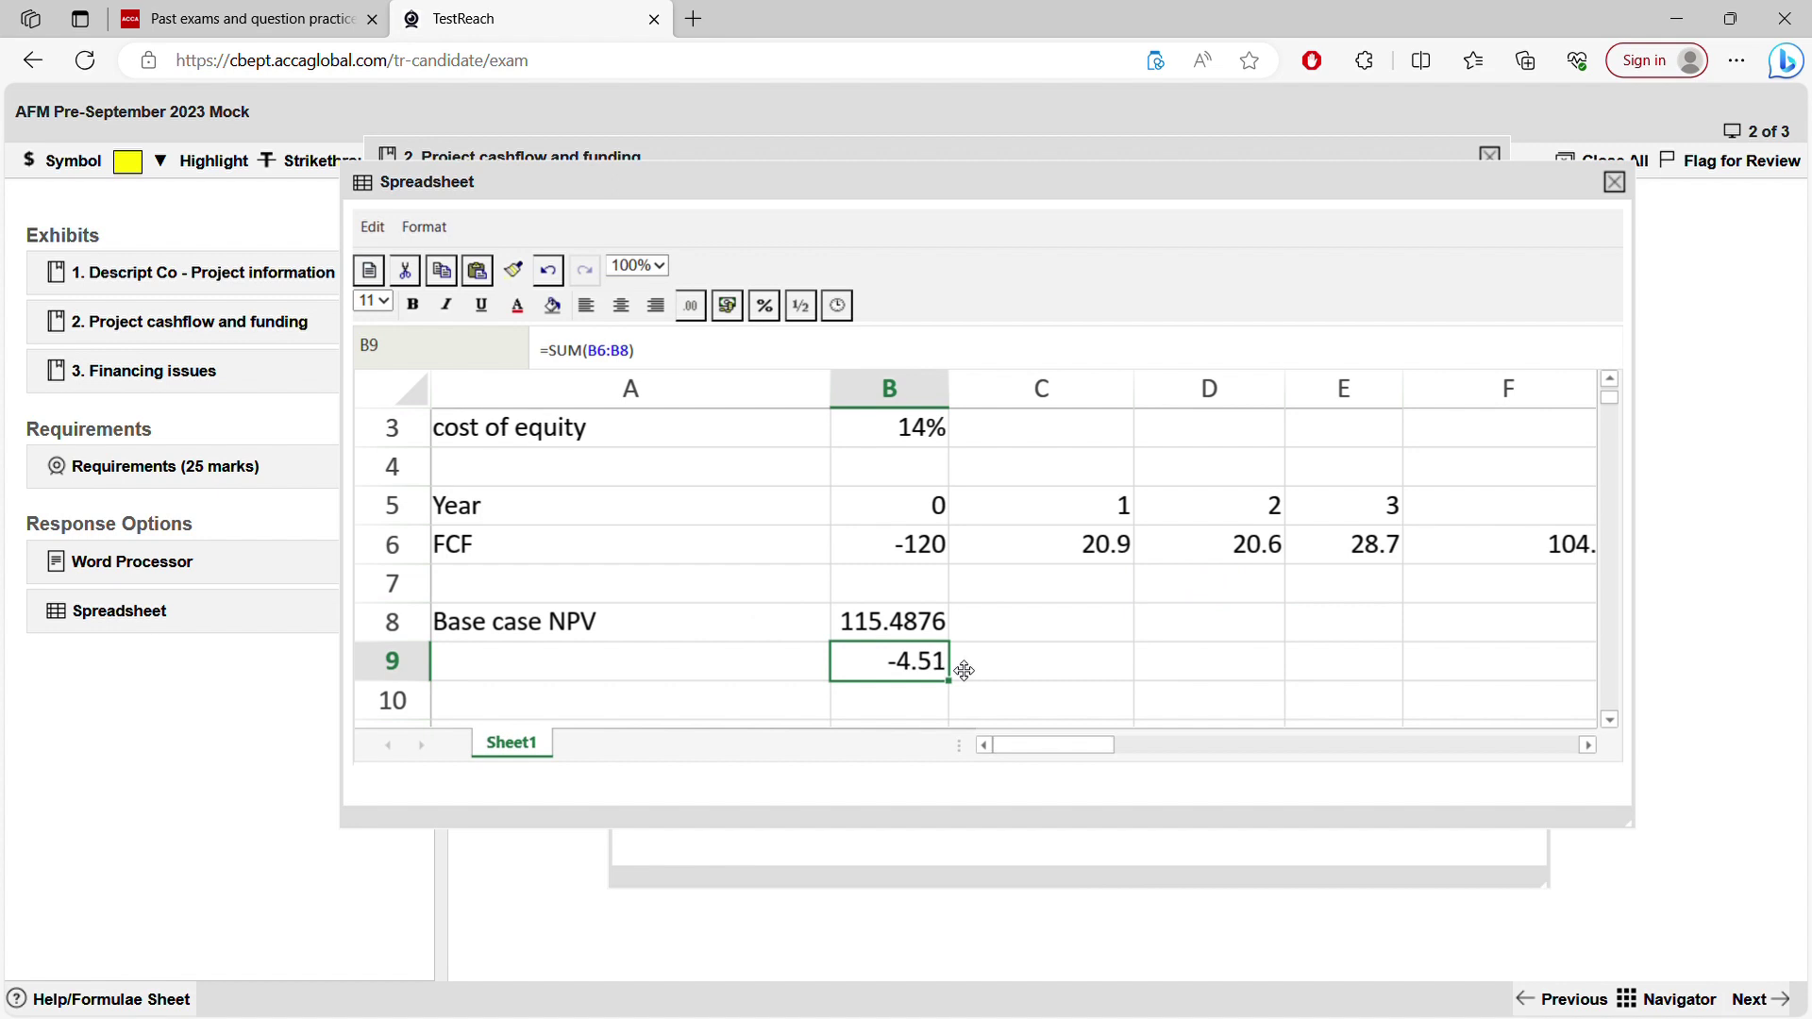
{"action": "scroll", "coordinate": [963, 667], "scroll_direction": "down", "scroll_amount": 1}
{"action": "scroll", "coordinate": [976, 567], "scroll_direction": "down", "scroll_amount": 3}
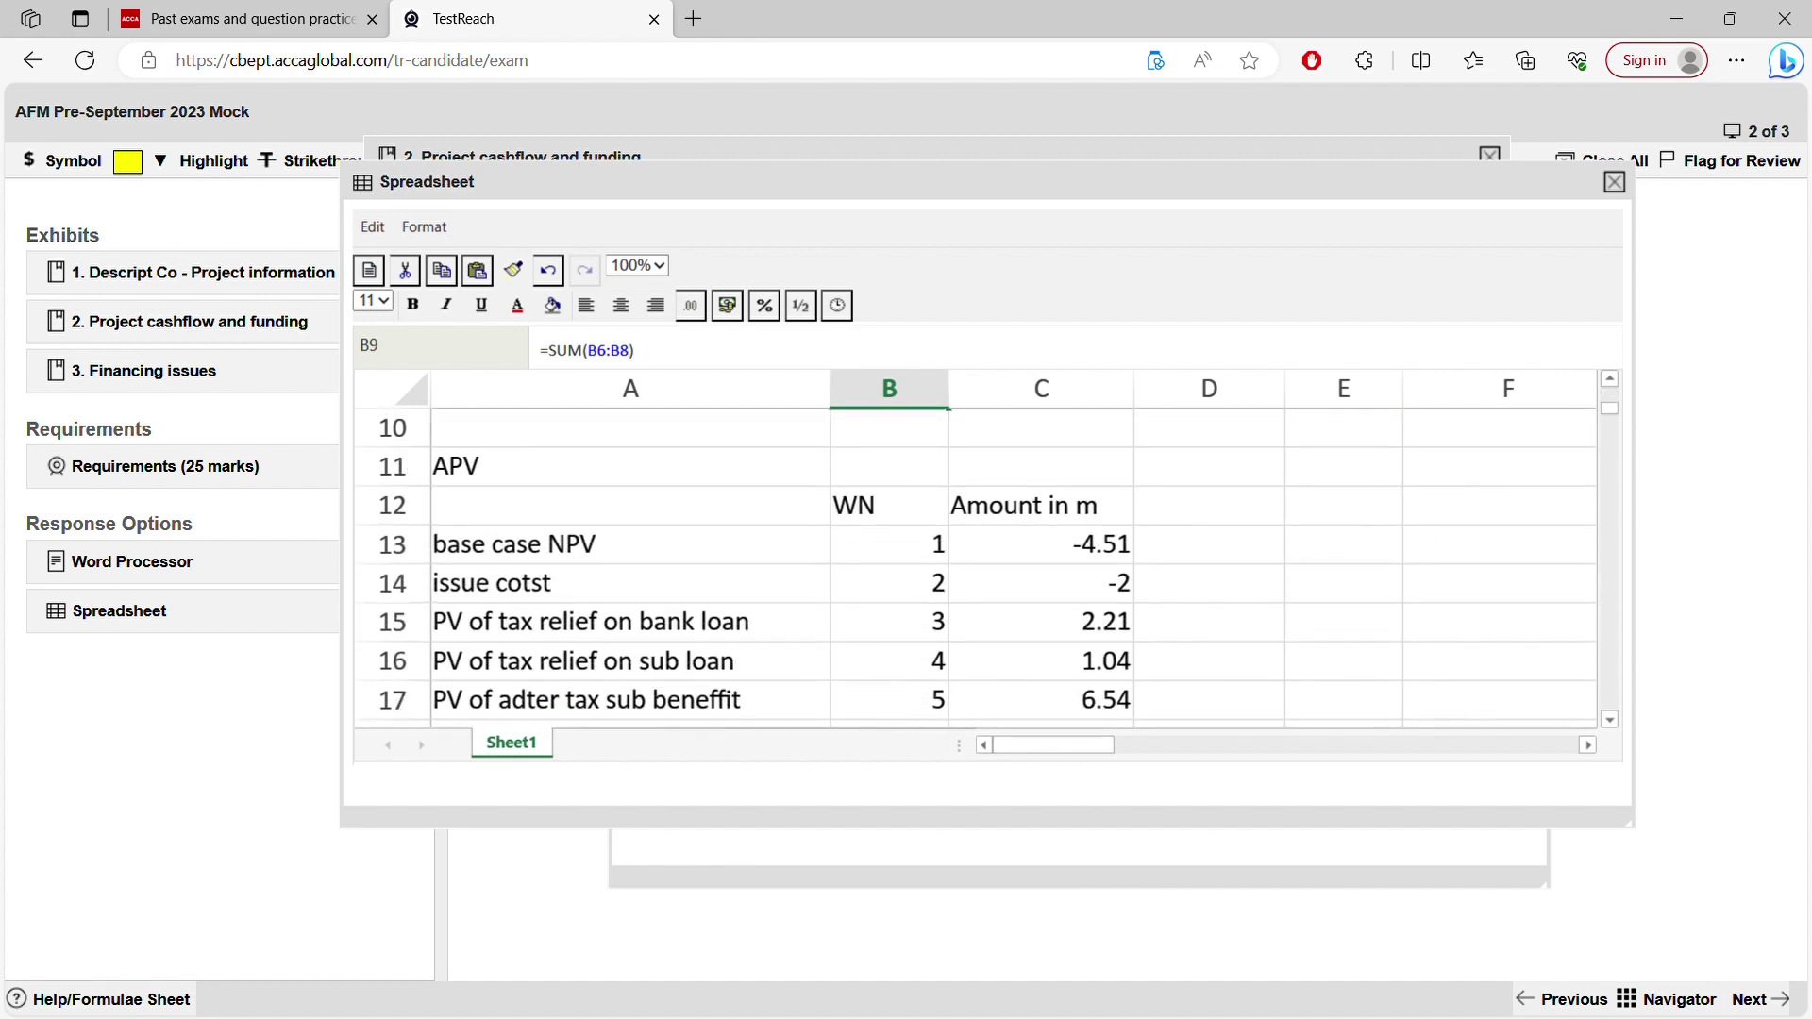
{"action": "scroll", "coordinate": [915, 652], "scroll_direction": "down", "scroll_amount": 1}
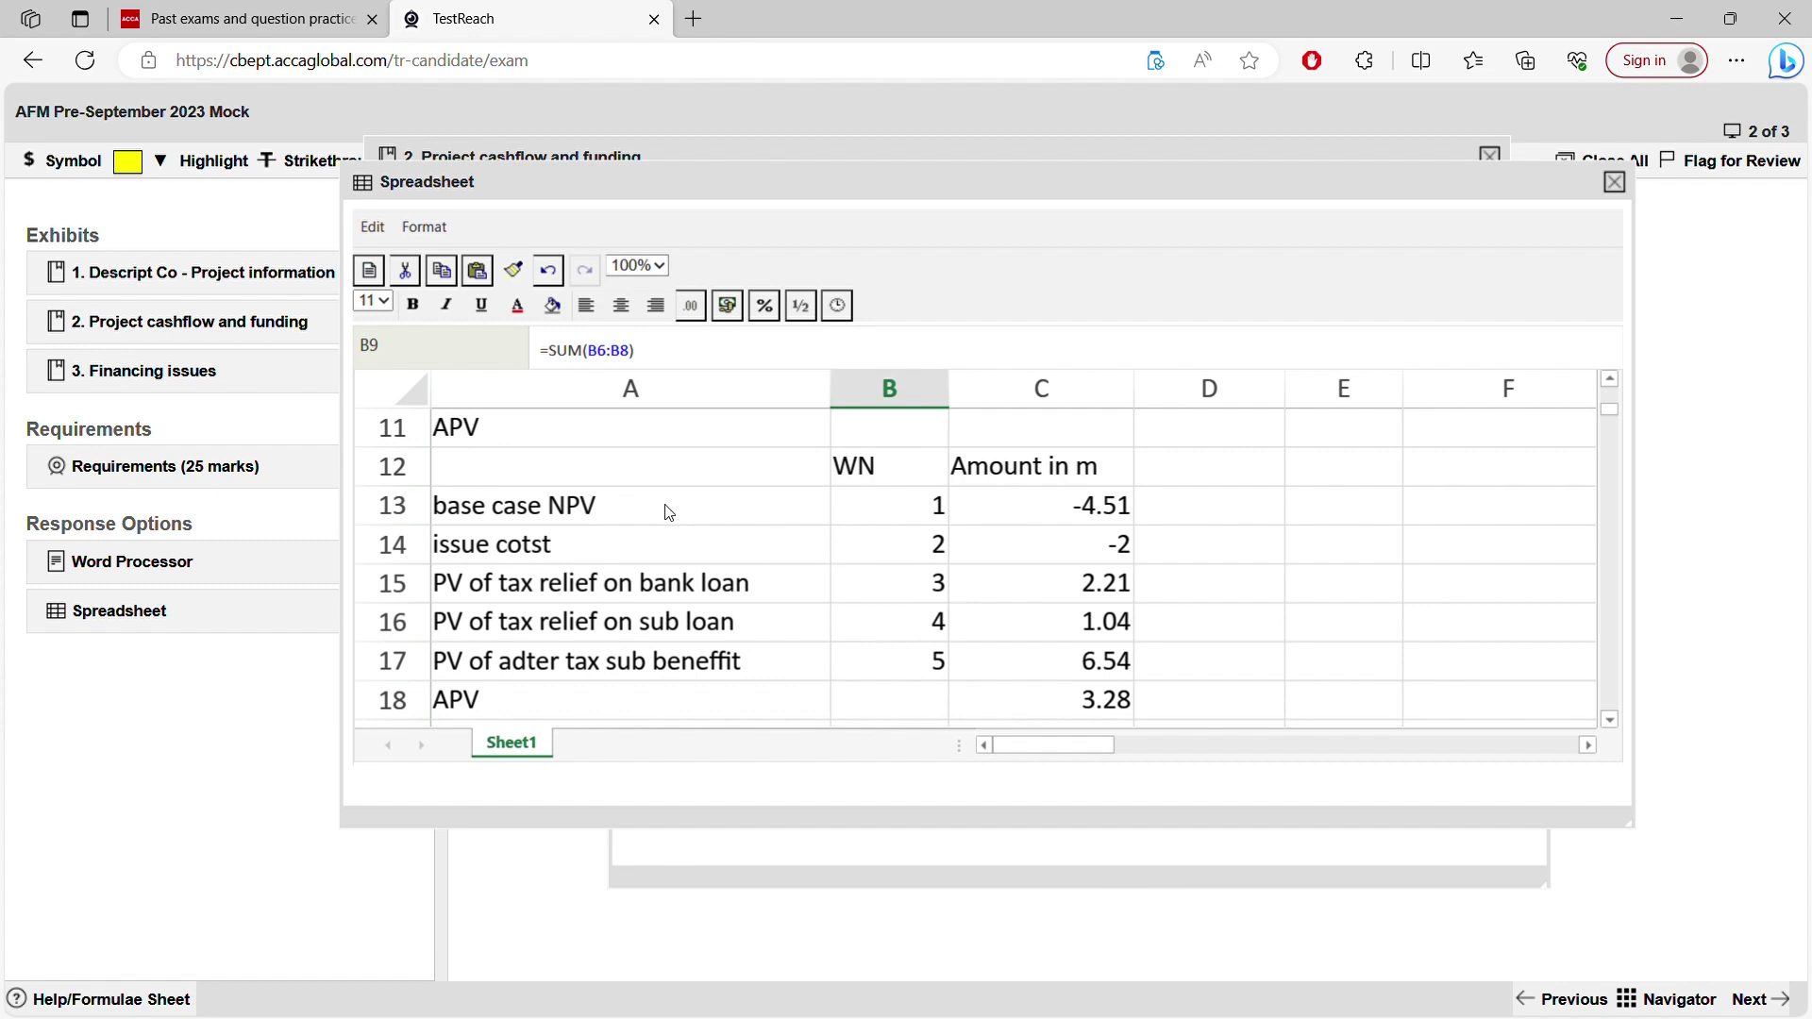
{"action": "left_click", "coordinate": [1077, 708]}
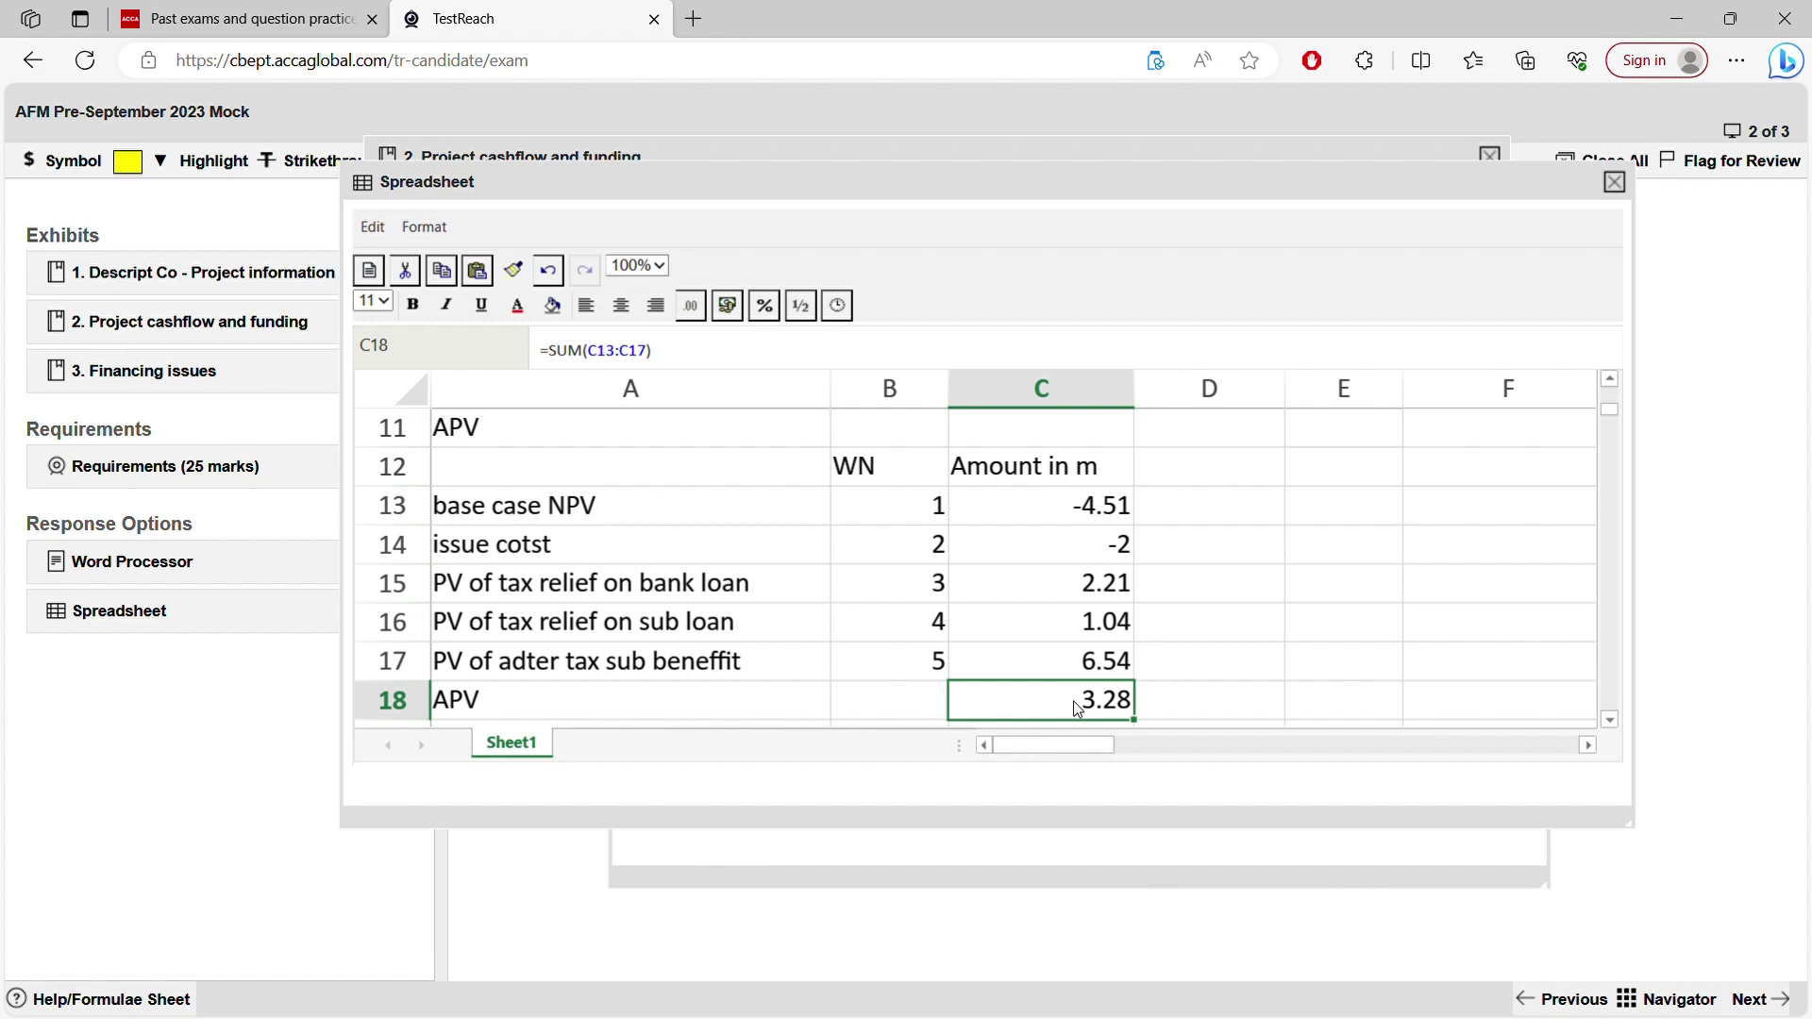
- Review the APV table's labels in A13 to A18, from base case NPV through issue costs, tax relief and subsidy benefit
{"action": "left_click", "coordinate": [596, 510]}
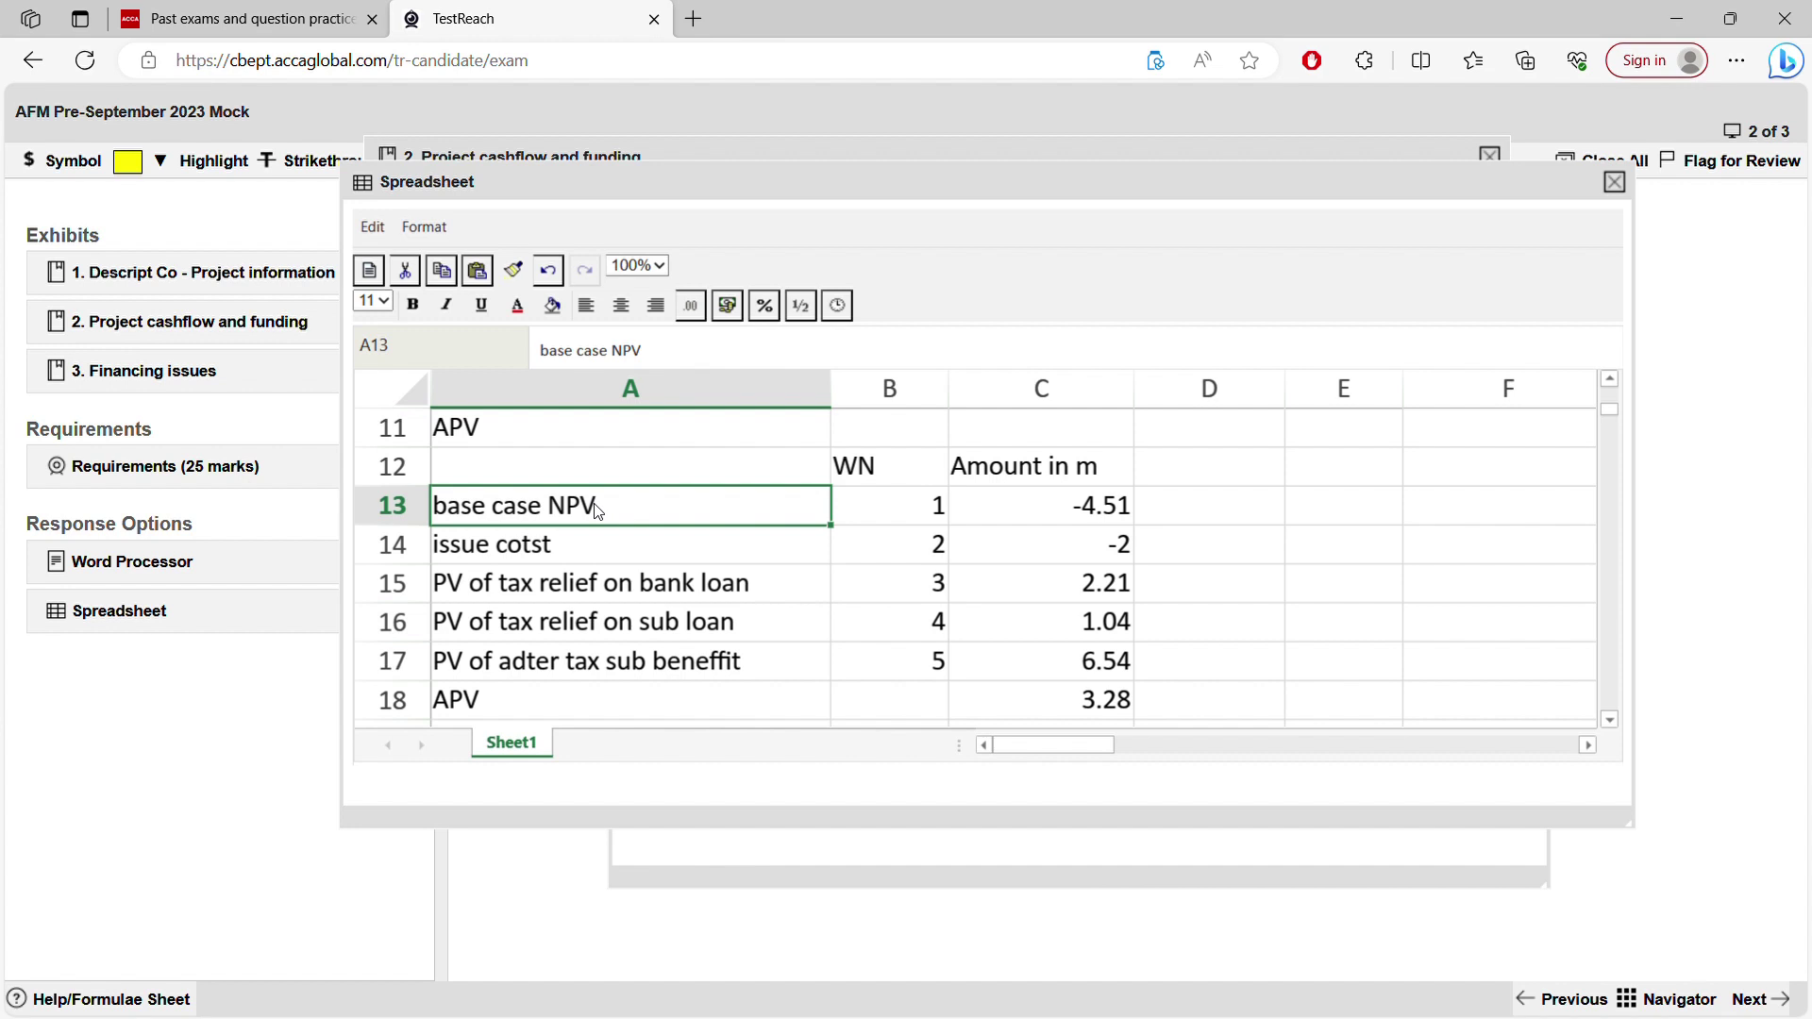
{"action": "left_click", "coordinate": [585, 554]}
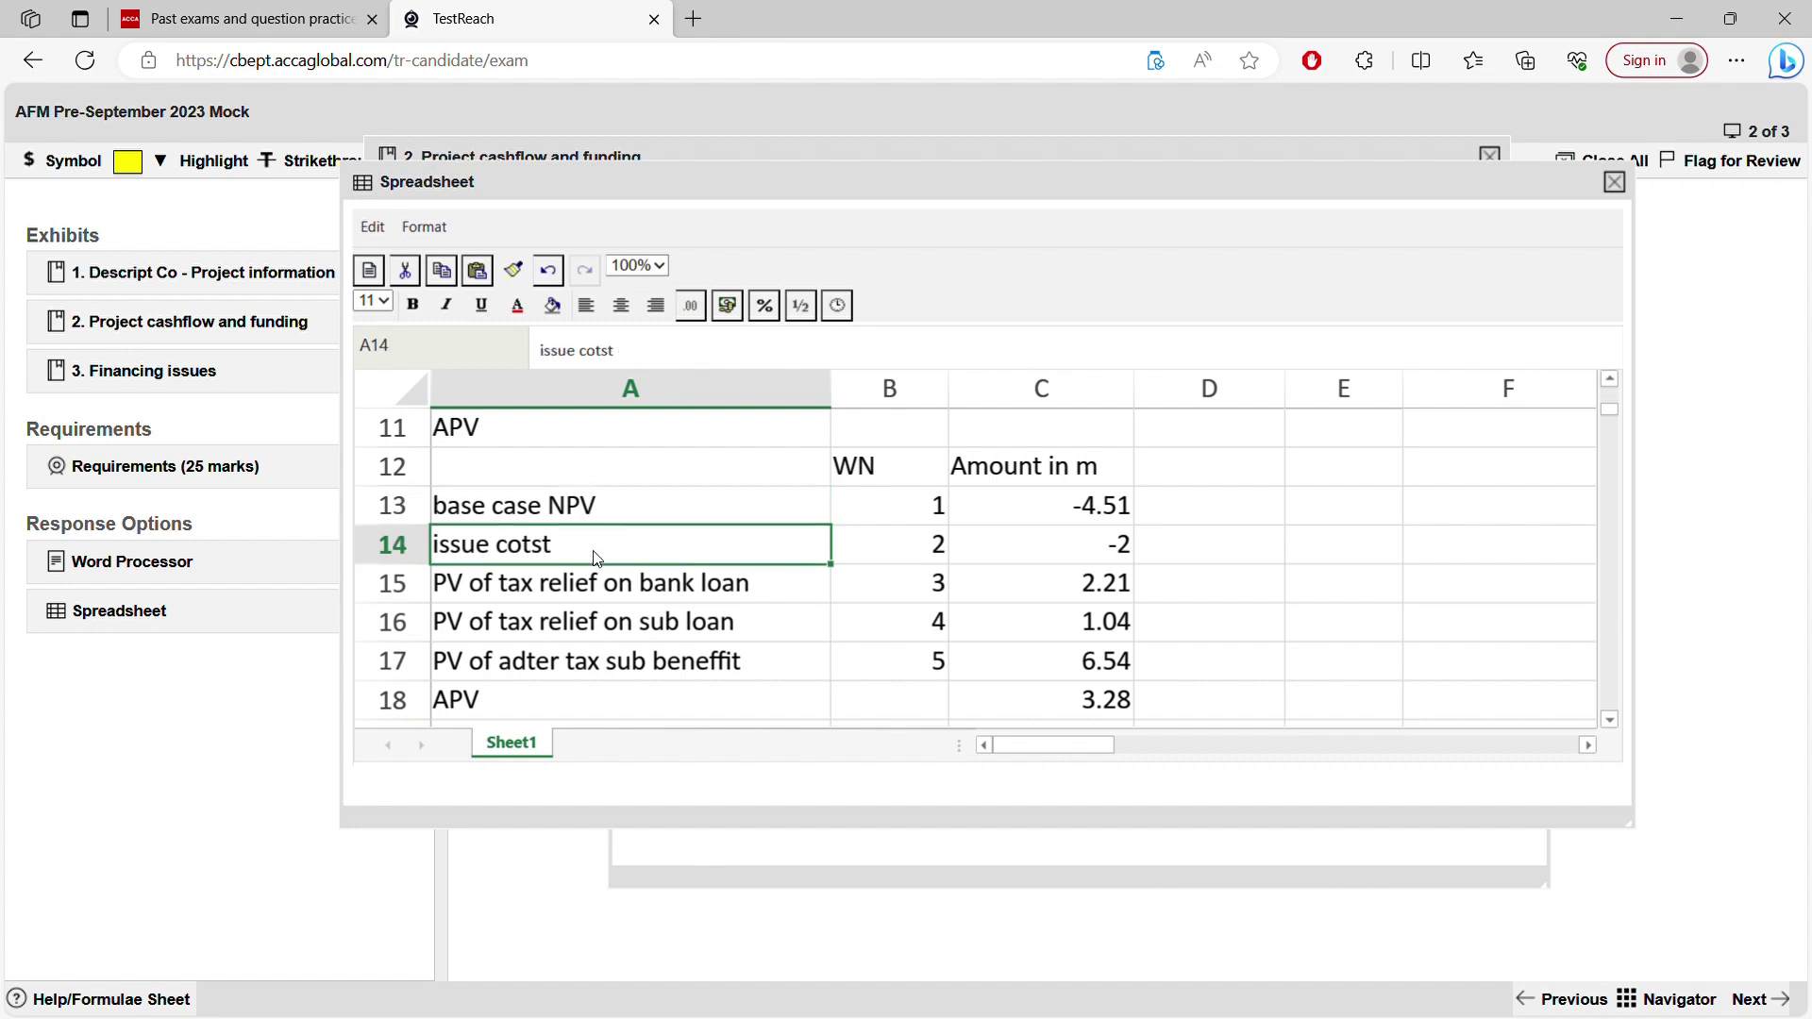
{"action": "left_click", "coordinate": [535, 596]}
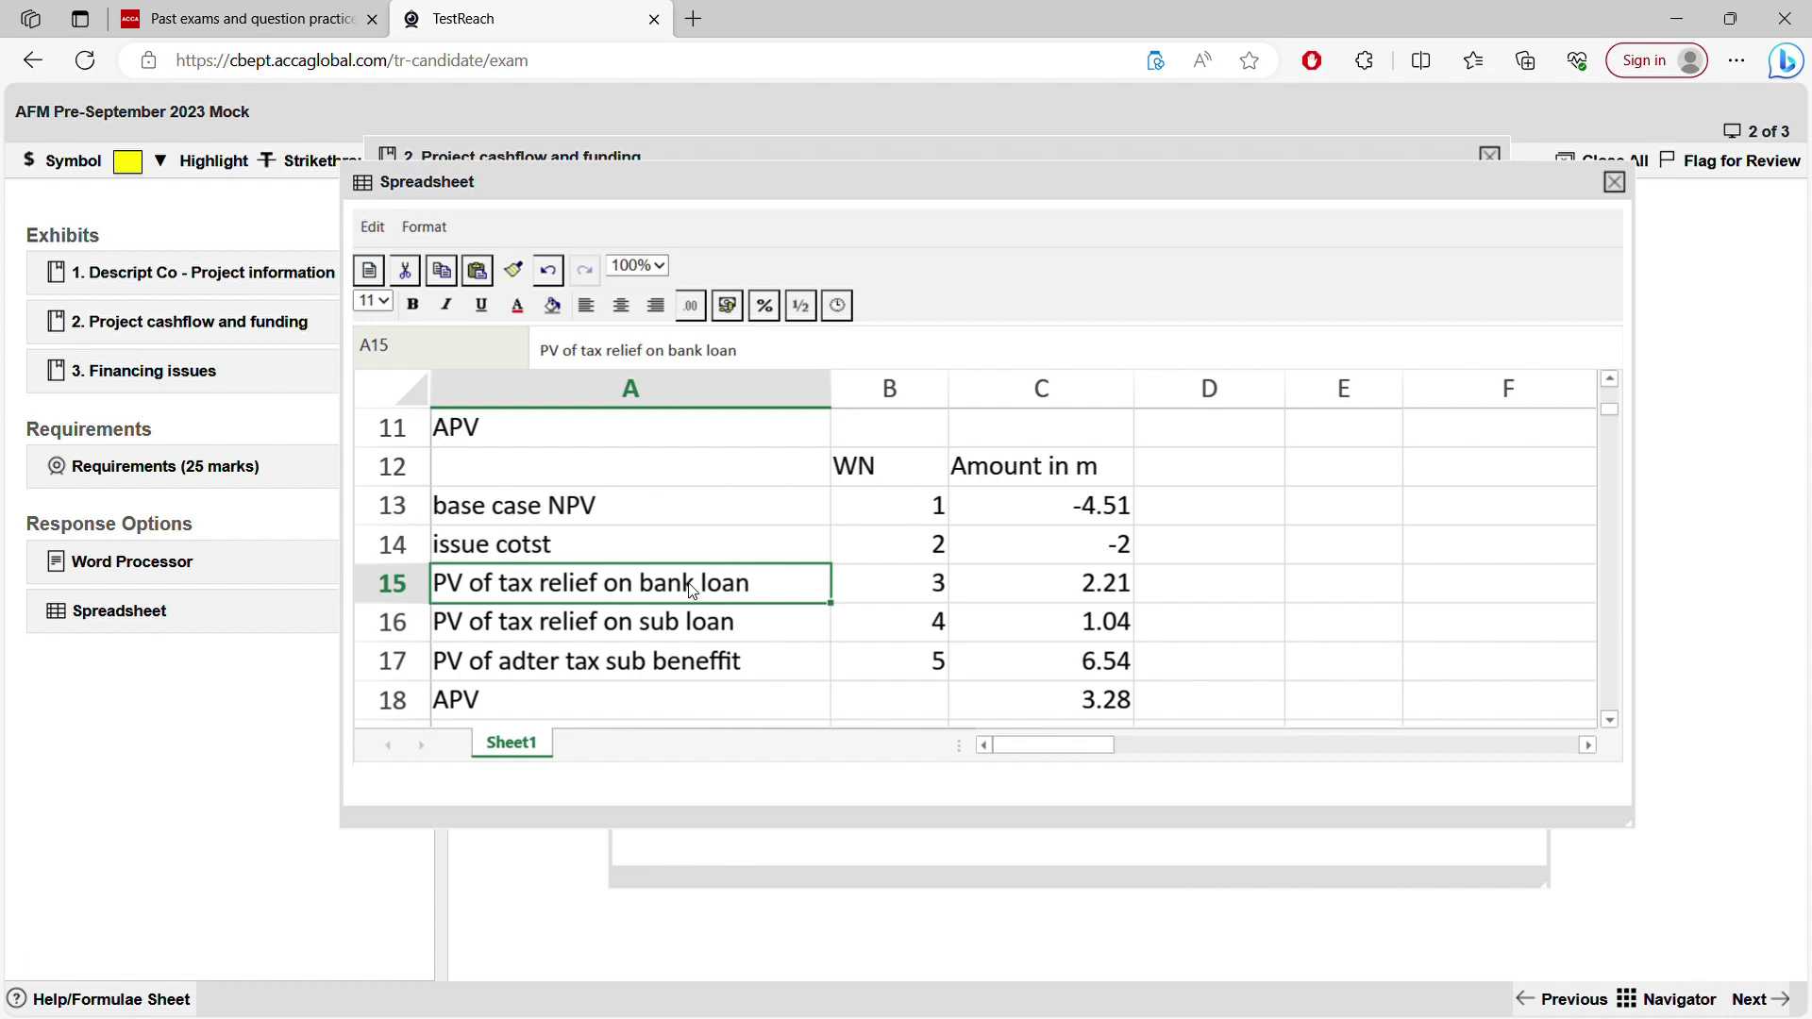
{"action": "left_click", "coordinate": [643, 634]}
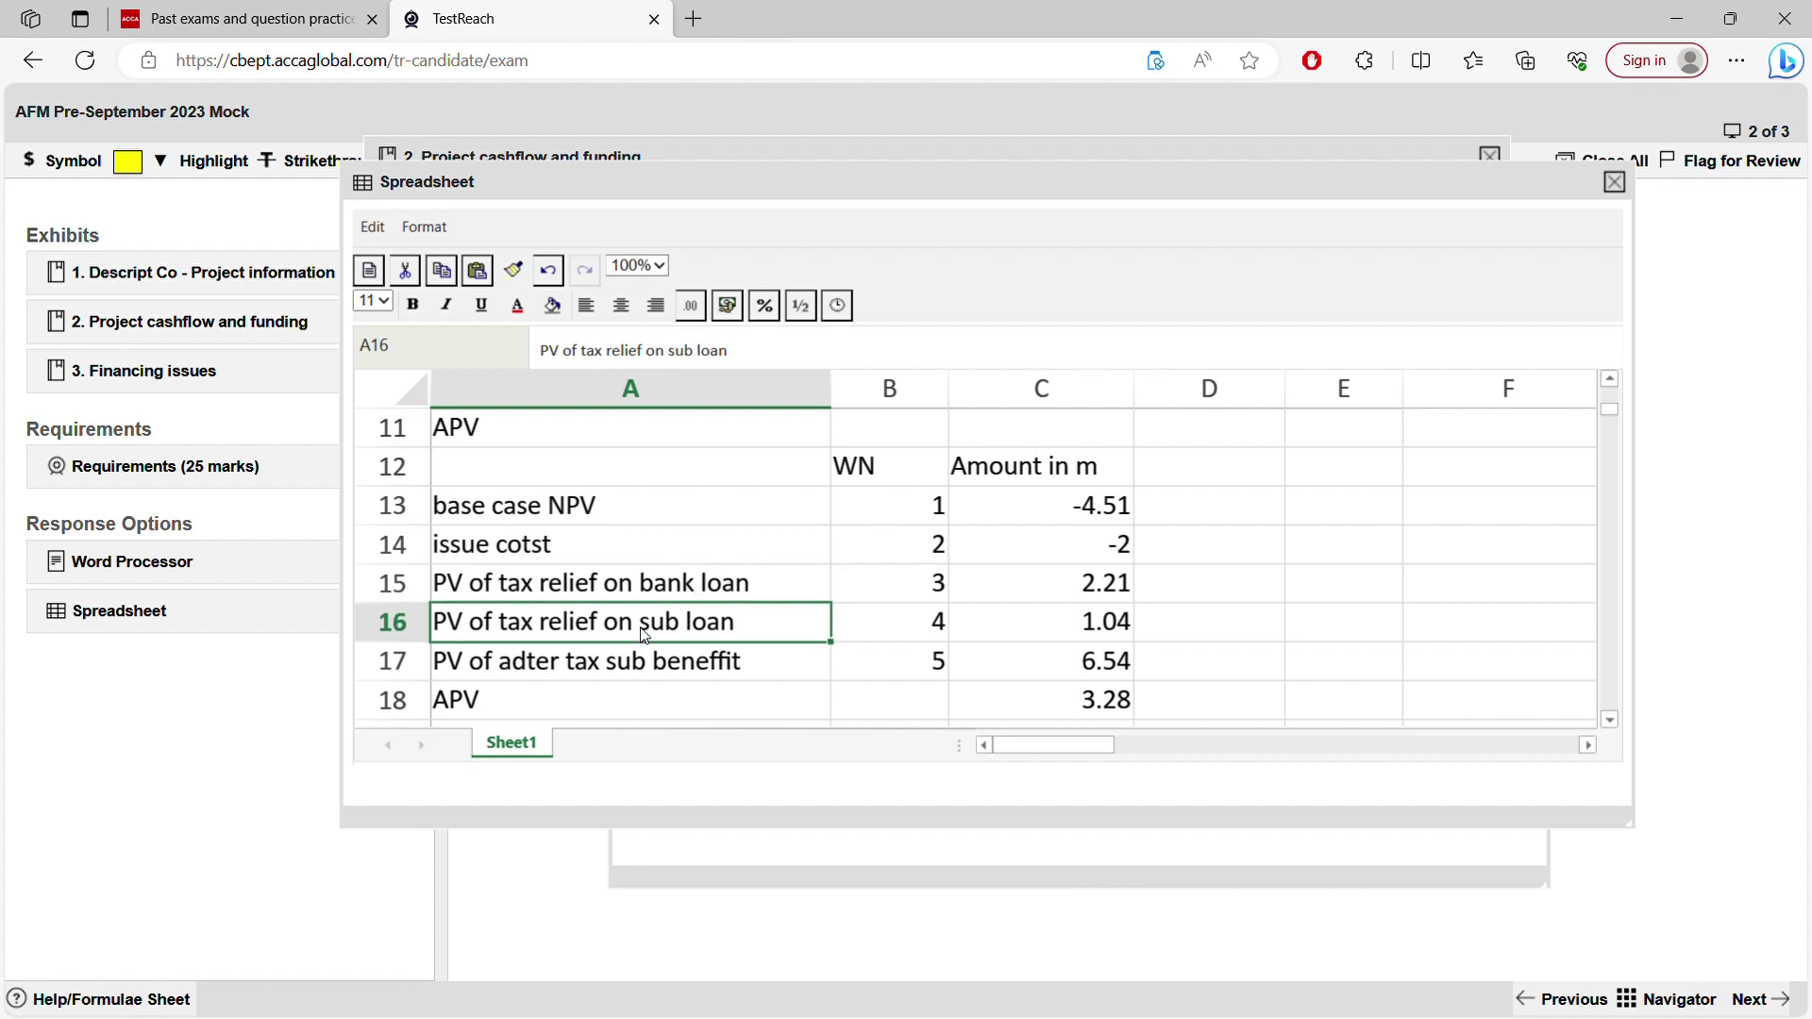
{"action": "left_click", "coordinate": [498, 670]}
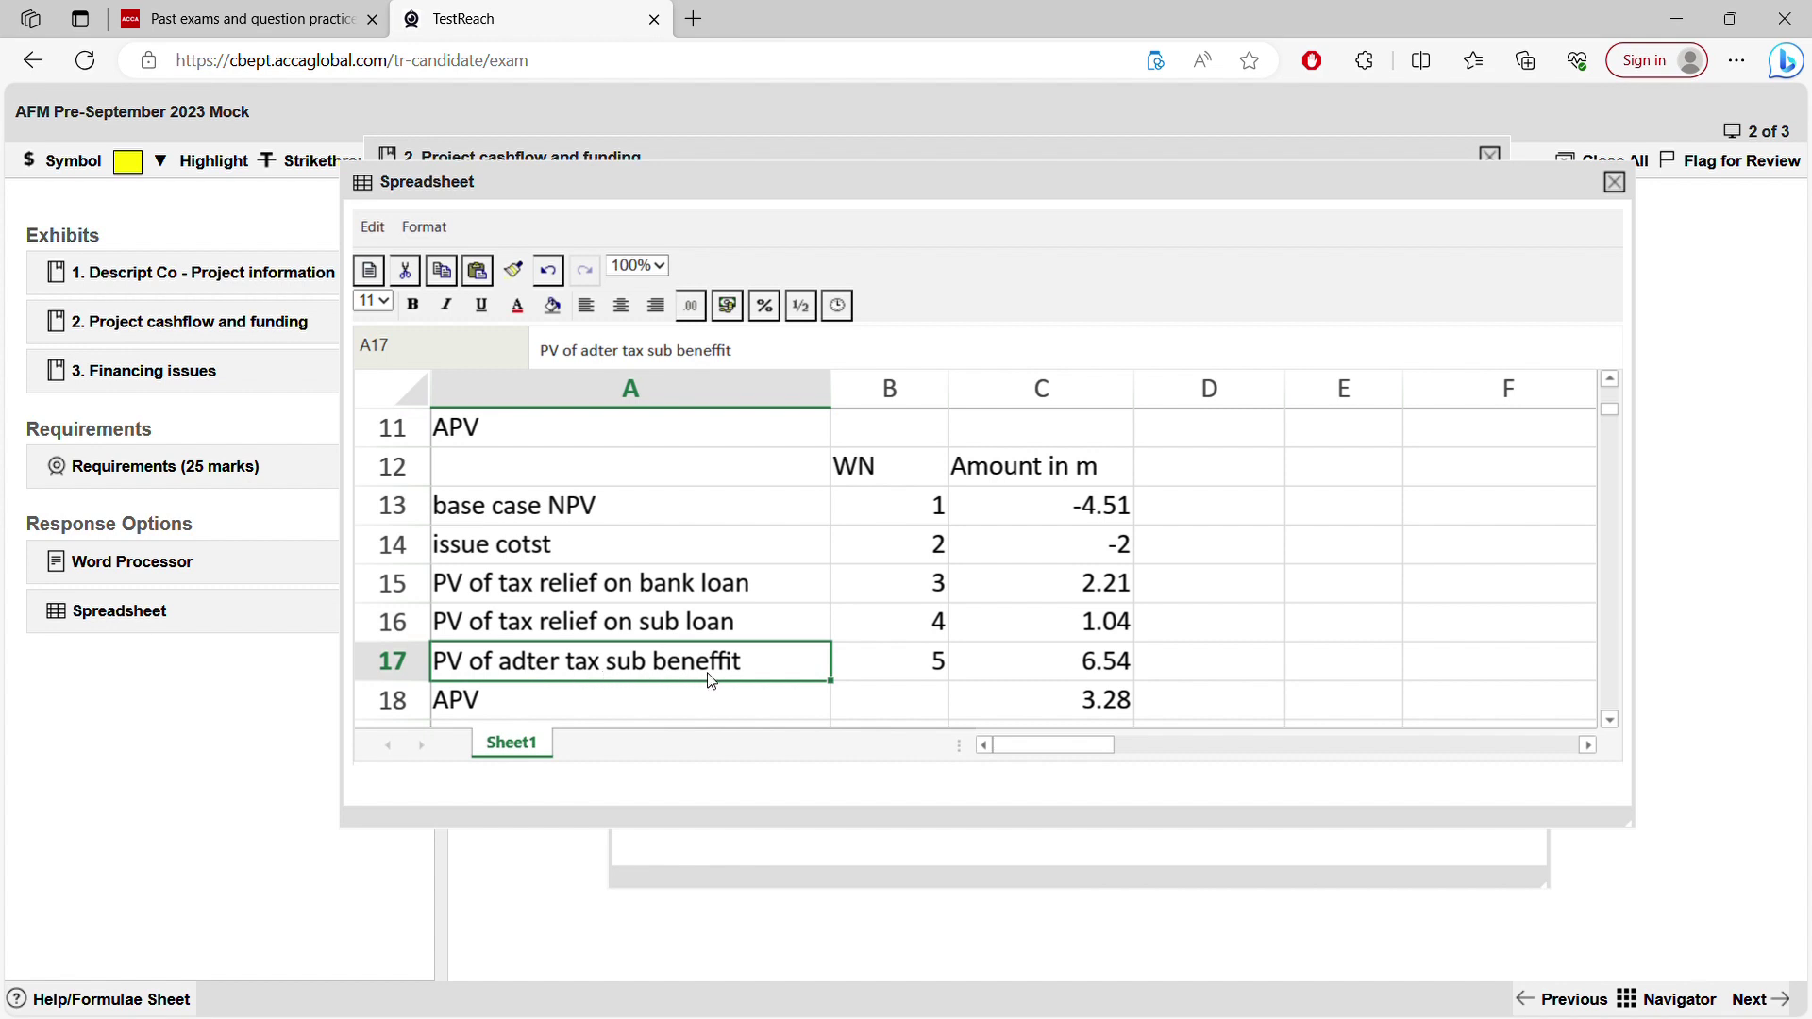
{"action": "left_click", "coordinate": [746, 712]}
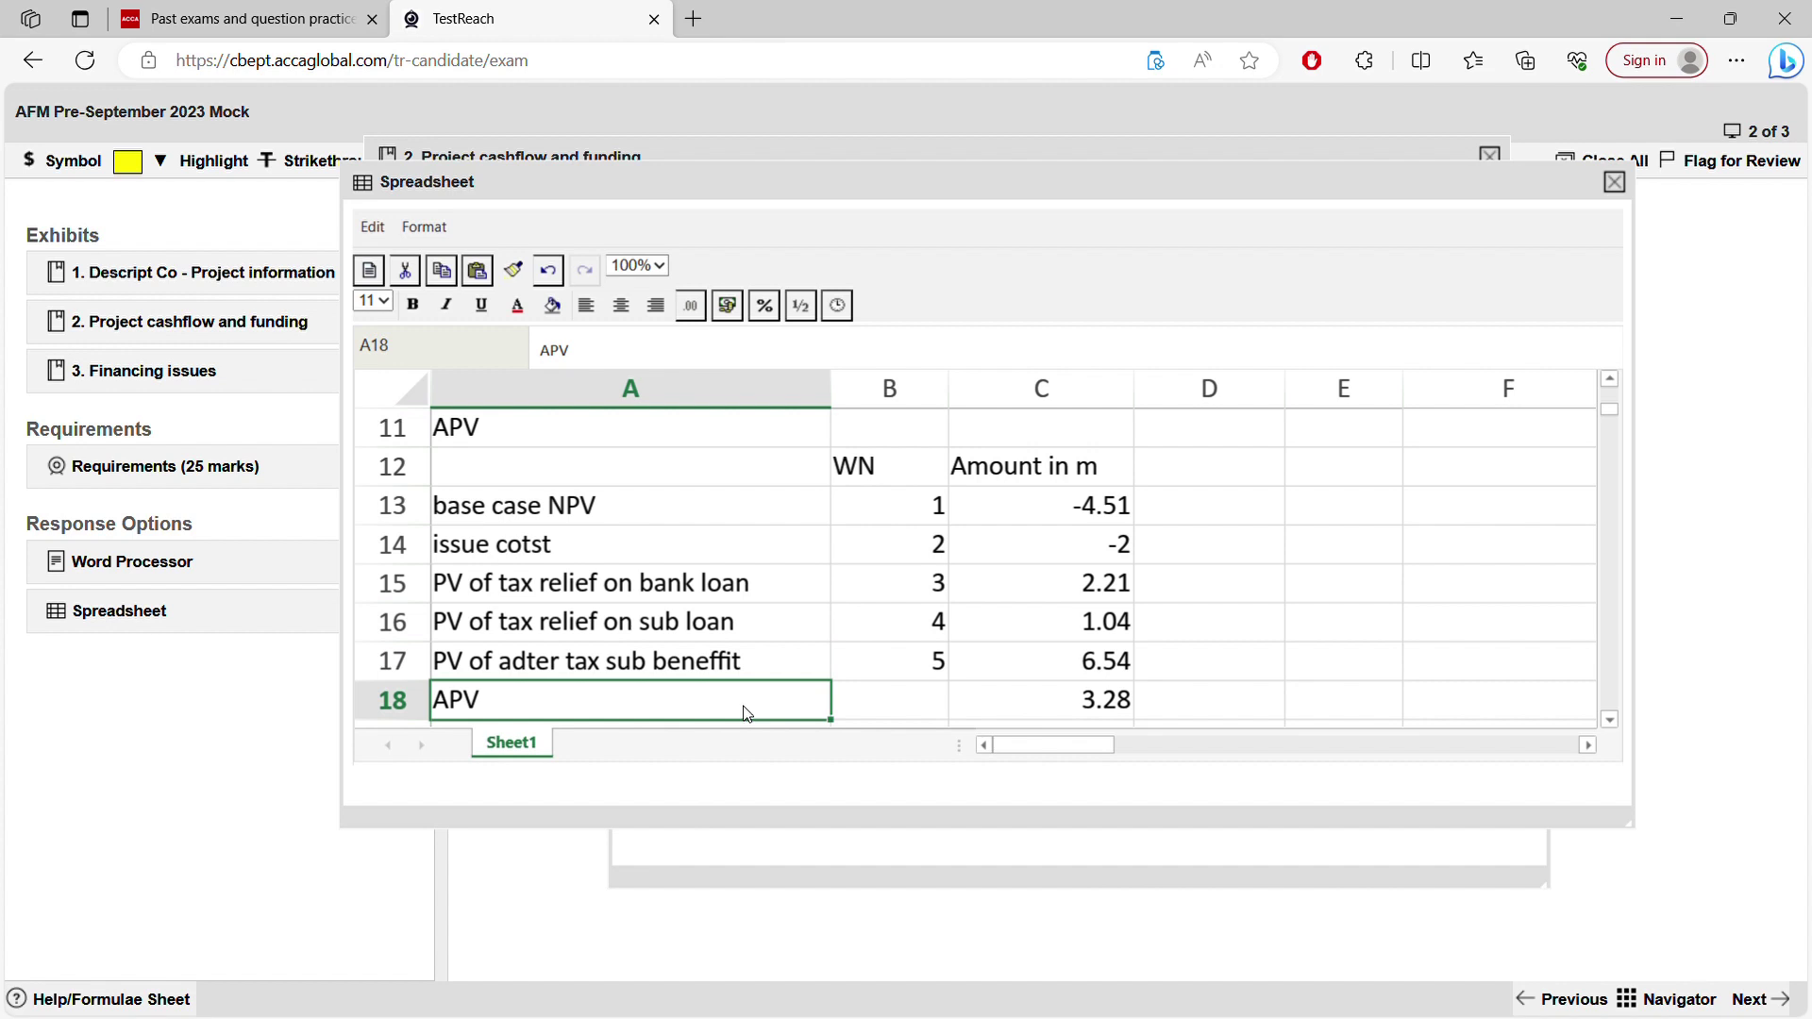
- Go through the working numbers 1 to 5 in the WN column, B13 to B17, of the APV table
{"action": "left_click", "coordinate": [879, 510]}
{"action": "left_click", "coordinate": [867, 540]}
{"action": "left_click", "coordinate": [870, 578]}
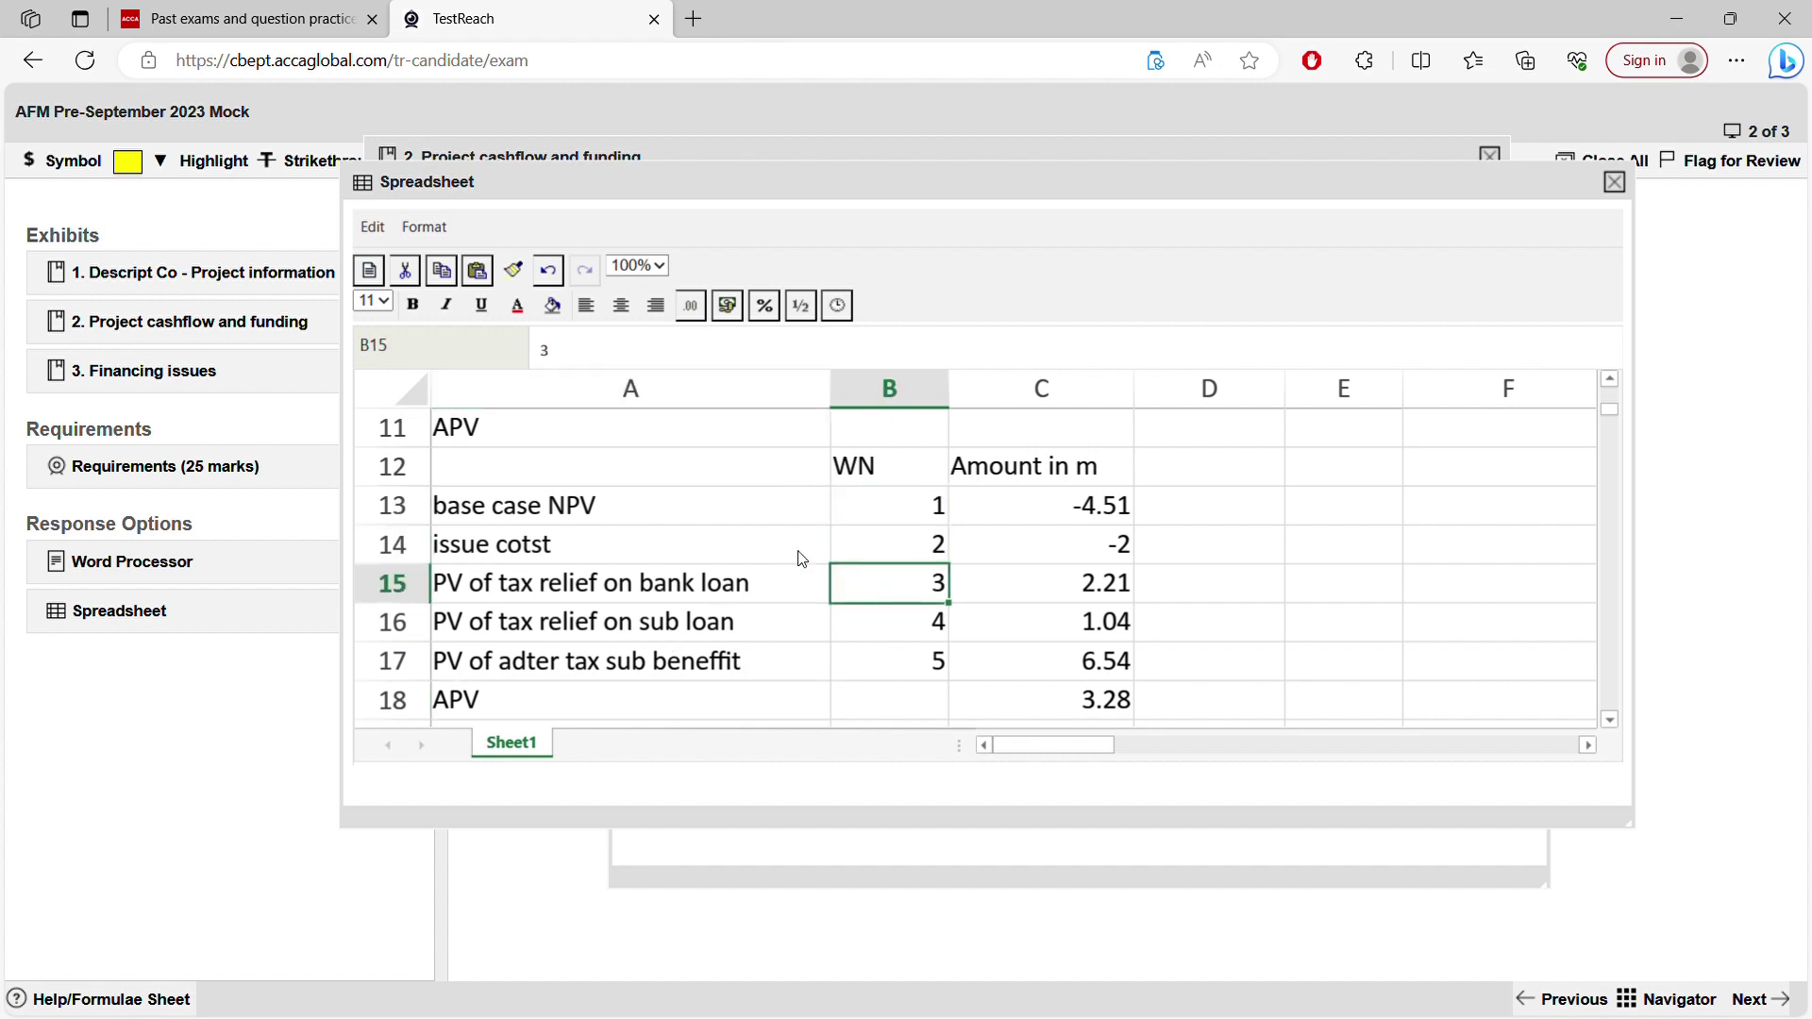
{"action": "left_click", "coordinate": [839, 513]}
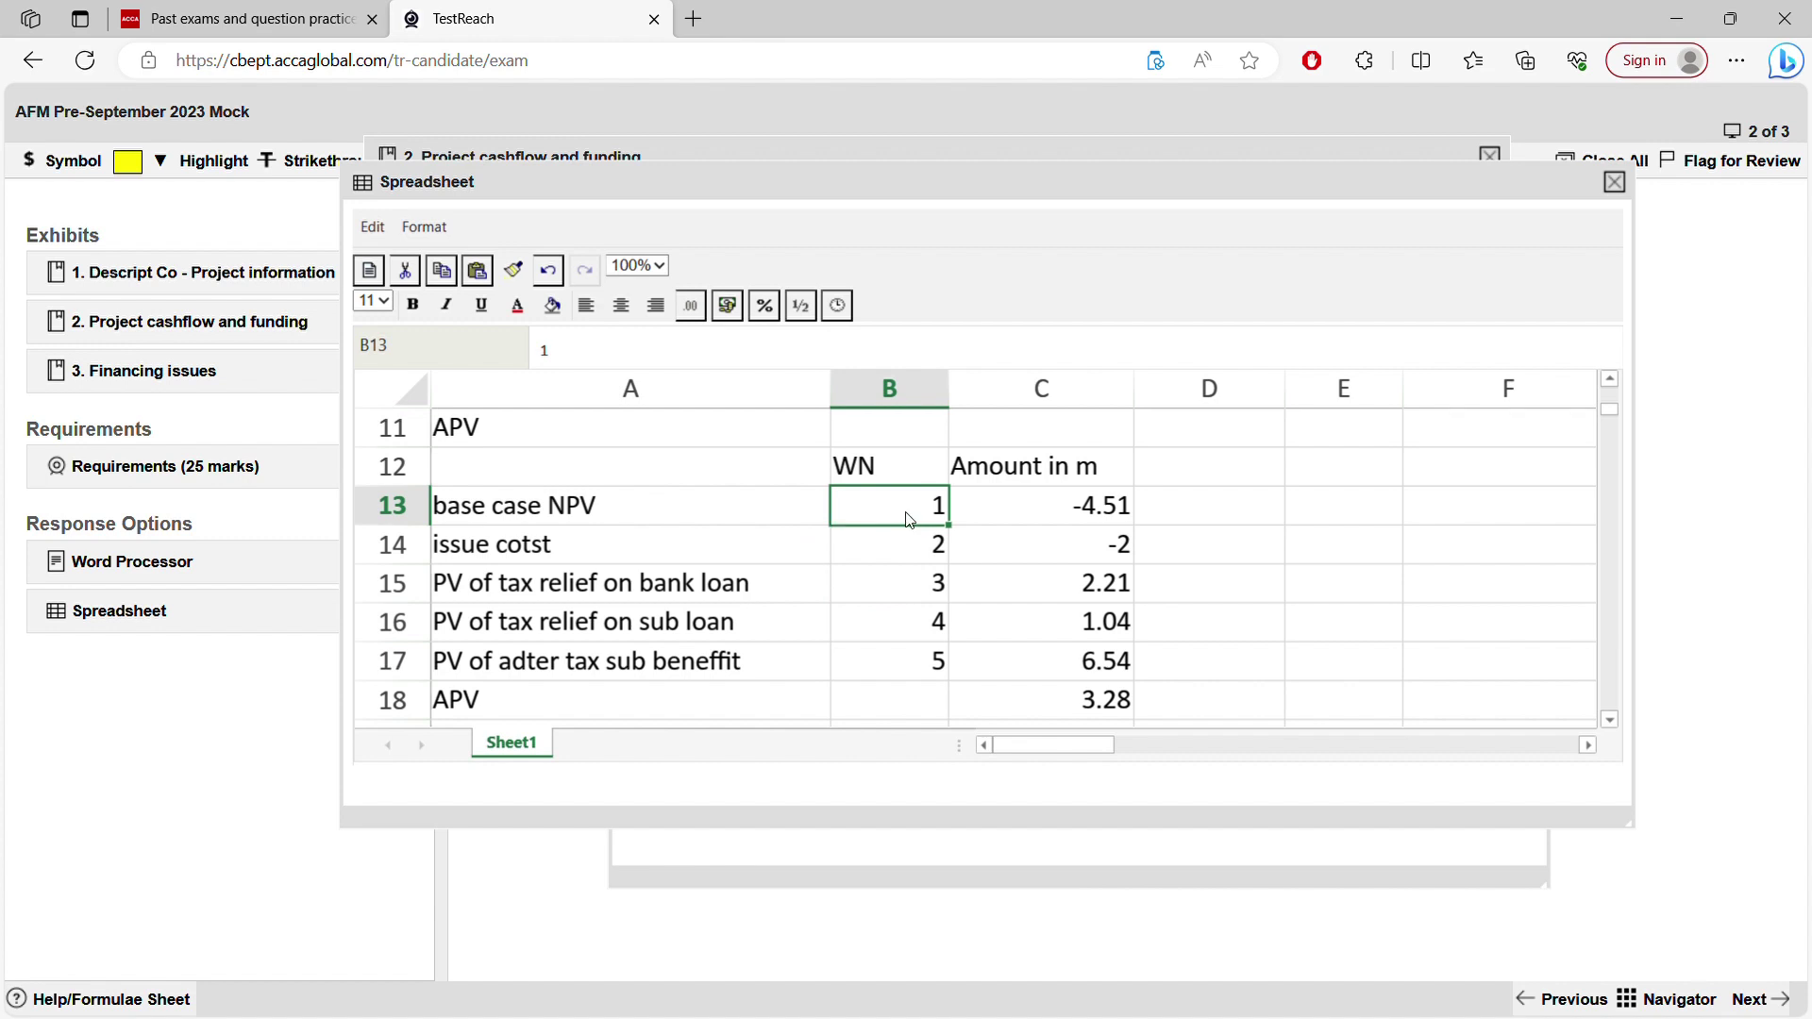
{"action": "left_click", "coordinate": [924, 555]}
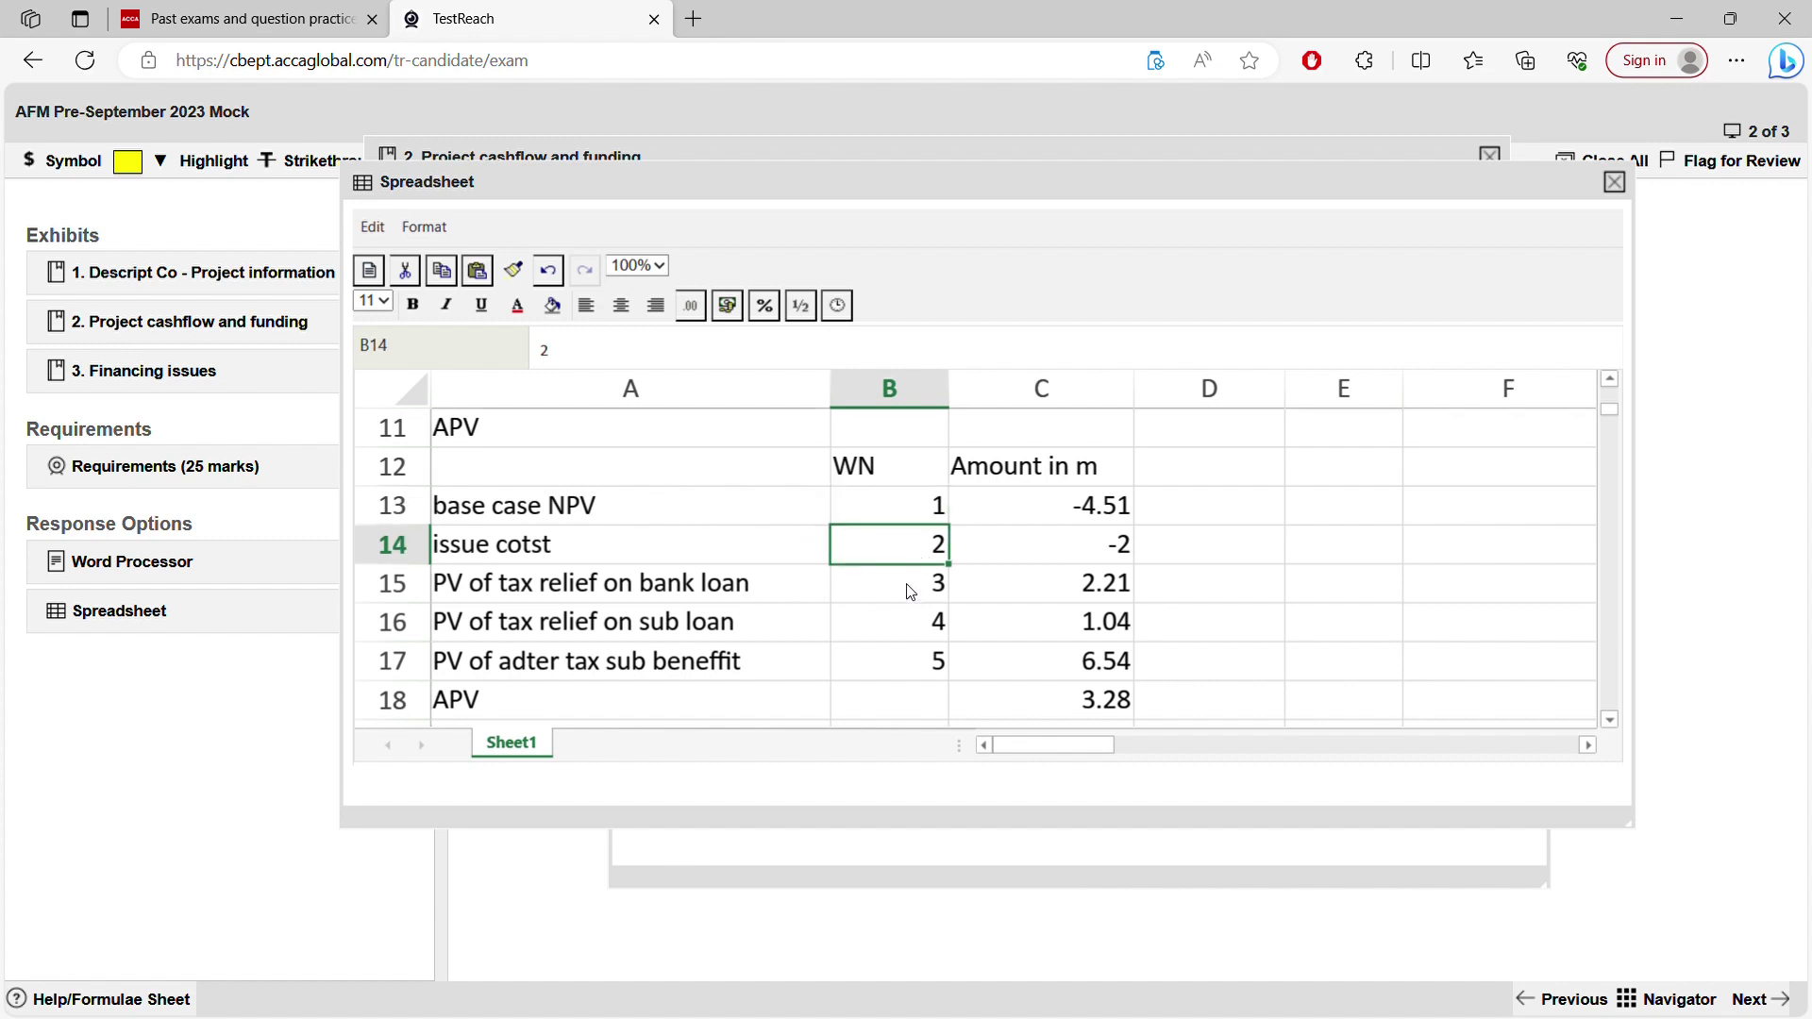
{"action": "left_click", "coordinate": [913, 593]}
{"action": "left_click", "coordinate": [919, 630]}
{"action": "left_click", "coordinate": [904, 661]}
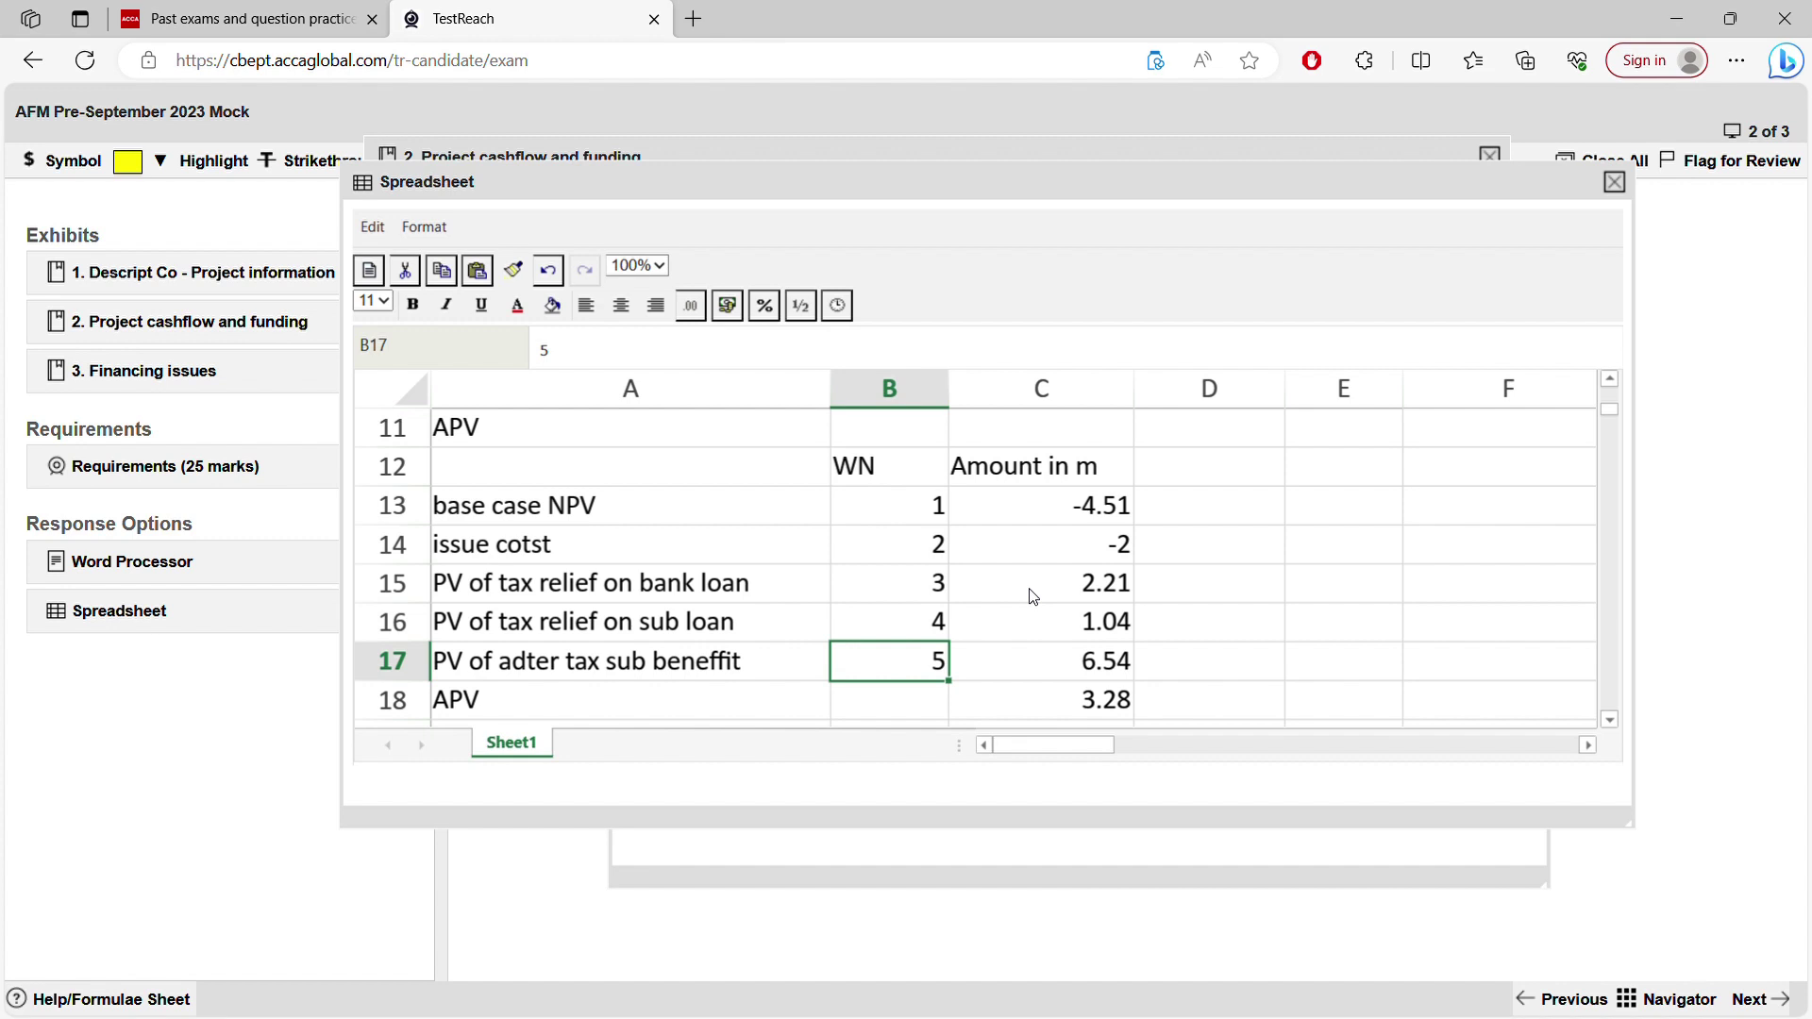
{"action": "left_click", "coordinate": [937, 520]}
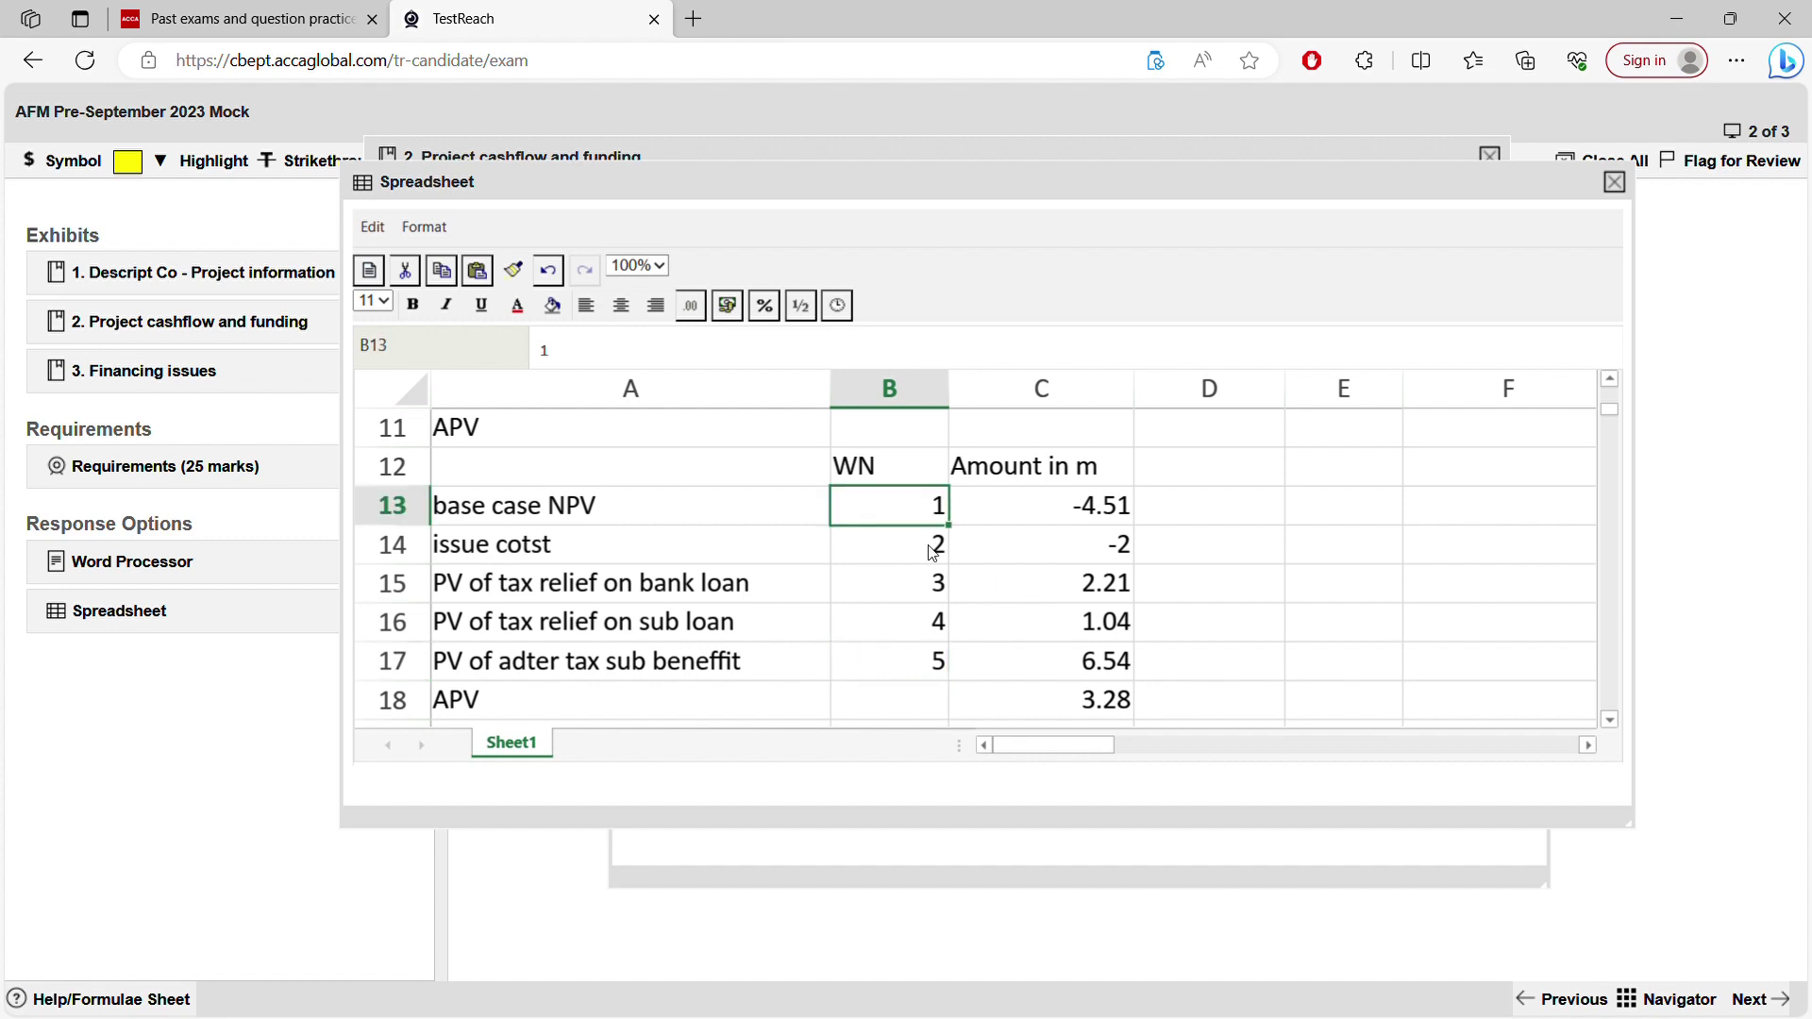
{"action": "left_click", "coordinate": [933, 551]}
{"action": "left_click", "coordinate": [920, 592]}
{"action": "left_click", "coordinate": [931, 635]}
{"action": "left_click", "coordinate": [905, 664]}
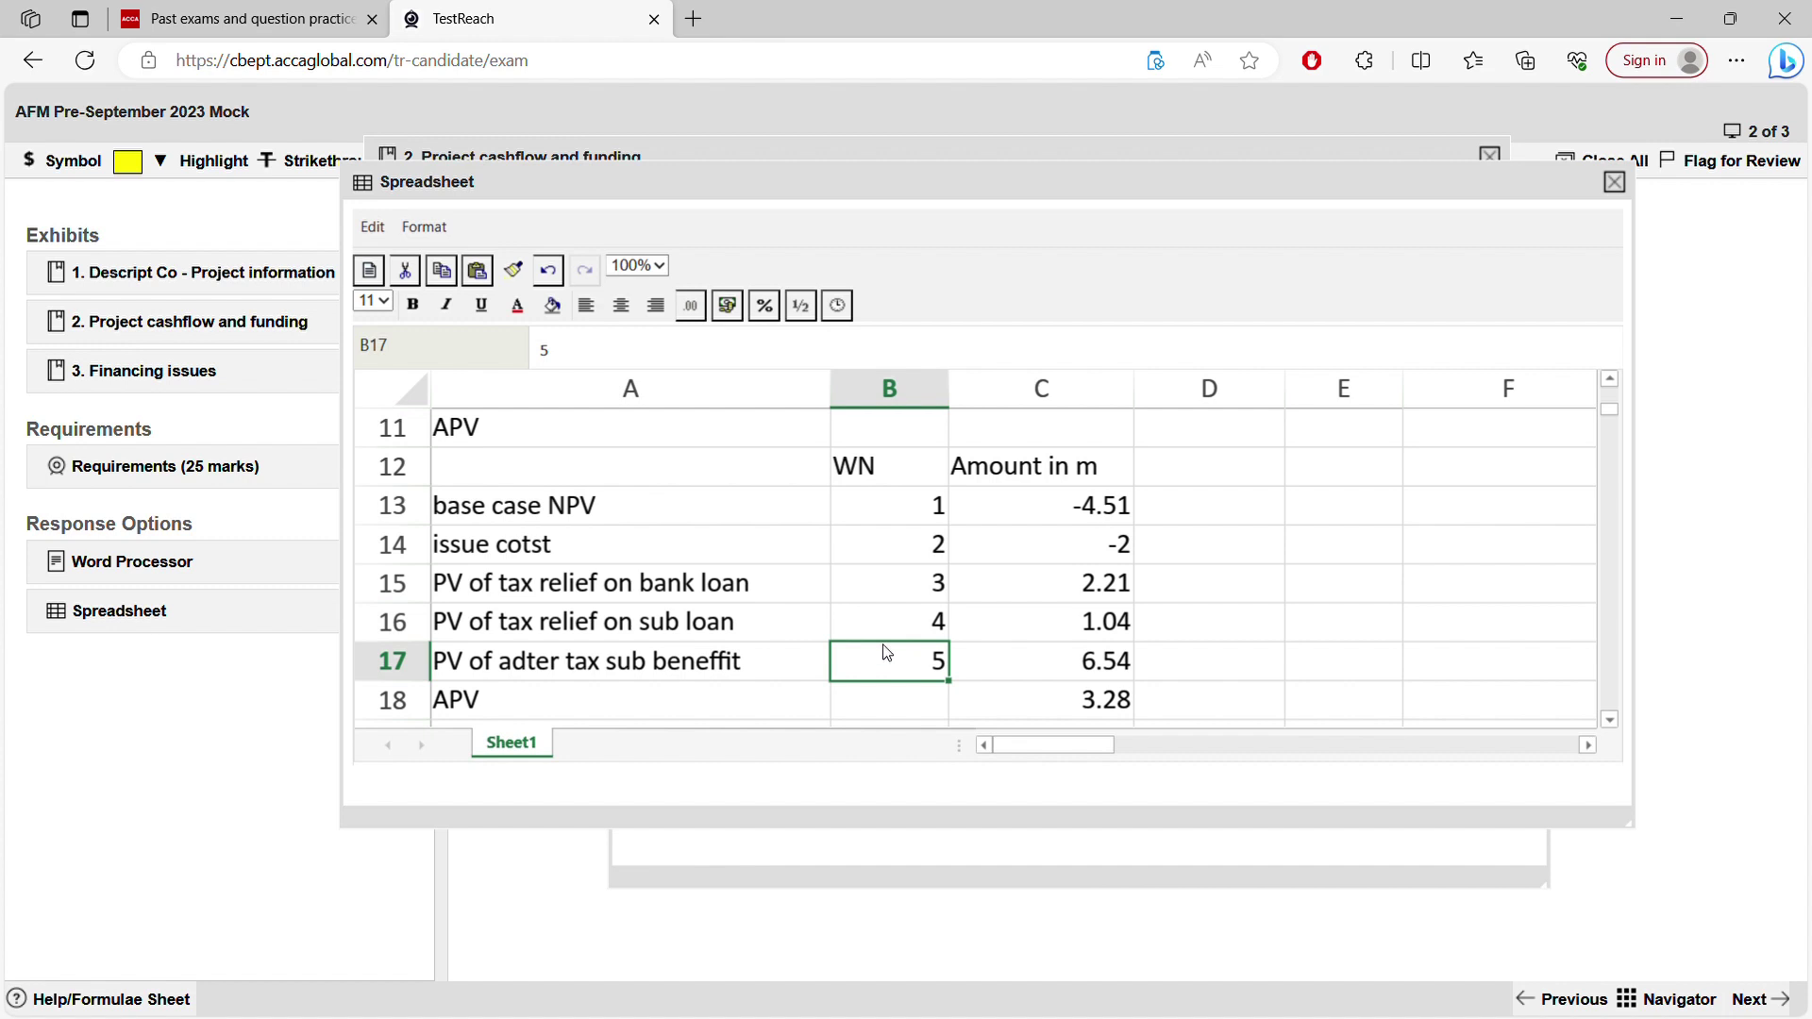
- Check the formulas of the base case NPV in C13, the issue costs in C14 and the issue cost working in B20
{"action": "left_click", "coordinate": [1074, 517]}
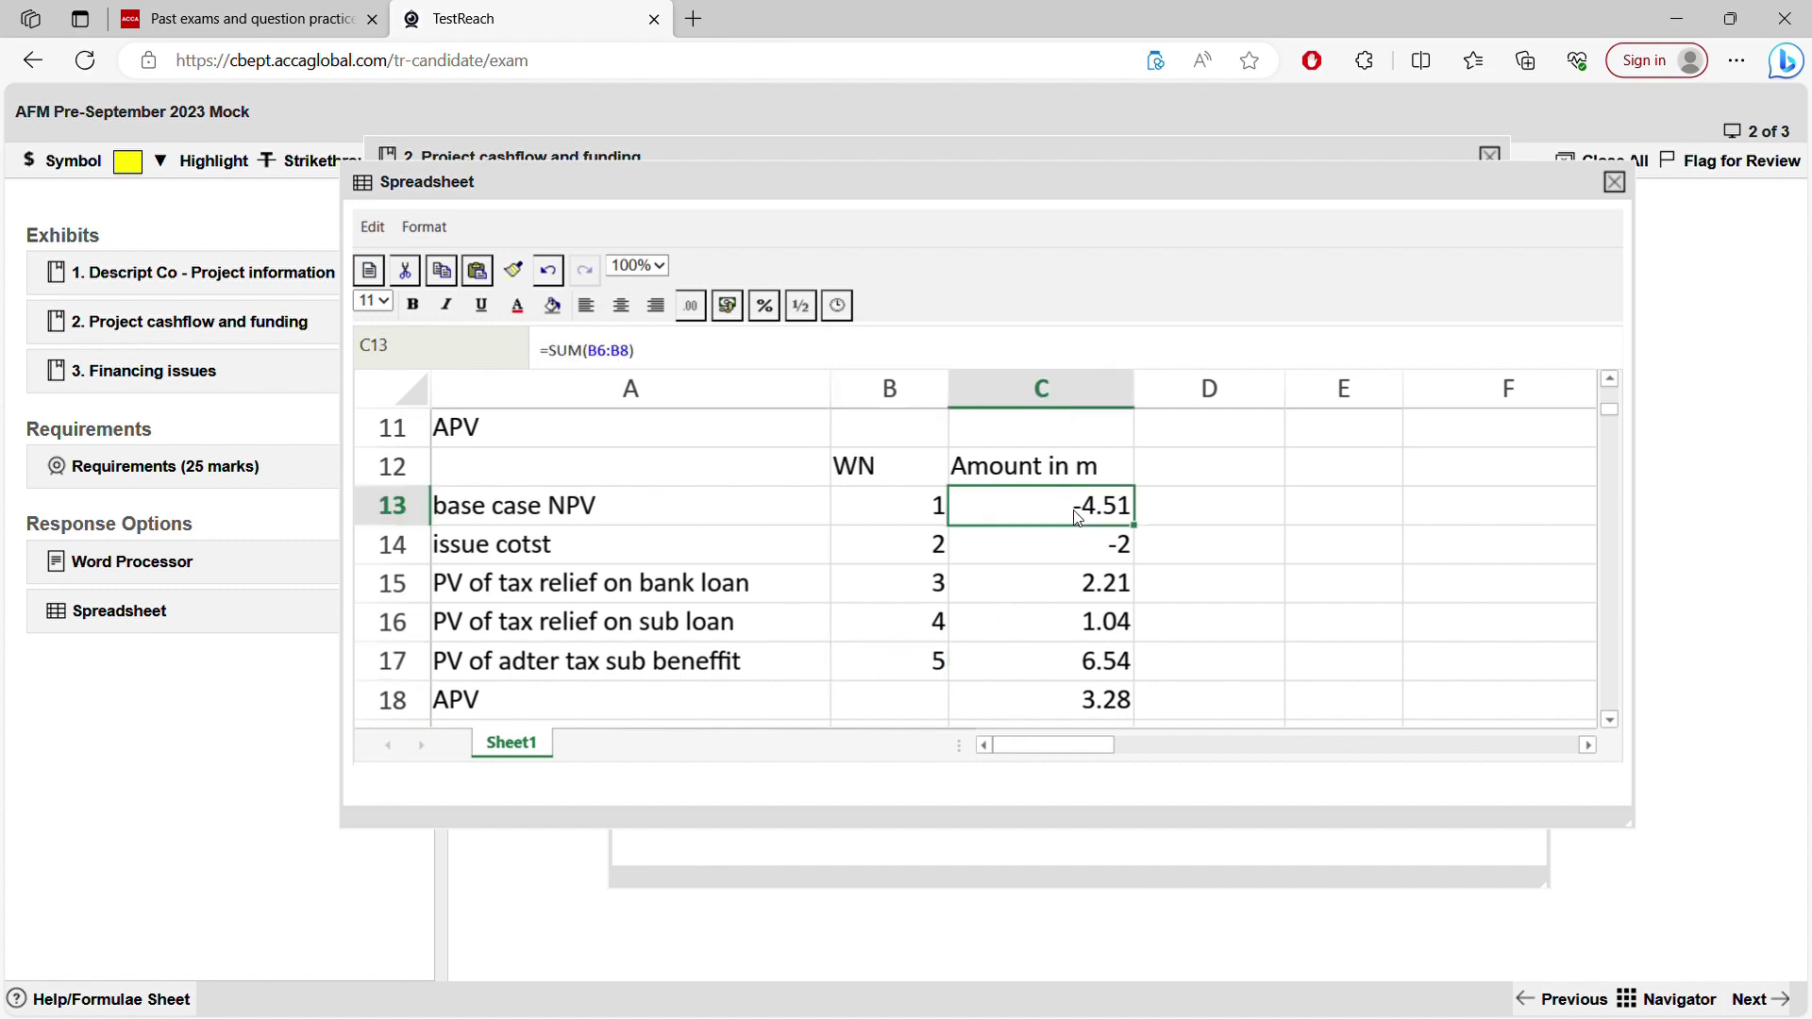
{"action": "left_click", "coordinate": [1085, 563]}
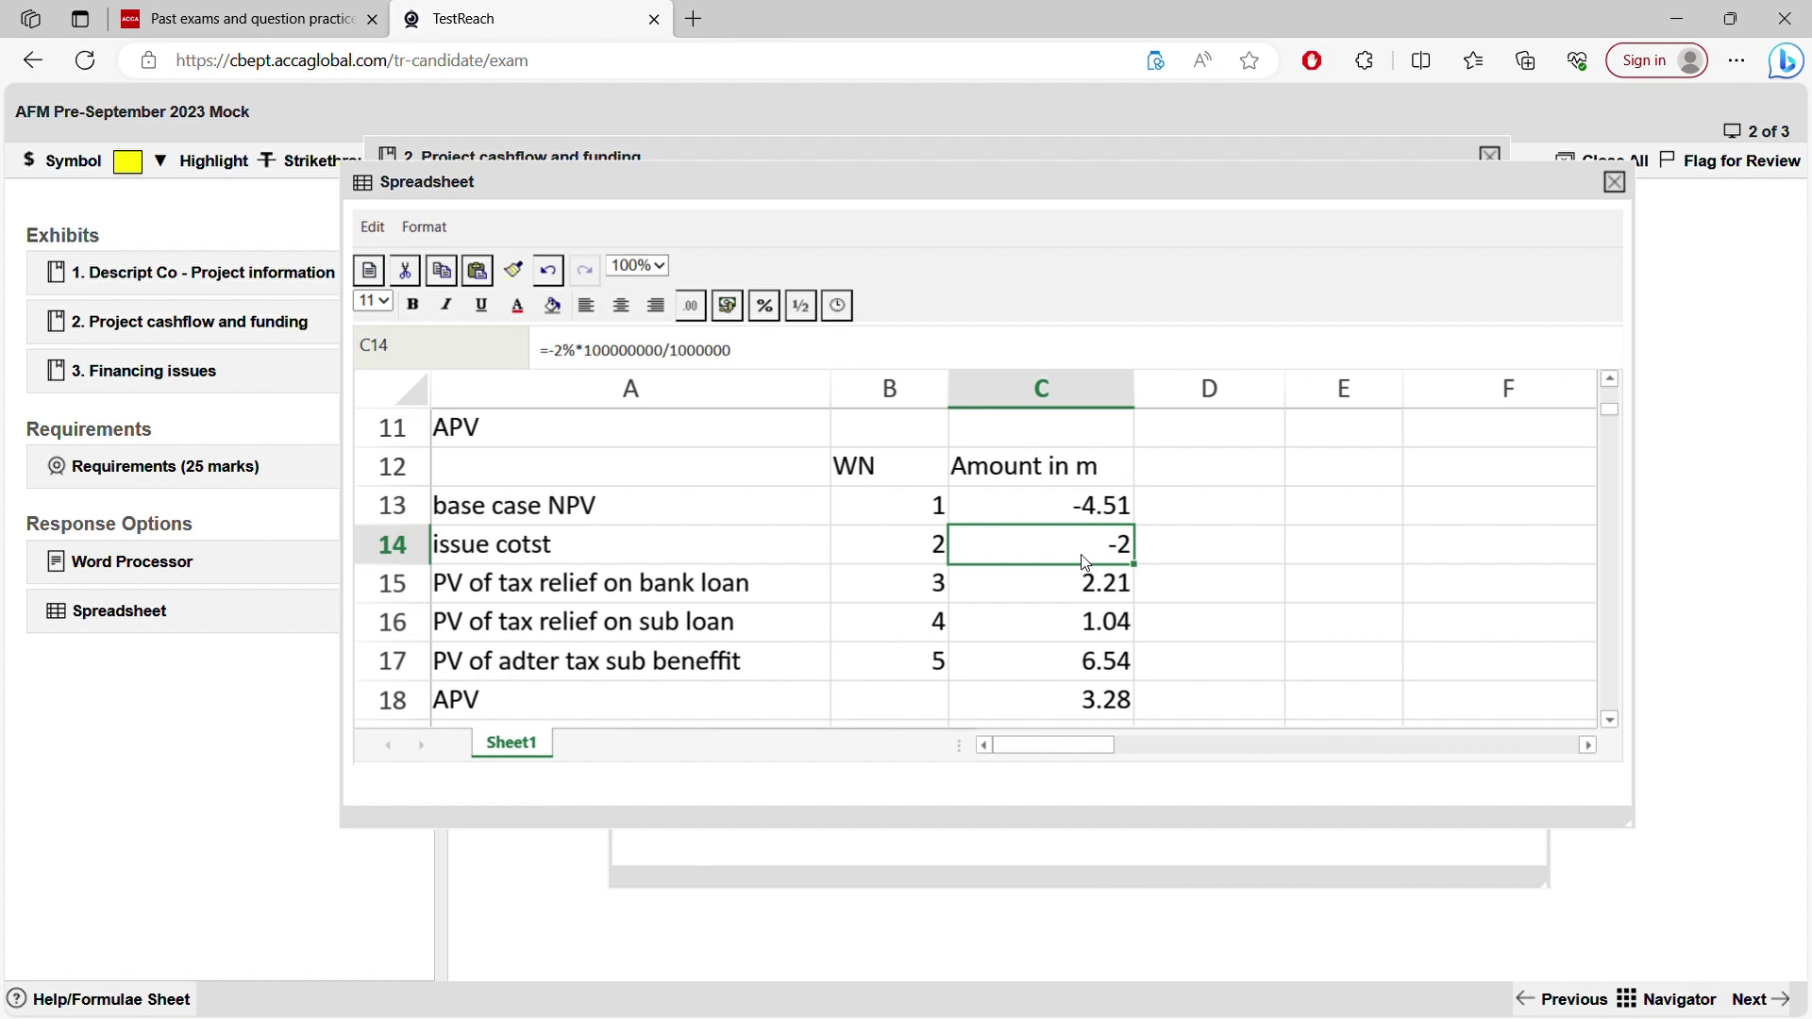
{"action": "left_click", "coordinate": [579, 354]}
{"action": "left_click_drag", "start_coordinate": [580, 354], "coordinate": [704, 354]}
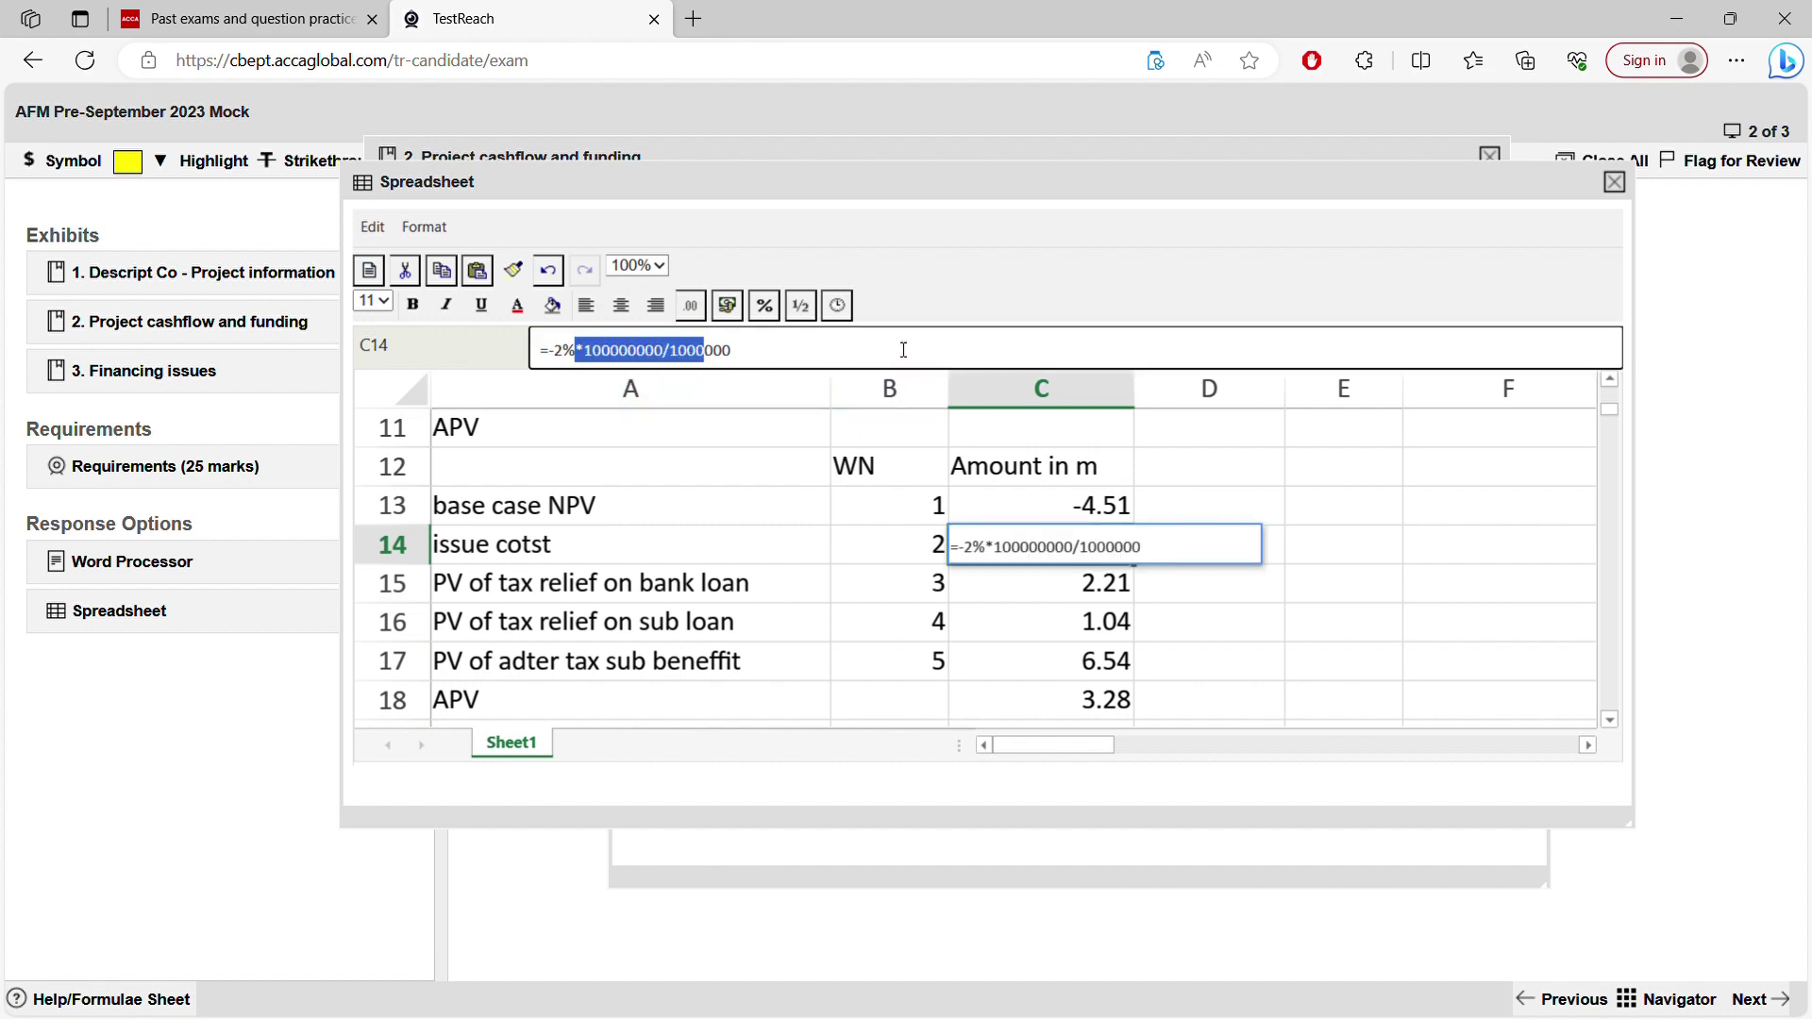
{"action": "left_click", "coordinate": [1610, 719]}
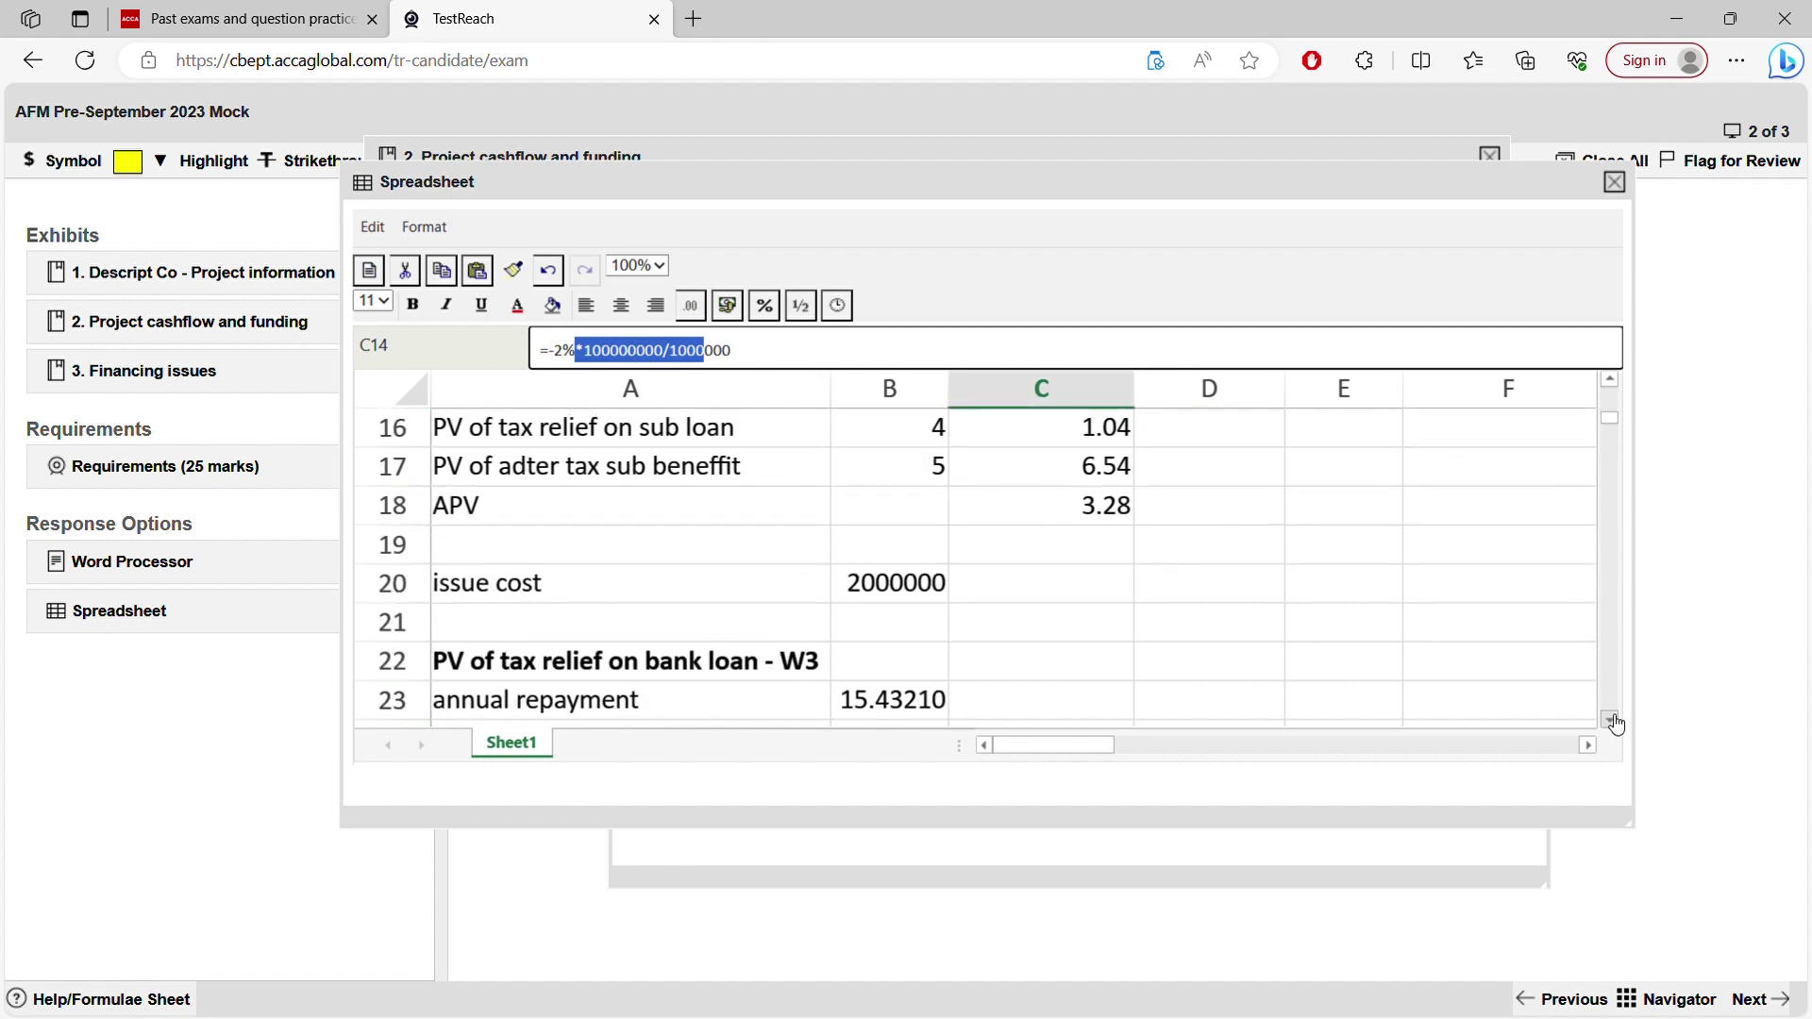
{"action": "left_click", "coordinate": [878, 542]}
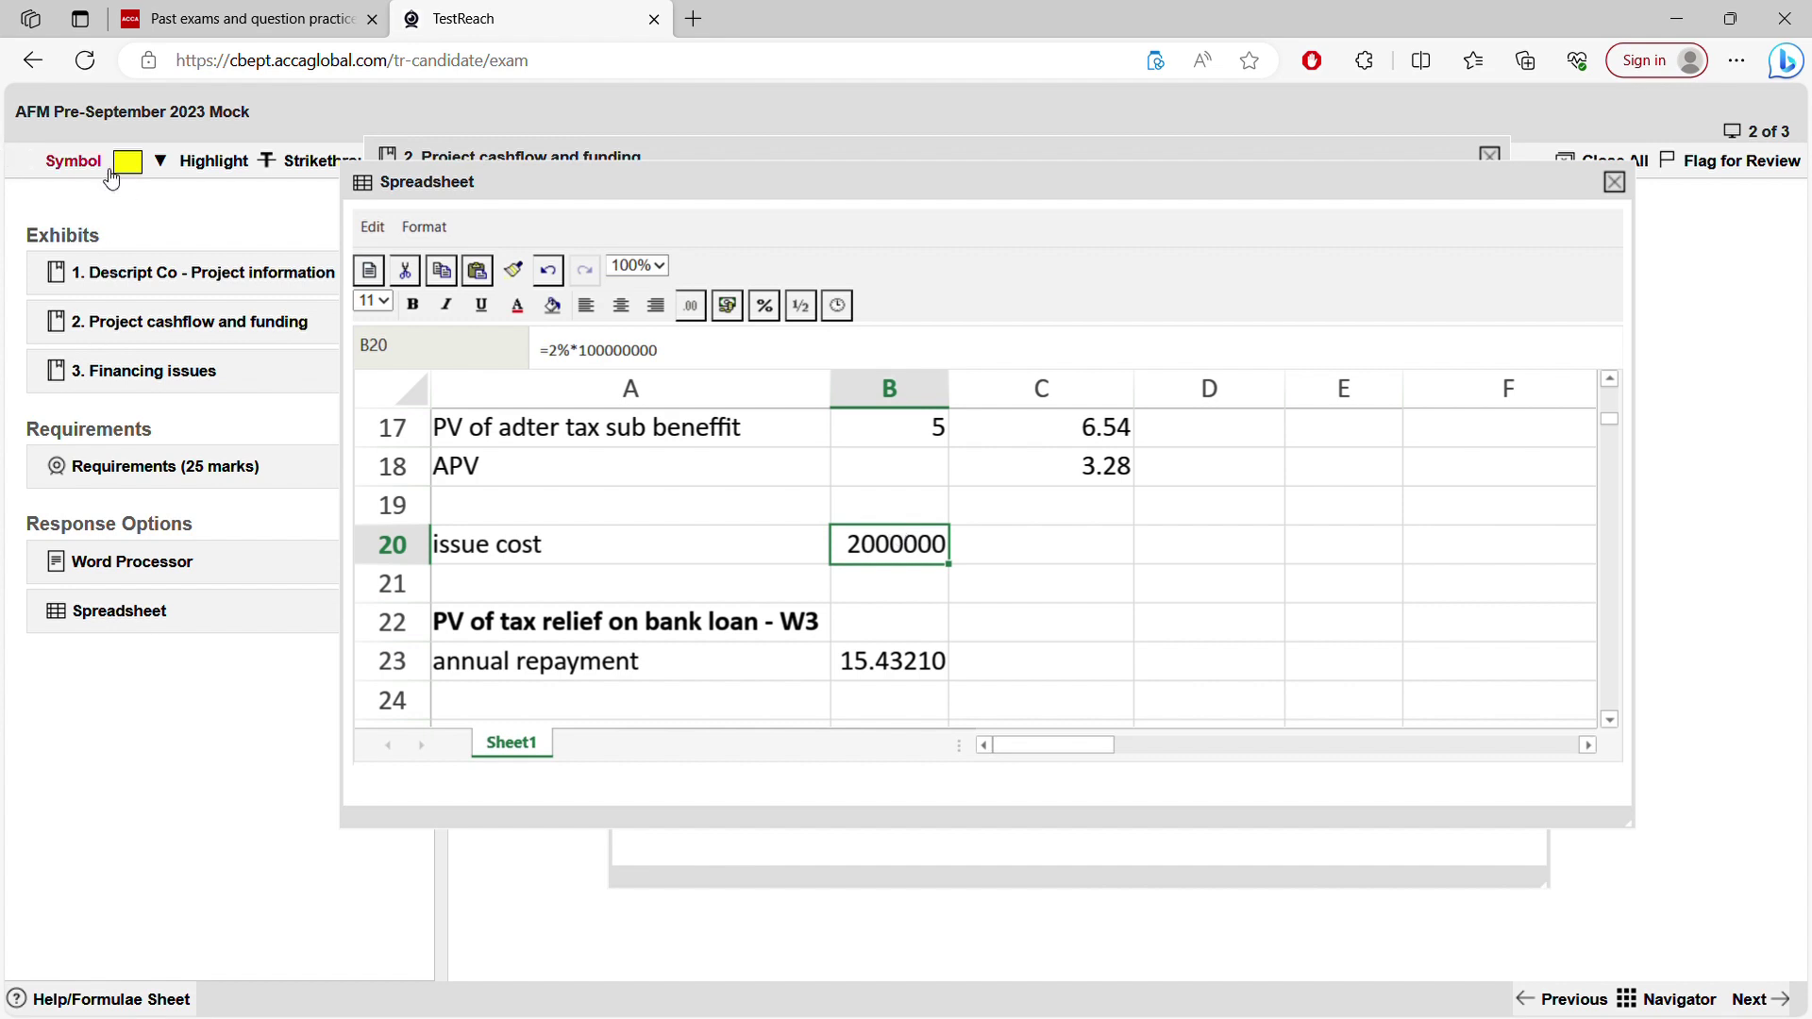
- Review the issue cost rate and the financing sources in the Project cashflow and funding exhibit, then close it
{"action": "left_click", "coordinate": [151, 321]}
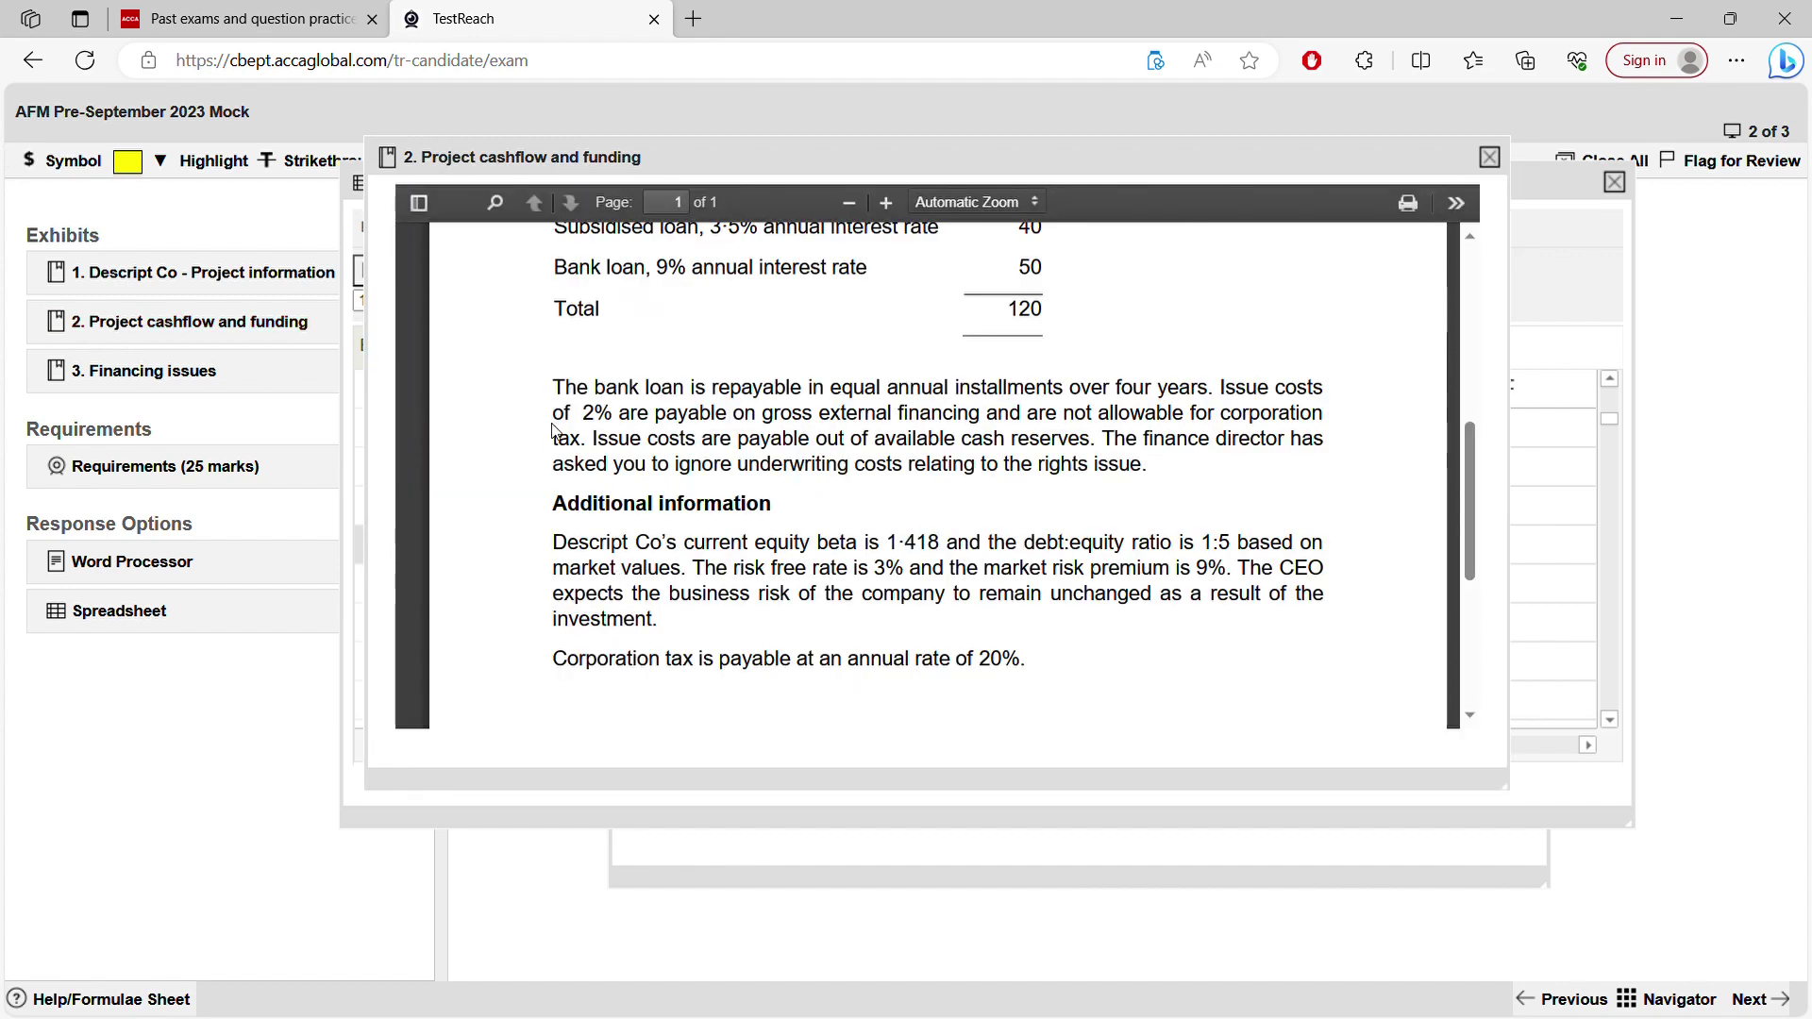
{"action": "left_click_drag", "start_coordinate": [579, 419], "coordinate": [613, 419]}
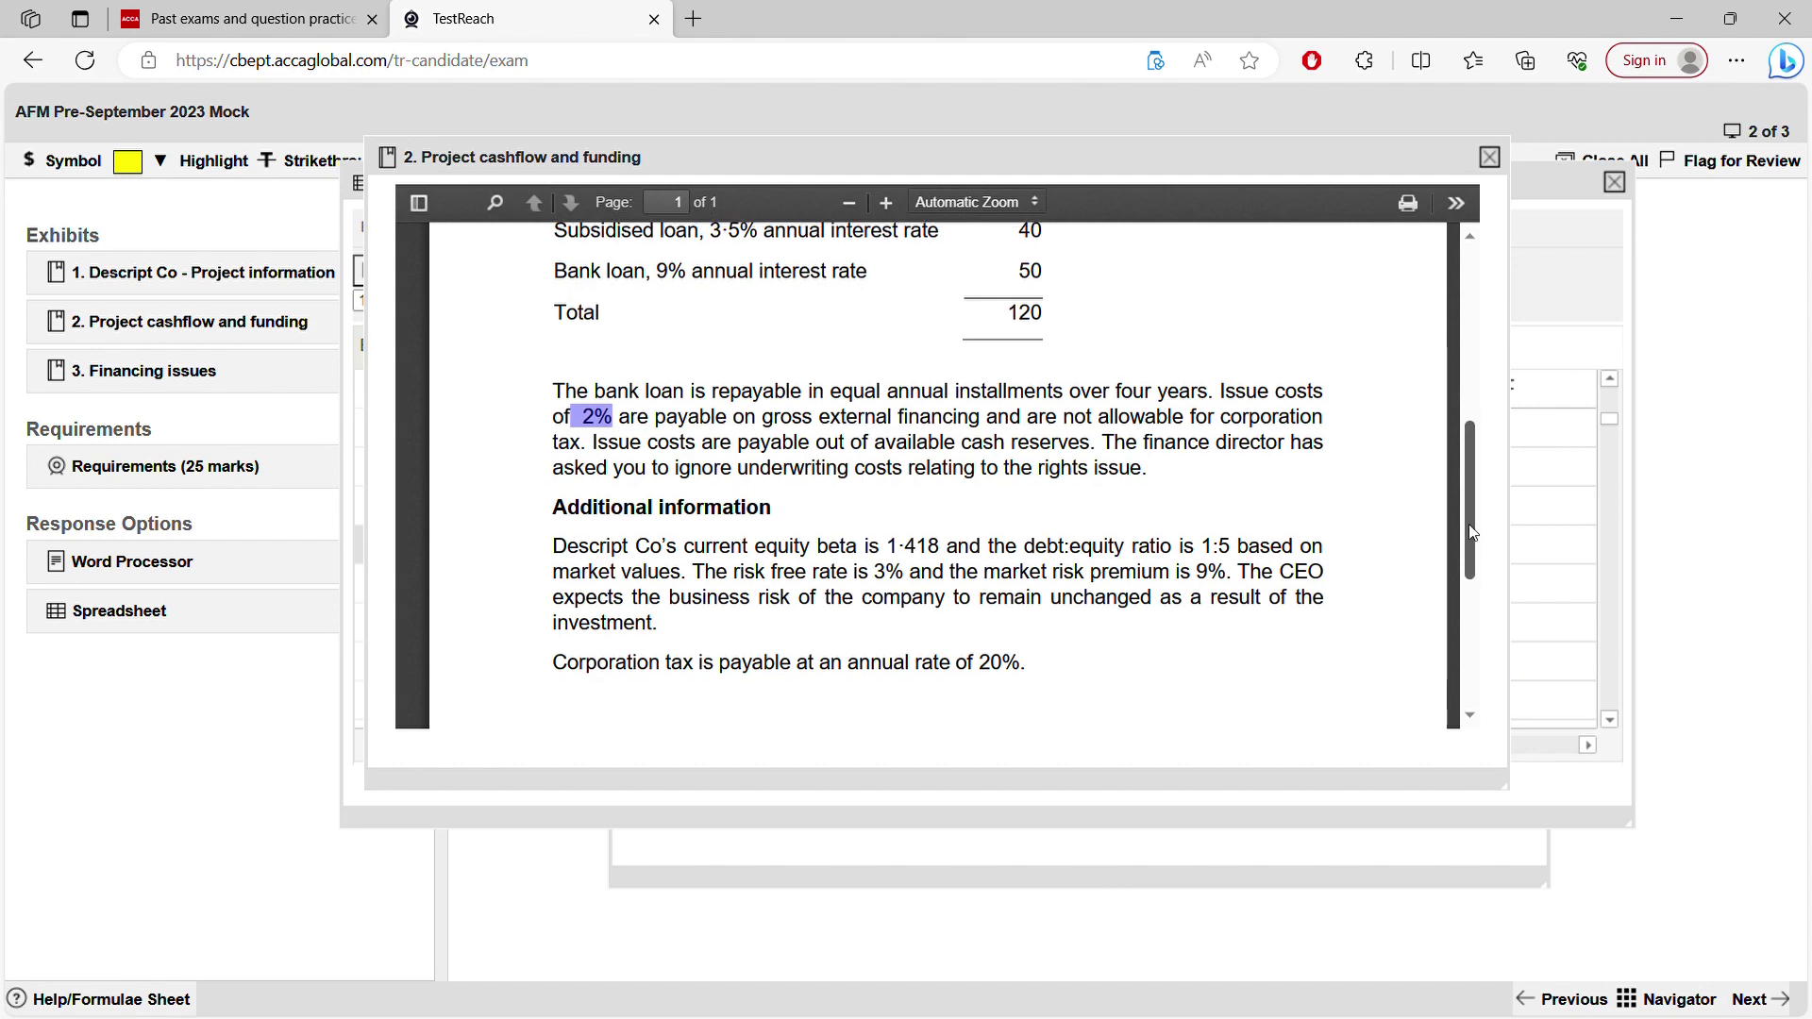
{"action": "scroll", "coordinate": [1471, 434], "scroll_direction": "up", "scroll_amount": 3}
{"action": "double_click", "coordinate": [774, 510]}
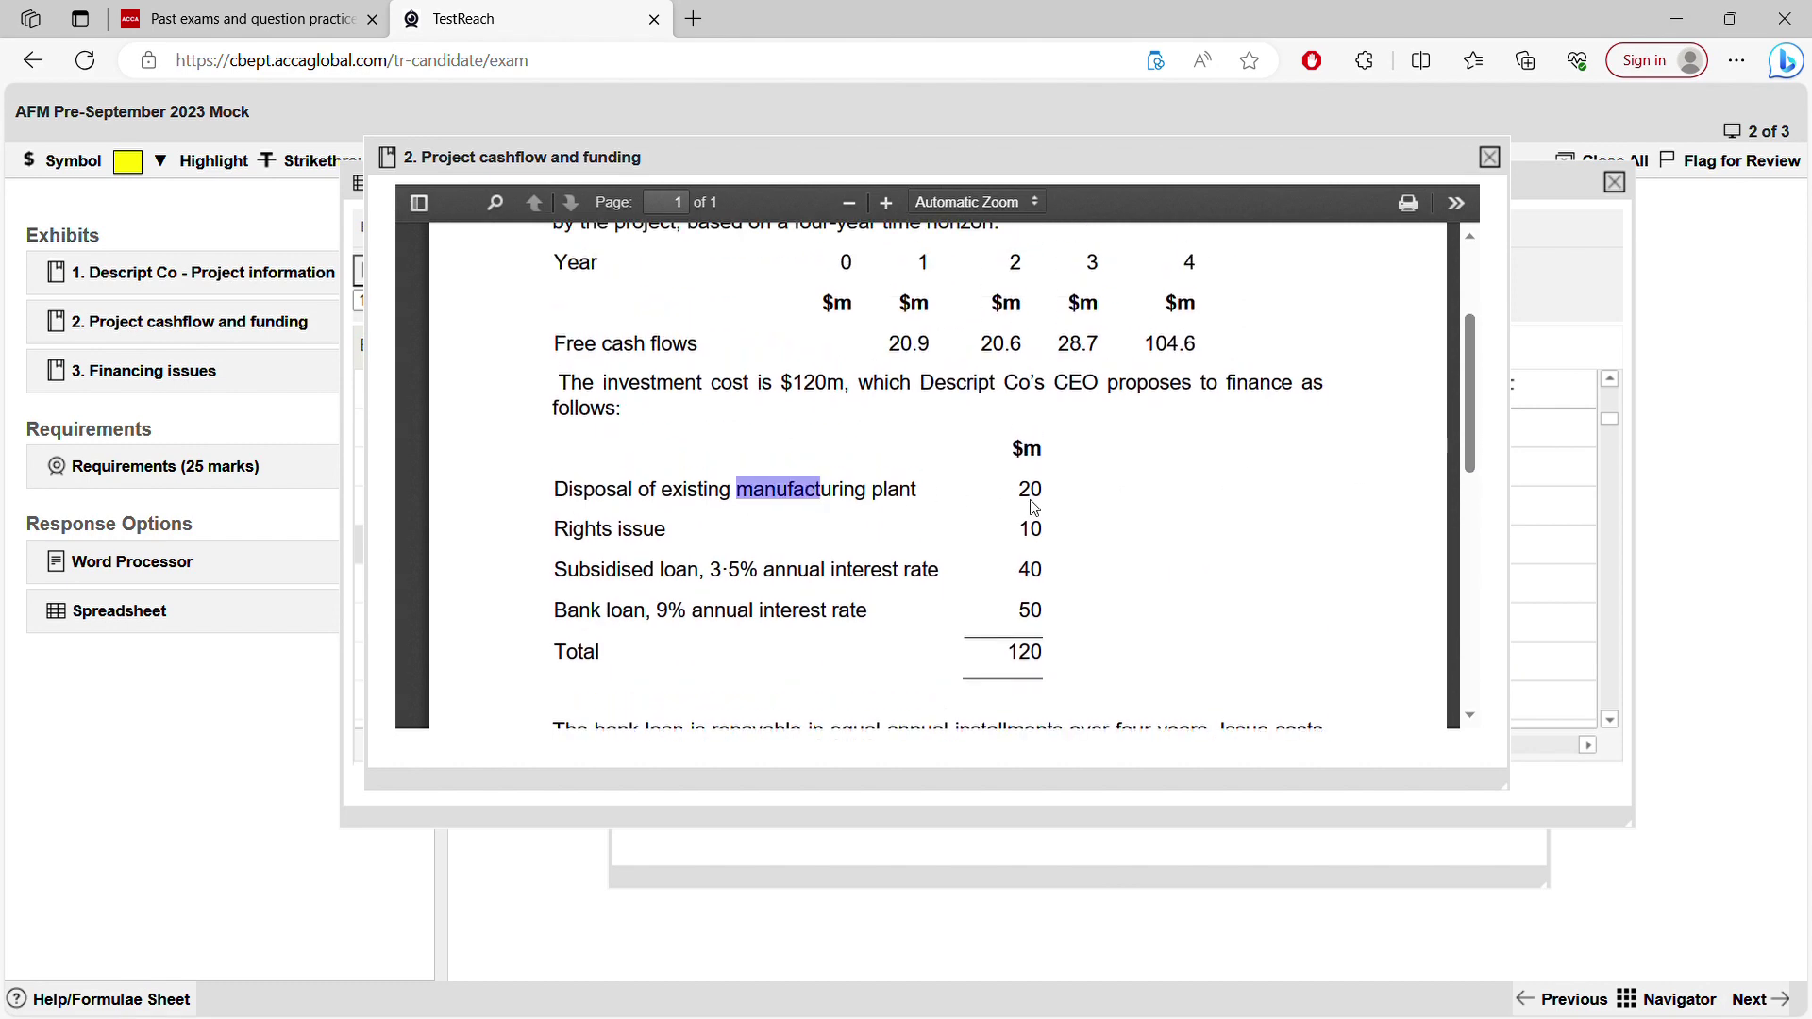
{"action": "left_click", "coordinate": [1038, 508]}
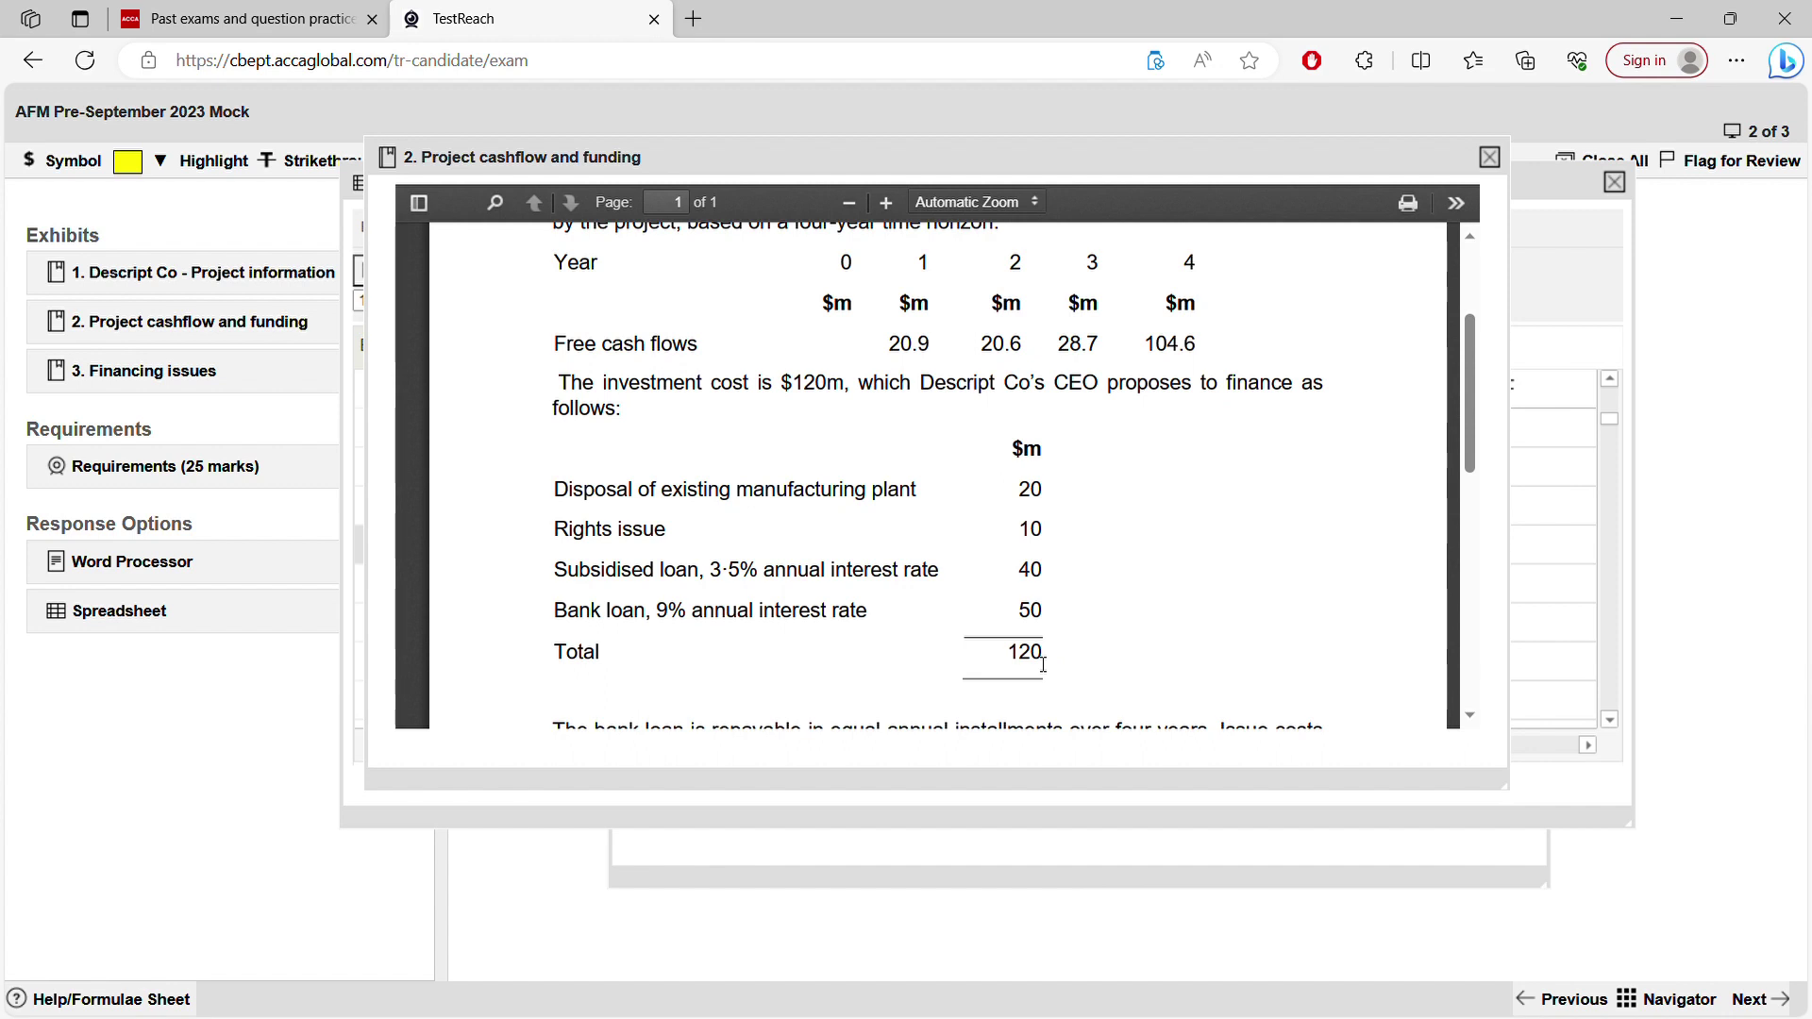
{"action": "left_click_drag", "start_coordinate": [1470, 455], "coordinate": [1471, 482]}
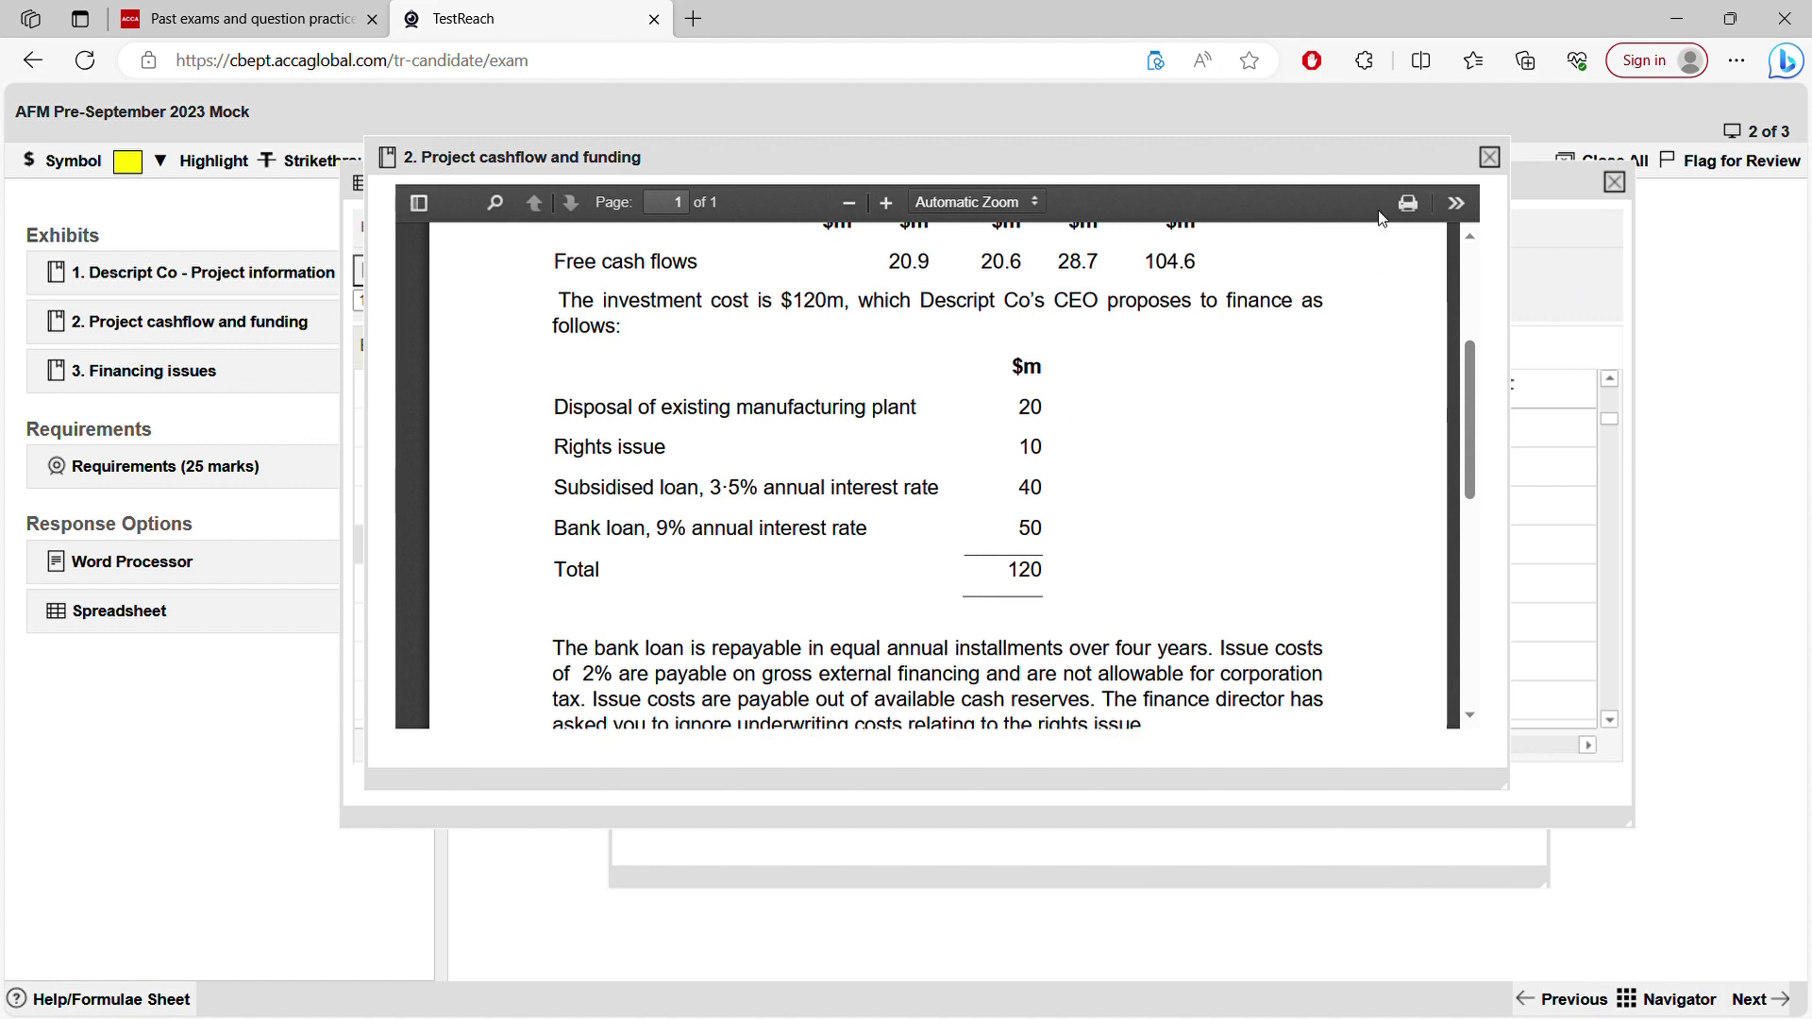
{"action": "left_click", "coordinate": [1489, 157]}
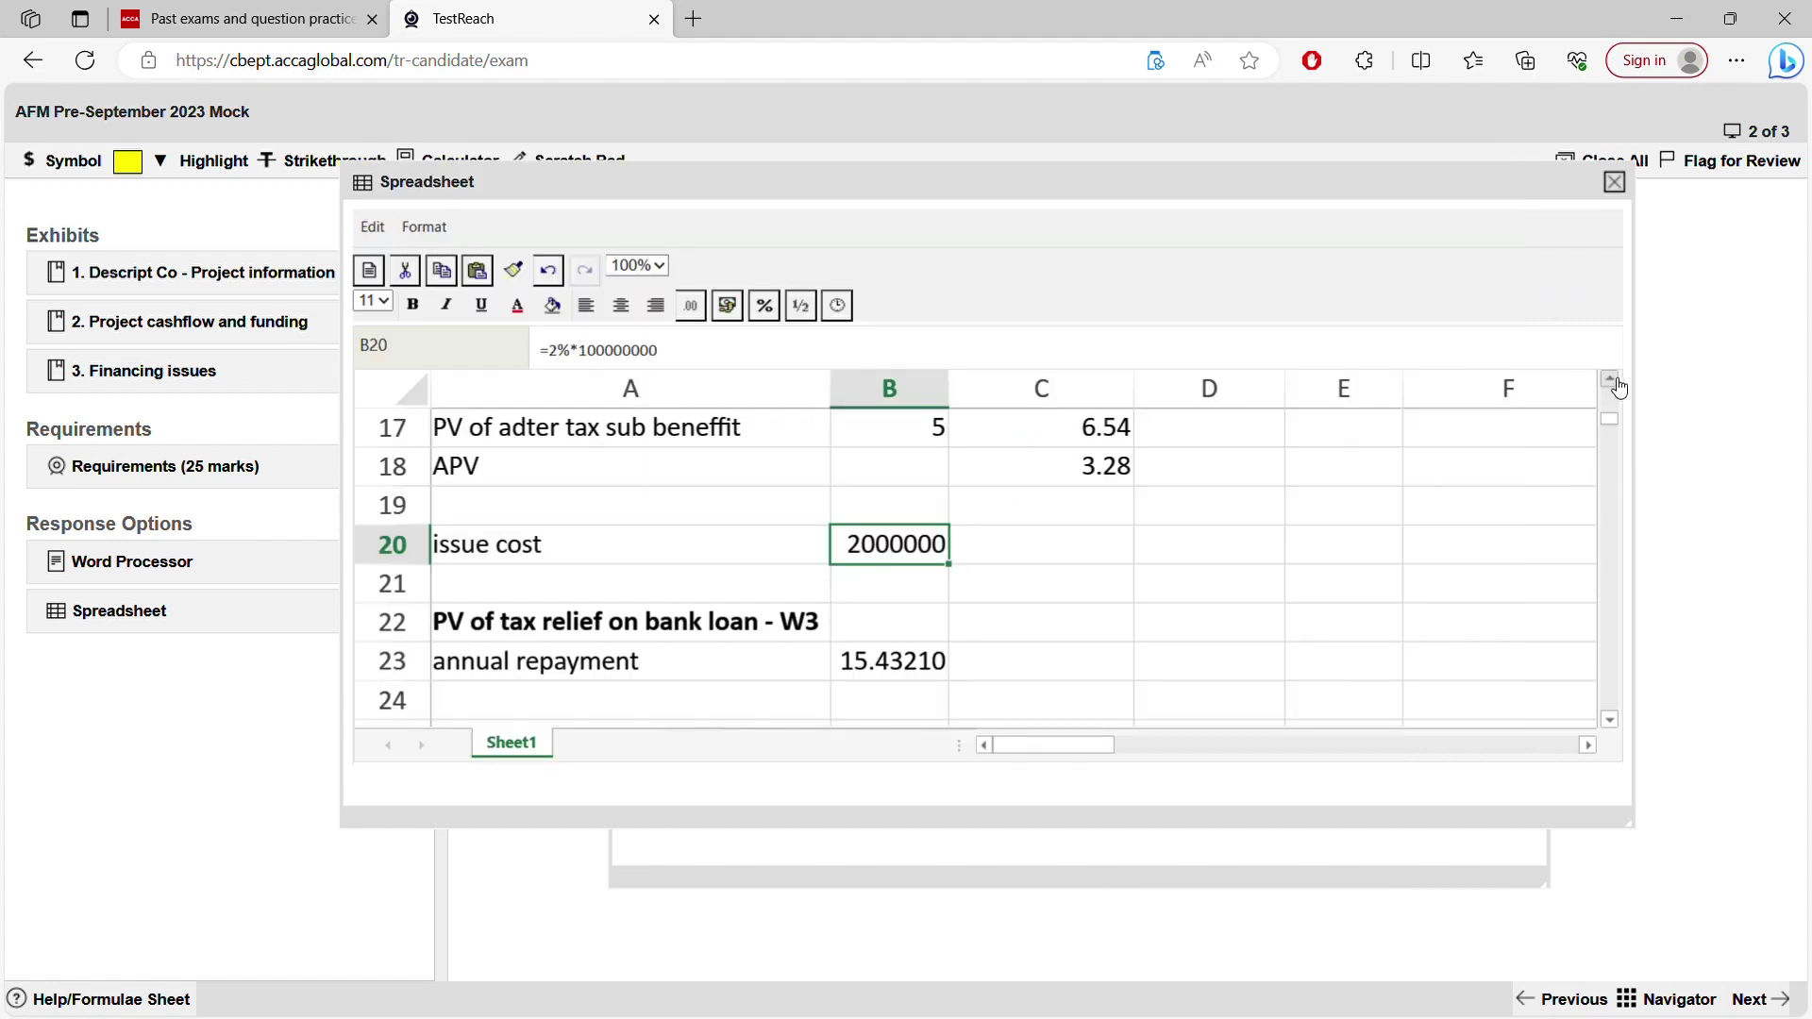
- Compare the issue costs in C14 with the unit heading in C12 and the issue cost working in B20
{"action": "scroll", "coordinate": [1620, 387], "scroll_direction": "up", "scroll_amount": 2}
{"action": "left_click", "coordinate": [1083, 548]}
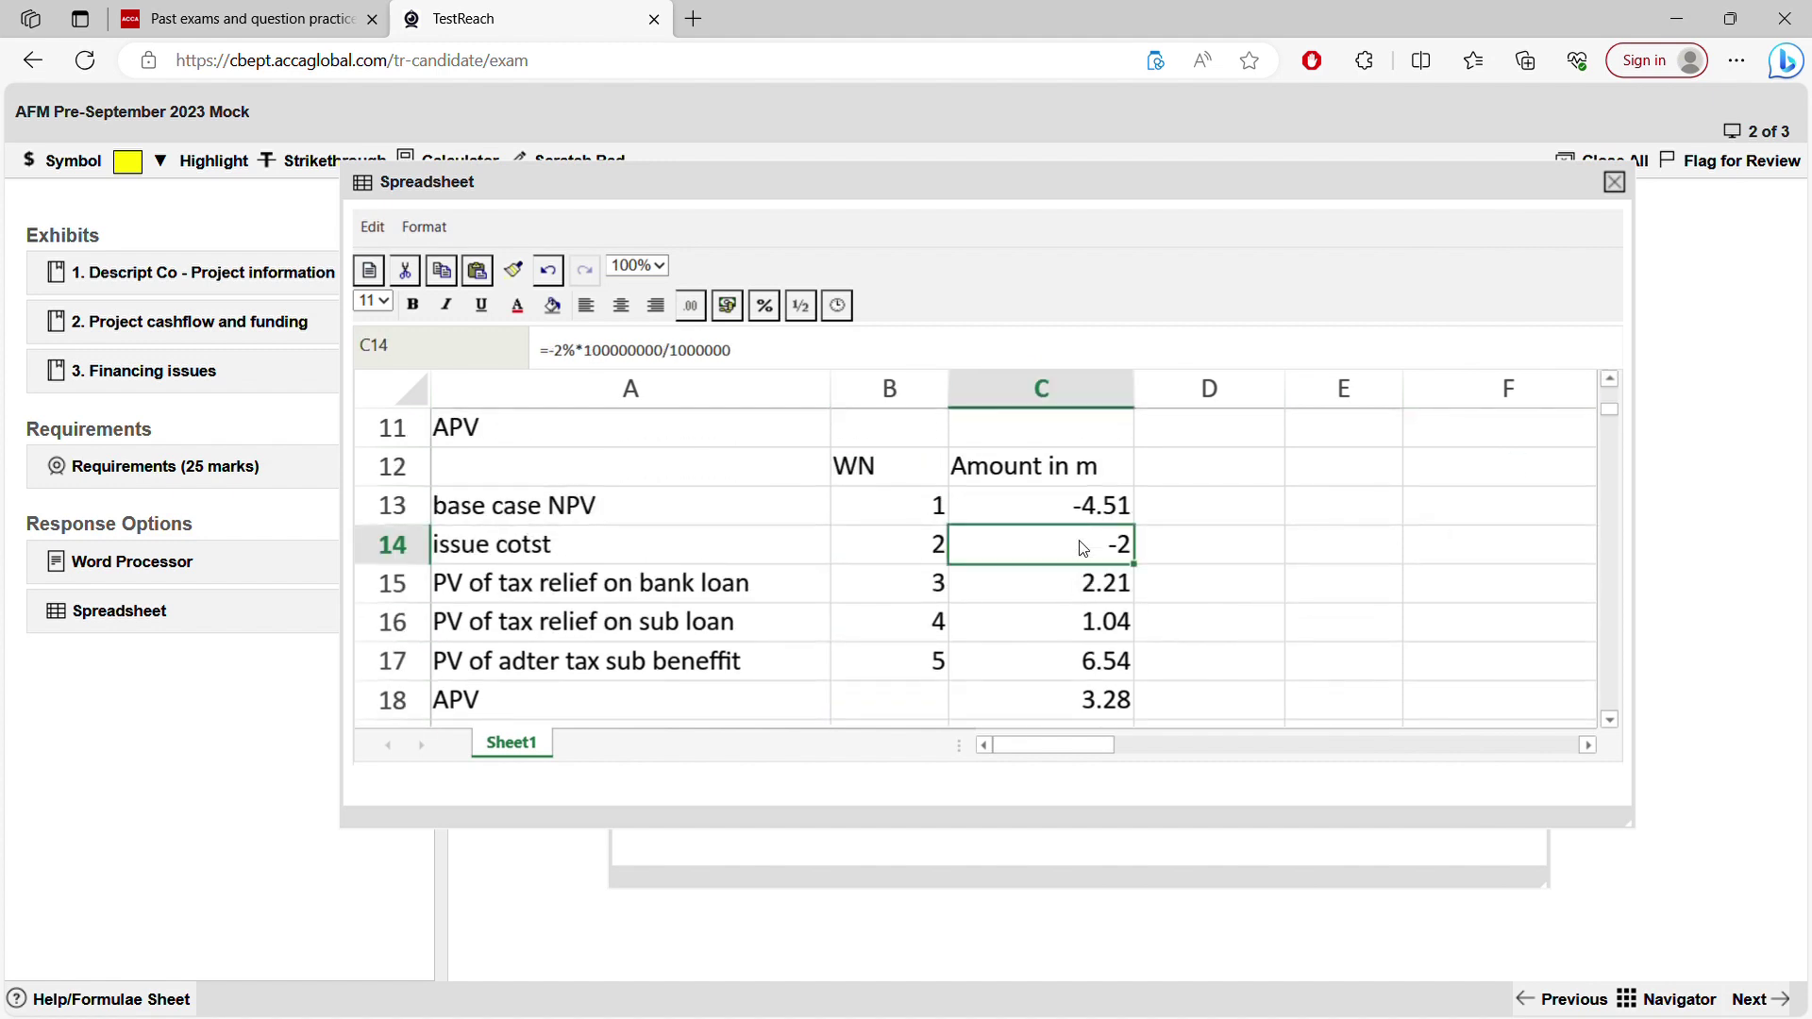
{"action": "left_click", "coordinate": [1100, 478]}
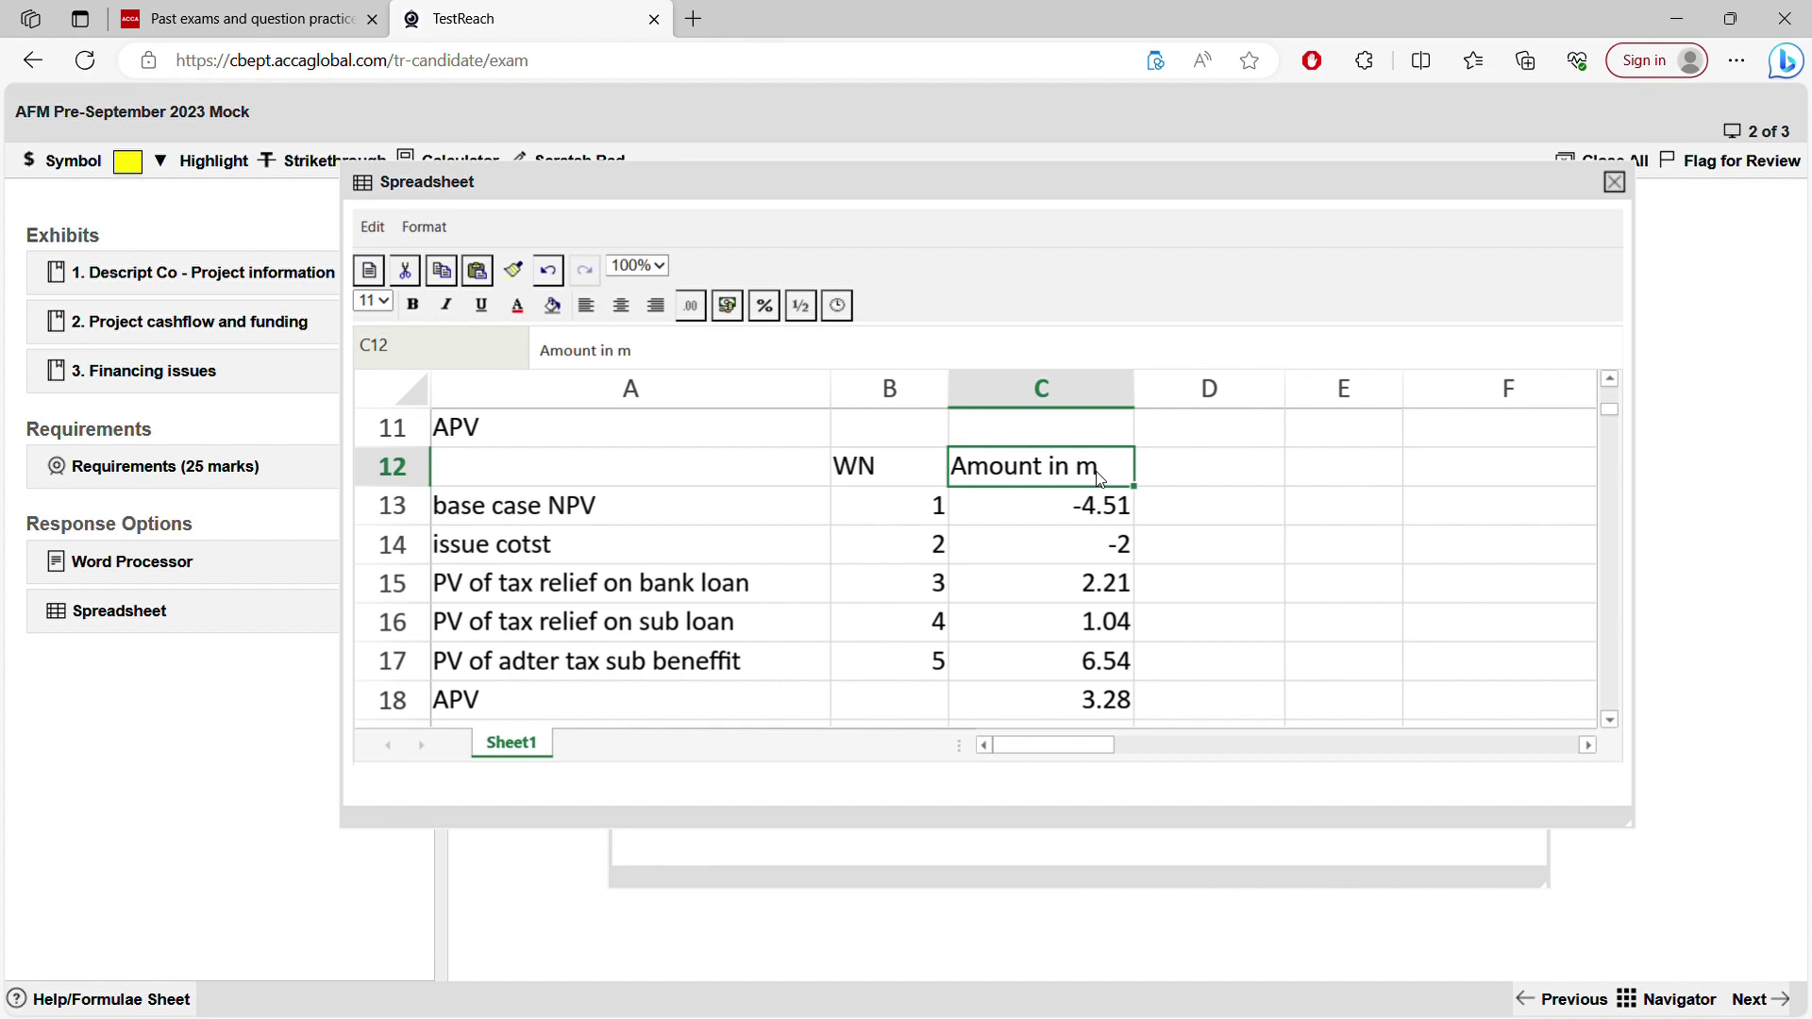
{"action": "left_click", "coordinate": [1119, 545]}
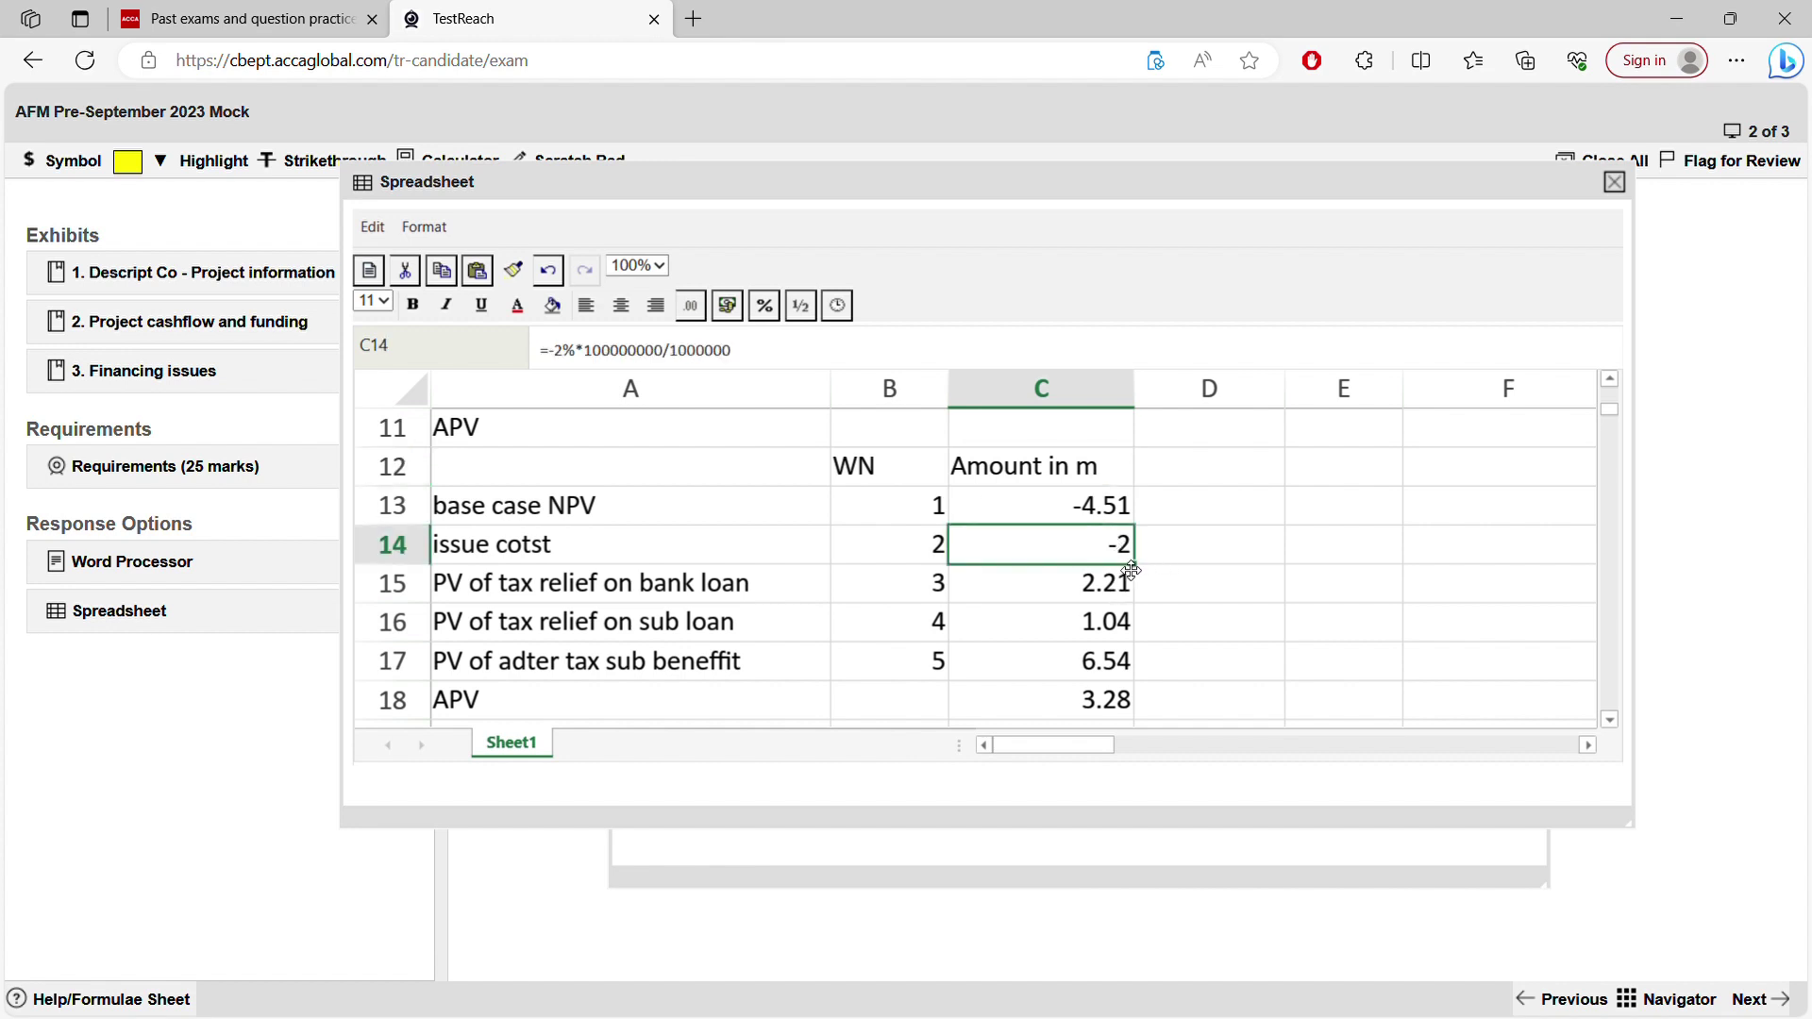
{"action": "left_click", "coordinate": [1612, 723]}
{"action": "left_click", "coordinate": [1610, 721]}
{"action": "left_click", "coordinate": [1611, 721]}
{"action": "left_click", "coordinate": [1611, 721]}
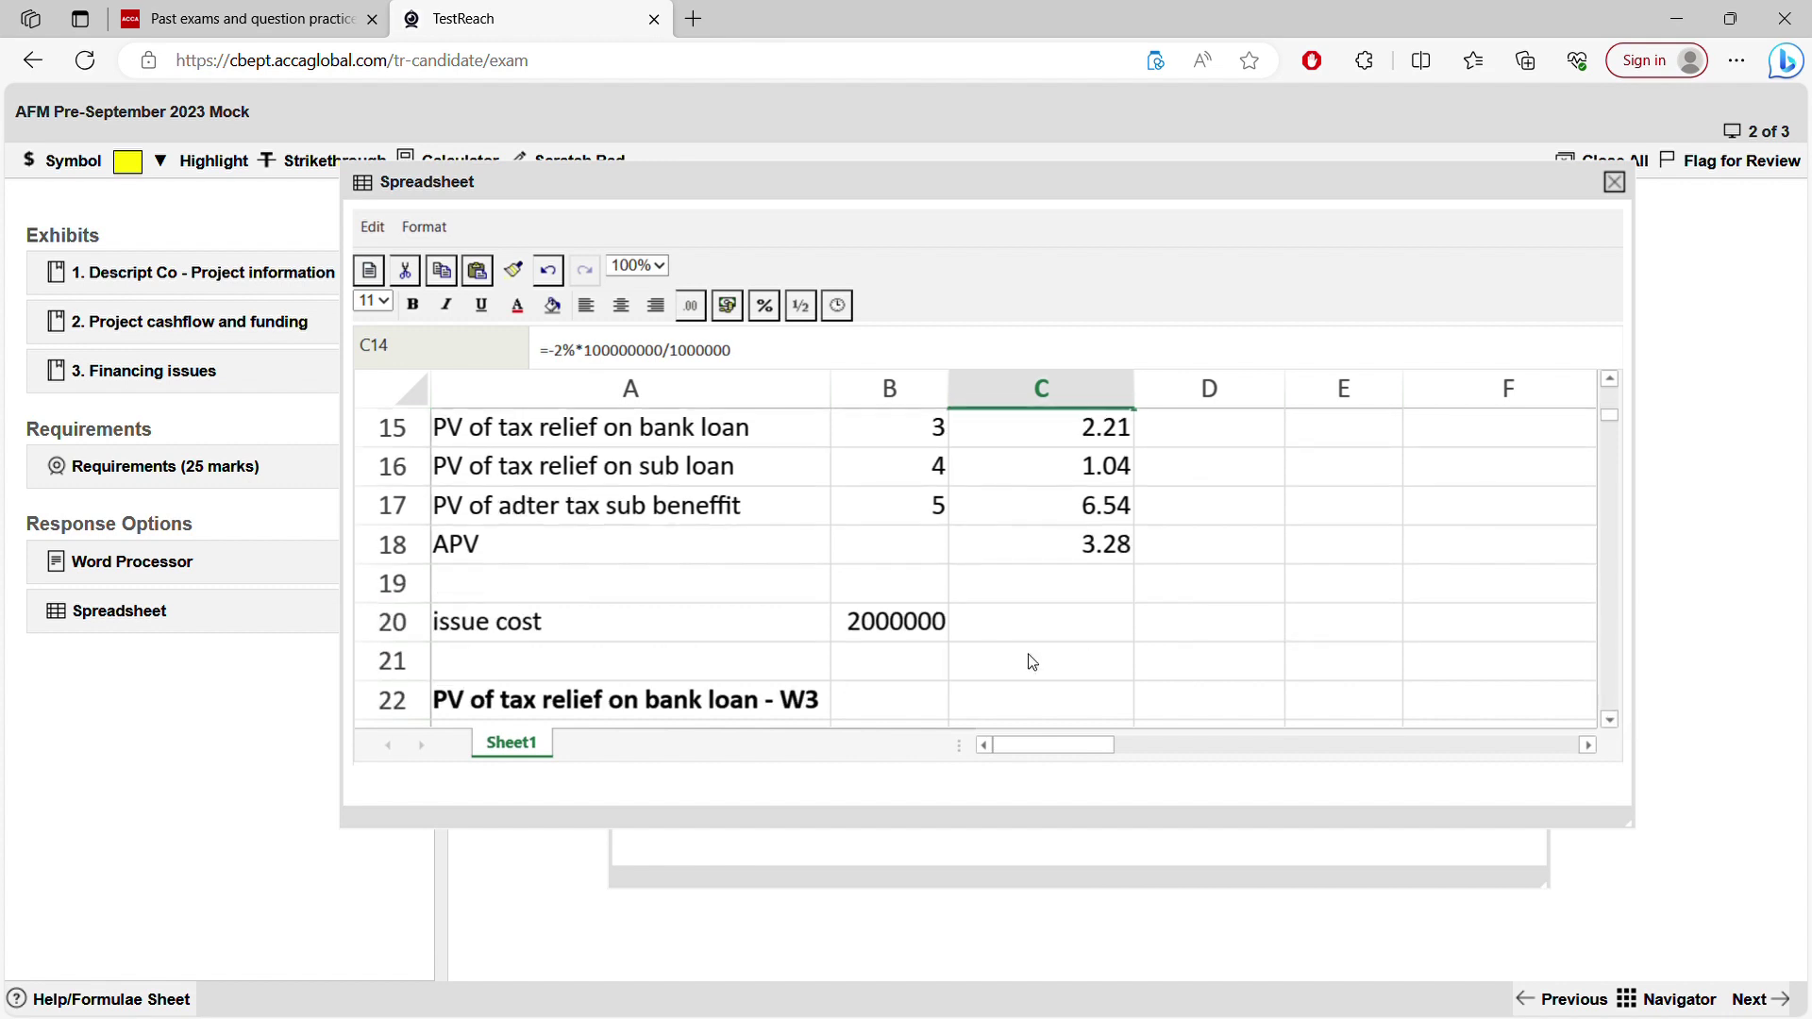
{"action": "left_click", "coordinate": [874, 622]}
- Trace the PV of tax relief on the bank loan from C15 to the annual repayment formula in B23 of working W3
{"action": "left_click", "coordinate": [1610, 378]}
{"action": "left_click", "coordinate": [1611, 378]}
{"action": "left_click", "coordinate": [1610, 378]}
{"action": "left_click", "coordinate": [1610, 379]}
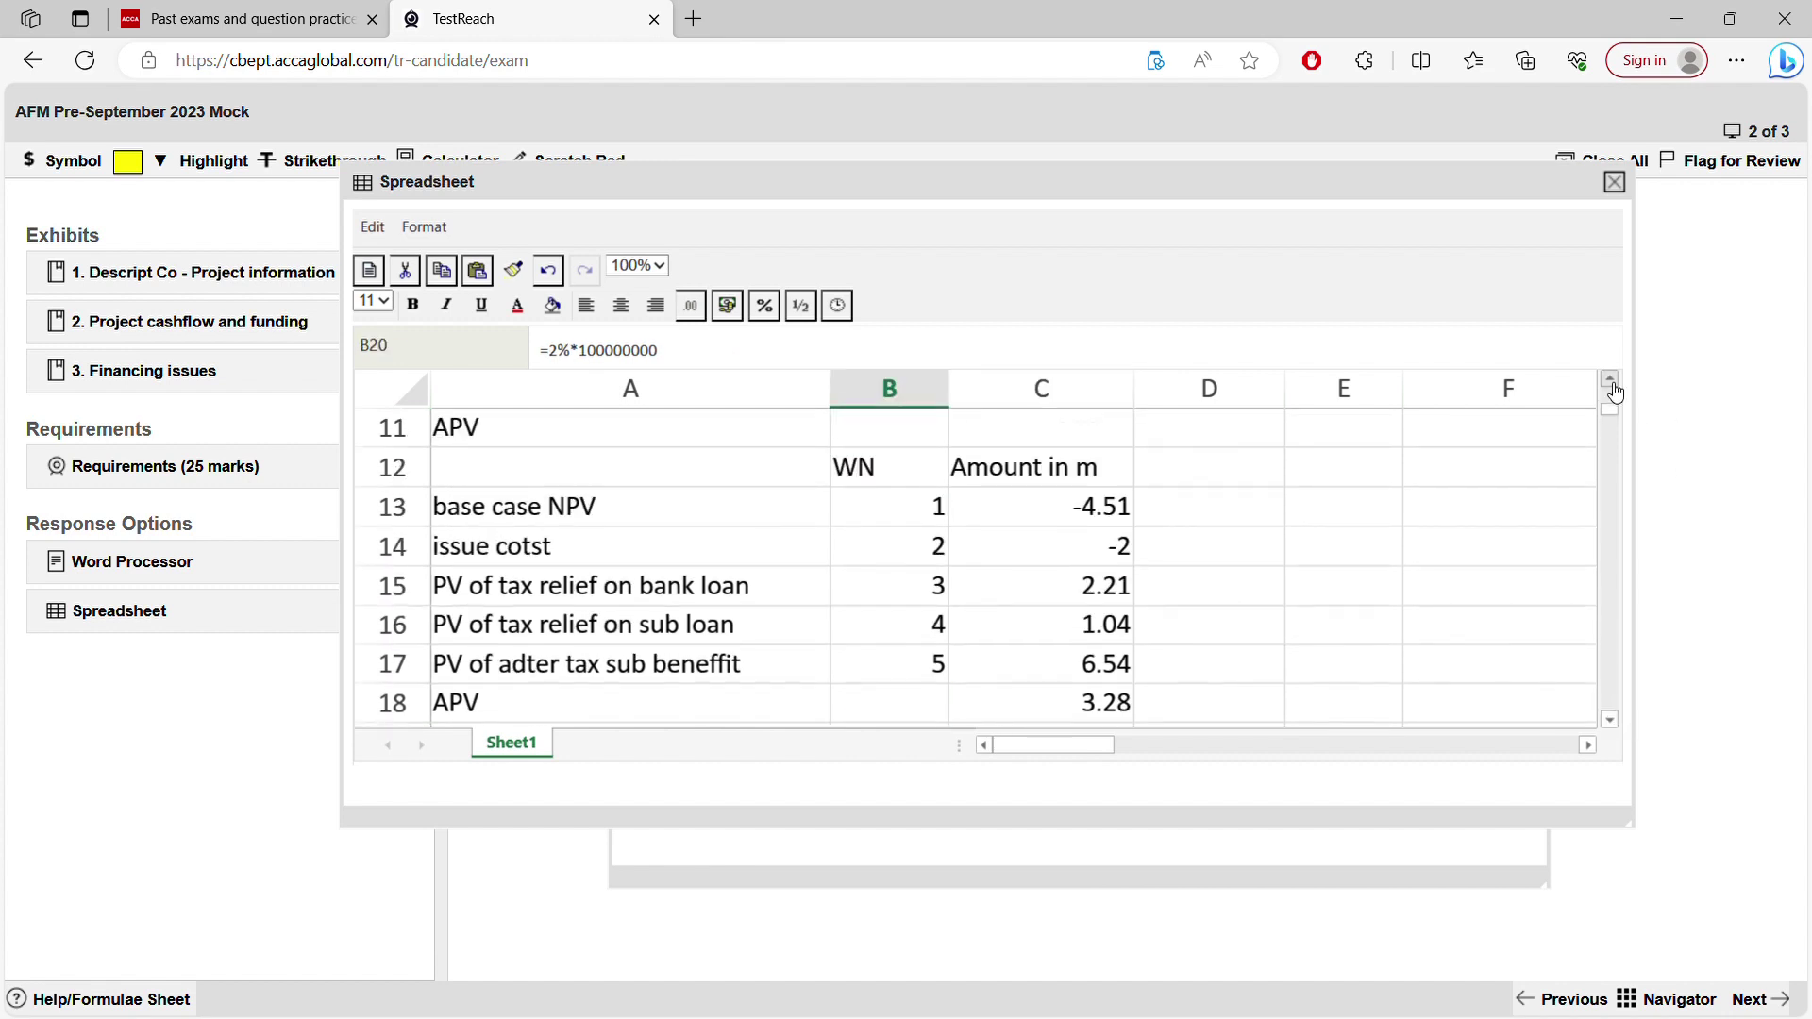
{"action": "left_click", "coordinate": [1610, 378]}
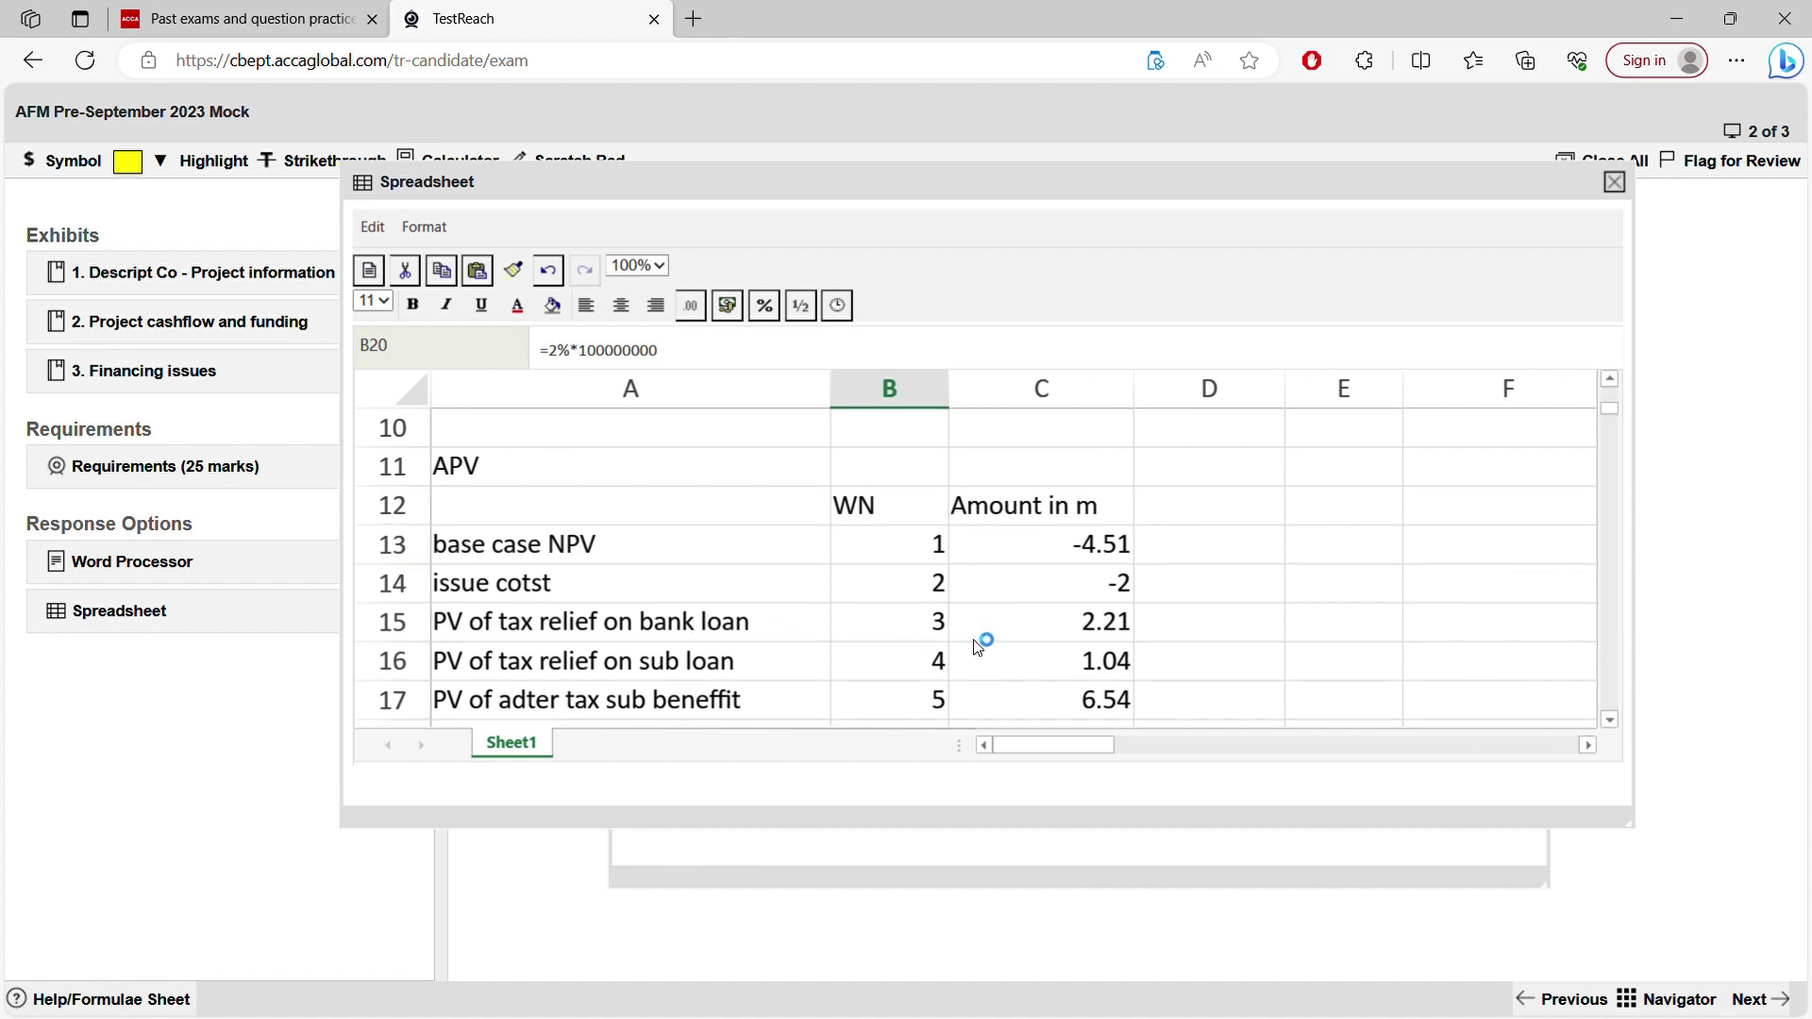
{"action": "left_click", "coordinate": [1064, 638]}
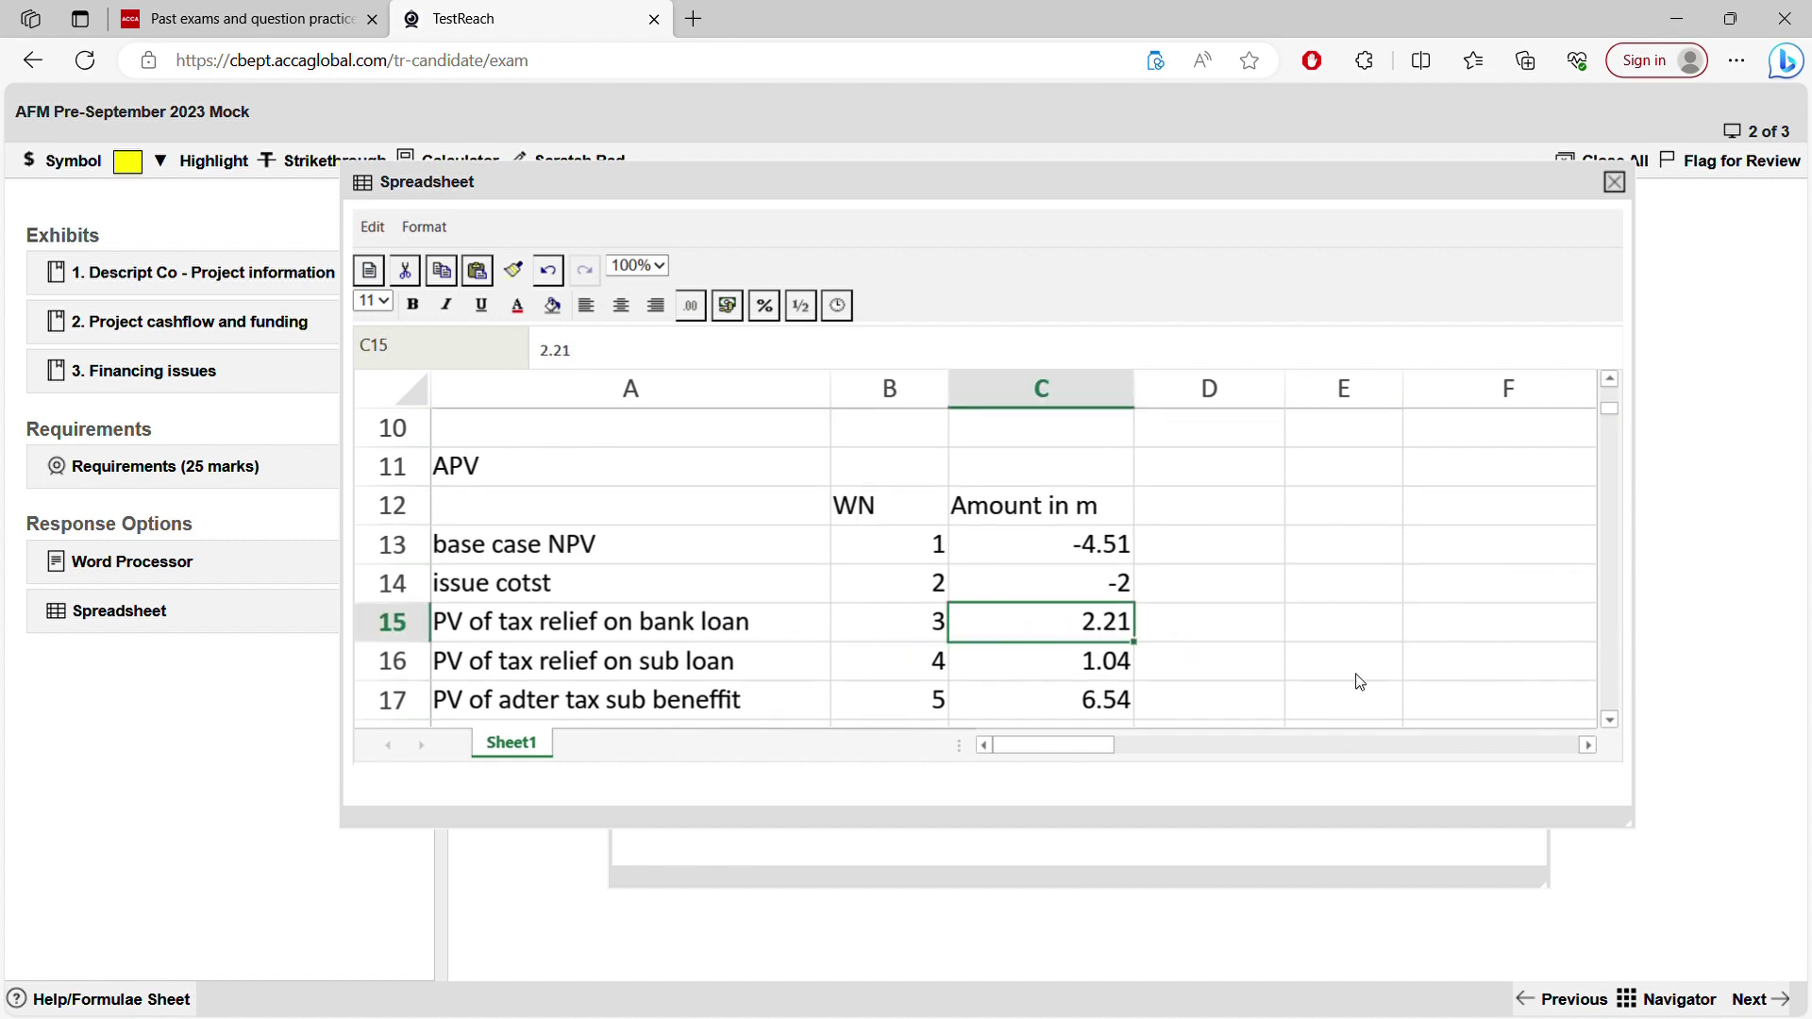
{"action": "left_click", "coordinate": [1610, 720]}
{"action": "left_click", "coordinate": [1611, 720]}
{"action": "left_click", "coordinate": [1611, 721]}
{"action": "left_click", "coordinate": [1610, 720]}
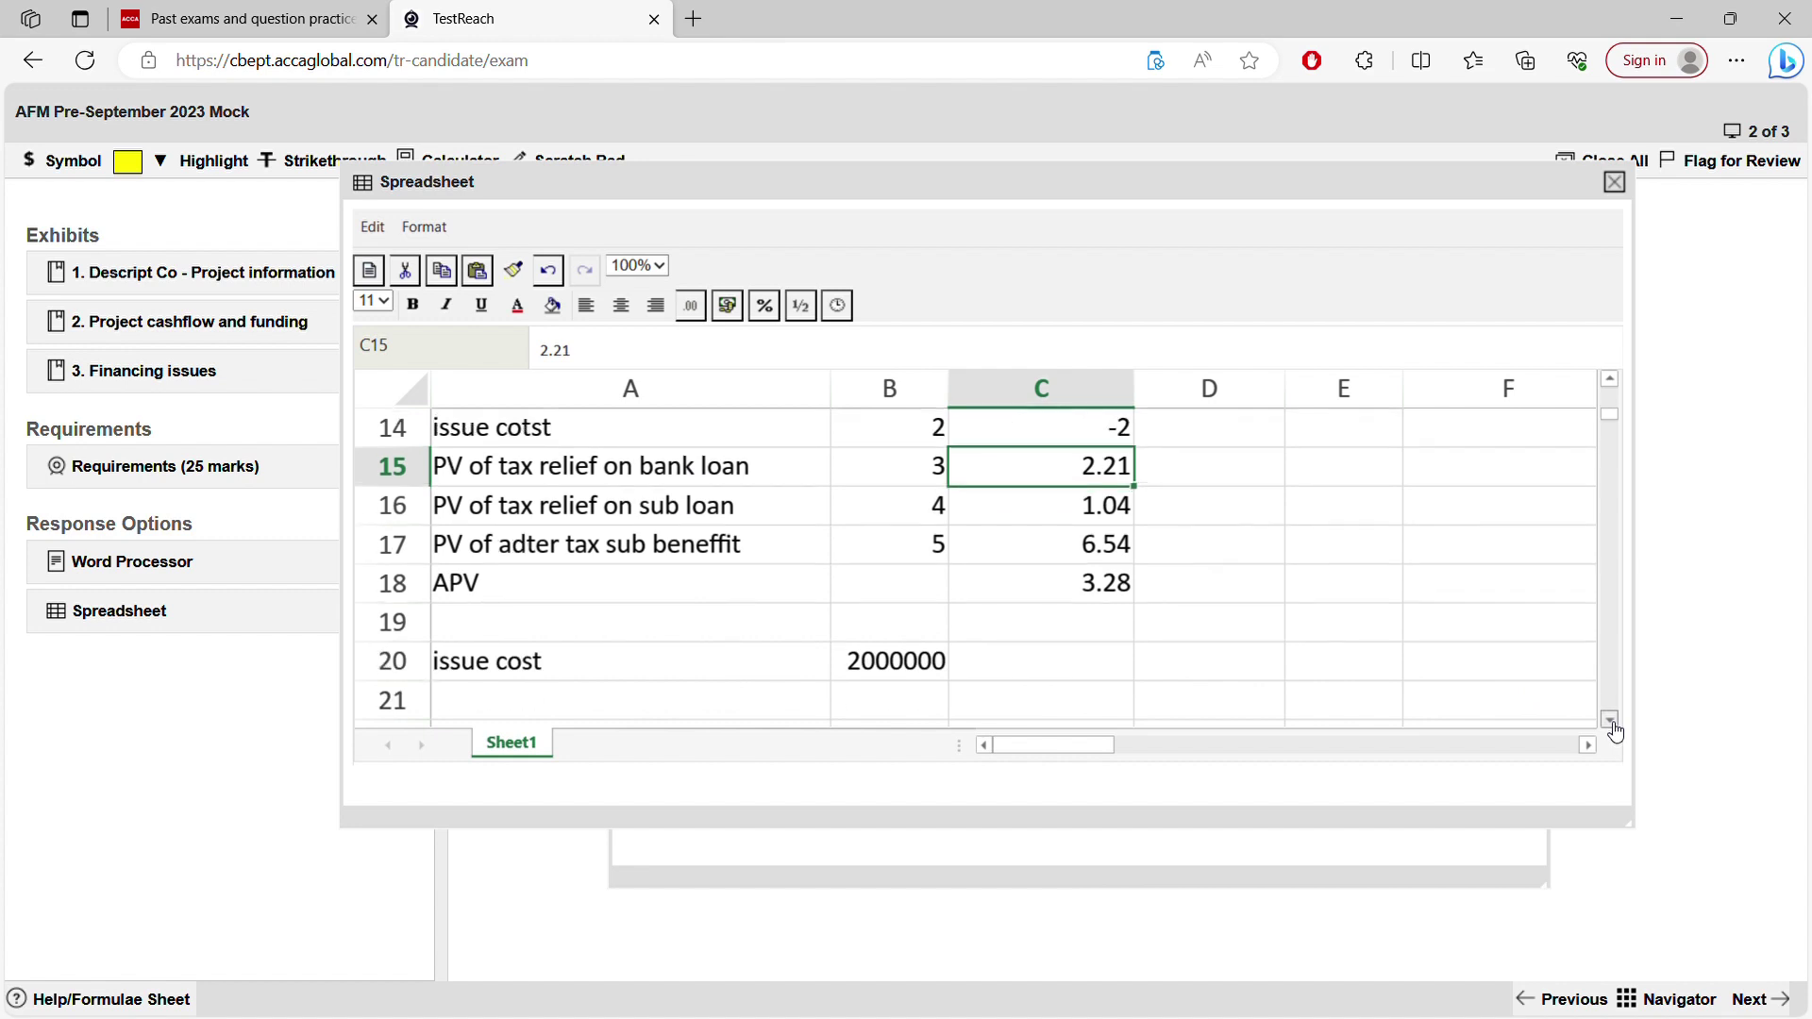
{"action": "left_click", "coordinate": [1610, 720]}
{"action": "left_click", "coordinate": [1610, 720]}
{"action": "left_click", "coordinate": [1610, 720]}
{"action": "left_click", "coordinate": [1610, 721]}
{"action": "left_click", "coordinate": [1610, 720]}
{"action": "left_click", "coordinate": [1610, 720]}
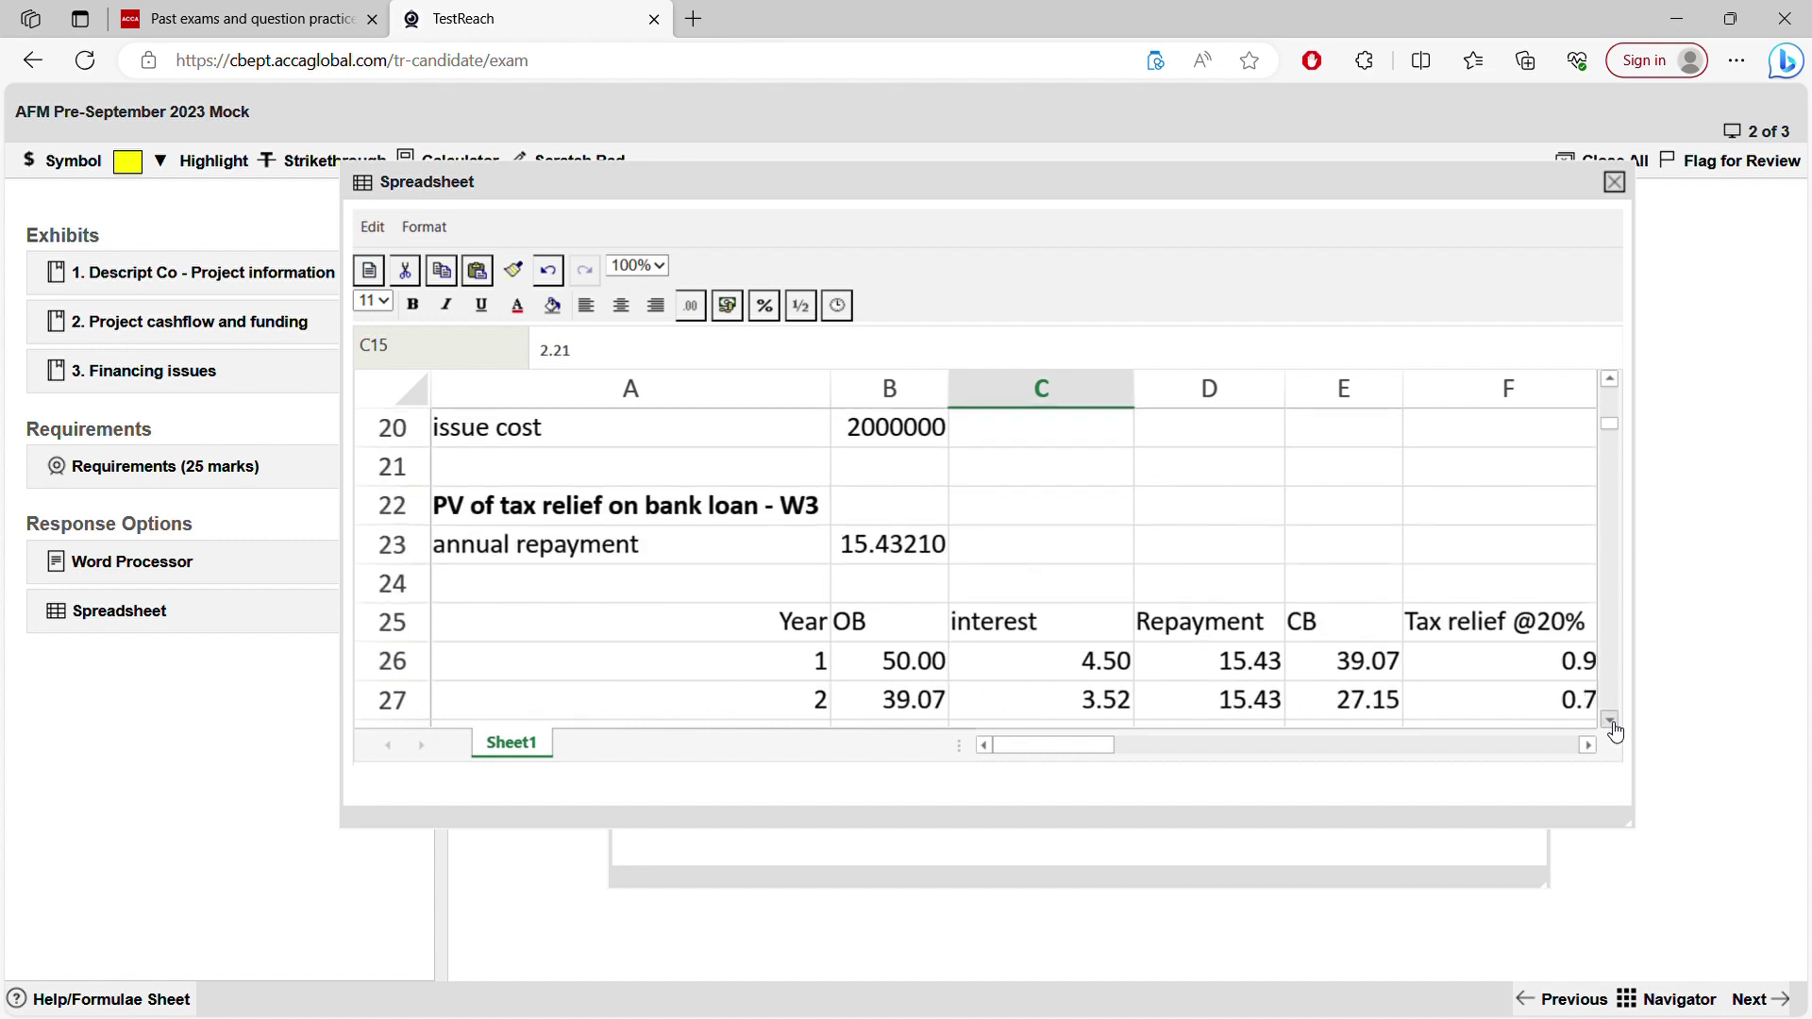
{"action": "left_click", "coordinate": [926, 556]}
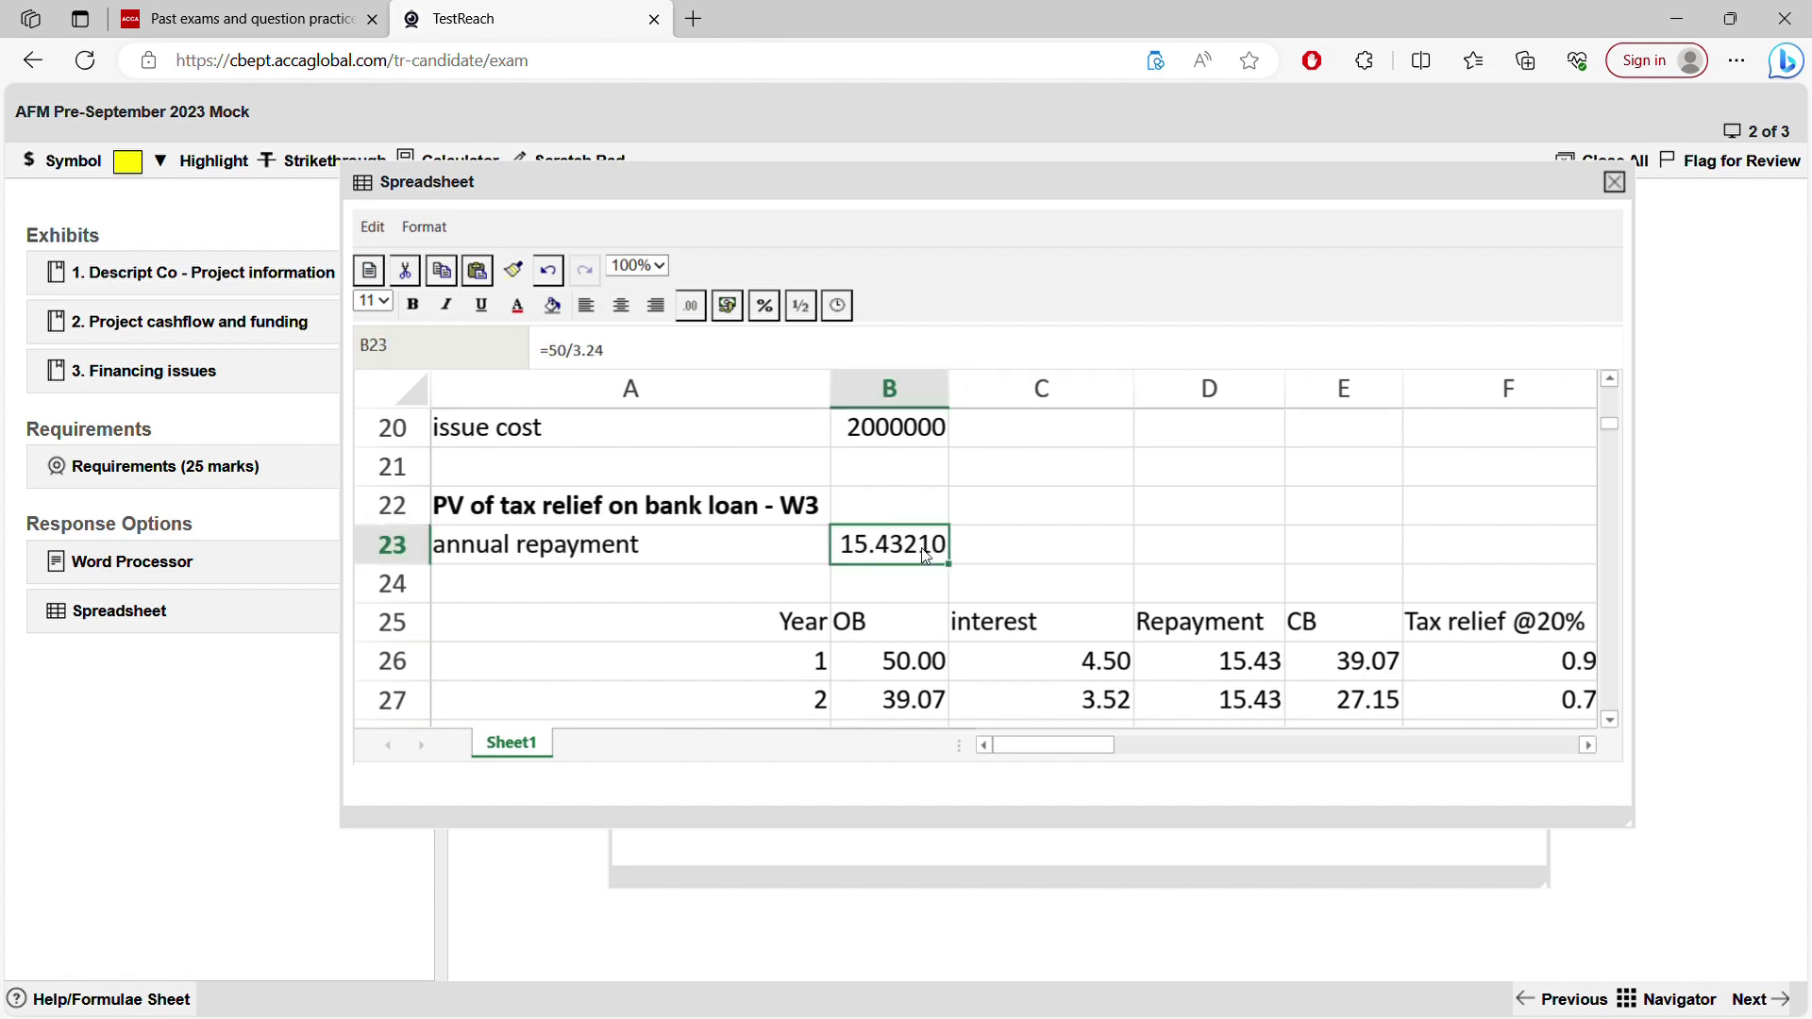
- Read the bank loan's amount and repayment terms in the Project cashflow and funding exhibit, then return to the spreadsheet
{"action": "left_click", "coordinate": [179, 323]}
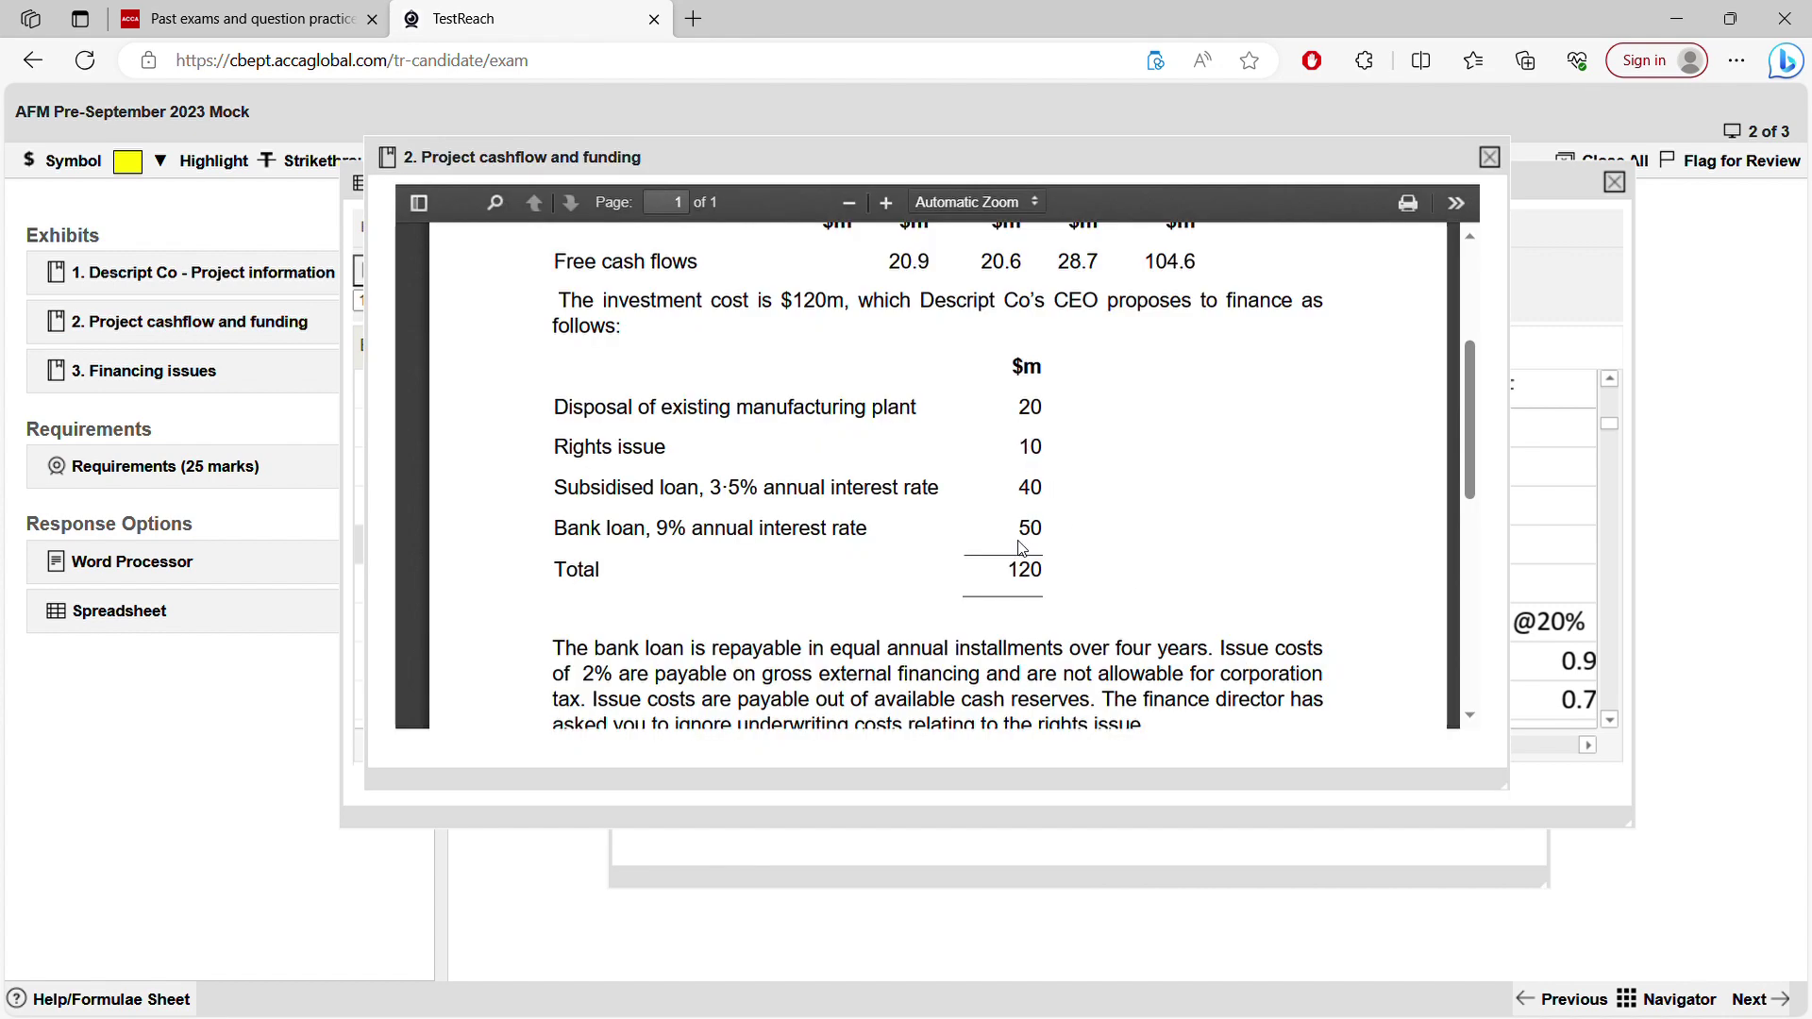
{"action": "left_click_drag", "start_coordinate": [1018, 531], "coordinate": [1003, 472]}
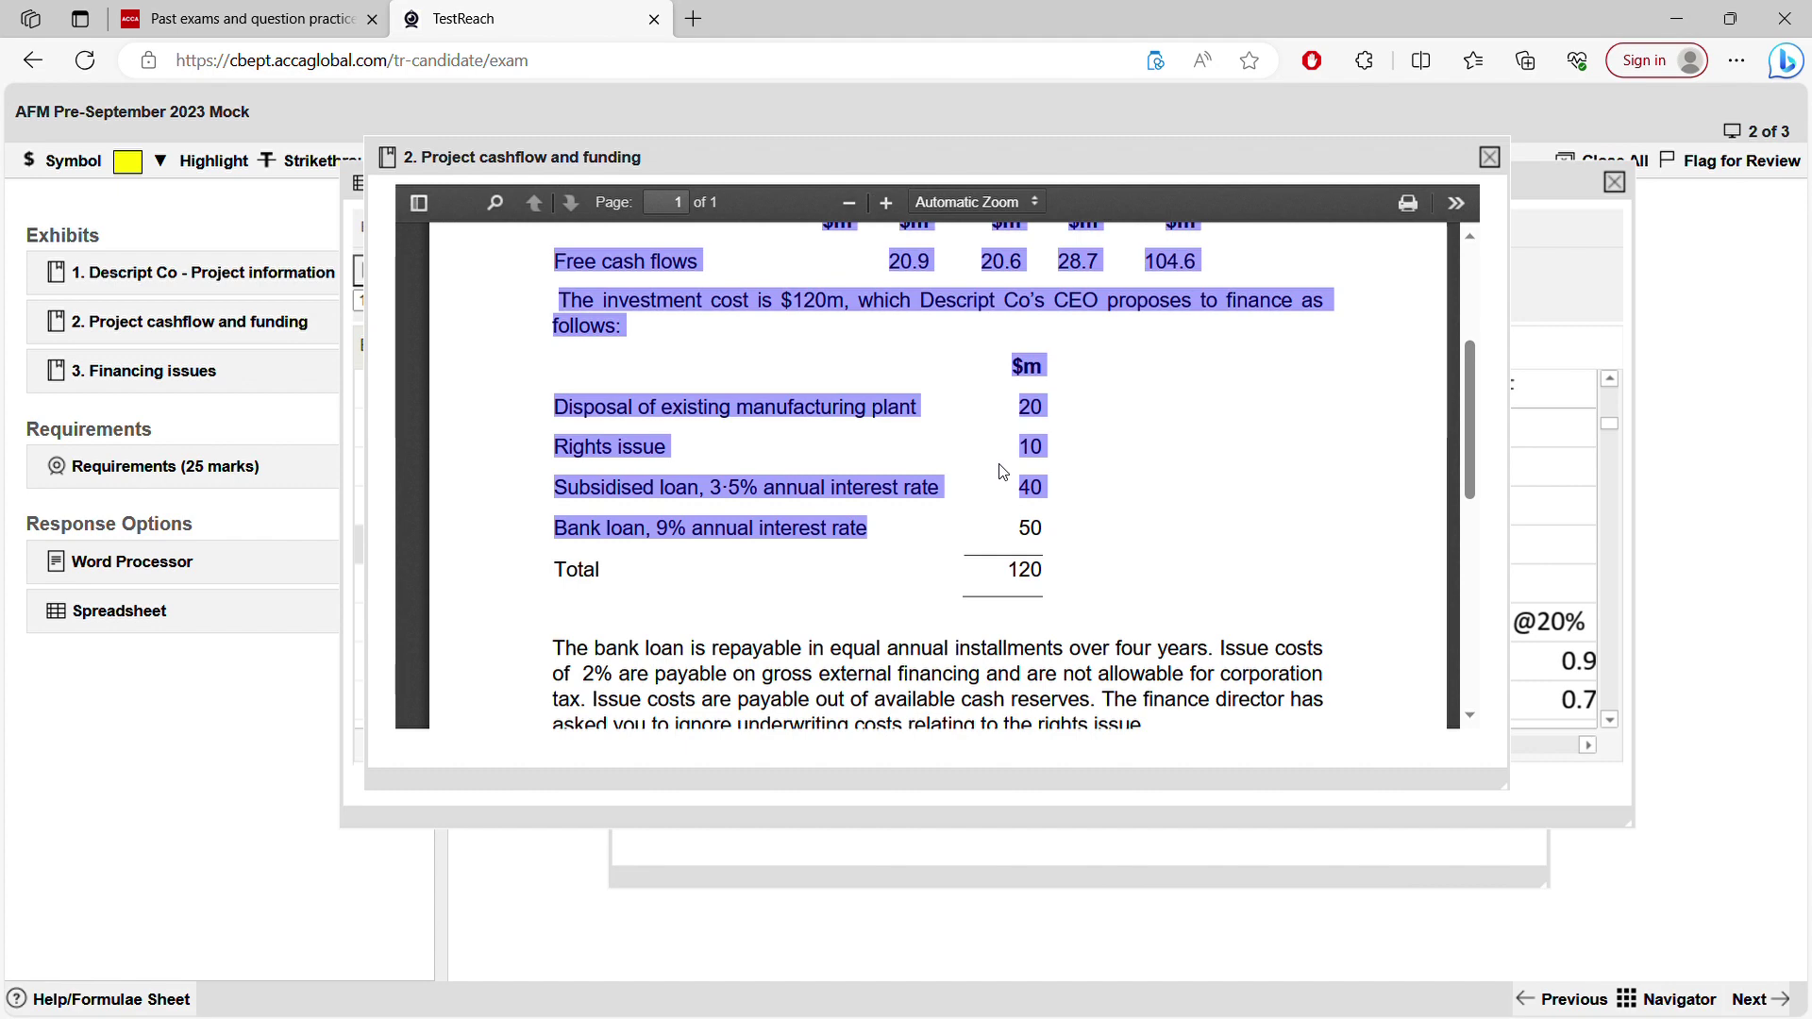
{"action": "left_click", "coordinate": [940, 607]}
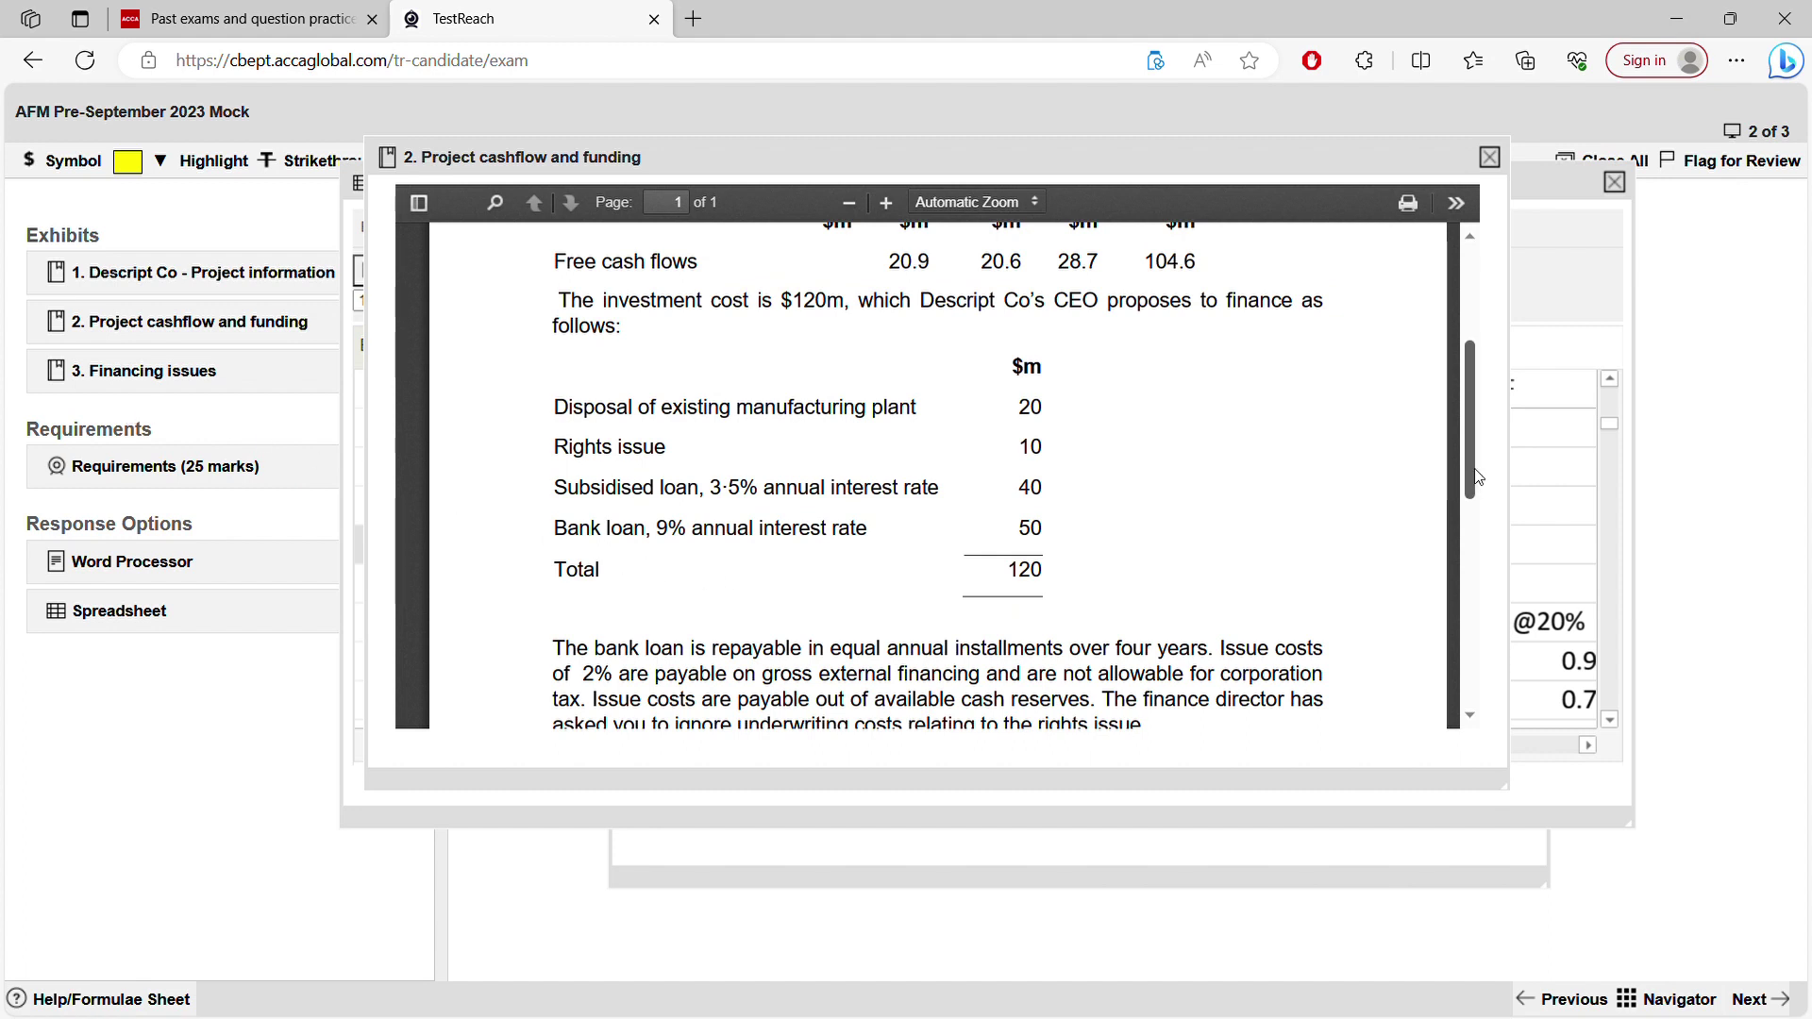
{"action": "scroll", "coordinate": [1476, 495], "scroll_direction": "down", "scroll_amount": 1}
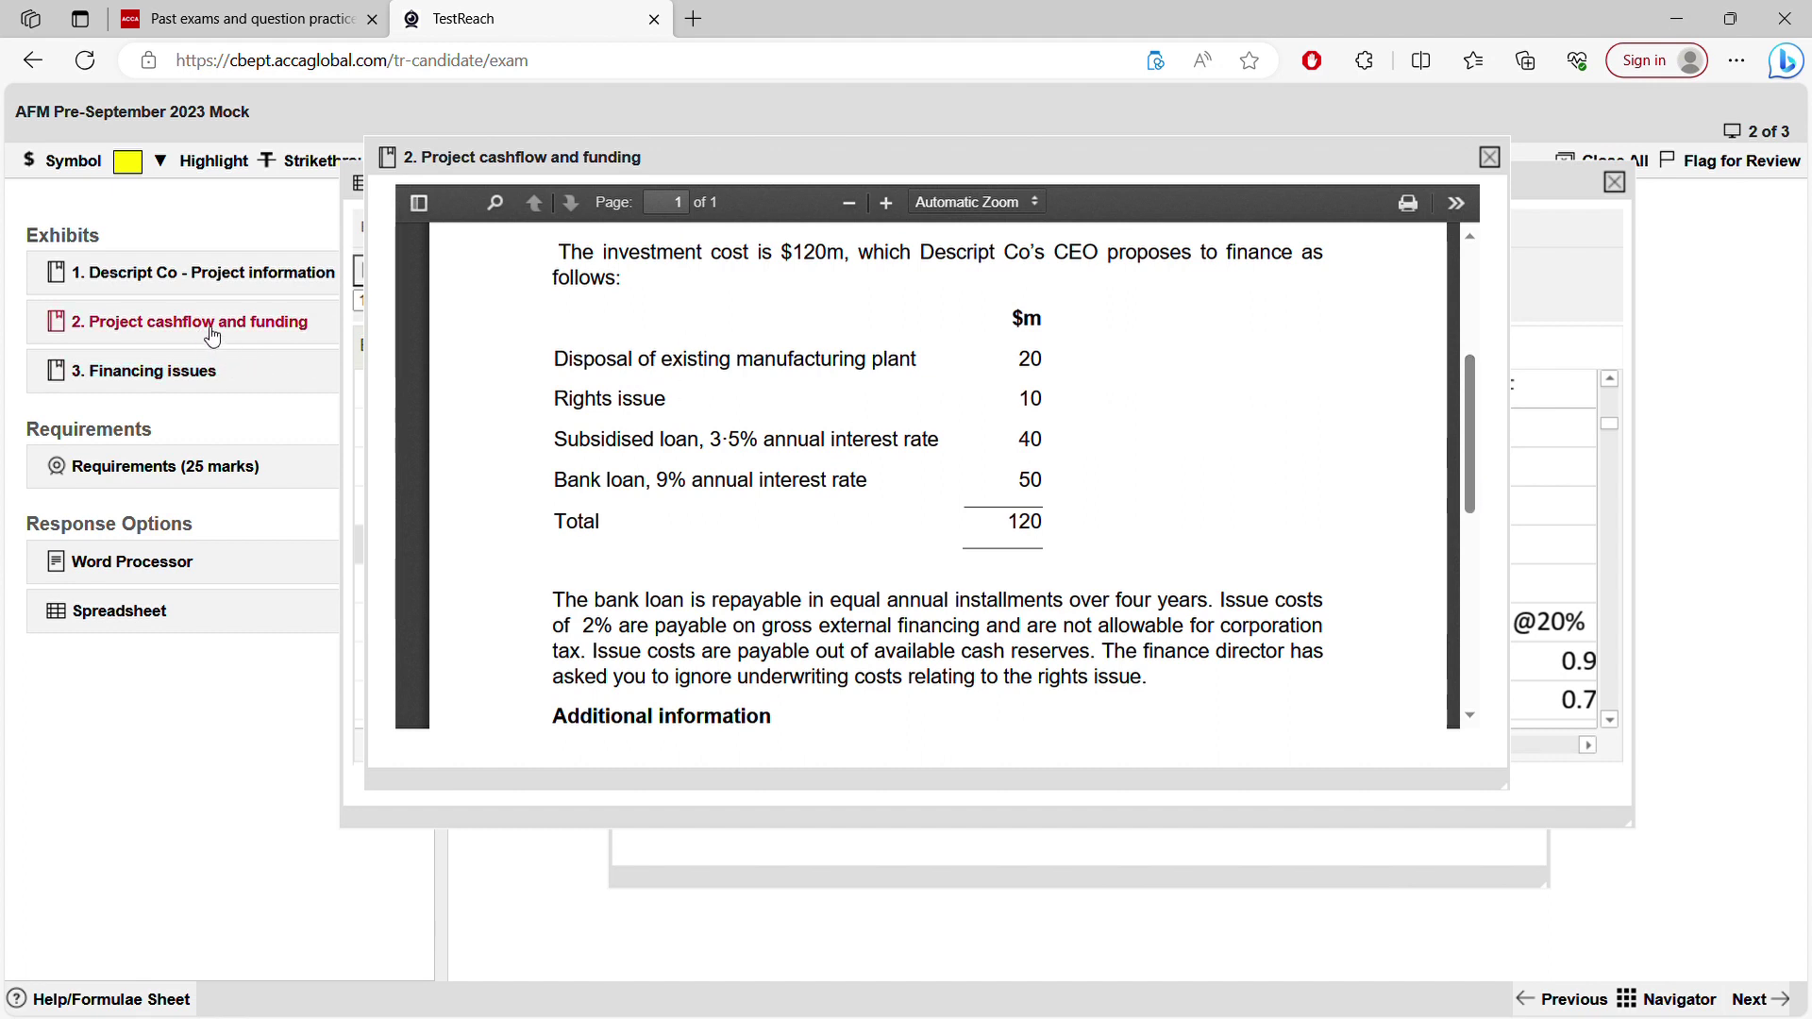
{"action": "left_click", "coordinate": [162, 611]}
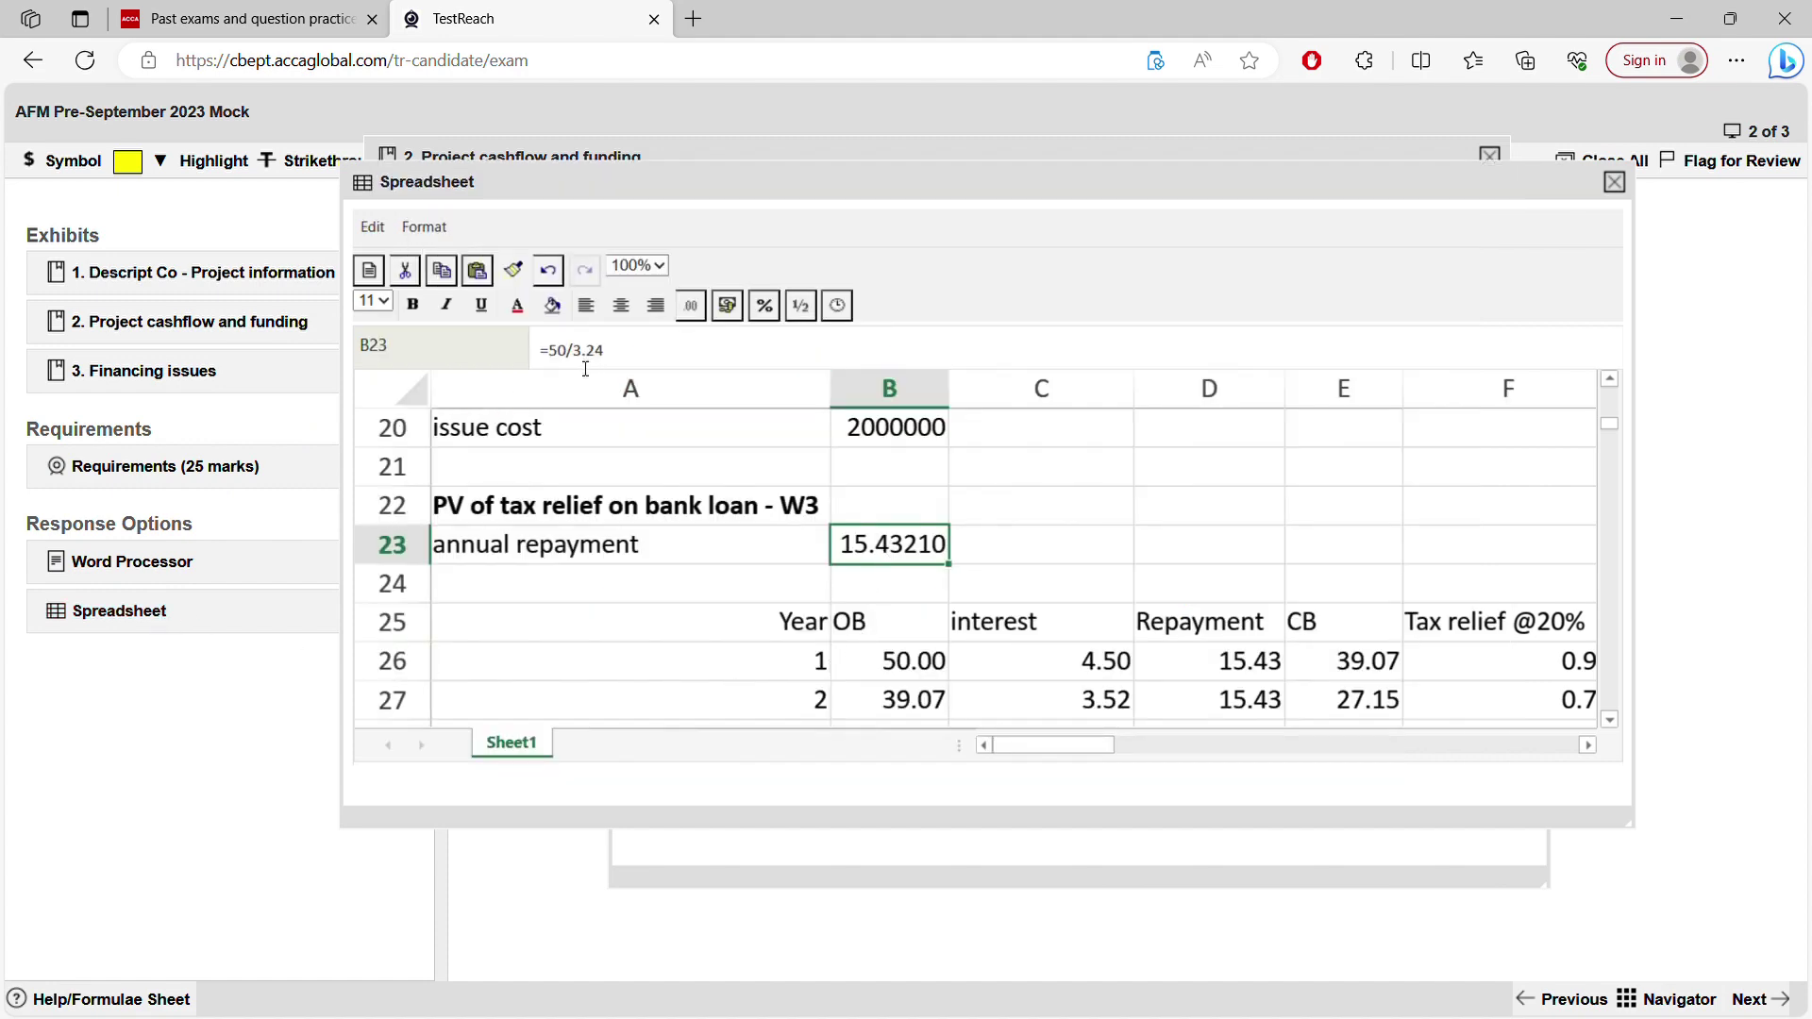
- Highlight the divisor in B23's annual repayment formula and find the 9% column of the Annuity Table in the AFM Formulae
{"action": "left_click_drag", "start_coordinate": [573, 351], "coordinate": [612, 357]}
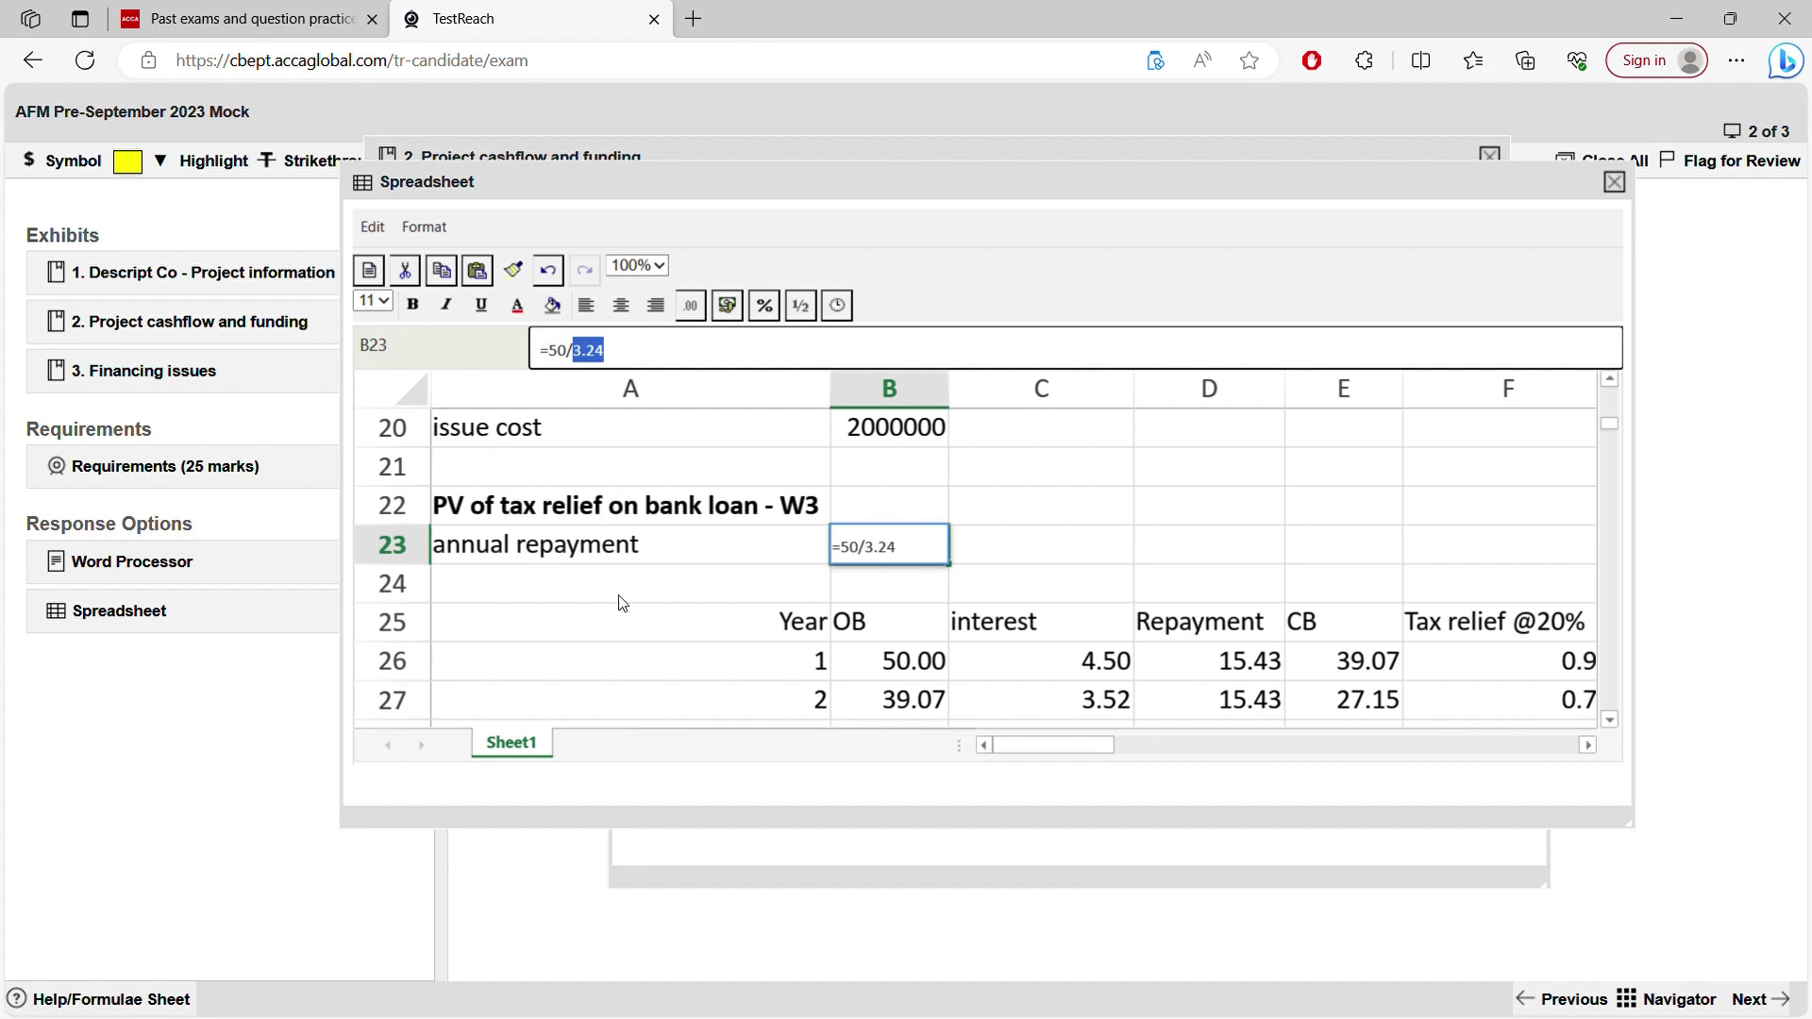
{"action": "left_click", "coordinate": [157, 1002]}
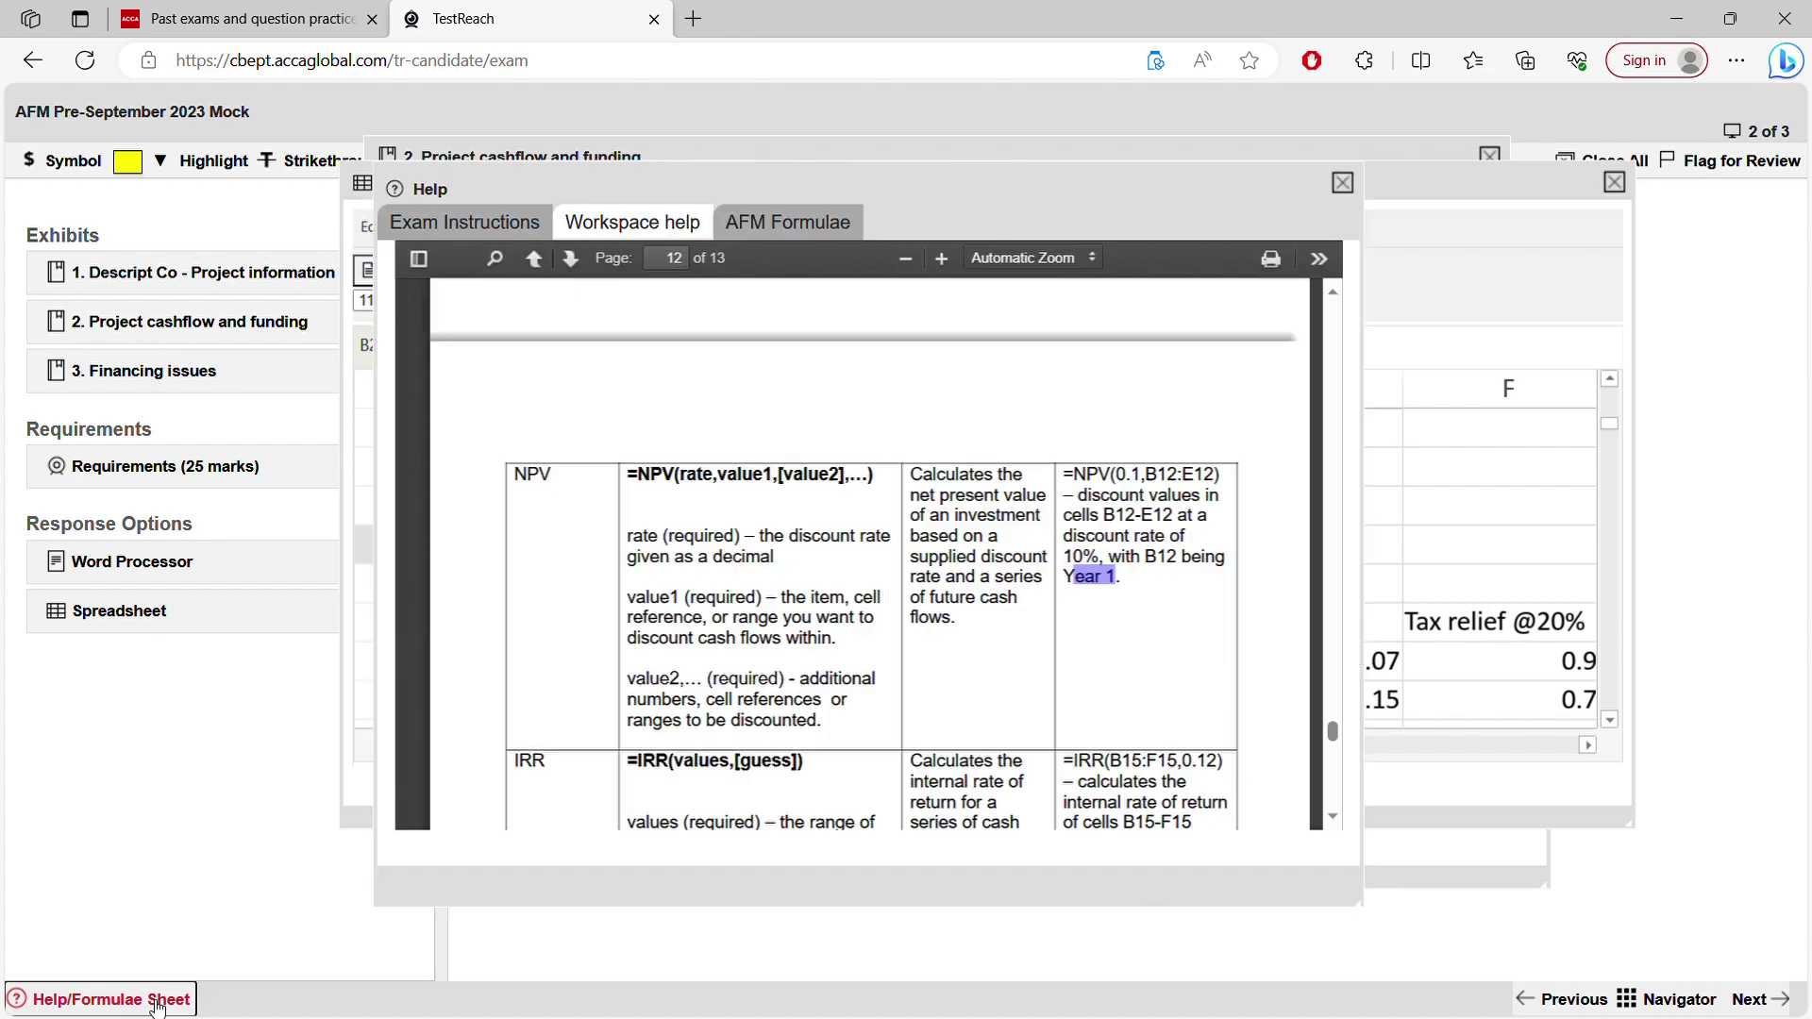
{"action": "left_click", "coordinate": [745, 230]}
{"action": "left_click_drag", "start_coordinate": [1335, 413], "coordinate": [1326, 617]}
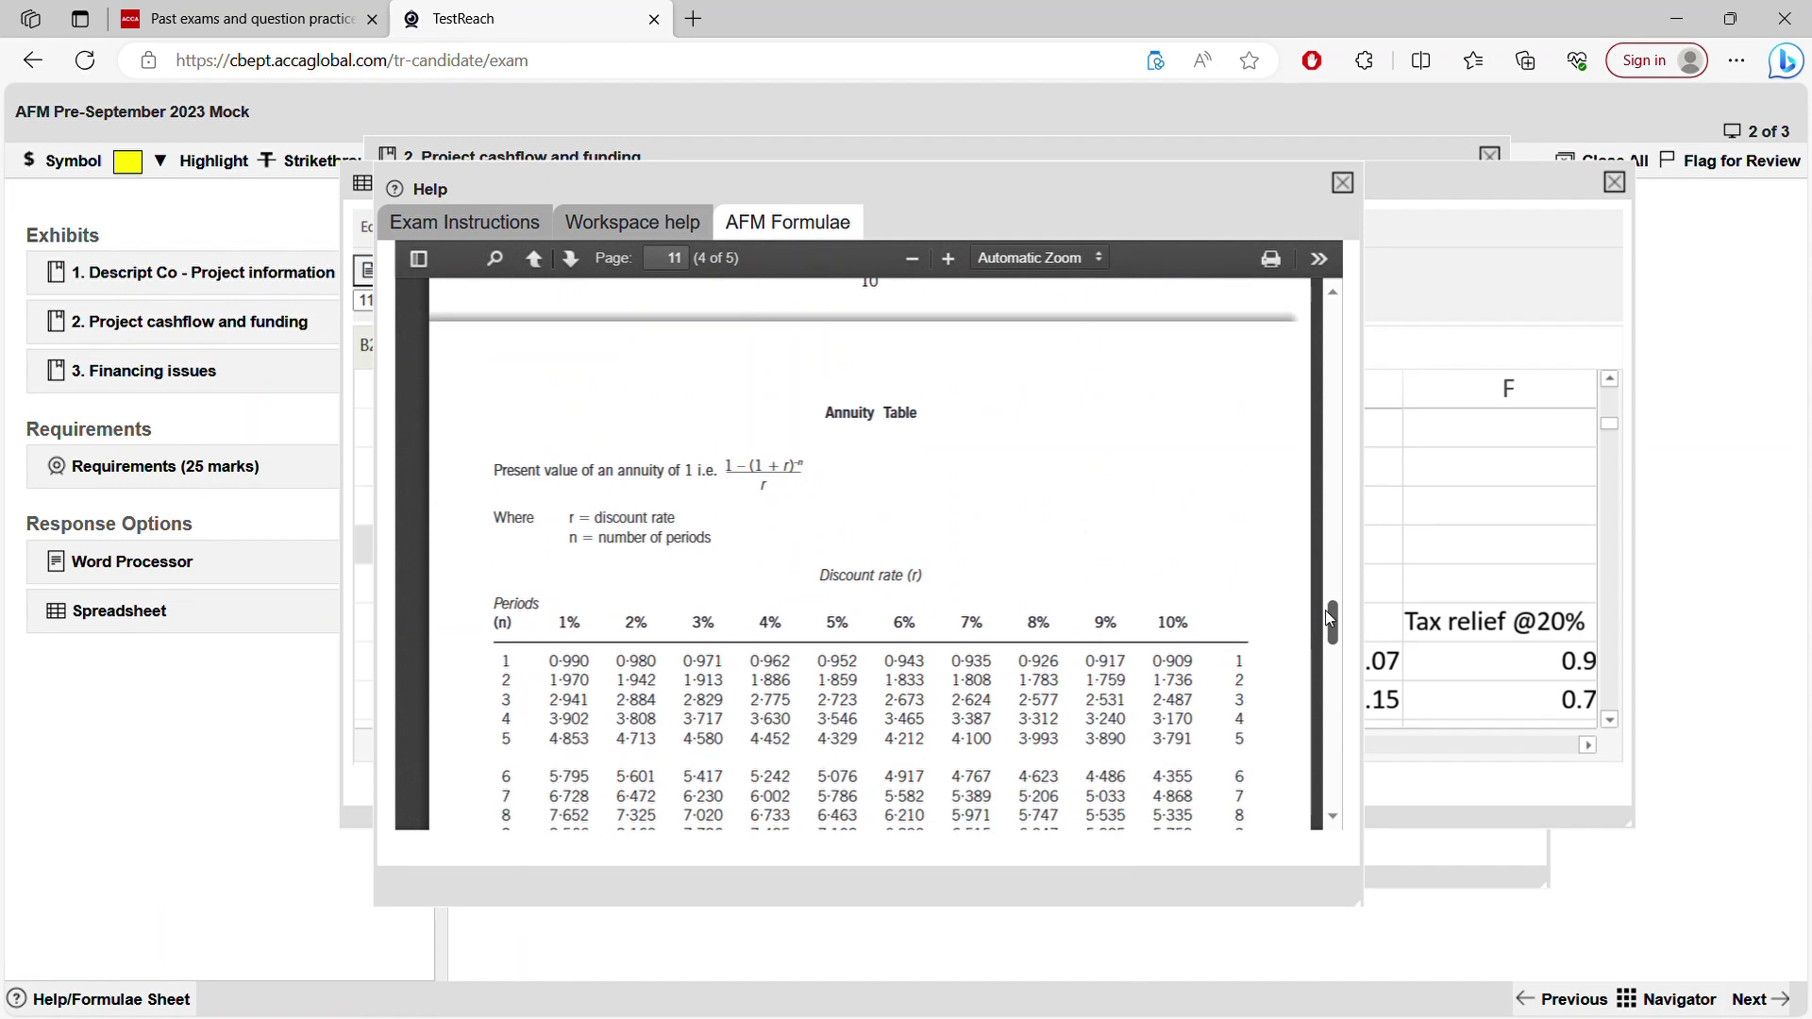
{"action": "double_click", "coordinate": [1110, 627]}
- Check the bank loan's interest rate in the exhibit against the Annuity Table's 9% four-period factor, then close both windows
{"action": "left_click", "coordinate": [165, 323]}
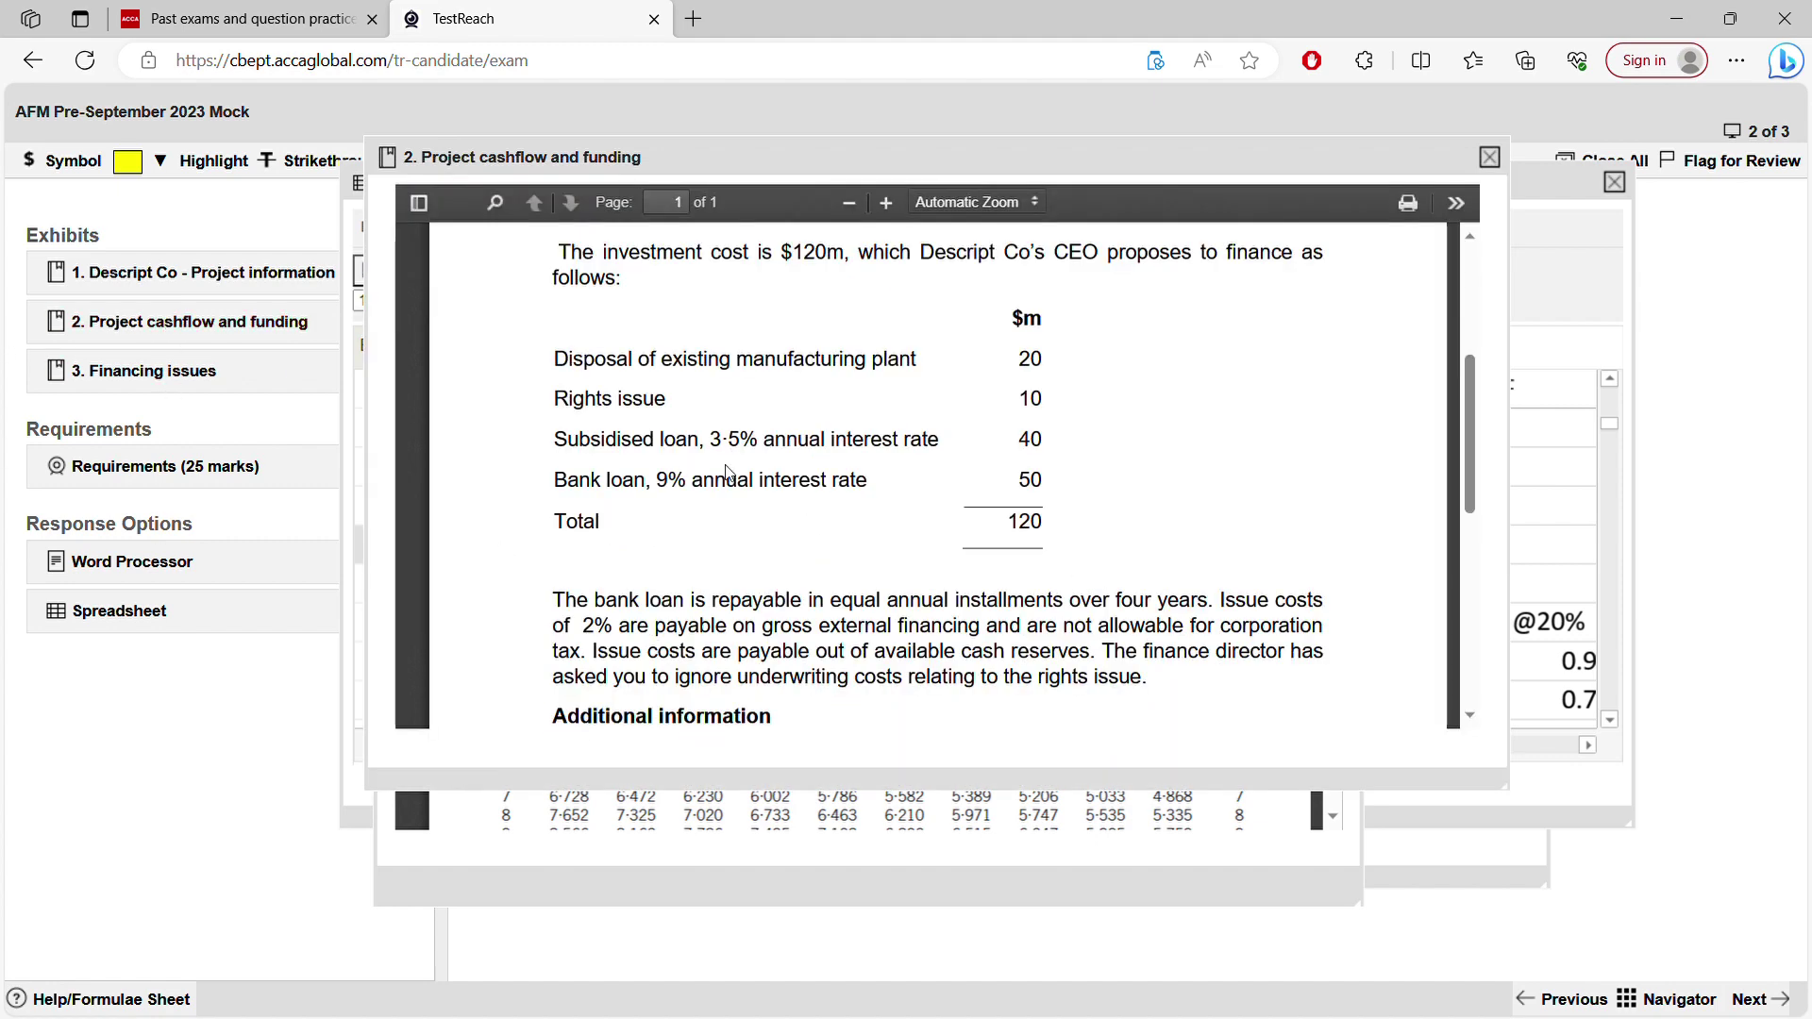
{"action": "double_click", "coordinate": [666, 481]}
{"action": "left_click", "coordinate": [626, 861]}
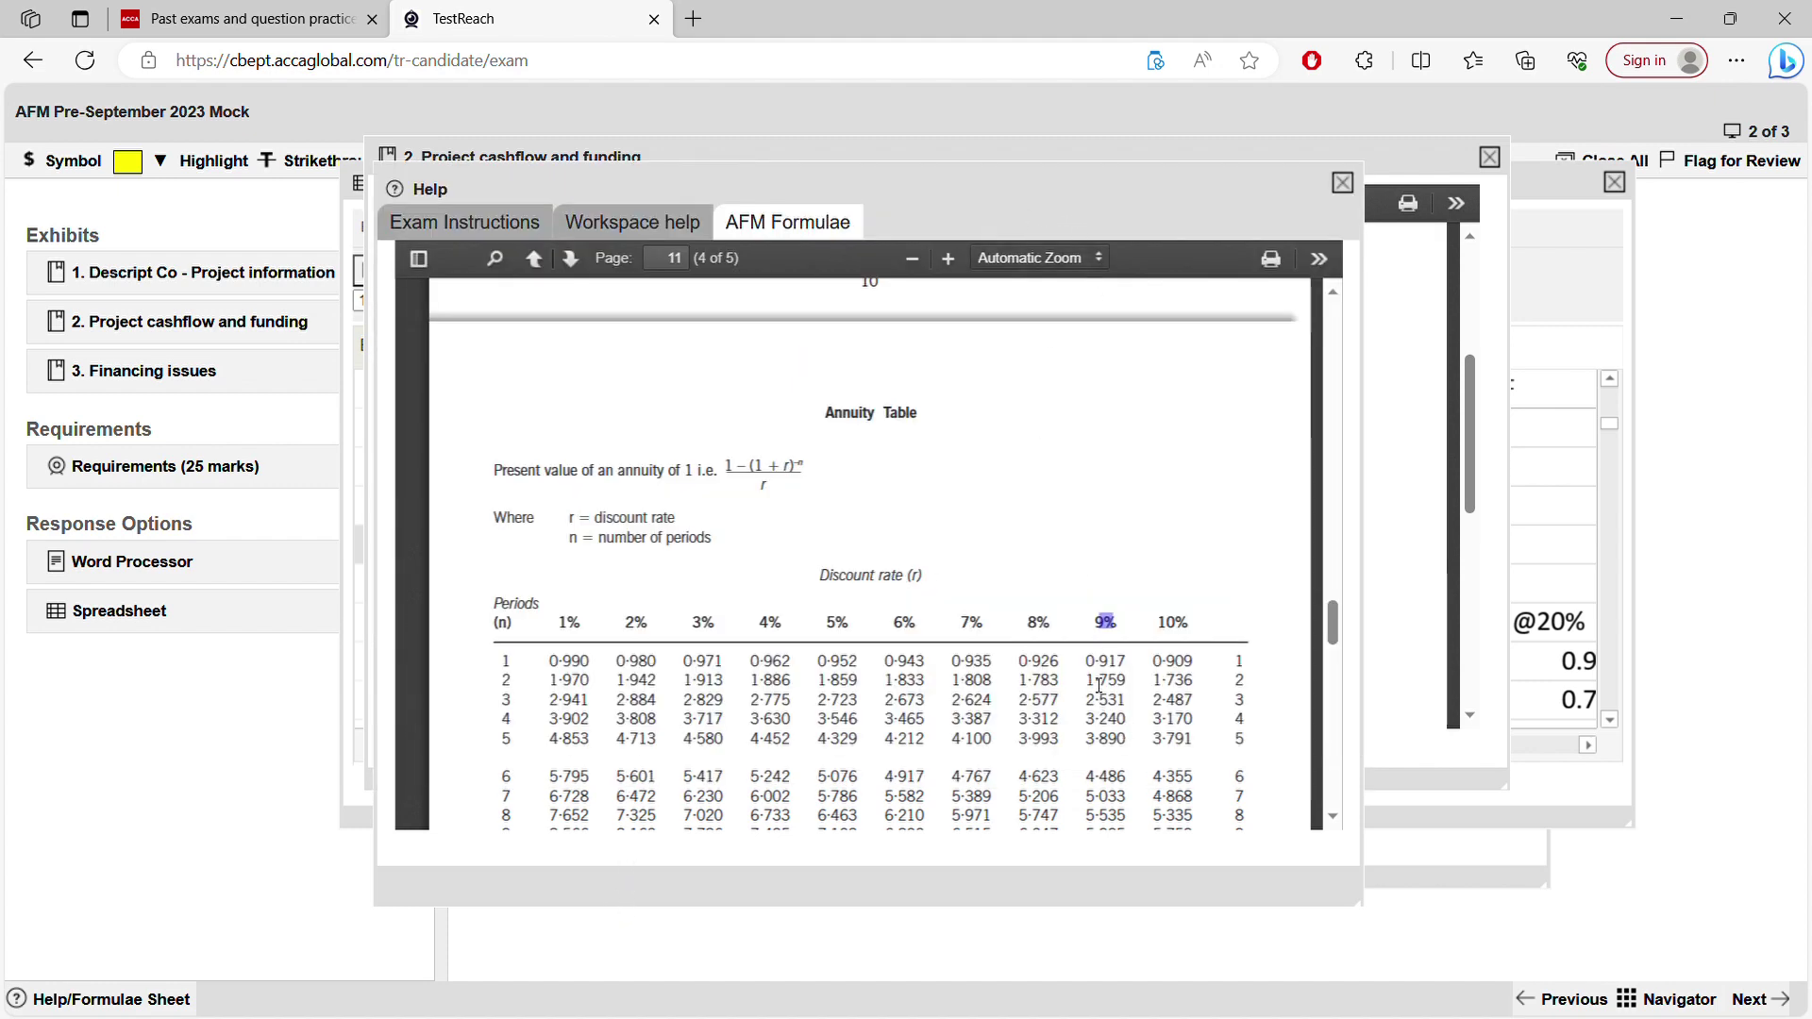
{"action": "left_click_drag", "start_coordinate": [1087, 724], "coordinate": [1146, 727]}
{"action": "left_click", "coordinate": [1349, 180]}
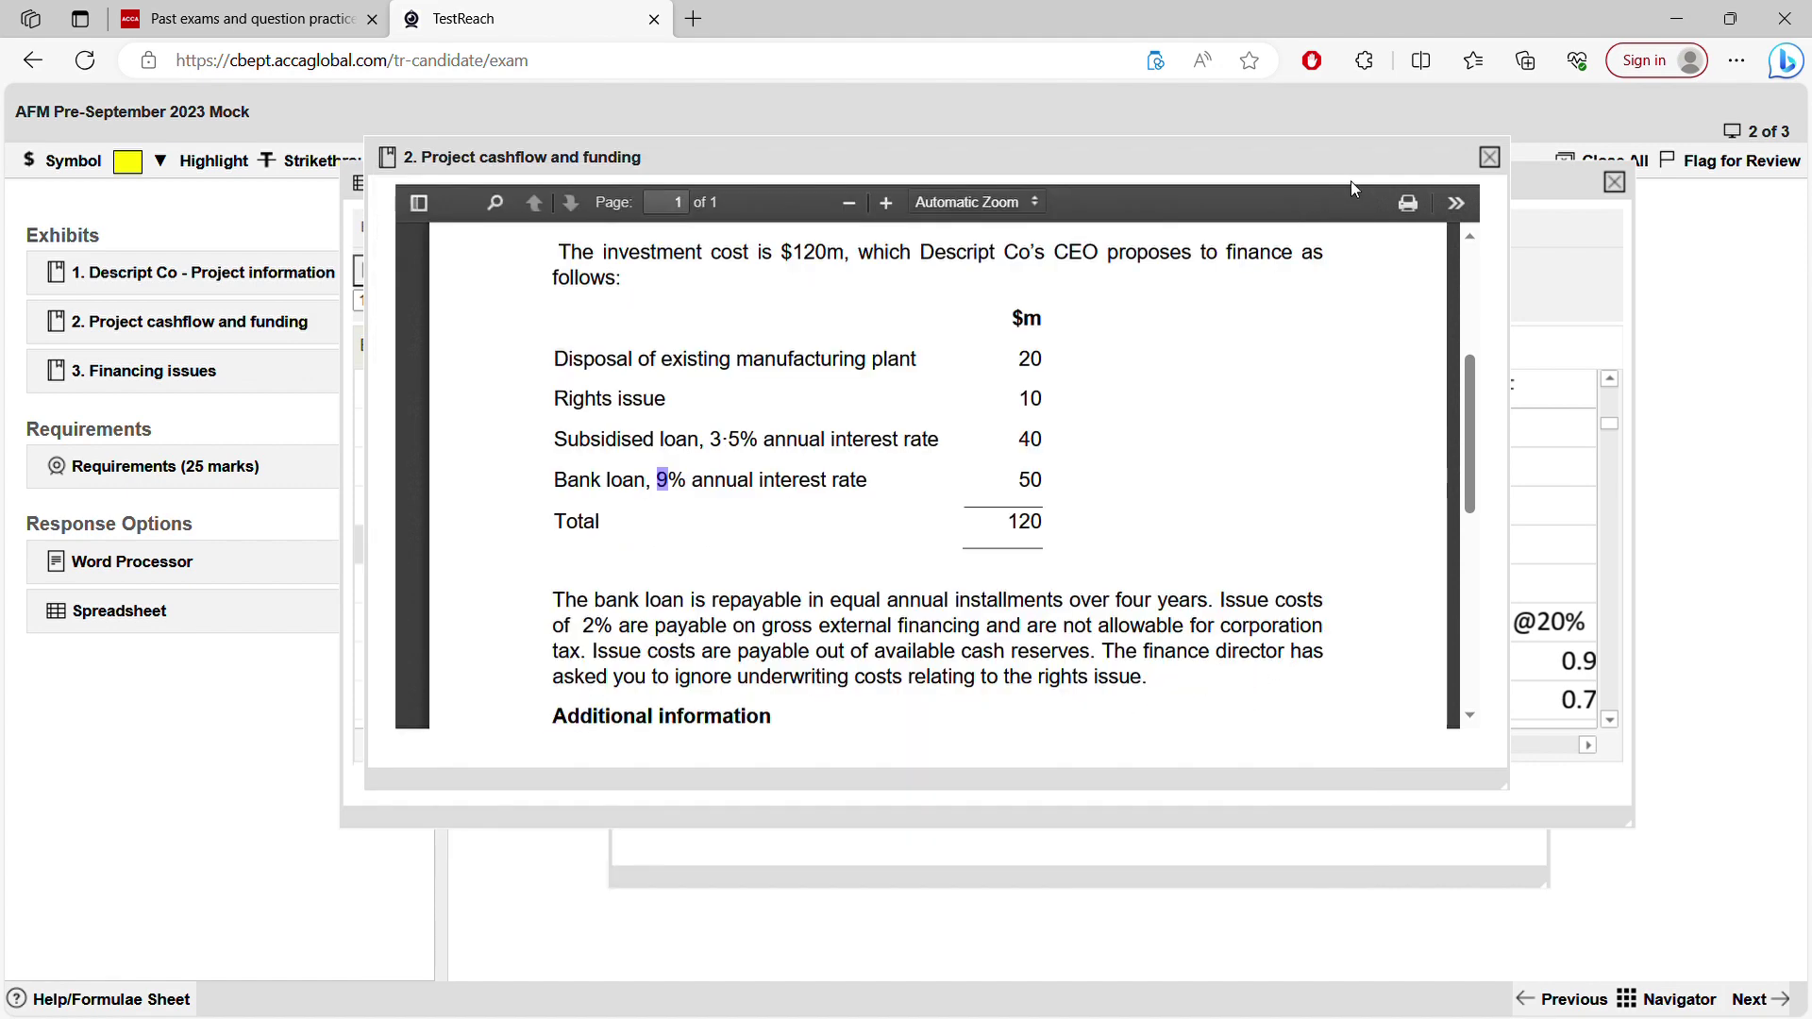
{"action": "left_click", "coordinate": [1497, 160]}
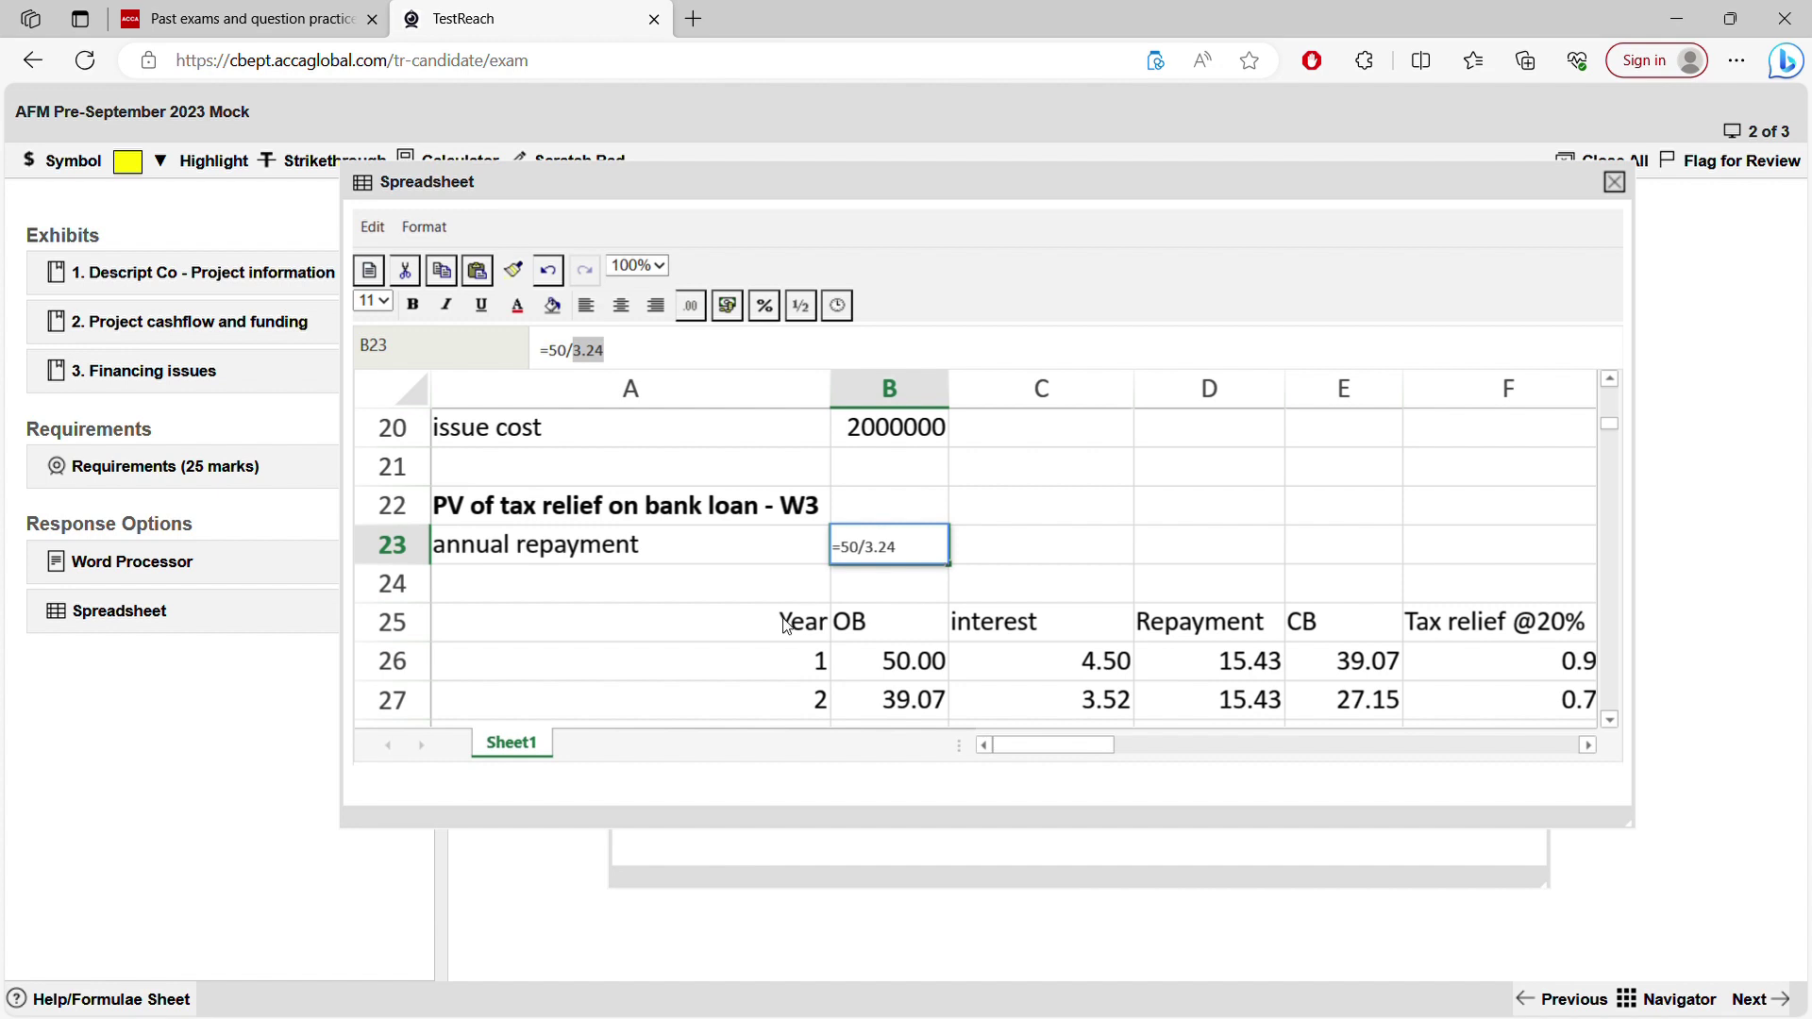
- Leave B23's formula unchanged, then move and enlarge the spreadsheet window to fit all four years of W3's loan schedule
{"action": "left_click", "coordinate": [721, 633]}
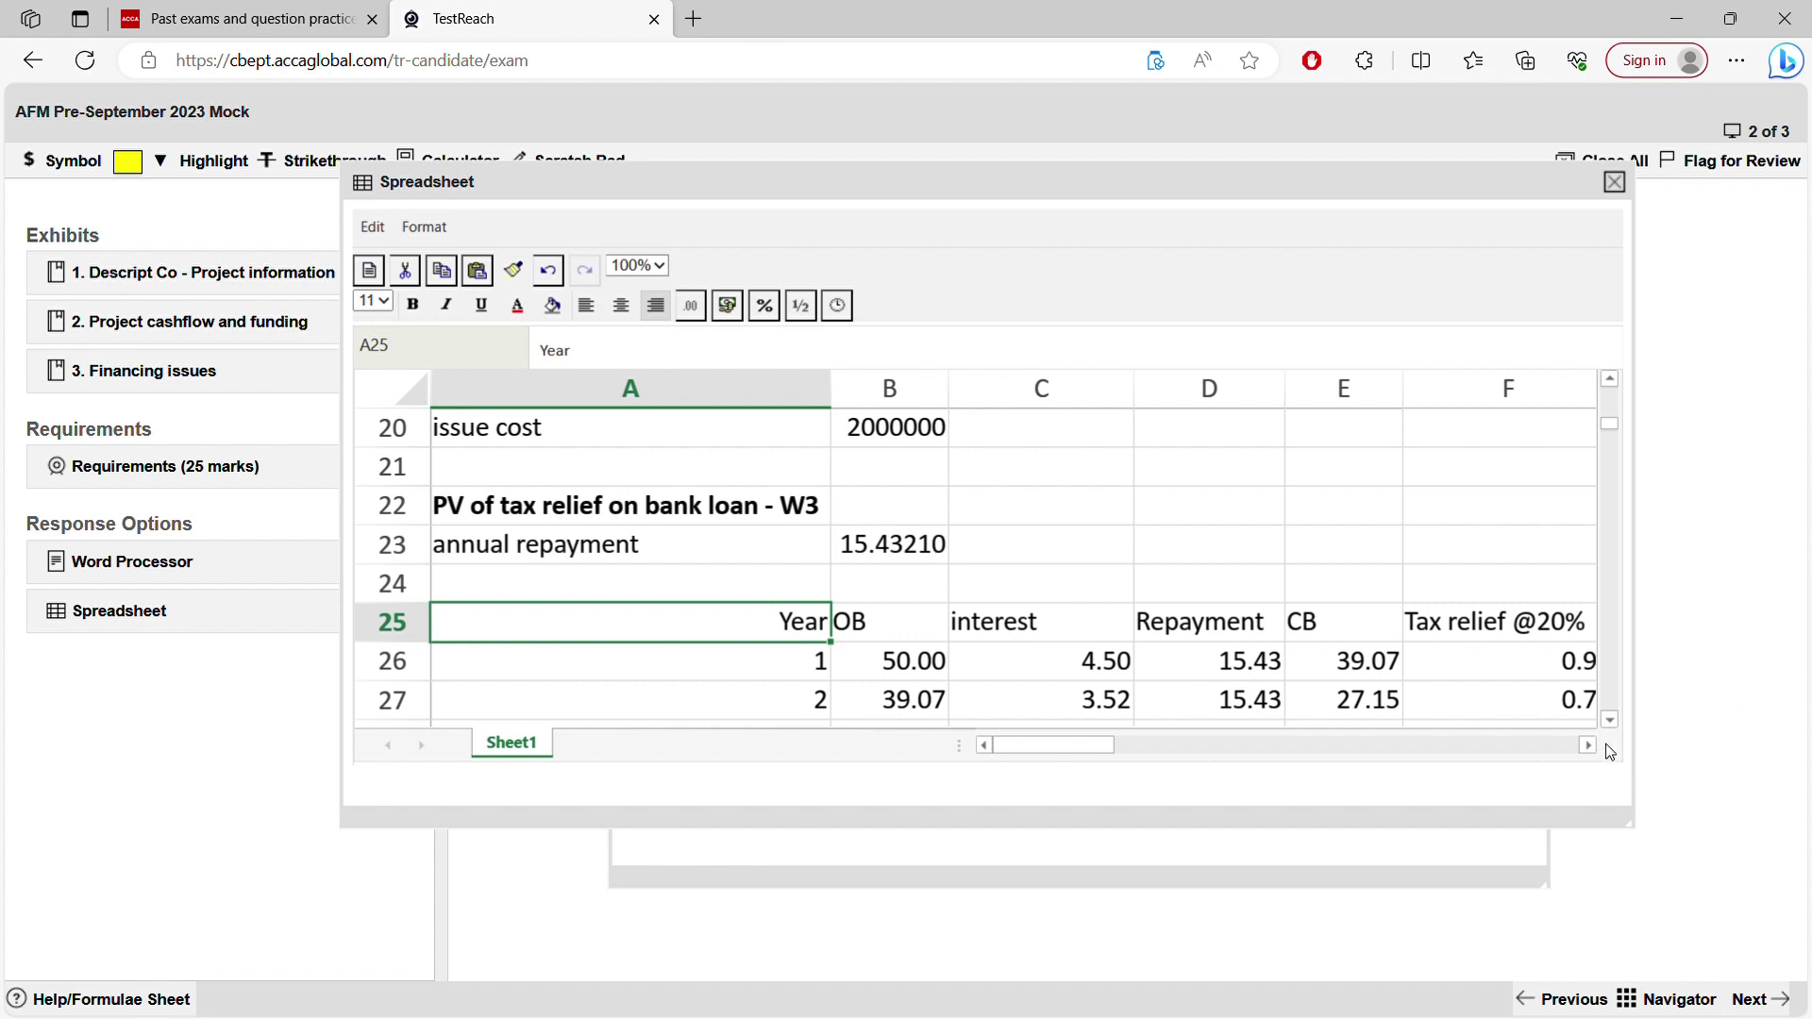
{"action": "left_click_drag", "start_coordinate": [1309, 237], "coordinate": [1247, 212]}
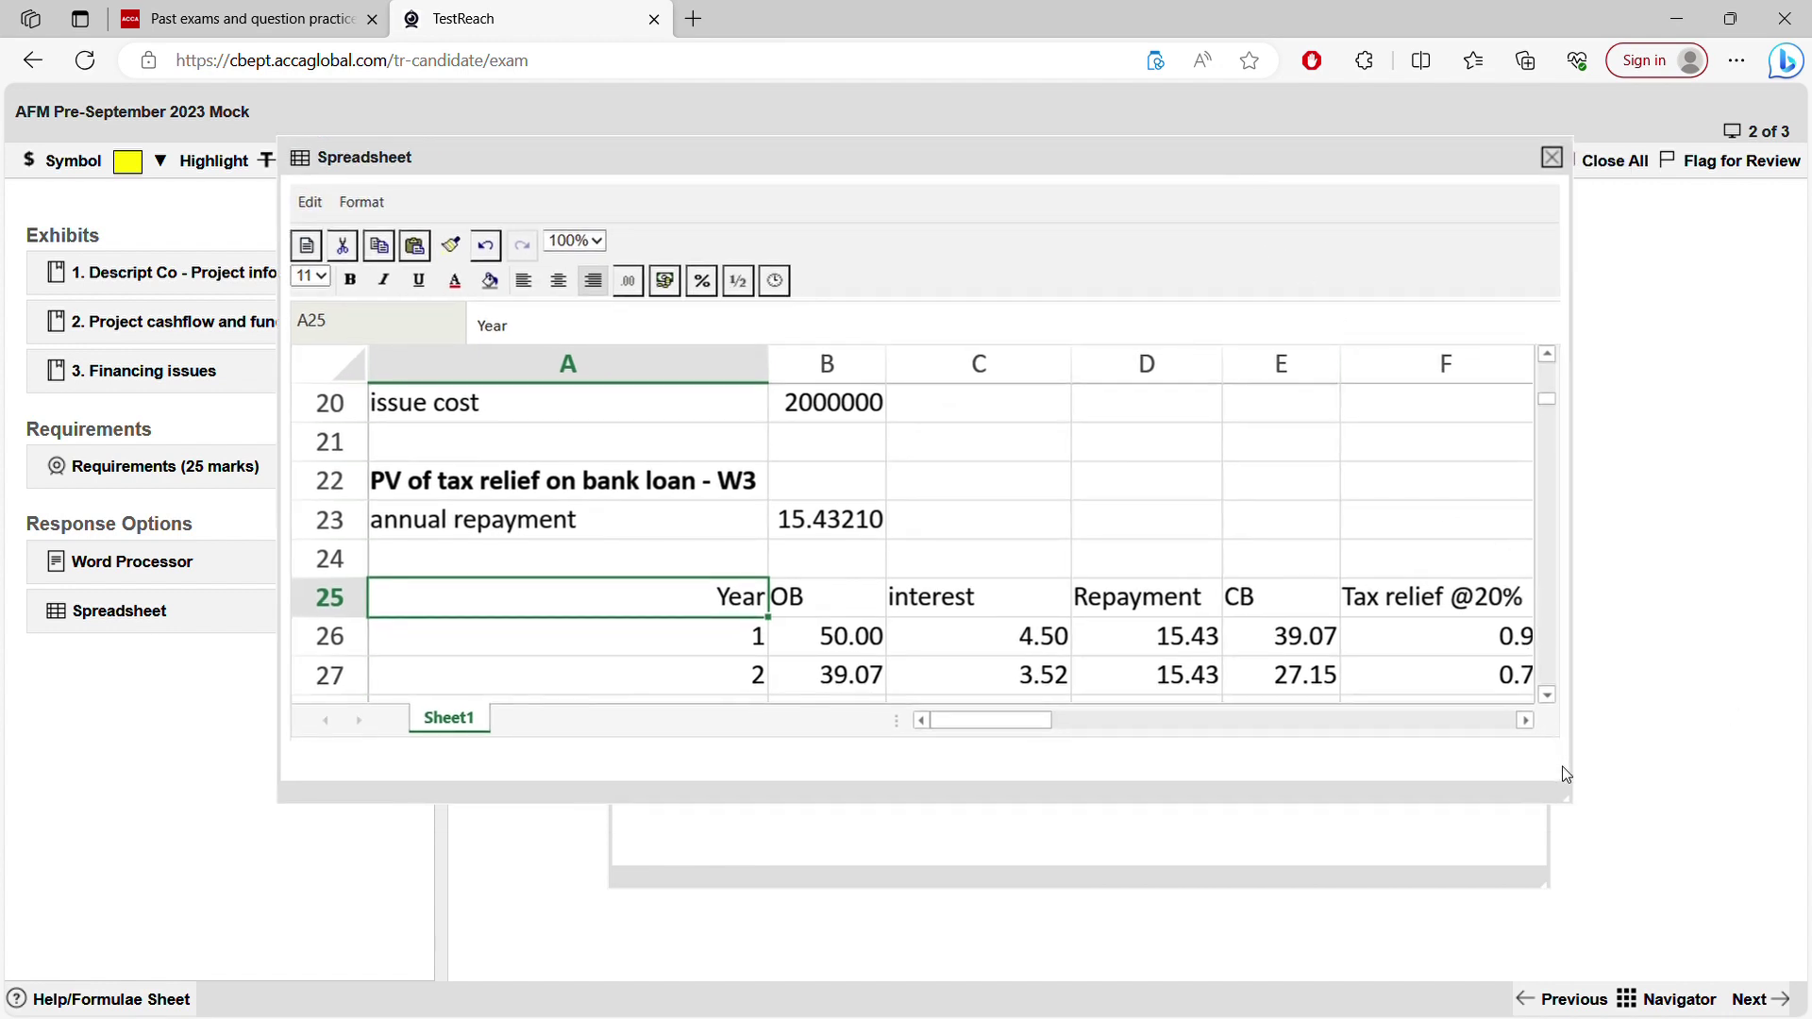
{"action": "left_click_drag", "start_coordinate": [1572, 809], "coordinate": [1672, 878]}
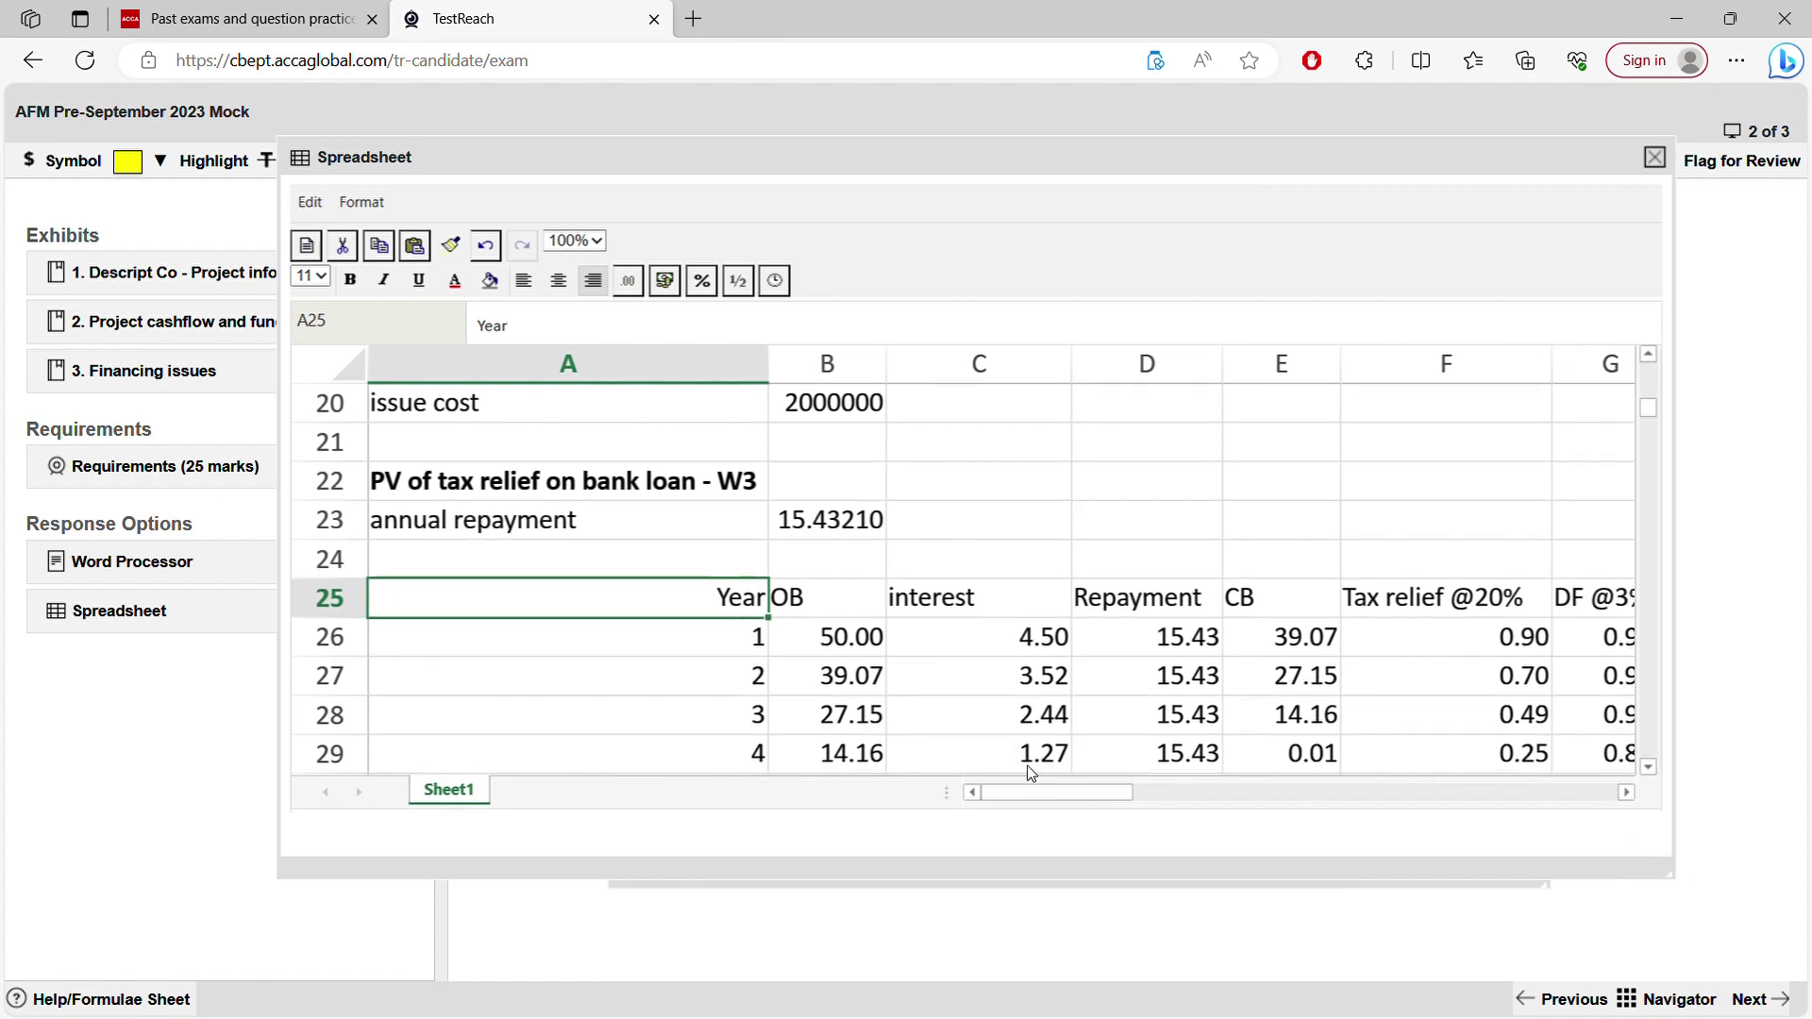
{"action": "left_click_drag", "start_coordinate": [567, 598], "coordinate": [827, 558]}
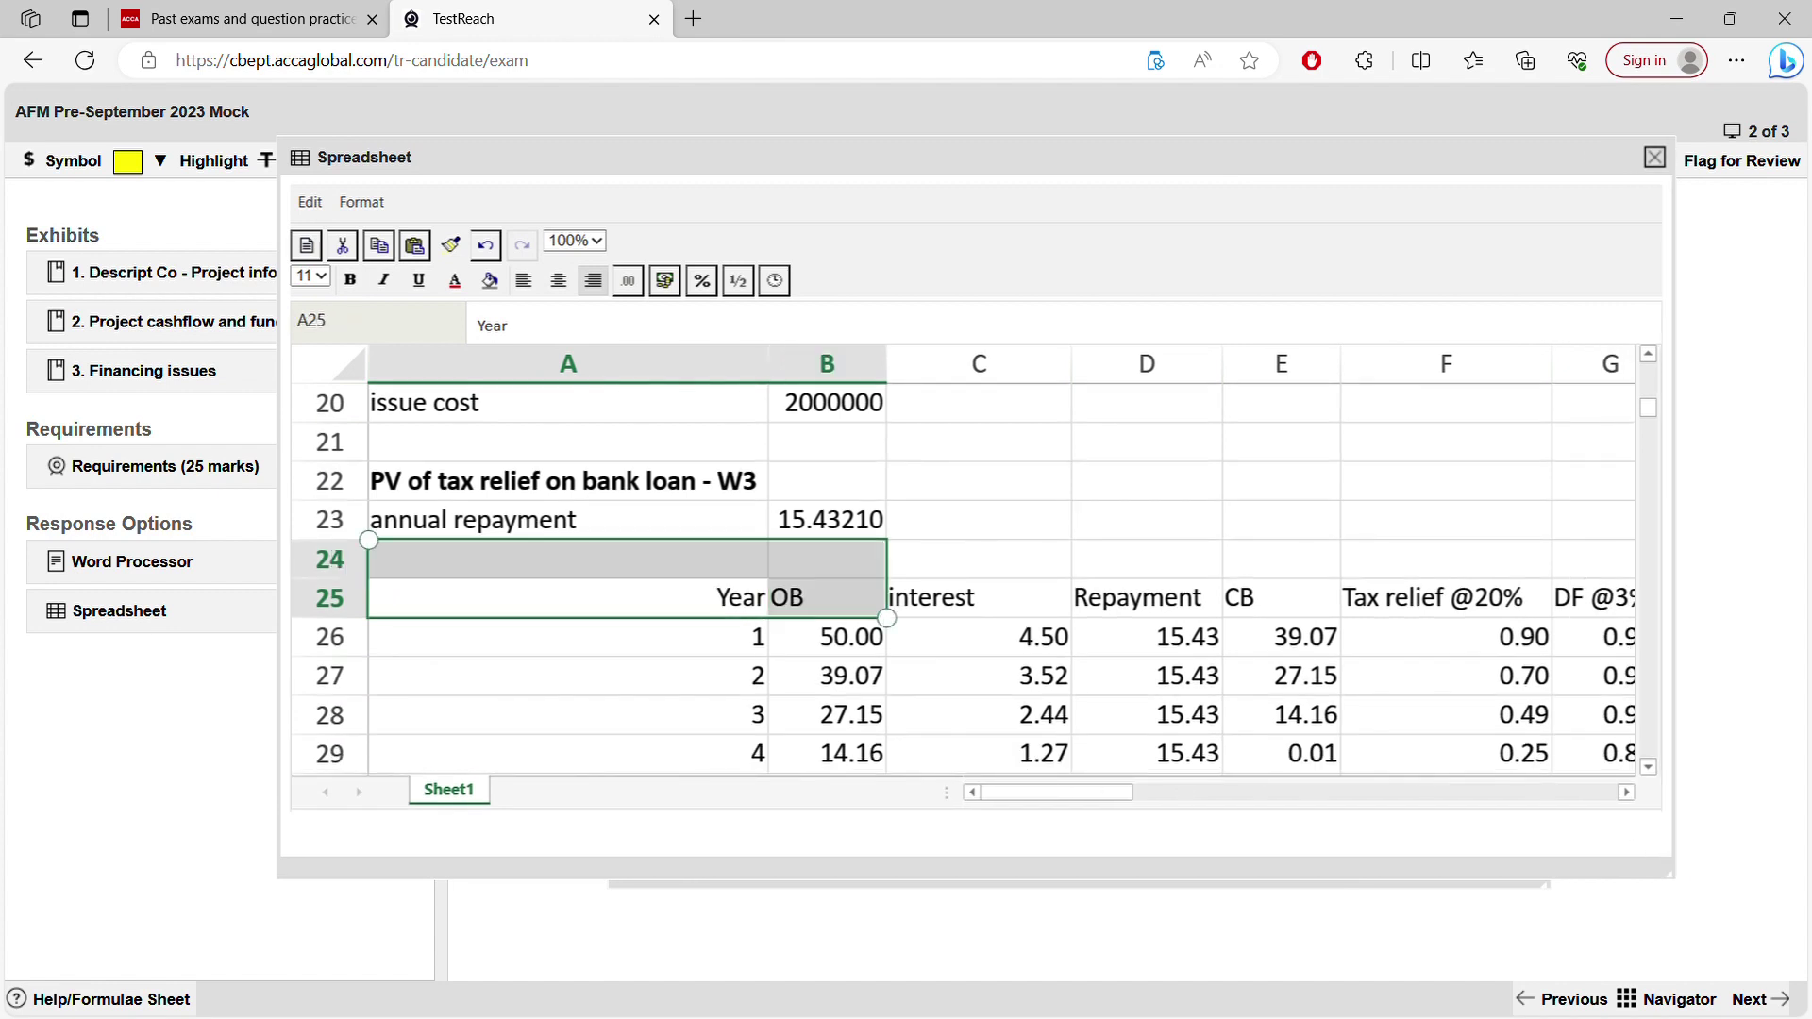
{"action": "left_click", "coordinate": [1649, 767]}
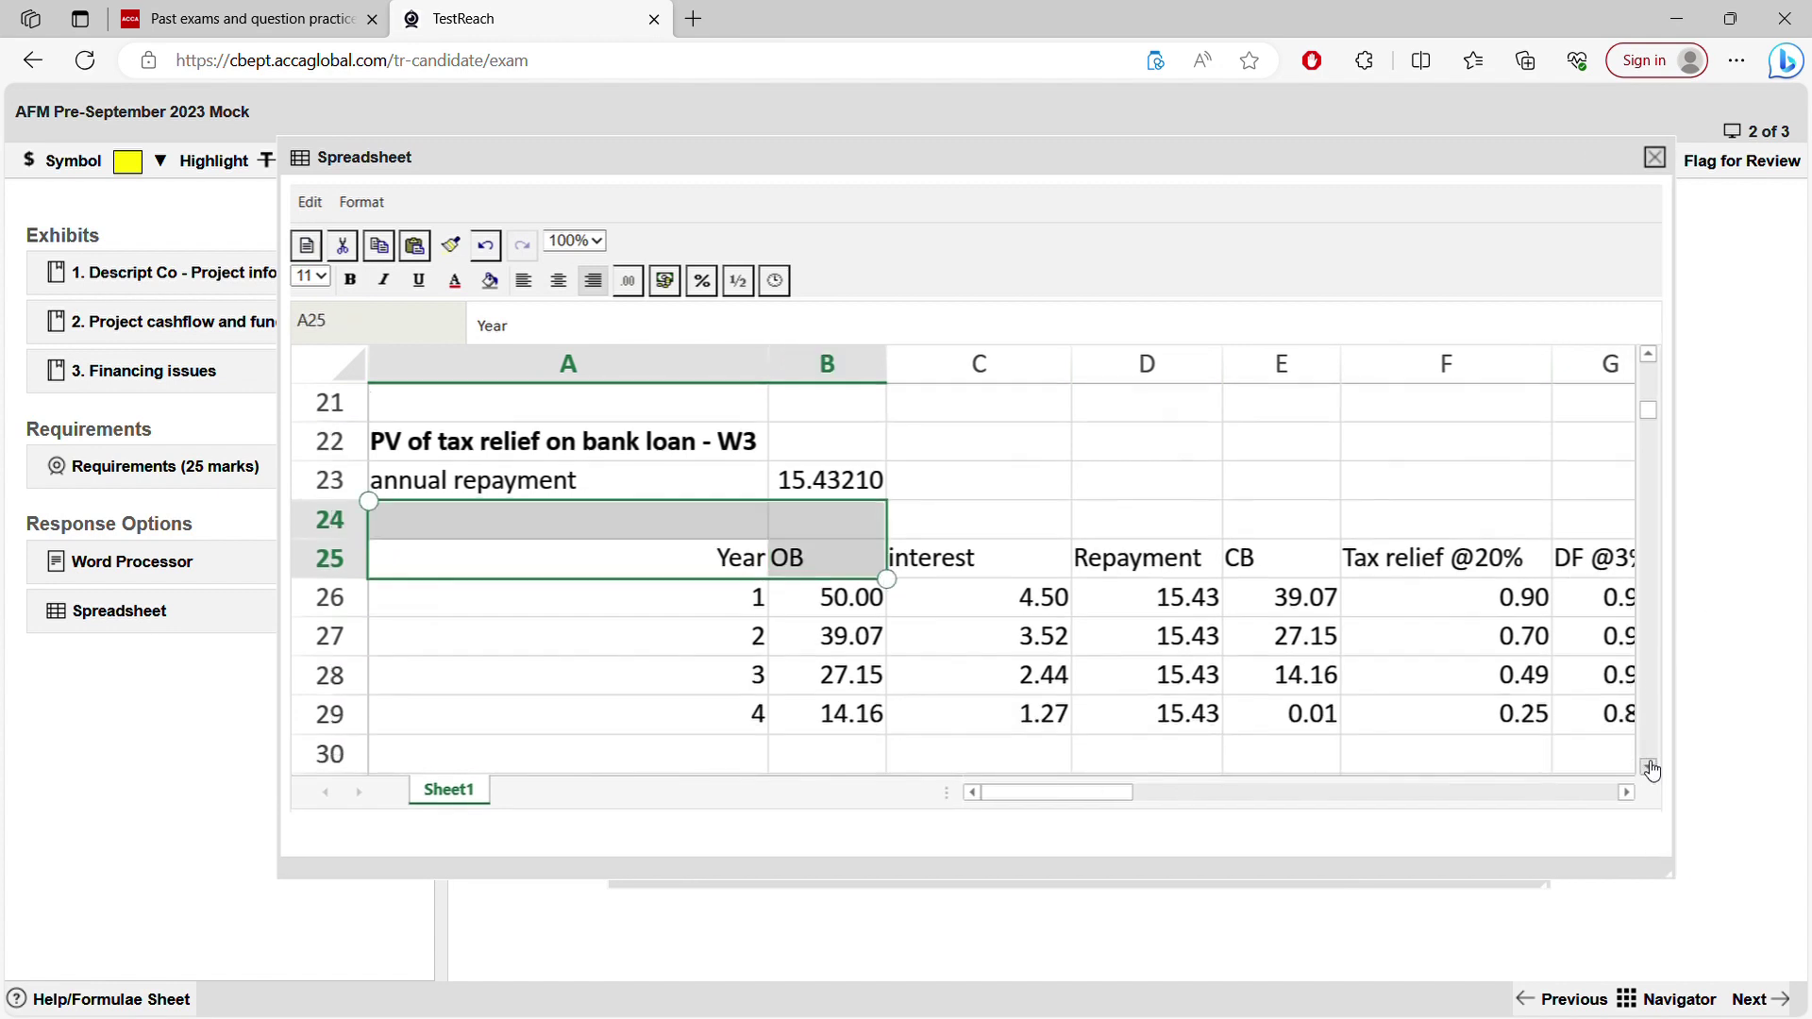
{"action": "left_click", "coordinate": [1649, 767]}
{"action": "left_click", "coordinate": [829, 713]}
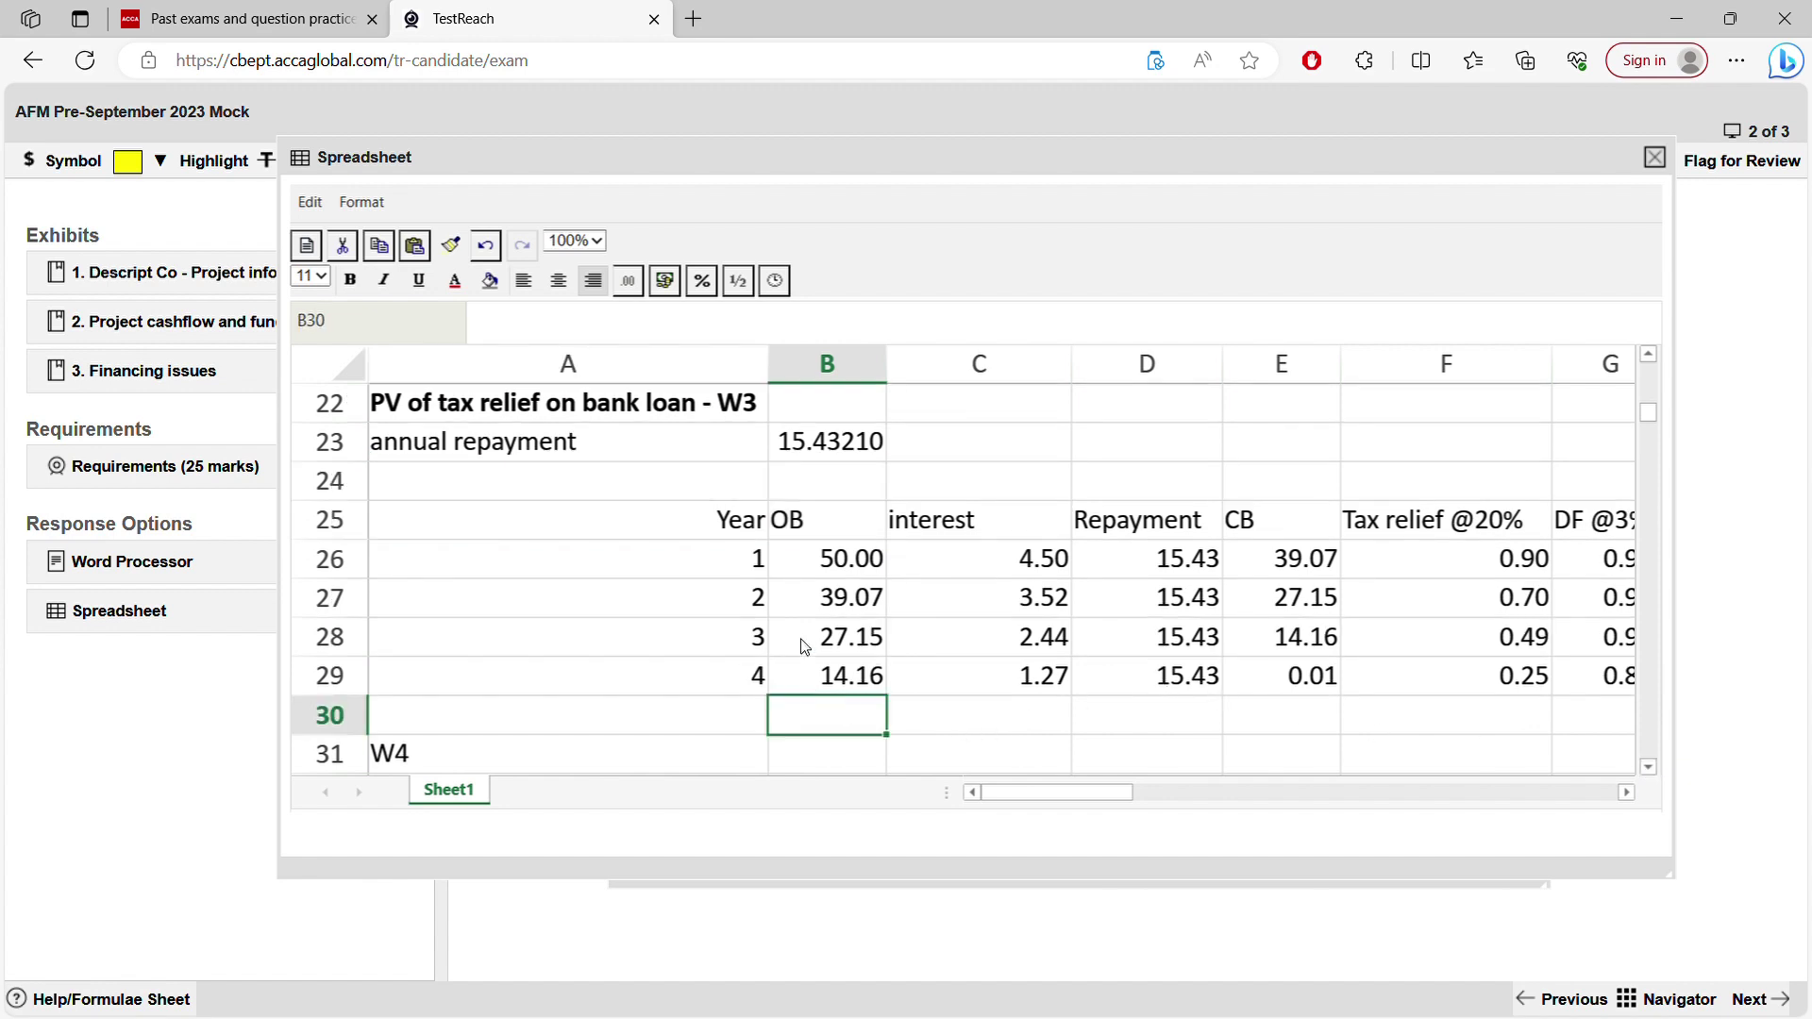
- Go through the loan schedule's OB, interest, Repayment and CB column headings in row 25
{"action": "left_click", "coordinate": [811, 527]}
{"action": "left_click", "coordinate": [923, 527]}
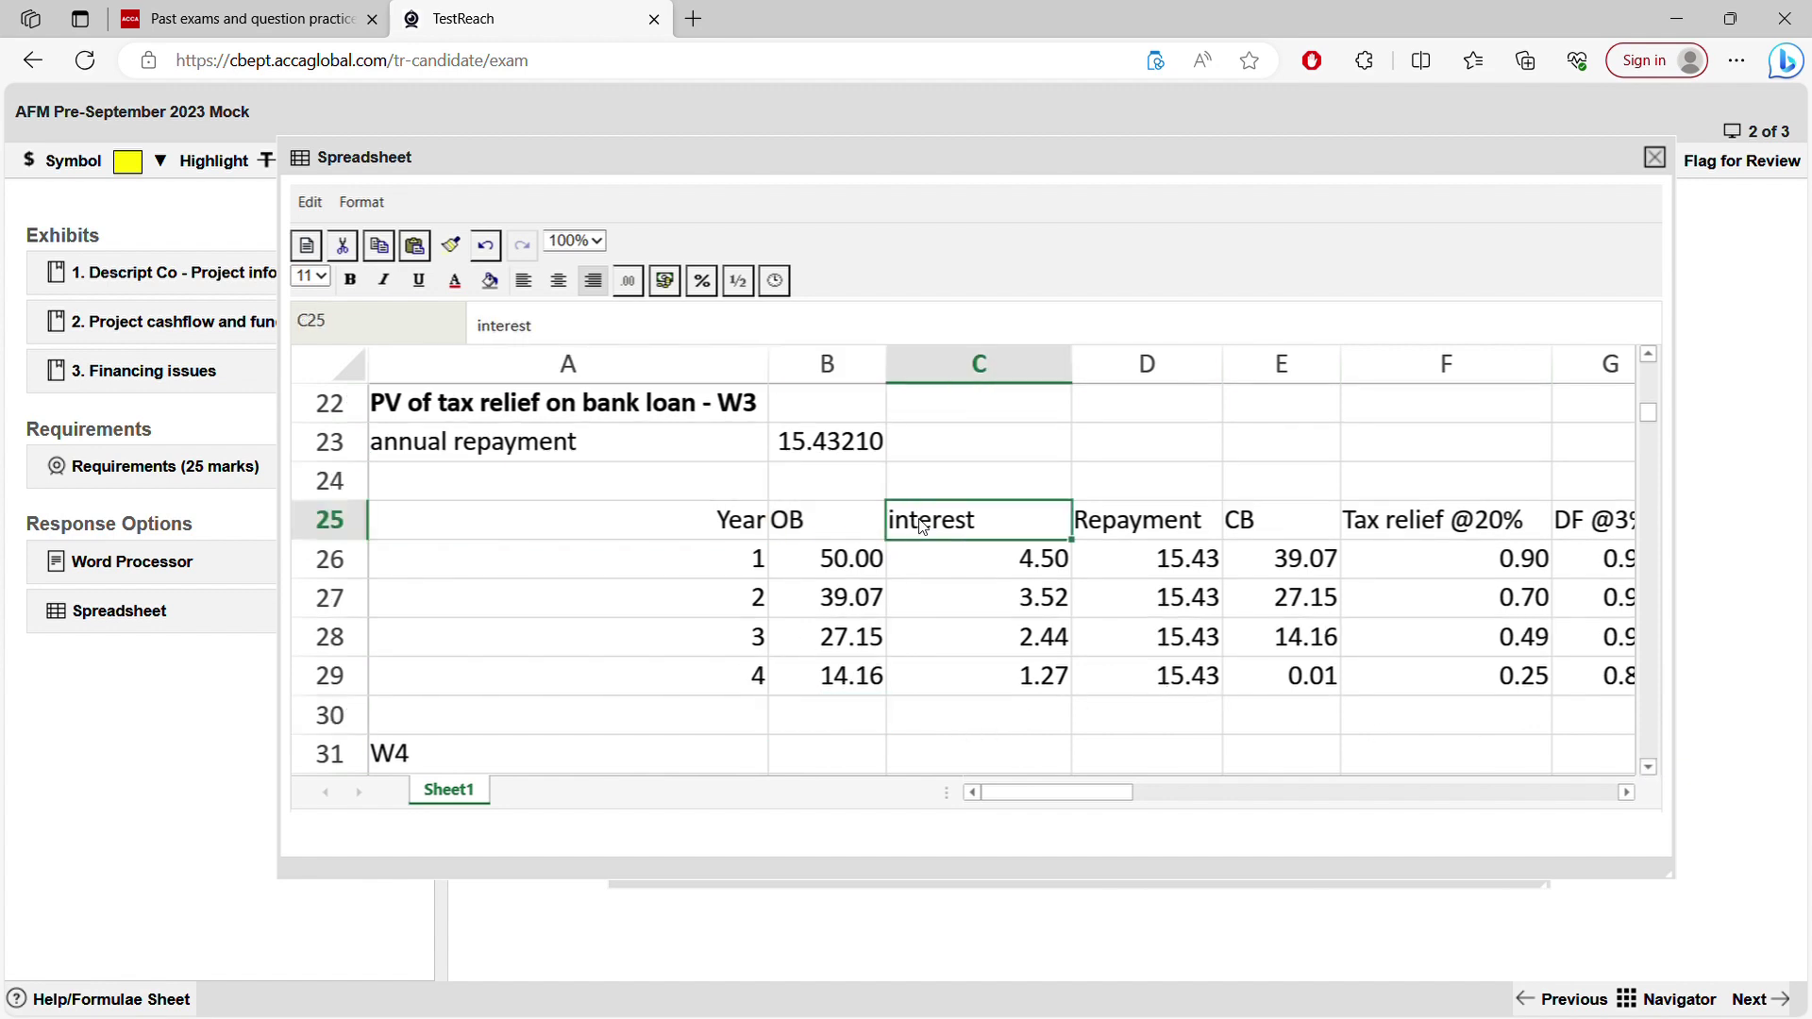
{"action": "left_click", "coordinate": [1090, 527]}
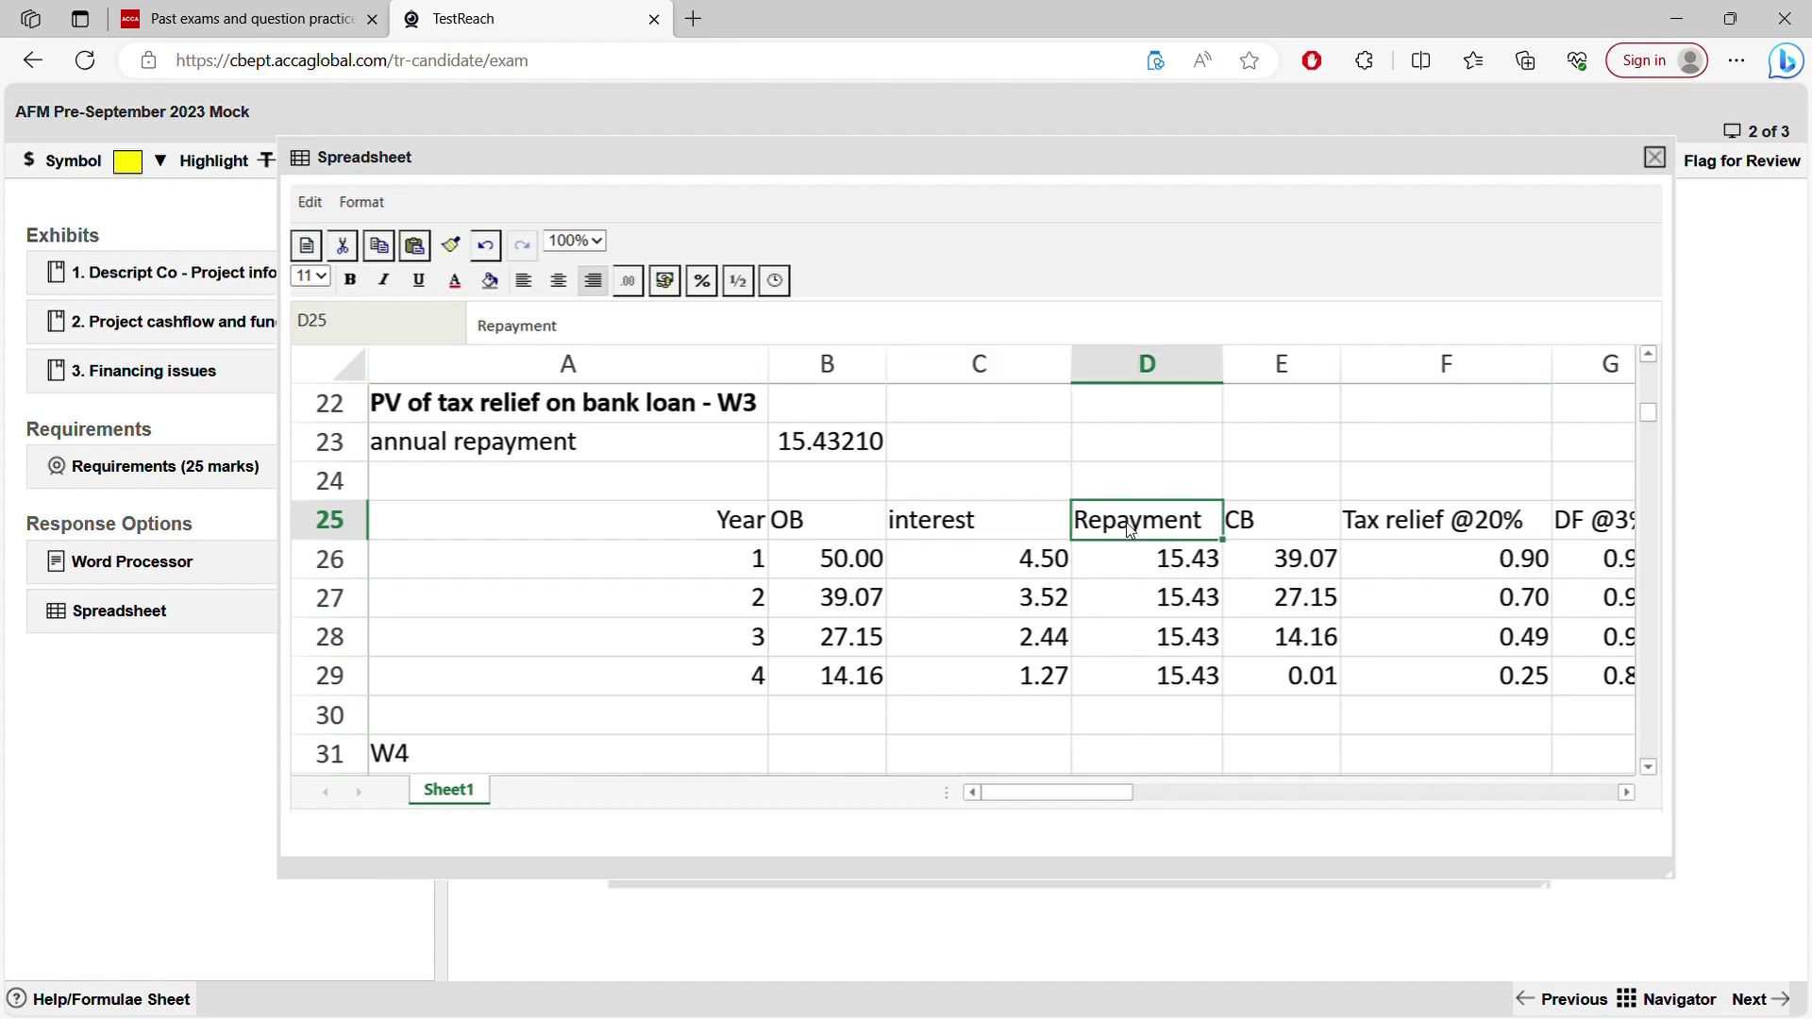
{"action": "left_click", "coordinate": [1251, 499]}
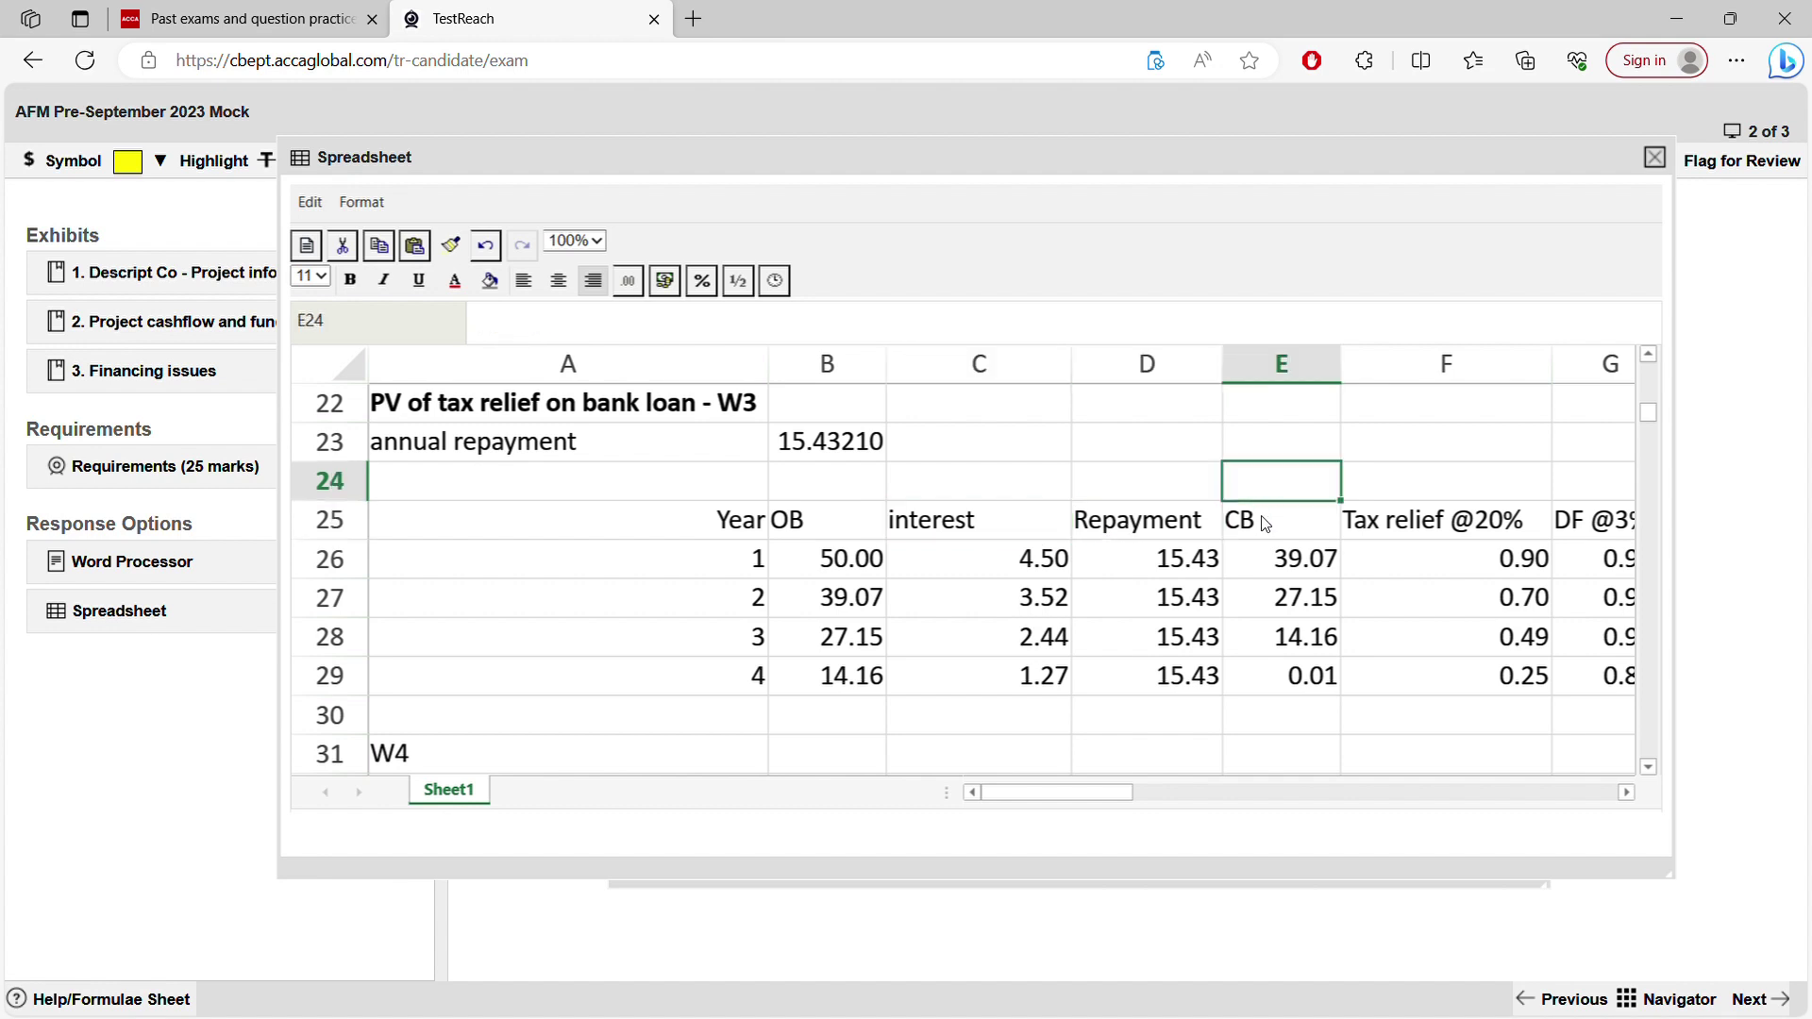
{"action": "left_click", "coordinate": [1269, 527]}
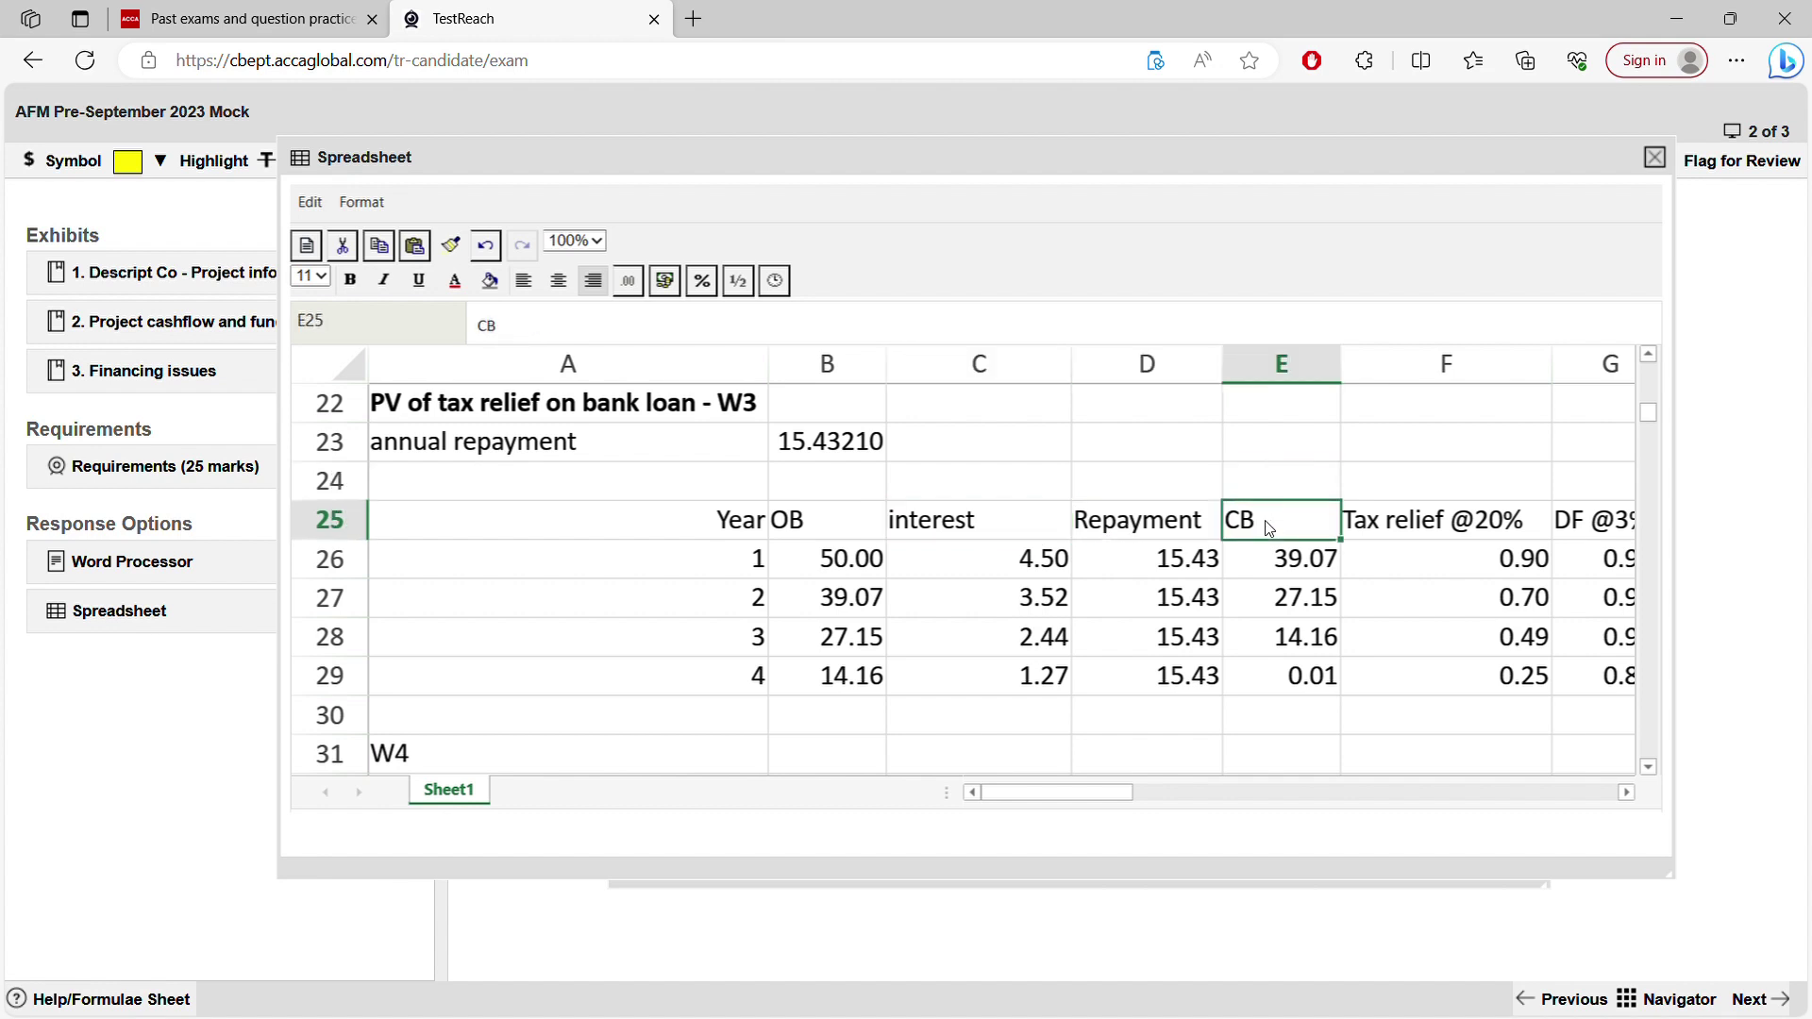
- Inspect the year 4 closing balance formula in E29 and the interest formulas in C27 and C29
{"action": "left_click", "coordinate": [1317, 694]}
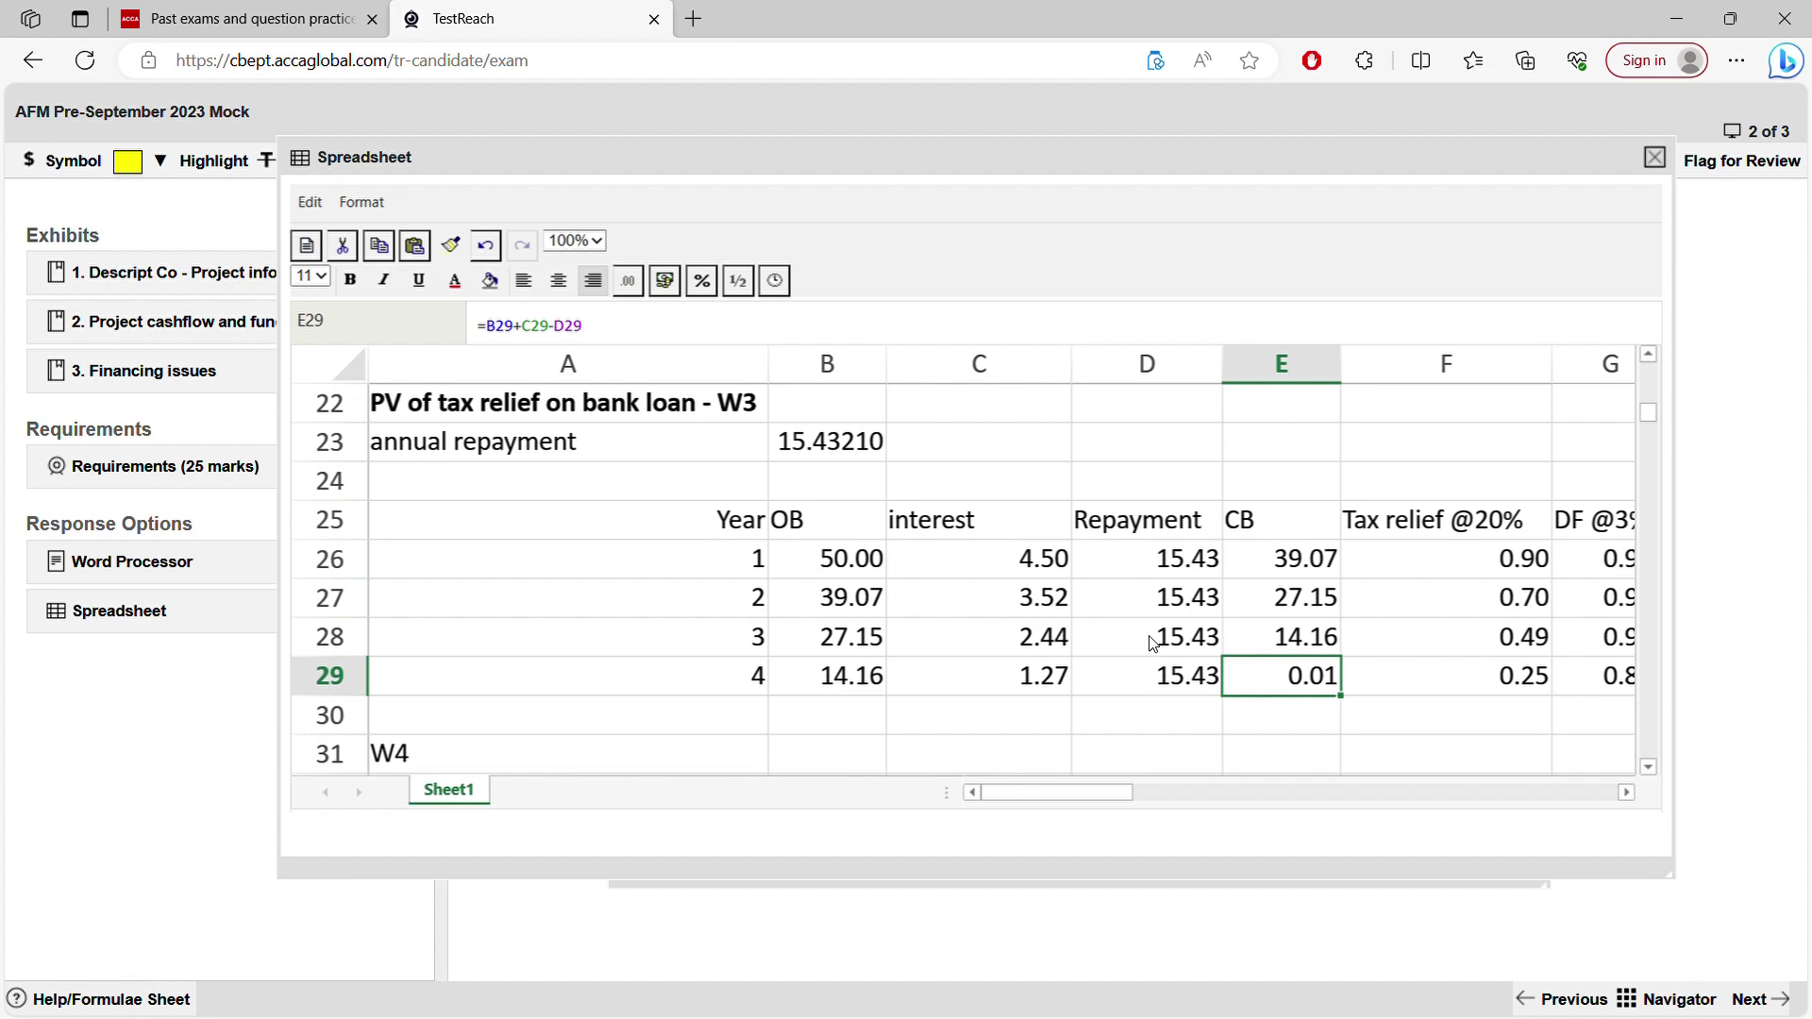
{"action": "left_click", "coordinate": [1000, 596]}
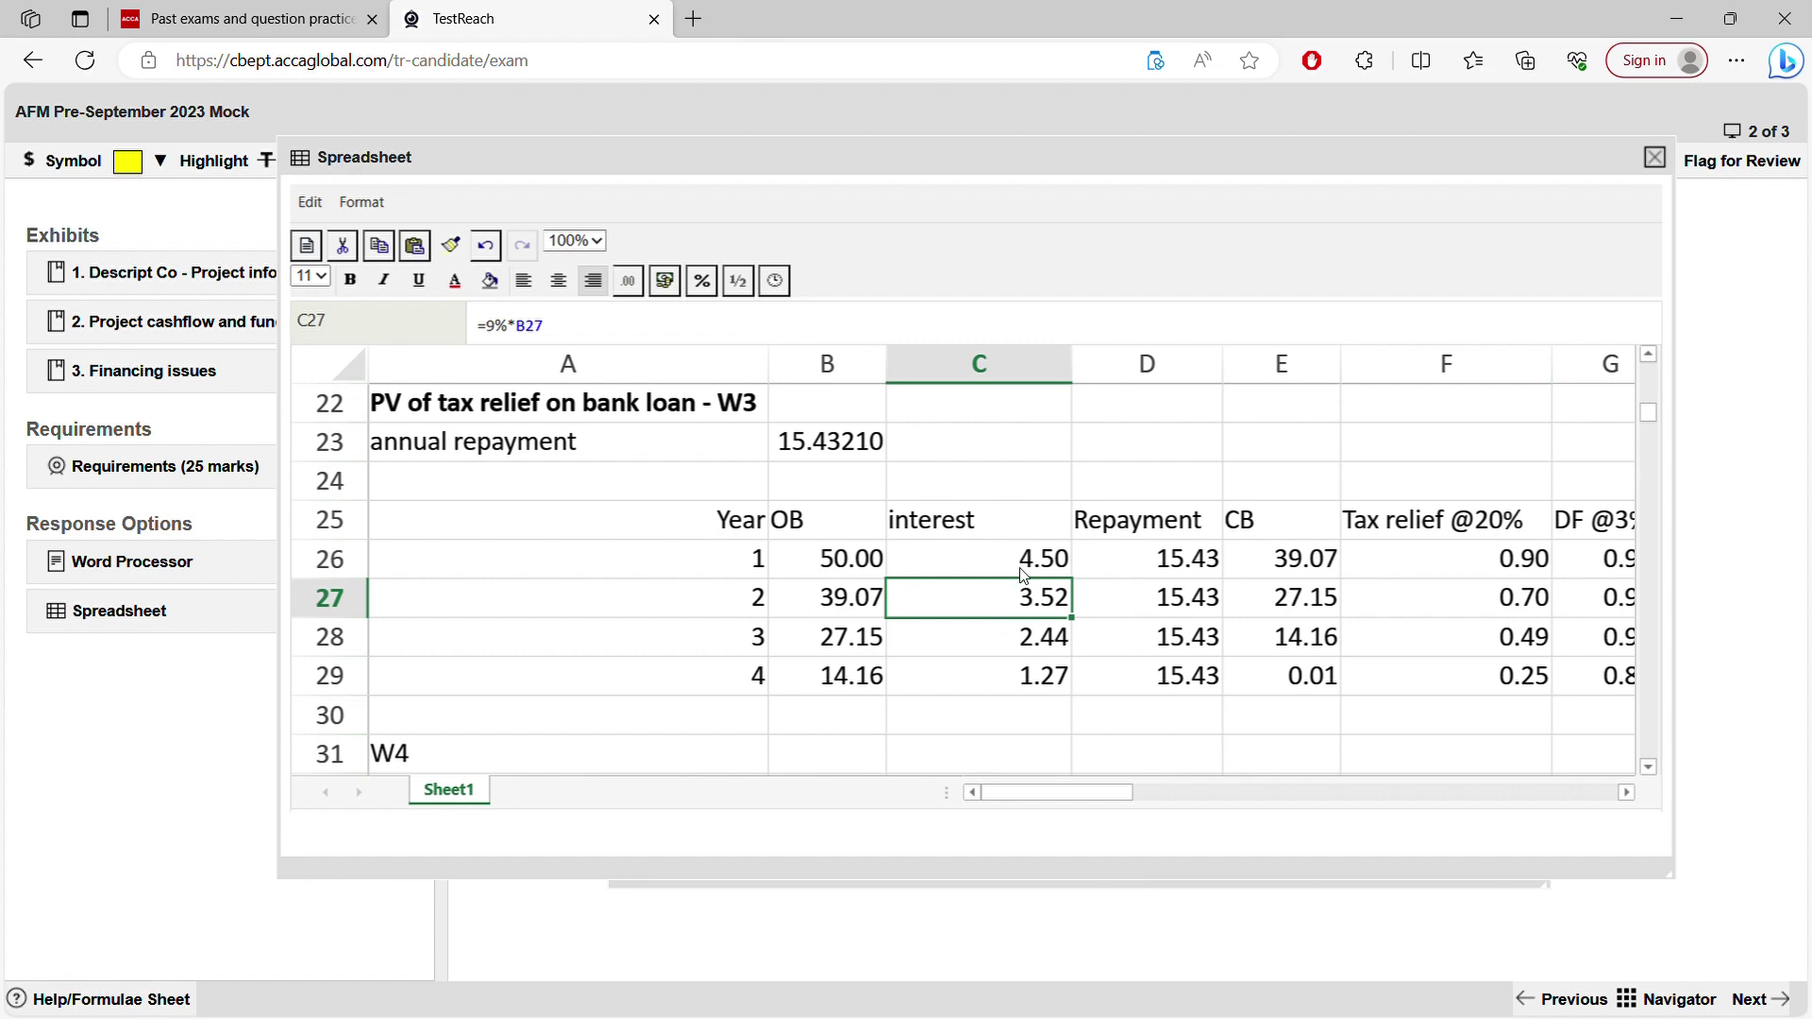
{"action": "left_click", "coordinate": [1040, 670]}
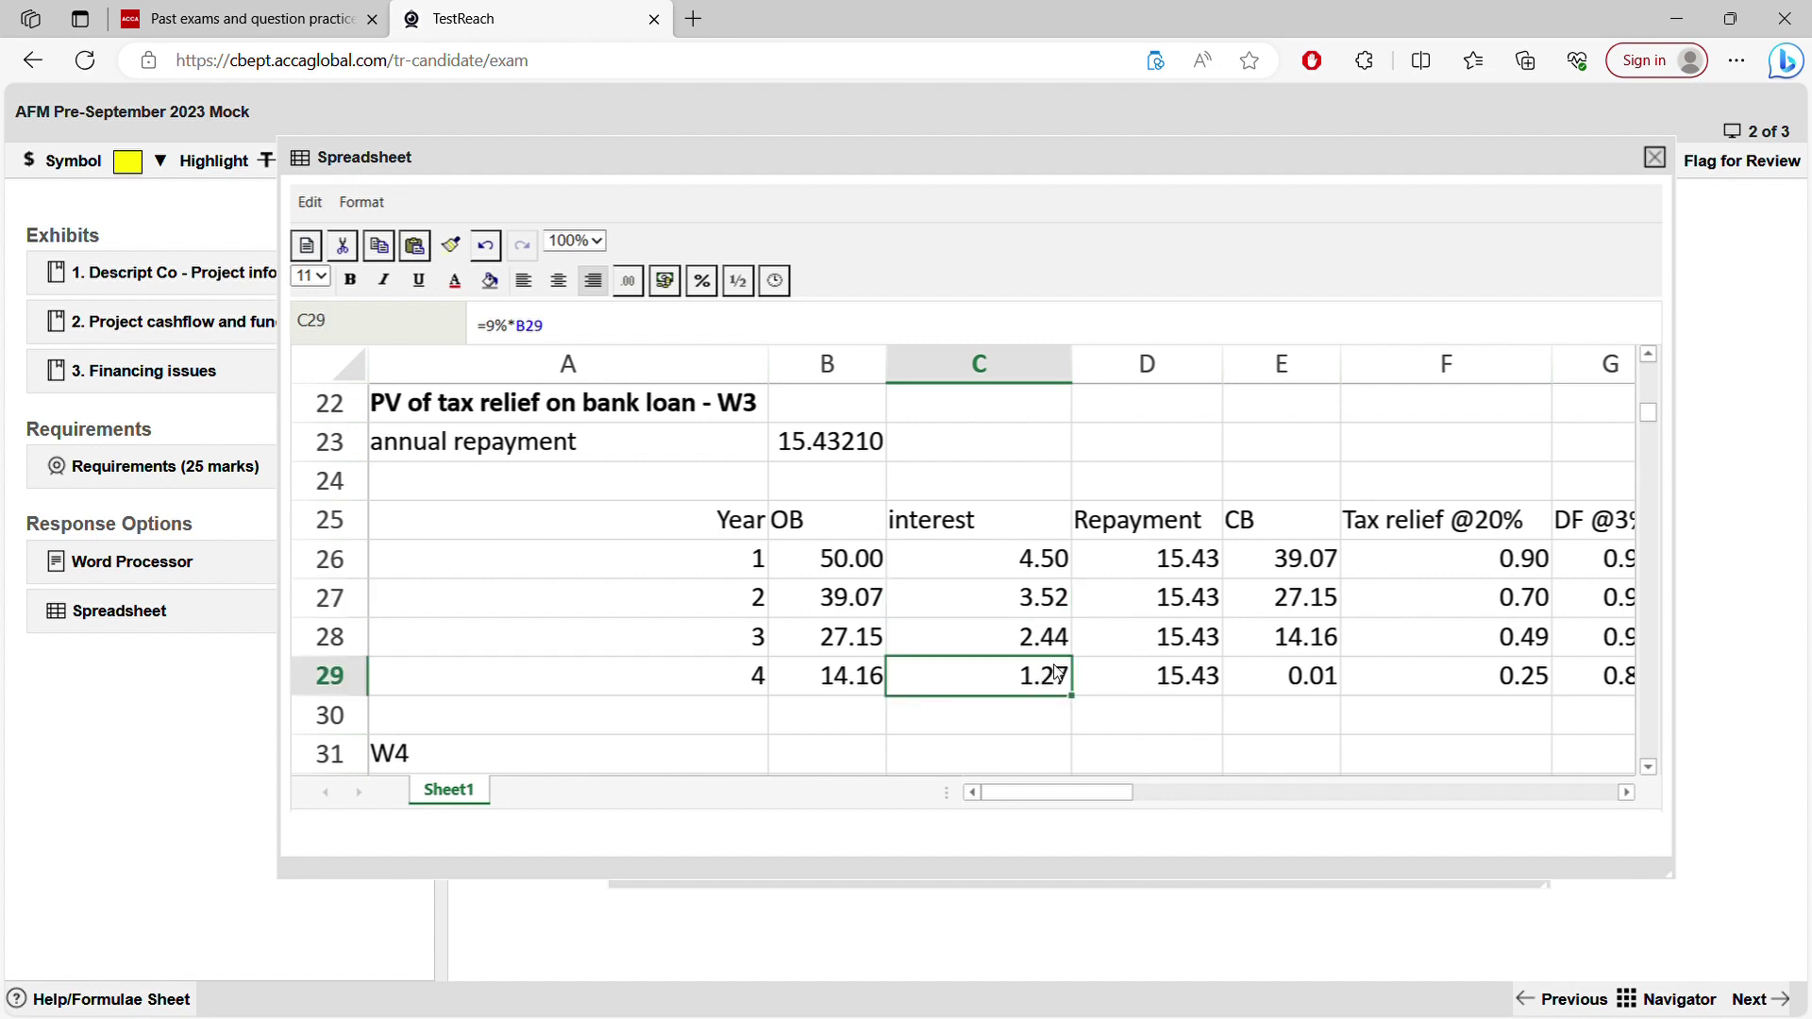
{"action": "left_click", "coordinate": [1248, 680]}
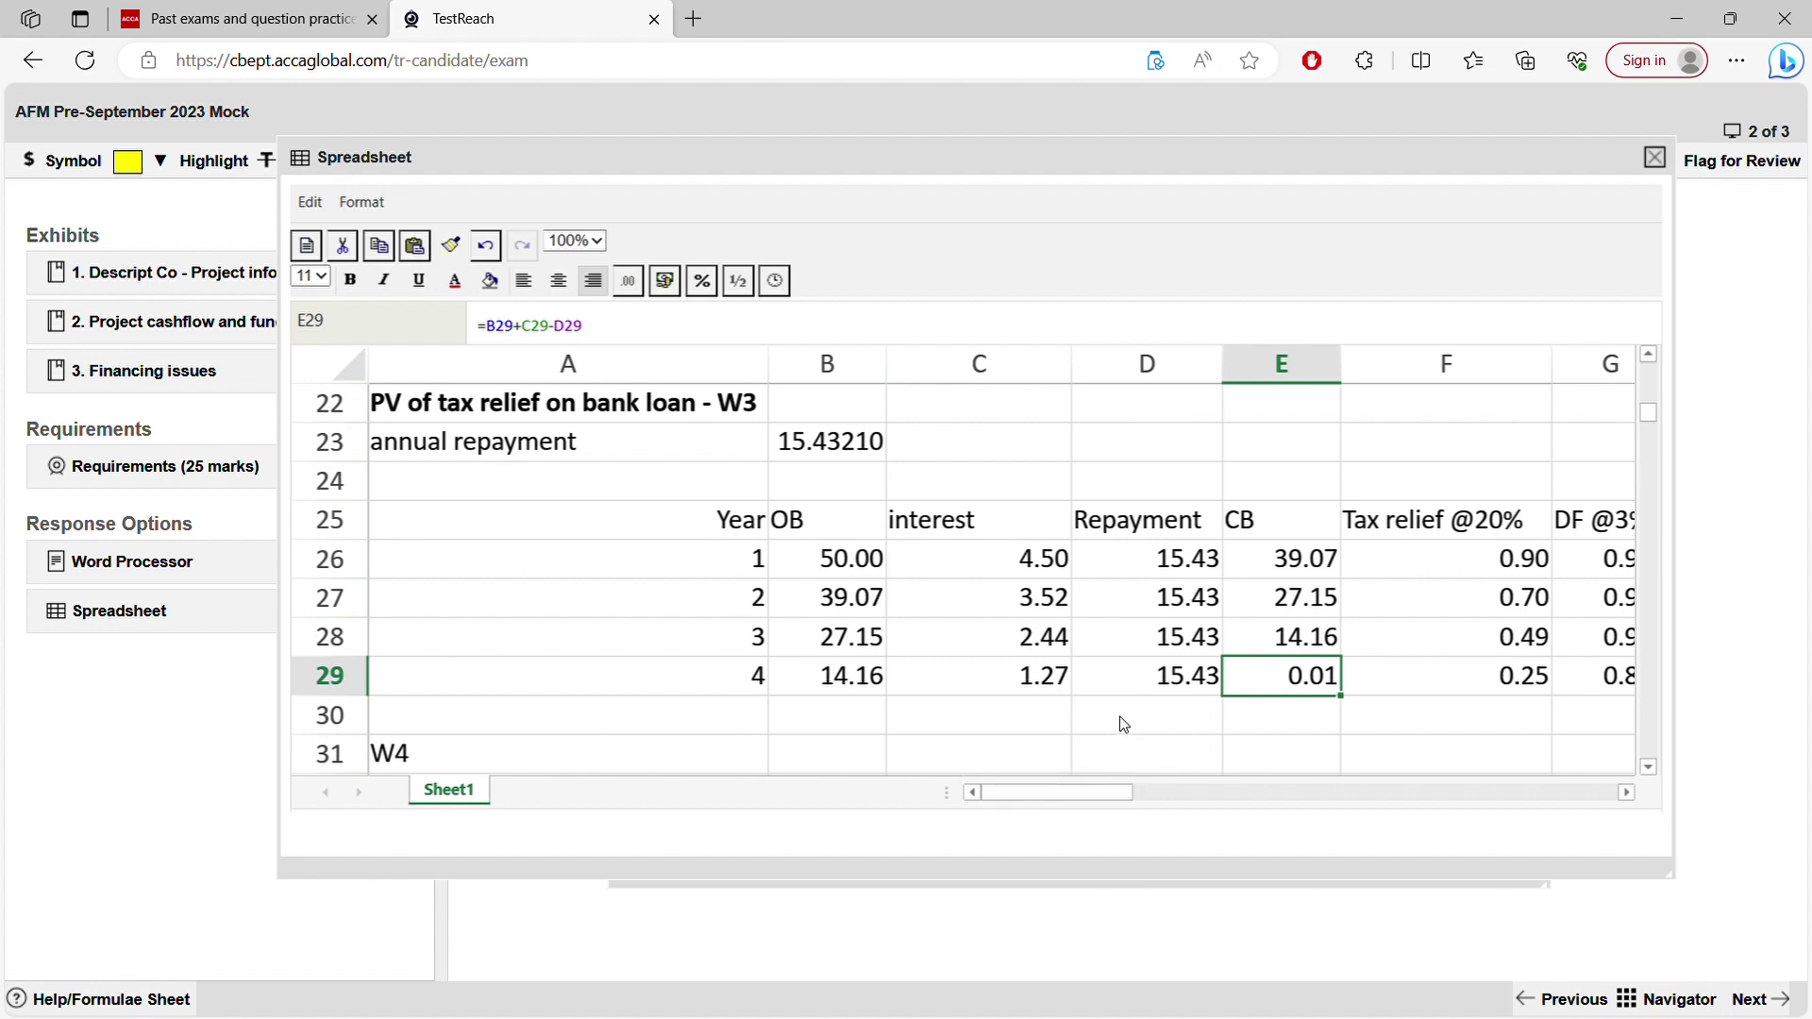
{"action": "left_click", "coordinate": [1308, 756]}
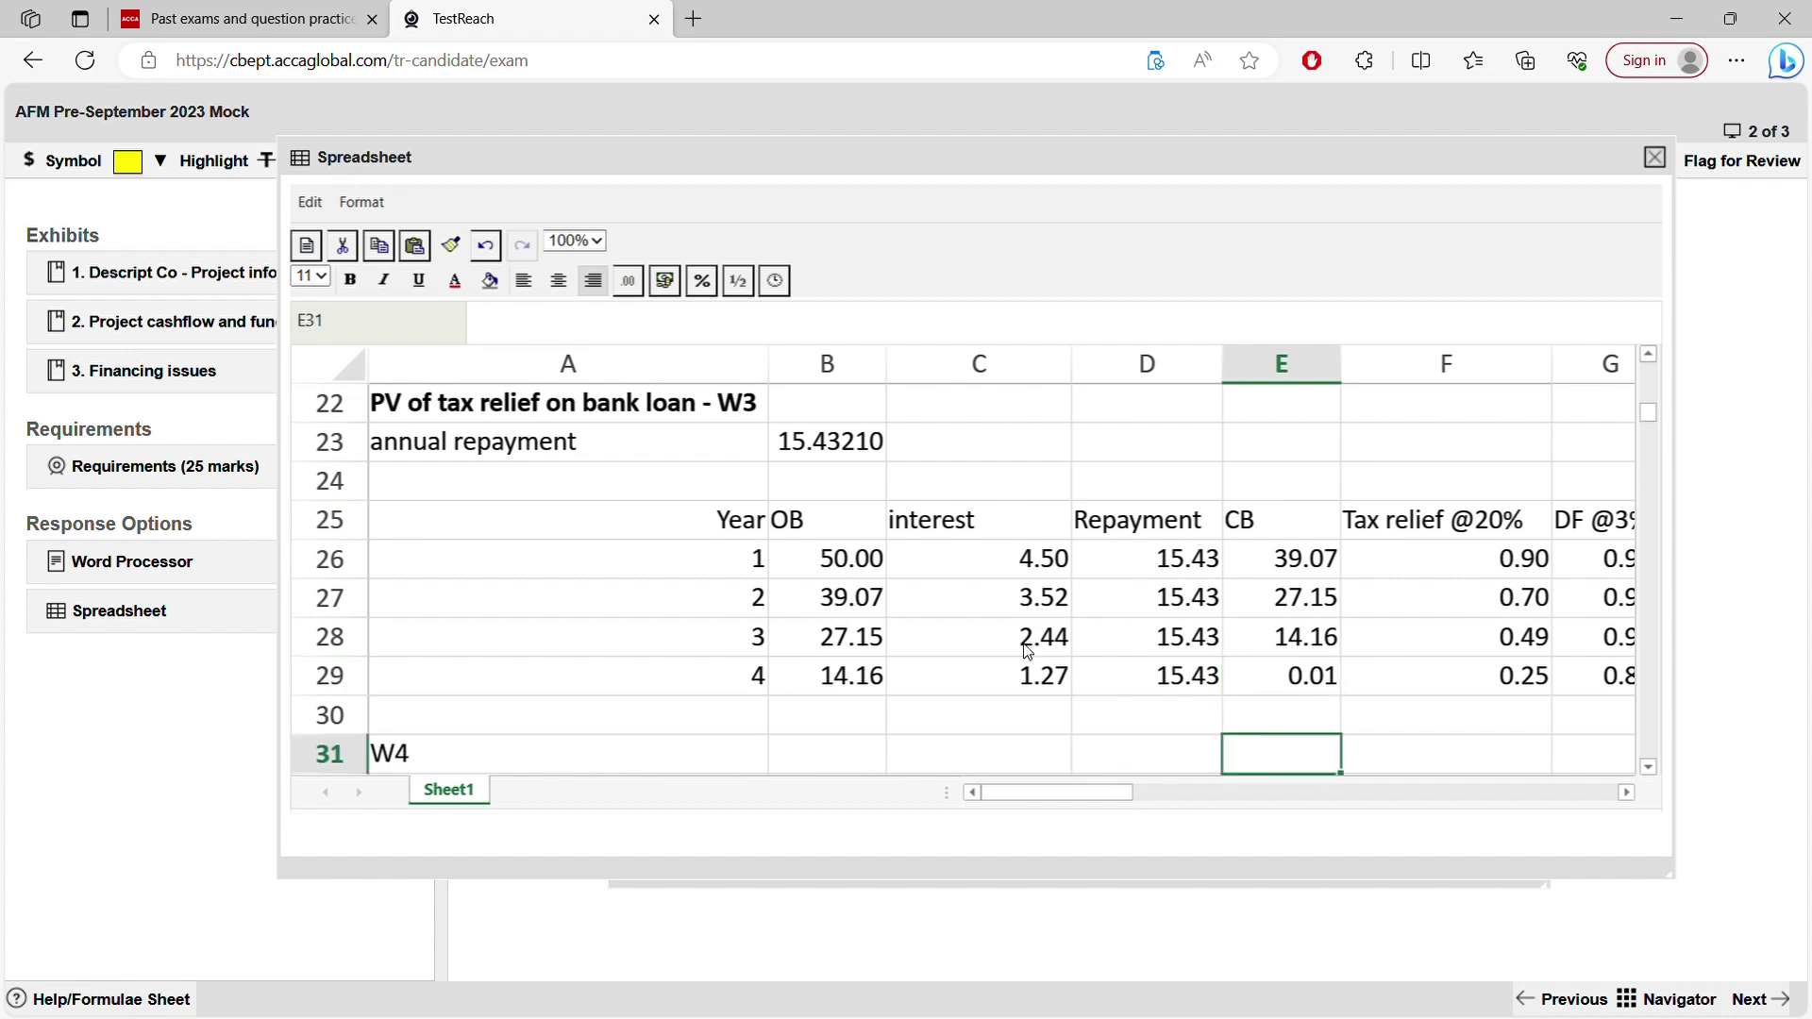
- Check year 1's opening balance and interest formula, and compare its repayment in D26 with the annual repayment in B23
{"action": "left_click", "coordinate": [818, 563]}
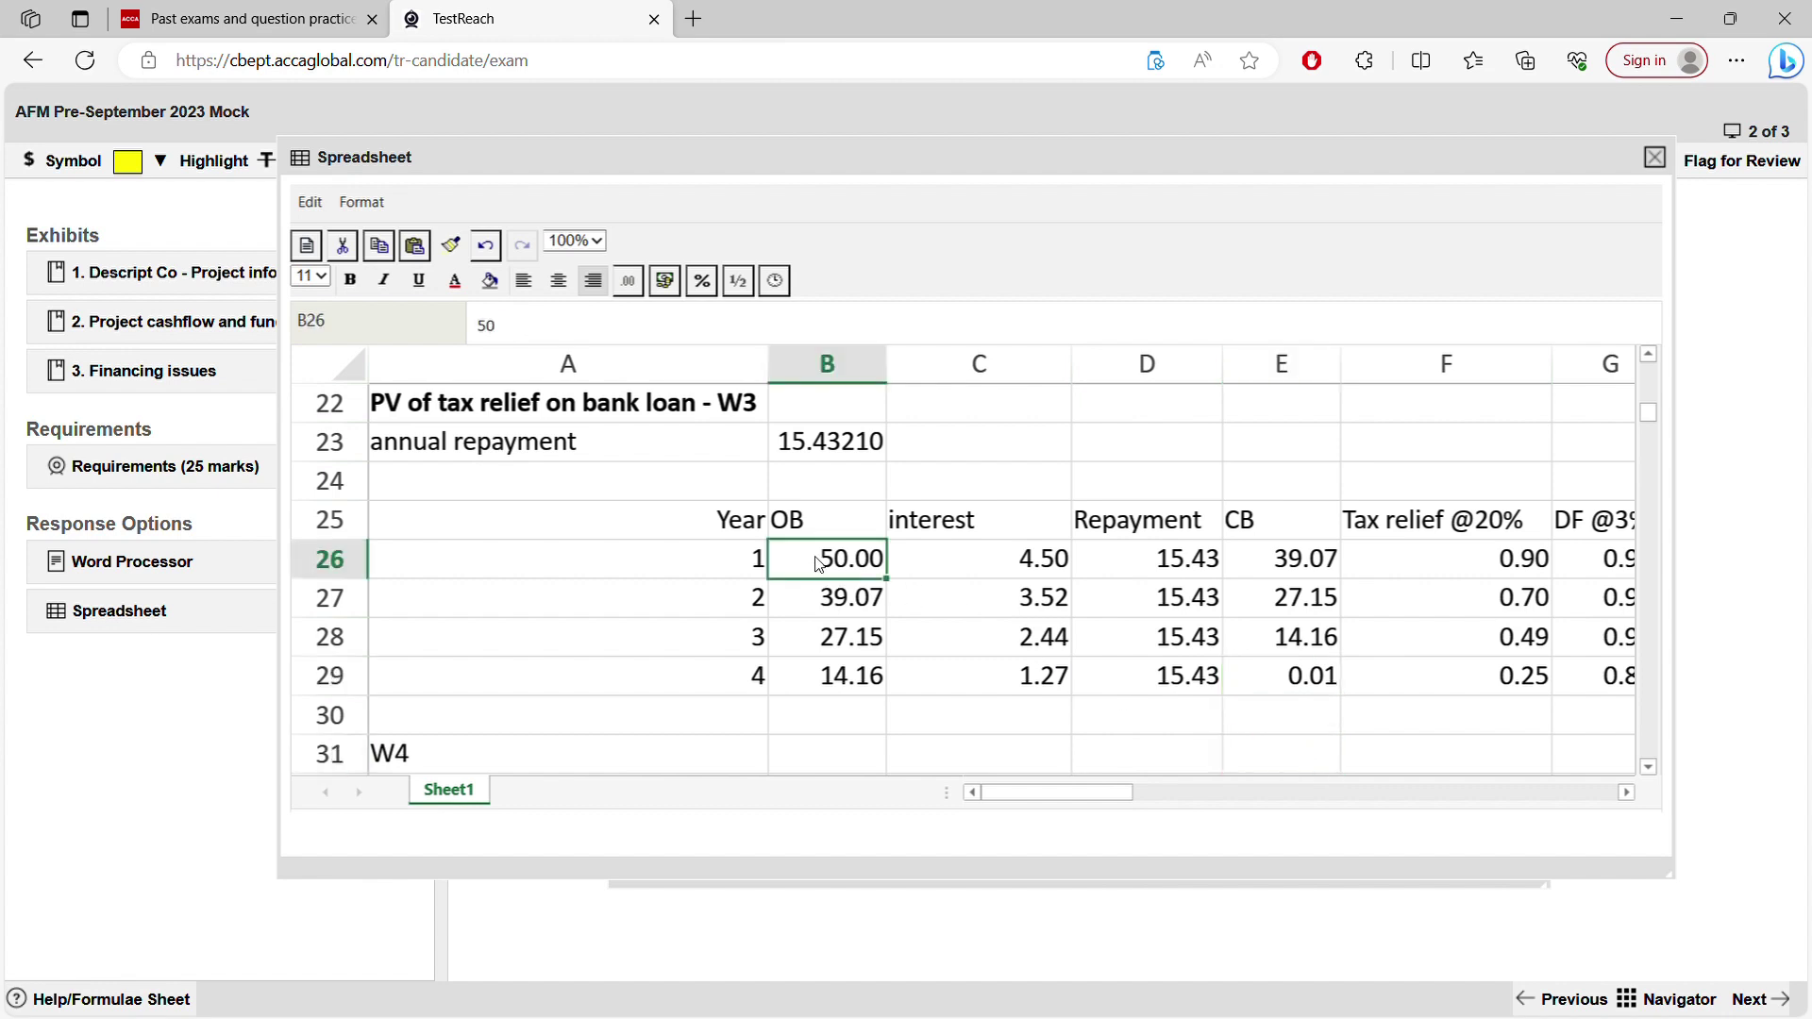
{"action": "mouse_move", "coordinate": [1055, 791]}
{"action": "left_mouse_down"}
{"action": "mouse_move", "coordinate": [1096, 809]}
{"action": "mouse_move", "coordinate": [1044, 802]}
{"action": "left_mouse_up"}
{"action": "left_click", "coordinate": [821, 530]}
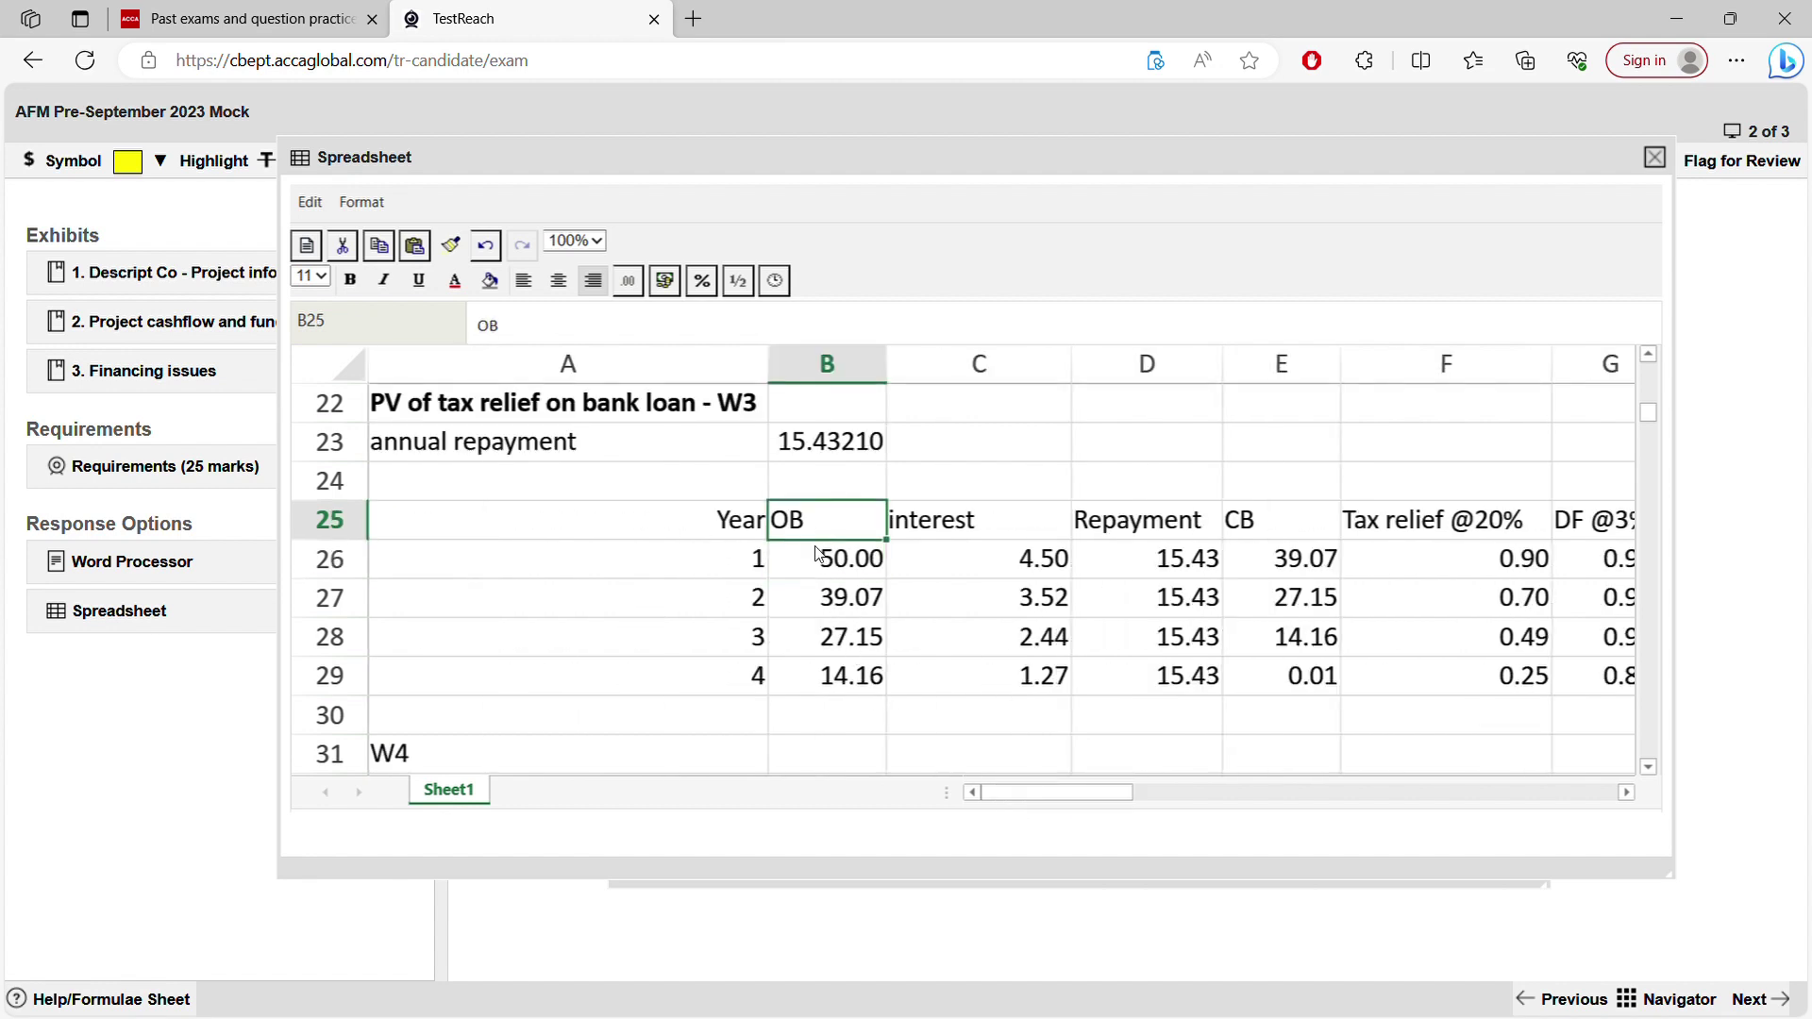
{"action": "left_click", "coordinate": [818, 557]}
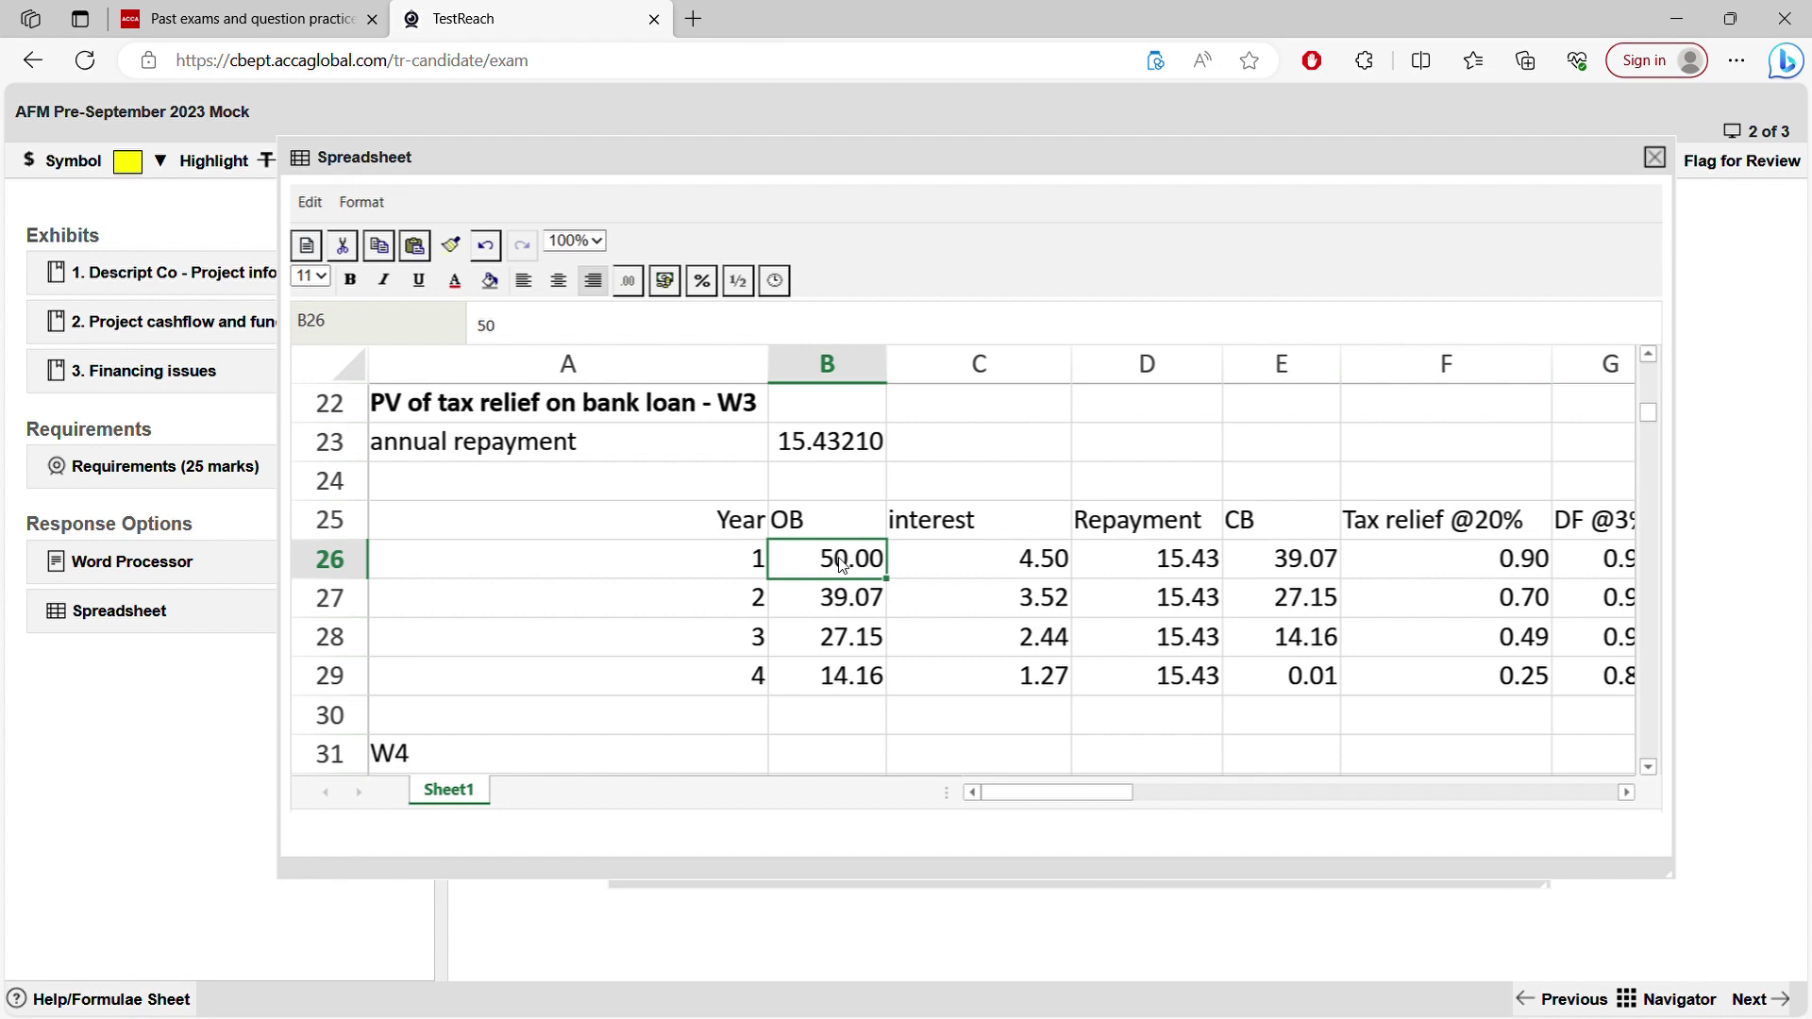
{"action": "left_click", "coordinate": [995, 568]}
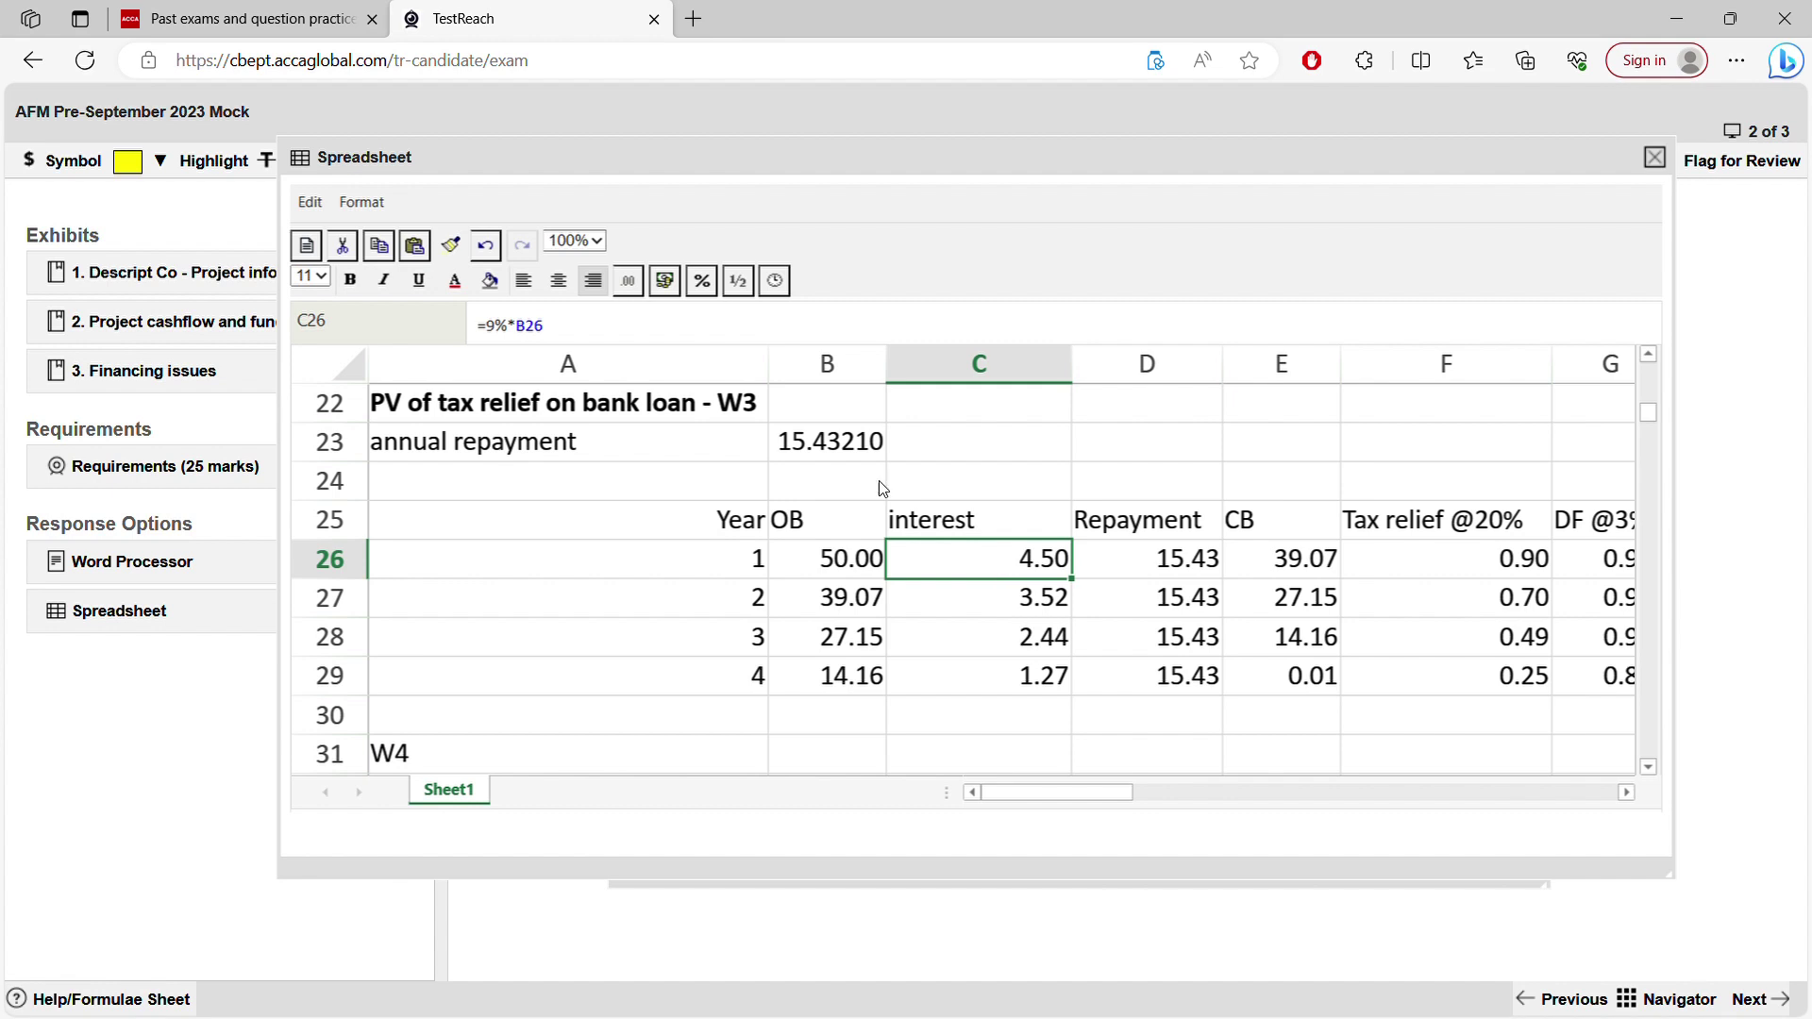
{"action": "left_click", "coordinate": [856, 448]}
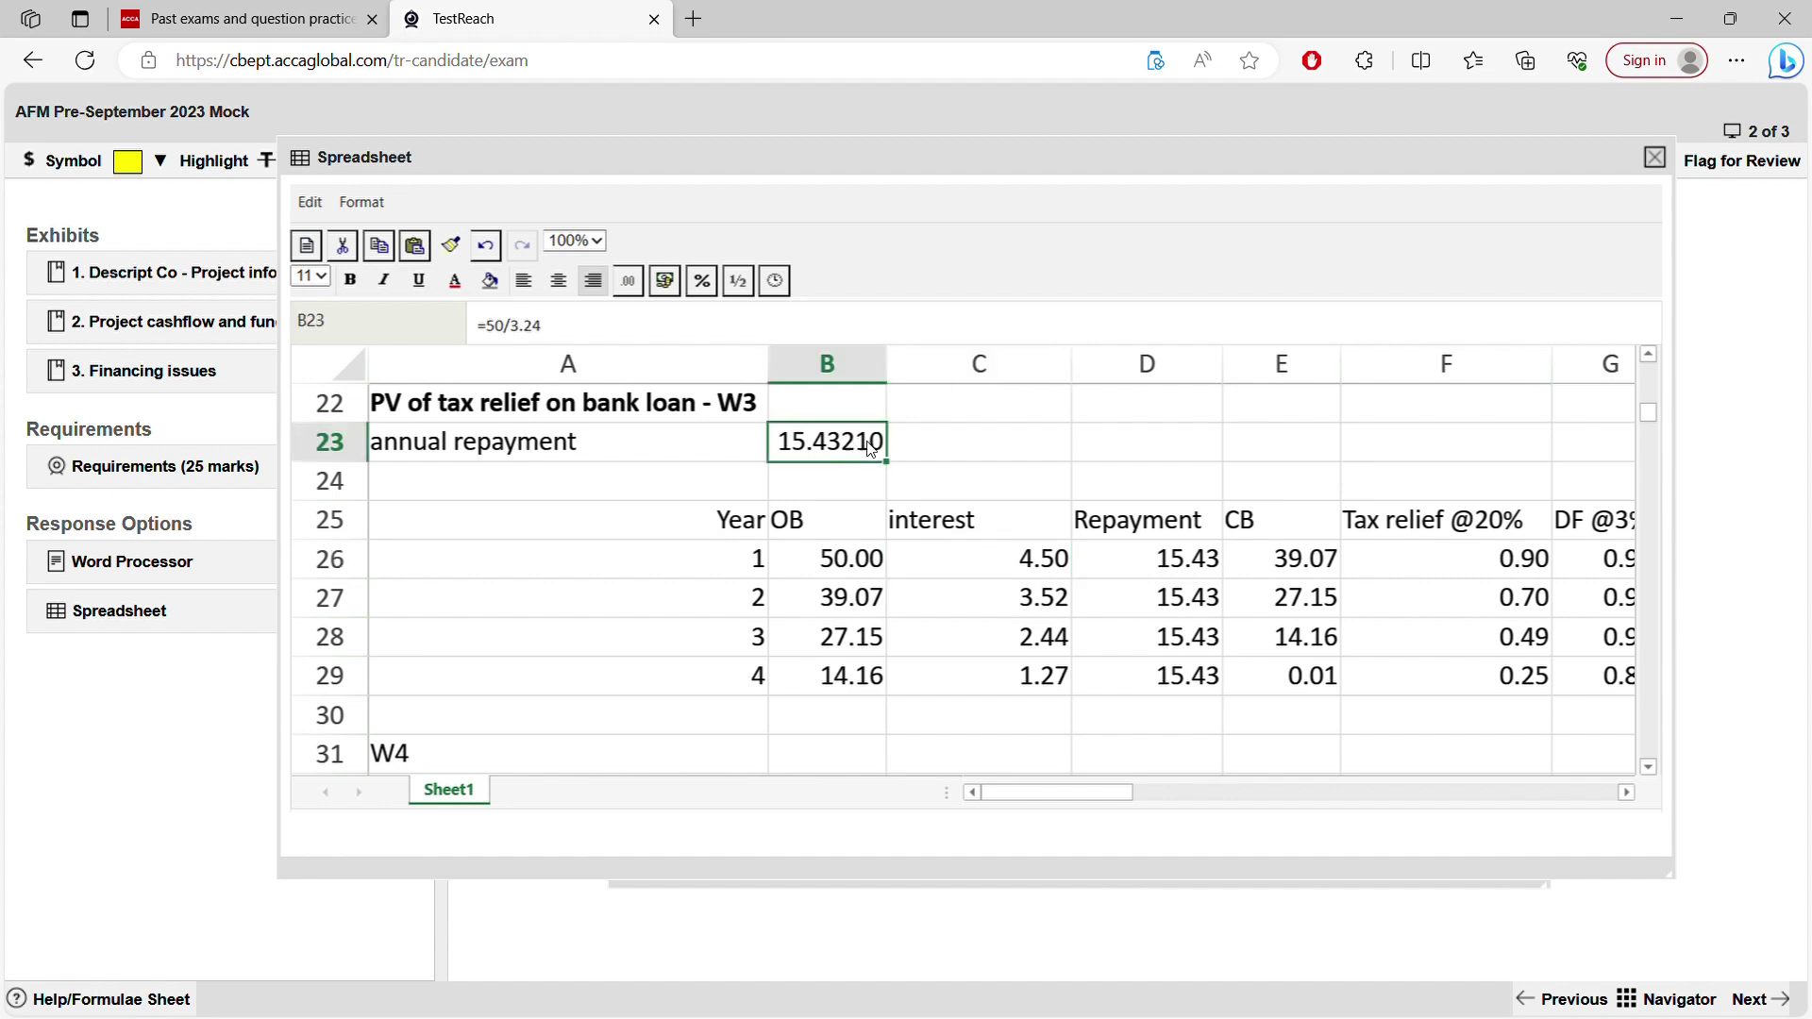
{"action": "left_click", "coordinate": [1139, 562]}
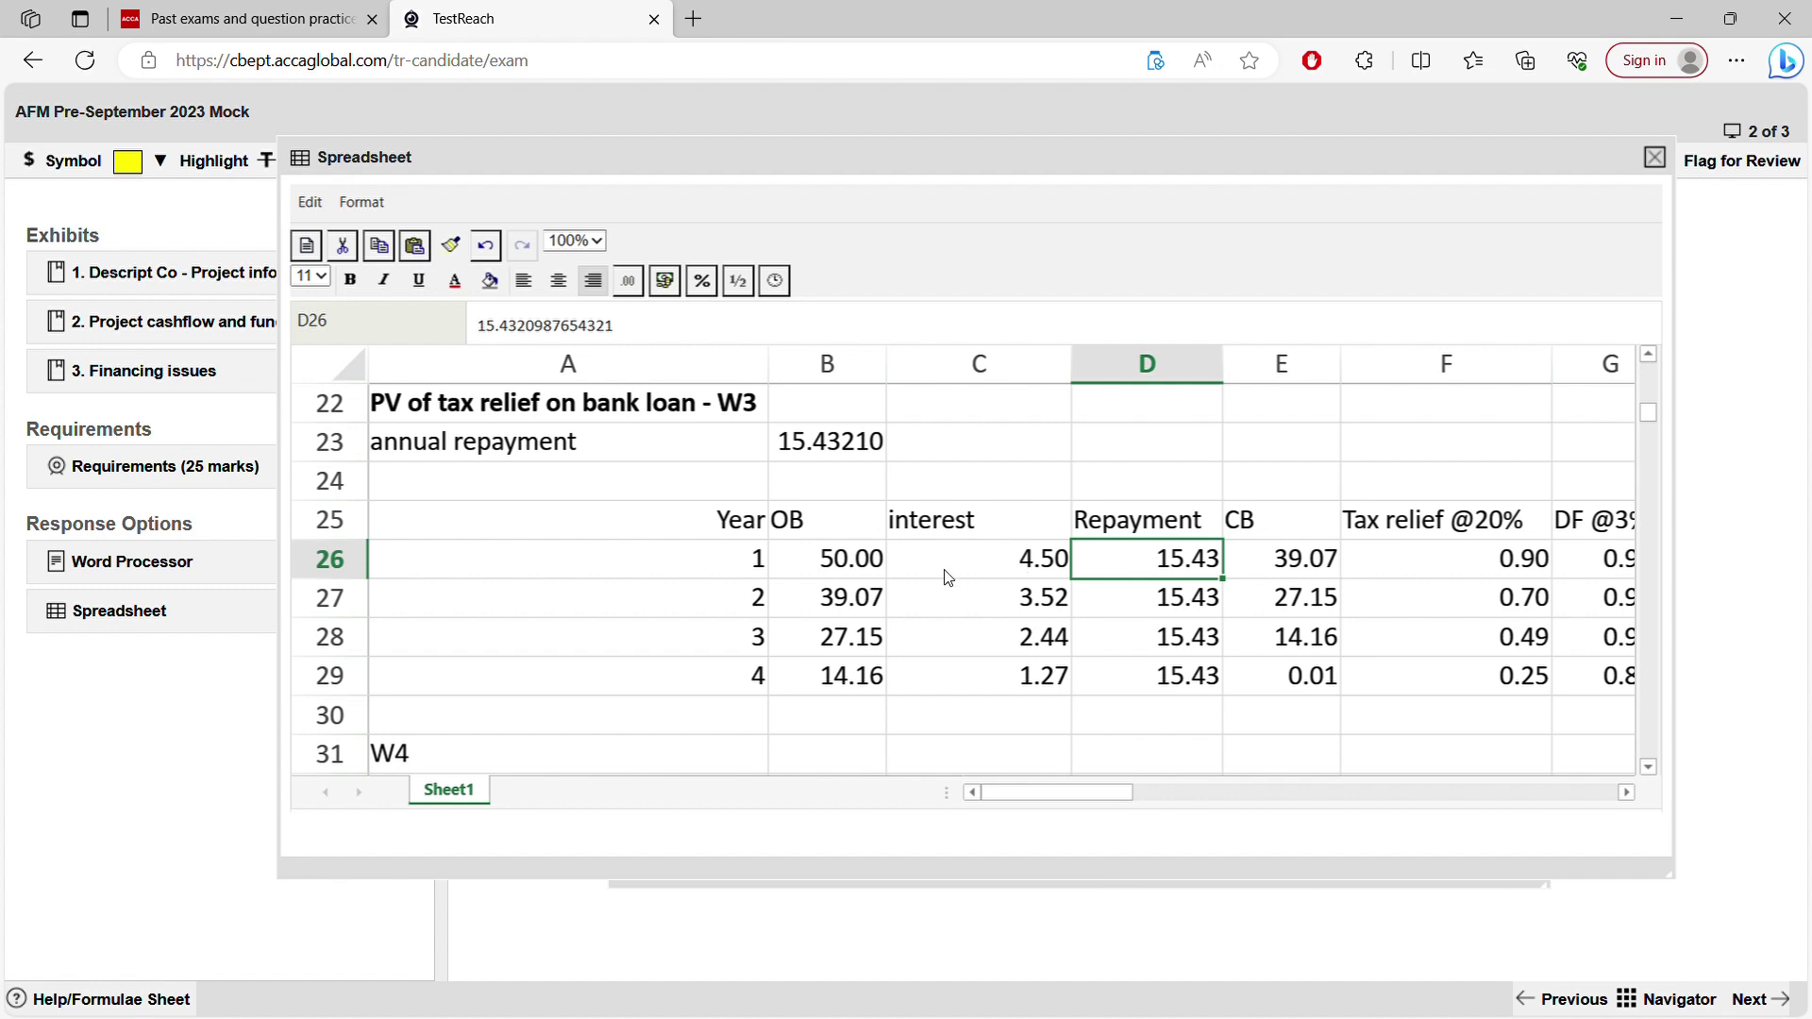
- Trace the year 1 closing balance formula in E26 through its opening balance, interest and repayment cells
{"action": "left_click", "coordinate": [878, 572]}
{"action": "left_click", "coordinate": [983, 564]}
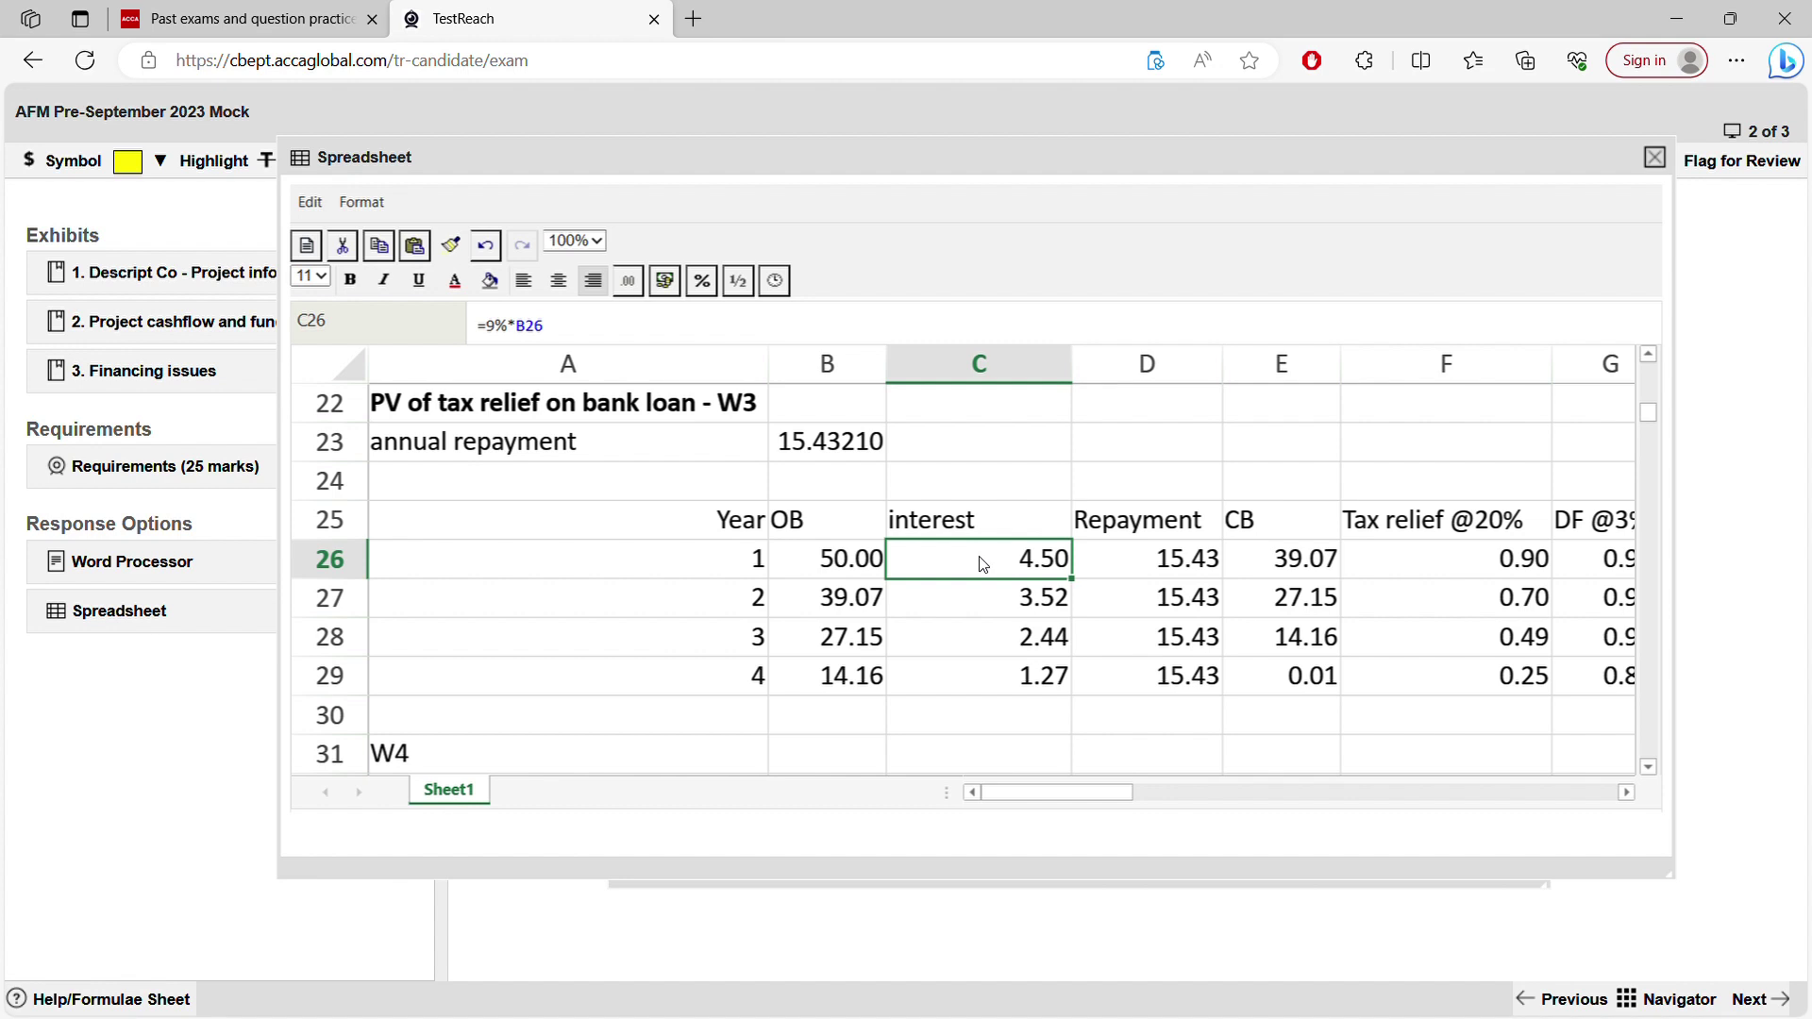
{"action": "left_click", "coordinate": [801, 565]}
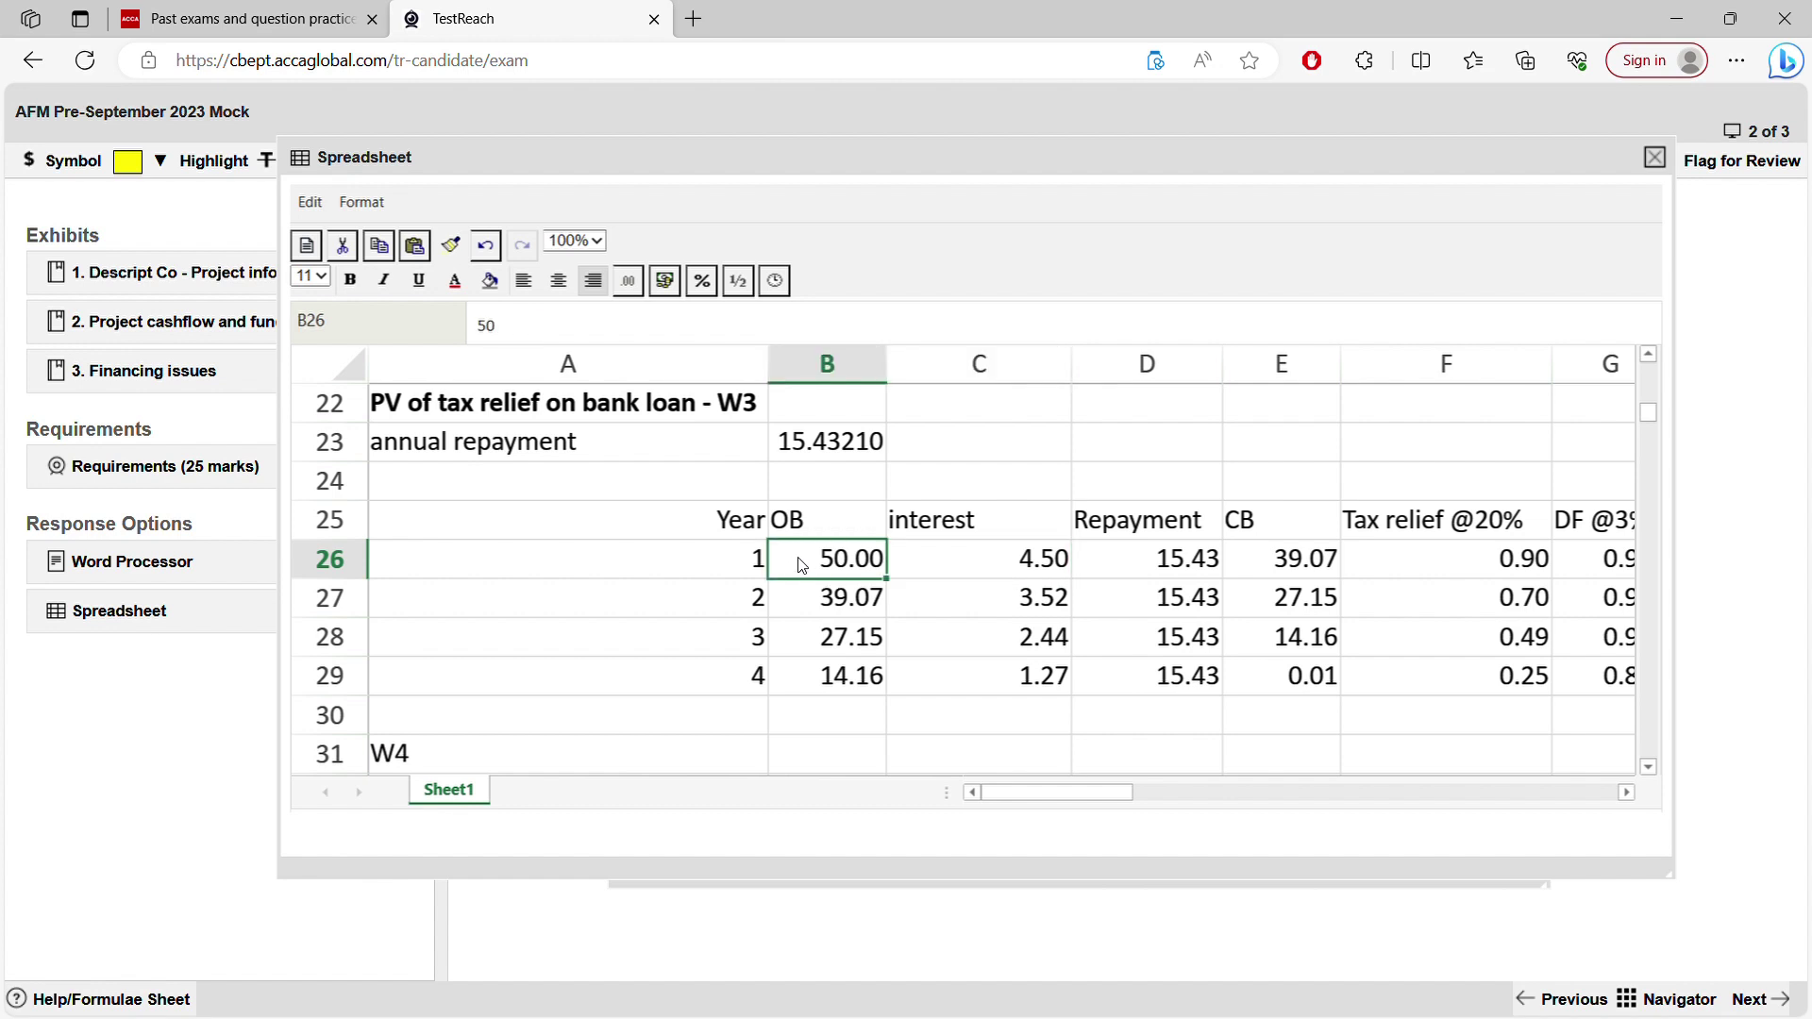
{"action": "left_click", "coordinate": [940, 562]}
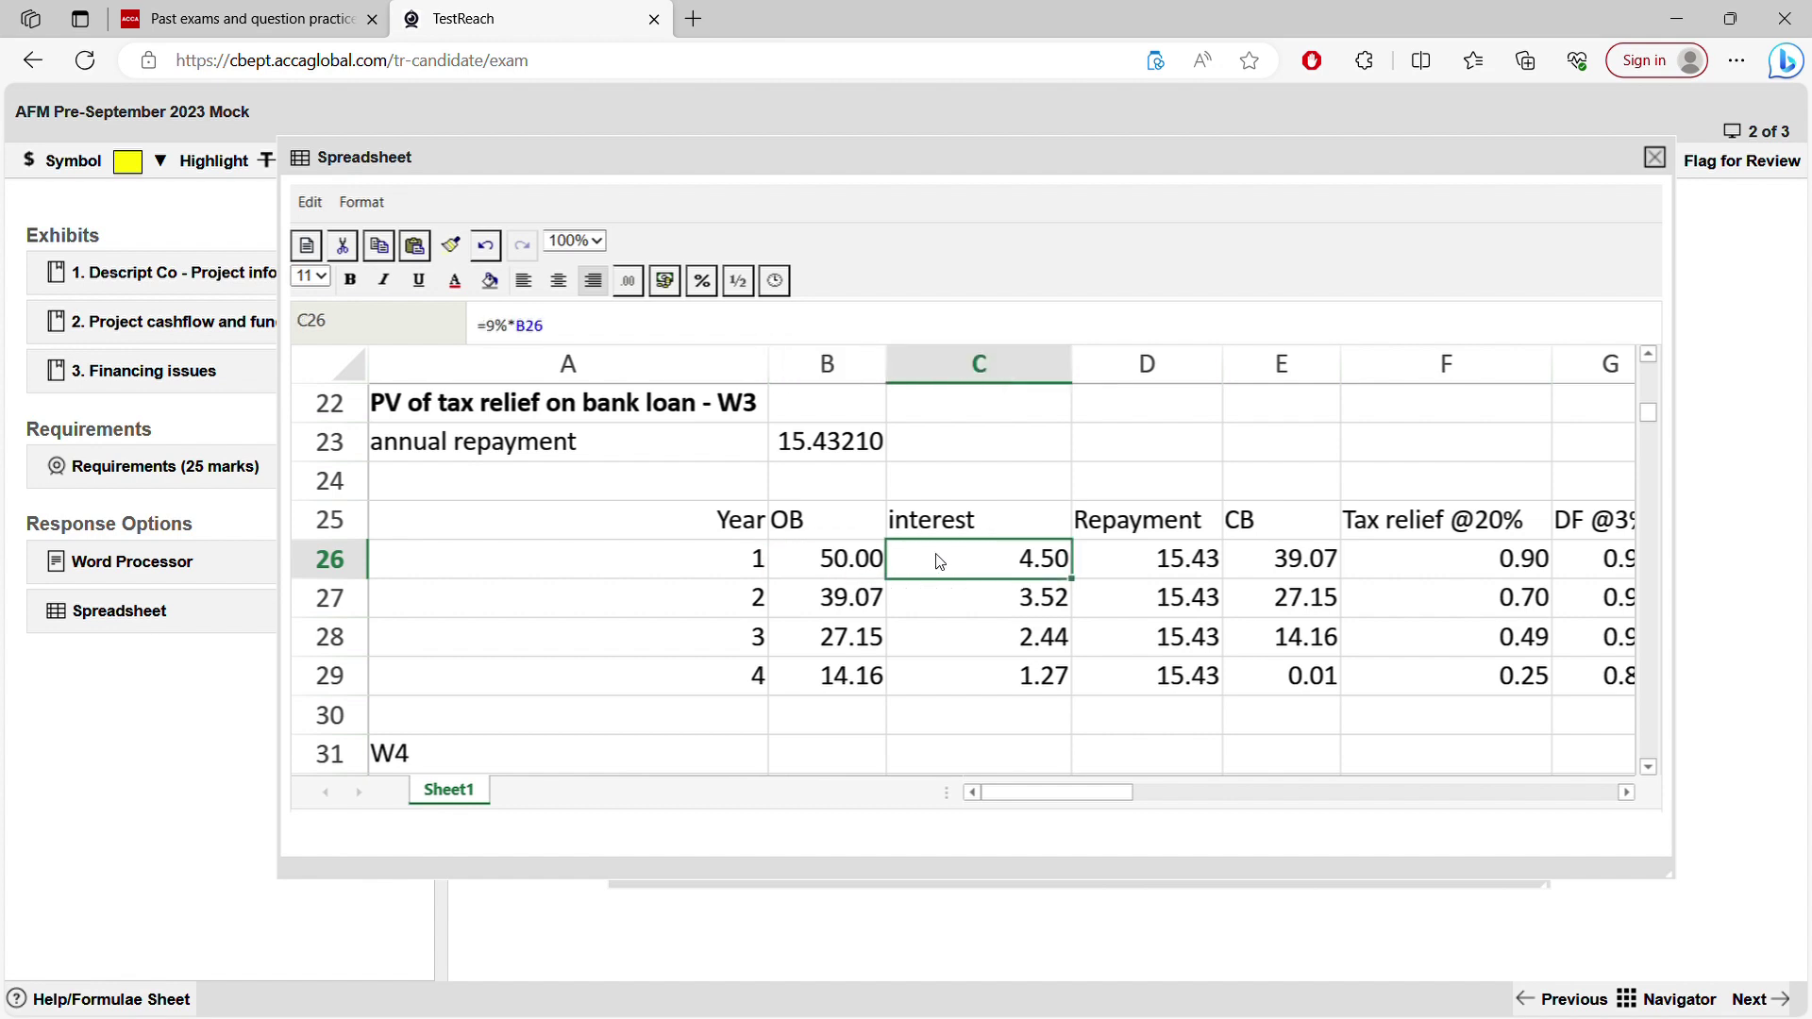
{"action": "left_click", "coordinate": [1121, 552]}
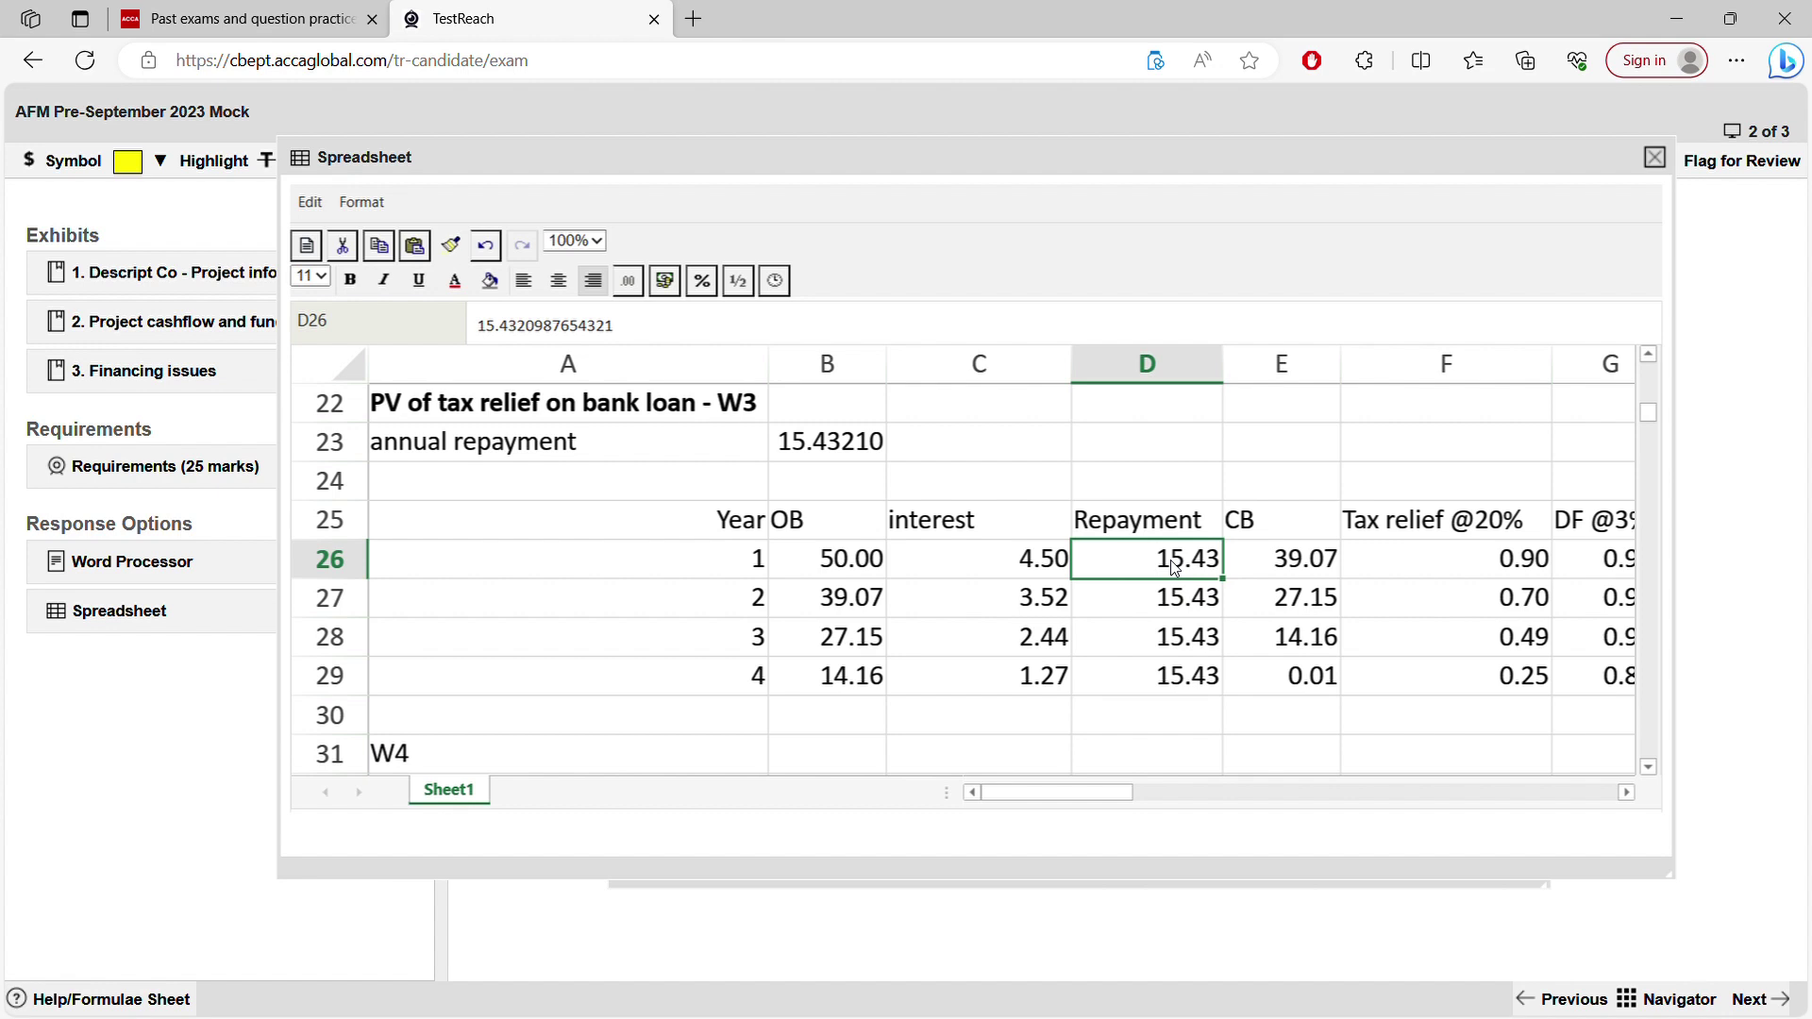
{"action": "double_click", "coordinate": [1260, 563]}
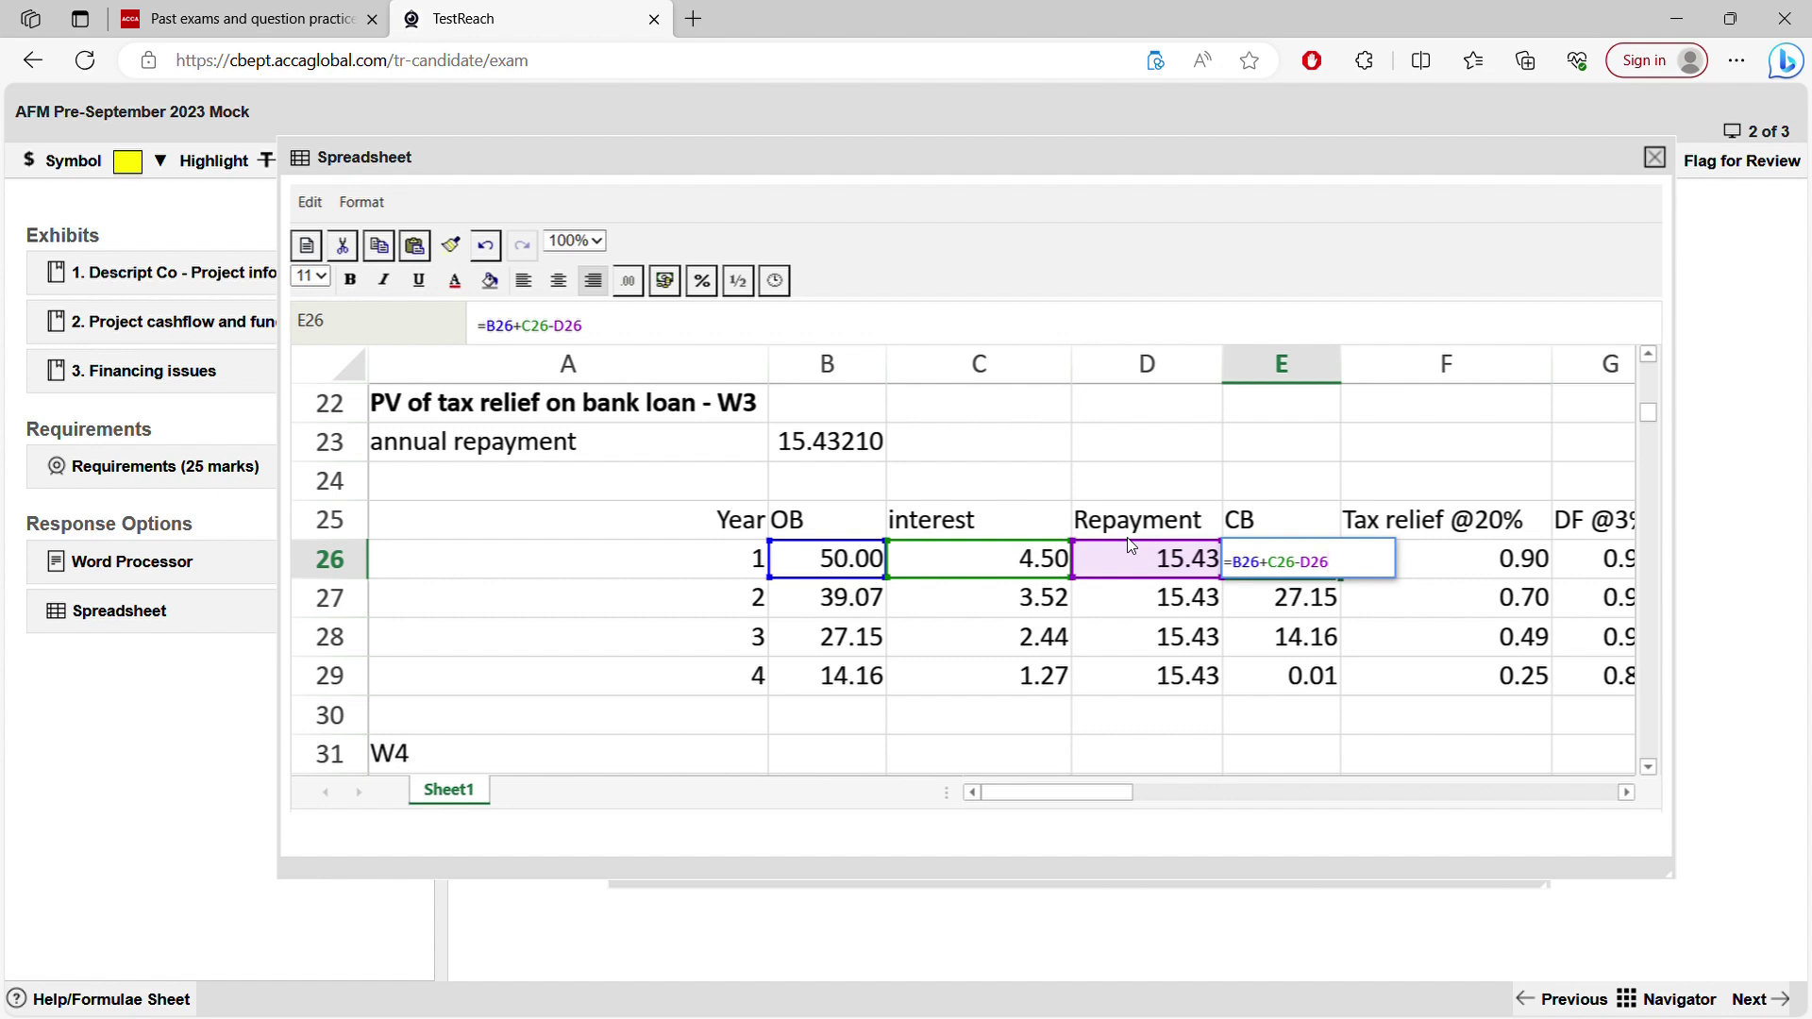
{"action": "left_click", "coordinate": [1137, 616]}
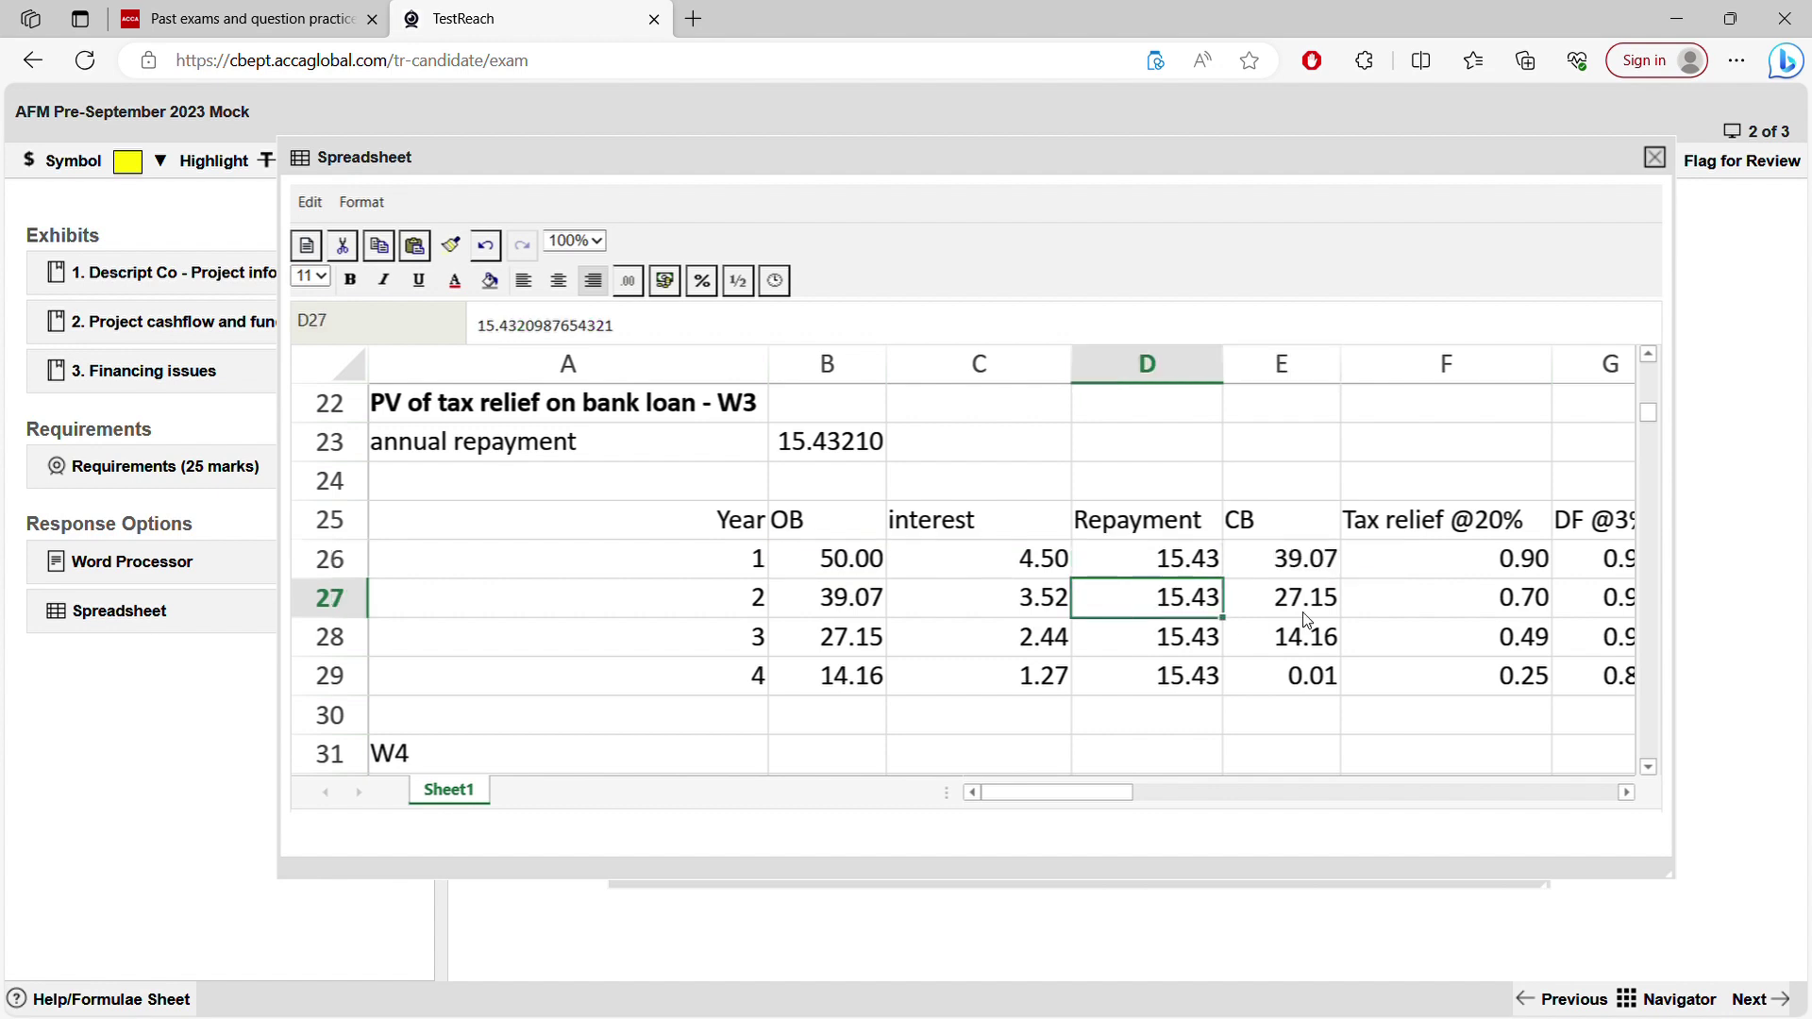
- Compare the closing balances of years 1 to 3 in column E with the following years' opening balances in B27 to B29
{"action": "left_click", "coordinate": [1331, 559]}
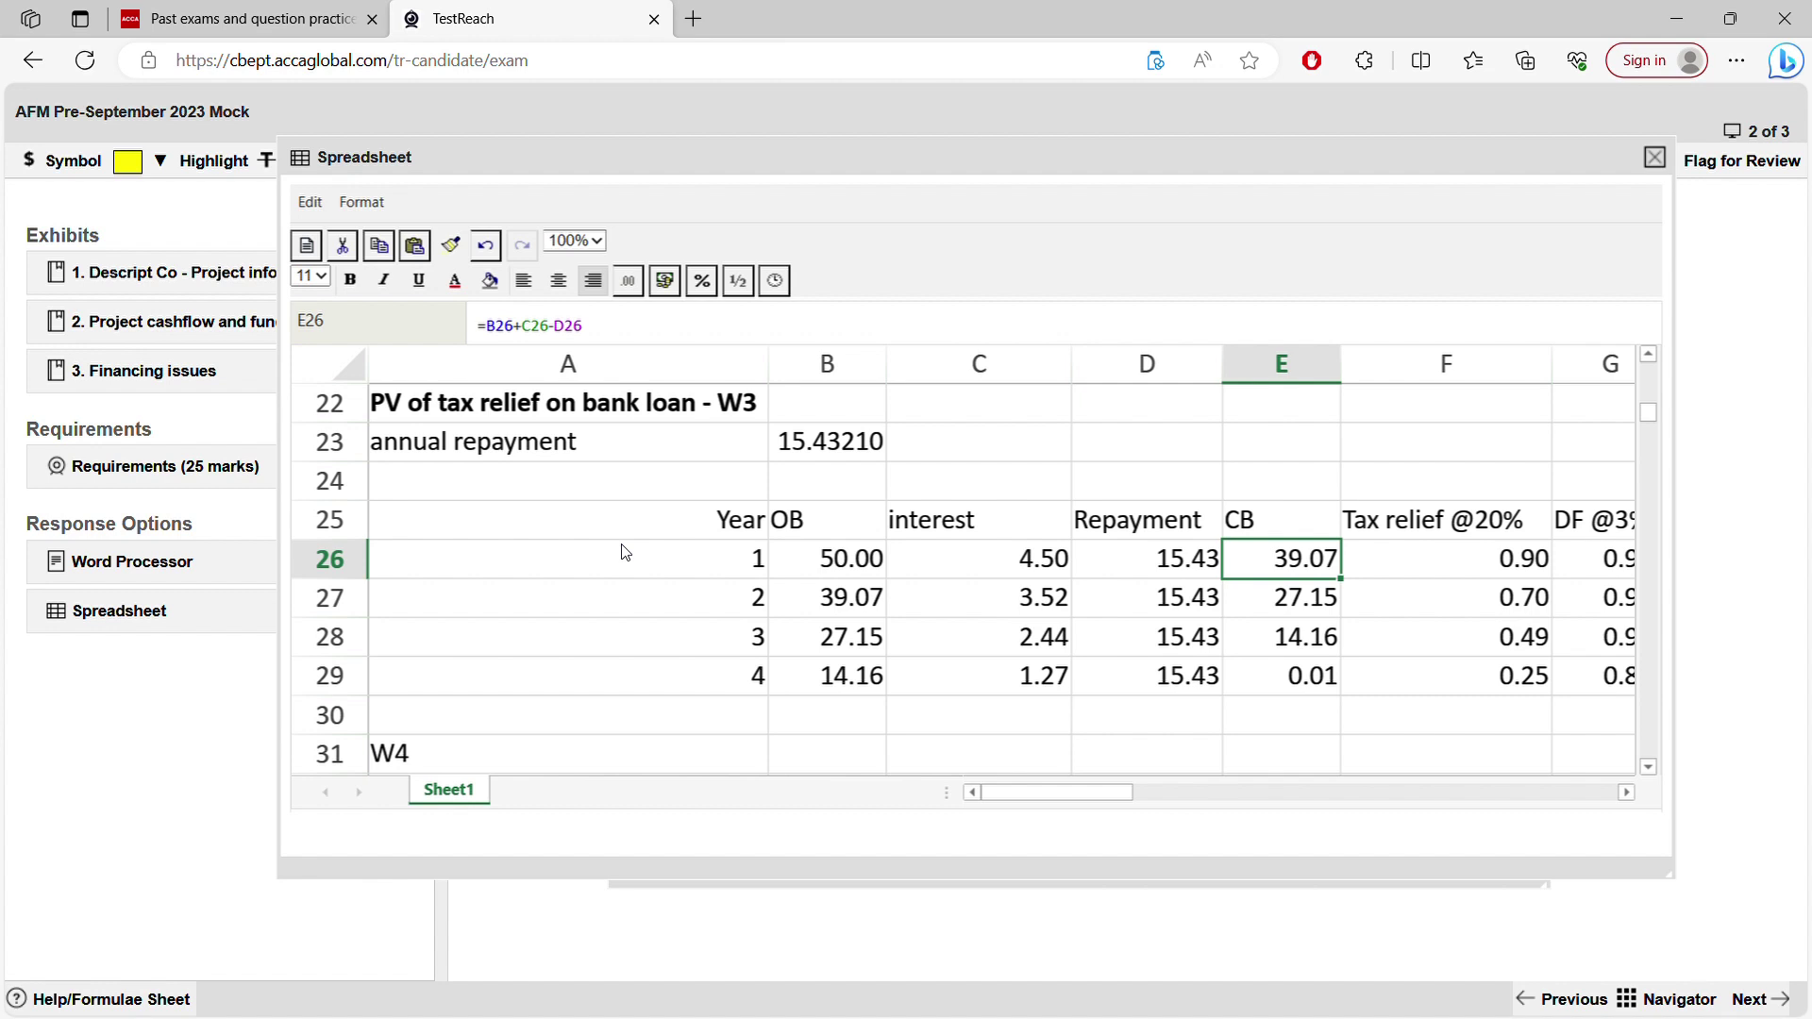
{"action": "left_click", "coordinate": [868, 597]}
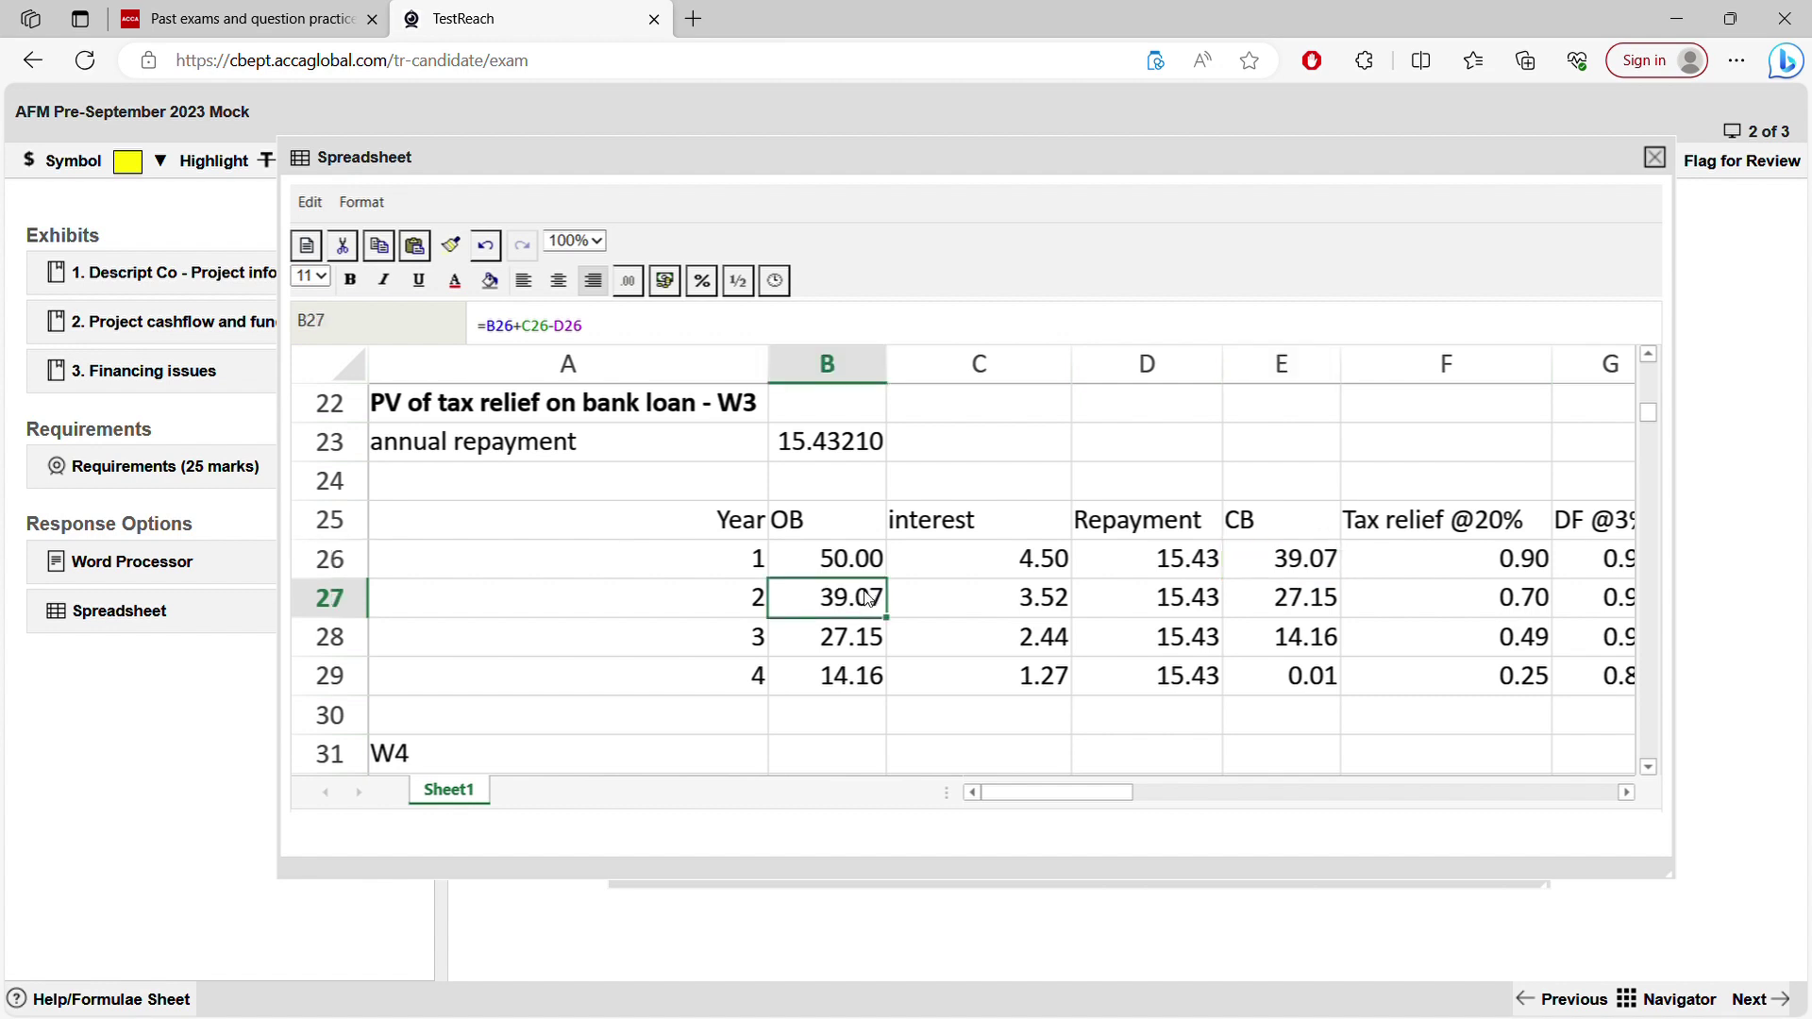
{"action": "left_click", "coordinate": [1249, 557]}
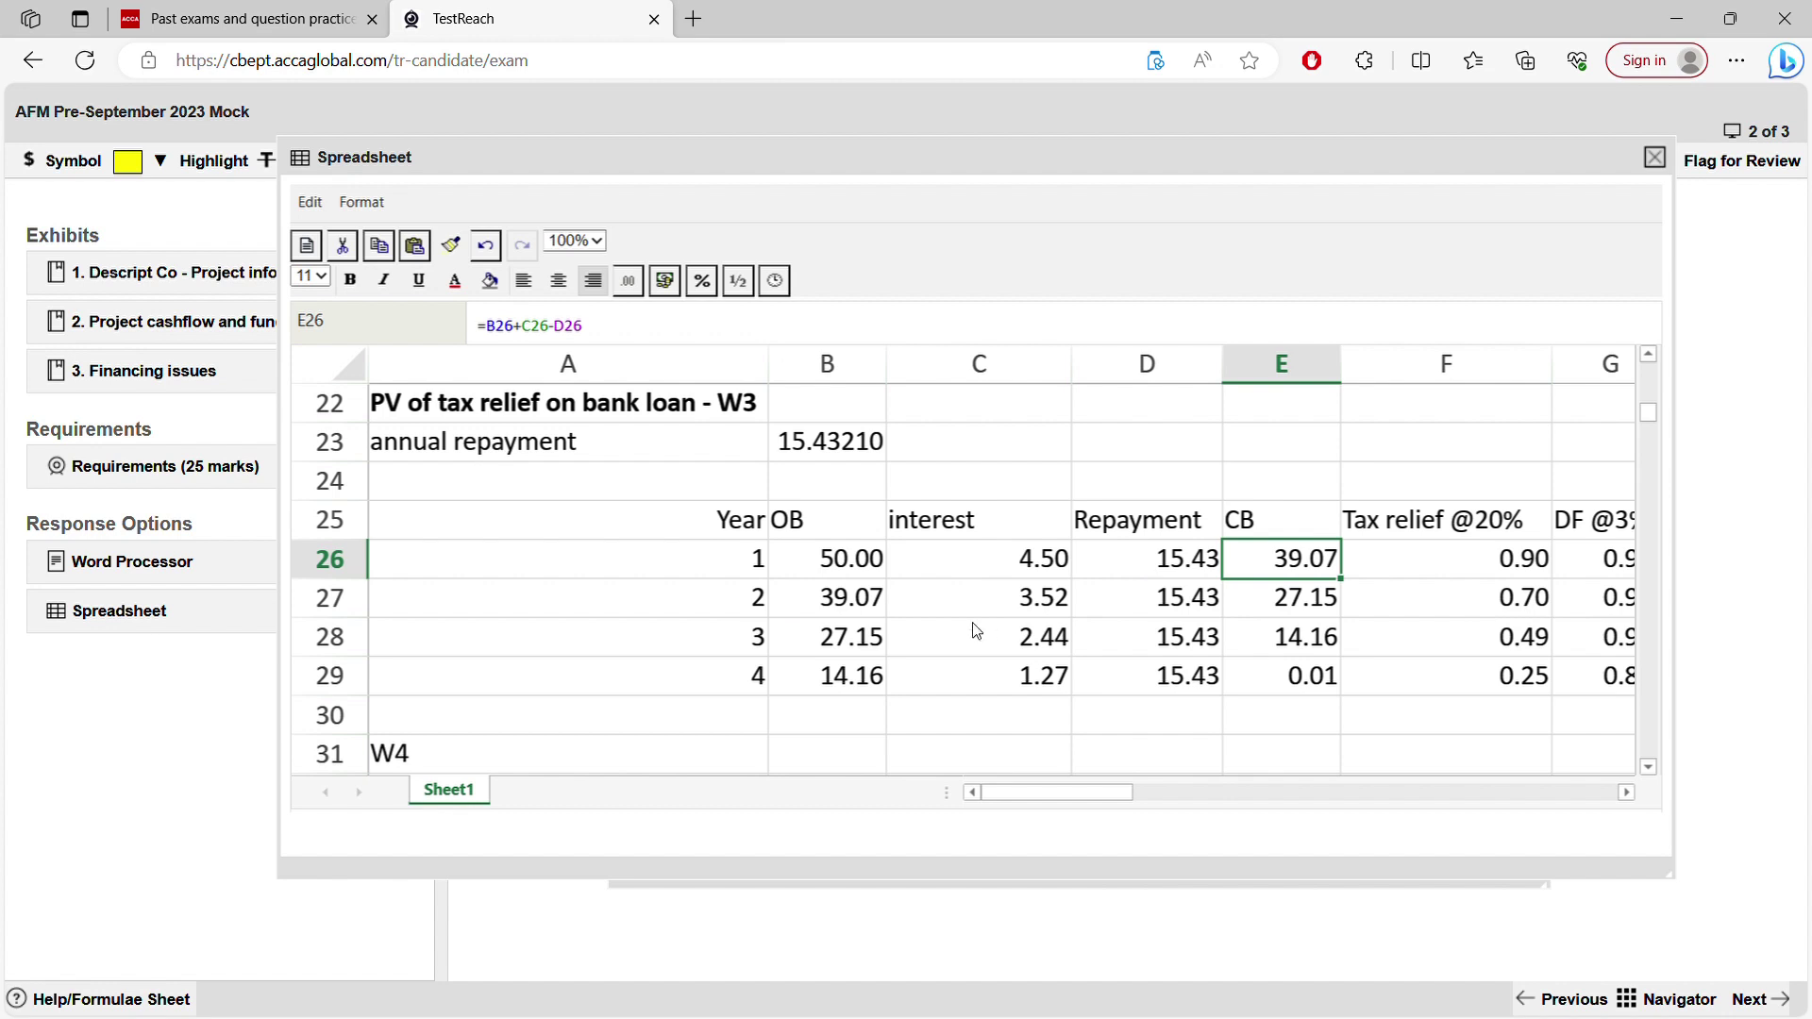
{"action": "left_click", "coordinate": [837, 603]}
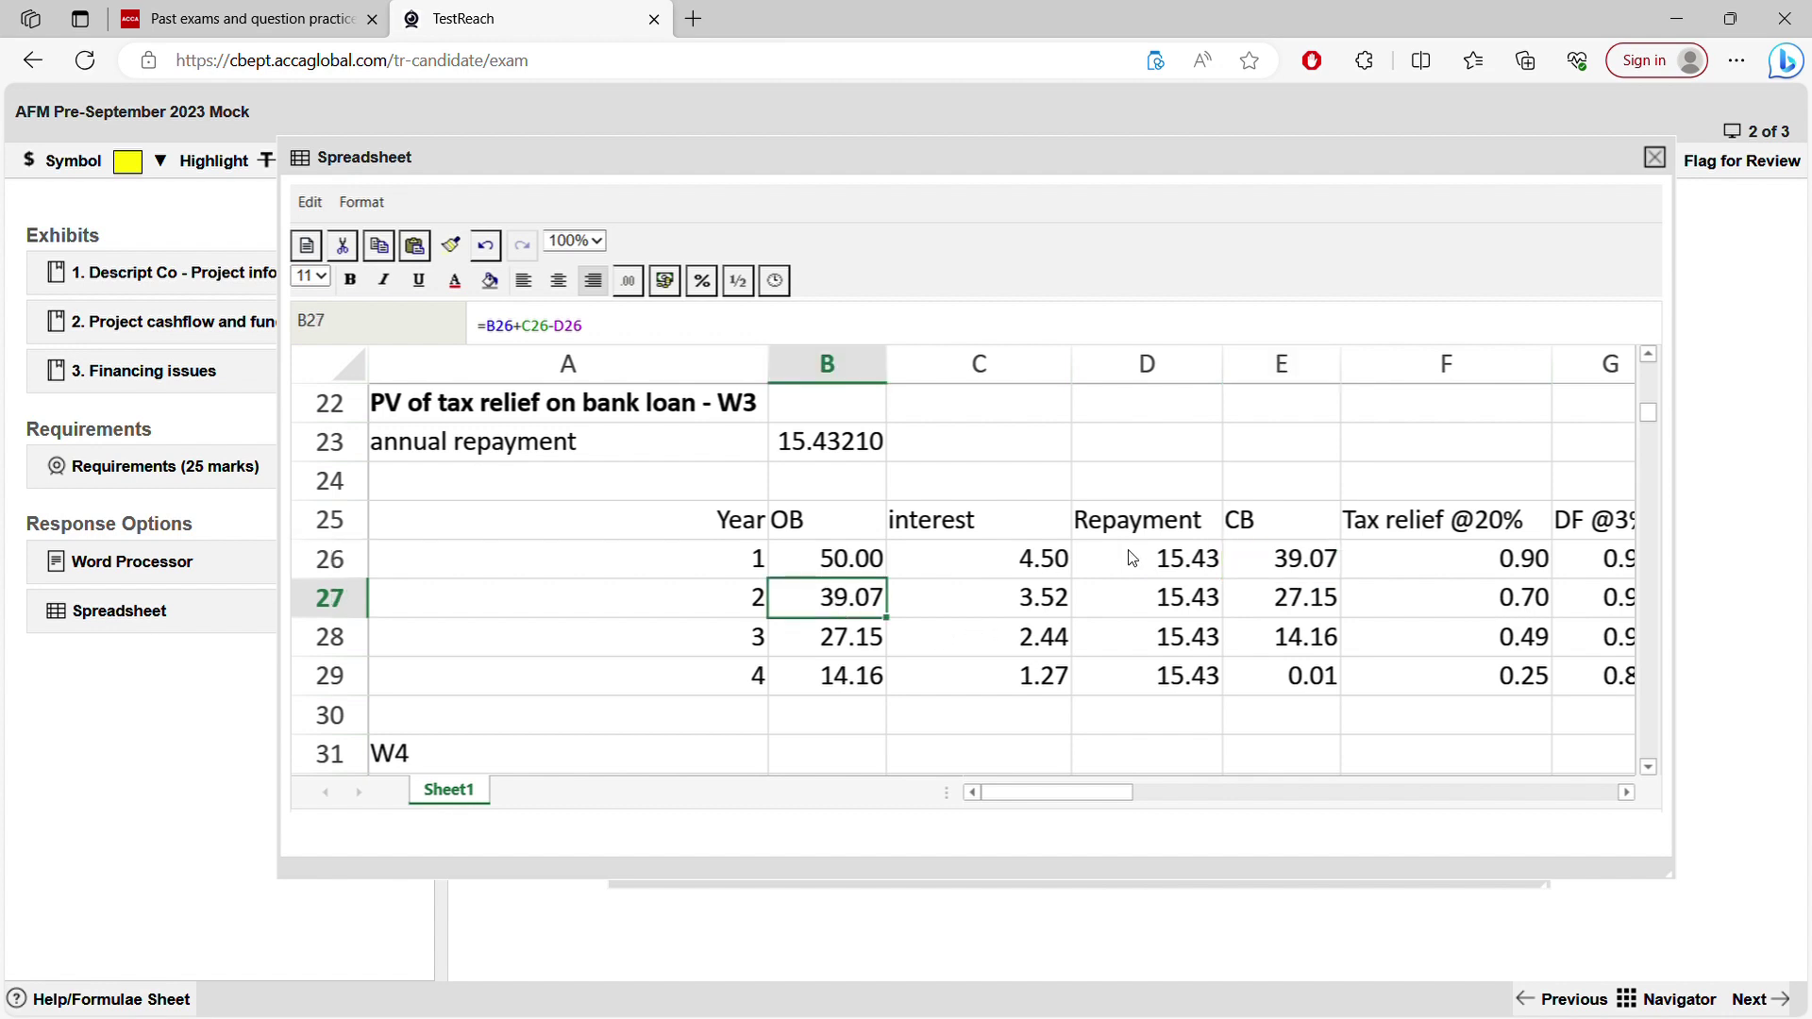
{"action": "left_click", "coordinate": [1290, 564]}
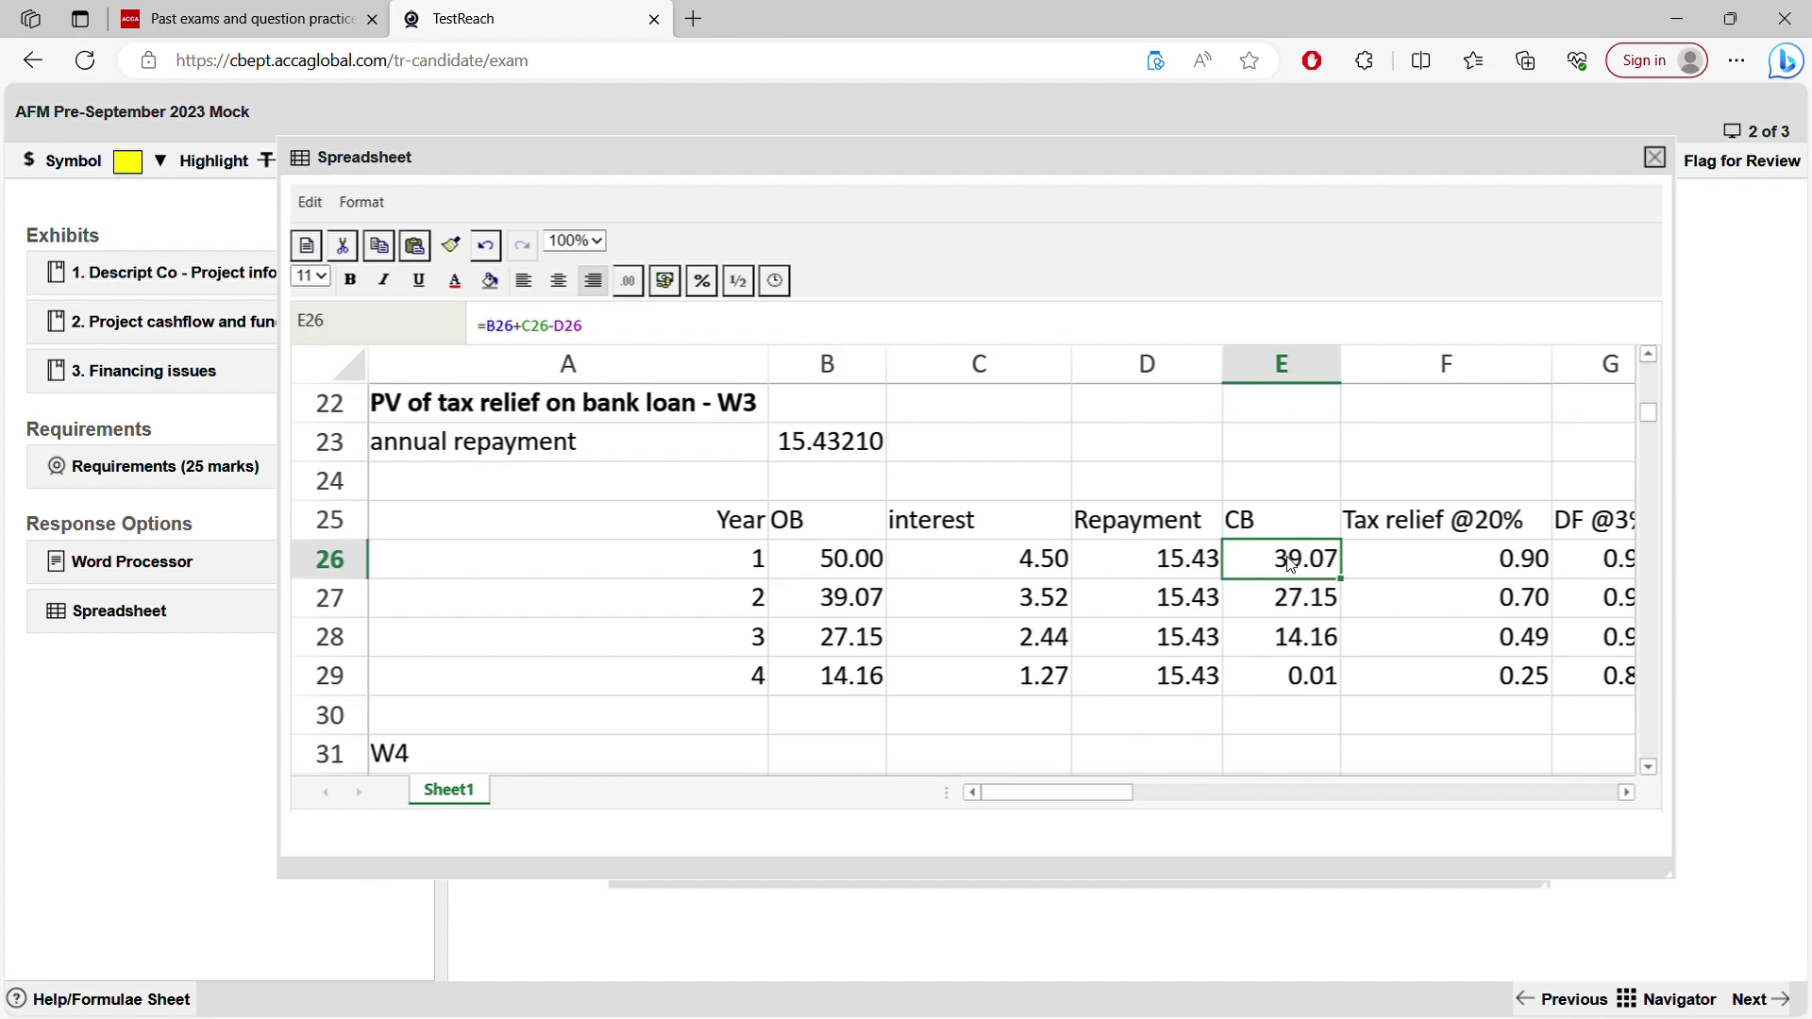
{"action": "left_click", "coordinate": [1304, 610]}
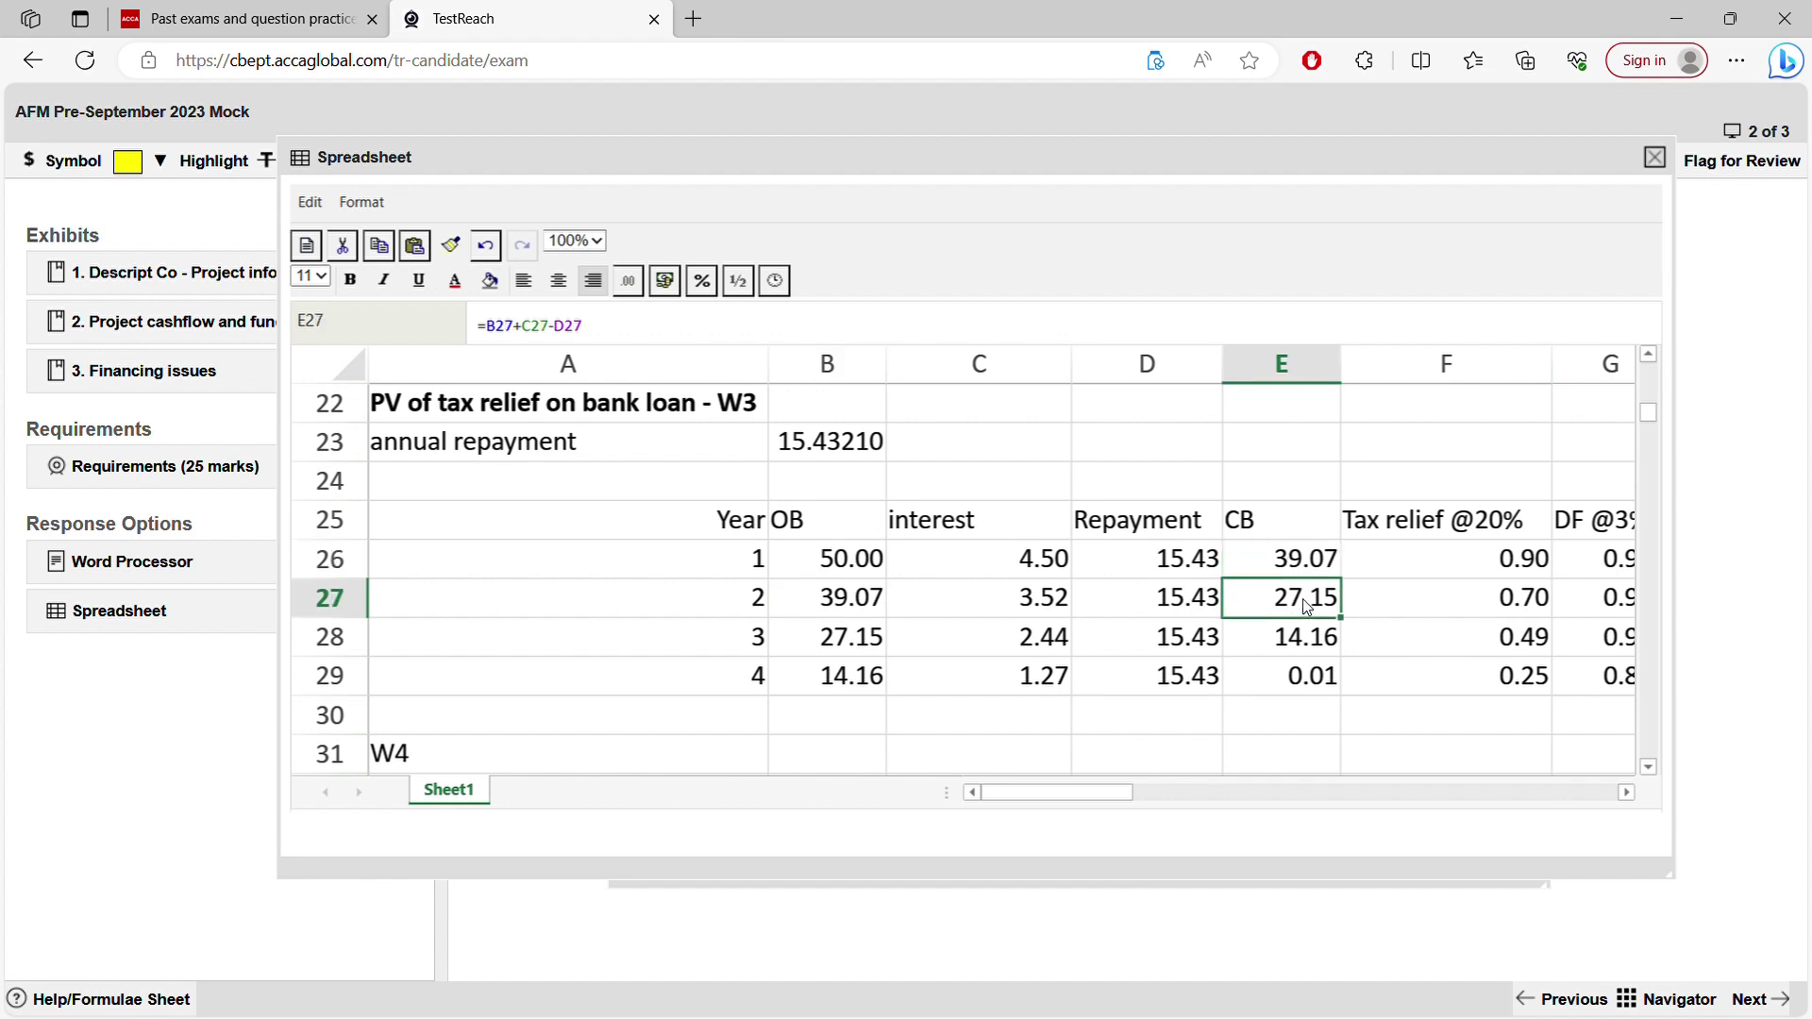
{"action": "left_click", "coordinate": [869, 648]}
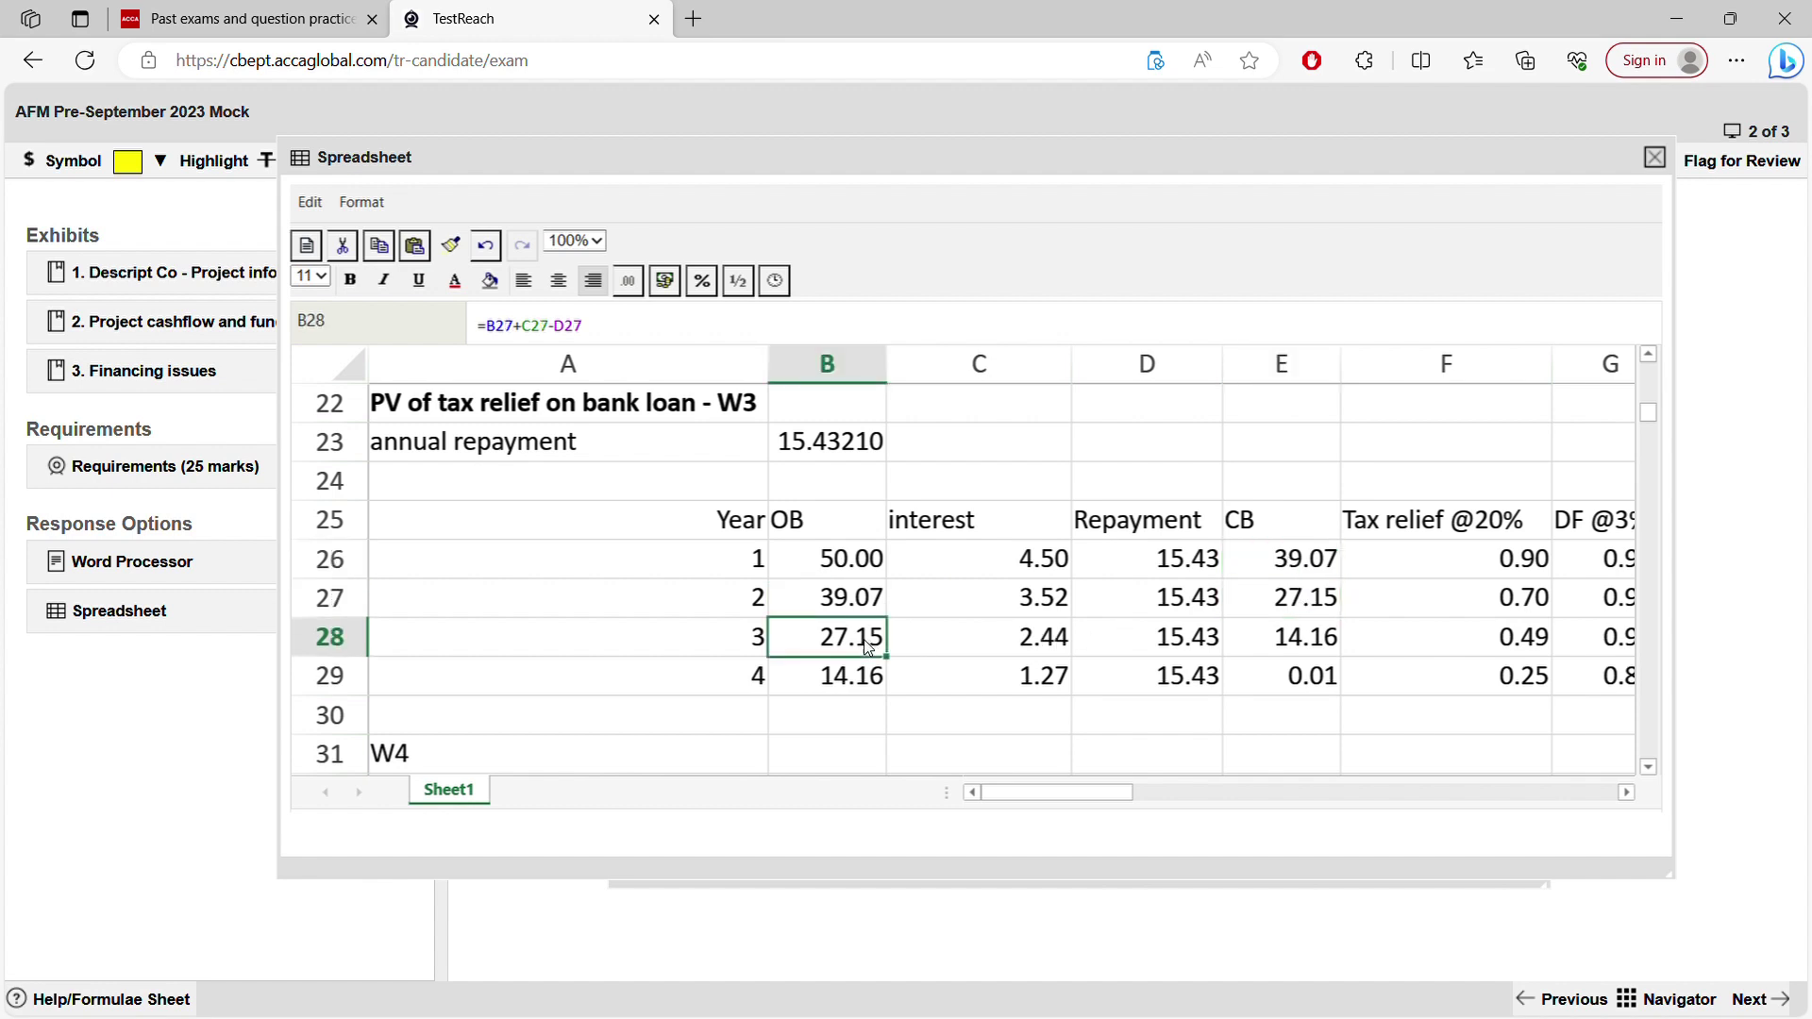
{"action": "left_click", "coordinate": [1305, 649]}
{"action": "left_click", "coordinate": [843, 692]}
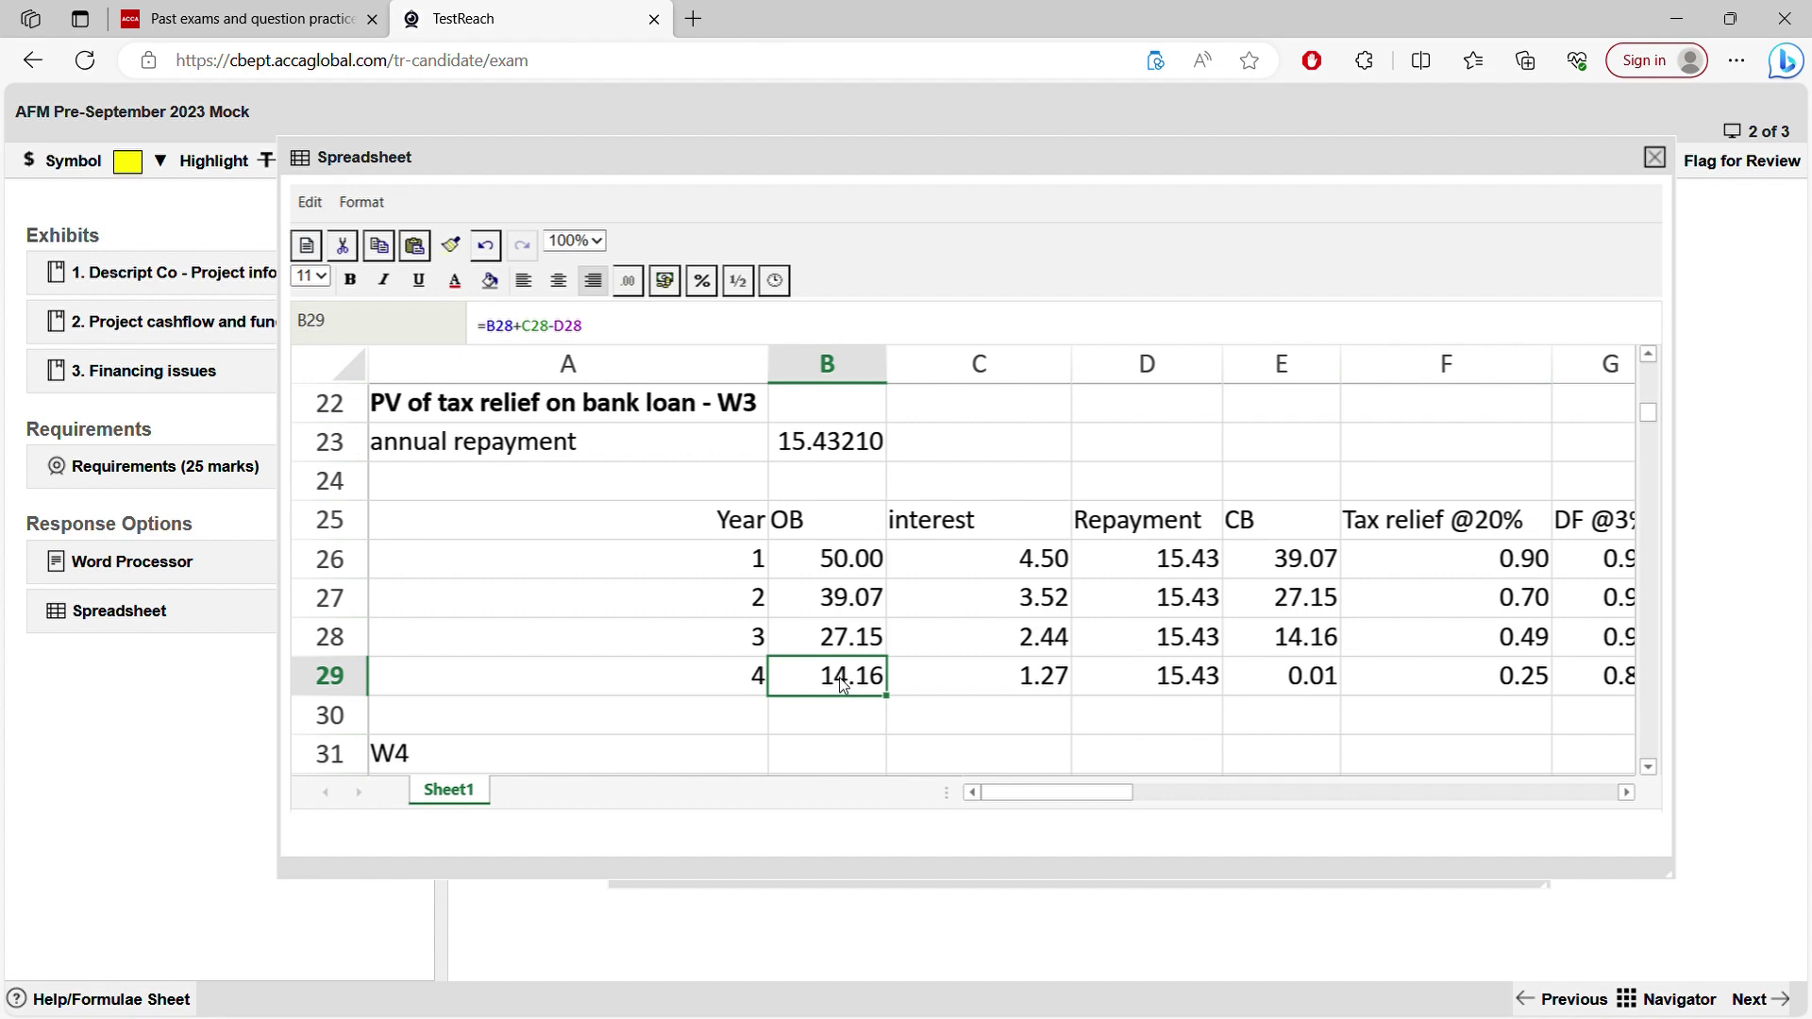
- Trace the opening balance and interest formulas for years 2 to 4, ending at the year 4 closing balance in E29
{"action": "left_click", "coordinate": [854, 605]}
{"action": "left_click", "coordinate": [945, 612]}
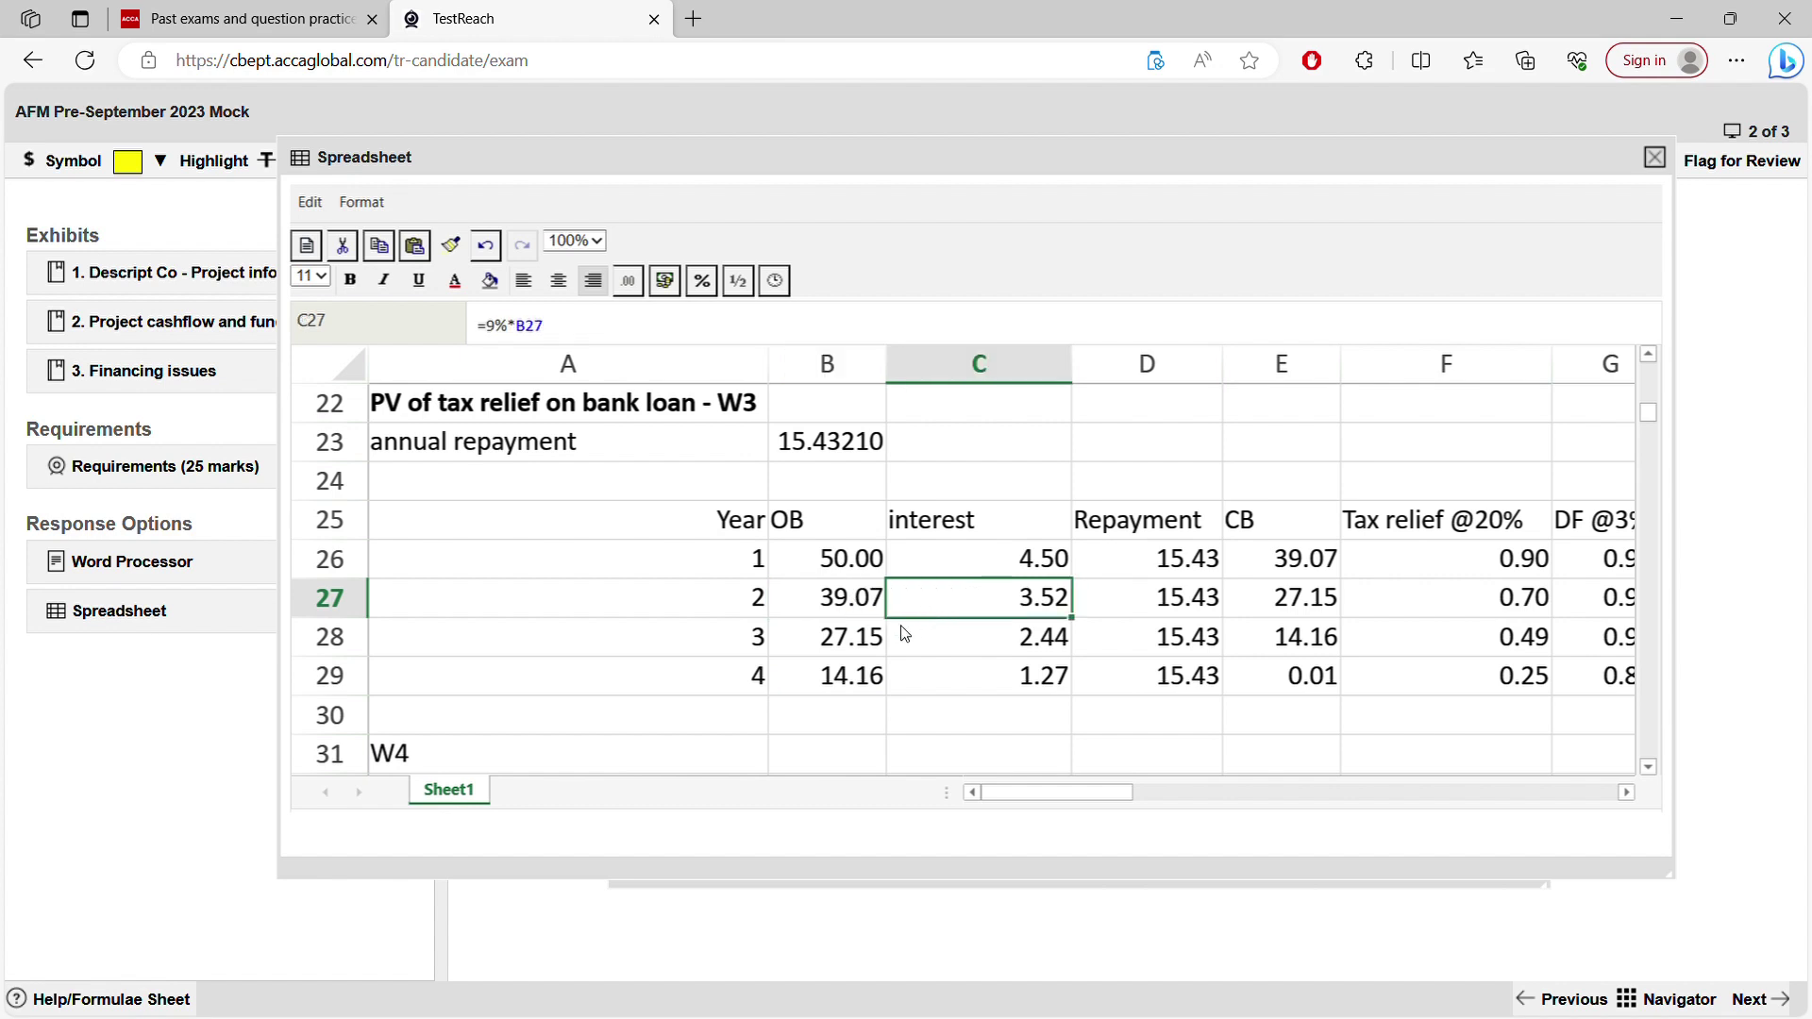
{"action": "left_click", "coordinate": [884, 644]}
{"action": "left_click", "coordinate": [942, 640]}
{"action": "left_click", "coordinate": [857, 678]}
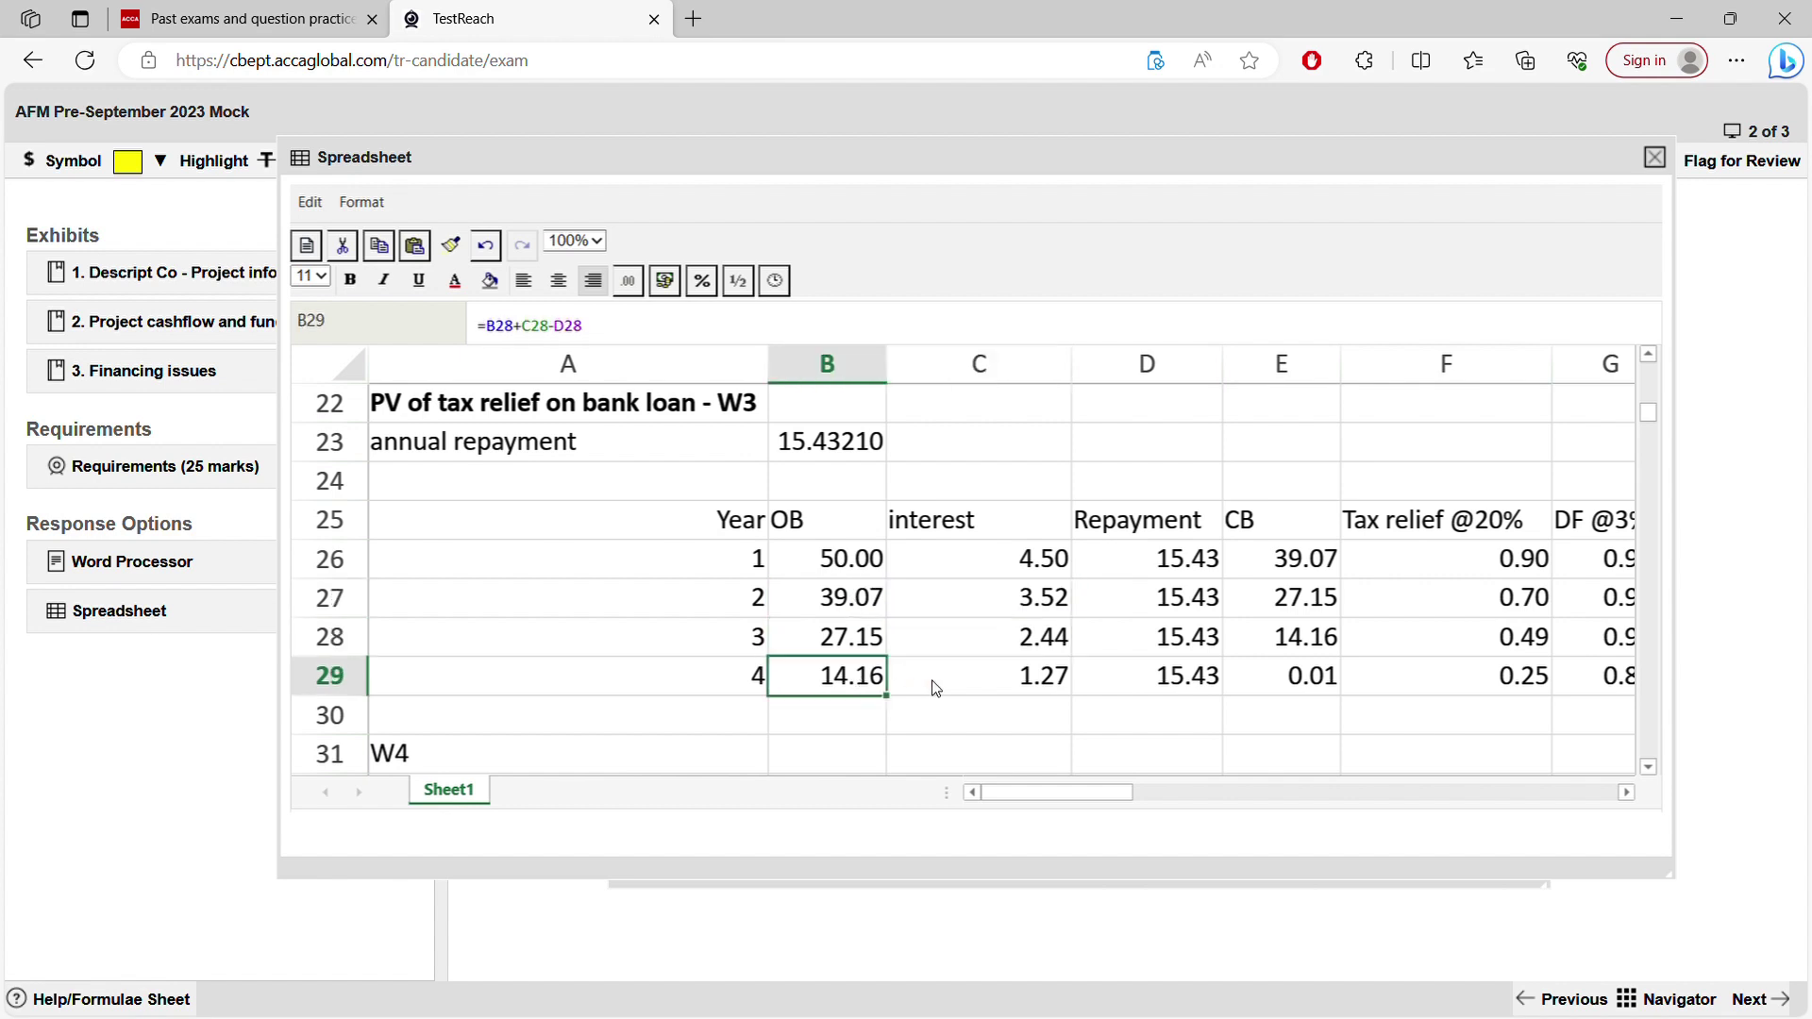
{"action": "left_click", "coordinate": [937, 684]}
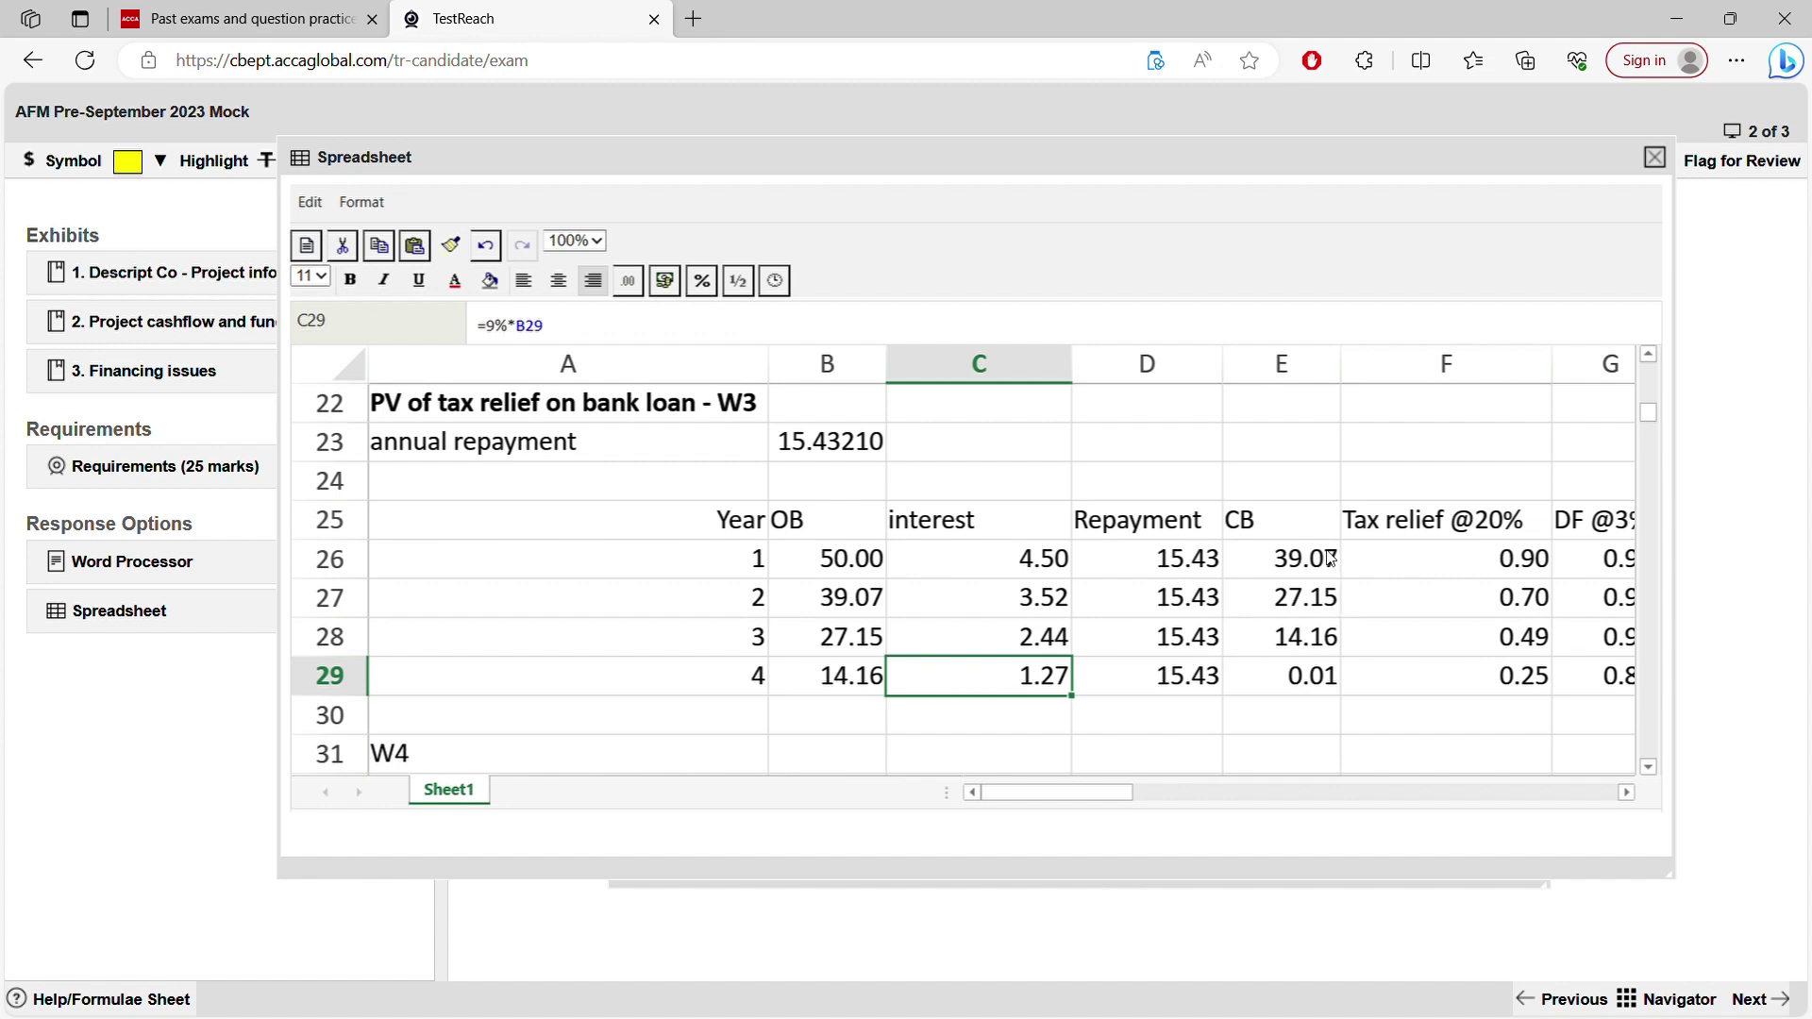
{"action": "left_click", "coordinate": [1303, 674]}
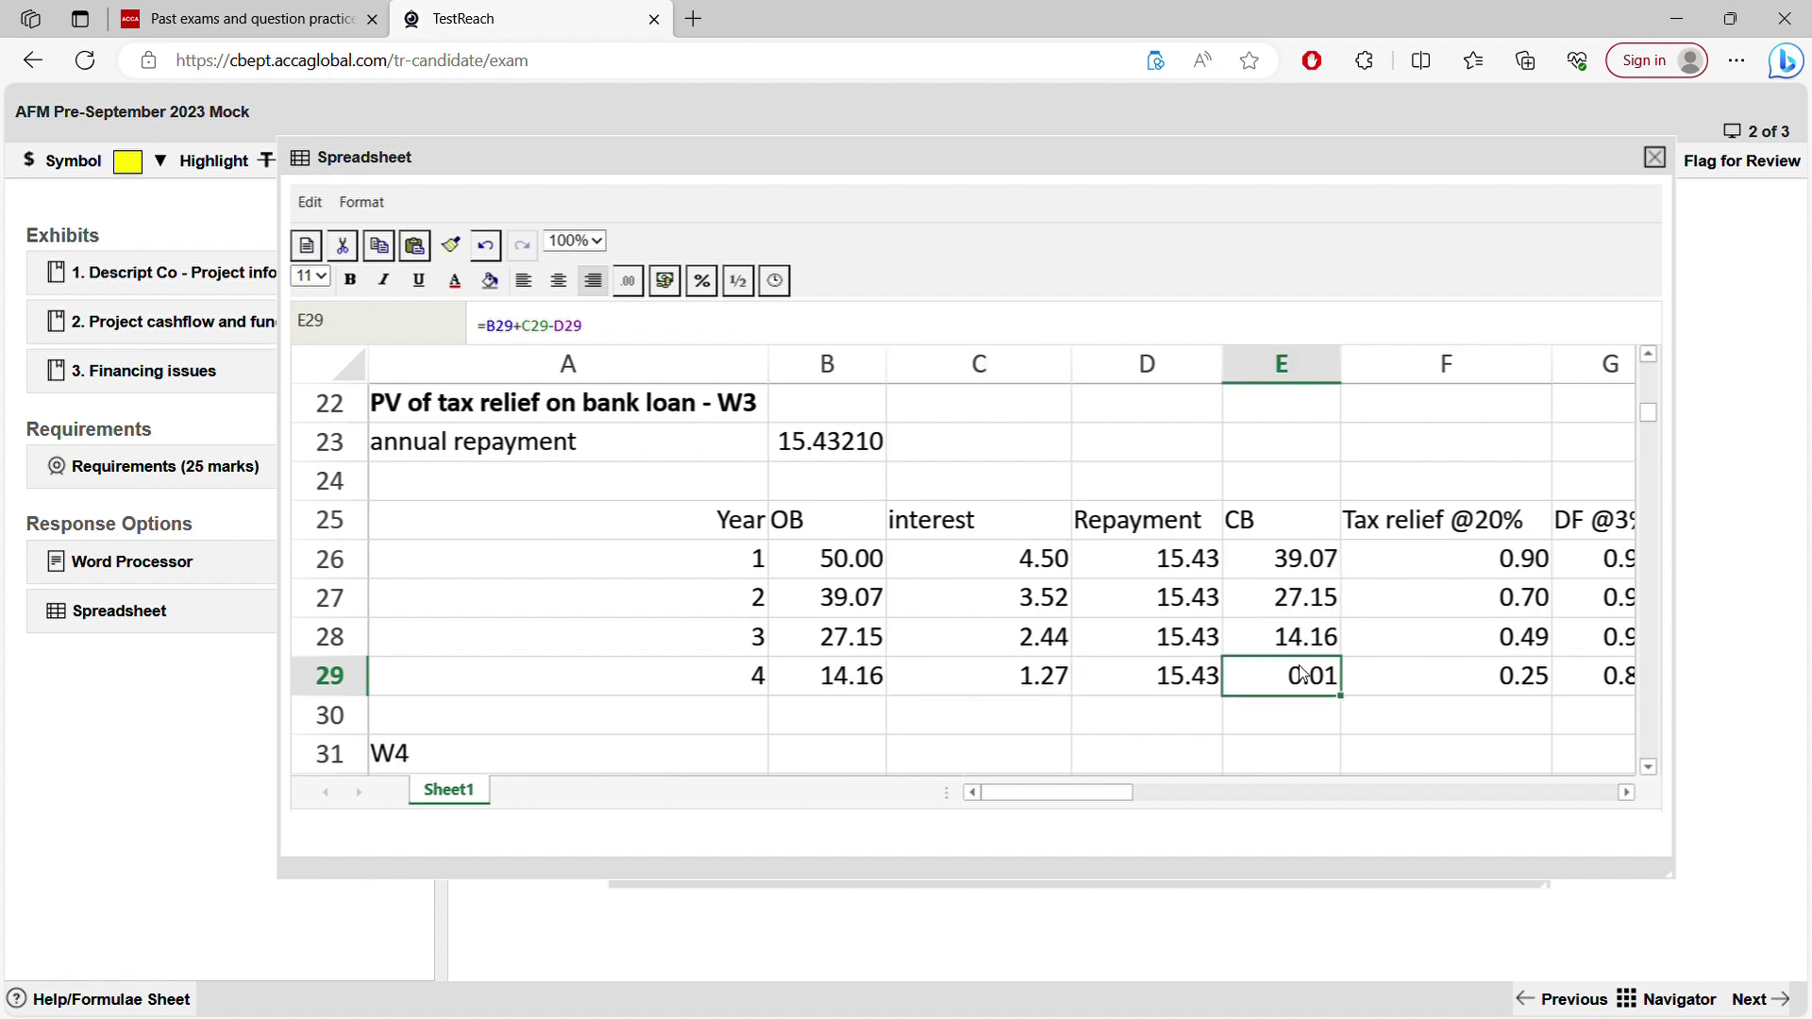
{"action": "scroll", "coordinate": [1322, 661], "scroll_direction": "right", "scroll_amount": 5}
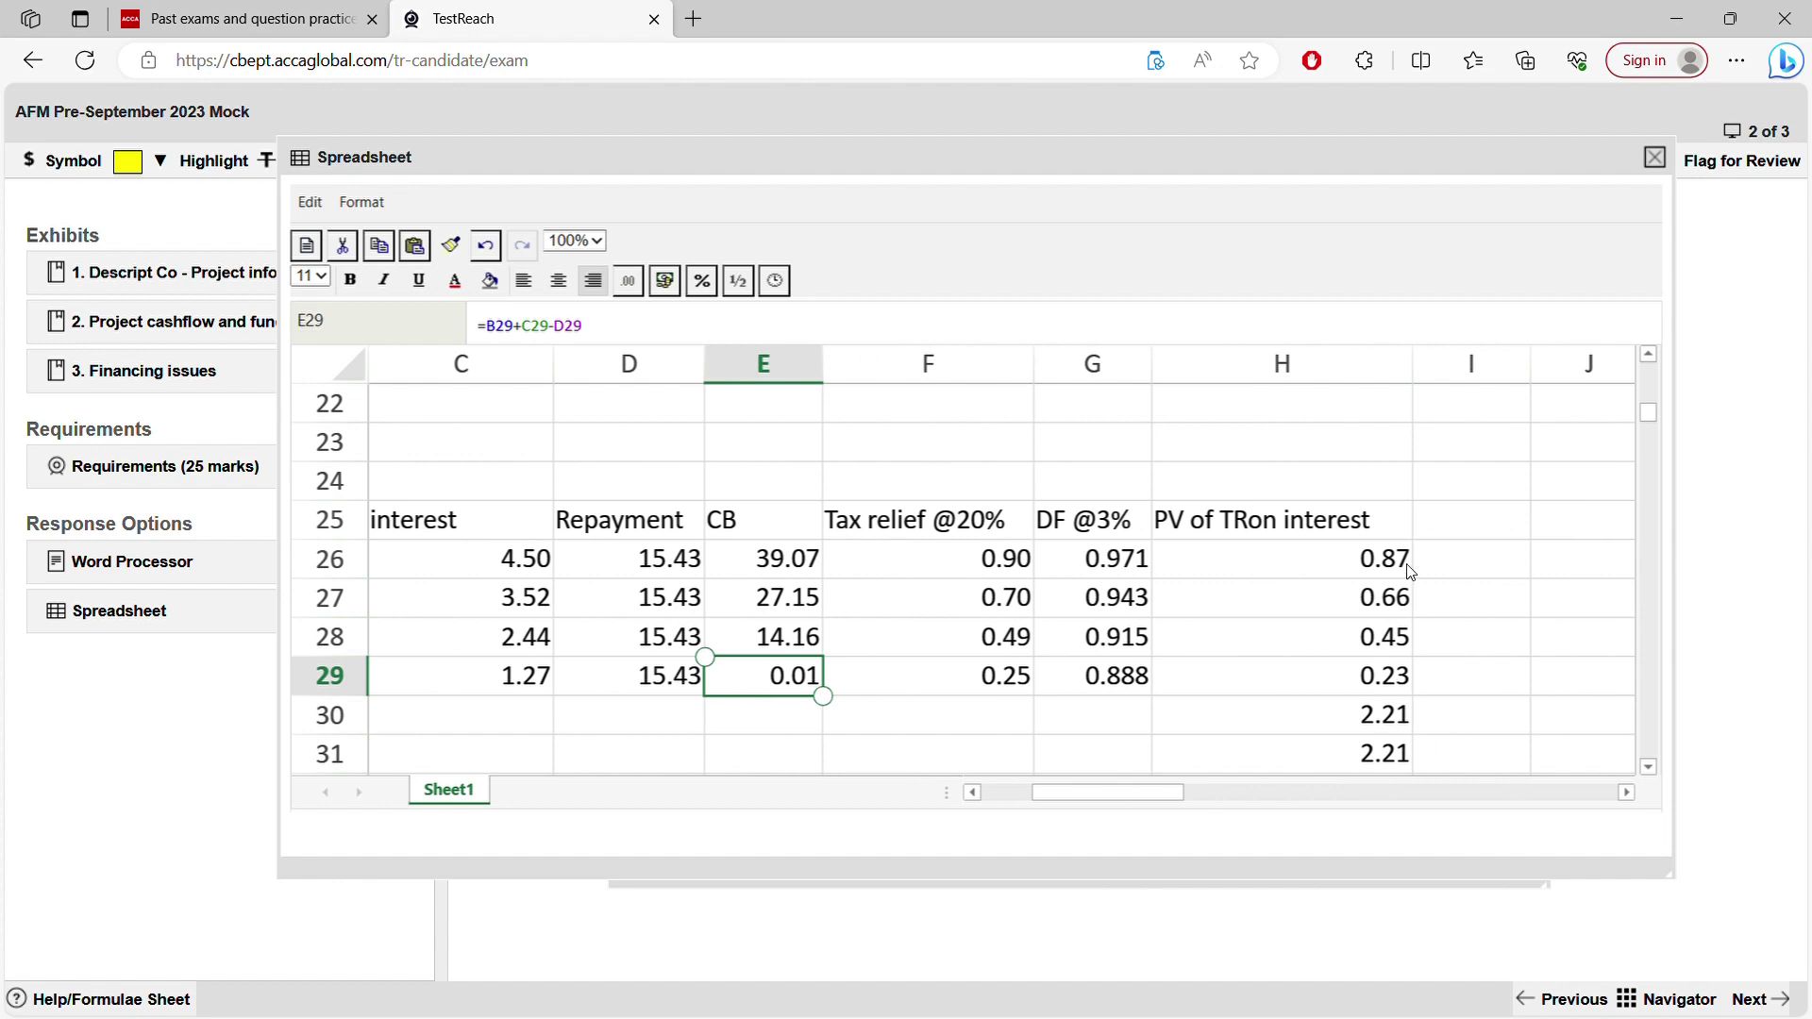
{"action": "left_click", "coordinate": [972, 522]}
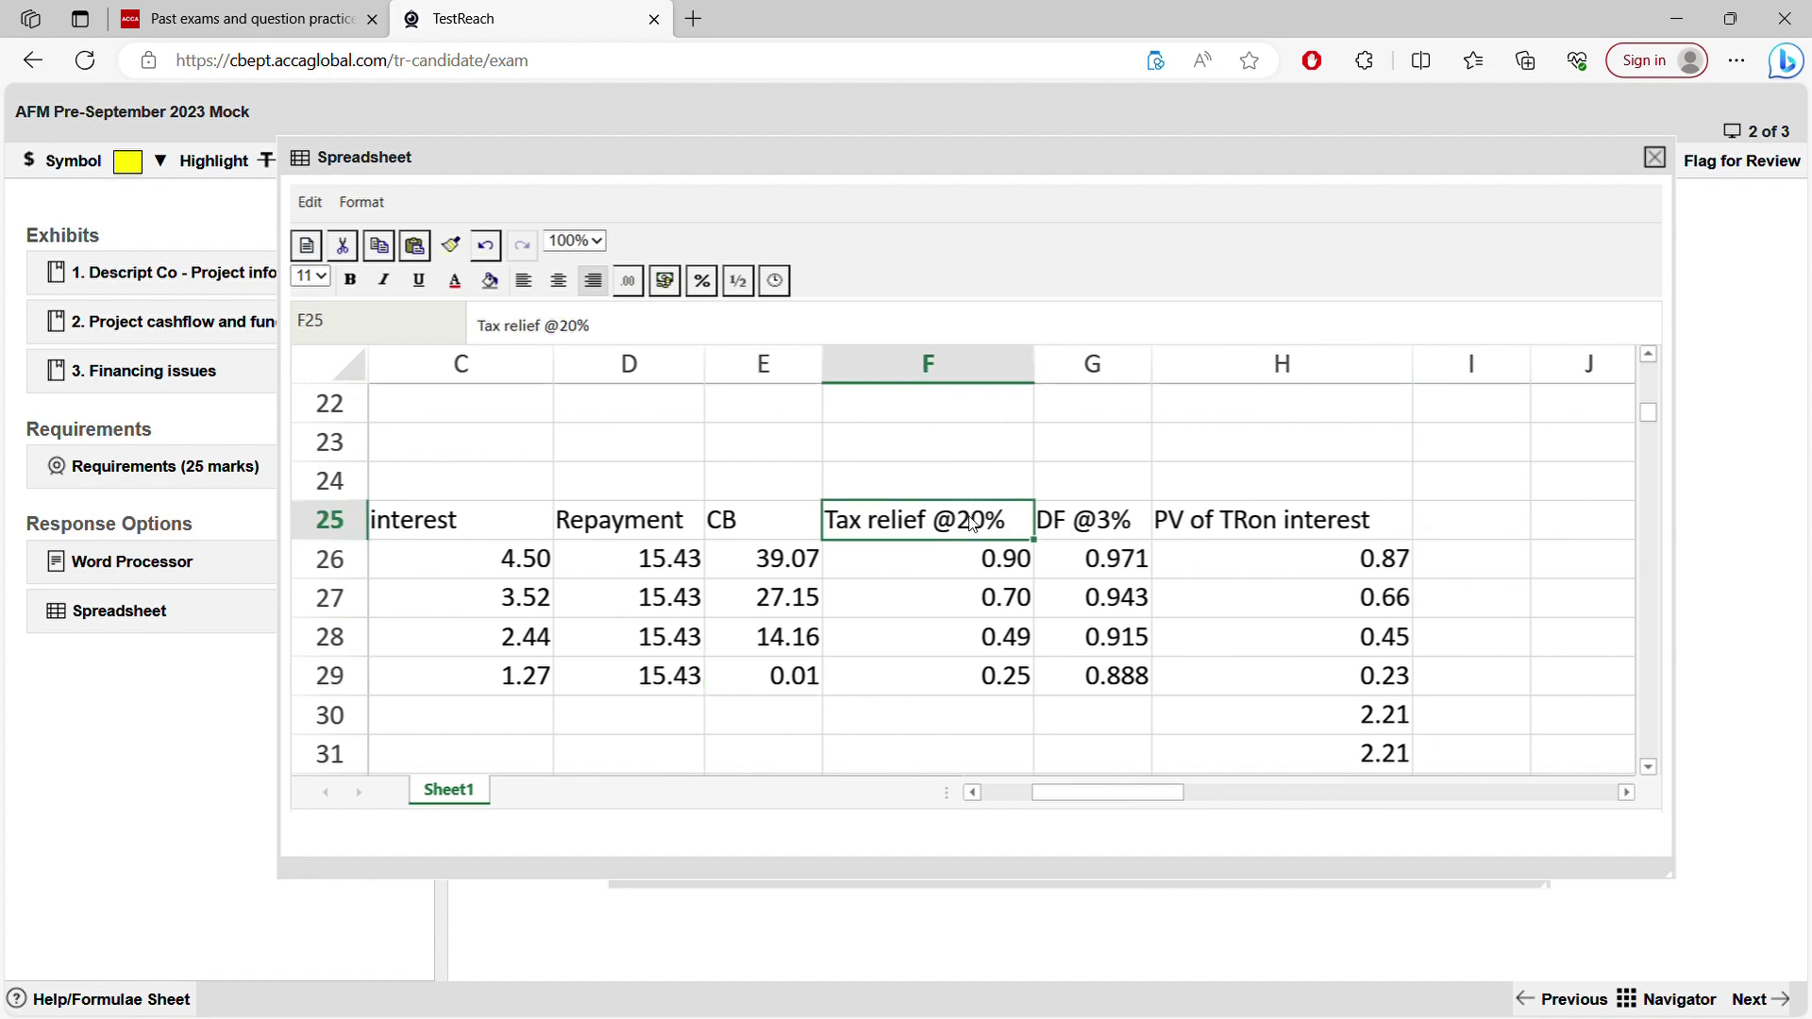
{"action": "left_click", "coordinate": [798, 572]}
{"action": "left_click", "coordinate": [772, 604]}
{"action": "left_click", "coordinate": [772, 640]}
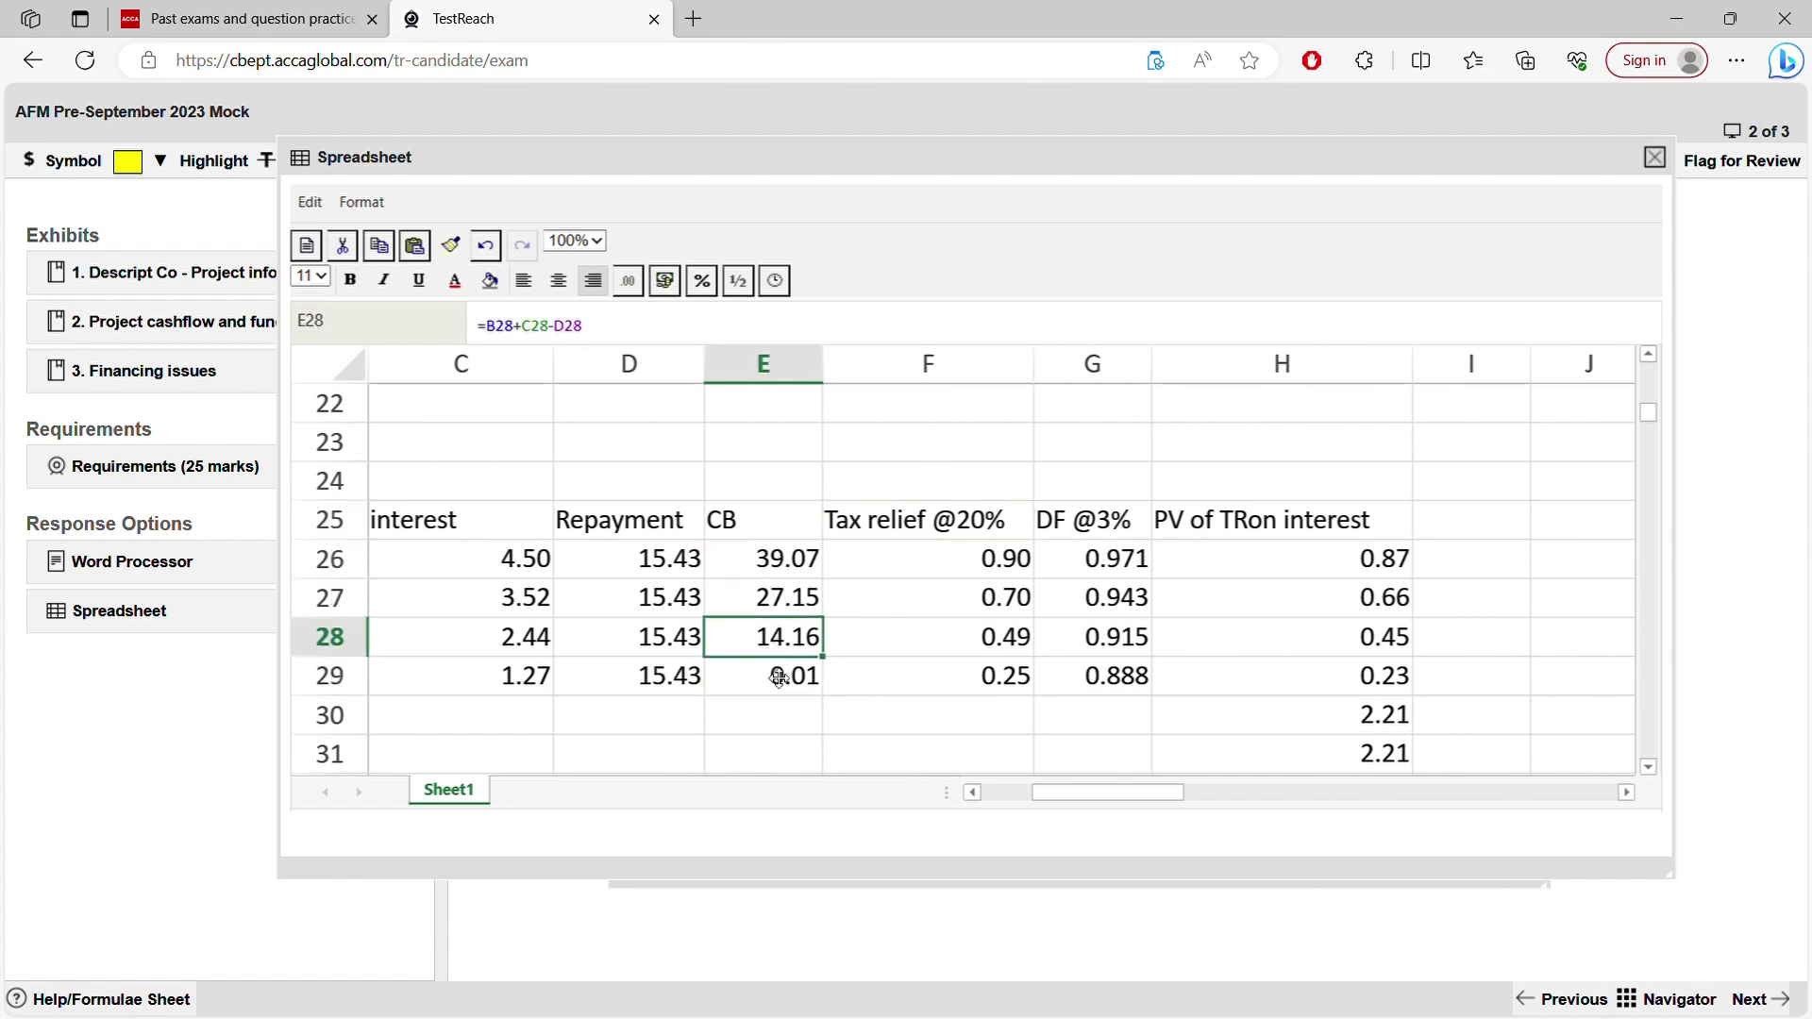
{"action": "left_click", "coordinate": [780, 678]}
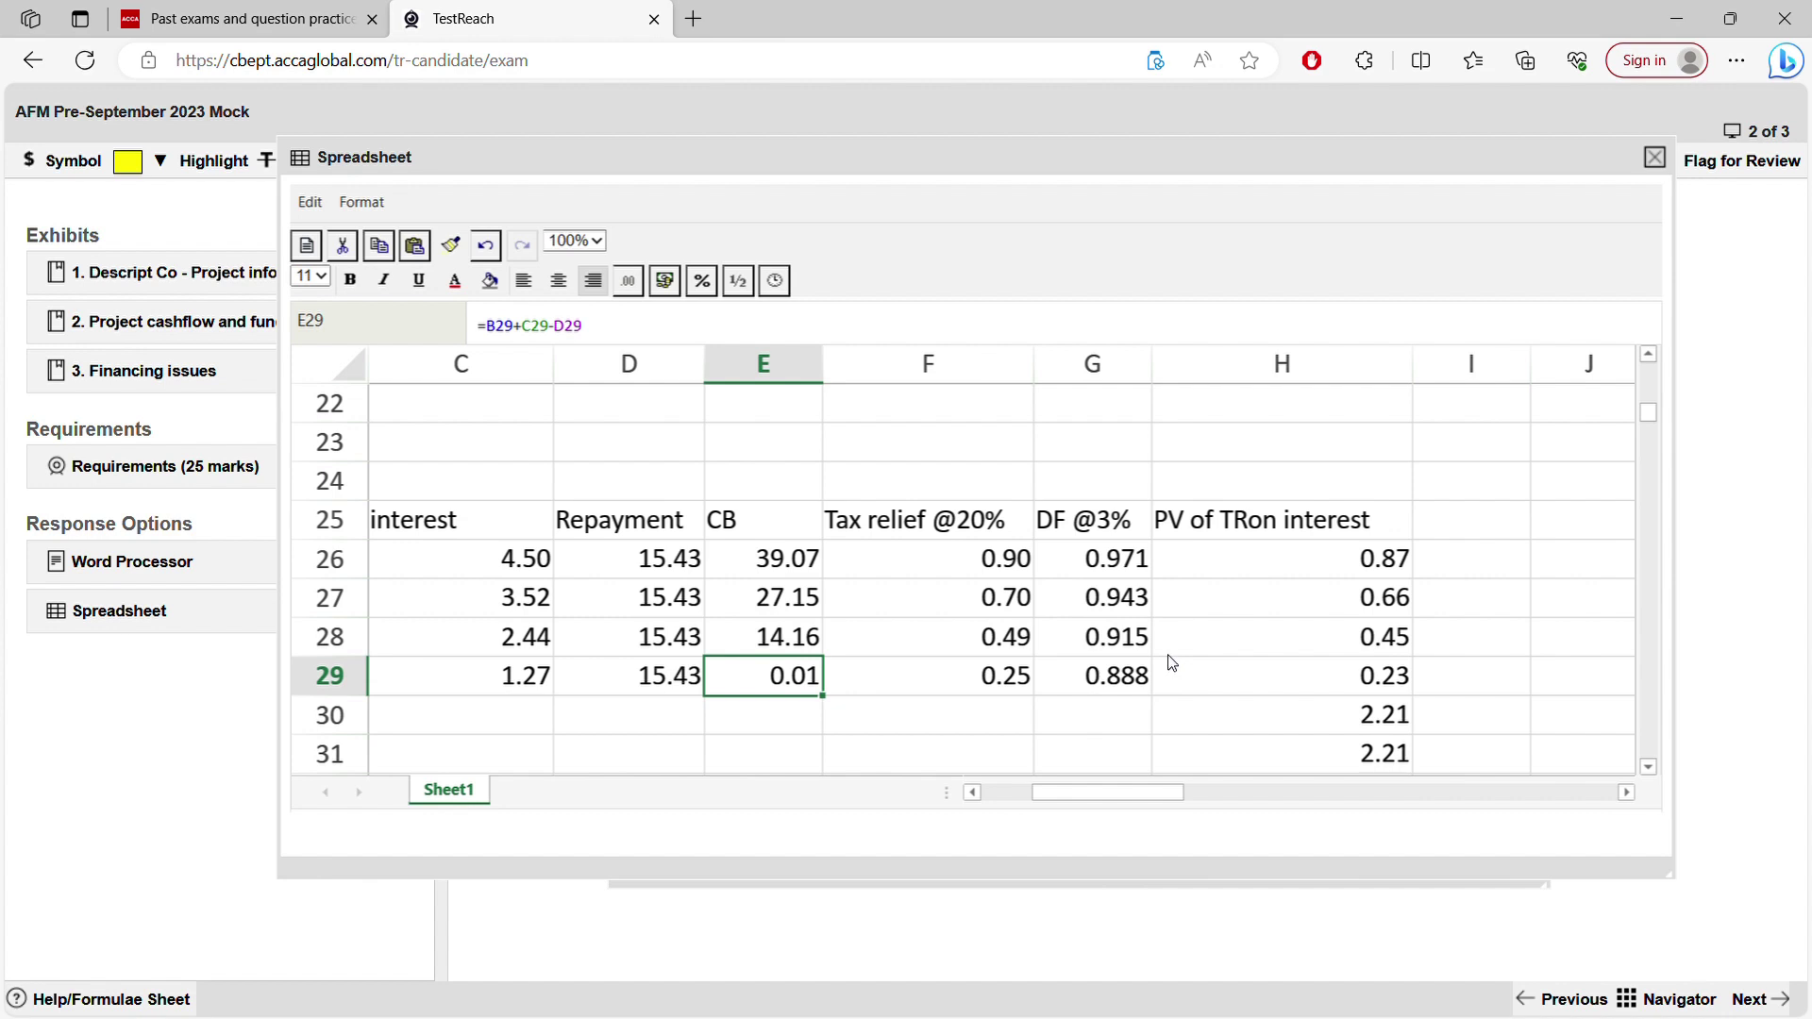
- Review the yearly interest amounts in C26 to C29 as the basis for tax relief, returning to year 1's interest formula
{"action": "scroll", "coordinate": [1170, 663], "scroll_direction": "left", "scroll_amount": 2}
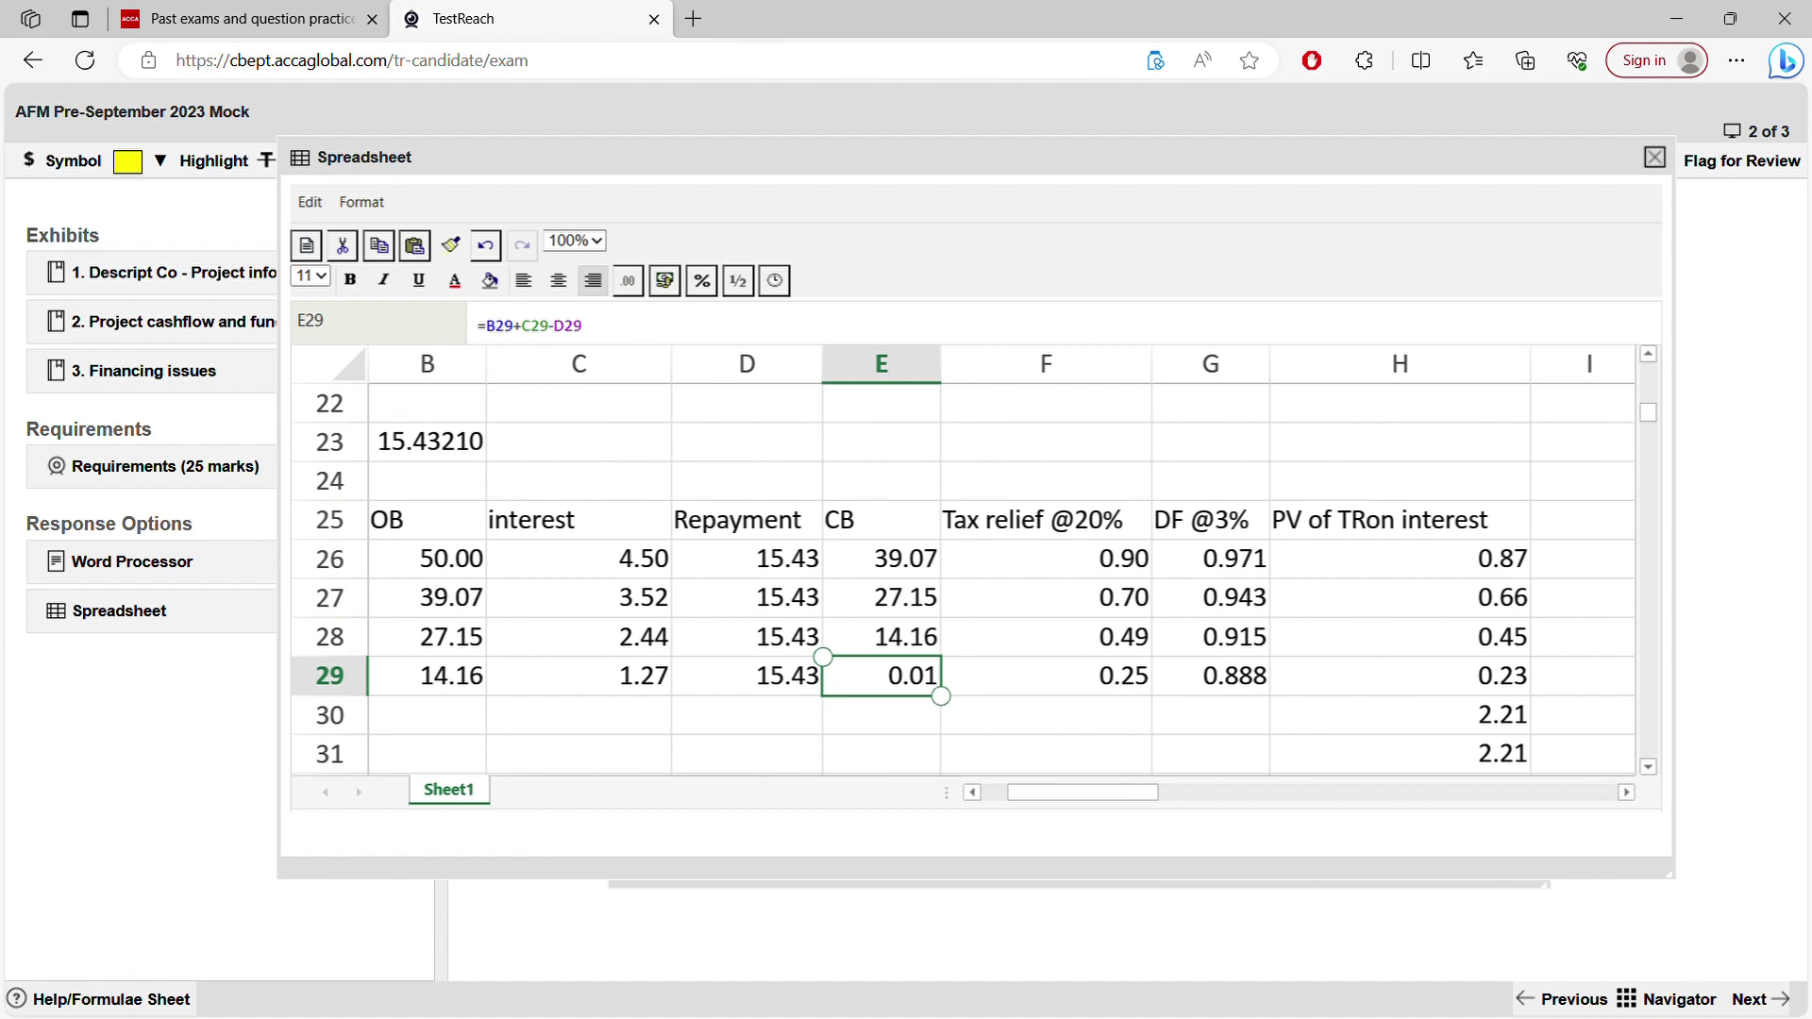
{"action": "left_click", "coordinate": [642, 577]}
{"action": "left_click", "coordinate": [638, 598]}
{"action": "left_click", "coordinate": [643, 638]}
{"action": "left_click", "coordinate": [643, 676]}
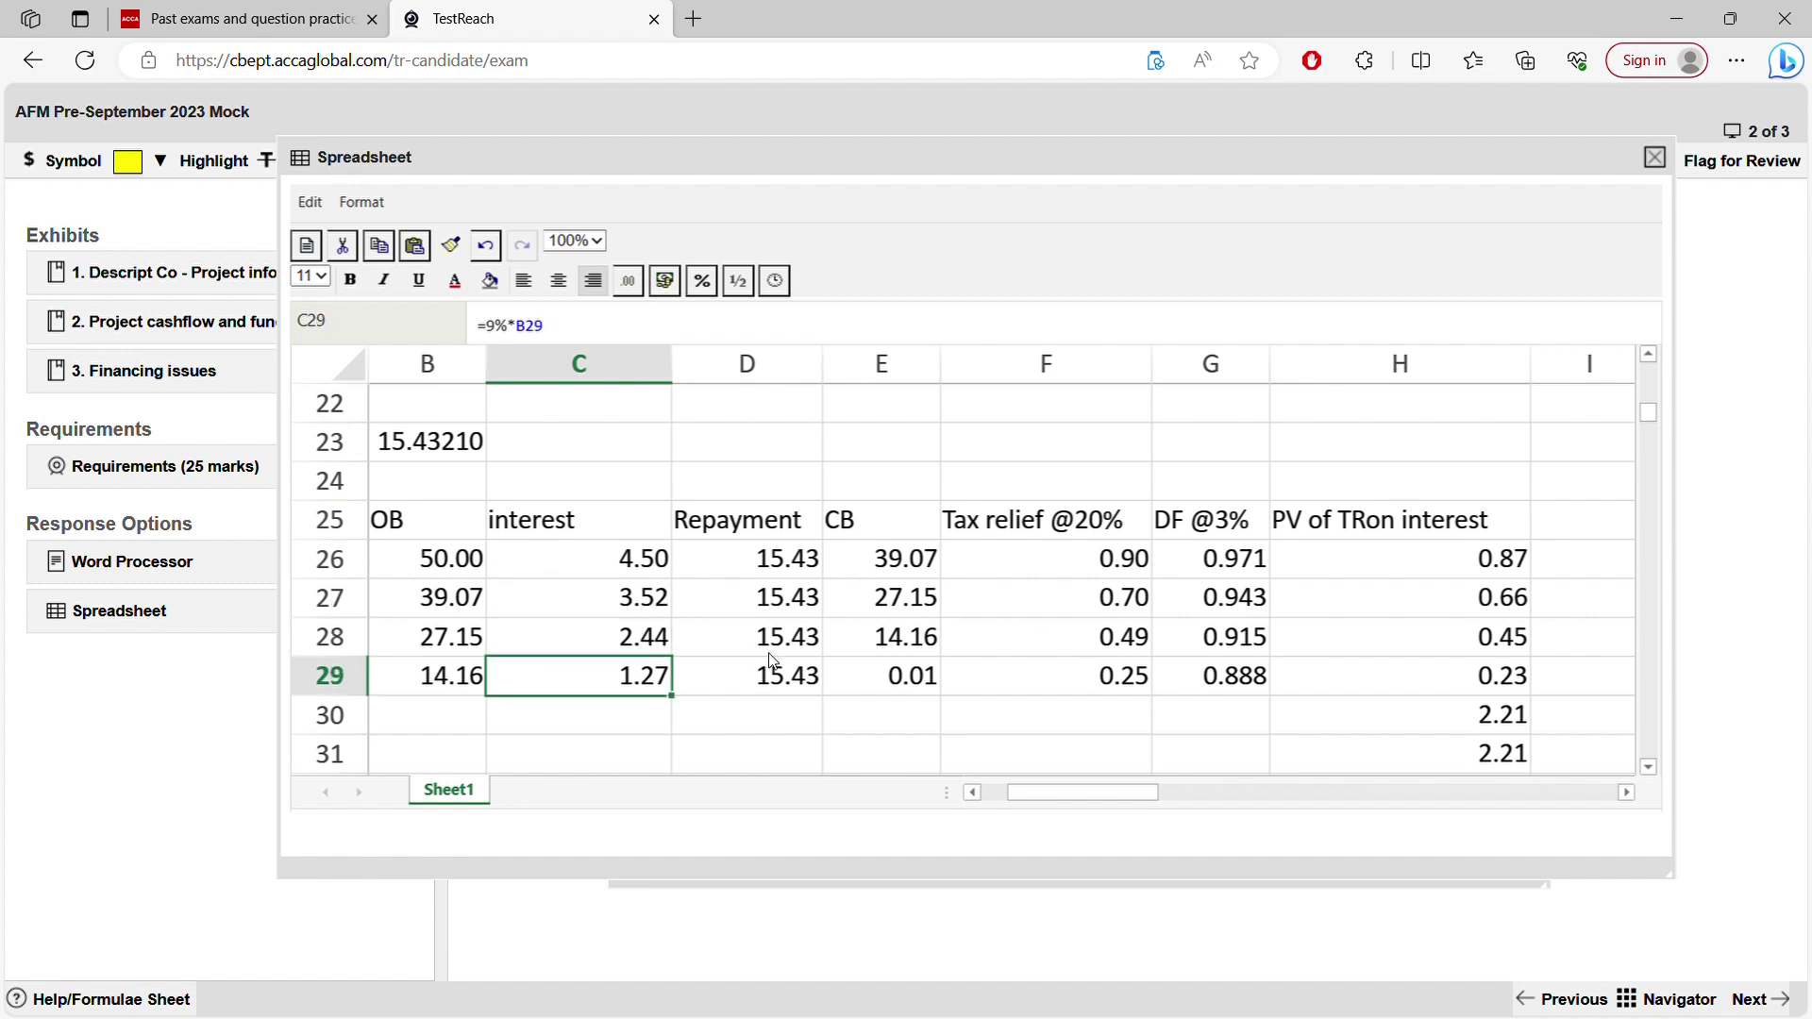
{"action": "left_click", "coordinate": [667, 555]}
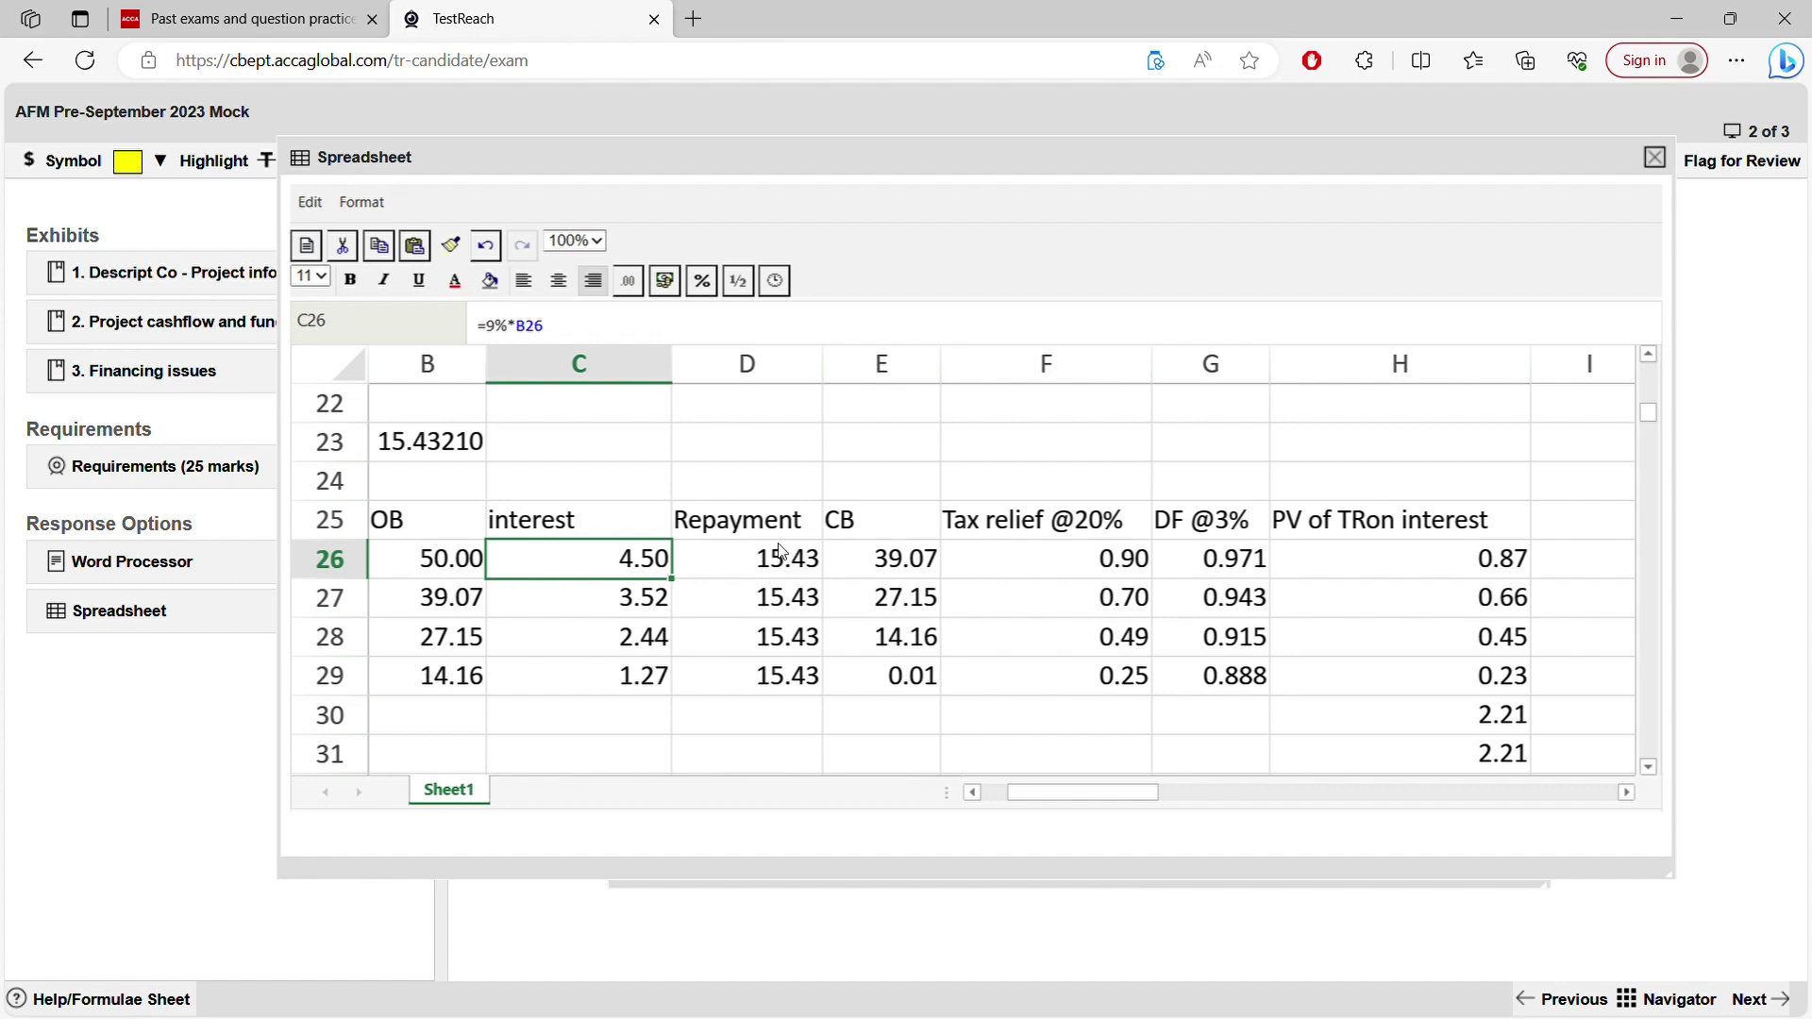
- Review the annual interest formulas in C26:C29 of the bank loan schedule
{"action": "left_click", "coordinate": [608, 604]}
{"action": "left_click", "coordinate": [592, 645]}
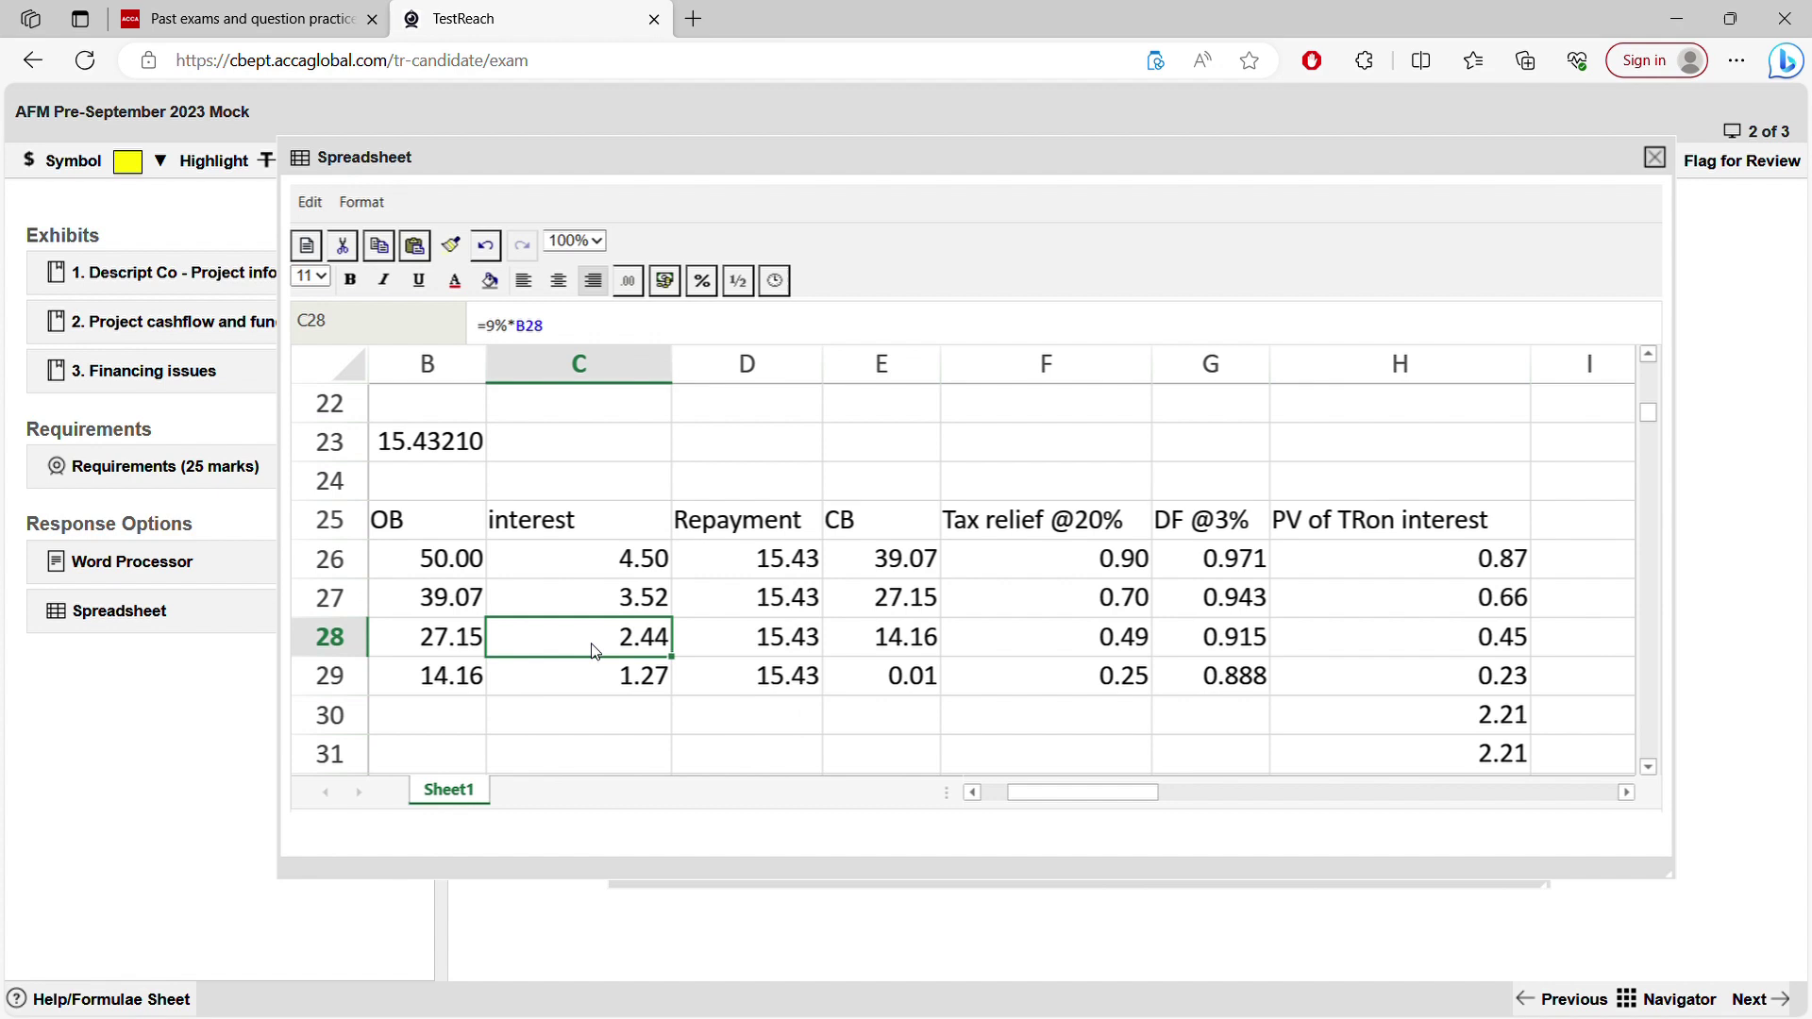
{"action": "left_click", "coordinate": [611, 687]}
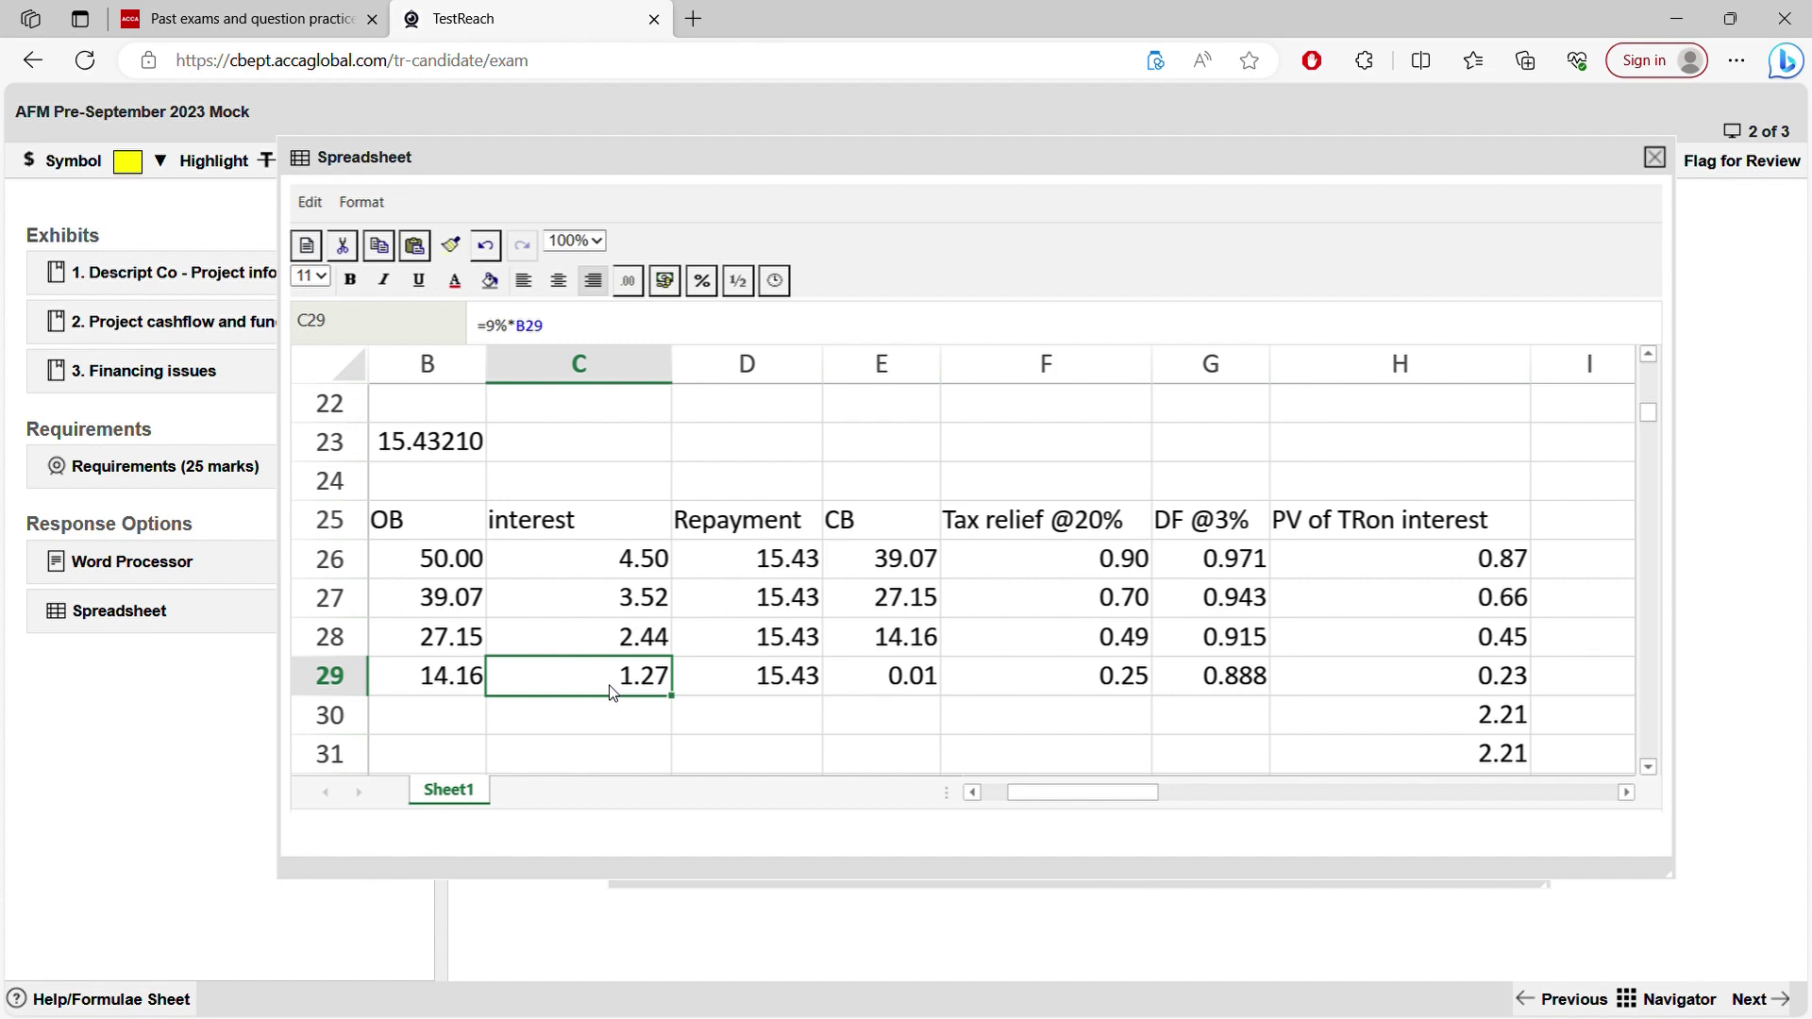
{"action": "left_click", "coordinate": [631, 567]}
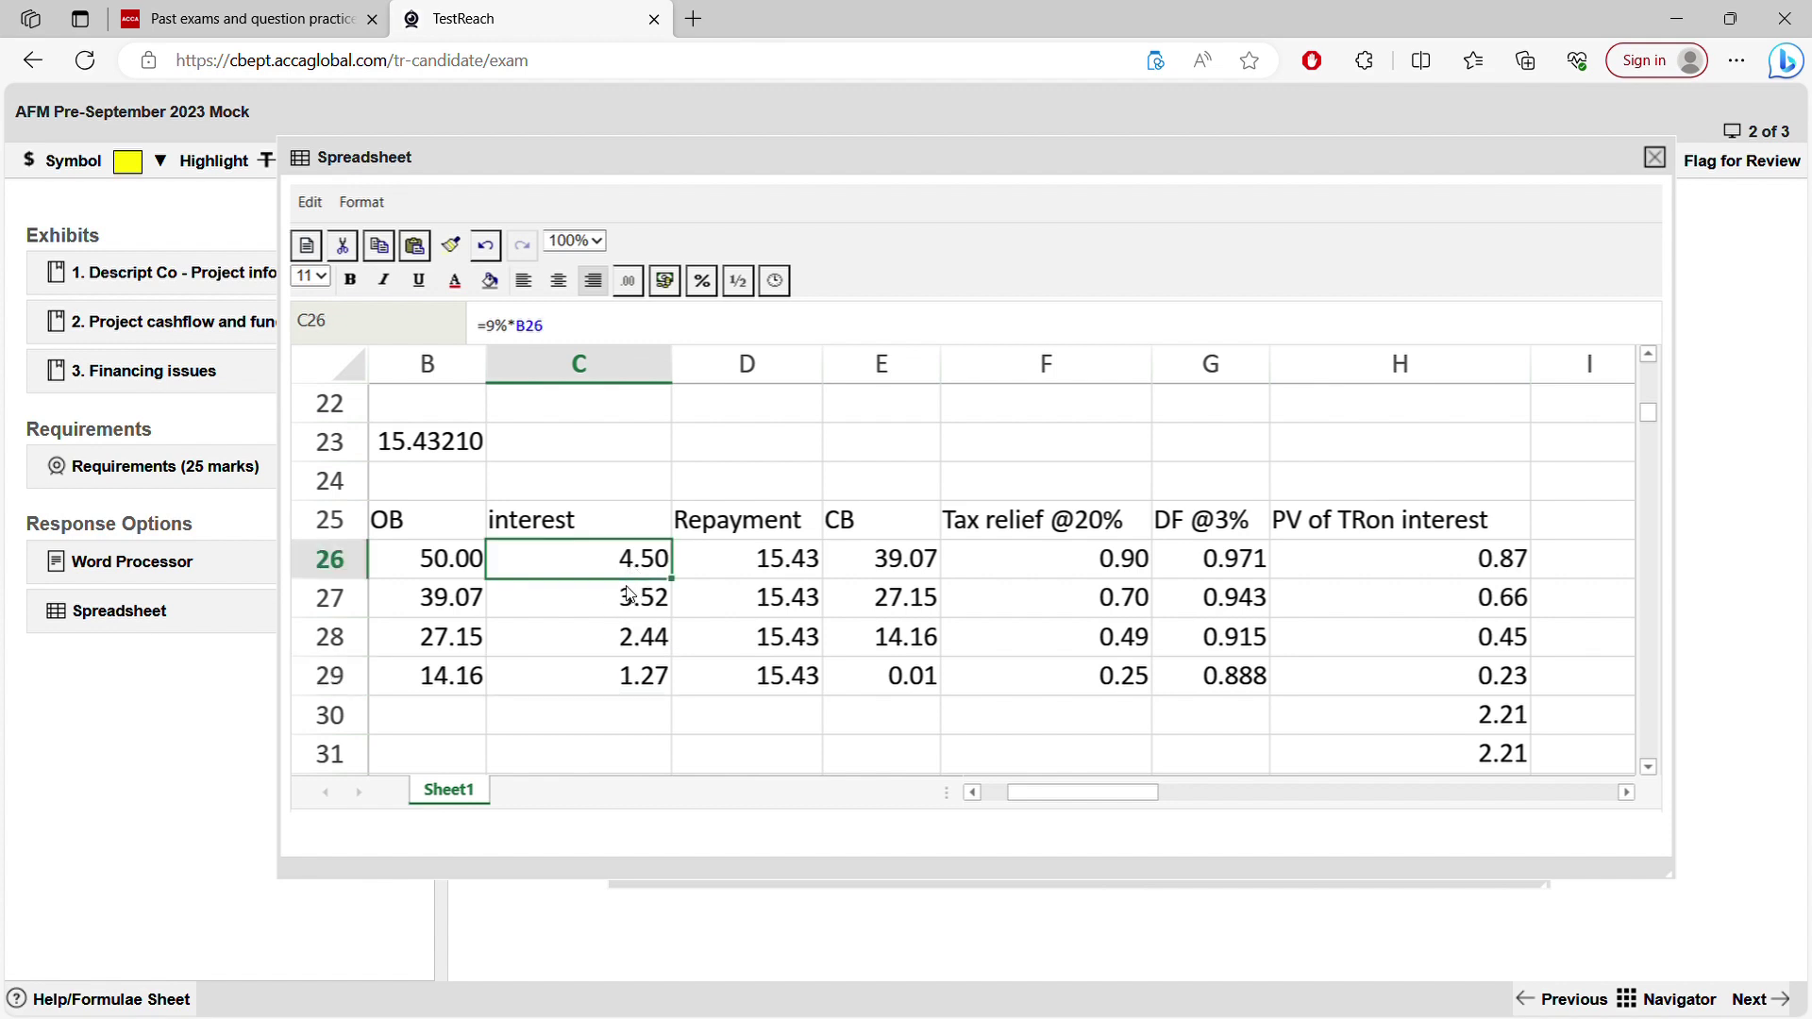
{"action": "left_click", "coordinate": [629, 602]}
- Check the yearly tax relief formulas in F26:F29 against the interest amounts in column C
{"action": "left_click", "coordinate": [645, 565]}
{"action": "left_click", "coordinate": [1088, 565]}
{"action": "left_click", "coordinate": [638, 607]}
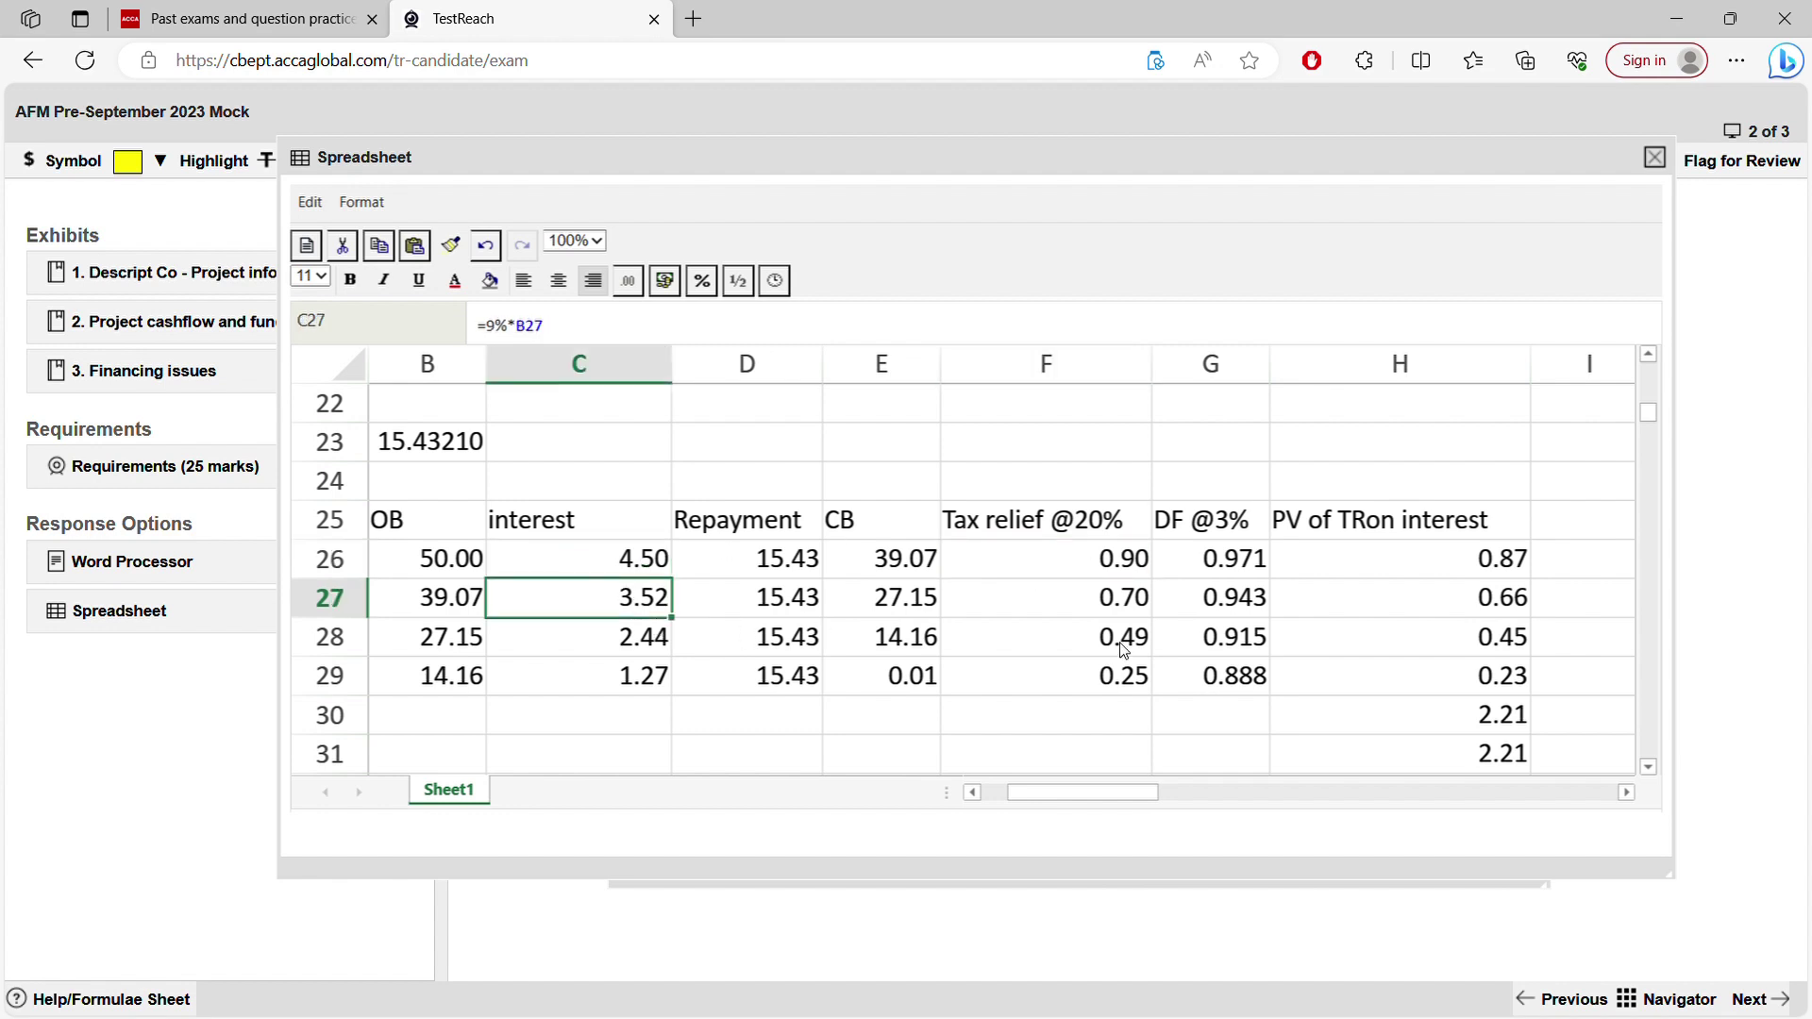
{"action": "left_click", "coordinate": [1091, 602]}
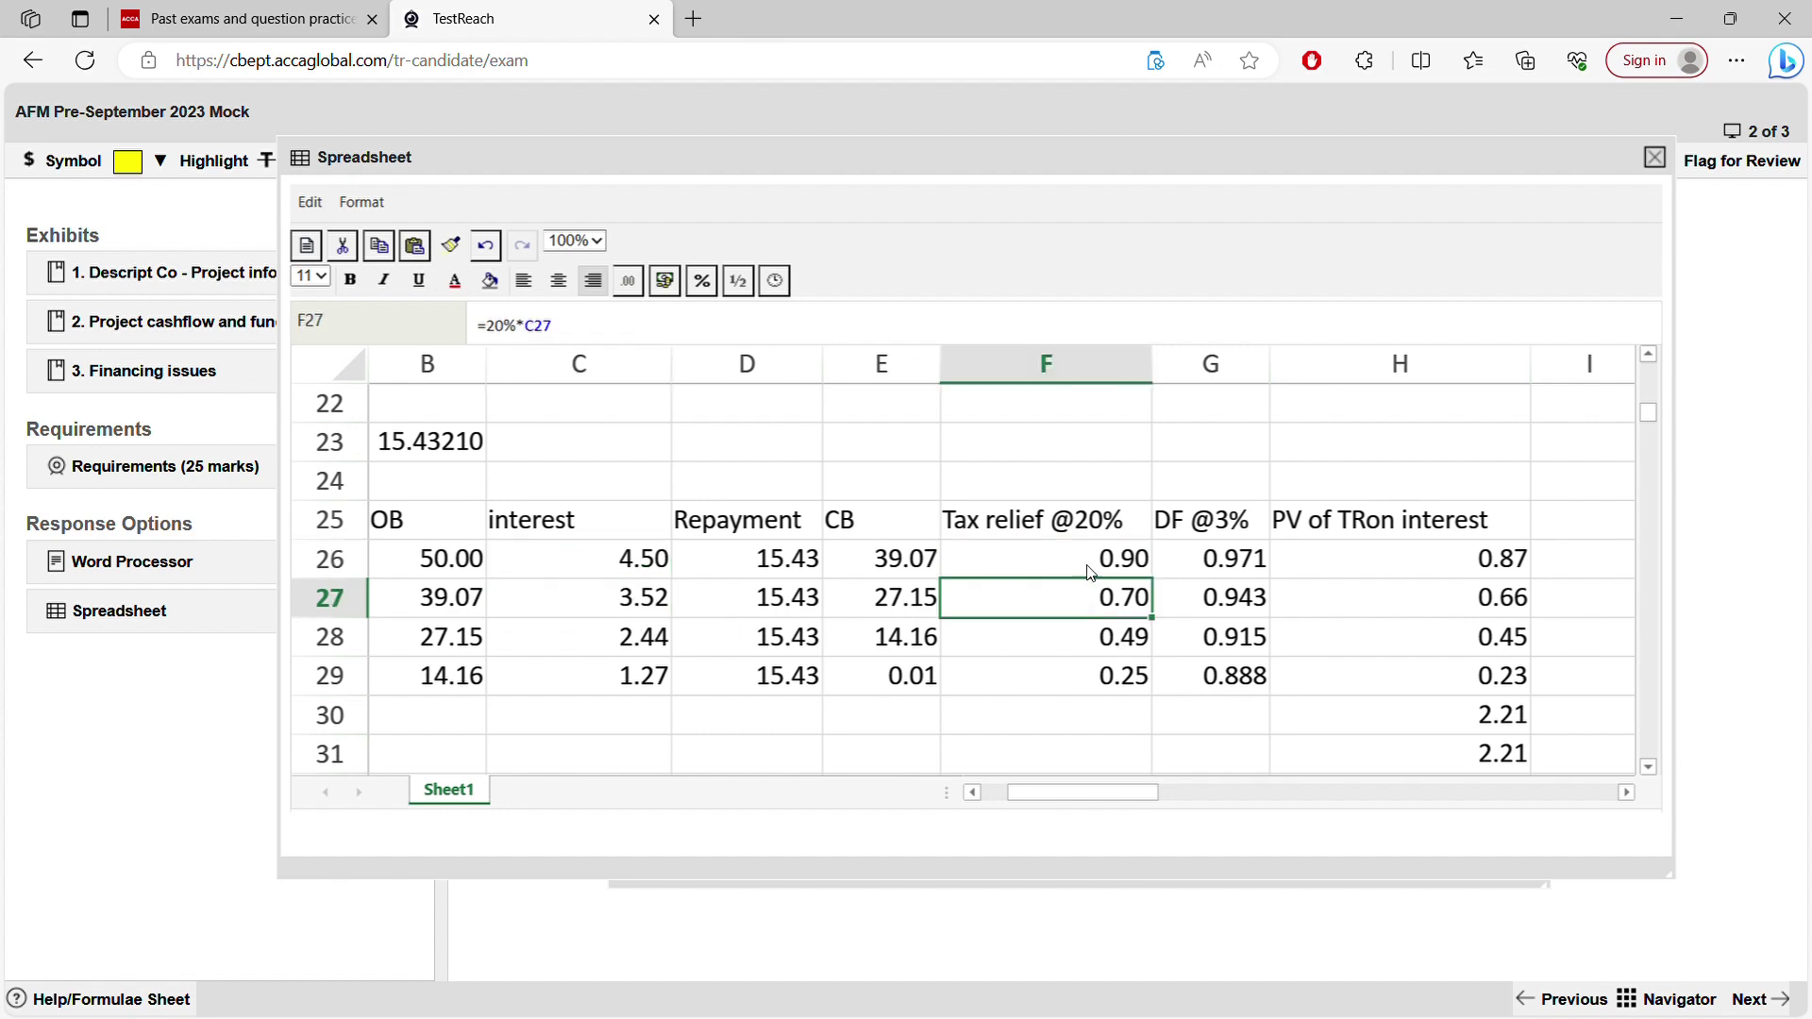
{"action": "left_click", "coordinate": [1086, 568]}
{"action": "left_click", "coordinate": [1110, 602]}
{"action": "left_click_drag", "start_coordinate": [1110, 638], "coordinate": [1108, 667]}
{"action": "left_click", "coordinate": [1114, 683]}
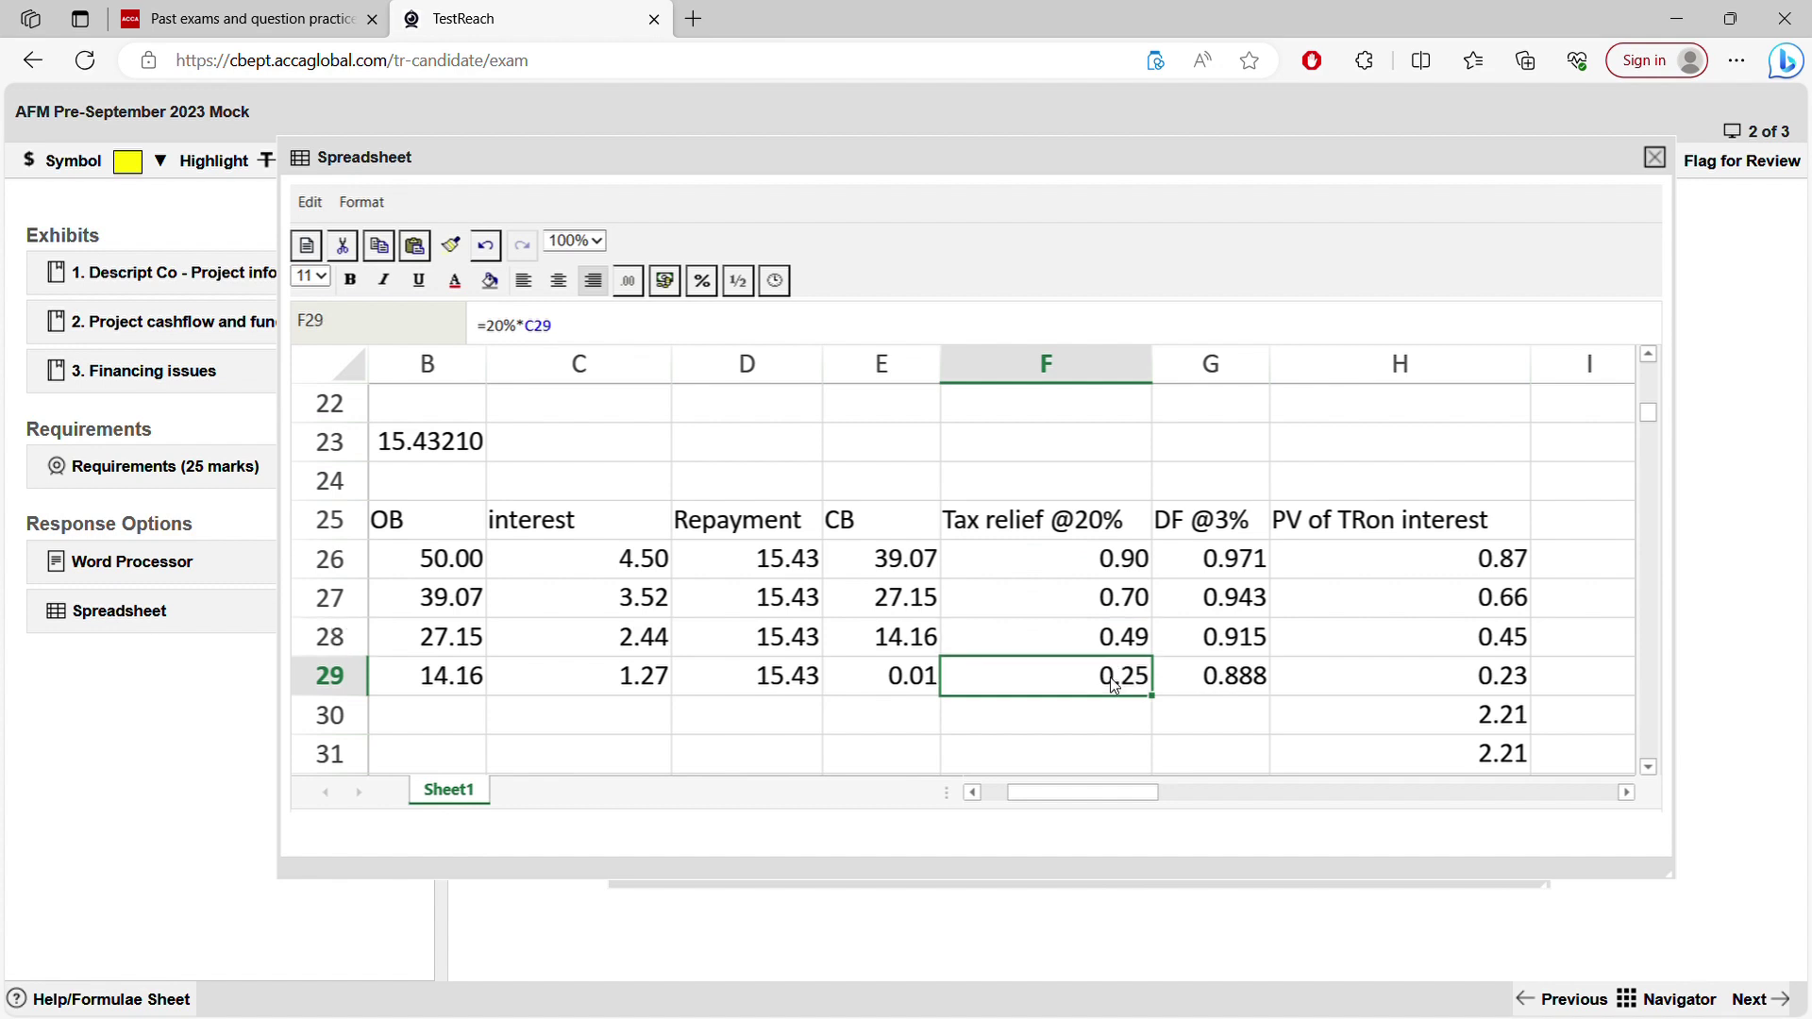
{"action": "left_click", "coordinate": [1098, 725]}
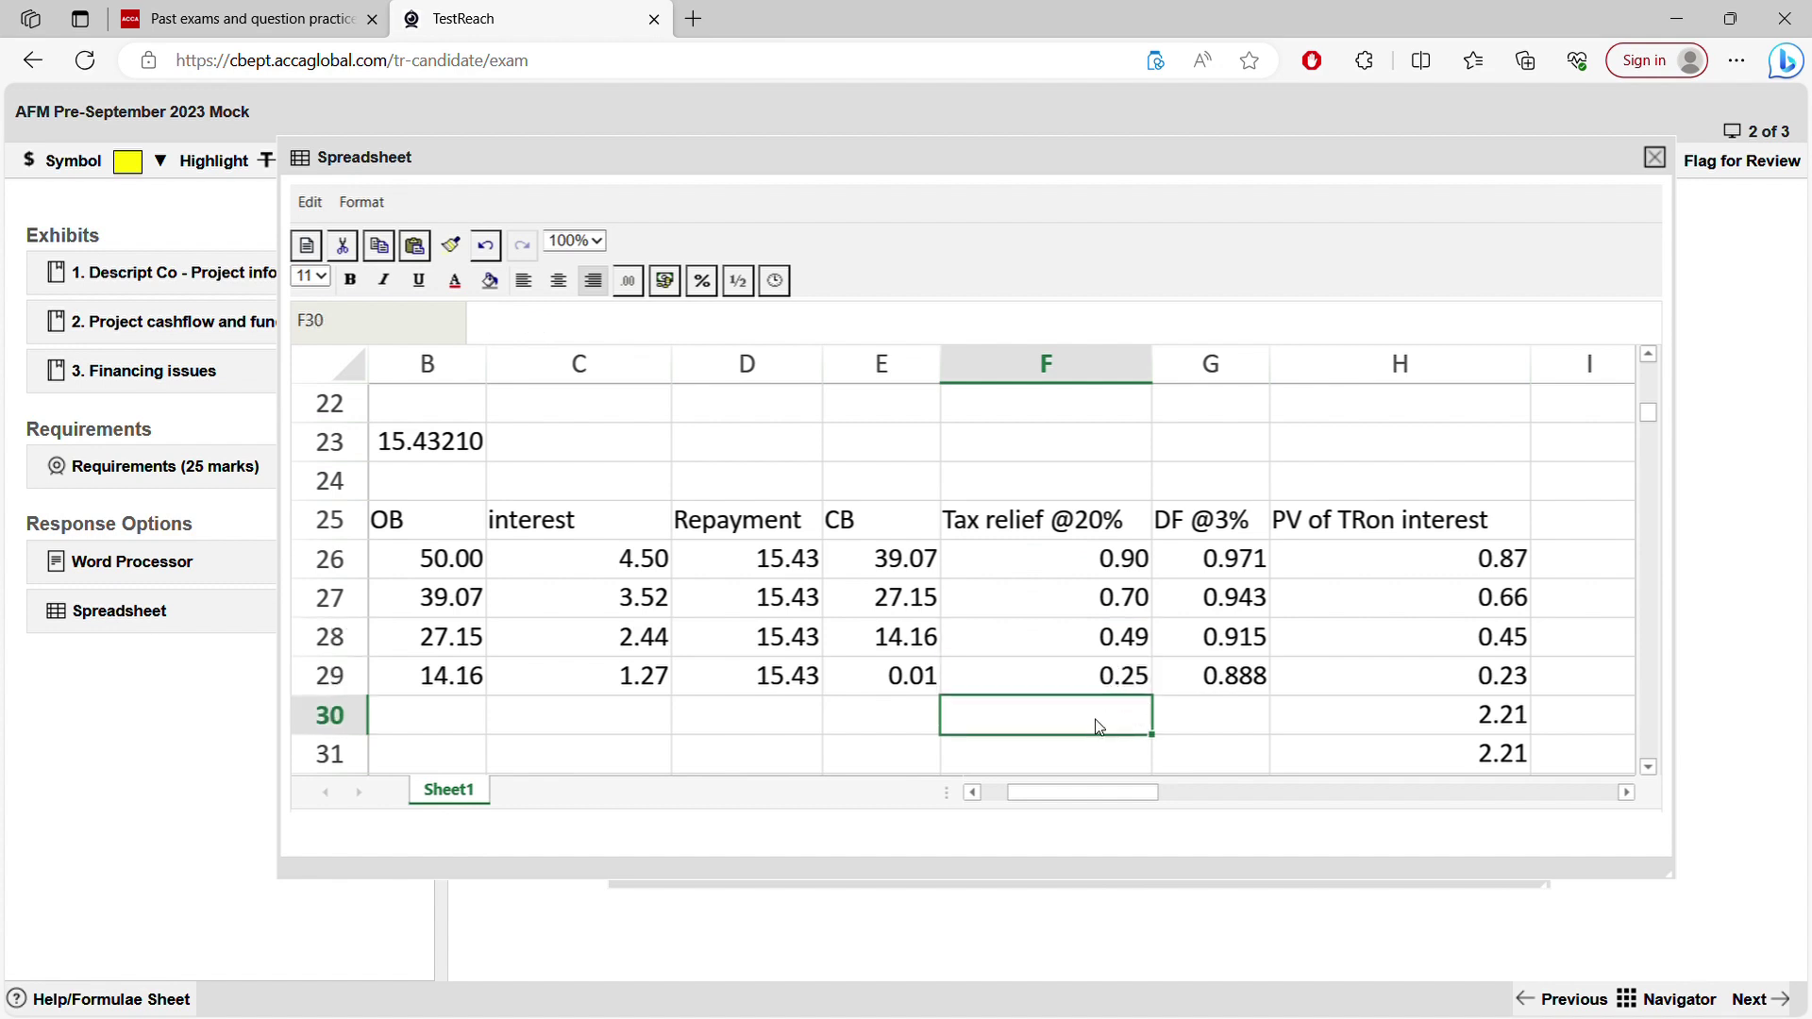
{"action": "left_click", "coordinate": [1077, 557]}
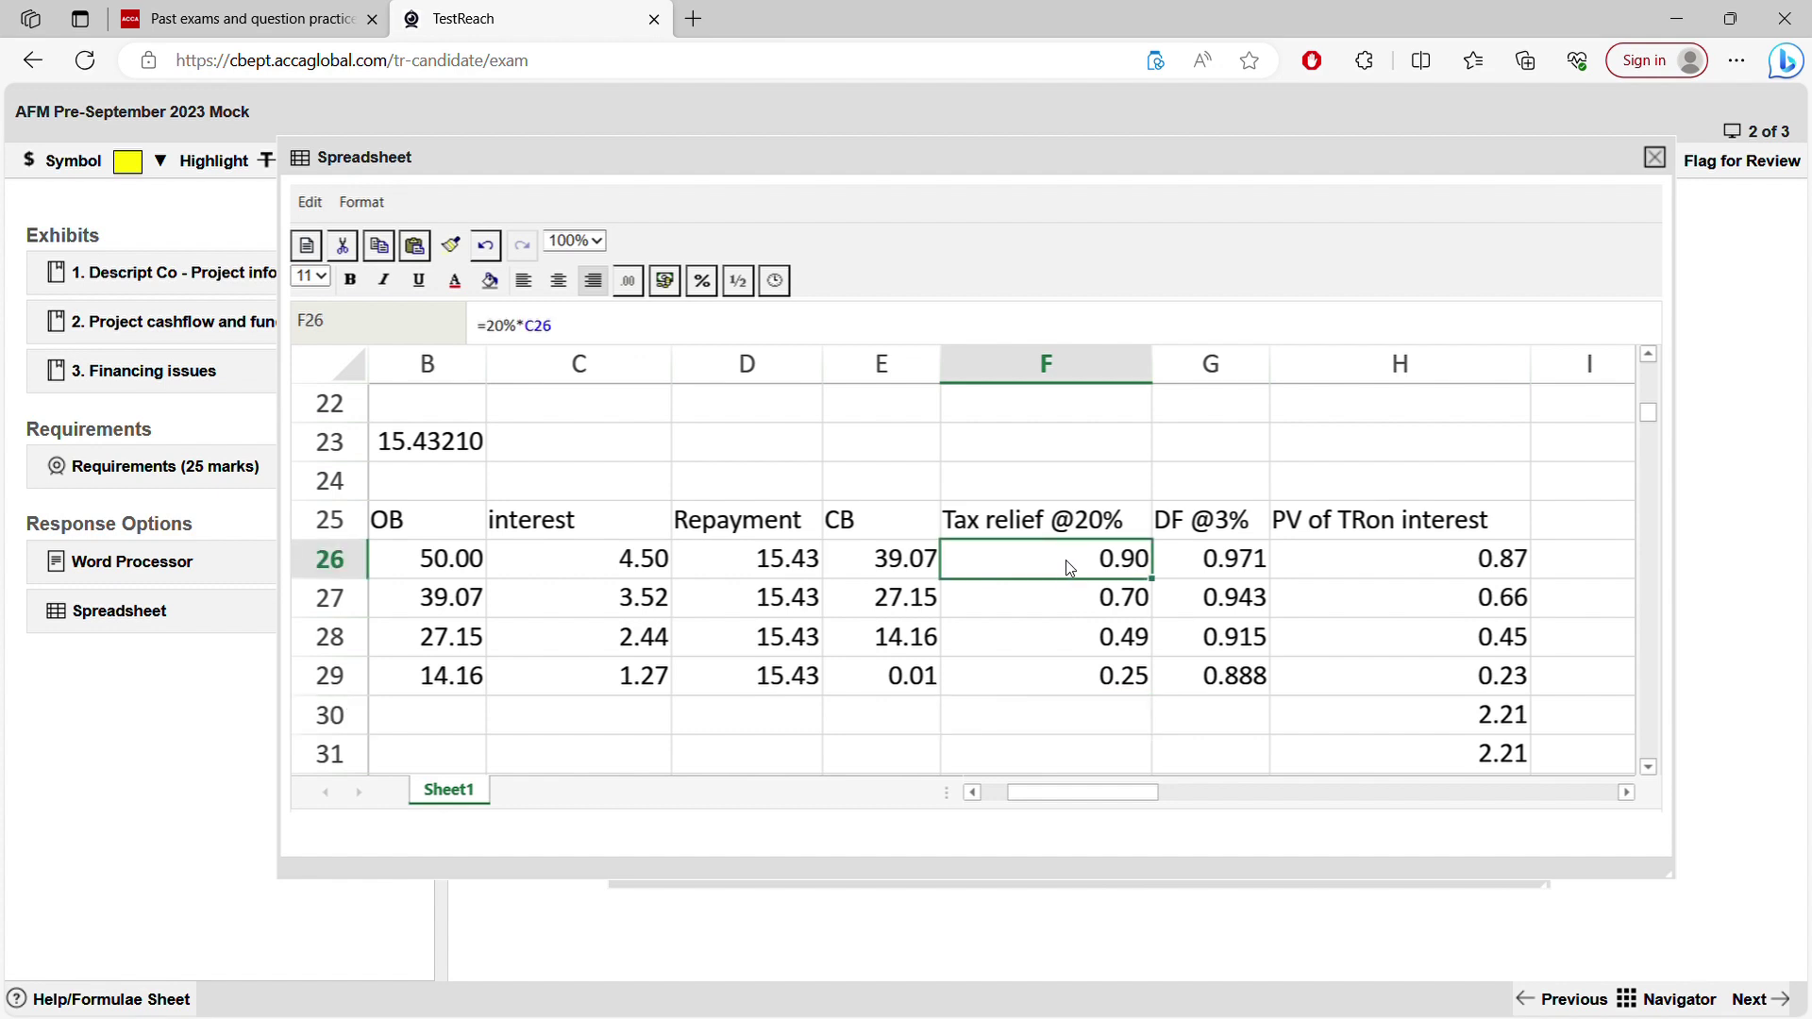
{"action": "left_click", "coordinate": [1069, 604]}
{"action": "left_click", "coordinate": [1071, 668]}
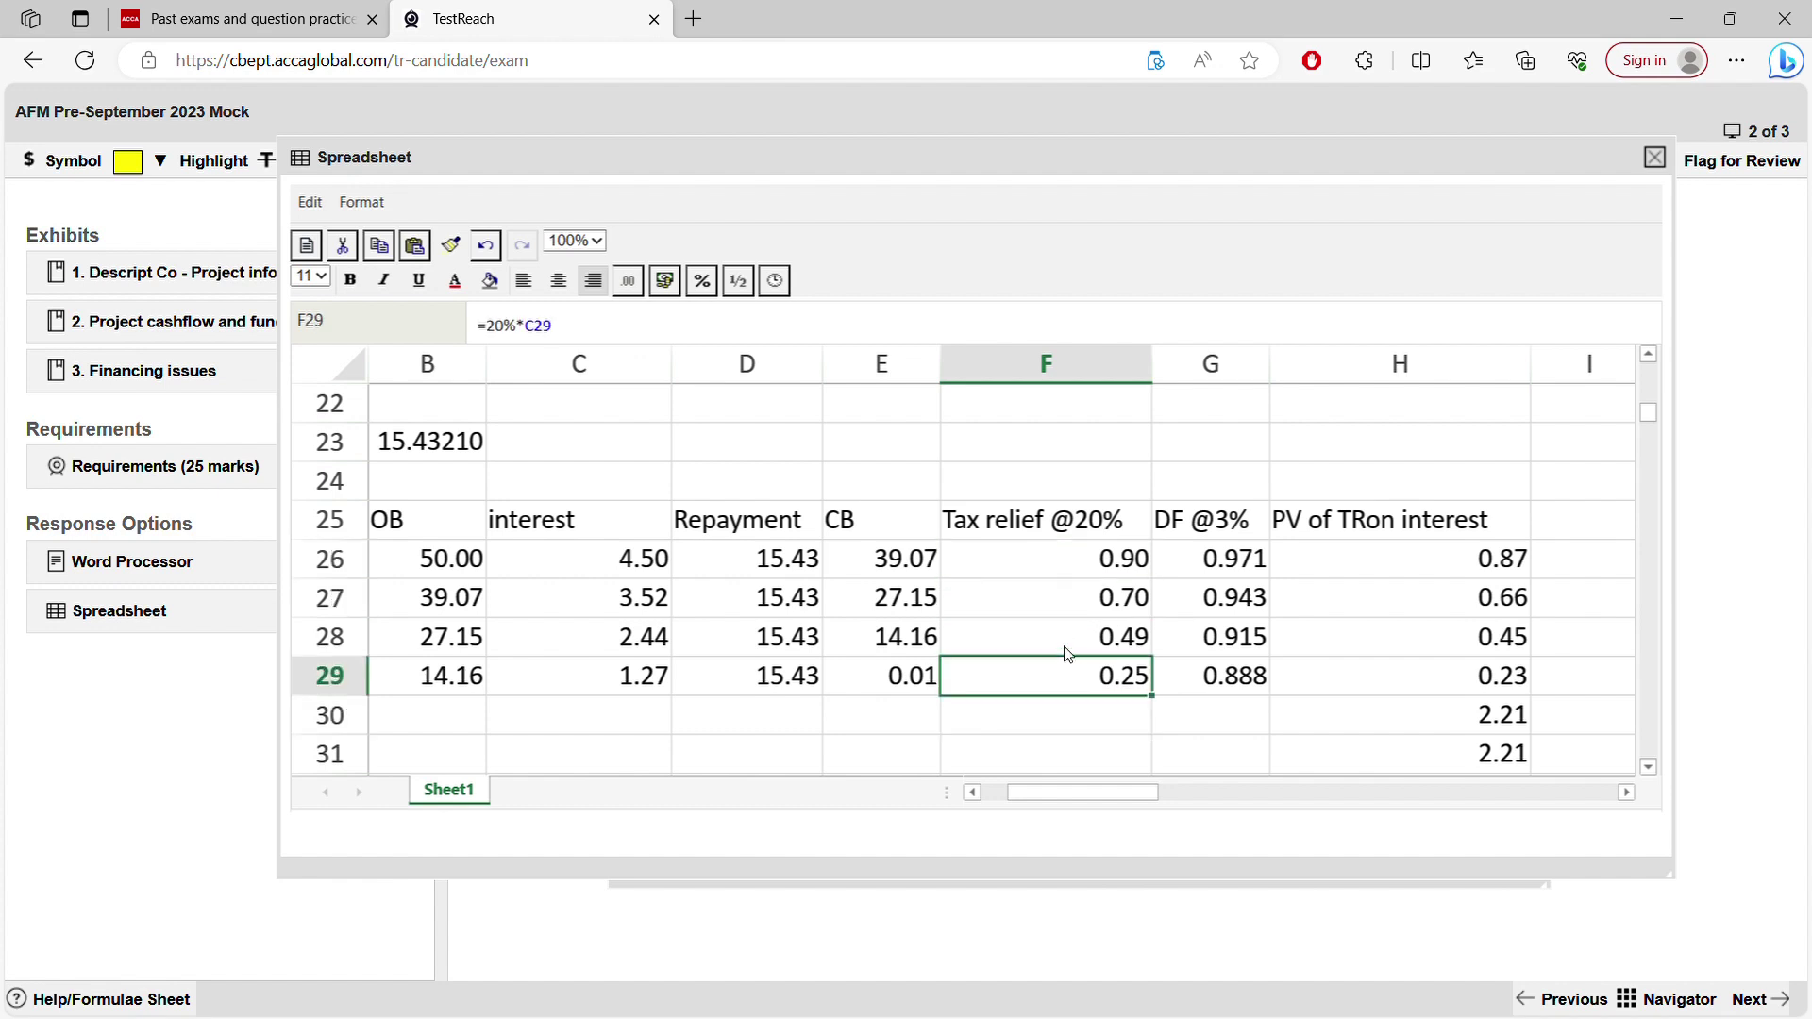
- Examine the discount rate heading in G25 alongside the tax relief amounts it applies to
{"action": "left_click", "coordinate": [1197, 529]}
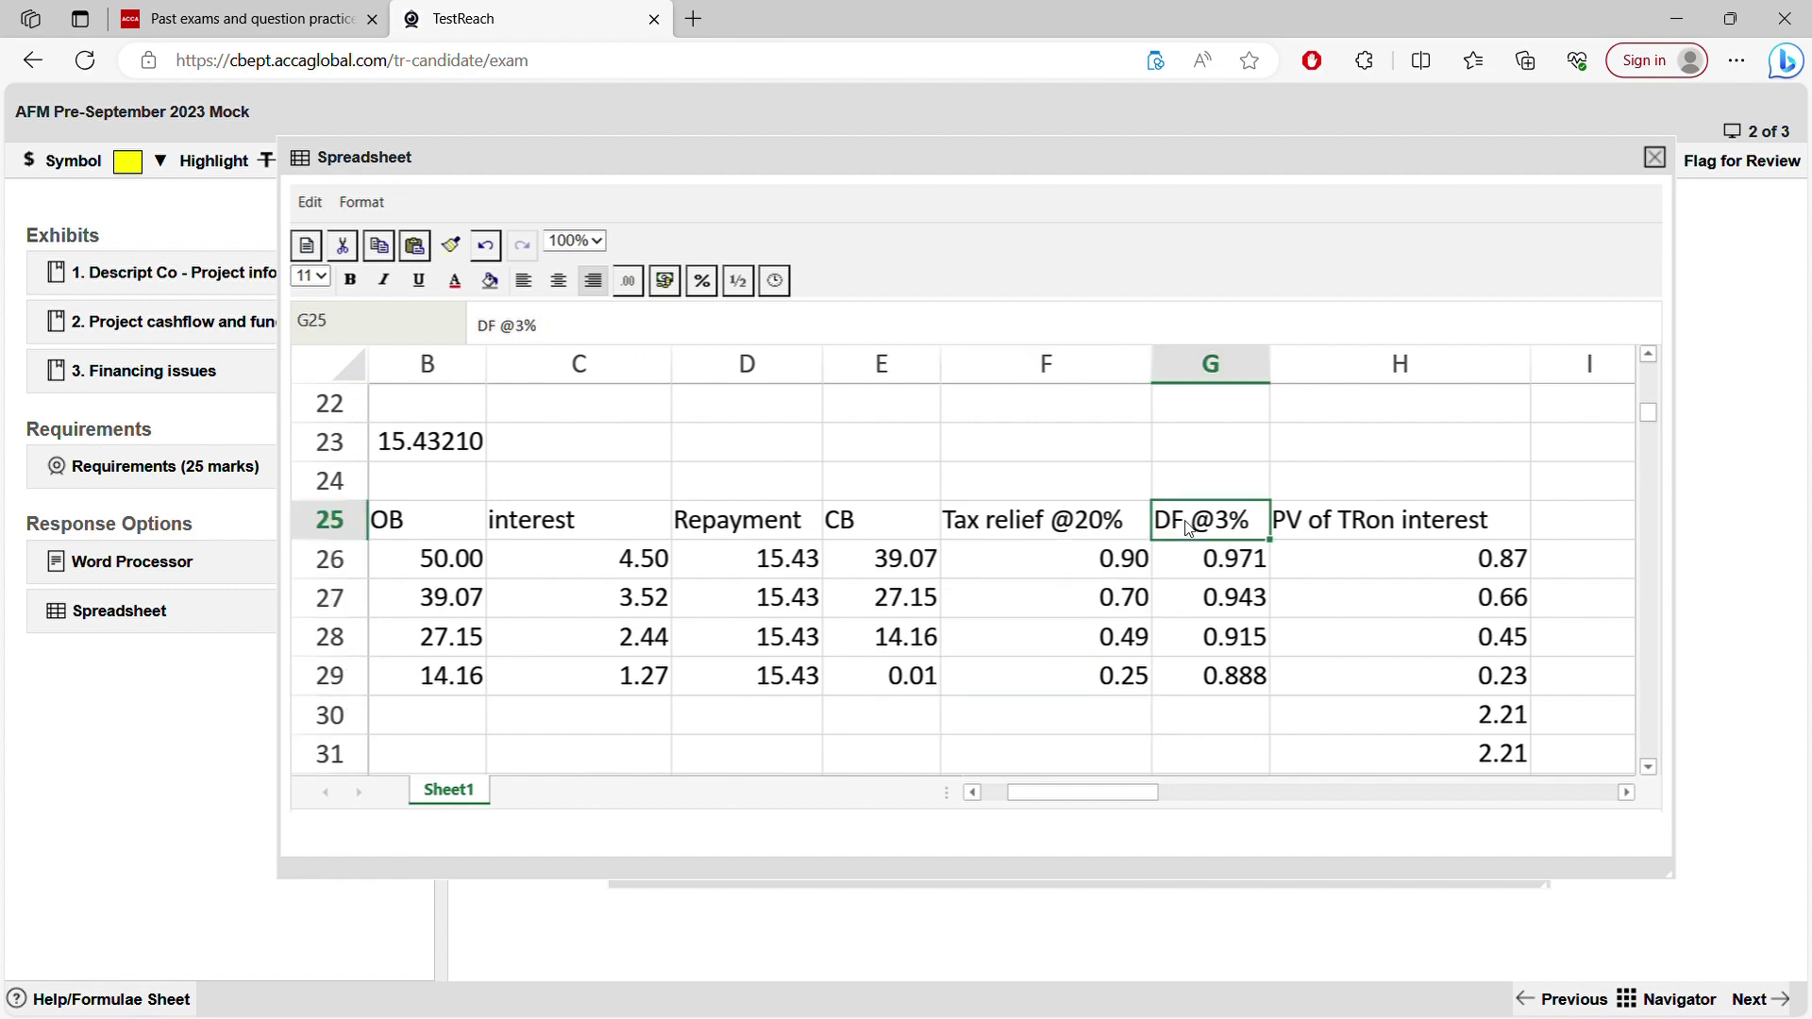
{"action": "left_click", "coordinate": [1119, 559]}
{"action": "left_click", "coordinate": [1079, 665]}
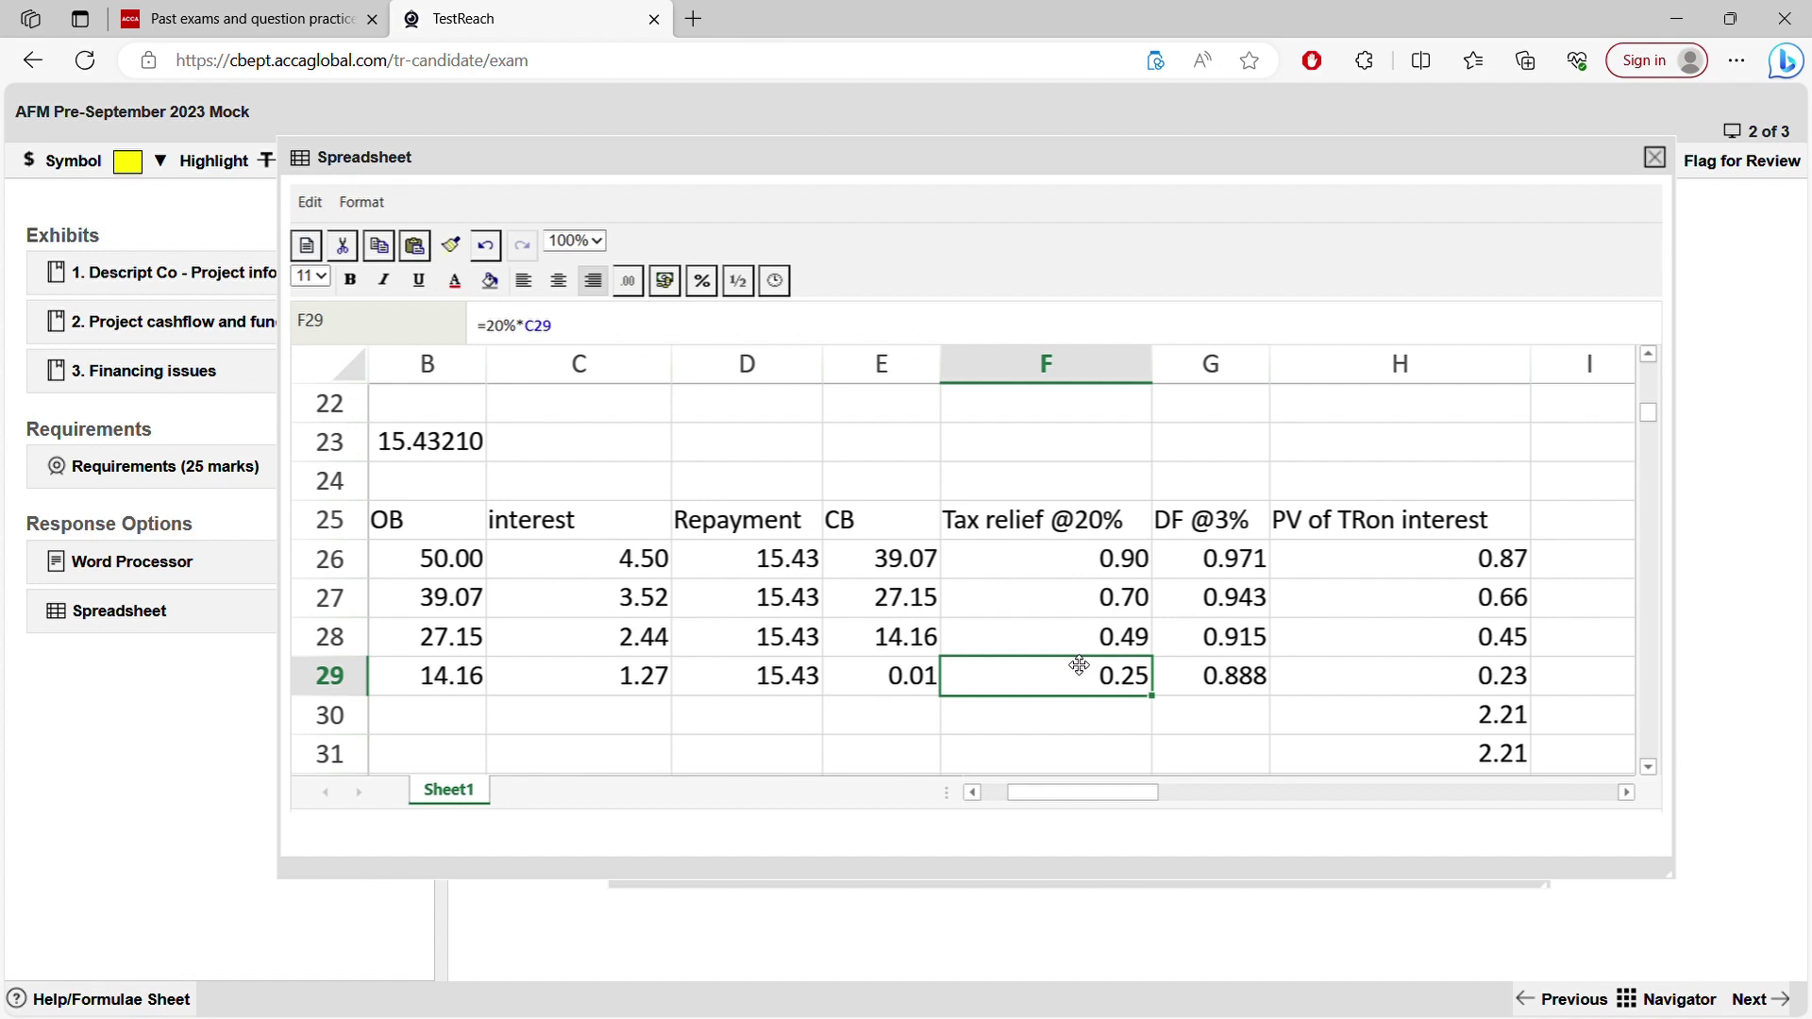
{"action": "left_click", "coordinate": [1223, 535]}
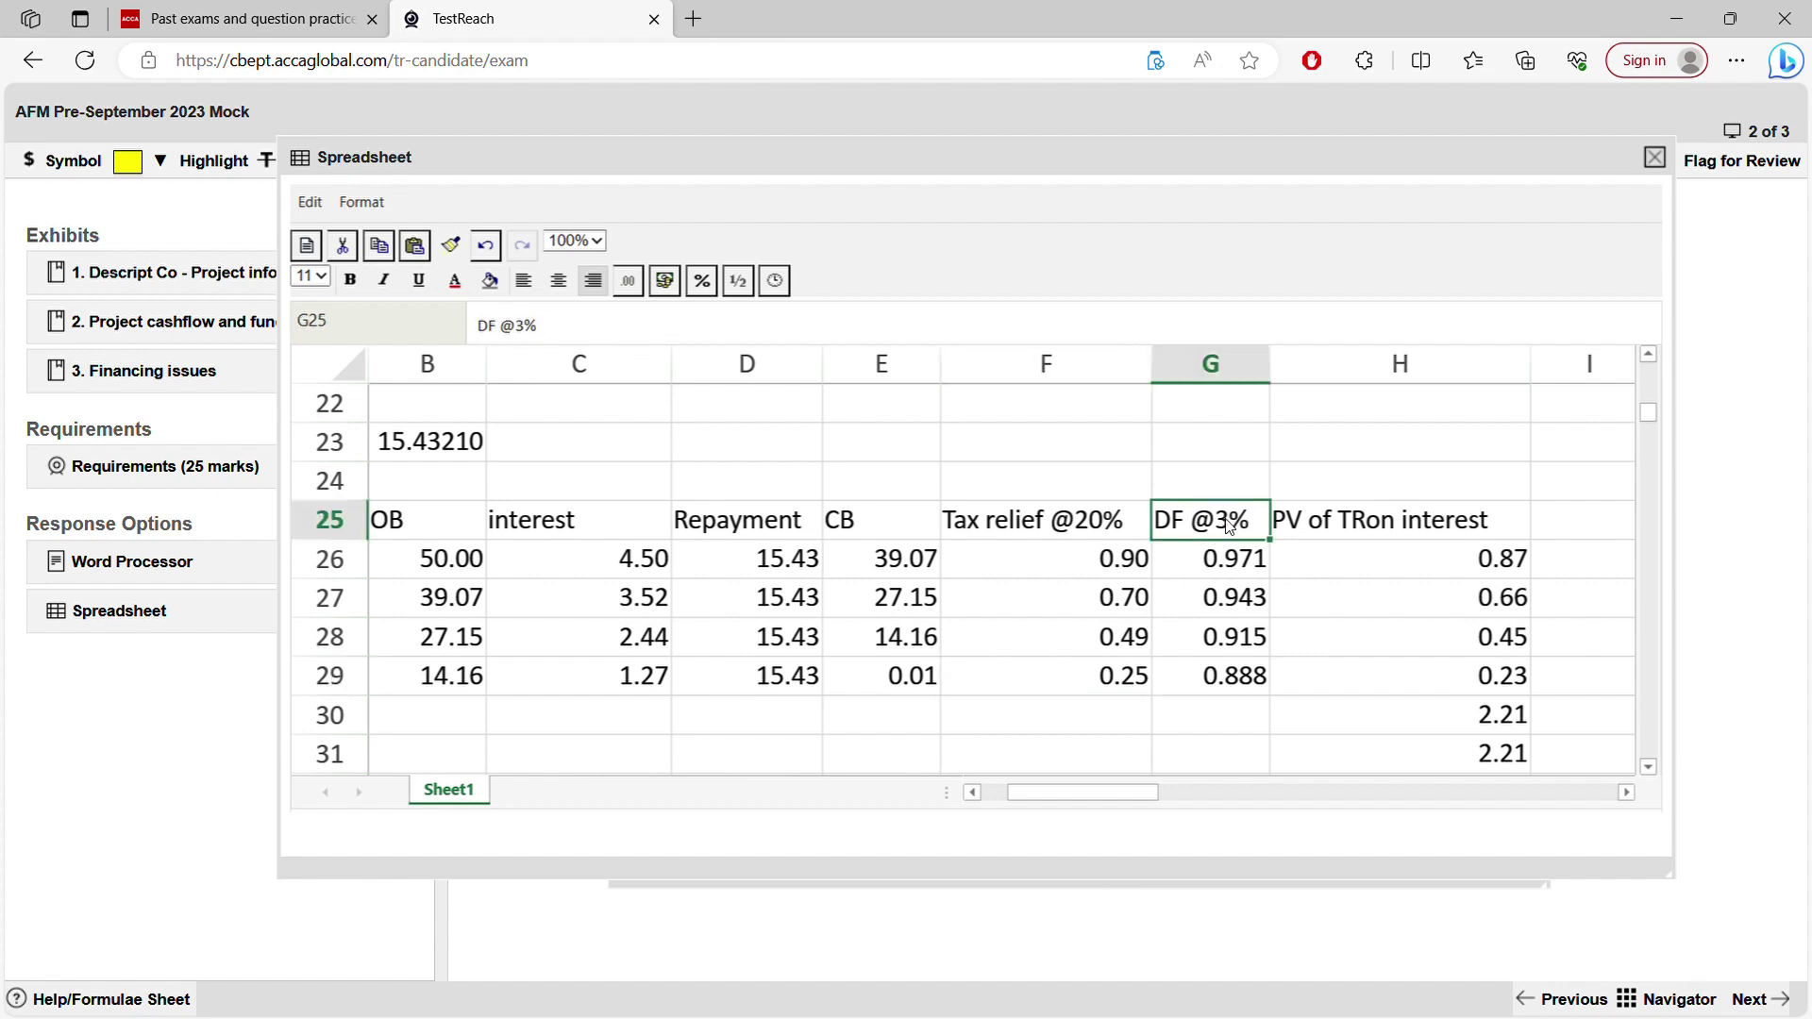
{"action": "double_click", "coordinate": [1227, 530]}
{"action": "left_click", "coordinate": [1228, 530]}
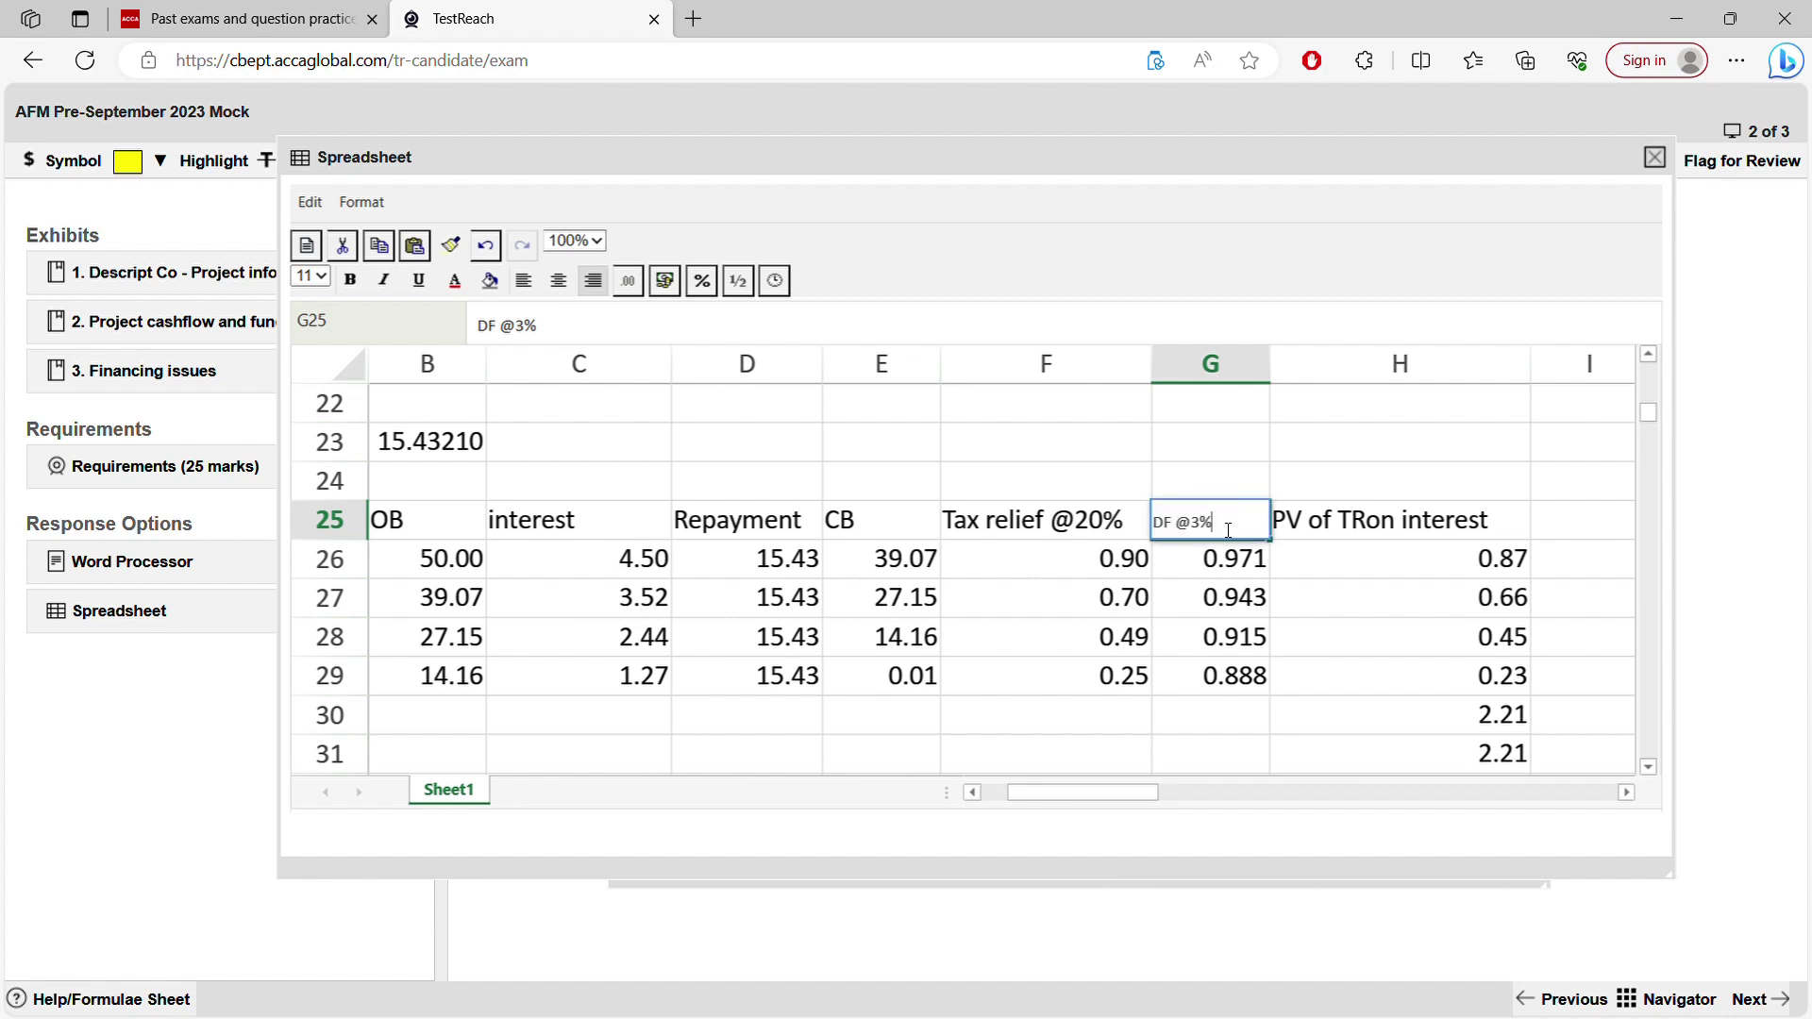
{"action": "left_click", "coordinate": [1236, 463]}
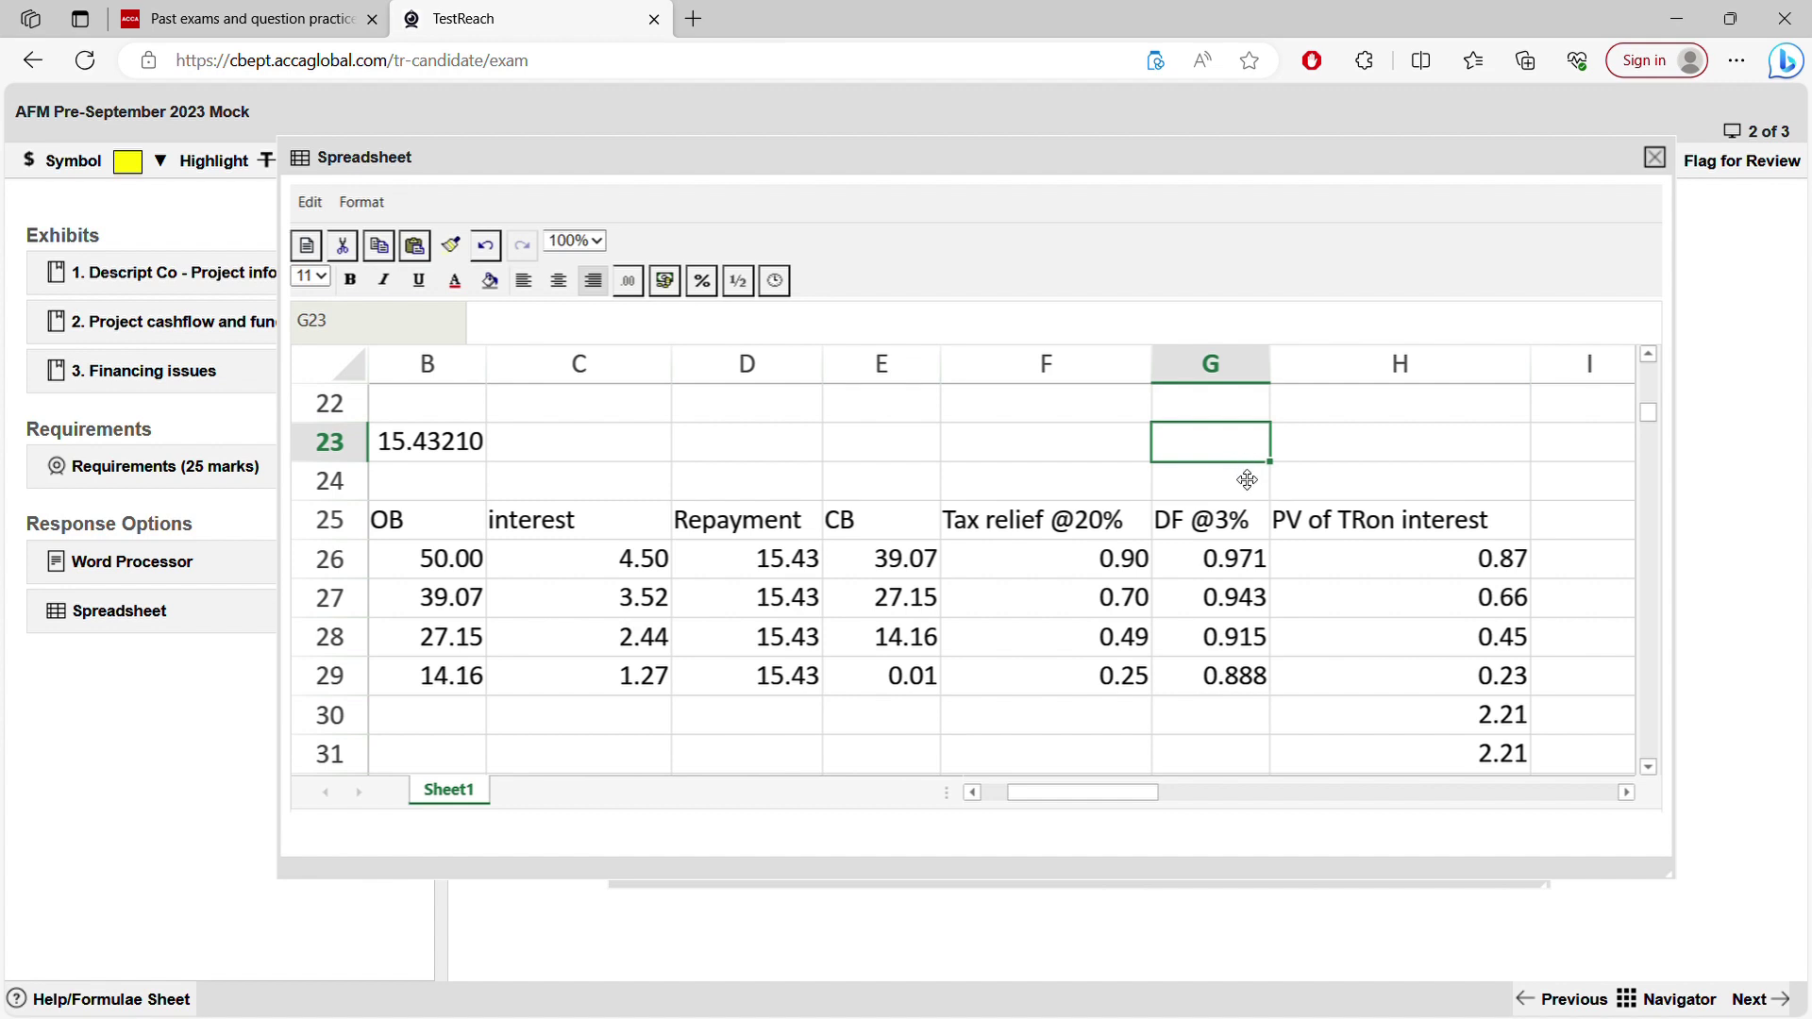
{"action": "left_click", "coordinate": [1228, 530]}
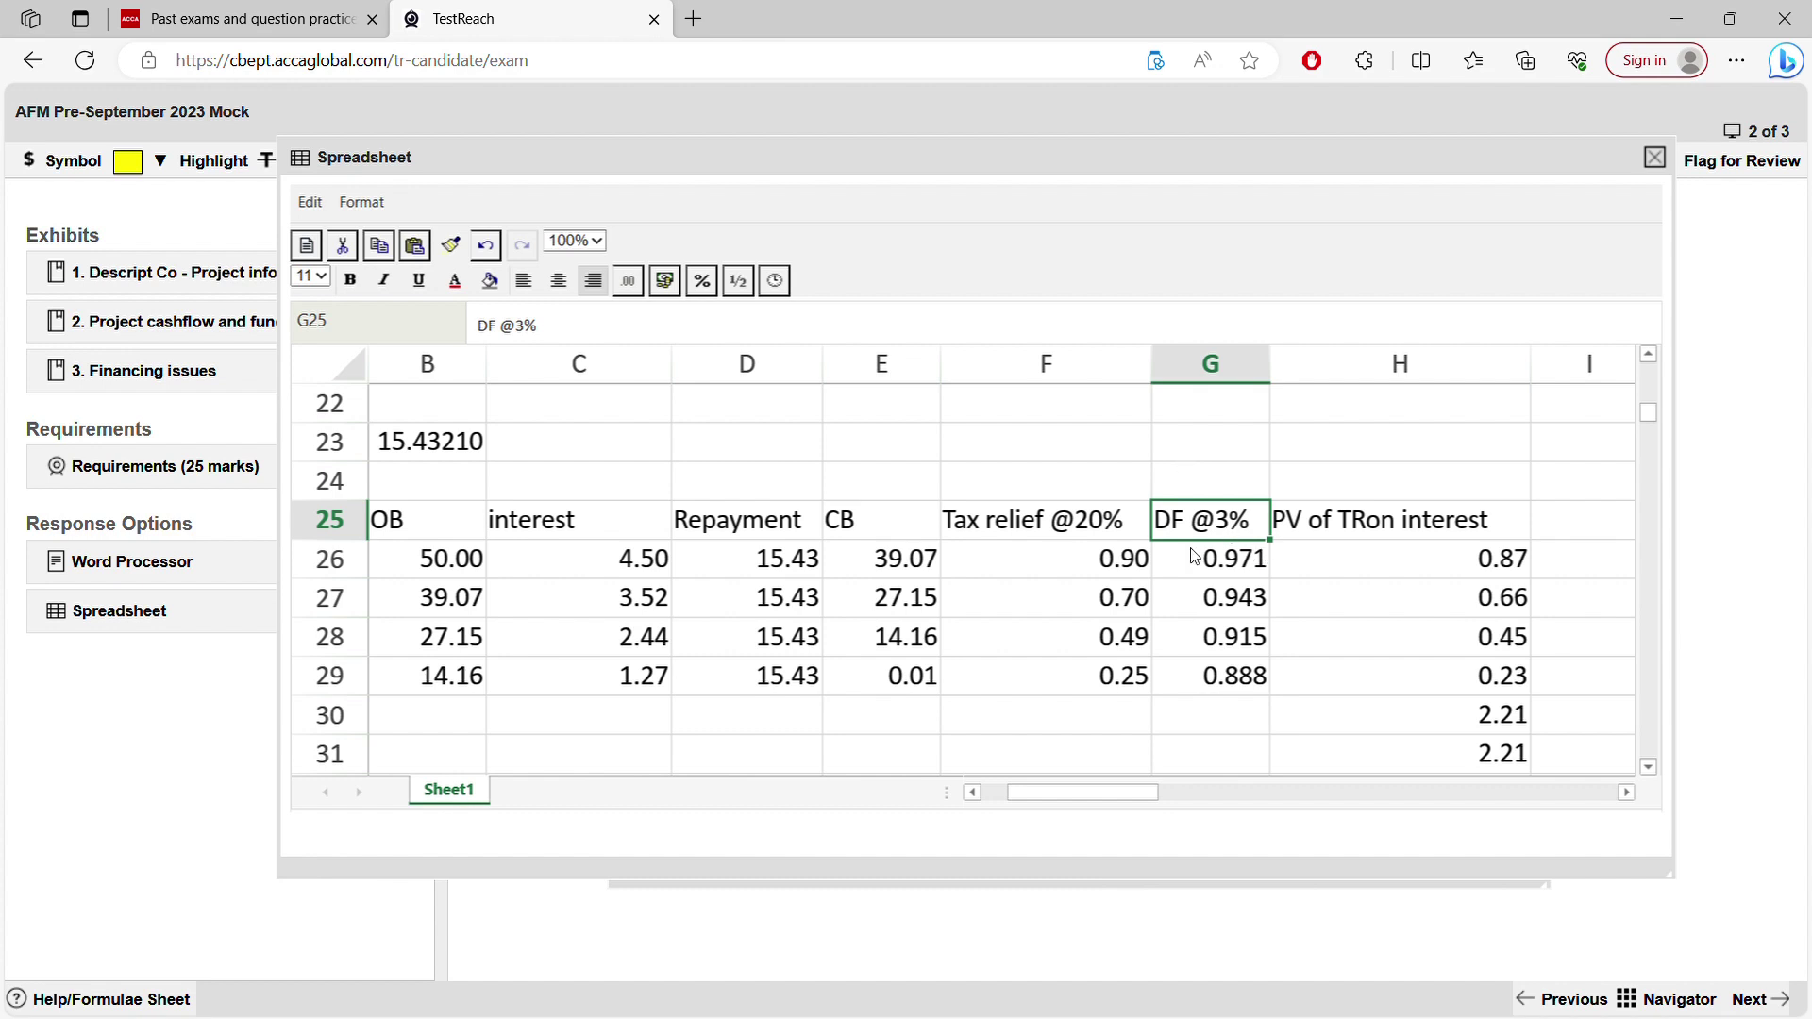
- Check the discount factors in column G against the 3% column of the formulae sheet's Present Value Table, then close the sheet
{"action": "left_click", "coordinate": [1097, 571]}
{"action": "left_click", "coordinate": [1221, 557]}
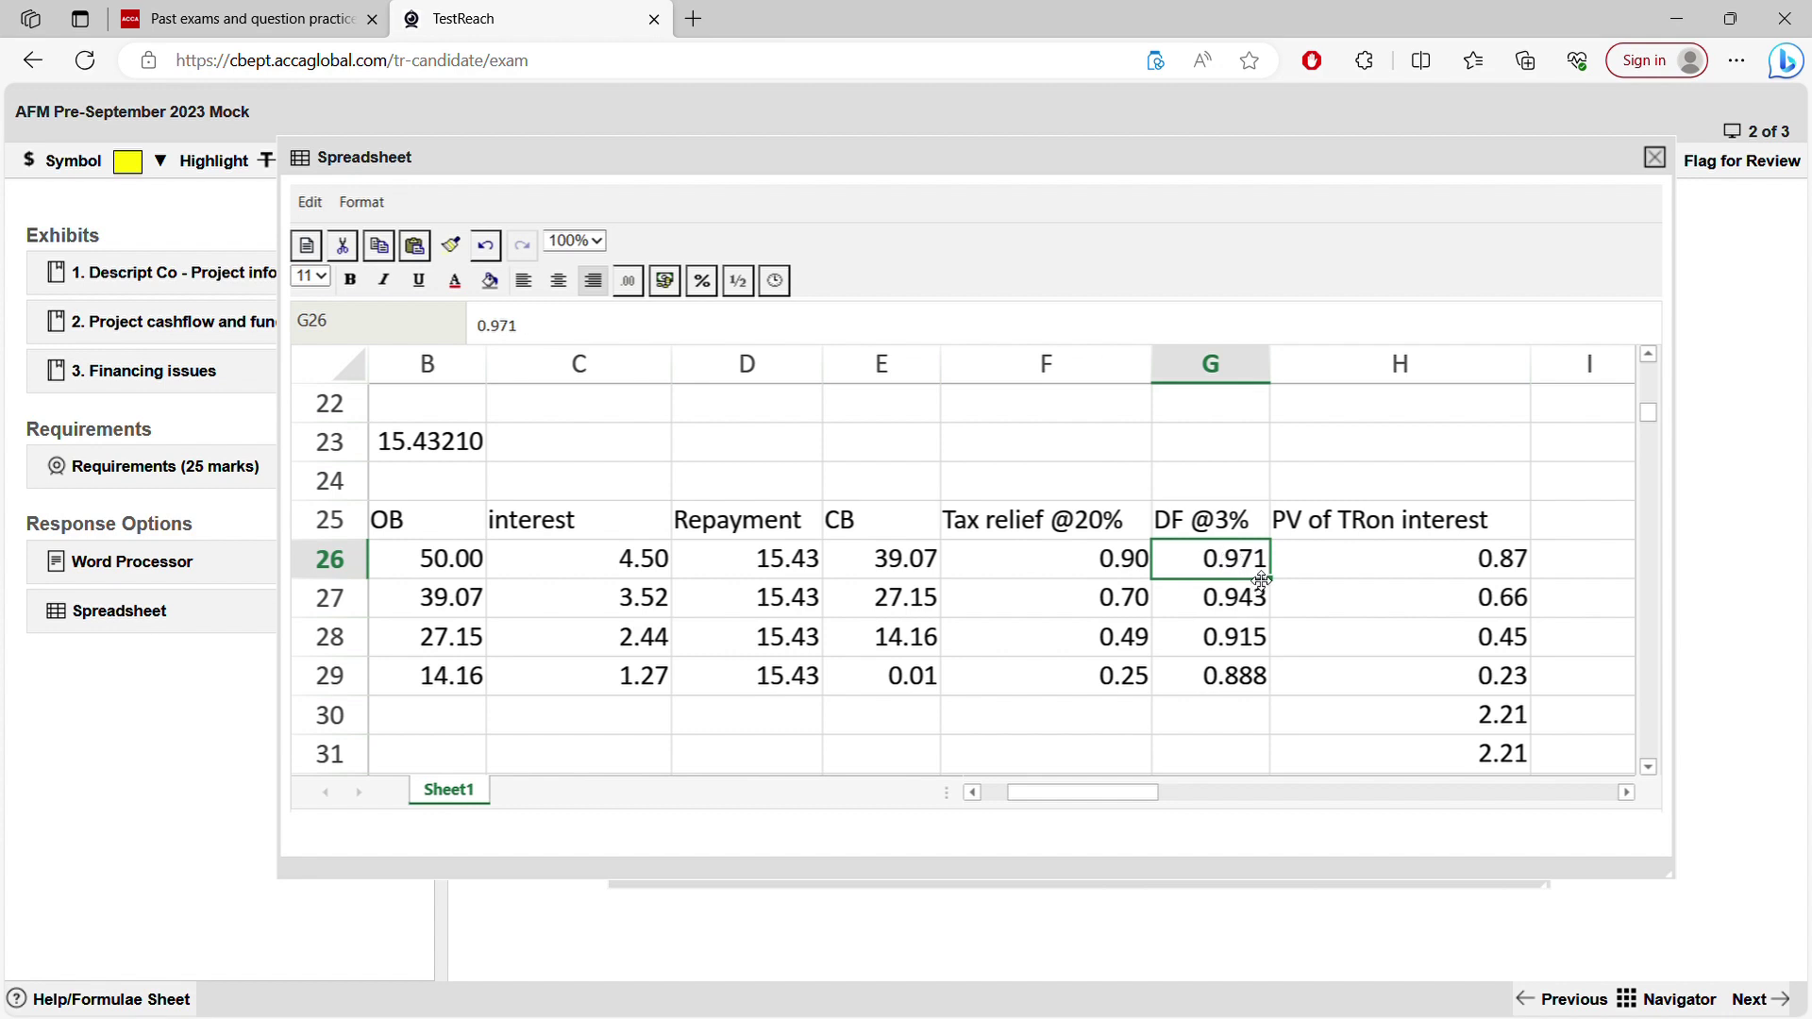
{"action": "left_click", "coordinate": [1260, 644]}
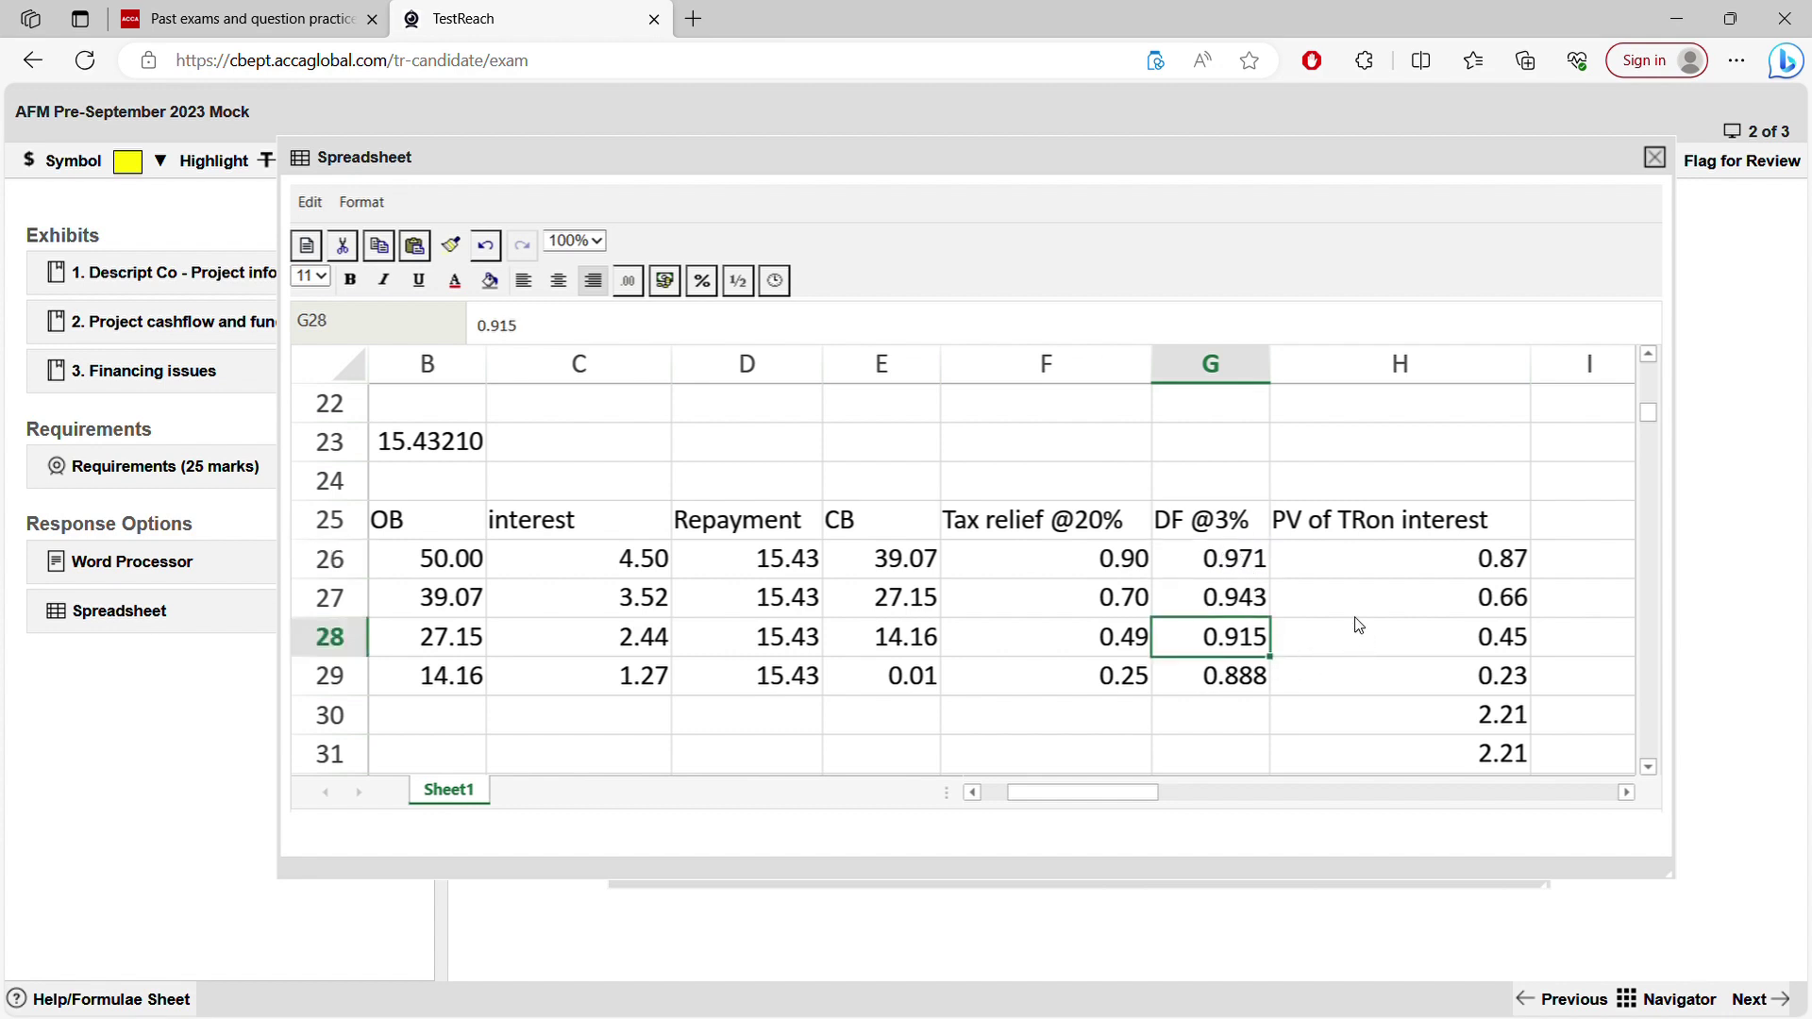
{"action": "left_click", "coordinate": [149, 1010]}
{"action": "scroll", "coordinate": [1341, 619], "scroll_direction": "up", "scroll_amount": 1}
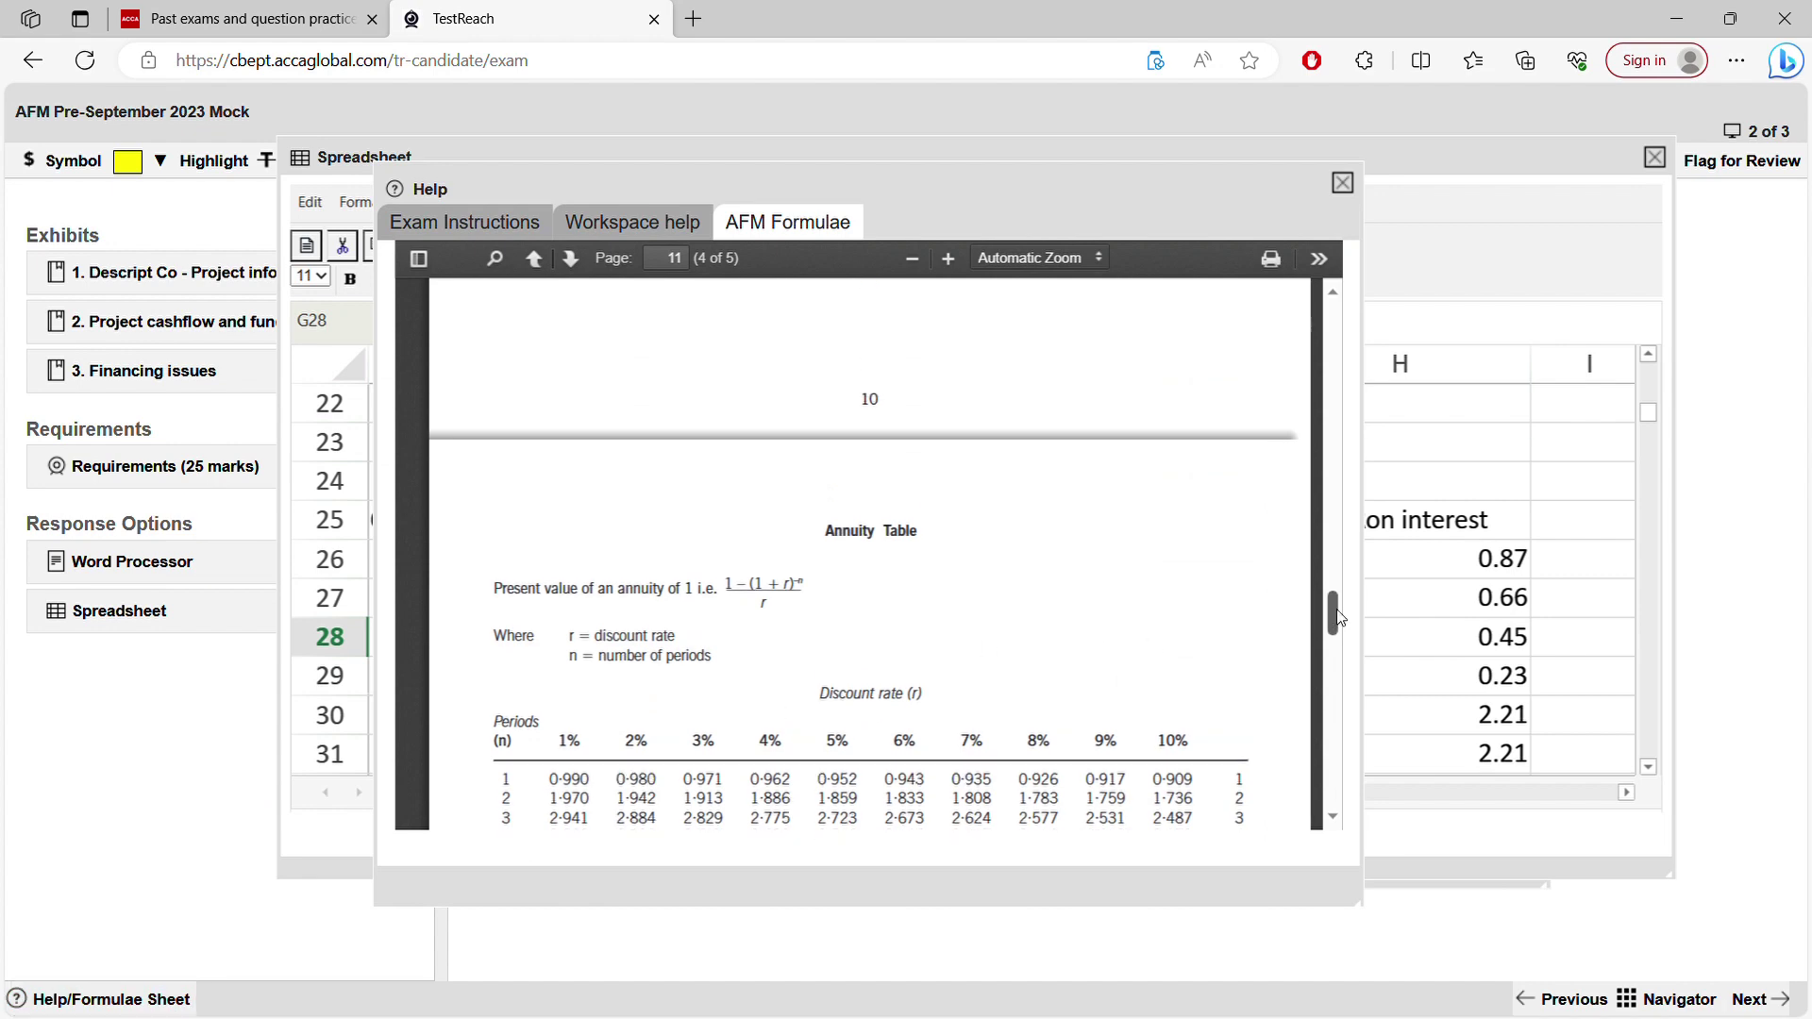
{"action": "left_click_drag", "start_coordinate": [1340, 619], "coordinate": [1325, 529]}
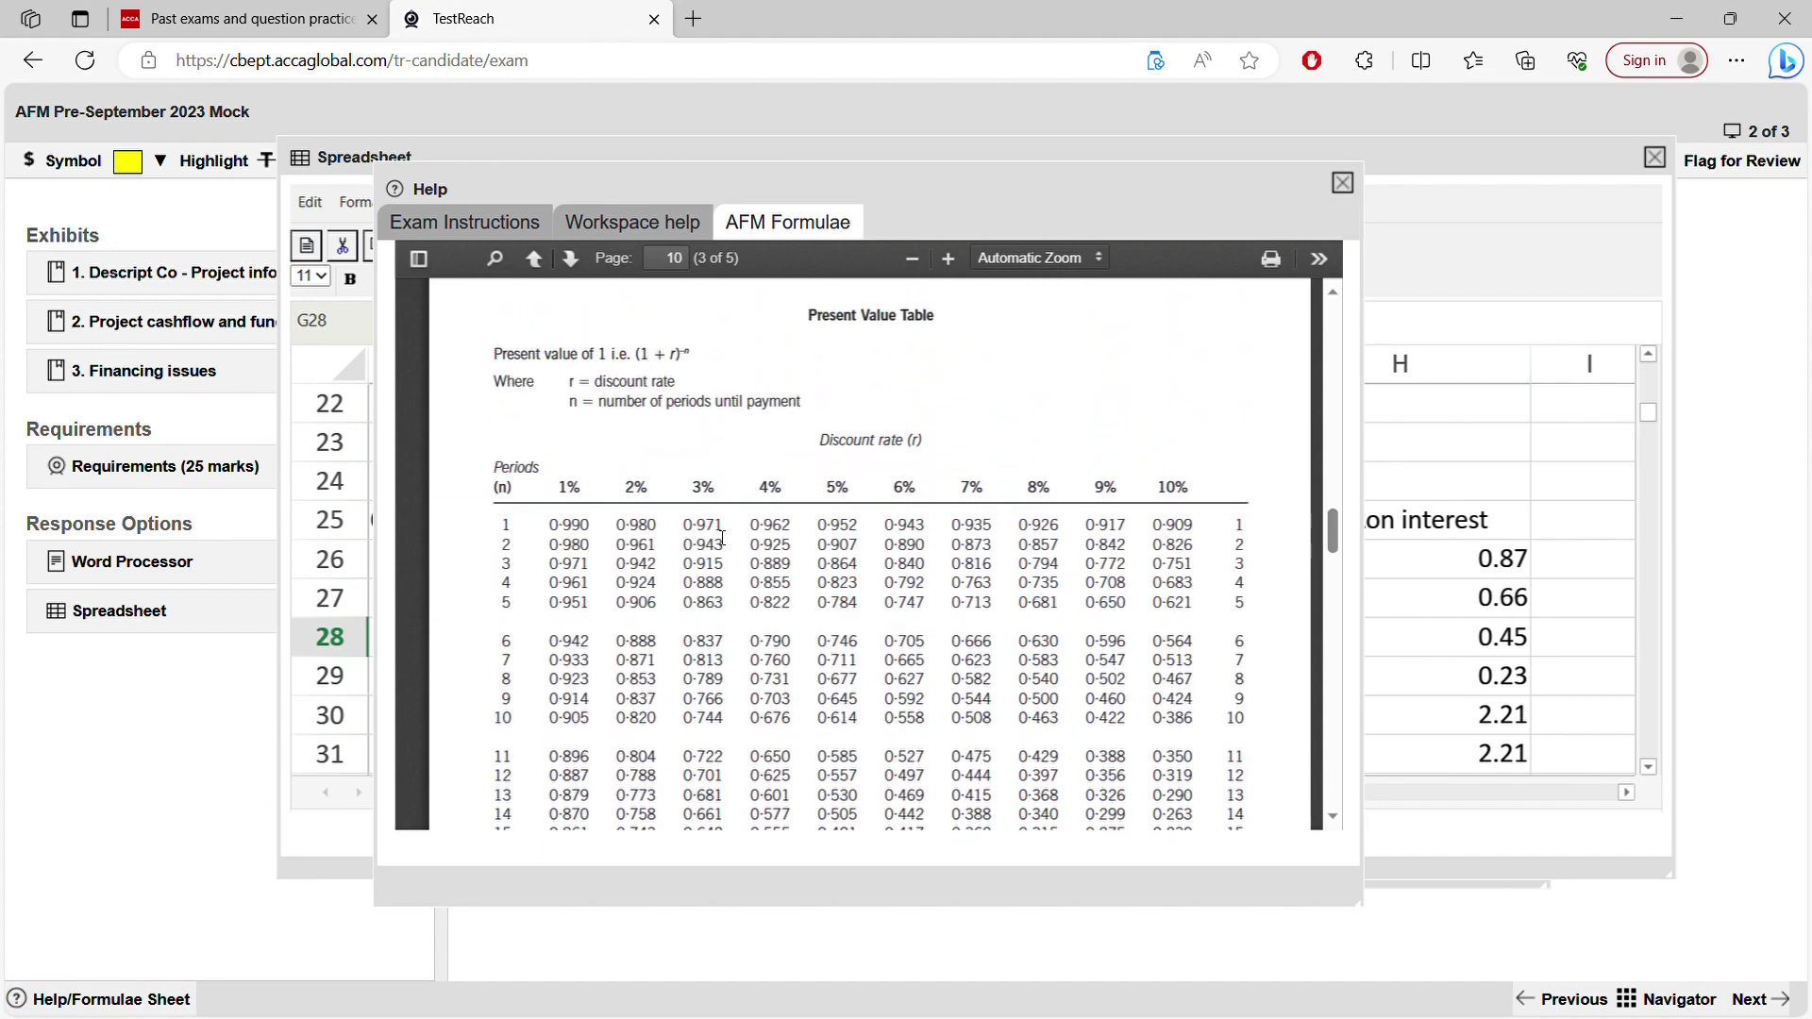
{"action": "left_click_drag", "start_coordinate": [682, 524], "coordinate": [717, 592]}
{"action": "left_click", "coordinate": [1342, 182]}
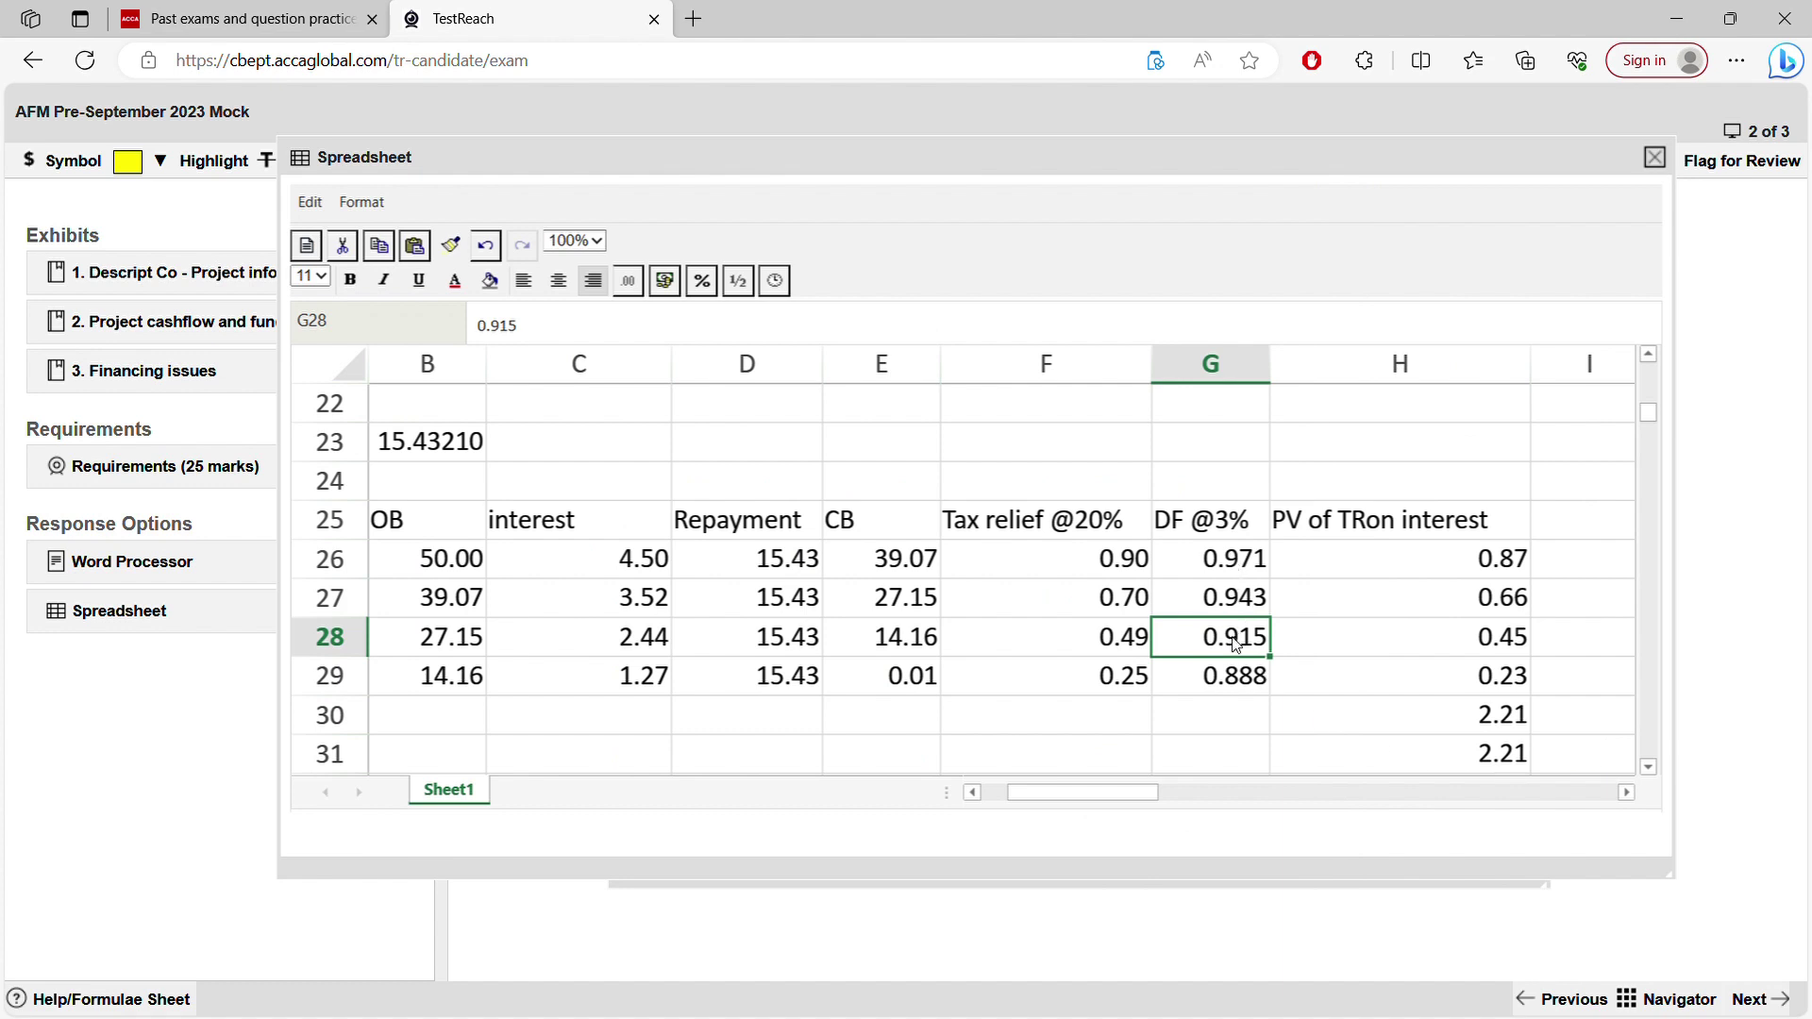
- Trace the present value of the bank loan tax relief from the discount factors through H26 to the sum in H30
{"action": "left_click", "coordinate": [1223, 695]}
{"action": "left_click", "coordinate": [1234, 595]}
{"action": "left_click", "coordinate": [1239, 574]}
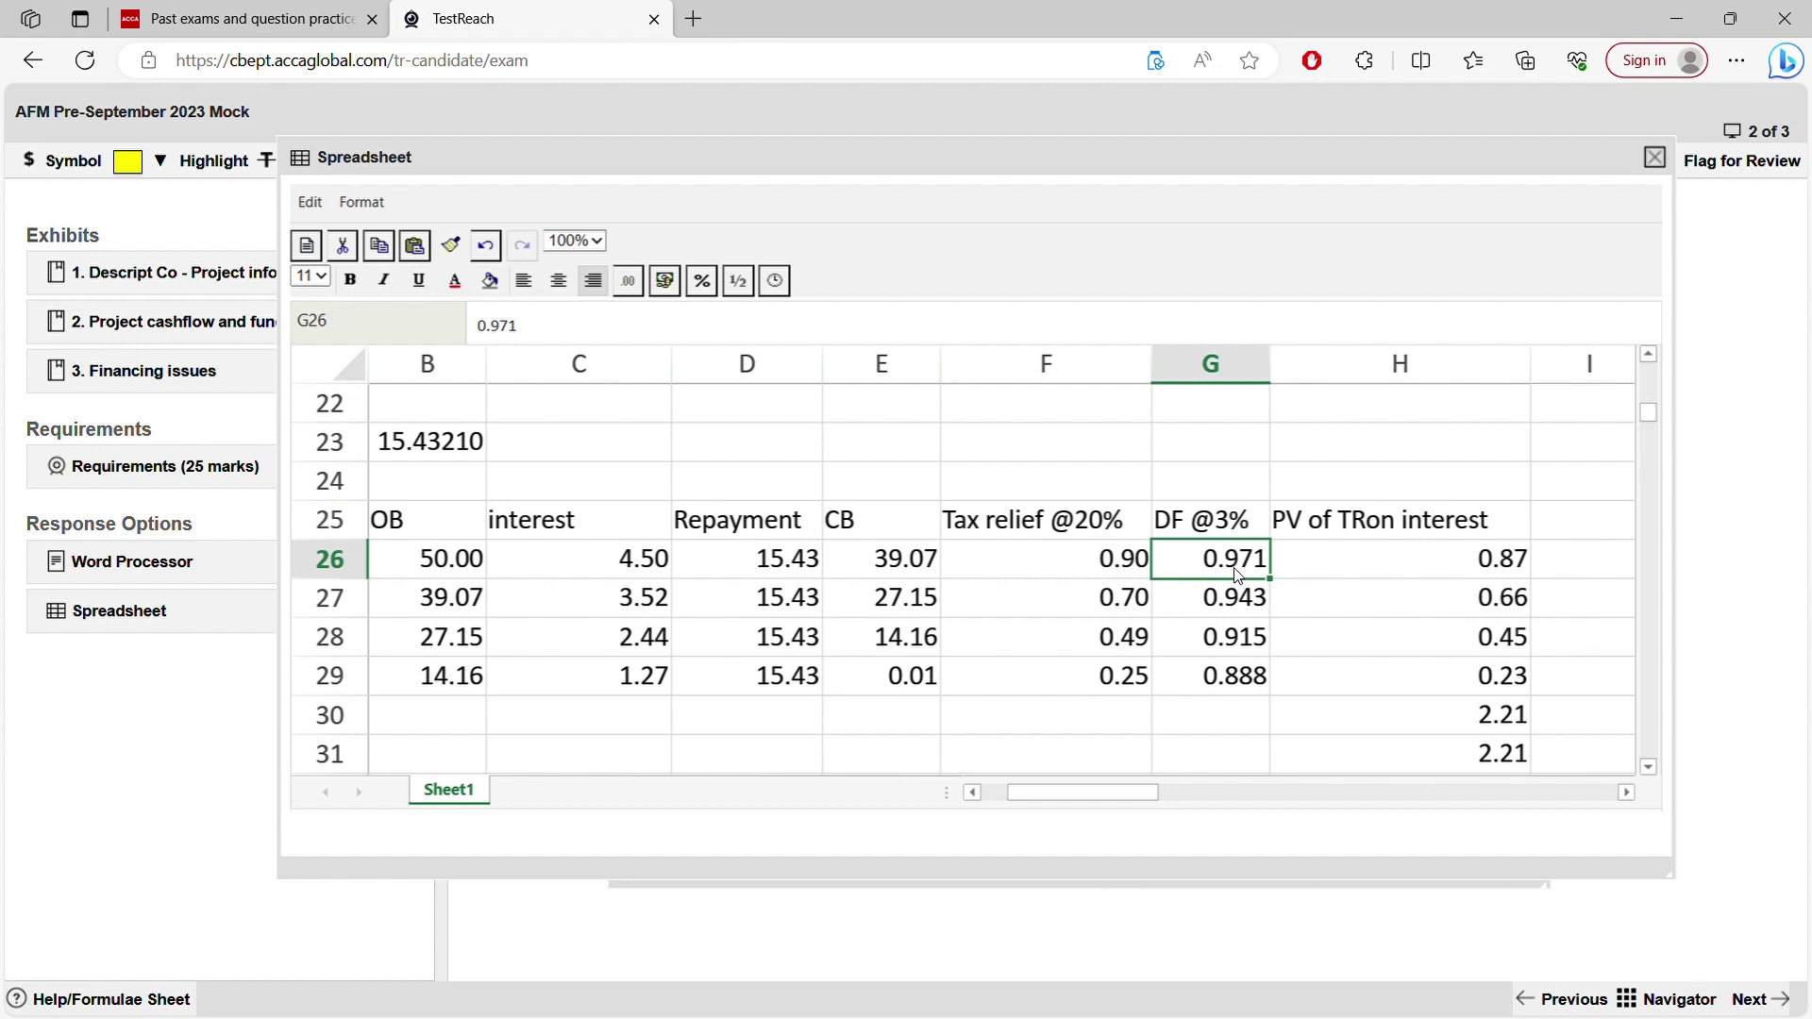
{"action": "left_click", "coordinate": [1126, 573]}
{"action": "left_click", "coordinate": [1388, 555]}
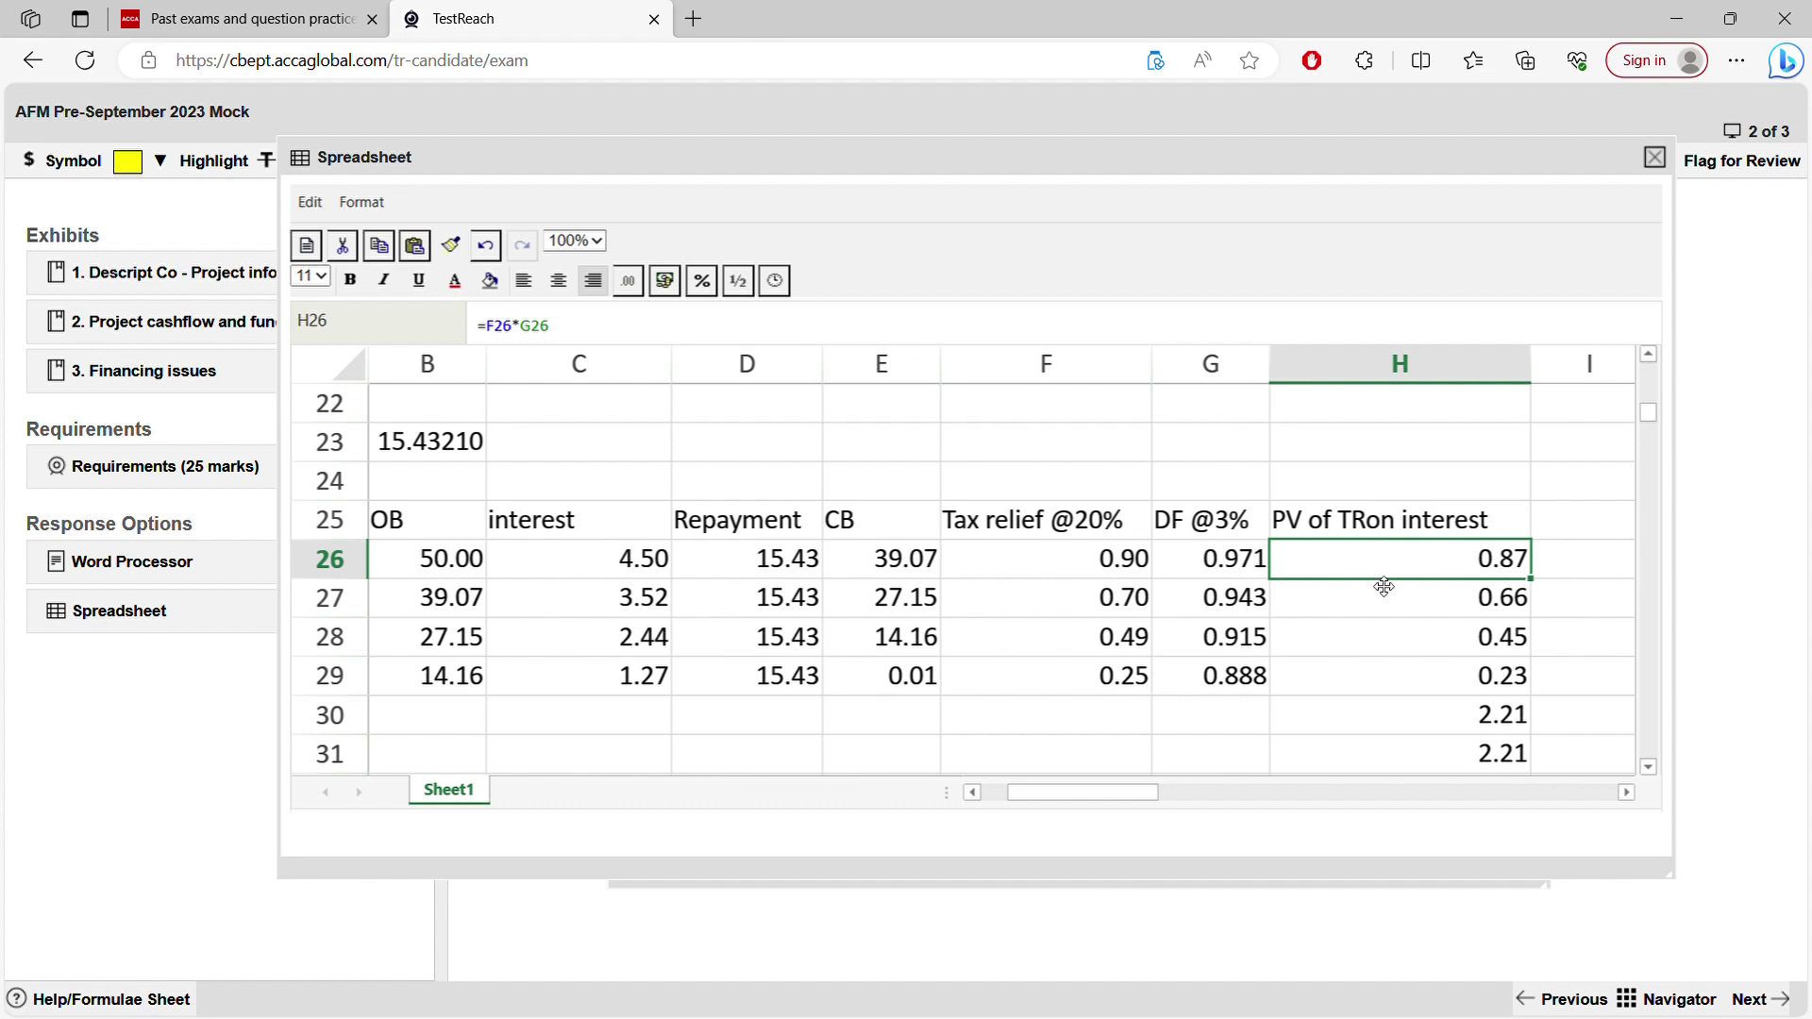
{"action": "left_click", "coordinate": [1441, 724]}
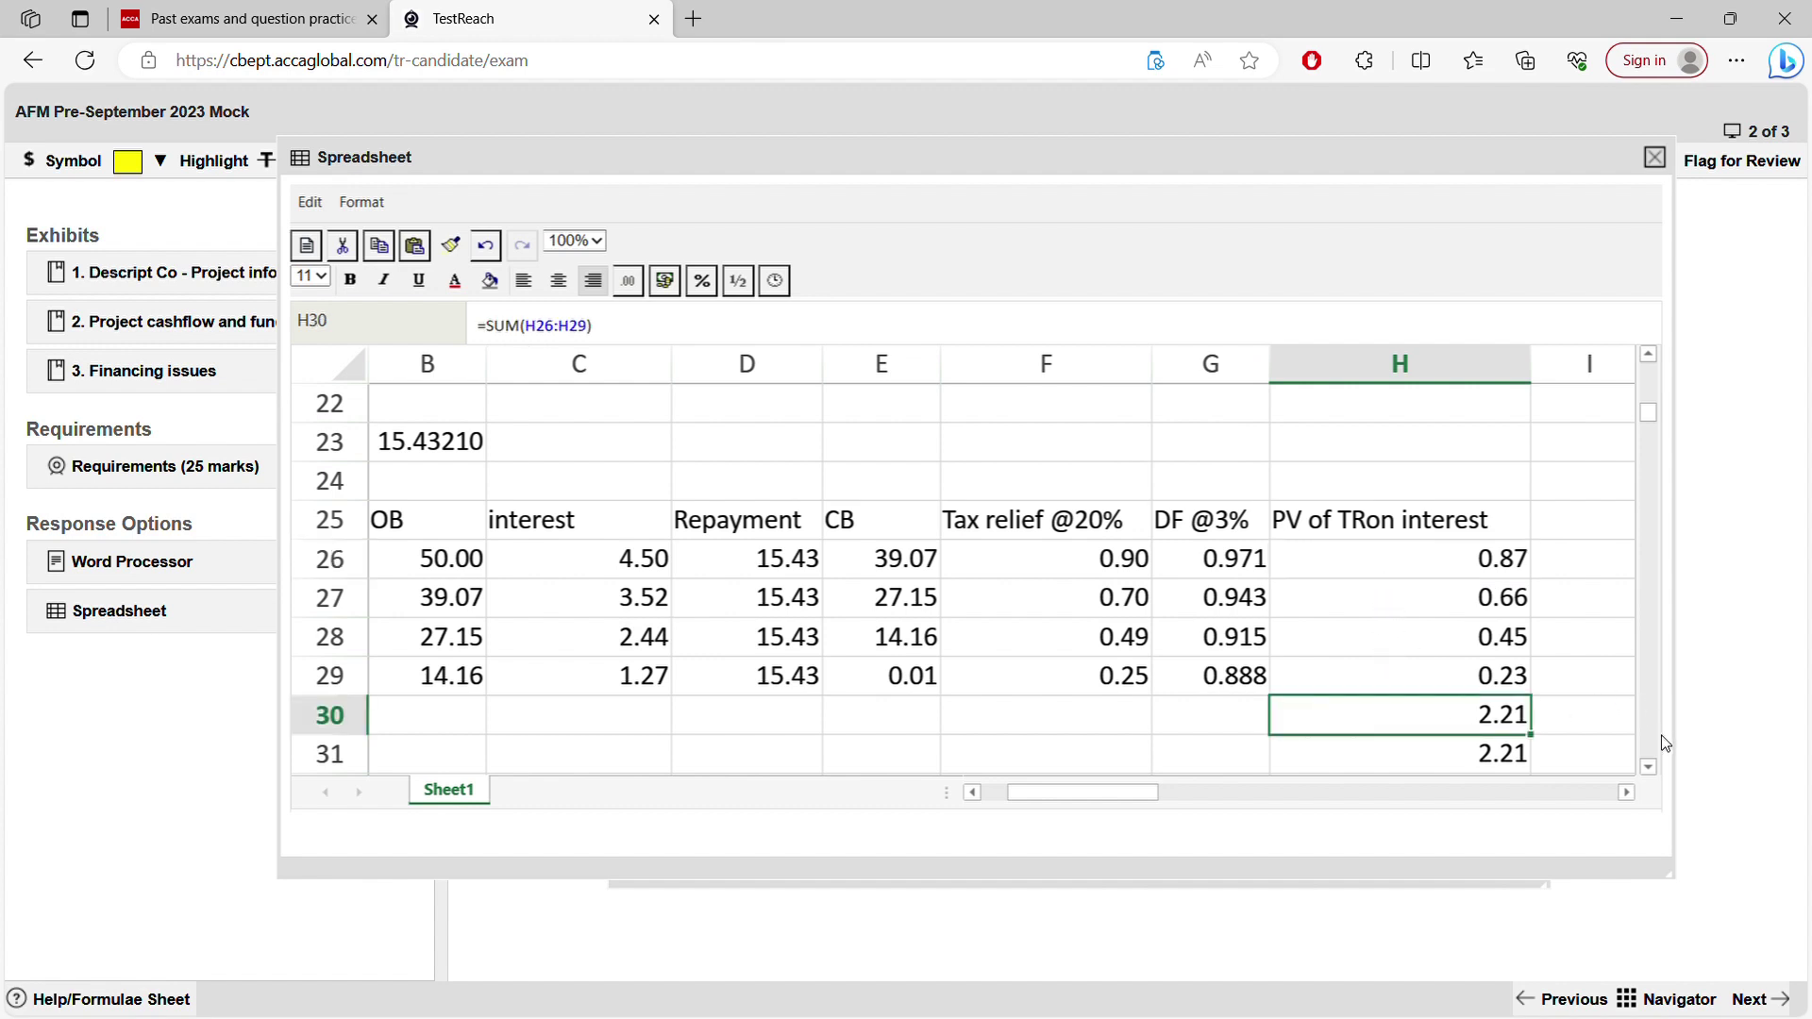
- Review the tax relief lines for the bank loan and the subsidised loan in rows 15 and 16 of the APV summary
{"action": "scroll", "coordinate": [1272, 564], "scroll_direction": "up", "scroll_amount": 3}
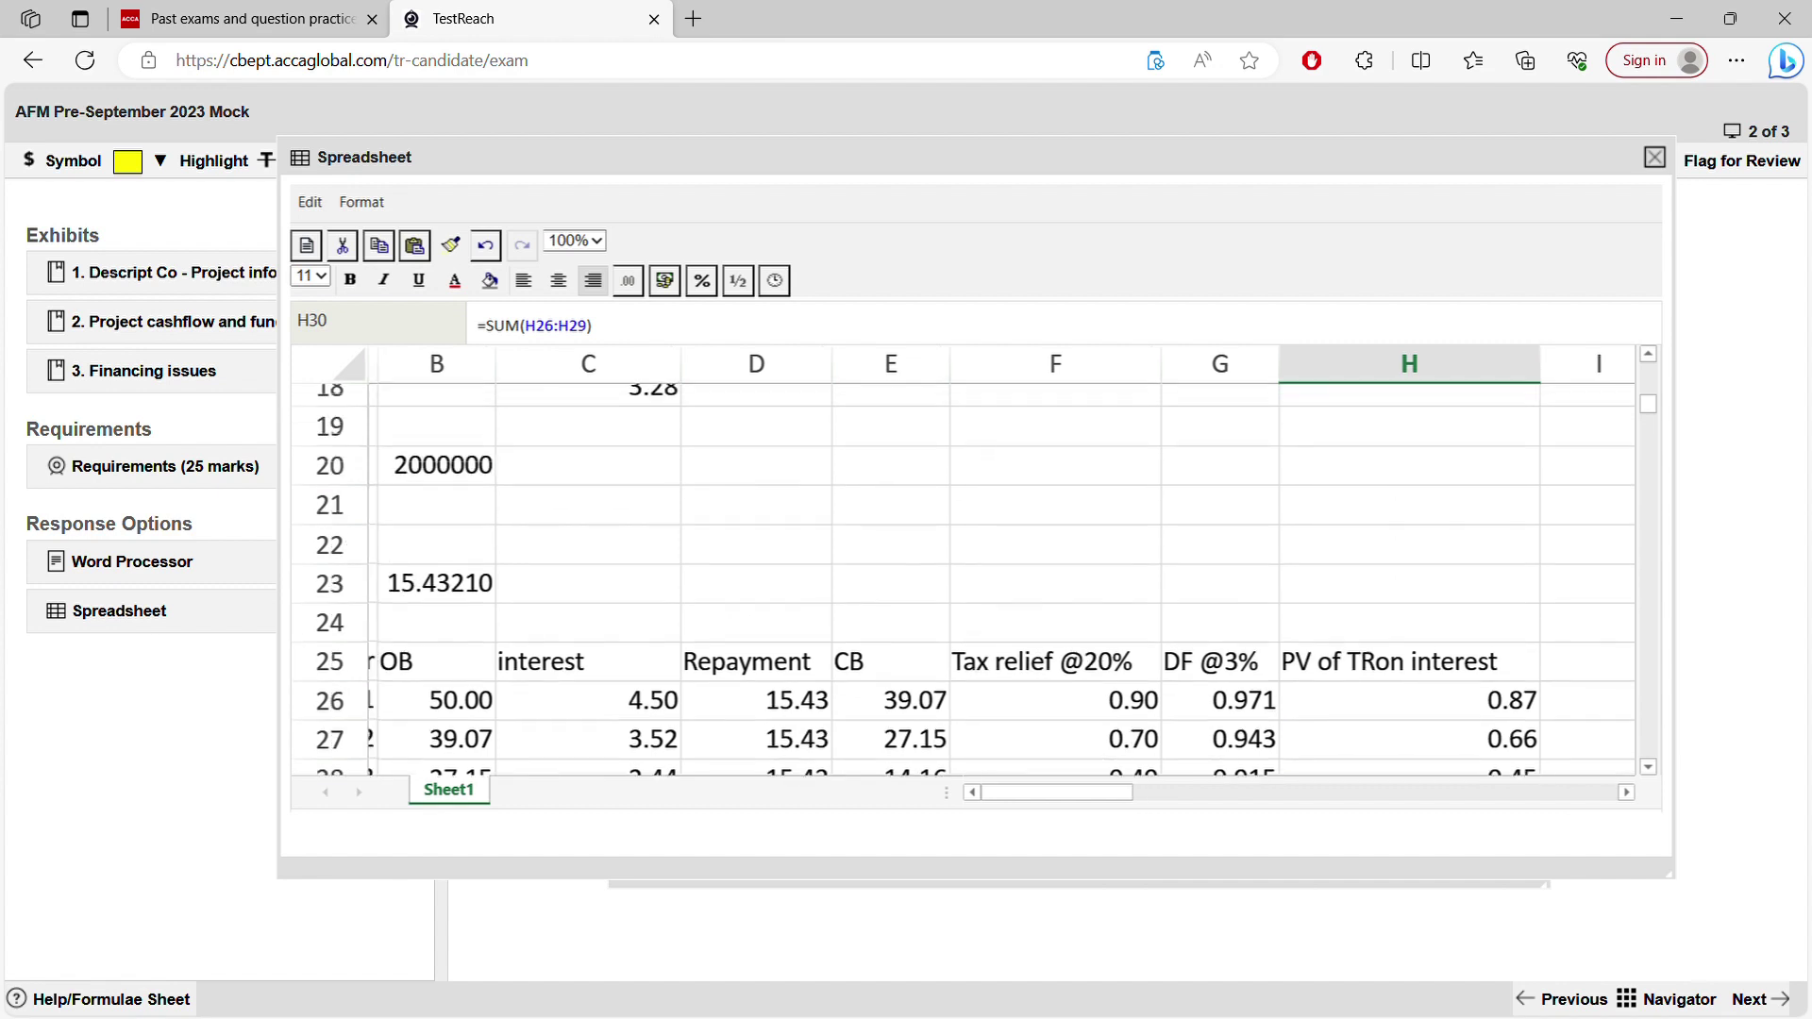
{"action": "scroll", "coordinate": [1271, 564], "scroll_direction": "left", "scroll_amount": 1}
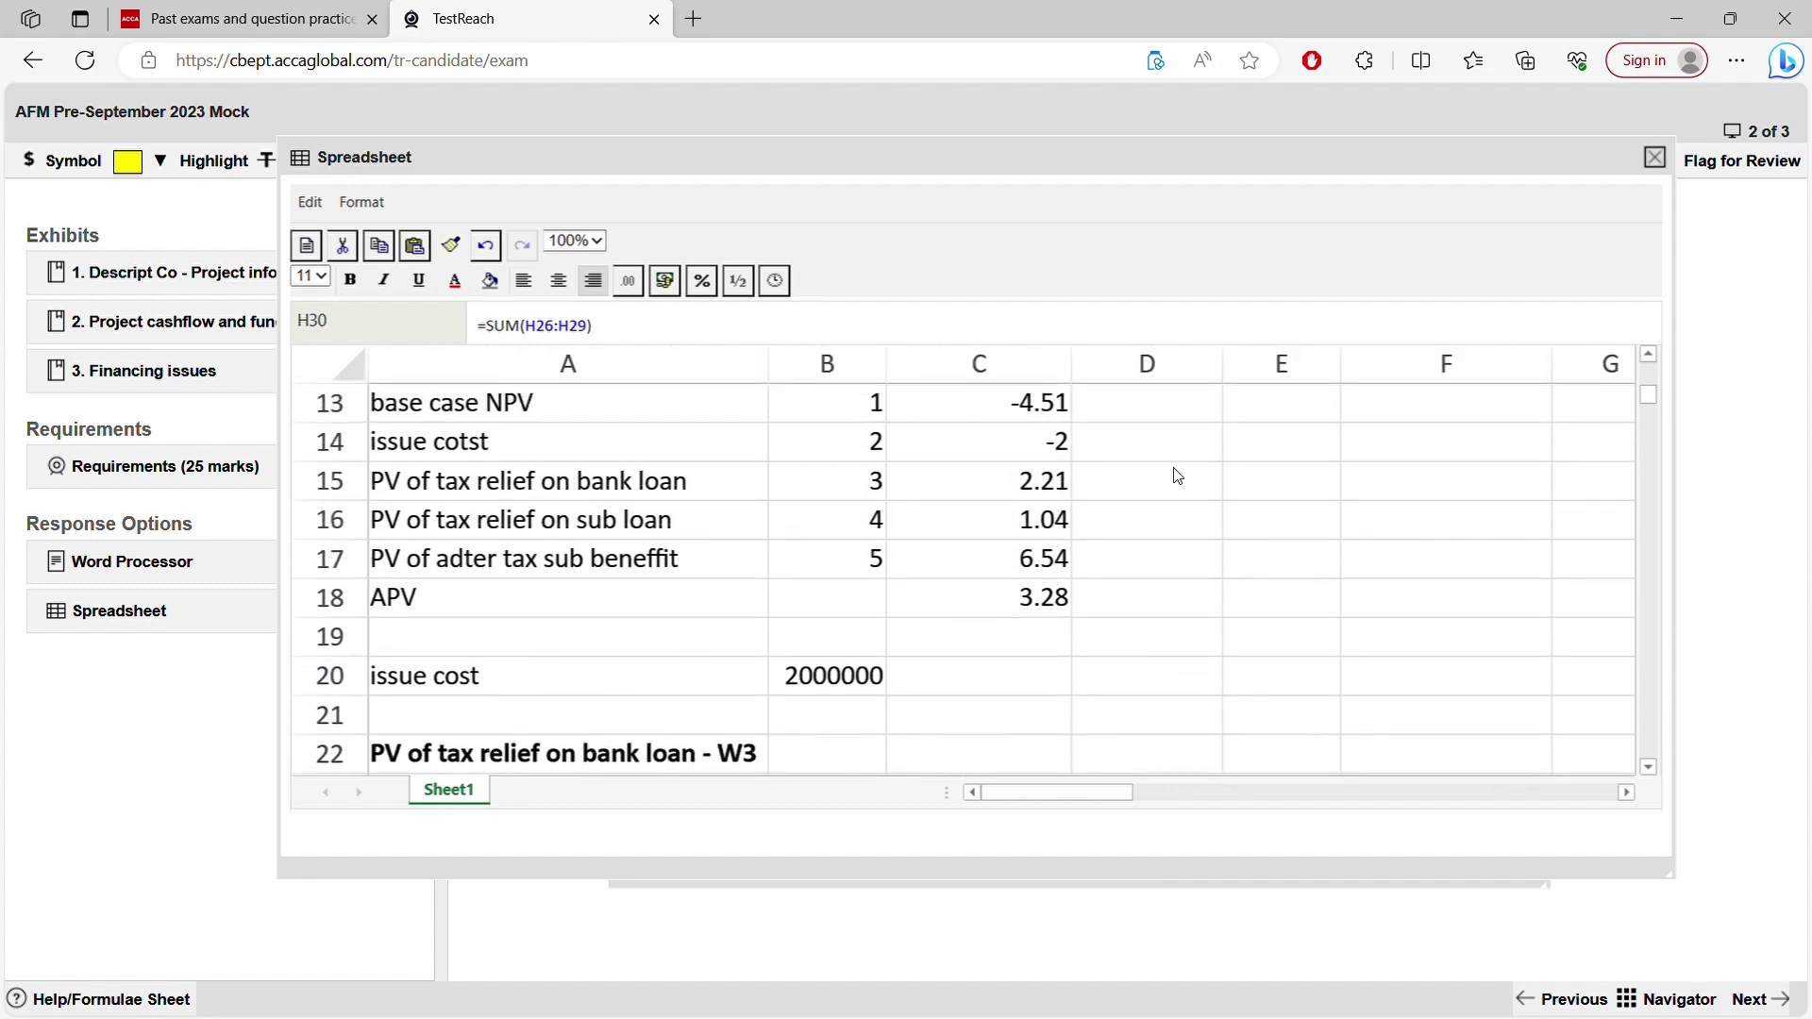
{"action": "left_click", "coordinate": [989, 493]}
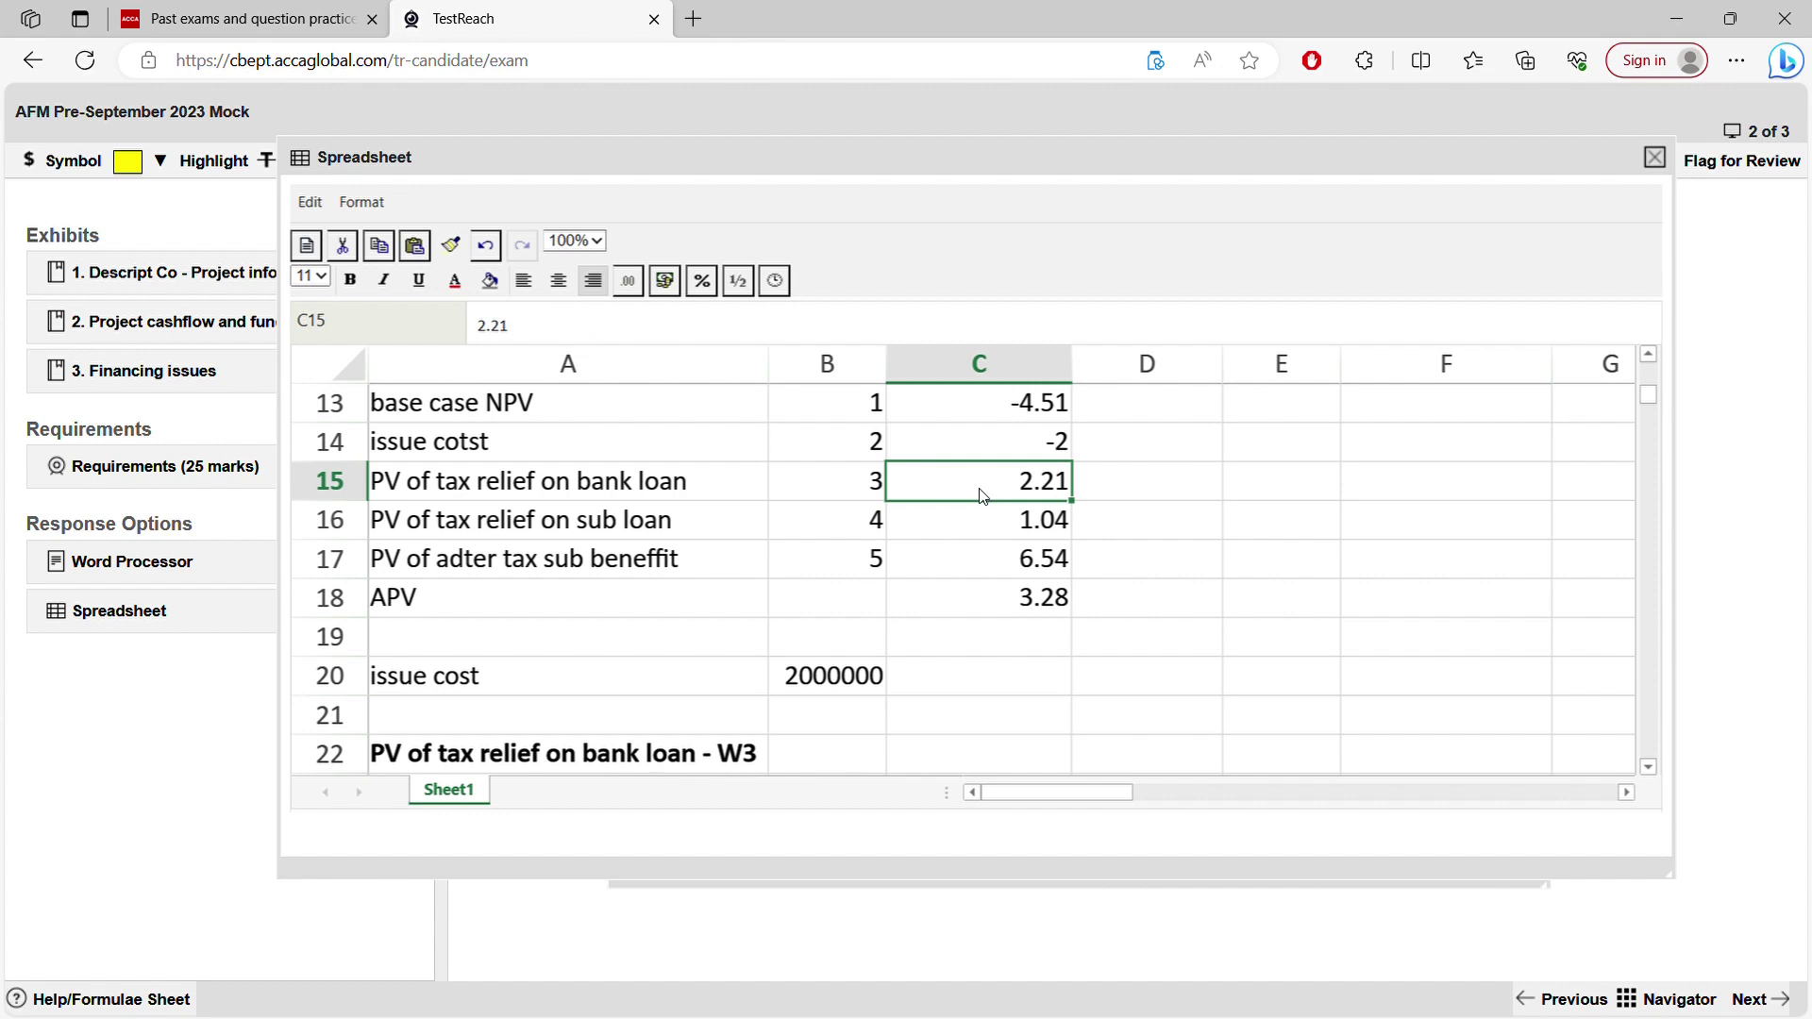
{"action": "left_click", "coordinate": [697, 524]}
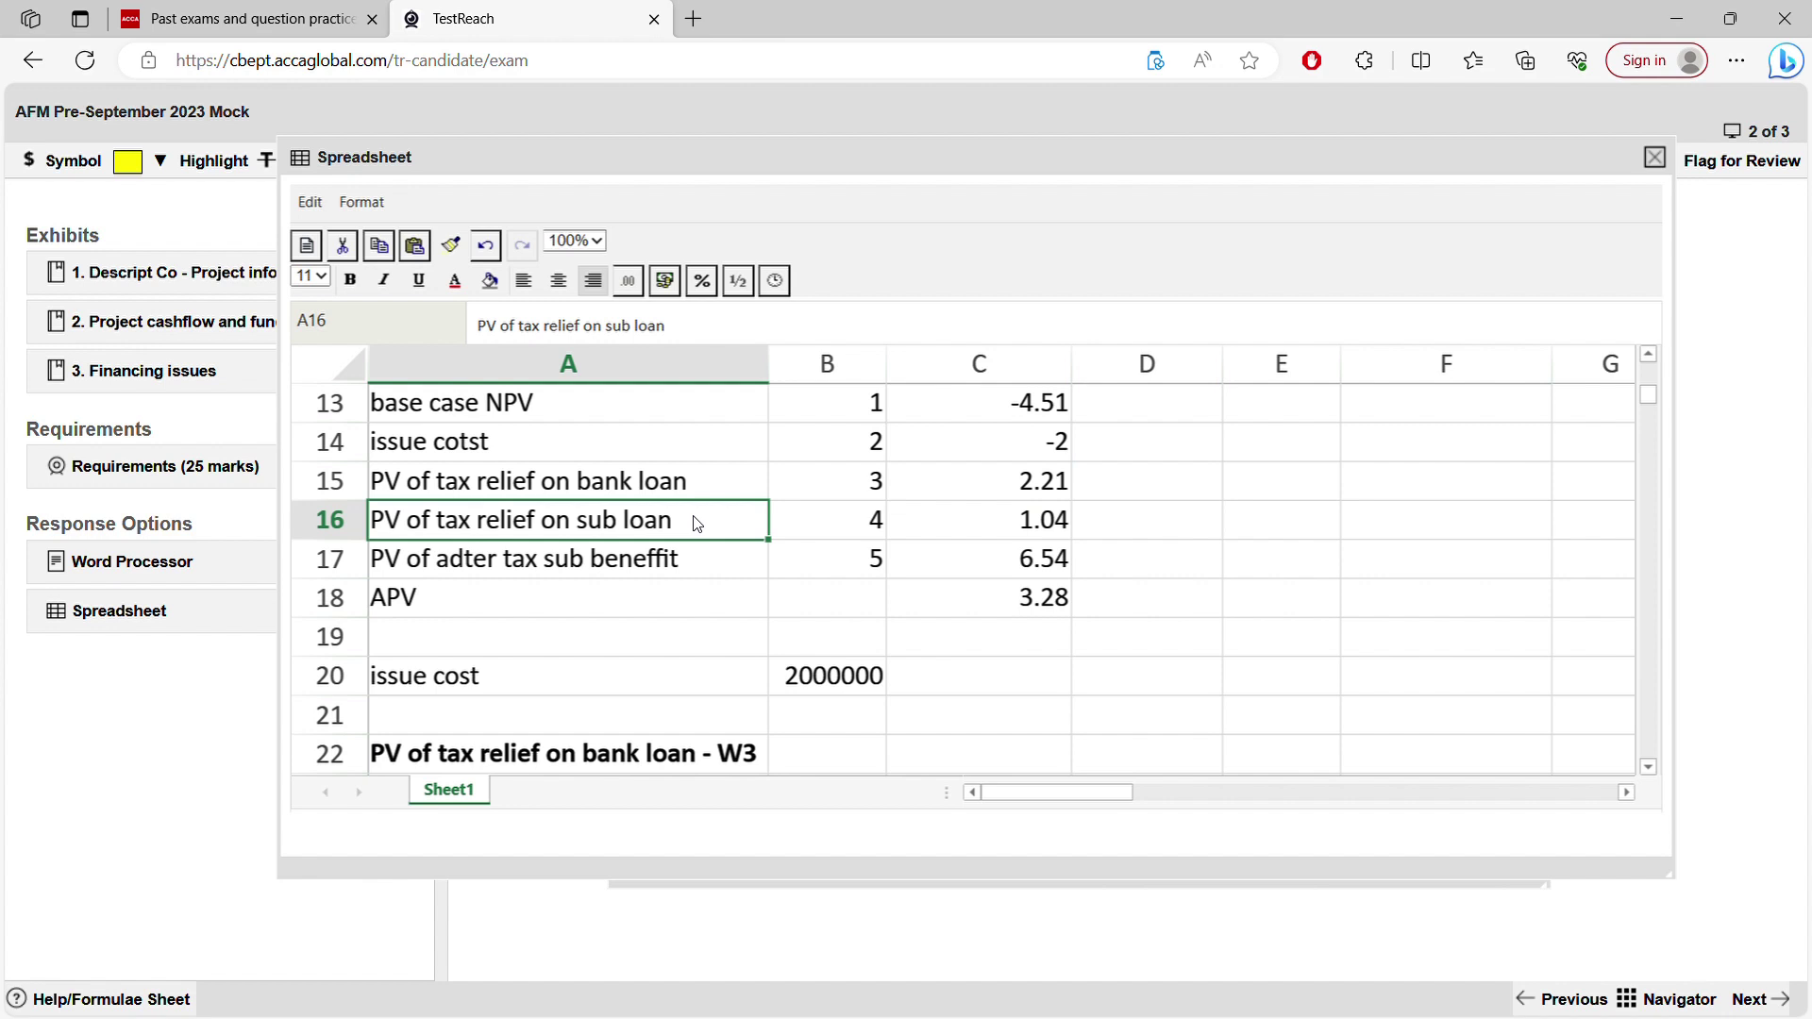
{"action": "left_click", "coordinate": [663, 486]}
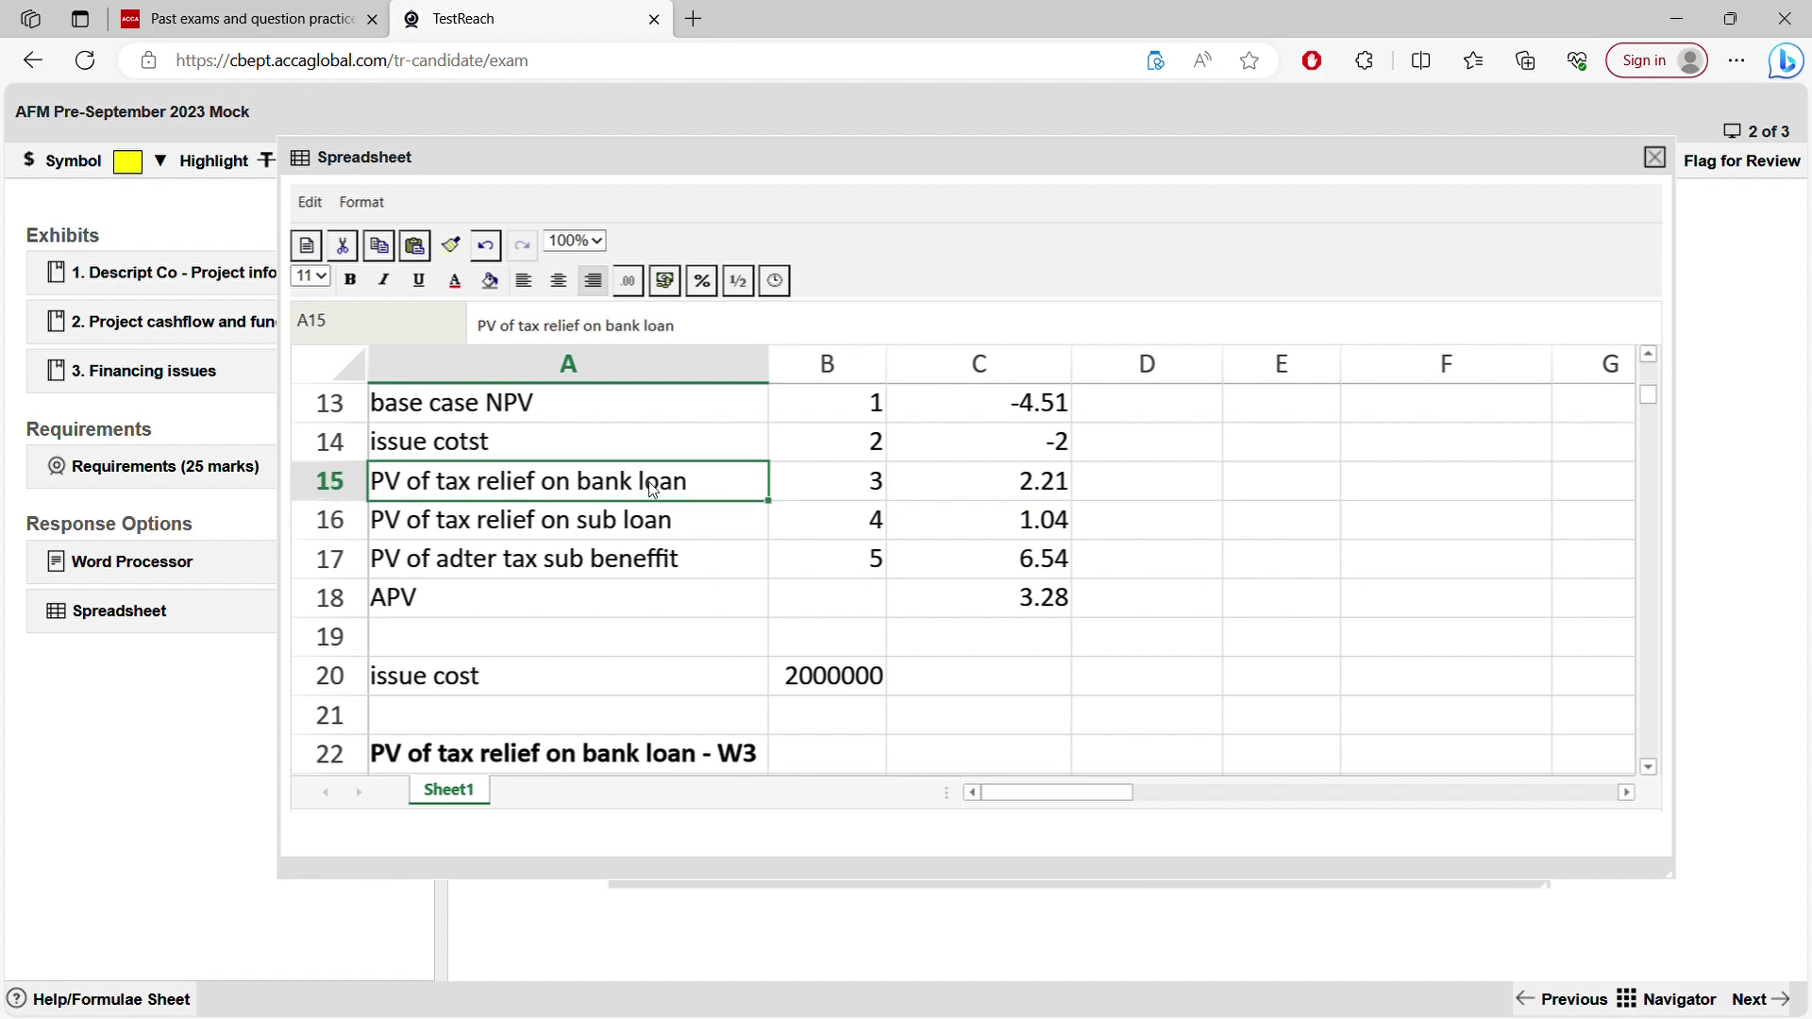
{"action": "left_click", "coordinate": [1035, 534]}
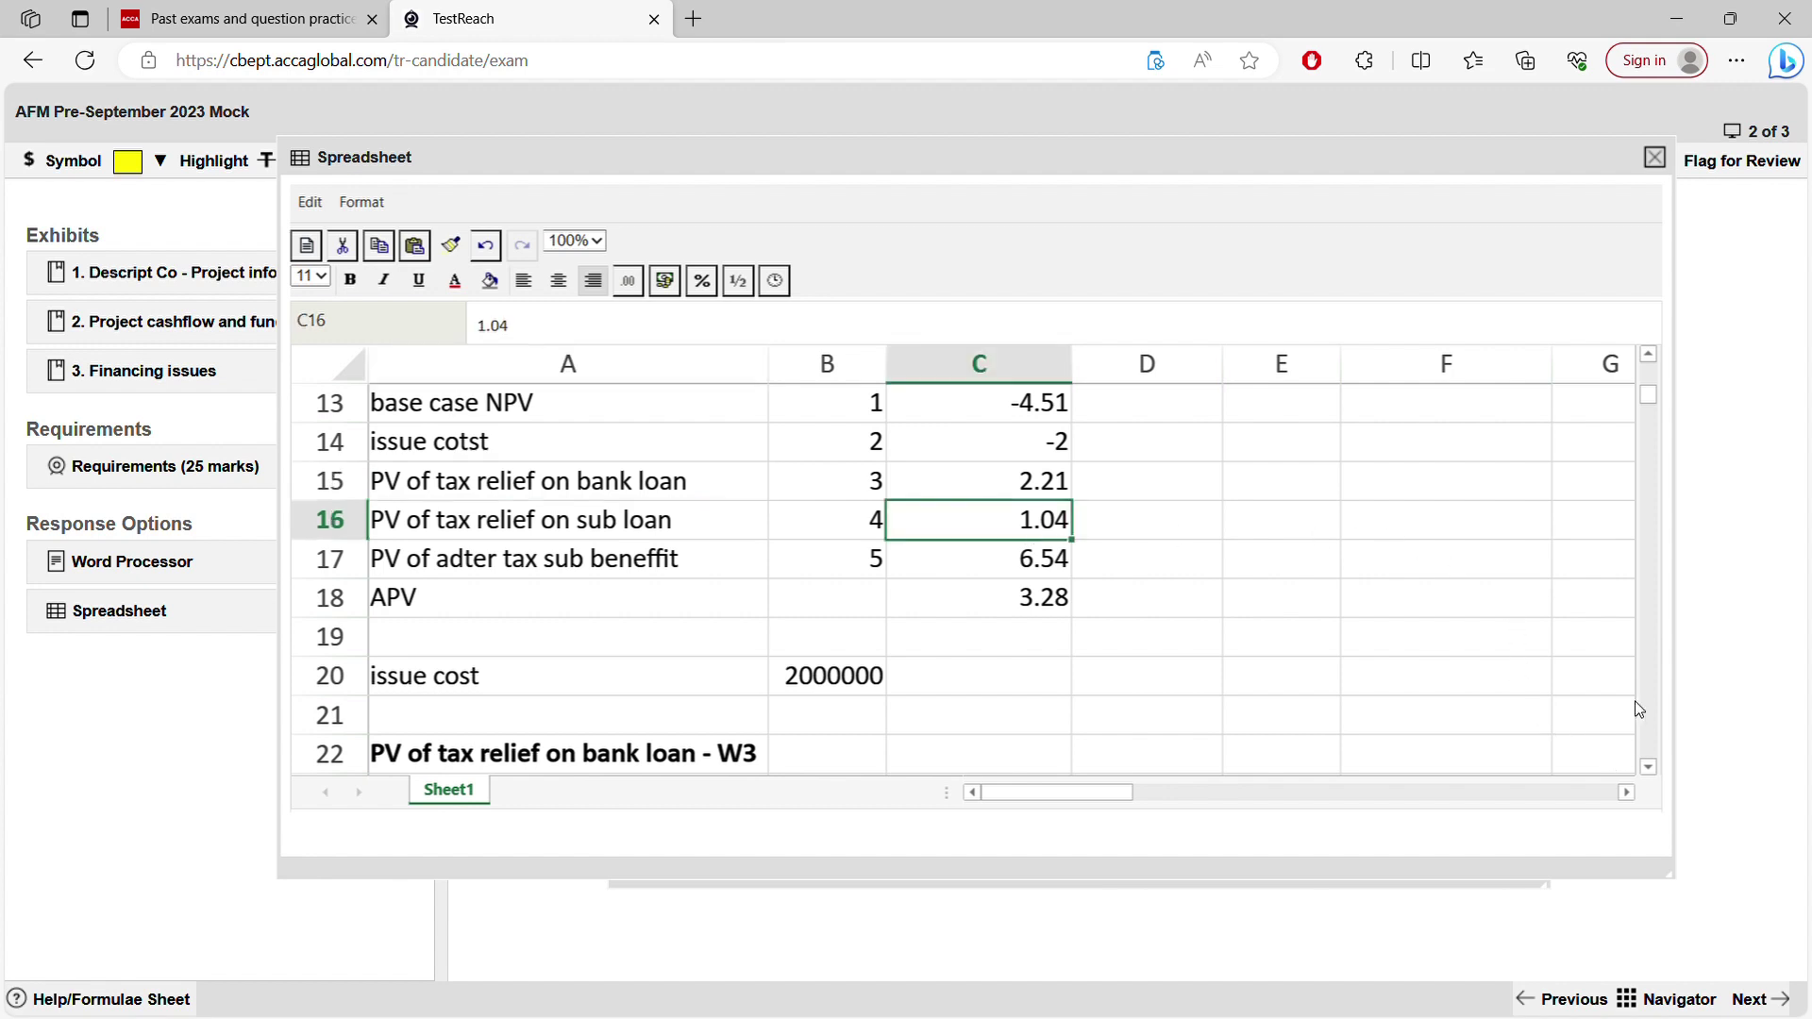
- Inspect the W4 working's formula in B32 for the tax relief on the subsidised loan
{"action": "scroll", "coordinate": [1644, 546], "scroll_direction": "down", "scroll_amount": 5}
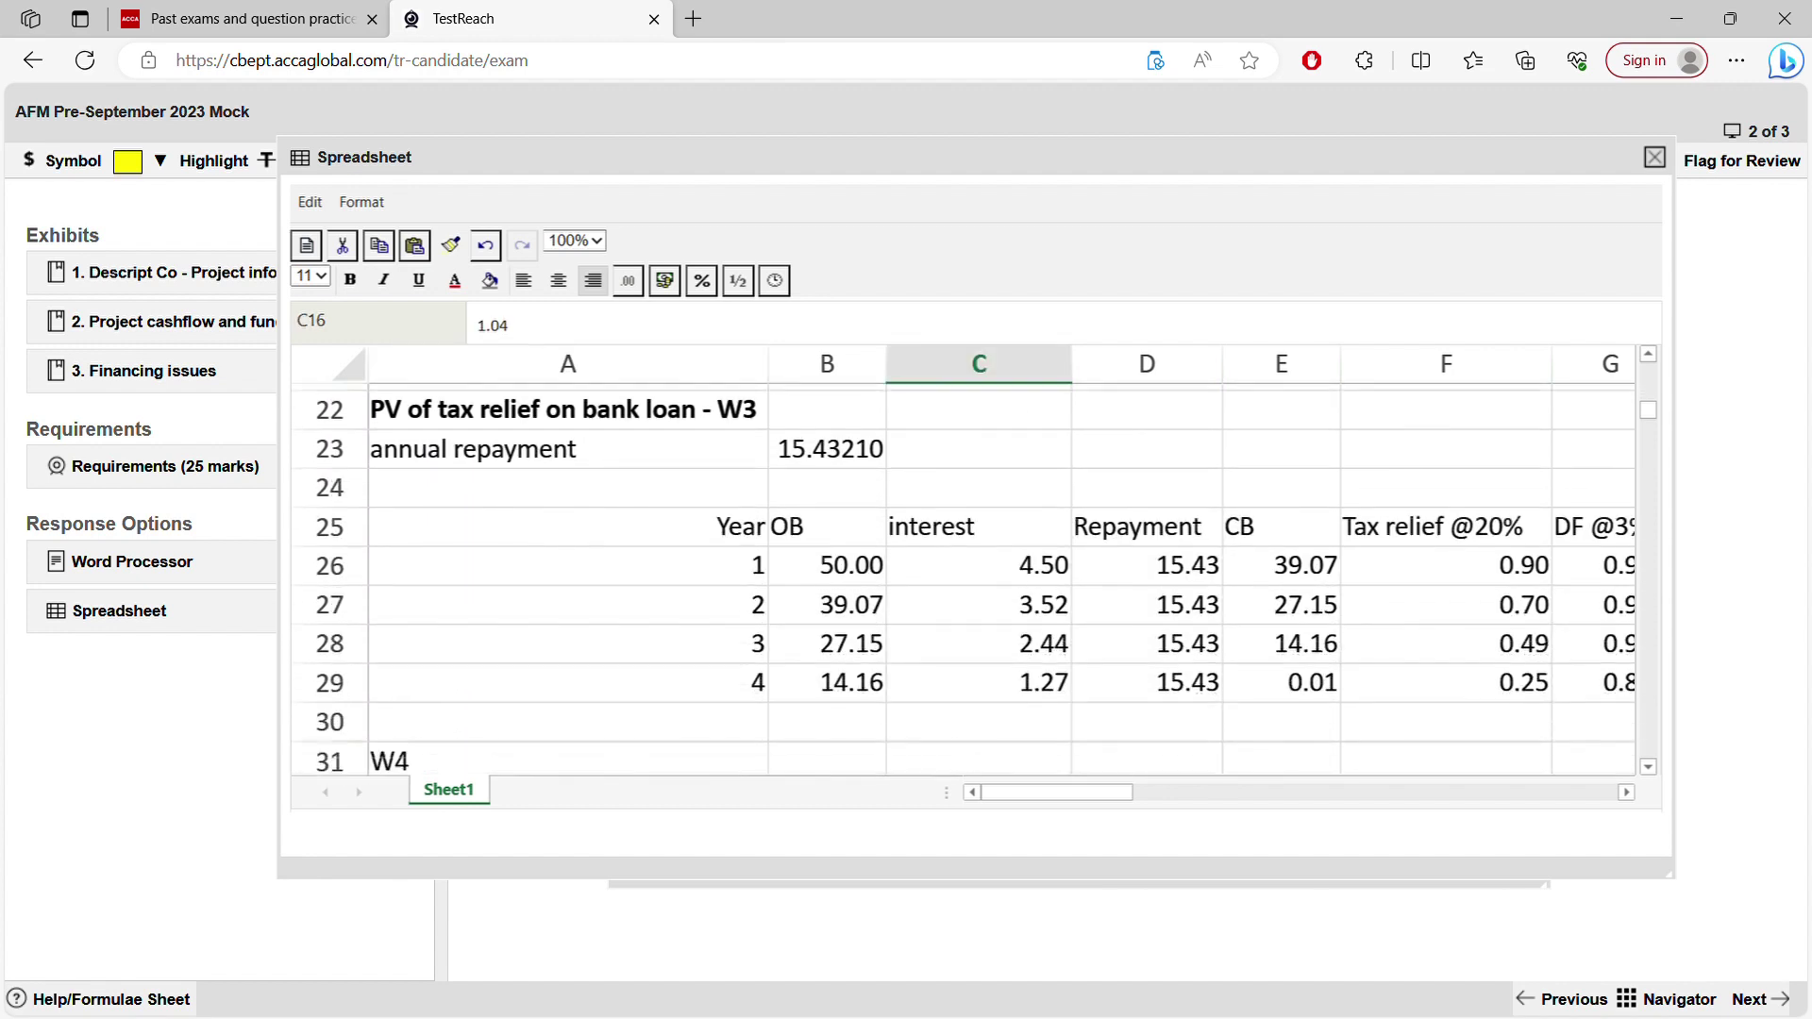
{"action": "scroll", "coordinate": [966, 579], "scroll_direction": "up", "scroll_amount": 1}
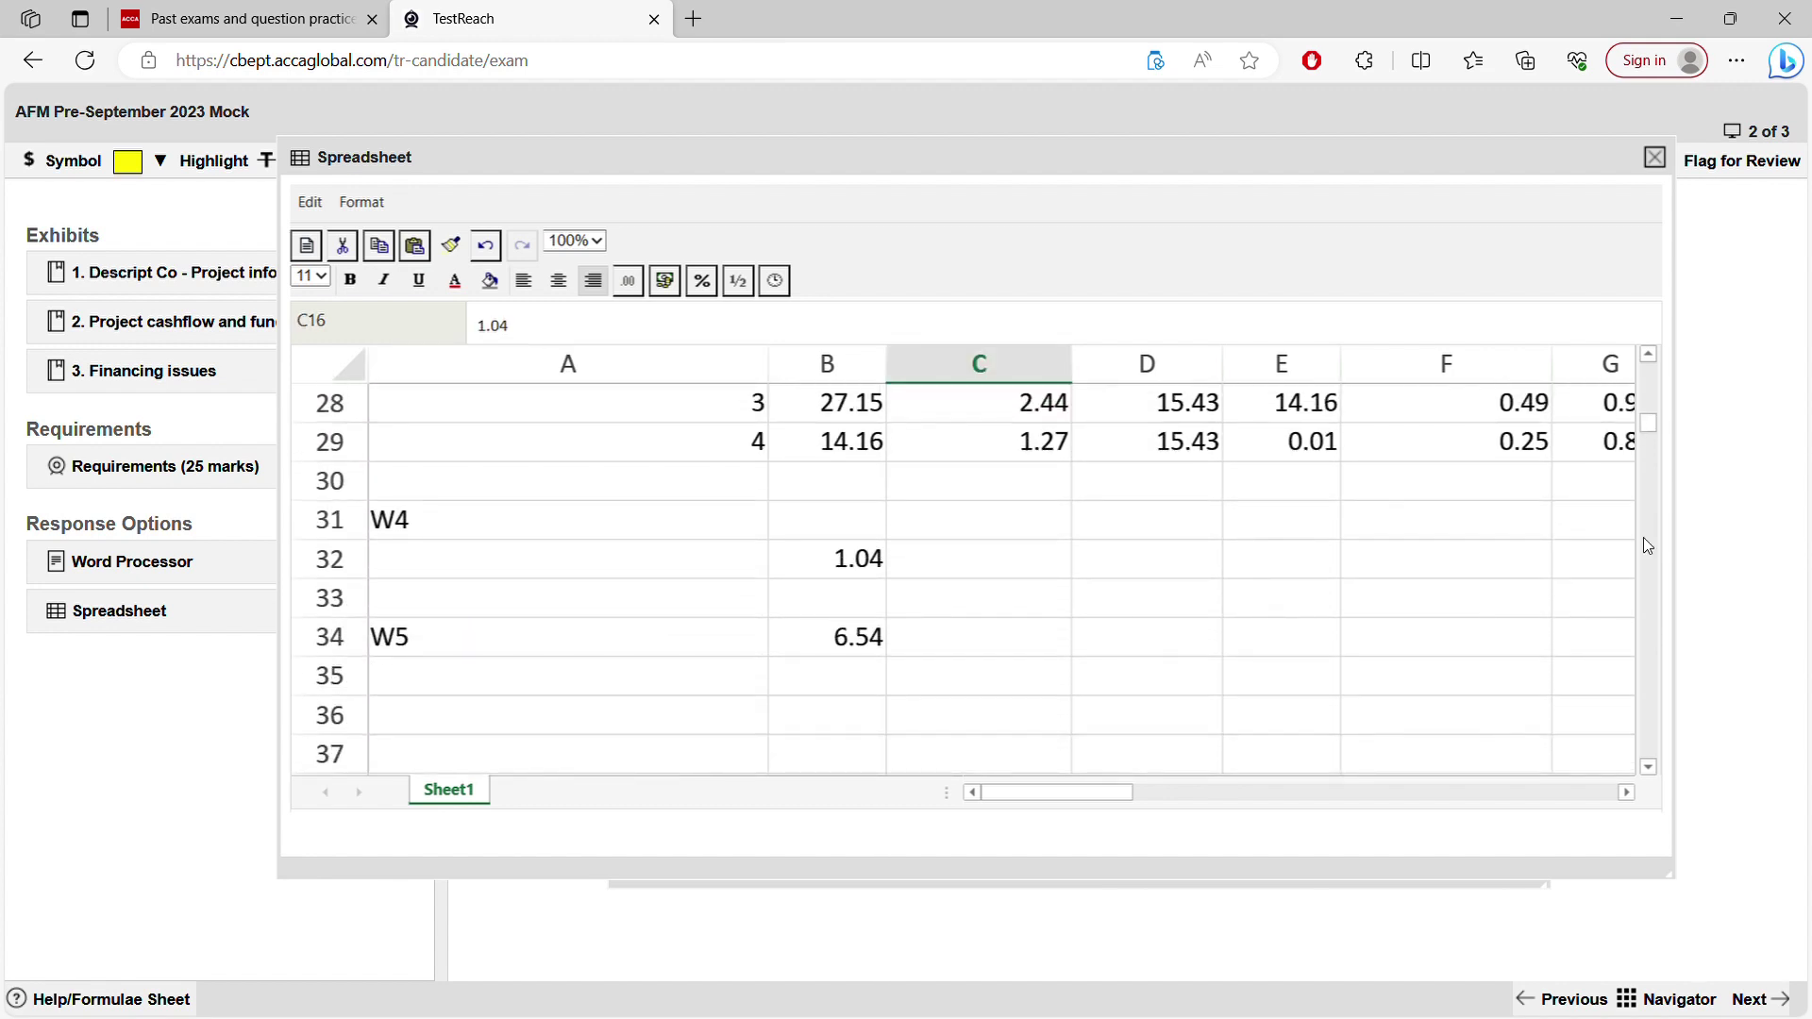
{"action": "left_click", "coordinate": [866, 574]}
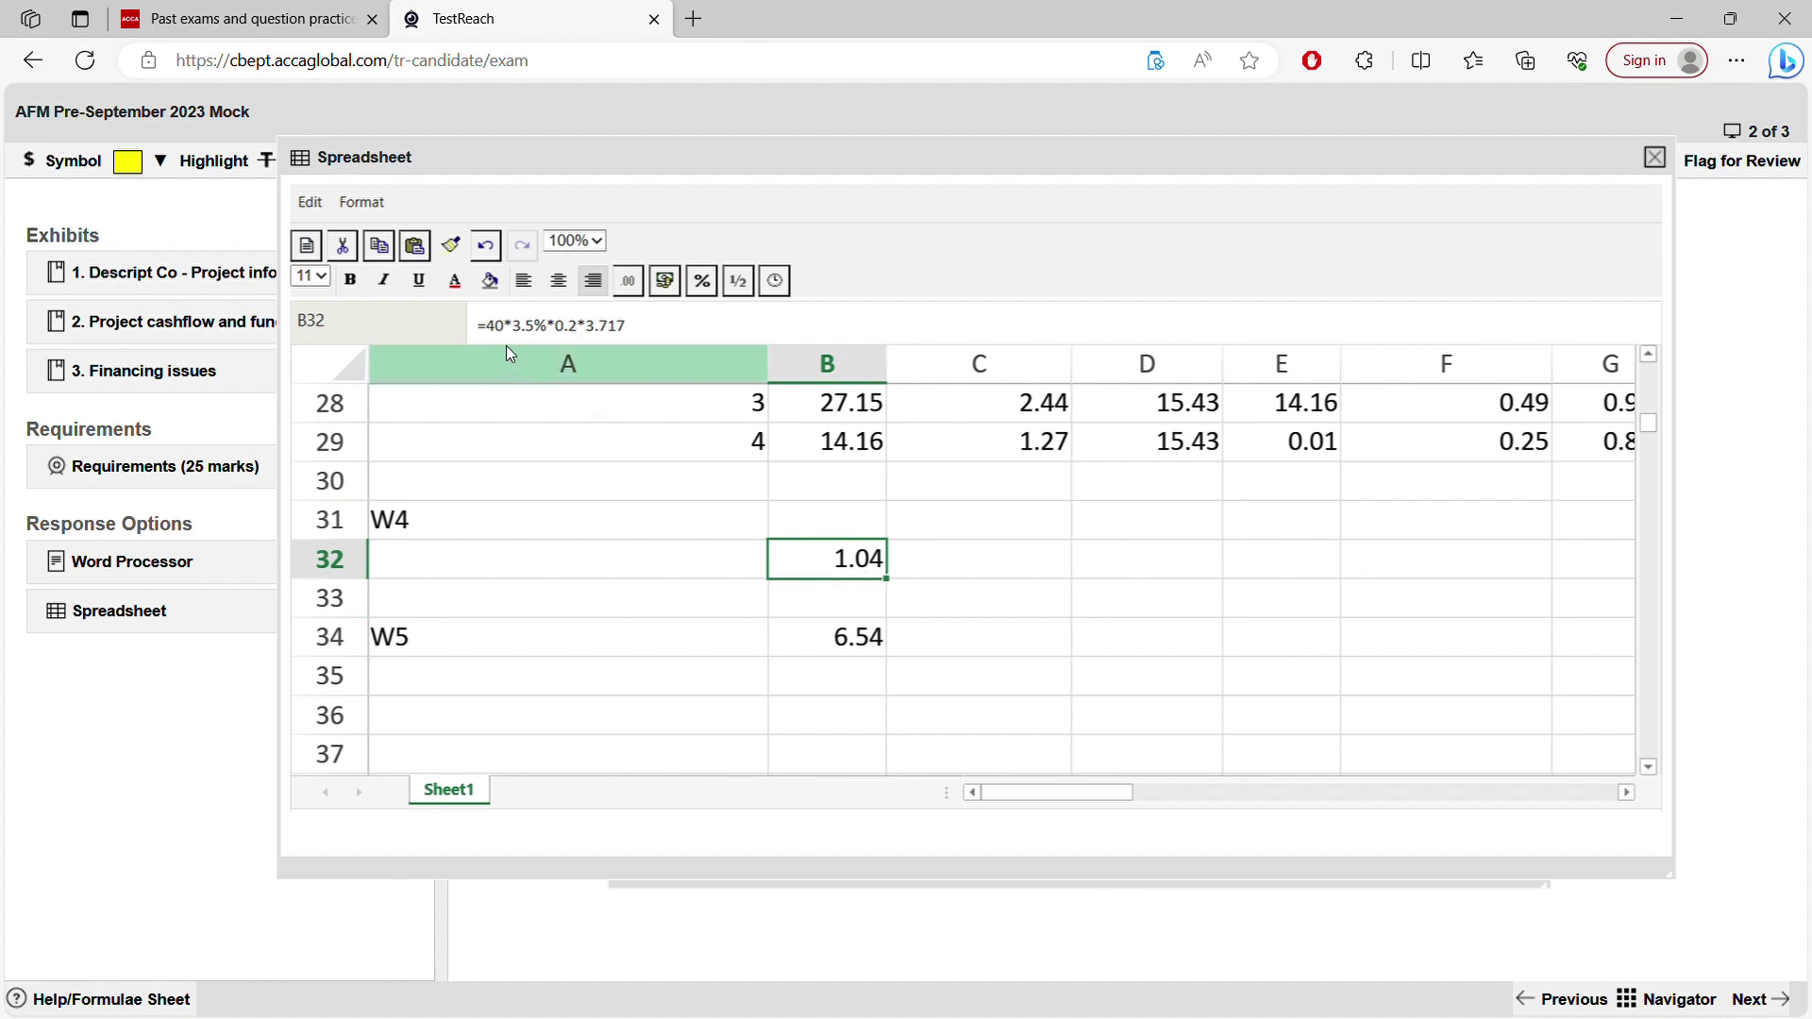
{"action": "left_click_drag", "start_coordinate": [495, 326], "coordinate": [632, 328]}
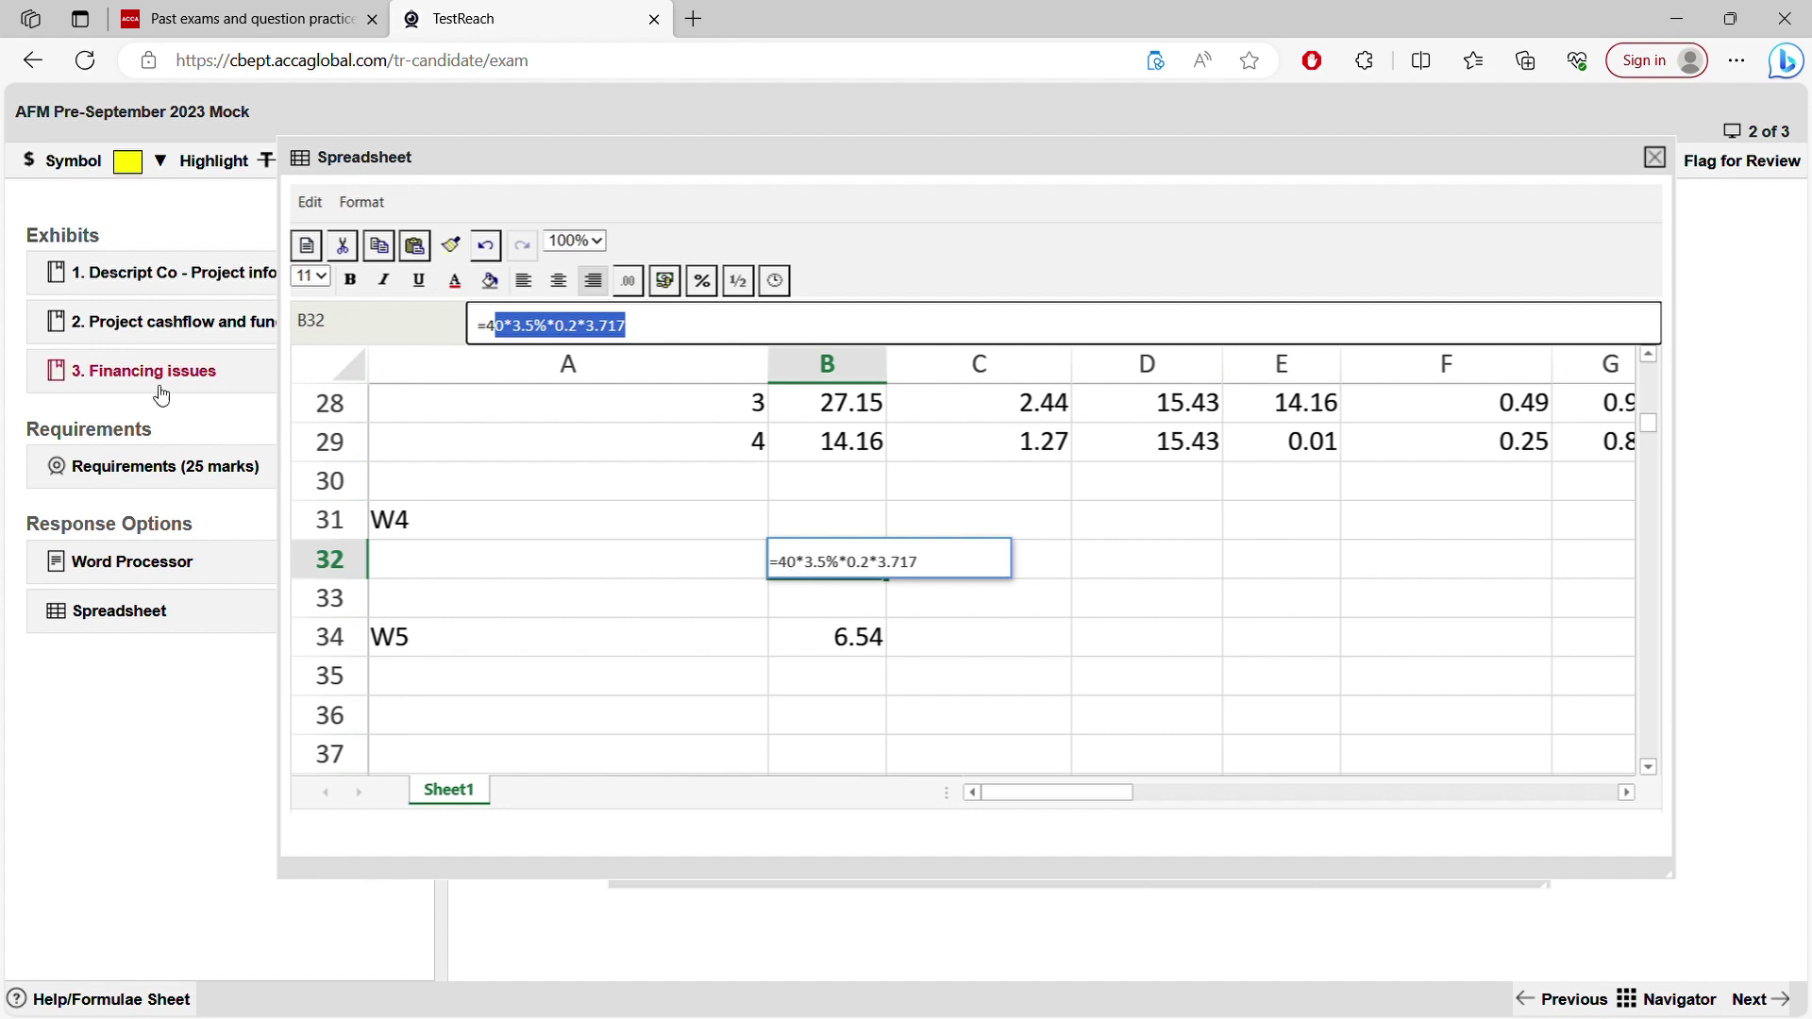
- Open the Project cashflow and funding exhibit and look up the subsidised loan's amount and annual interest rate
{"action": "left_click", "coordinate": [165, 323]}
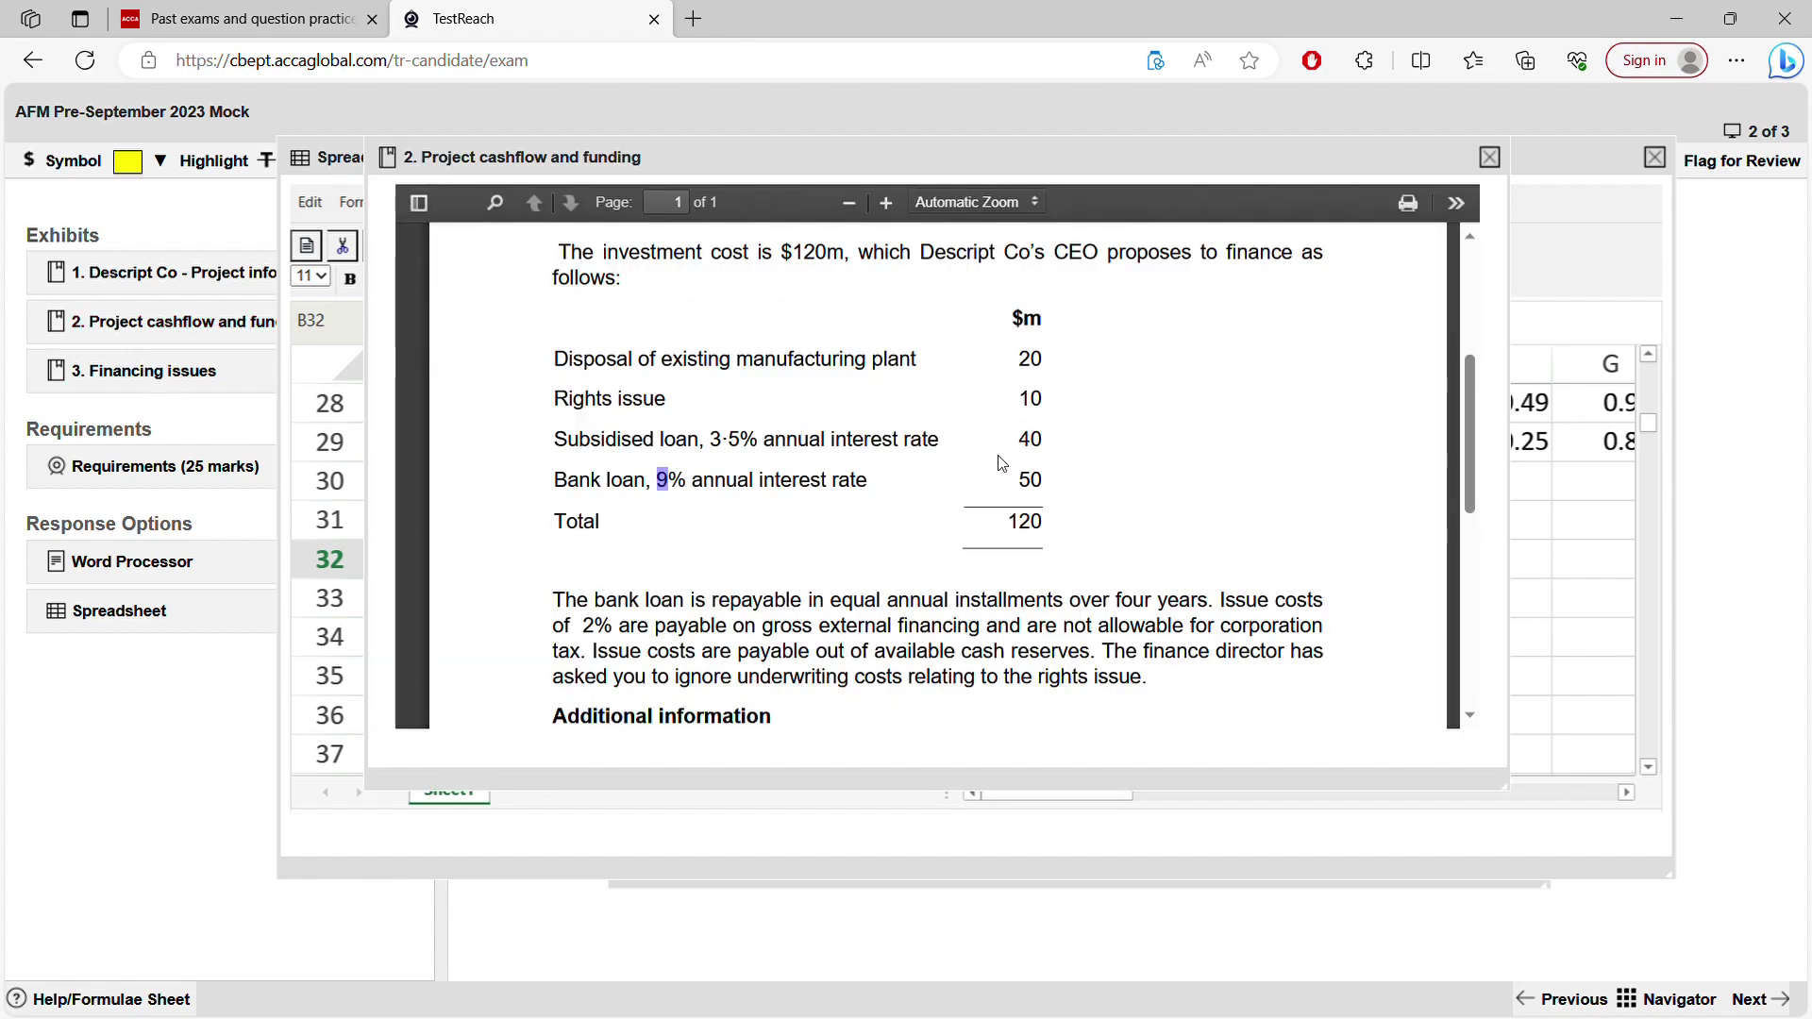
{"action": "double_click", "coordinate": [1030, 439]}
{"action": "left_click", "coordinate": [764, 446]}
{"action": "double_click", "coordinate": [763, 441]}
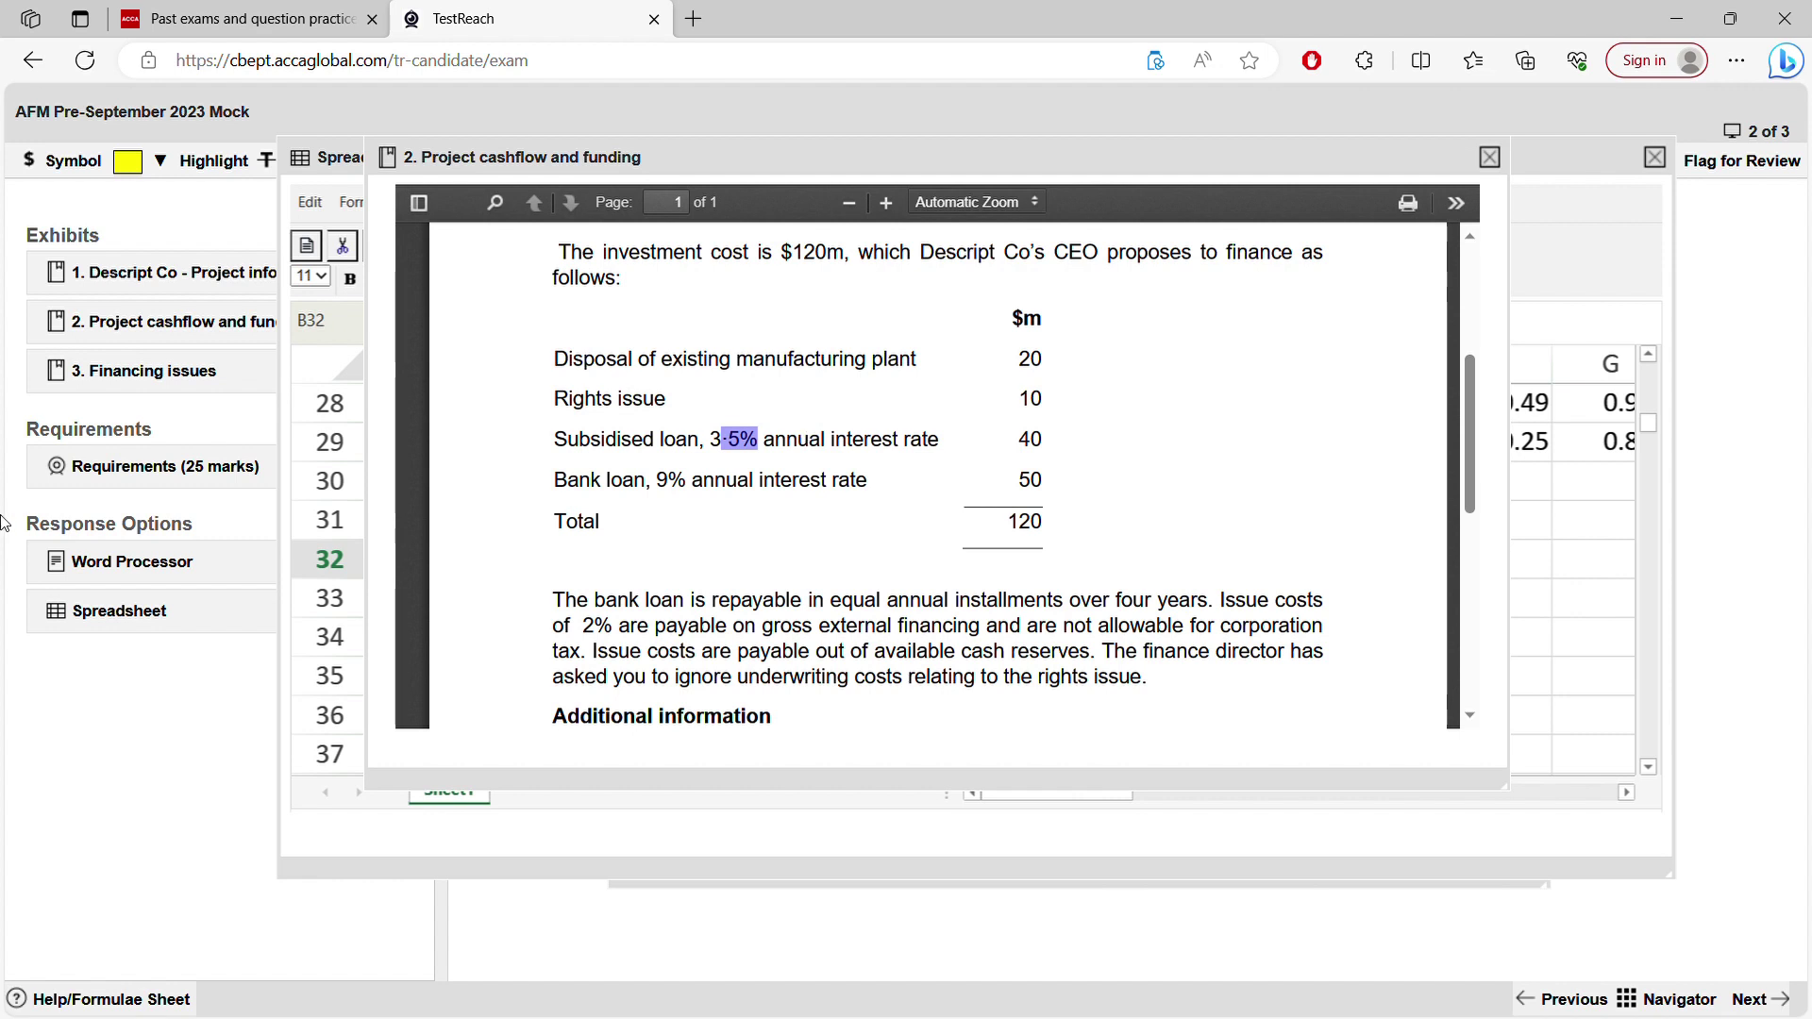
- Return to the spreadsheet and examine the interest rate, tax rate and annuity factor in B32's W4 formula
{"action": "left_click", "coordinate": [124, 612]}
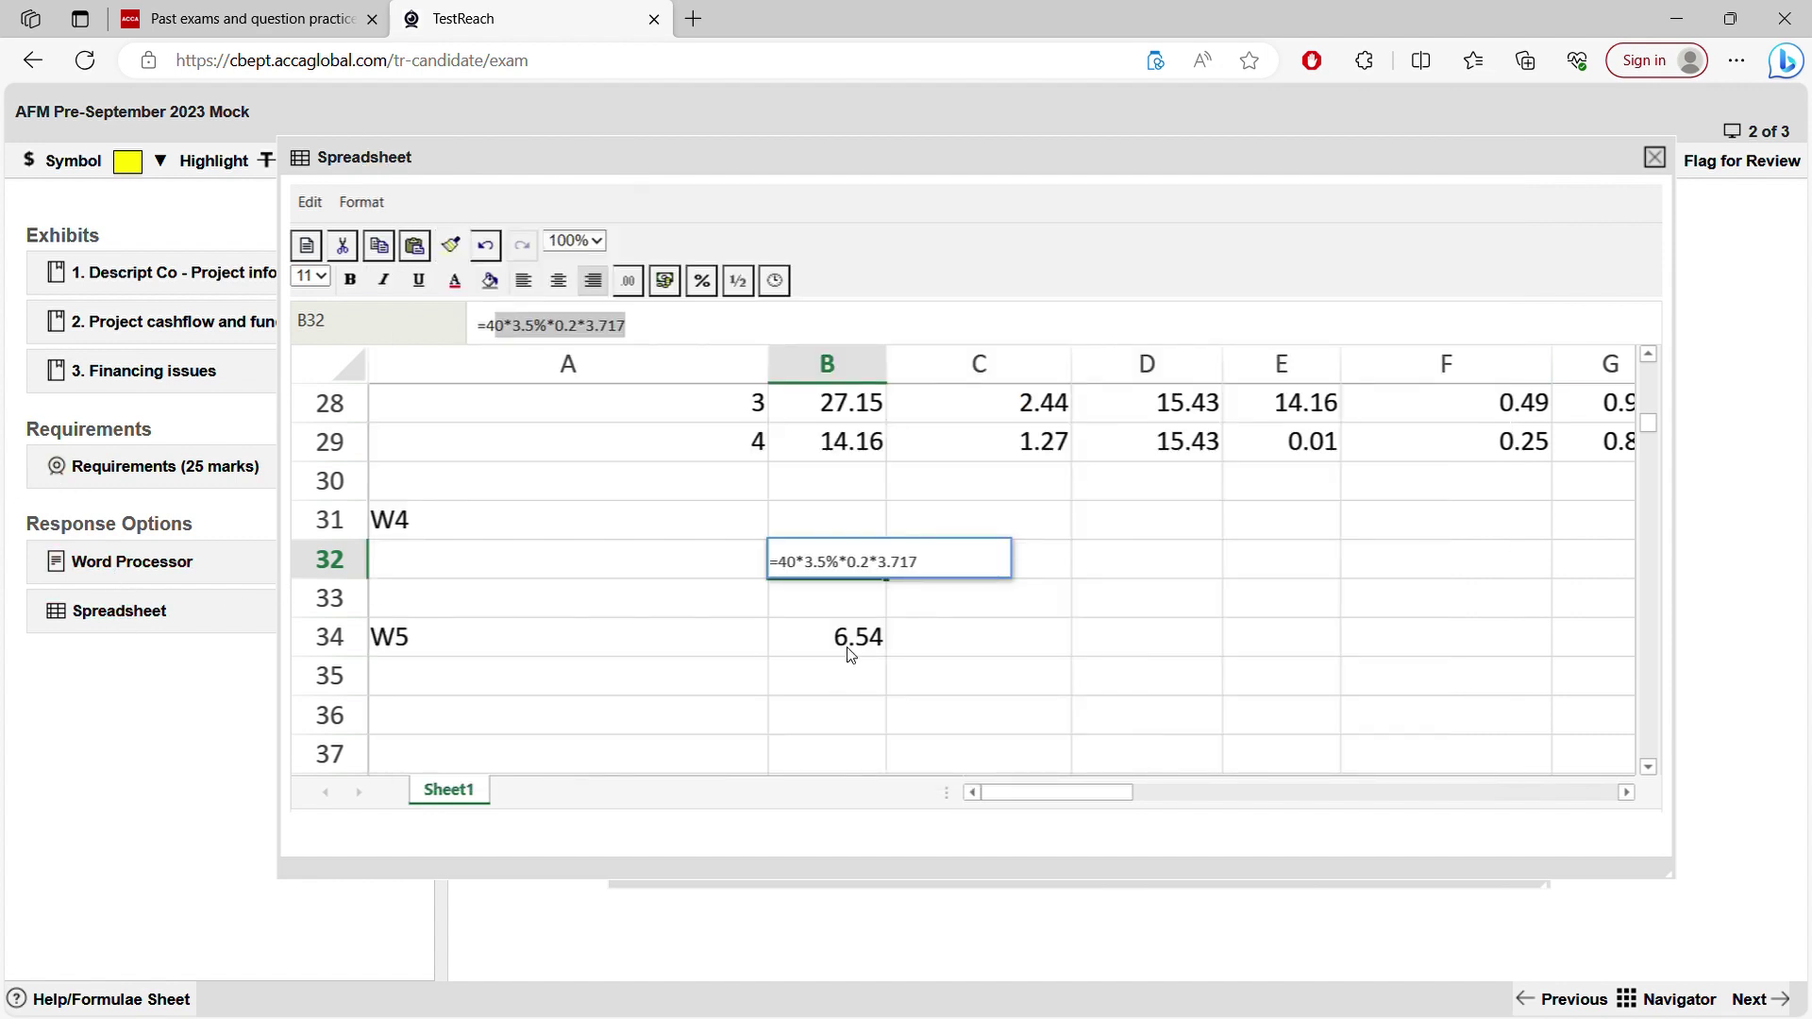
{"action": "left_click", "coordinate": [798, 564]}
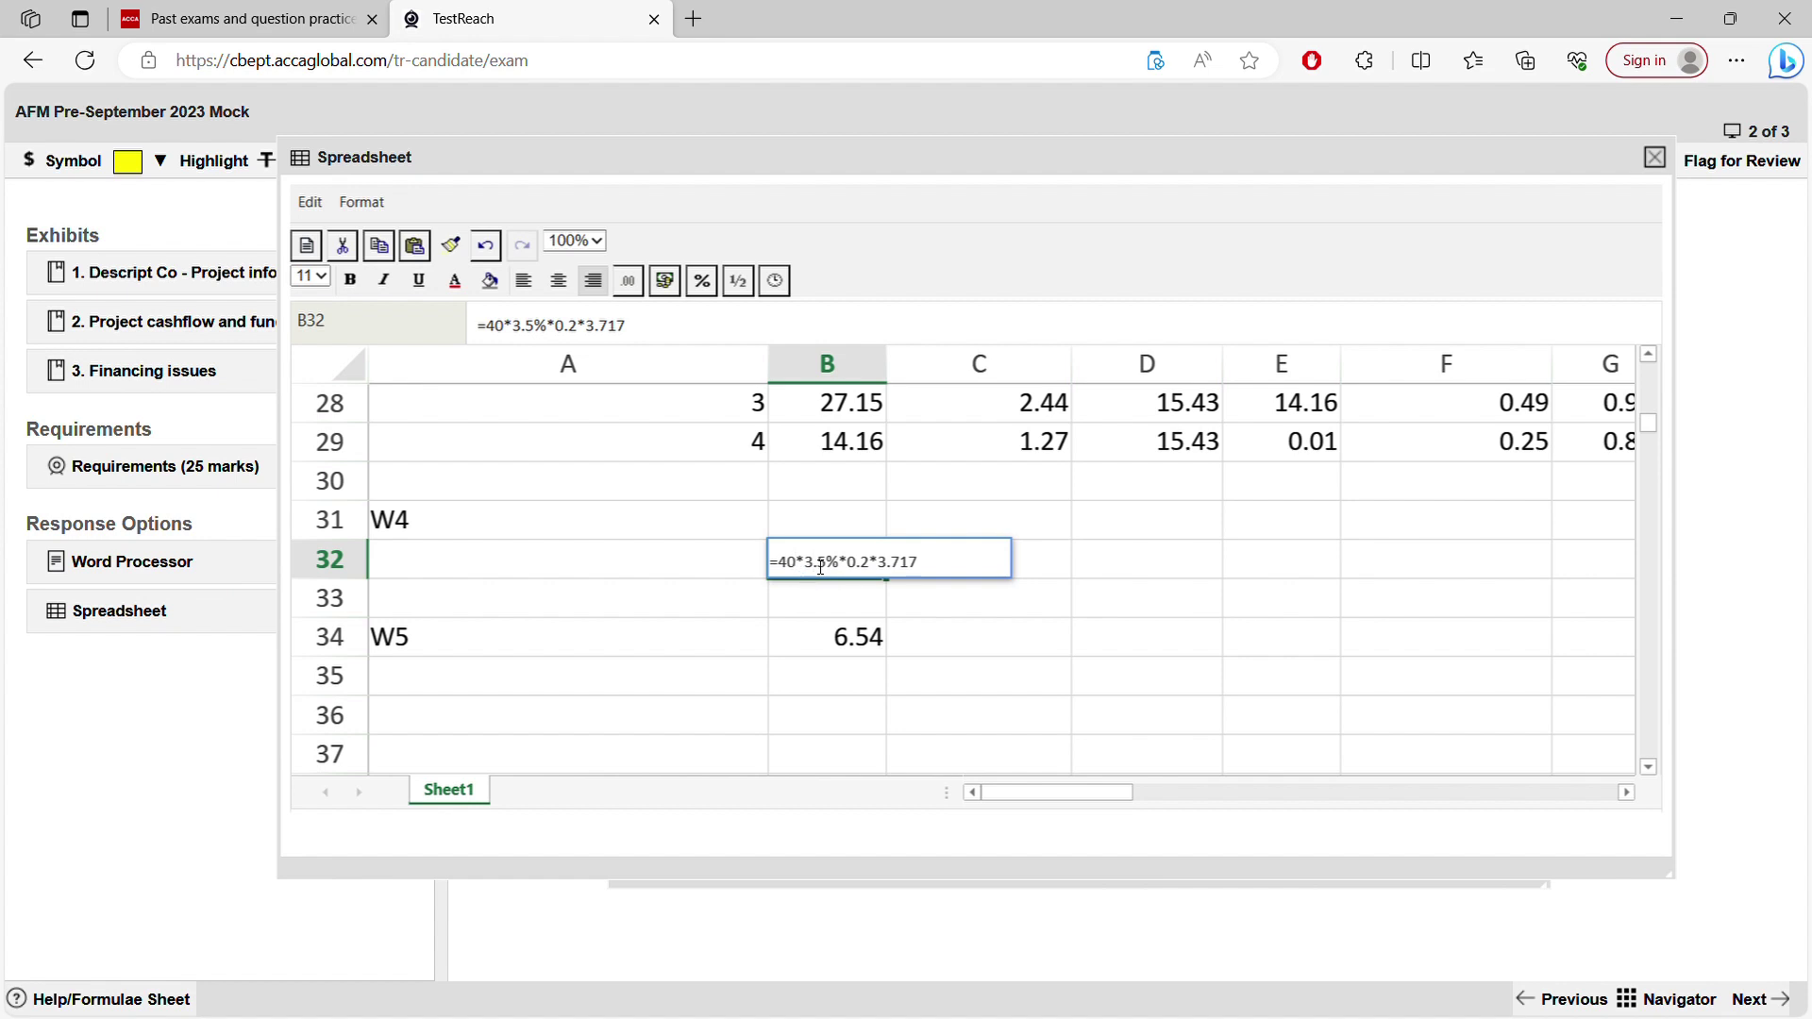
{"action": "left_click_drag", "start_coordinate": [840, 566], "coordinate": [877, 568]}
{"action": "left_click_drag", "start_coordinate": [879, 568], "coordinate": [933, 573]}
- Look up the four-period annuity factor at 3% in the formulae sheet's Annuity Table, and leave B32 unedited
{"action": "left_click", "coordinate": [111, 1000]}
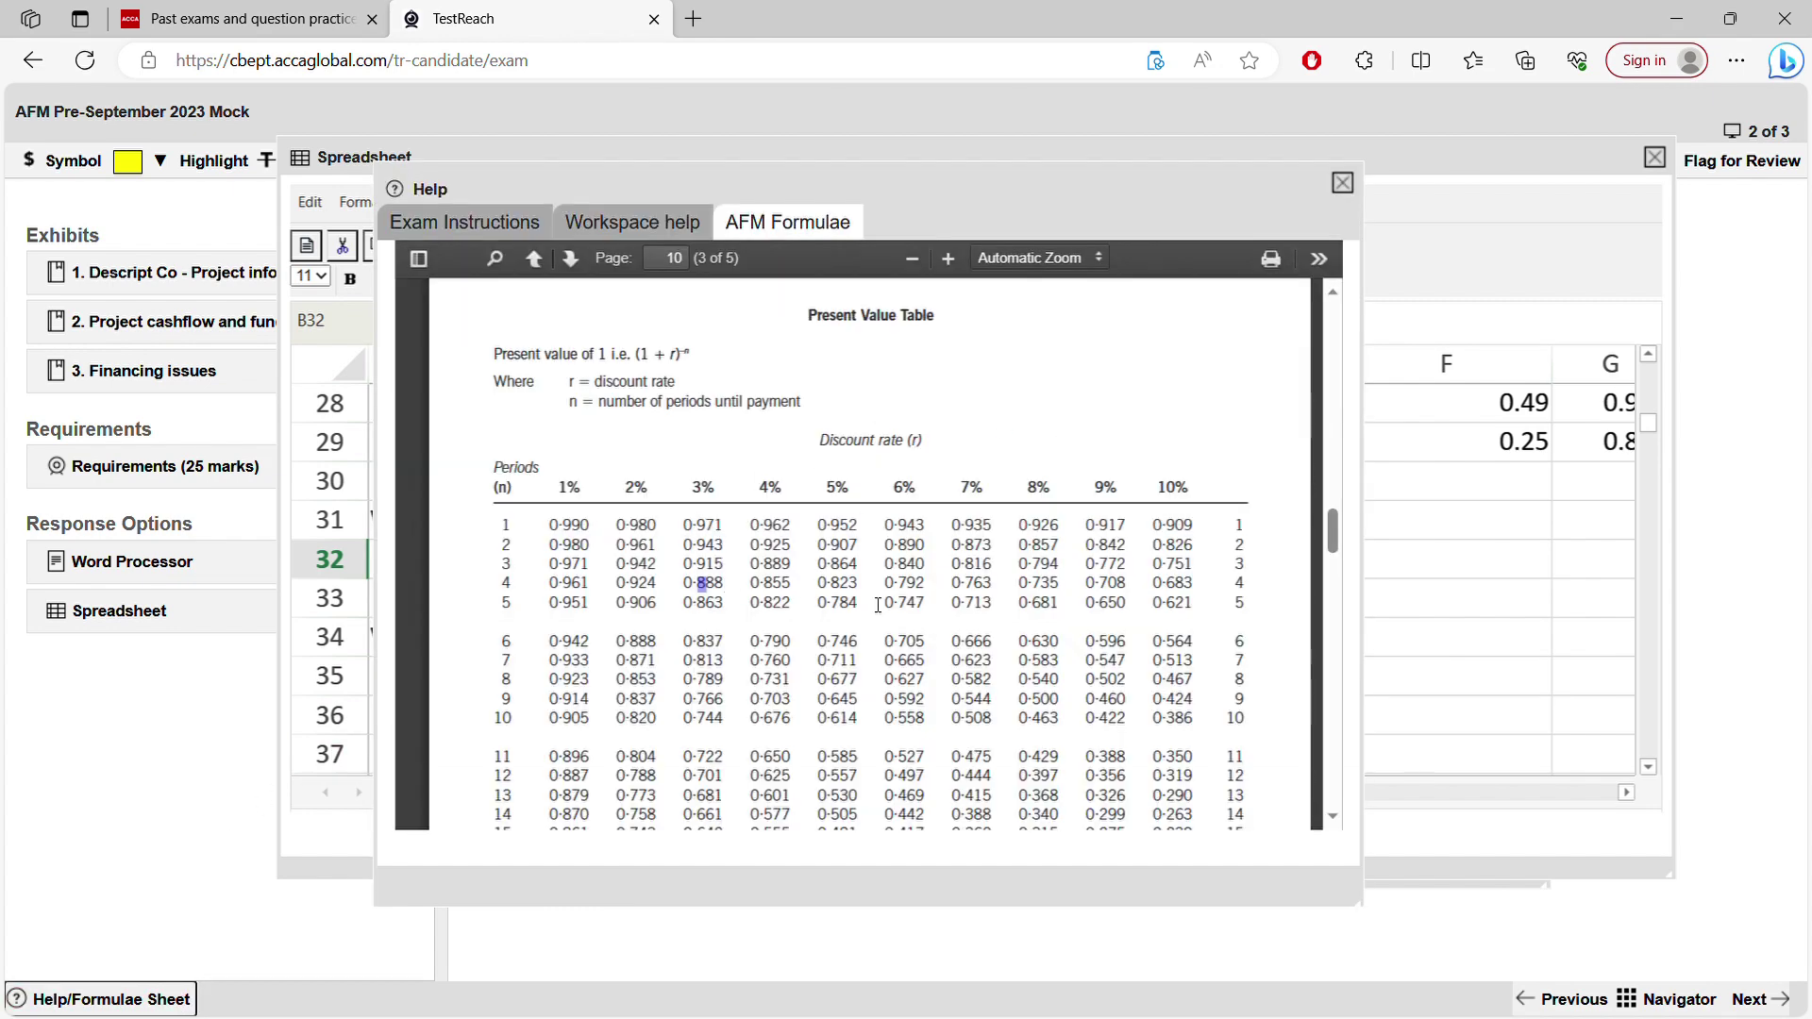
{"action": "left_click_drag", "start_coordinate": [1333, 552], "coordinate": [1334, 648]}
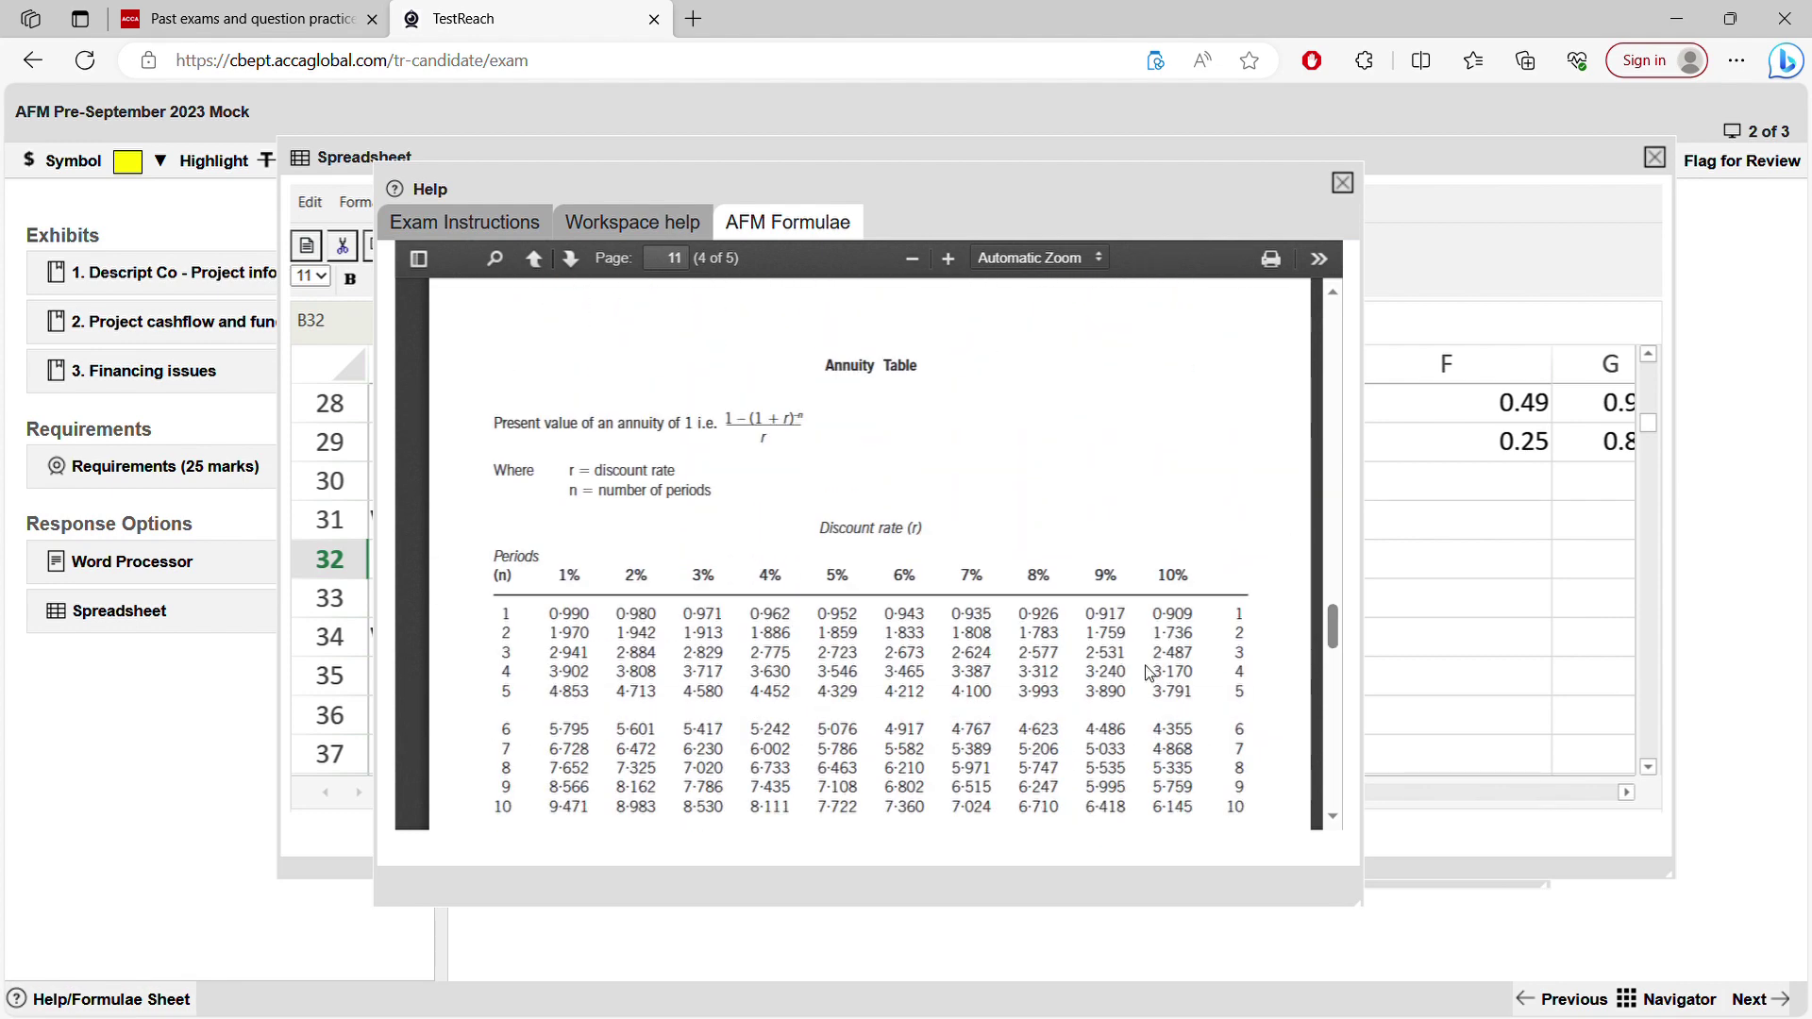
{"action": "double_click", "coordinate": [696, 678]}
{"action": "left_click", "coordinate": [1342, 183]}
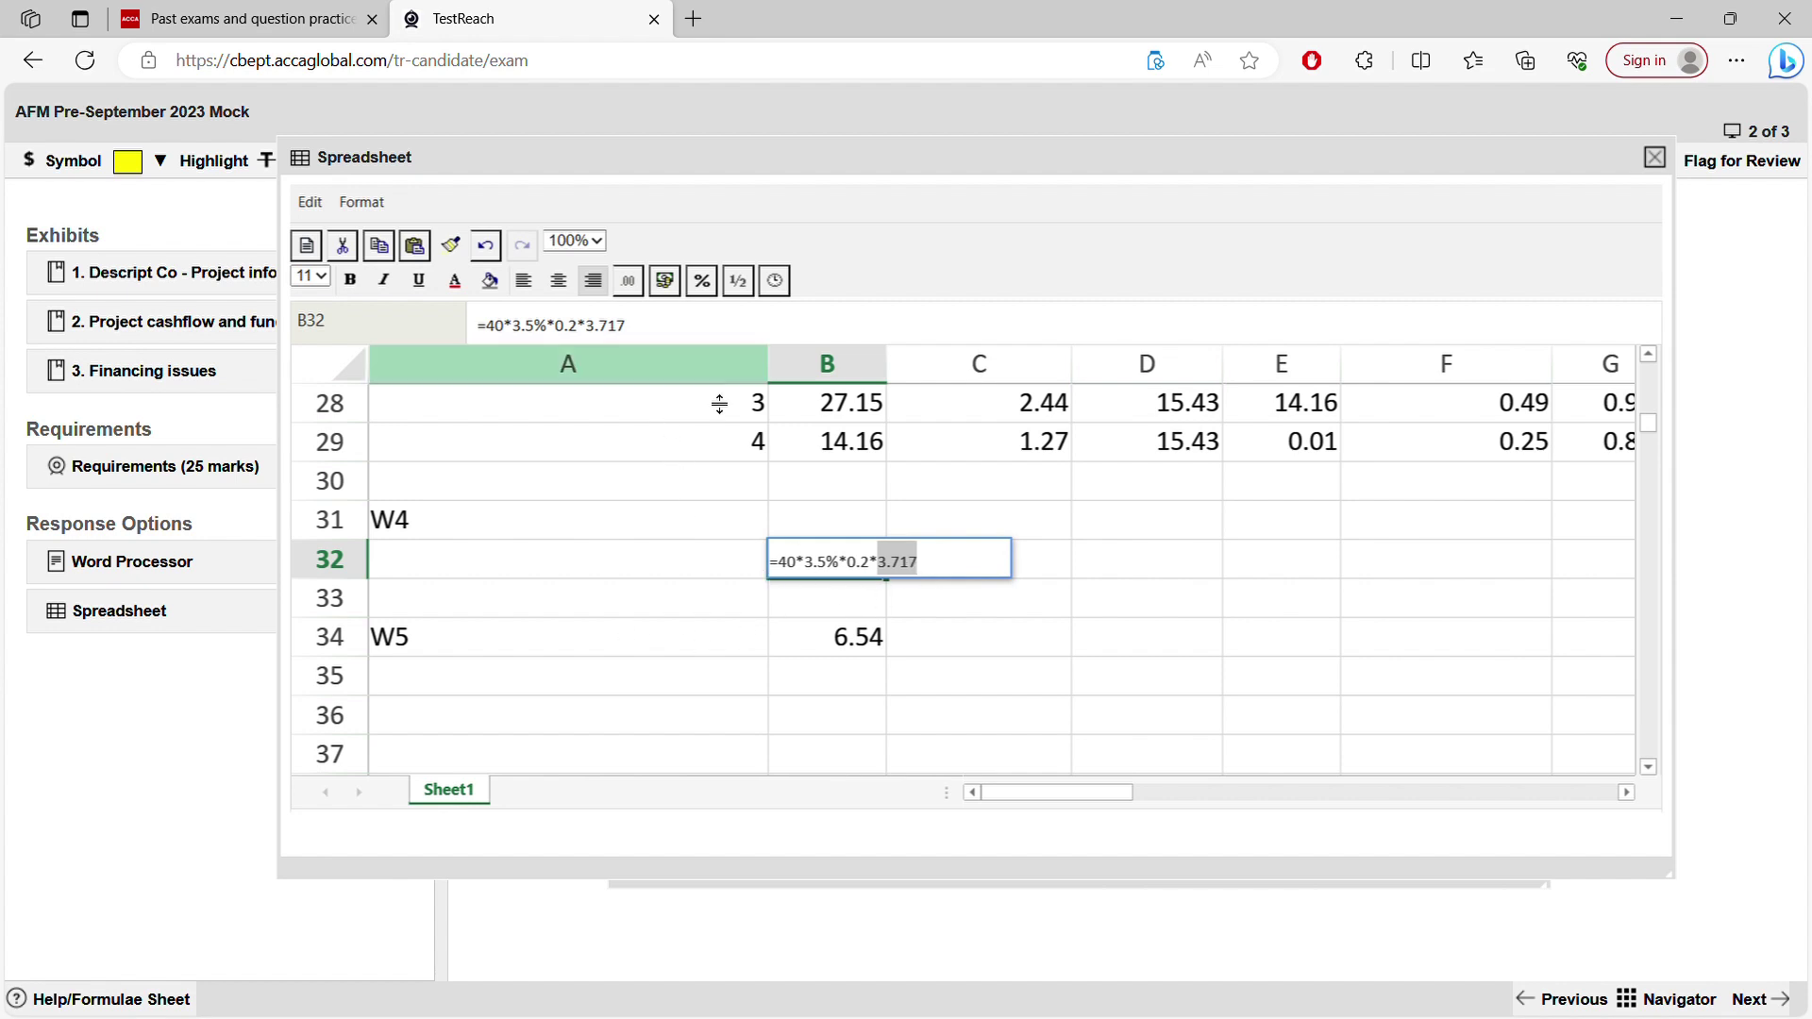
{"action": "left_click", "coordinate": [1172, 710]}
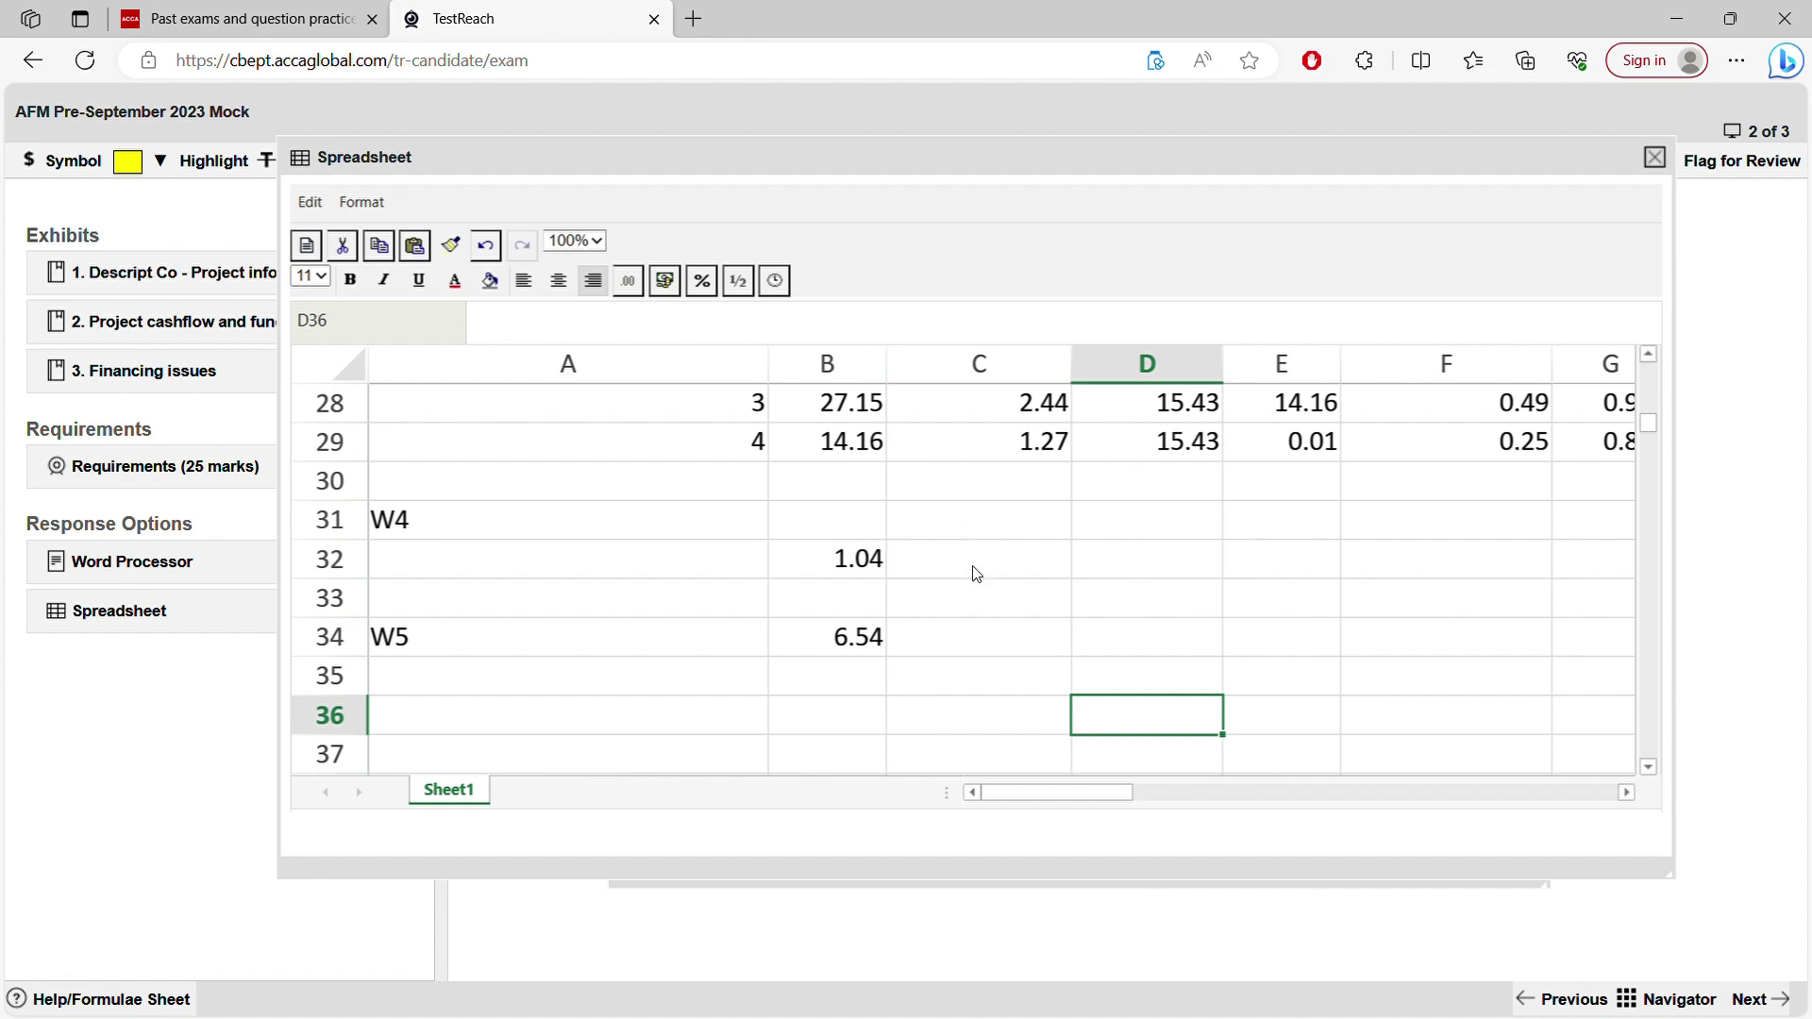
- Compare the W4 and W5 results in B32 and B34 with the subsidy benefit line in C17 of the APV summary
{"action": "left_click", "coordinate": [854, 572]}
{"action": "left_click", "coordinate": [817, 640]}
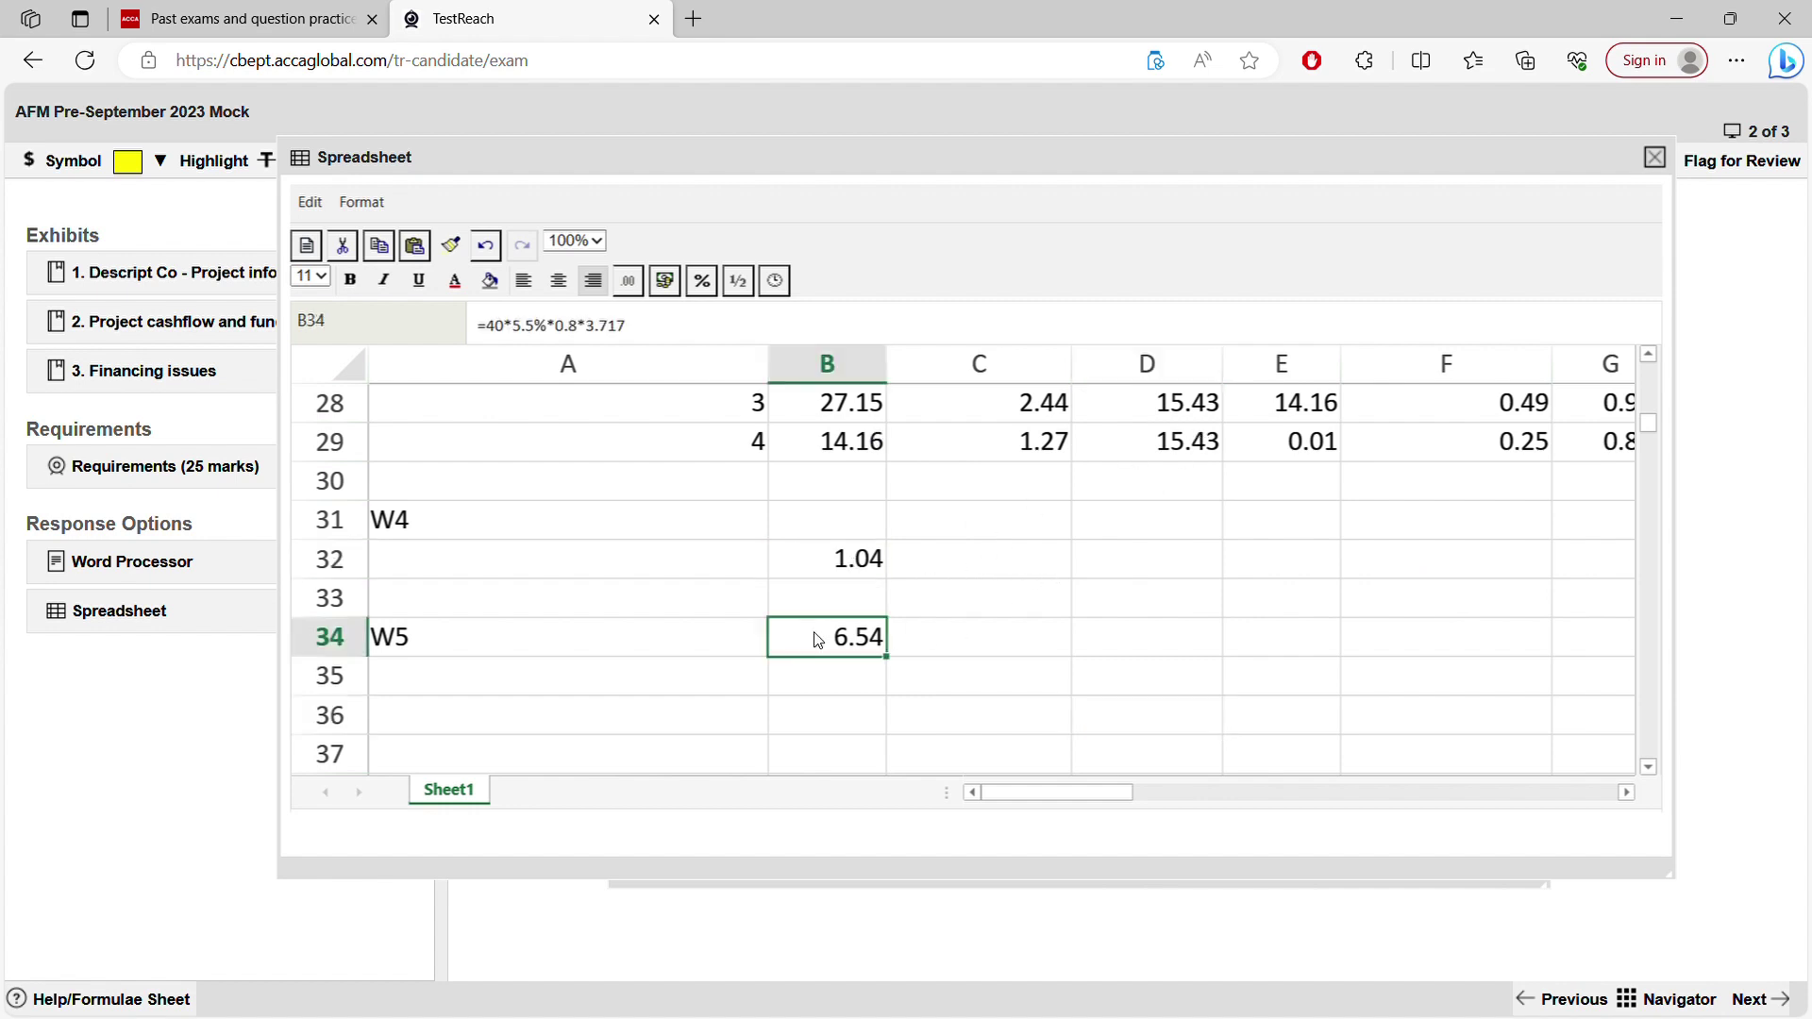
{"action": "left_click", "coordinate": [1659, 359]}
{"action": "scroll", "coordinate": [1663, 367], "scroll_direction": "up", "scroll_amount": 3}
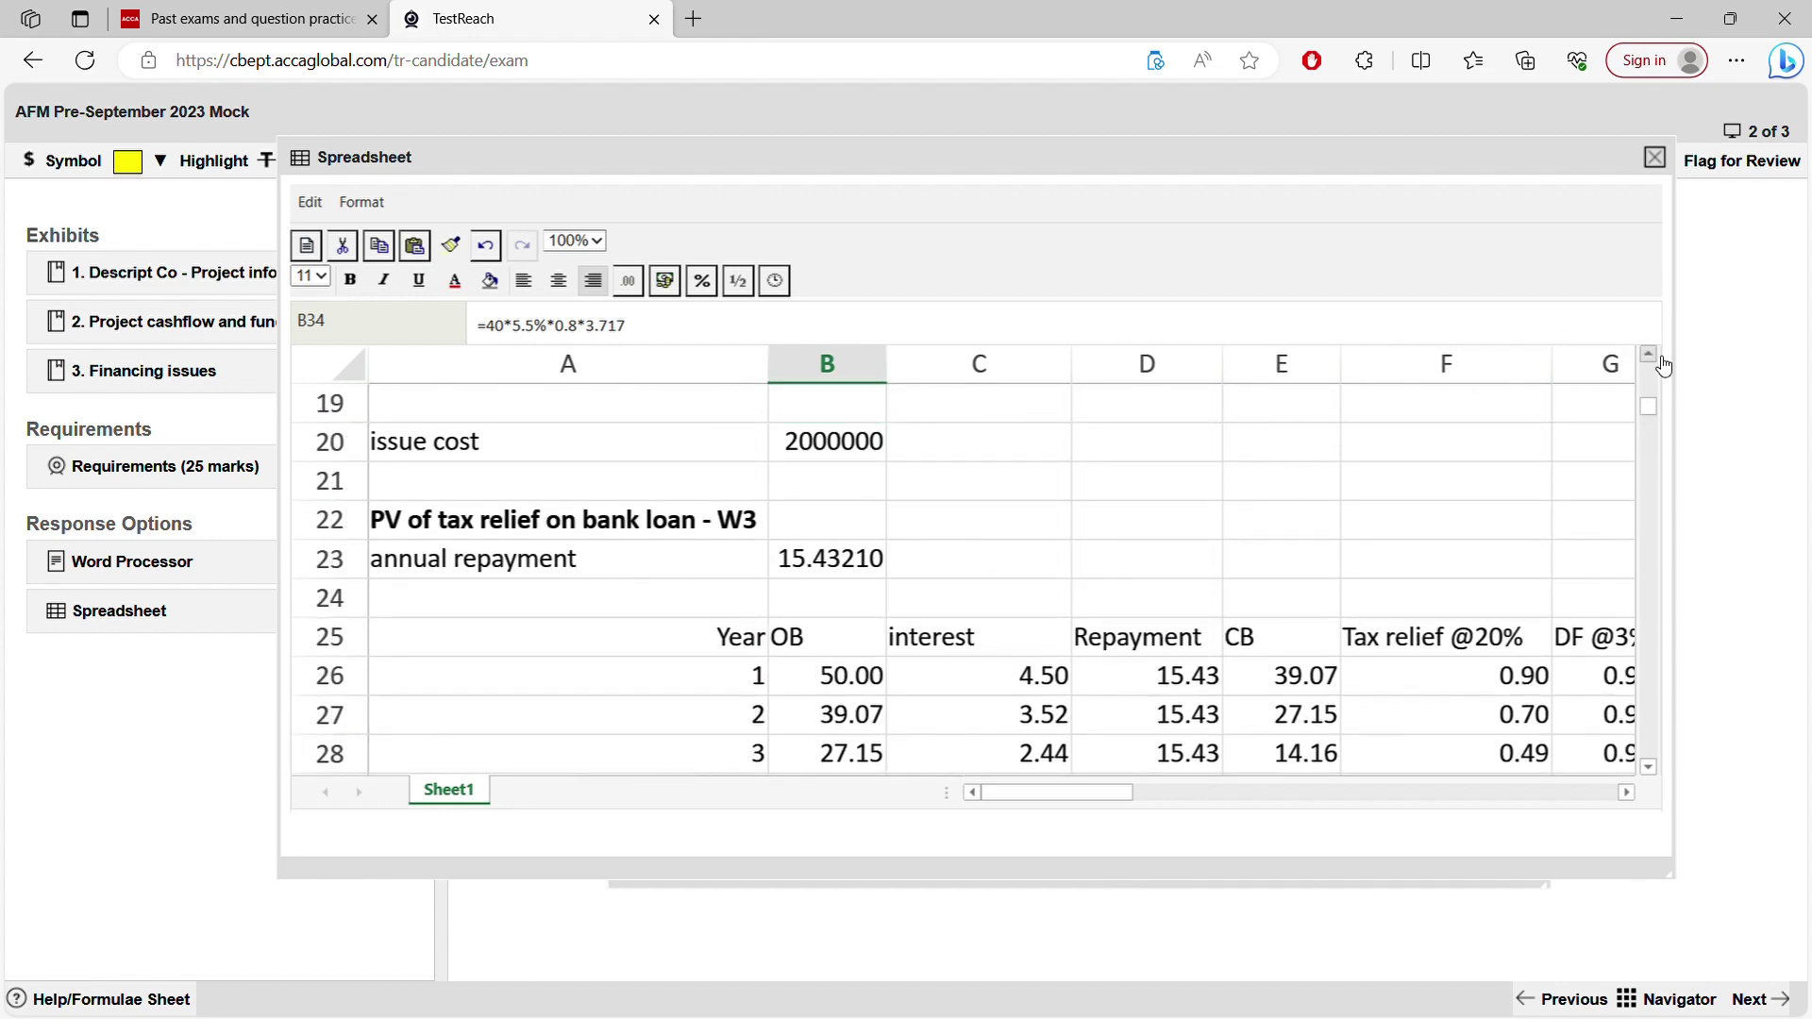
{"action": "scroll", "coordinate": [1664, 366], "scroll_direction": "up", "scroll_amount": 1}
{"action": "scroll", "coordinate": [1663, 366], "scroll_direction": "up", "scroll_amount": 1}
{"action": "left_click", "coordinate": [1010, 492]}
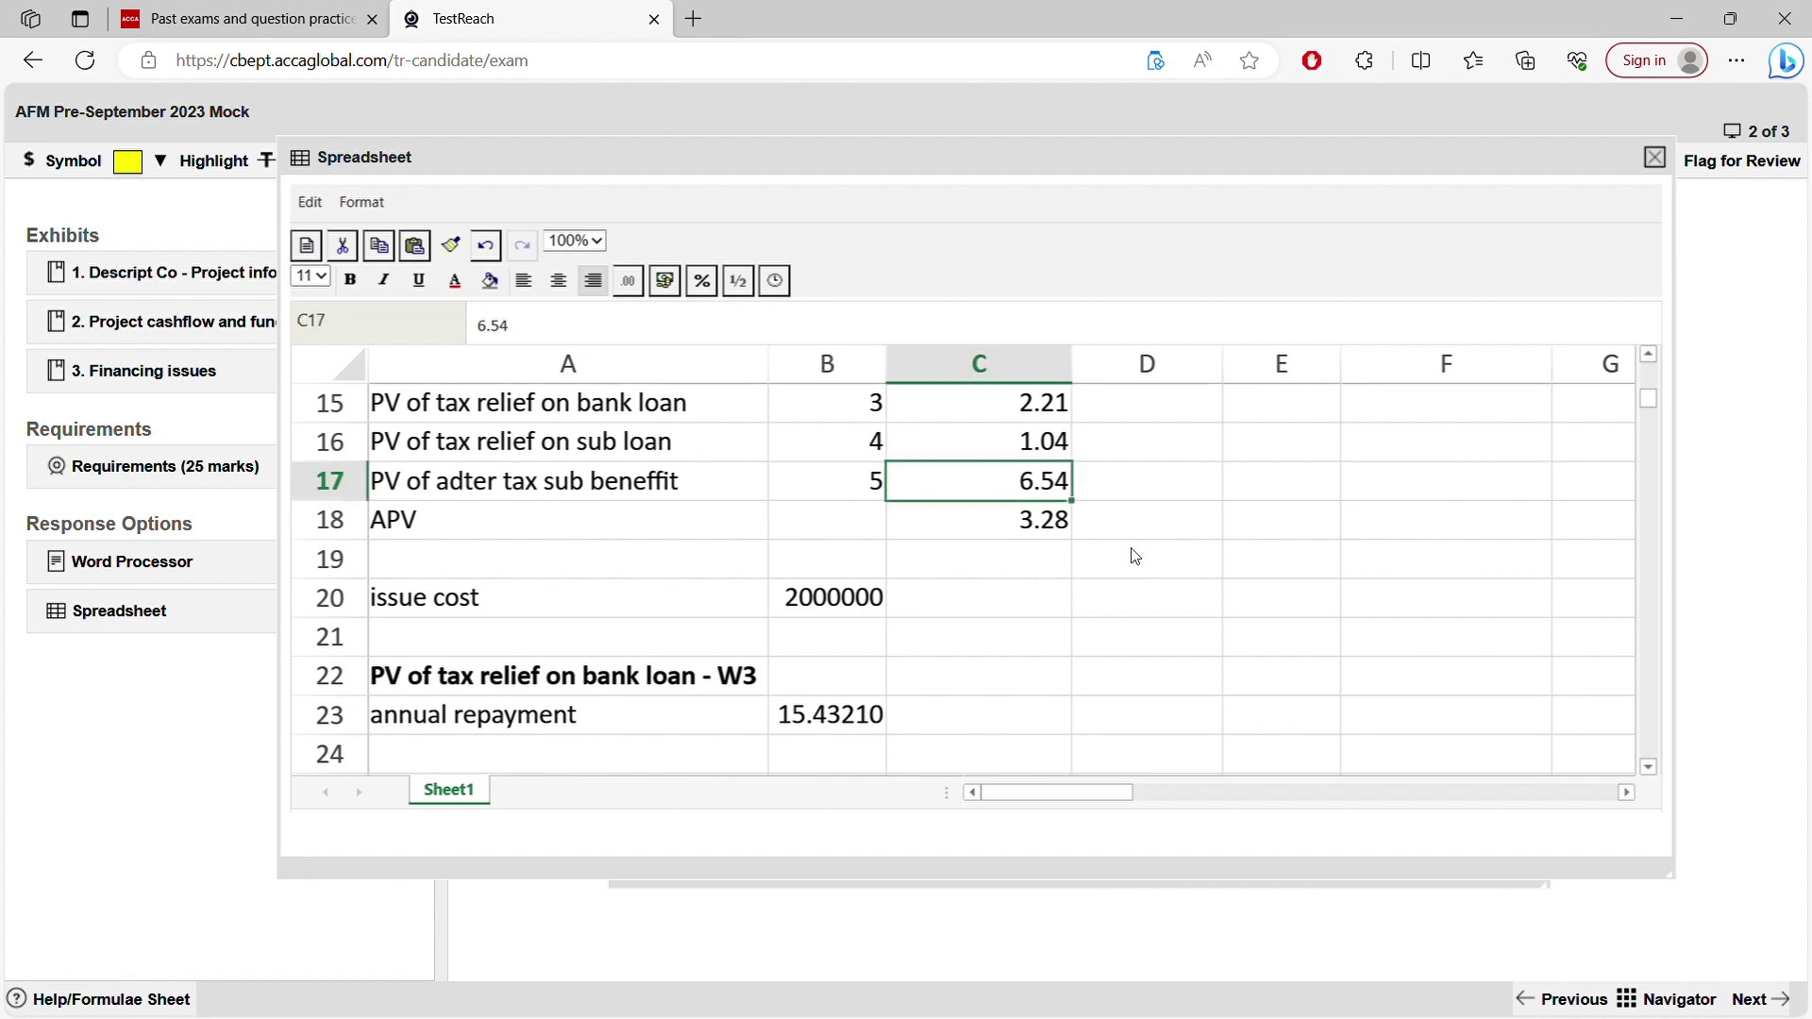
- Inspect the W5 formula in B34, examining the loan amount and the interest rate saving it uses
{"action": "scroll", "coordinate": [1651, 769], "scroll_direction": "down", "scroll_amount": 5}
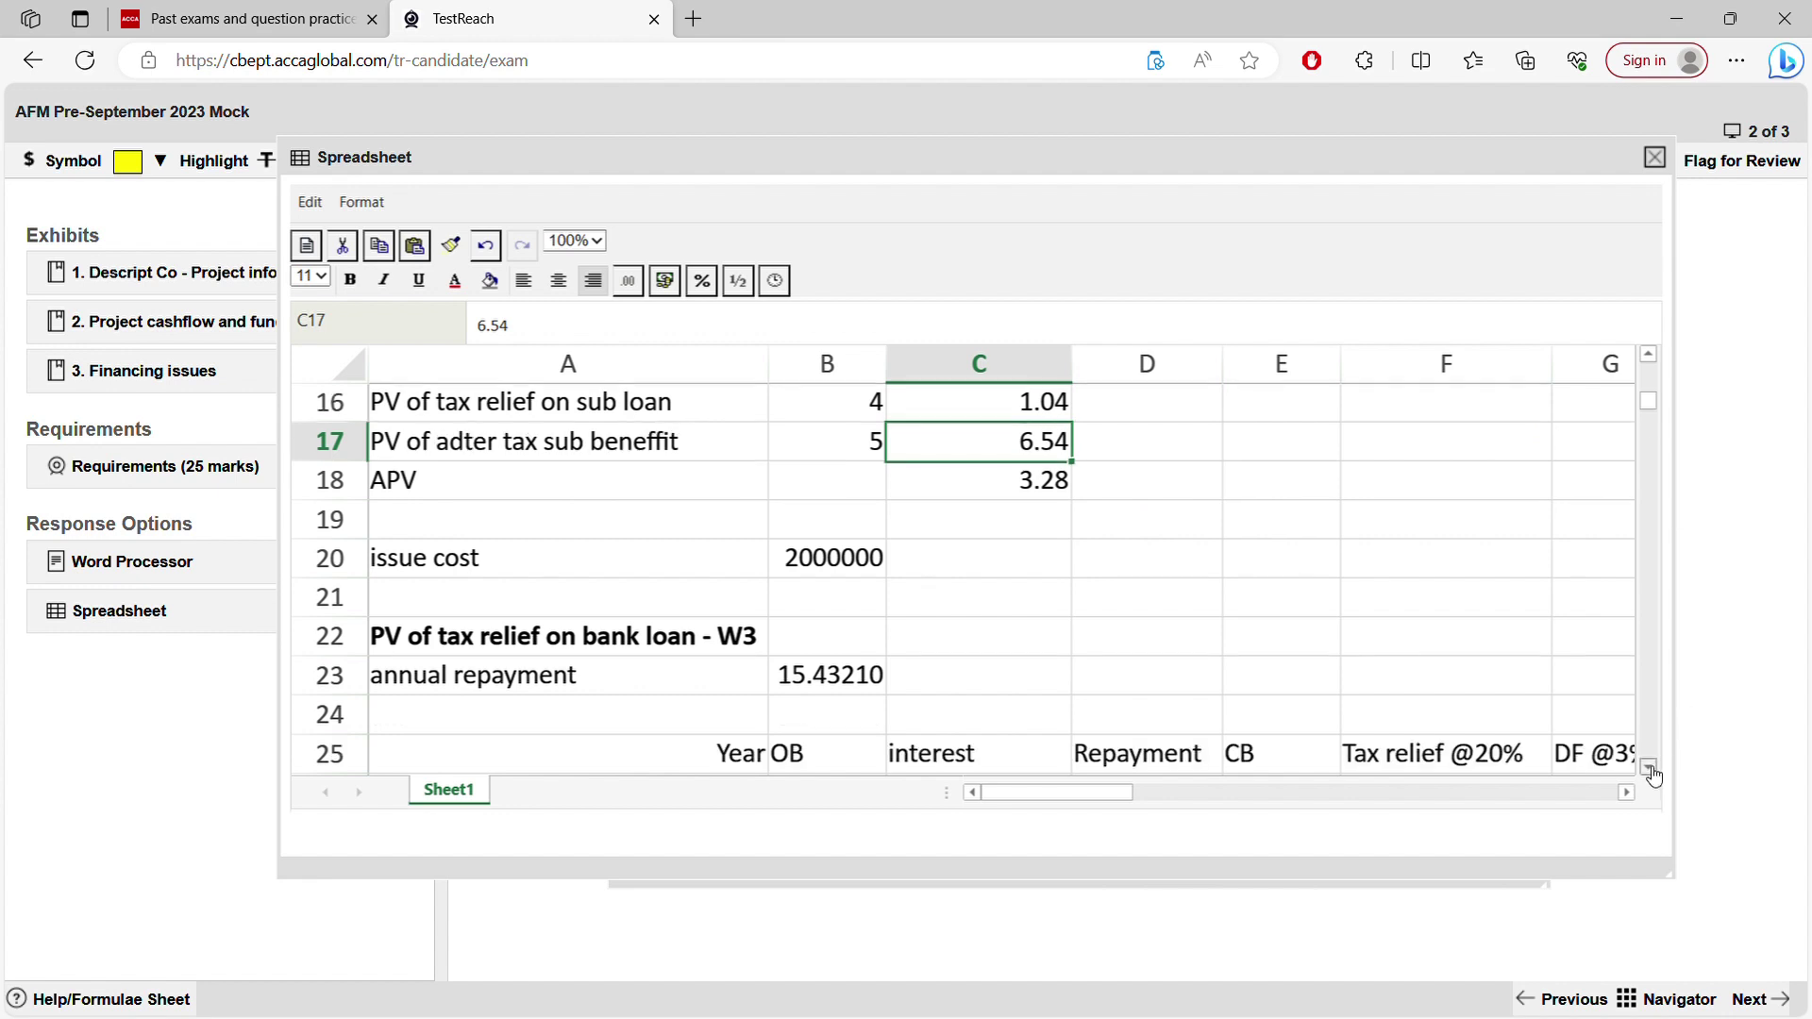
{"action": "scroll", "coordinate": [1651, 770], "scroll_direction": "down", "scroll_amount": 3}
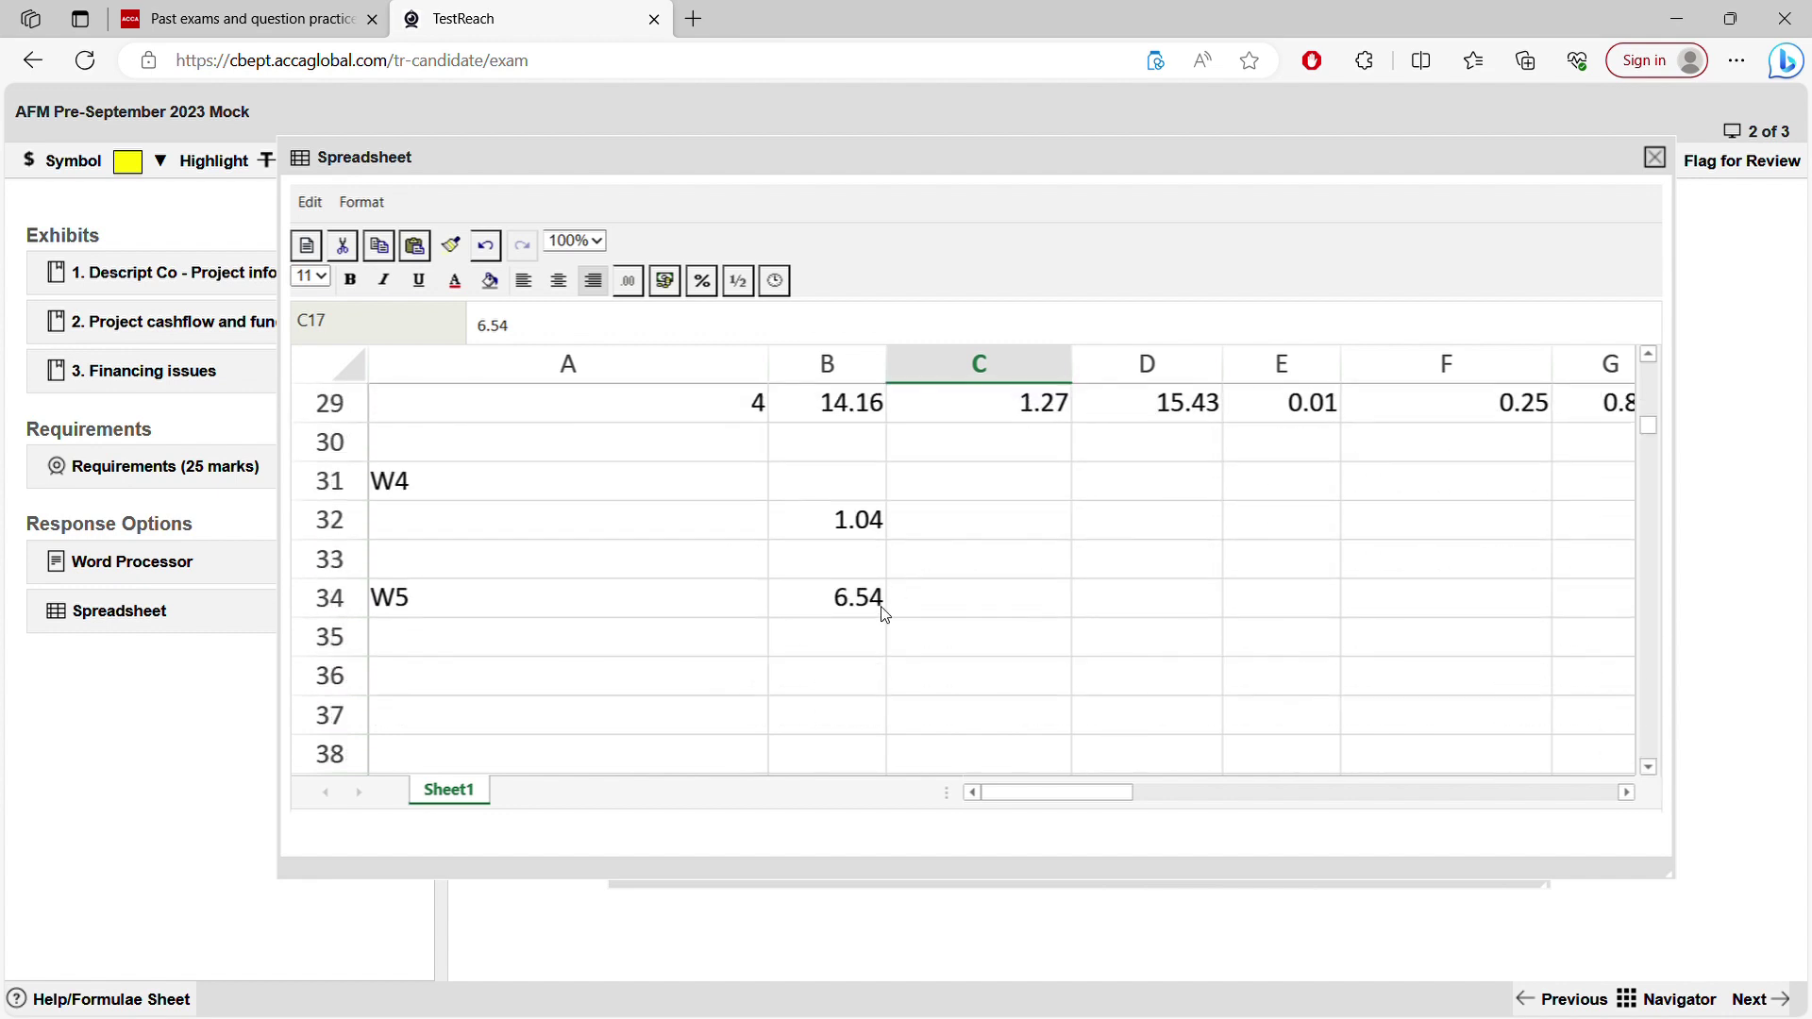
{"action": "left_click", "coordinate": [827, 598]}
{"action": "double_click", "coordinate": [827, 599]}
{"action": "left_click_drag", "start_coordinate": [485, 326], "coordinate": [721, 445]}
{"action": "left_click_drag", "start_coordinate": [778, 601], "coordinate": [801, 605]}
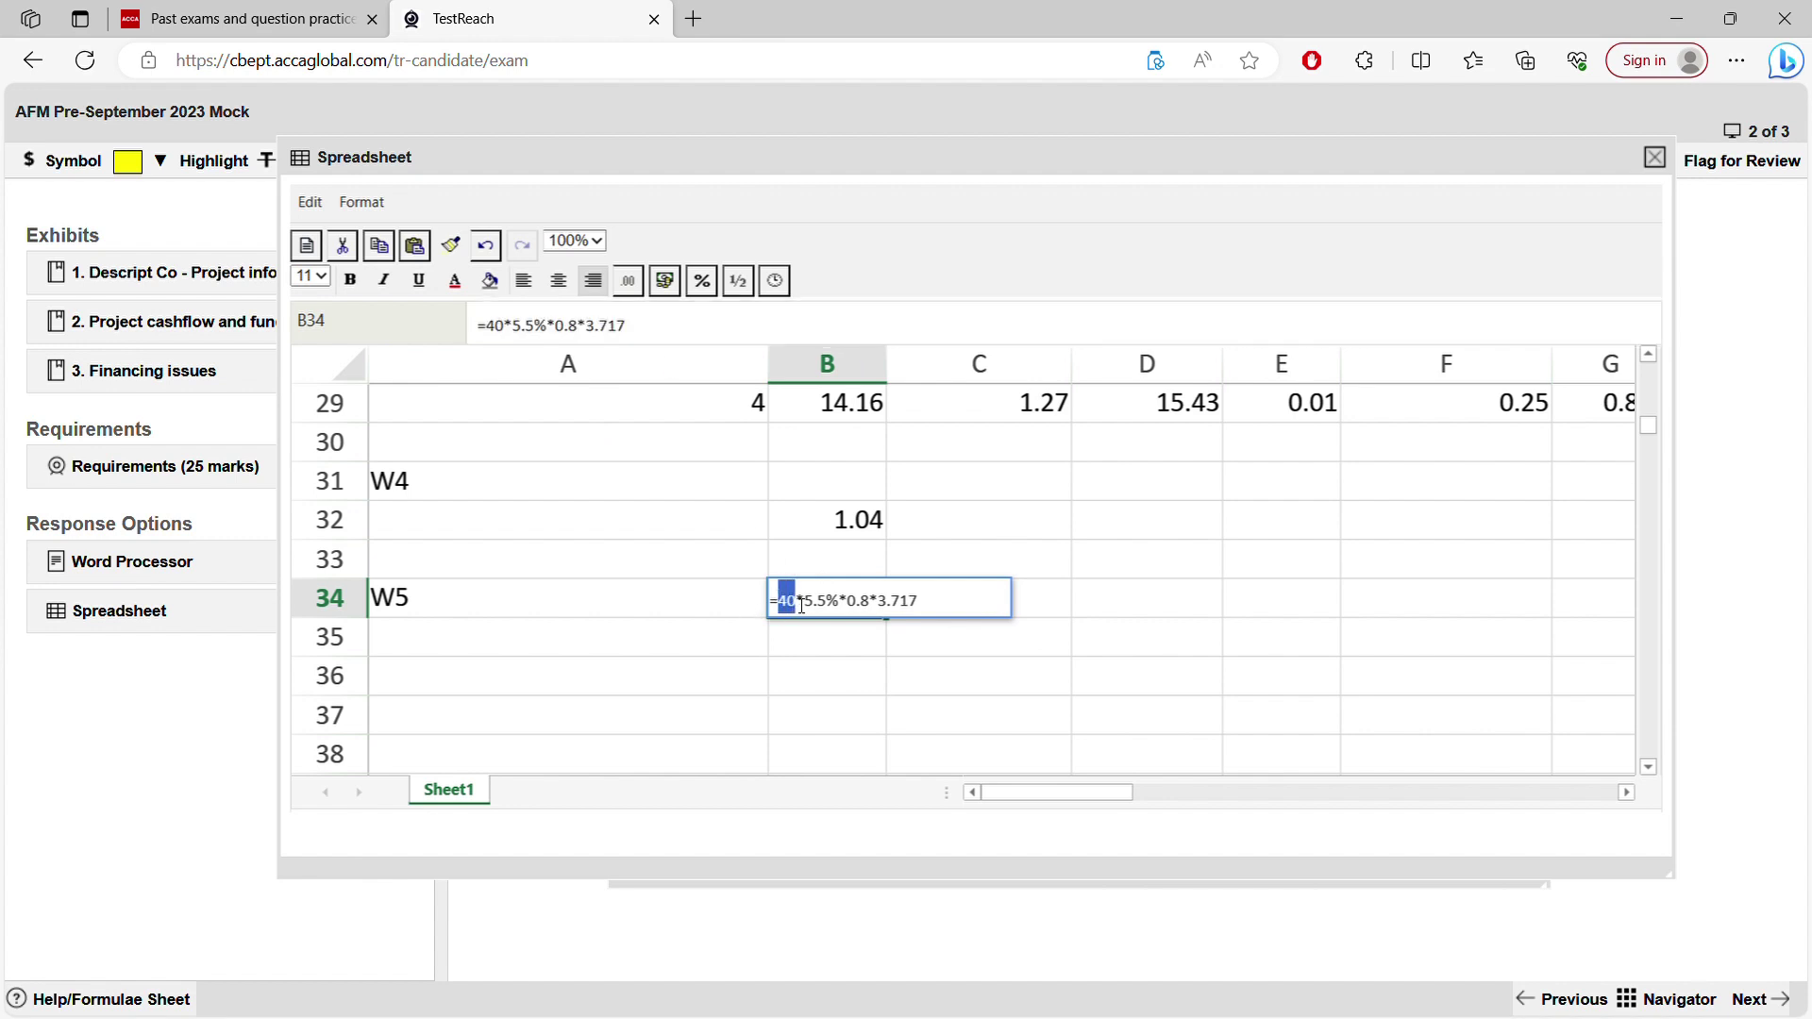
{"action": "left_click", "coordinate": [805, 604]}
{"action": "left_click", "coordinate": [831, 606]}
{"action": "left_click_drag", "start_coordinate": [804, 604], "coordinate": [827, 604]}
- Compare the bank loan's and subsidised loan's annual interest rates in the Project cashflow and funding exhibit
{"action": "left_click", "coordinate": [114, 322]}
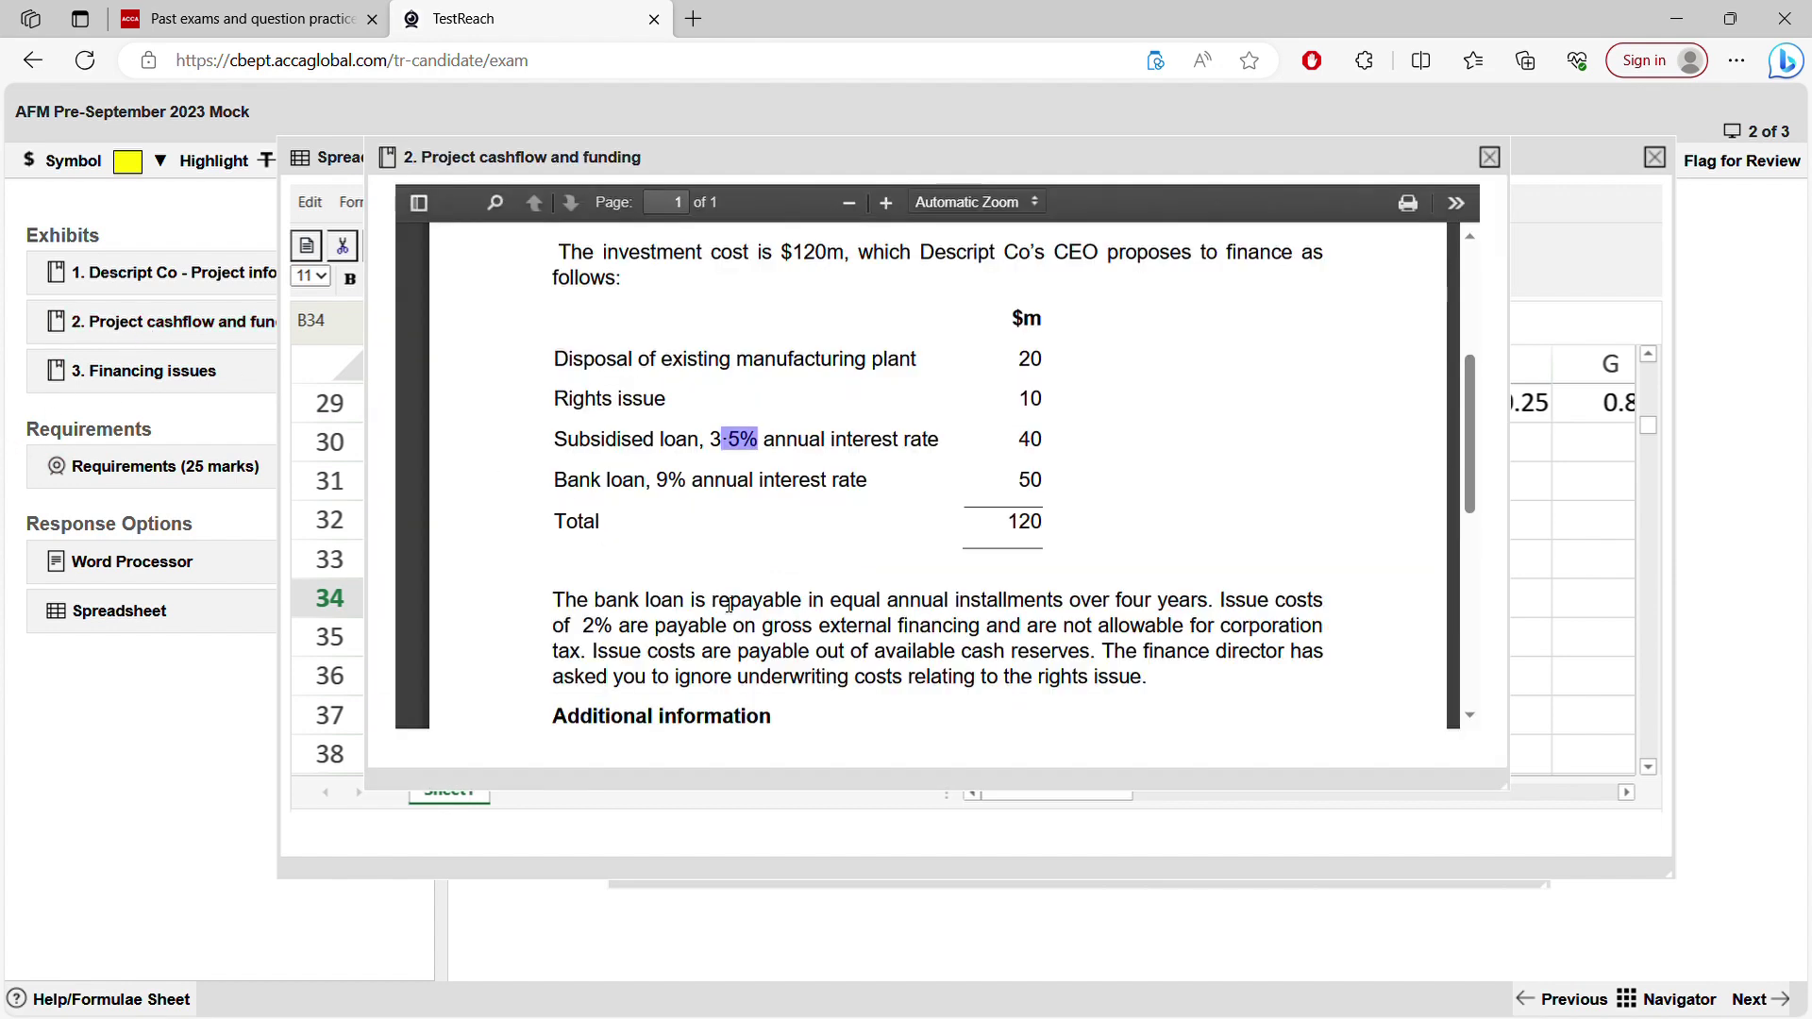
{"action": "left_click", "coordinate": [689, 497]}
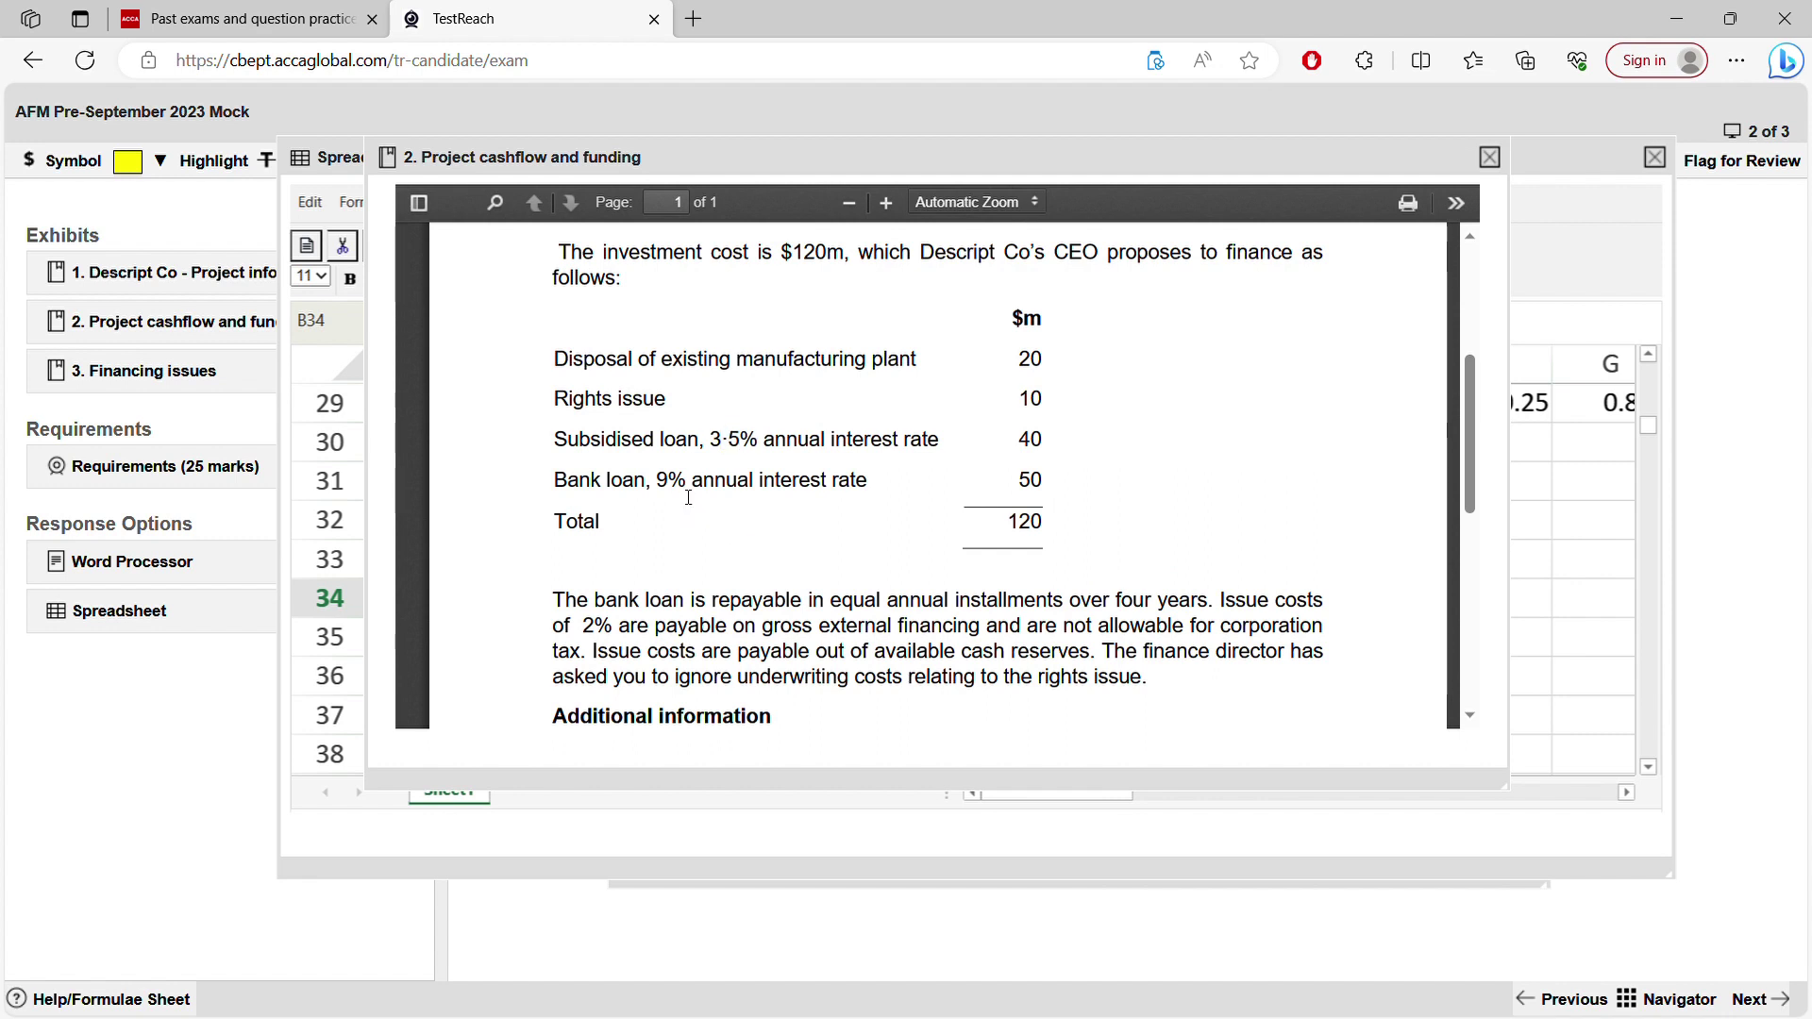
{"action": "left_click_drag", "start_coordinate": [672, 489], "coordinate": [653, 489]}
{"action": "left_click", "coordinate": [656, 495]}
{"action": "left_click_drag", "start_coordinate": [761, 440], "coordinate": [719, 451]}
- Return to the spreadsheet and examine the after-tax multiplier and annuity factor in B34's W5 formula
{"action": "left_click", "coordinate": [133, 621]}
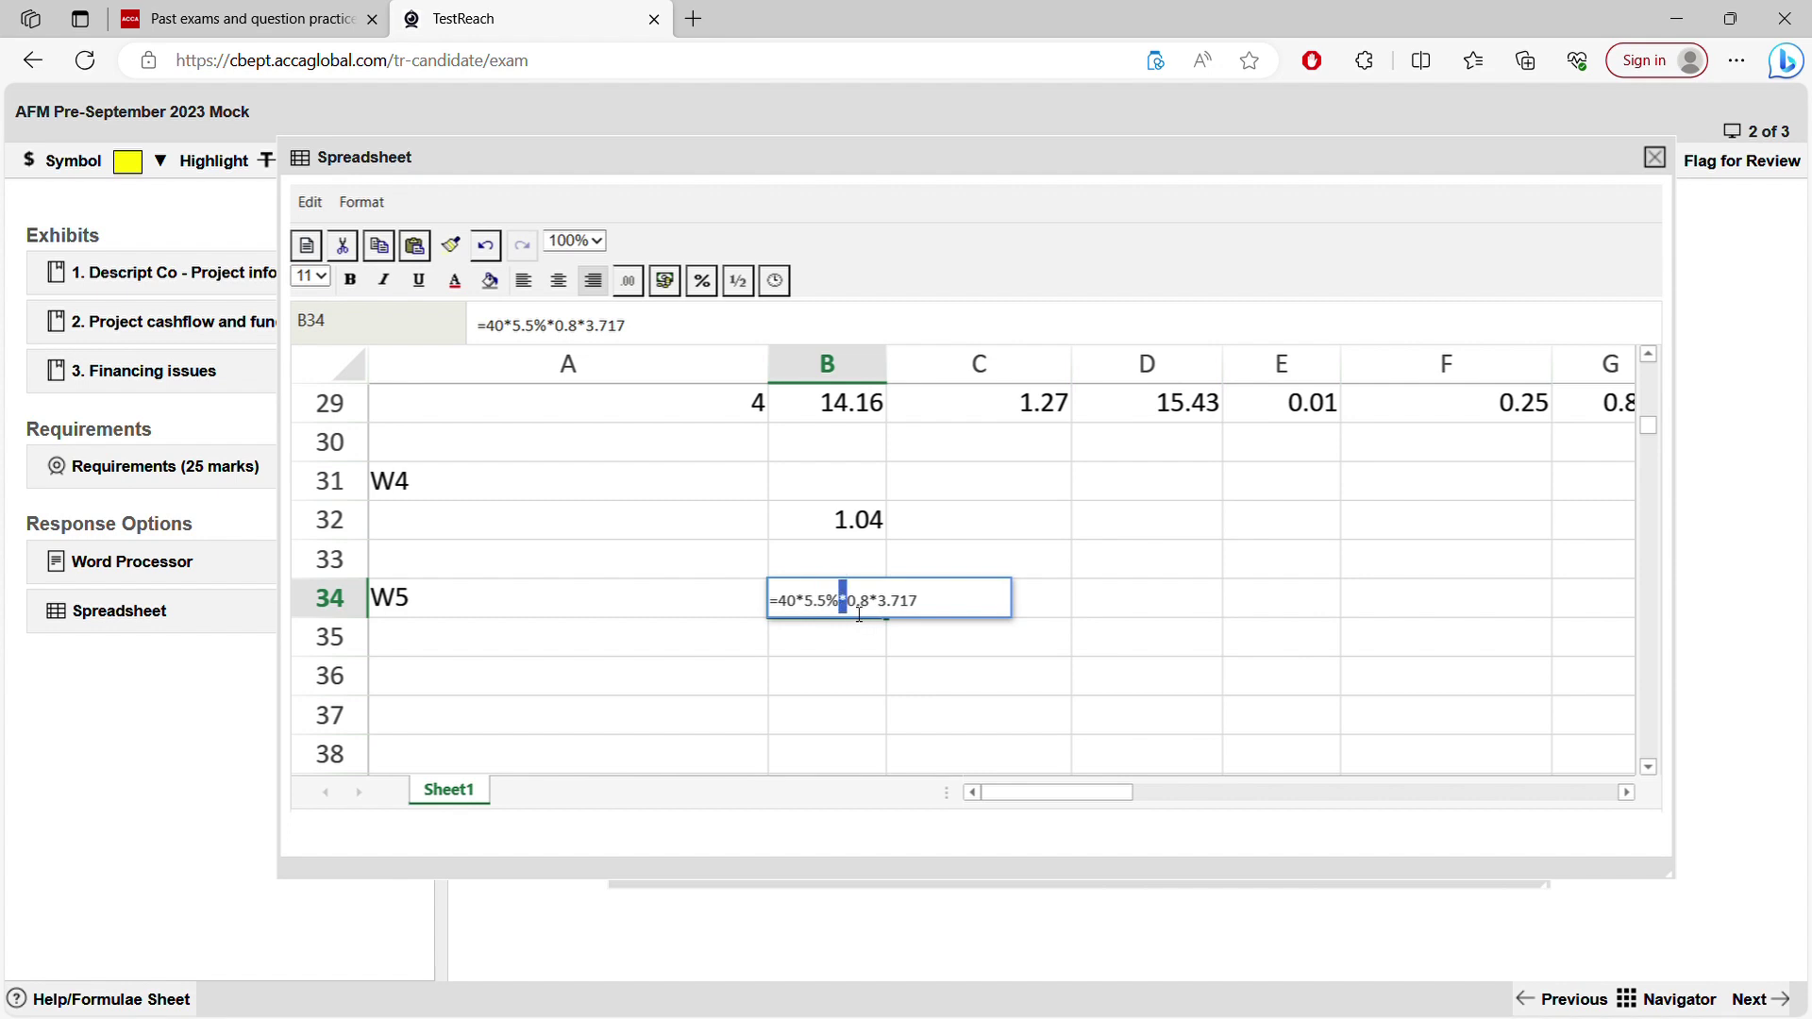
{"action": "left_click_drag", "start_coordinate": [839, 605], "coordinate": [873, 611]}
{"action": "left_click_drag", "start_coordinate": [879, 608], "coordinate": [938, 611]}
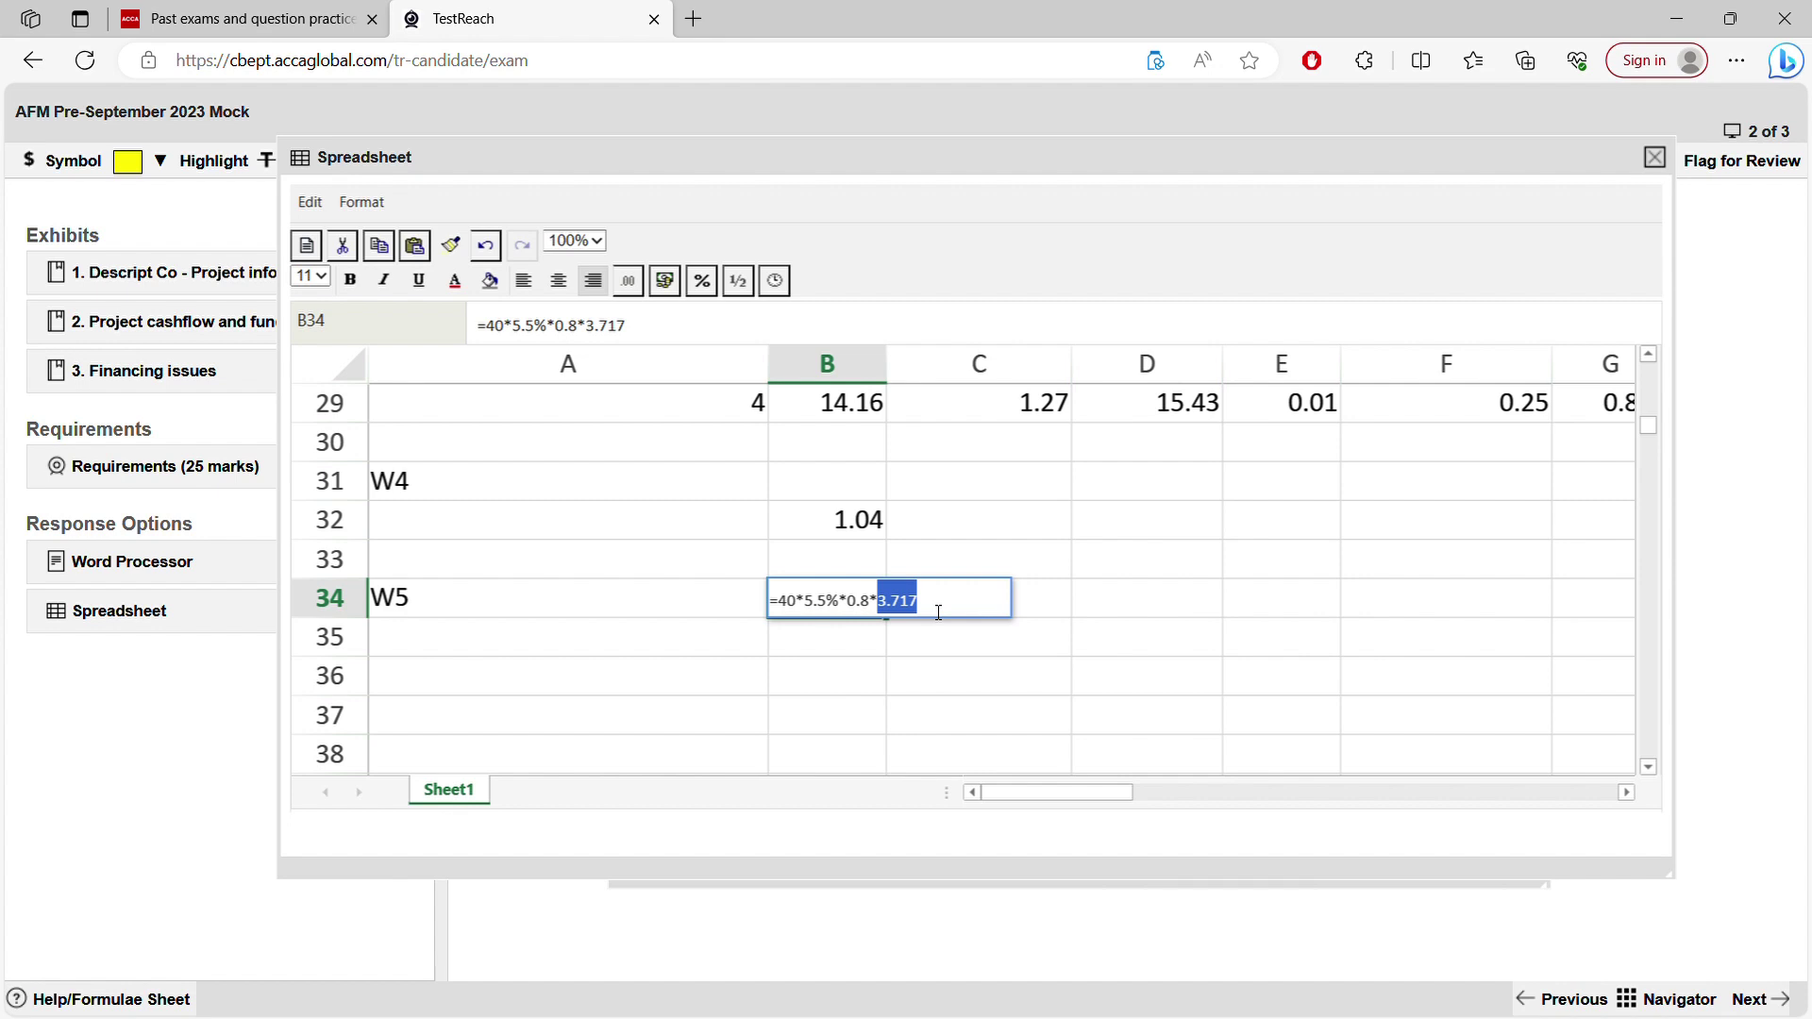
{"action": "key", "text": "Return"}
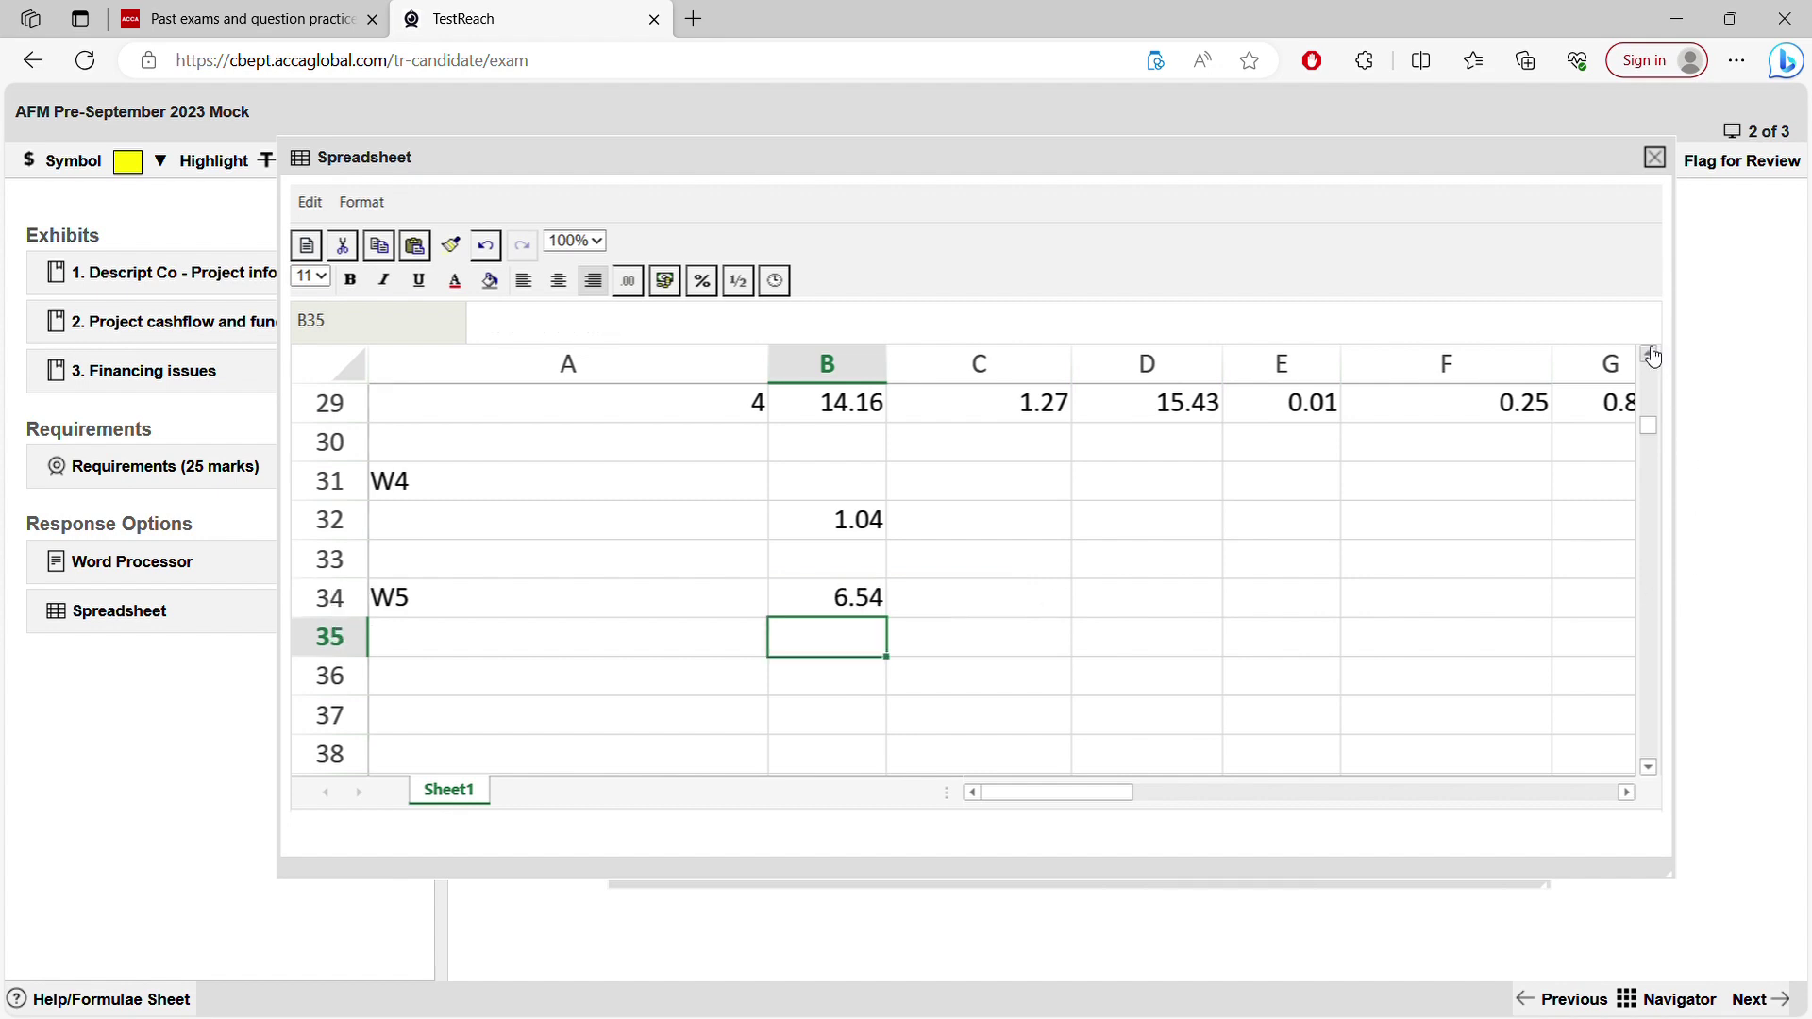
- Review the APV summary, from the base case NPV in C13 through the subsidy benefit to the sum in C18
{"action": "scroll", "coordinate": [1653, 357], "scroll_direction": "up", "scroll_amount": 5}
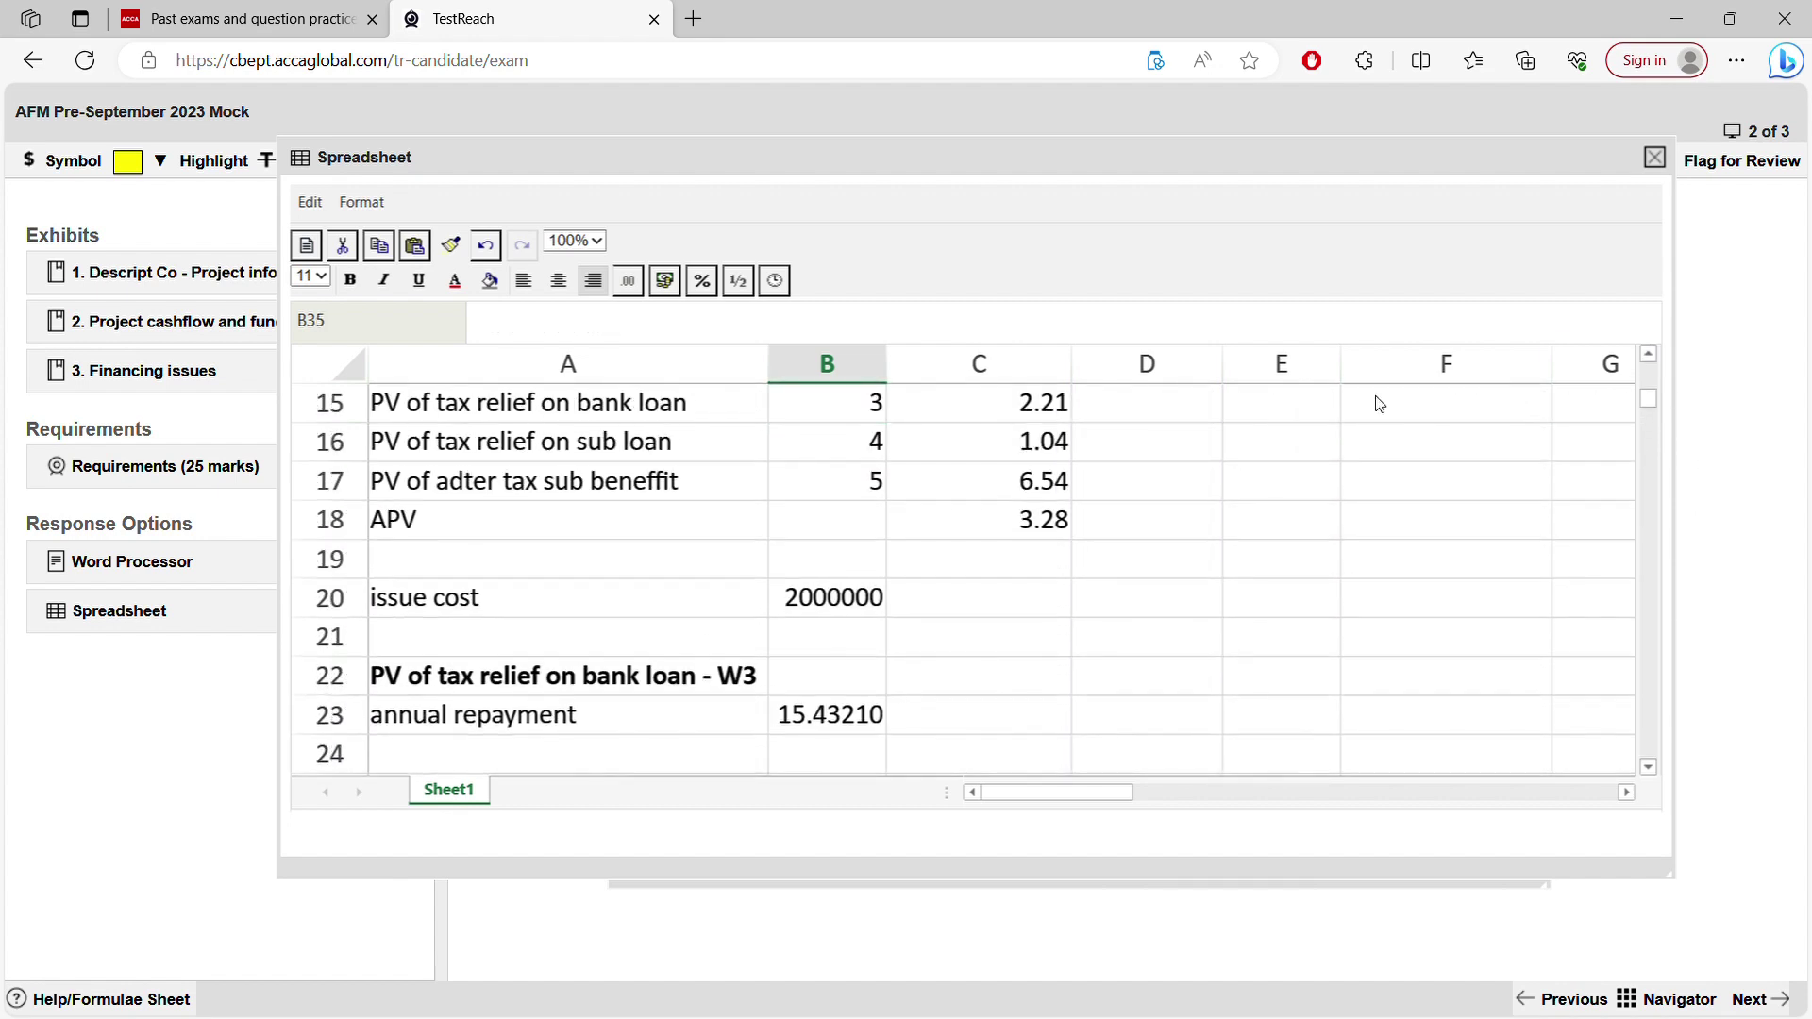
{"action": "left_click", "coordinate": [1045, 481]}
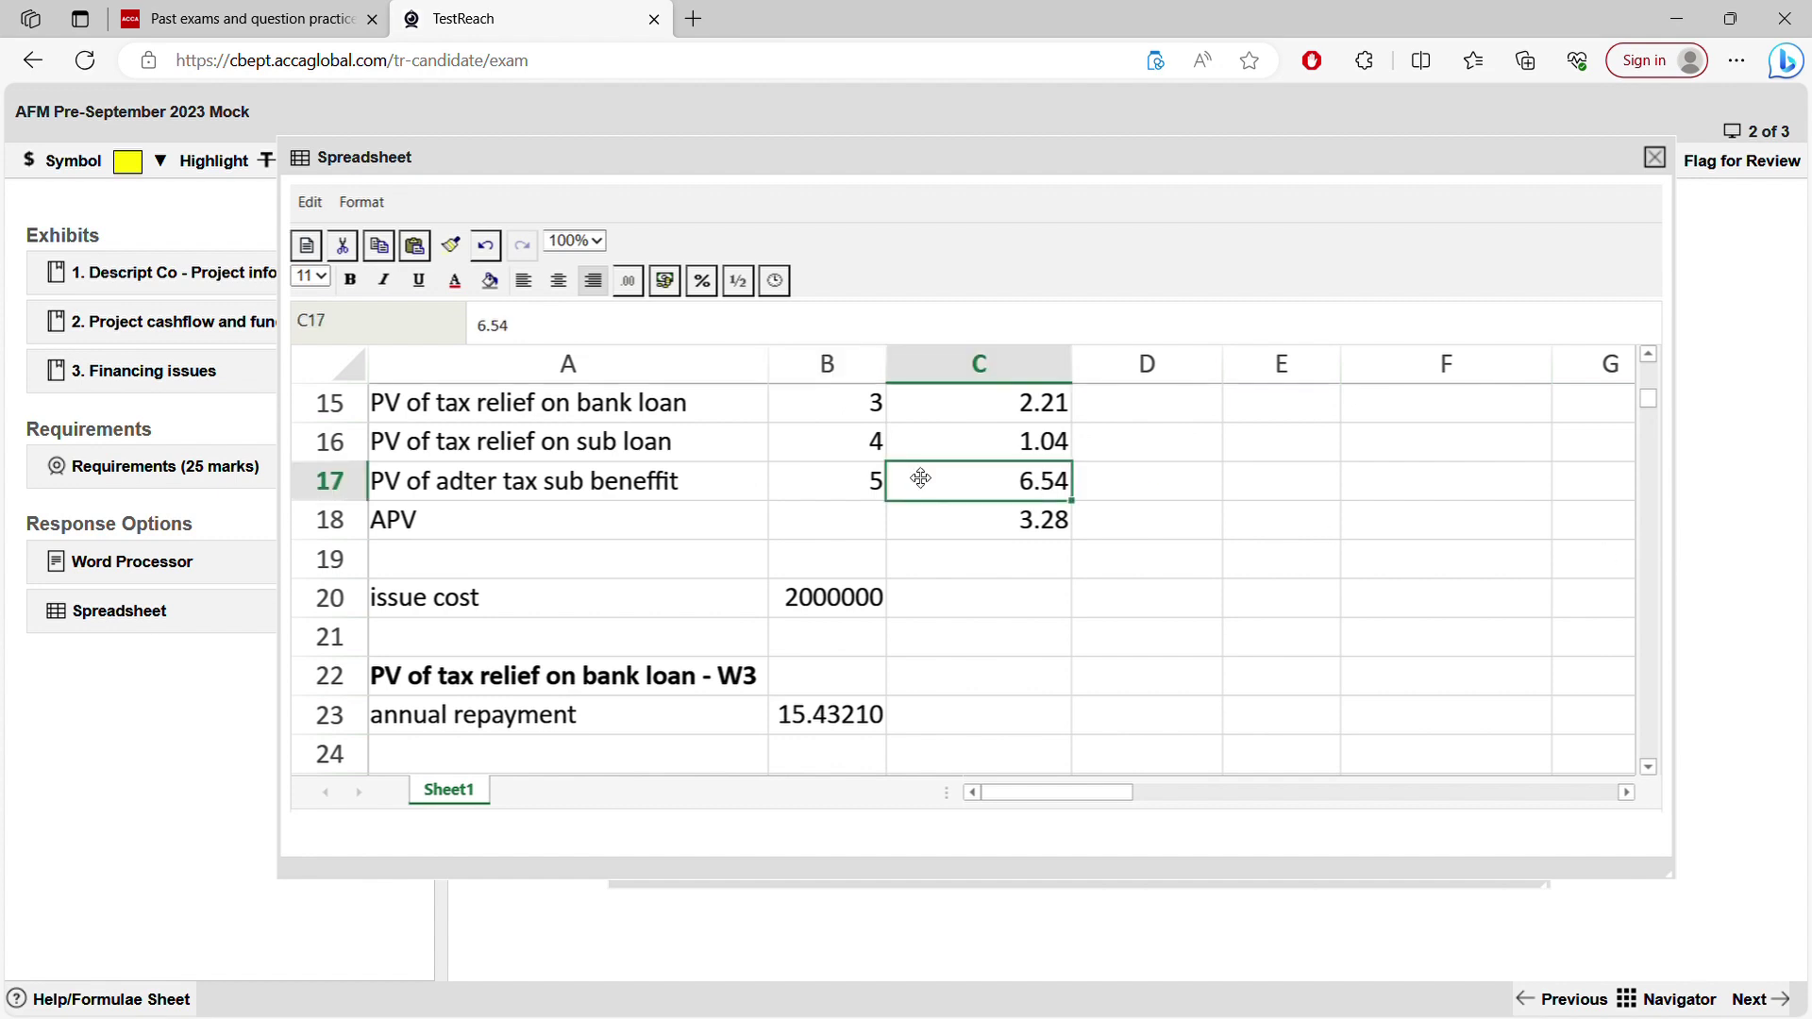
{"action": "left_click", "coordinate": [955, 530]}
{"action": "scroll", "coordinate": [1654, 358], "scroll_direction": "up", "scroll_amount": 1}
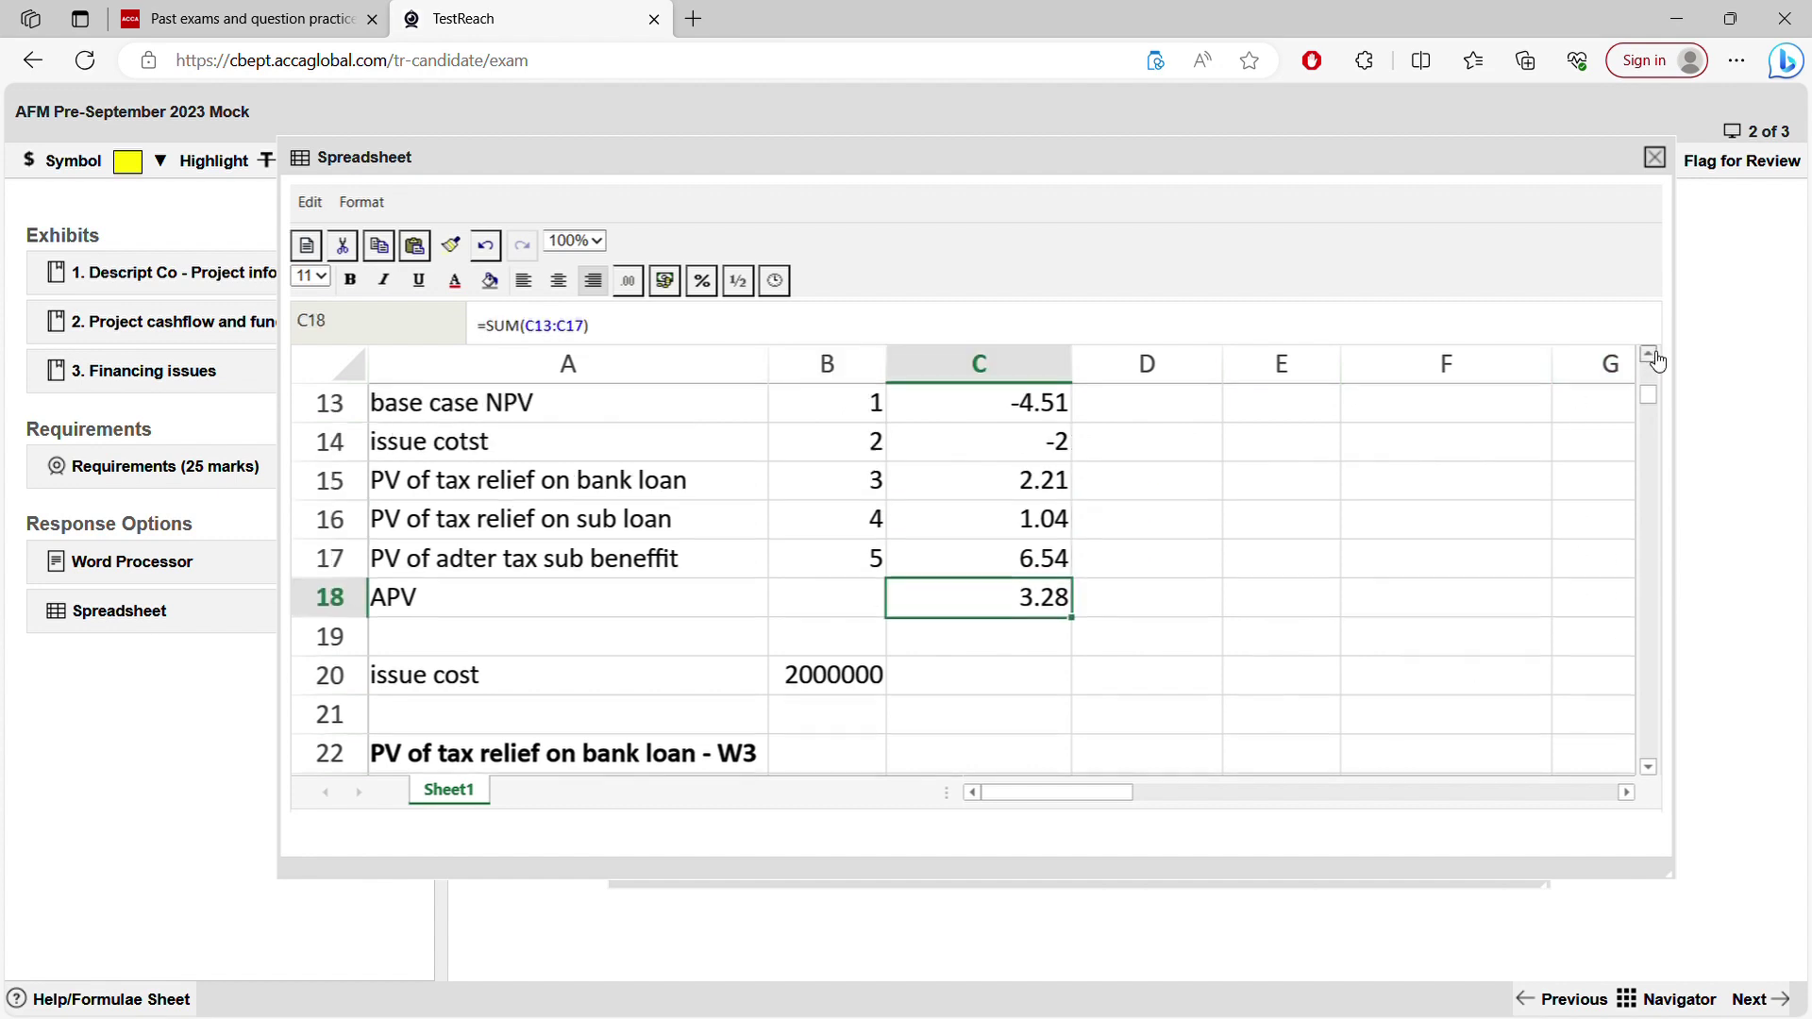
{"action": "scroll", "coordinate": [1653, 359], "scroll_direction": "up", "scroll_amount": 1}
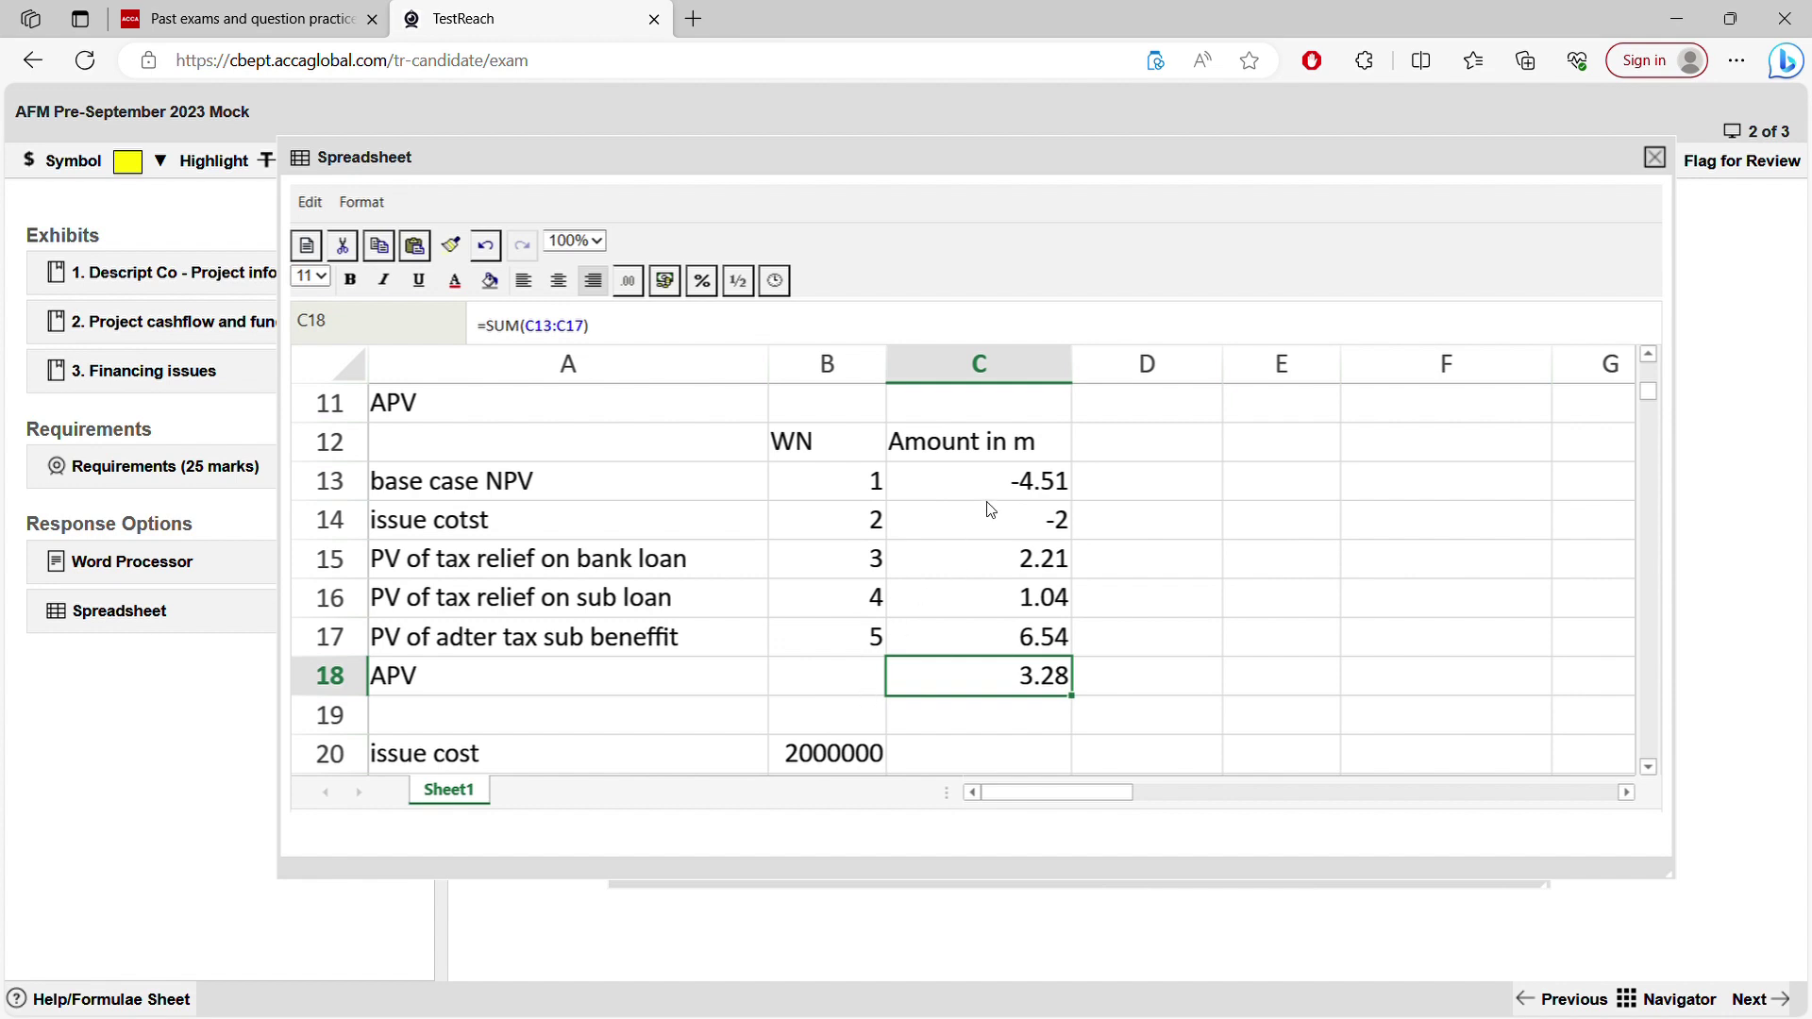
{"action": "left_click_drag", "start_coordinate": [997, 480], "coordinate": [1034, 642]}
{"action": "left_click", "coordinate": [1019, 676]}
- Open the Word Processor response for writing the answer and check the wording of requirement (a)
{"action": "left_click", "coordinate": [159, 560]}
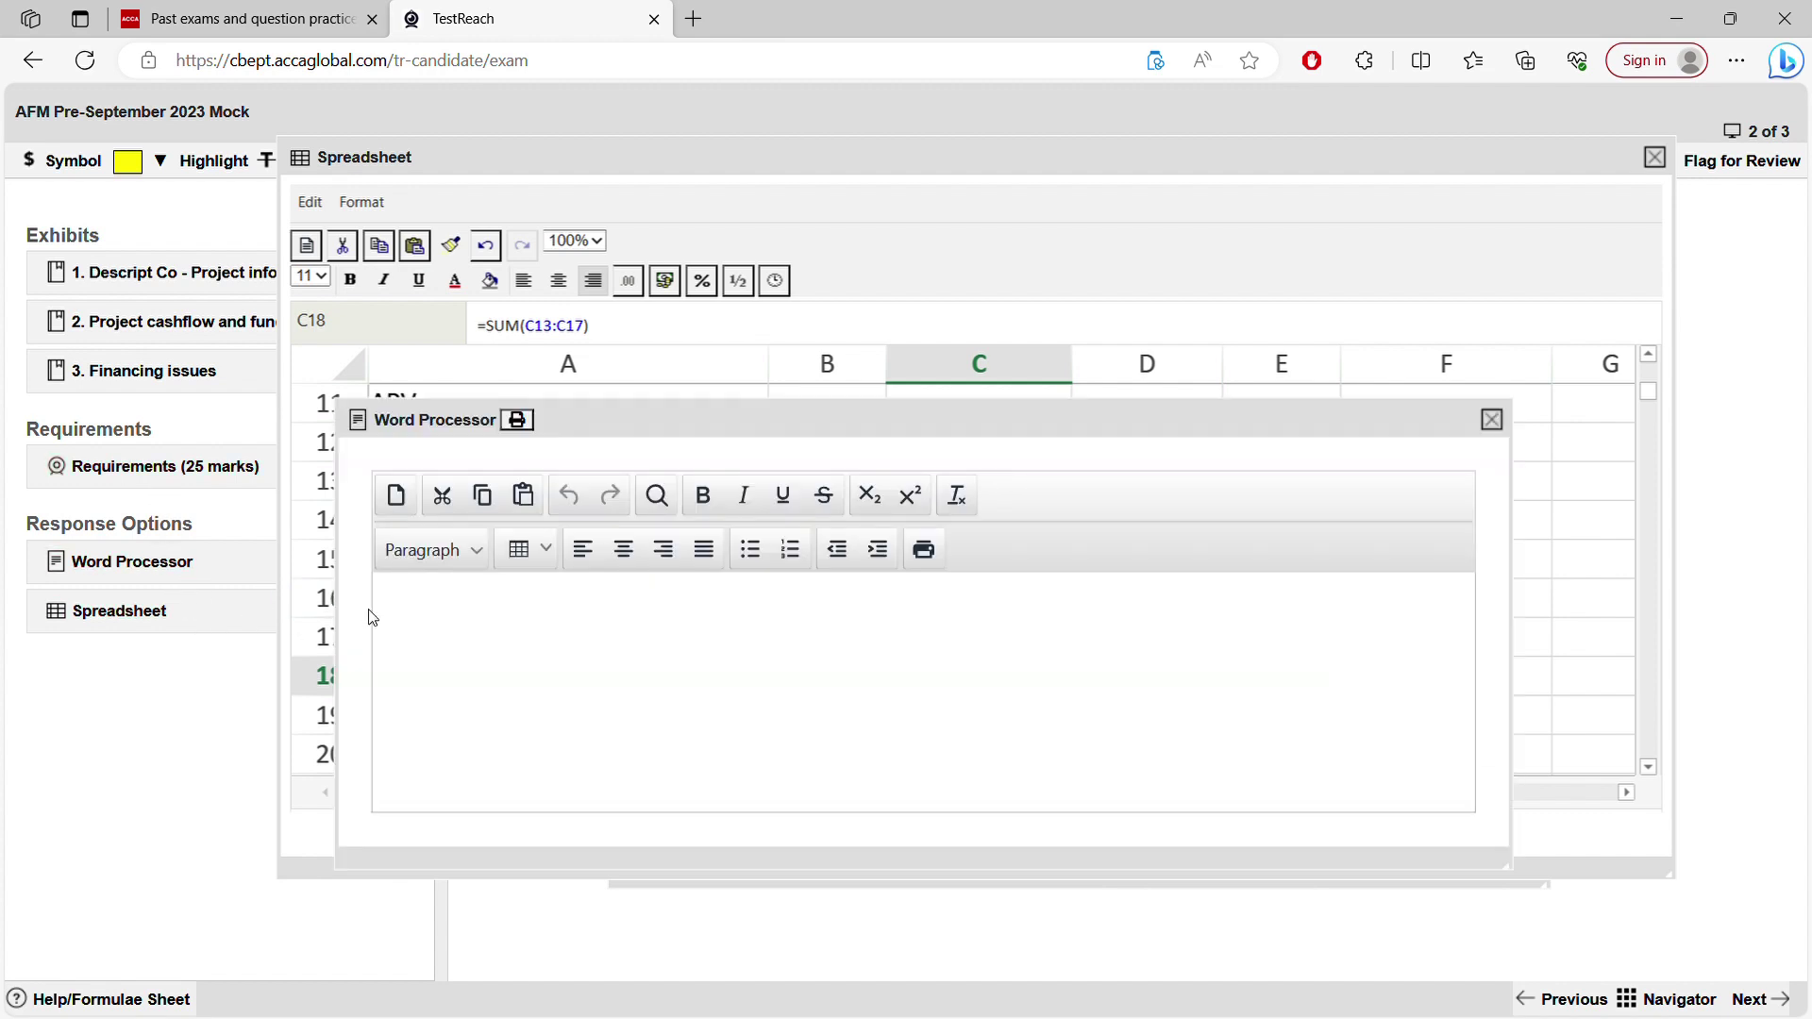
{"action": "type", "text": "1"}
{"action": "key", "text": "BackSpace"}
{"action": "left_click", "coordinate": [92, 474]}
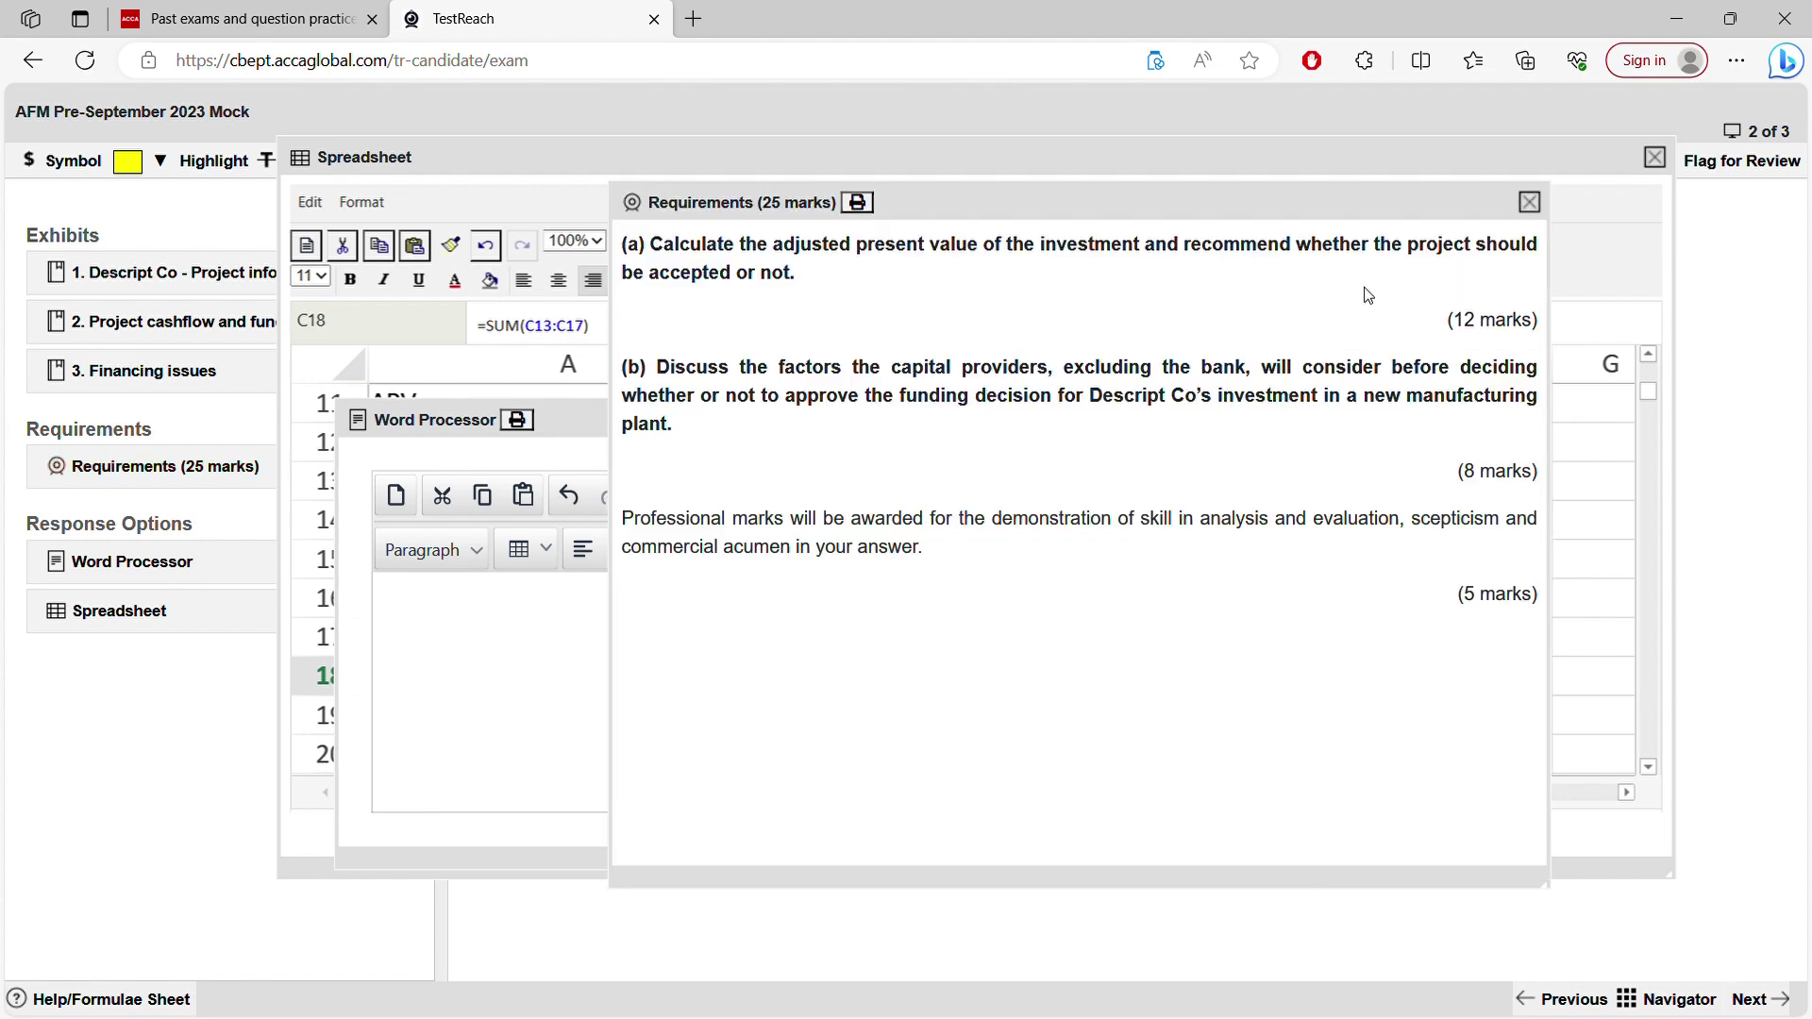
{"action": "left_click", "coordinate": [1529, 202]}
{"action": "left_click", "coordinate": [485, 617]}
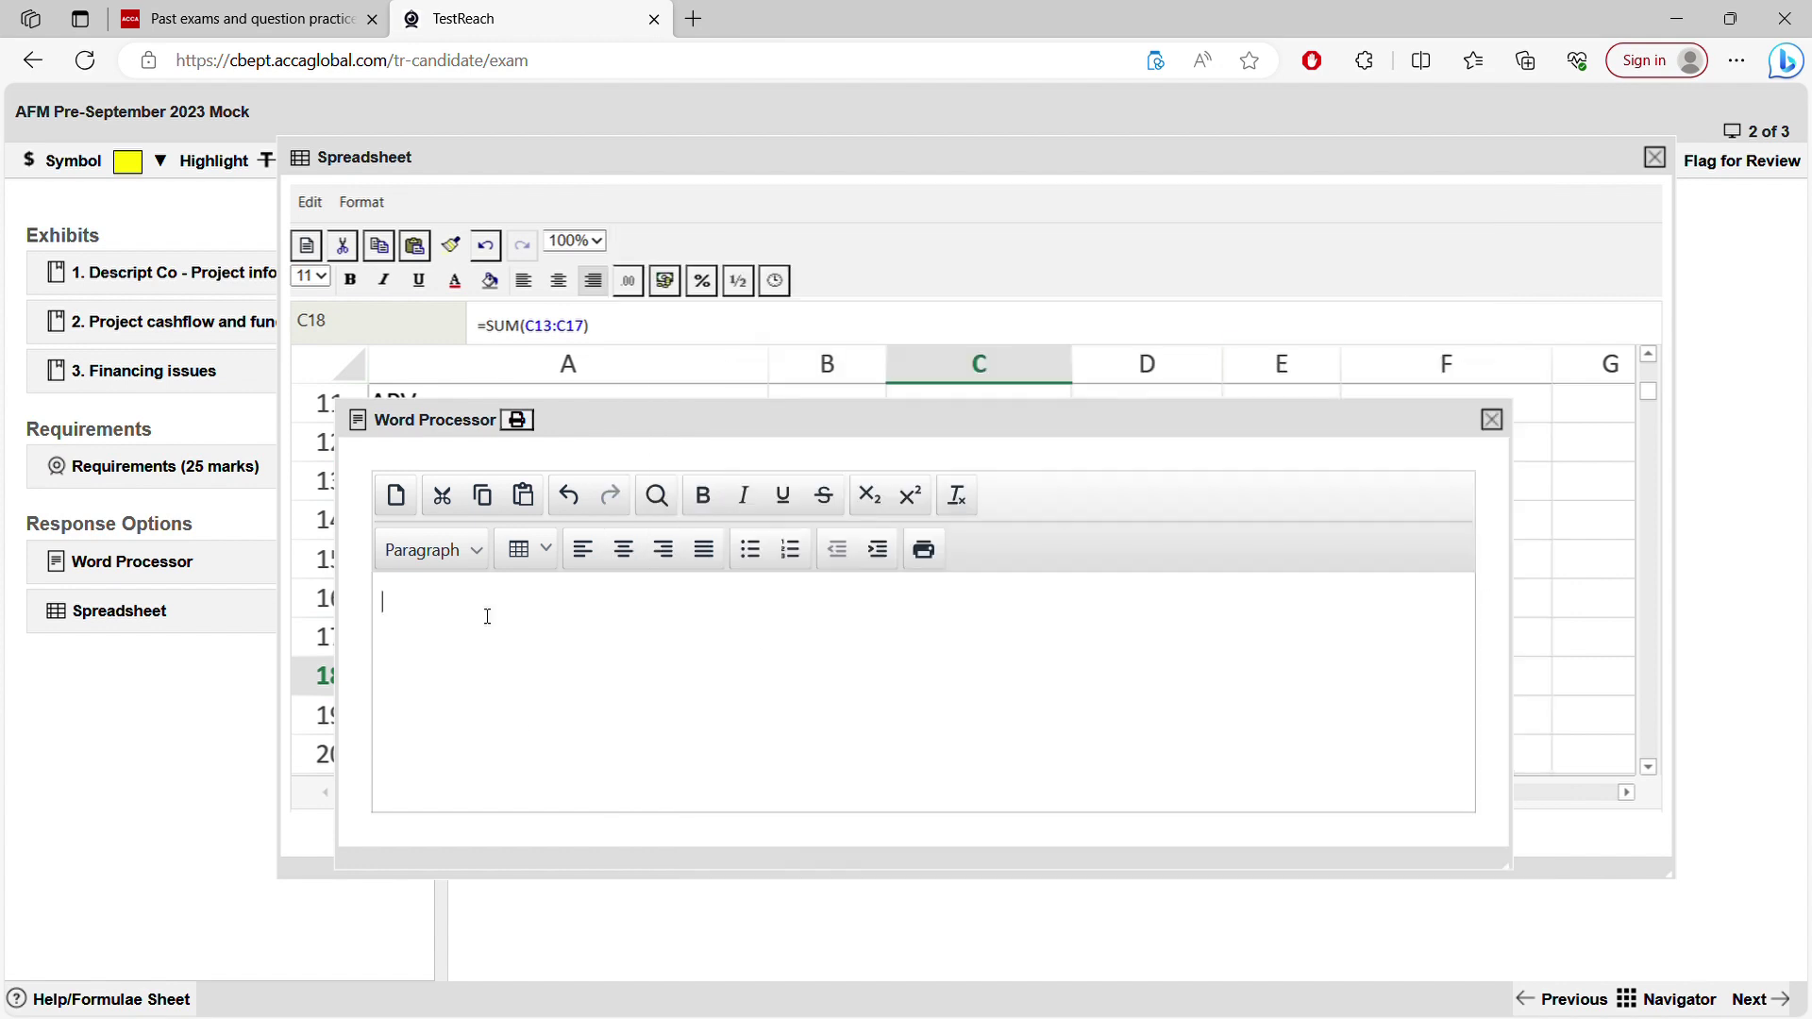
- Write "a) APV of the project is +$3.28m" as the start of the answer
{"action": "type", "text": "a) APV of the project is"}
{"action": "type", "text": "+3.28"}
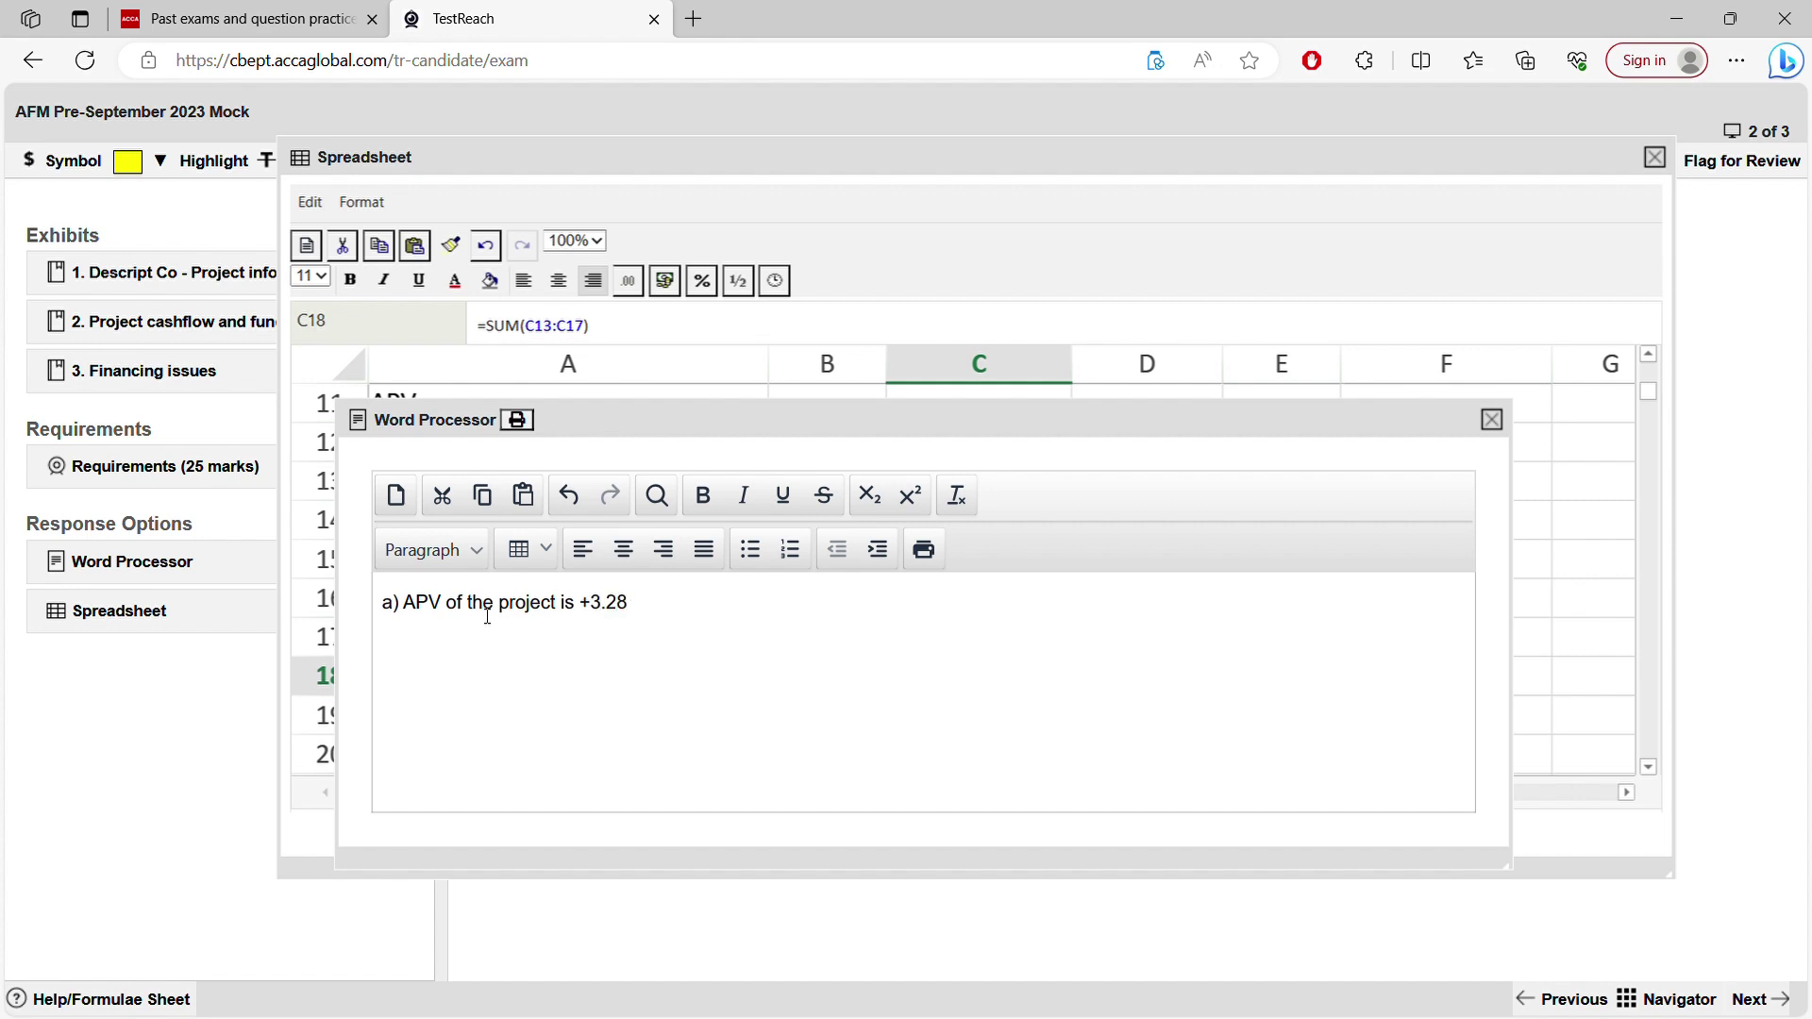
{"action": "type", "text": "m"}
{"action": "key", "text": "BackSpace"}
{"action": "key", "text": "BackSpace"}
{"action": "type", "text": "m"}
{"action": "key", "text": "Left"}
{"action": "key", "text": "Left"}
{"action": "key", "text": "Left"}
{"action": "key", "text": "Left"}
{"action": "key", "text": "Left"}
{"action": "key", "text": "Left"}
{"action": "type", "text": "$"}
{"action": "key", "text": "Right"}
{"action": "key", "text": "Right"}
{"action": "key", "text": "Right"}
{"action": "key", "text": "Right"}
{"action": "key", "text": "Right"}
- Complete the sentence with "& so the project should be accepted (Refer excel)"
{"action": "type", "text": "& so the project"}
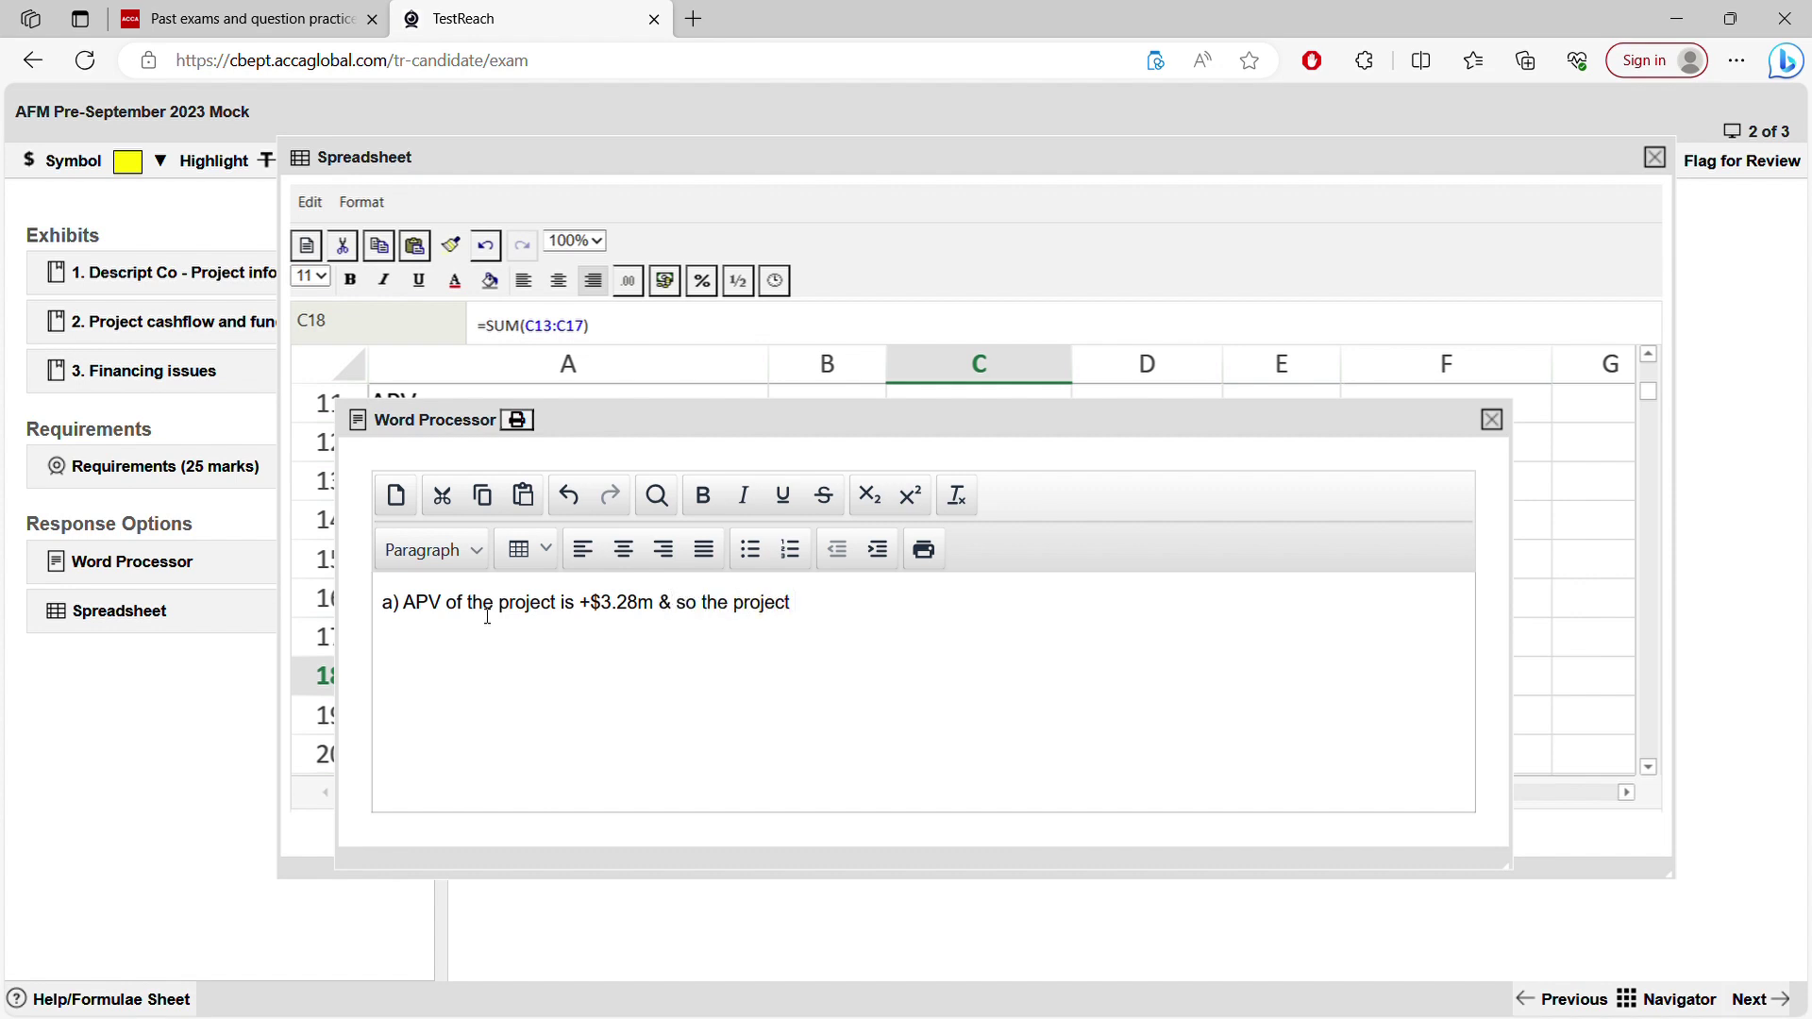
{"action": "type", "text": " should be accepted ()"}
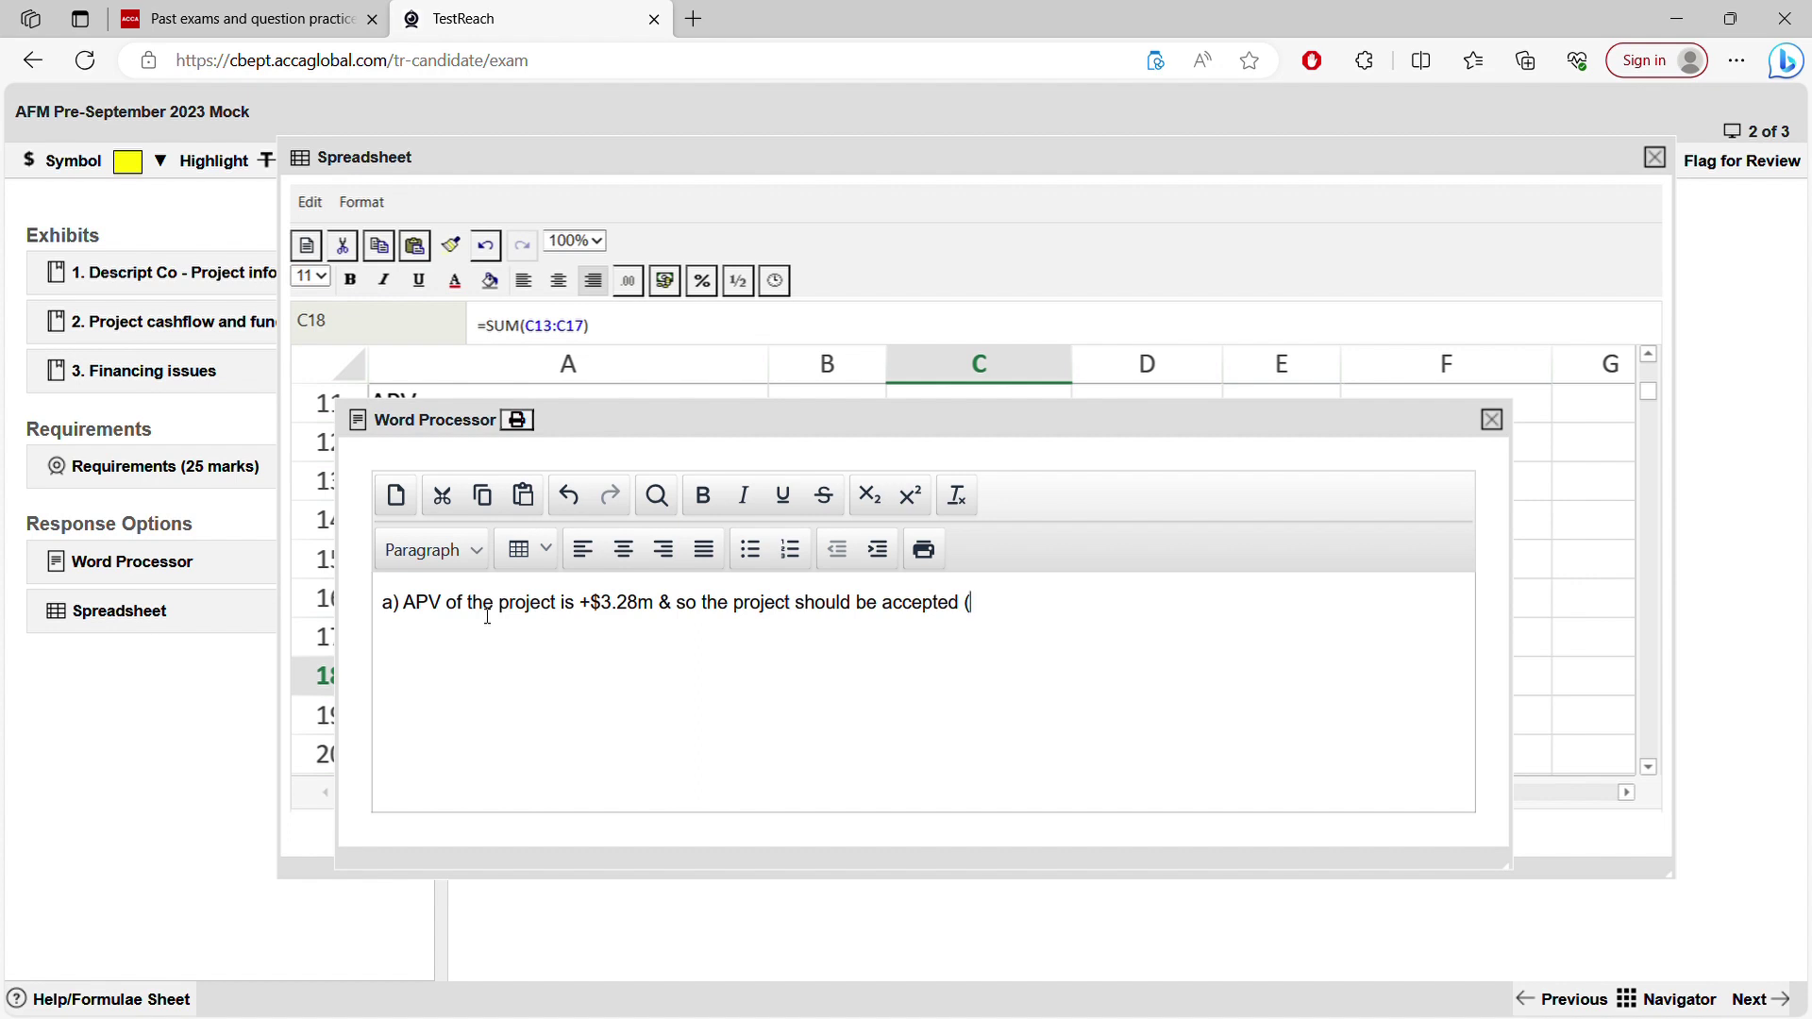
{"action": "type", "text": "Refere"}
{"action": "key", "text": "BackSpace"}
{"action": "key", "text": "BackSpace"}
{"action": "type", "text": "excel"}
- Check the APV summary in the spreadsheet, and reopen the Word Processor answer to reread the acceptance sentence
{"action": "left_click", "coordinate": [1492, 420]}
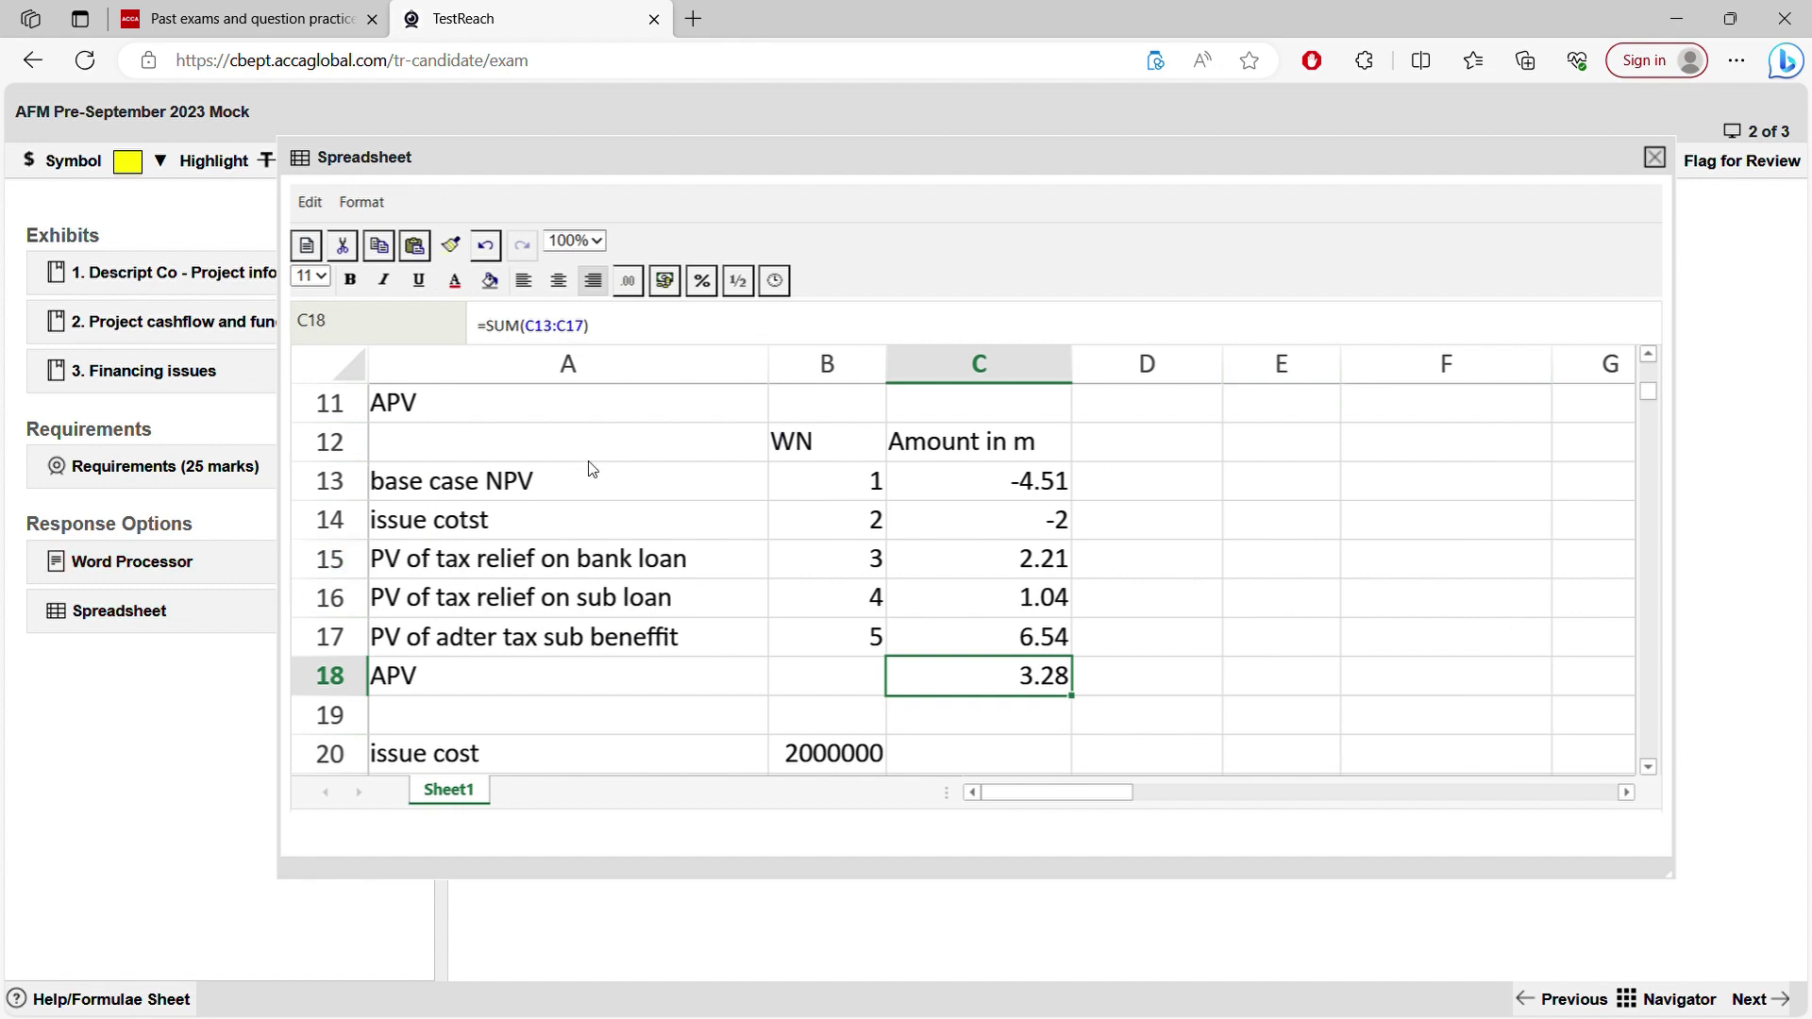
{"action": "left_click", "coordinate": [185, 563]}
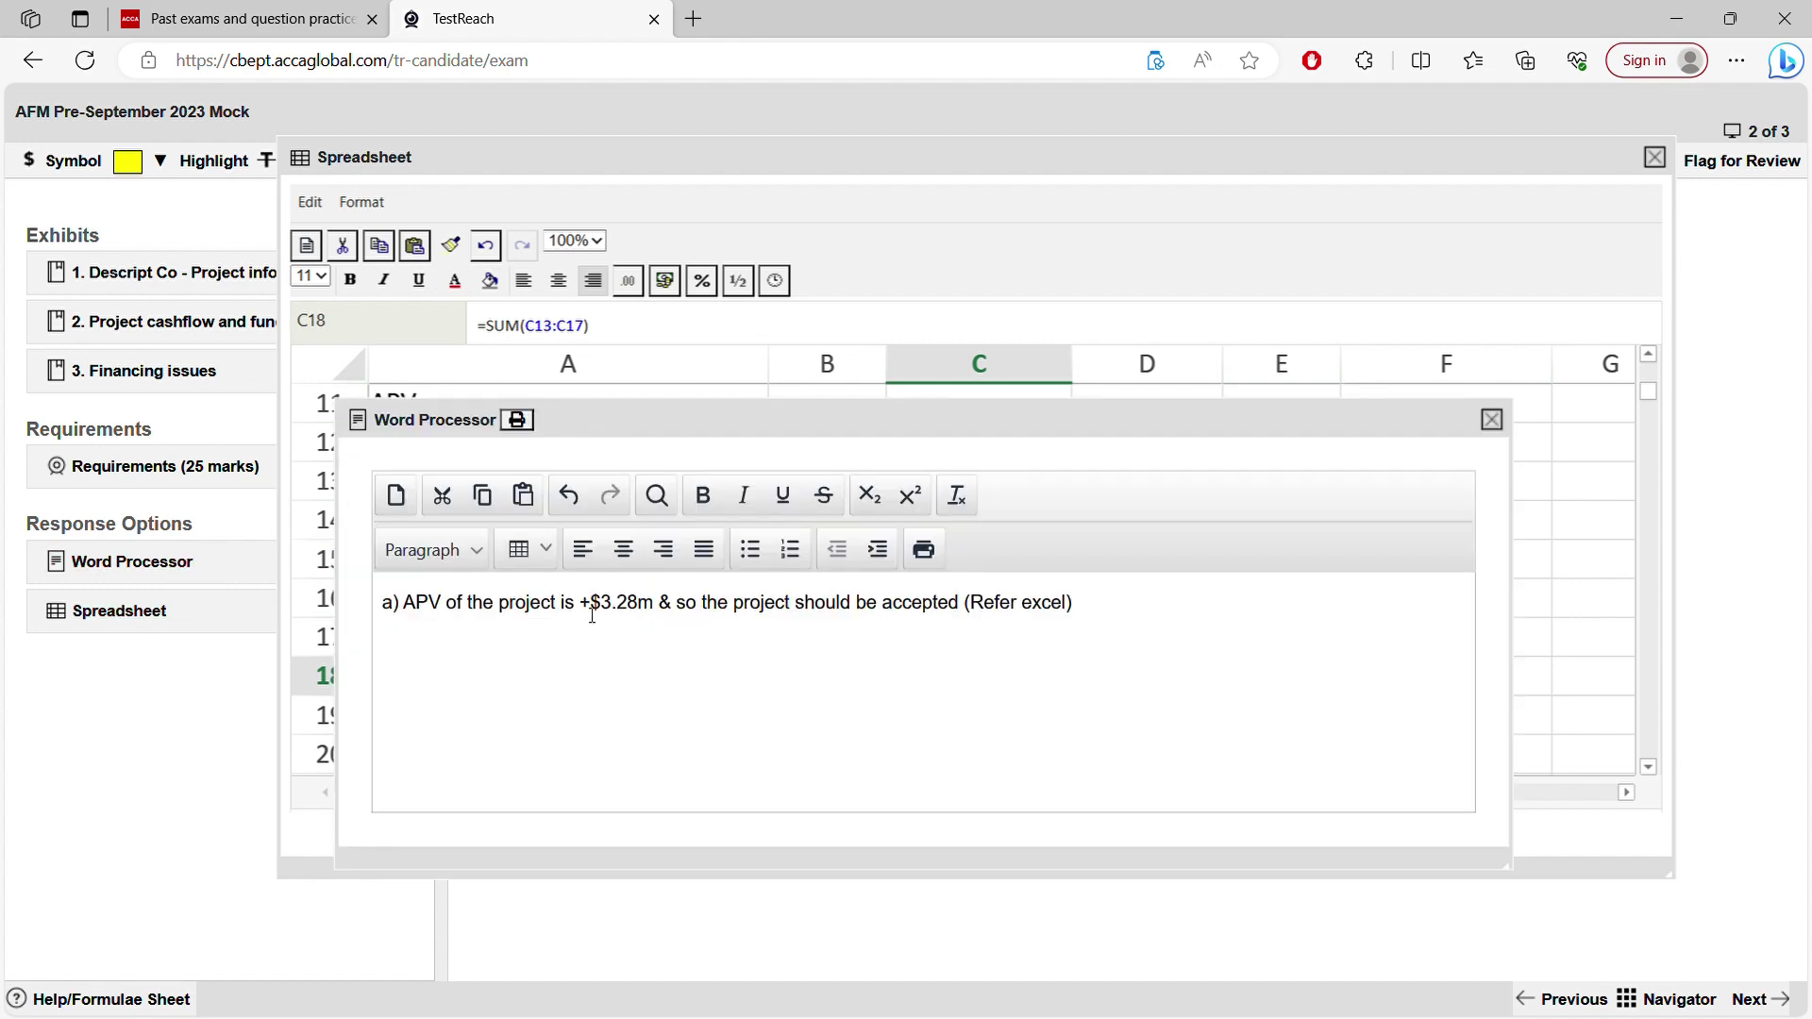
{"action": "left_click_drag", "start_coordinate": [582, 606], "coordinate": [883, 614]}
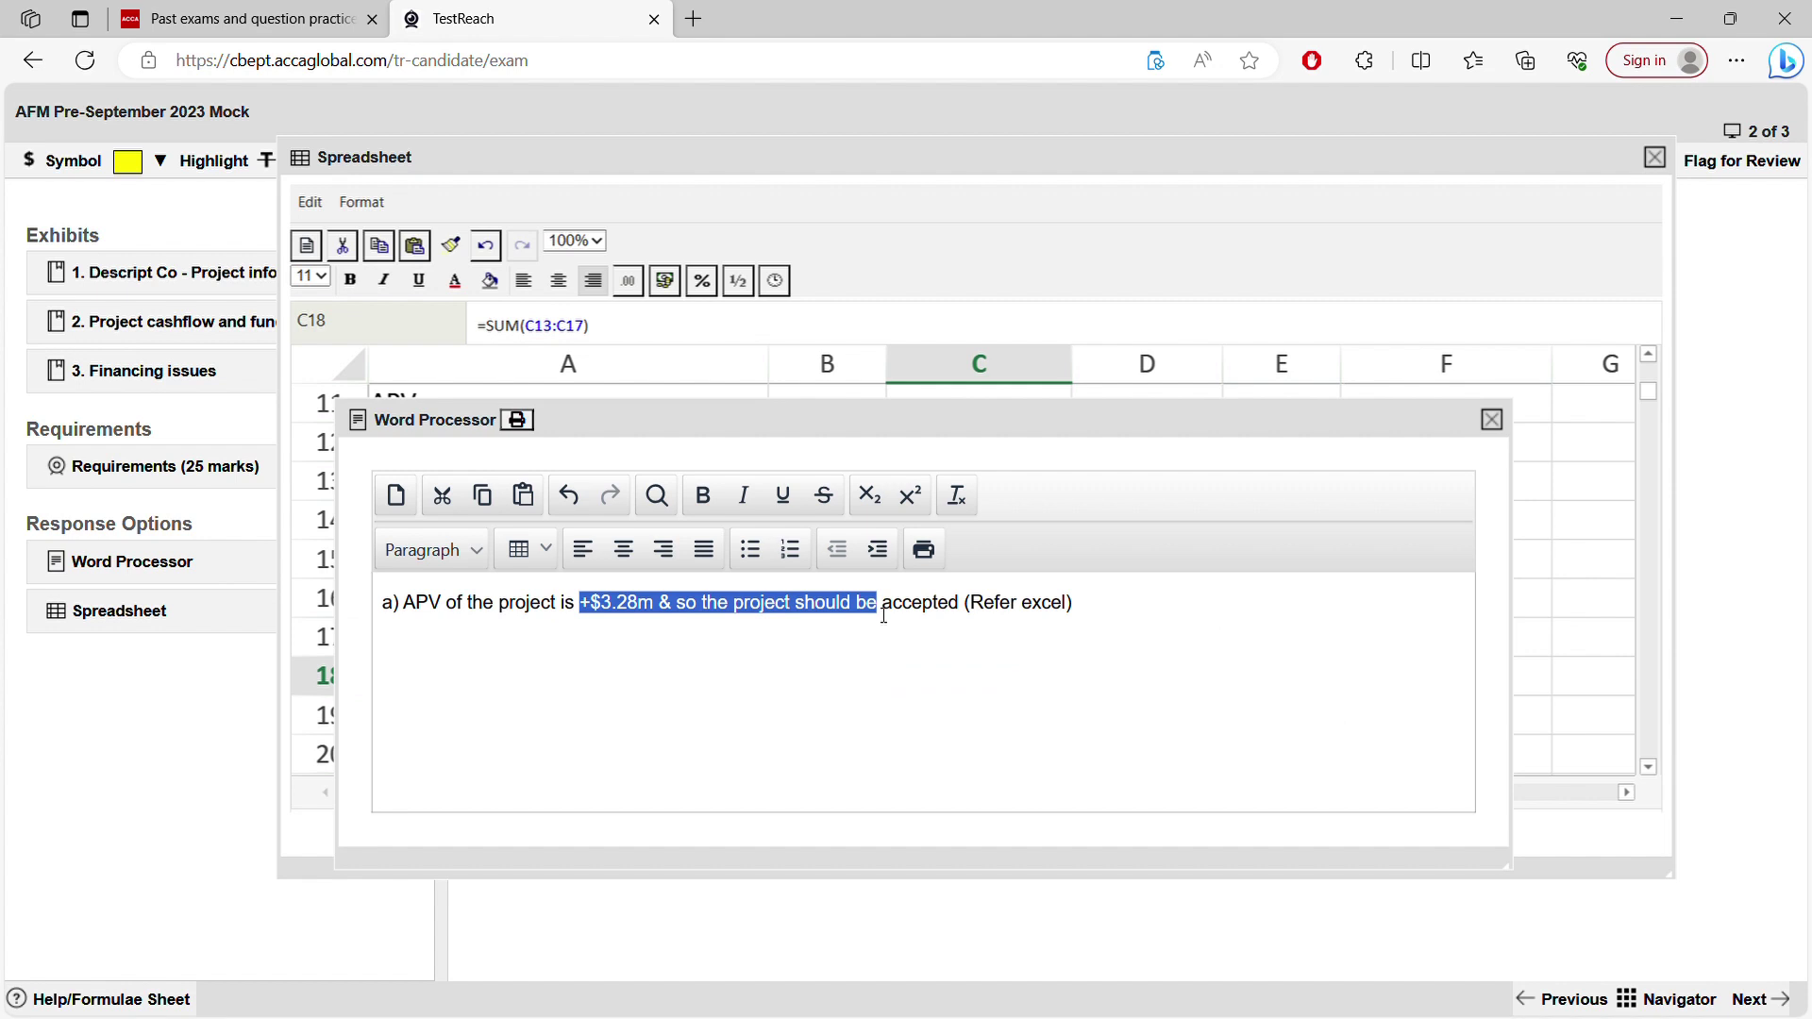
{"action": "left_click", "coordinate": [465, 630]}
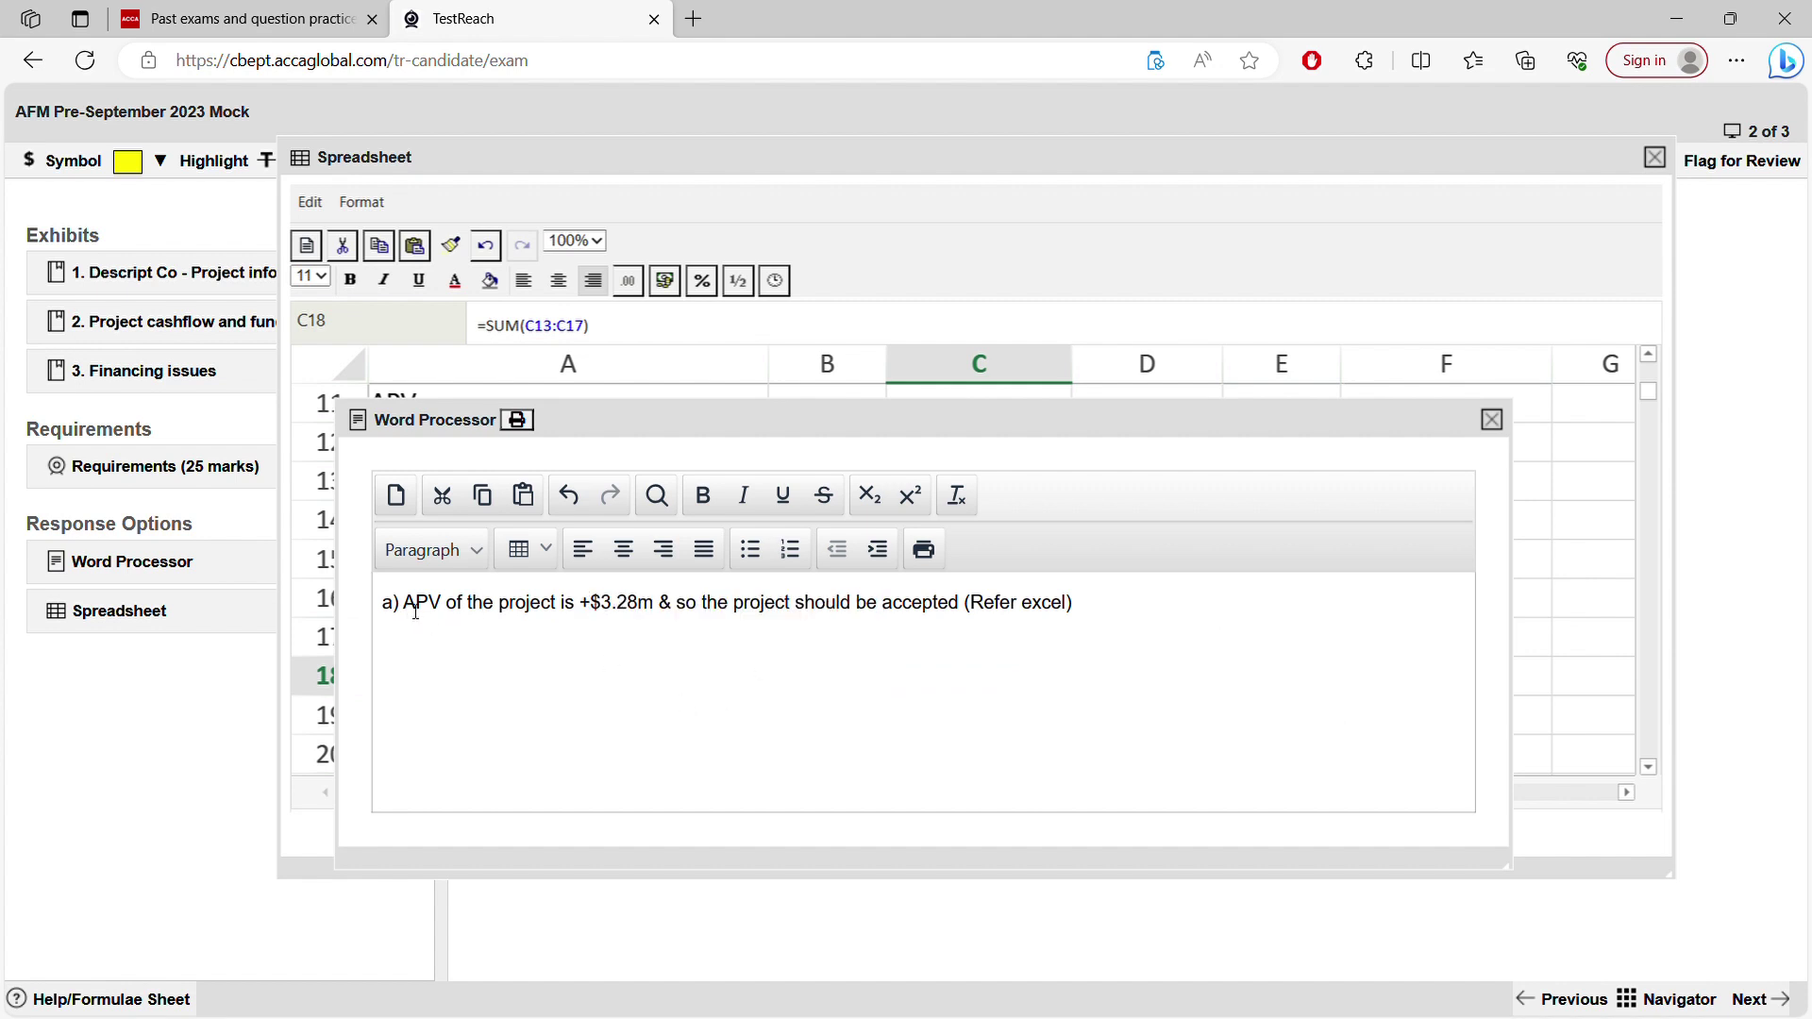
- Put "a)" on its own line above the APV sentence, followed by the heading "Recommenddation" in bold
{"action": "key", "text": "Return"}
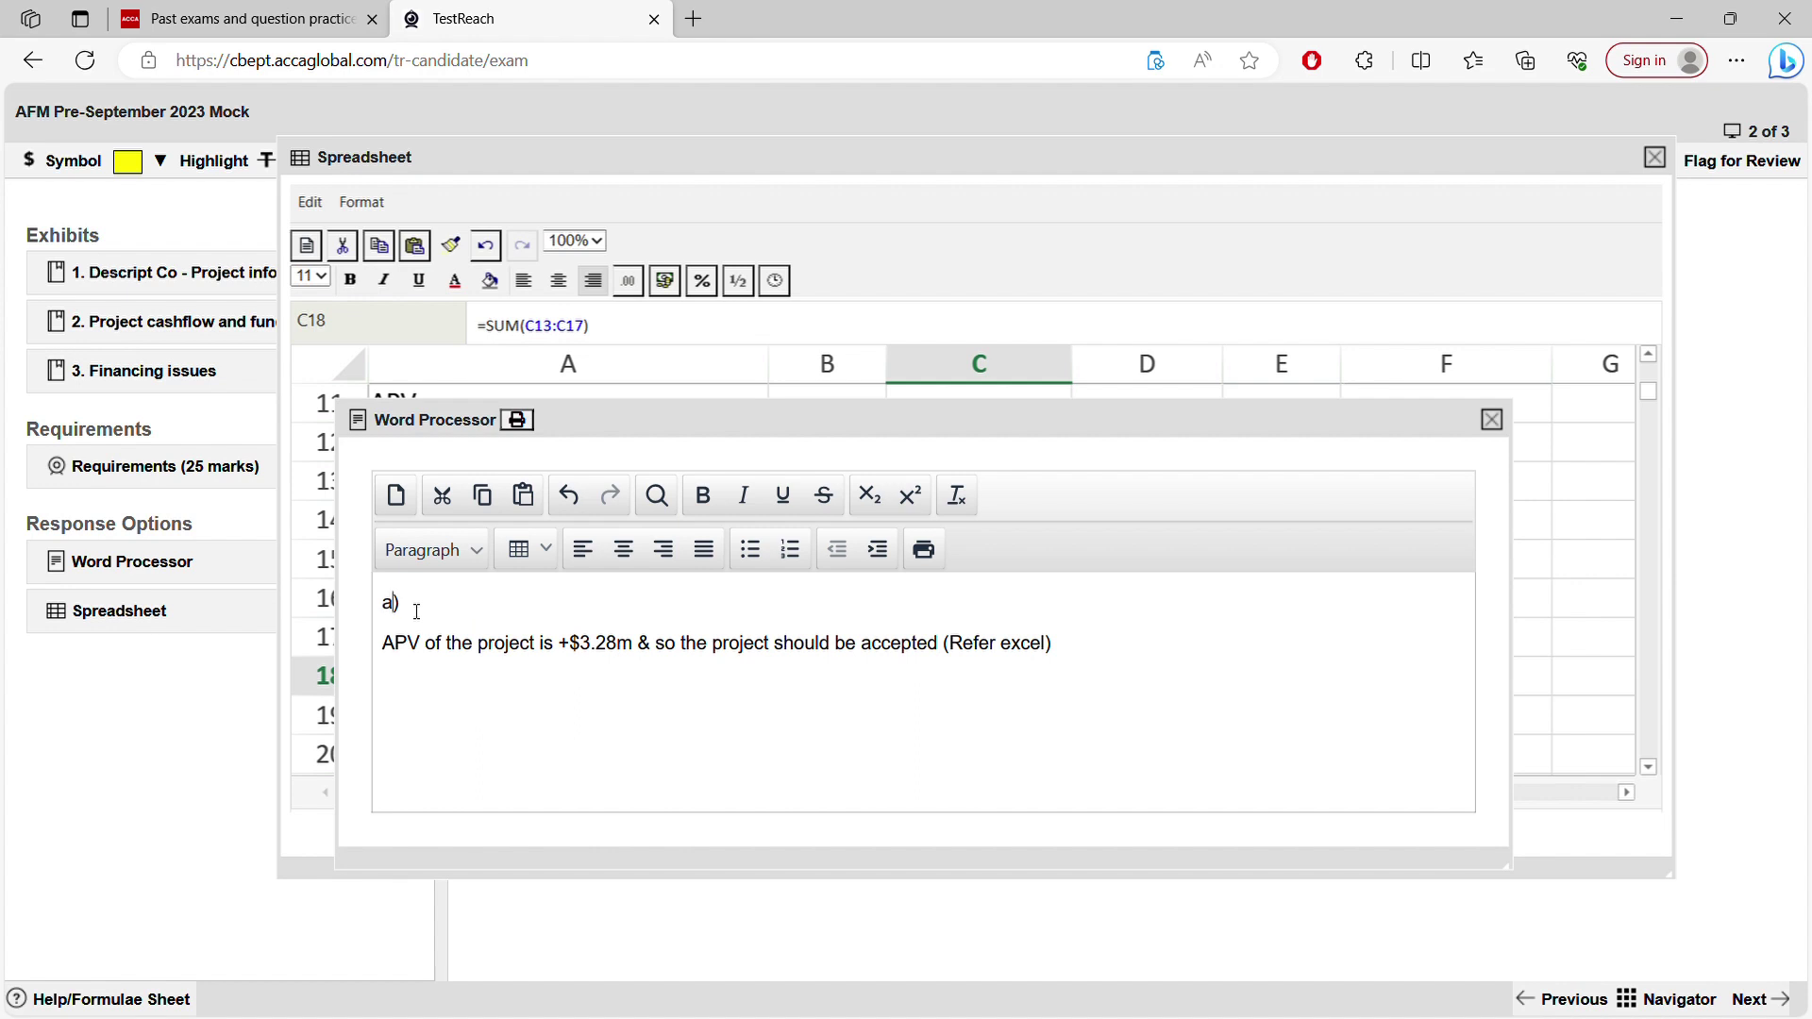
{"action": "type", "text": "Recommenddation"}
{"action": "left_click", "coordinate": [421, 643], "text": "shift"}
{"action": "left_click", "coordinate": [562, 643]}
{"action": "left_click_drag", "start_coordinate": [406, 609], "coordinate": [567, 609]}
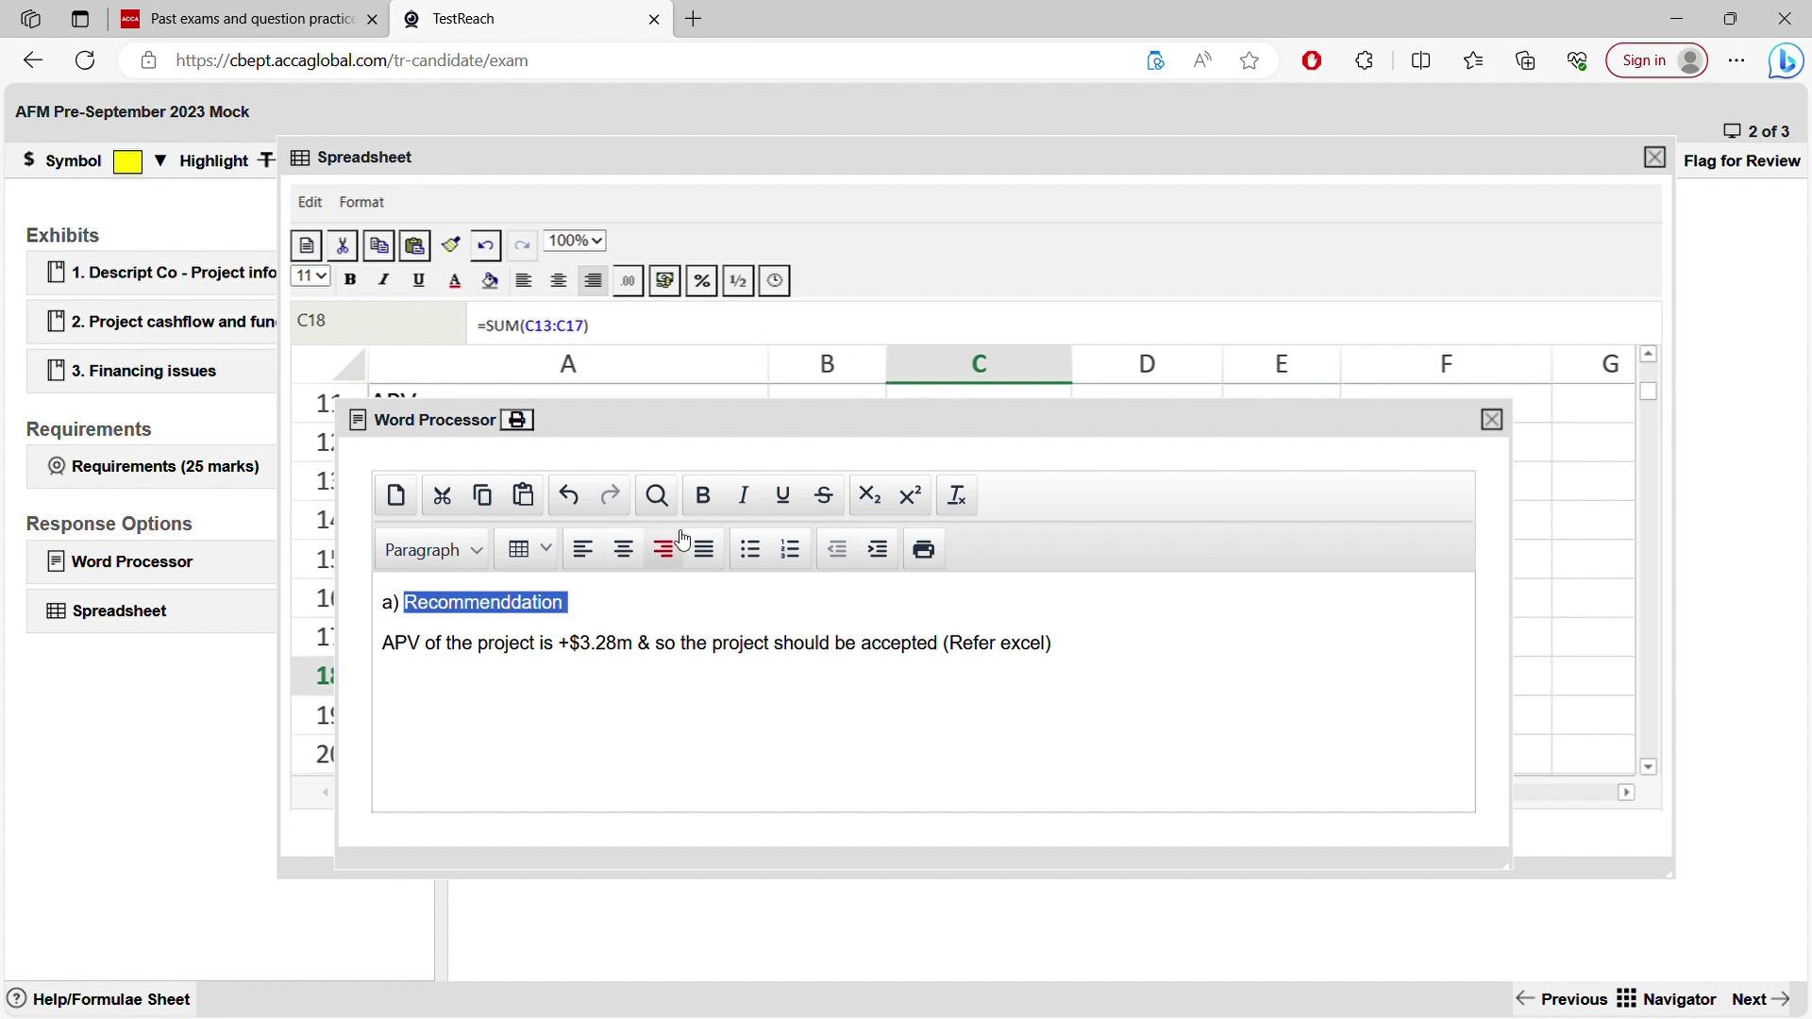
{"action": "left_click", "coordinate": [702, 494]}
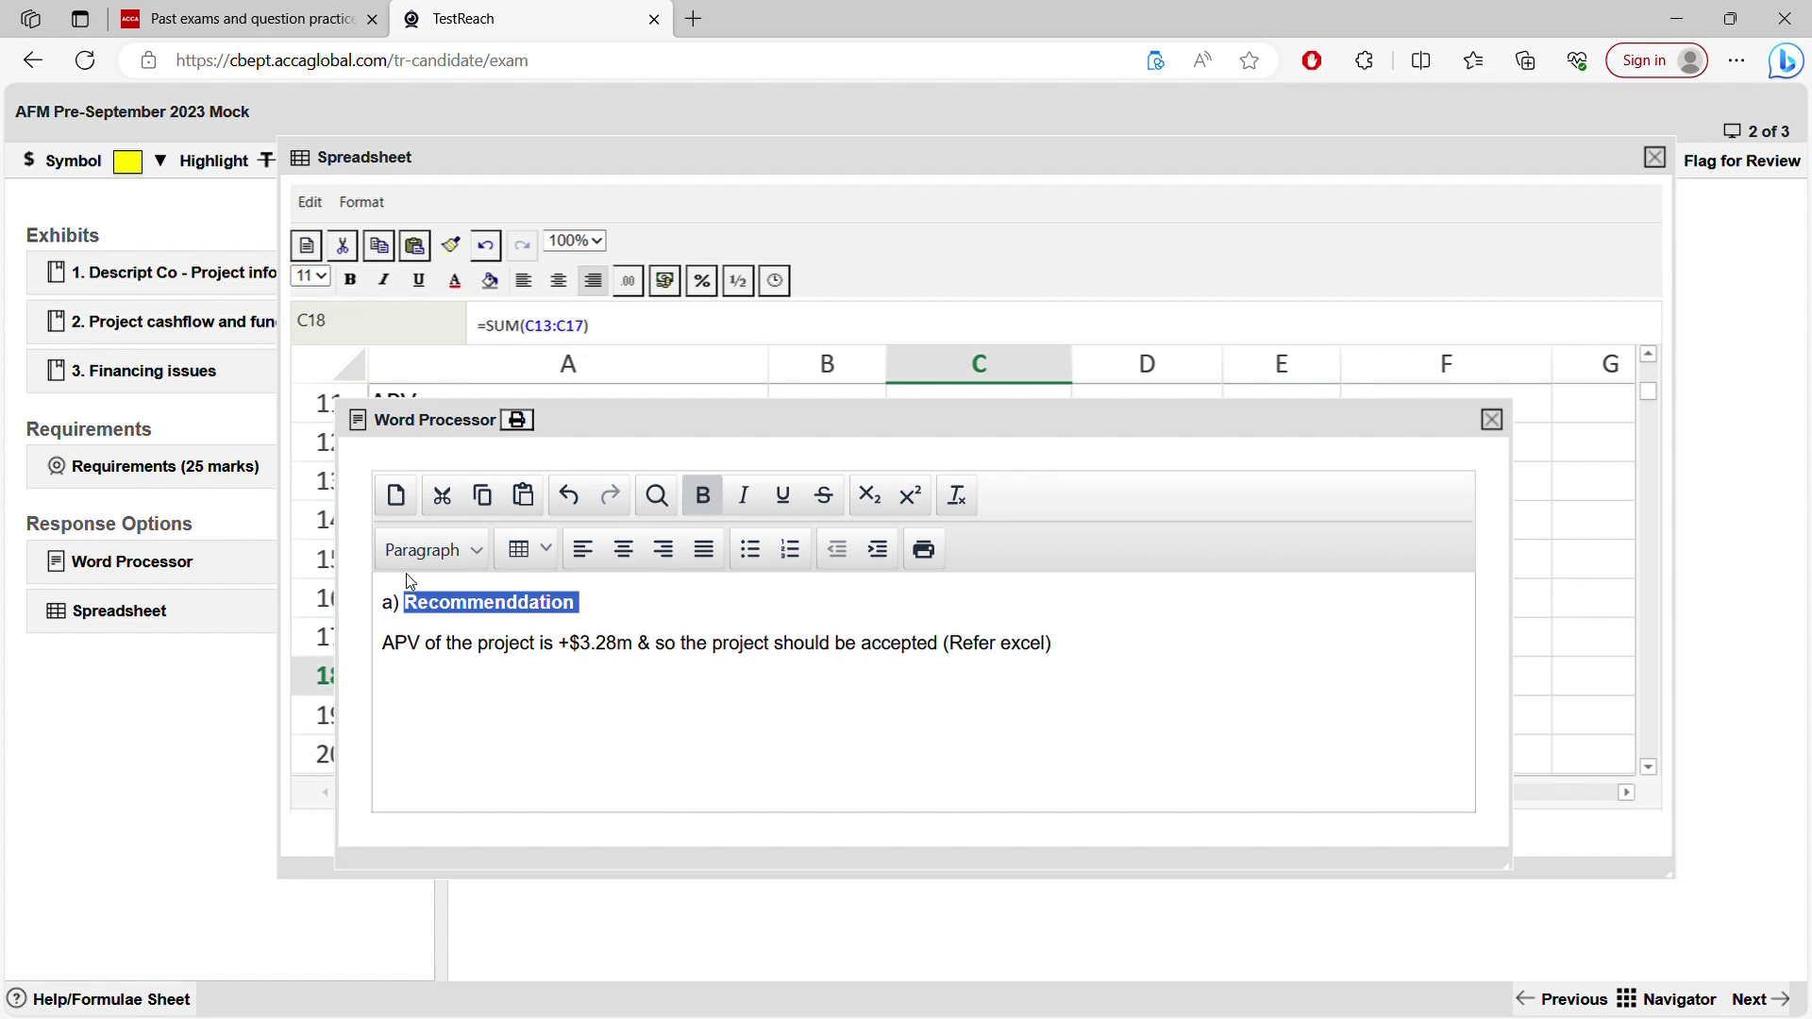
{"action": "left_click", "coordinate": [939, 244]}
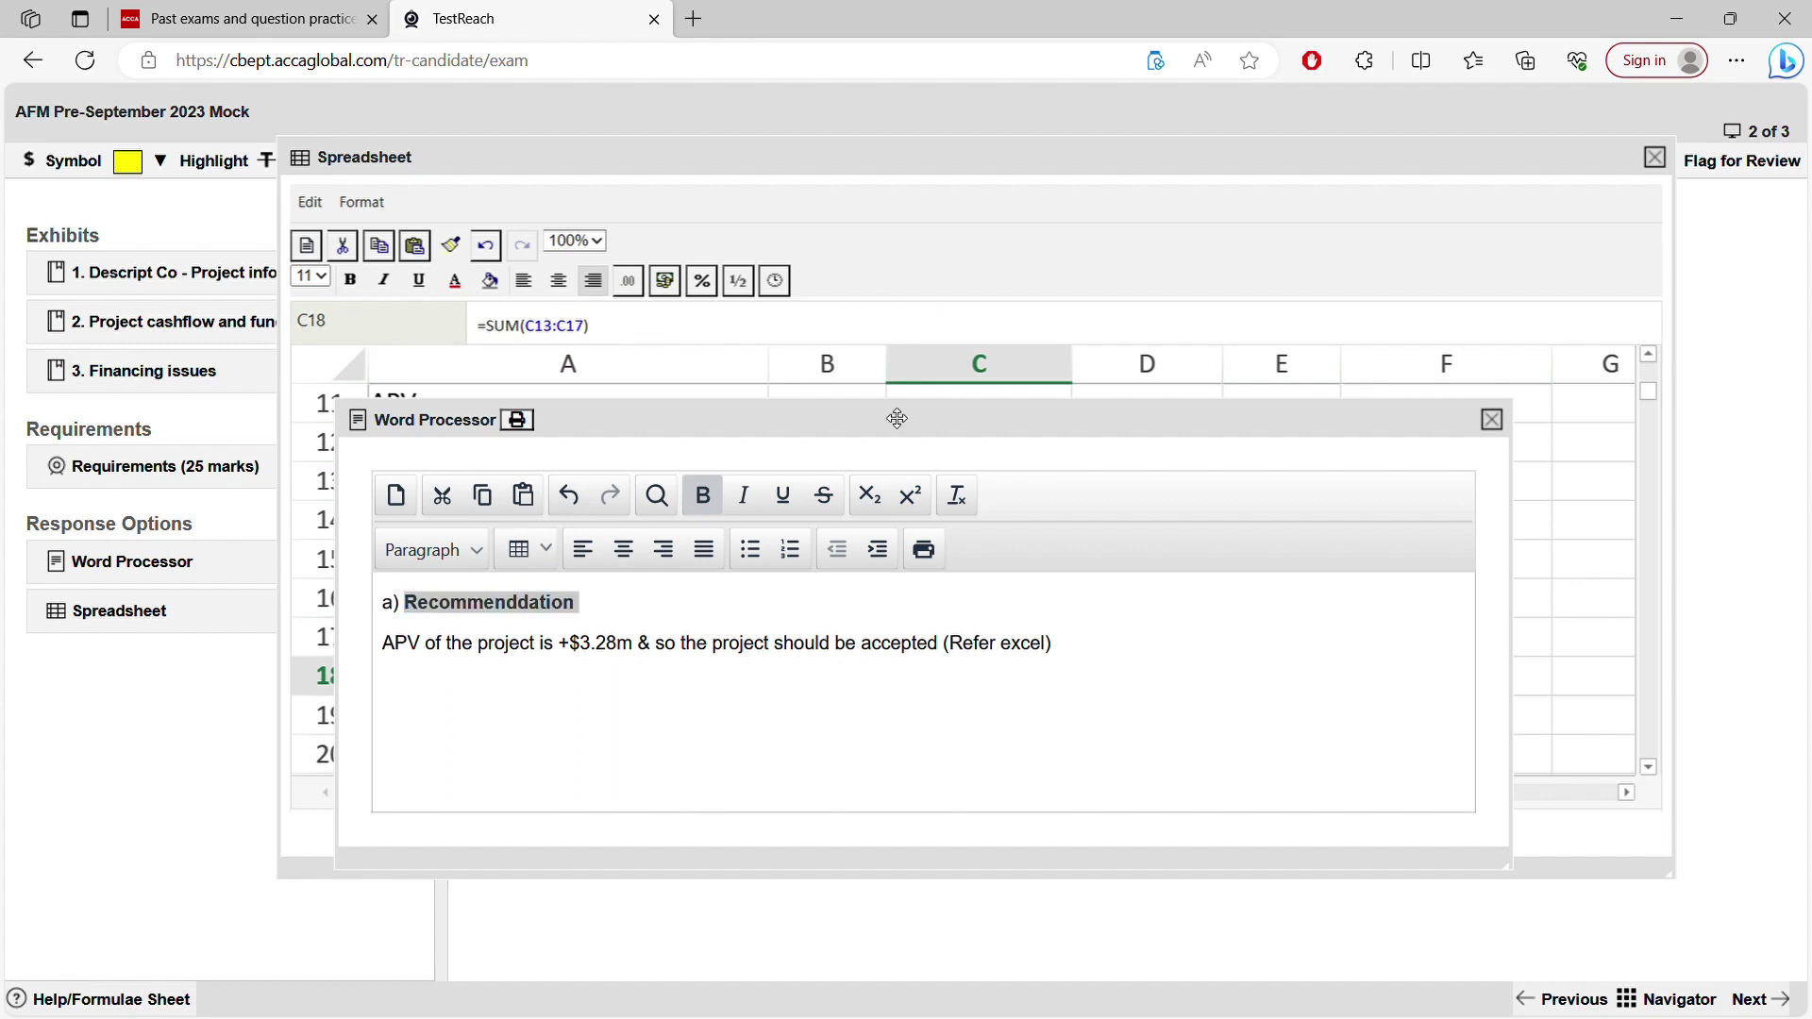
- Close the Word Processor and review the base case NPV, cost of equity and asset beta formulas in the spreadsheet
{"action": "left_click", "coordinate": [1491, 419]}
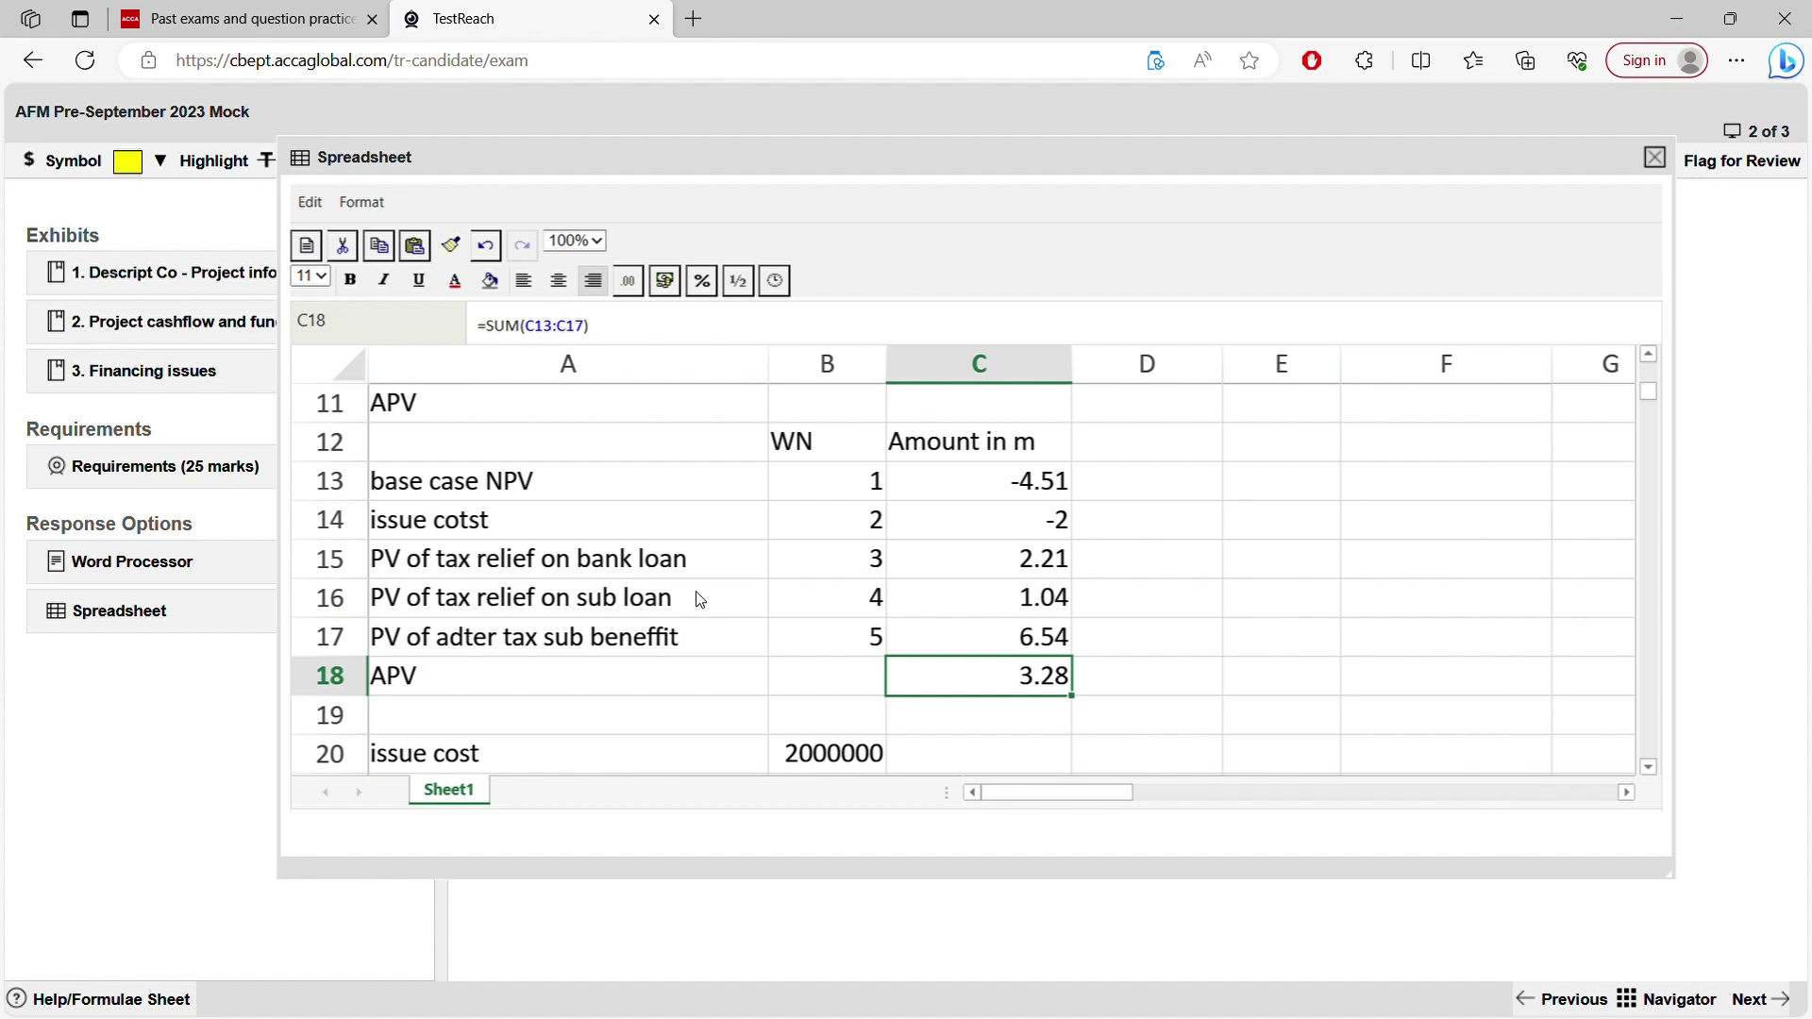
{"action": "left_click", "coordinate": [1008, 486]}
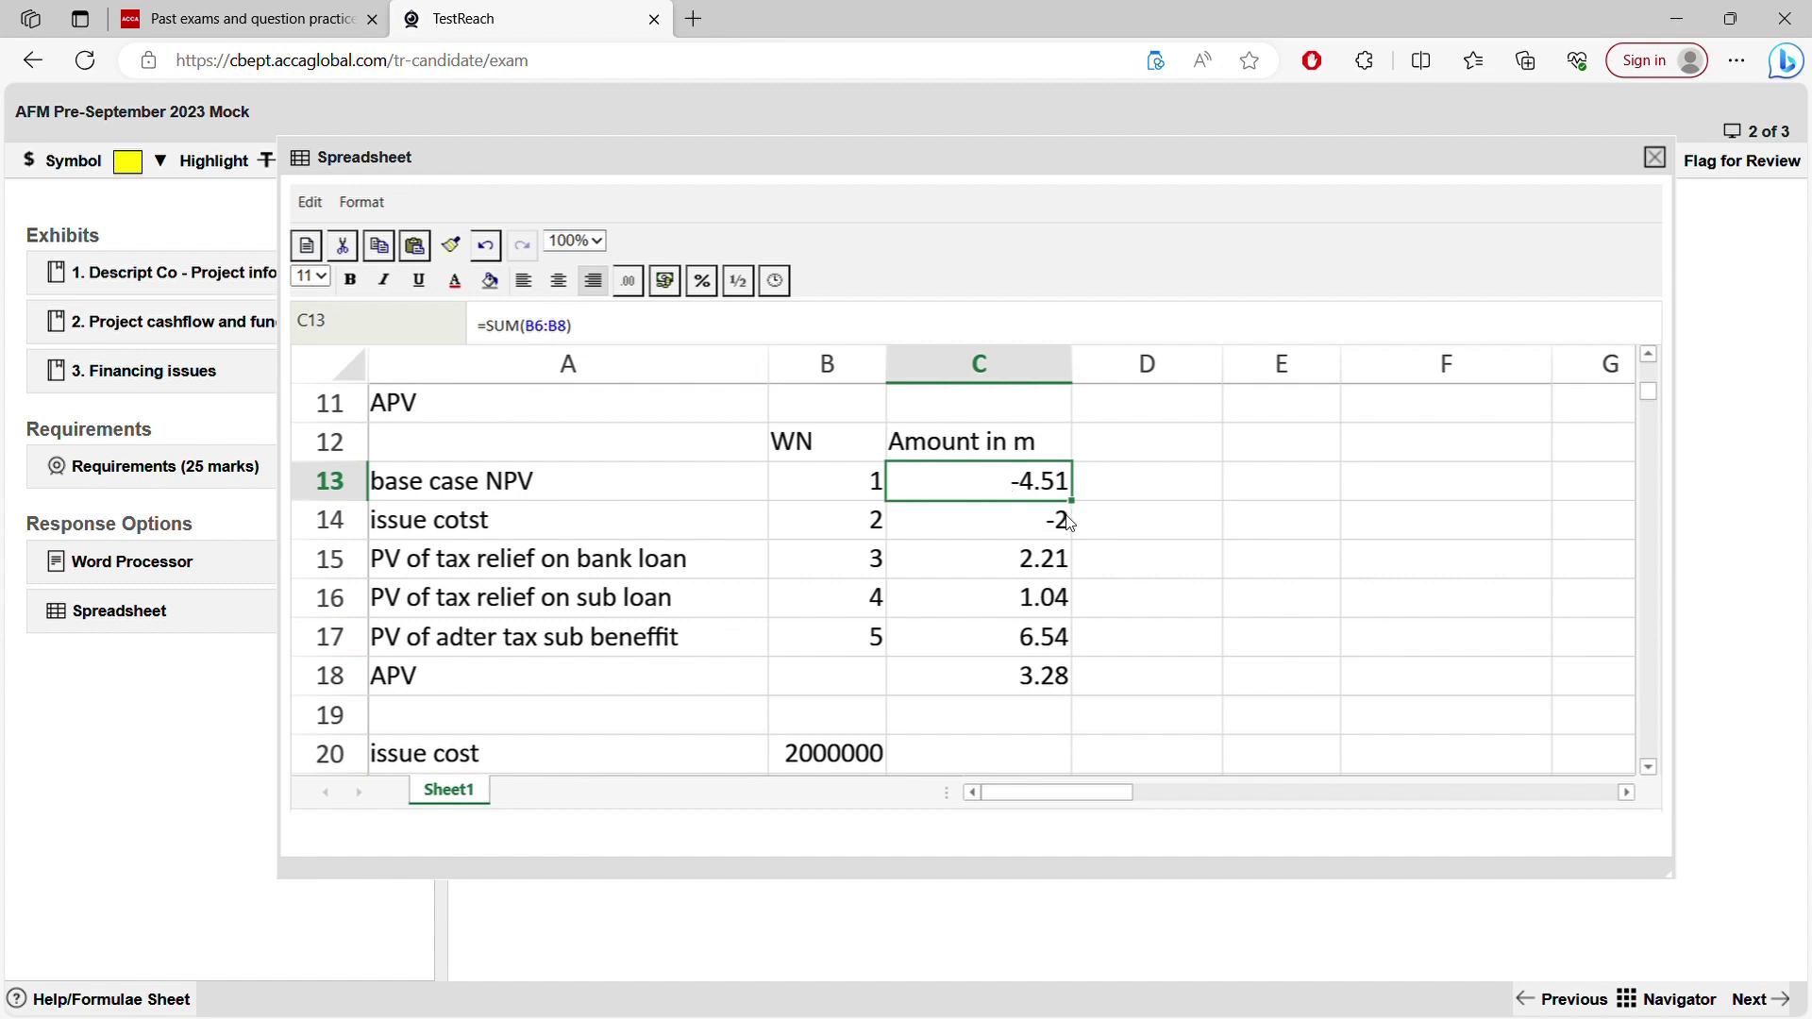
{"action": "left_click_drag", "start_coordinate": [1652, 407], "coordinate": [1651, 375]}
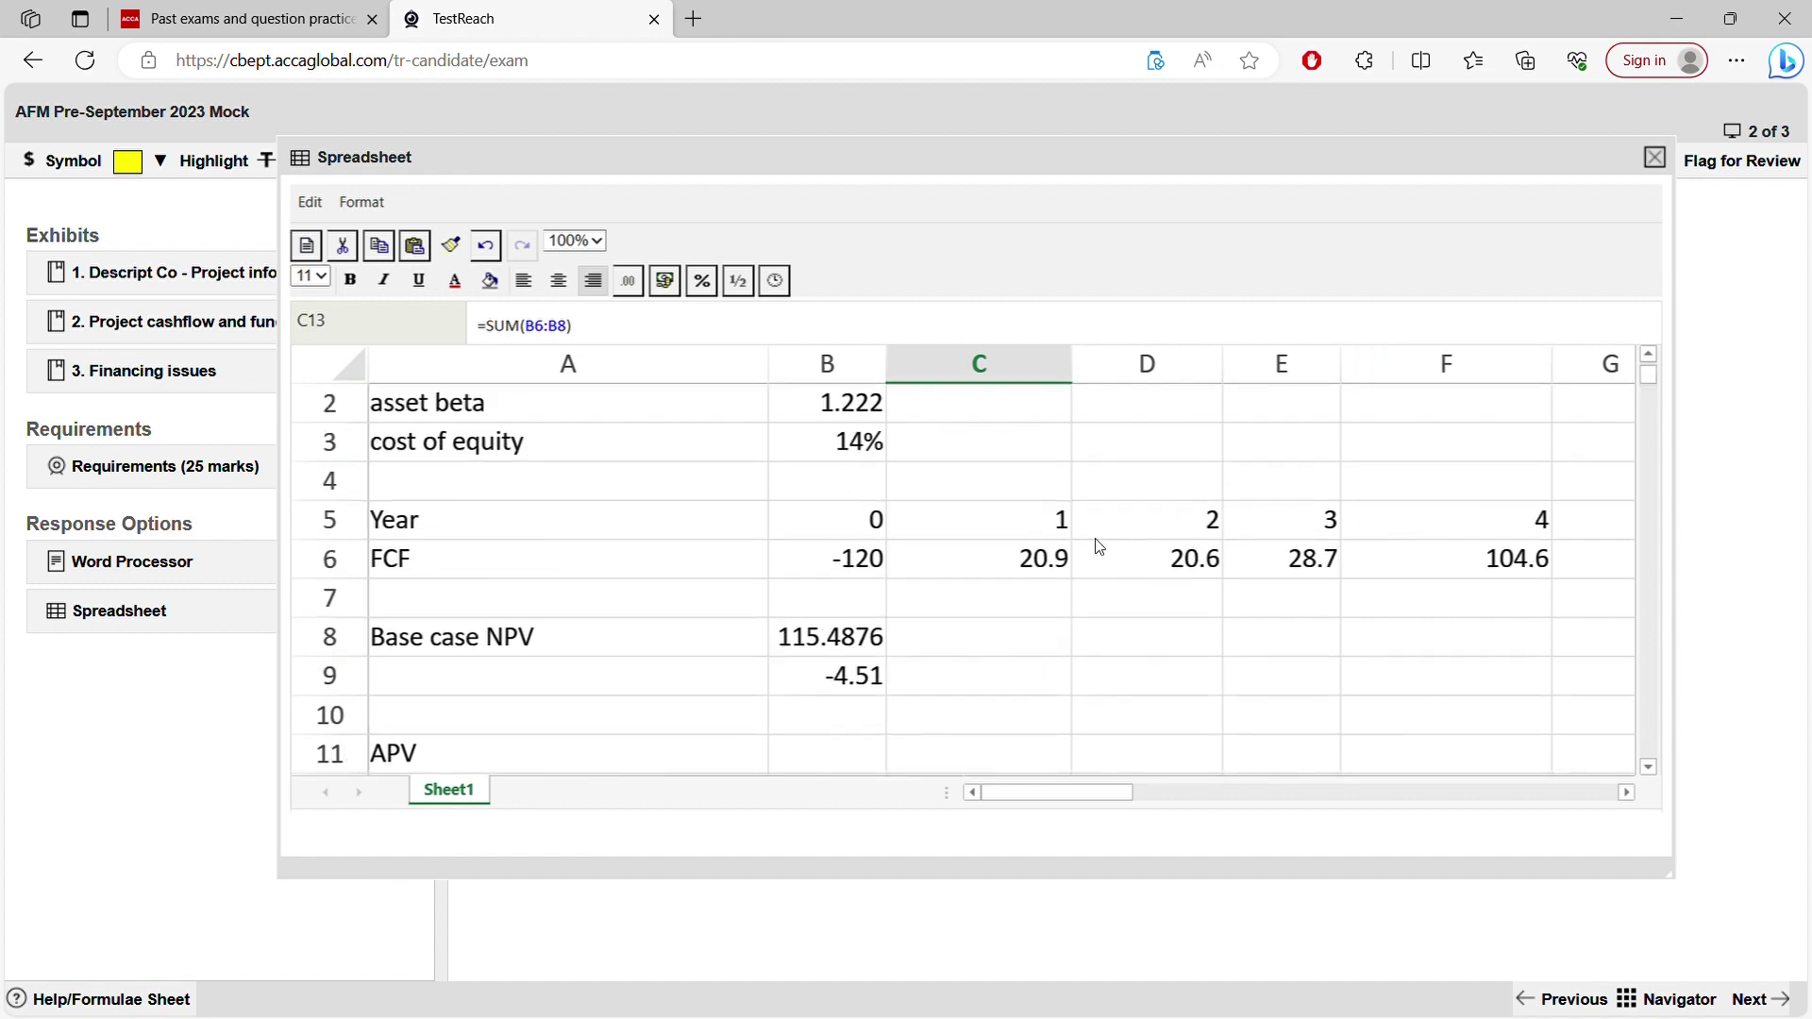
{"action": "left_click", "coordinate": [864, 446]}
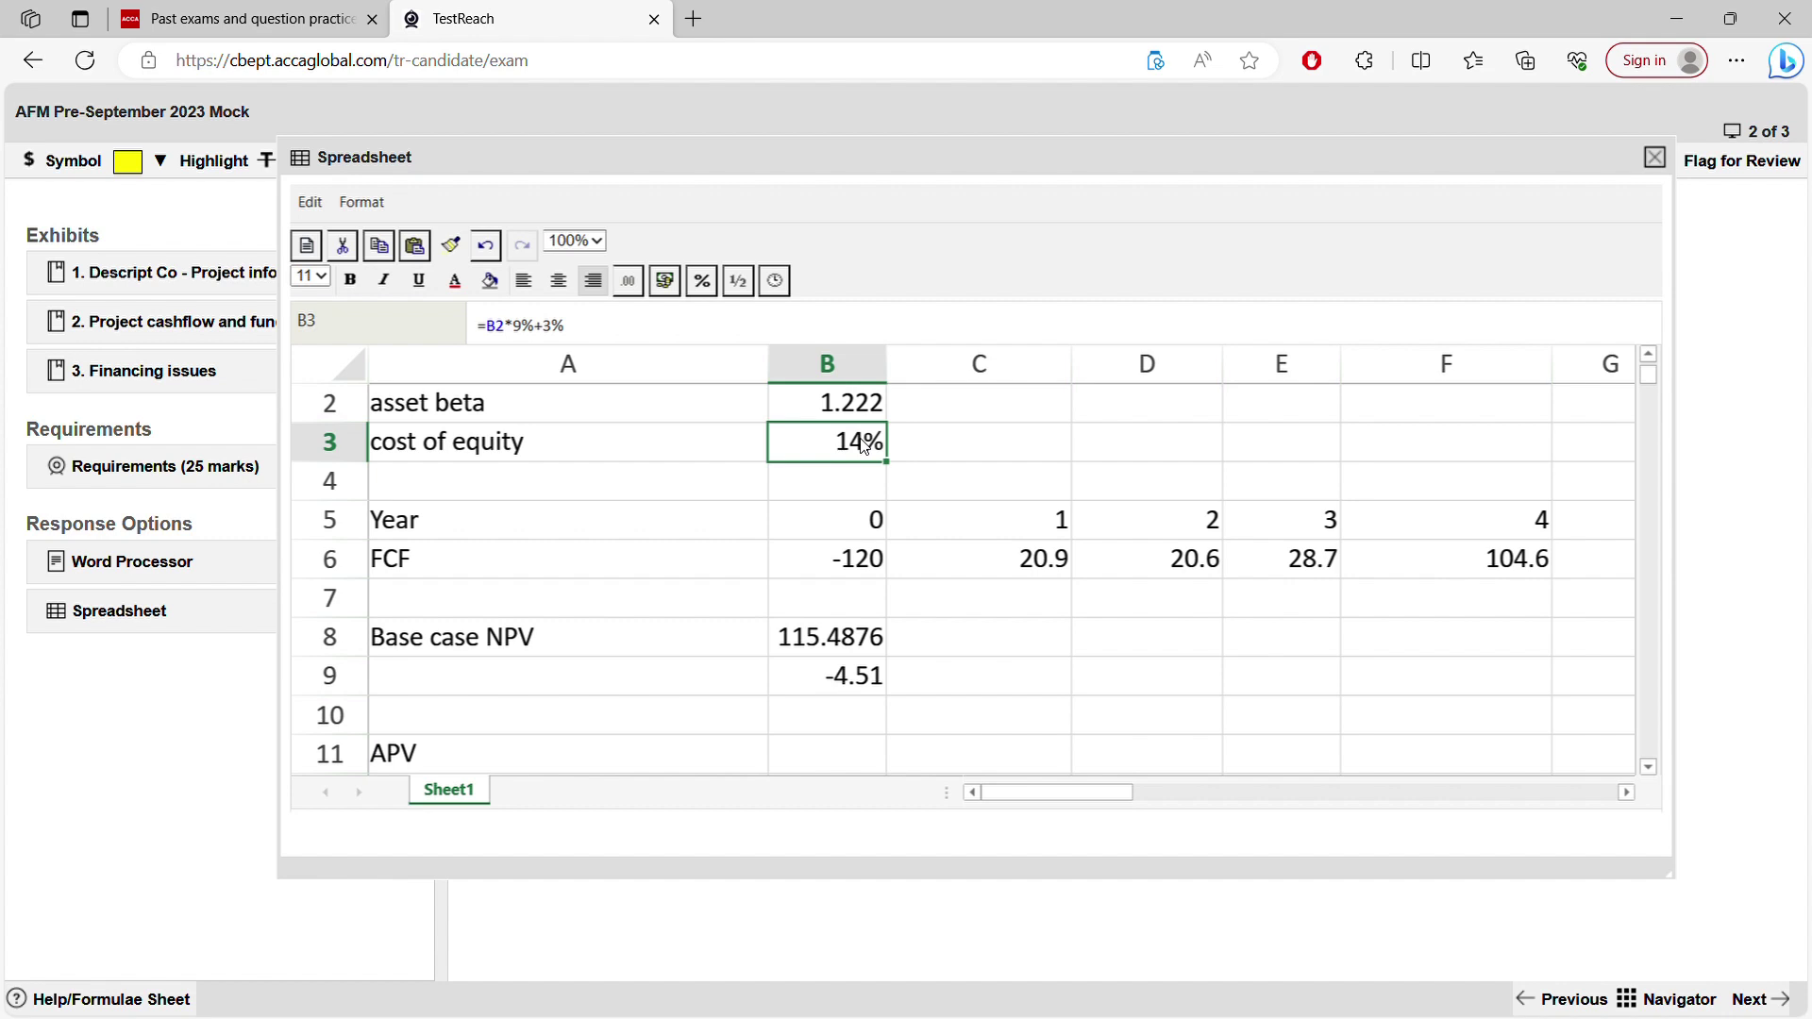
{"action": "left_click", "coordinate": [830, 404]}
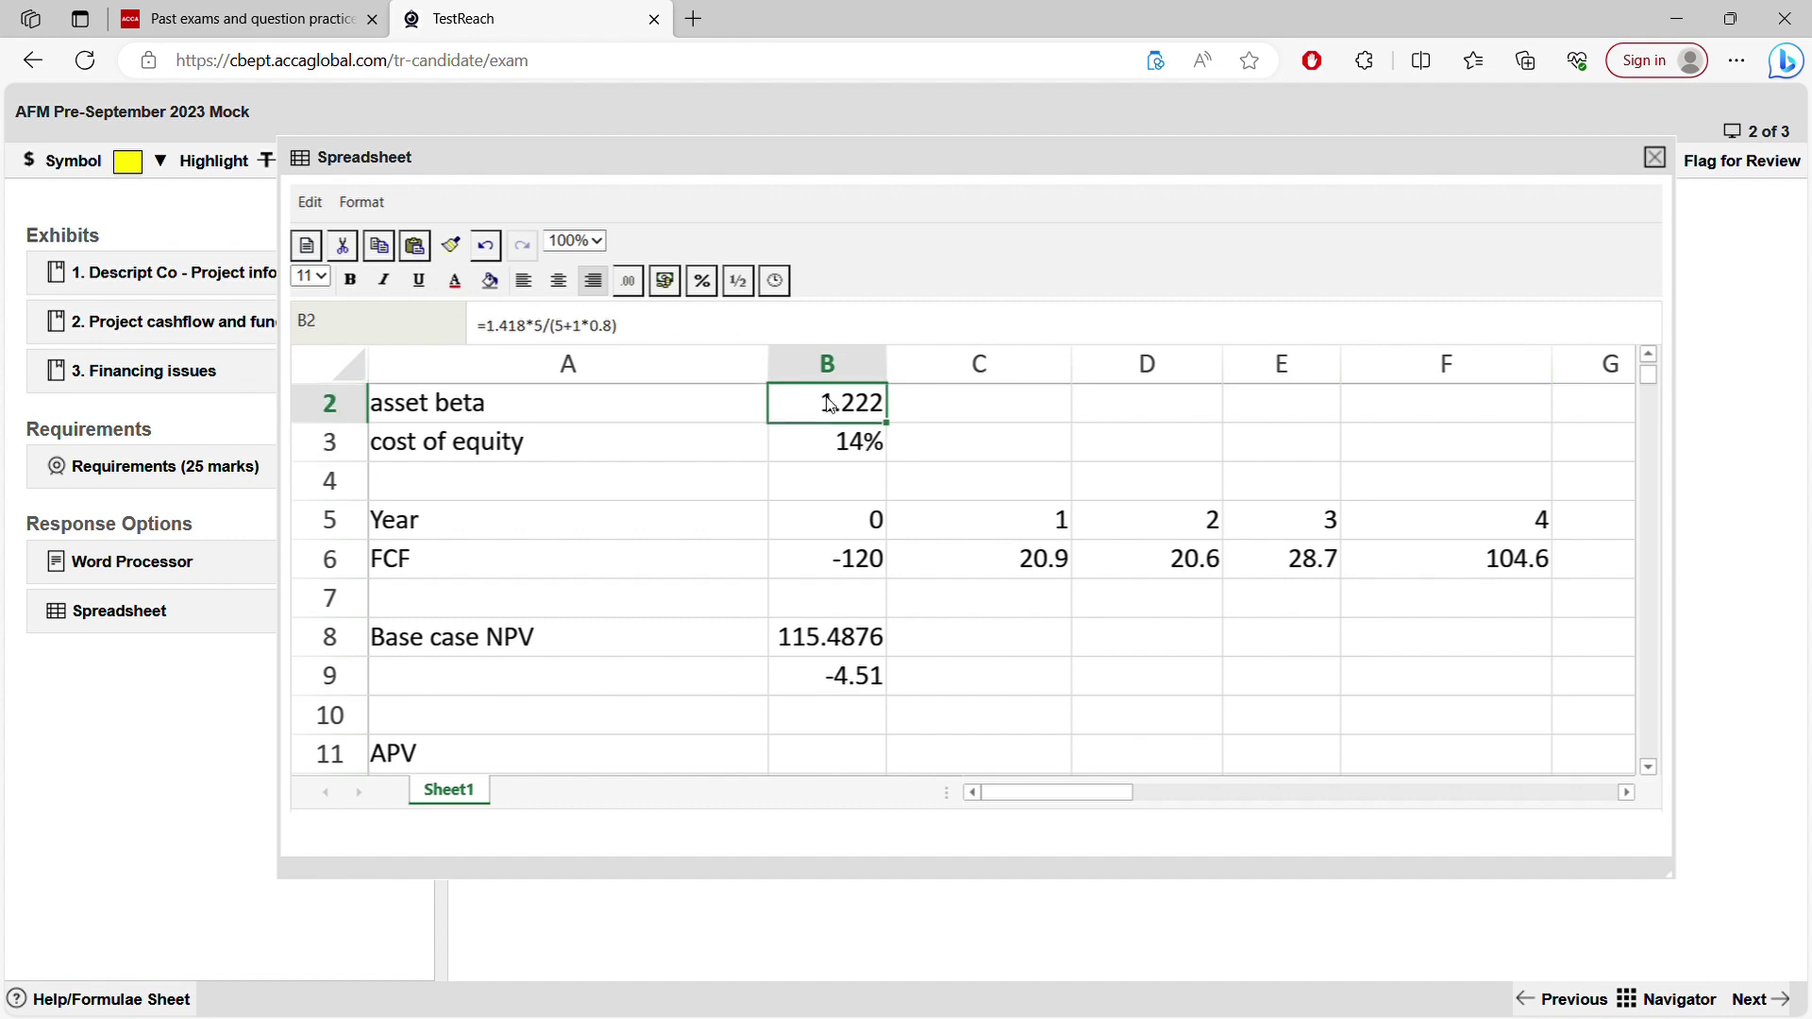
{"action": "left_click", "coordinate": [830, 461]}
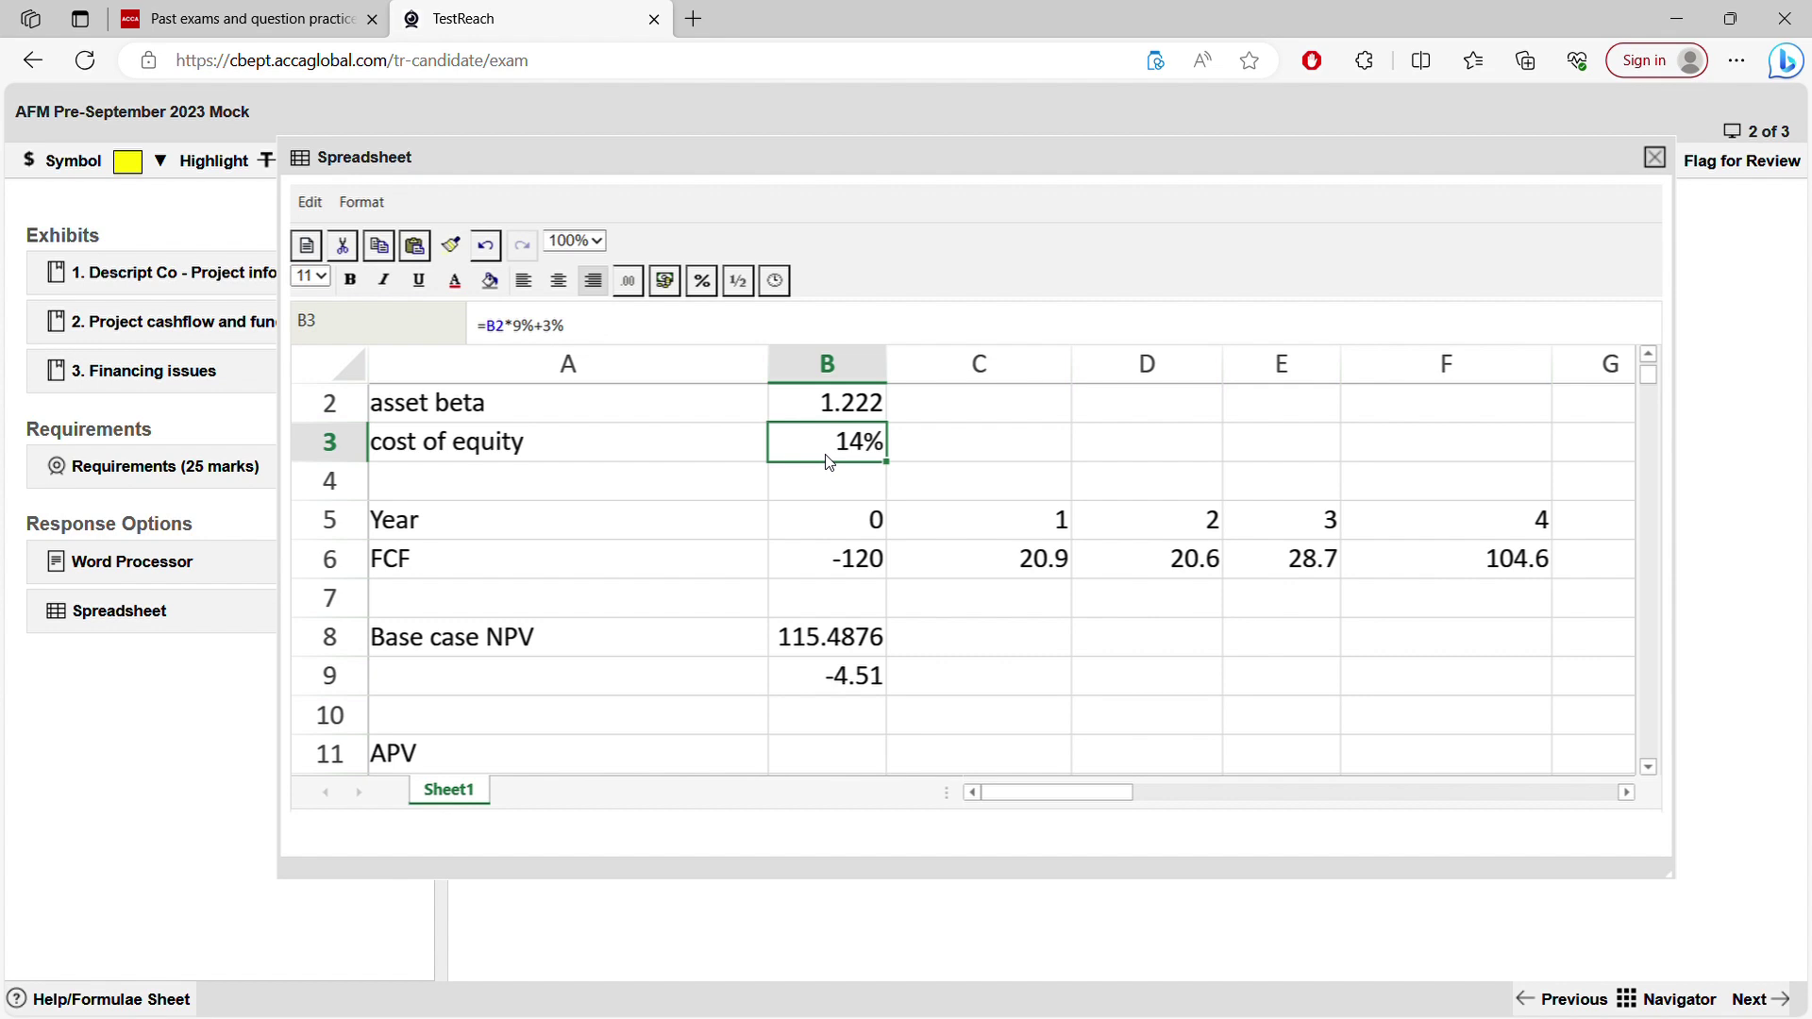
{"action": "left_click", "coordinate": [859, 421]}
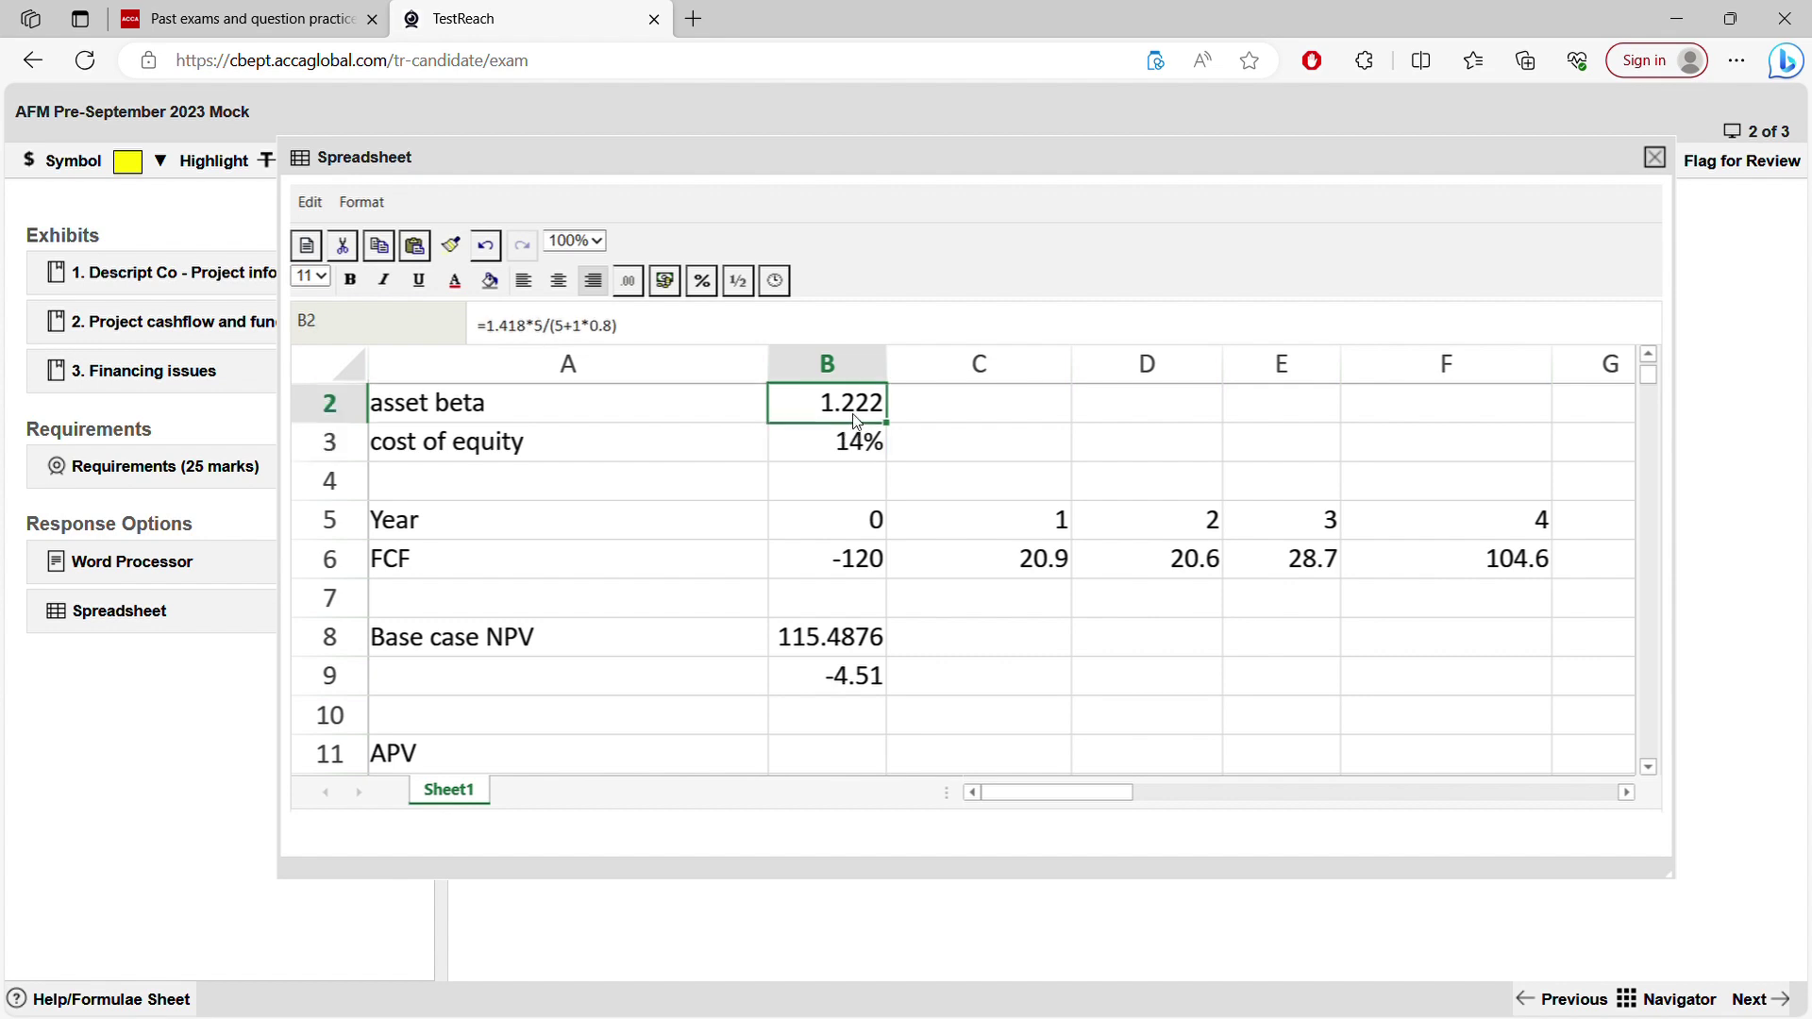
{"action": "left_click", "coordinate": [839, 459]}
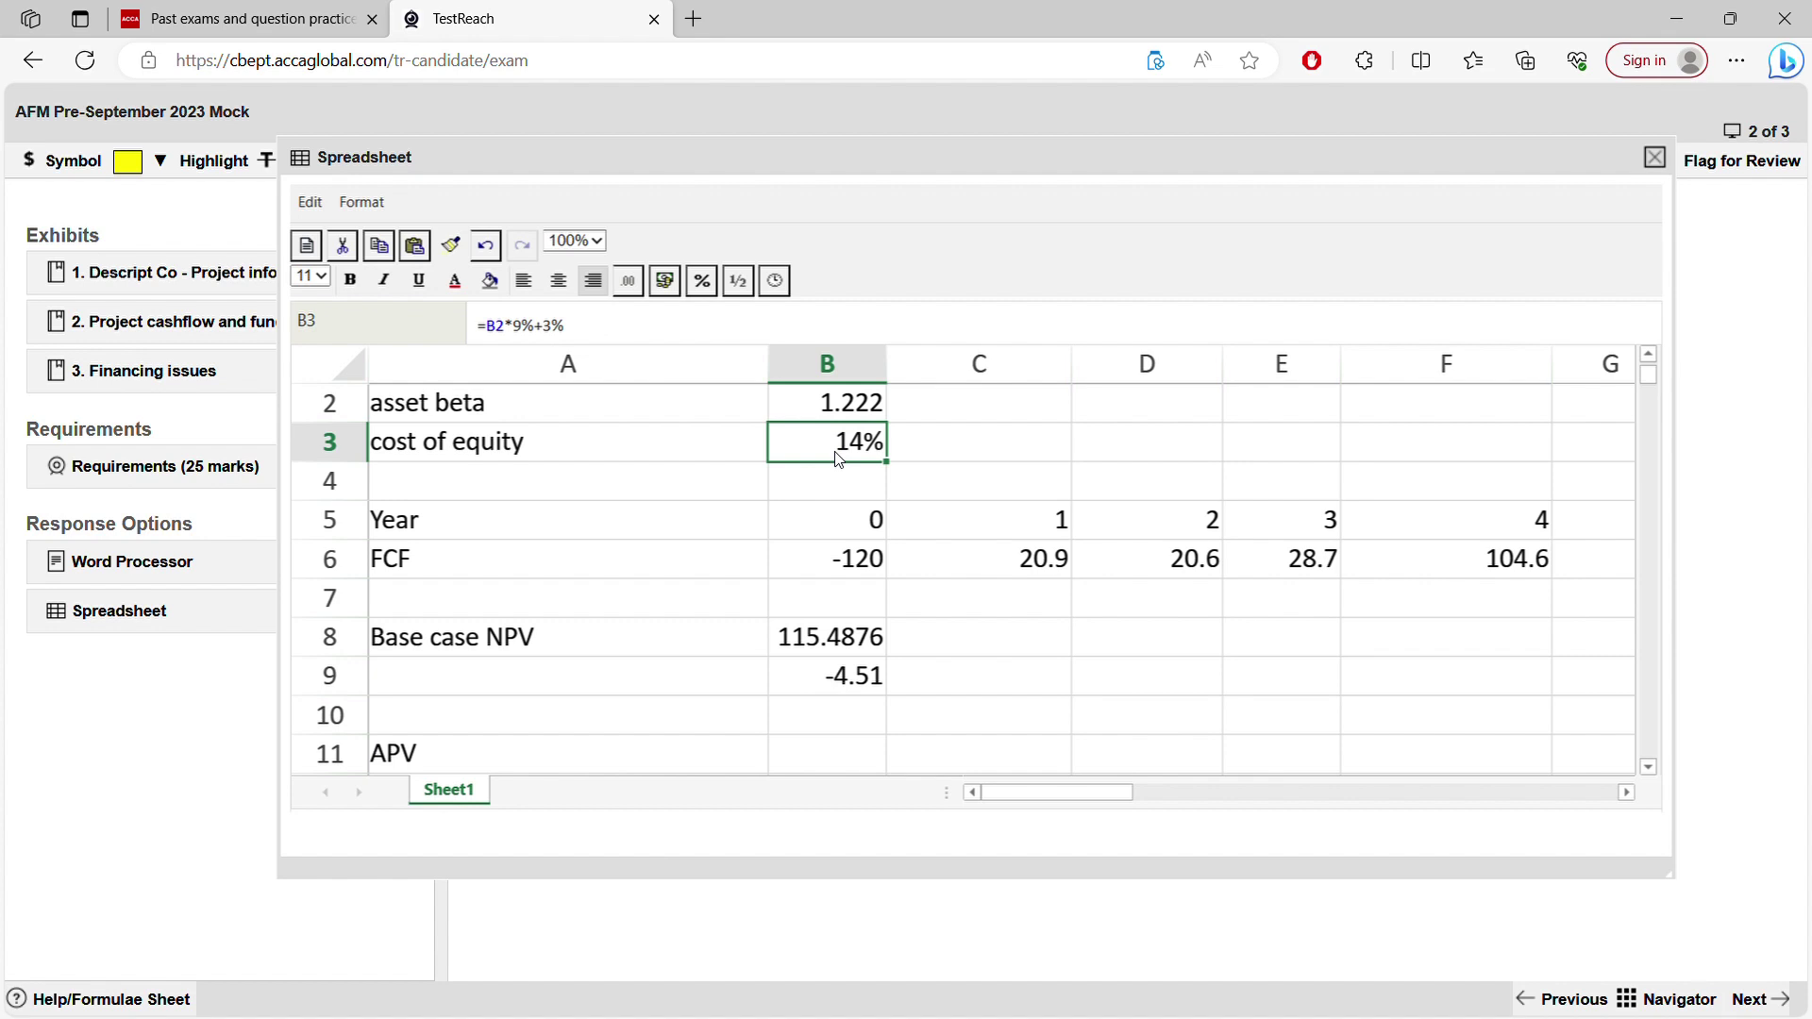
- Review the issue cost, bank loan tax relief and subsidised loan tax relief amounts in the APV summary
{"action": "scroll", "coordinate": [825, 591], "scroll_direction": "down", "scroll_amount": 2}
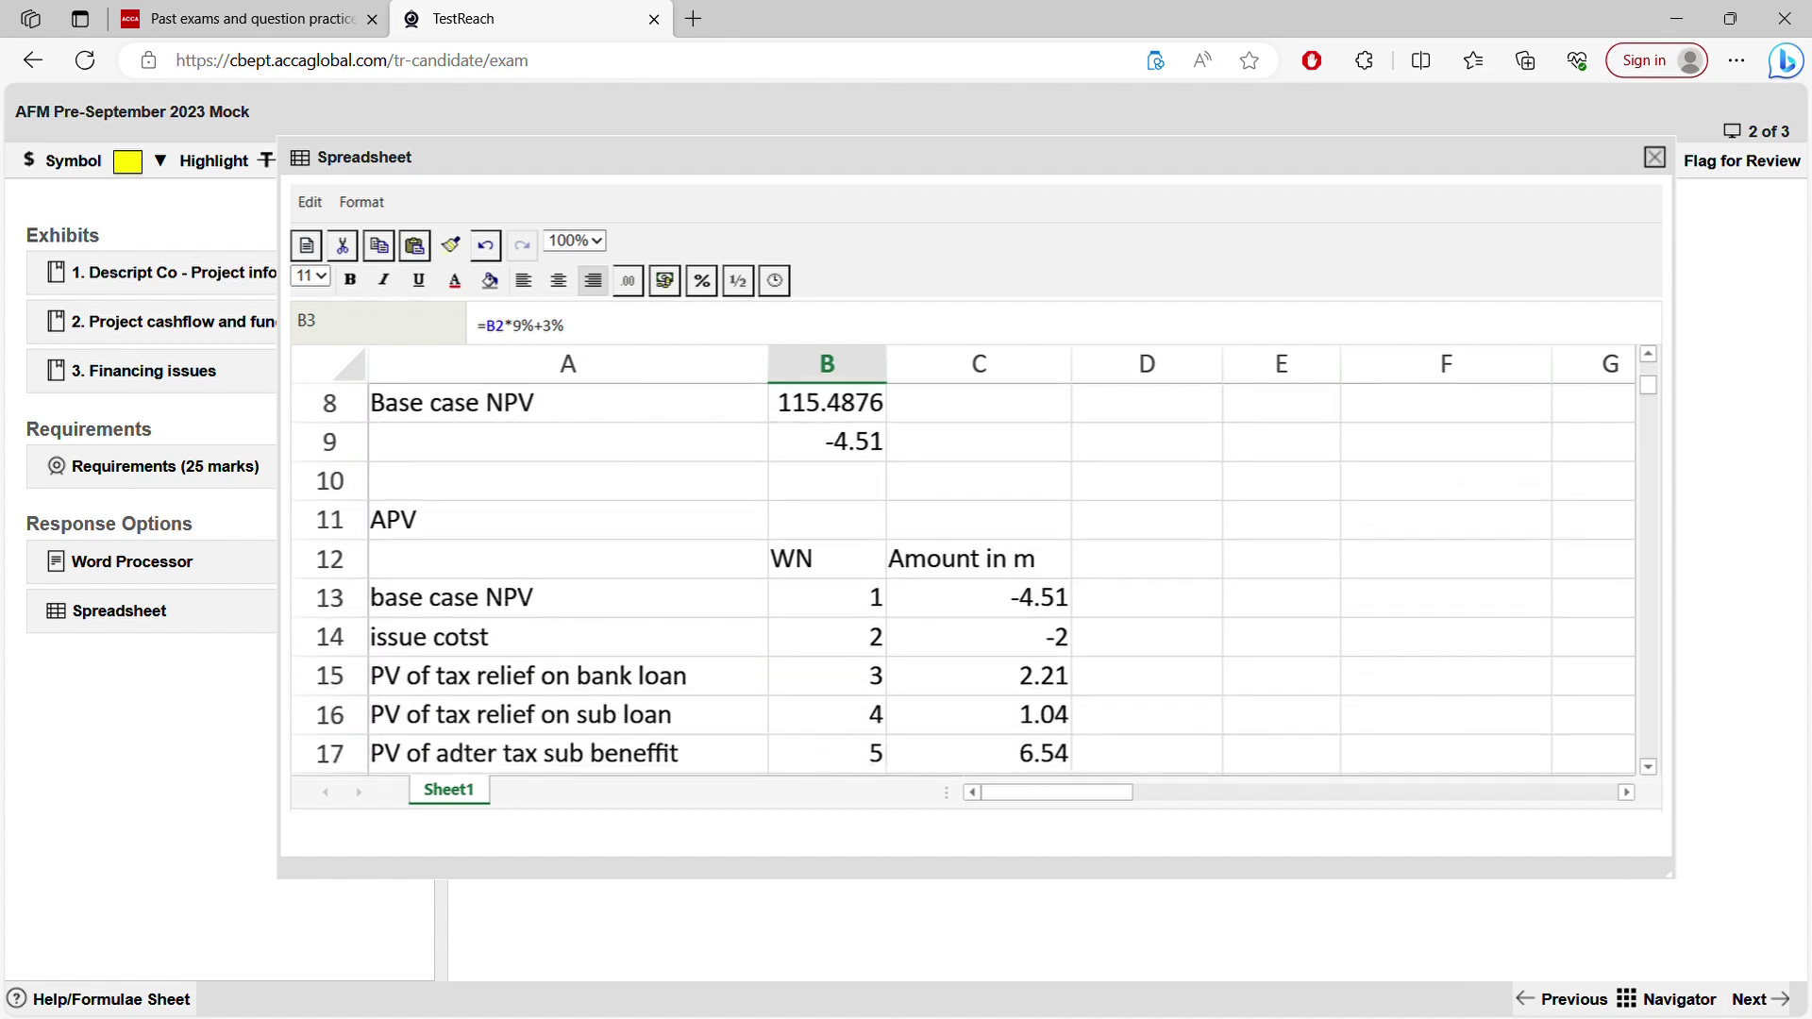
{"action": "left_click", "coordinate": [979, 637]}
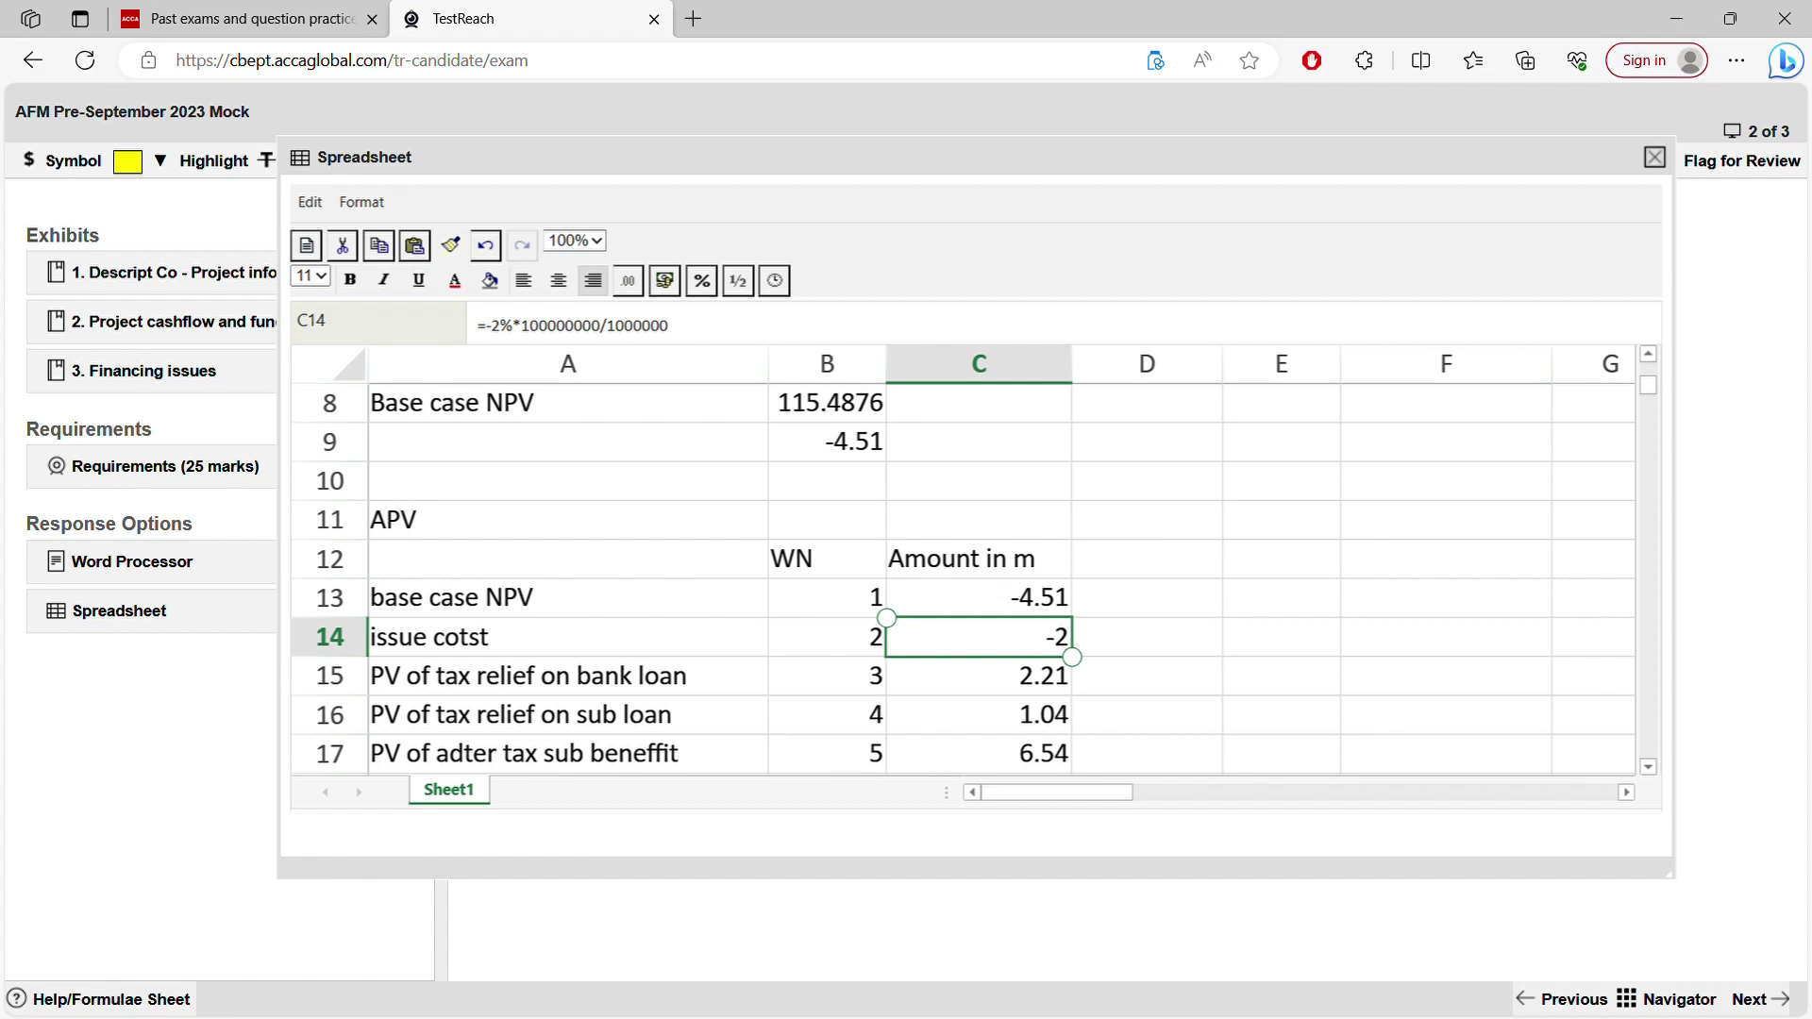
{"action": "left_click", "coordinate": [979, 676]}
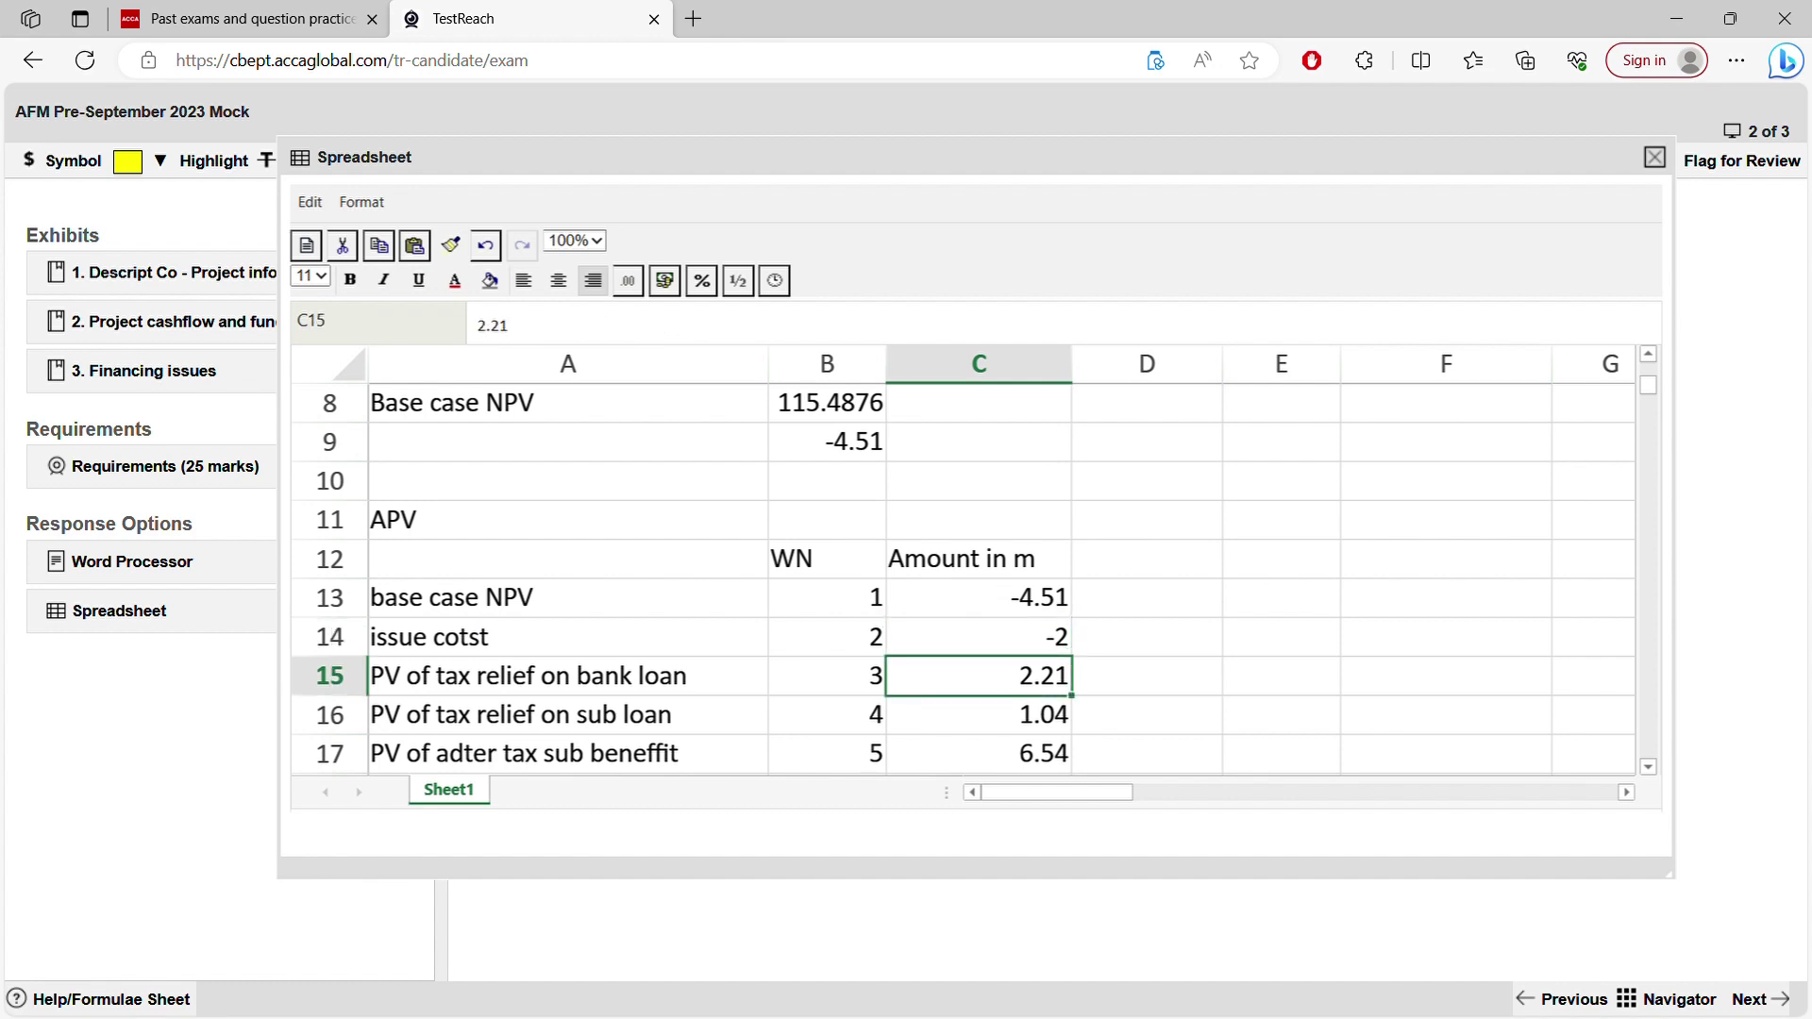
{"action": "left_click", "coordinate": [979, 714]}
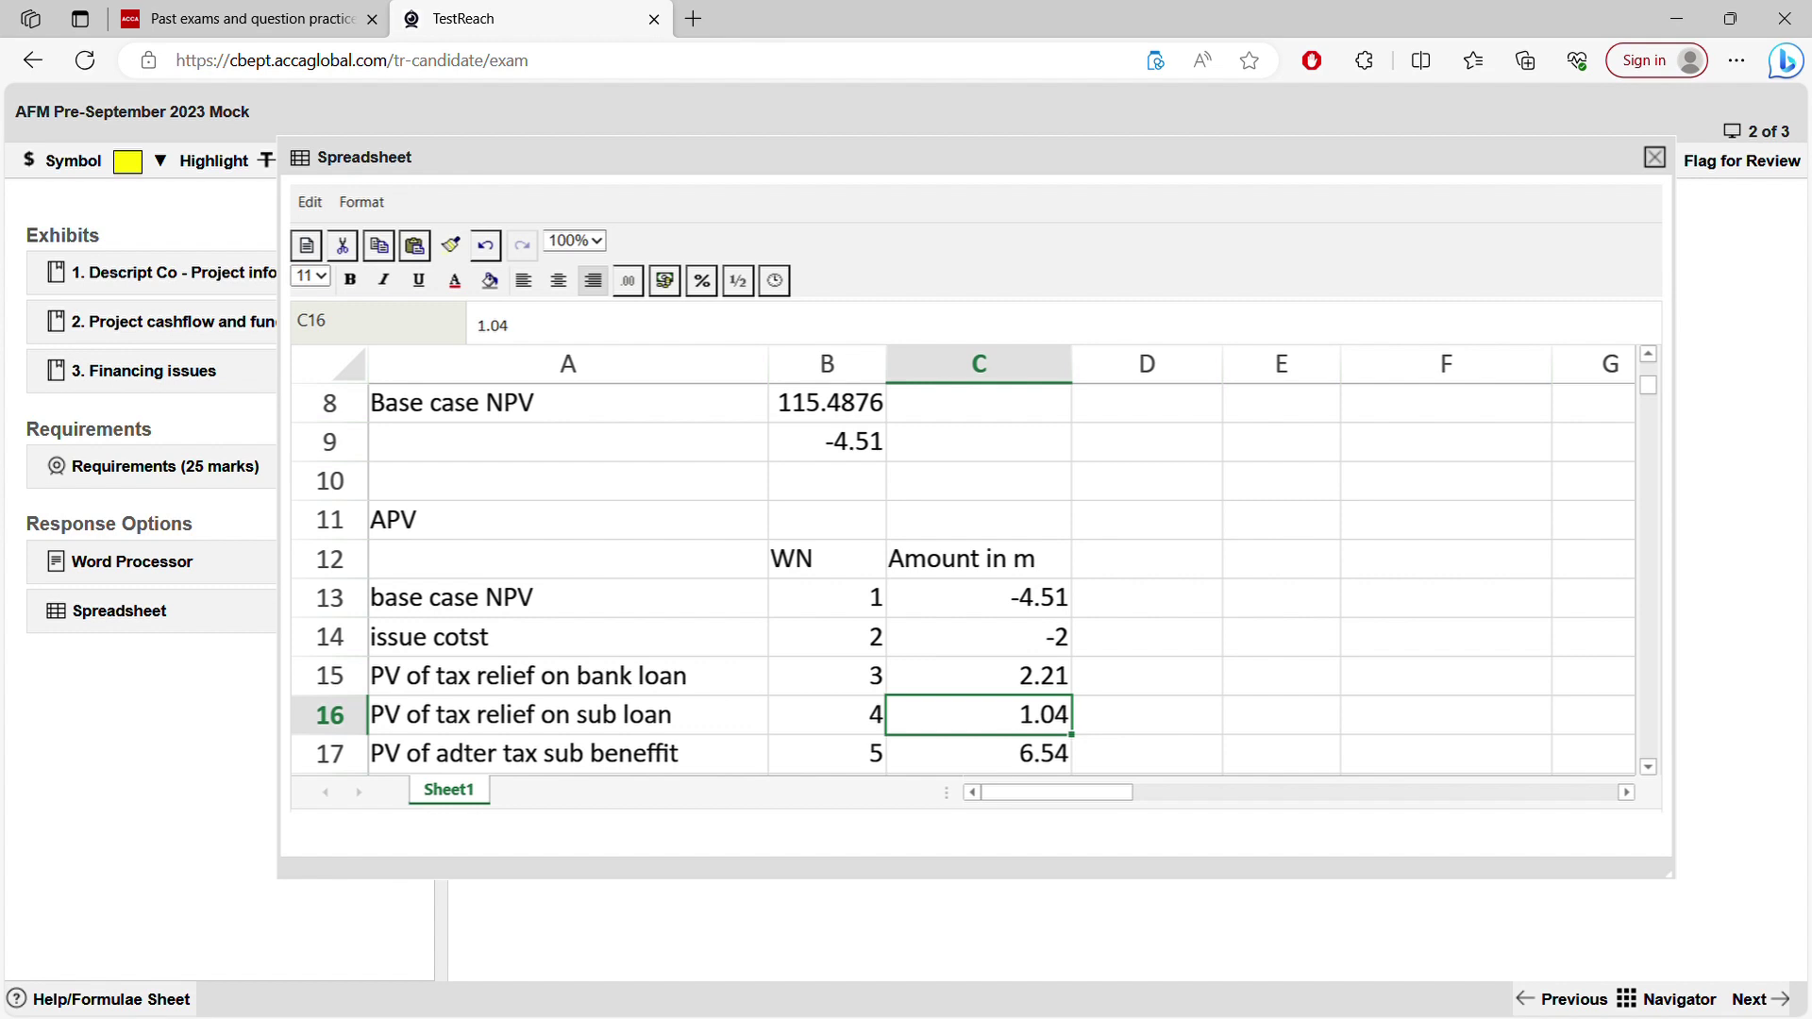
{"action": "left_click", "coordinate": [979, 676]}
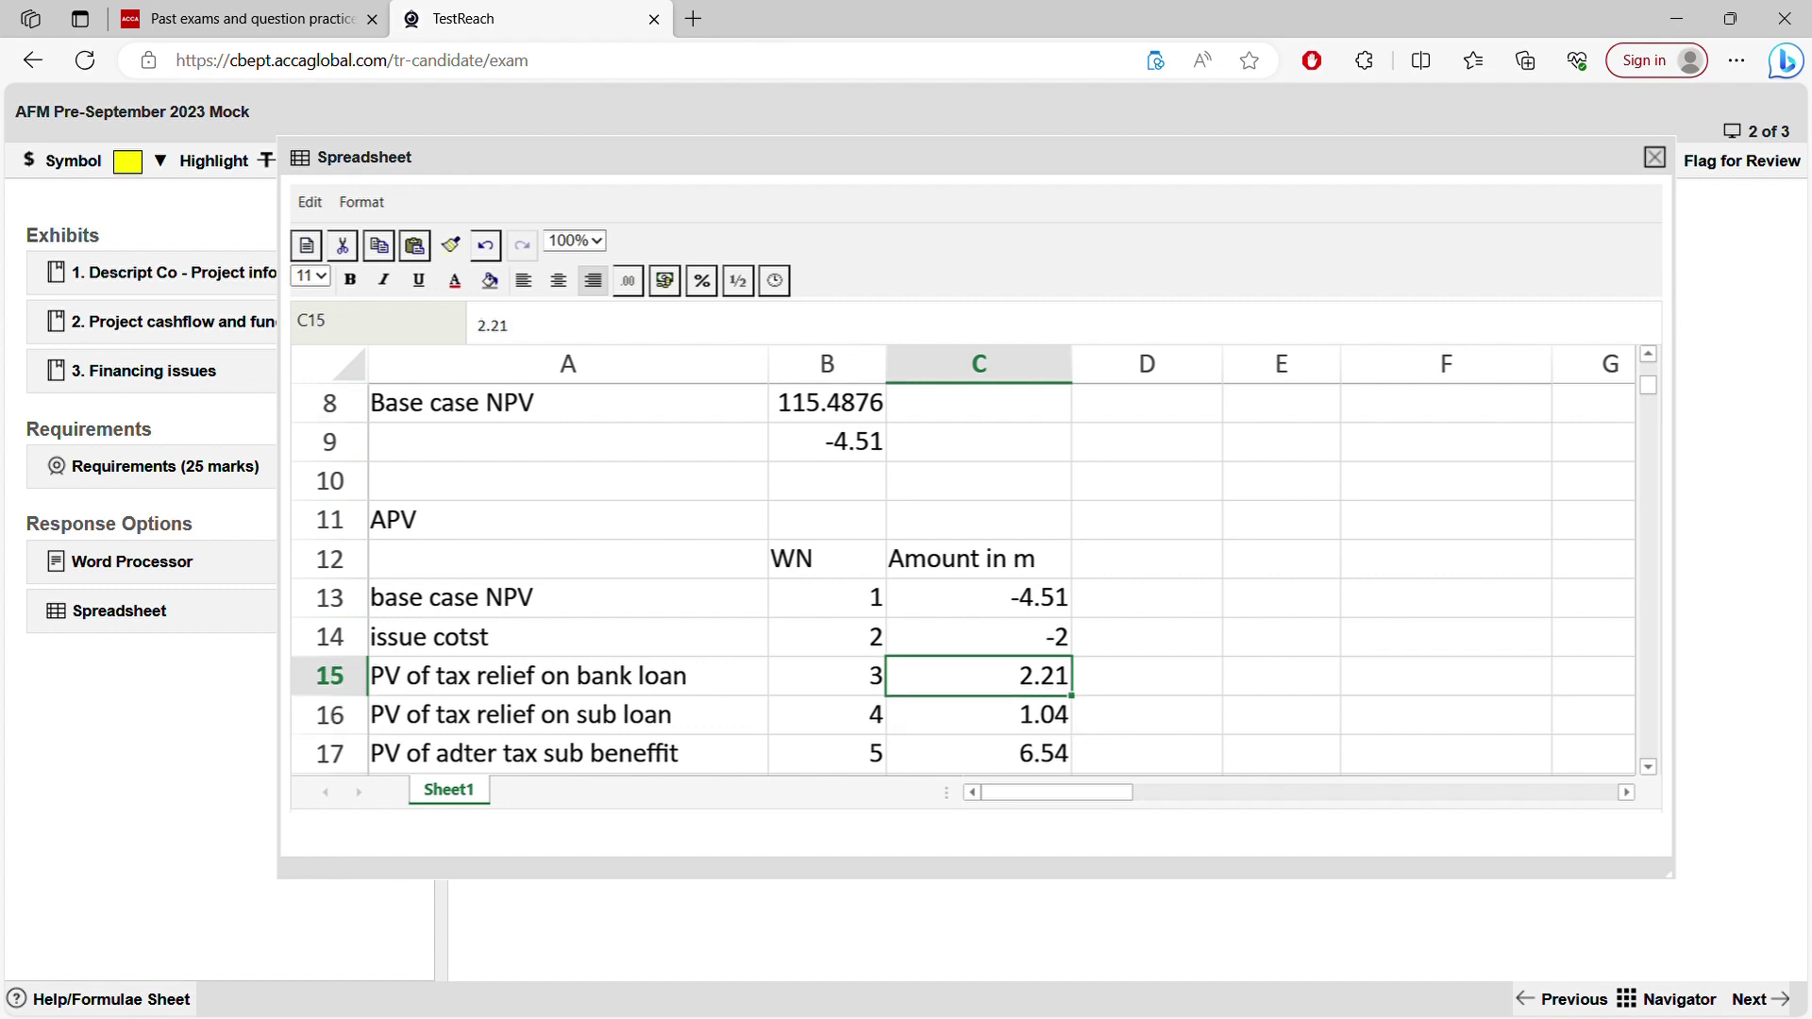
- Examine the W3 bank loan schedule of yearly interest, repayments and balances behind the tax relief figure
{"action": "scroll", "coordinate": [962, 580], "scroll_direction": "down", "scroll_amount": 2}
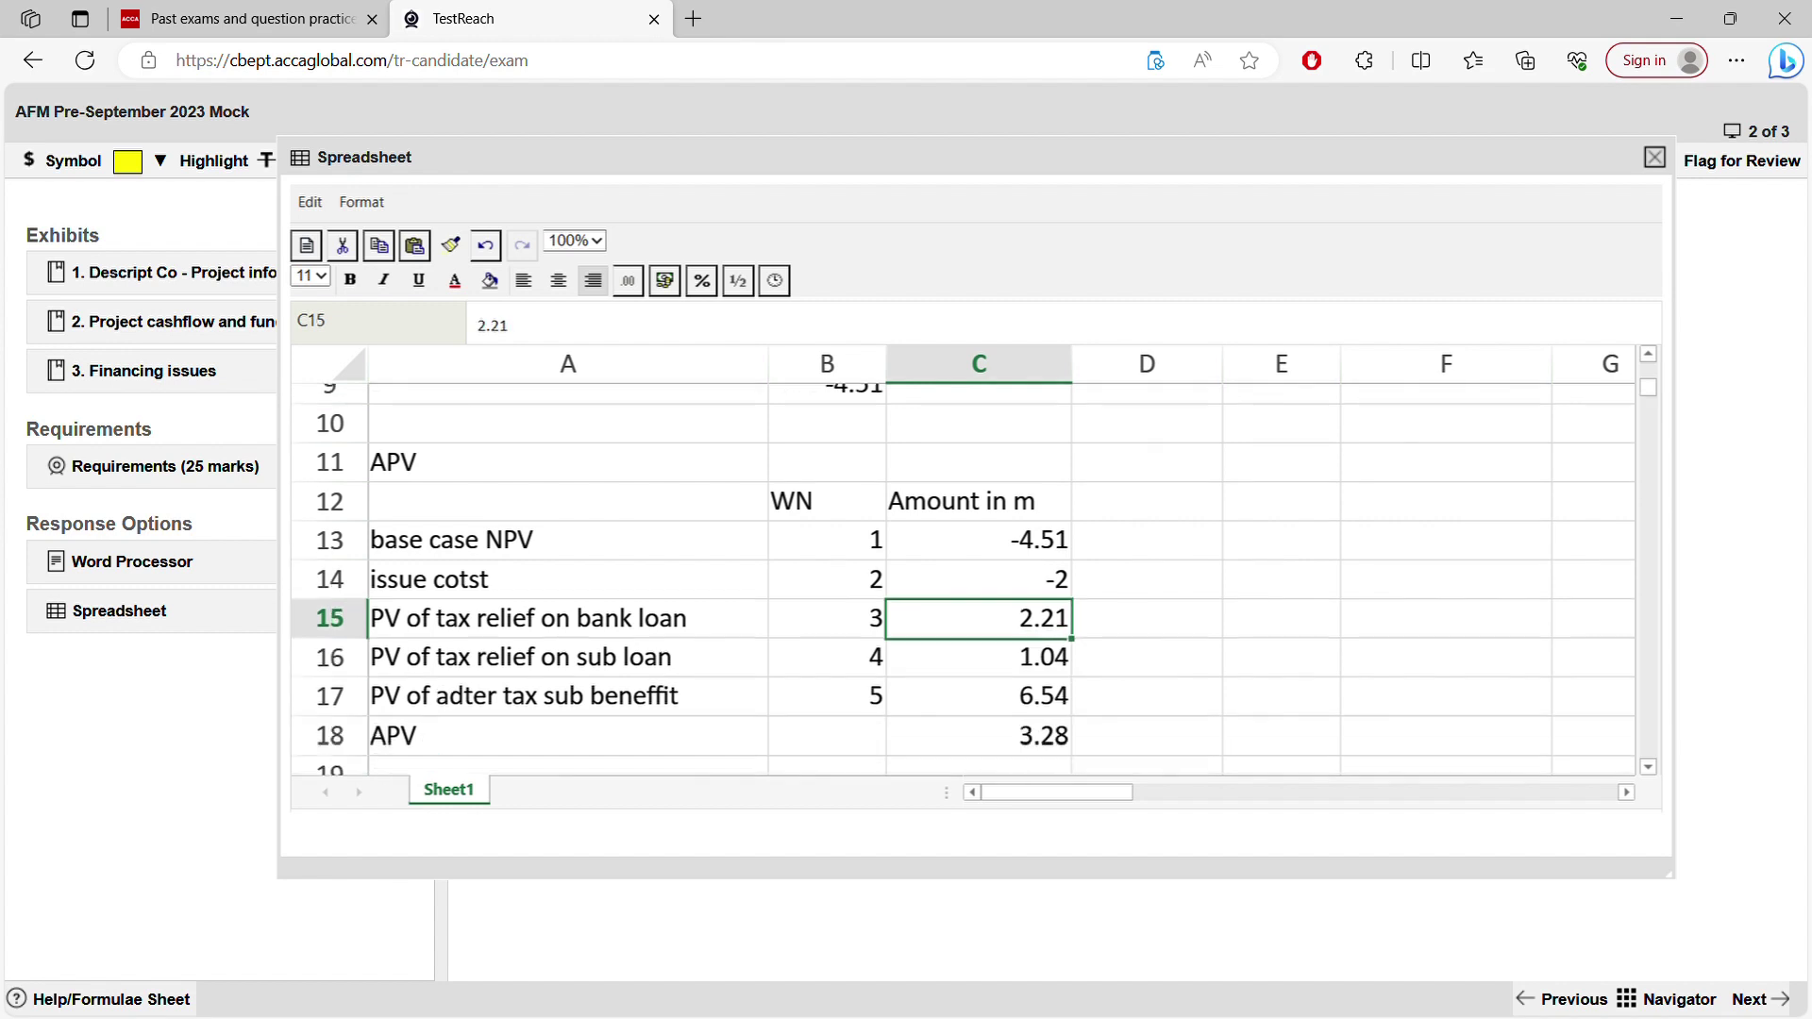
{"action": "scroll", "coordinate": [772, 591], "scroll_direction": "down", "scroll_amount": 3}
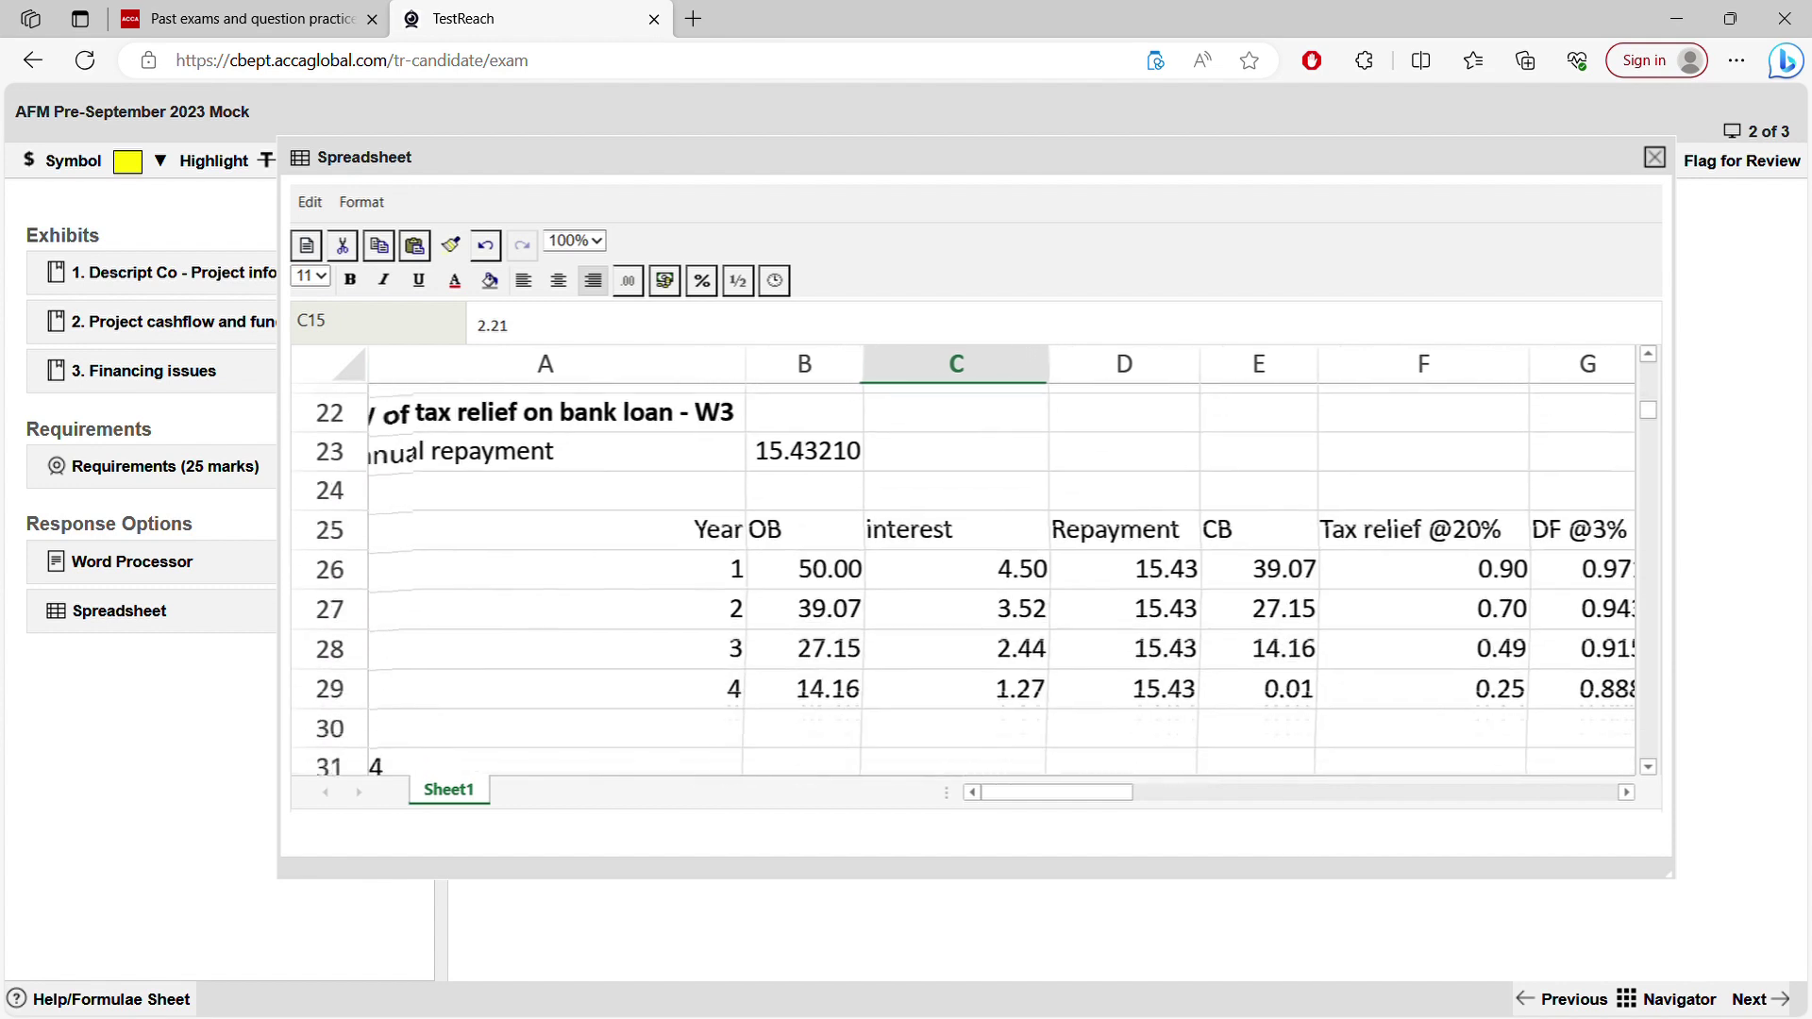
{"action": "left_click_drag", "start_coordinate": [764, 517], "coordinate": [1244, 637]}
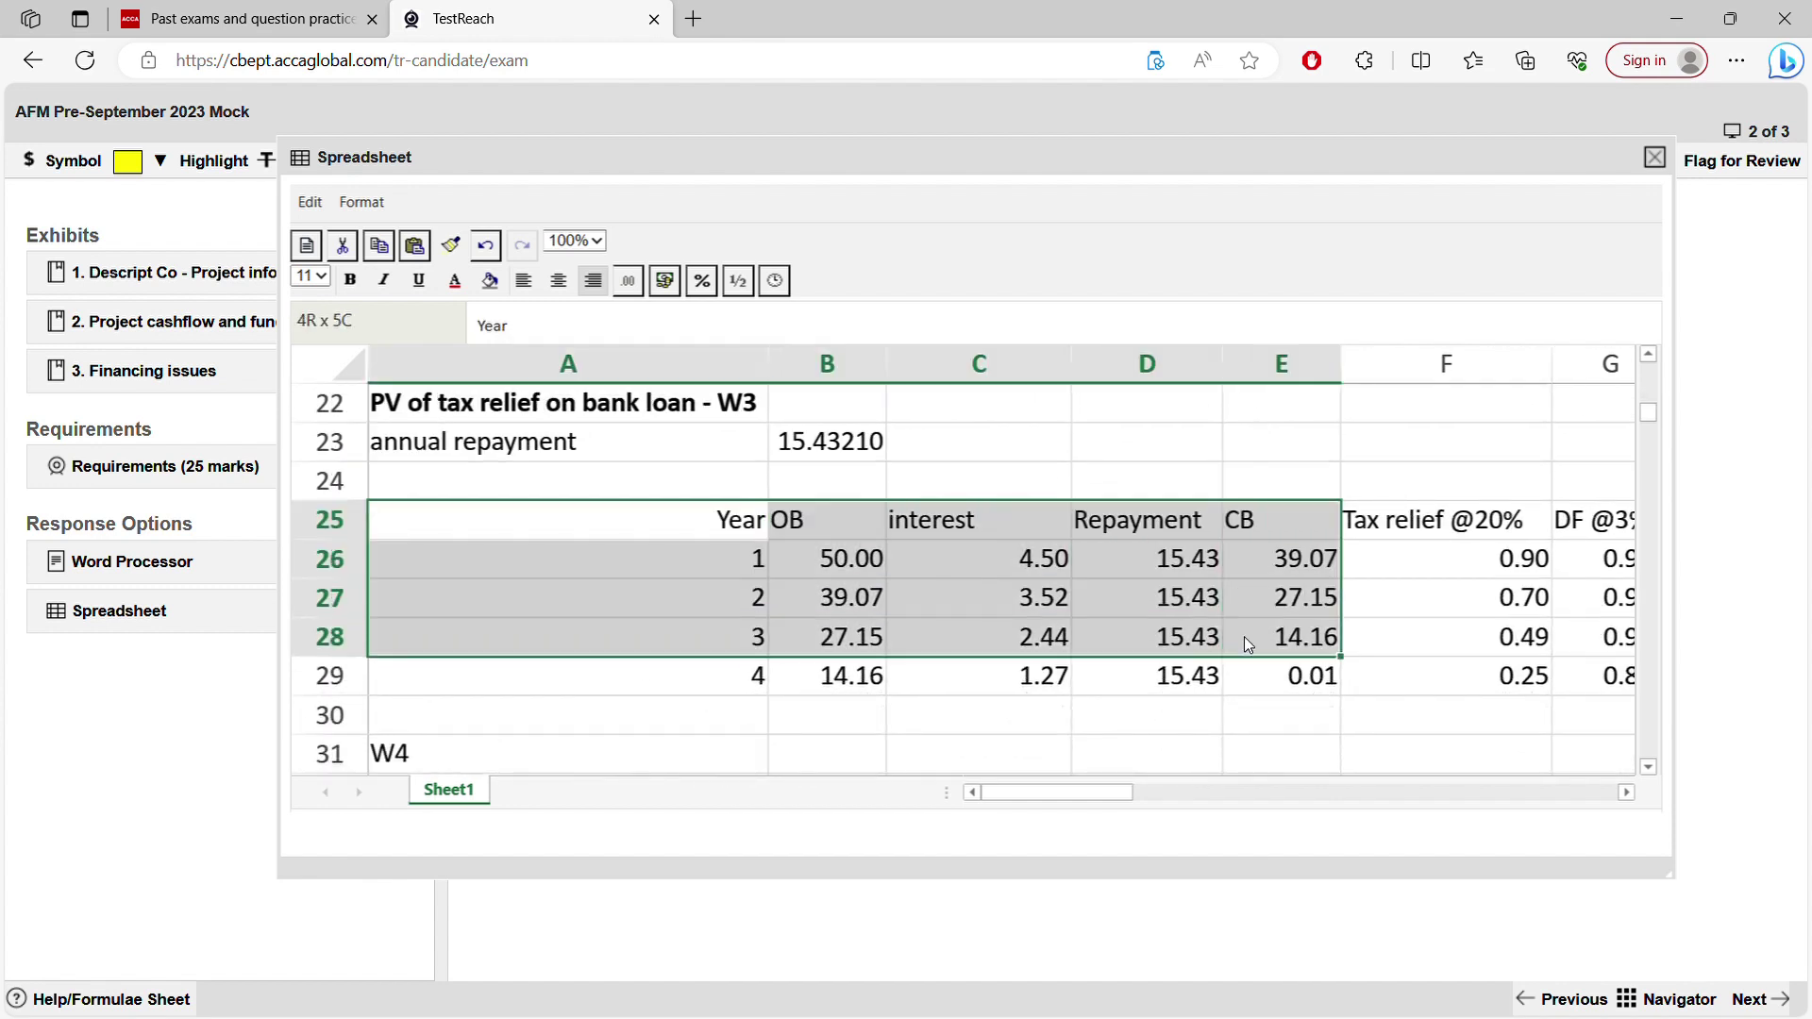
{"action": "left_click", "coordinate": [1079, 743]}
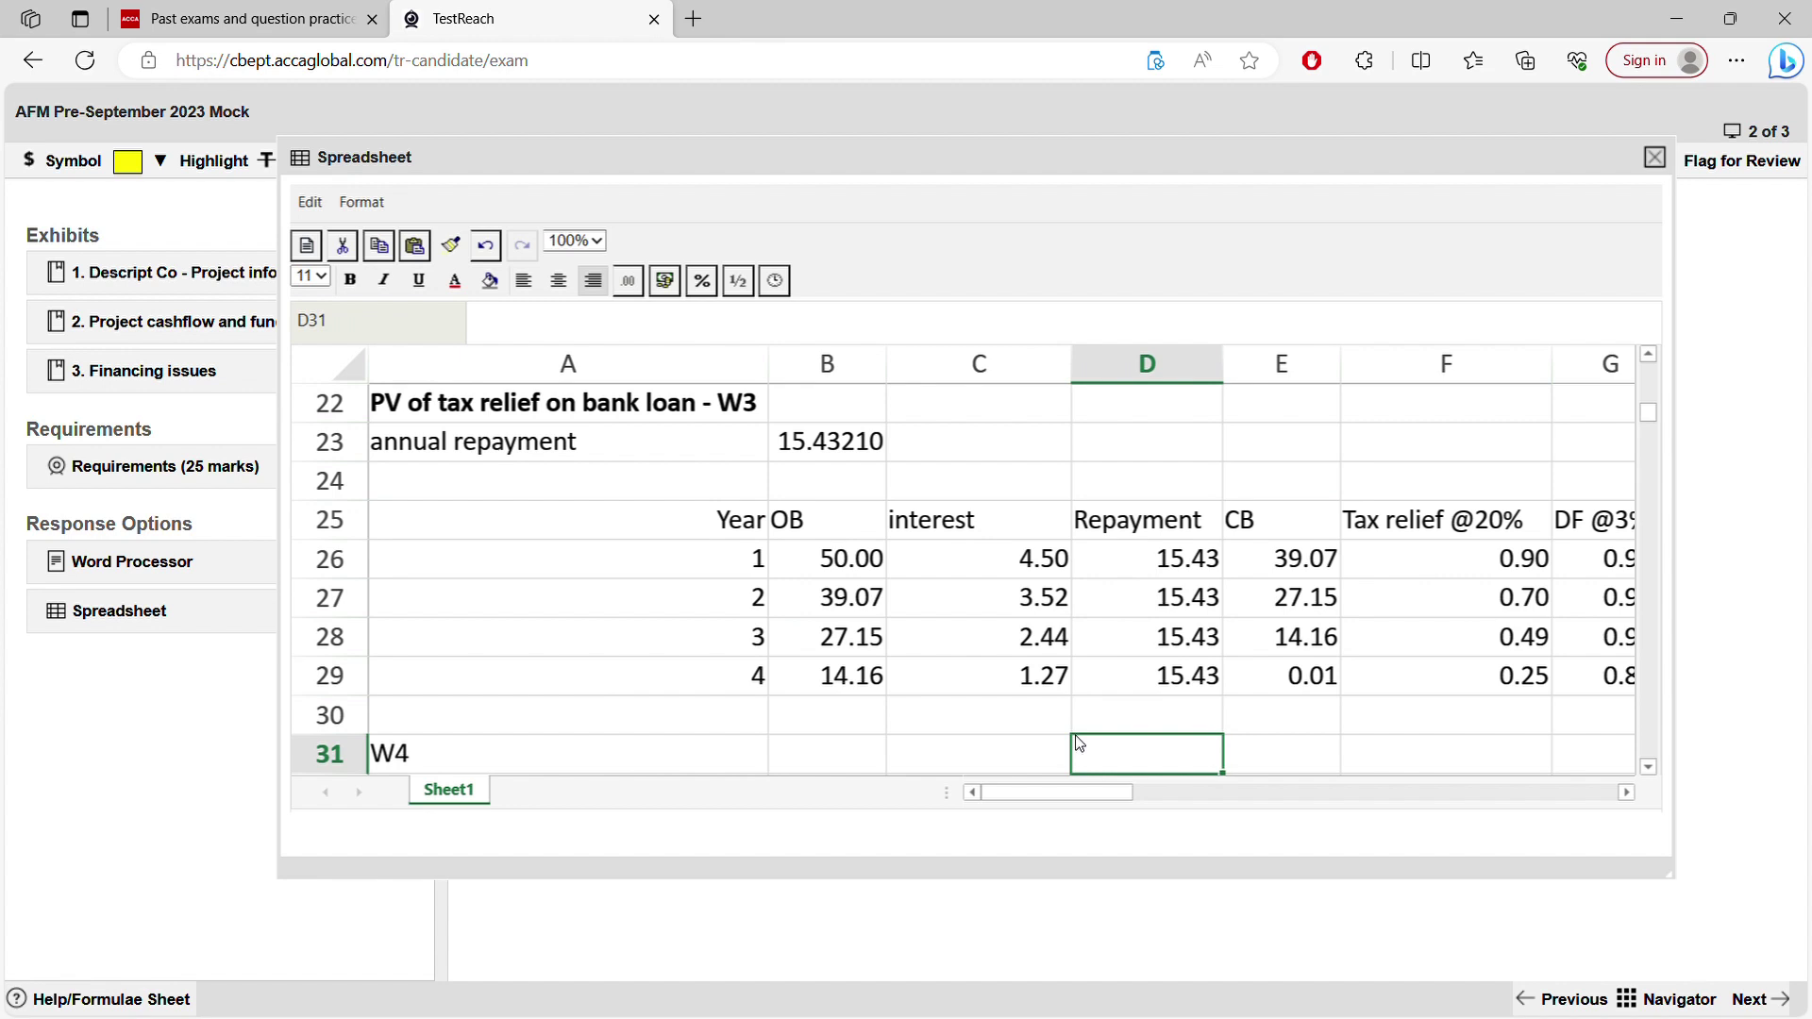
- Check the subsidy benefit and APV total in the summary, and reread the acceptance sentence in the Word Processor answer
{"action": "scroll", "coordinate": [1079, 743], "scroll_direction": "up", "scroll_amount": 5}
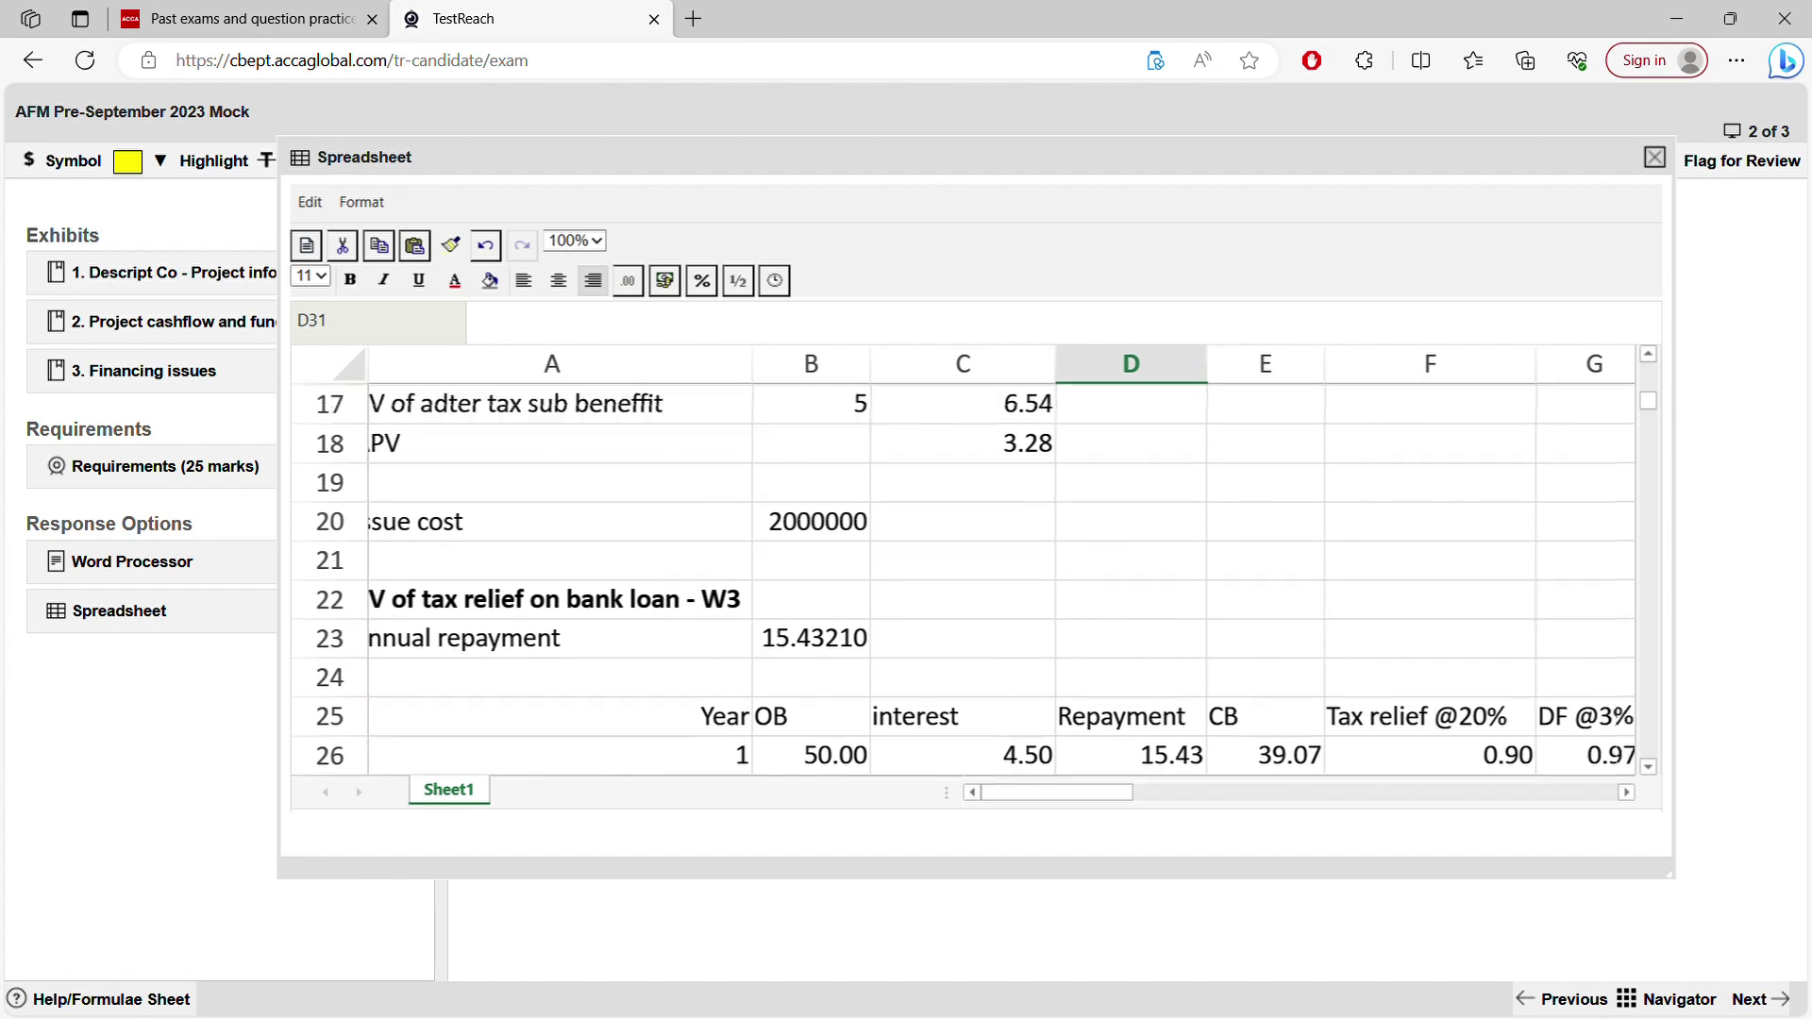
{"action": "left_click", "coordinate": [979, 597]}
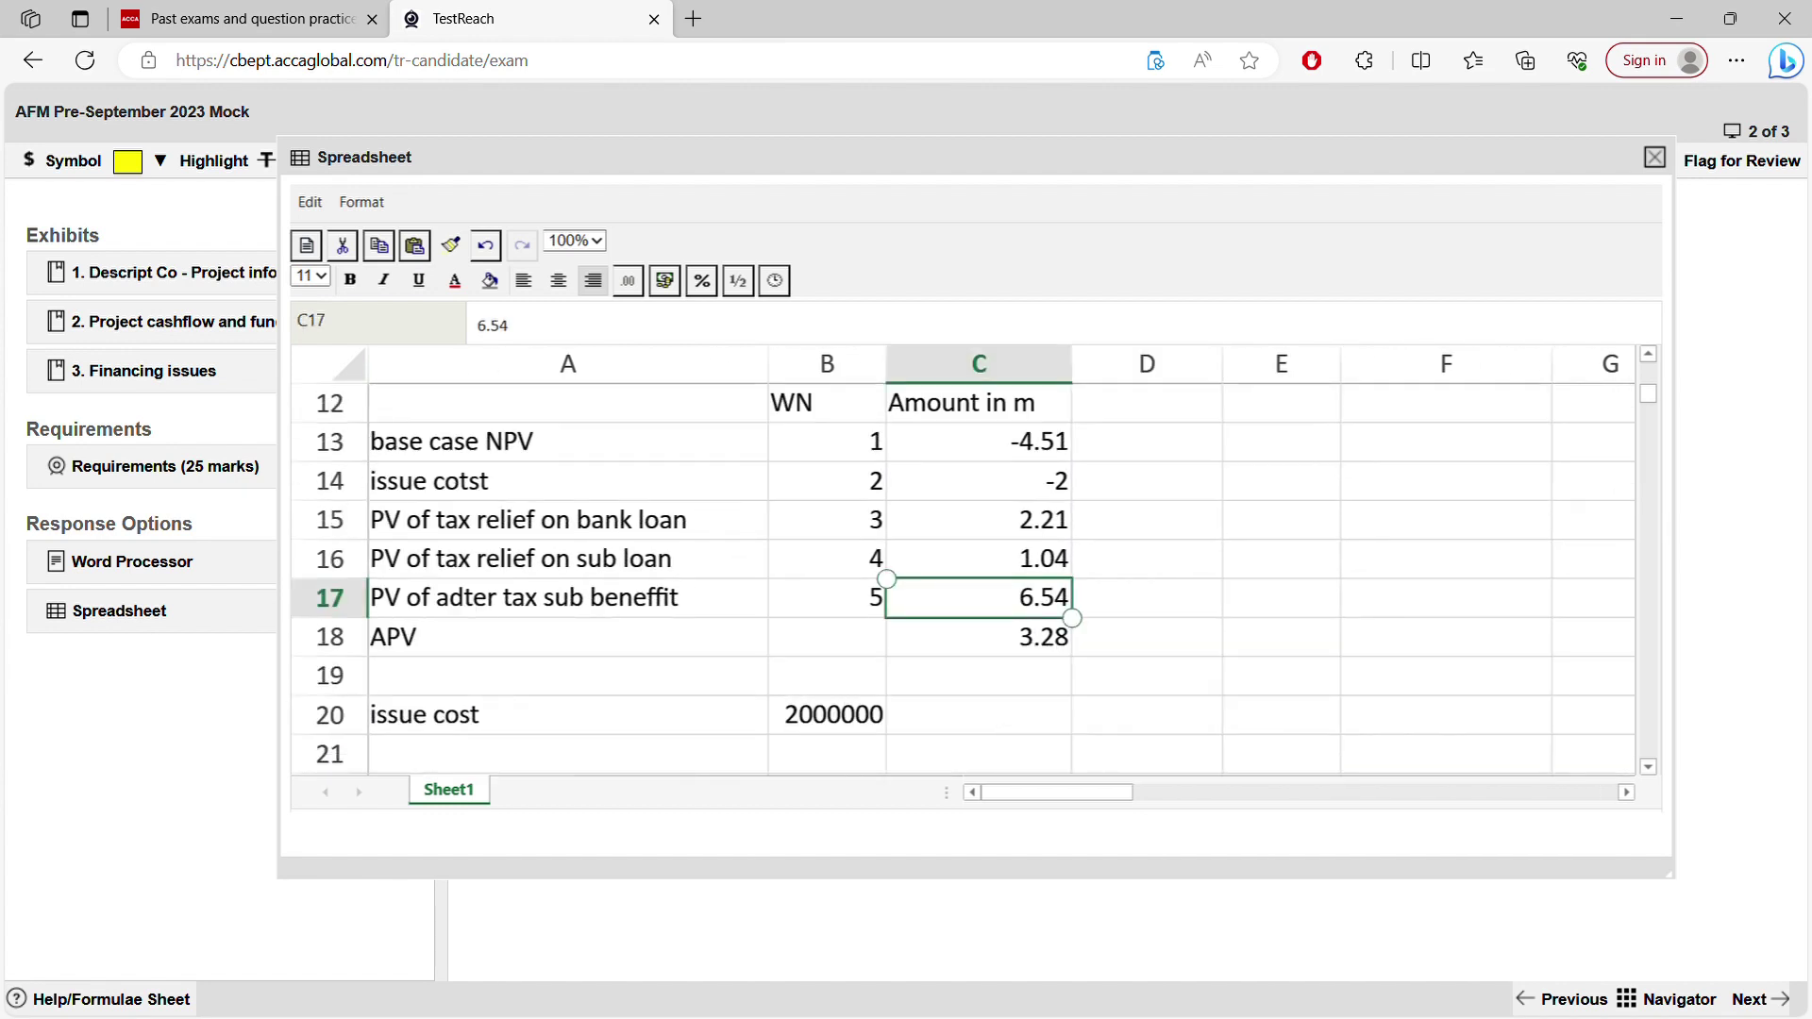
{"action": "left_click", "coordinate": [1053, 651]}
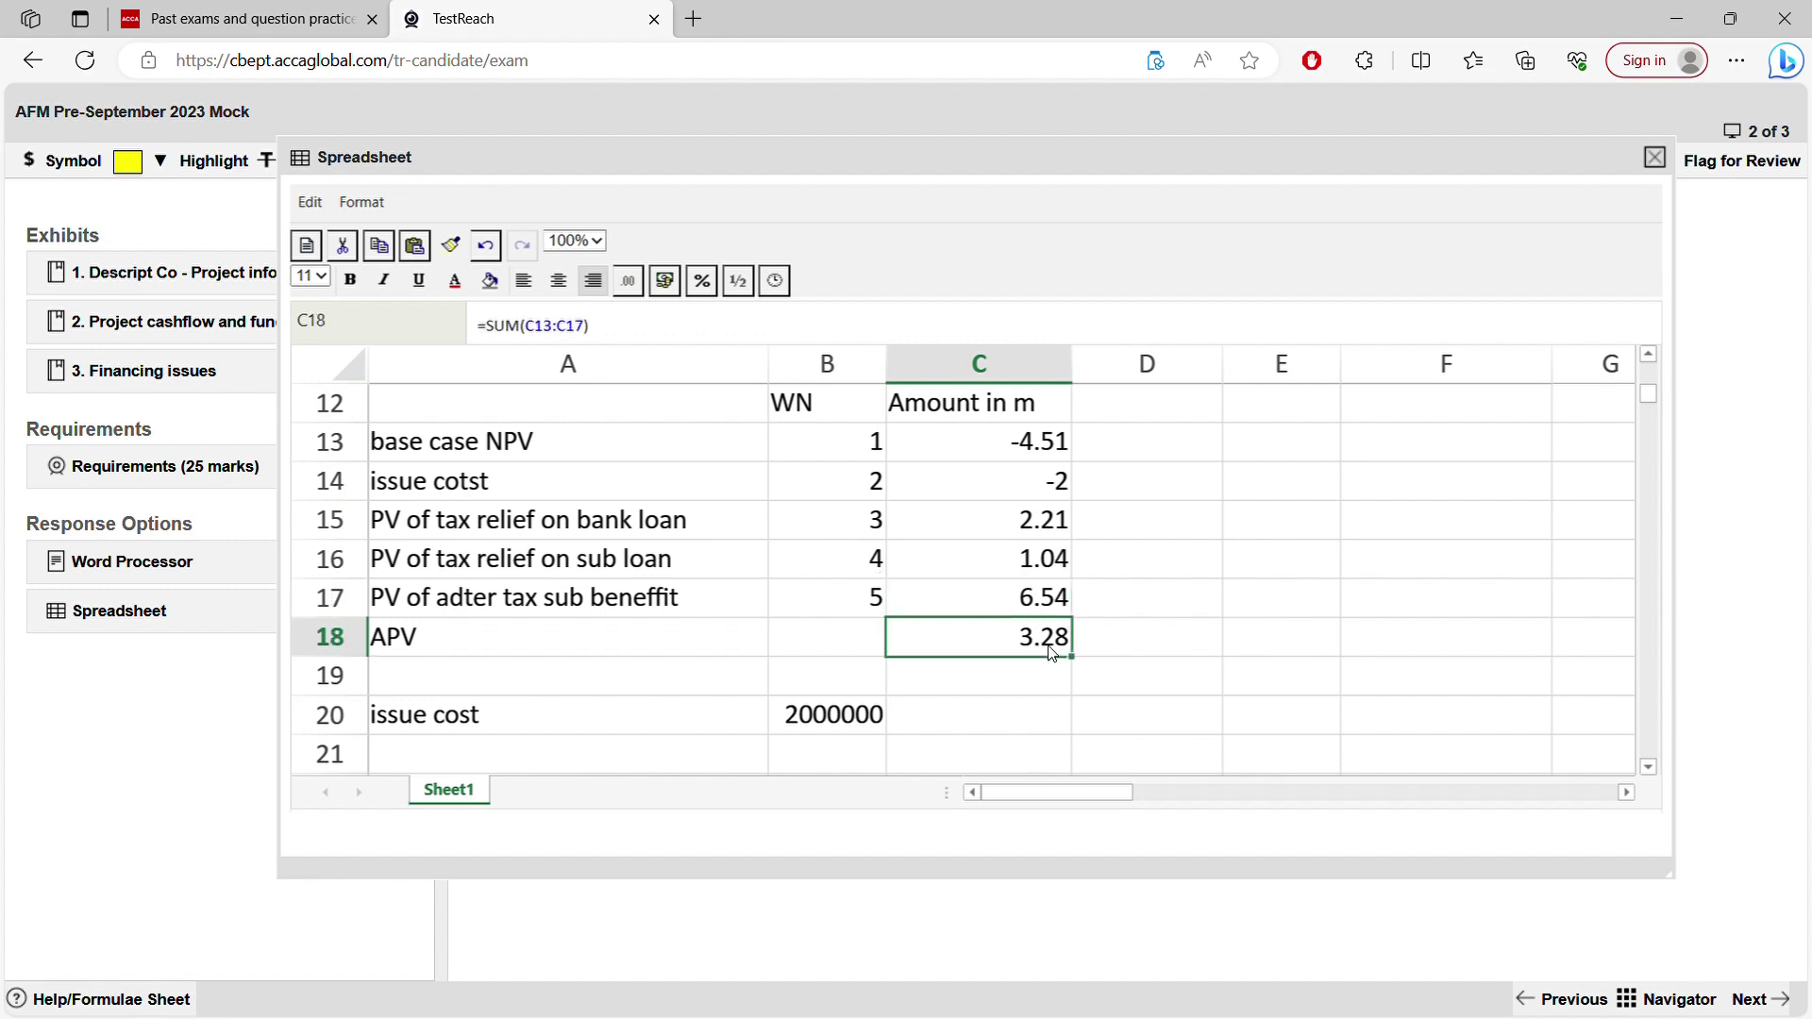
{"action": "left_click", "coordinate": [113, 562]}
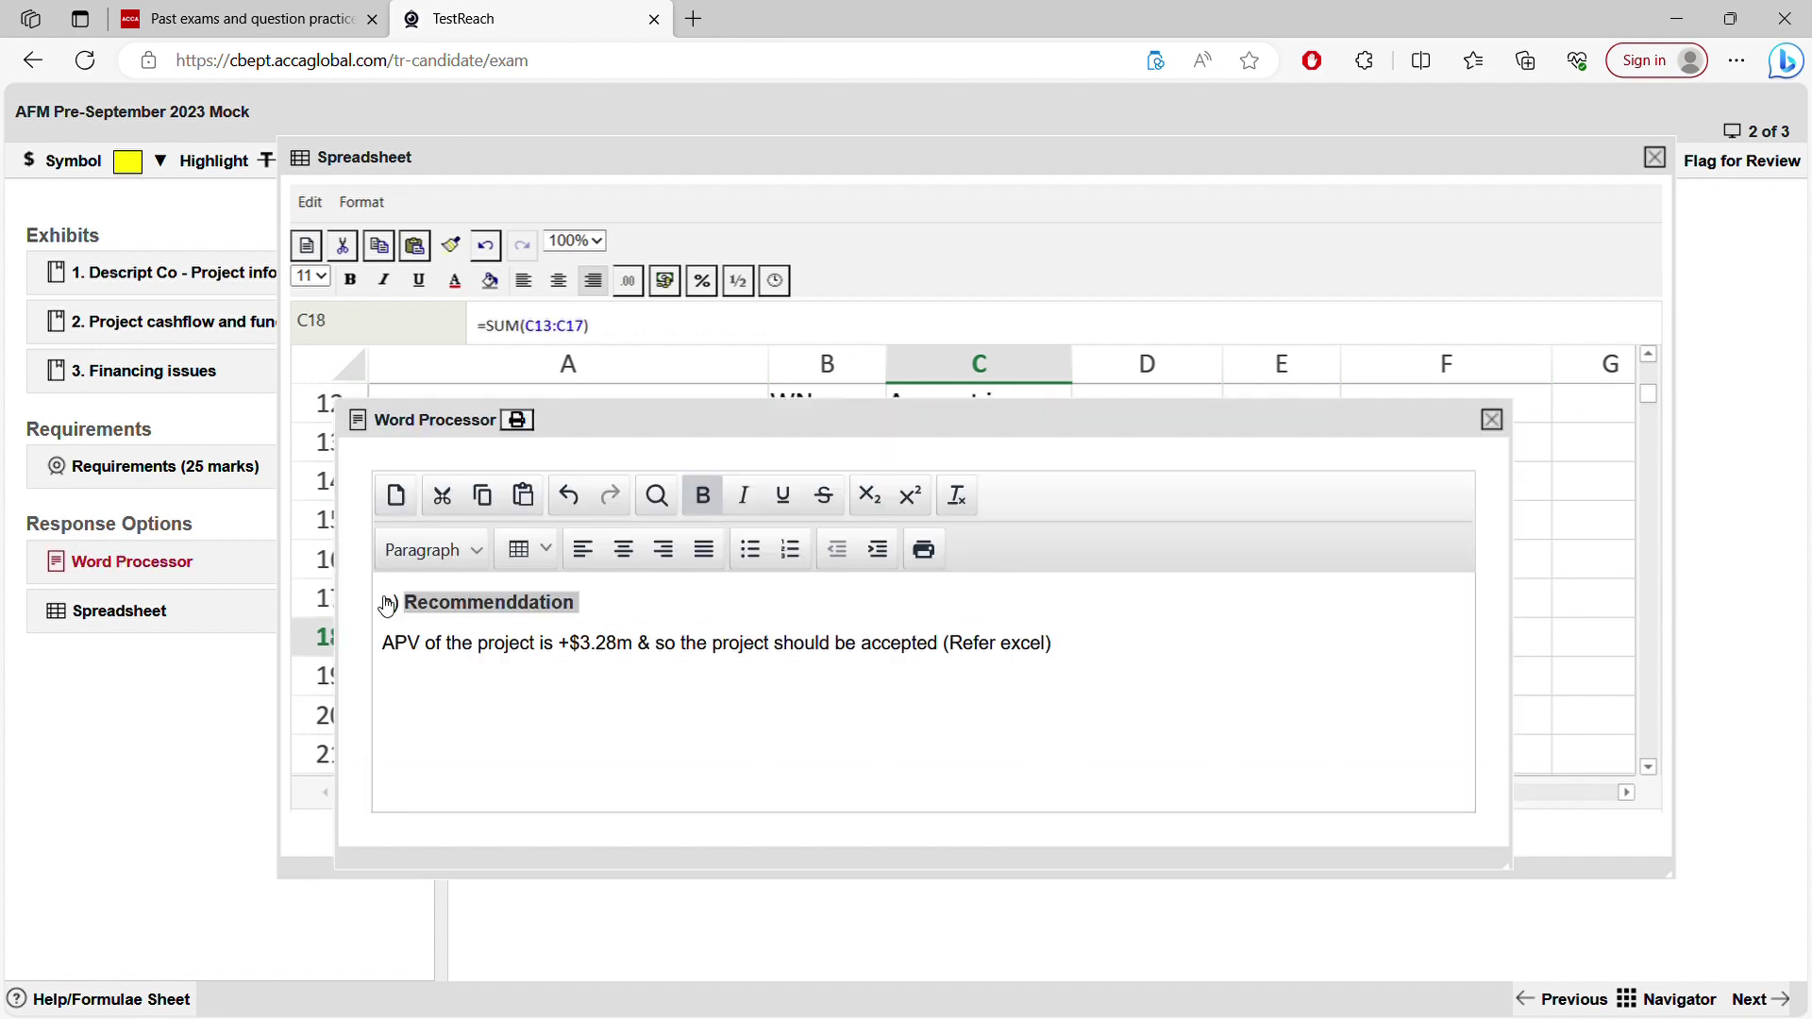
{"action": "left_click_drag", "start_coordinate": [740, 645], "coordinate": [922, 637]}
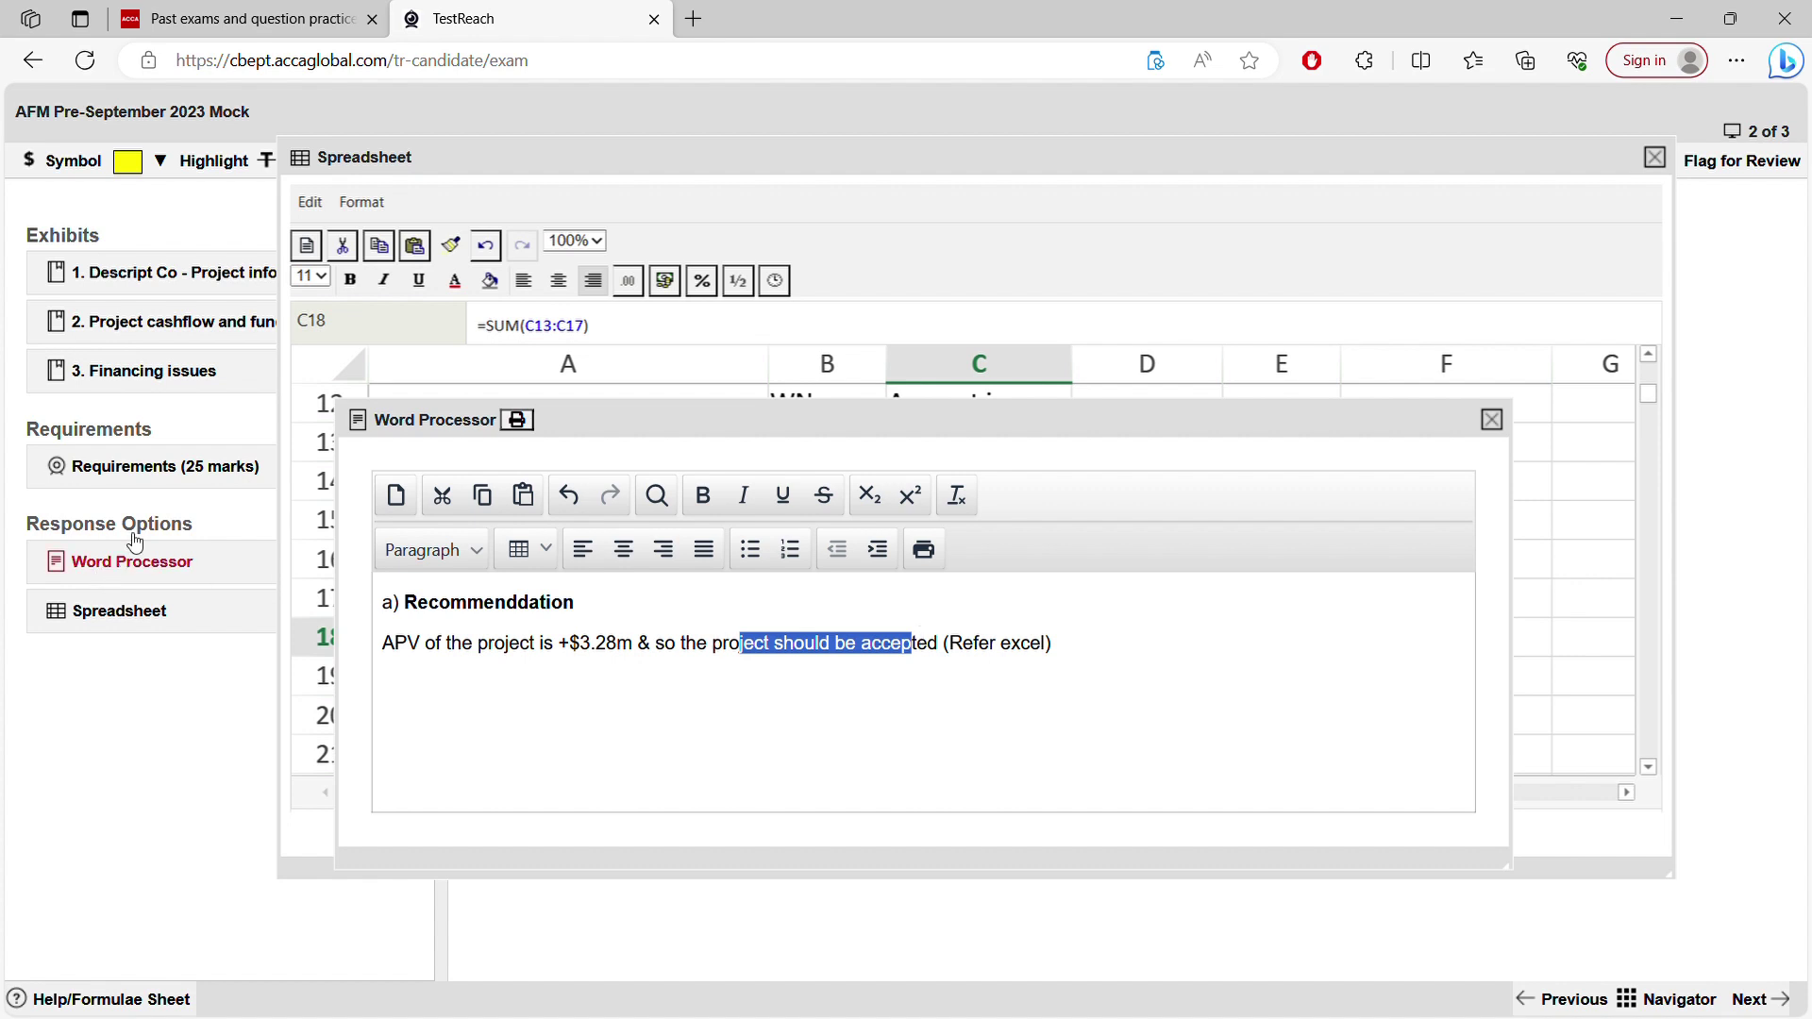
- Read the part (b) requirement on capital providers alongside the "3. Financing issues" exhibit
{"action": "left_click", "coordinate": [151, 472]}
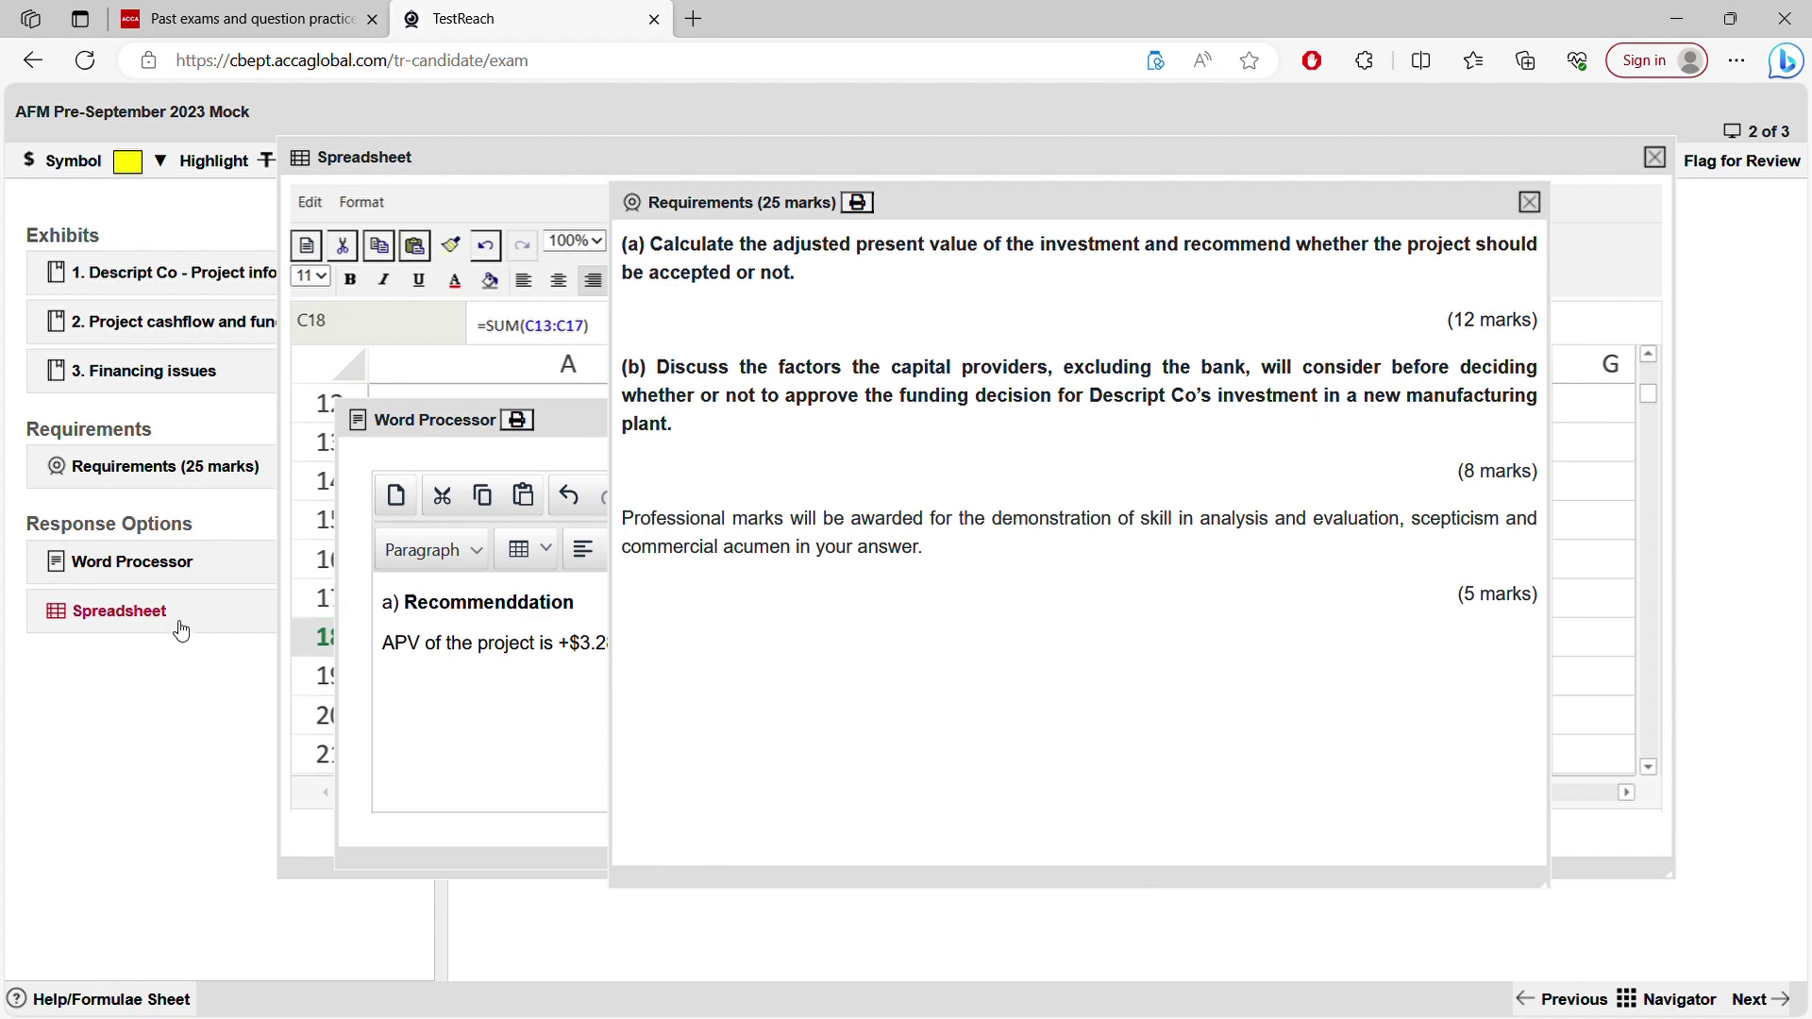
{"action": "left_click", "coordinate": [144, 370]}
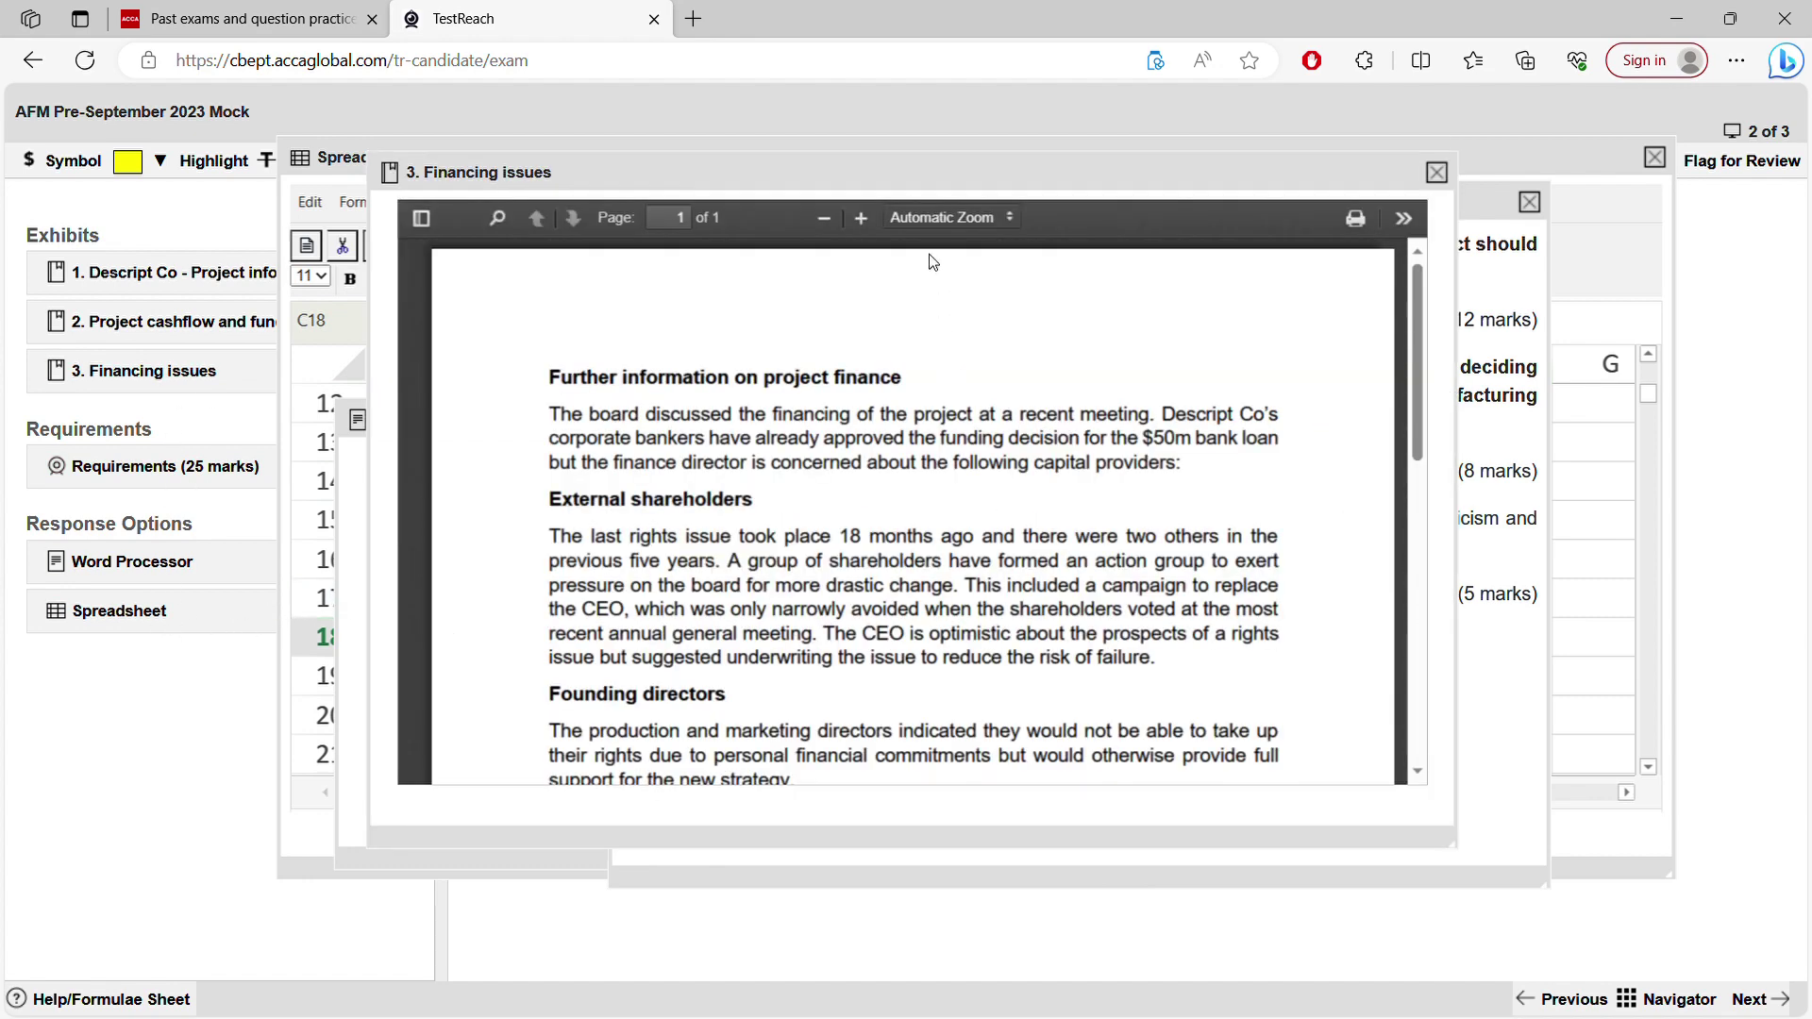
{"action": "left_click_drag", "start_coordinate": [954, 198], "coordinate": [950, 179]}
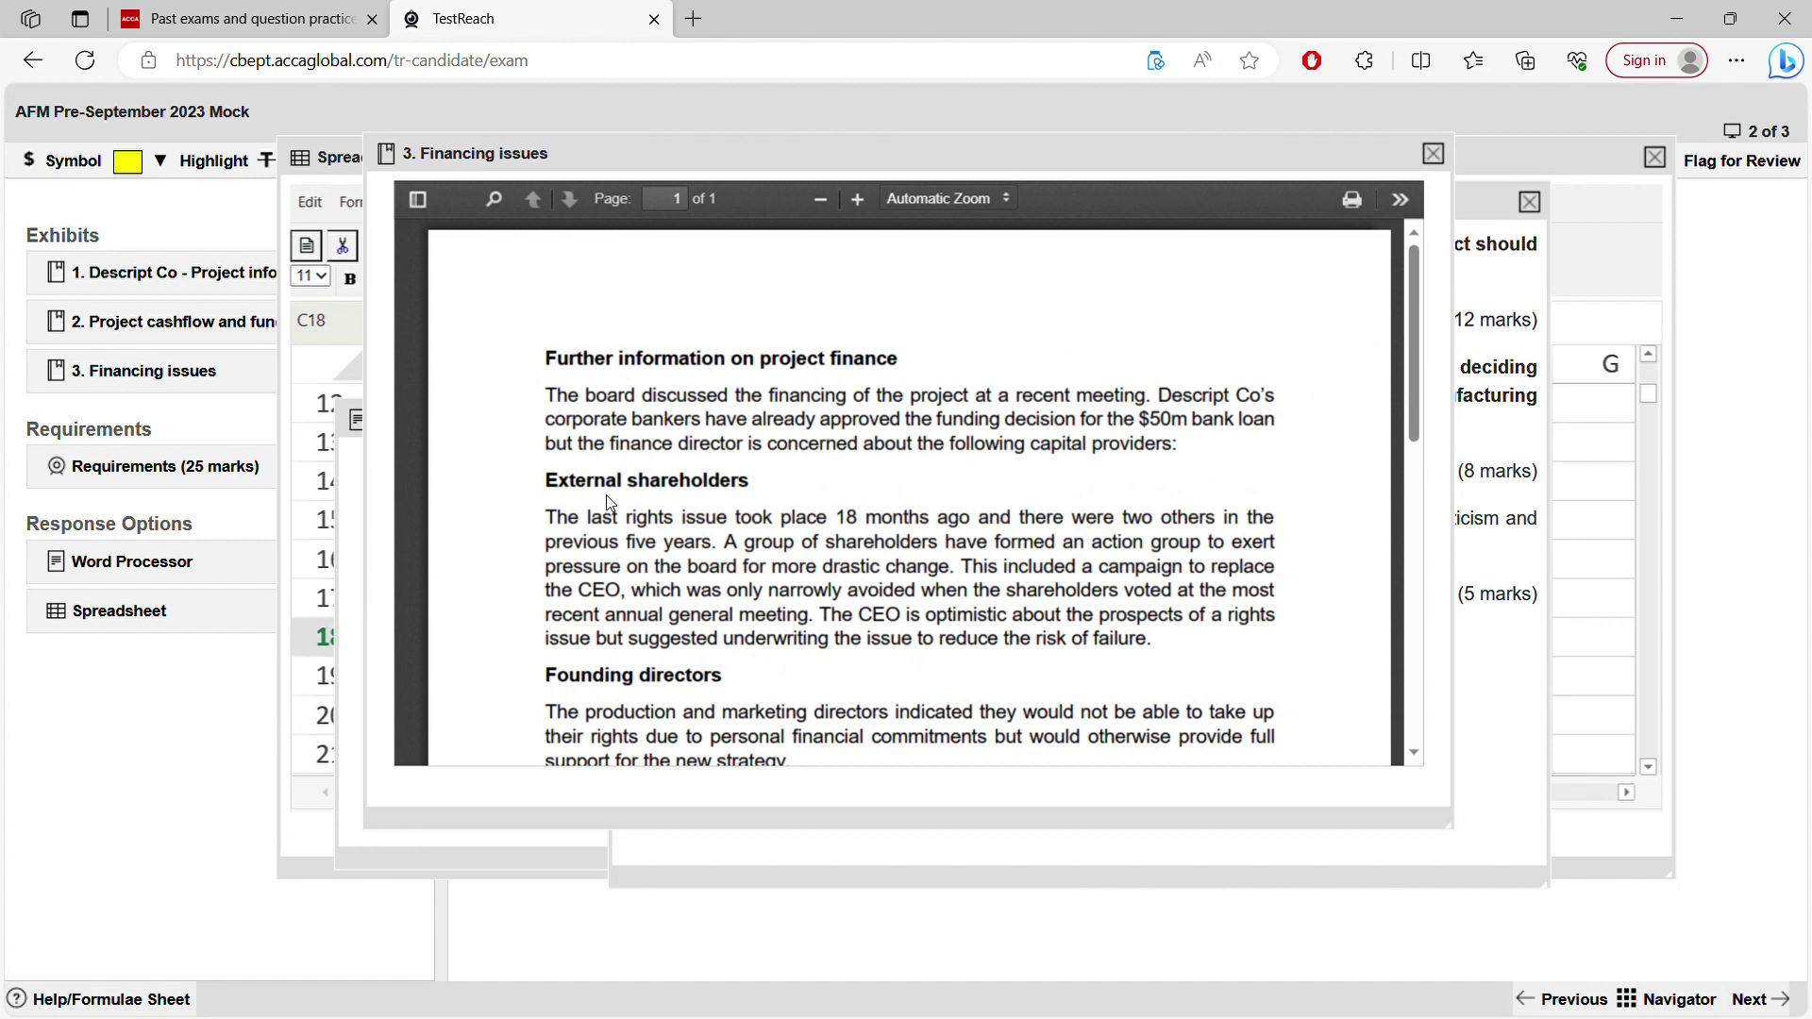
{"action": "left_click_drag", "start_coordinate": [619, 483], "coordinate": [657, 485]}
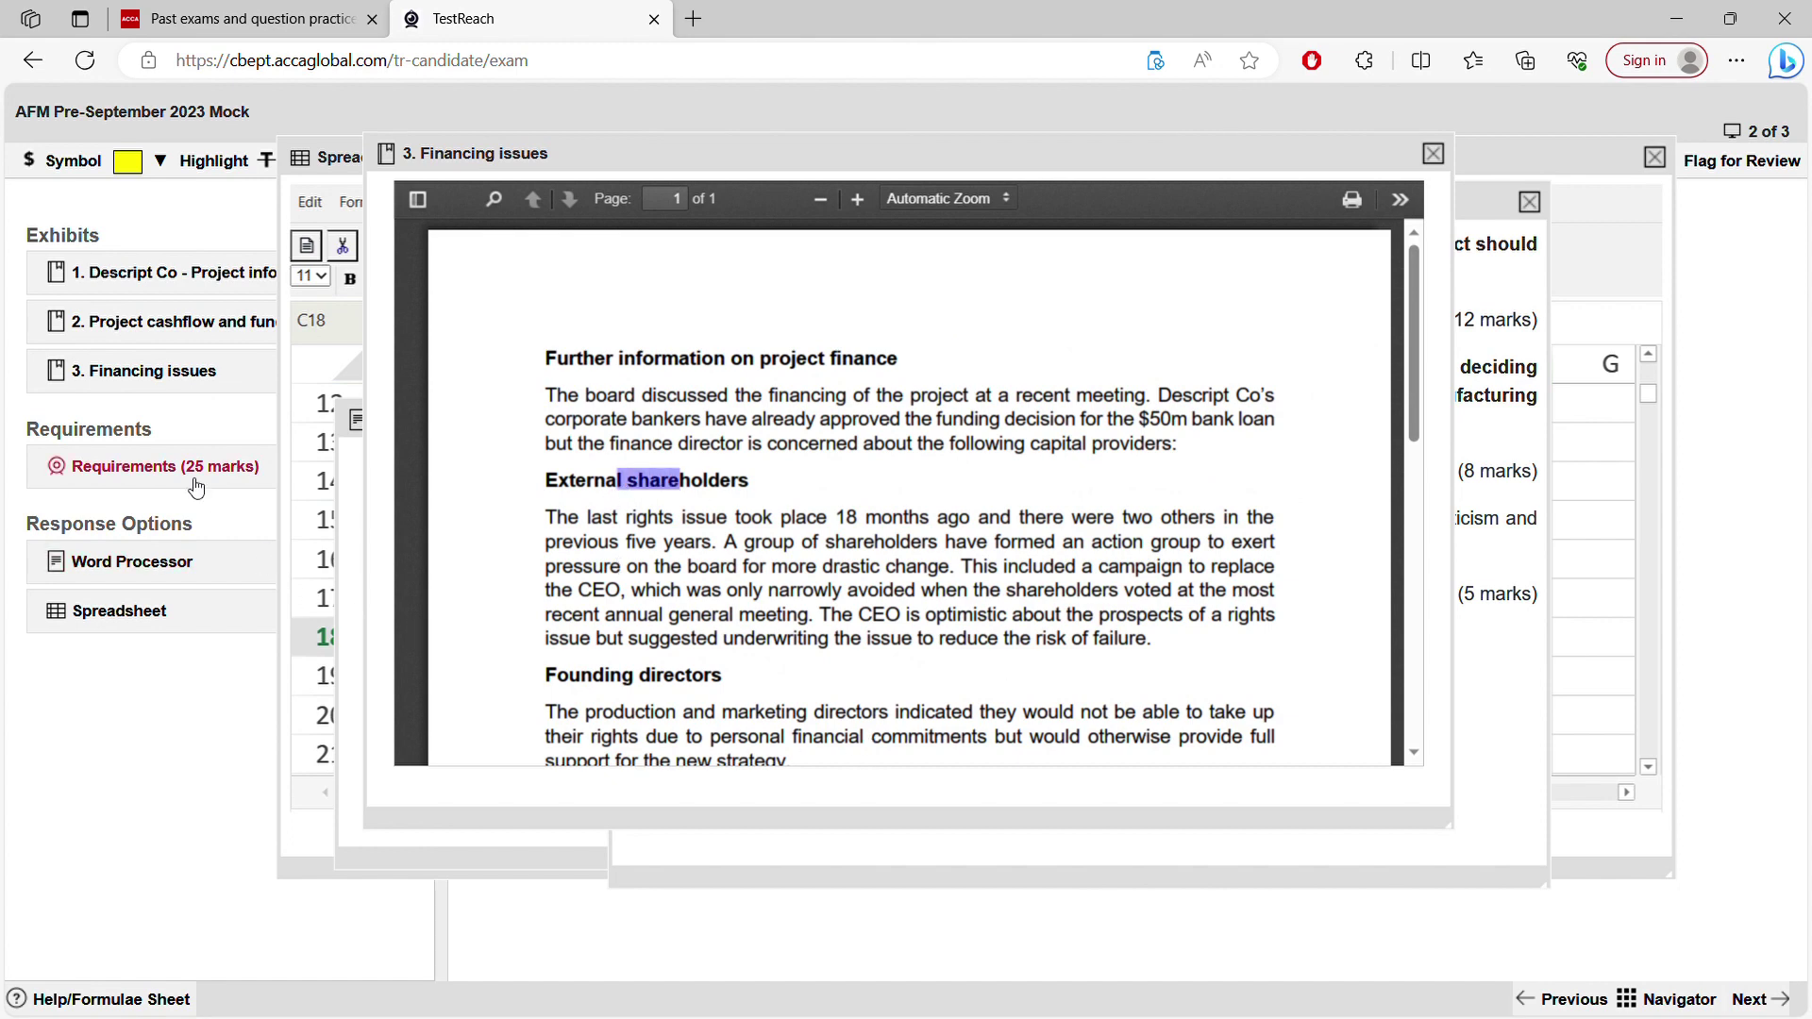
{"action": "left_click", "coordinate": [192, 475]}
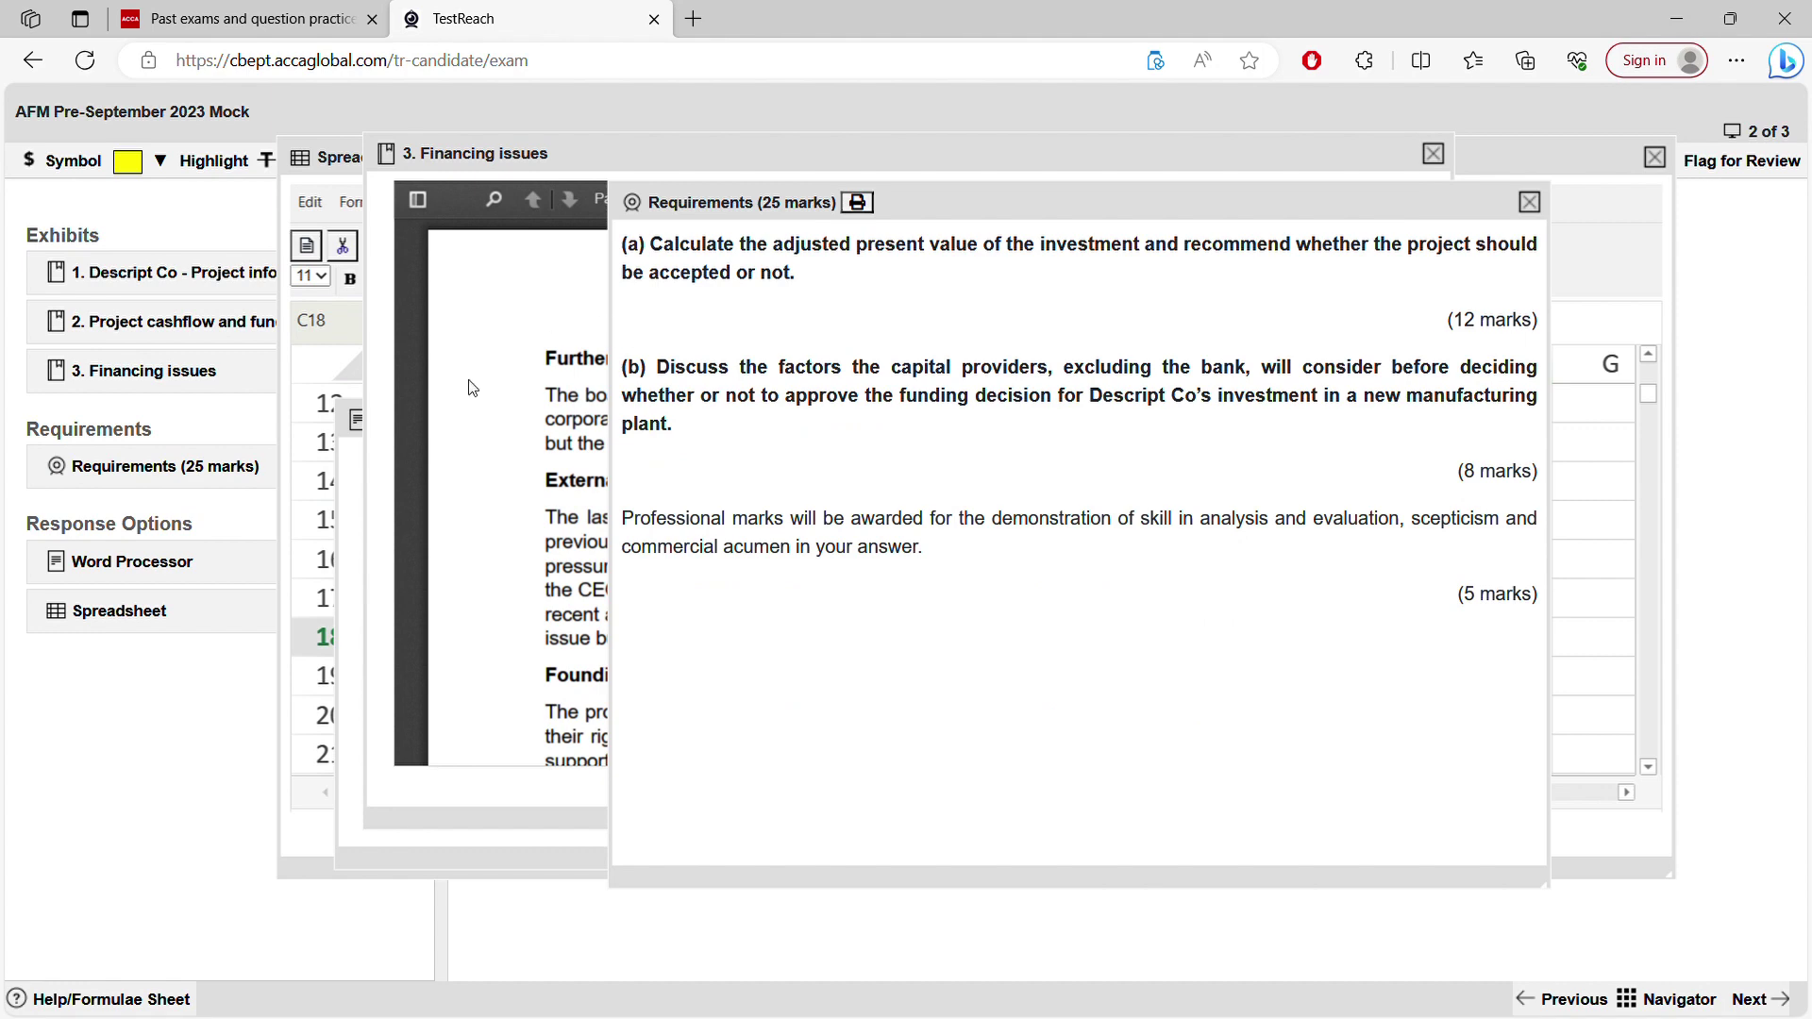
{"action": "left_click", "coordinate": [442, 448]}
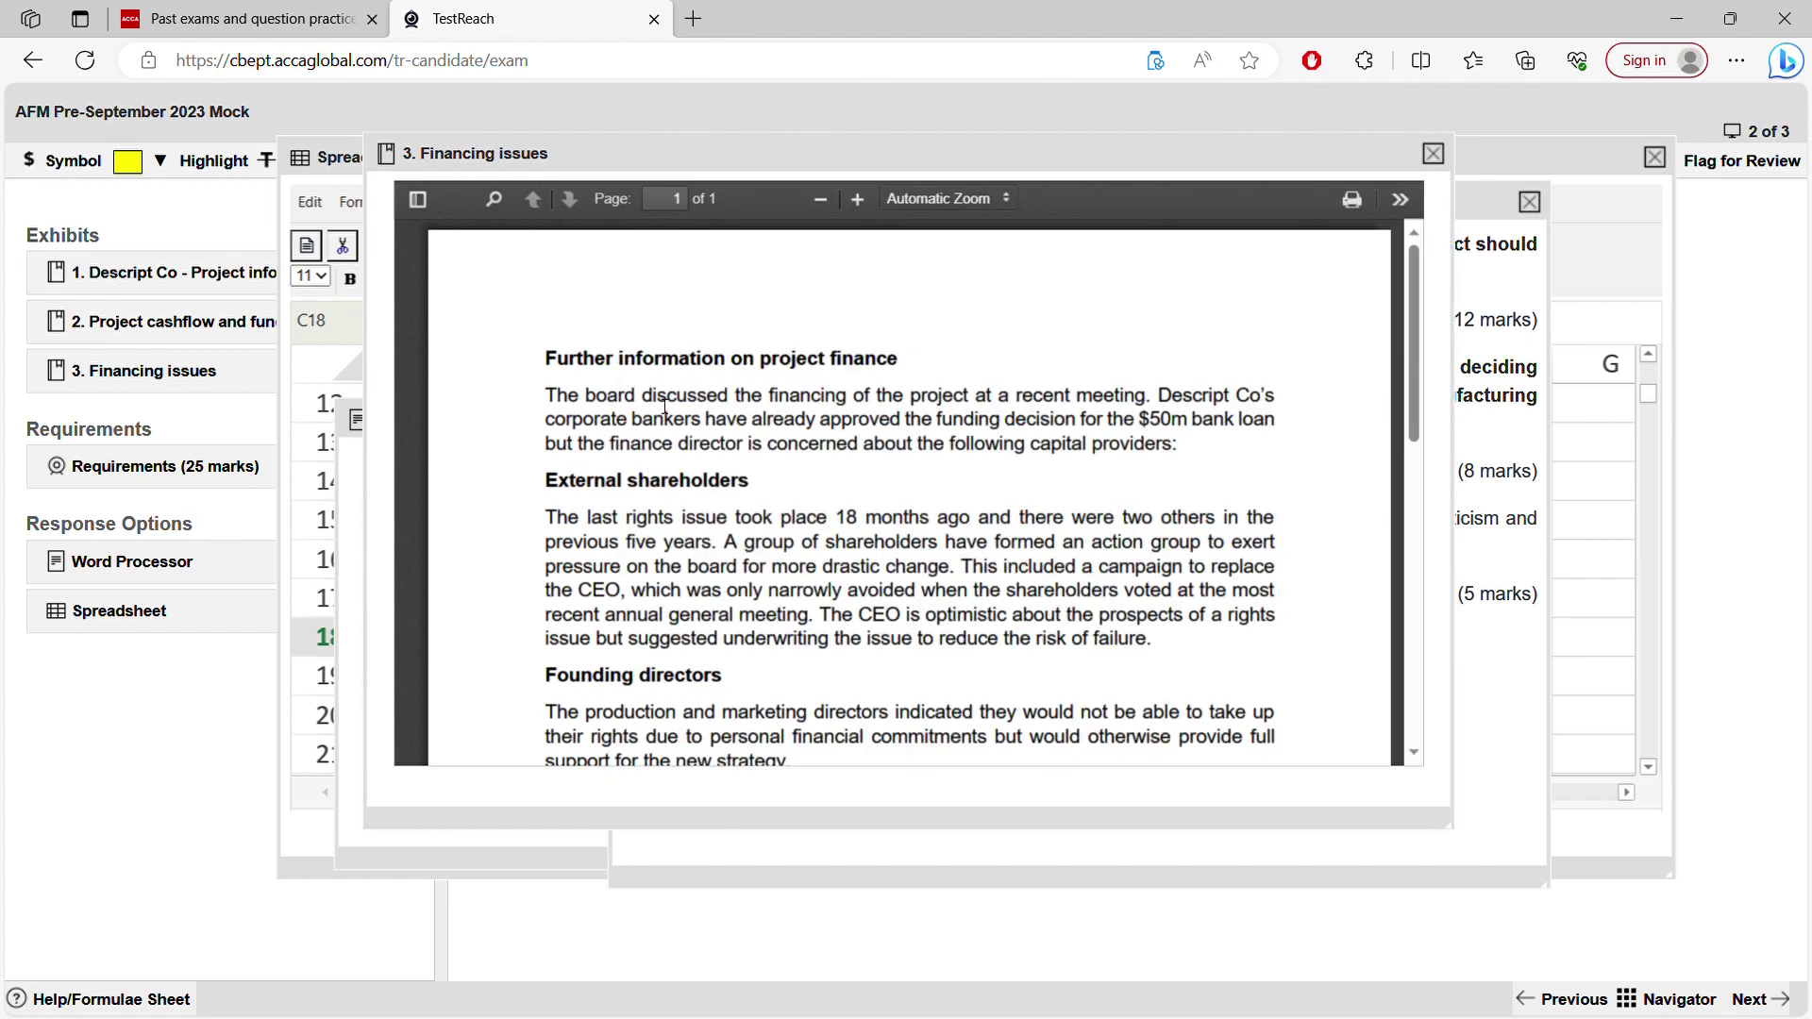
- Examine the Financing issues sections on external shareholders, founding directors and the subsidised loan provider
{"action": "scroll", "coordinate": [1430, 425], "scroll_direction": "down", "scroll_amount": 1}
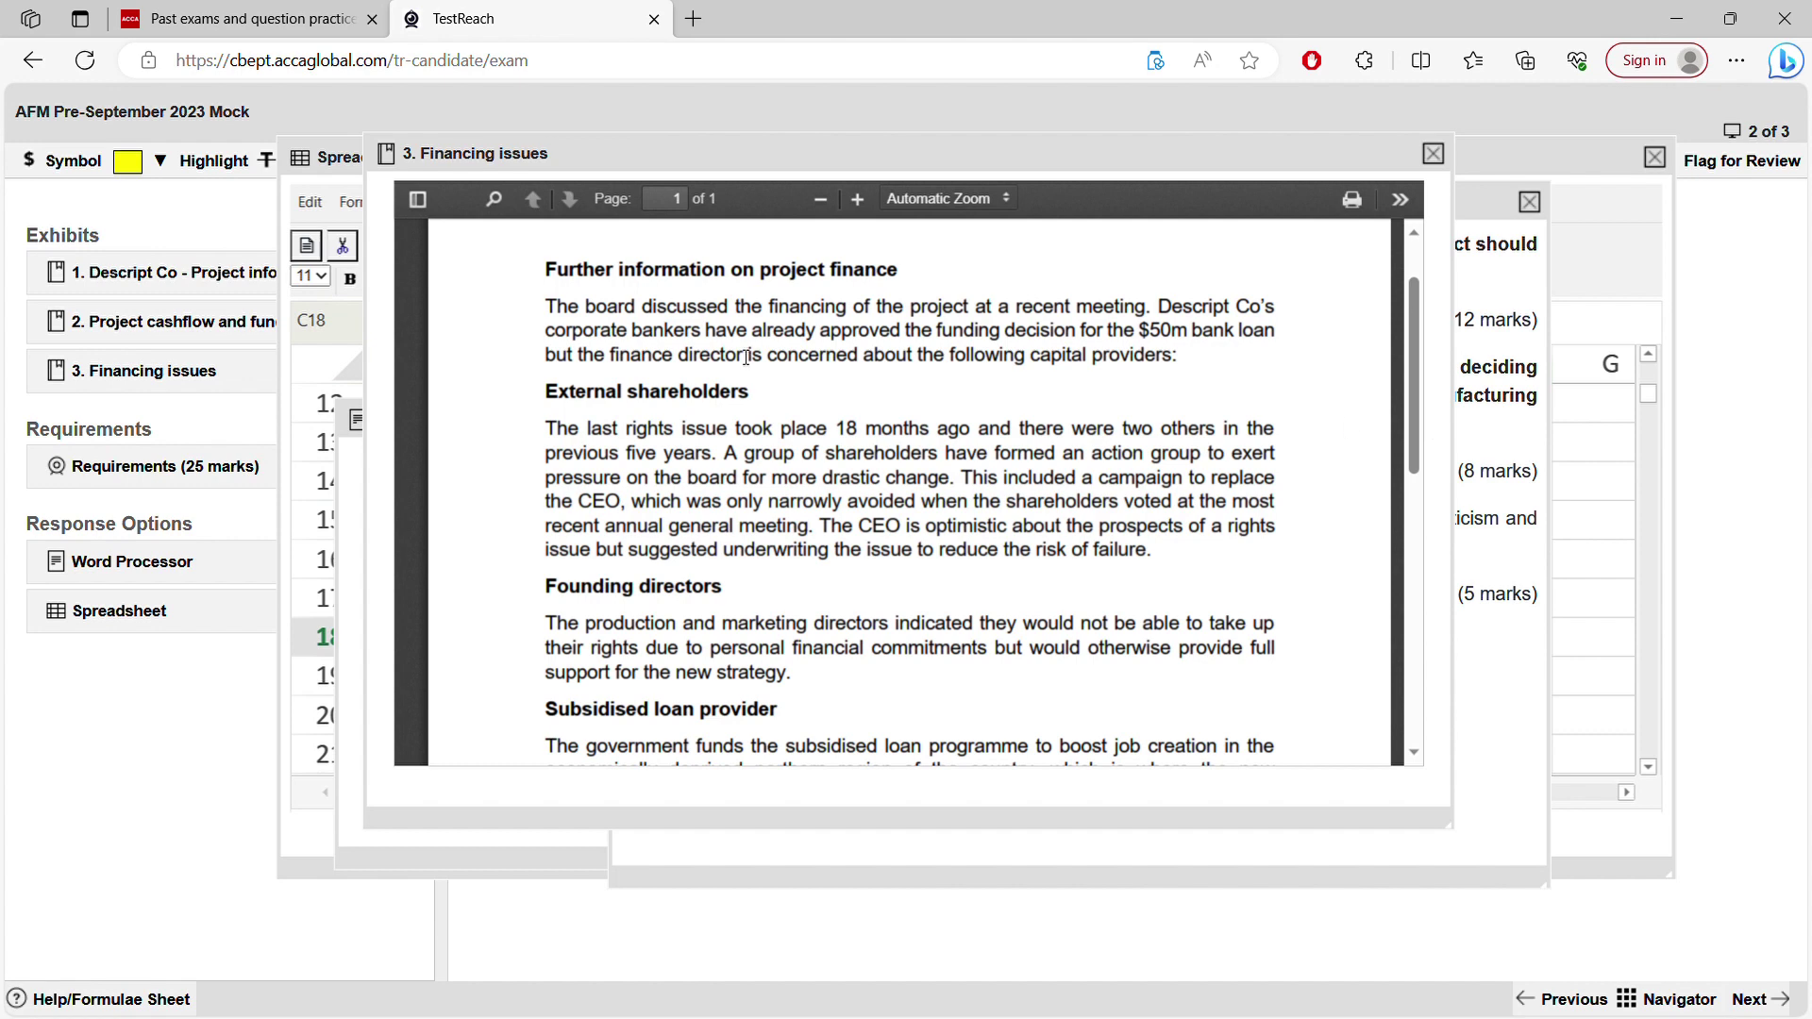
{"action": "left_click_drag", "start_coordinate": [587, 391], "coordinate": [681, 392]}
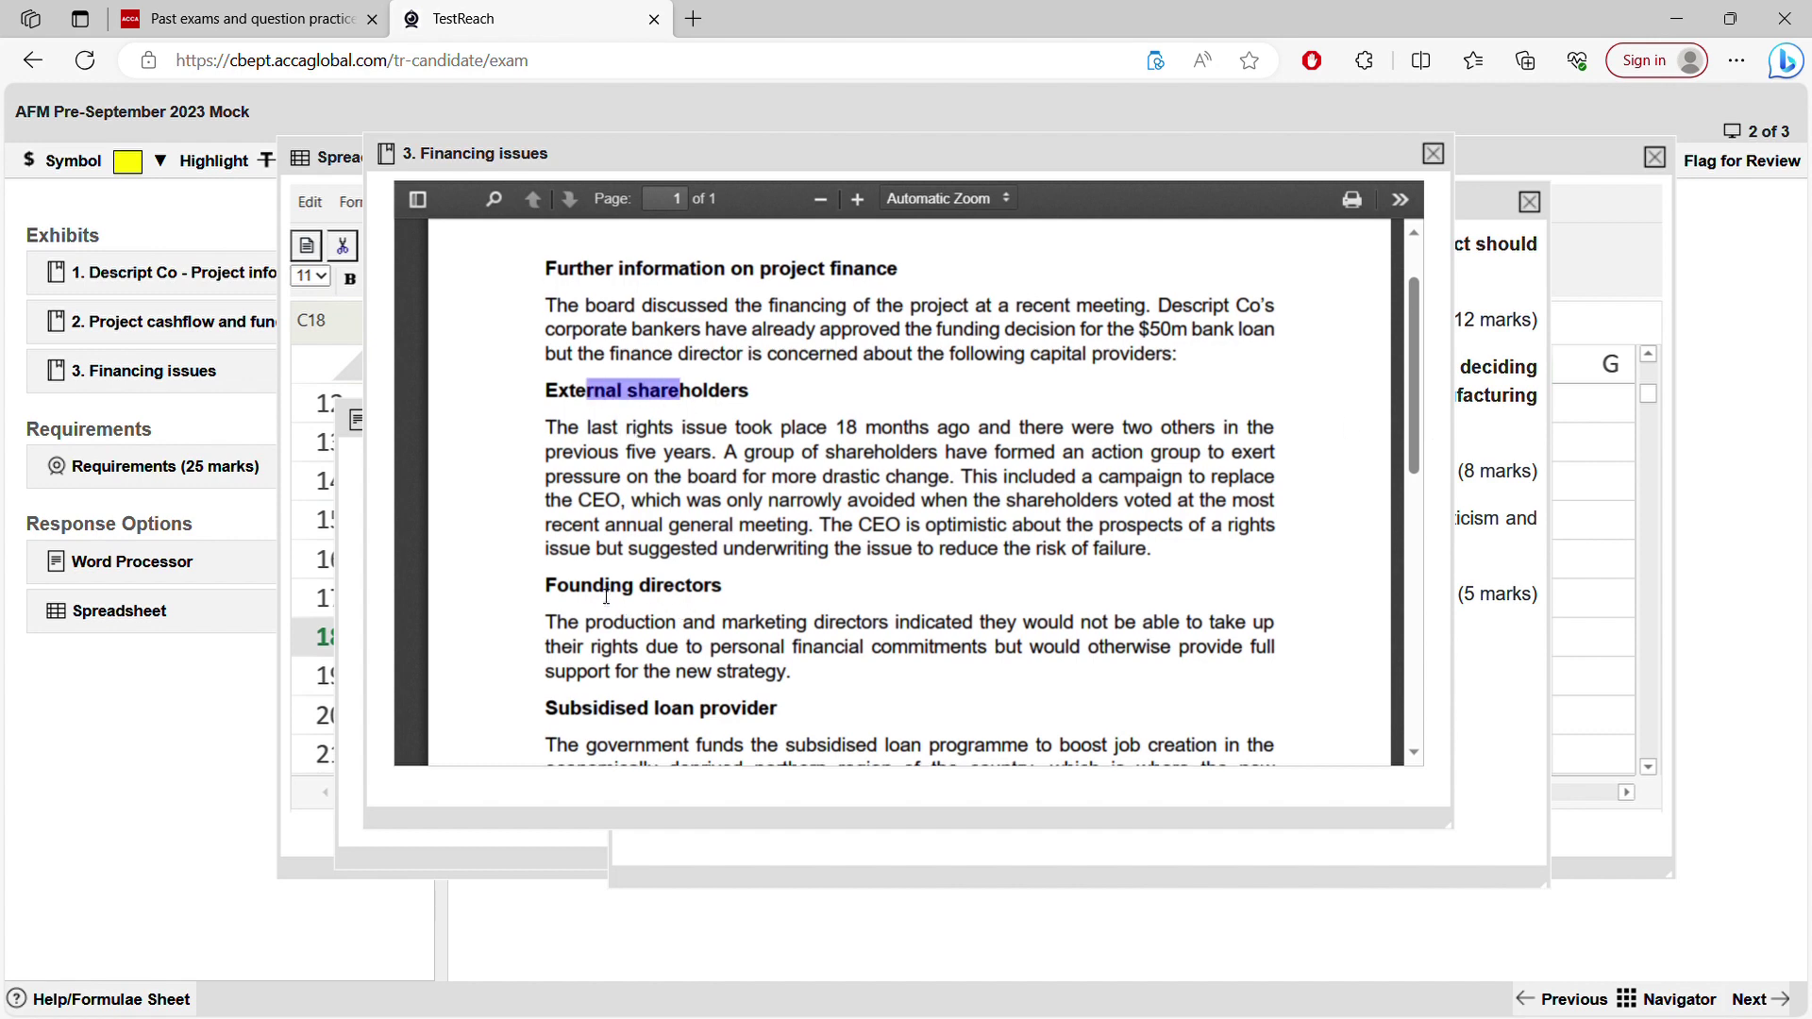
{"action": "left_click_drag", "start_coordinate": [593, 585], "coordinate": [676, 587]}
{"action": "left_click_drag", "start_coordinate": [610, 709], "coordinate": [713, 711]}
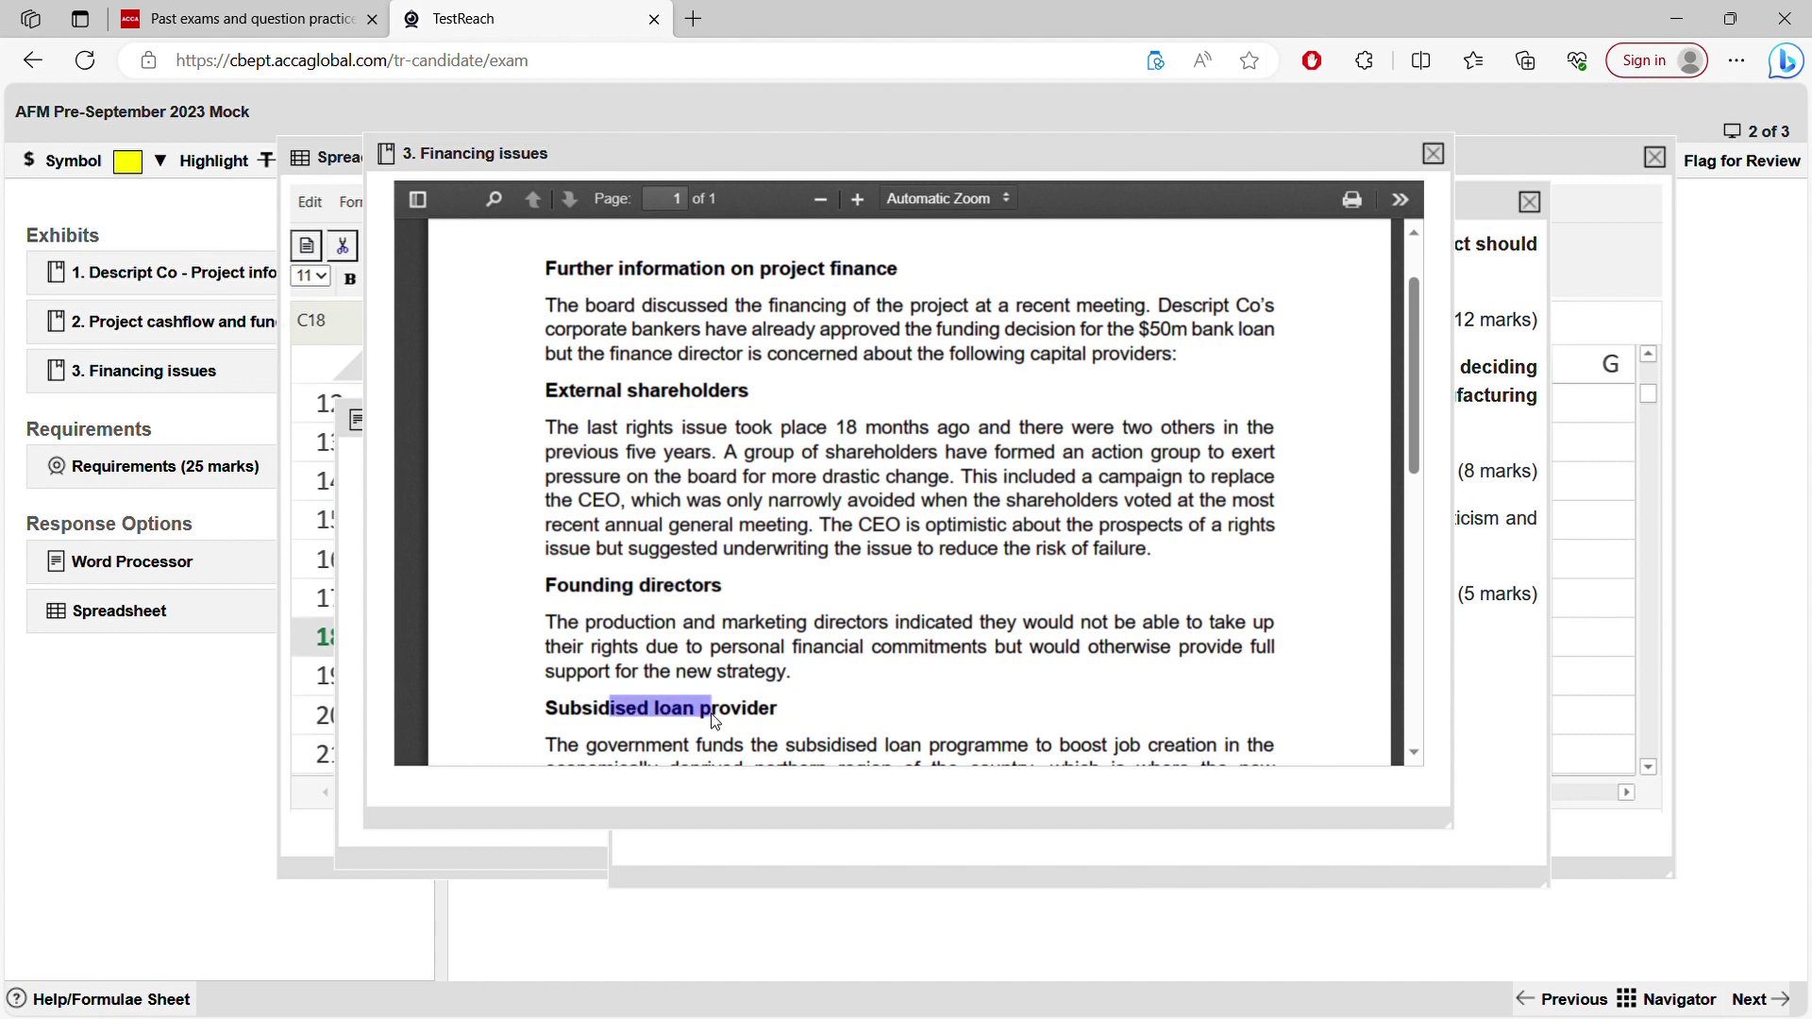
{"action": "left_click_drag", "start_coordinate": [627, 391], "coordinate": [694, 397]}
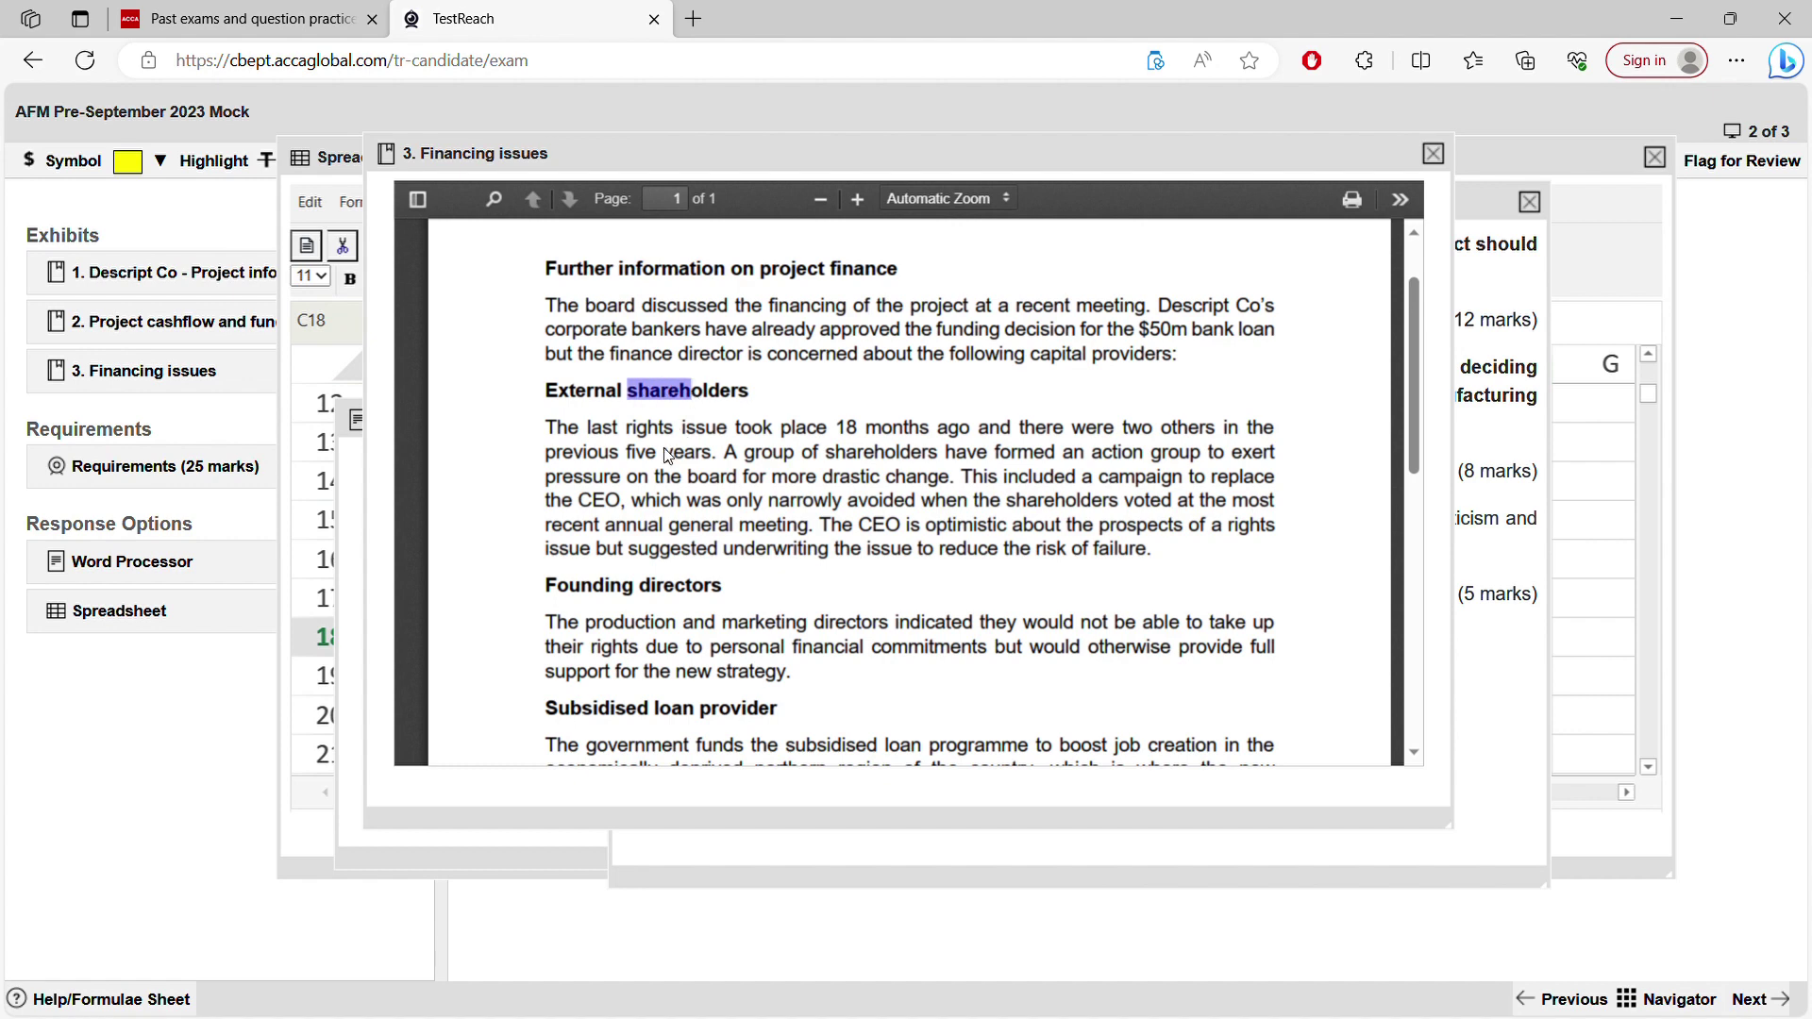
{"action": "left_click_drag", "start_coordinate": [612, 585], "coordinate": [641, 587]}
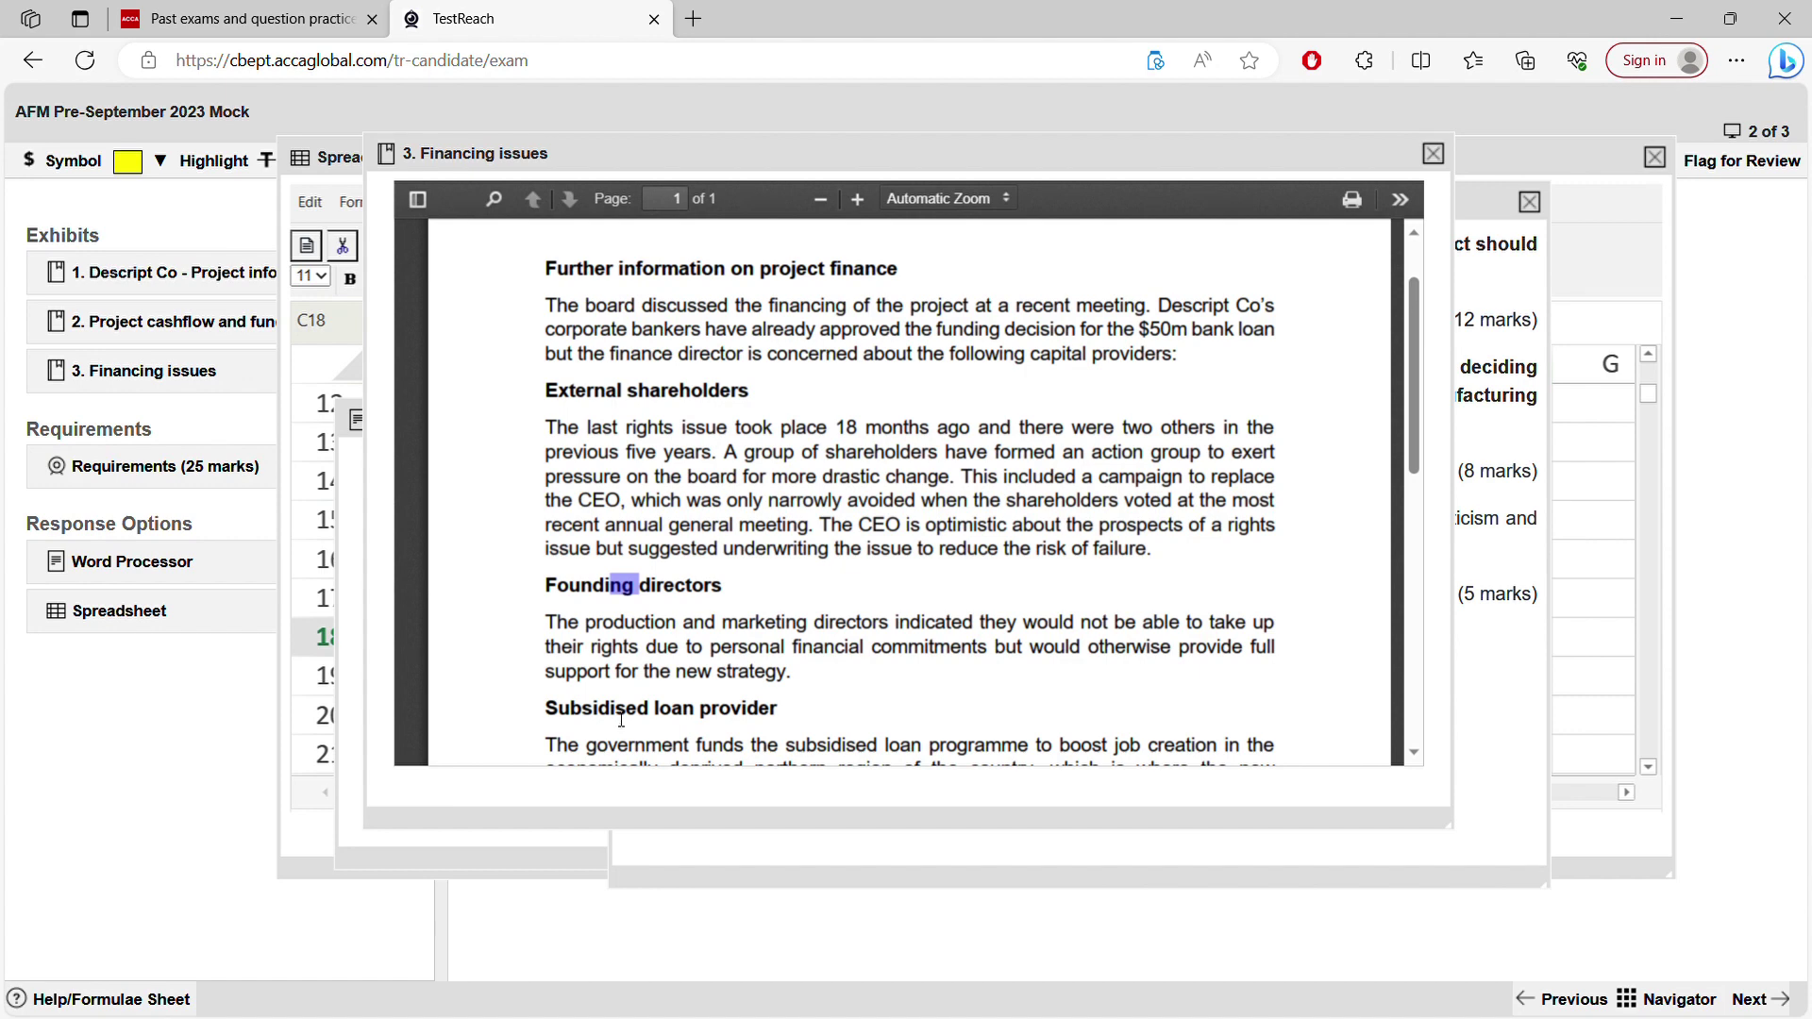
{"action": "left_click_drag", "start_coordinate": [611, 709], "coordinate": [709, 711]}
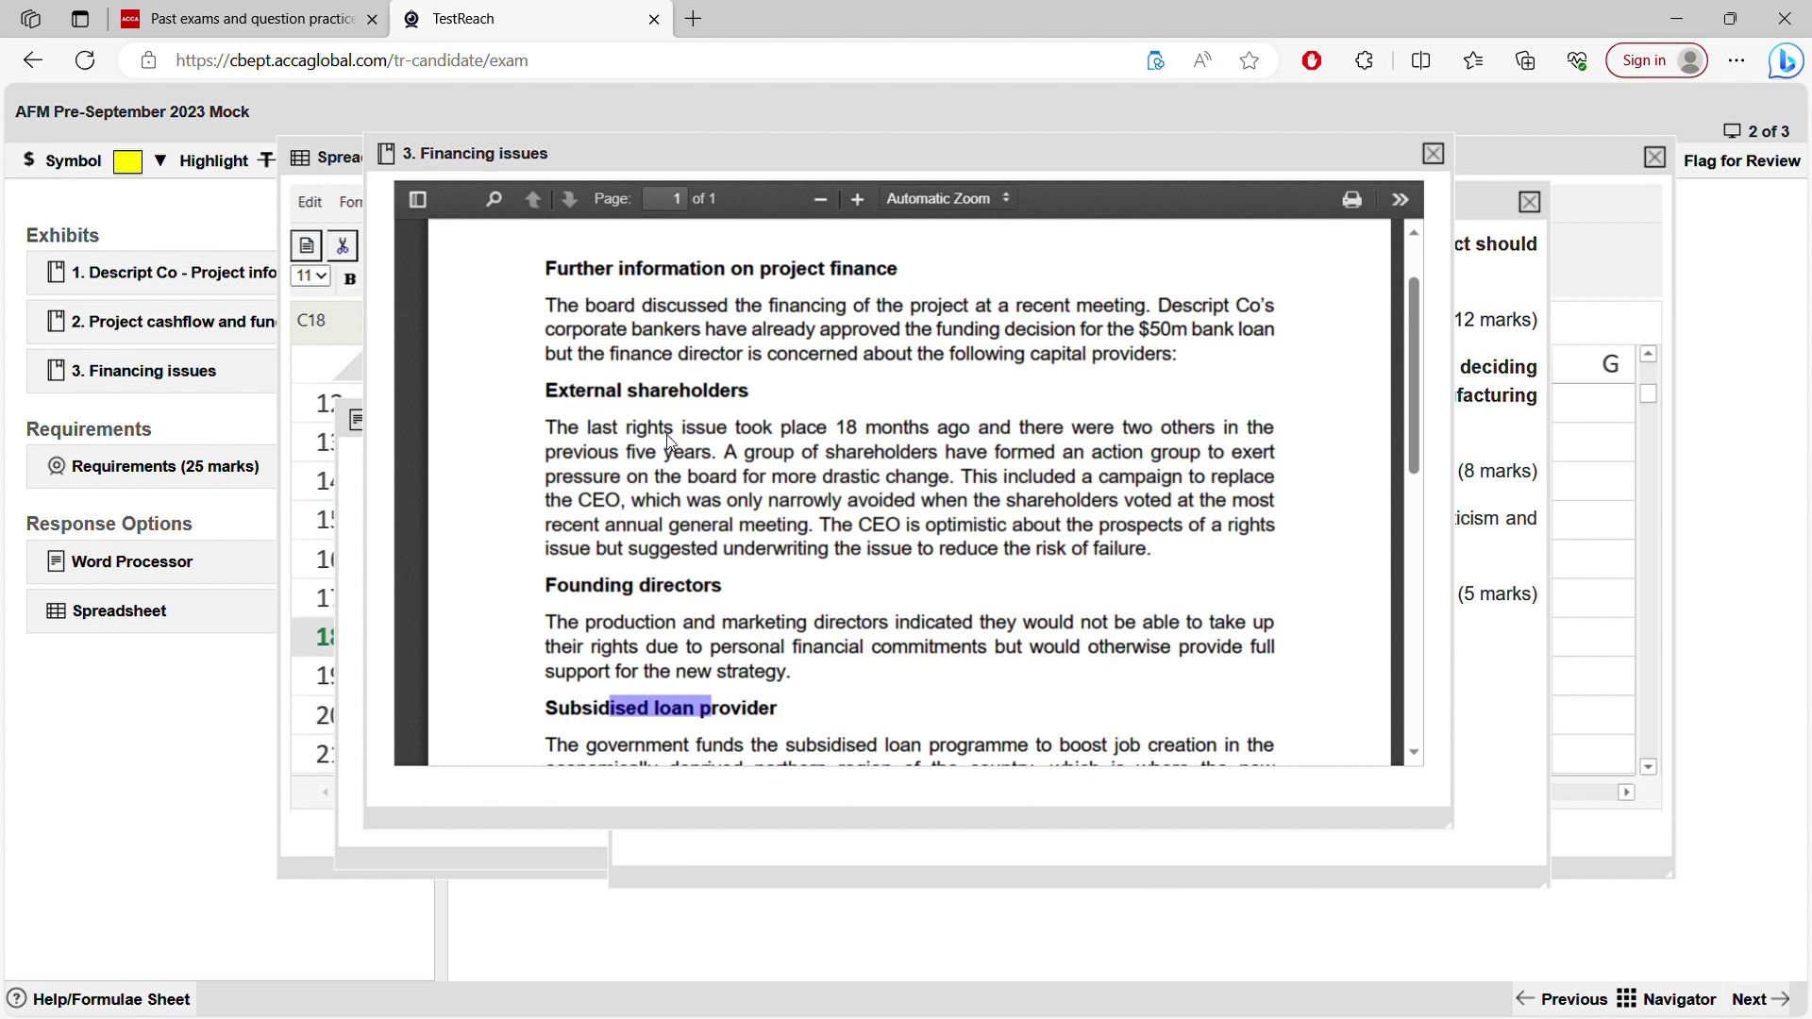
{"action": "left_click", "coordinate": [689, 412]}
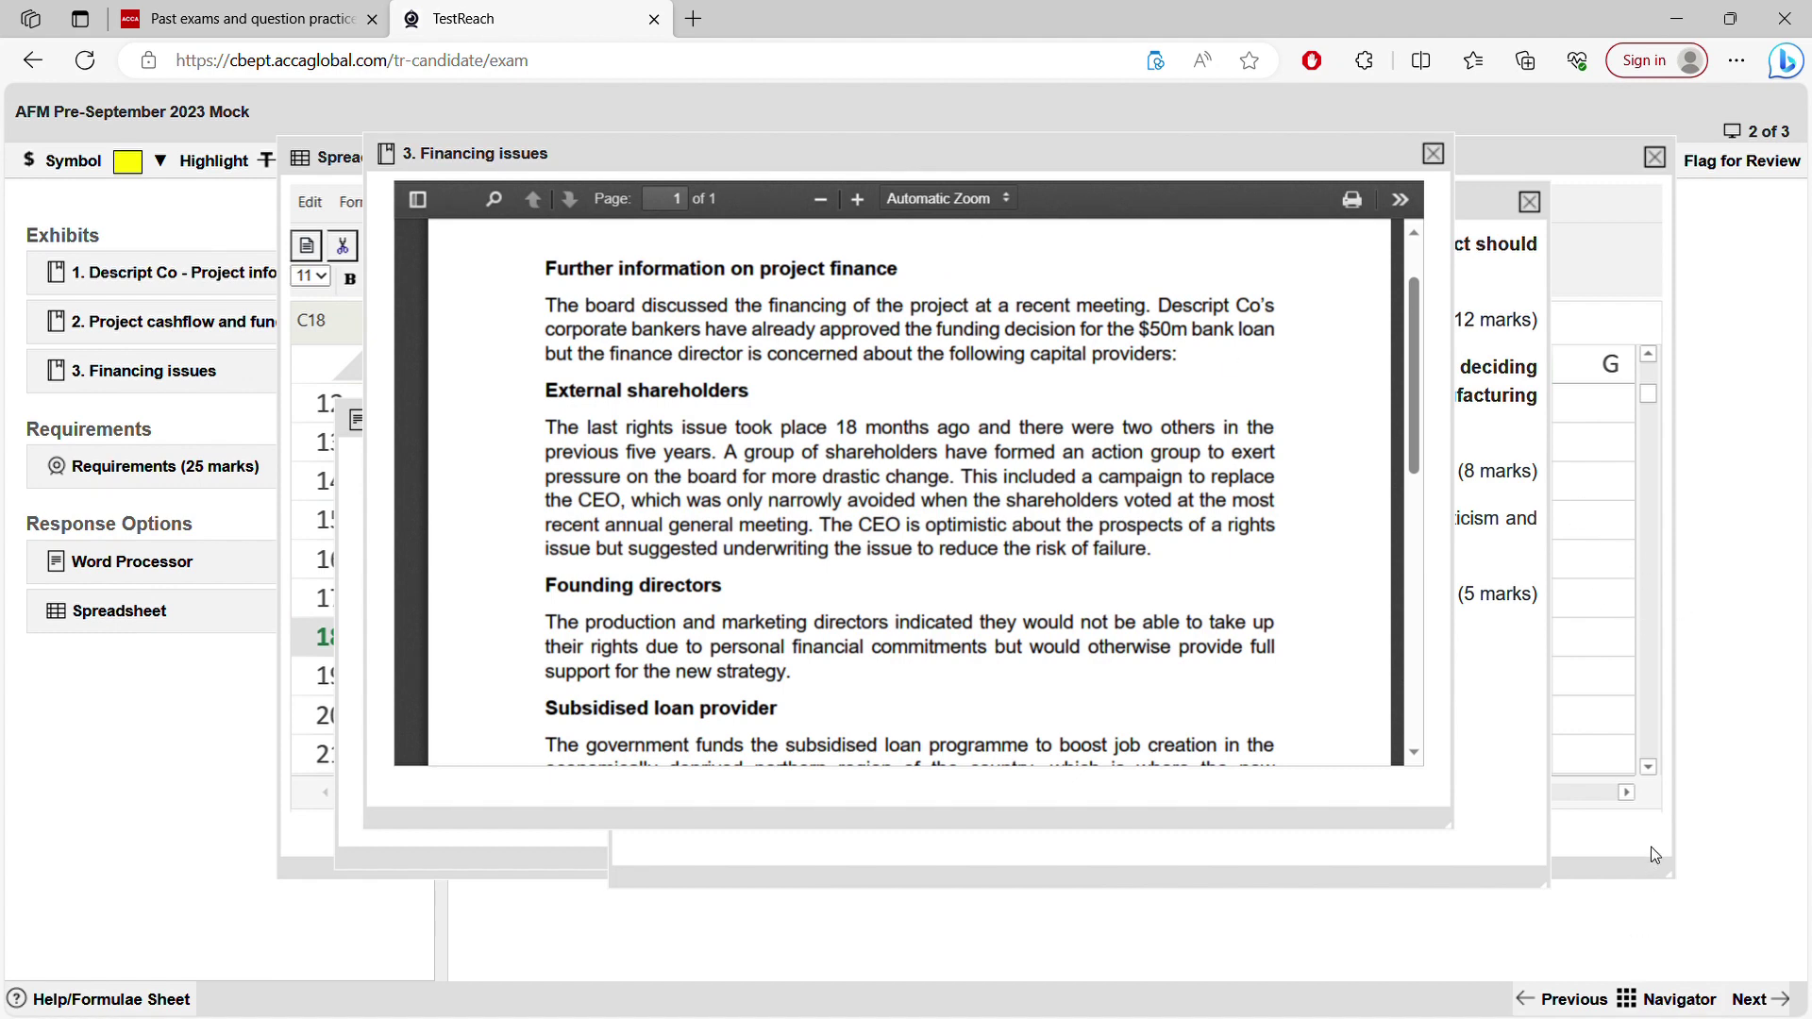
- Enlarge the "3. Financing issues" exhibit window and reposition it so more of the text fits in view
{"action": "left_click_drag", "start_coordinate": [1451, 831], "coordinate": [1666, 922]}
{"action": "left_click_drag", "start_coordinate": [823, 143], "coordinate": [648, 96]}
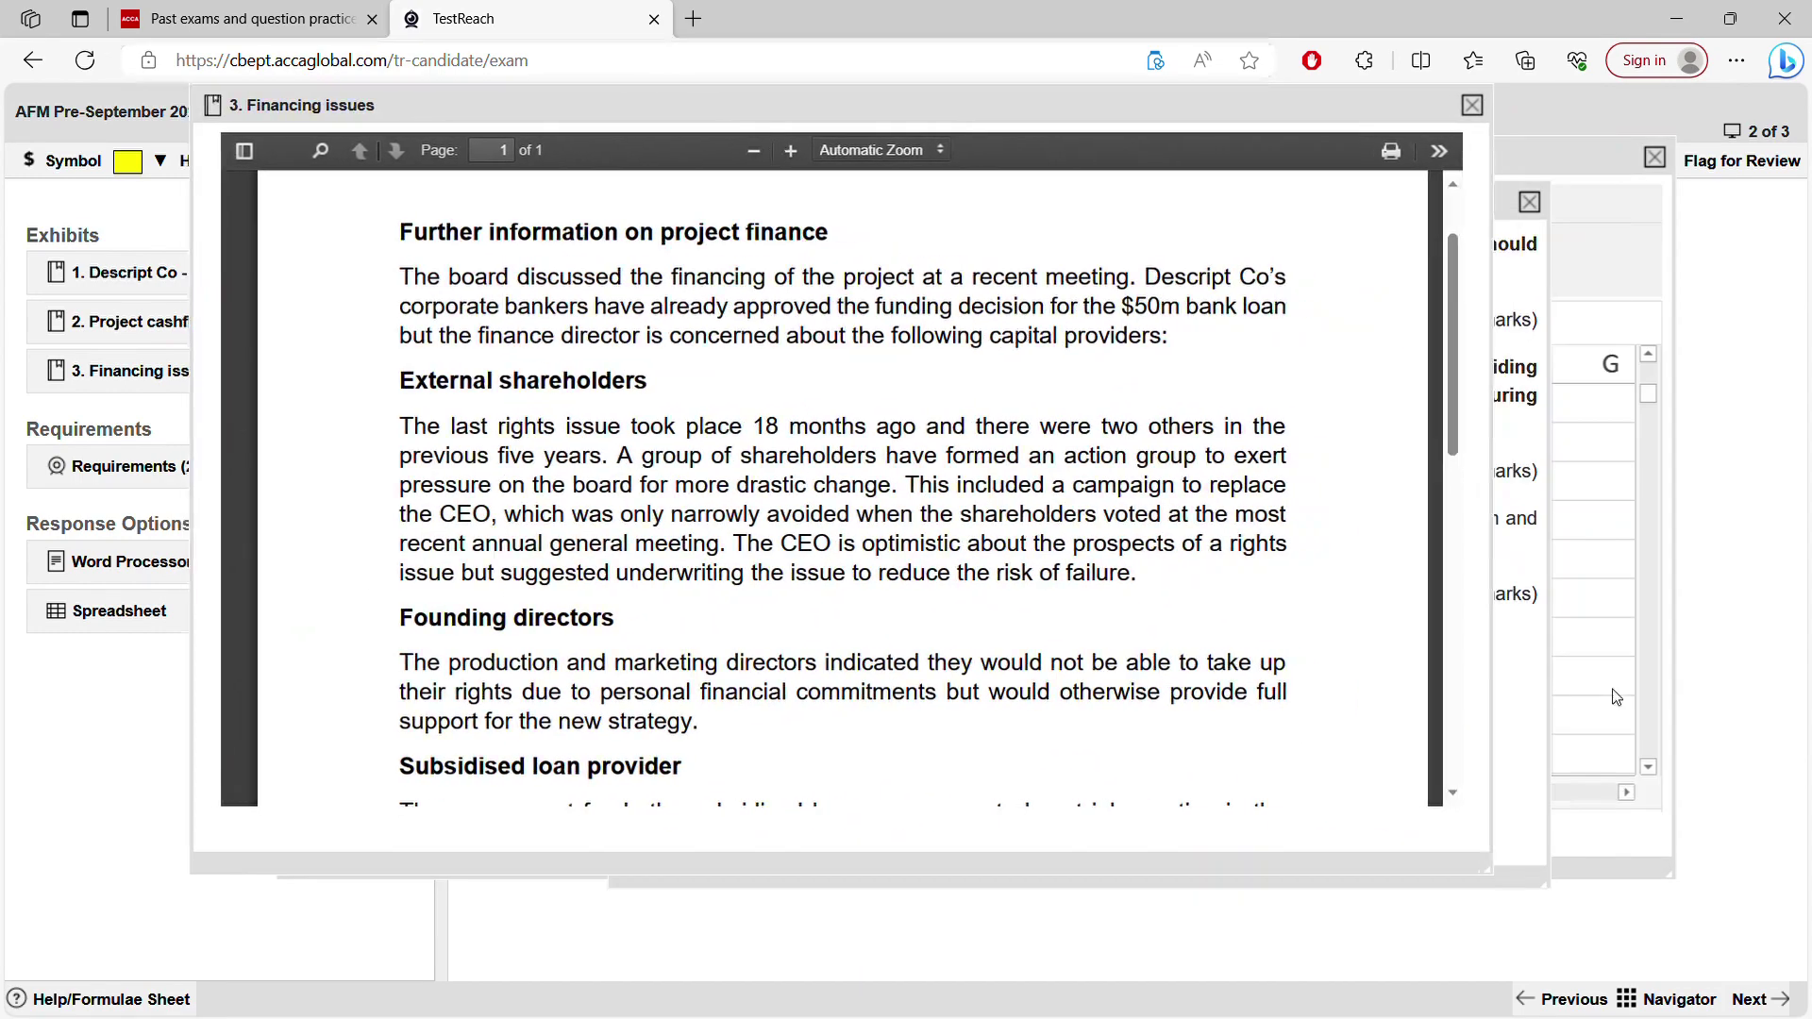
{"action": "left_click_drag", "start_coordinate": [1479, 888], "coordinate": [1638, 902]}
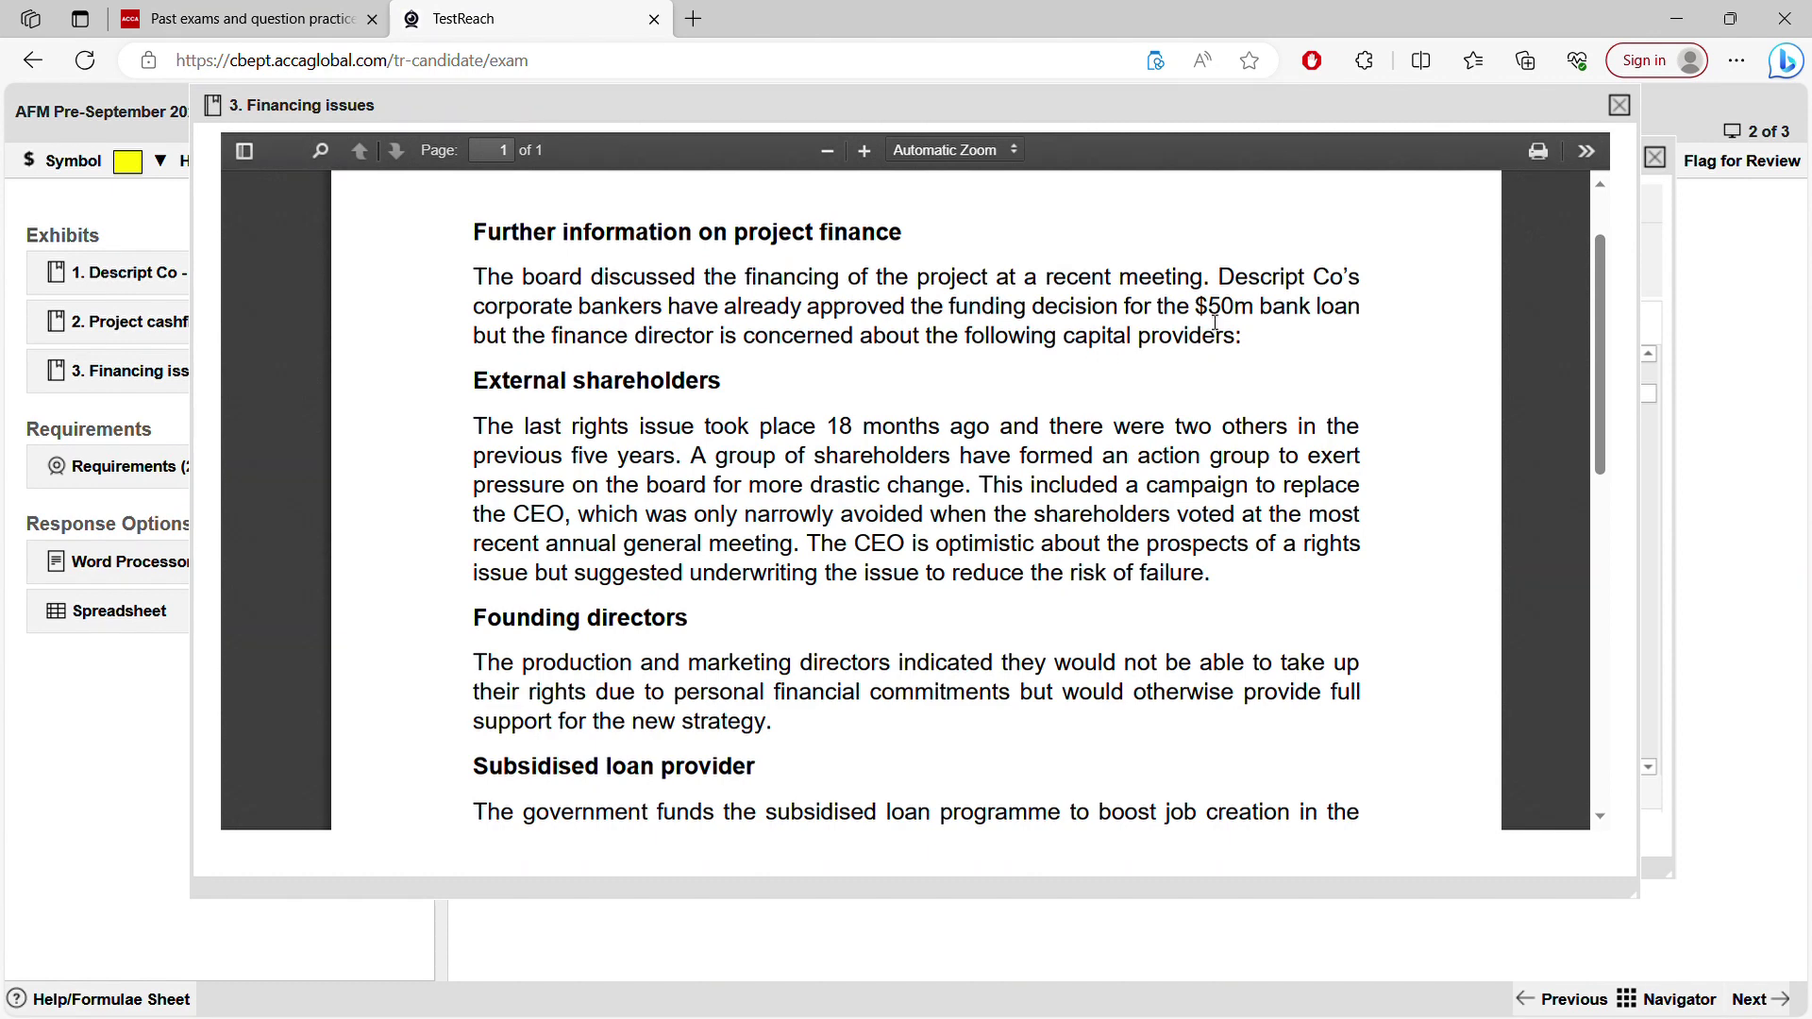
- Read the bank loan note and the External shareholders section on past rights issues, the action group and the CEO vote
{"action": "left_click_drag", "start_coordinate": [1205, 318], "coordinate": [1352, 315]}
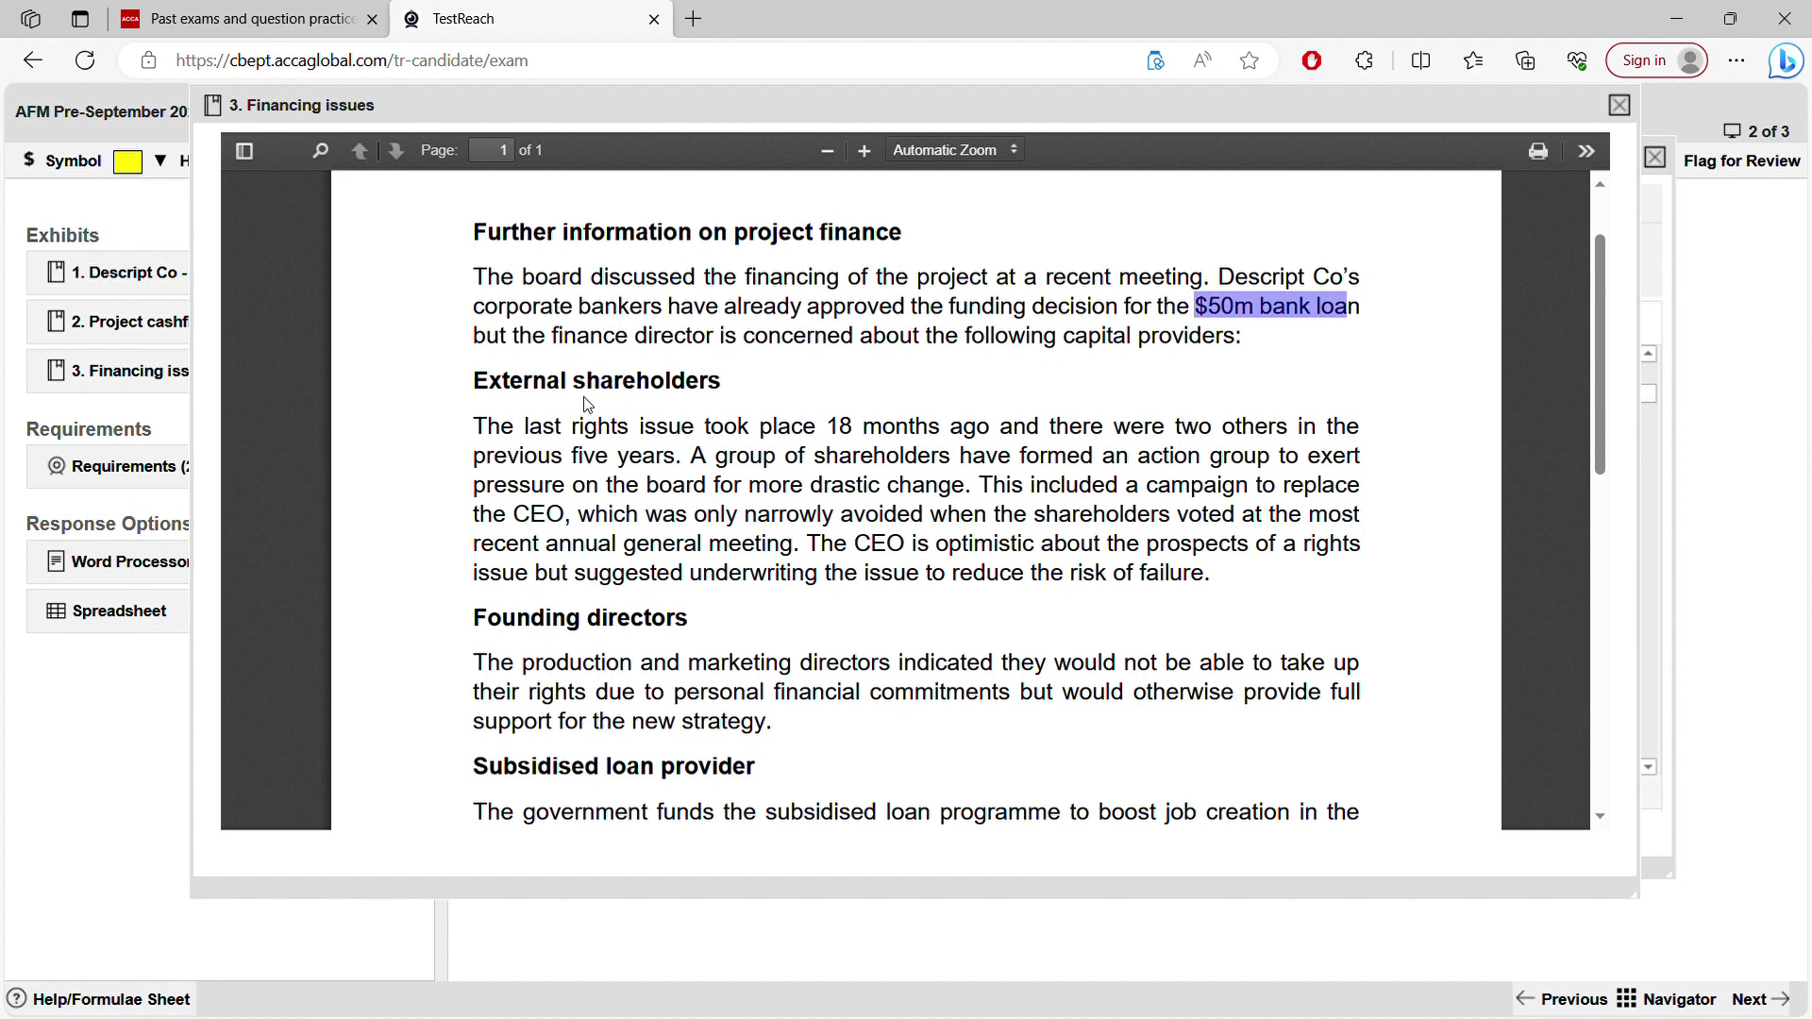
{"action": "left_click", "coordinate": [653, 391]}
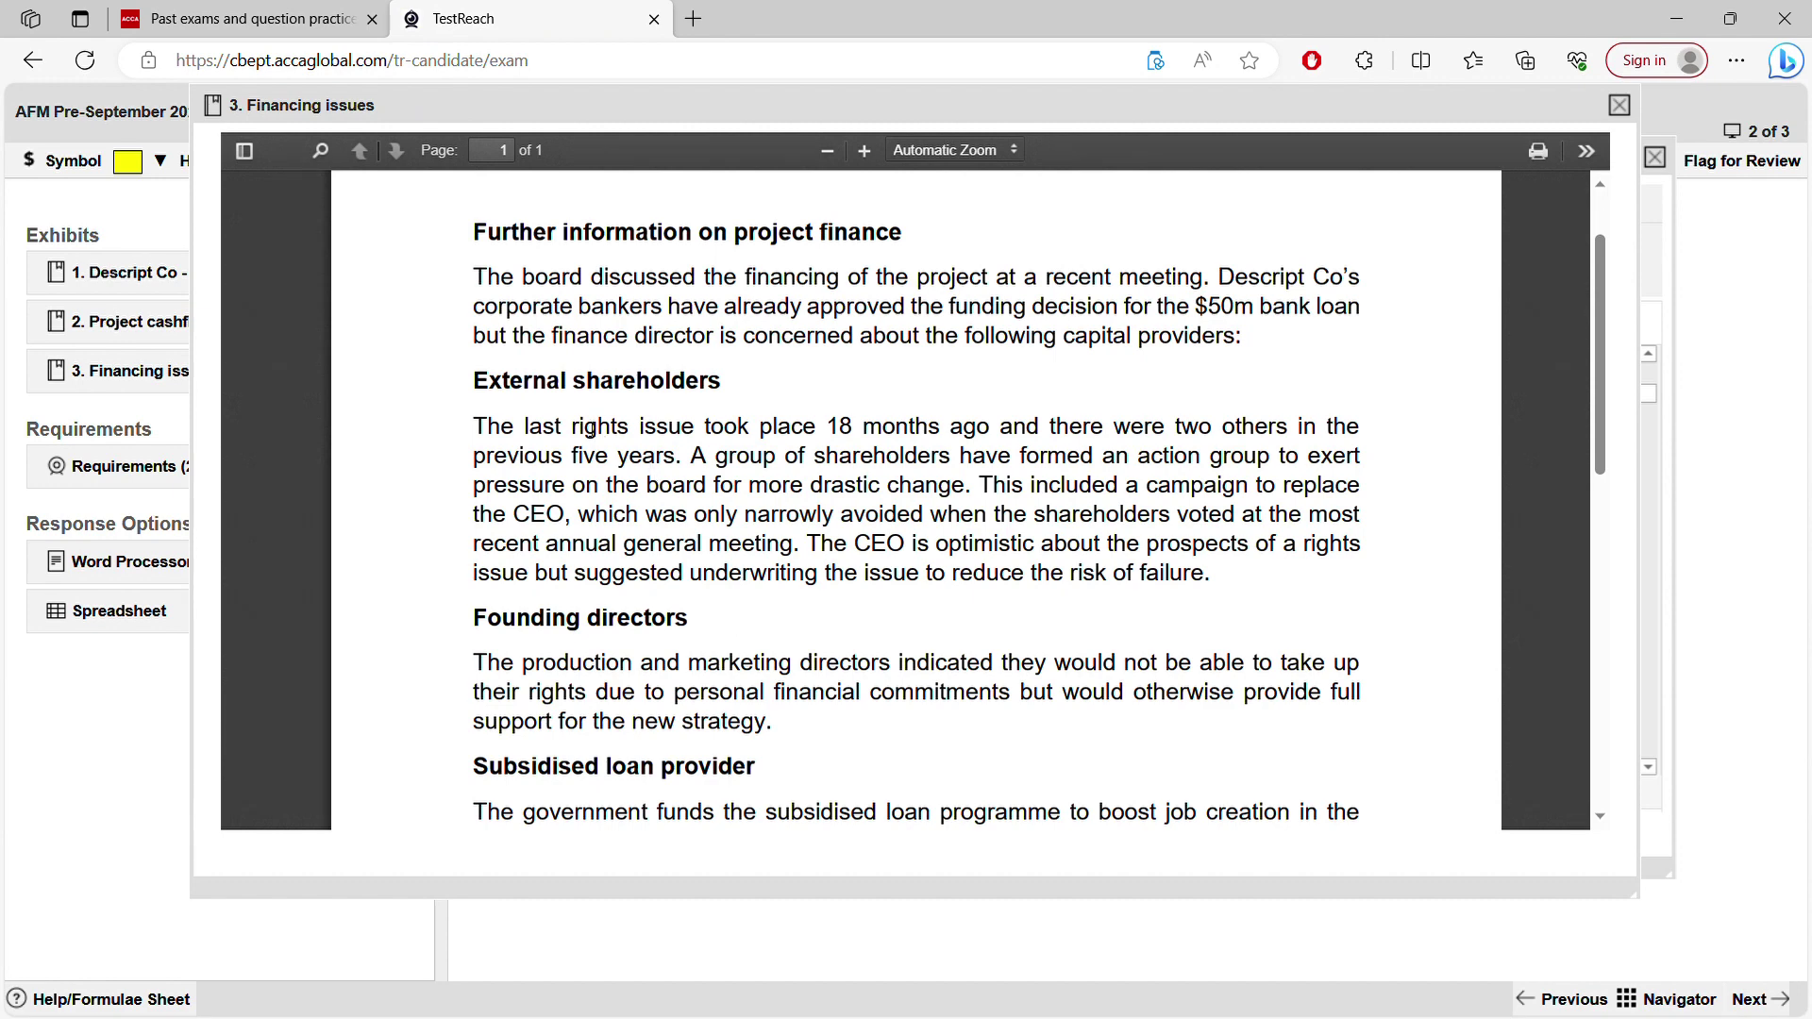
{"action": "left_click_drag", "start_coordinate": [584, 427], "coordinate": [988, 429]}
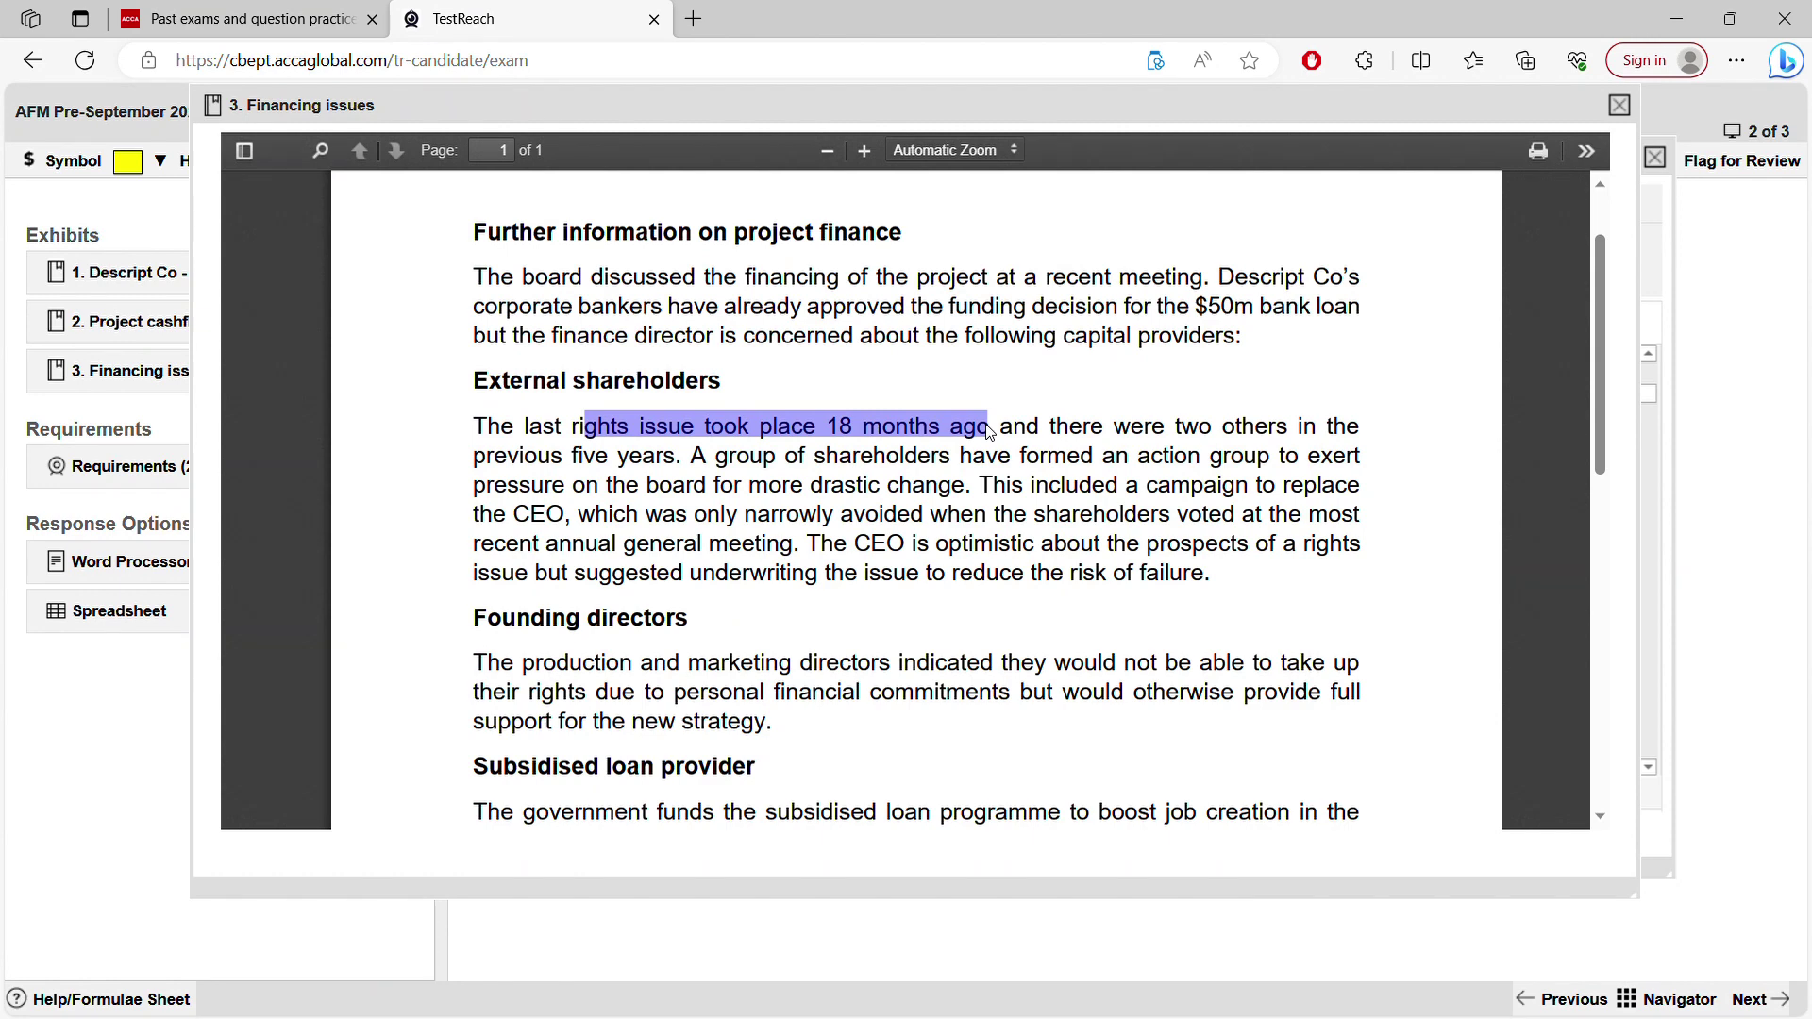
{"action": "left_click", "coordinate": [1194, 429]}
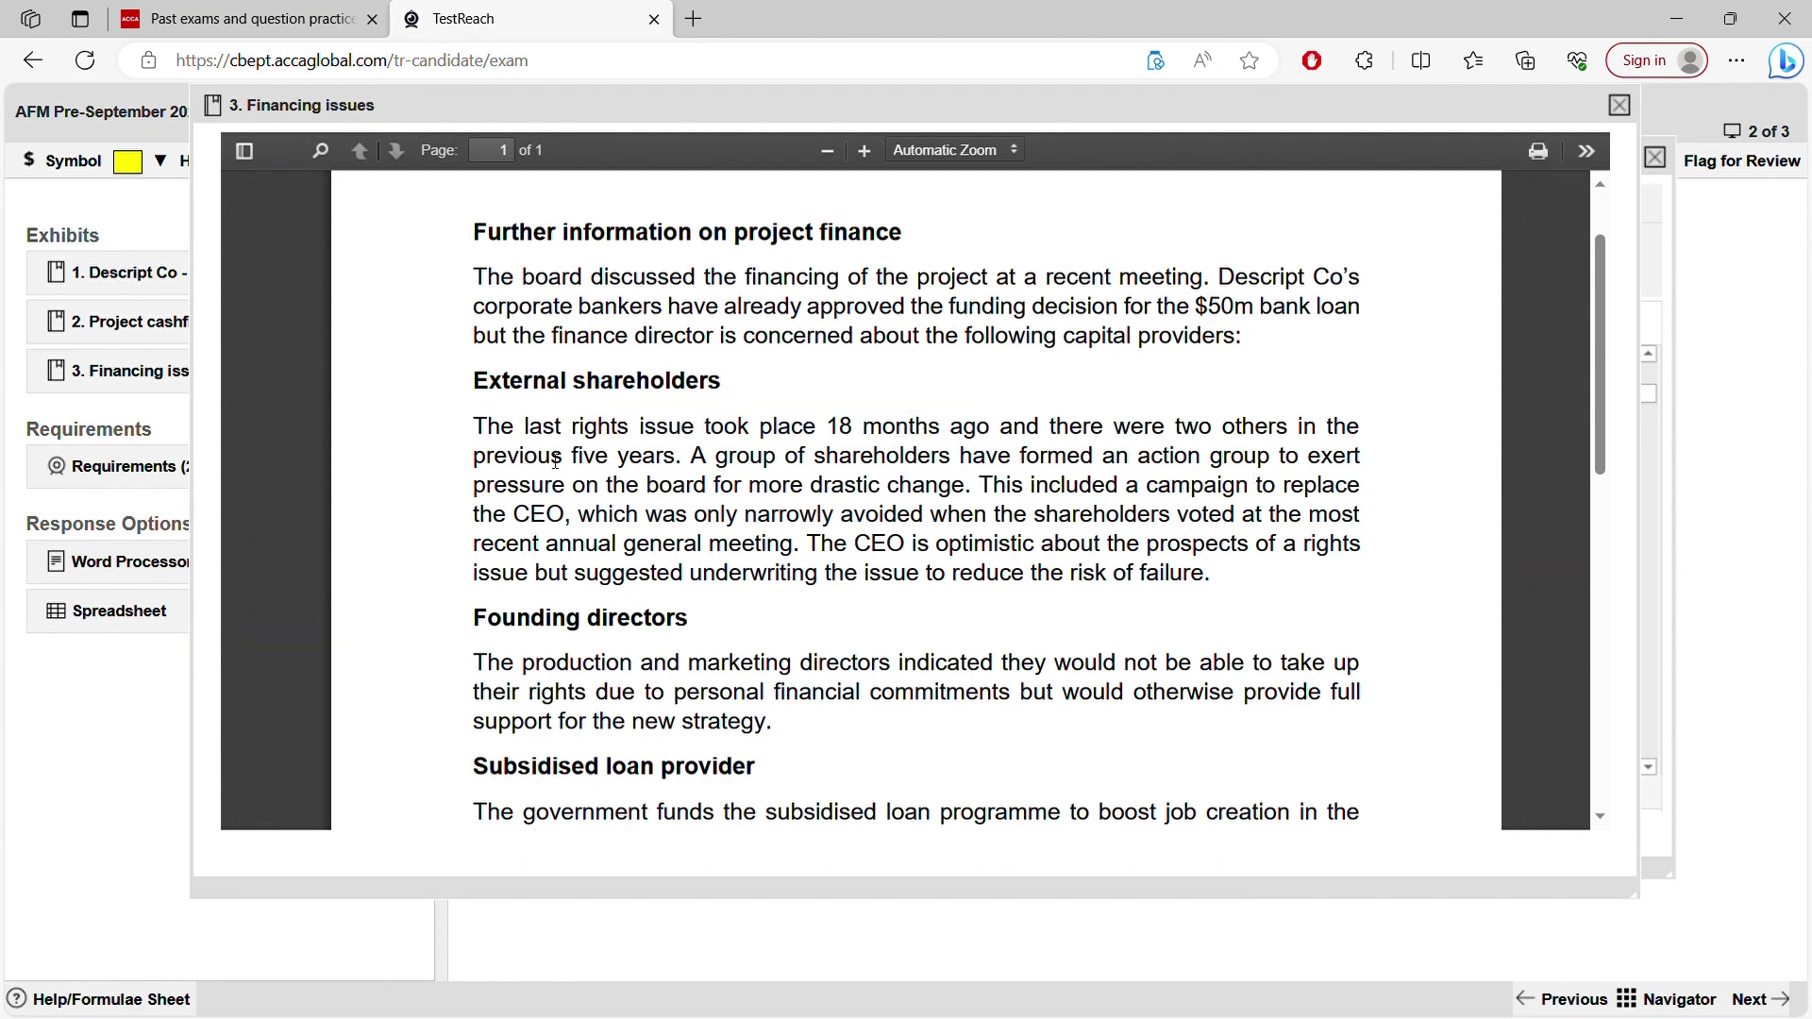
{"action": "left_click_drag", "start_coordinate": [556, 460], "coordinate": [626, 457]}
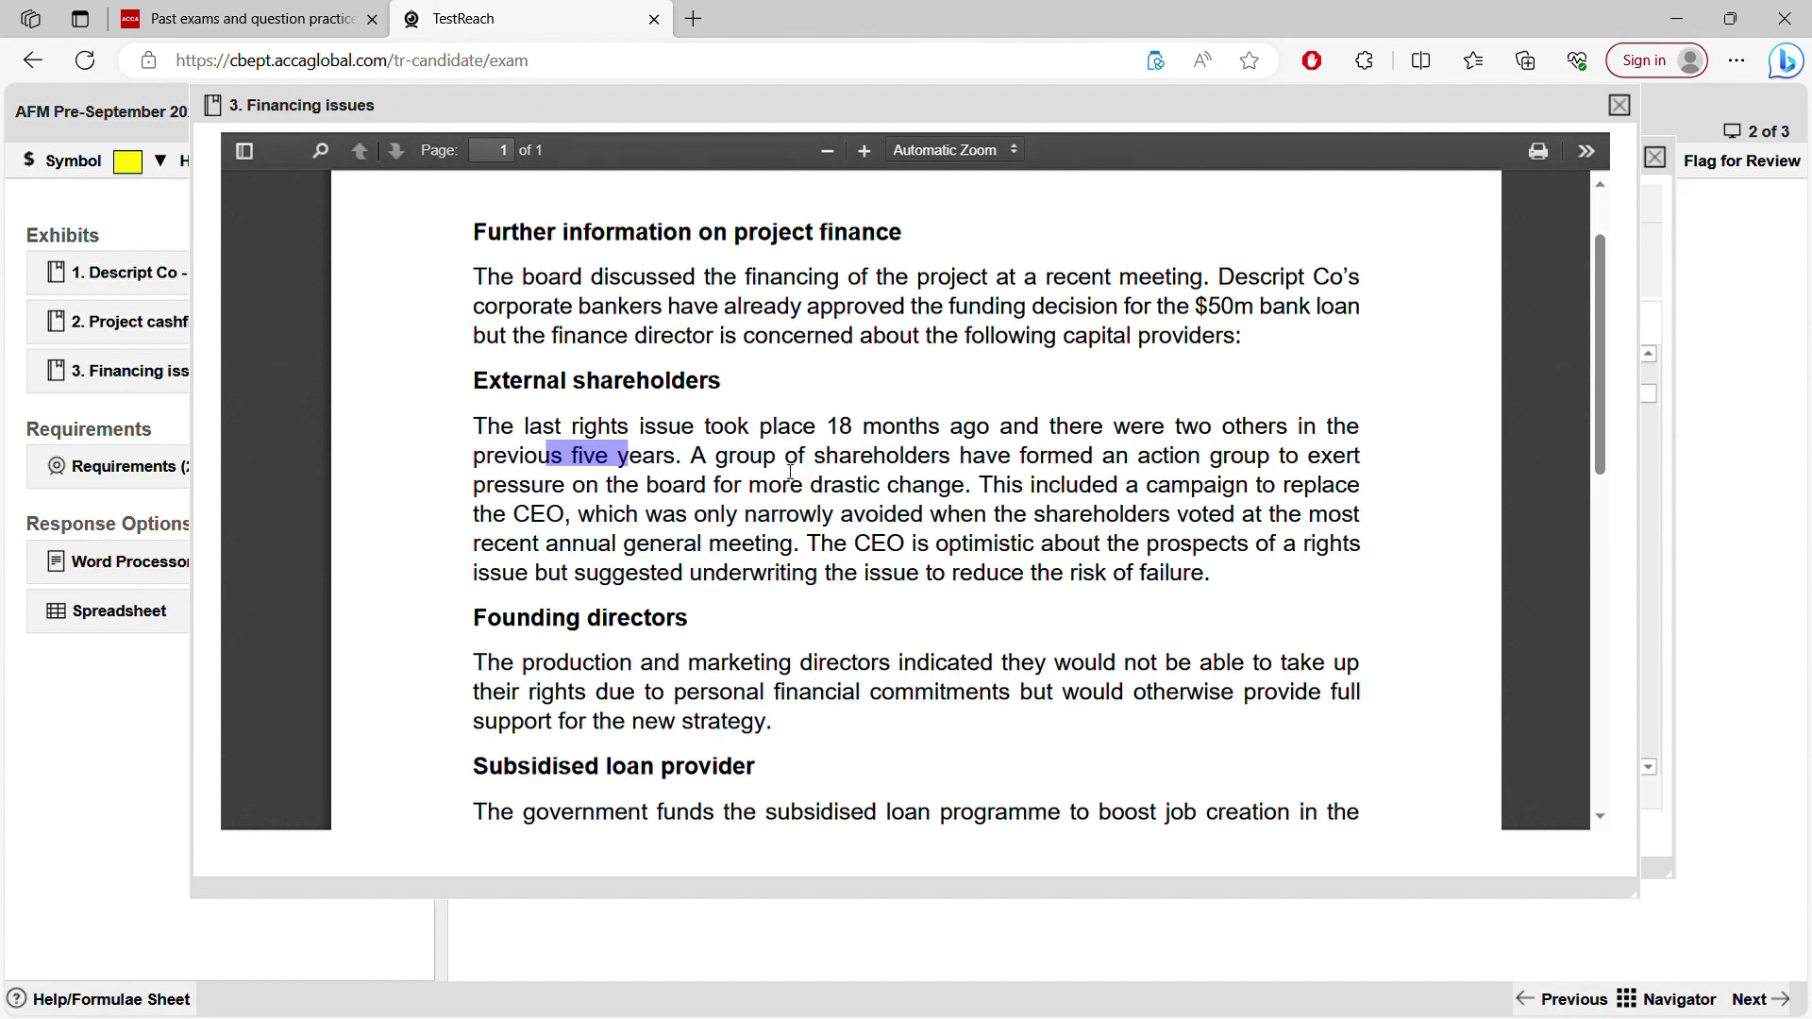
{"action": "left_click_drag", "start_coordinate": [1150, 461], "coordinate": [1242, 460]}
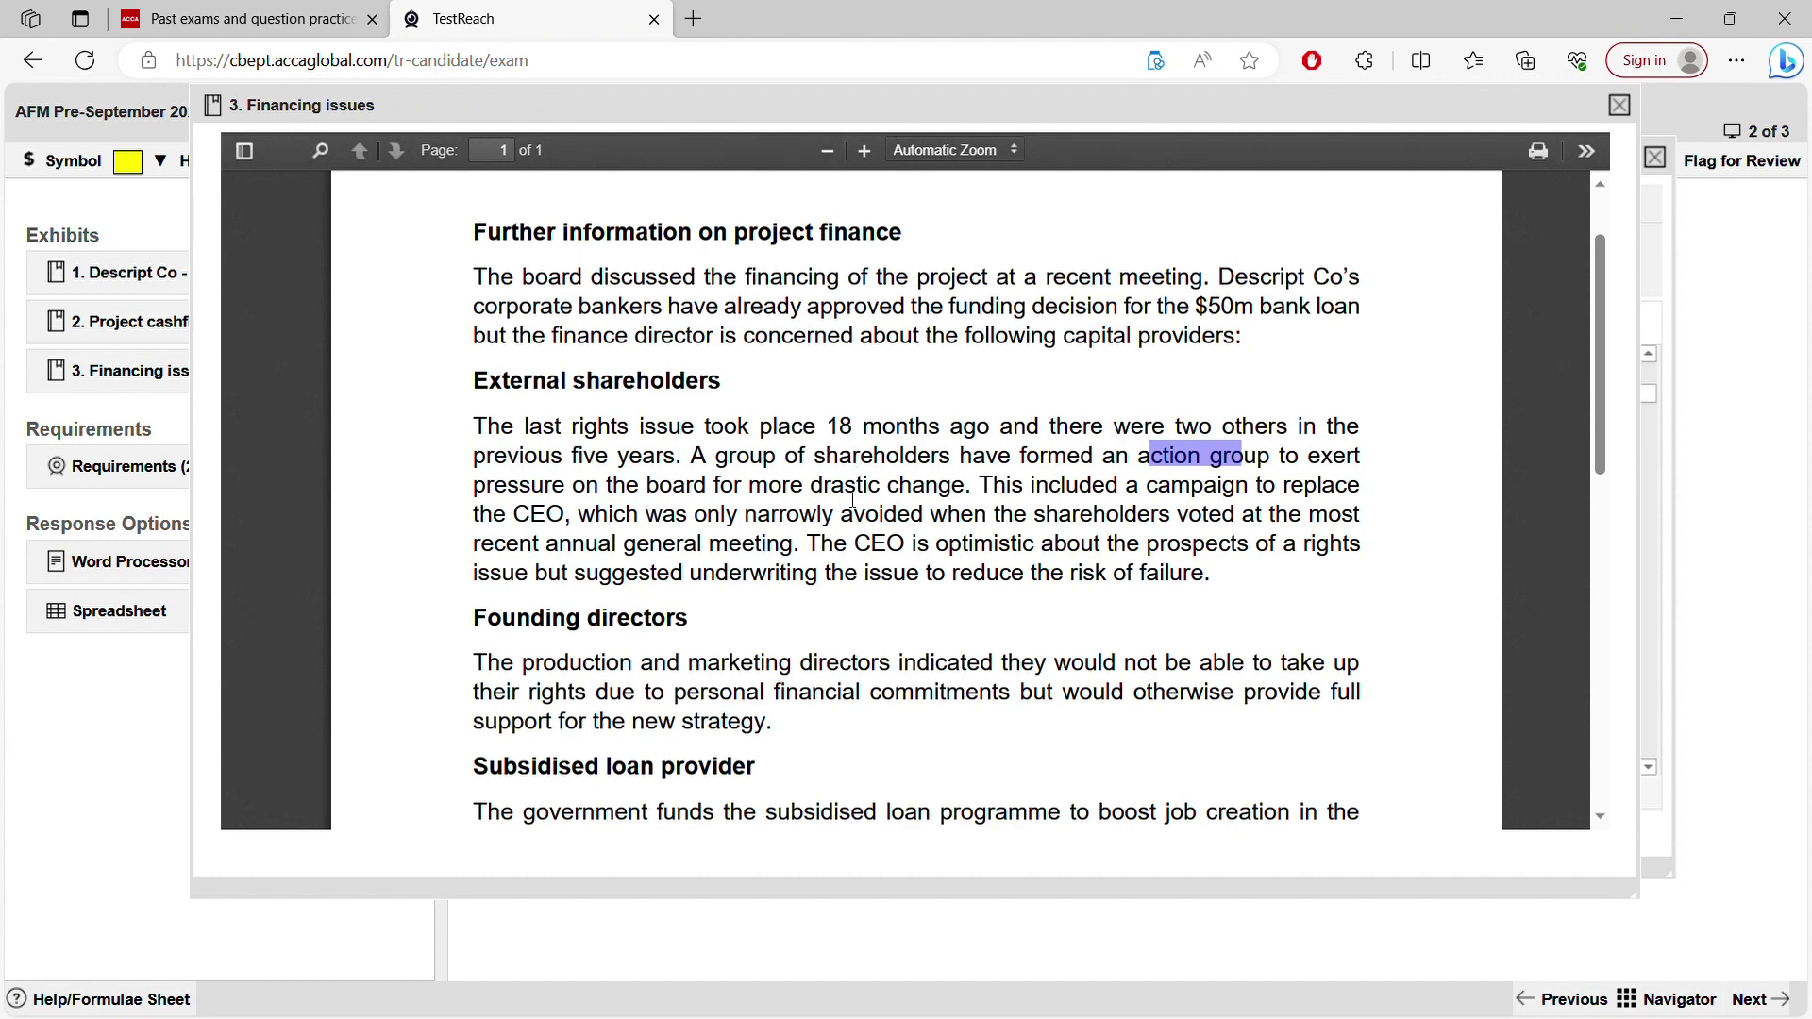
{"action": "left_click_drag", "start_coordinate": [531, 586], "coordinate": [564, 521]}
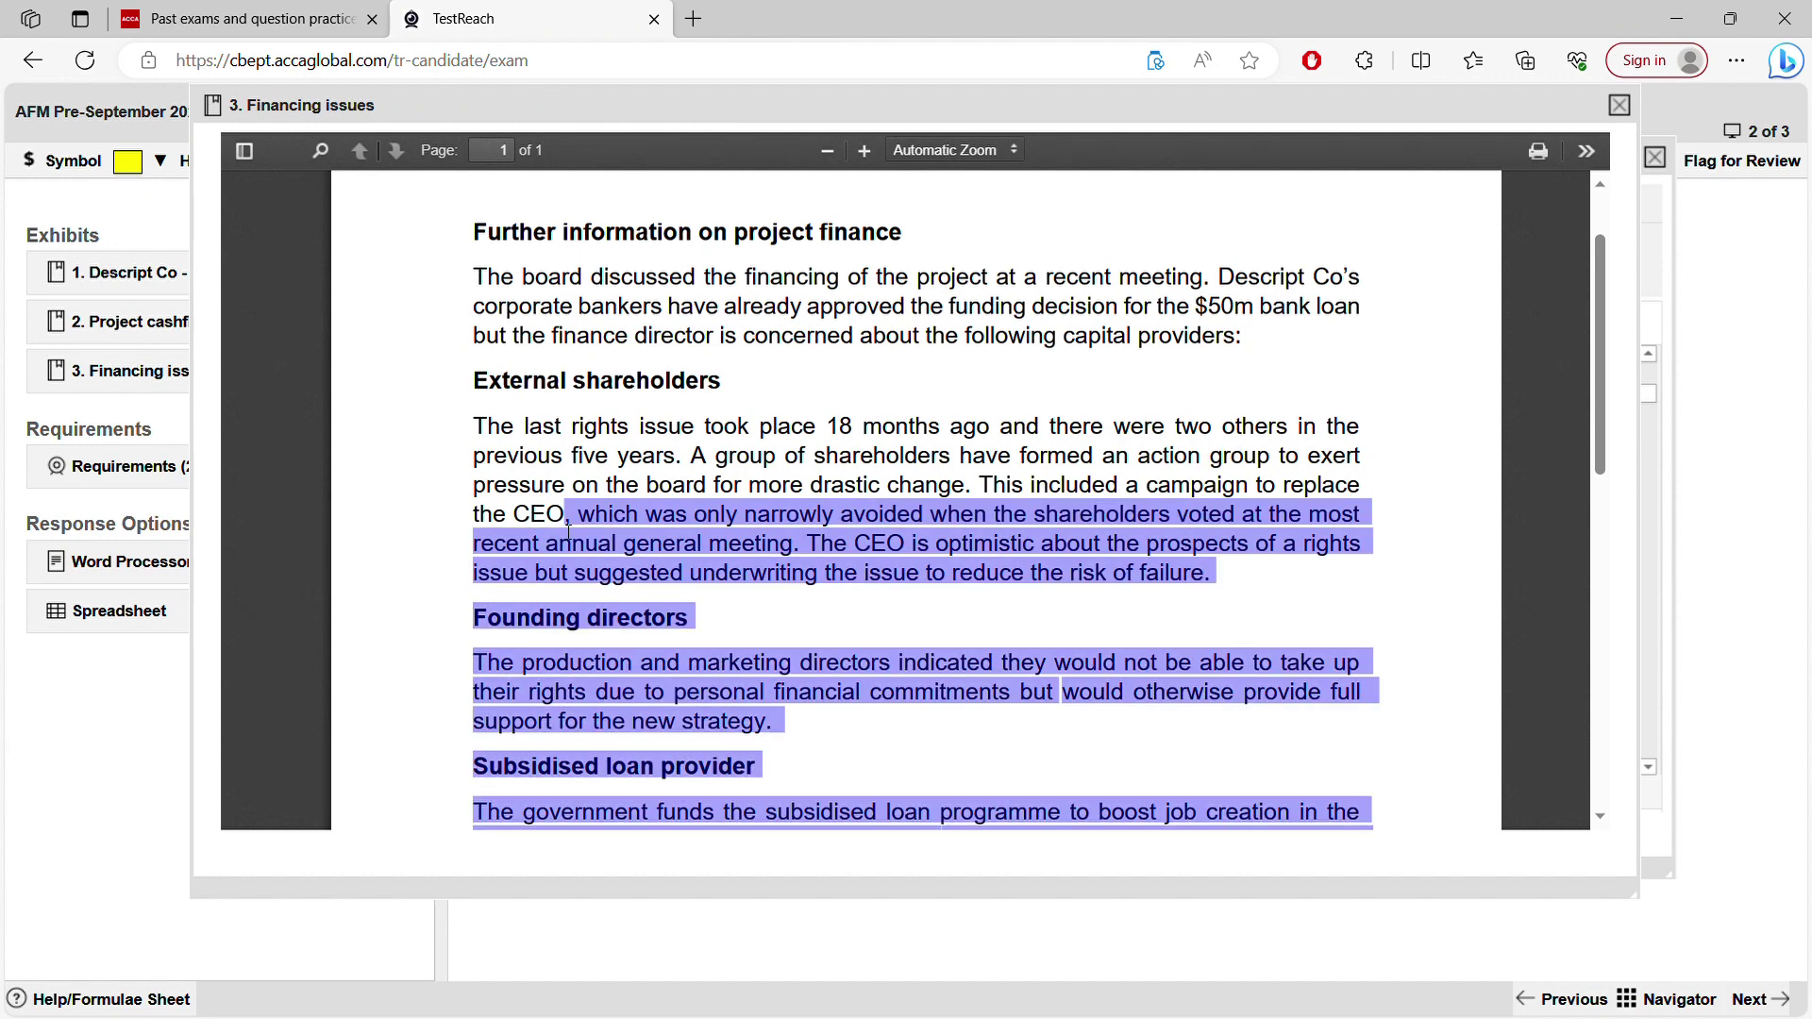
{"action": "left_click", "coordinate": [488, 530]}
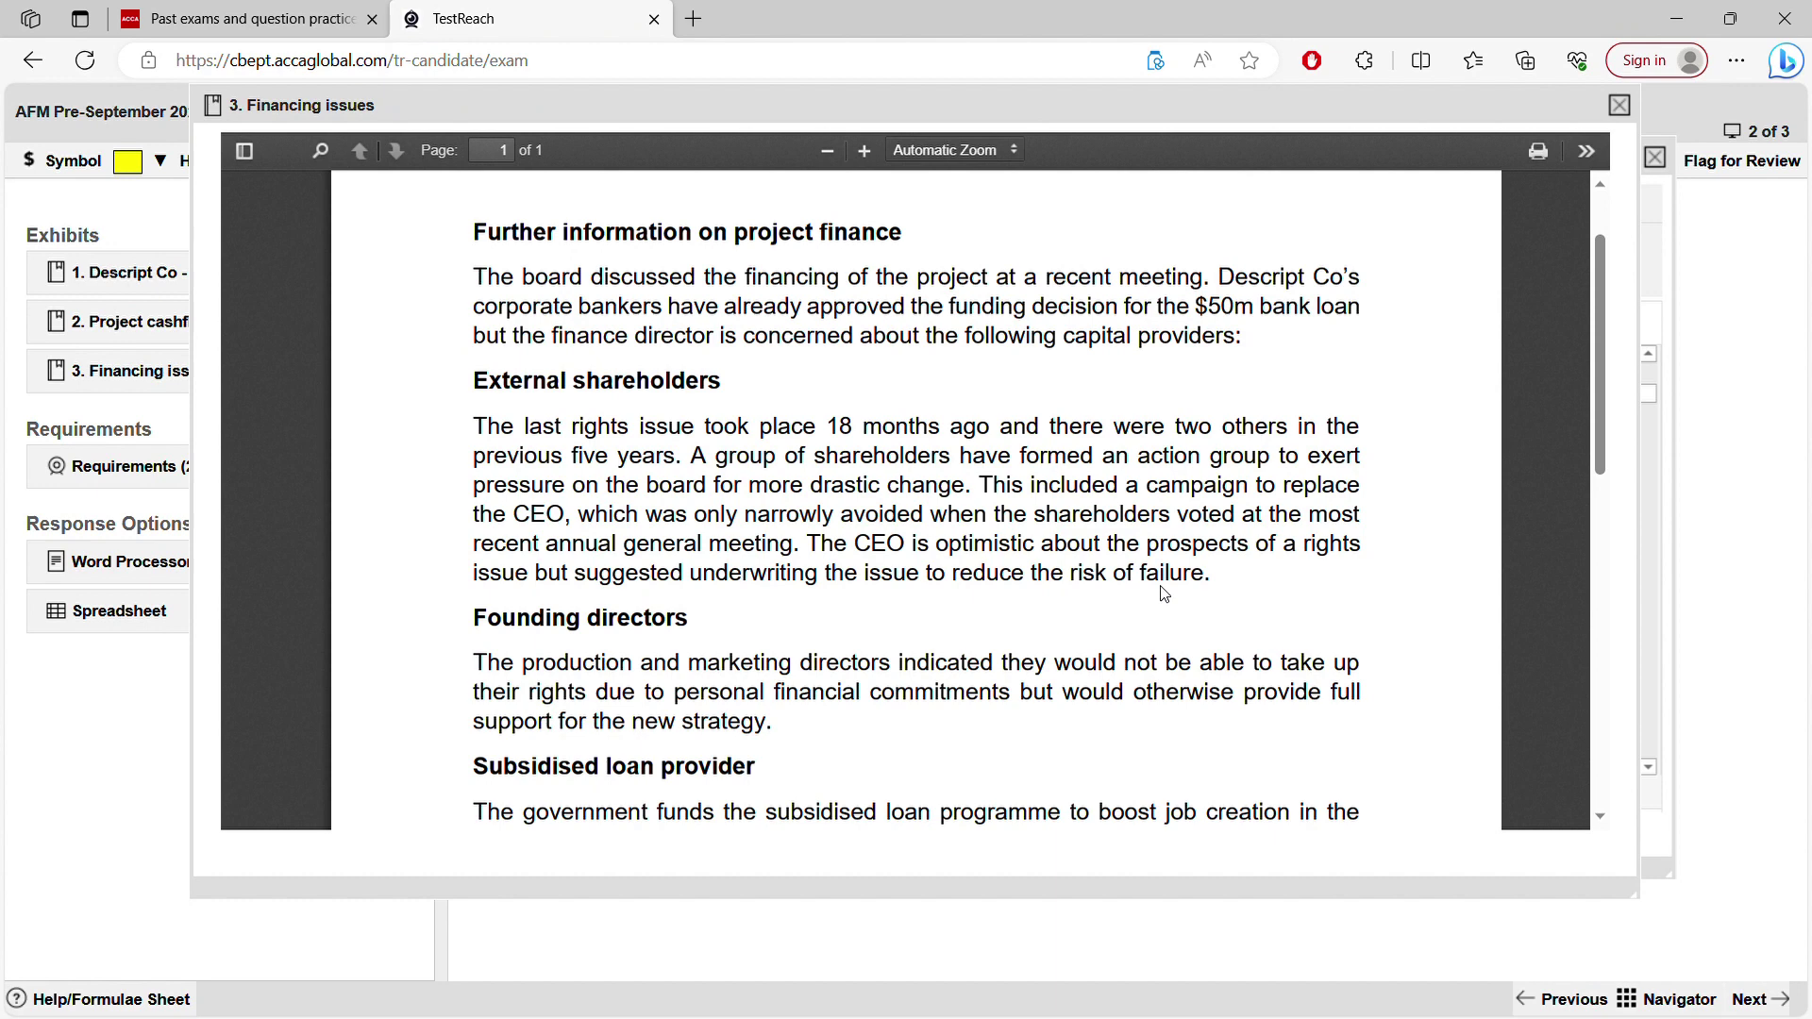
- Read the Founding directors and Subsidised loan provider sections, focusing on job creation, loan applicants and surplus assets
{"action": "scroll", "coordinate": [1164, 595], "scroll_direction": "down", "scroll_amount": 3}
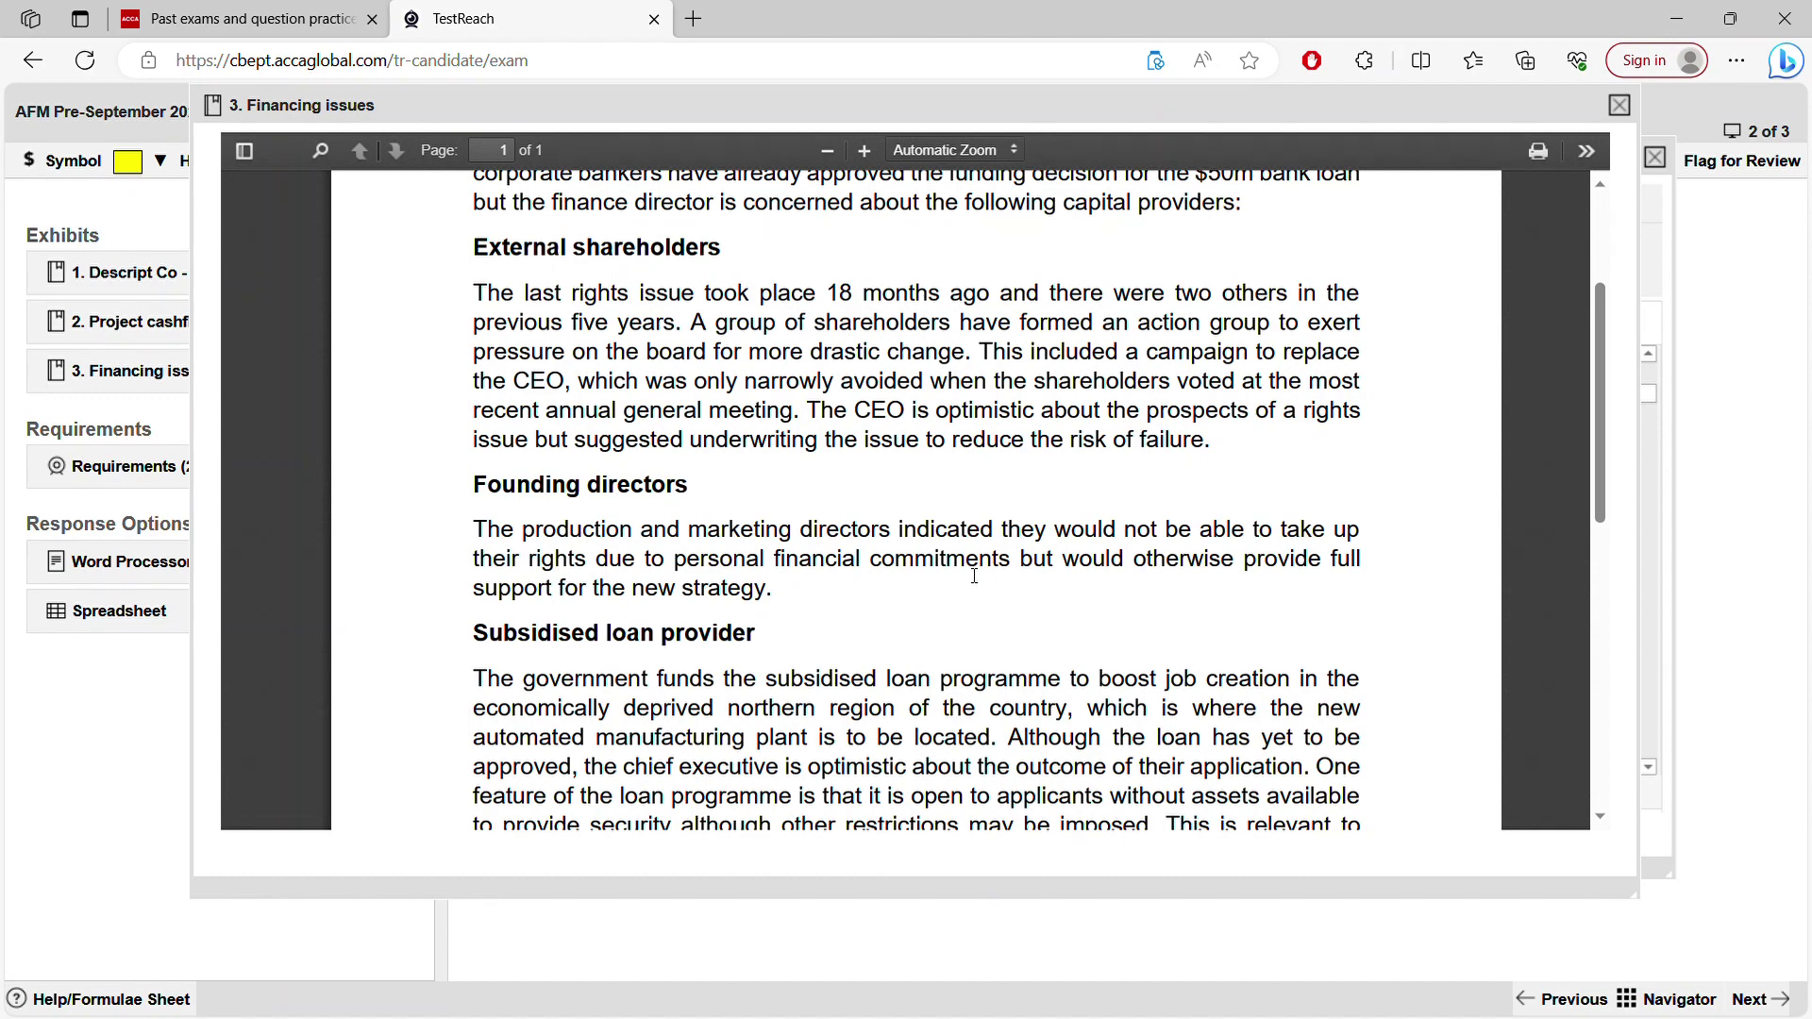
{"action": "scroll", "coordinate": [974, 576], "scroll_direction": "down", "scroll_amount": 3}
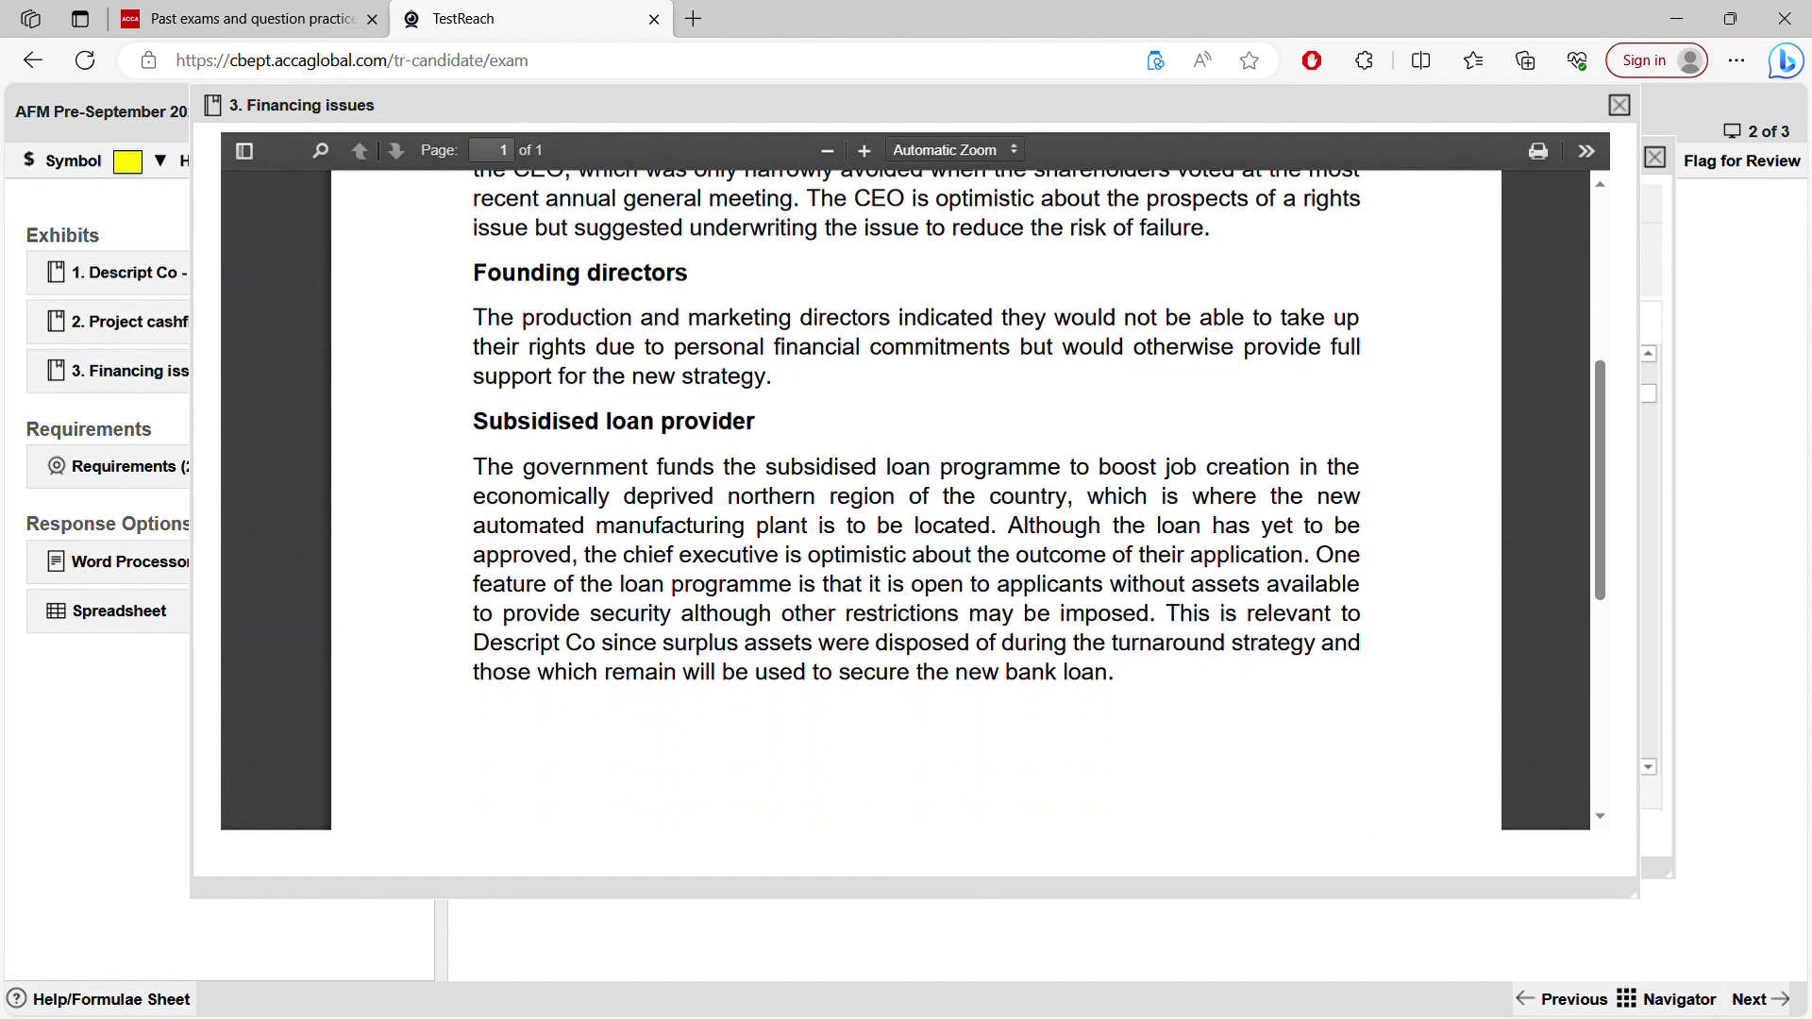
{"action": "scroll", "coordinate": [974, 576], "scroll_direction": "down", "scroll_amount": 8}
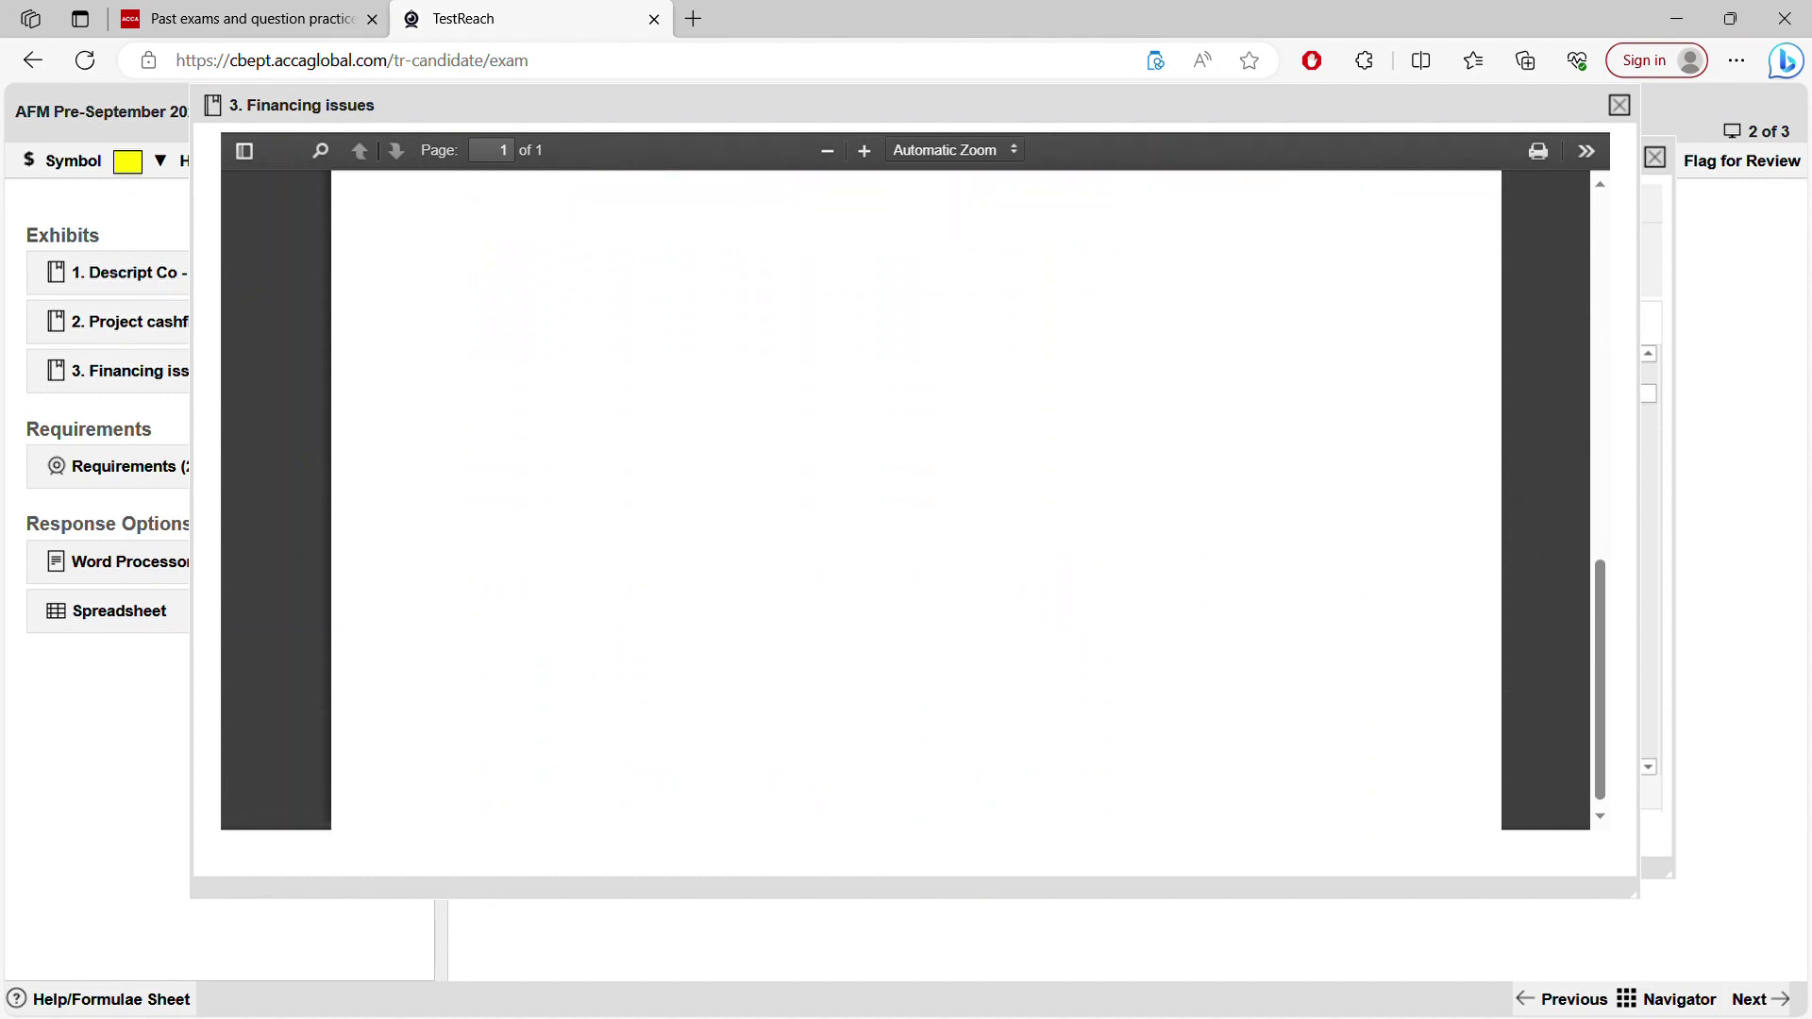
{"action": "scroll", "coordinate": [974, 576], "scroll_direction": "up", "scroll_amount": 4}
{"action": "scroll", "coordinate": [916, 500], "scroll_direction": "up", "scroll_amount": 2}
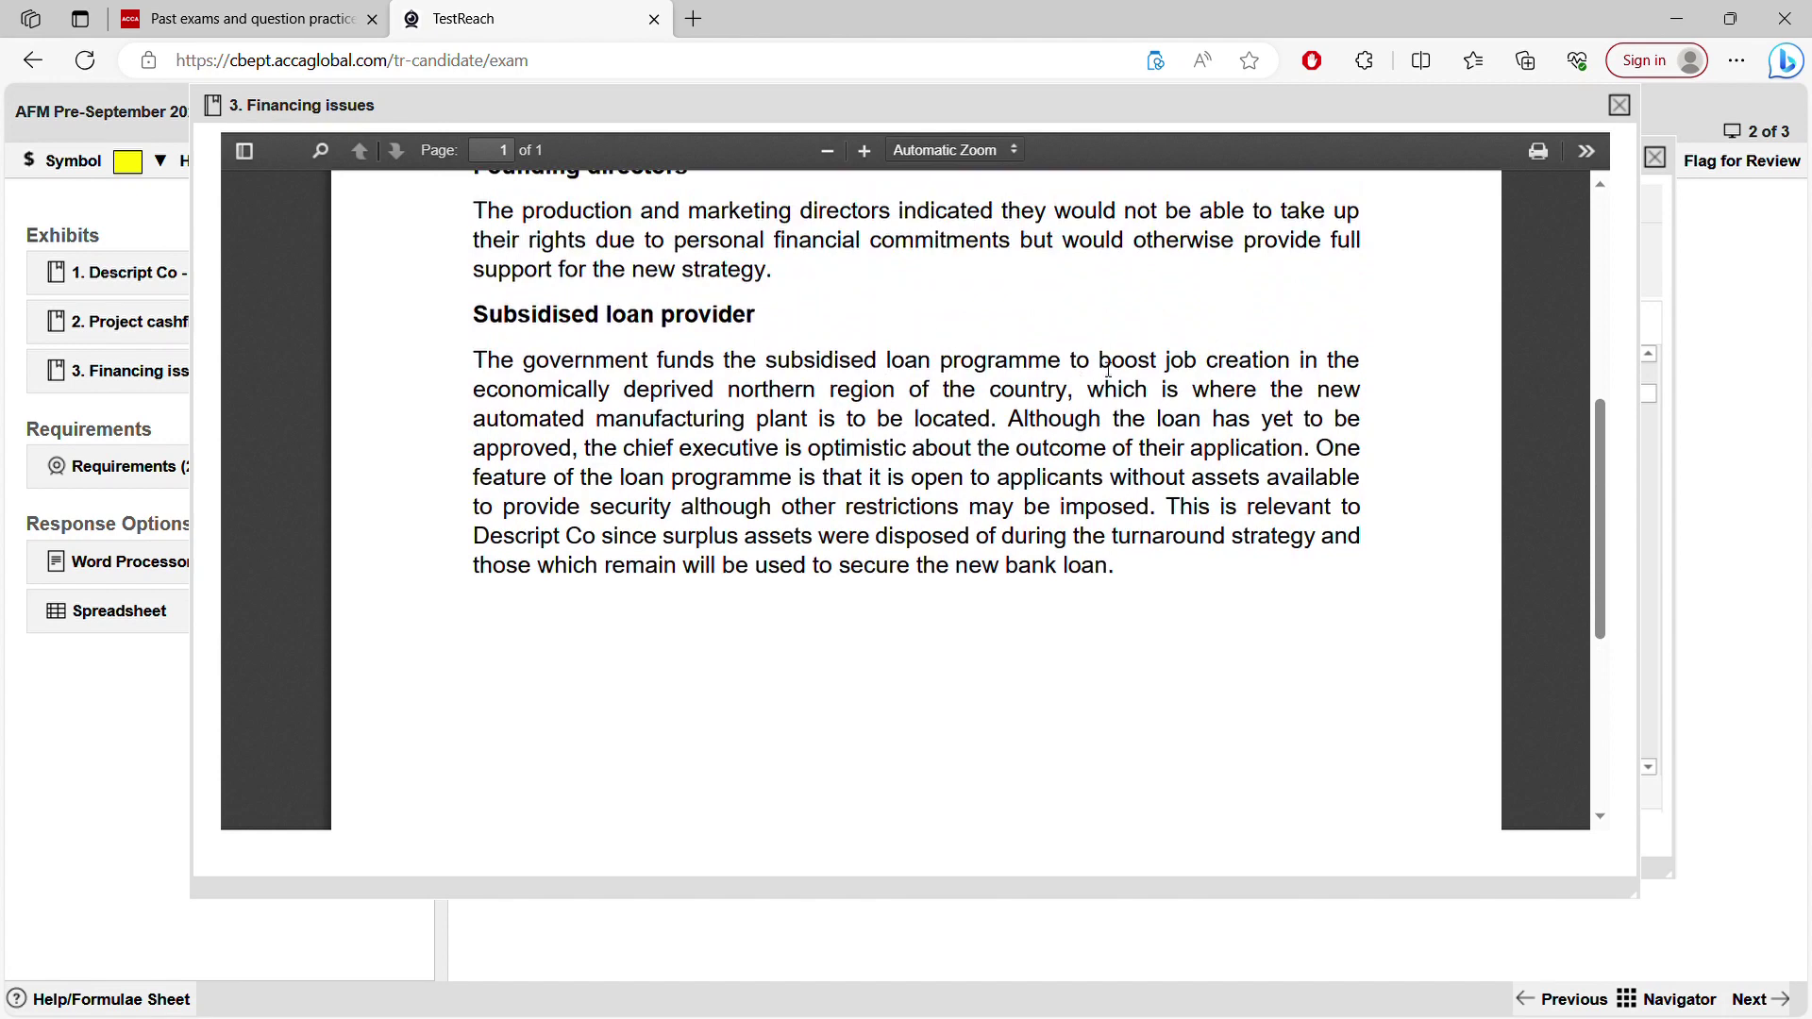
{"action": "left_click_drag", "start_coordinate": [1093, 363], "coordinate": [1196, 363]}
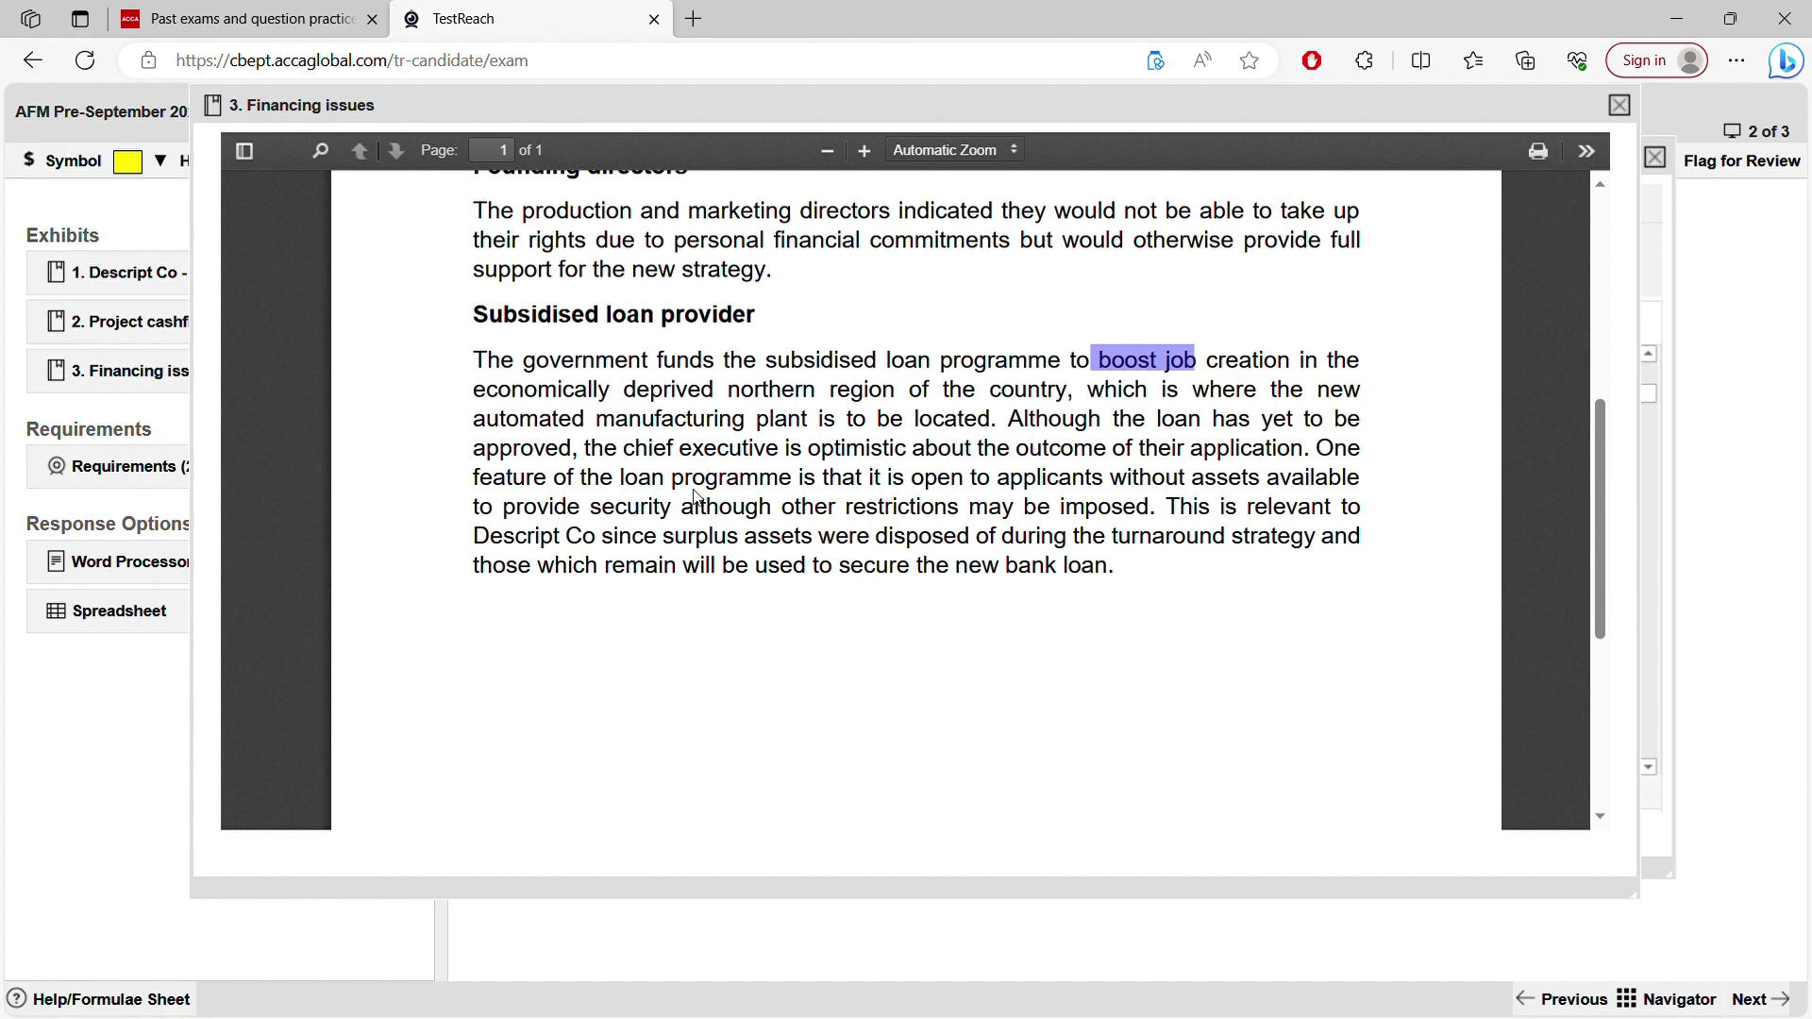
{"action": "left_click_drag", "start_coordinate": [695, 491], "coordinate": [739, 491]}
{"action": "left_click_drag", "start_coordinate": [1022, 491], "coordinate": [1086, 491]}
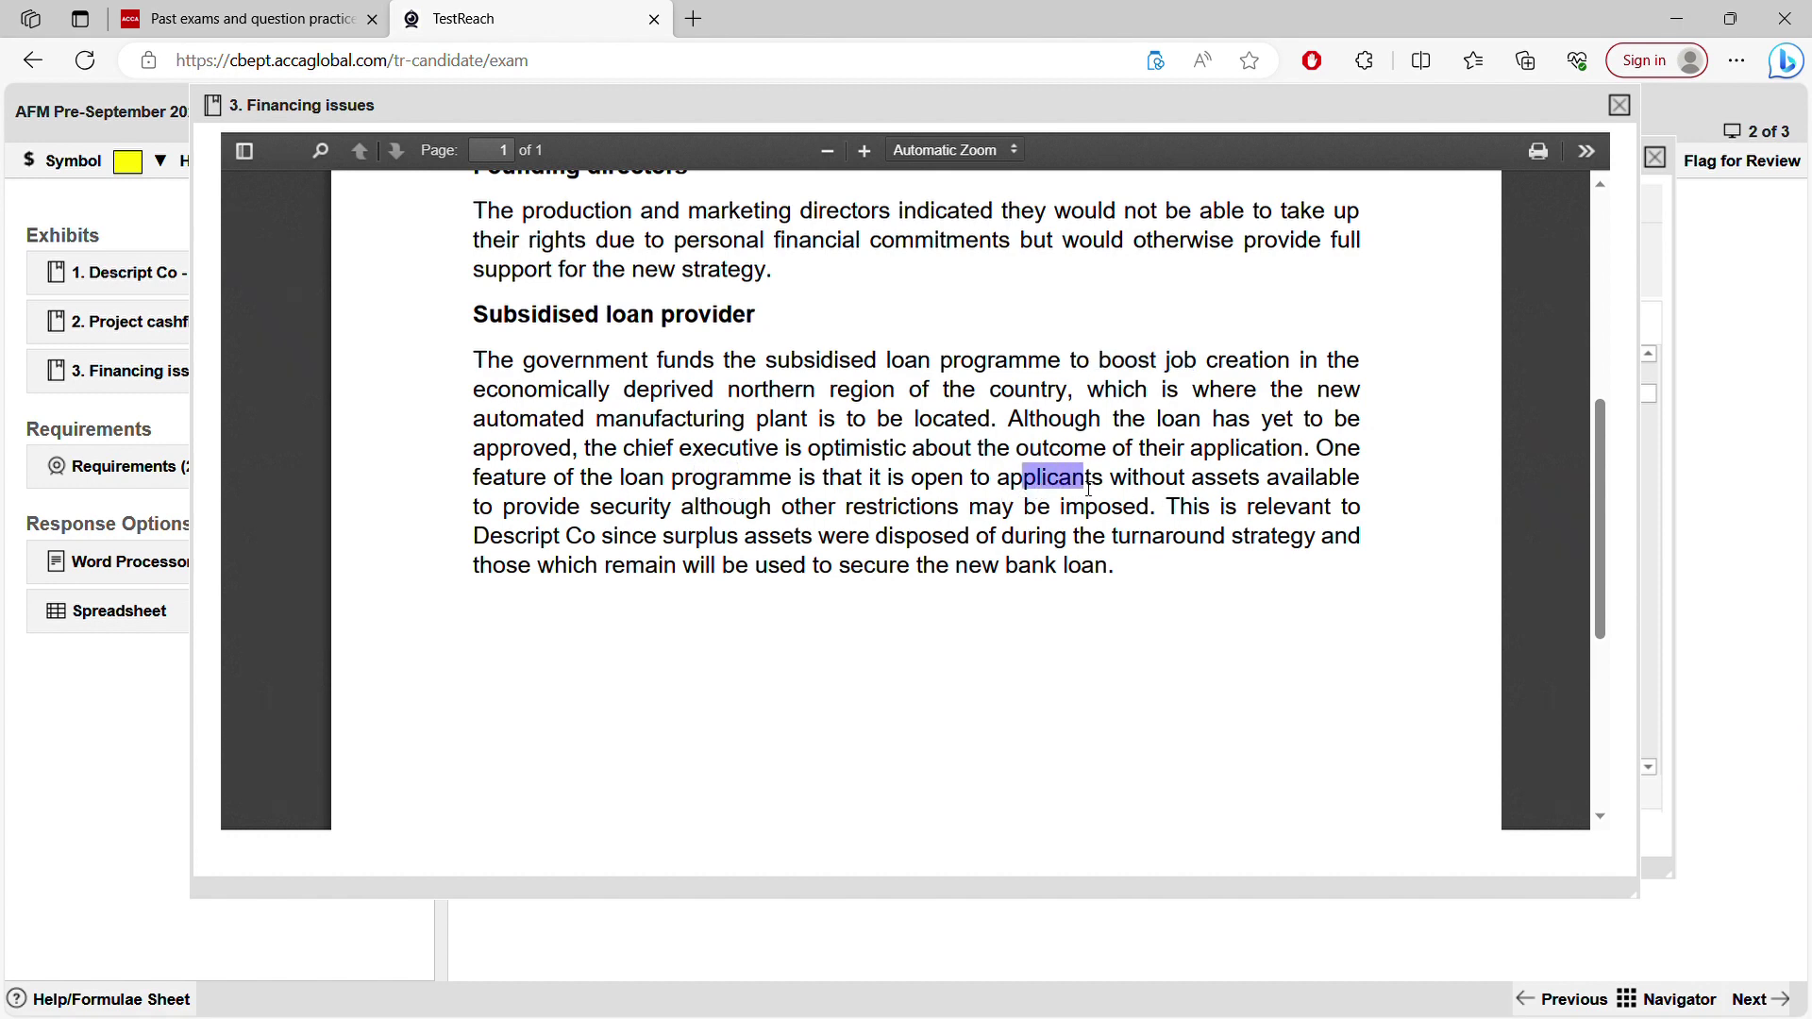
{"action": "left_click", "coordinate": [1228, 488]}
{"action": "left_click_drag", "start_coordinate": [715, 540], "coordinate": [817, 531]}
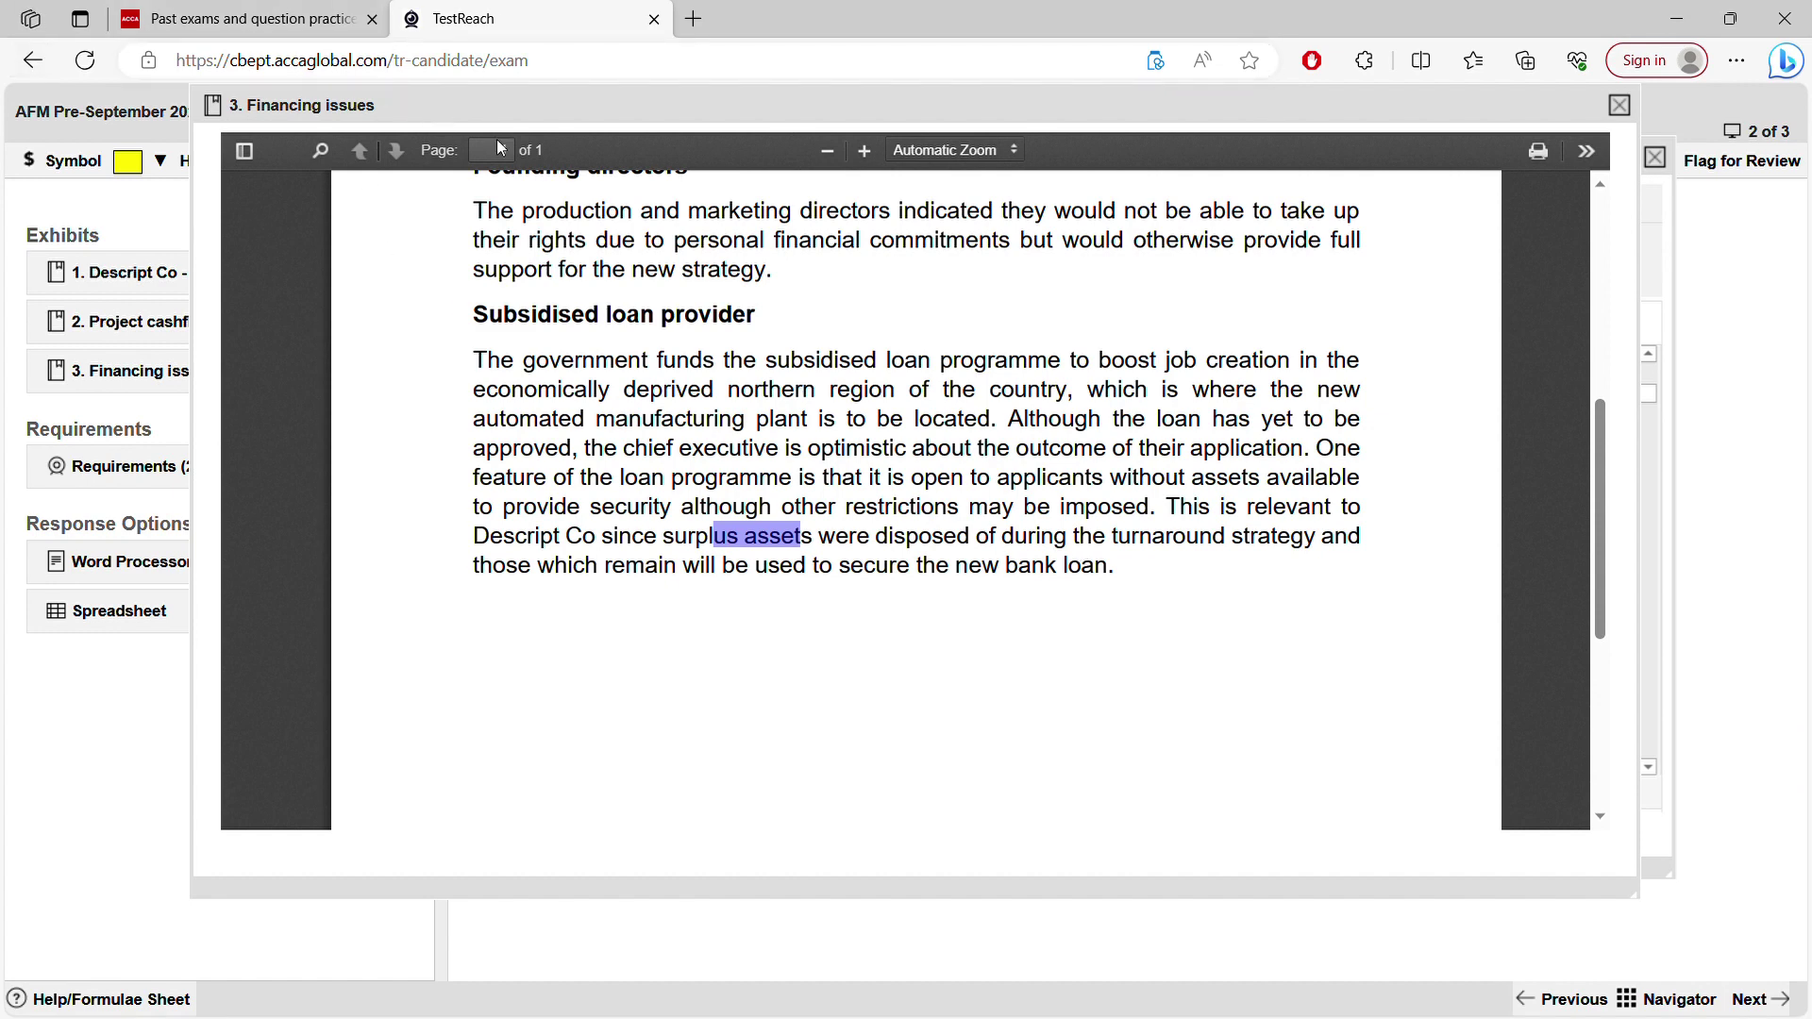
- Revisit the Founding directors and Subsidised loan provider headings, and open the Word Processor response
{"action": "left_click_drag", "start_coordinate": [1596, 455], "coordinate": [1600, 398]}
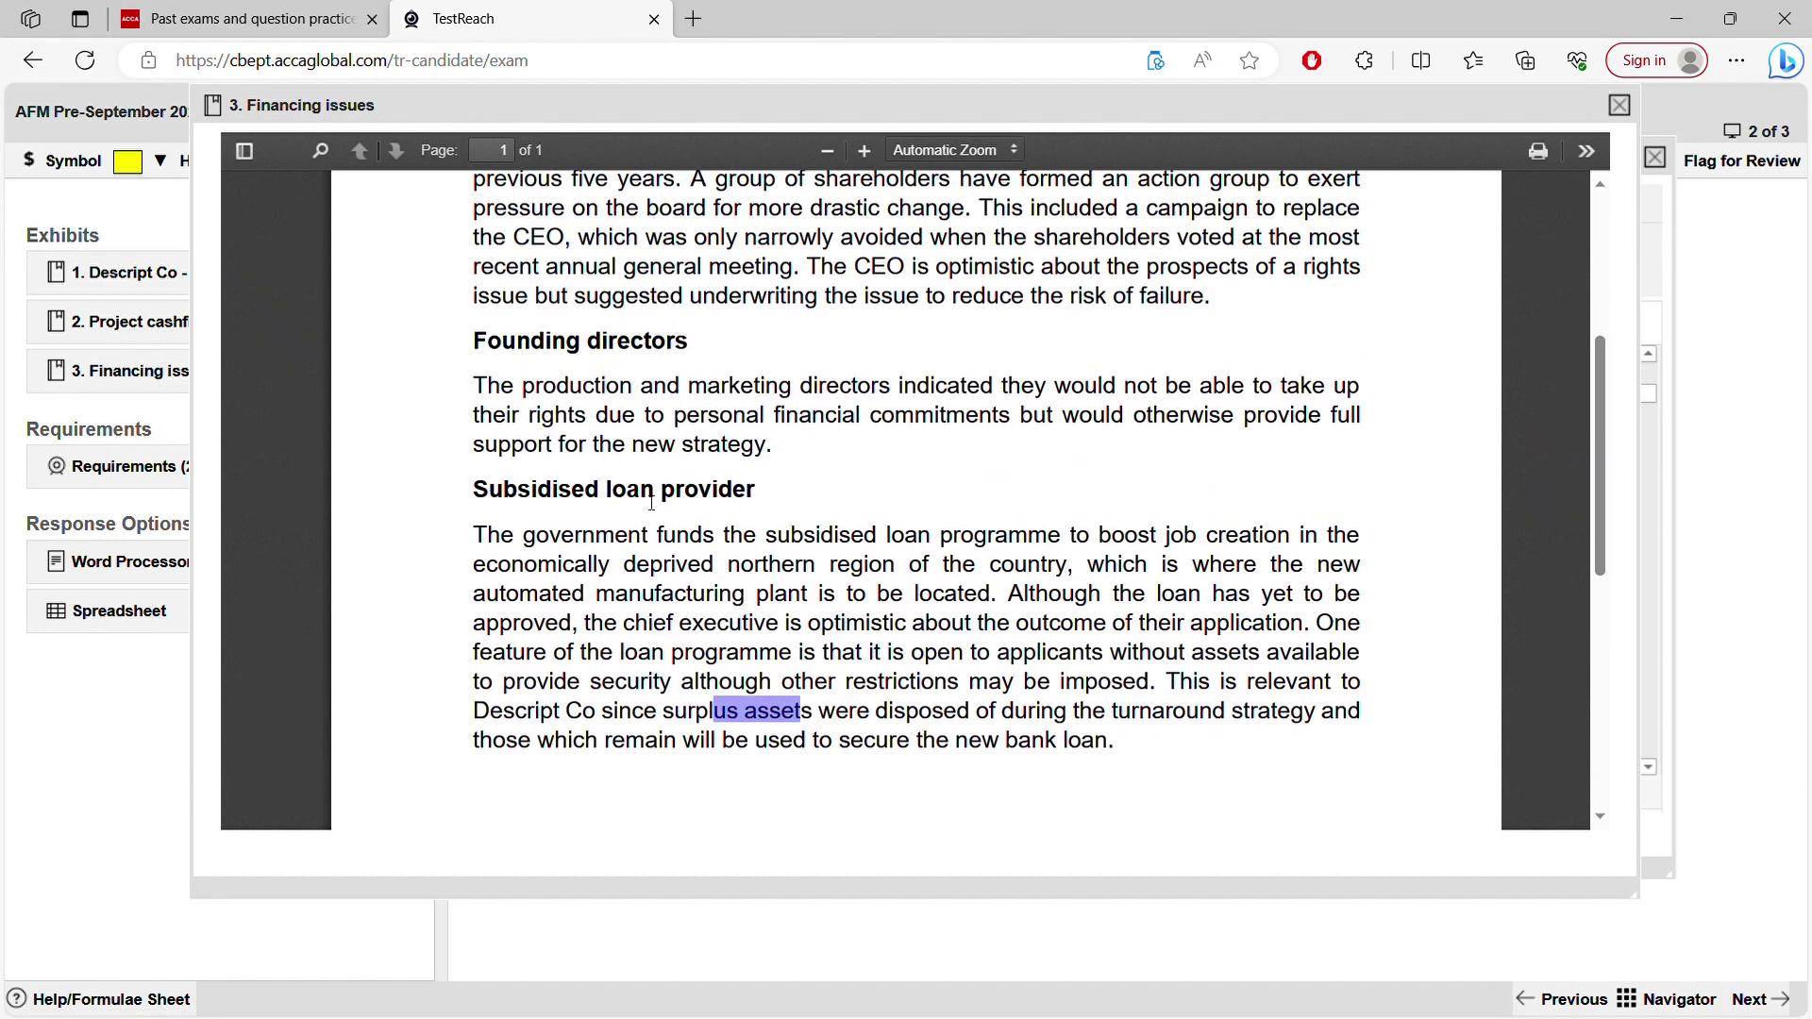
{"action": "left_click_drag", "start_coordinate": [658, 536], "coordinate": [685, 491]}
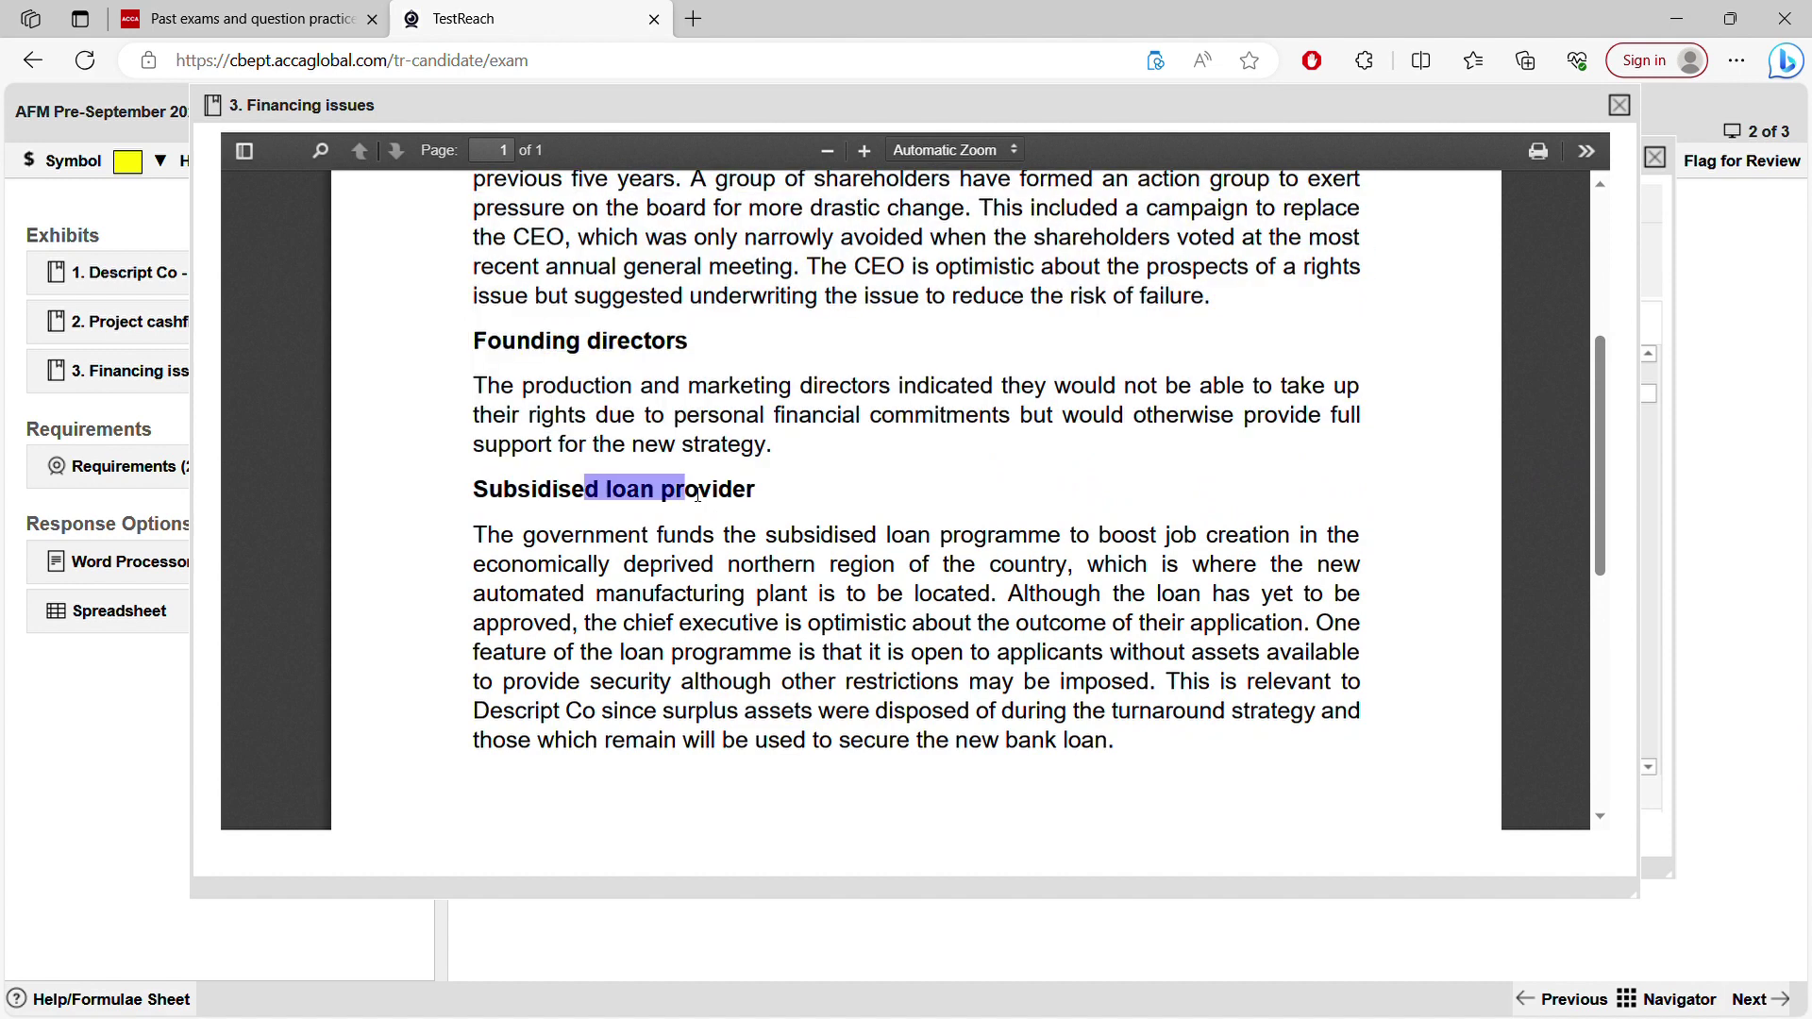
{"action": "left_click", "coordinate": [547, 357]}
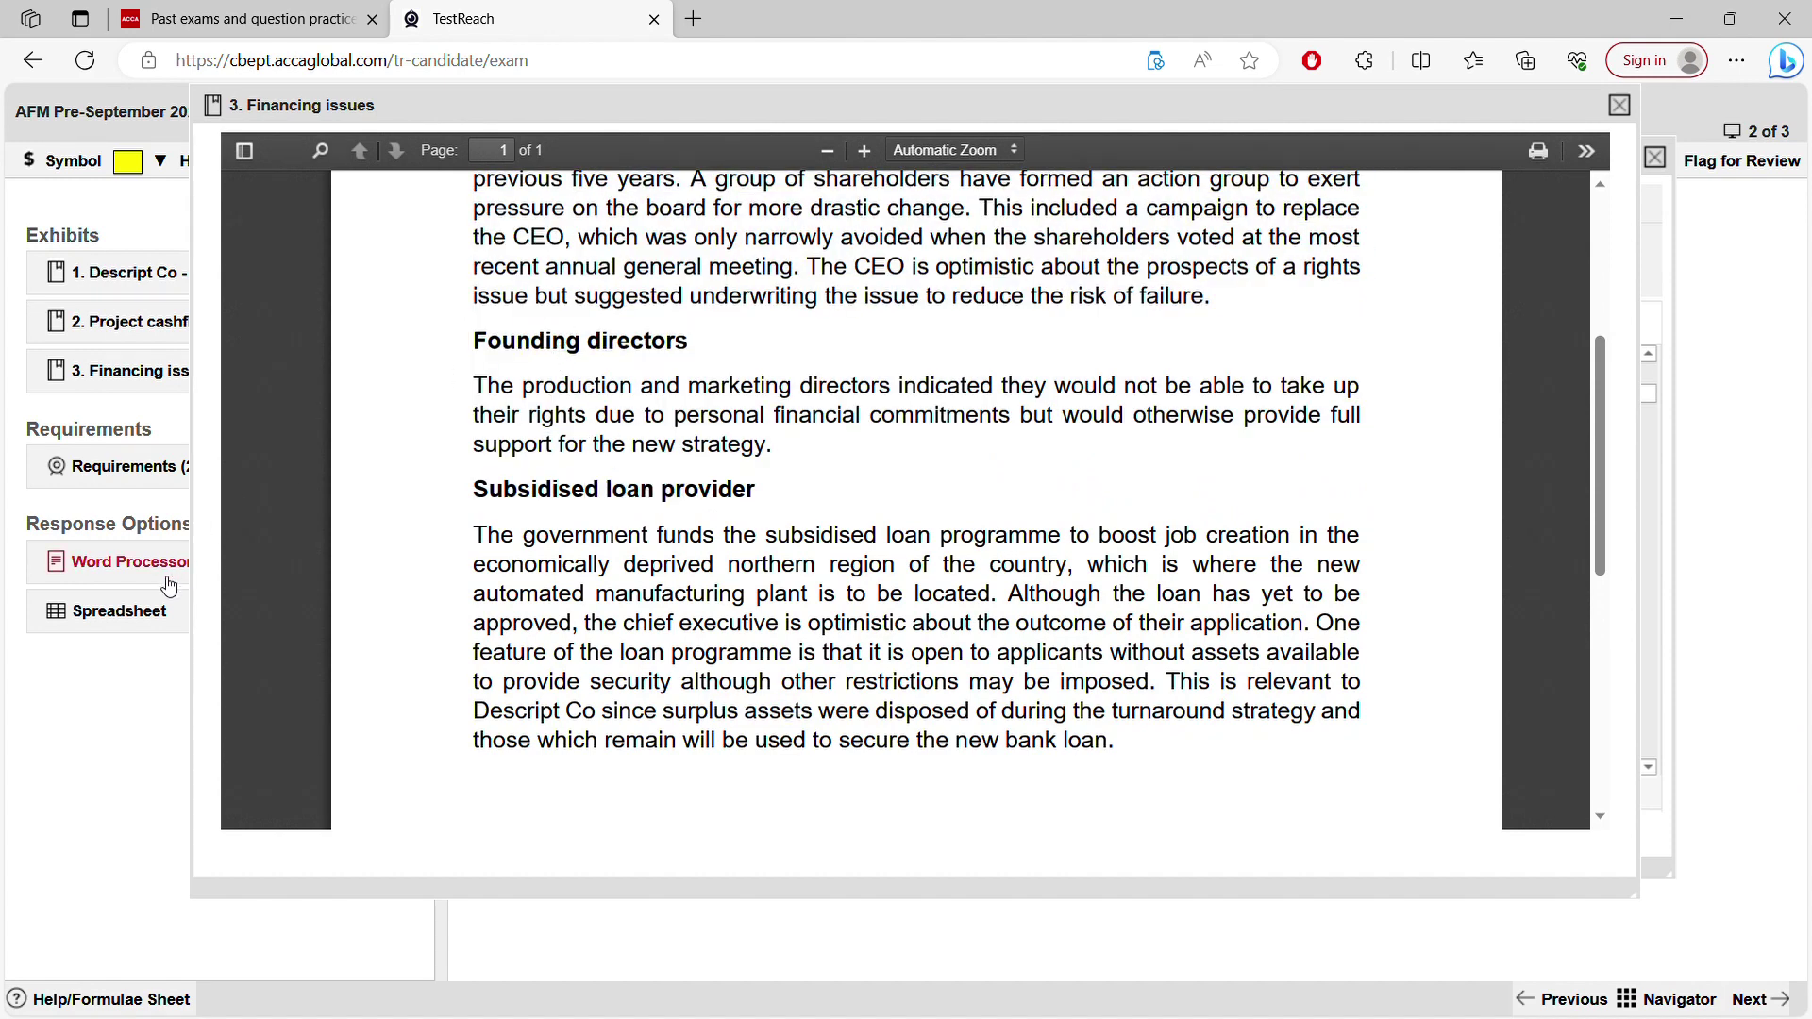
{"action": "left_click", "coordinate": [137, 562]}
{"action": "left_click", "coordinate": [549, 713]}
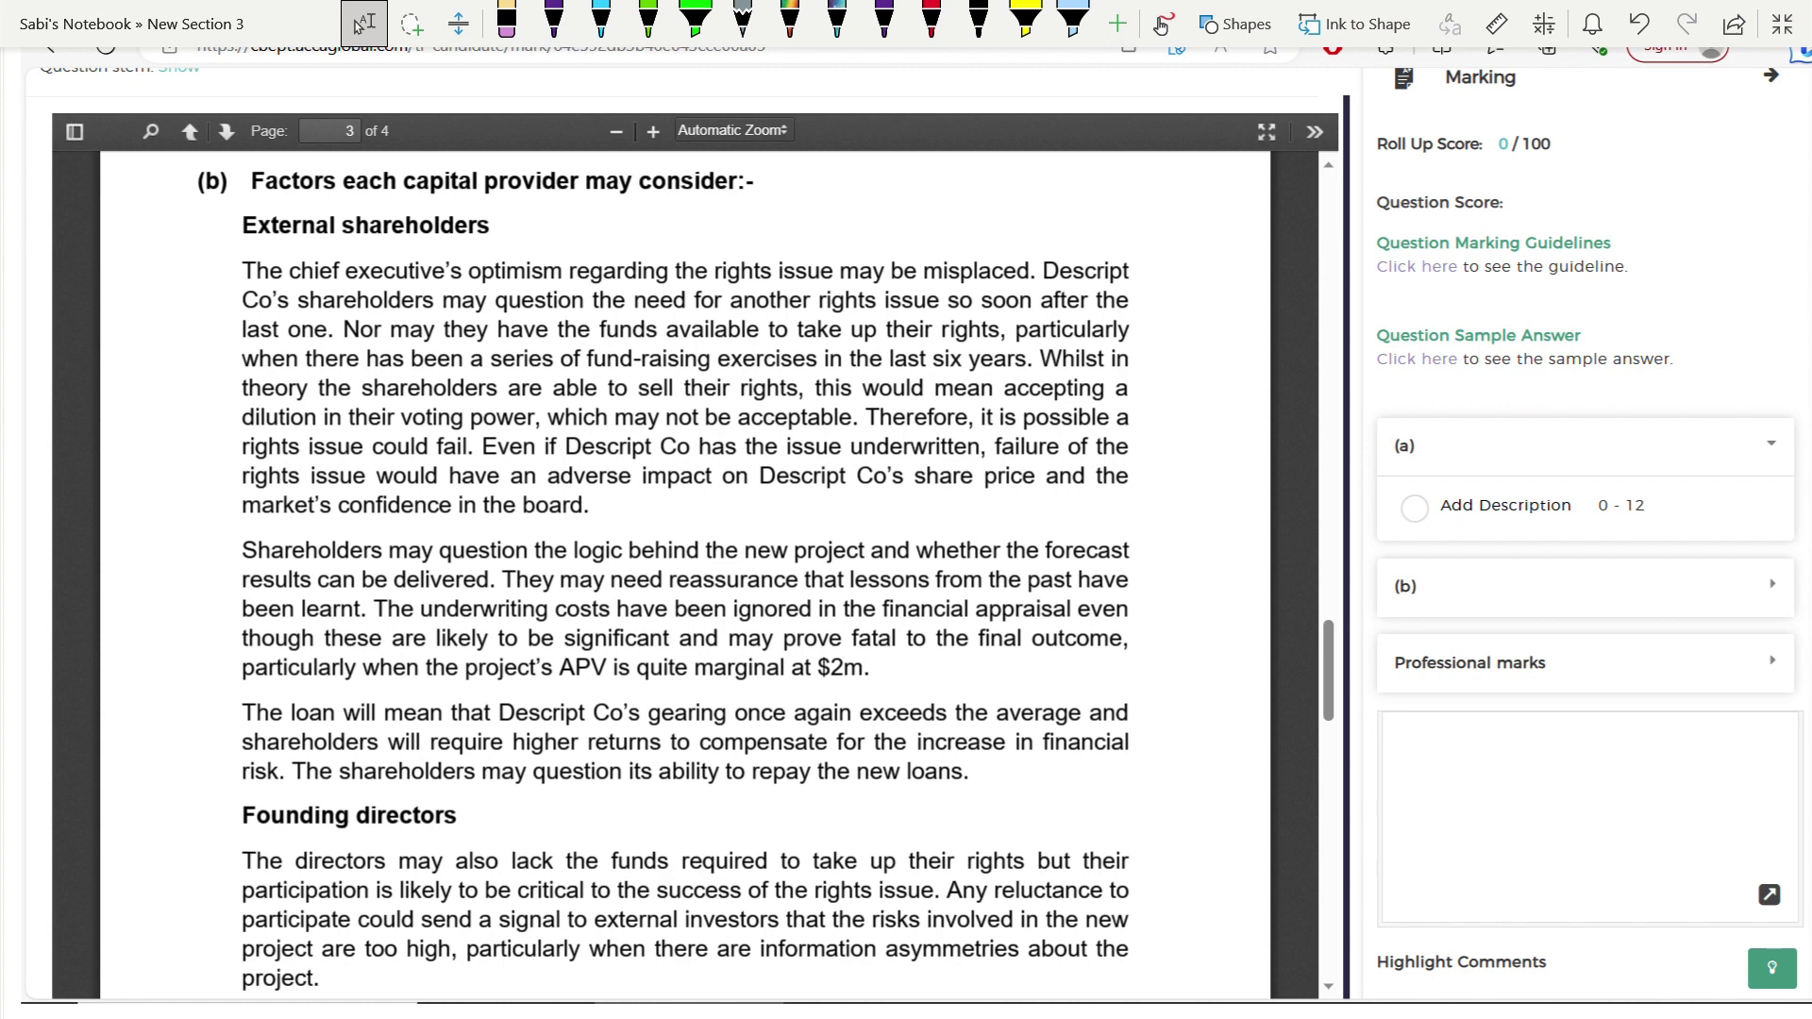
- In the OneNote copy of the part (b) model answer, underline External shareholders, Founding directors and Subsidised loan provider in red
{"action": "left_click", "coordinate": [932, 19]}
{"action": "left_click_drag", "start_coordinate": [247, 252], "coordinate": [497, 247]}
{"action": "scroll", "coordinate": [661, 509], "scroll_direction": "down", "scroll_amount": 4}
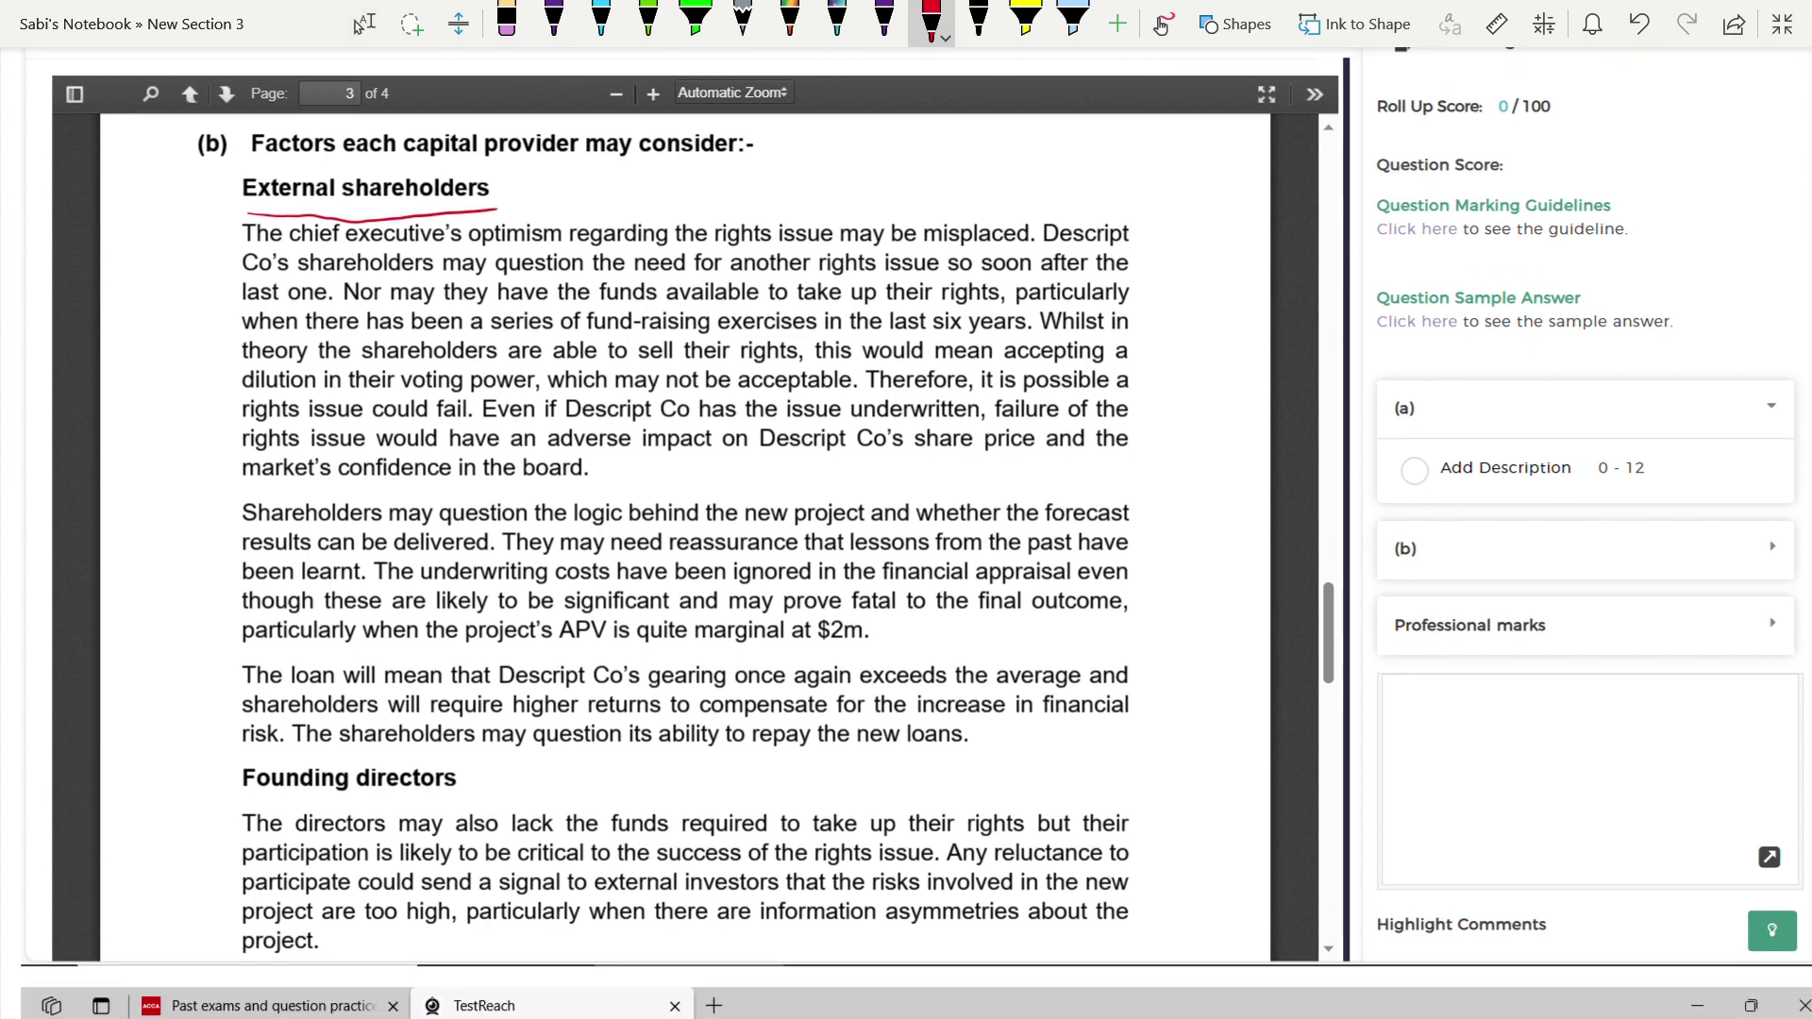
{"action": "left_click_drag", "start_coordinate": [273, 490], "coordinate": [452, 497]}
{"action": "scroll", "coordinate": [661, 378], "scroll_direction": "down", "scroll_amount": 6}
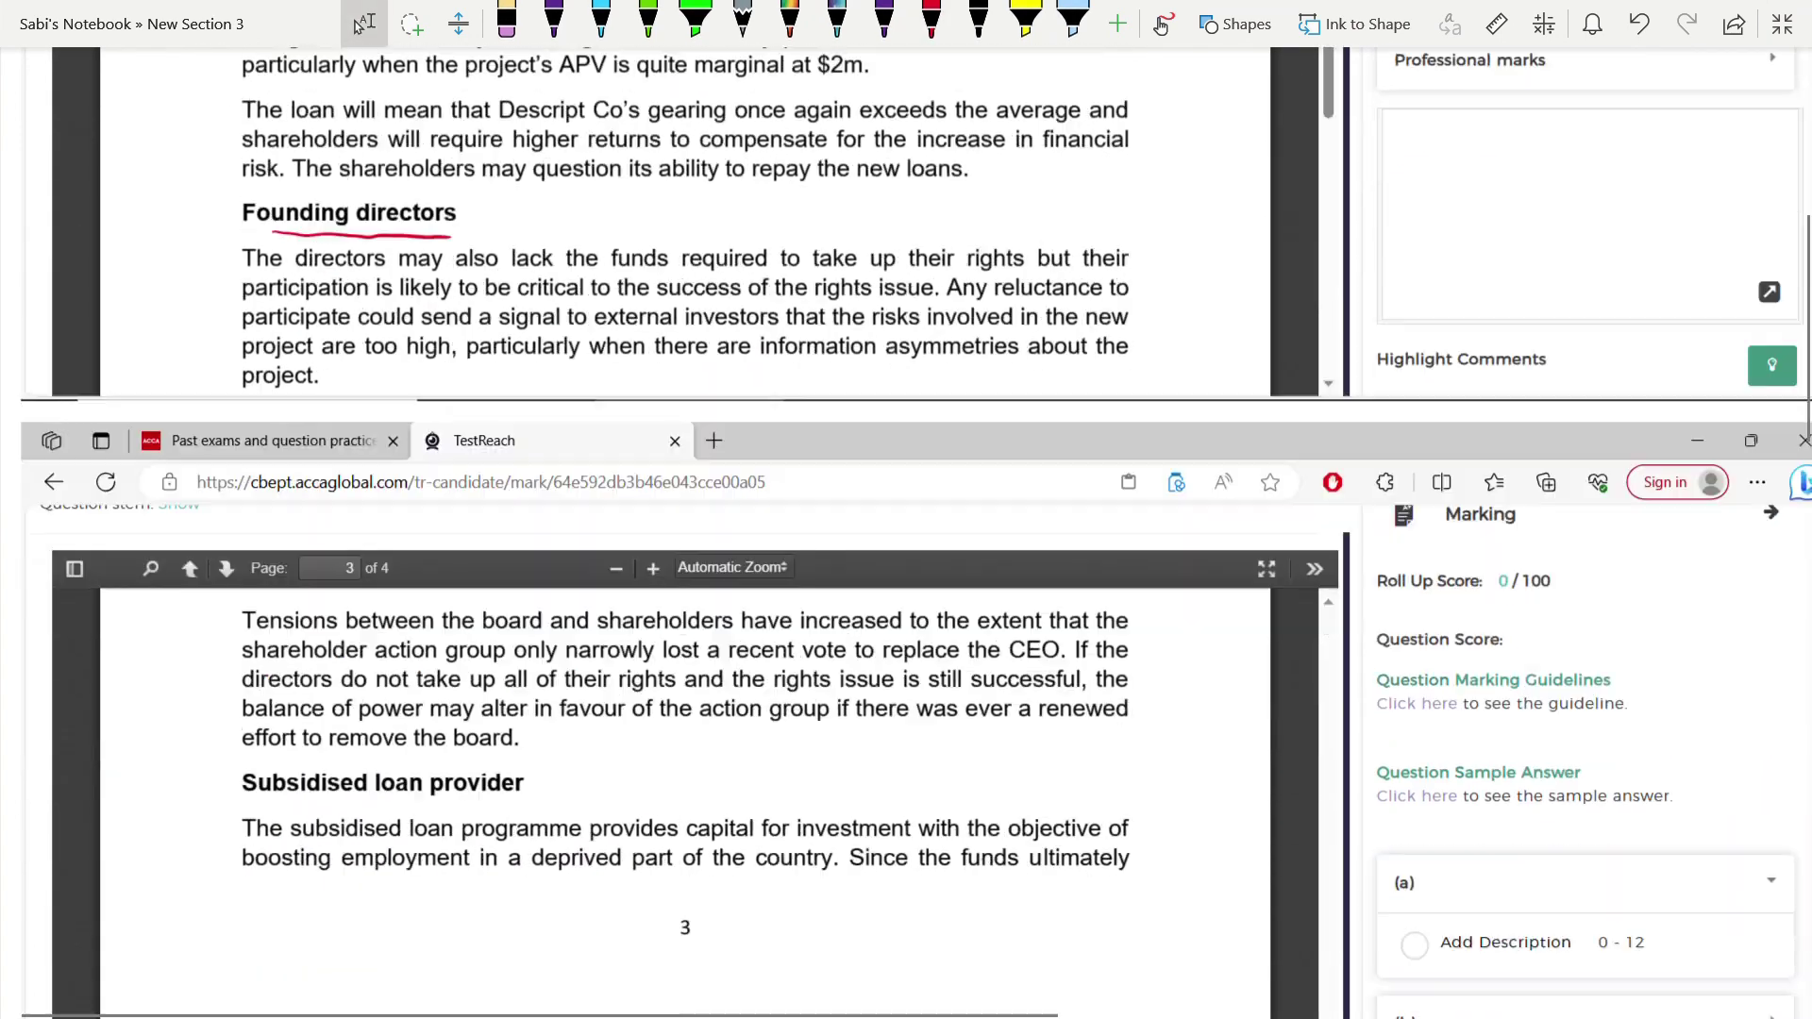
{"action": "left_click", "coordinate": [364, 24]}
{"action": "left_click", "coordinate": [932, 19]}
{"action": "left_click_drag", "start_coordinate": [286, 501], "coordinate": [466, 506]}
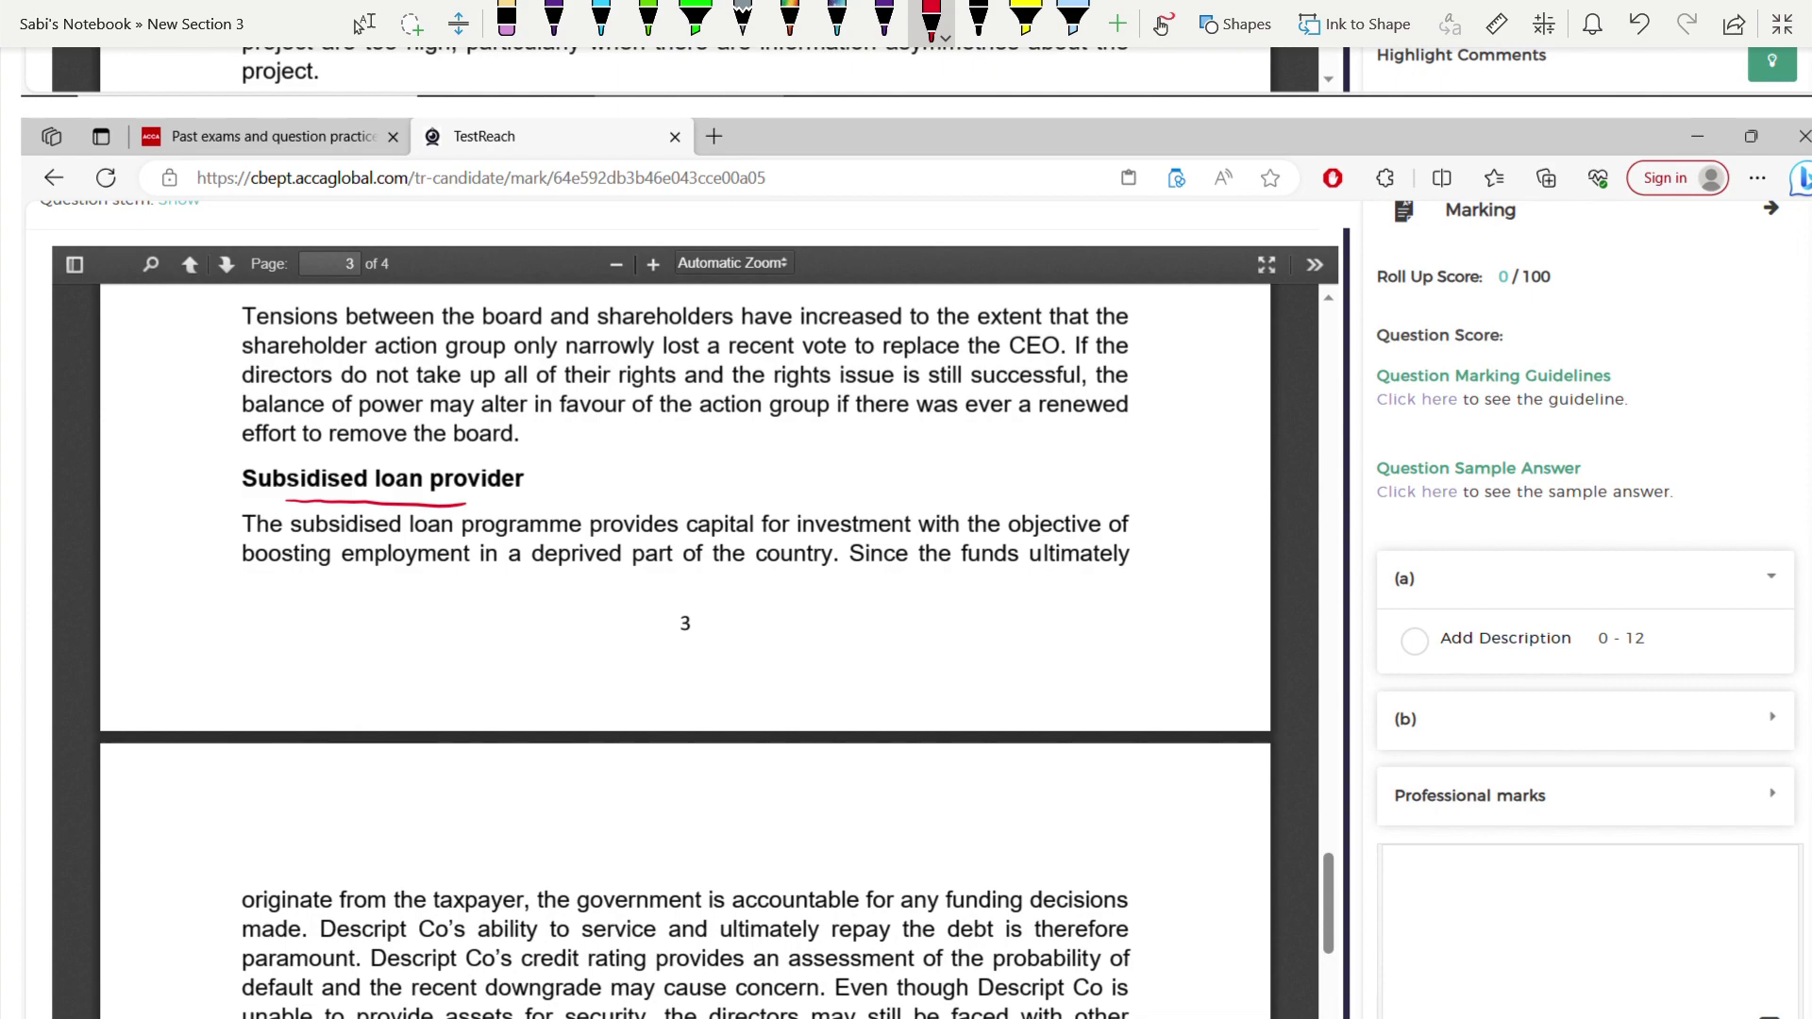
- Mark the three External shareholders paragraphs with red dots and write 8 in the empty box beside the model answer
{"action": "scroll", "coordinate": [661, 472], "scroll_direction": "up", "scroll_amount": 9}
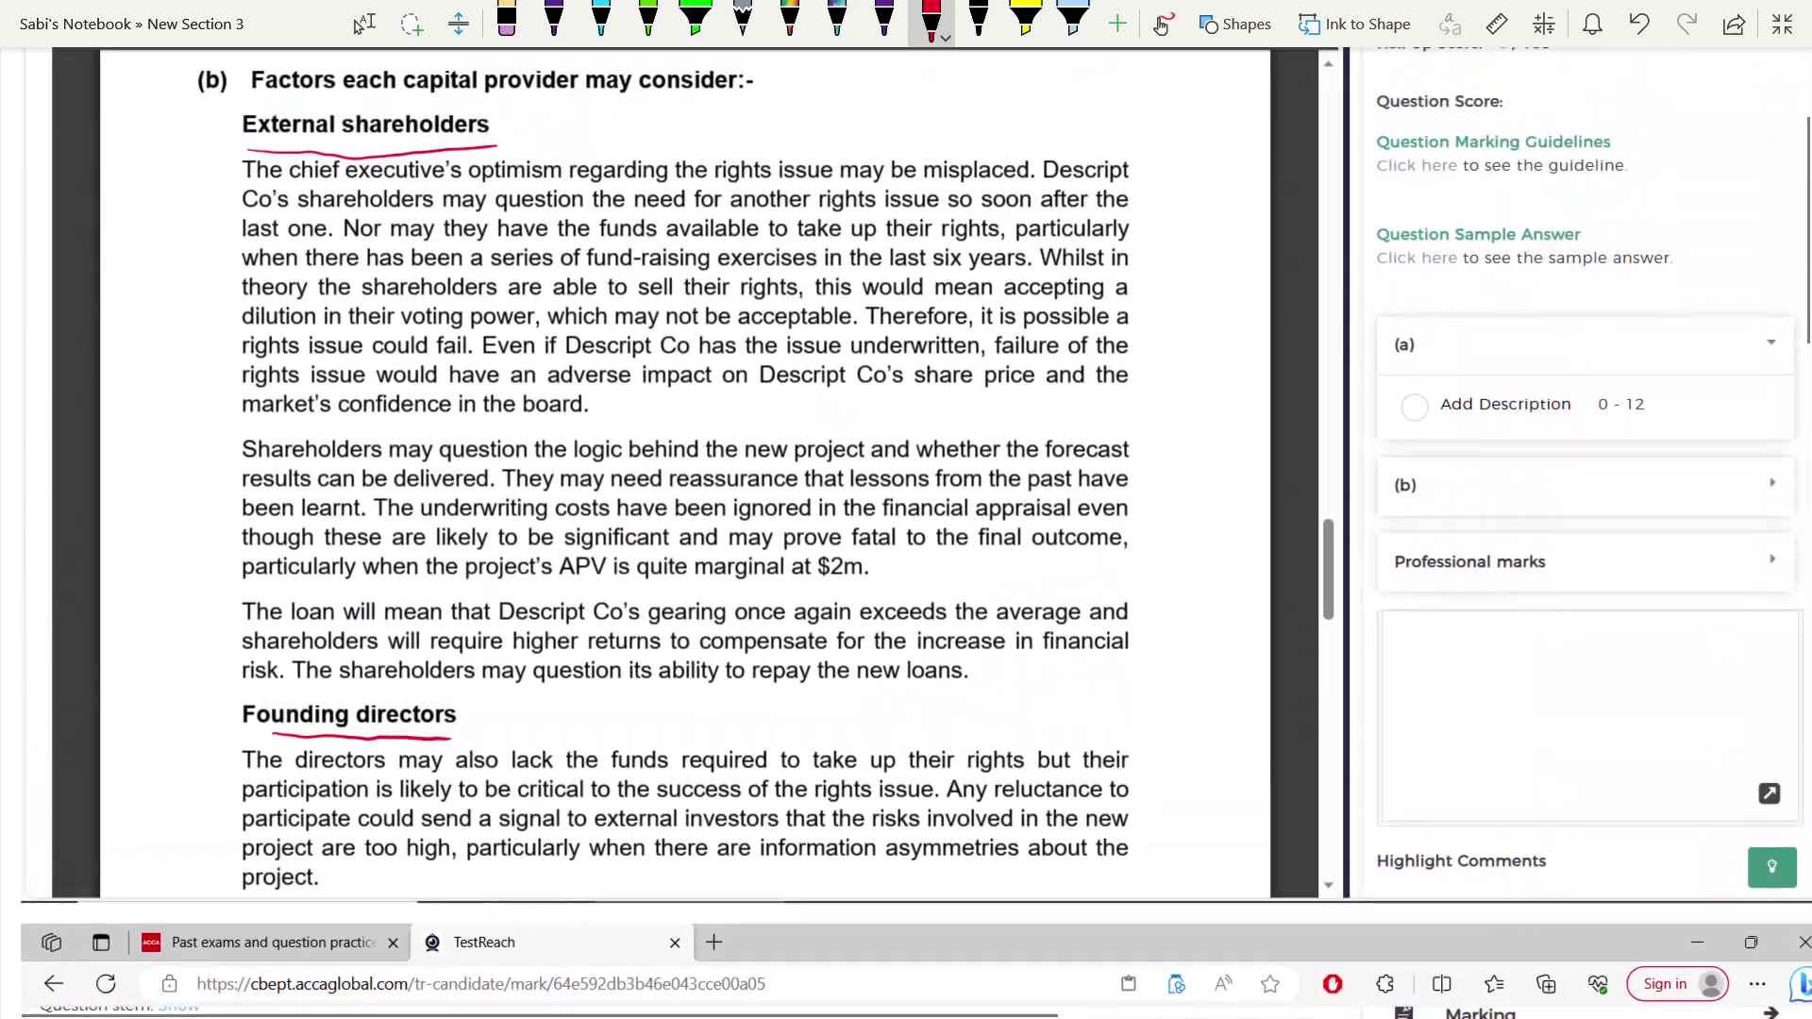
{"action": "left_click", "coordinate": [363, 24]}
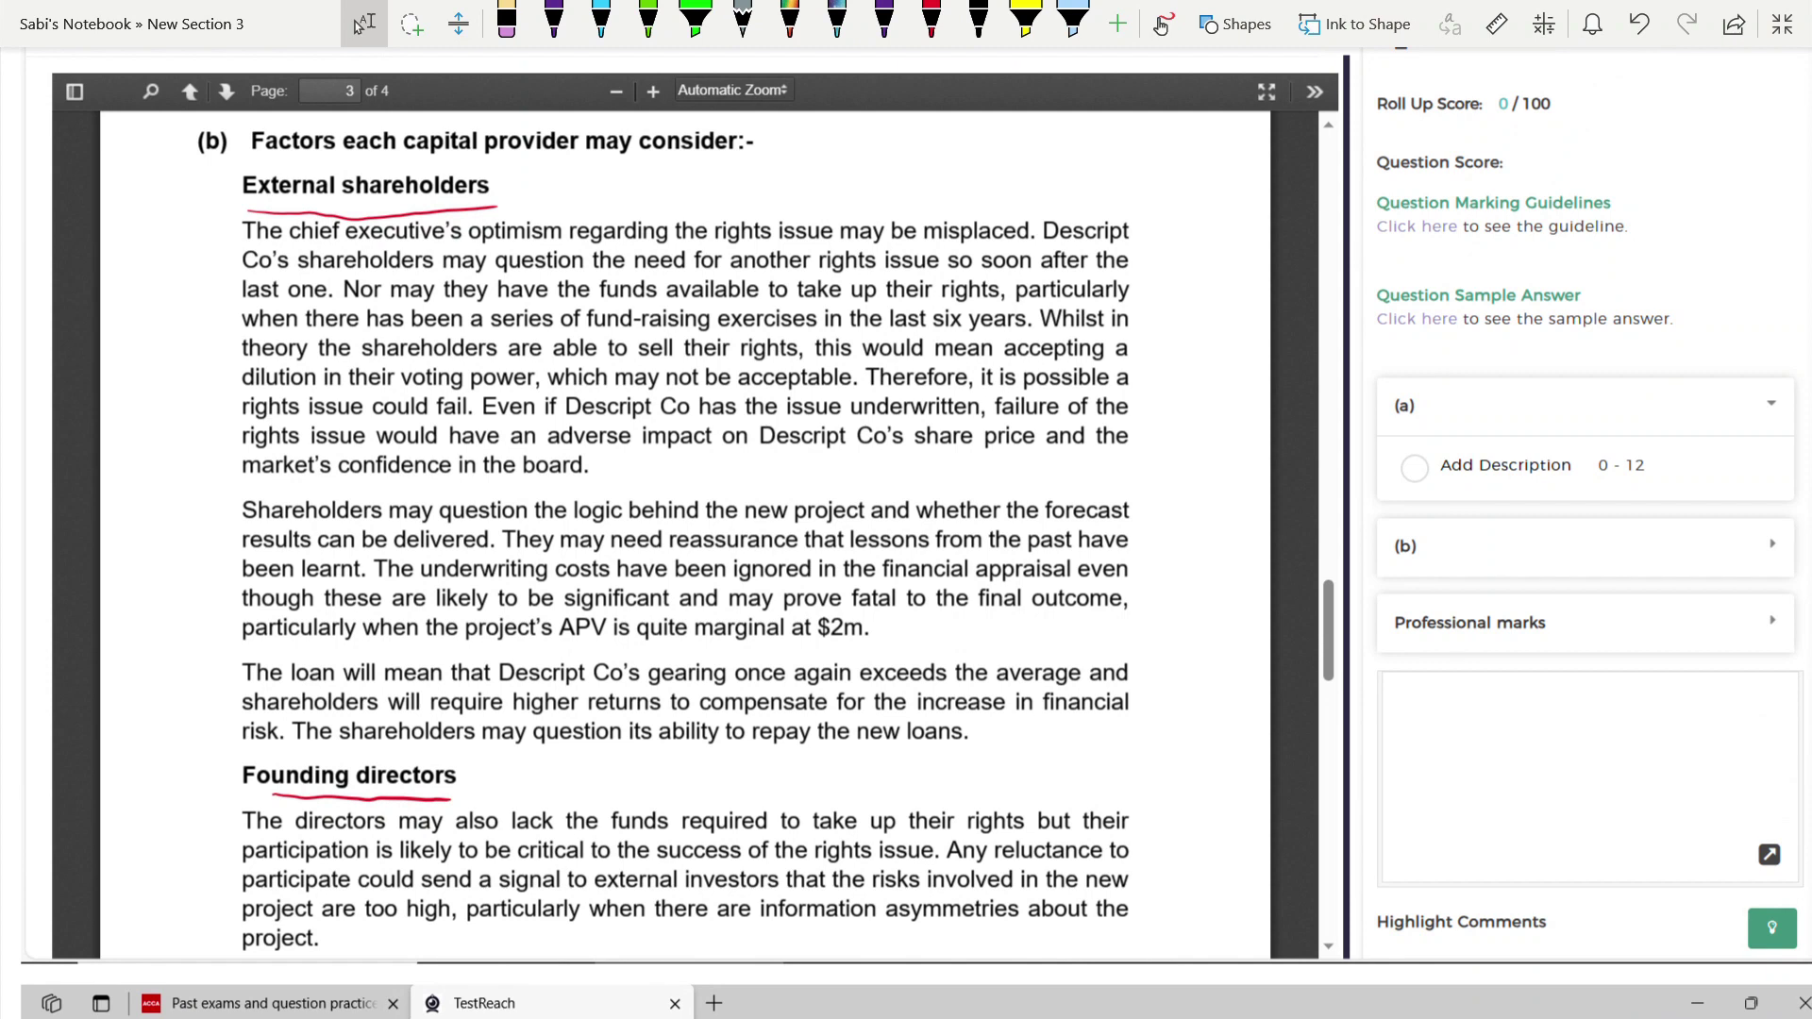
{"action": "left_click", "coordinate": [932, 21]}
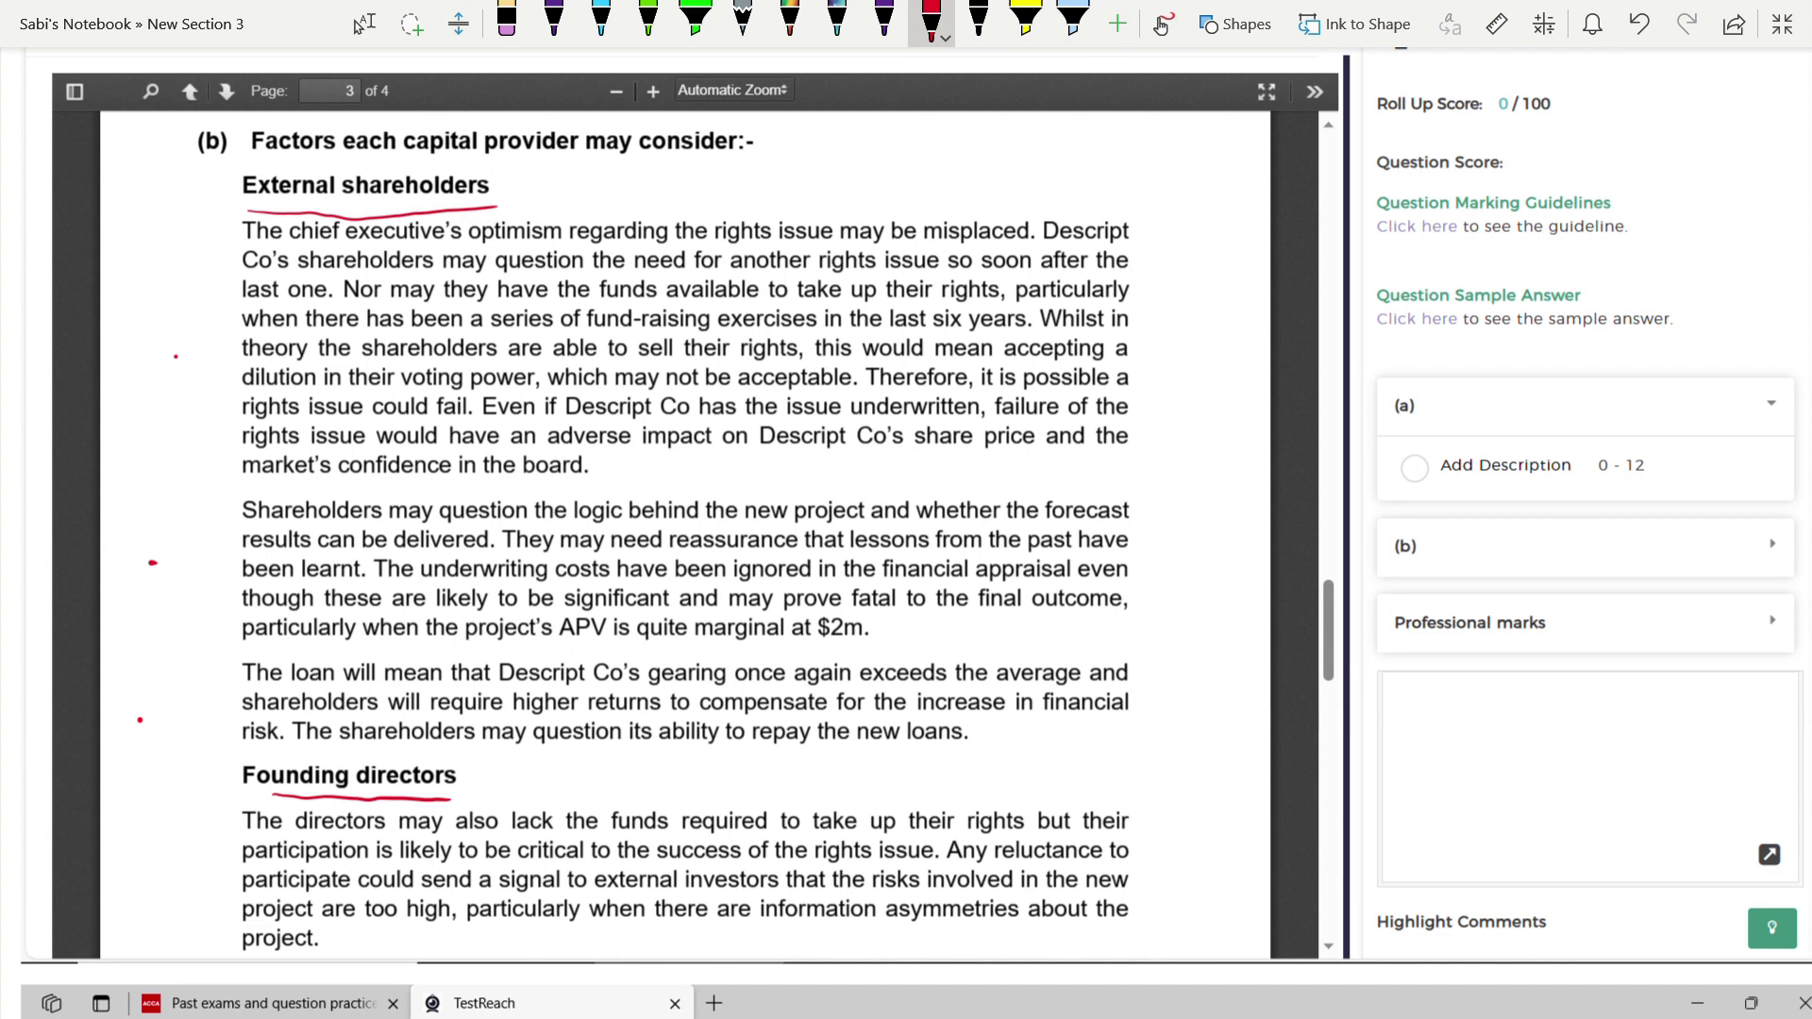
{"action": "mouse_move", "coordinate": [1427, 729]}
{"action": "left_mouse_down"}
{"action": "mouse_move", "coordinate": [1407, 766]}
{"action": "mouse_move", "coordinate": [1416, 725]}
{"action": "left_mouse_up"}
{"action": "left_click", "coordinate": [364, 23]}
- Handwrite the heading "Shareholders" in red on the blank area beside the model answer and underline it
{"action": "scroll", "coordinate": [906, 509], "scroll_direction": "right", "scroll_amount": 10}
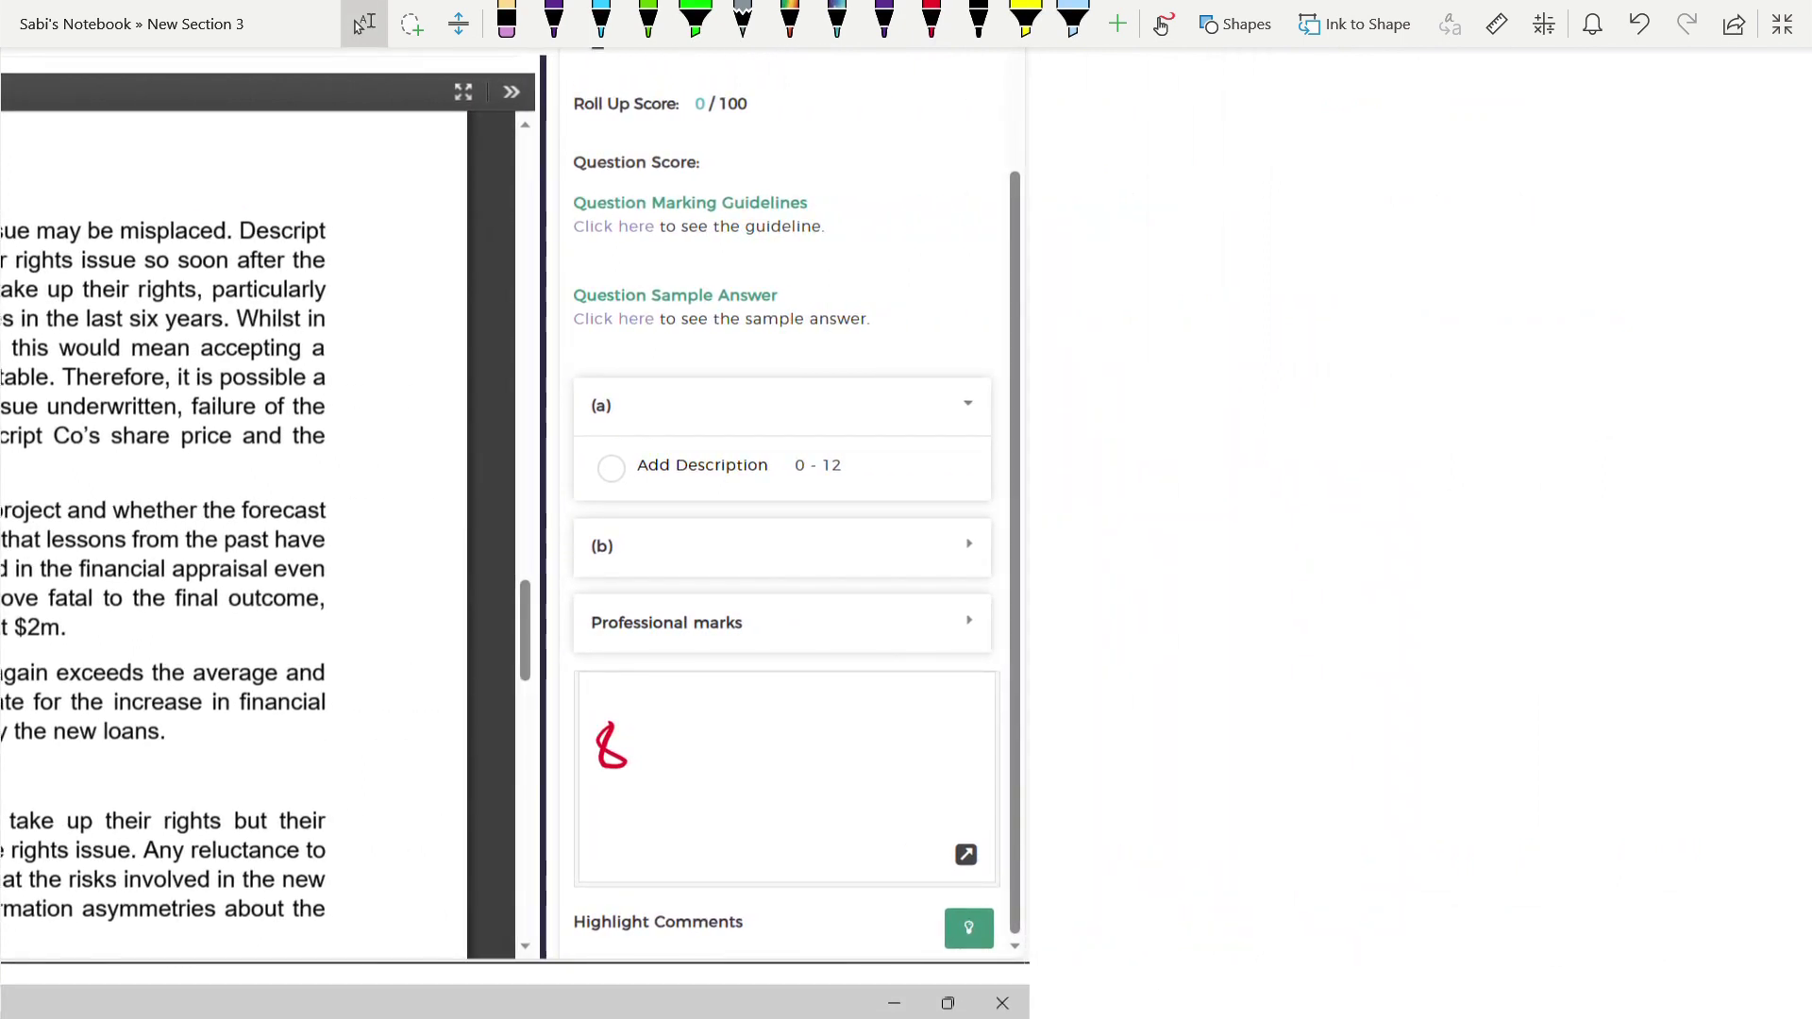
{"action": "left_click", "coordinate": [932, 19]}
{"action": "mouse_move", "coordinate": [1135, 230]}
{"action": "left_mouse_down"}
{"action": "mouse_move", "coordinate": [1095, 272]}
{"action": "mouse_move", "coordinate": [1339, 243]}
{"action": "left_mouse_up"}
{"action": "mouse_move", "coordinate": [1358, 217]}
{"action": "left_mouse_down"}
{"action": "mouse_move", "coordinate": [1356, 257]}
{"action": "mouse_move", "coordinate": [1444, 250]}
{"action": "mouse_move", "coordinate": [1463, 272]}
{"action": "left_mouse_up"}
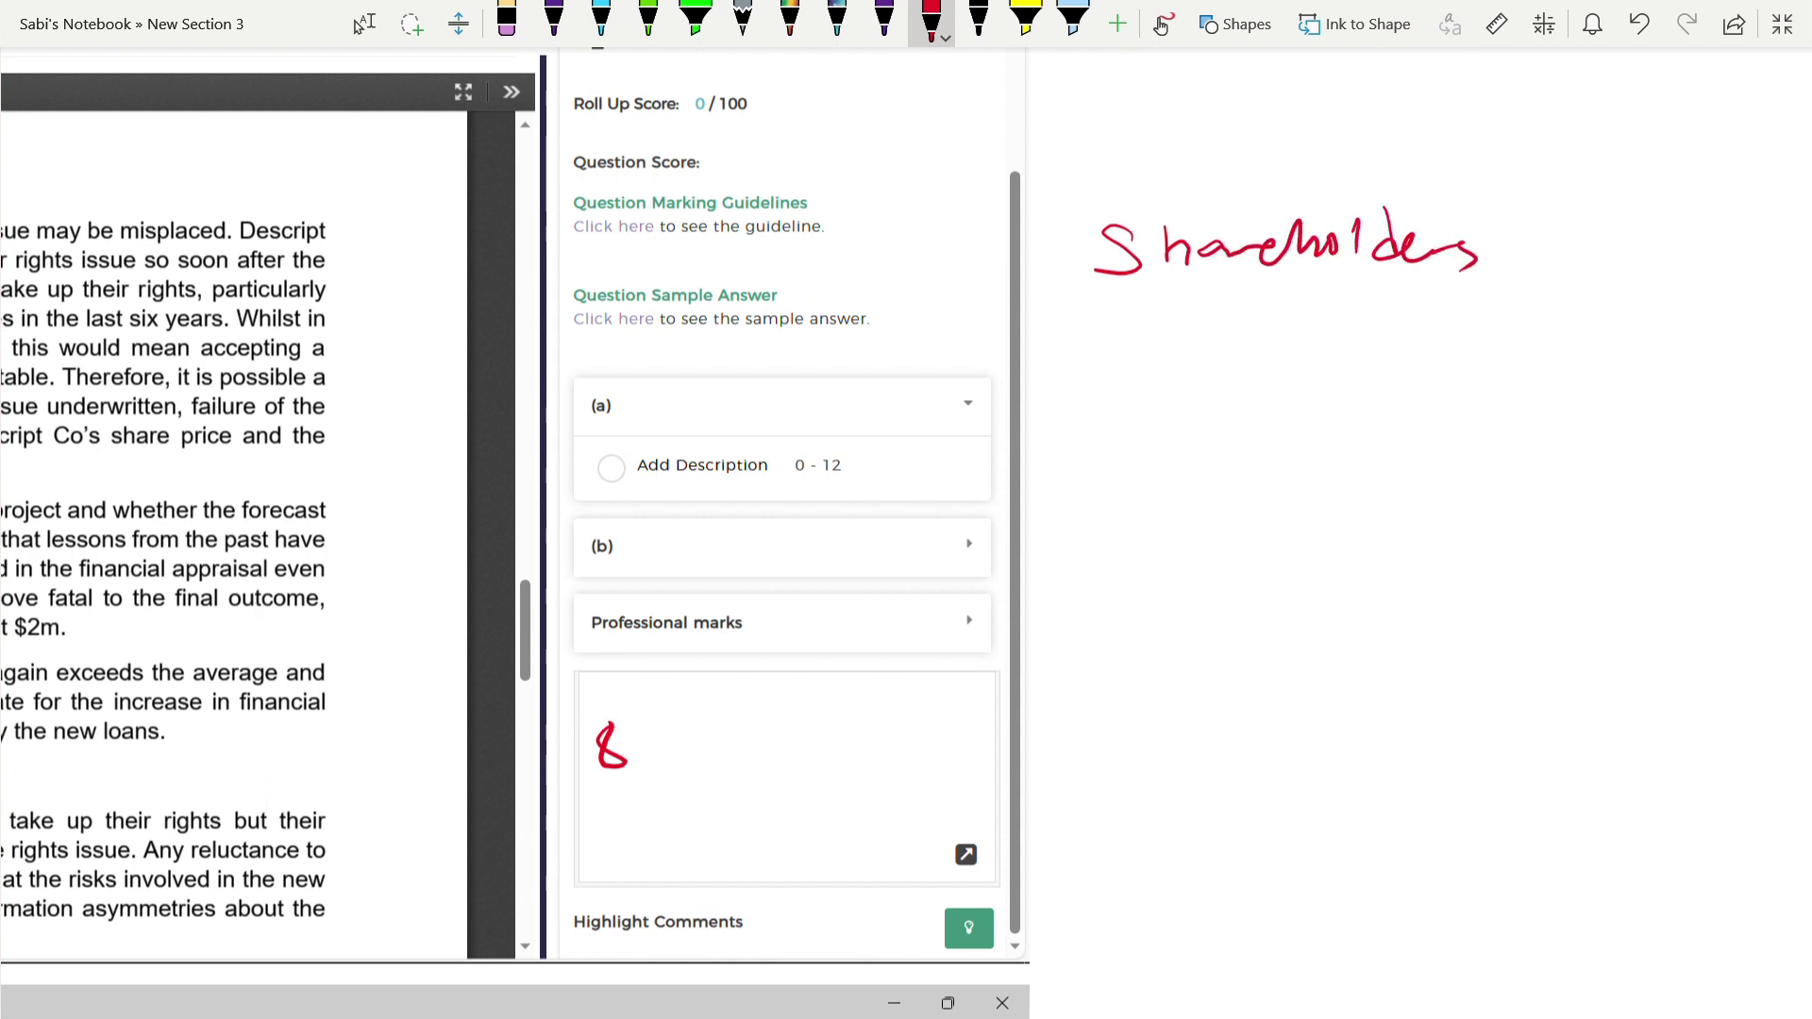
{"action": "left_click_drag", "start_coordinate": [1092, 310], "coordinate": [1529, 317]}
- Add the handwritten bullets "Fund availability" and "Control" under the Shareholders heading
{"action": "mouse_move", "coordinate": [1110, 375]}
{"action": "left_mouse_down"}
{"action": "mouse_move", "coordinate": [1233, 372]}
{"action": "mouse_move", "coordinate": [1254, 394]}
{"action": "left_mouse_up"}
{"action": "mouse_move", "coordinate": [1286, 347]}
{"action": "left_mouse_down"}
{"action": "mouse_move", "coordinate": [1293, 395]}
{"action": "mouse_move", "coordinate": [1395, 377]}
{"action": "mouse_move", "coordinate": [1474, 397]}
{"action": "mouse_move", "coordinate": [1515, 377]}
{"action": "mouse_move", "coordinate": [1620, 408]}
{"action": "mouse_move", "coordinate": [1575, 444]}
{"action": "left_mouse_up"}
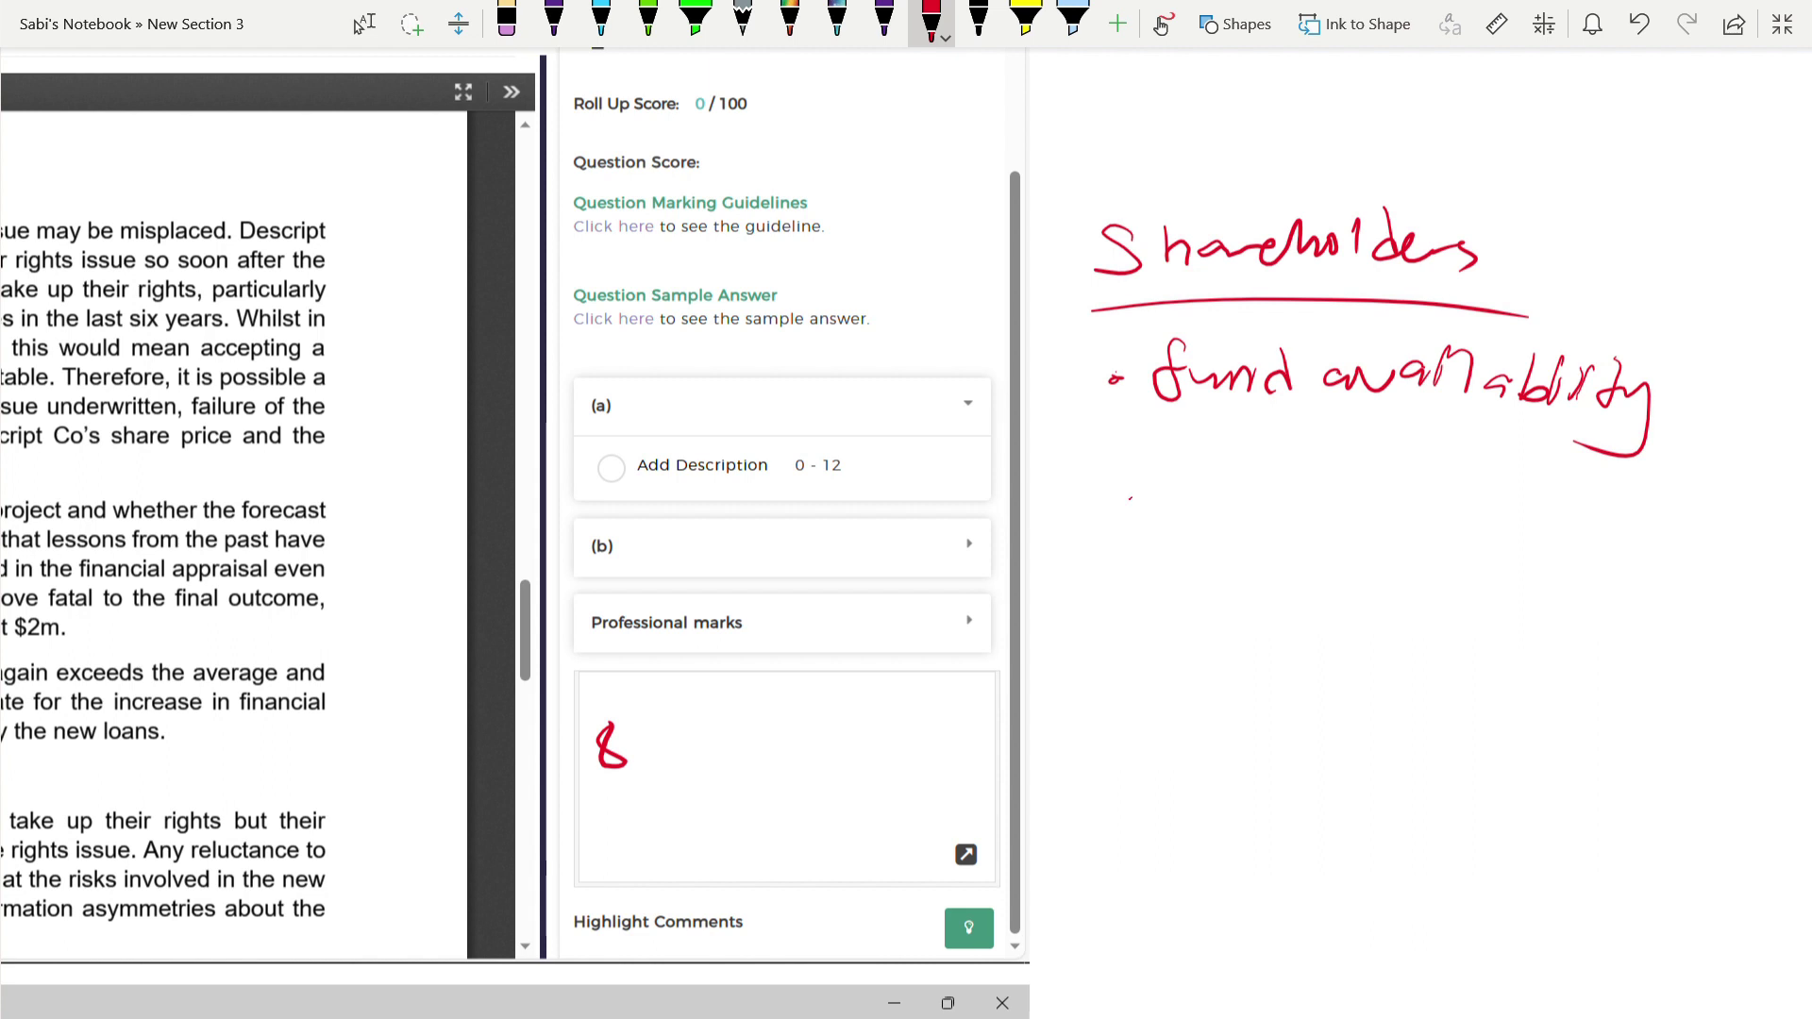
{"action": "left_click_drag", "start_coordinate": [1130, 498], "coordinate": [1121, 505]}
{"action": "mouse_move", "coordinate": [1232, 462]}
{"action": "left_mouse_down"}
{"action": "mouse_move", "coordinate": [1227, 505]}
{"action": "mouse_move", "coordinate": [1375, 447]}
{"action": "mouse_move", "coordinate": [1366, 483]}
{"action": "left_mouse_up"}
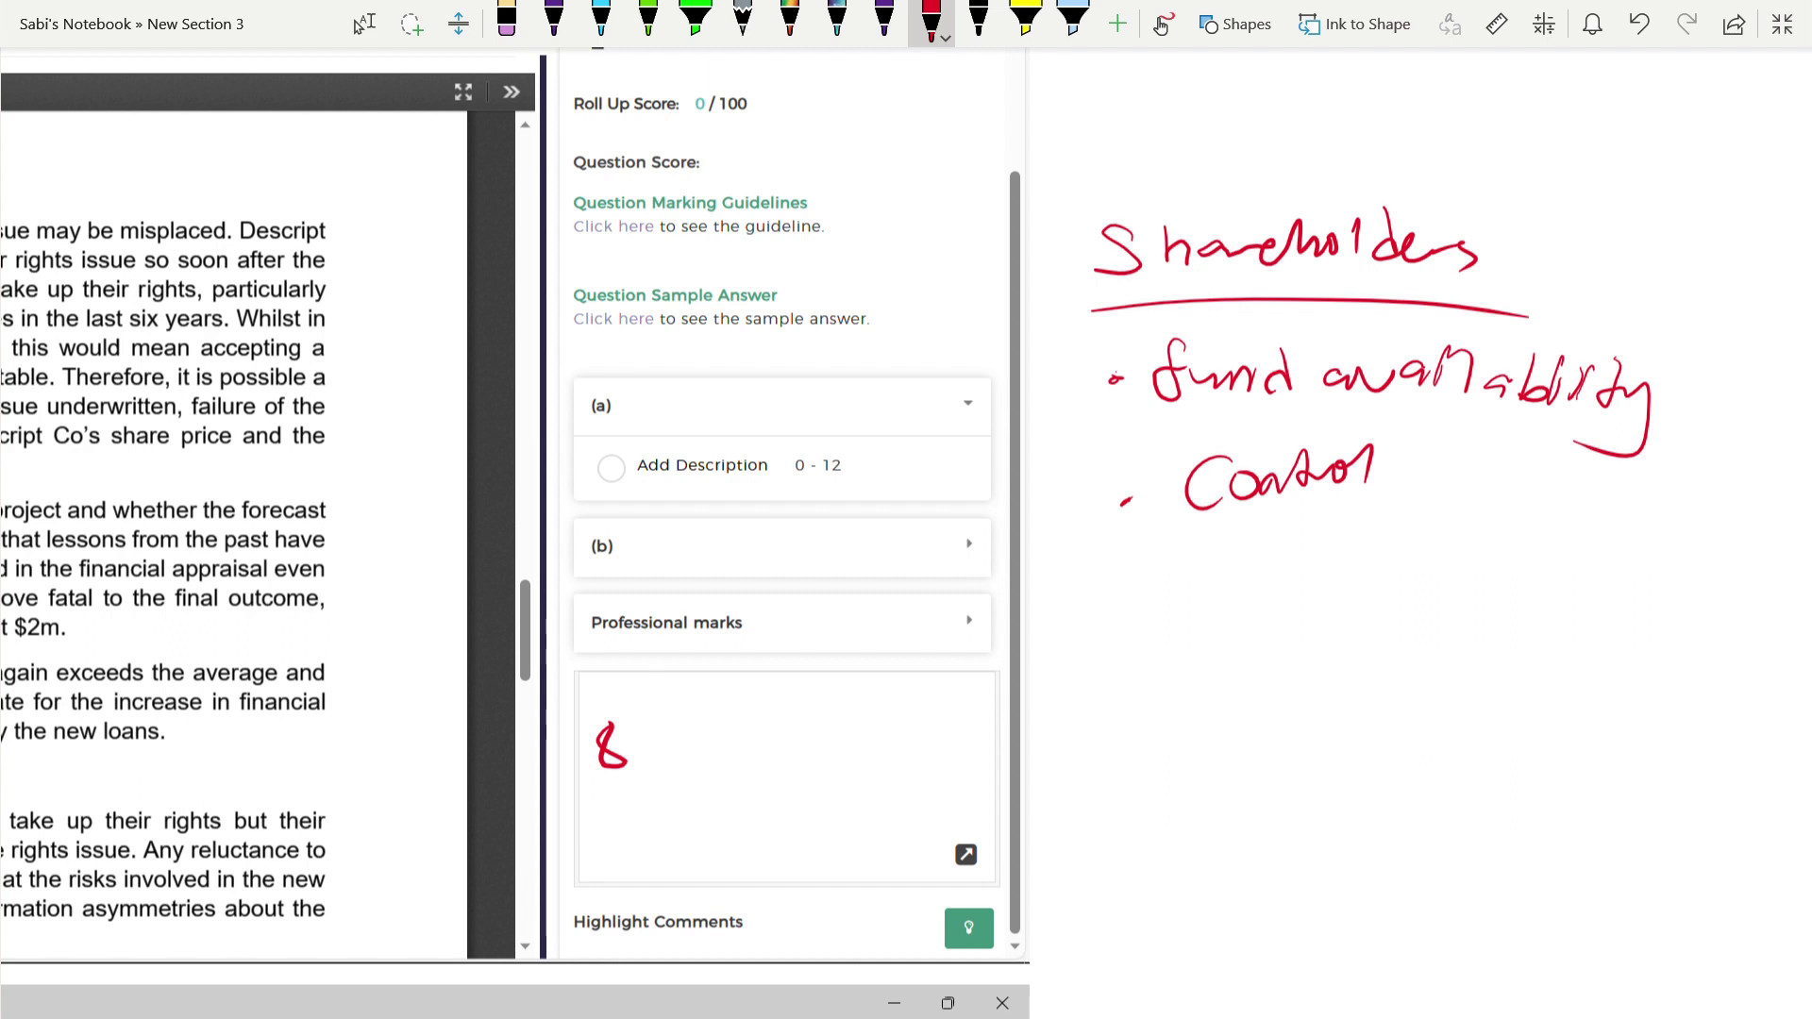
- Add the handwritten bullet "Track record." as the third point under Shareholders
{"action": "left_click_drag", "start_coordinate": [1145, 602], "coordinate": [1147, 616]}
{"action": "mouse_move", "coordinate": [1221, 564]}
{"action": "left_mouse_down"}
{"action": "mouse_move", "coordinate": [1224, 614]}
{"action": "mouse_move", "coordinate": [1262, 557]}
{"action": "mouse_move", "coordinate": [1254, 583]}
{"action": "left_mouse_up"}
{"action": "mouse_move", "coordinate": [1289, 585]}
{"action": "left_mouse_down"}
{"action": "mouse_move", "coordinate": [1291, 606]}
{"action": "mouse_move", "coordinate": [1336, 567]}
{"action": "mouse_move", "coordinate": [1361, 615]}
{"action": "left_mouse_up"}
{"action": "mouse_move", "coordinate": [1404, 600]}
{"action": "left_mouse_down"}
{"action": "mouse_move", "coordinate": [1421, 577]}
{"action": "mouse_move", "coordinate": [1454, 595]}
{"action": "left_mouse_up"}
{"action": "mouse_move", "coordinate": [1501, 574]}
{"action": "left_mouse_down"}
{"action": "mouse_move", "coordinate": [1493, 594]}
{"action": "mouse_move", "coordinate": [1510, 591]}
{"action": "left_mouse_up"}
{"action": "left_click_drag", "start_coordinate": [1519, 599], "coordinate": [1559, 572]}
{"action": "mouse_move", "coordinate": [1597, 586]}
{"action": "left_mouse_down"}
{"action": "mouse_move", "coordinate": [1609, 540]}
{"action": "mouse_move", "coordinate": [1595, 602]}
{"action": "left_mouse_up"}
{"action": "left_click", "coordinate": [1658, 590]}
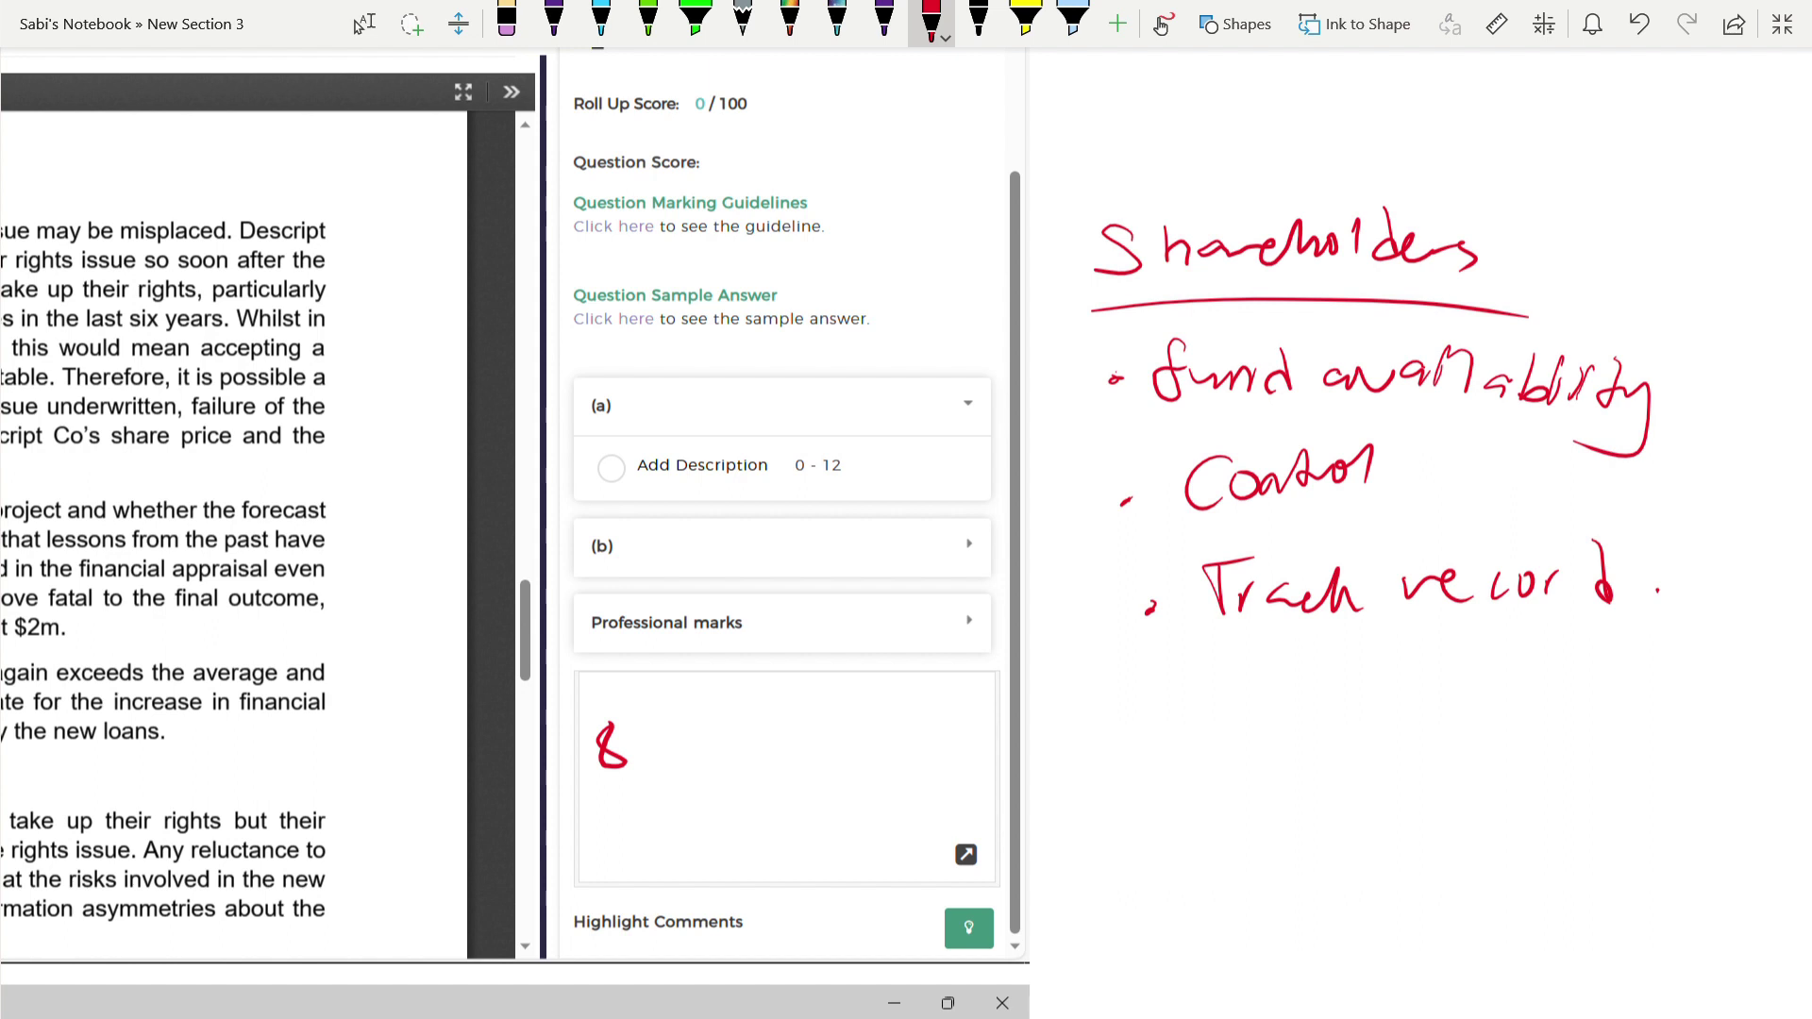
- Handwrite the heading "Directors" in red below the Shareholders points and underline it
{"action": "mouse_move", "coordinate": [1144, 725]}
{"action": "left_mouse_down"}
{"action": "mouse_move", "coordinate": [1144, 758]}
{"action": "mouse_move", "coordinate": [1179, 752]}
{"action": "left_mouse_up"}
{"action": "mouse_move", "coordinate": [1197, 755]}
{"action": "left_mouse_down"}
{"action": "mouse_move", "coordinate": [1233, 731]}
{"action": "mouse_move", "coordinate": [1297, 761]}
{"action": "mouse_move", "coordinate": [1334, 729]}
{"action": "mouse_move", "coordinate": [1391, 748]}
{"action": "left_mouse_up"}
{"action": "left_click_drag", "start_coordinate": [1265, 748], "coordinate": [1301, 721]}
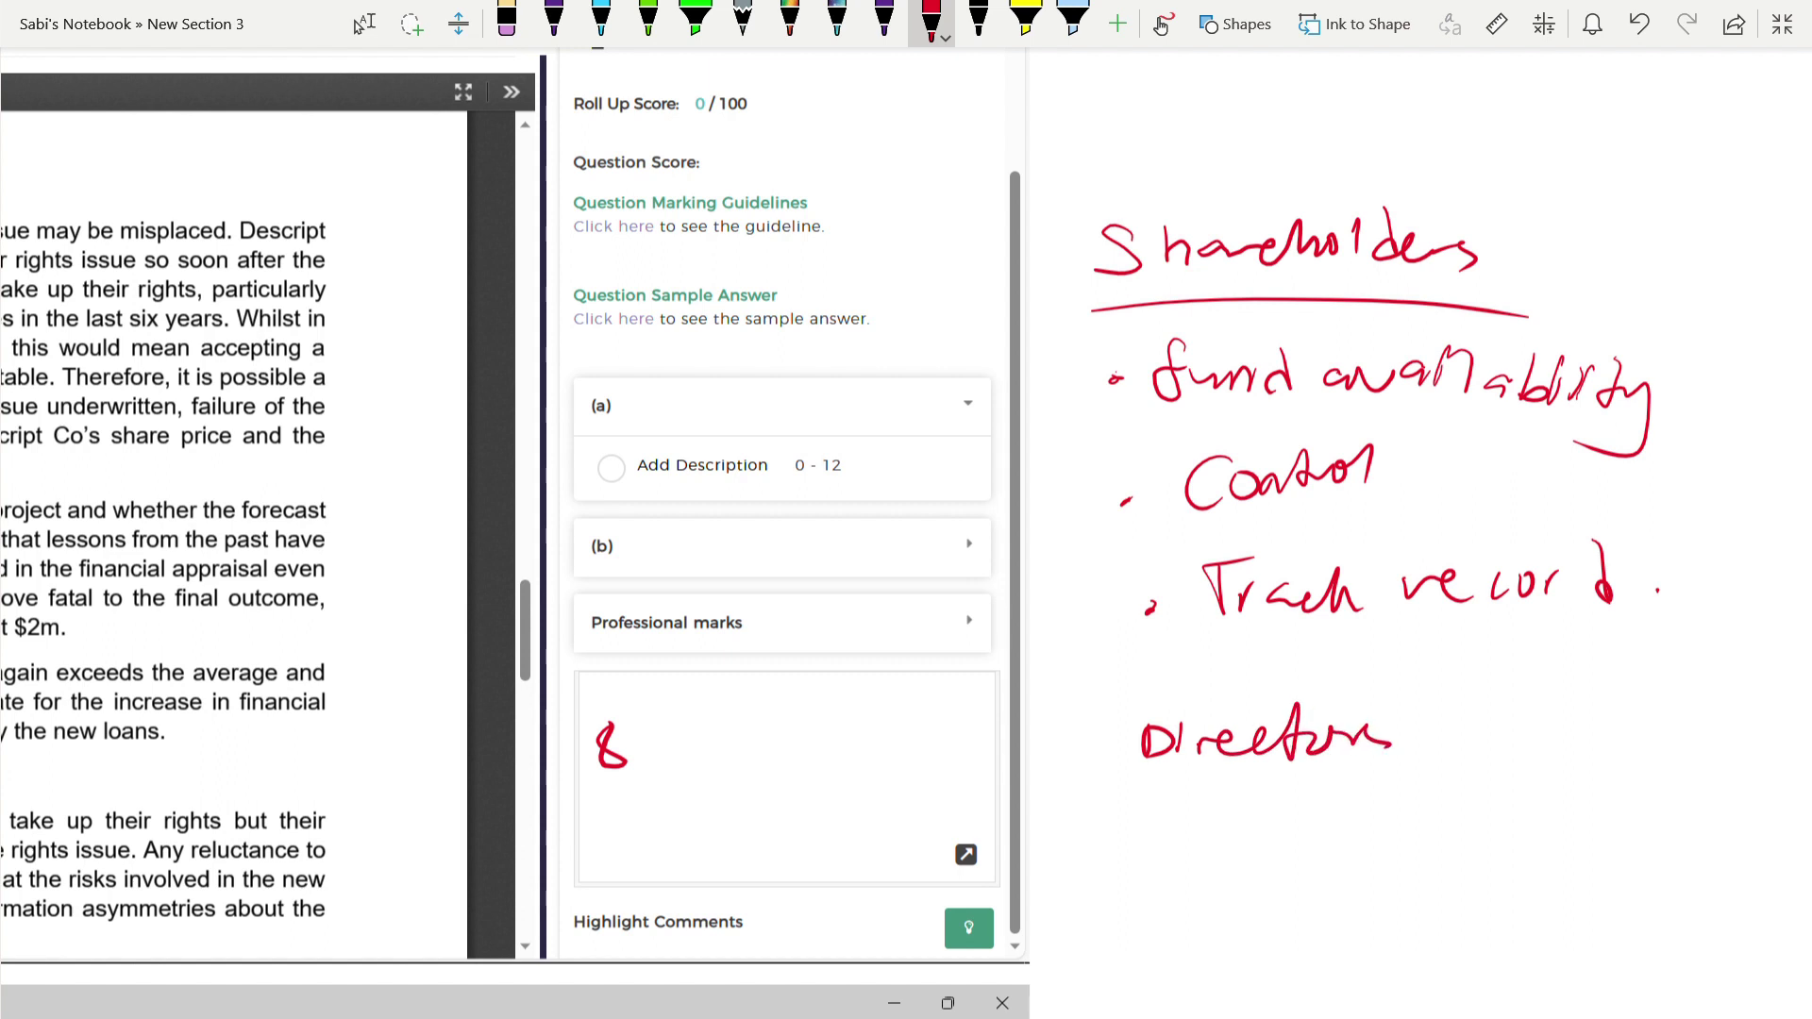
{"action": "left_click_drag", "start_coordinate": [1169, 779], "coordinate": [1414, 756]}
- Add the handwritten bullet "Signalling" under the Directors heading
{"action": "scroll", "coordinate": [906, 529], "scroll_direction": "down", "scroll_amount": 3}
{"action": "left_click", "coordinate": [1169, 694]}
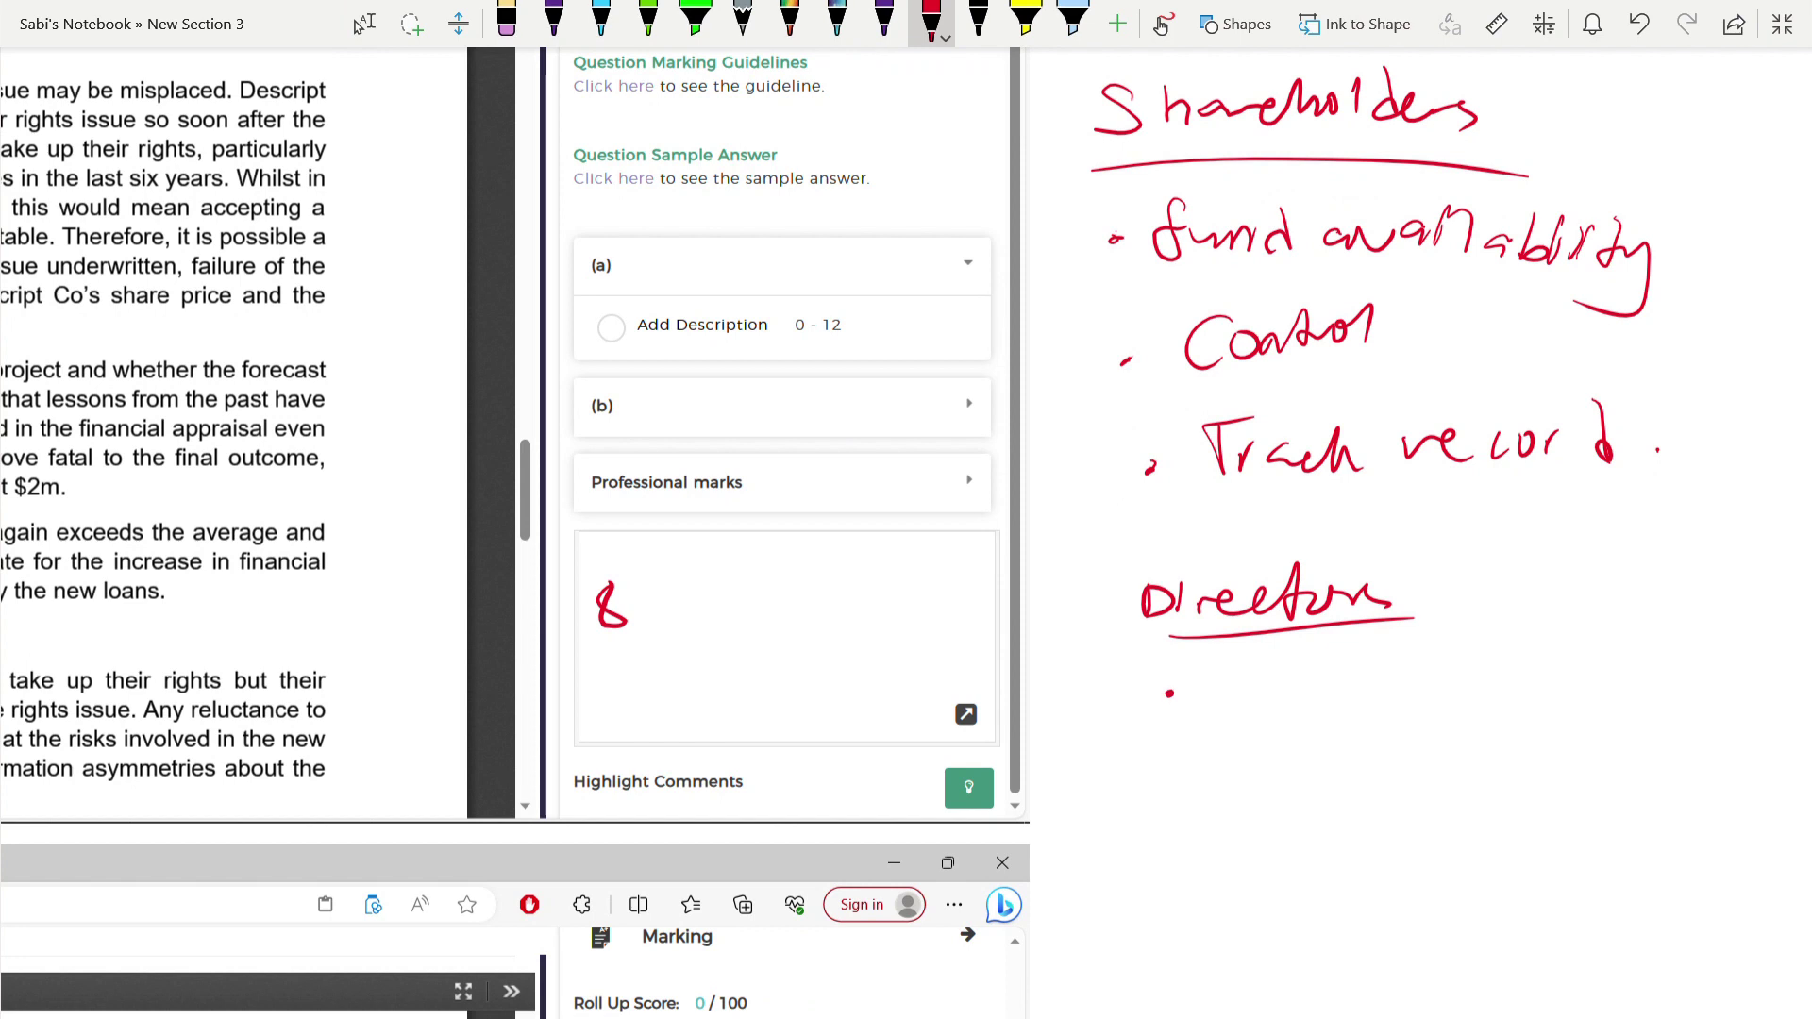
{"action": "mouse_move", "coordinate": [1254, 667]}
{"action": "left_mouse_down"}
{"action": "mouse_move", "coordinate": [1229, 699]}
{"action": "mouse_move", "coordinate": [1265, 706]}
{"action": "left_mouse_up"}
{"action": "mouse_move", "coordinate": [1274, 700]}
{"action": "left_mouse_down"}
{"action": "mouse_move", "coordinate": [1299, 688]}
{"action": "mouse_move", "coordinate": [1280, 746]}
{"action": "left_mouse_up"}
{"action": "mouse_move", "coordinate": [1320, 676]}
{"action": "left_mouse_down"}
{"action": "mouse_move", "coordinate": [1316, 700]}
{"action": "mouse_move", "coordinate": [1414, 661]}
{"action": "mouse_move", "coordinate": [1459, 681]}
{"action": "mouse_move", "coordinate": [1439, 759]}
{"action": "left_mouse_up"}
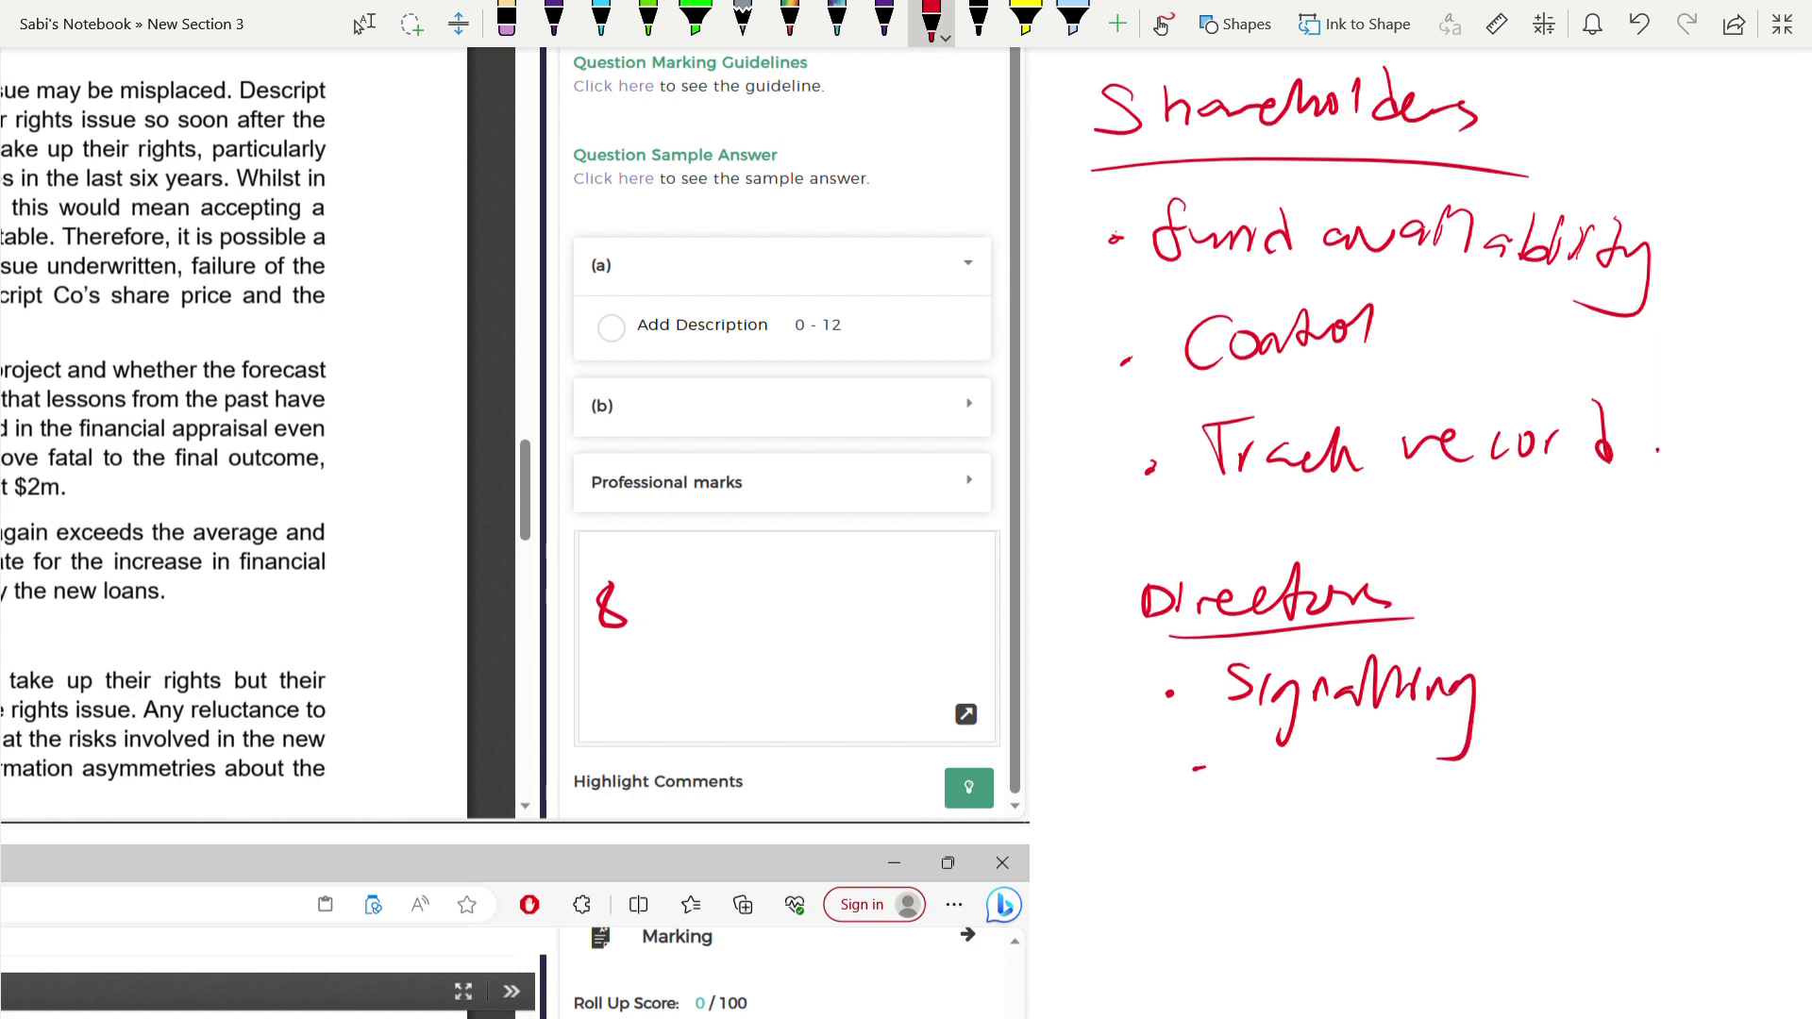
- Add the handwritten bullets "Assymetries" and "Action group" under the Directors heading
{"action": "mouse_move", "coordinate": [1263, 787]}
{"action": "left_mouse_down"}
{"action": "mouse_move", "coordinate": [1331, 782]}
{"action": "mouse_move", "coordinate": [1351, 828]}
{"action": "left_mouse_up"}
{"action": "mouse_move", "coordinate": [1396, 764]}
{"action": "left_mouse_down"}
{"action": "mouse_move", "coordinate": [1397, 783]}
{"action": "mouse_move", "coordinate": [1463, 755]}
{"action": "left_mouse_up"}
{"action": "mouse_move", "coordinate": [1474, 732]}
{"action": "left_mouse_down"}
{"action": "mouse_move", "coordinate": [1469, 791]}
{"action": "mouse_move", "coordinate": [1520, 756]}
{"action": "mouse_move", "coordinate": [1585, 751]}
{"action": "mouse_move", "coordinate": [1599, 792]}
{"action": "left_mouse_up"}
{"action": "left_click_drag", "start_coordinate": [1235, 846], "coordinate": [1247, 848]}
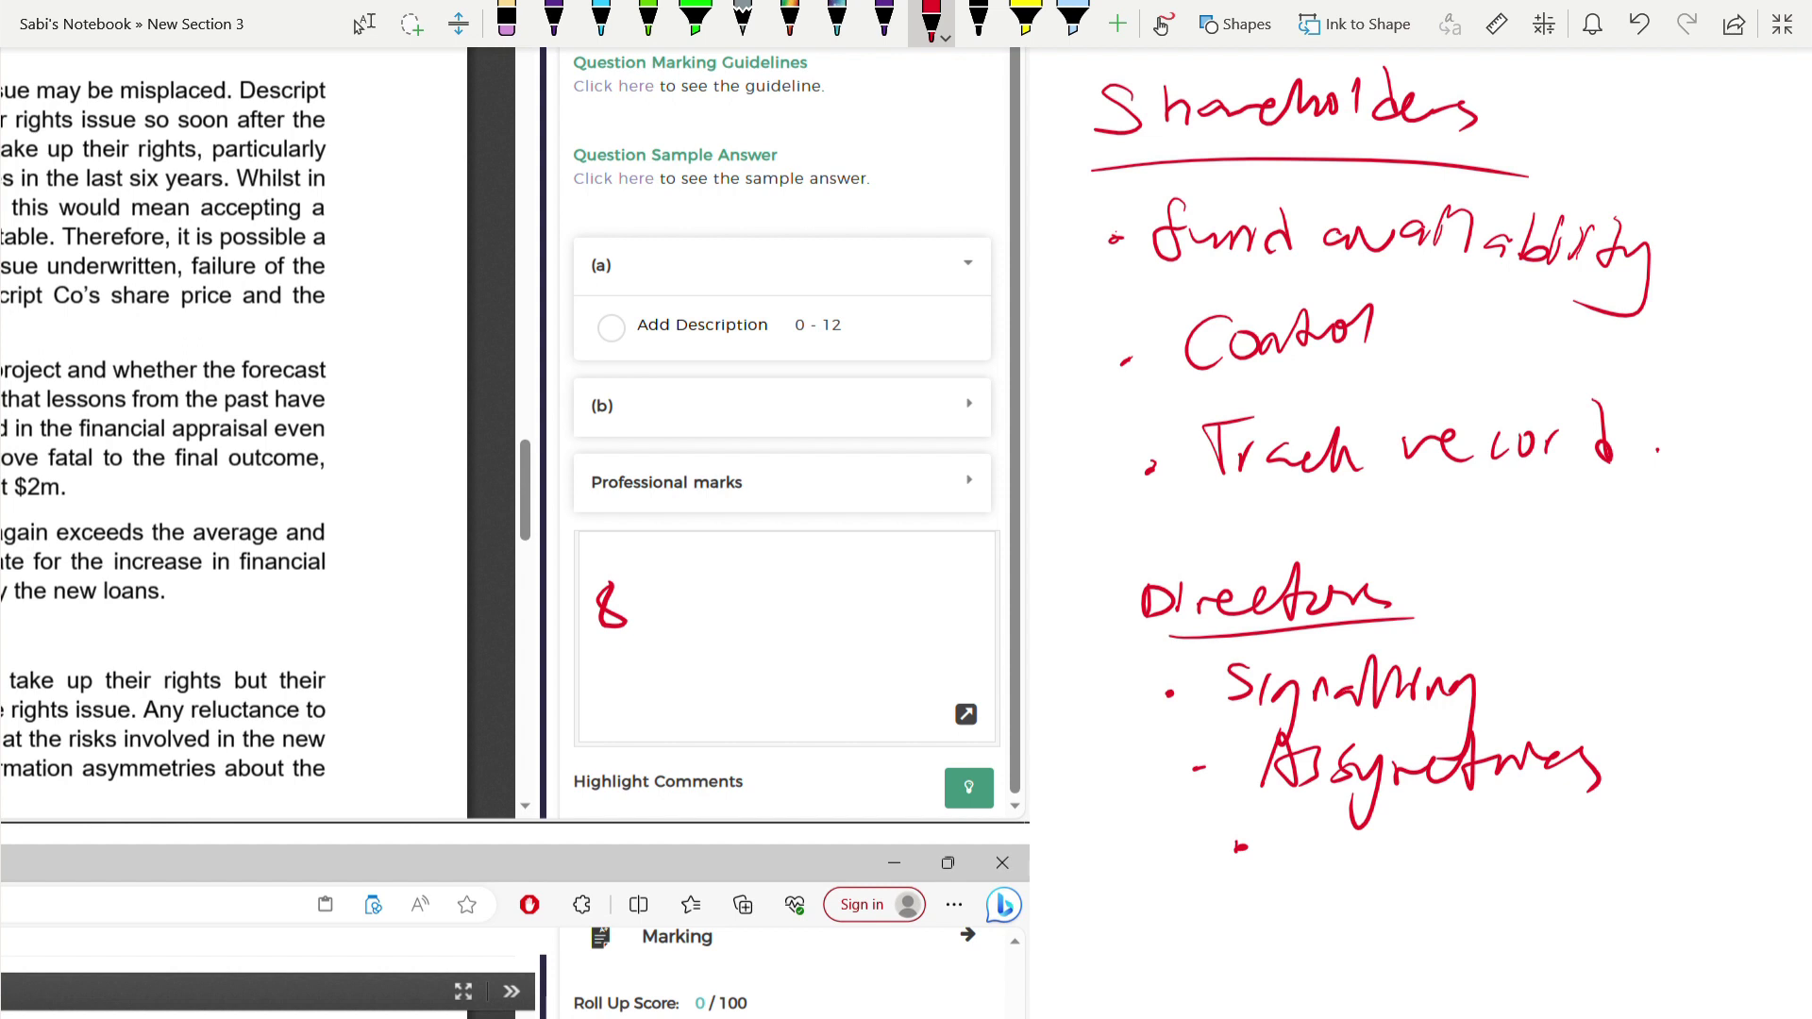
{"action": "mouse_move", "coordinate": [1286, 867]}
{"action": "left_mouse_down"}
{"action": "mouse_move", "coordinate": [1309, 805]}
{"action": "mouse_move", "coordinate": [1320, 887]}
{"action": "left_mouse_up"}
{"action": "mouse_move", "coordinate": [1304, 854]}
{"action": "left_mouse_down"}
{"action": "mouse_move", "coordinate": [1401, 817]}
{"action": "mouse_move", "coordinate": [1460, 844]}
{"action": "mouse_move", "coordinate": [1487, 888]}
{"action": "mouse_move", "coordinate": [1562, 835]}
{"action": "mouse_move", "coordinate": [1595, 898]}
{"action": "mouse_move", "coordinate": [1614, 853]}
{"action": "left_mouse_up"}
{"action": "left_click", "coordinate": [1441, 839]}
{"action": "left_click", "coordinate": [1660, 830]}
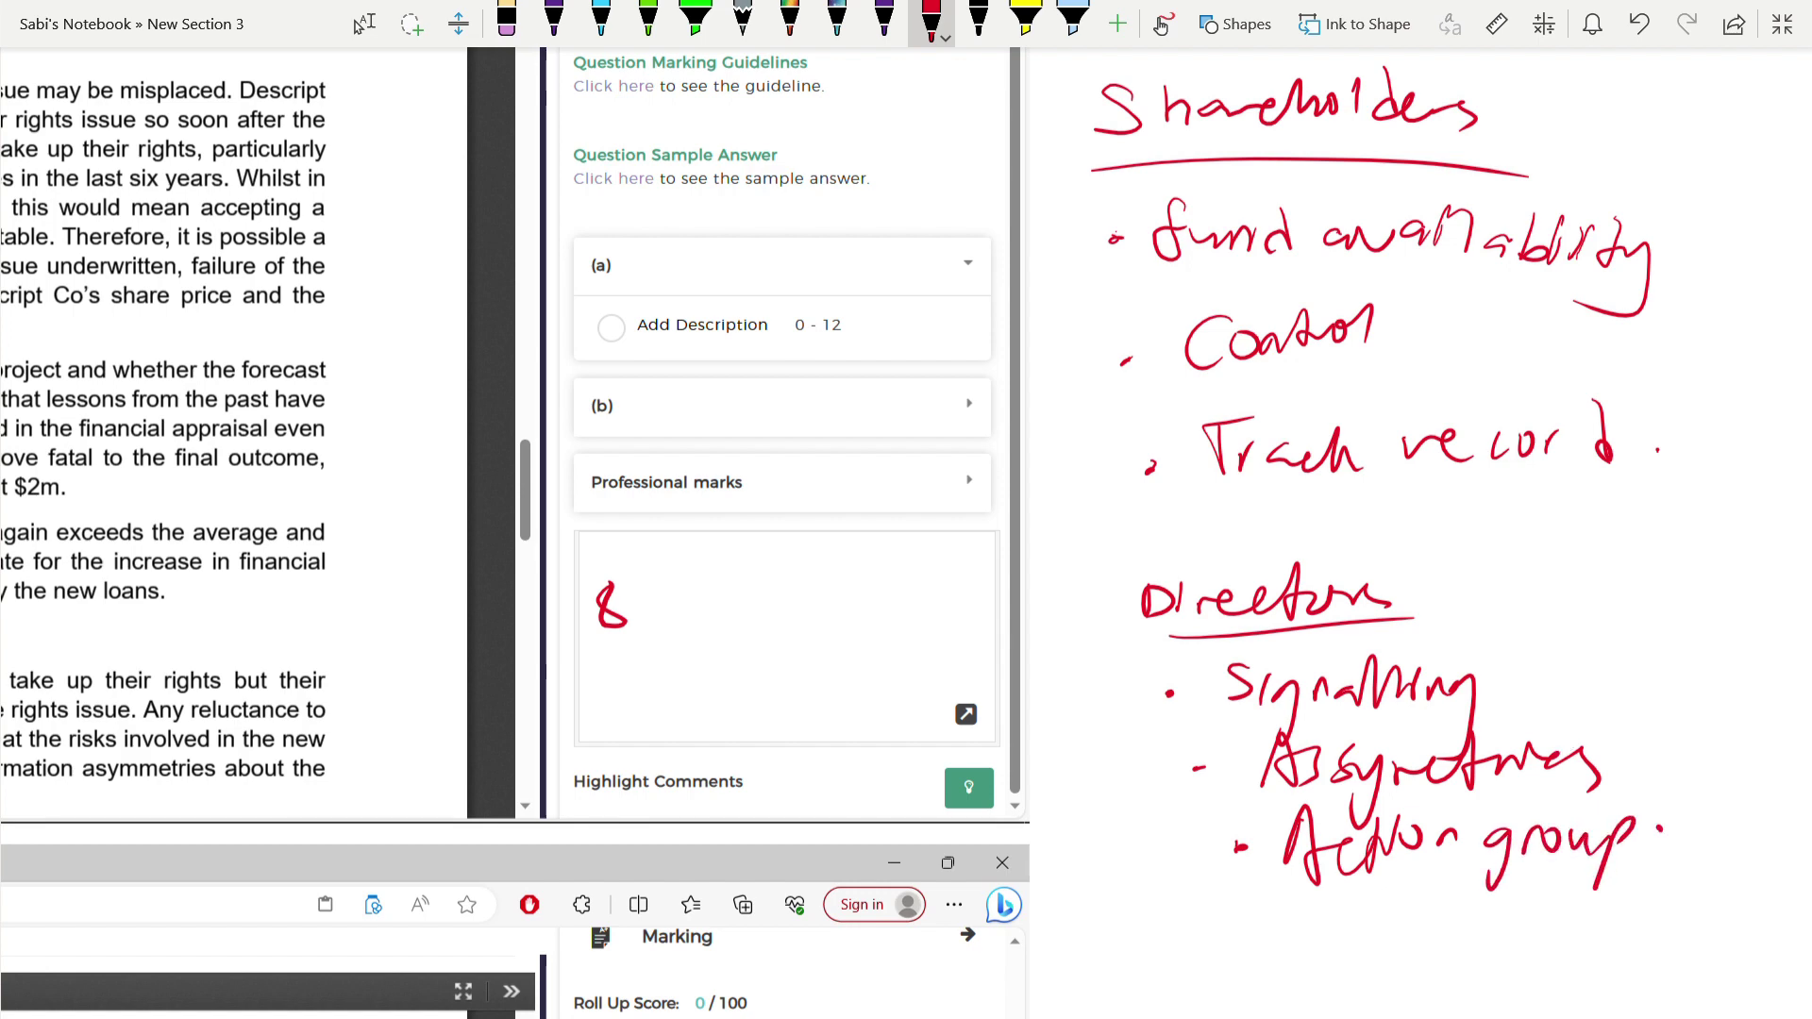
- Handwrite the heading "Sub LP" in red below the Directors points and underline it
{"action": "left_click", "coordinate": [364, 23]}
{"action": "scroll", "coordinate": [906, 528], "scroll_direction": "down", "scroll_amount": 3}
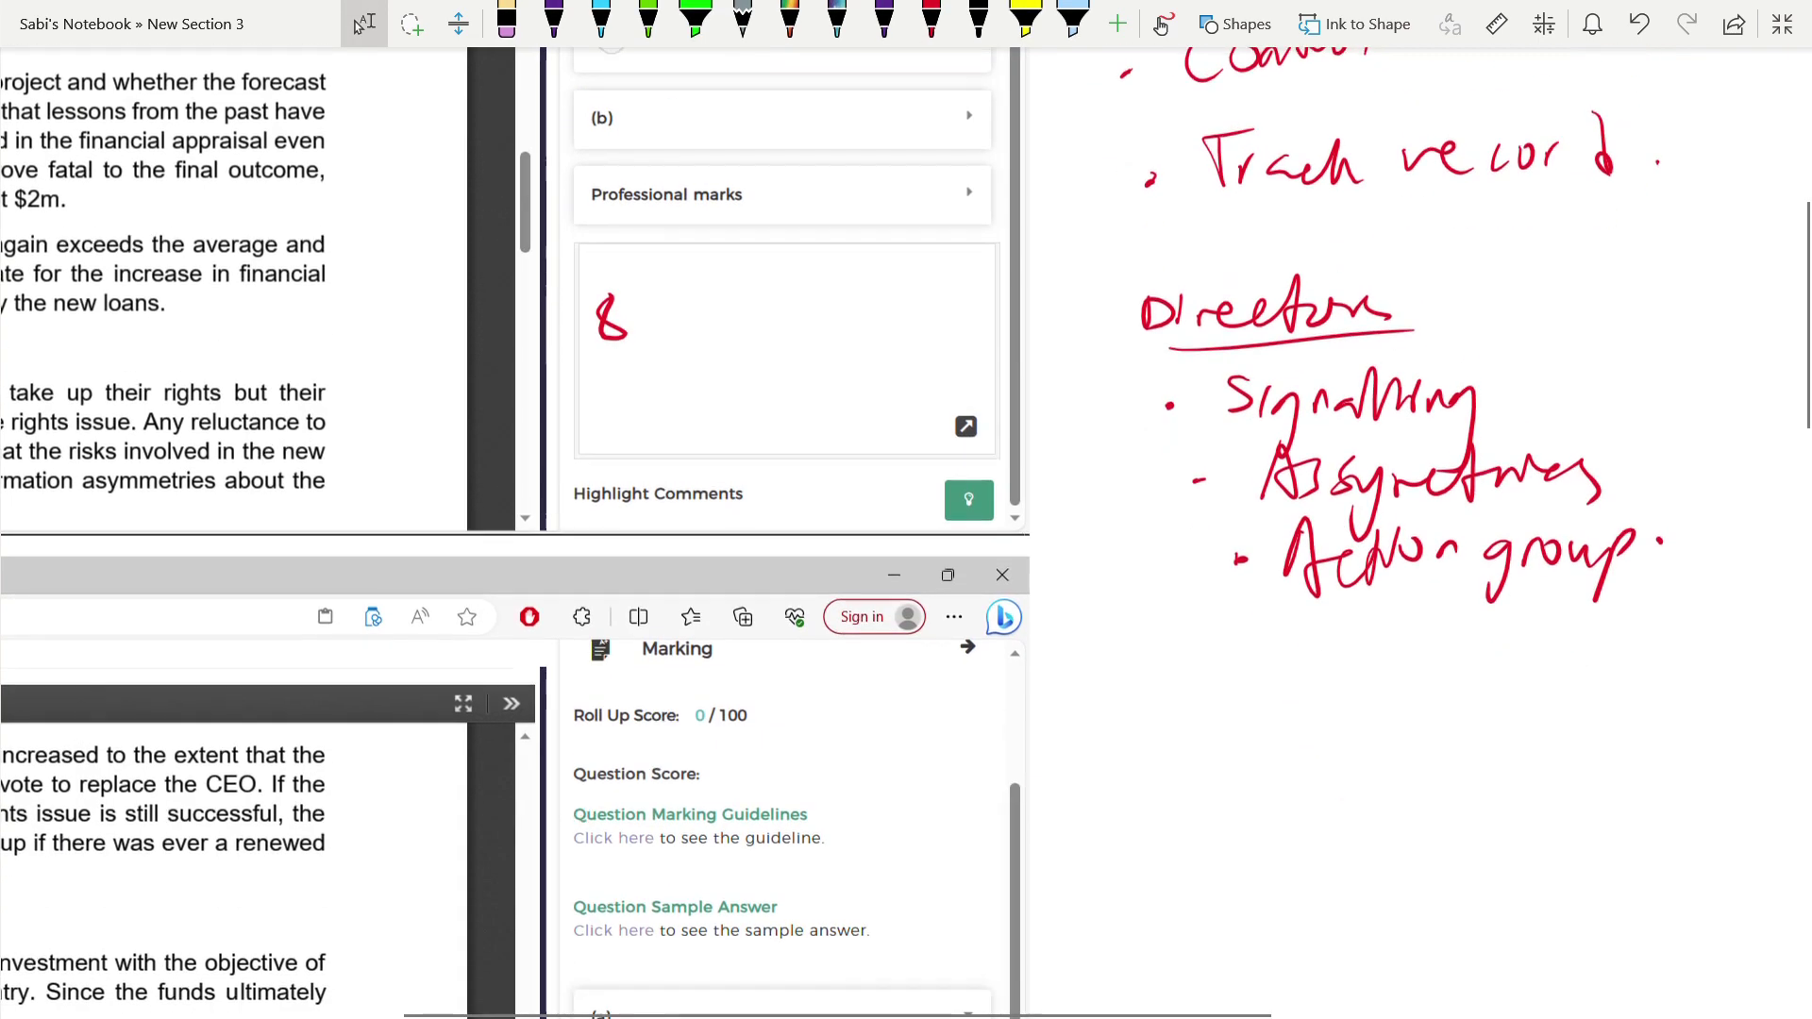
{"action": "left_click", "coordinate": [932, 23]}
{"action": "mouse_move", "coordinate": [1219, 689]}
{"action": "left_mouse_down"}
{"action": "mouse_move", "coordinate": [1191, 731]}
{"action": "mouse_move", "coordinate": [1256, 726]}
{"action": "left_mouse_up"}
{"action": "mouse_move", "coordinate": [1257, 687]}
{"action": "left_mouse_down"}
{"action": "mouse_move", "coordinate": [1280, 722]}
{"action": "mouse_move", "coordinate": [1357, 725]}
{"action": "left_mouse_up"}
{"action": "left_click_drag", "start_coordinate": [1191, 752], "coordinate": [1369, 748]}
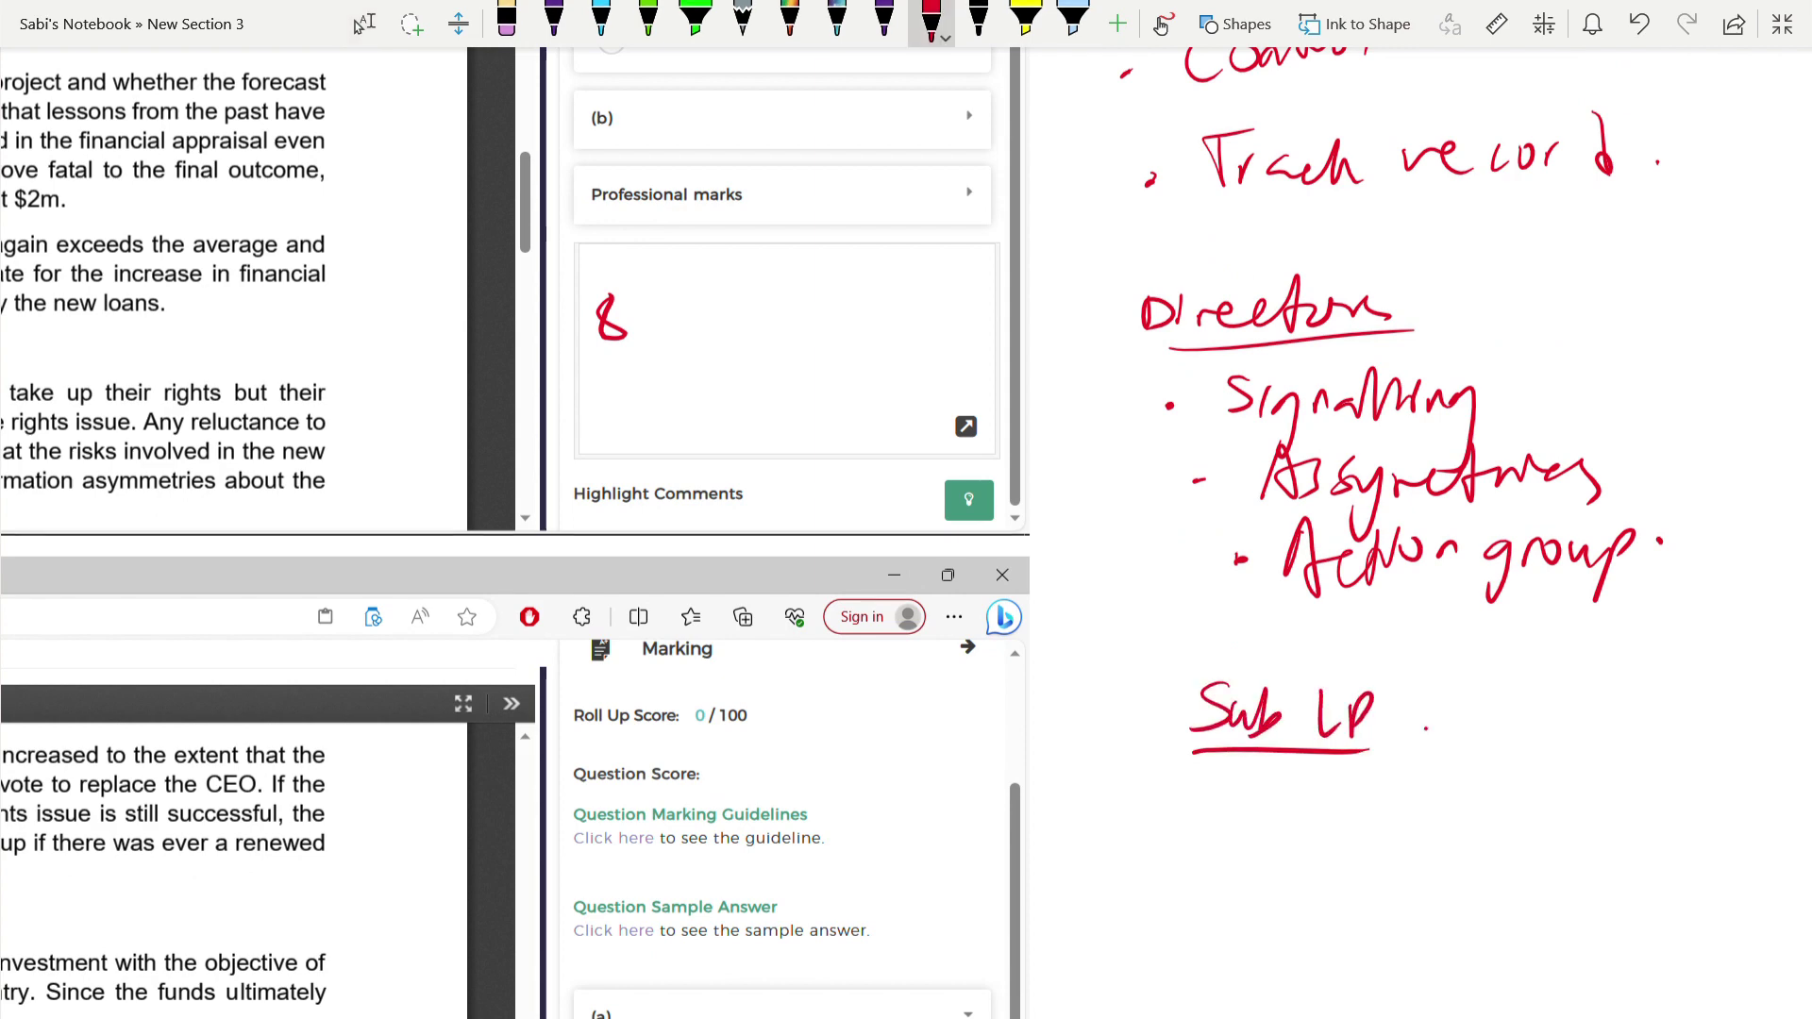
- Add the handwritten bullets "job creation" and "Default risk" under the Sub LP heading
{"action": "left_click_drag", "start_coordinate": [1191, 807], "coordinate": [1200, 802]}
{"action": "mouse_move", "coordinate": [1286, 789]}
{"action": "left_mouse_down"}
{"action": "mouse_move", "coordinate": [1270, 847]}
{"action": "mouse_move", "coordinate": [1312, 795]}
{"action": "left_mouse_up"}
{"action": "mouse_move", "coordinate": [1339, 778]}
{"action": "left_mouse_down"}
{"action": "mouse_move", "coordinate": [1350, 813]}
{"action": "mouse_move", "coordinate": [1508, 807]}
{"action": "mouse_move", "coordinate": [1567, 779]}
{"action": "mouse_move", "coordinate": [1610, 798]}
{"action": "left_mouse_up"}
{"action": "mouse_move", "coordinate": [1275, 874]}
{"action": "left_mouse_down"}
{"action": "mouse_move", "coordinate": [1272, 905]}
{"action": "mouse_move", "coordinate": [1356, 914]}
{"action": "left_mouse_up"}
{"action": "mouse_move", "coordinate": [1350, 878]}
{"action": "left_mouse_down"}
{"action": "mouse_move", "coordinate": [1393, 874]}
{"action": "mouse_move", "coordinate": [1453, 917]}
{"action": "left_mouse_up"}
{"action": "mouse_move", "coordinate": [1490, 866]}
{"action": "left_mouse_down"}
{"action": "mouse_move", "coordinate": [1482, 918]}
{"action": "mouse_move", "coordinate": [1557, 876]}
{"action": "mouse_move", "coordinate": [1571, 908]}
{"action": "mouse_move", "coordinate": [1603, 904]}
{"action": "left_mouse_up"}
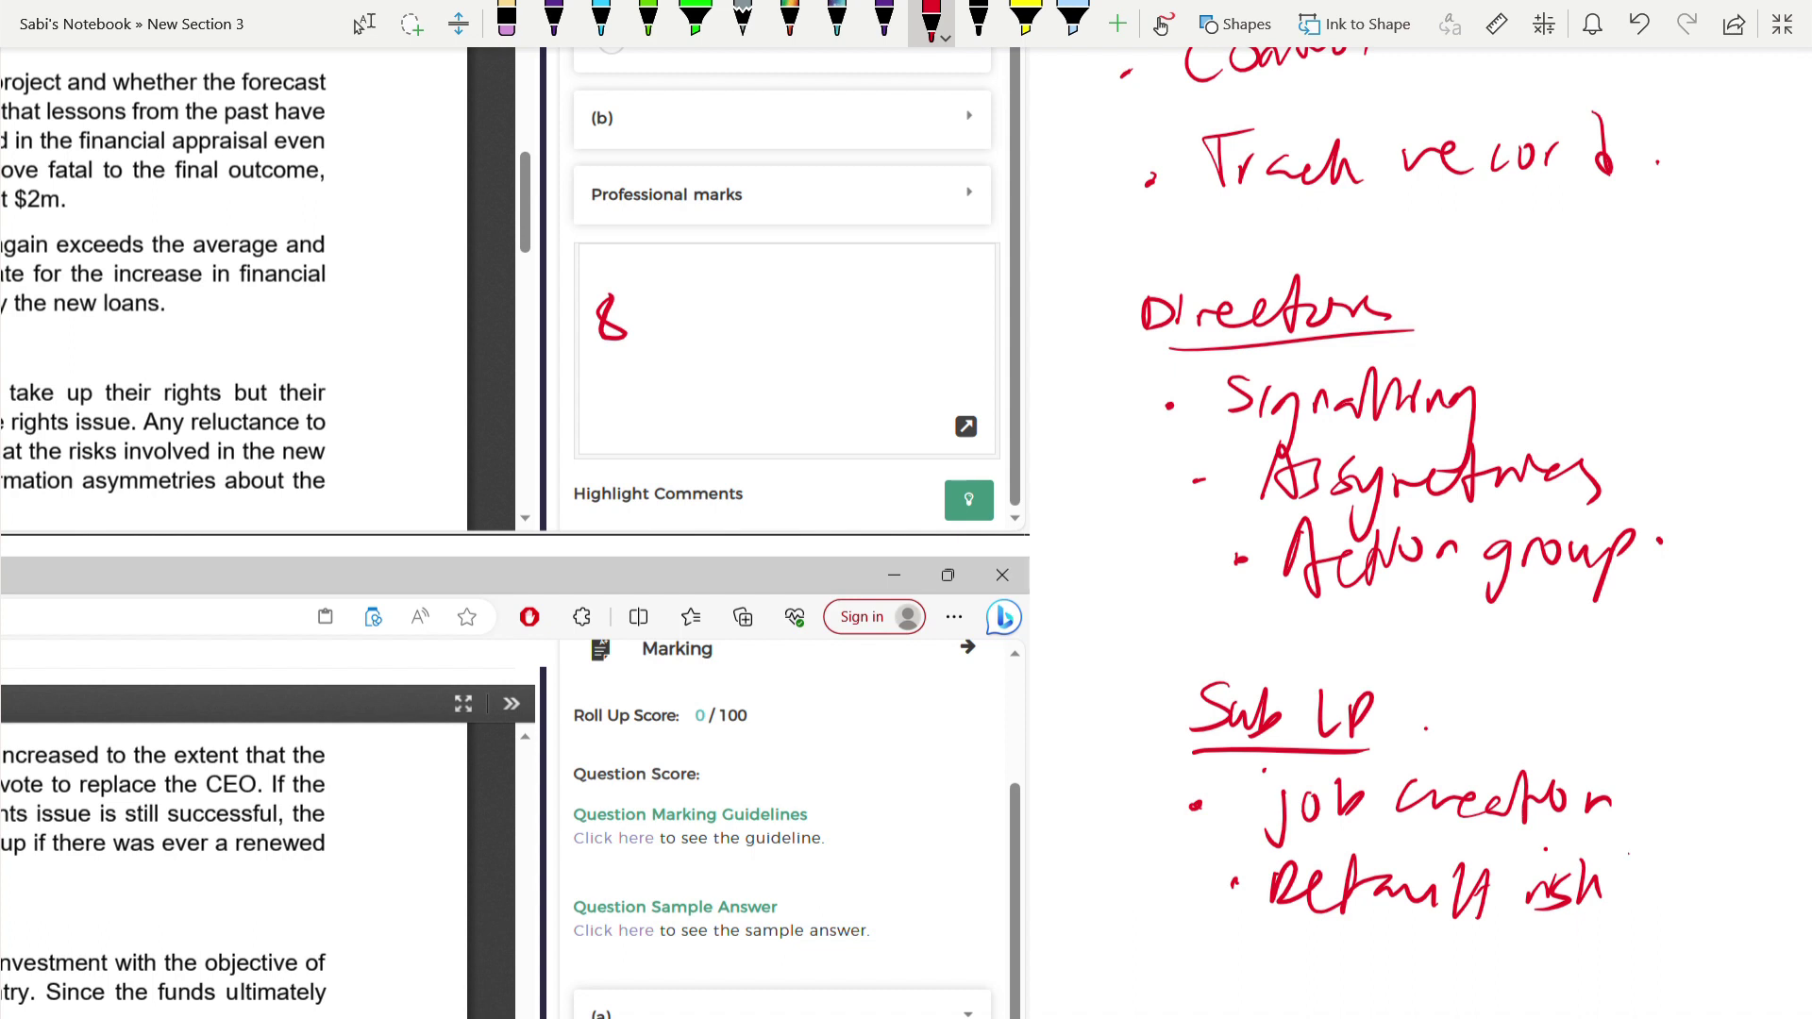
- Add "Covenants" as the third Sub LP bullet and draw large brackets around the Directors and Sub LP notes
{"action": "scroll", "coordinate": [906, 529], "scroll_direction": "down", "scroll_amount": 3}
{"action": "left_click", "coordinate": [365, 24]}
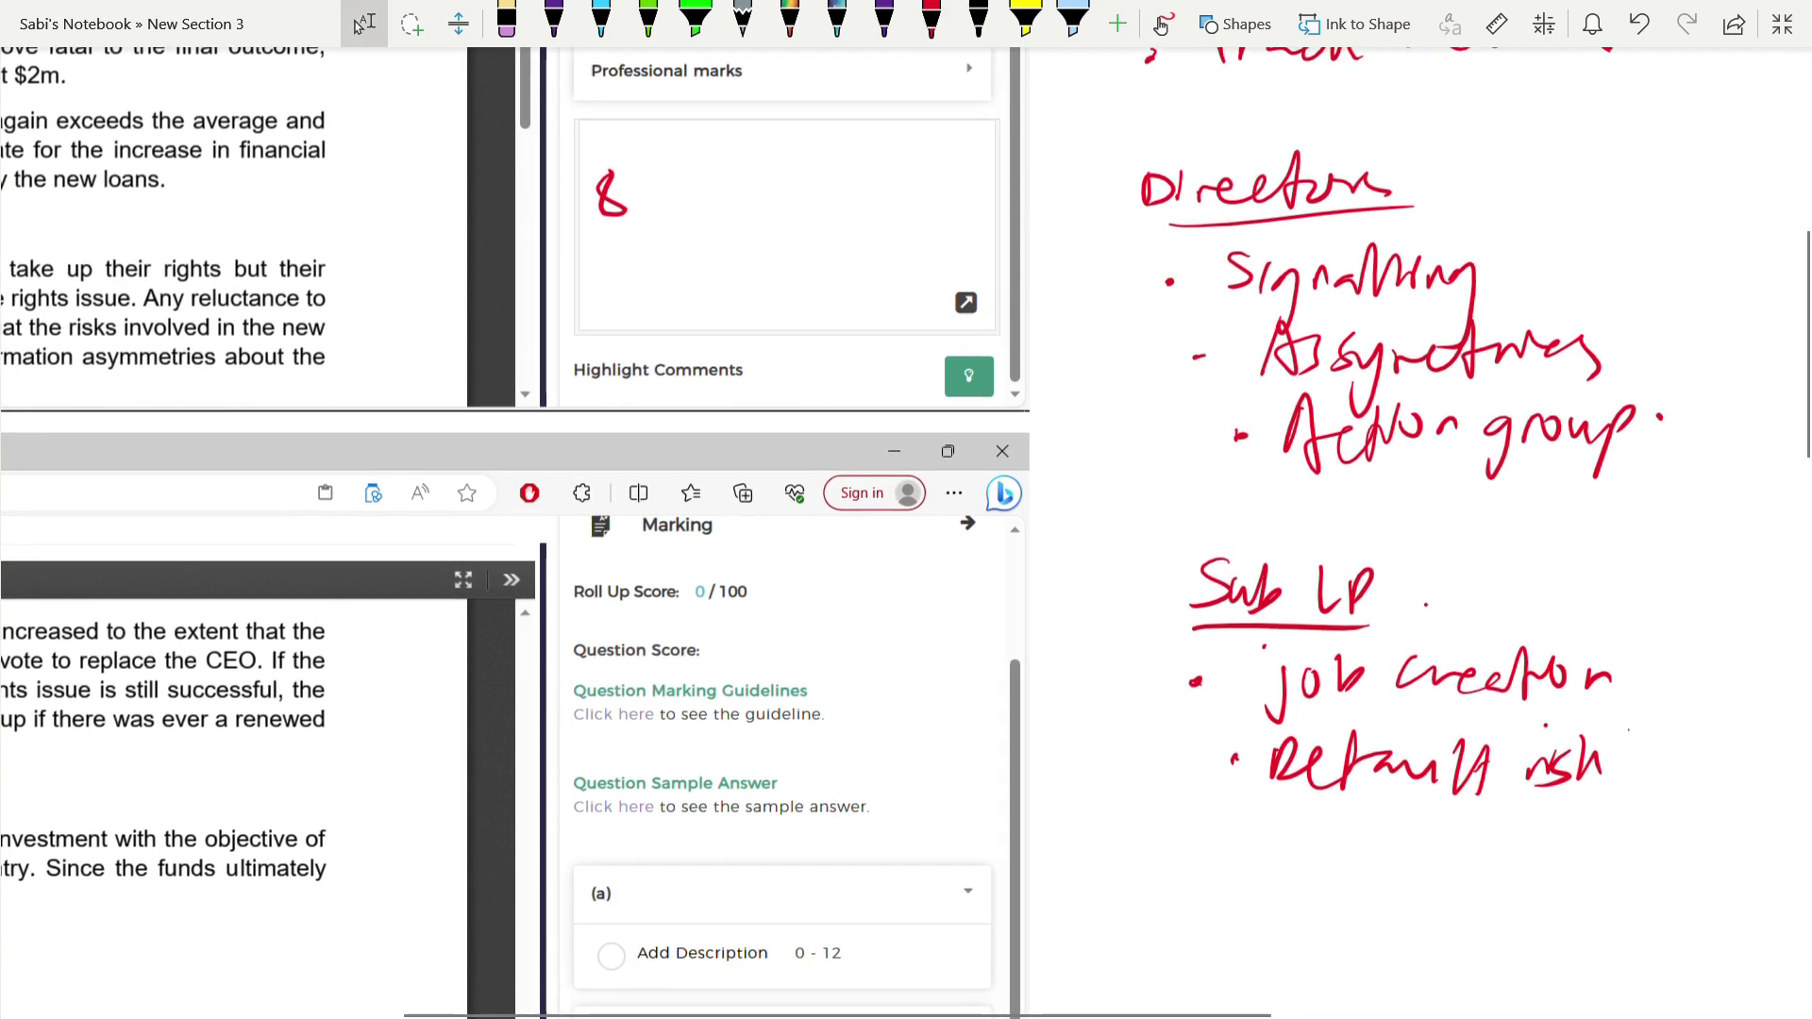
{"action": "left_click", "coordinate": [931, 19]}
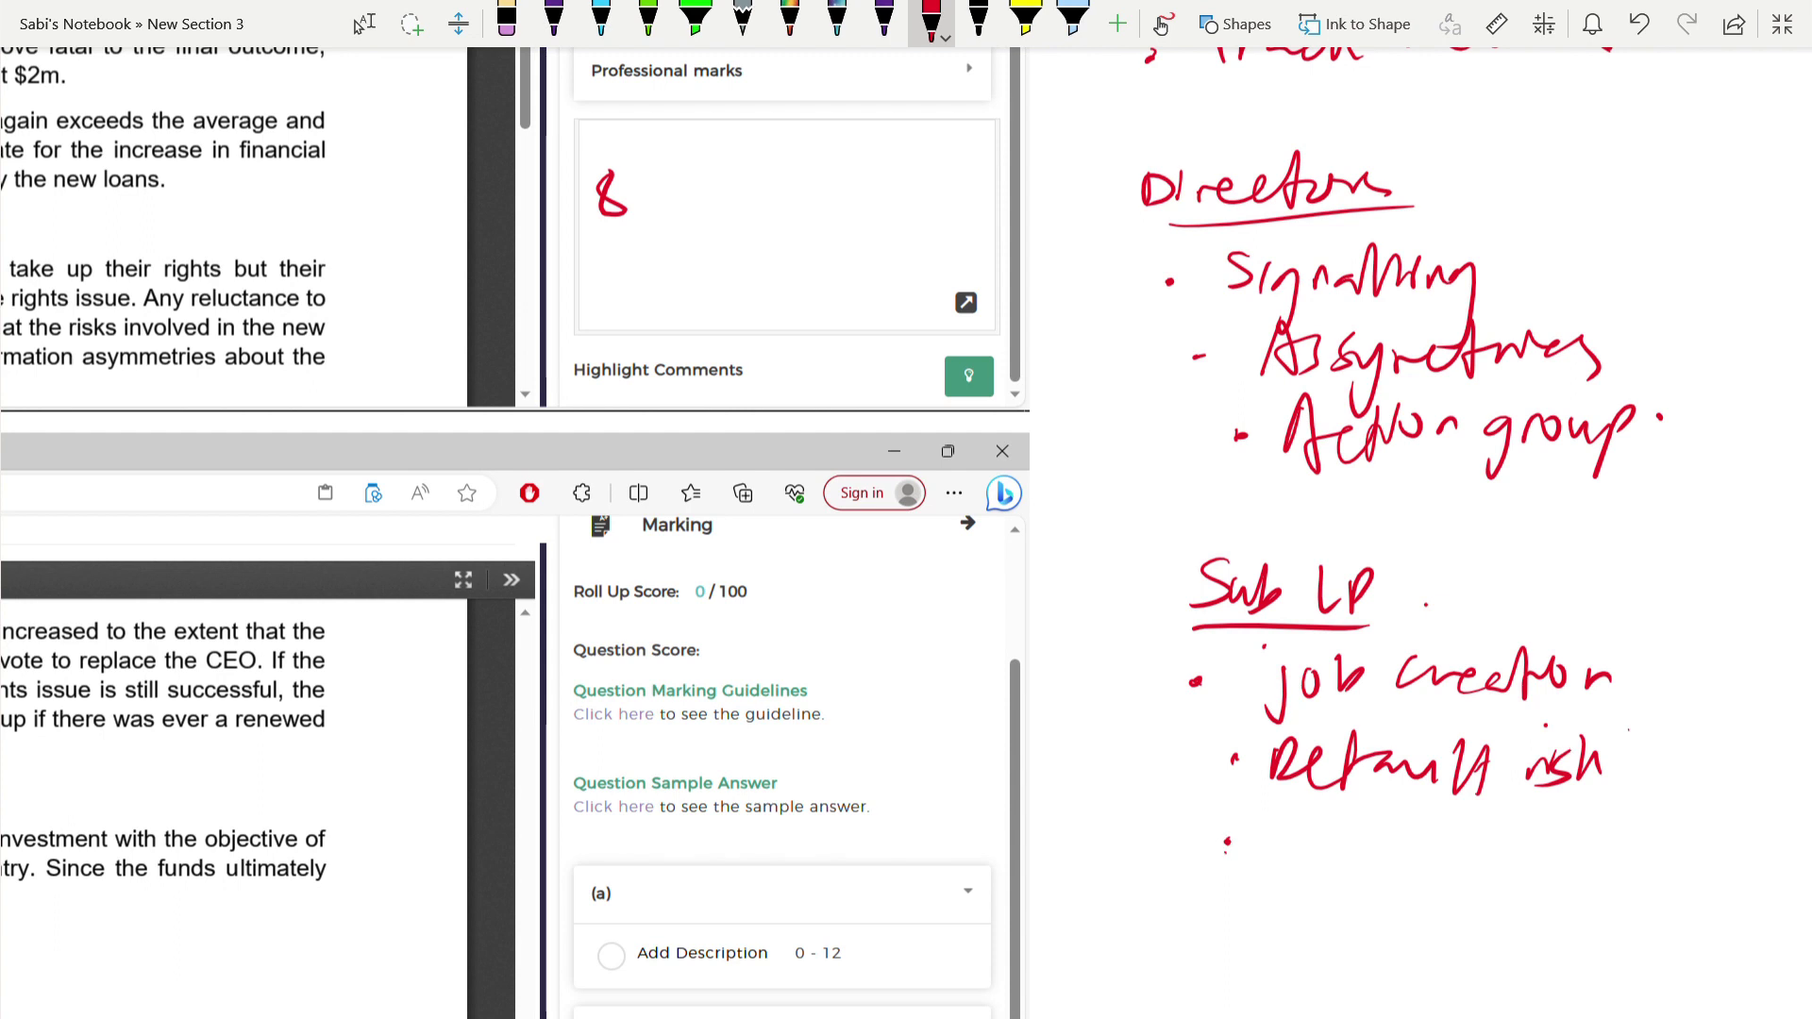
{"action": "mouse_move", "coordinate": [1344, 825]}
{"action": "left_mouse_down"}
{"action": "mouse_move", "coordinate": [1333, 865]}
{"action": "mouse_move", "coordinate": [1382, 835]}
{"action": "mouse_move", "coordinate": [1504, 838]}
{"action": "left_mouse_up"}
{"action": "mouse_move", "coordinate": [1496, 812]}
{"action": "left_mouse_down"}
{"action": "mouse_move", "coordinate": [1512, 870]}
{"action": "mouse_move", "coordinate": [1537, 876]}
{"action": "left_mouse_up"}
{"action": "left_click", "coordinate": [1565, 850]}
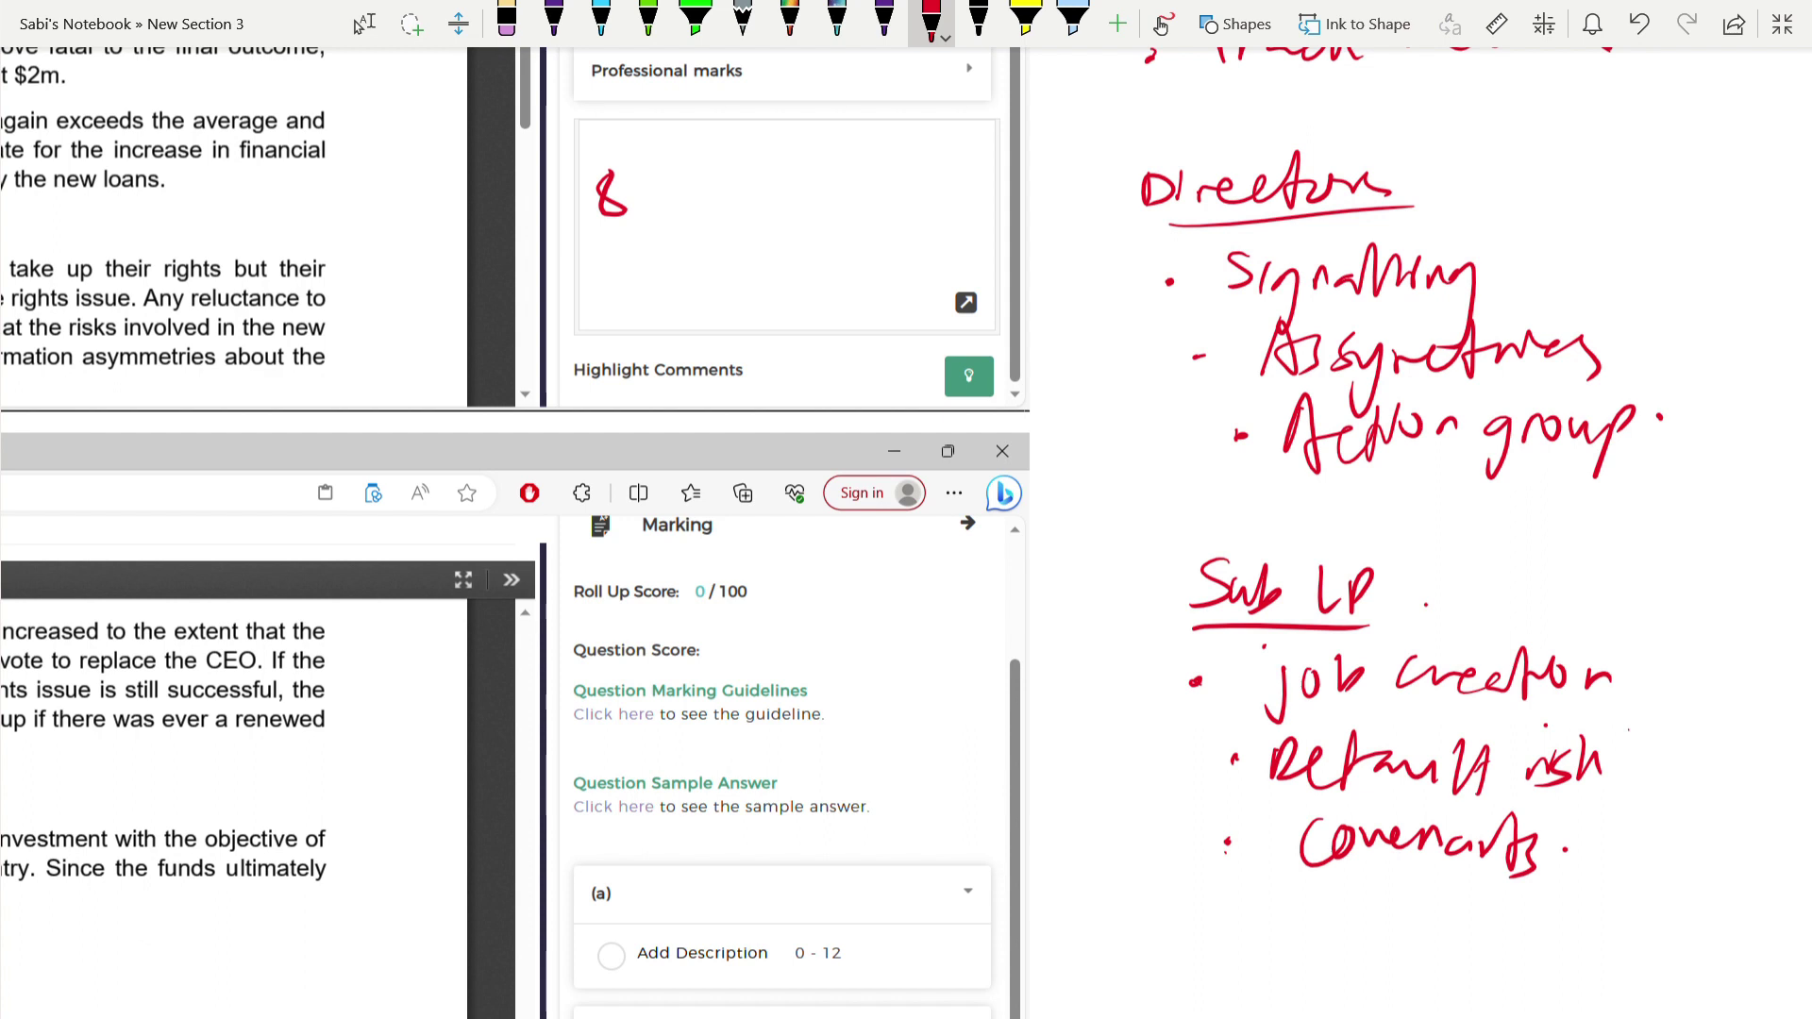
{"action": "mouse_move", "coordinate": [1148, 145]}
{"action": "left_mouse_down"}
{"action": "mouse_move", "coordinate": [1098, 428]}
{"action": "mouse_move", "coordinate": [1306, 922]}
{"action": "left_mouse_up"}
{"action": "mouse_move", "coordinate": [1596, 222]}
{"action": "left_mouse_down"}
{"action": "mouse_move", "coordinate": [1659, 305]}
{"action": "mouse_move", "coordinate": [1711, 834]}
{"action": "left_mouse_up"}
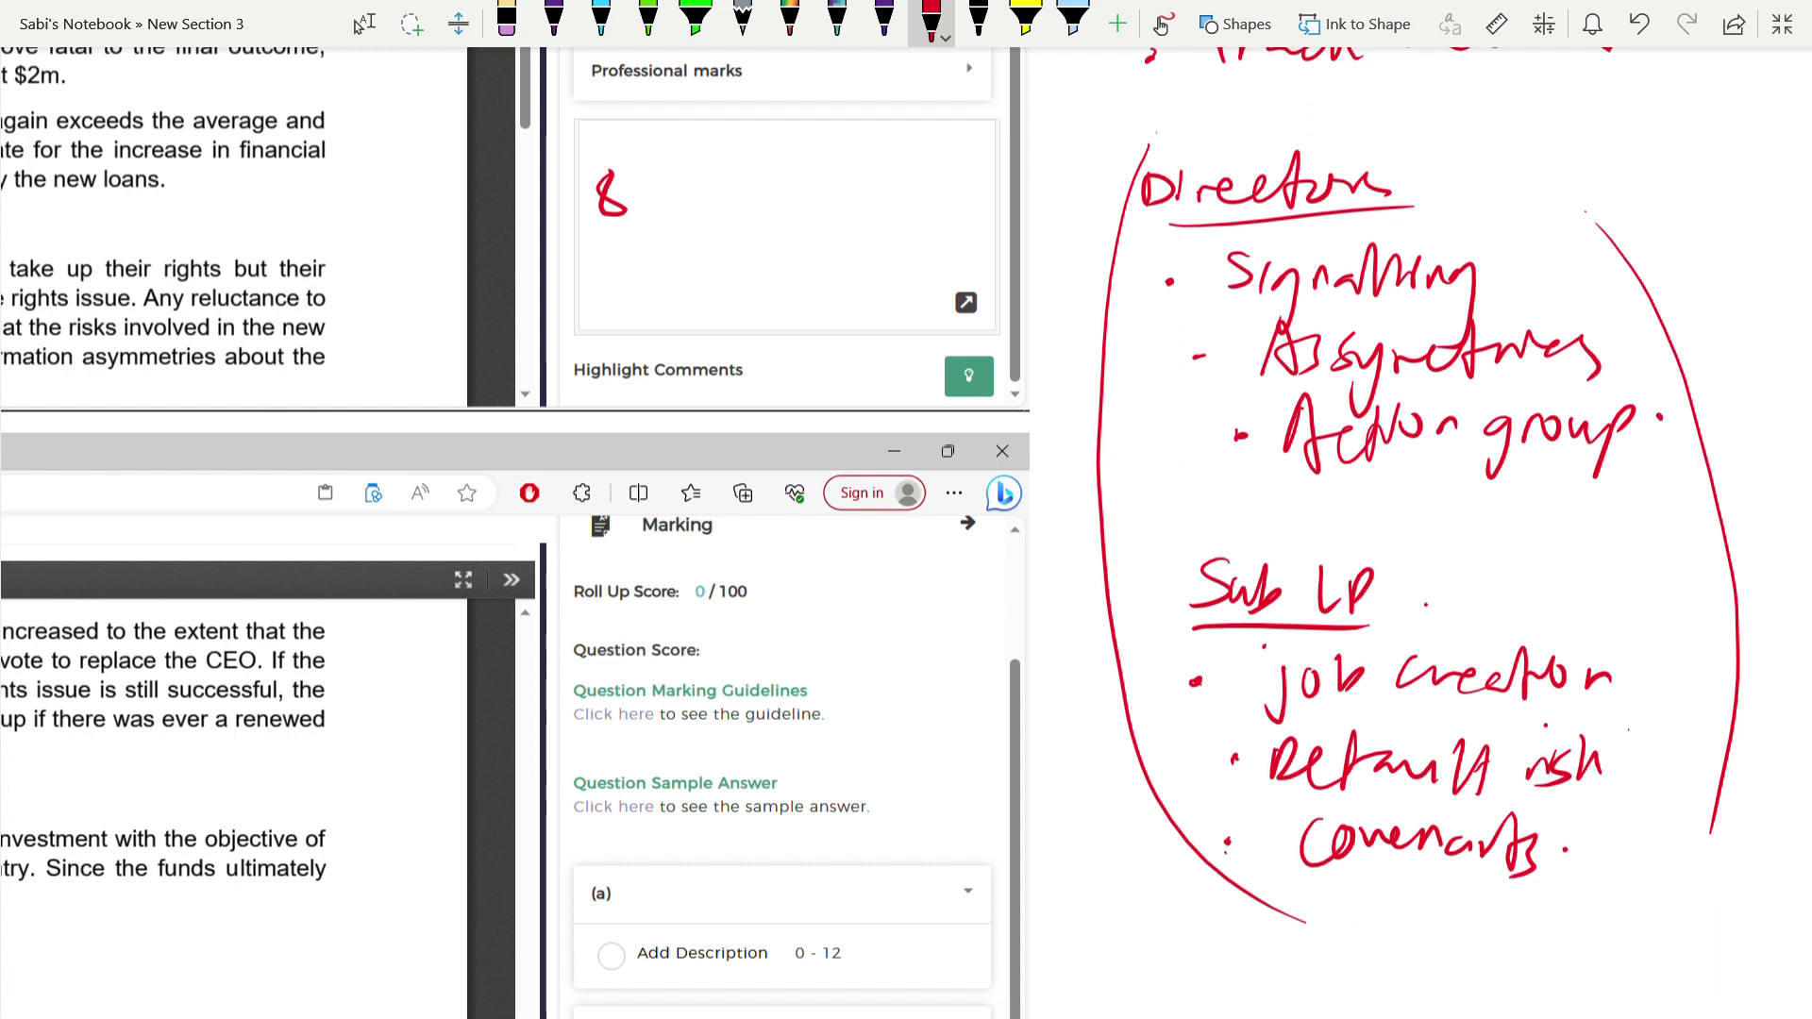
- Review the model answer for part (b), then number the Shareholders bullets 1, 2 and 3 and draw a stroke beside them
{"action": "scroll", "coordinate": [906, 529], "scroll_direction": "left", "scroll_amount": 10}
{"action": "left_click", "coordinate": [363, 24]}
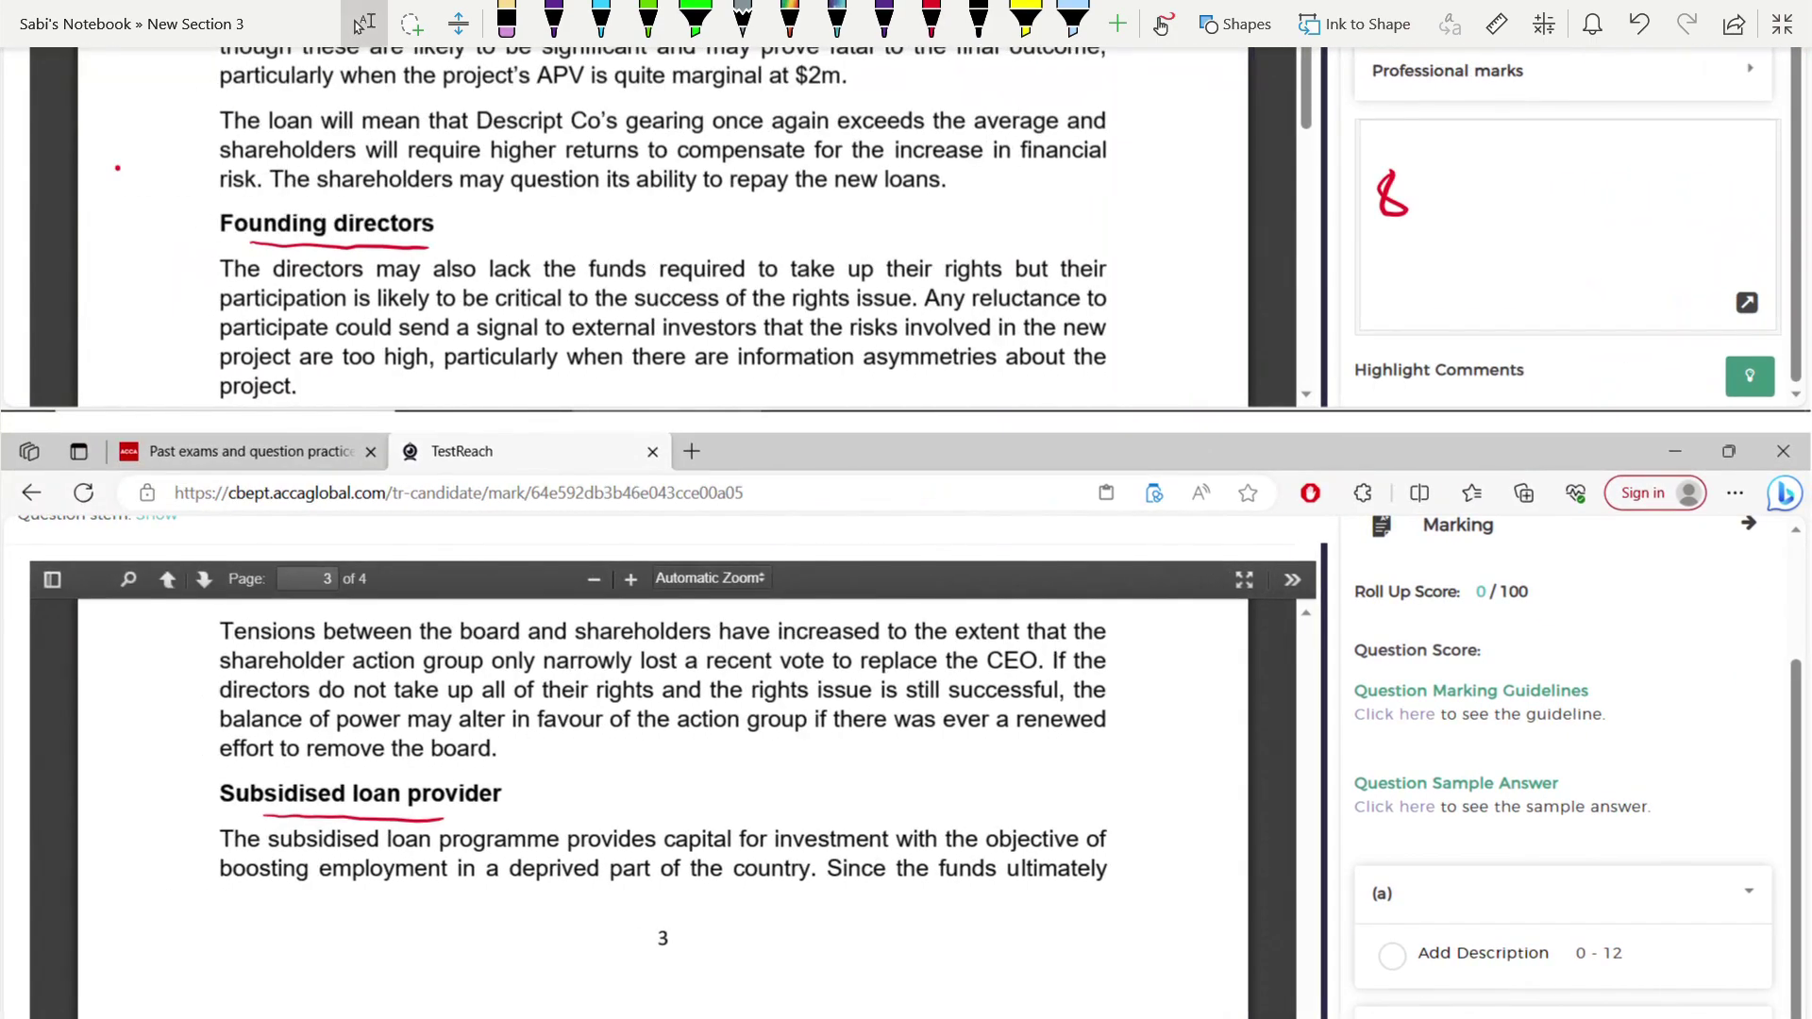
{"action": "scroll", "coordinate": [906, 529], "scroll_direction": "up", "scroll_amount": 3}
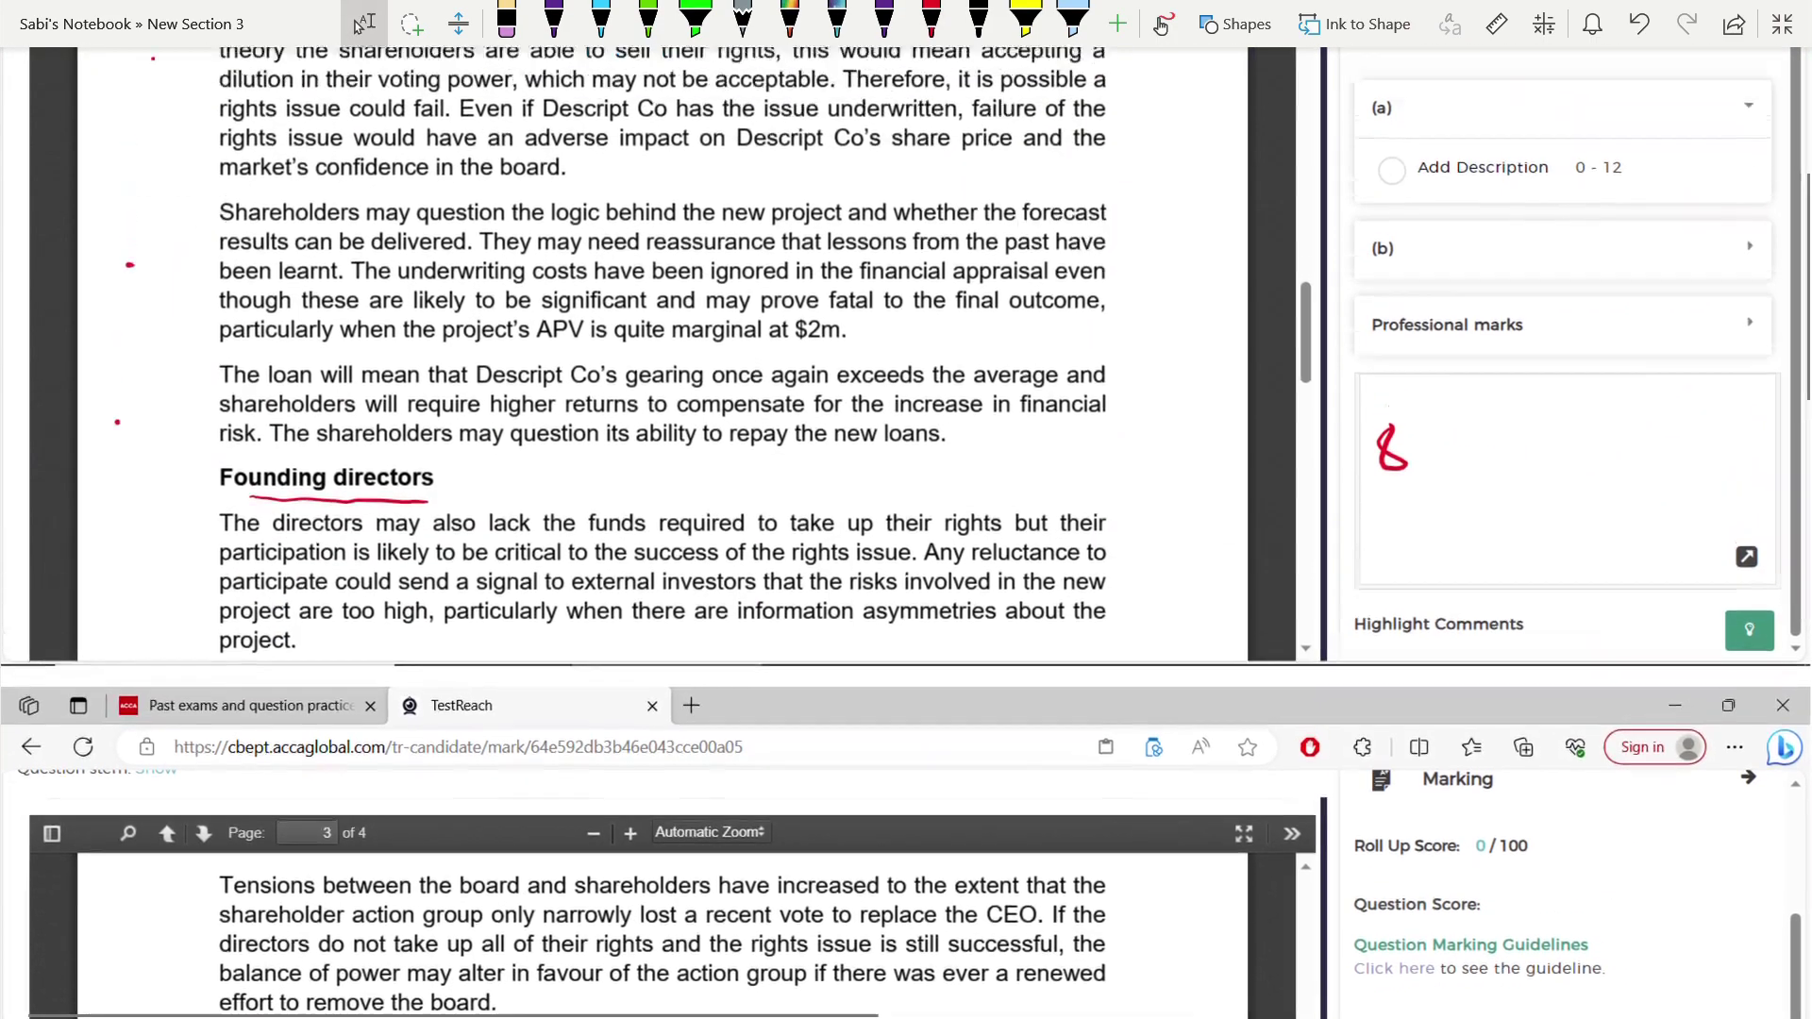
{"action": "scroll", "coordinate": [906, 529], "scroll_direction": "down", "scroll_amount": 3}
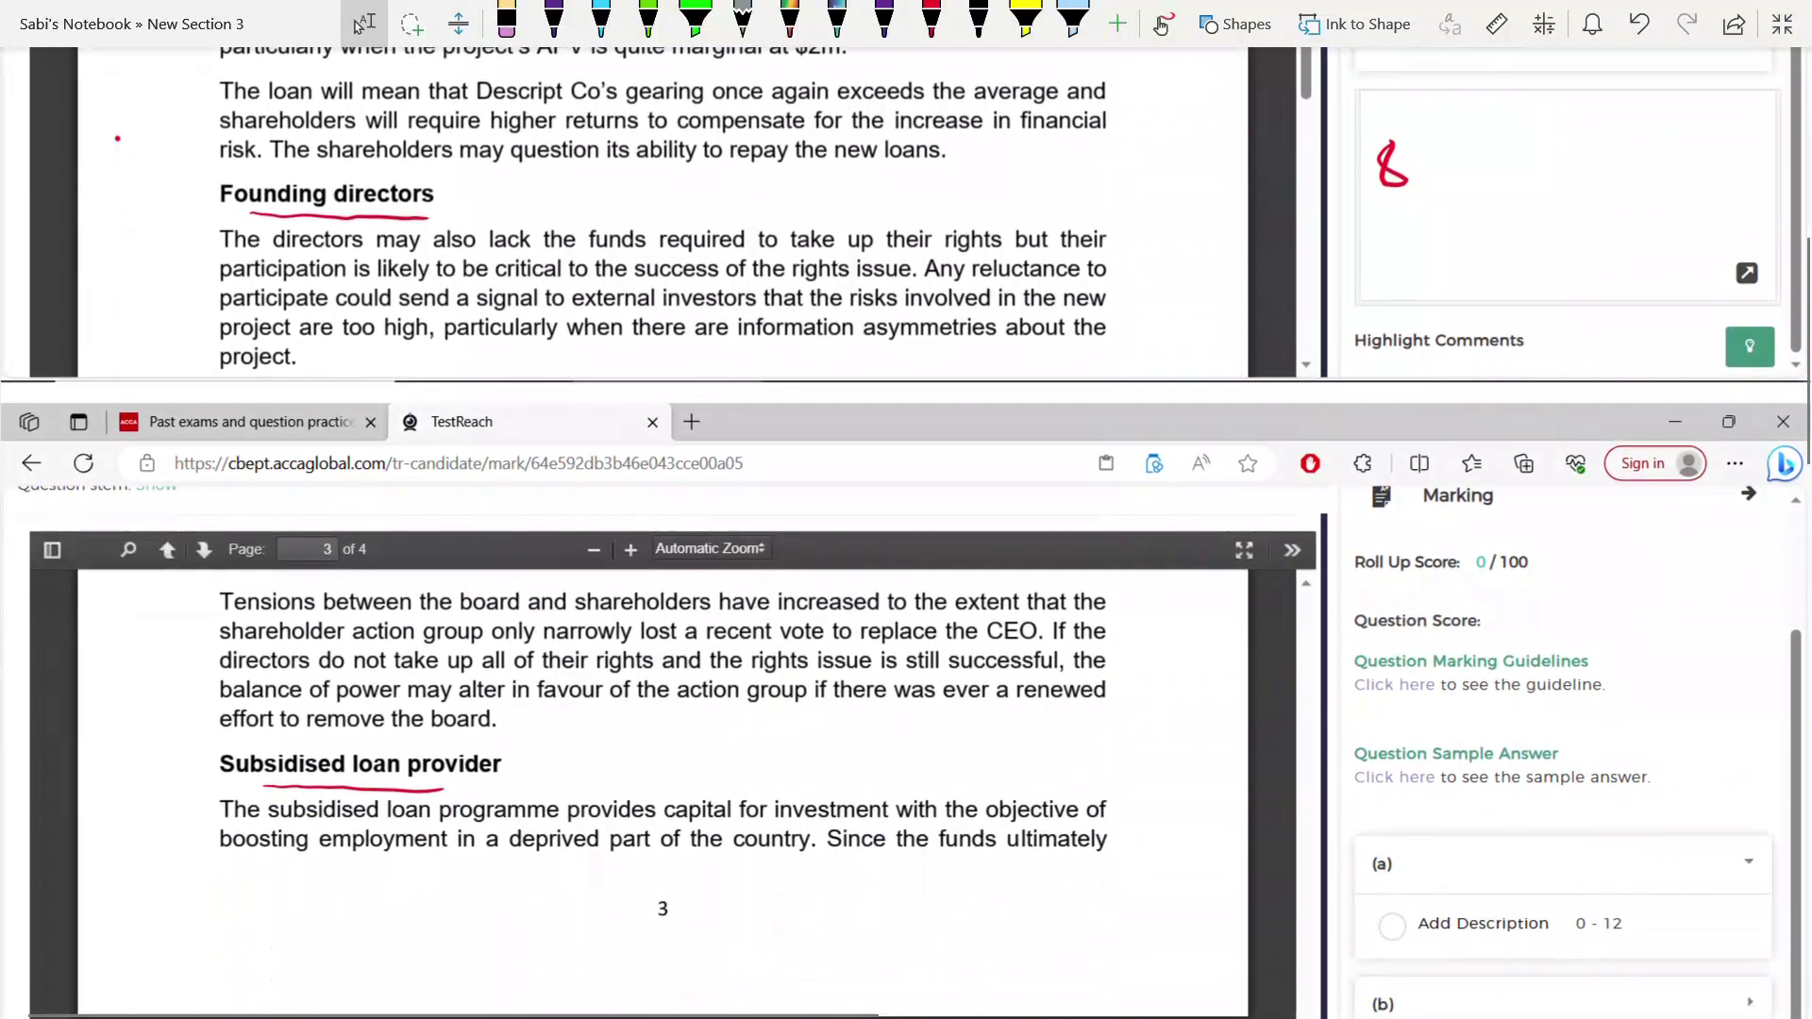
{"action": "scroll", "coordinate": [906, 528], "scroll_direction": "up", "scroll_amount": 3}
{"action": "scroll", "coordinate": [907, 529], "scroll_direction": "up", "scroll_amount": 8}
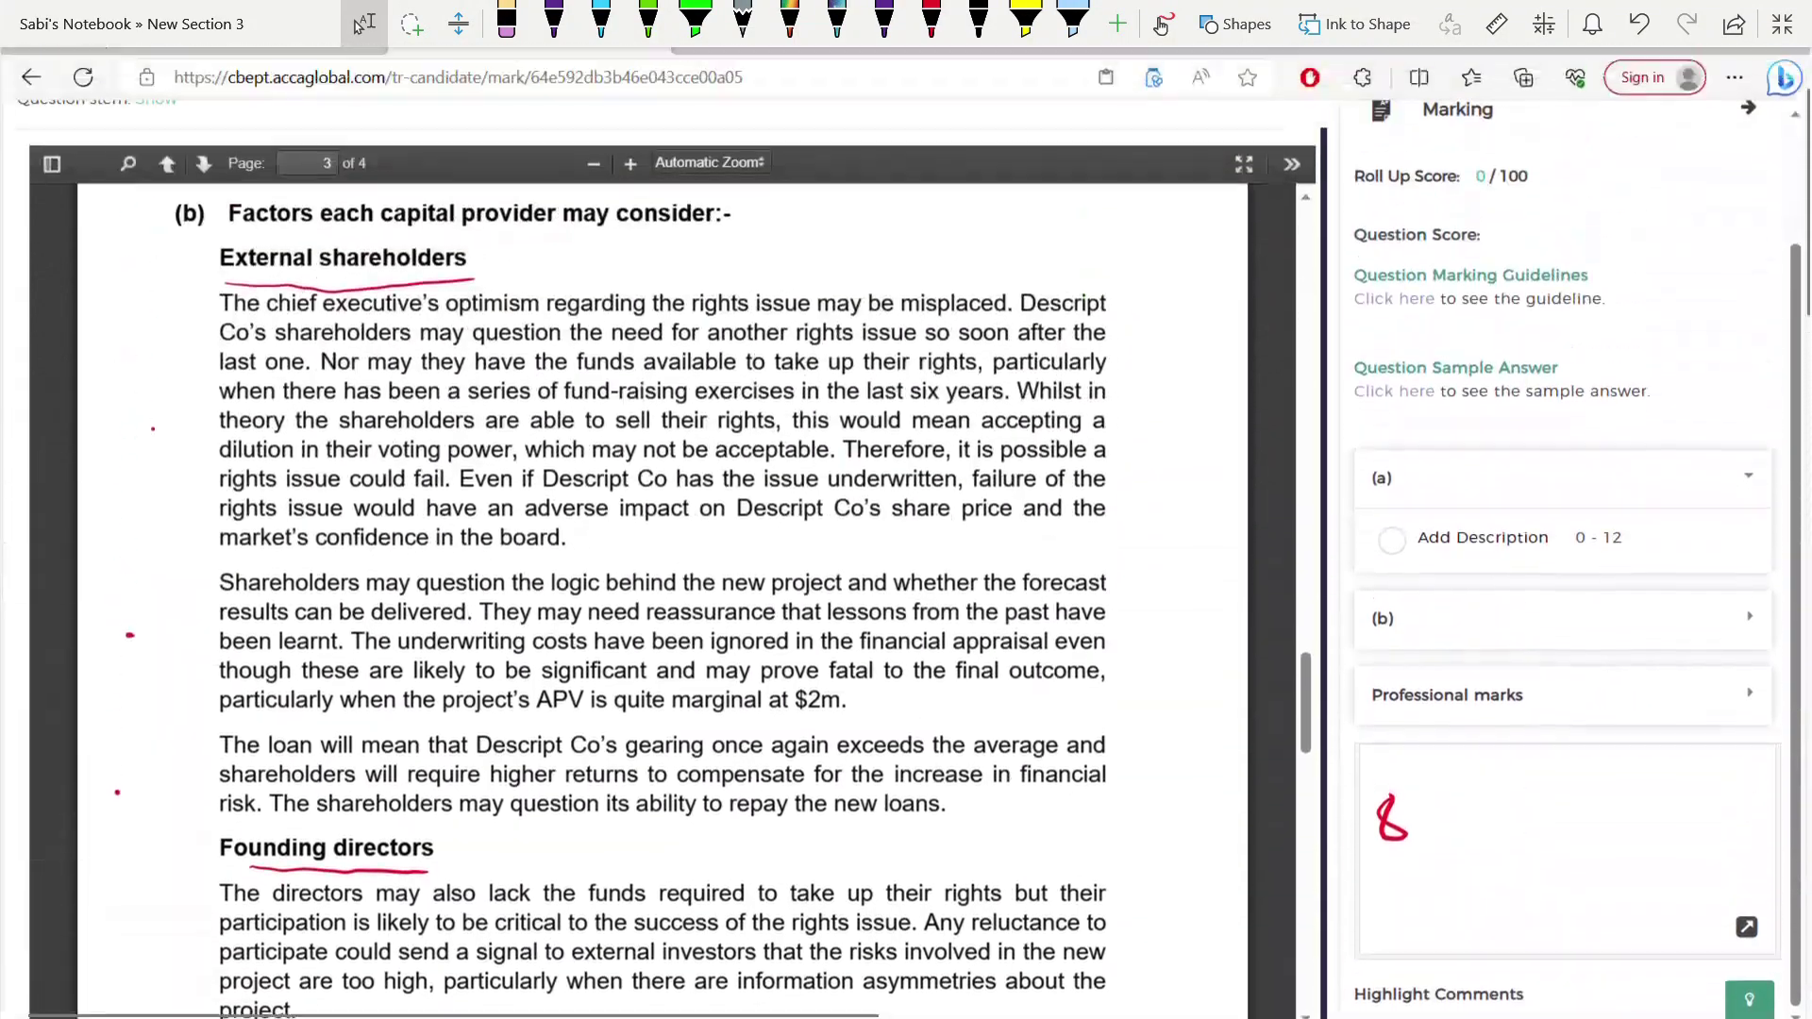
{"action": "scroll", "coordinate": [906, 528], "scroll_direction": "right", "scroll_amount": 10}
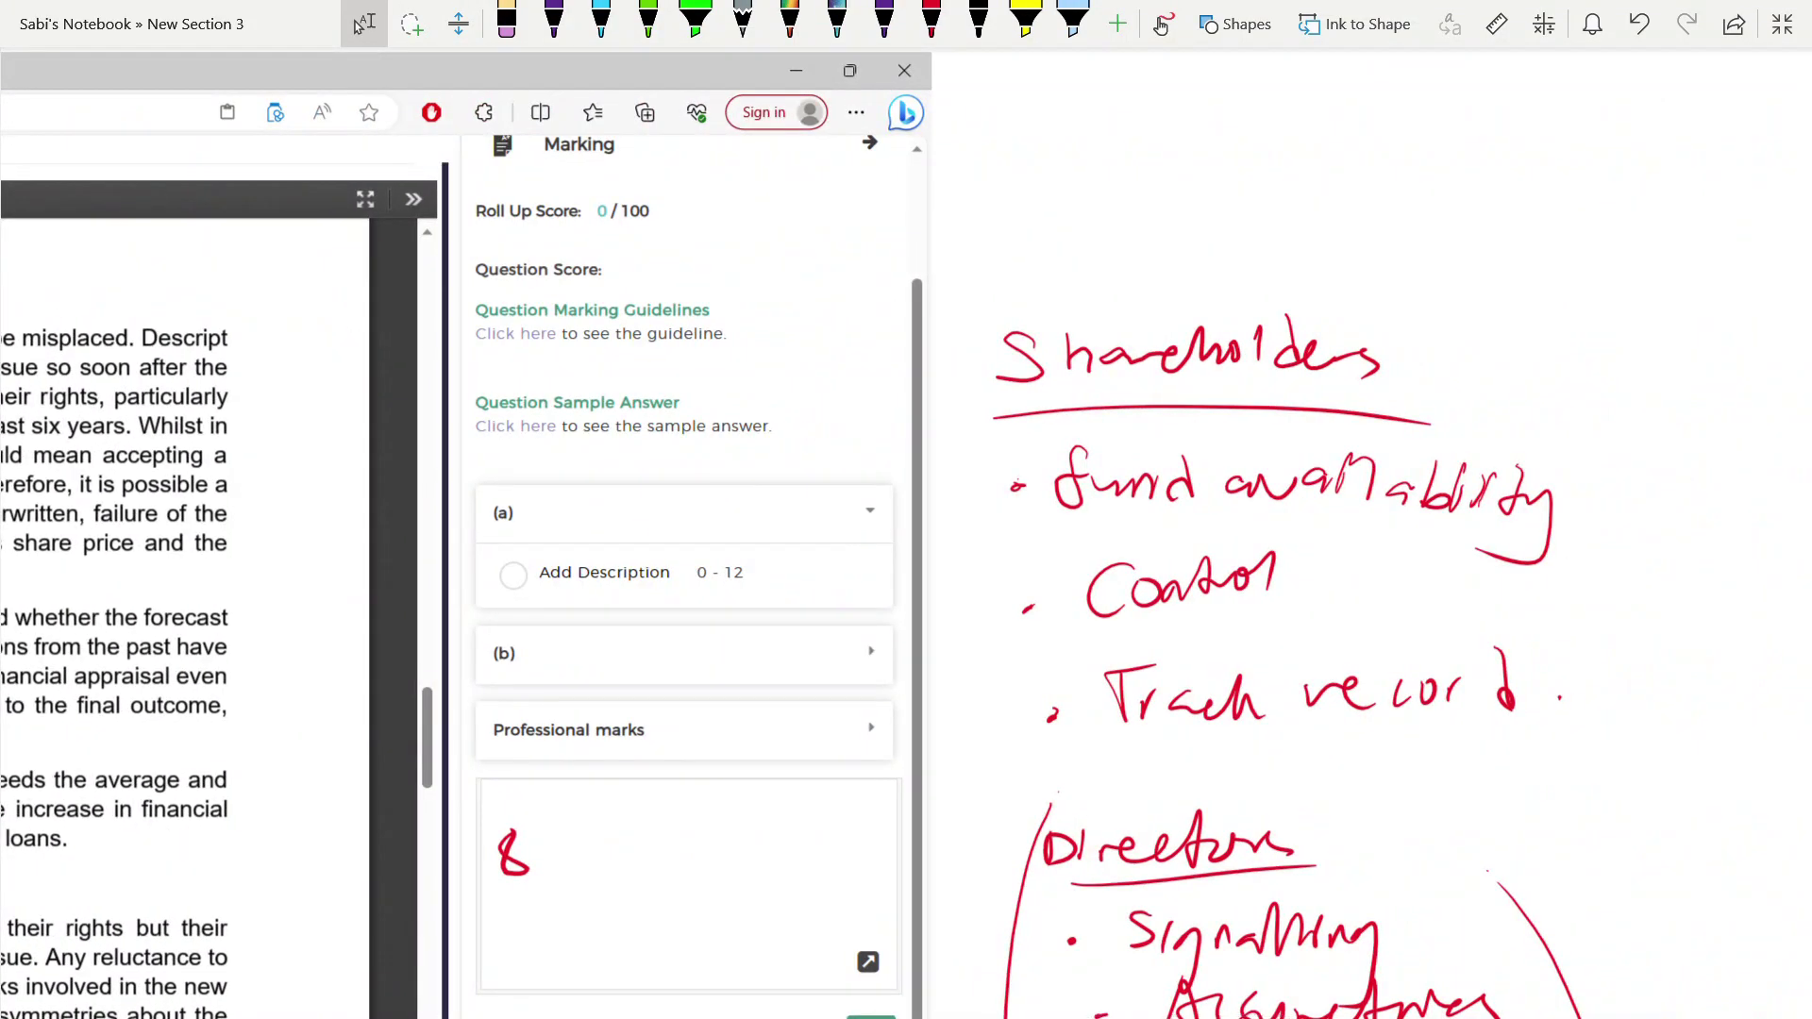
{"action": "left_click", "coordinate": [932, 19]}
{"action": "left_click_drag", "start_coordinate": [1607, 475], "coordinate": [1598, 547]}
{"action": "mouse_move", "coordinate": [1552, 604]}
{"action": "left_mouse_down"}
{"action": "mouse_move", "coordinate": [1641, 647]}
{"action": "mouse_move", "coordinate": [1595, 748]}
{"action": "left_mouse_up"}
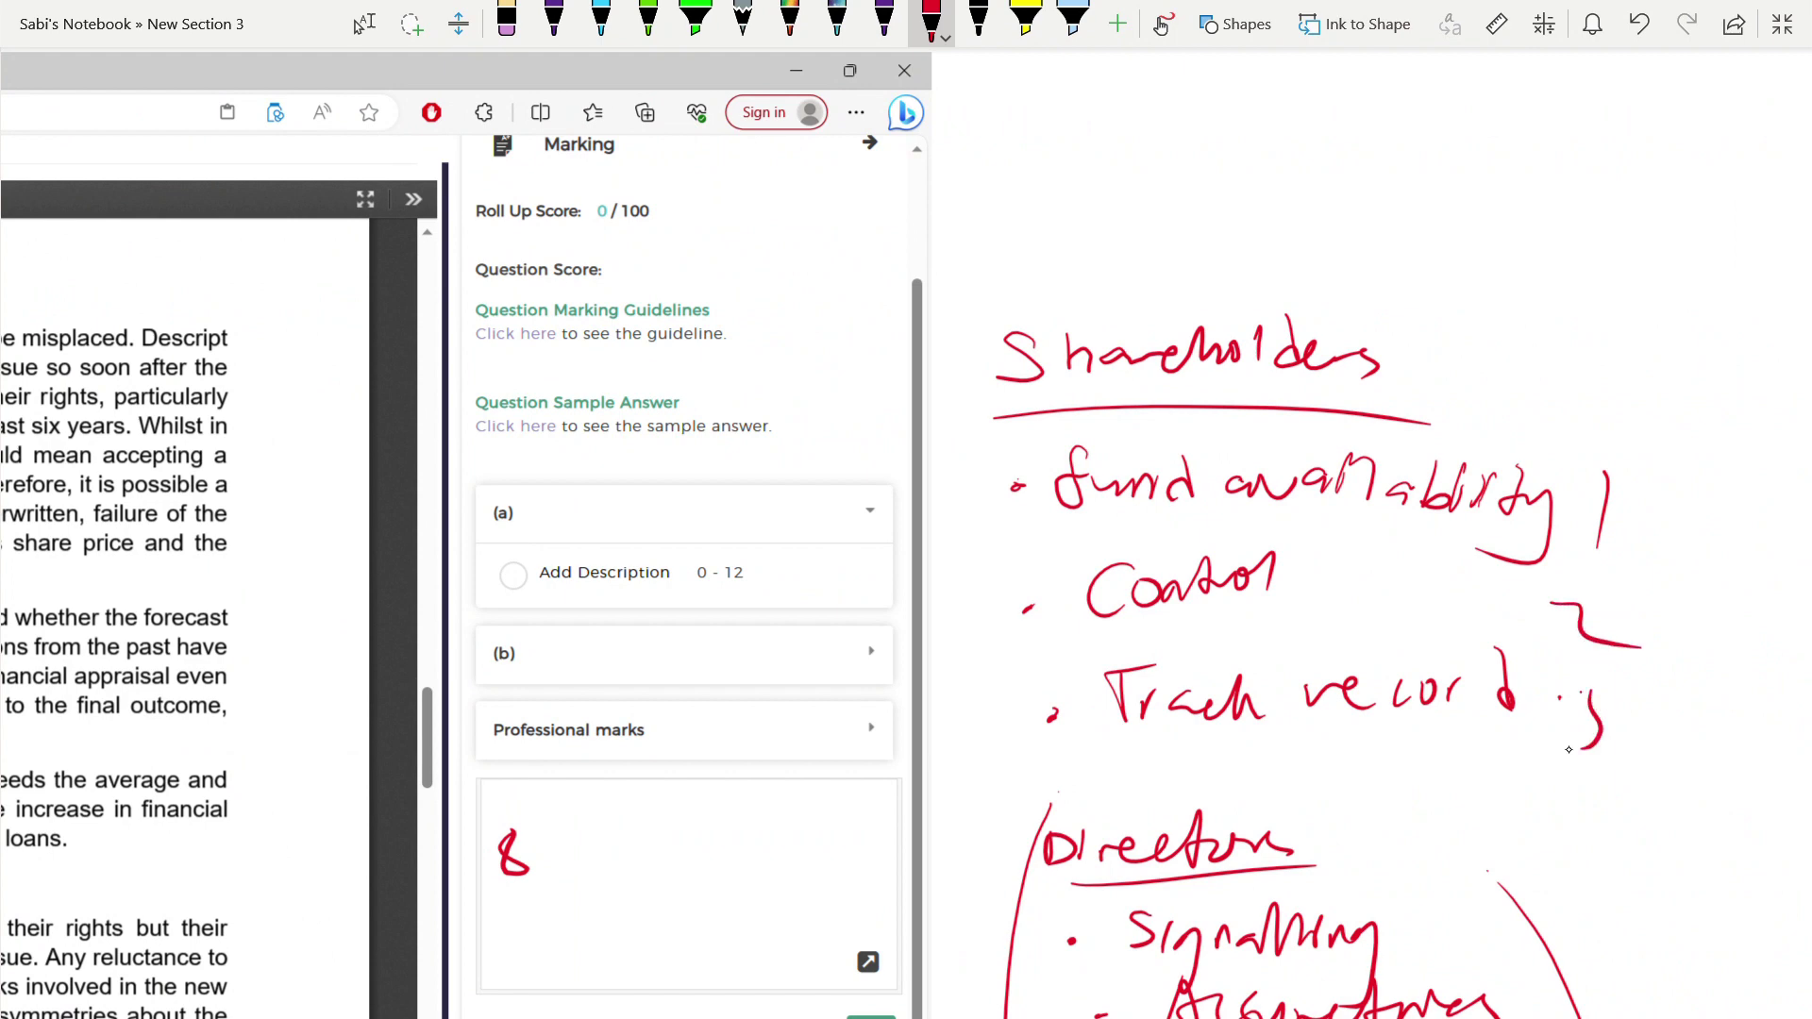
{"action": "mouse_move", "coordinate": [1647, 519]}
{"action": "left_mouse_down"}
{"action": "mouse_move", "coordinate": [1697, 527]}
{"action": "mouse_move", "coordinate": [1668, 615]}
{"action": "mouse_move", "coordinate": [1681, 718]}
{"action": "left_mouse_up"}
- Underline "$2m", "rights issue" and "executive's optimism" in red in the External shareholders answer and dot its margin
{"action": "scroll", "coordinate": [906, 528], "scroll_direction": "left", "scroll_amount": 10}
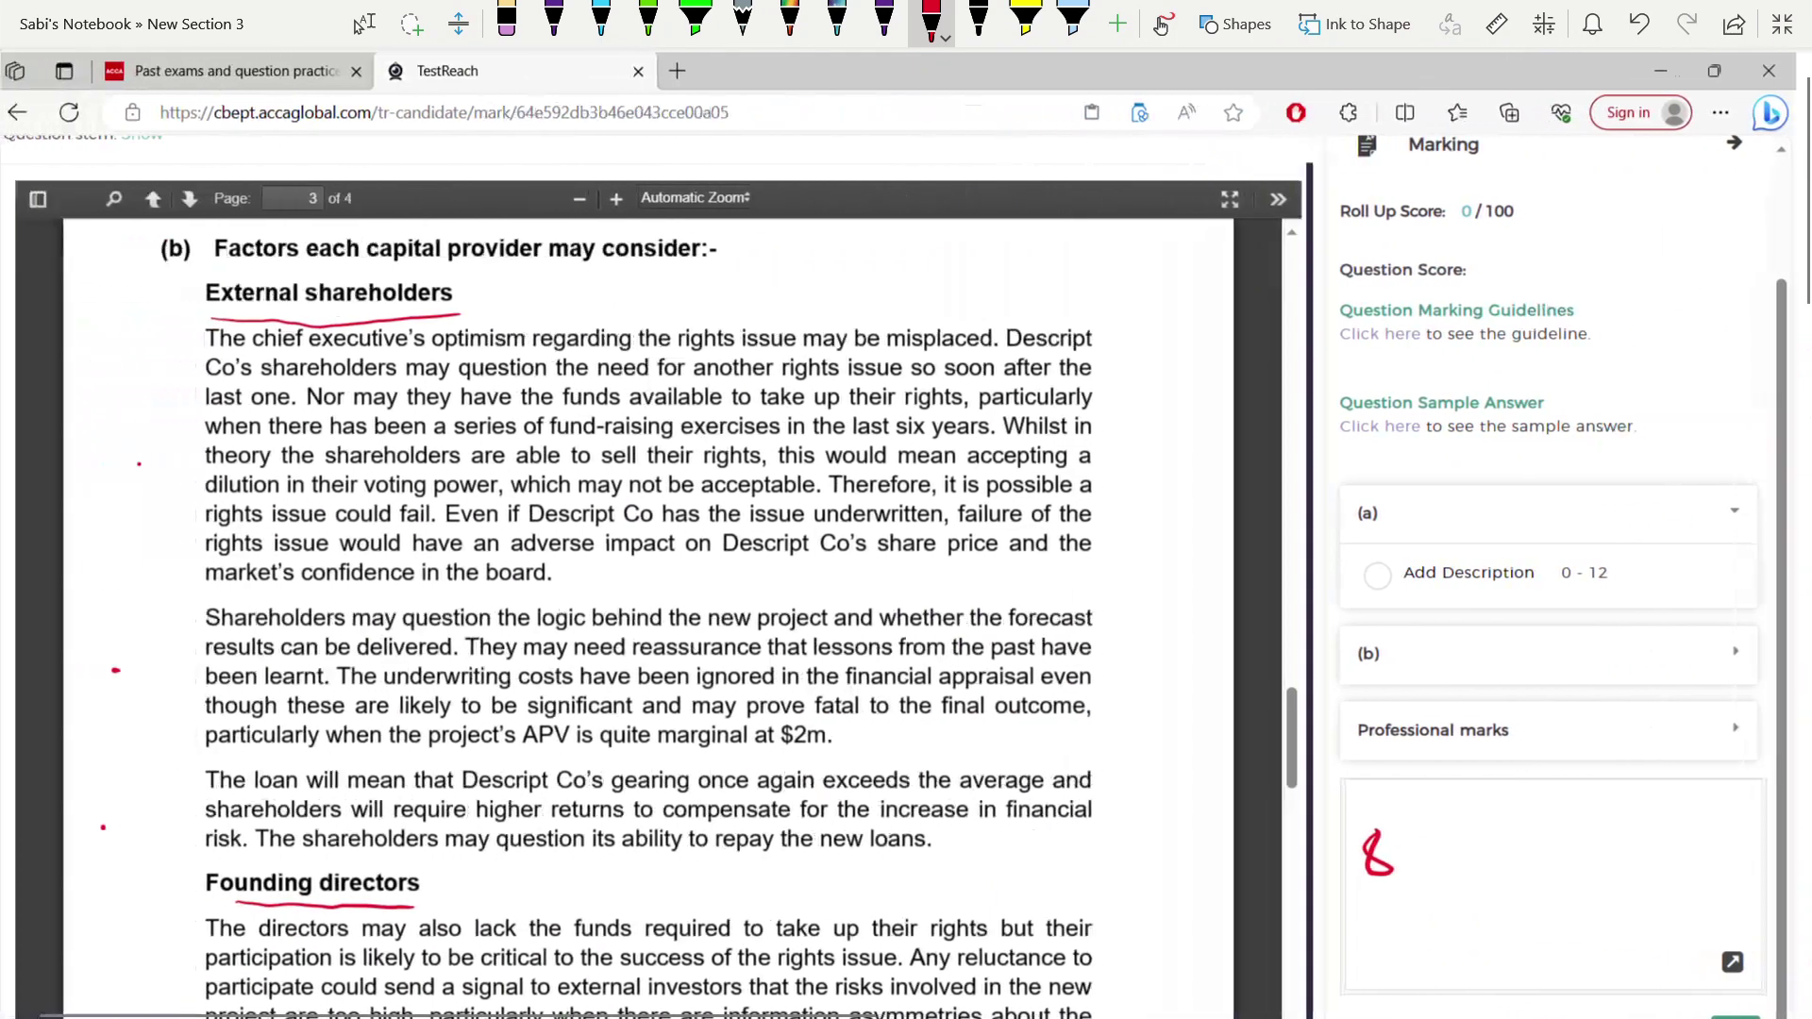
{"action": "left_click", "coordinate": [362, 23]}
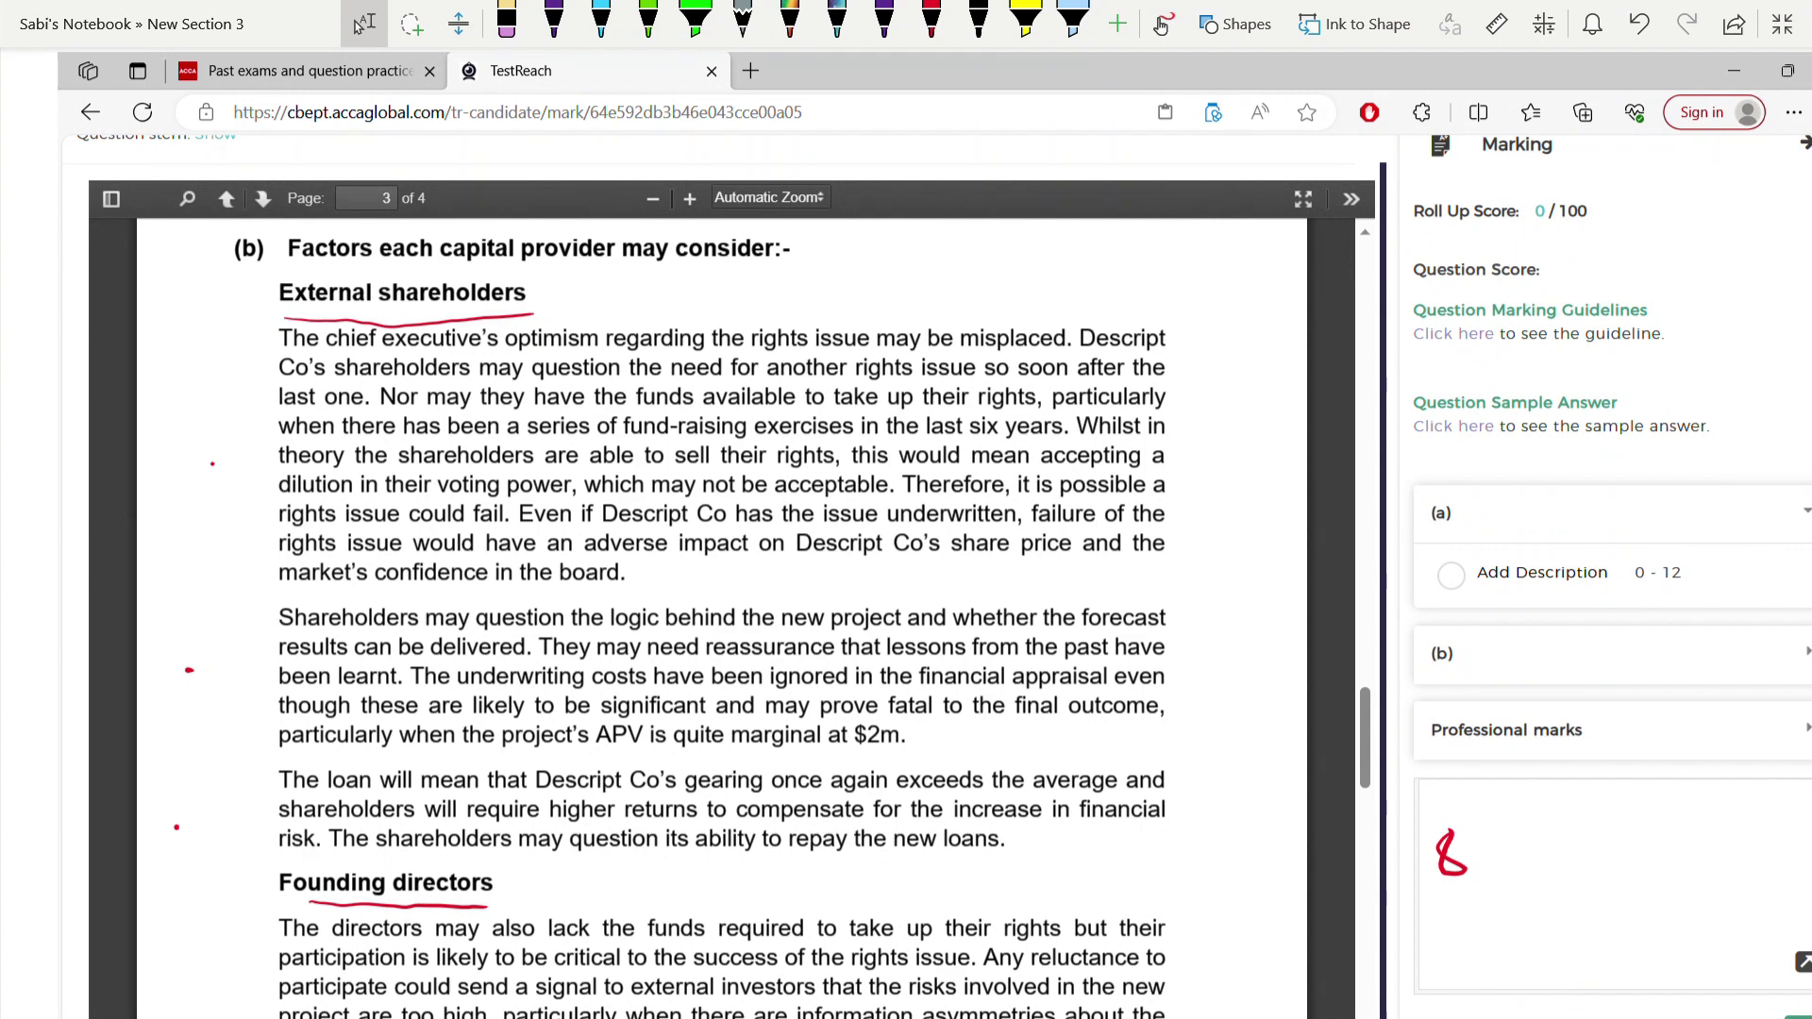
{"action": "left_click", "coordinate": [931, 24]}
{"action": "left_click", "coordinate": [184, 469]}
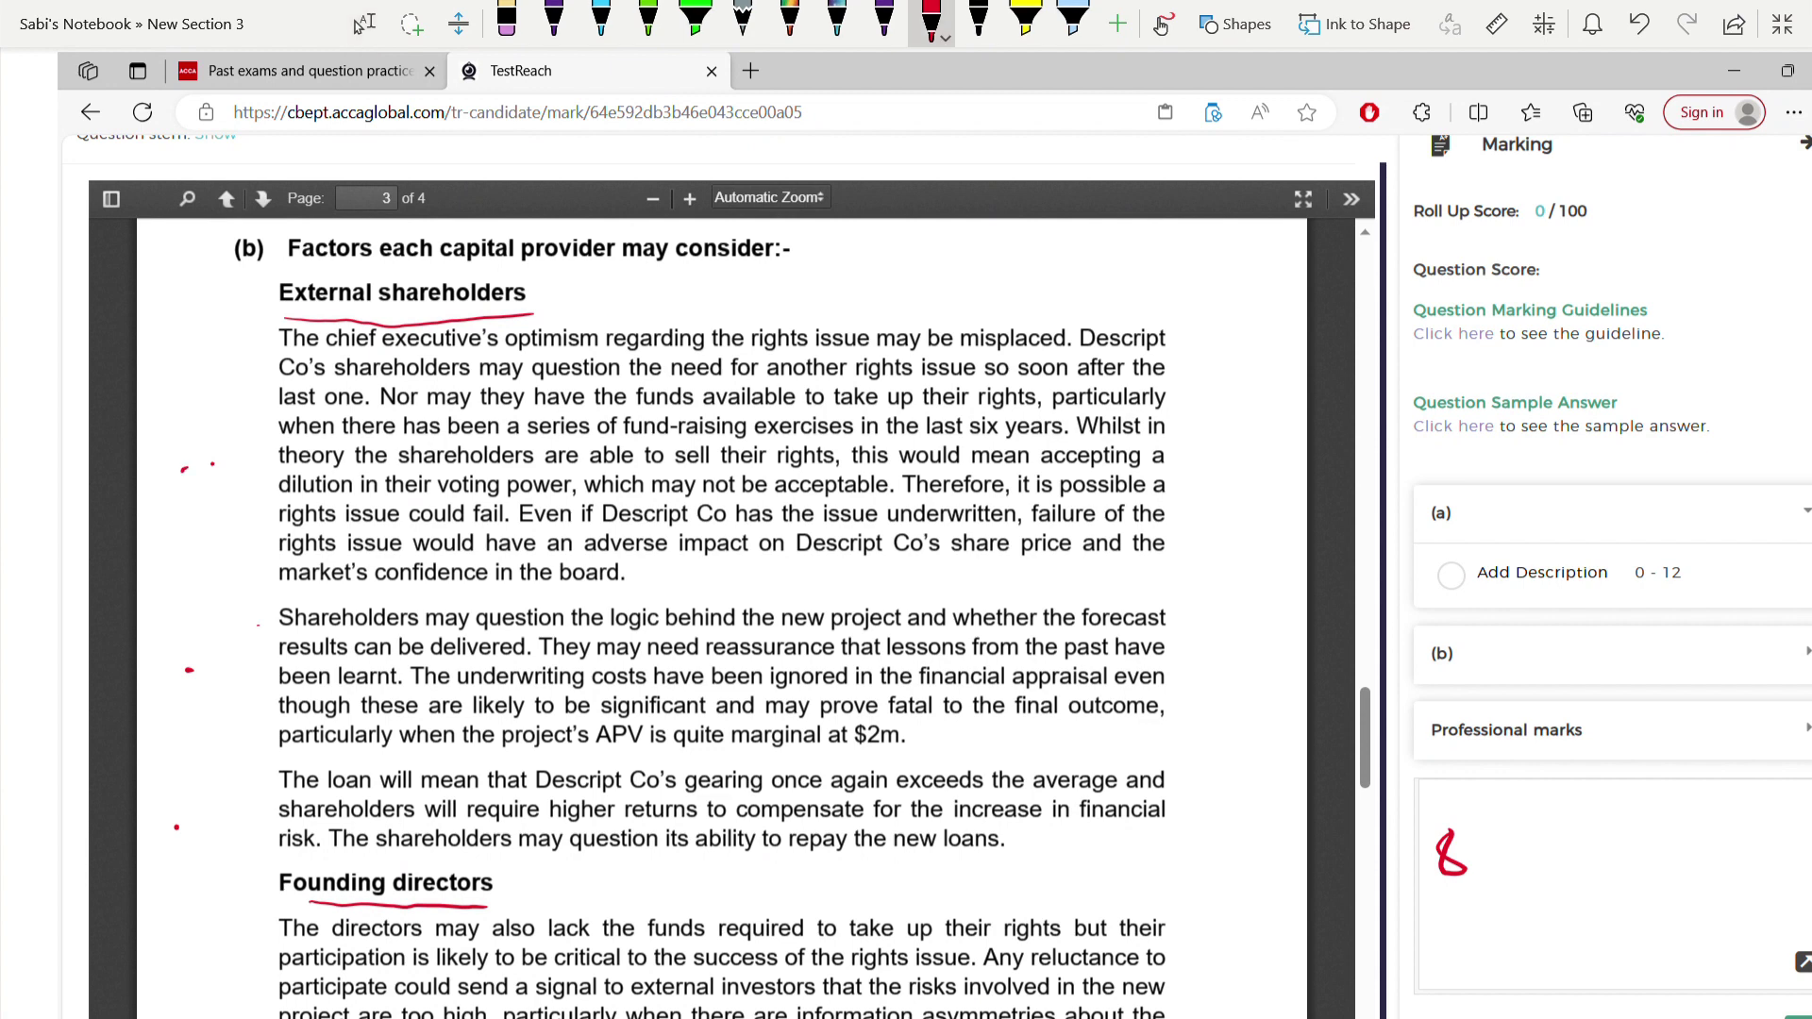
{"action": "left_click_drag", "start_coordinate": [849, 751], "coordinate": [907, 752]}
{"action": "left_click_drag", "start_coordinate": [776, 351], "coordinate": [866, 346]}
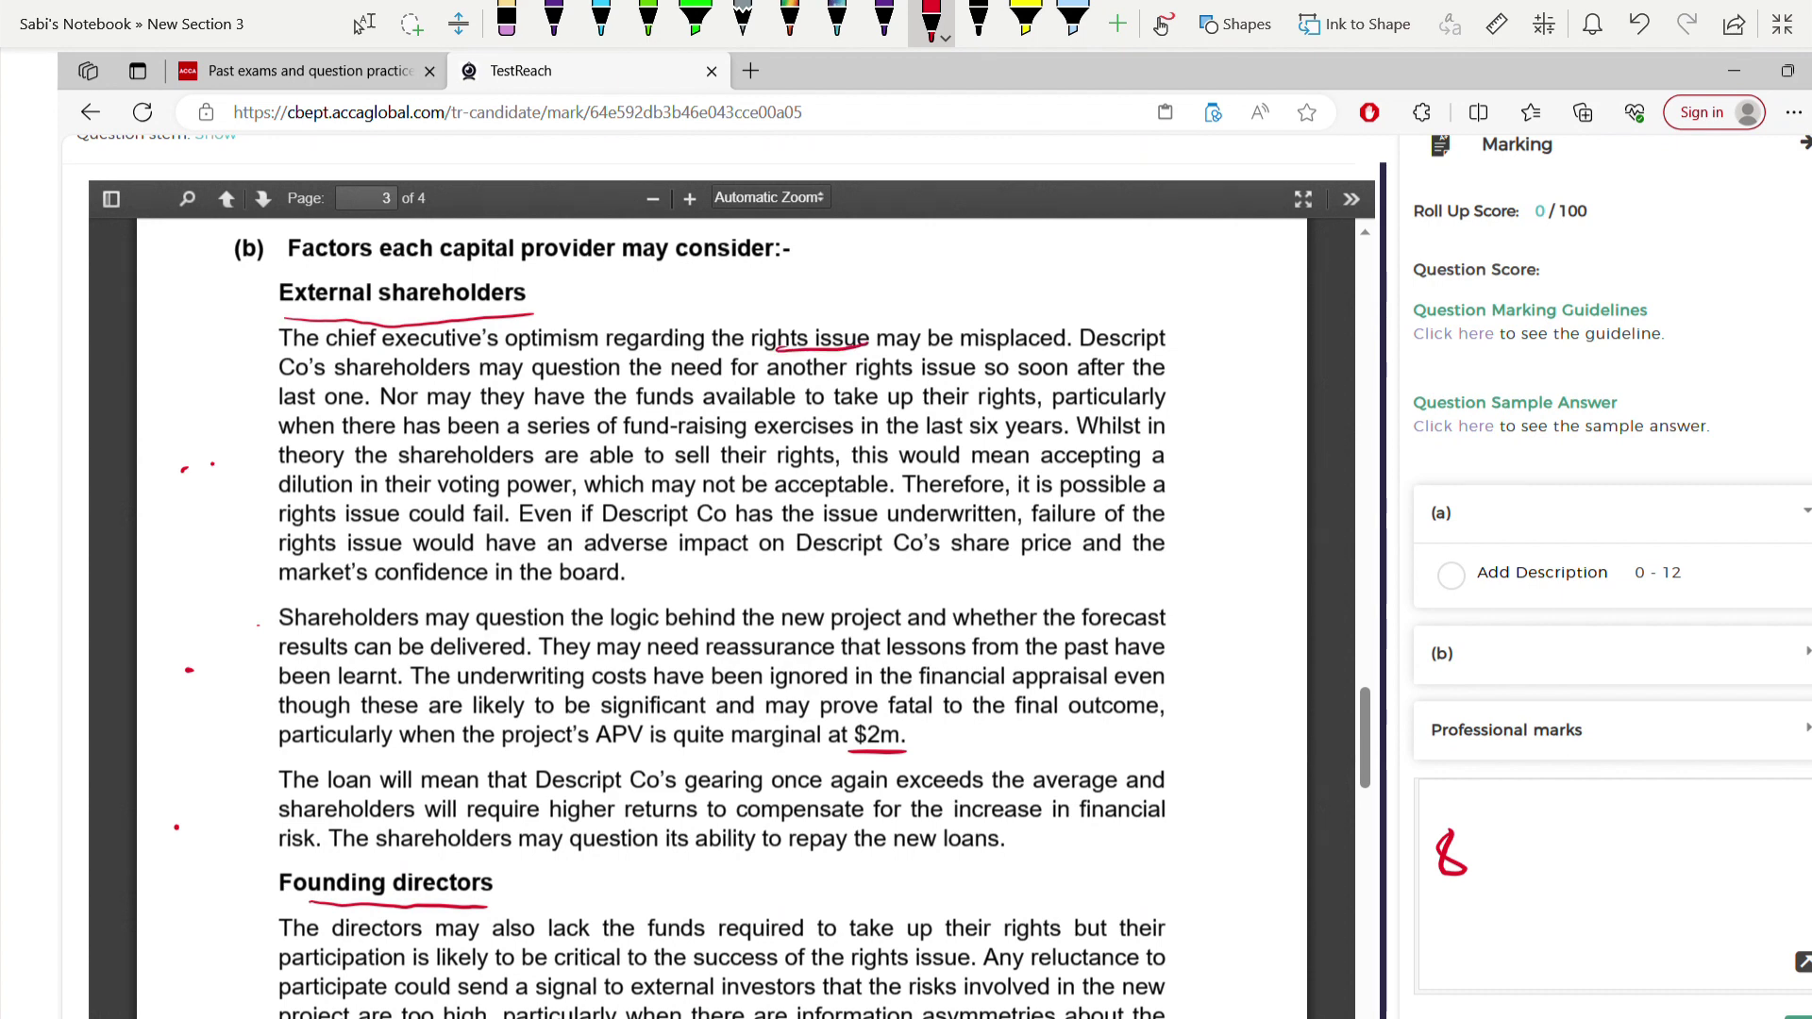
{"action": "left_click_drag", "start_coordinate": [373, 352], "coordinate": [597, 346]}
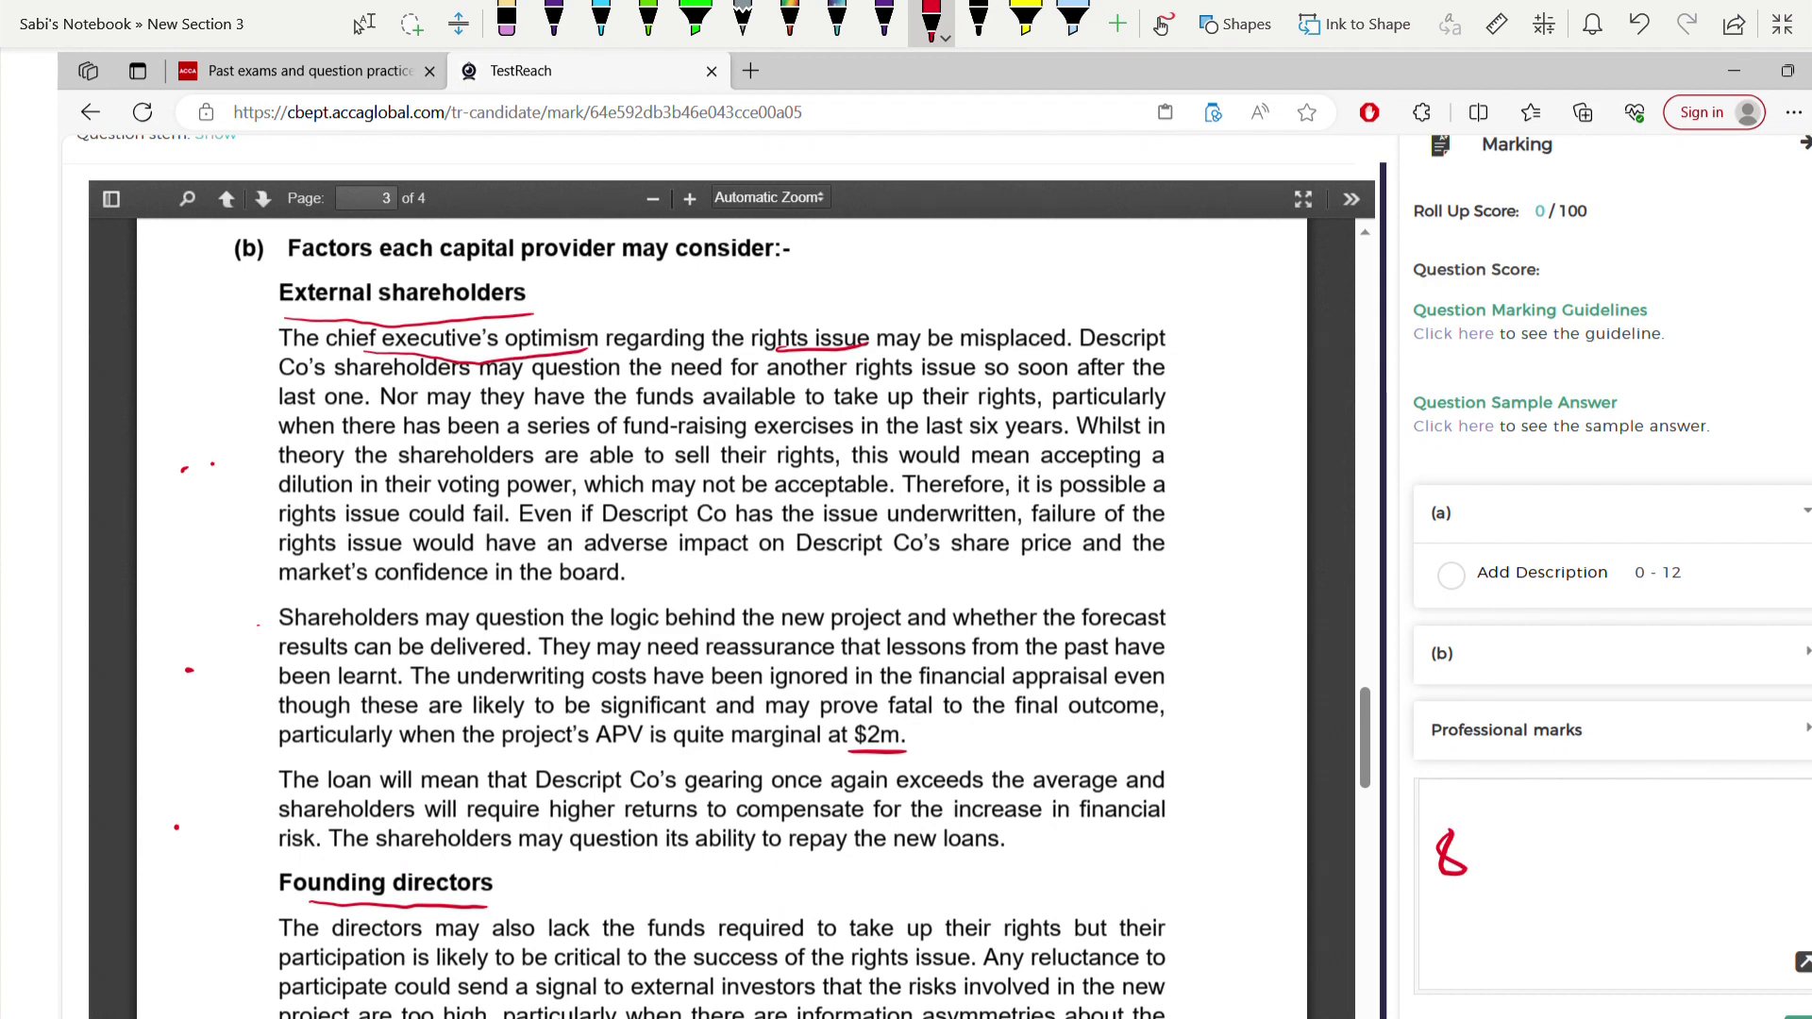
- Handwrite "Scepticism" under Professional marks, circle it and add a small pen mark below it
{"action": "left_click_drag", "start_coordinate": [1549, 798], "coordinate": [1542, 835]}
{"action": "left_click_drag", "start_coordinate": [1575, 804], "coordinate": [1723, 821]}
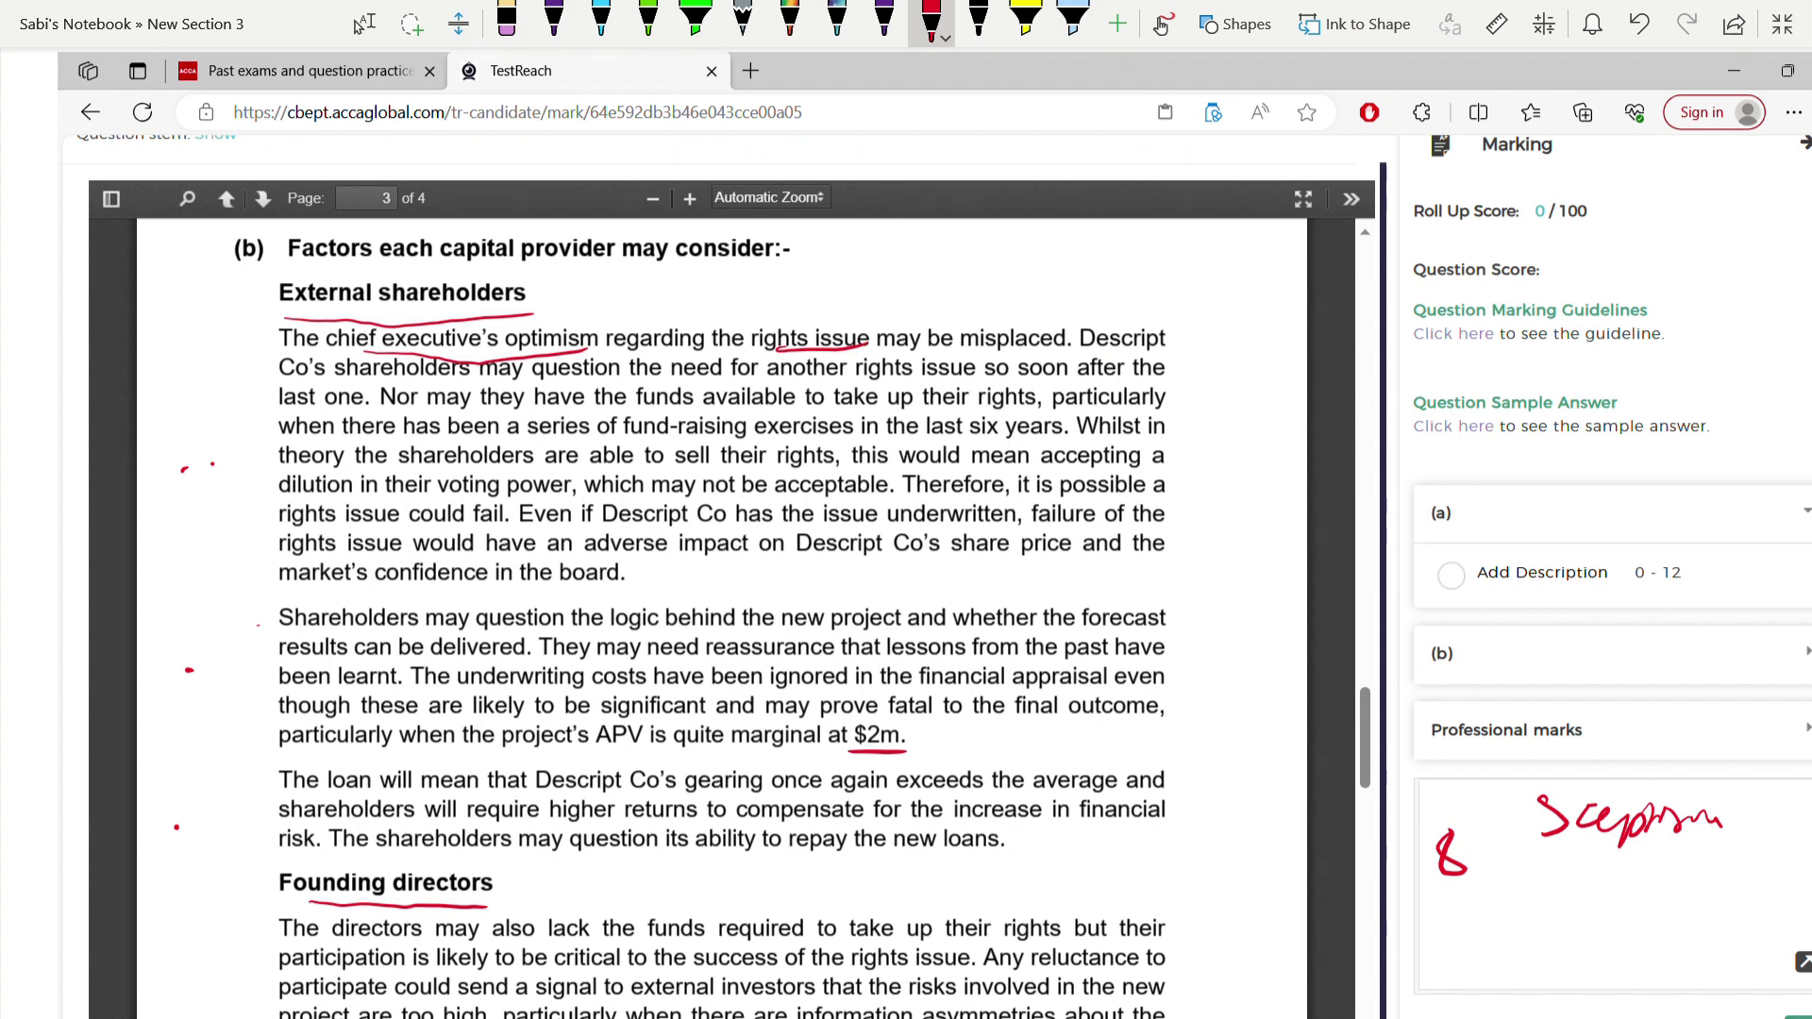
{"action": "mouse_move", "coordinate": [1736, 797]}
{"action": "left_mouse_down"}
{"action": "mouse_move", "coordinate": [1522, 783]}
{"action": "mouse_move", "coordinate": [1568, 751]}
{"action": "left_mouse_up"}
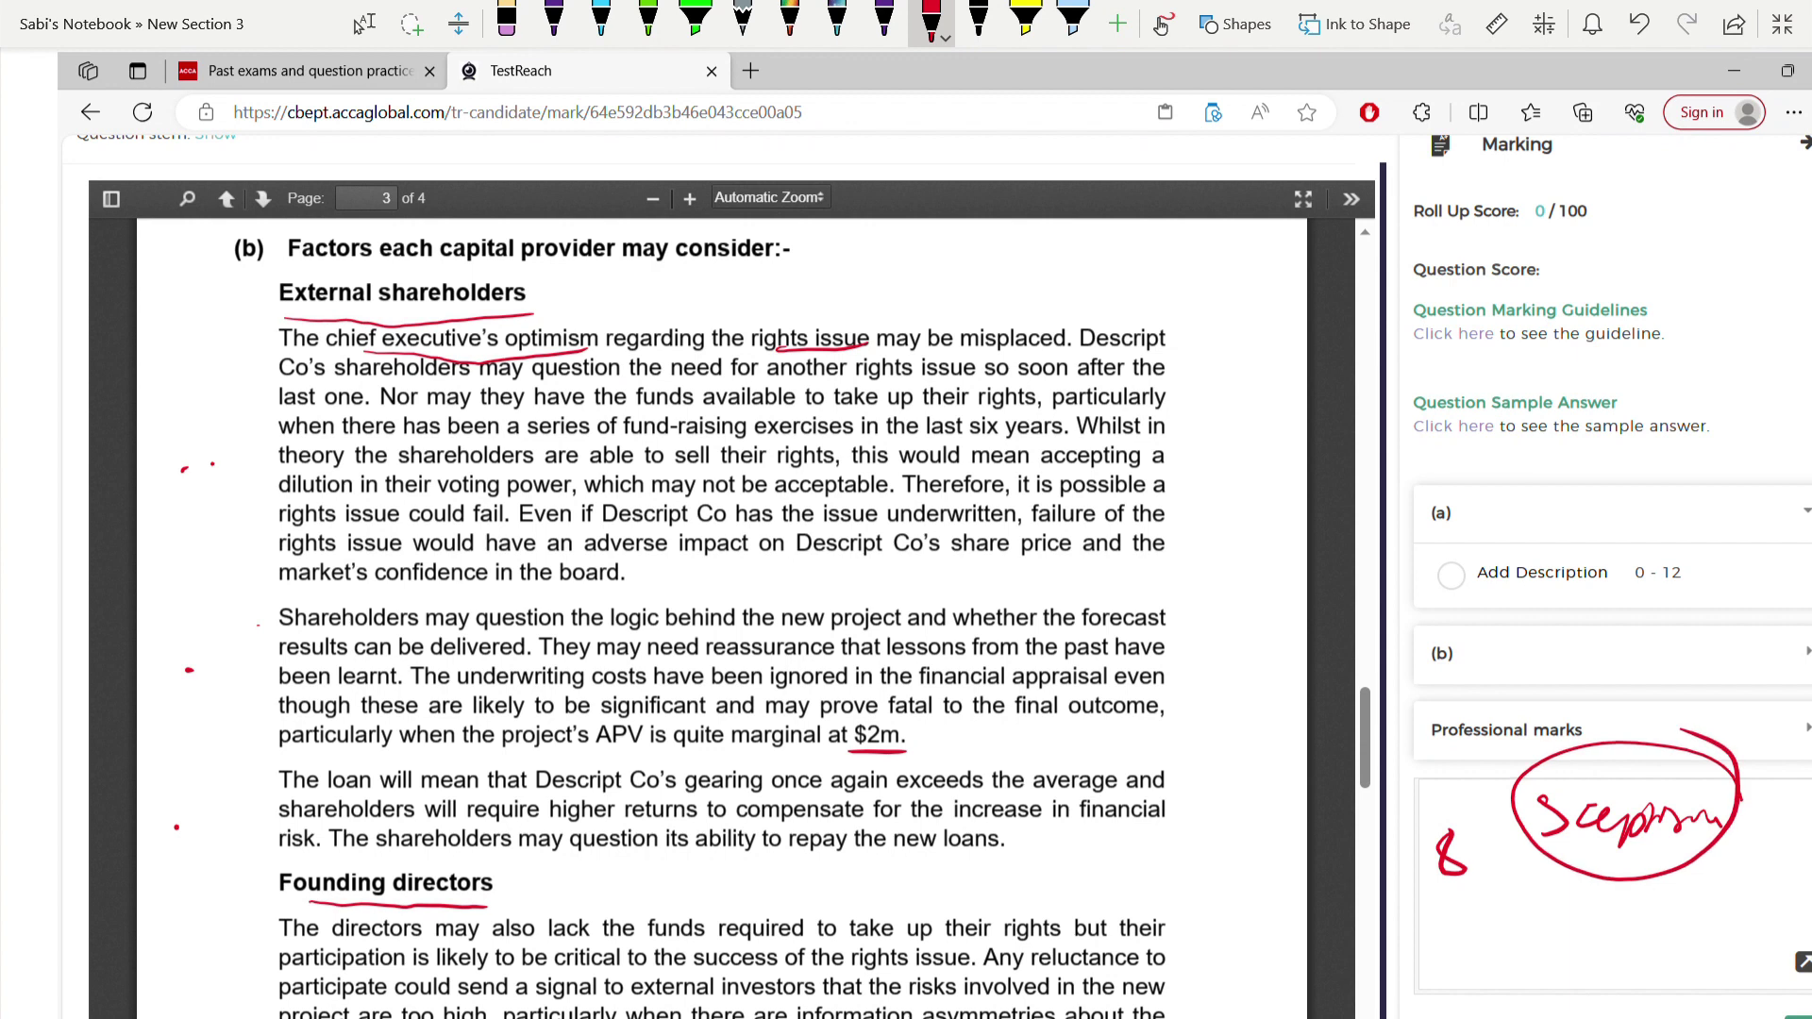
{"action": "left_click_drag", "start_coordinate": [1533, 906], "coordinate": [1489, 974]}
{"action": "left_click_drag", "start_coordinate": [1529, 908], "coordinate": [1515, 959]}
- Underline "misplaced", "shareholders may question" and "another rights issue so soon", and handwrite the short form "Scep" beside the paragraph
{"action": "left_click_drag", "start_coordinate": [963, 350], "coordinate": [1064, 354]}
{"action": "left_click_drag", "start_coordinate": [378, 389], "coordinate": [585, 380]}
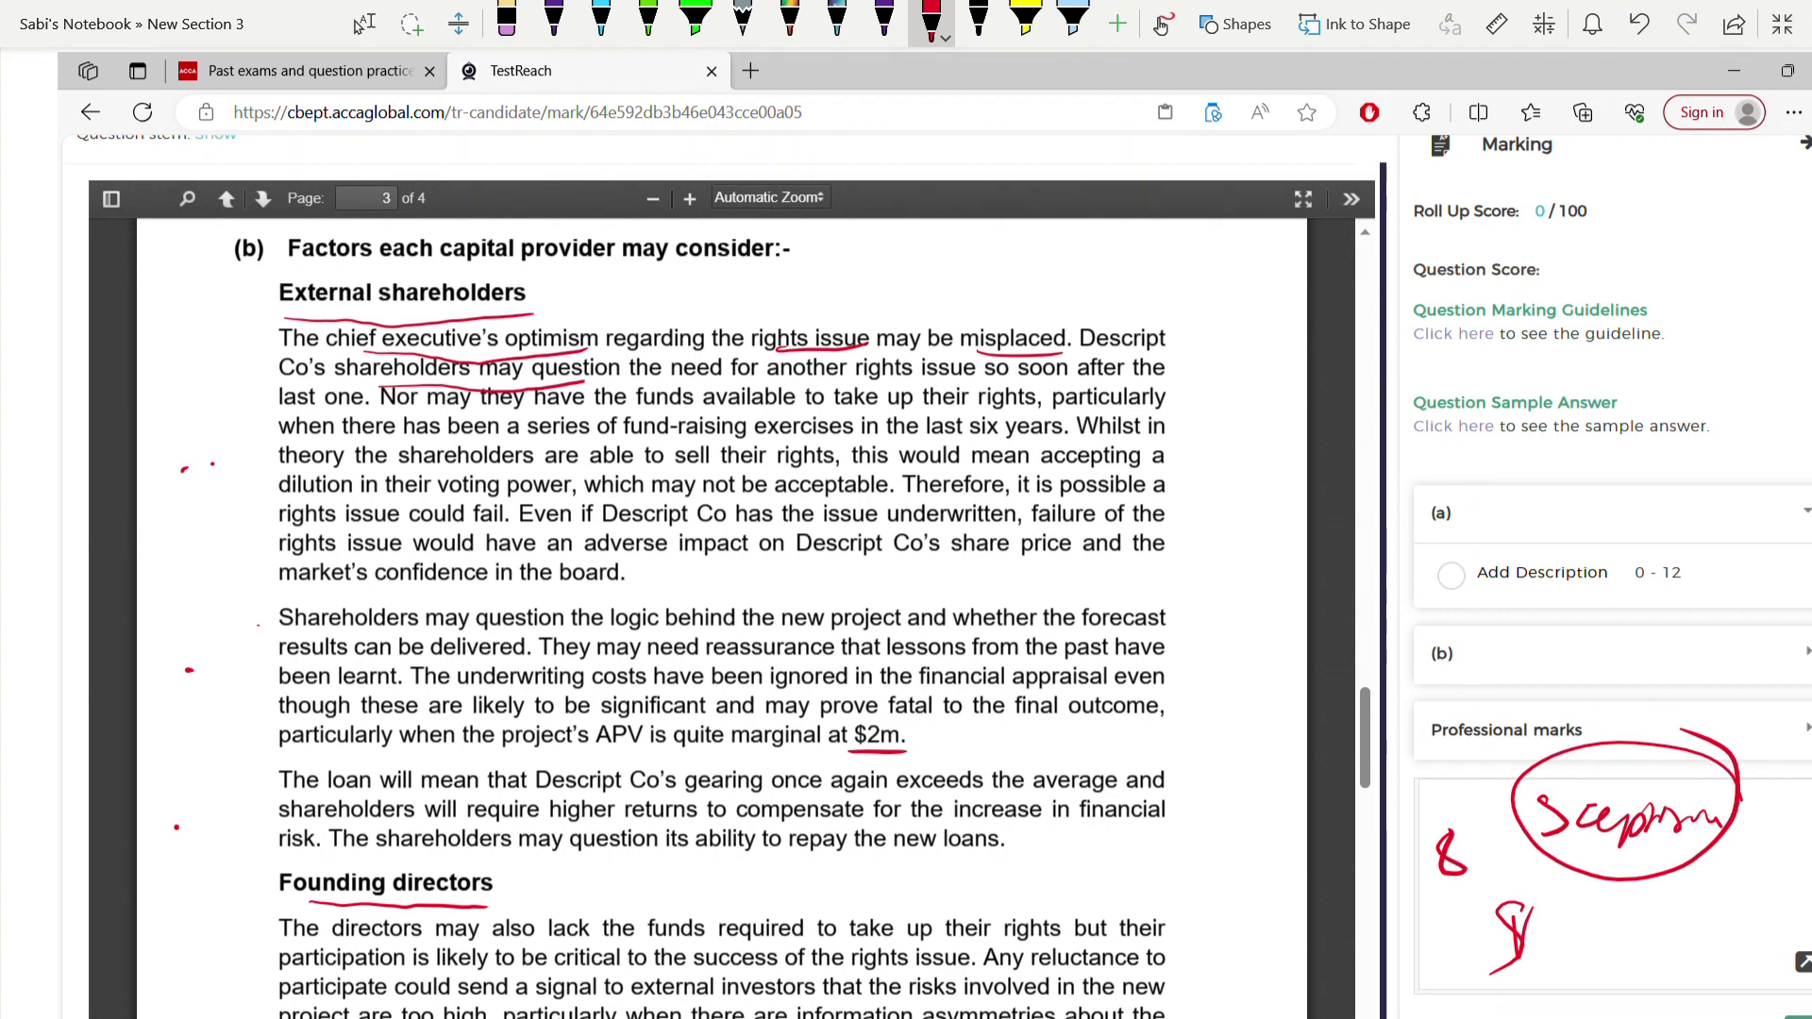
{"action": "left_click_drag", "start_coordinate": [793, 381], "coordinate": [1034, 386]}
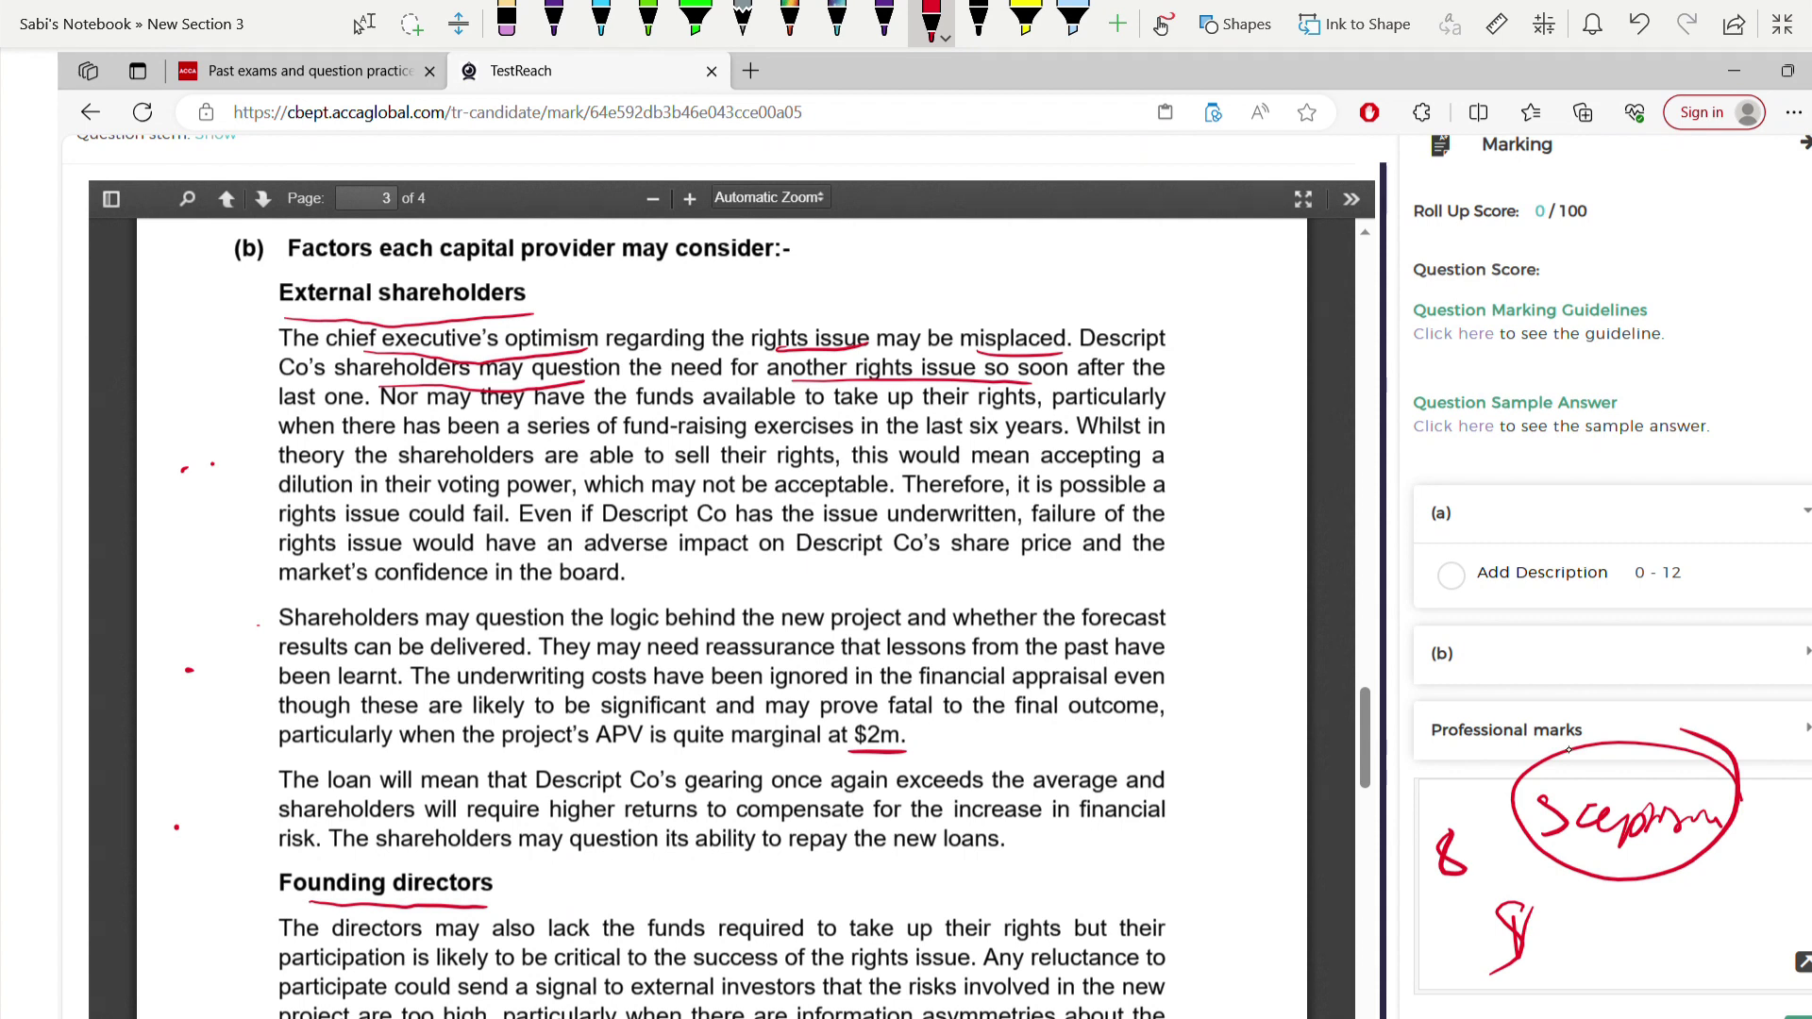
{"action": "mouse_move", "coordinate": [1222, 327]}
{"action": "left_mouse_down"}
{"action": "mouse_move", "coordinate": [1198, 357]}
{"action": "mouse_move", "coordinate": [1274, 352]}
{"action": "left_mouse_up"}
{"action": "mouse_move", "coordinate": [1286, 352]}
{"action": "left_mouse_down"}
{"action": "mouse_move", "coordinate": [1297, 320]}
{"action": "mouse_move", "coordinate": [1326, 325]}
{"action": "left_mouse_up"}
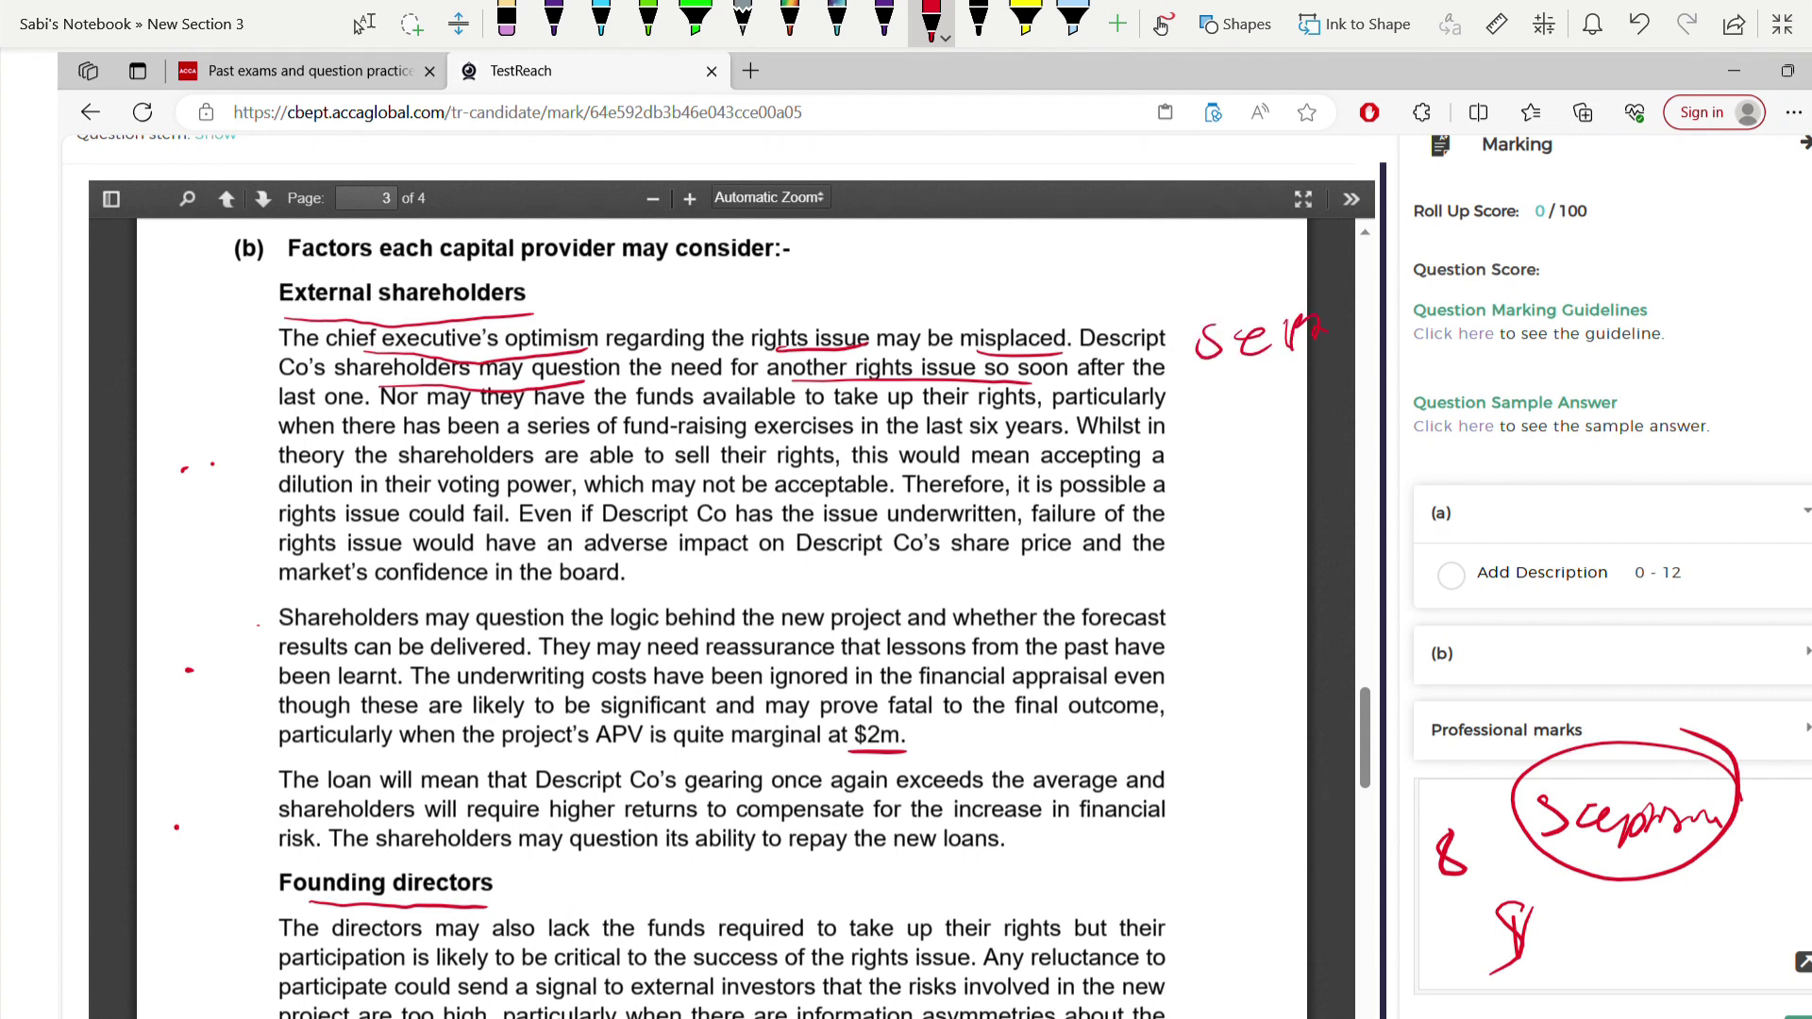
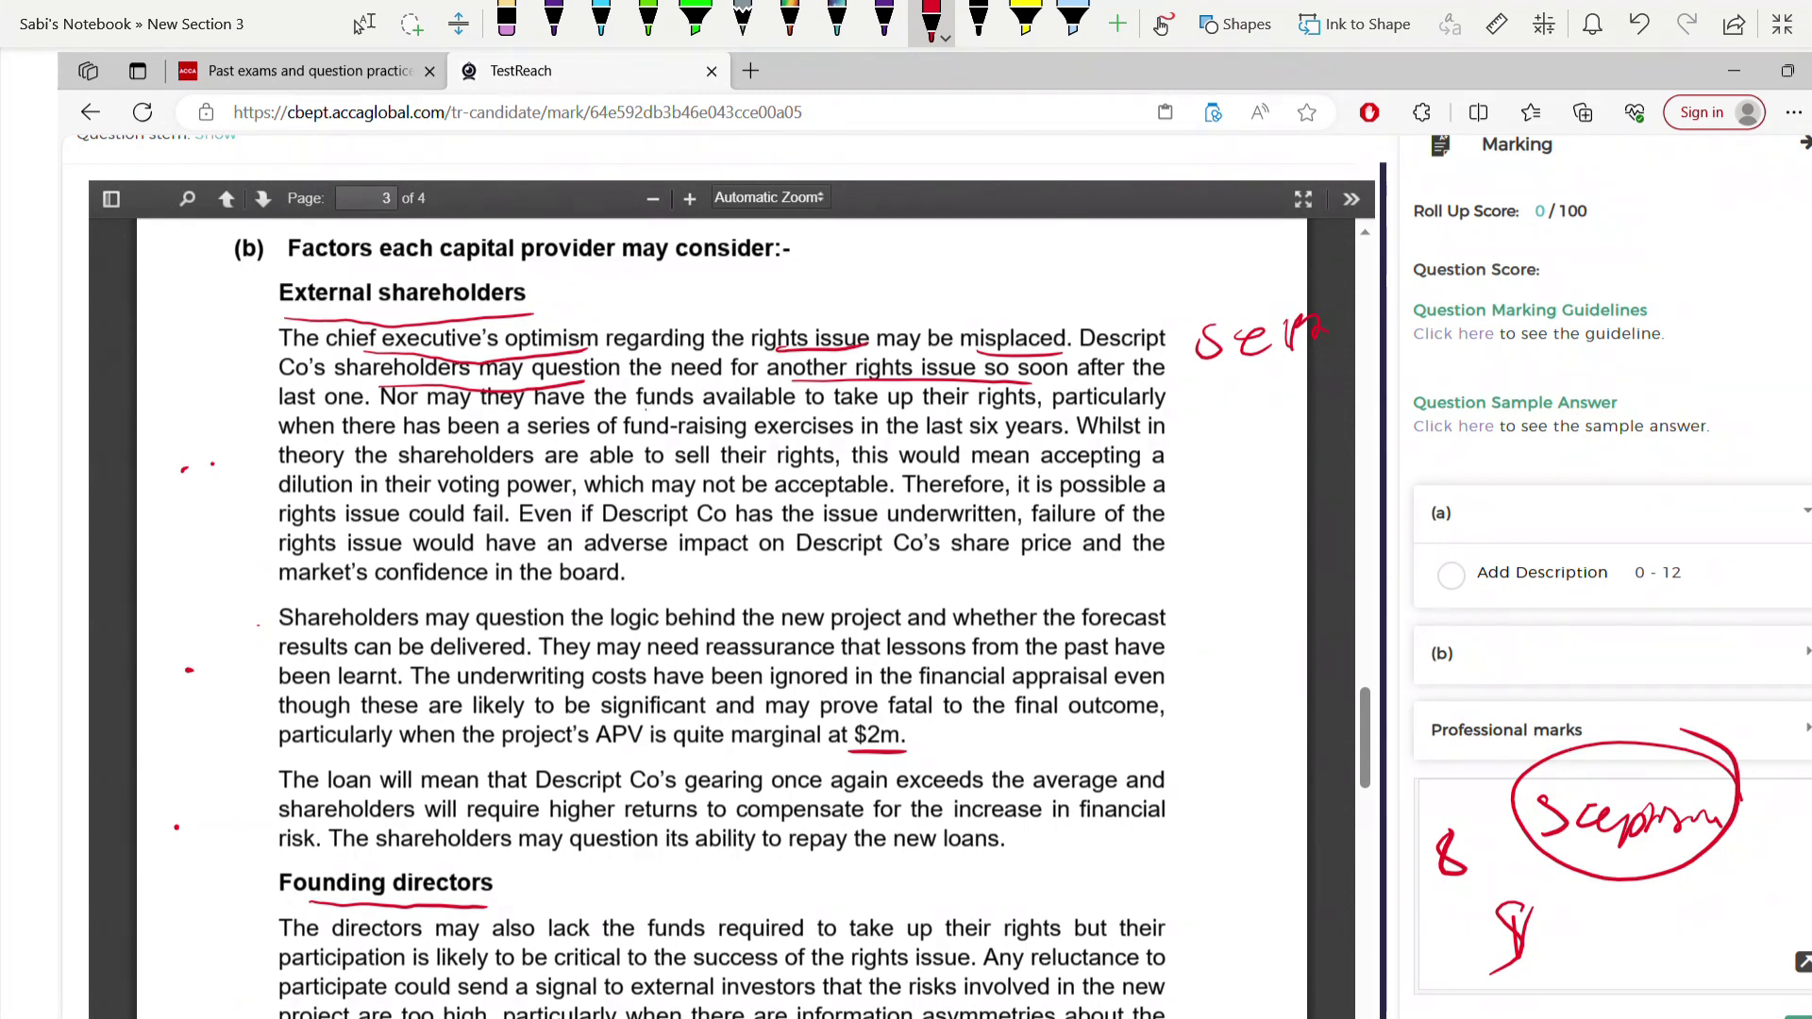
- Underline "funds available" and "dilution in their voting power", and handwrite a short control note beside the paragraph
{"action": "left_click_drag", "start_coordinate": [643, 410], "coordinate": [780, 422]}
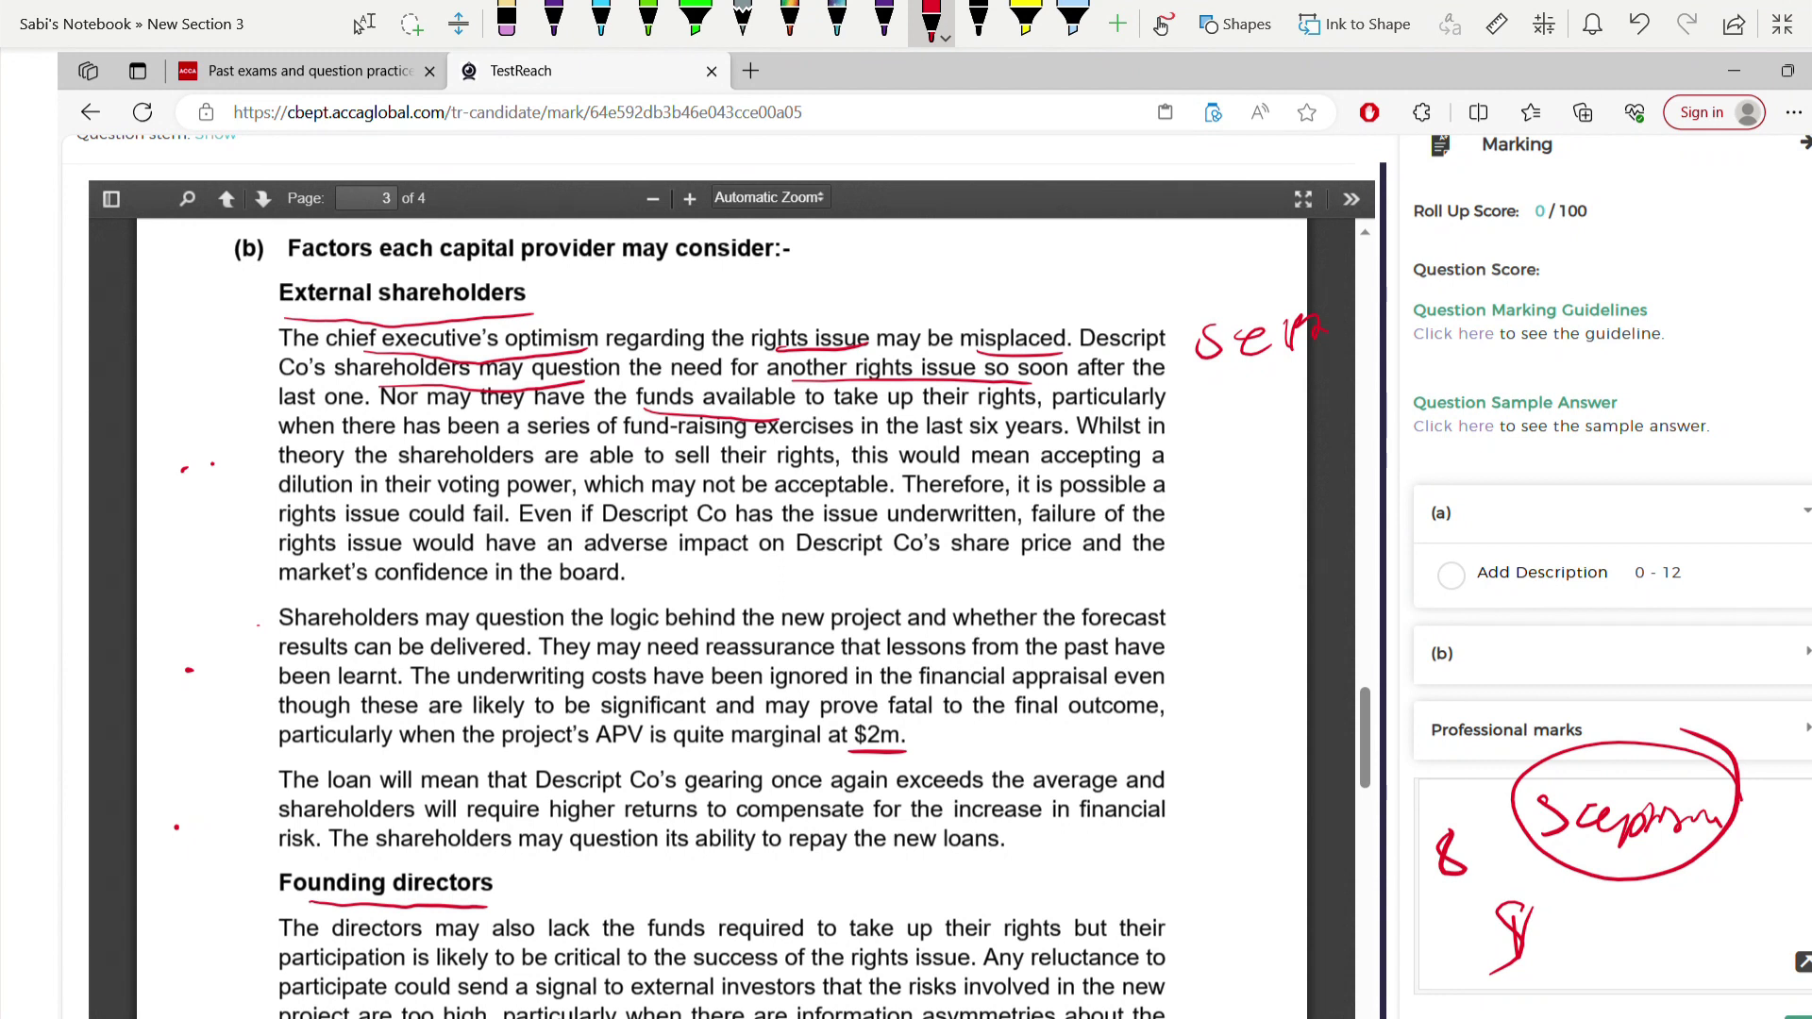
{"action": "left_click_drag", "start_coordinate": [281, 497], "coordinate": [569, 499]}
{"action": "left_click", "coordinate": [362, 23]}
{"action": "scroll", "coordinate": [362, 24], "scroll_direction": "right", "scroll_amount": 10}
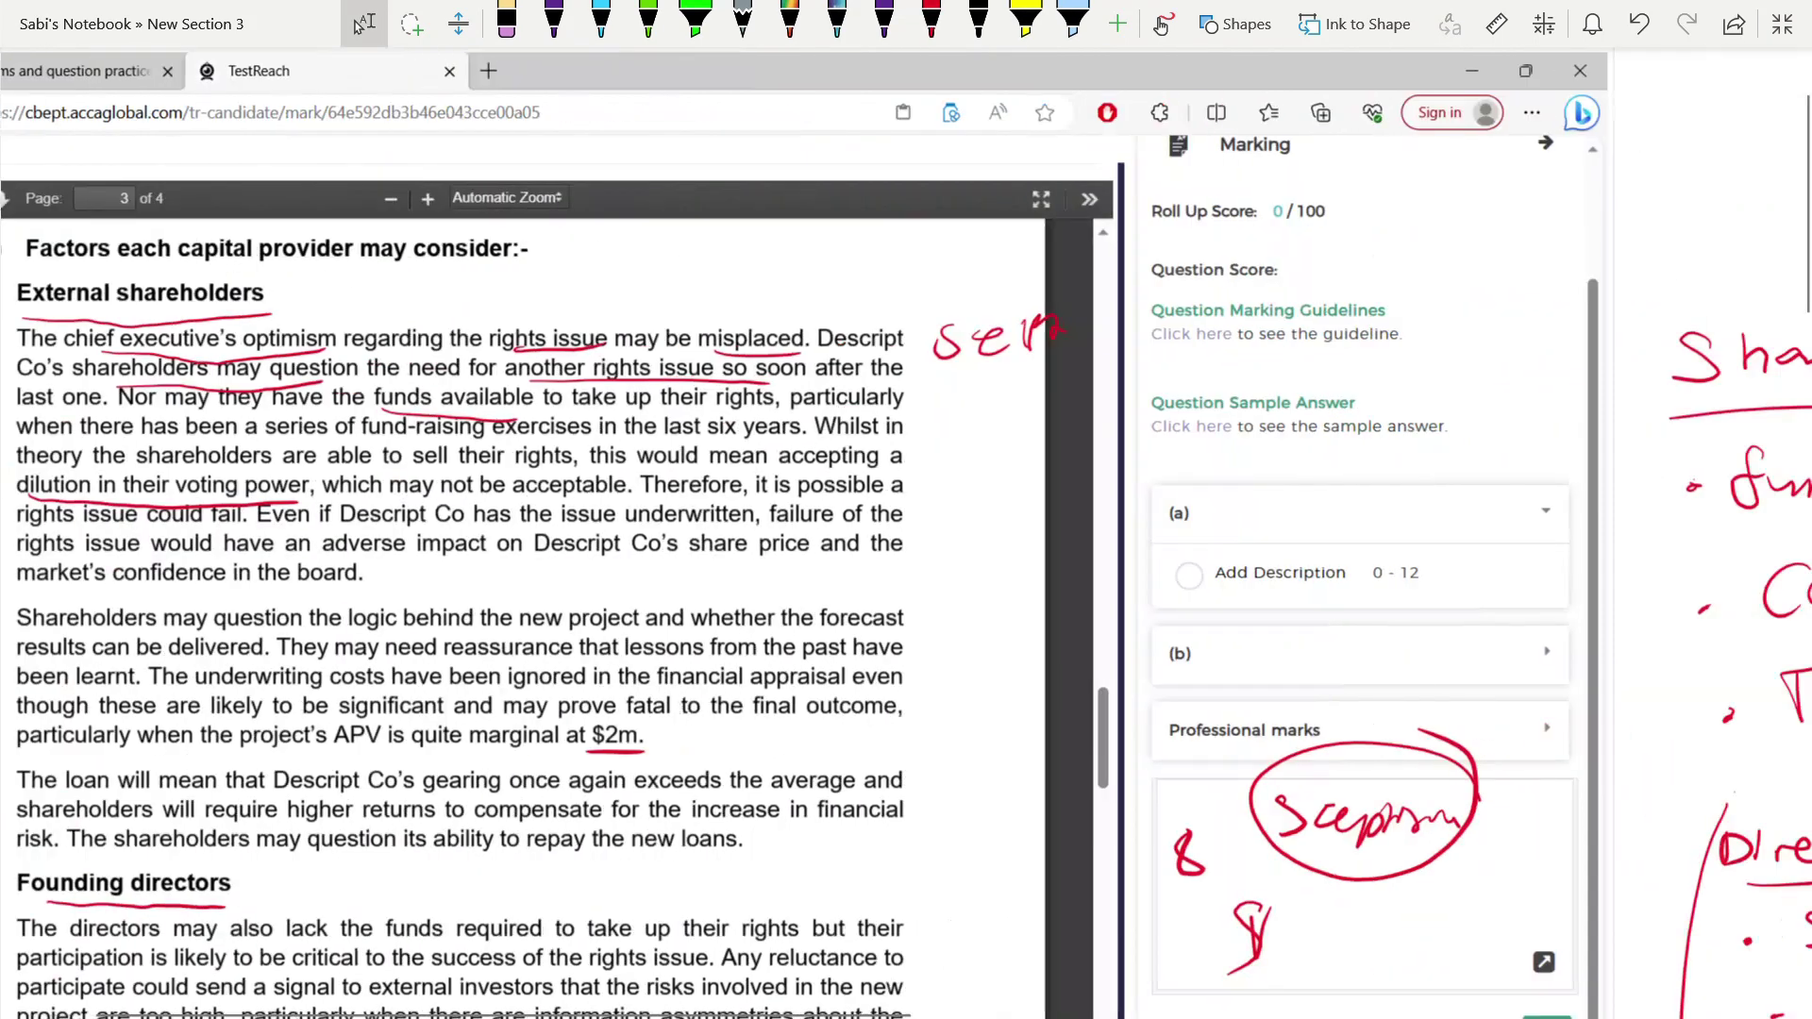
{"action": "scroll", "coordinate": [907, 566], "scroll_direction": "left", "scroll_amount": 10}
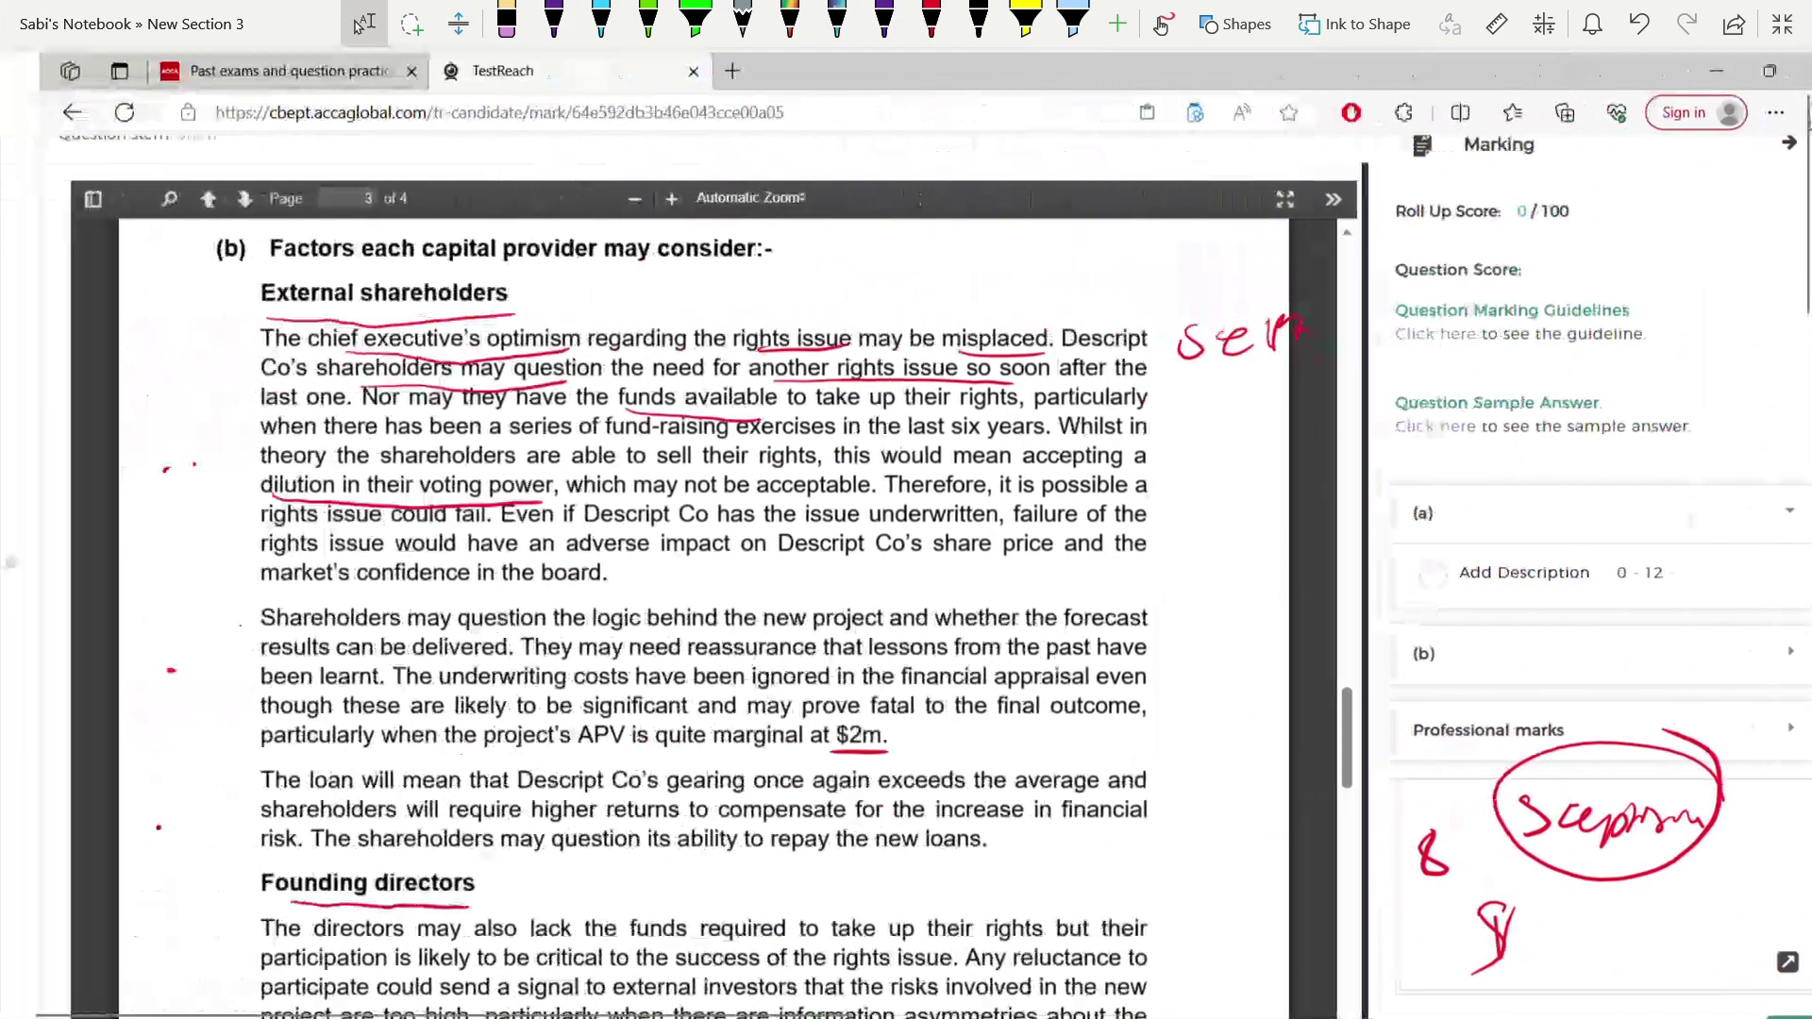
{"action": "left_click", "coordinate": [931, 23]}
{"action": "mouse_move", "coordinate": [1211, 493]}
{"action": "left_mouse_down"}
{"action": "mouse_move", "coordinate": [1213, 536]}
{"action": "mouse_move", "coordinate": [1240, 527]}
{"action": "left_mouse_up"}
{"action": "mouse_move", "coordinate": [1259, 497]}
{"action": "left_mouse_down"}
{"action": "mouse_move", "coordinate": [1256, 529]}
{"action": "mouse_move", "coordinate": [1336, 477]}
{"action": "left_mouse_up"}
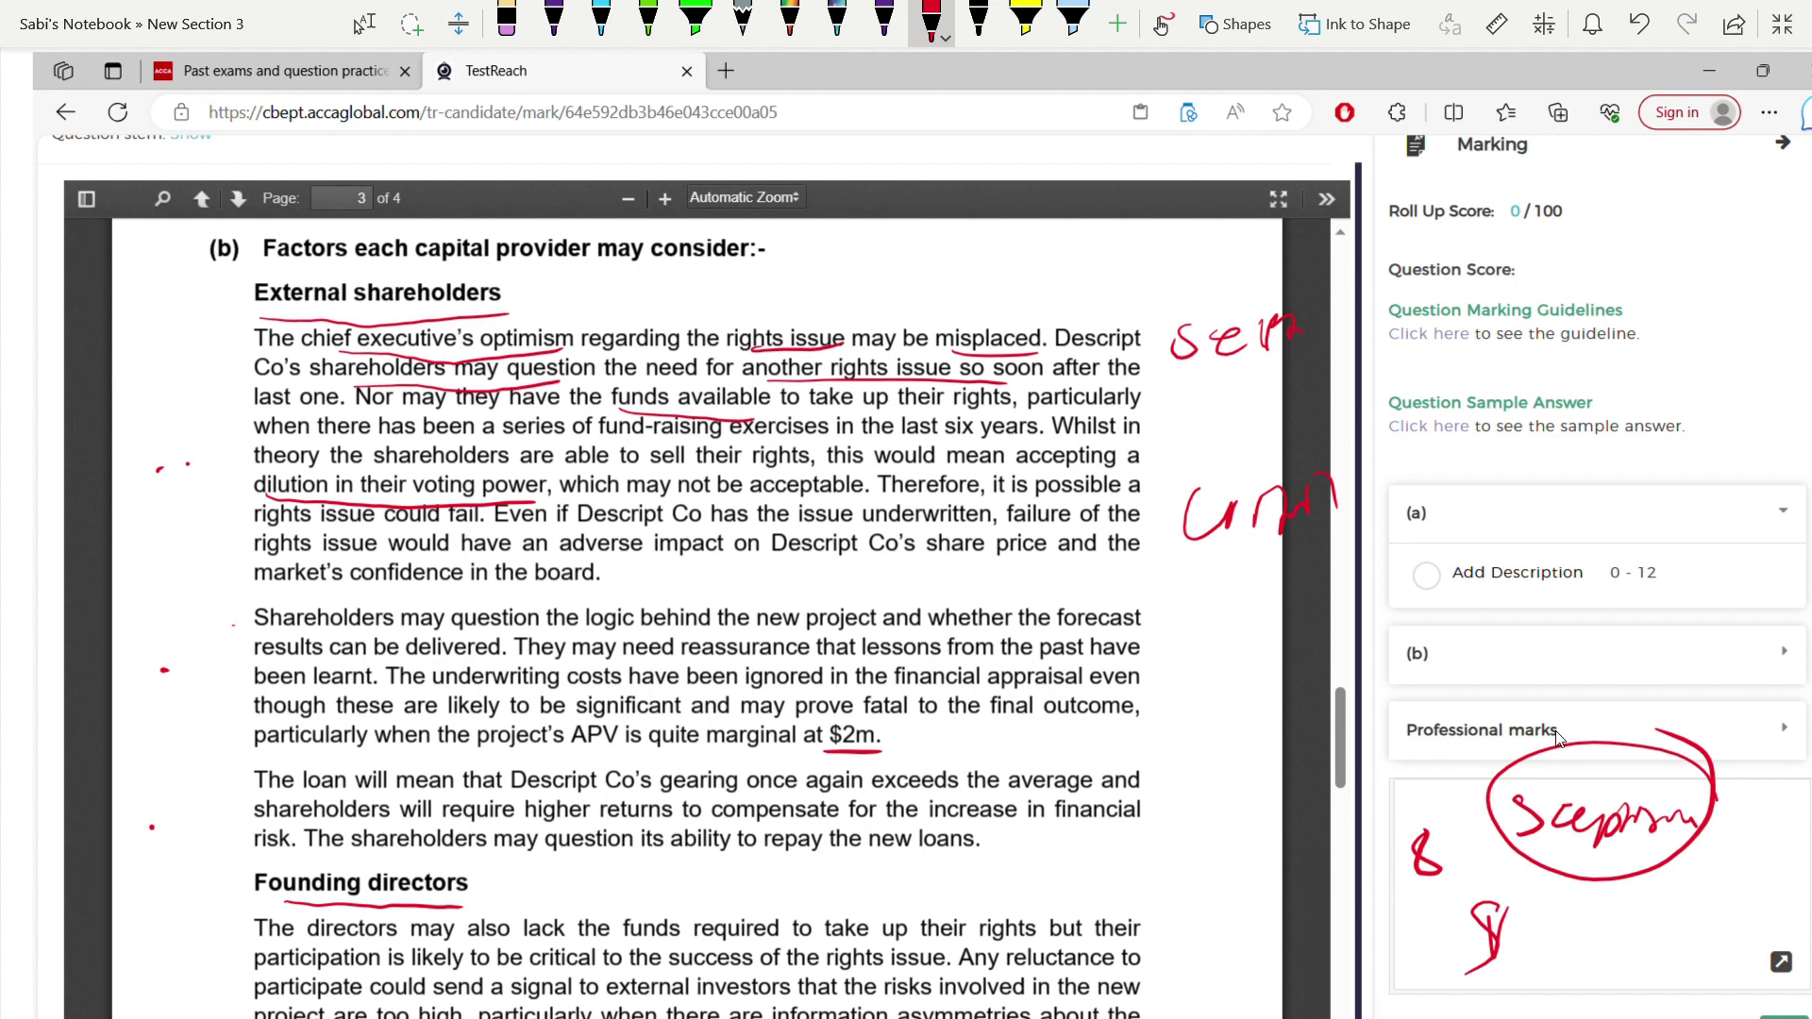
- Underline "acceptable", "share price", "project", "forecast", "underwriting costs" and "ignored" in the External shareholders answer
{"action": "left_click_drag", "start_coordinate": [770, 503], "coordinate": [863, 500]}
{"action": "left_click_drag", "start_coordinate": [924, 565], "coordinate": [1047, 561]}
{"action": "left_click", "coordinate": [361, 25]}
{"action": "scroll", "coordinate": [661, 472], "scroll_direction": "down", "scroll_amount": 3}
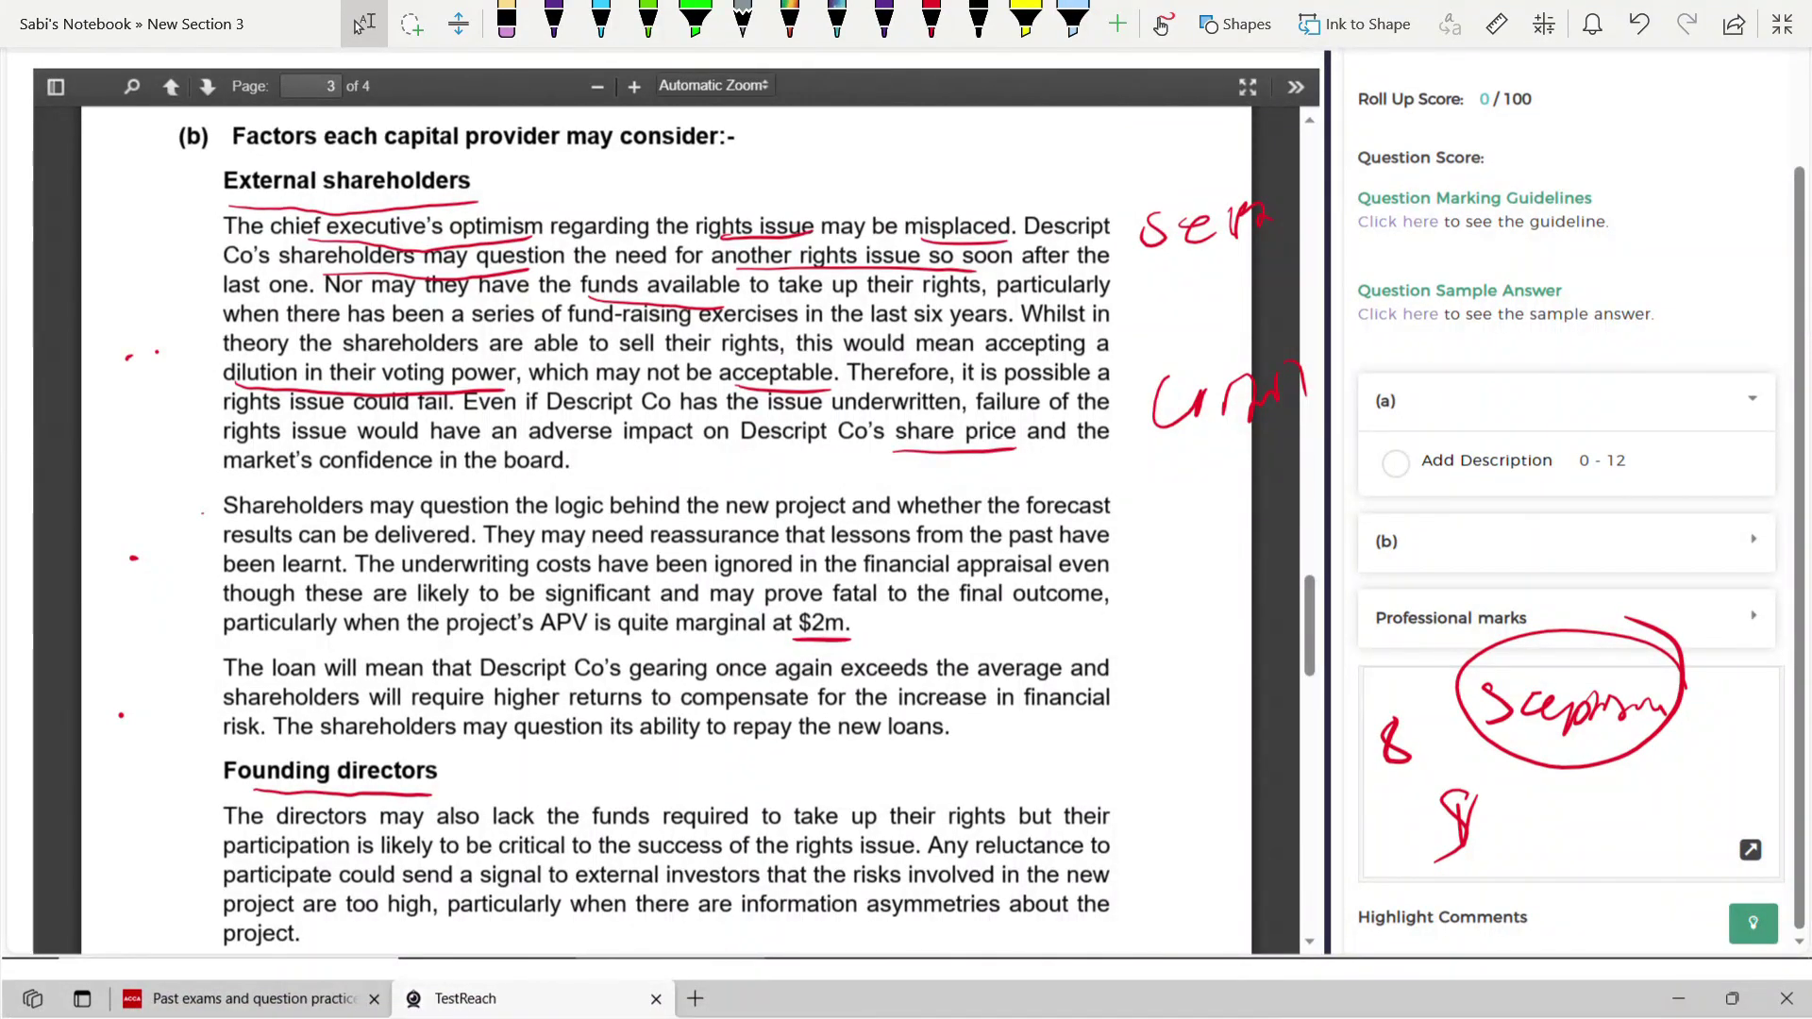
{"action": "left_click", "coordinate": [932, 23]}
{"action": "left_click_drag", "start_coordinate": [775, 525], "coordinate": [843, 523]}
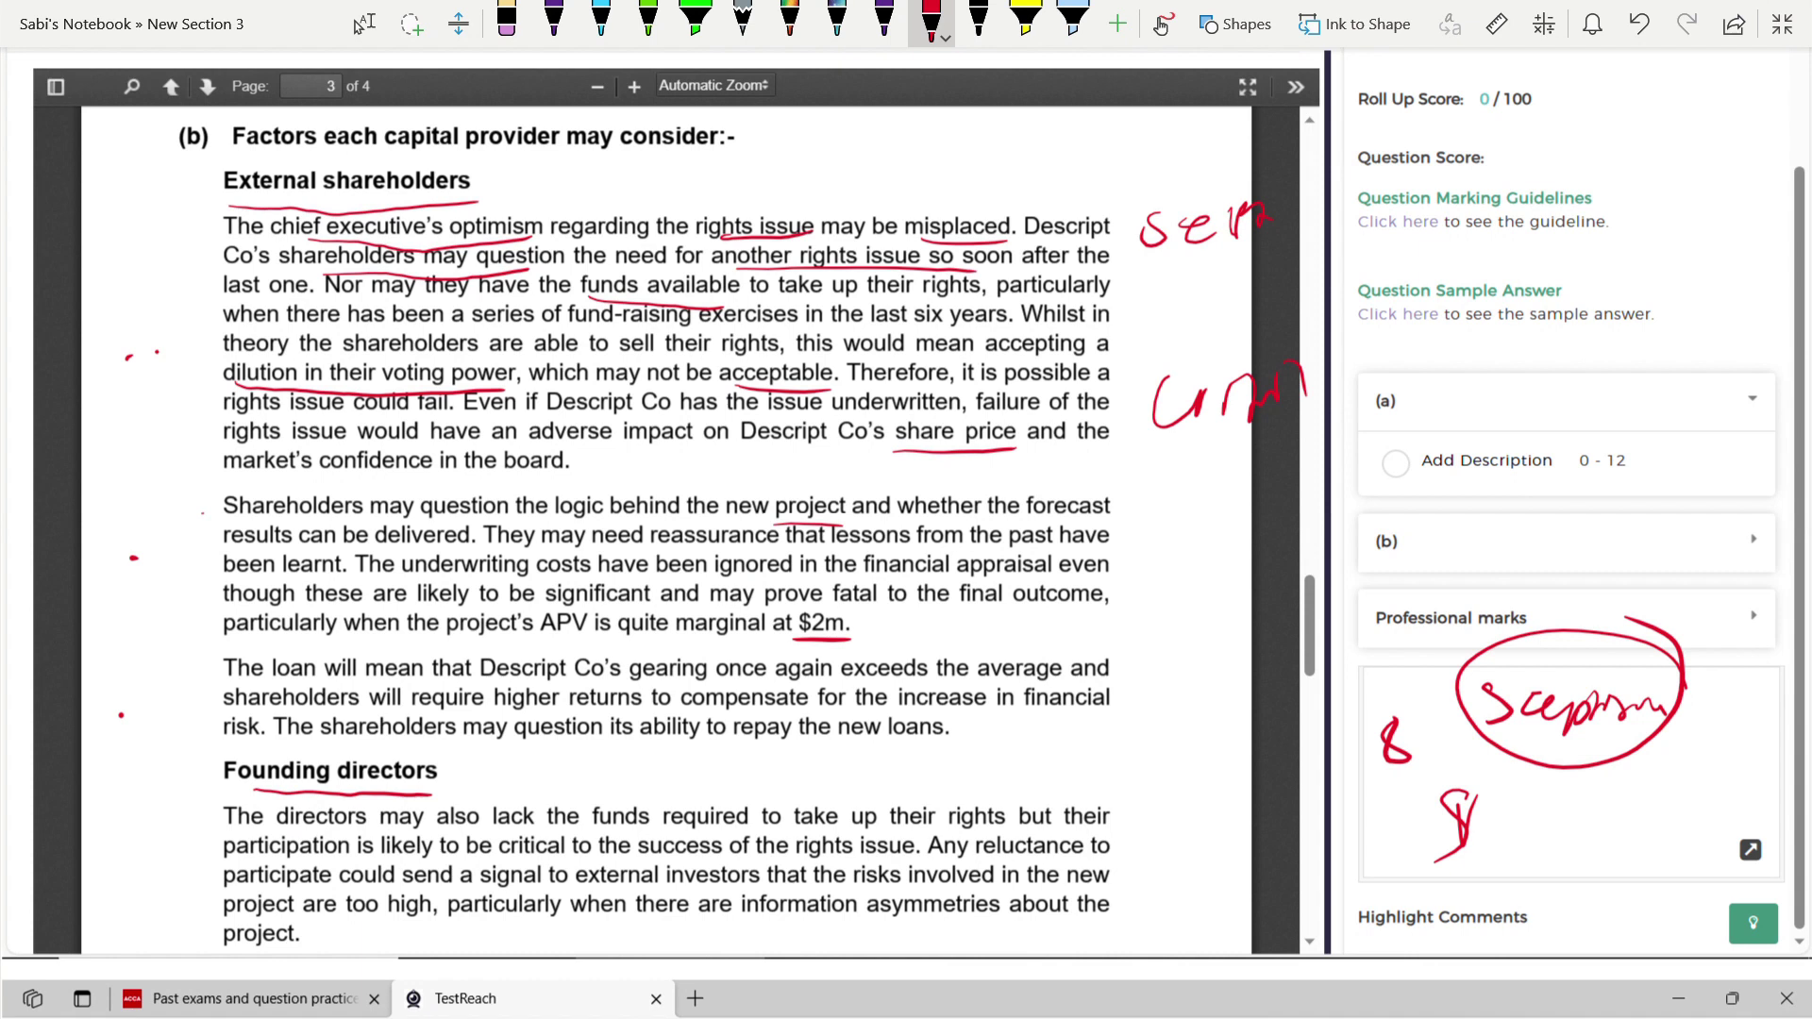
{"action": "left_click_drag", "start_coordinate": [1018, 519], "coordinate": [1101, 515]}
{"action": "left_click_drag", "start_coordinate": [458, 579], "coordinate": [591, 582]}
{"action": "left_click_drag", "start_coordinate": [713, 581], "coordinate": [798, 578]}
- Circle the "$2m" APV figure in red and handwrite a short note starting with "3" beside that paragraph
{"action": "left_click", "coordinate": [362, 24]}
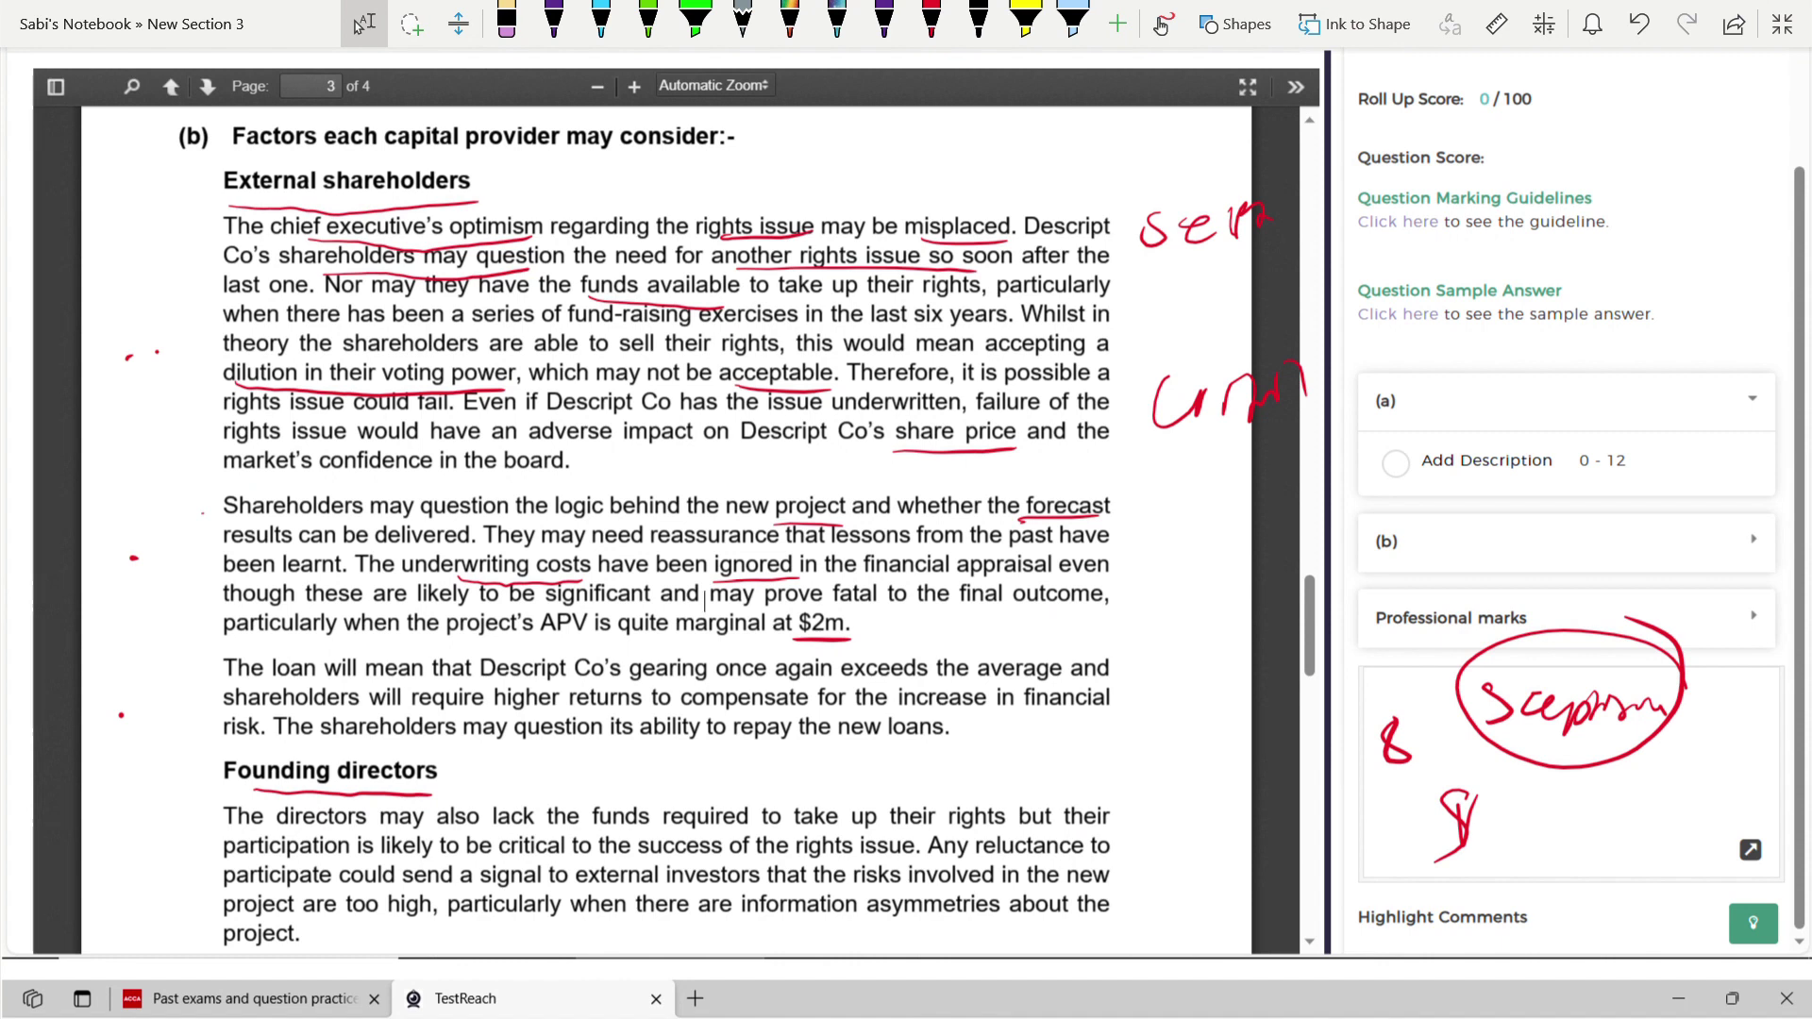
{"action": "left_click", "coordinate": [931, 21]}
{"action": "left_click_drag", "start_coordinate": [829, 605], "coordinate": [804, 606]}
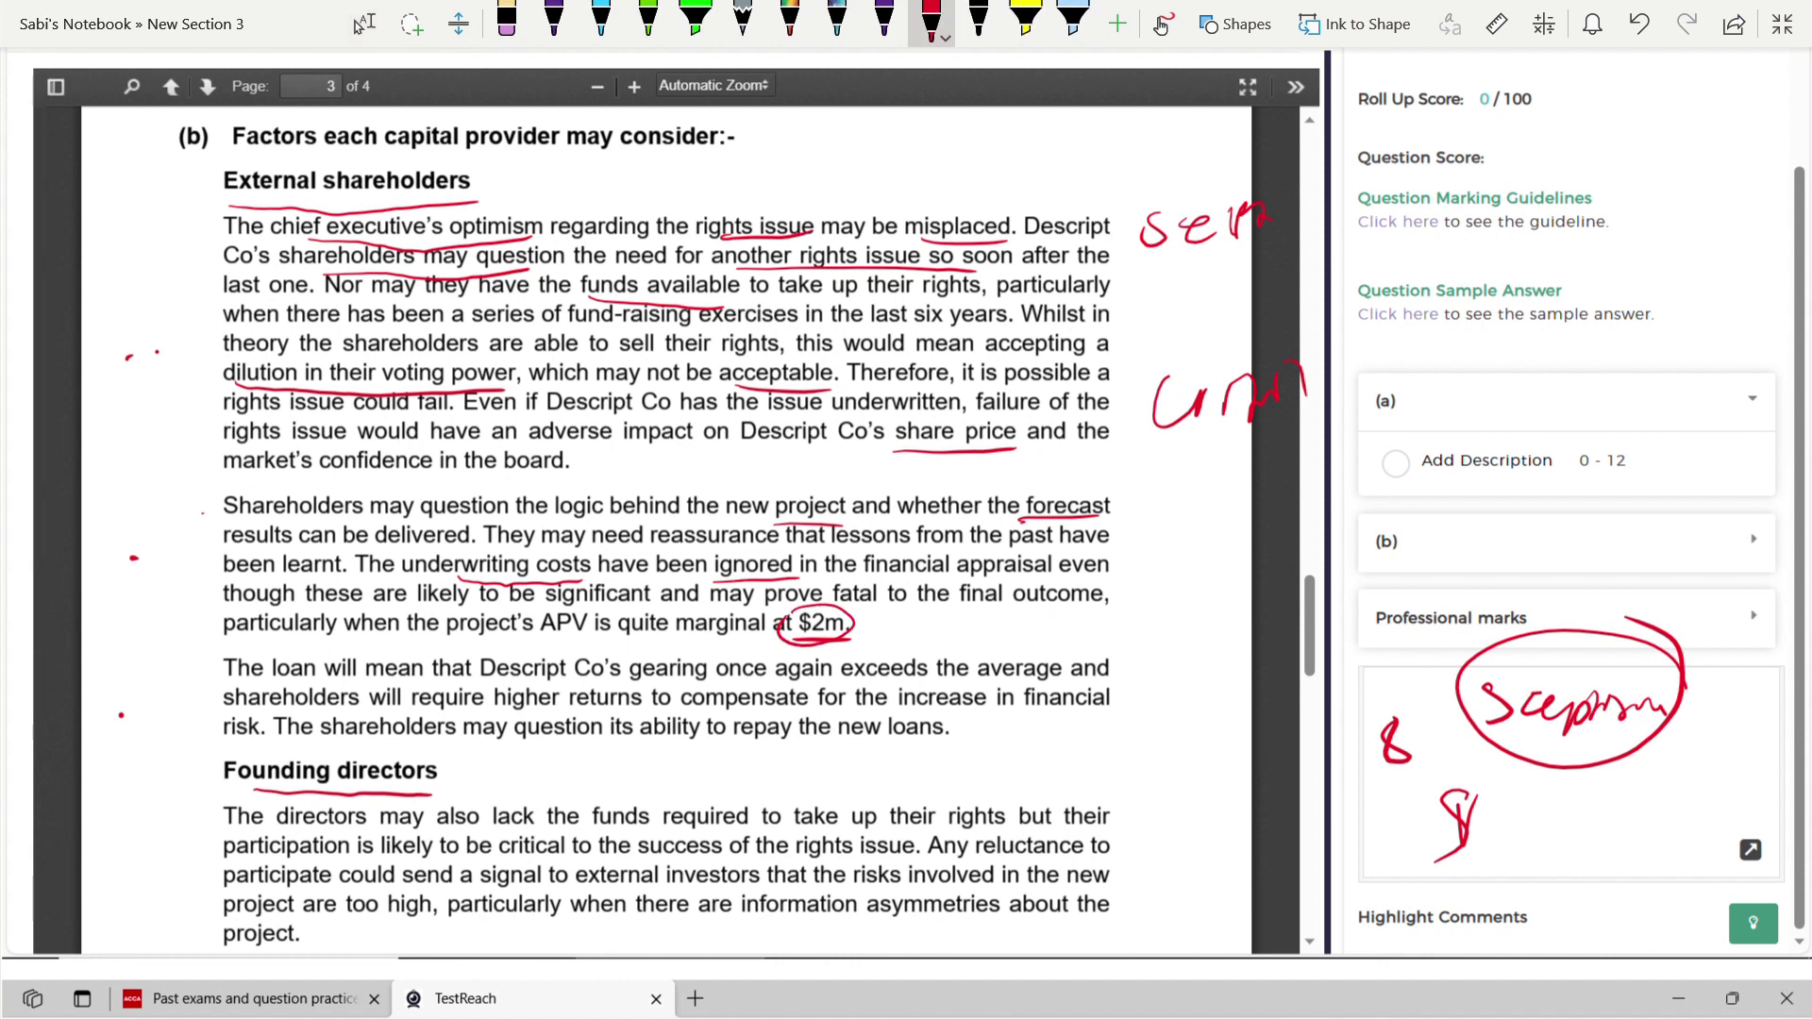
{"action": "mouse_move", "coordinate": [1122, 619]}
{"action": "left_mouse_down"}
{"action": "mouse_move", "coordinate": [1135, 651]}
{"action": "mouse_move", "coordinate": [1241, 604]}
{"action": "left_mouse_up"}
{"action": "left_click", "coordinate": [1169, 630]}
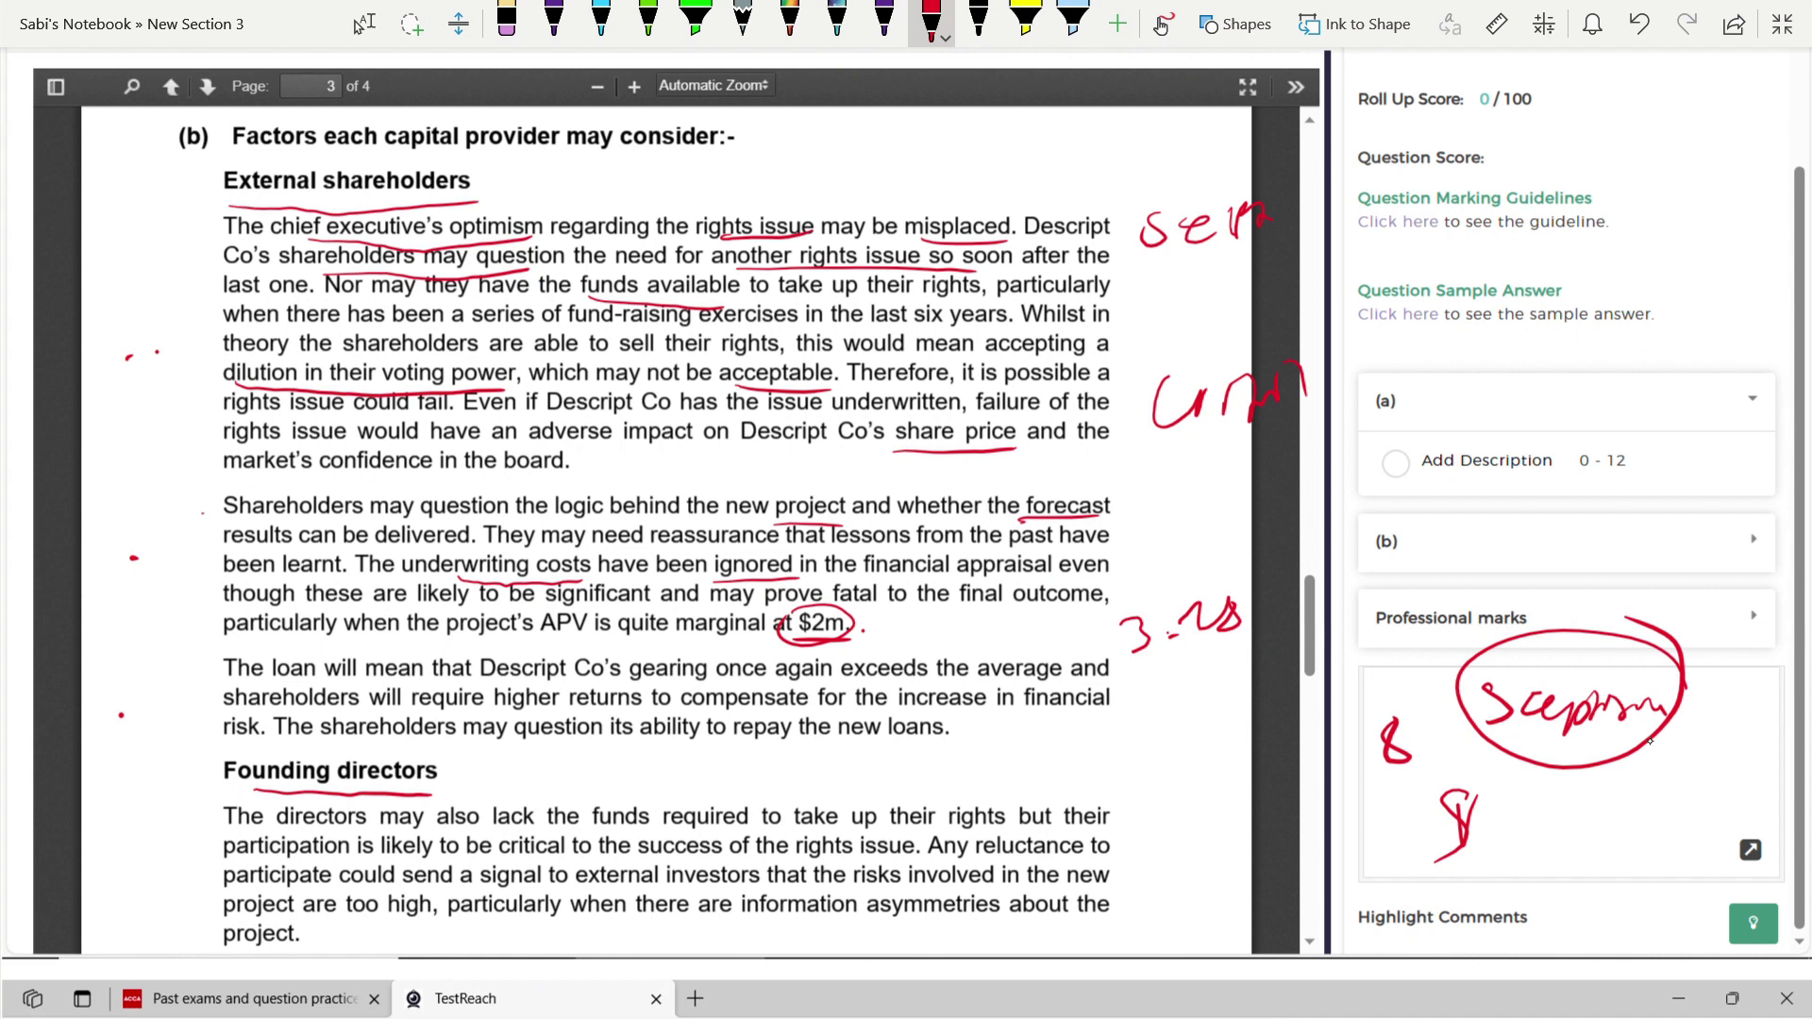
- Dot beneath the margin note starting with "3" and underline "loan", "gearing", "shareholders may question" and "repay the new loans" in red
{"action": "left_click", "coordinate": [1135, 673]}
{"action": "left_click", "coordinate": [1154, 678]}
{"action": "left_click", "coordinate": [1175, 670]}
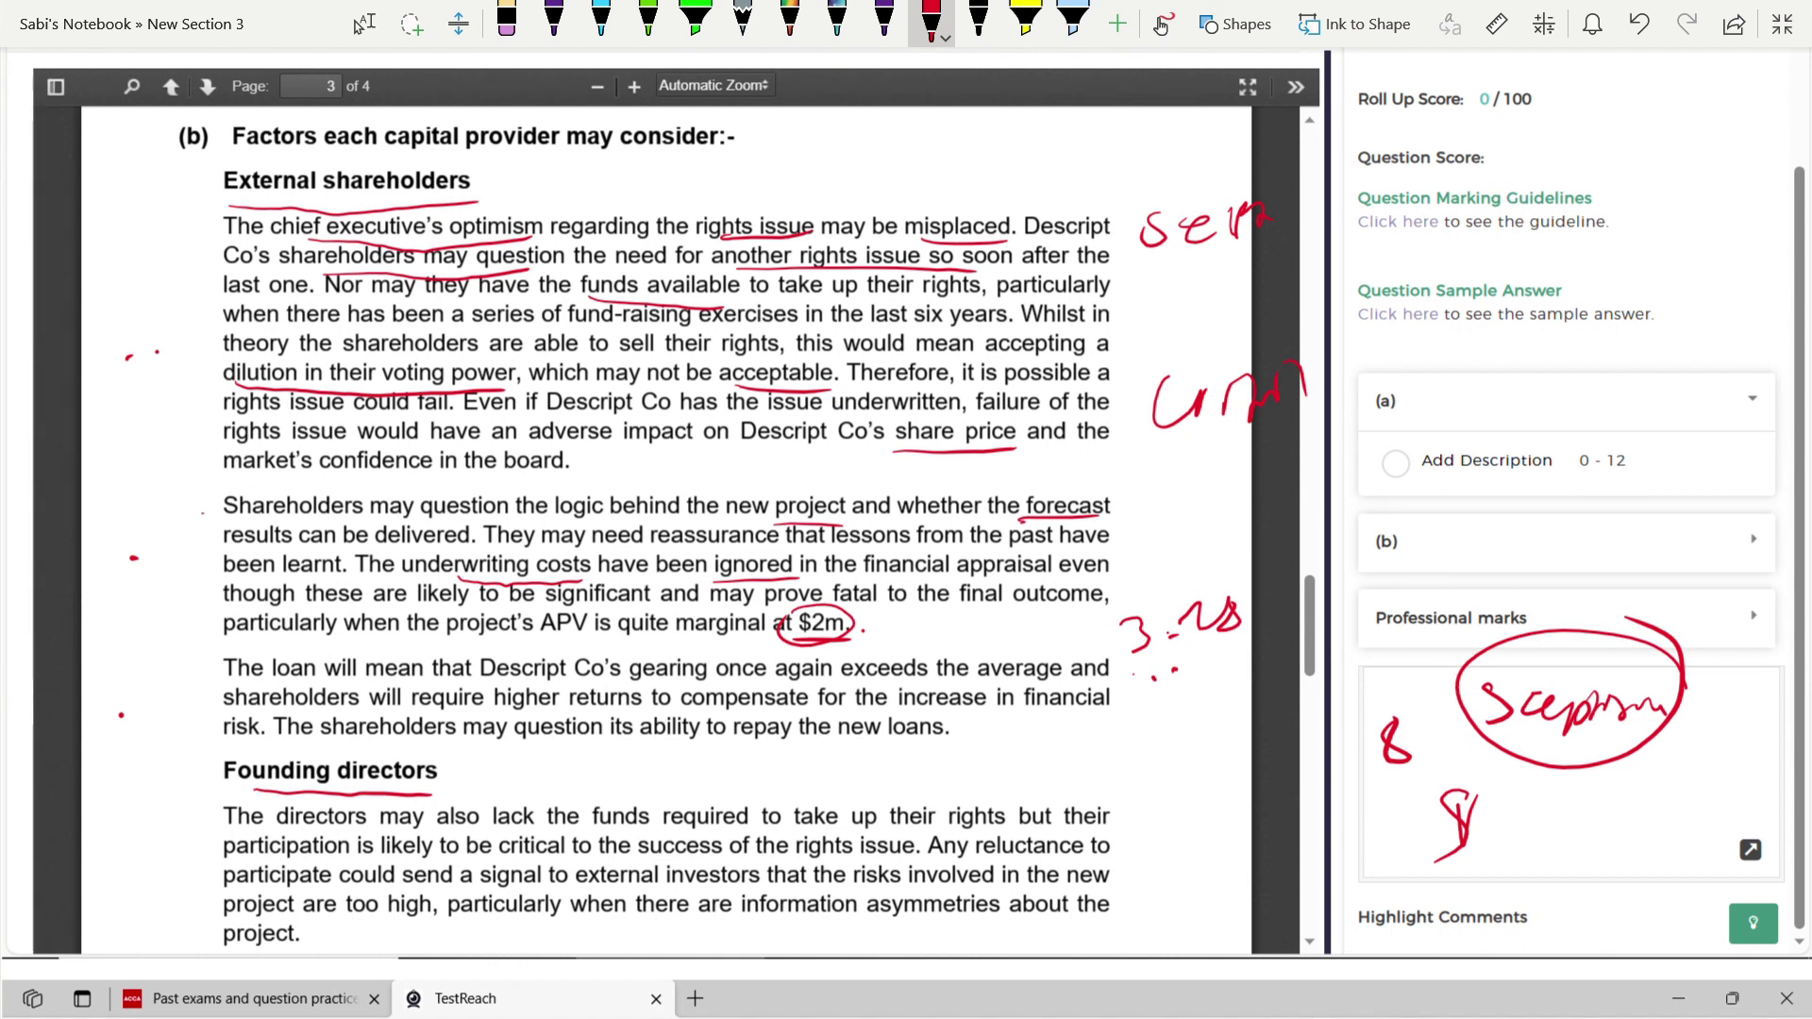
{"action": "left_click_drag", "start_coordinate": [629, 678], "coordinate": [708, 677]}
{"action": "left_click", "coordinate": [364, 24]}
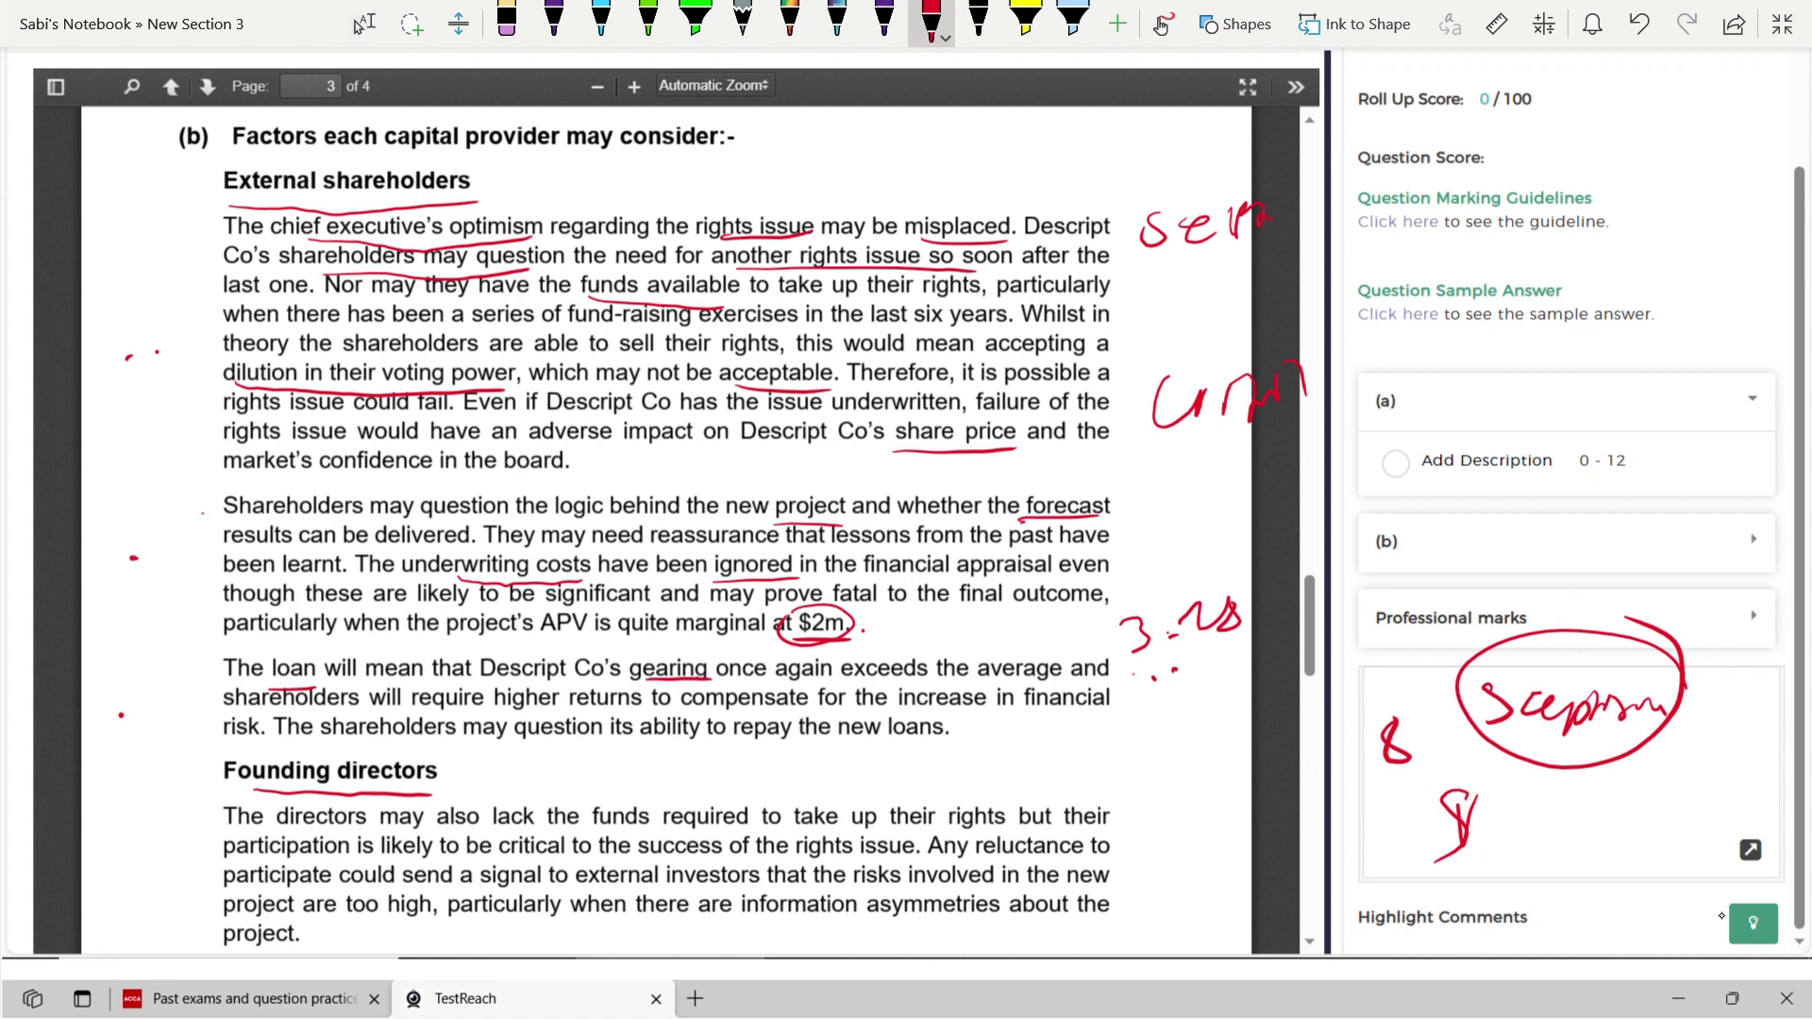
{"action": "left_click_drag", "start_coordinate": [486, 747], "coordinate": [573, 747]}
{"action": "left_click_drag", "start_coordinate": [741, 743], "coordinate": [941, 747]}
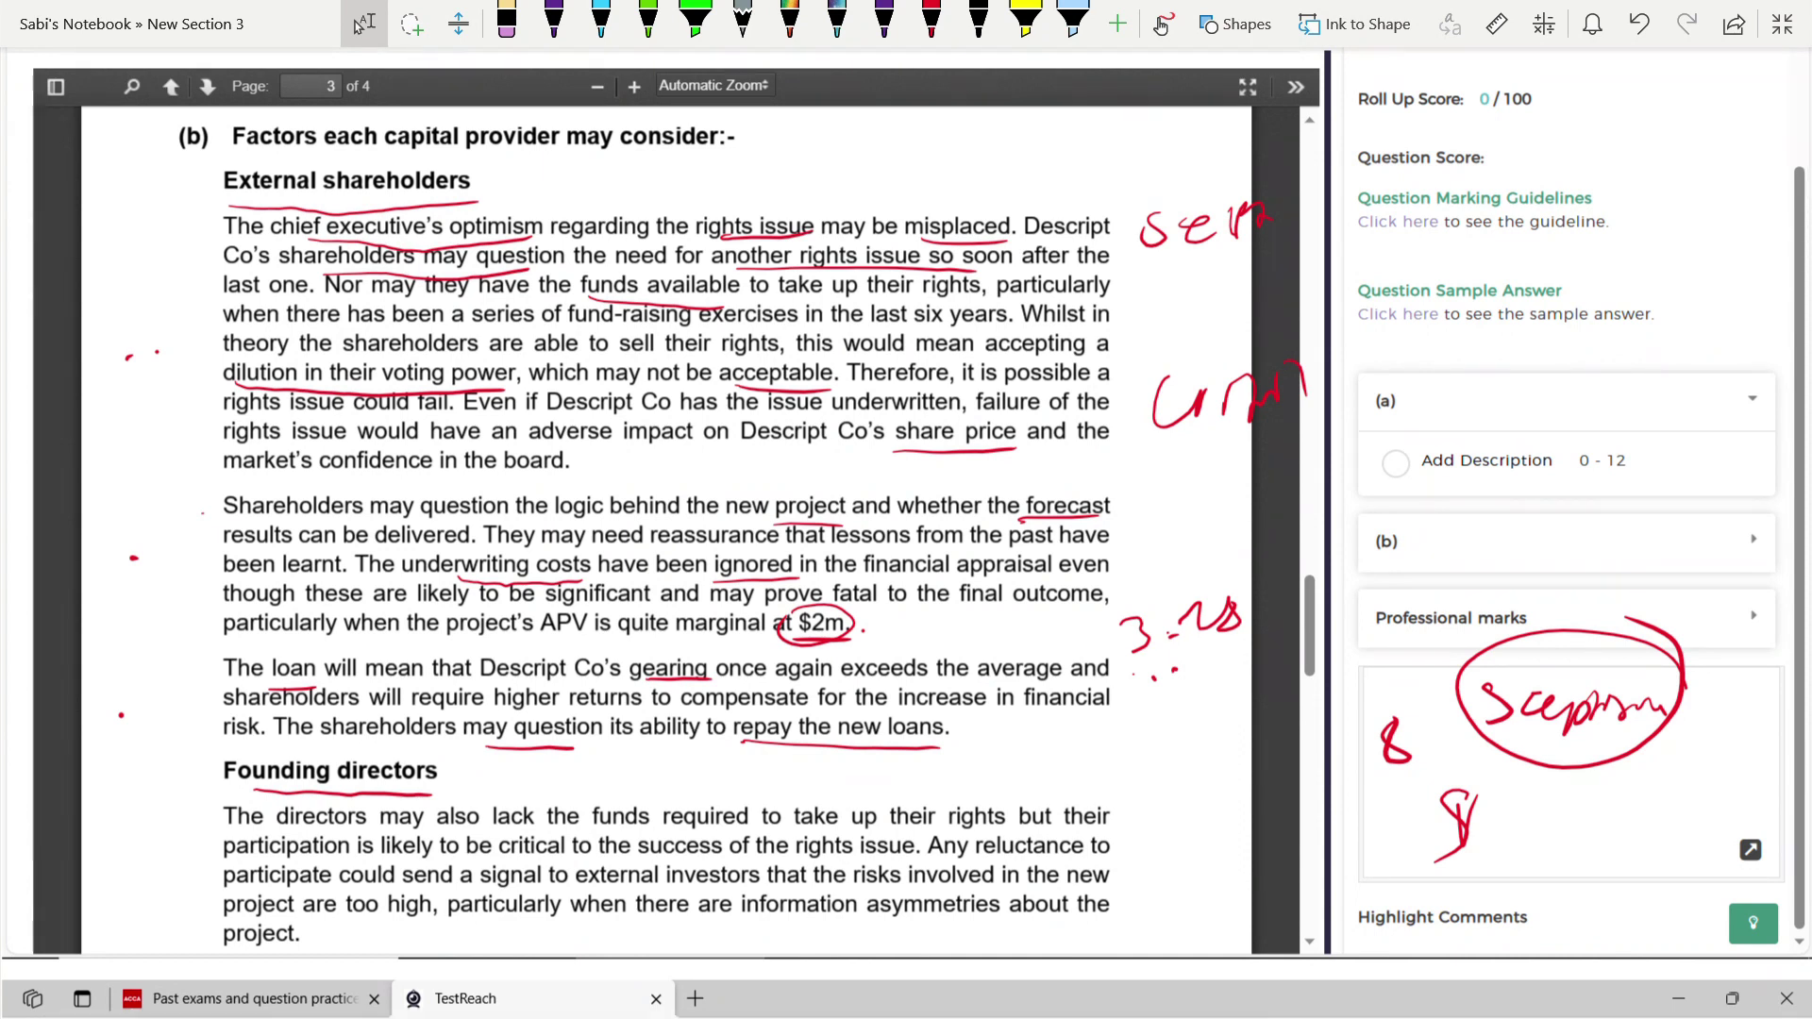
{"action": "left_click", "coordinate": [931, 23]}
{"action": "left_click_drag", "start_coordinate": [323, 745], "coordinate": [555, 746]}
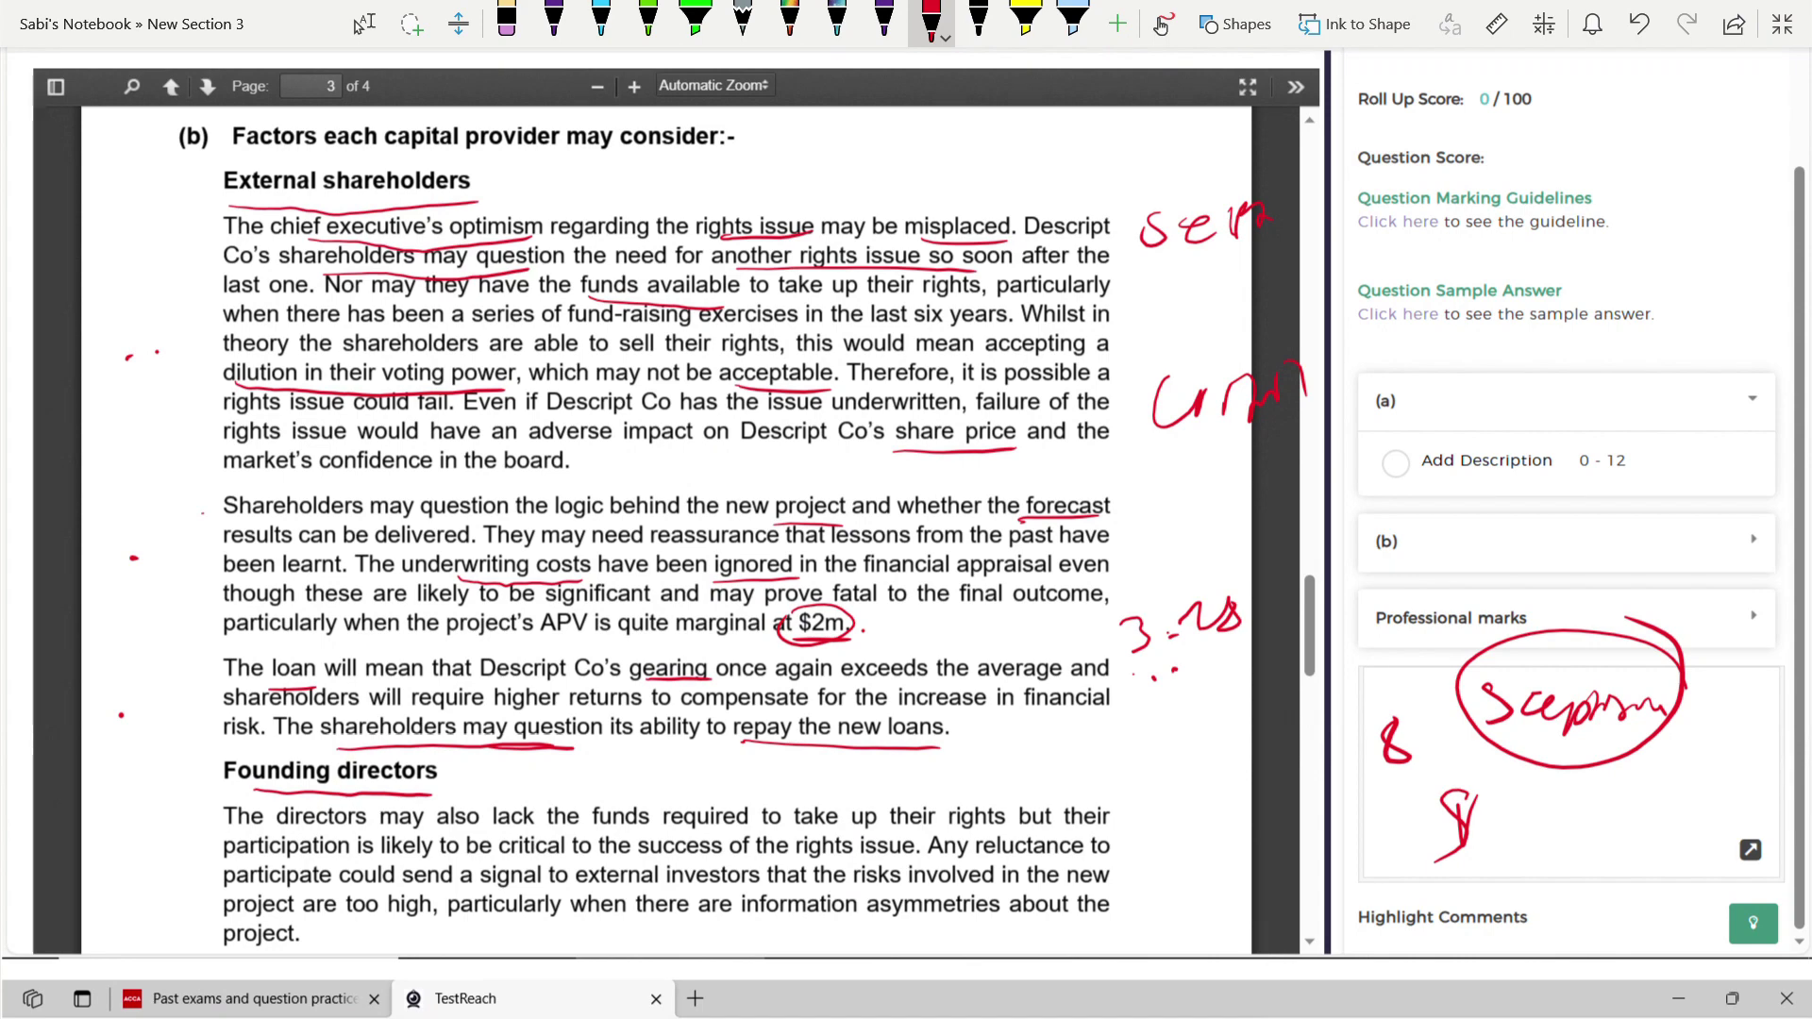
- Underline "lack the funds", "reluctance", "external investors" and "information asymmetries" in the Founding directors answer
{"action": "scroll", "coordinate": [906, 529], "scroll_direction": "down", "scroll_amount": 4}
{"action": "left_click", "coordinate": [364, 23]}
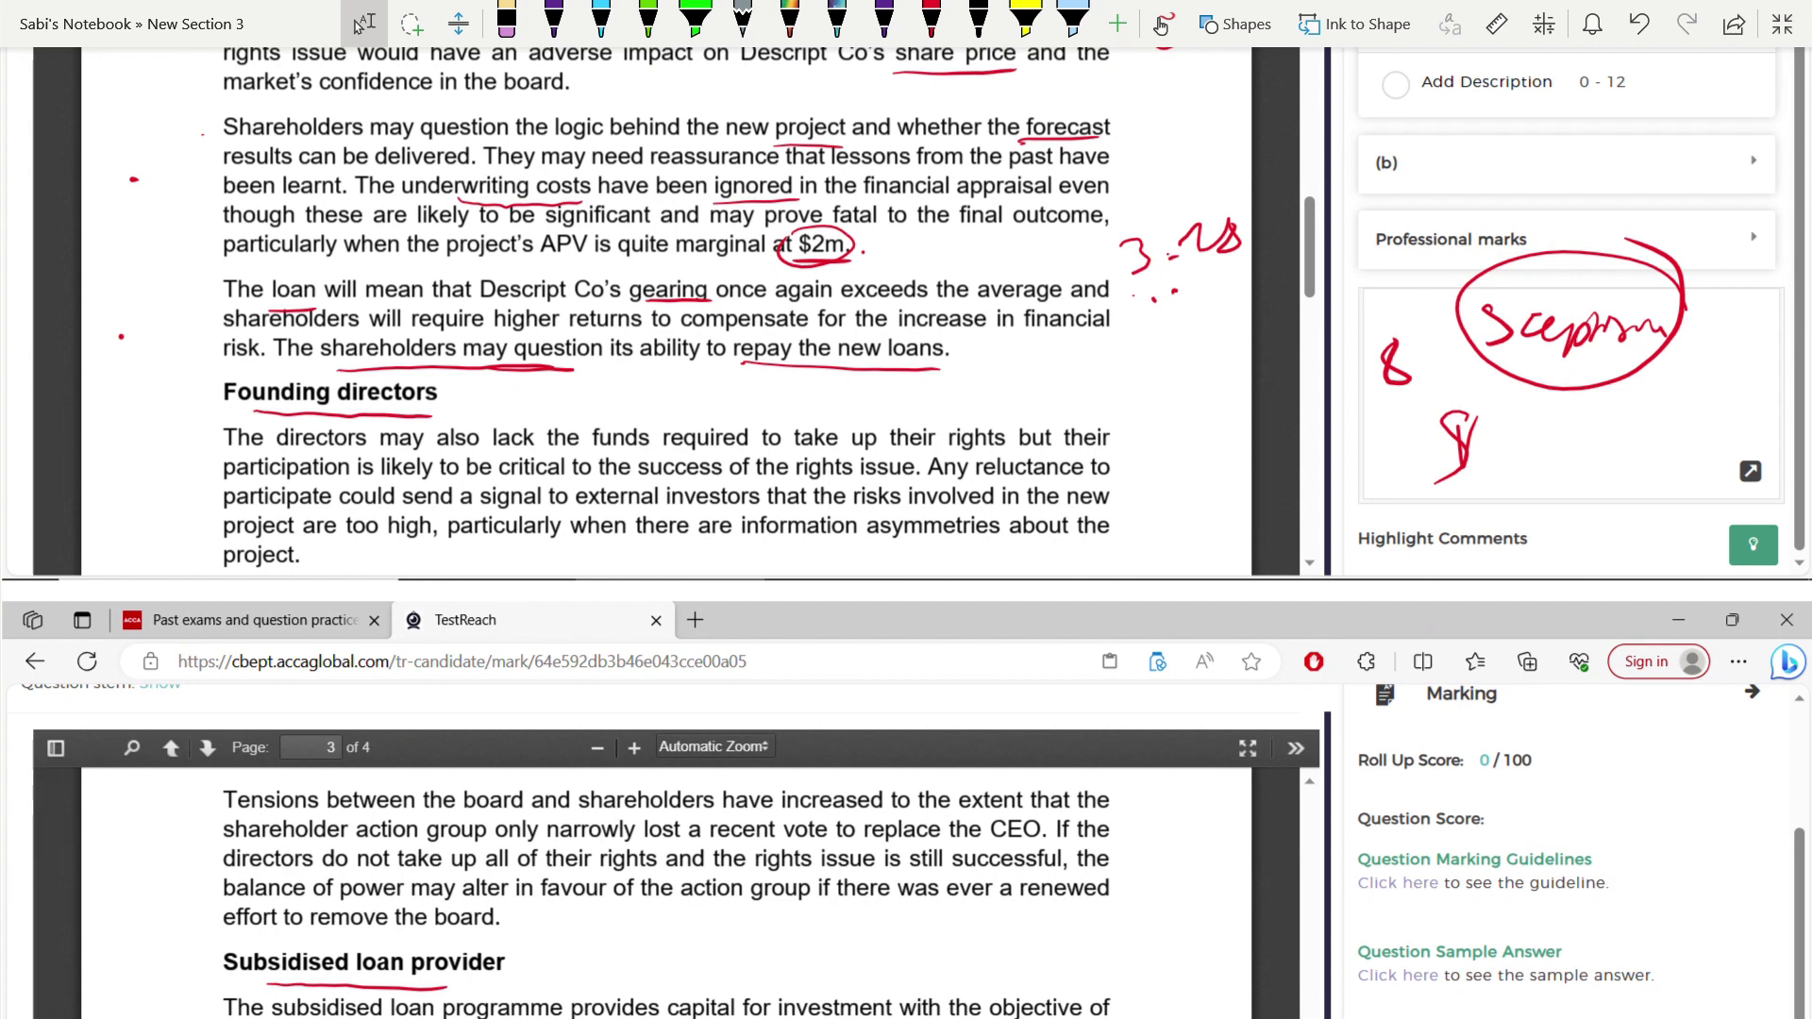
{"action": "left_click", "coordinate": [932, 18]}
{"action": "left_click_drag", "start_coordinate": [494, 451], "coordinate": [650, 453]}
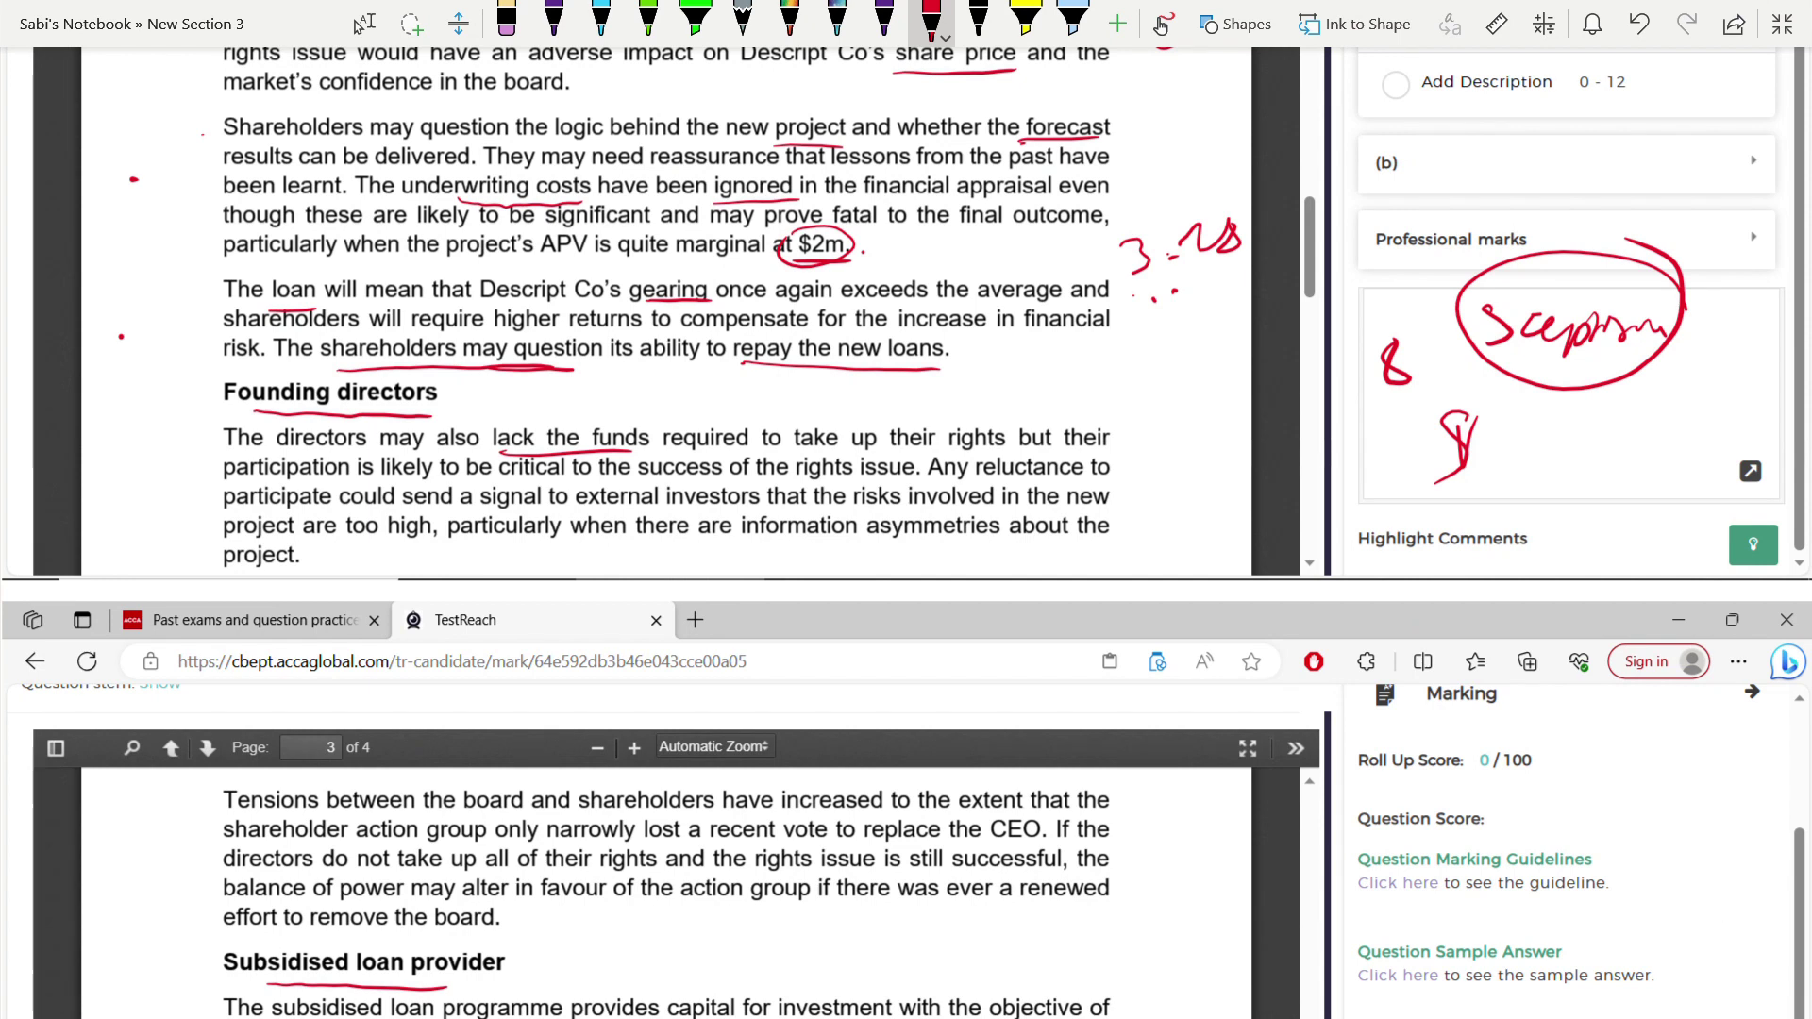
{"action": "left_click_drag", "start_coordinate": [972, 481], "coordinate": [1042, 482]}
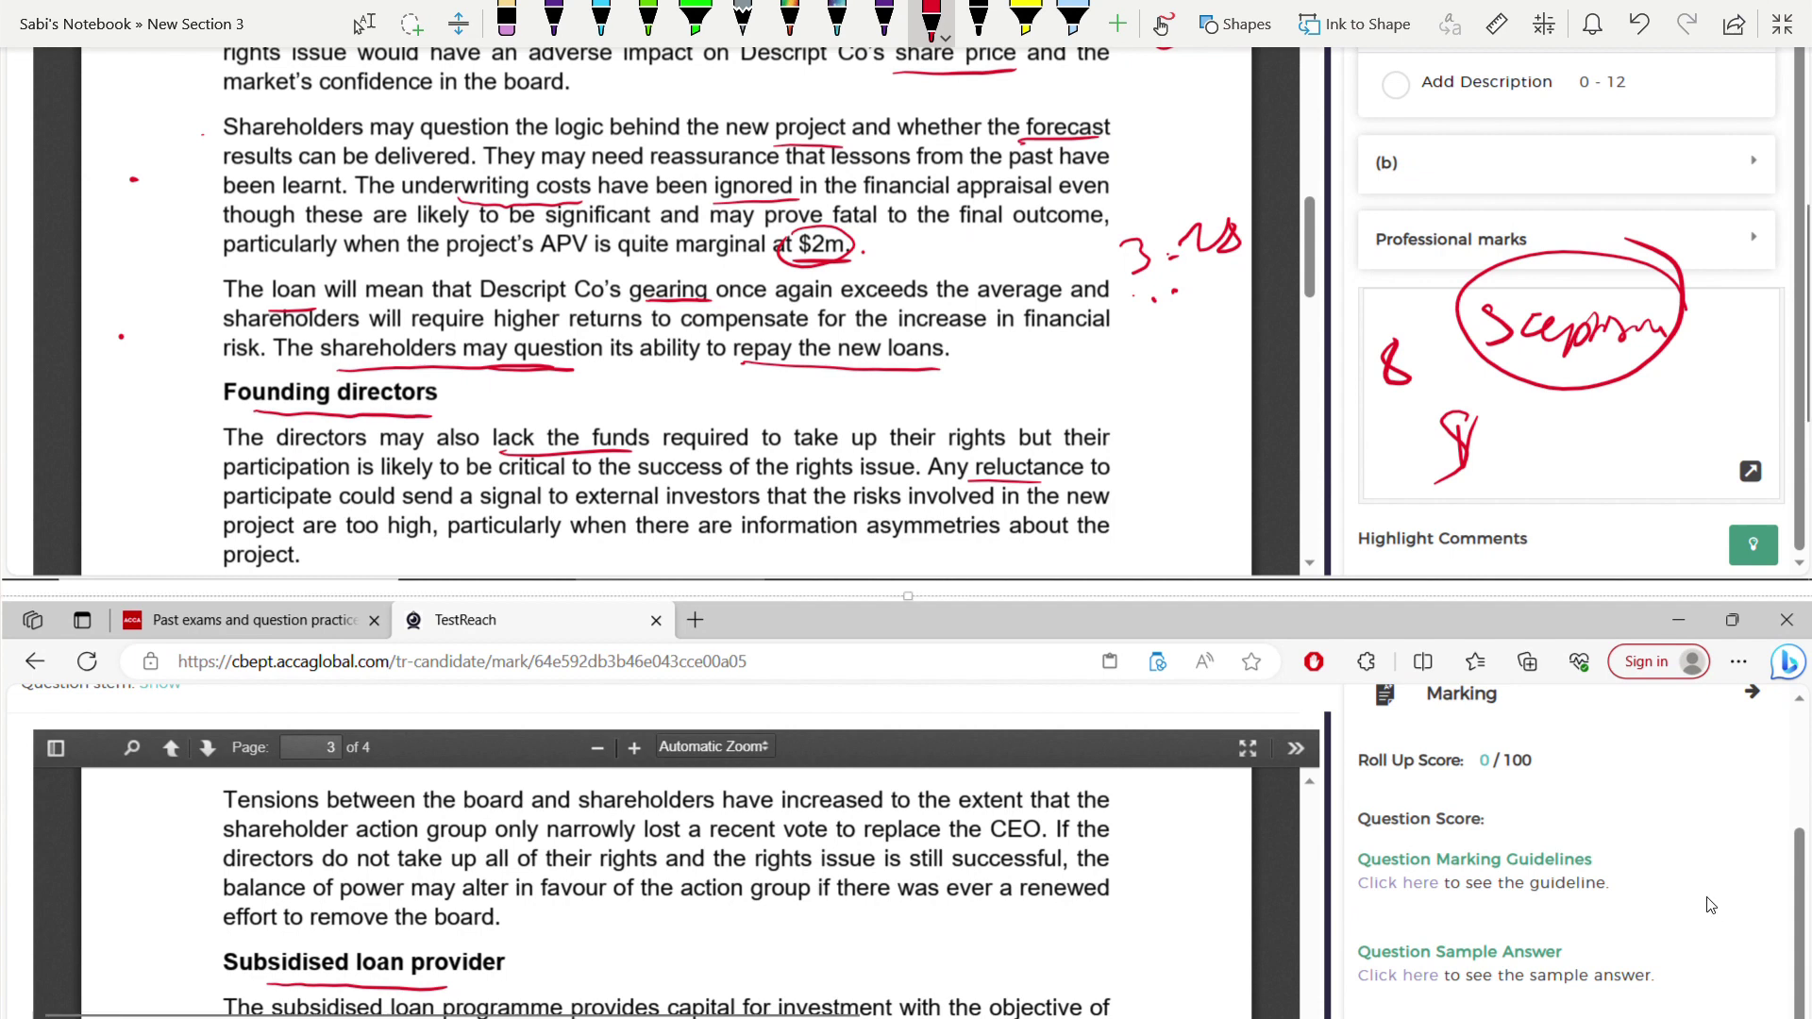
{"action": "left_click_drag", "start_coordinate": [563, 511], "coordinate": [697, 510]}
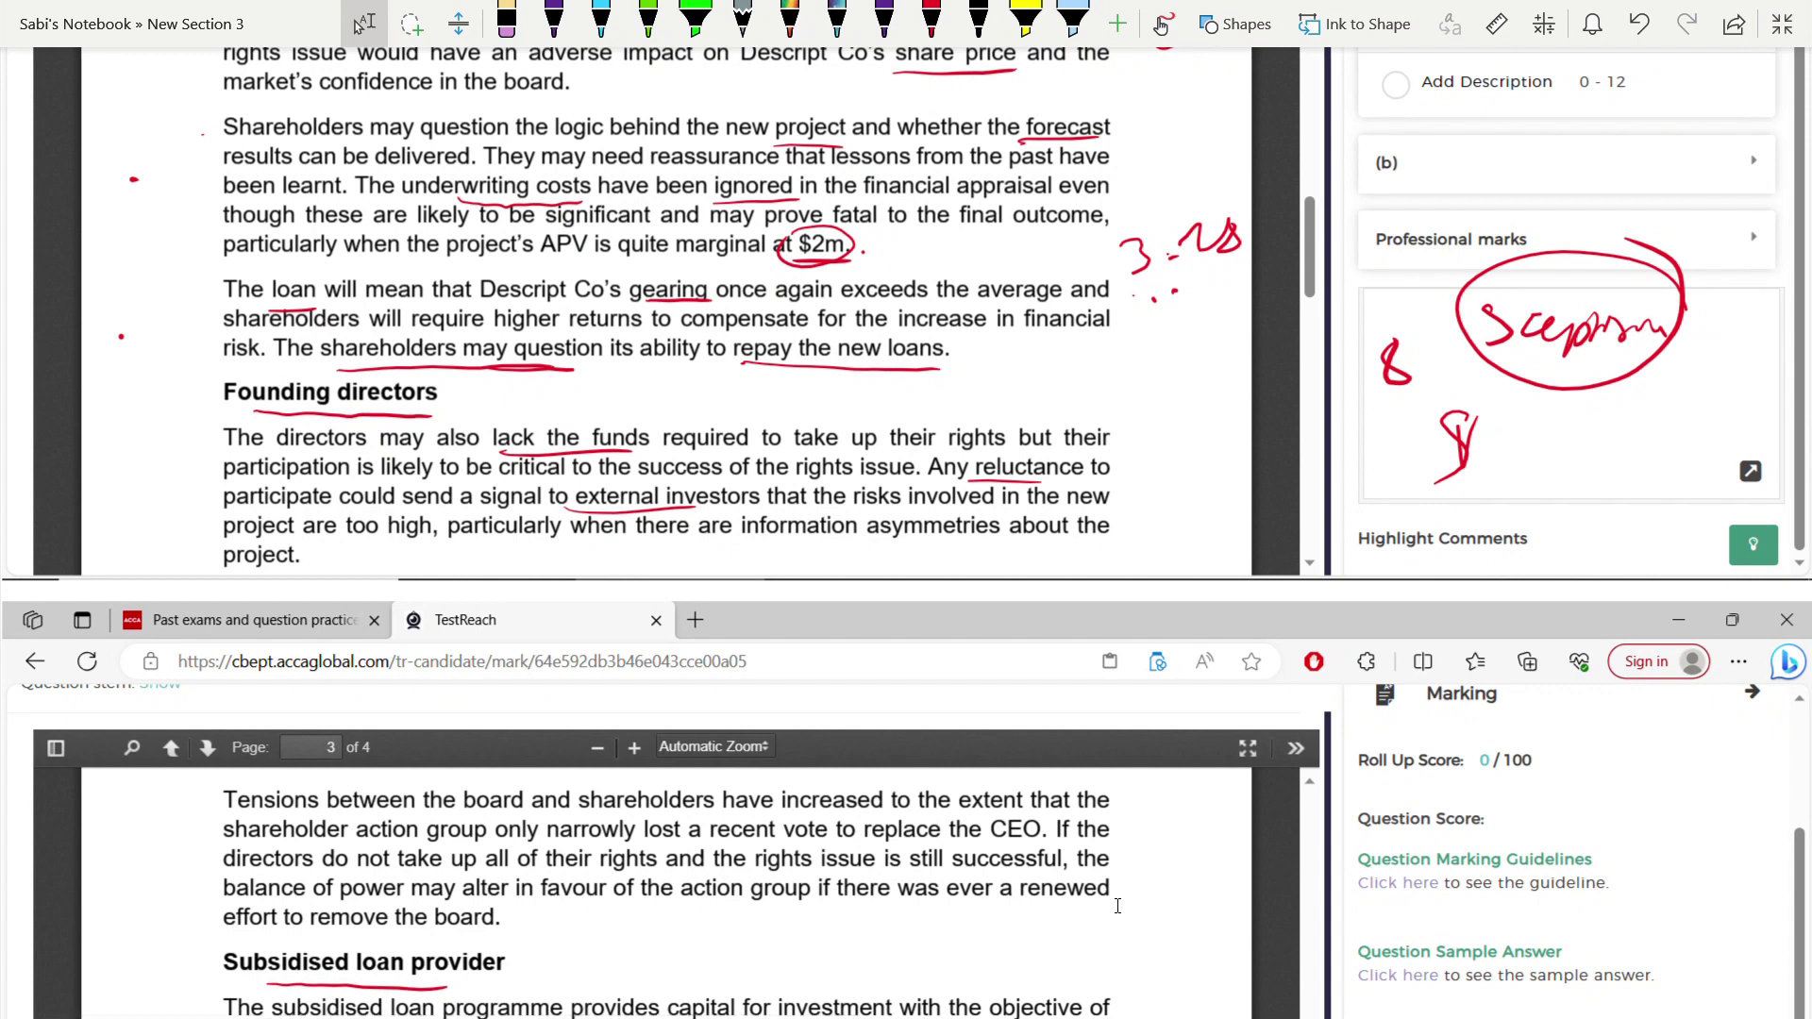
{"action": "left_click", "coordinate": [931, 19]}
{"action": "left_click_drag", "start_coordinate": [770, 540], "coordinate": [968, 537]}
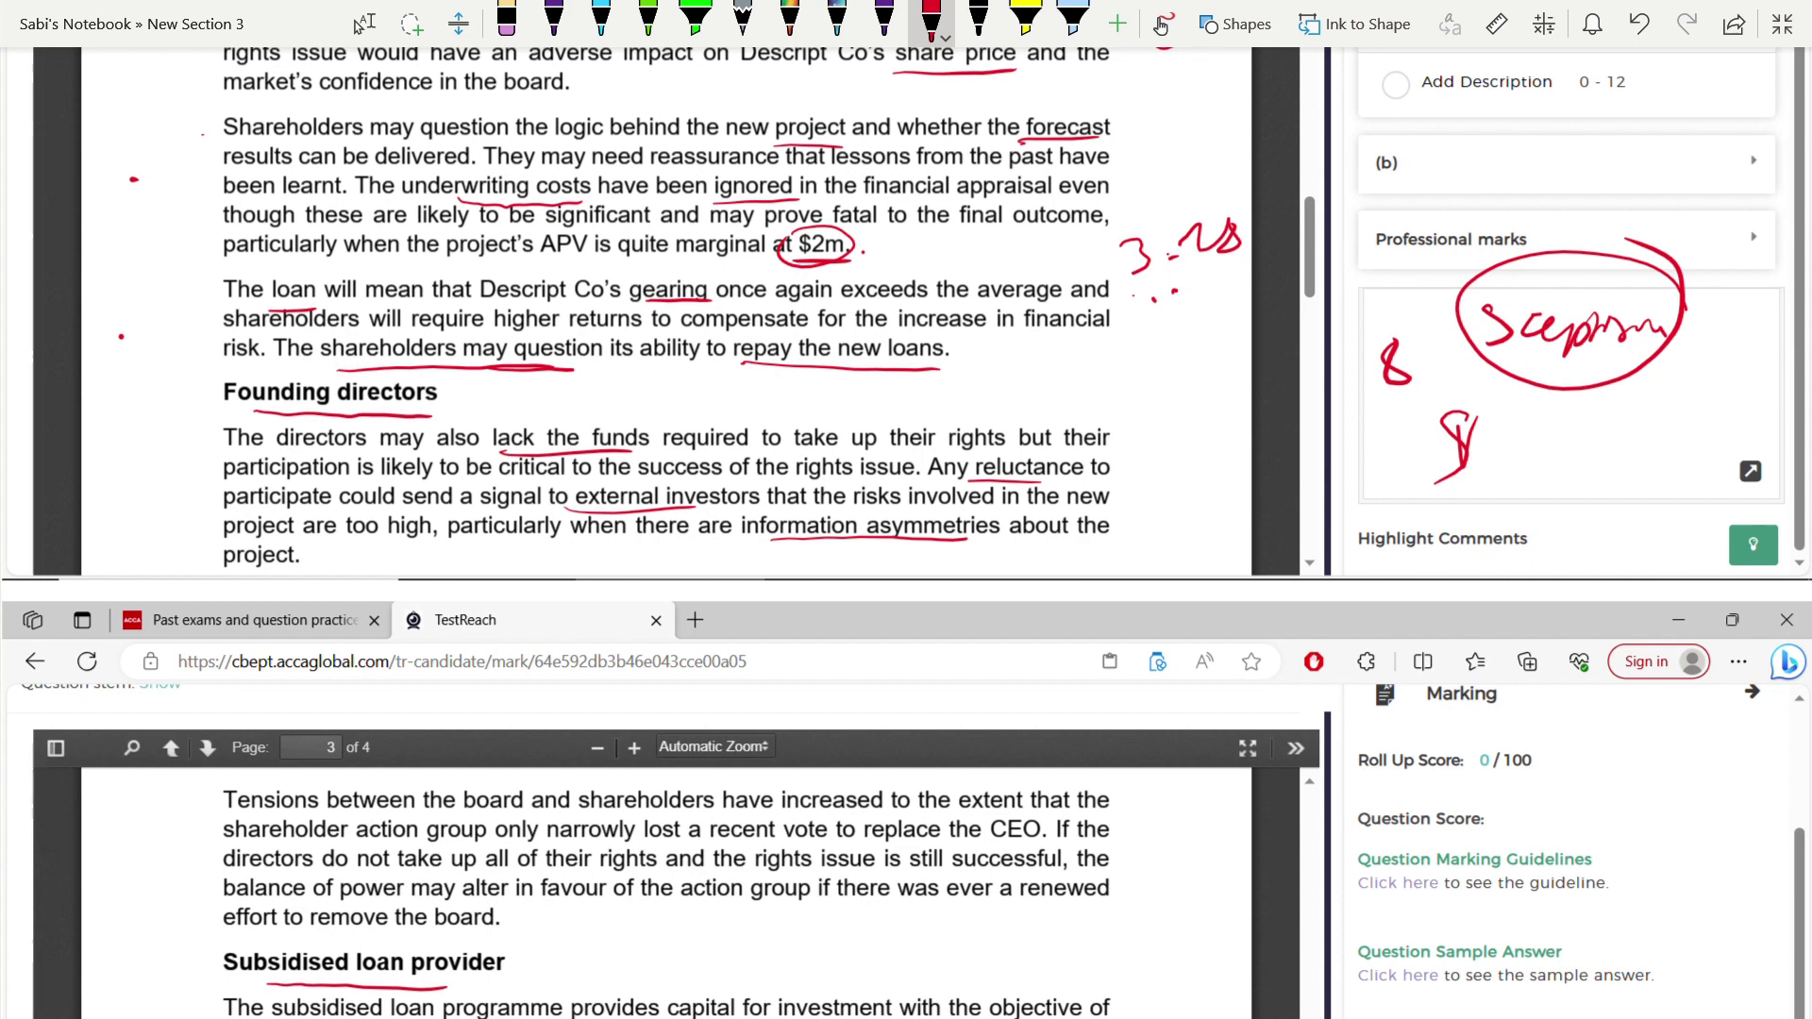
- Underline "shareholder action group", "all of their rights" and "rights issue is still" in the paragraph on board tensions
{"action": "scroll", "coordinate": [358, 23], "scroll_direction": "down", "scroll_amount": 3}
{"action": "left_click", "coordinate": [361, 24]}
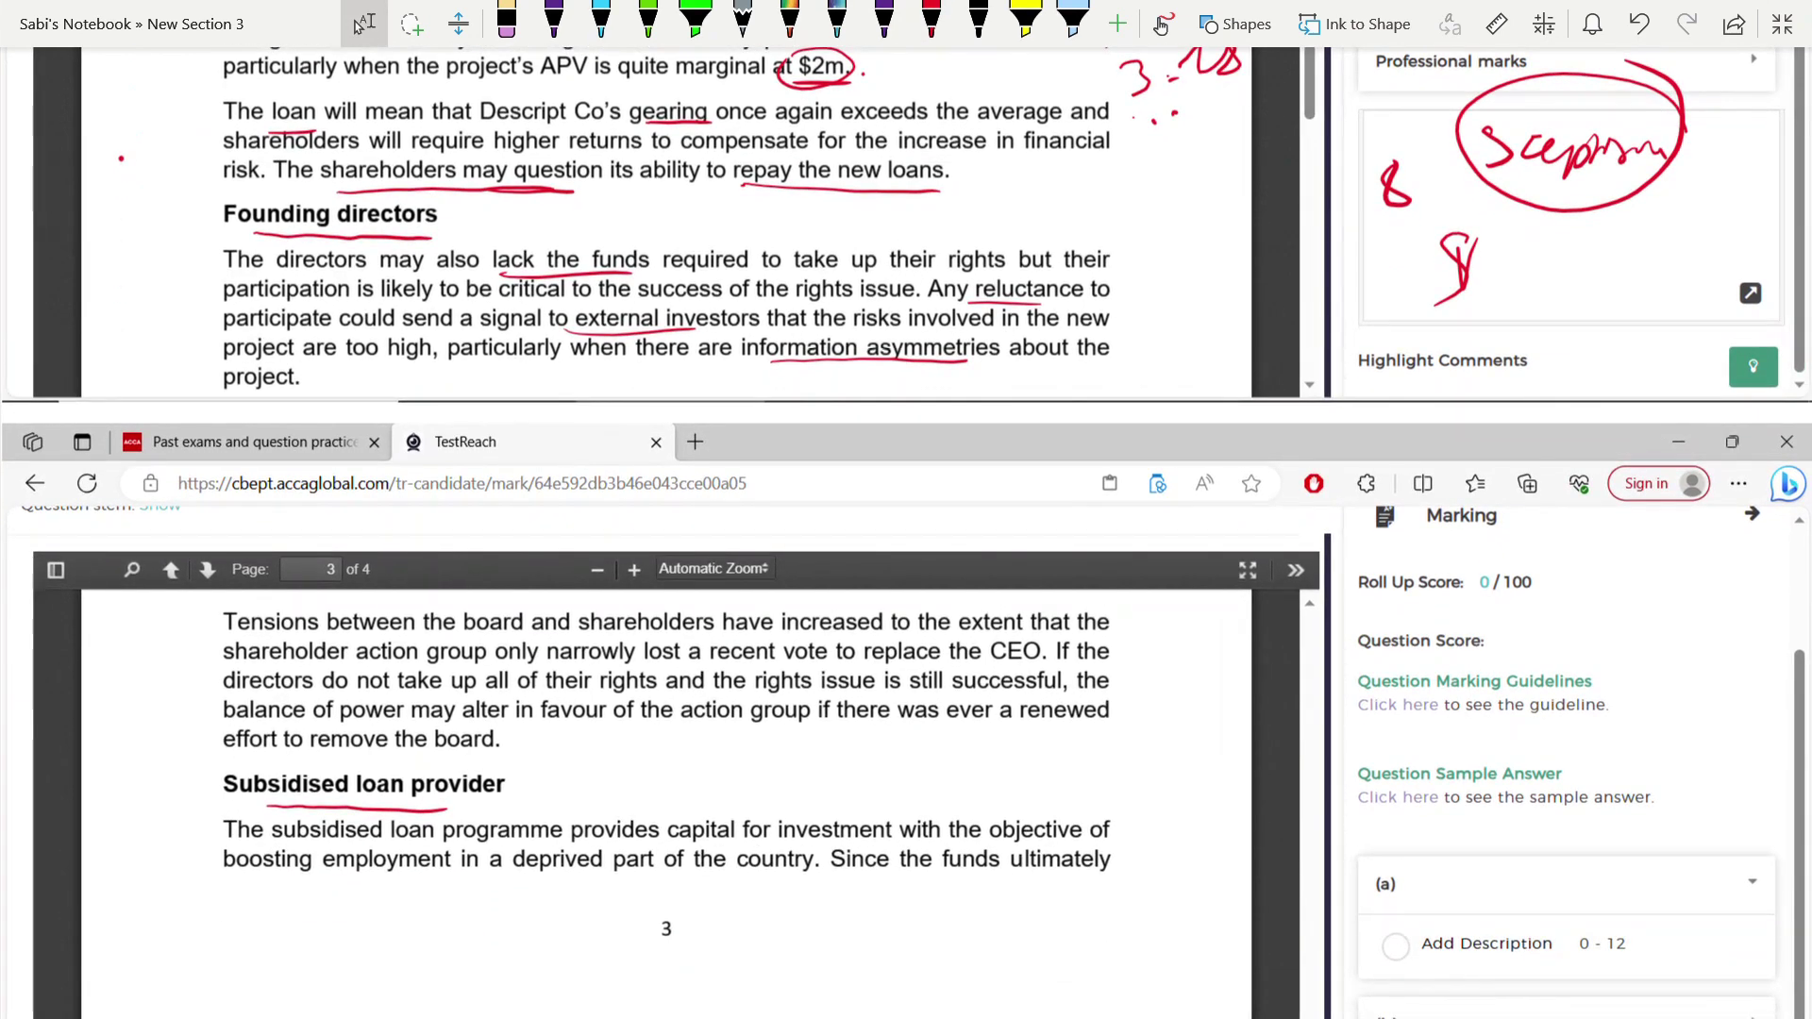
{"action": "key", "text": "Escape"}
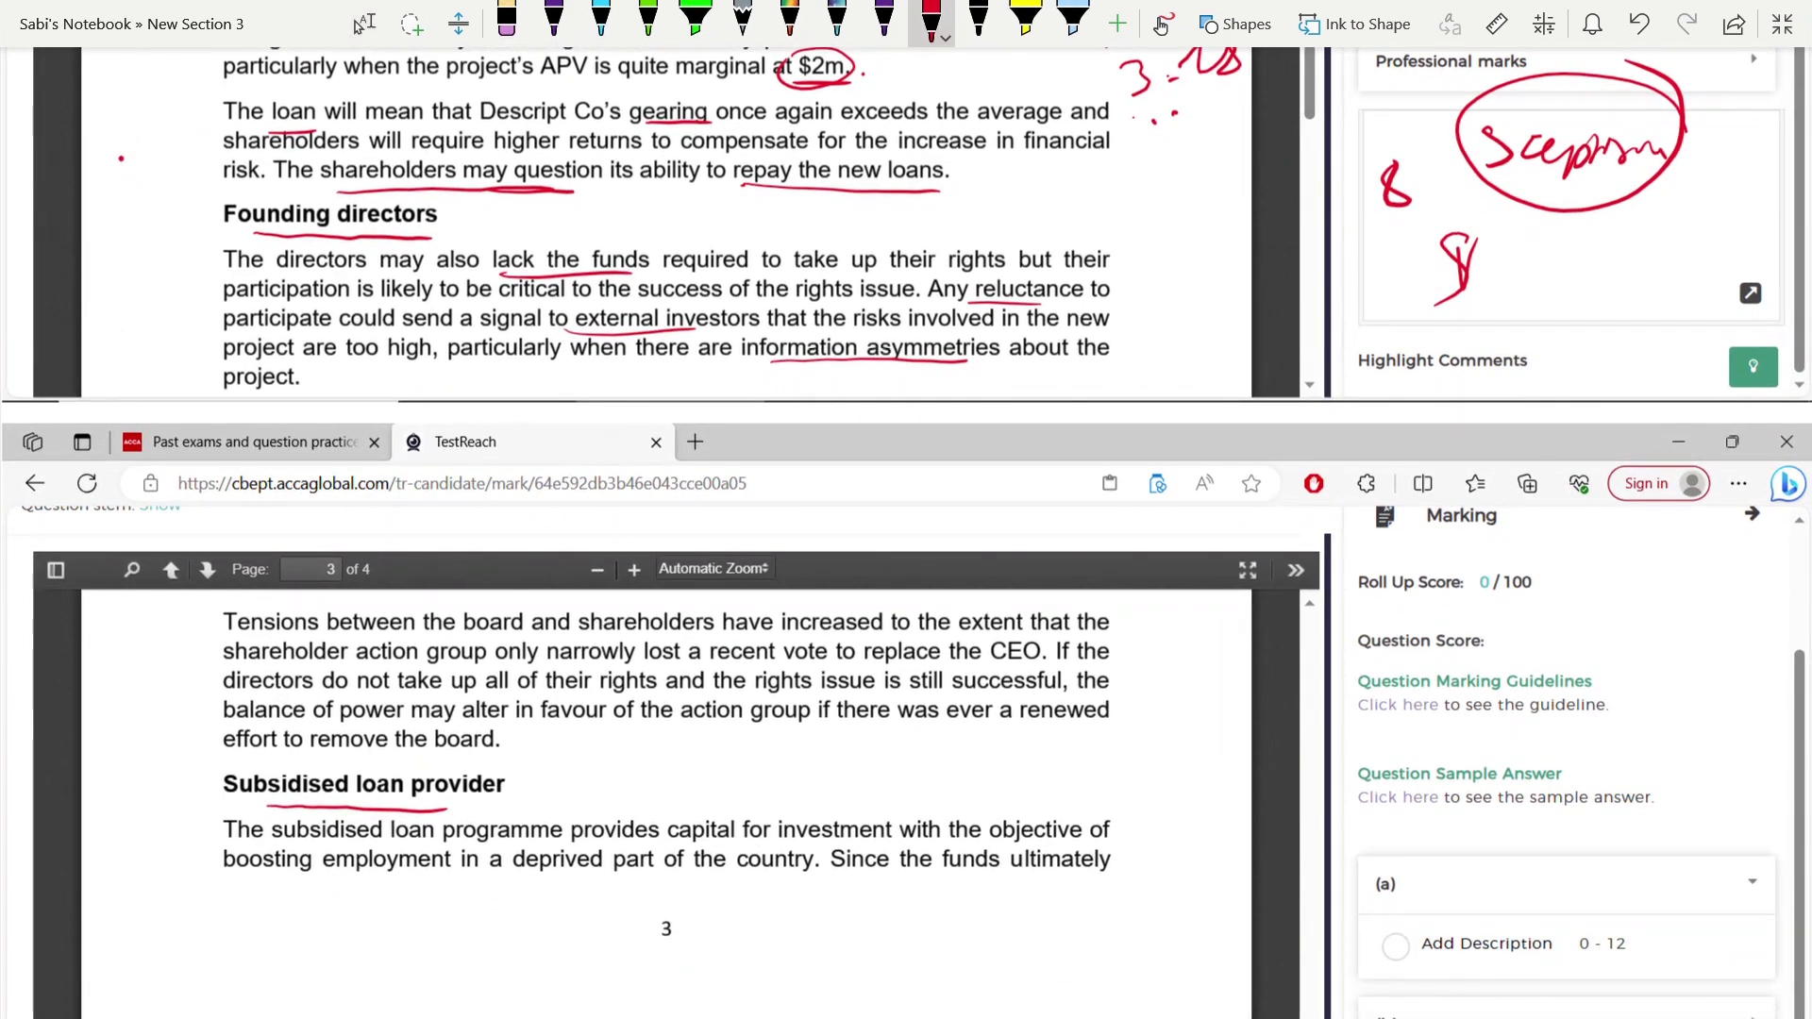
{"action": "left_click_drag", "start_coordinate": [283, 667], "coordinate": [476, 664]}
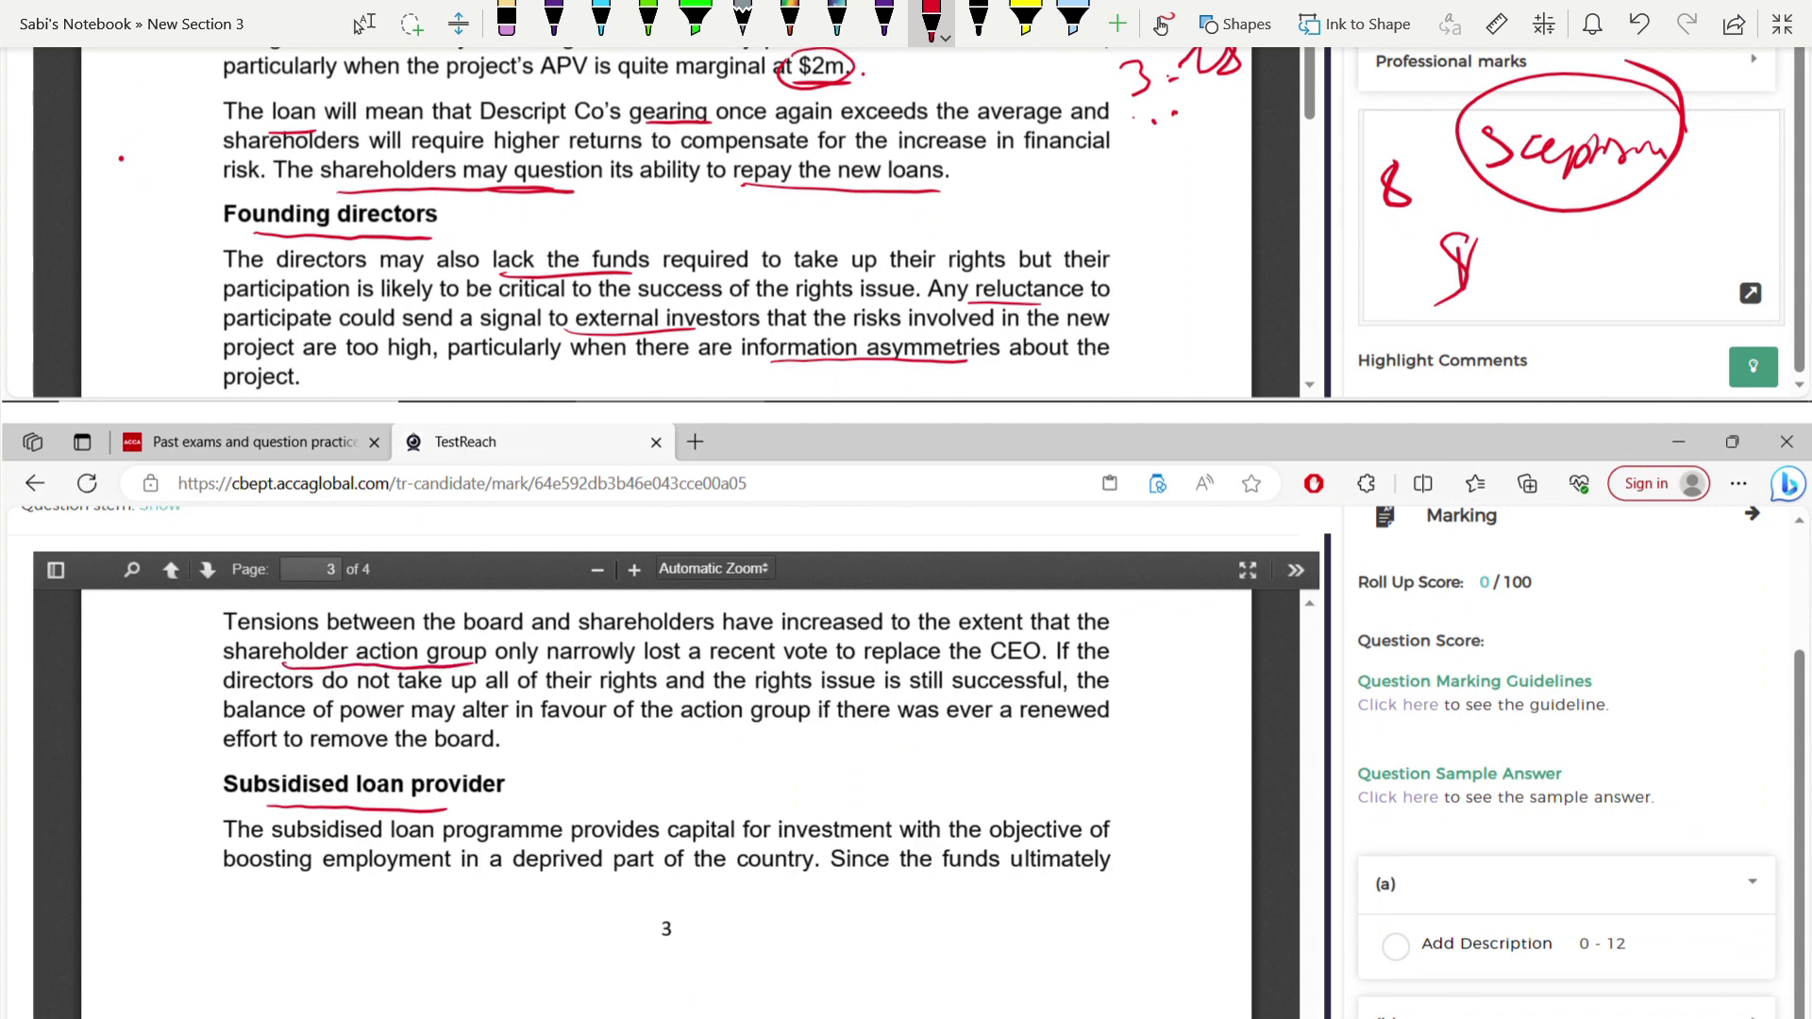
{"action": "left_click", "coordinate": [363, 24]}
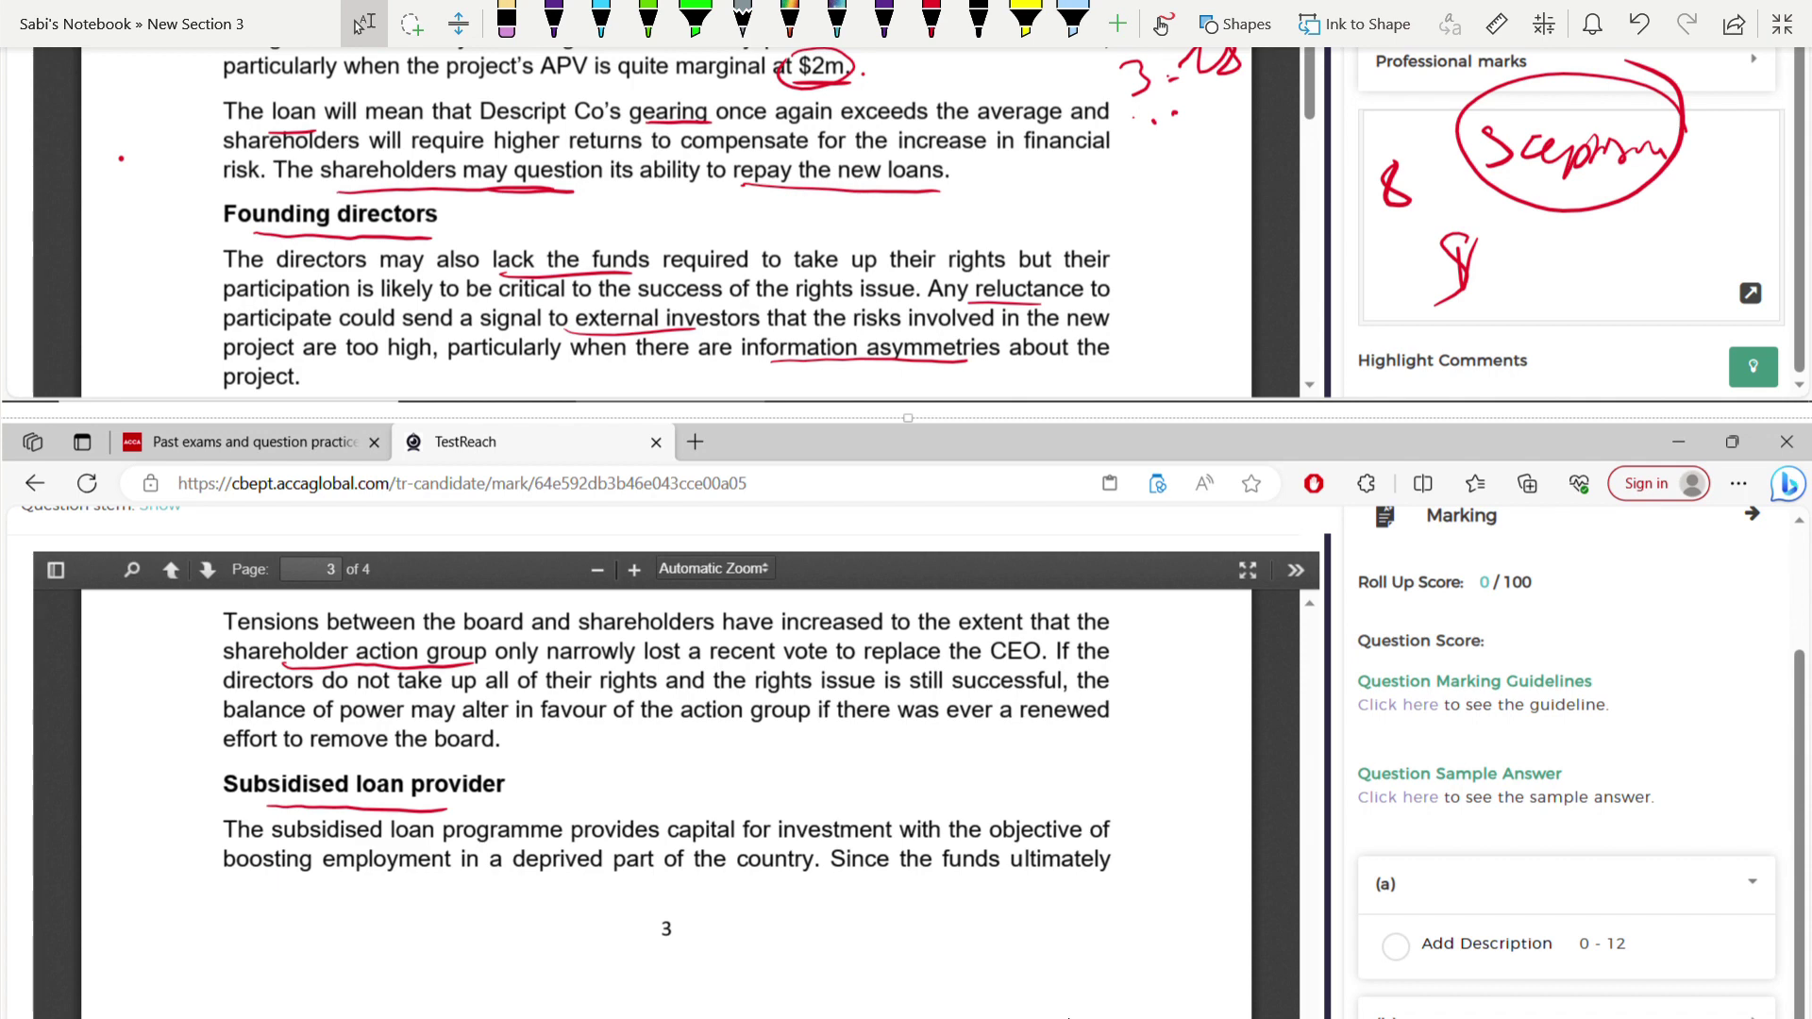
{"action": "left_click", "coordinate": [932, 23]}
{"action": "left_click_drag", "start_coordinate": [483, 697], "coordinate": [642, 693]}
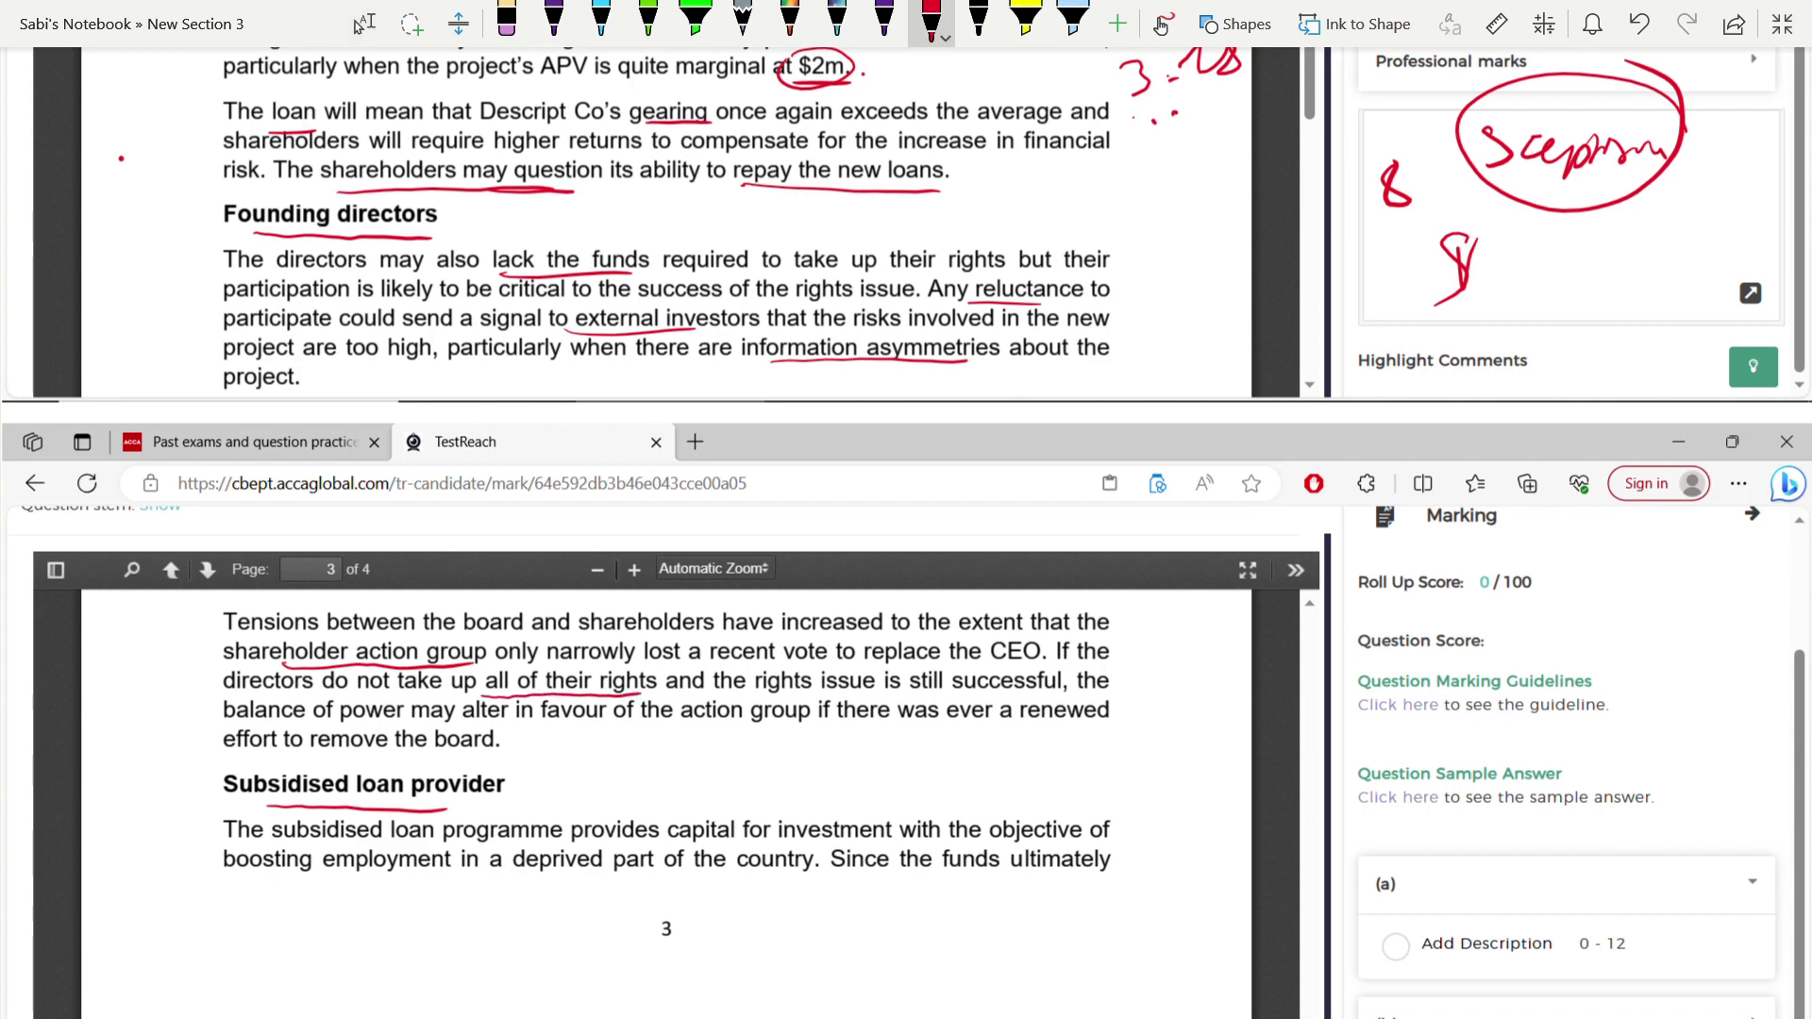
{"action": "left_click_drag", "start_coordinate": [778, 696], "coordinate": [940, 694]}
- Underline "boosting employment", "taxpayer" and "government" in the Subsidised loan provider answer
{"action": "scroll", "coordinate": [661, 660], "scroll_direction": "down", "scroll_amount": 4}
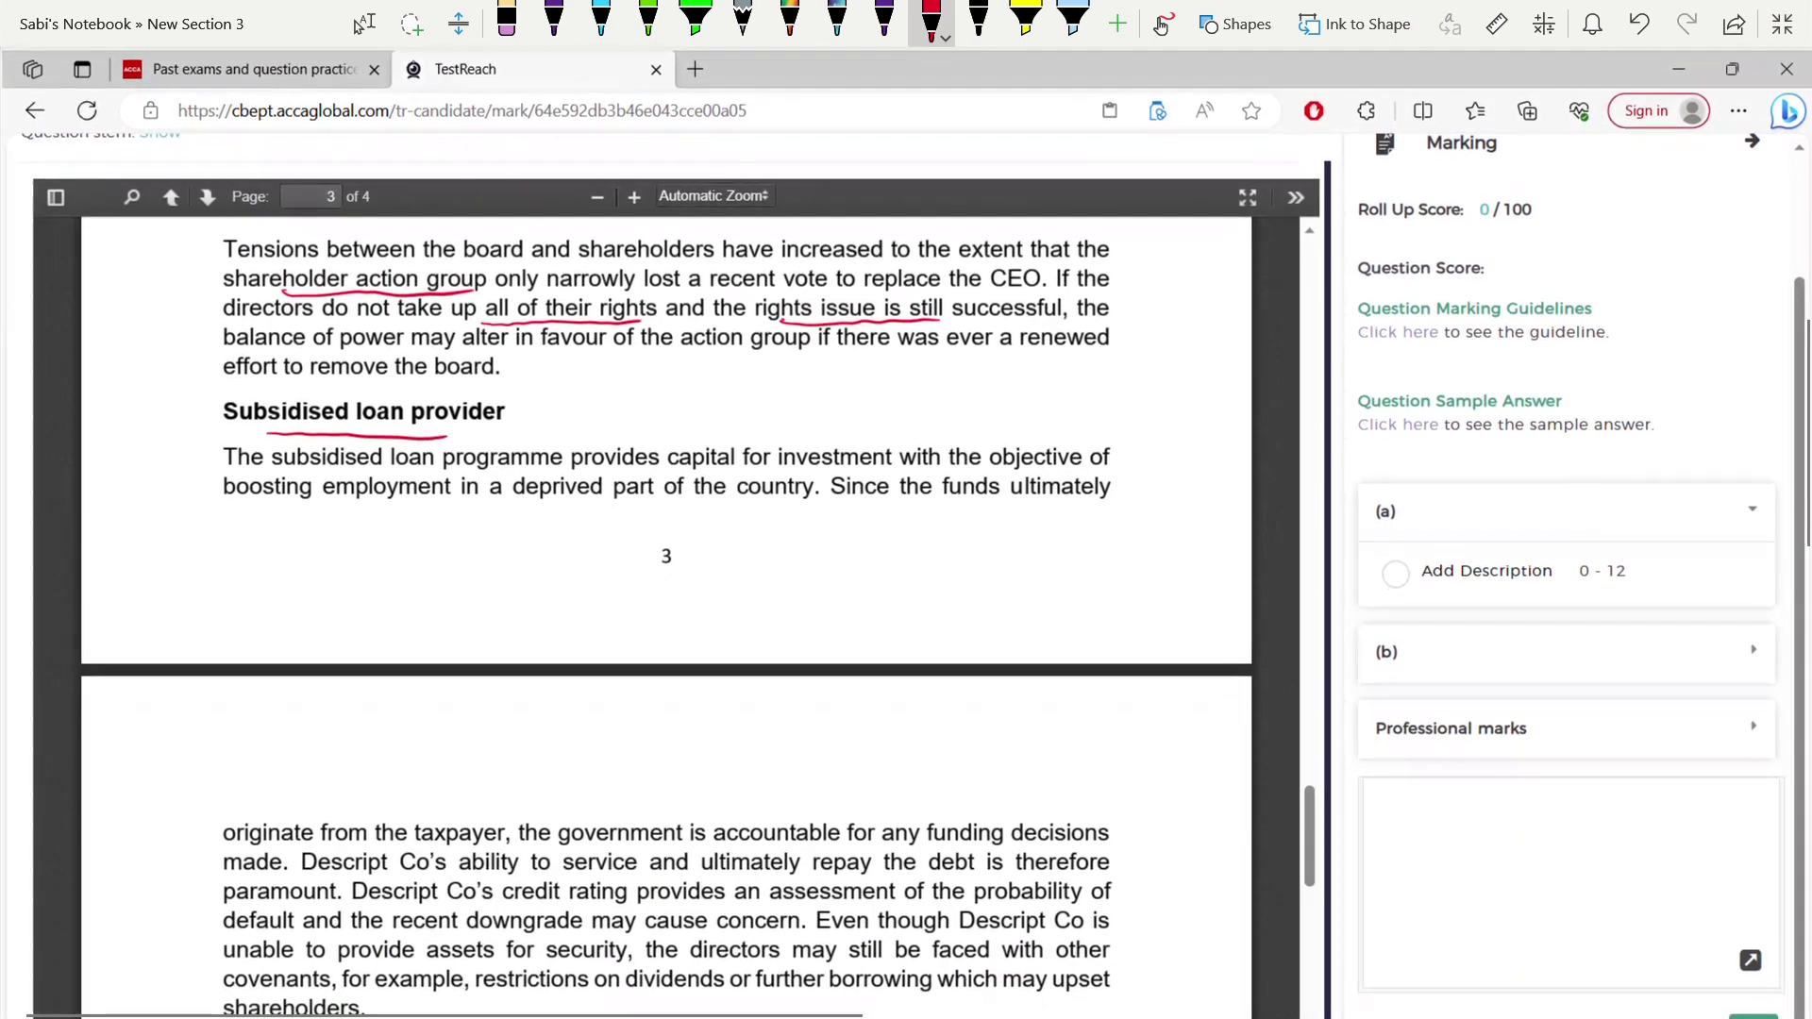
{"action": "left_click", "coordinate": [363, 23]}
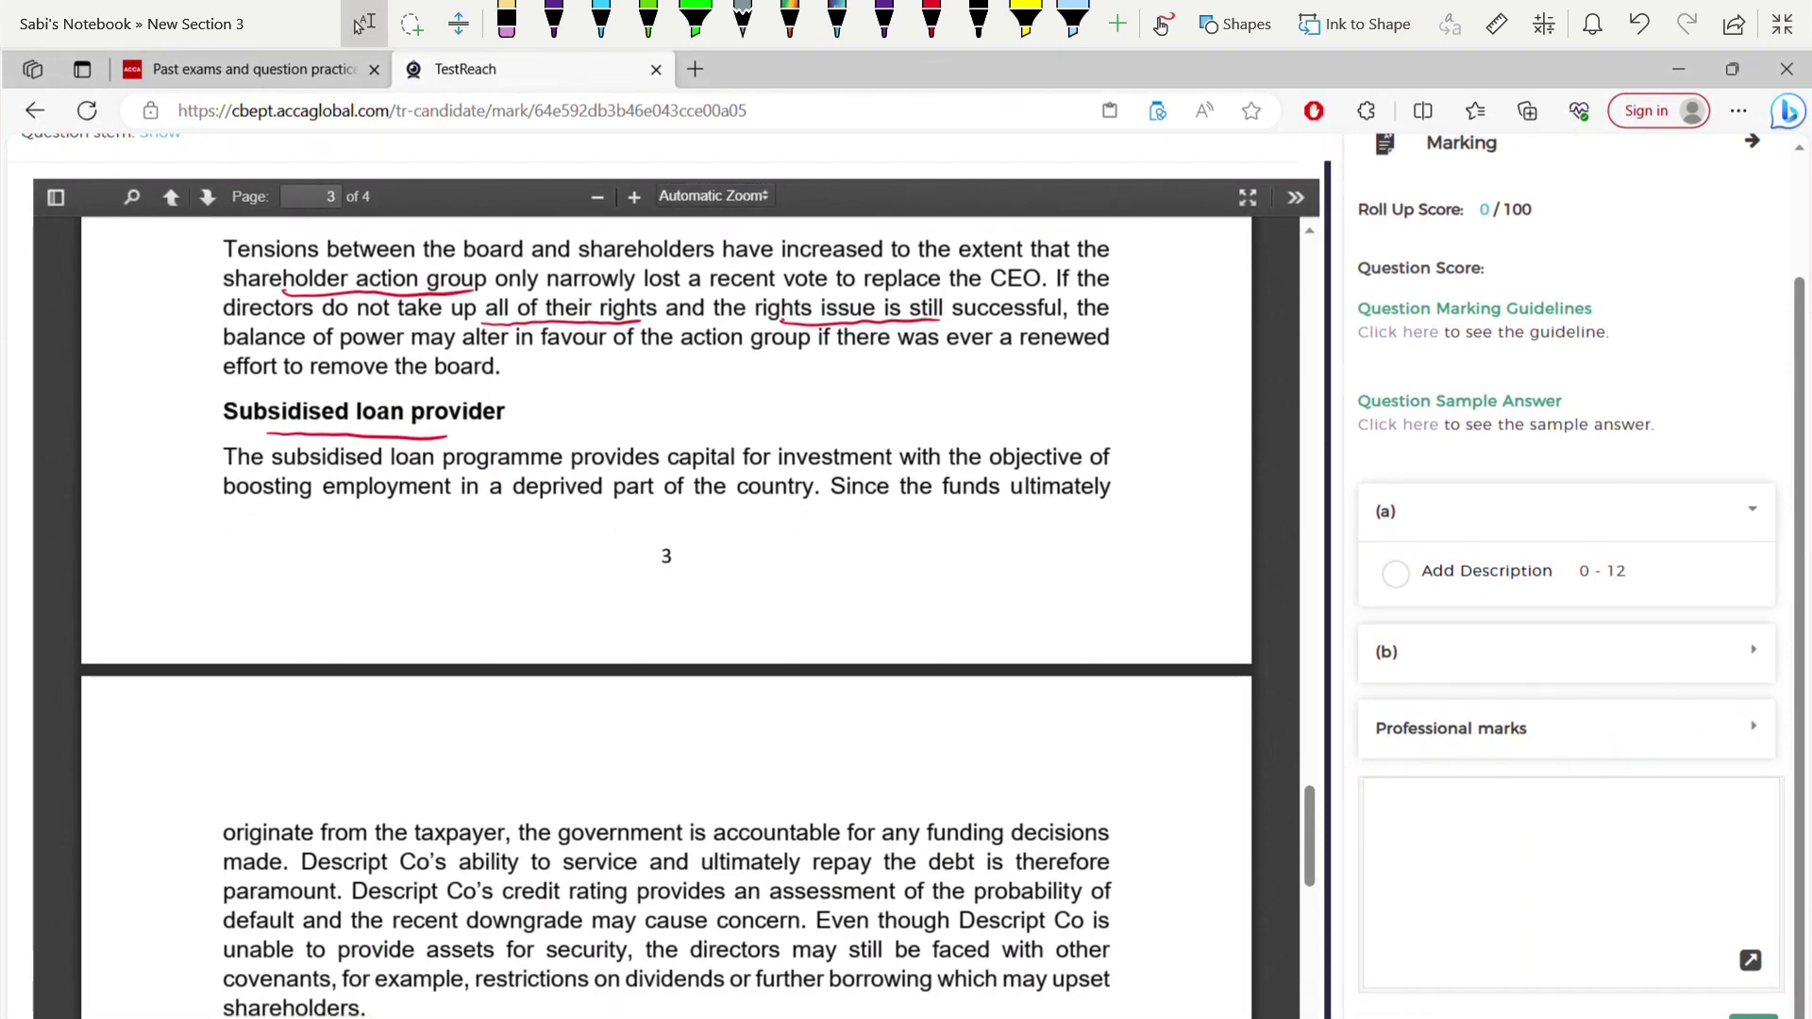
{"action": "left_click", "coordinate": [932, 20]}
{"action": "left_click_drag", "start_coordinate": [274, 510], "coordinate": [451, 517]}
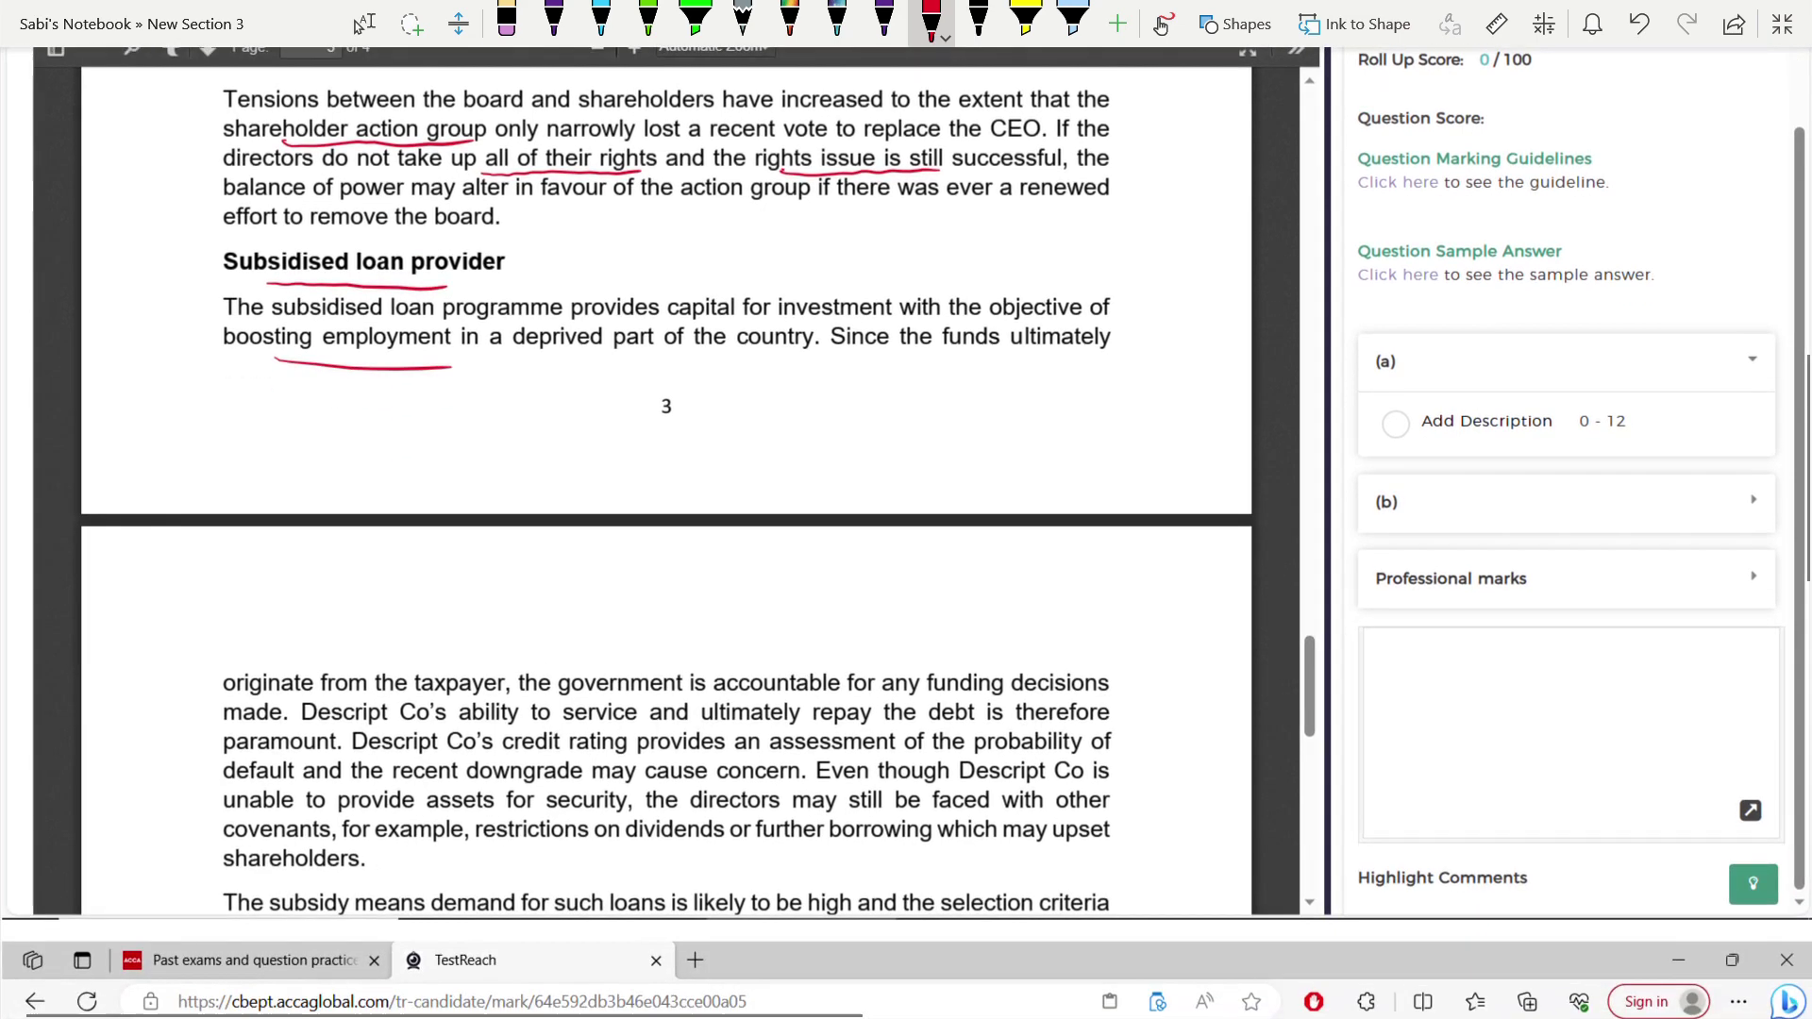
{"action": "left_click", "coordinate": [364, 23]}
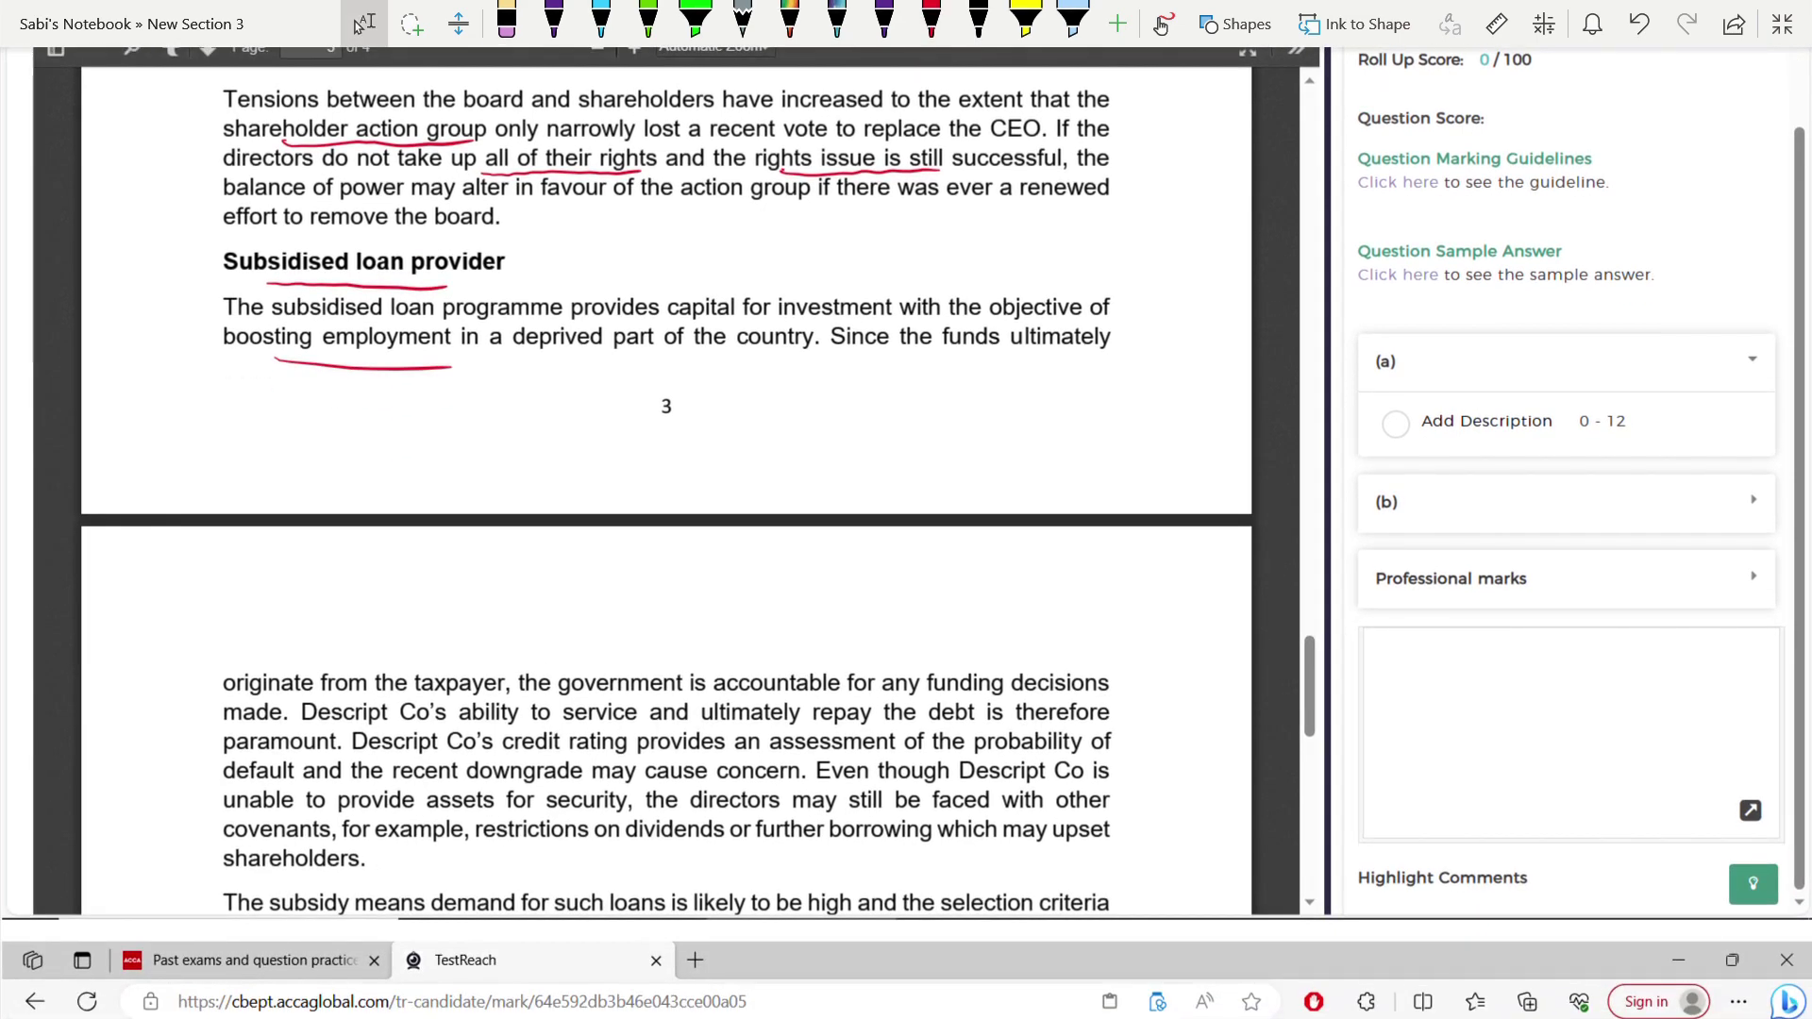
{"action": "left_click", "coordinate": [932, 21]}
{"action": "left_click_drag", "start_coordinate": [422, 699], "coordinate": [513, 689]}
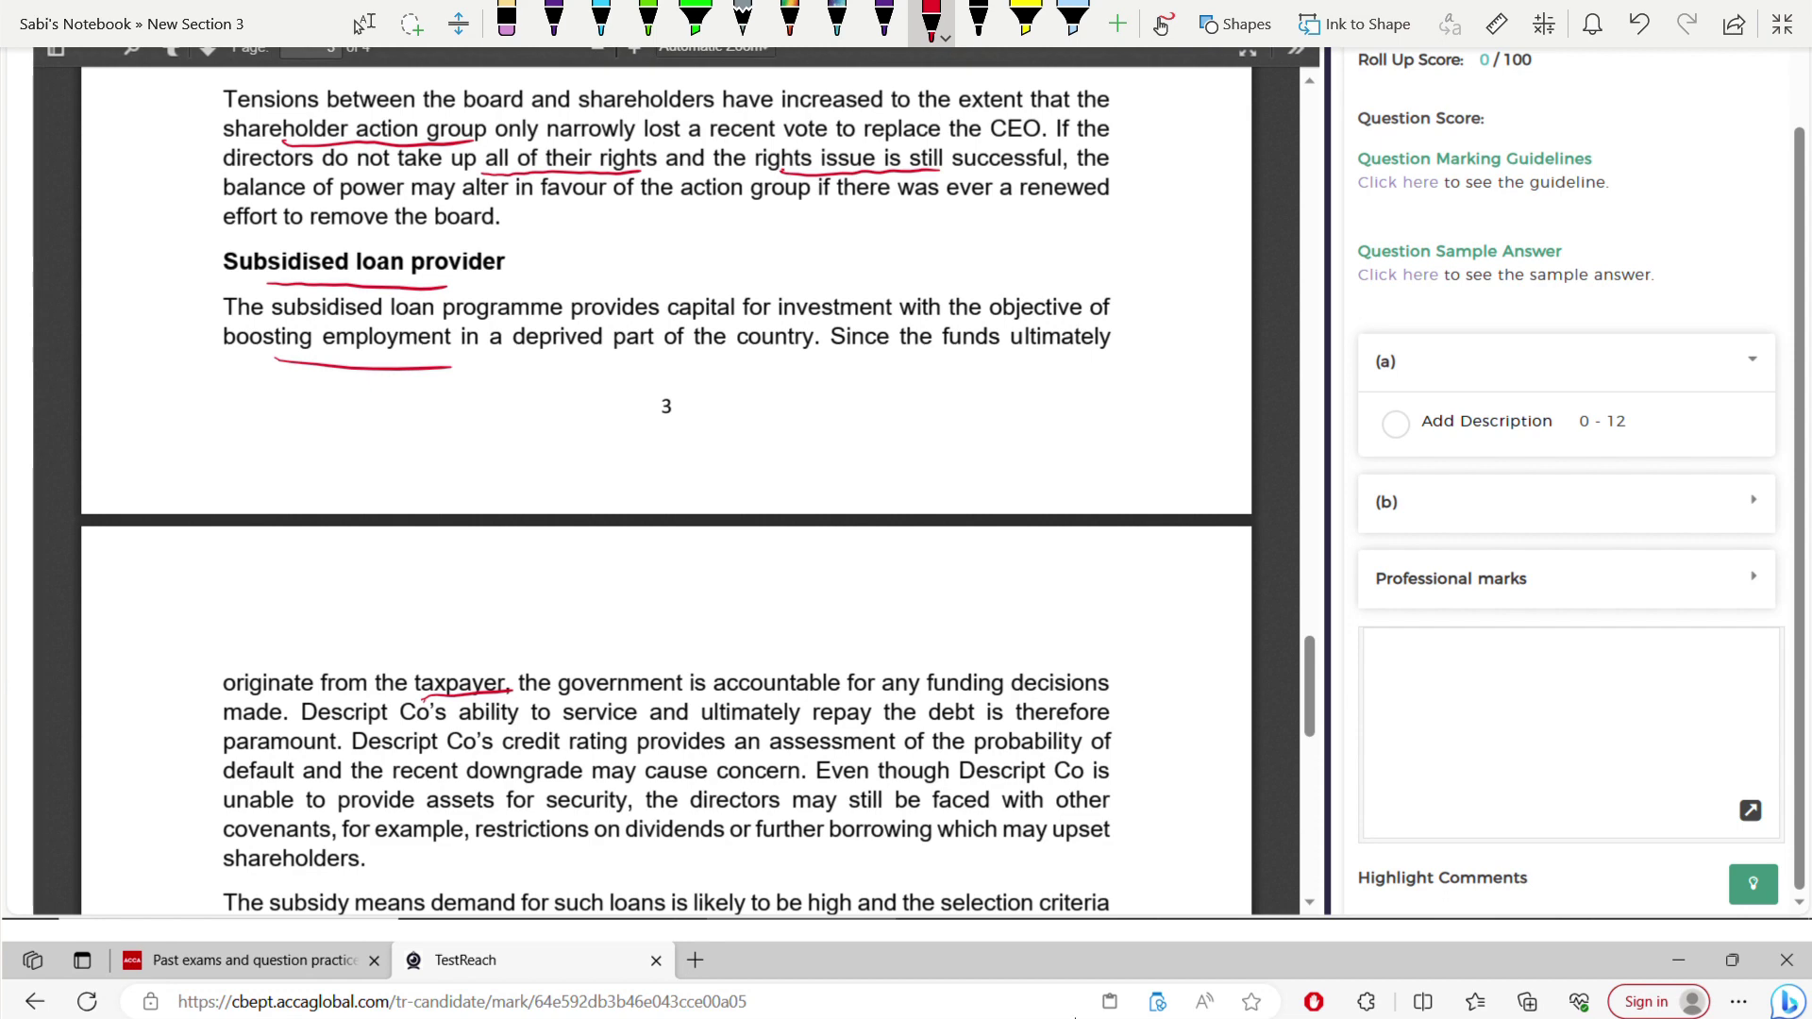
{"action": "left_click_drag", "start_coordinate": [583, 696], "coordinate": [702, 699]}
- Underline "to service", "ultimately repay the debt", "credit rating" and "cause concern" in the Subsidised loan provider answer
{"action": "scroll", "coordinate": [661, 472], "scroll_direction": "down", "scroll_amount": 1}
{"action": "key", "text": "Escape"}
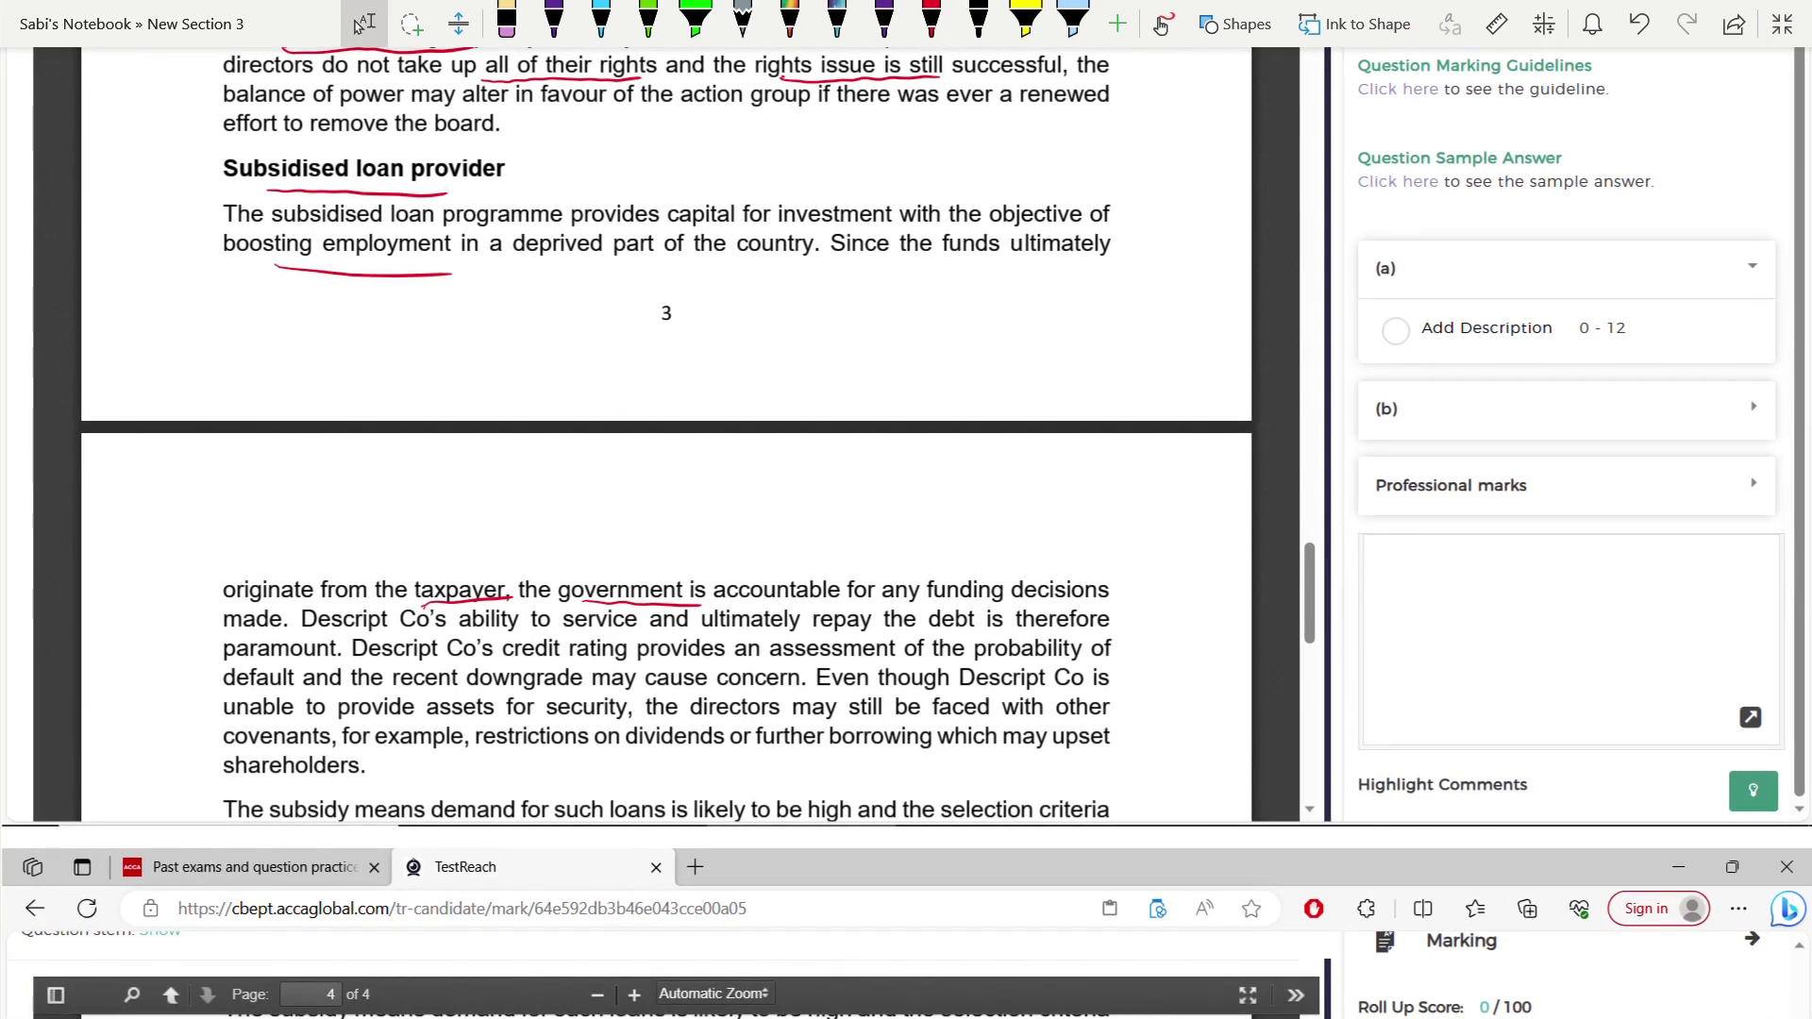
{"action": "left_click", "coordinate": [932, 20]}
{"action": "left_click_drag", "start_coordinate": [505, 639], "coordinate": [975, 633]}
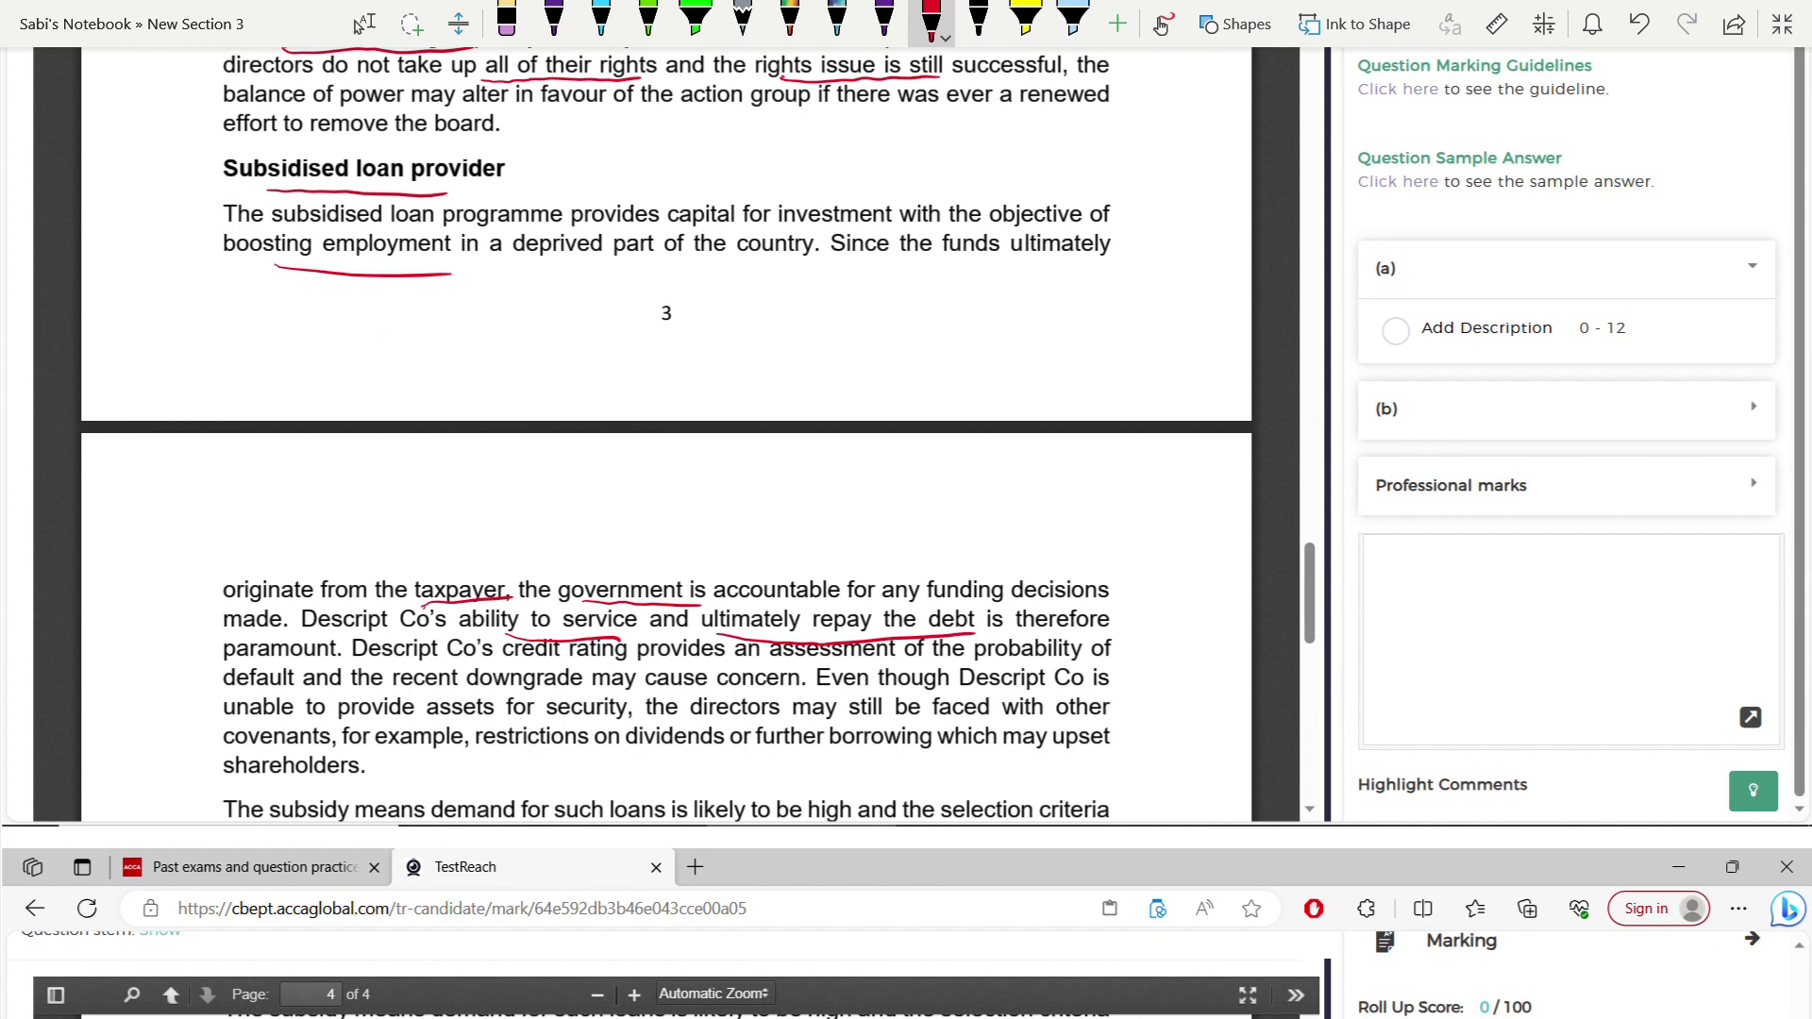
{"action": "left_click", "coordinate": [362, 24]}
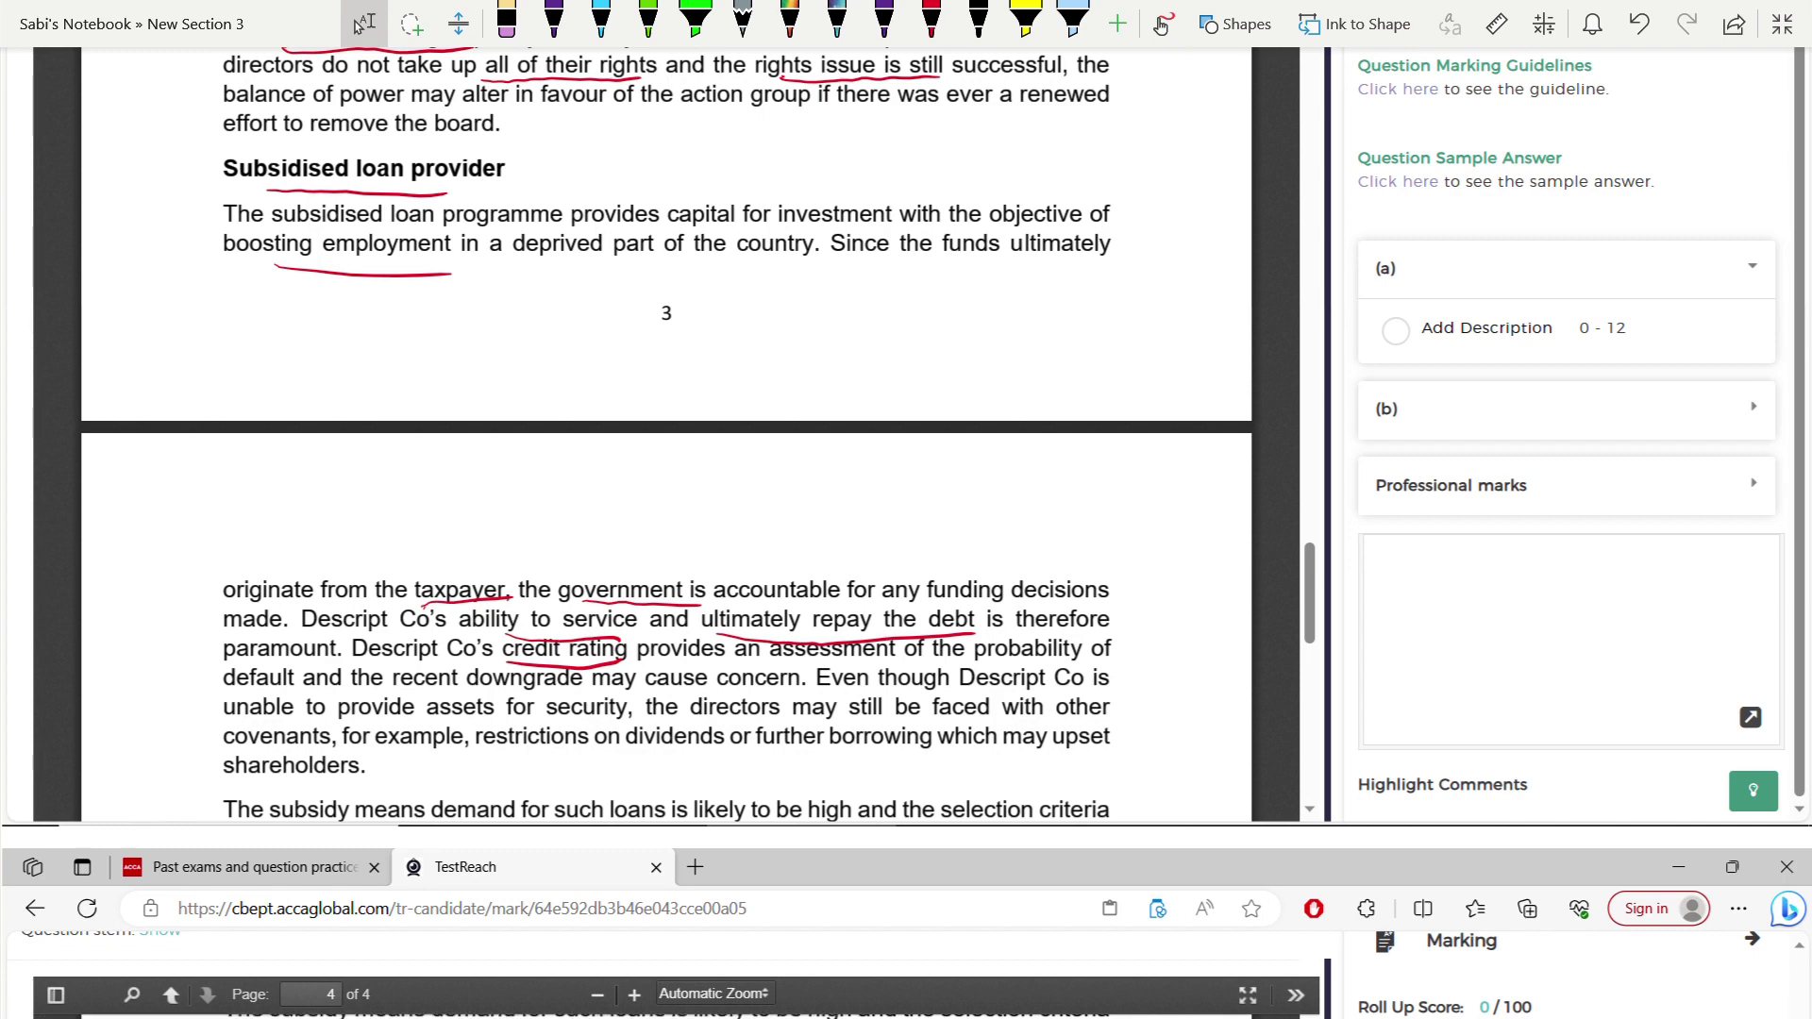
{"action": "left_click", "coordinate": [932, 23]}
{"action": "left_click_drag", "start_coordinate": [645, 690], "coordinate": [802, 688]}
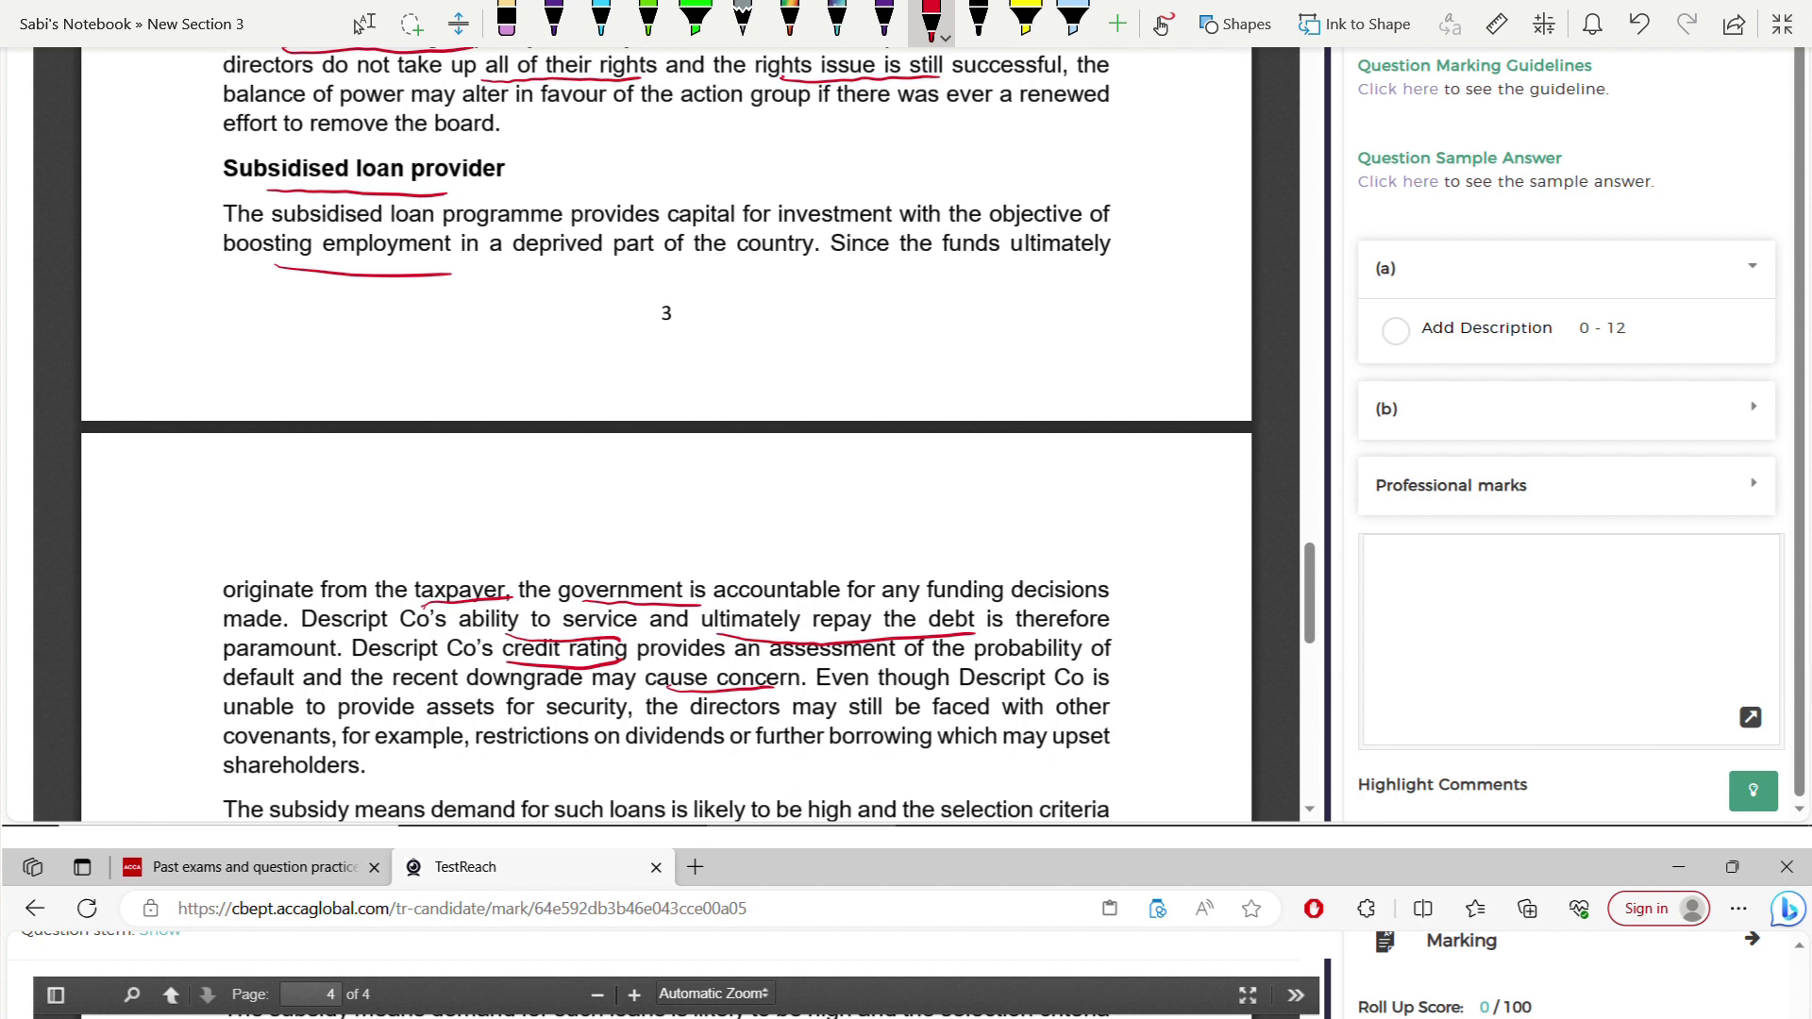
- Handwrite "Commercial acumen" with a line beneath it beside the paragraph, and underline "restrictions on dividends", "further borrowing" and "upset shareholders"
{"action": "mouse_move", "coordinate": [1204, 629]}
{"action": "left_mouse_down"}
{"action": "mouse_move", "coordinate": [1218, 652]}
{"action": "mouse_move", "coordinate": [1665, 643]}
{"action": "mouse_move", "coordinate": [1095, 747]}
{"action": "left_mouse_up"}
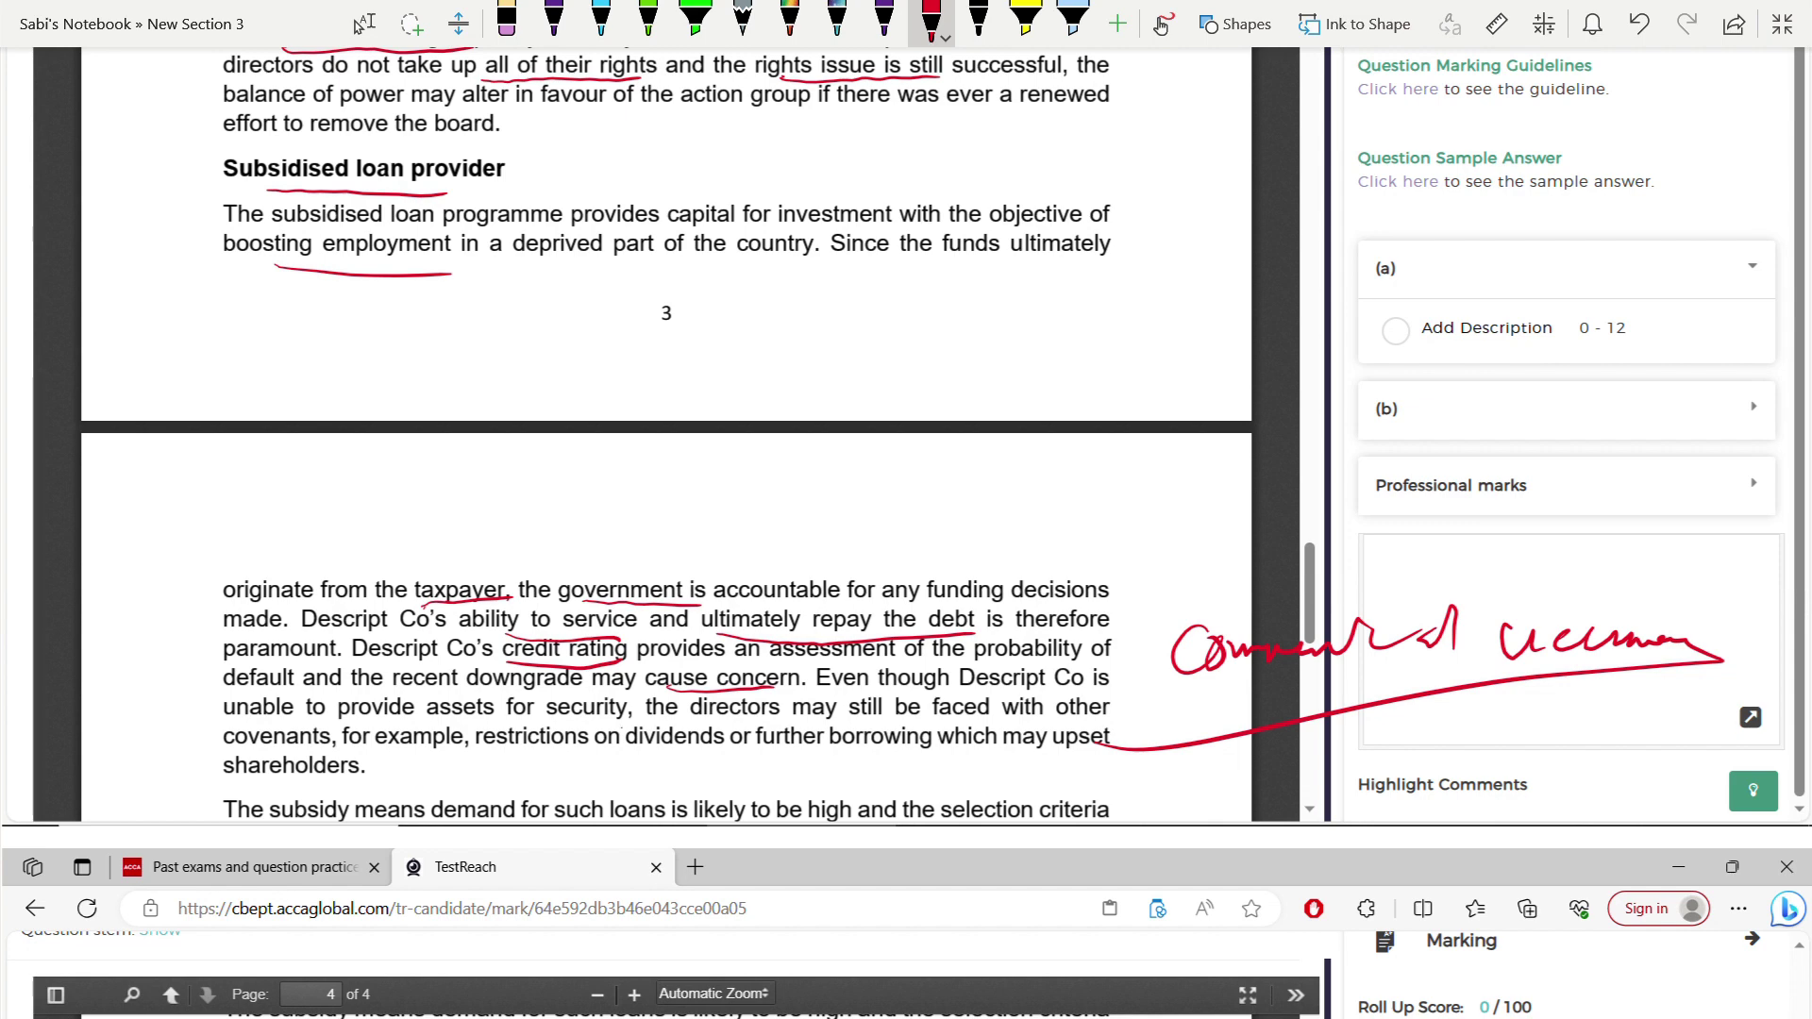
{"action": "left_click_drag", "start_coordinate": [507, 755], "coordinate": [909, 755]}
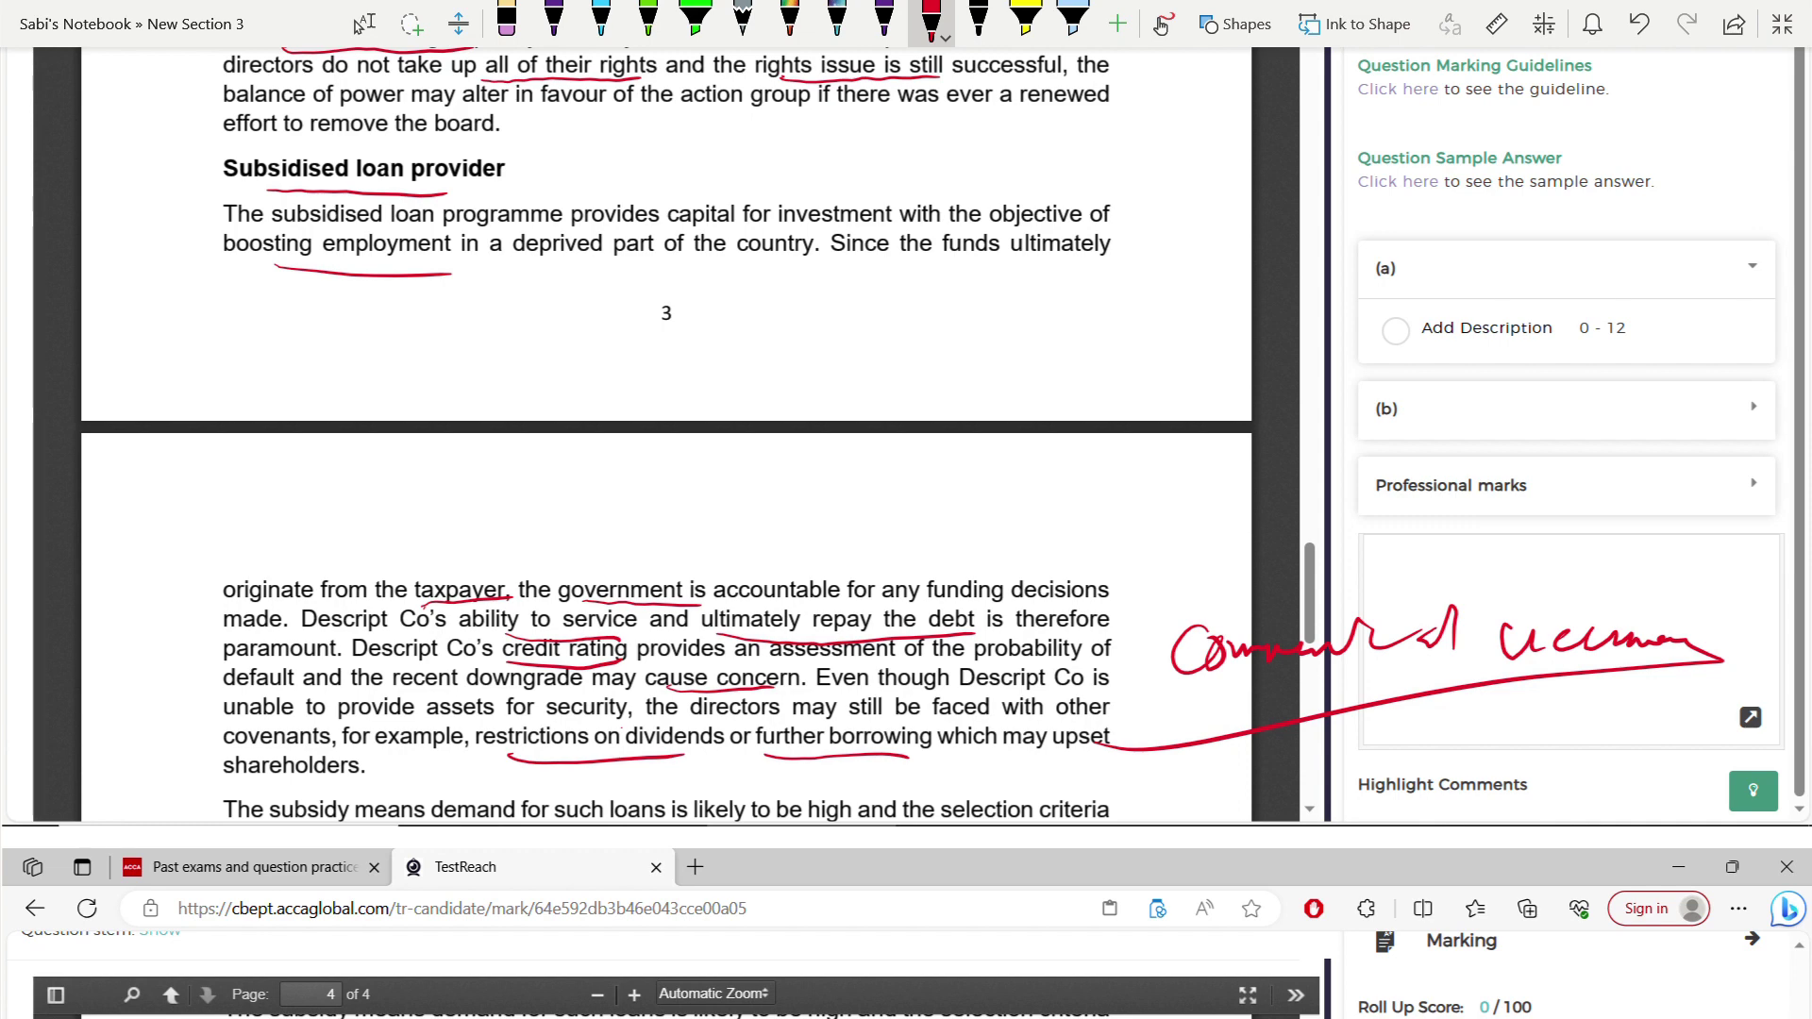
{"action": "left_click_drag", "start_coordinate": [1048, 763], "coordinate": [1120, 761]}
{"action": "left_click_drag", "start_coordinate": [242, 781], "coordinate": [390, 784]}
- Handwrite "Analysis & Evaluation" in red below the credit note, underline it, and write "Data" beneath
{"action": "scroll", "coordinate": [660, 472], "scroll_direction": "down", "scroll_amount": 5}
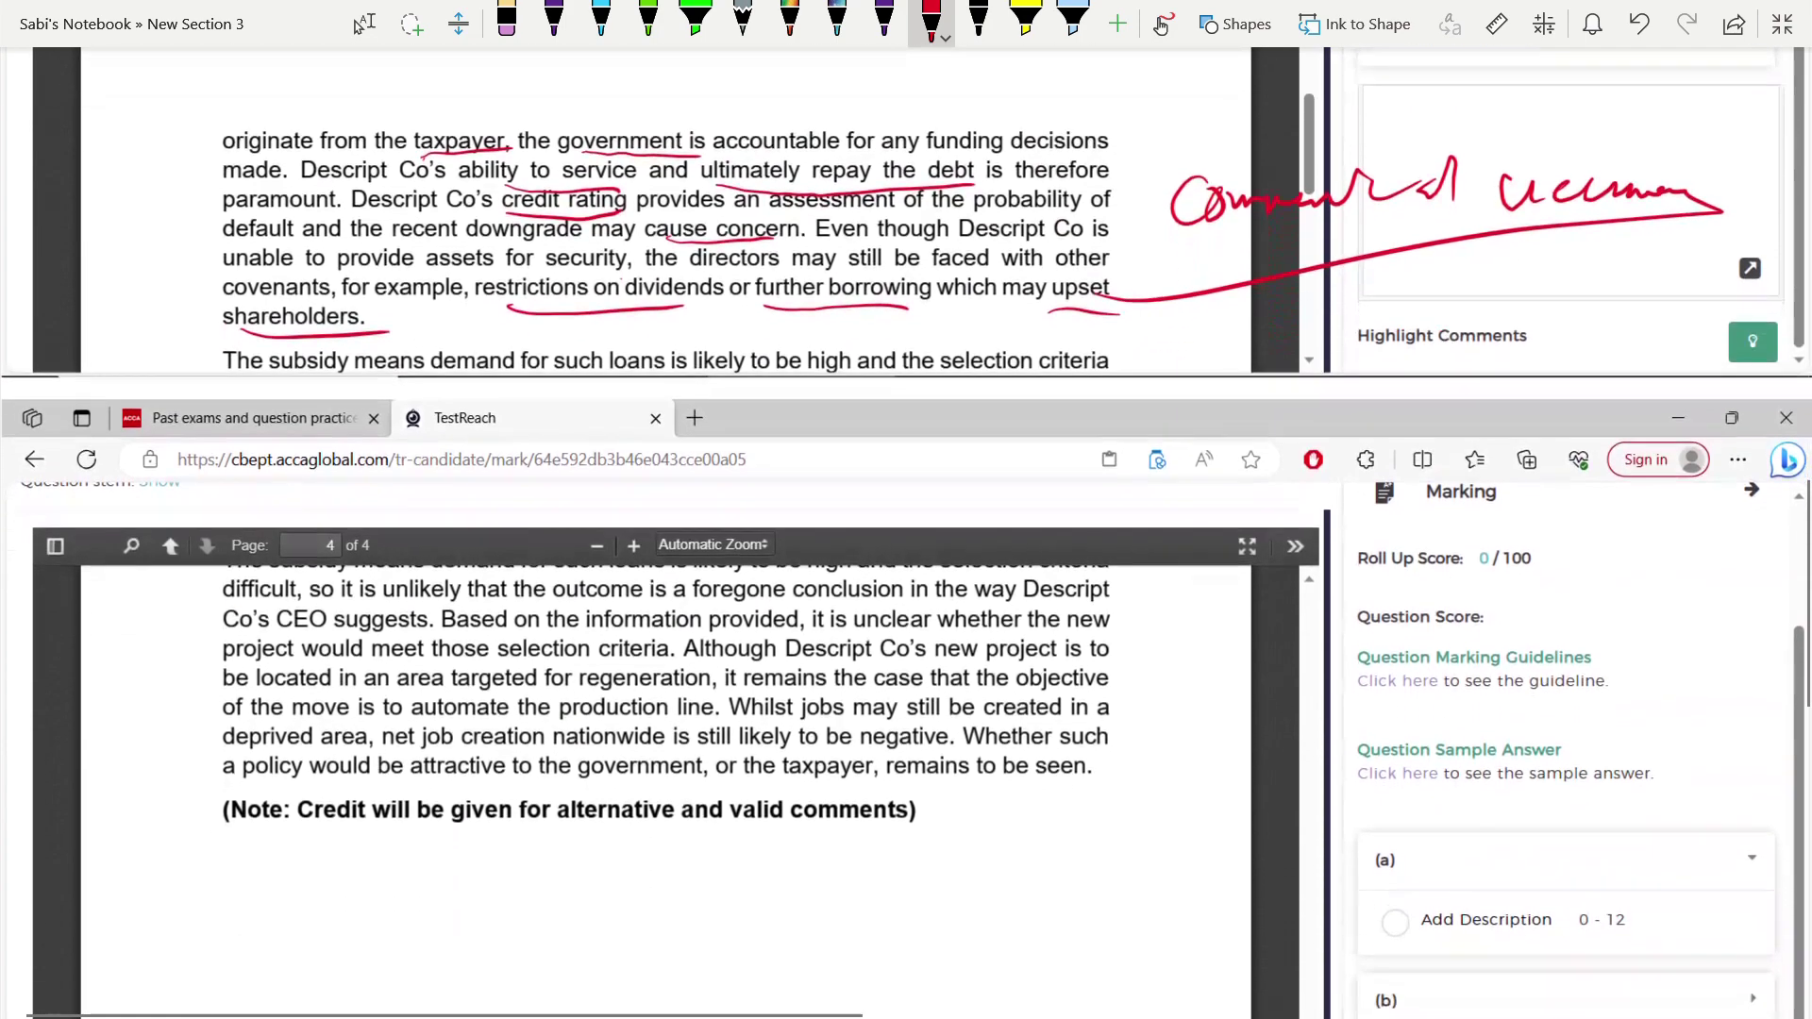
{"action": "left_click", "coordinate": [362, 24]}
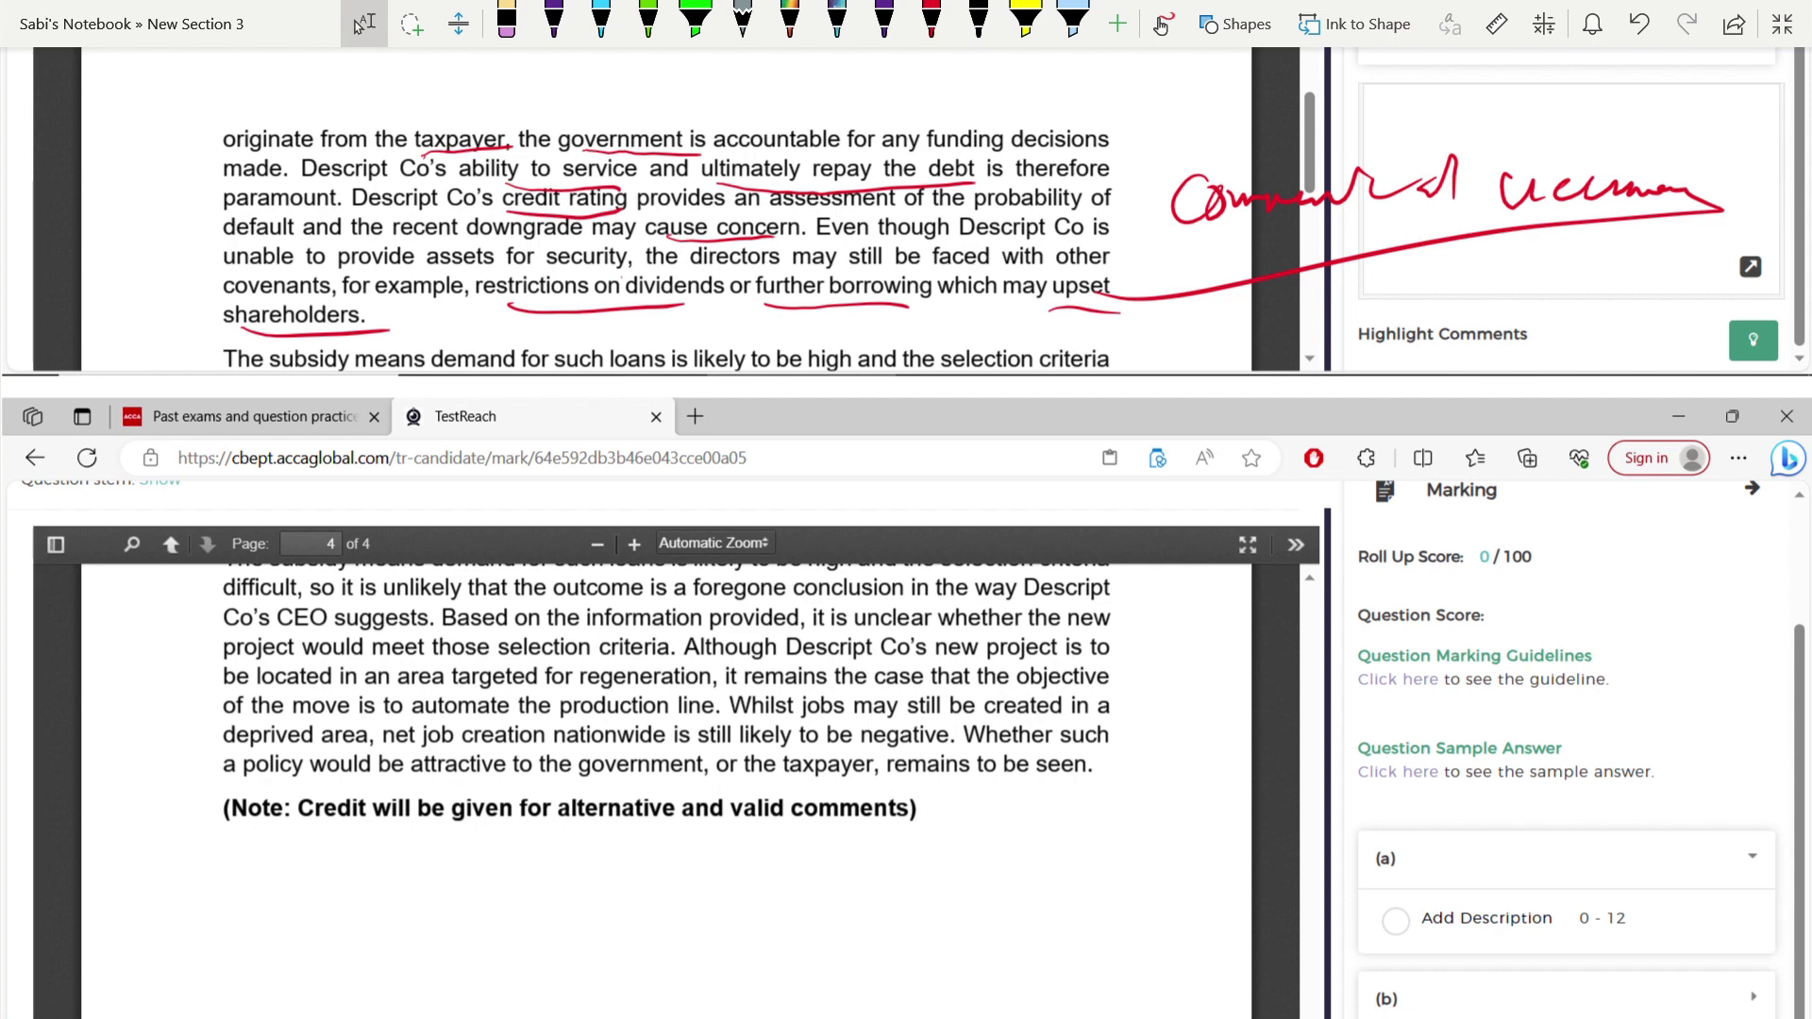
{"action": "left_click", "coordinate": [931, 19]}
{"action": "mouse_move", "coordinate": [649, 902]}
{"action": "left_mouse_down"}
{"action": "mouse_move", "coordinate": [665, 850]}
{"action": "mouse_move", "coordinate": [703, 897]}
{"action": "mouse_move", "coordinate": [741, 882]}
{"action": "mouse_move", "coordinate": [760, 925]}
{"action": "mouse_move", "coordinate": [819, 878]}
{"action": "left_mouse_up"}
{"action": "mouse_move", "coordinate": [883, 825]}
{"action": "left_mouse_down"}
{"action": "mouse_move", "coordinate": [861, 897]}
{"action": "mouse_move", "coordinate": [939, 892]}
{"action": "mouse_move", "coordinate": [940, 836]}
{"action": "mouse_move", "coordinate": [1034, 827]}
{"action": "mouse_move", "coordinate": [1107, 861]}
{"action": "mouse_move", "coordinate": [1178, 835]}
{"action": "left_mouse_up"}
{"action": "left_click_drag", "start_coordinate": [1178, 846], "coordinate": [1206, 839]}
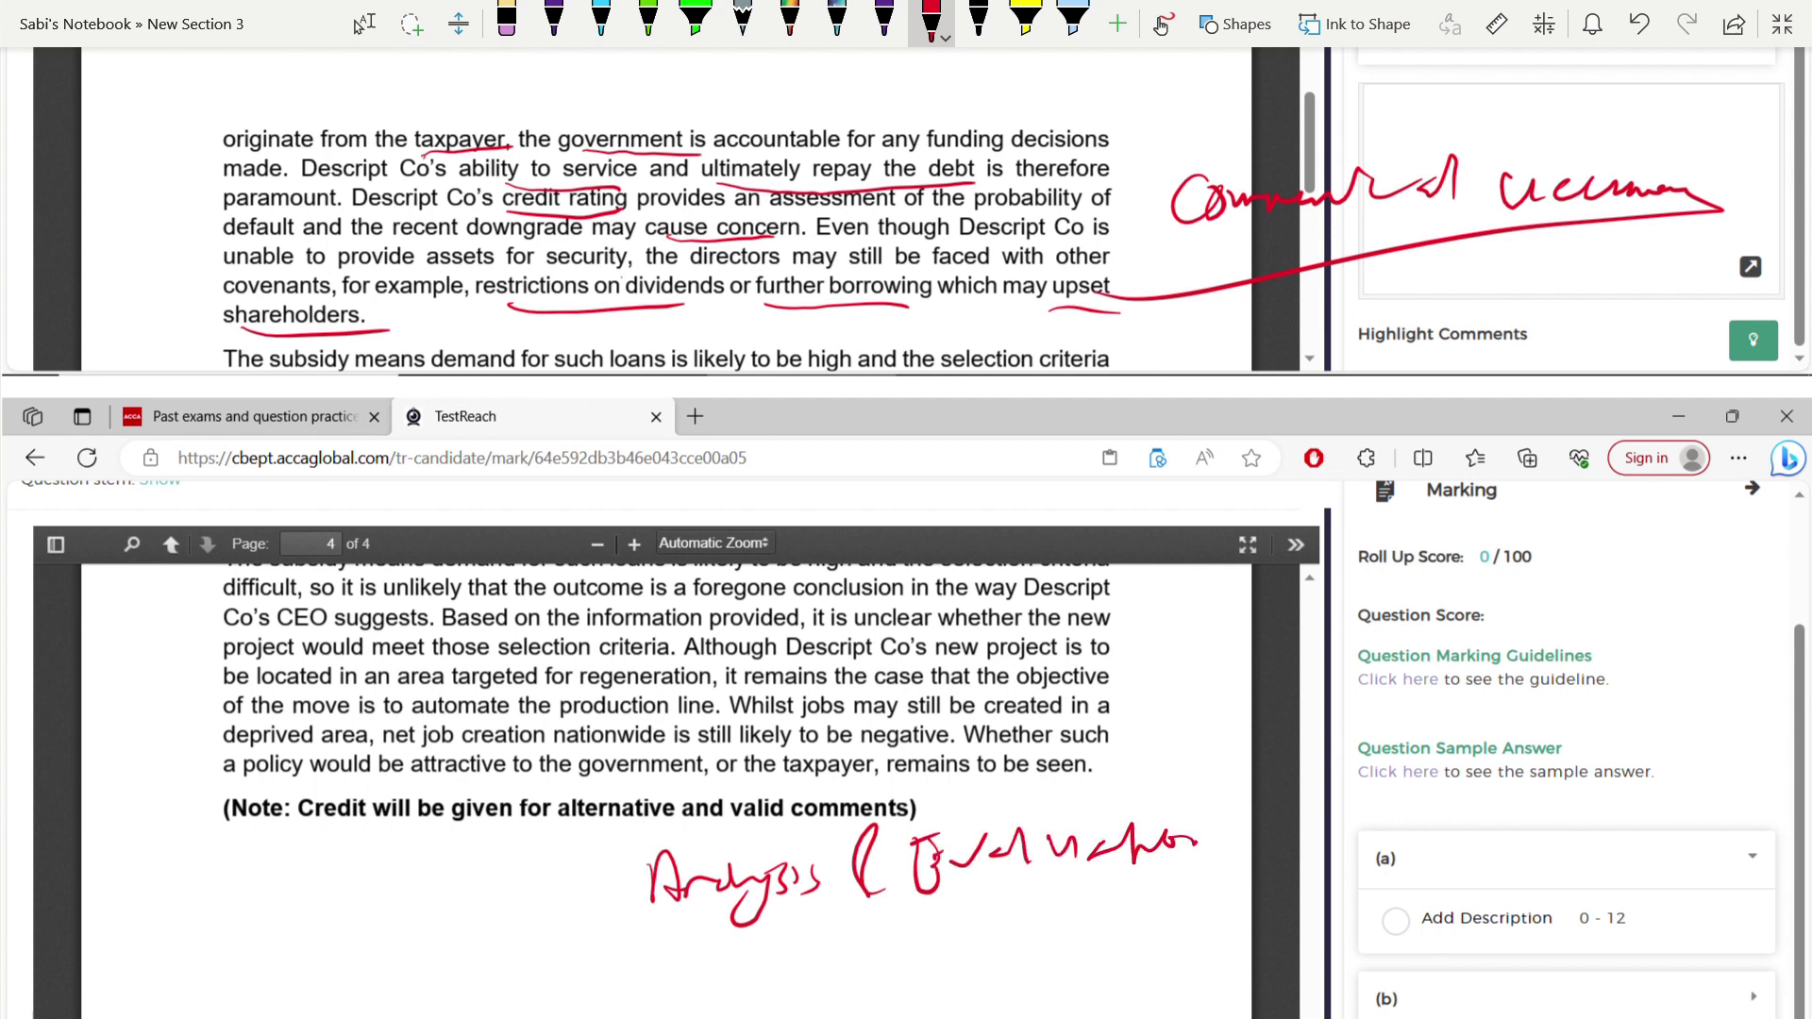
{"action": "left_click_drag", "start_coordinate": [791, 929], "coordinate": [1226, 882]}
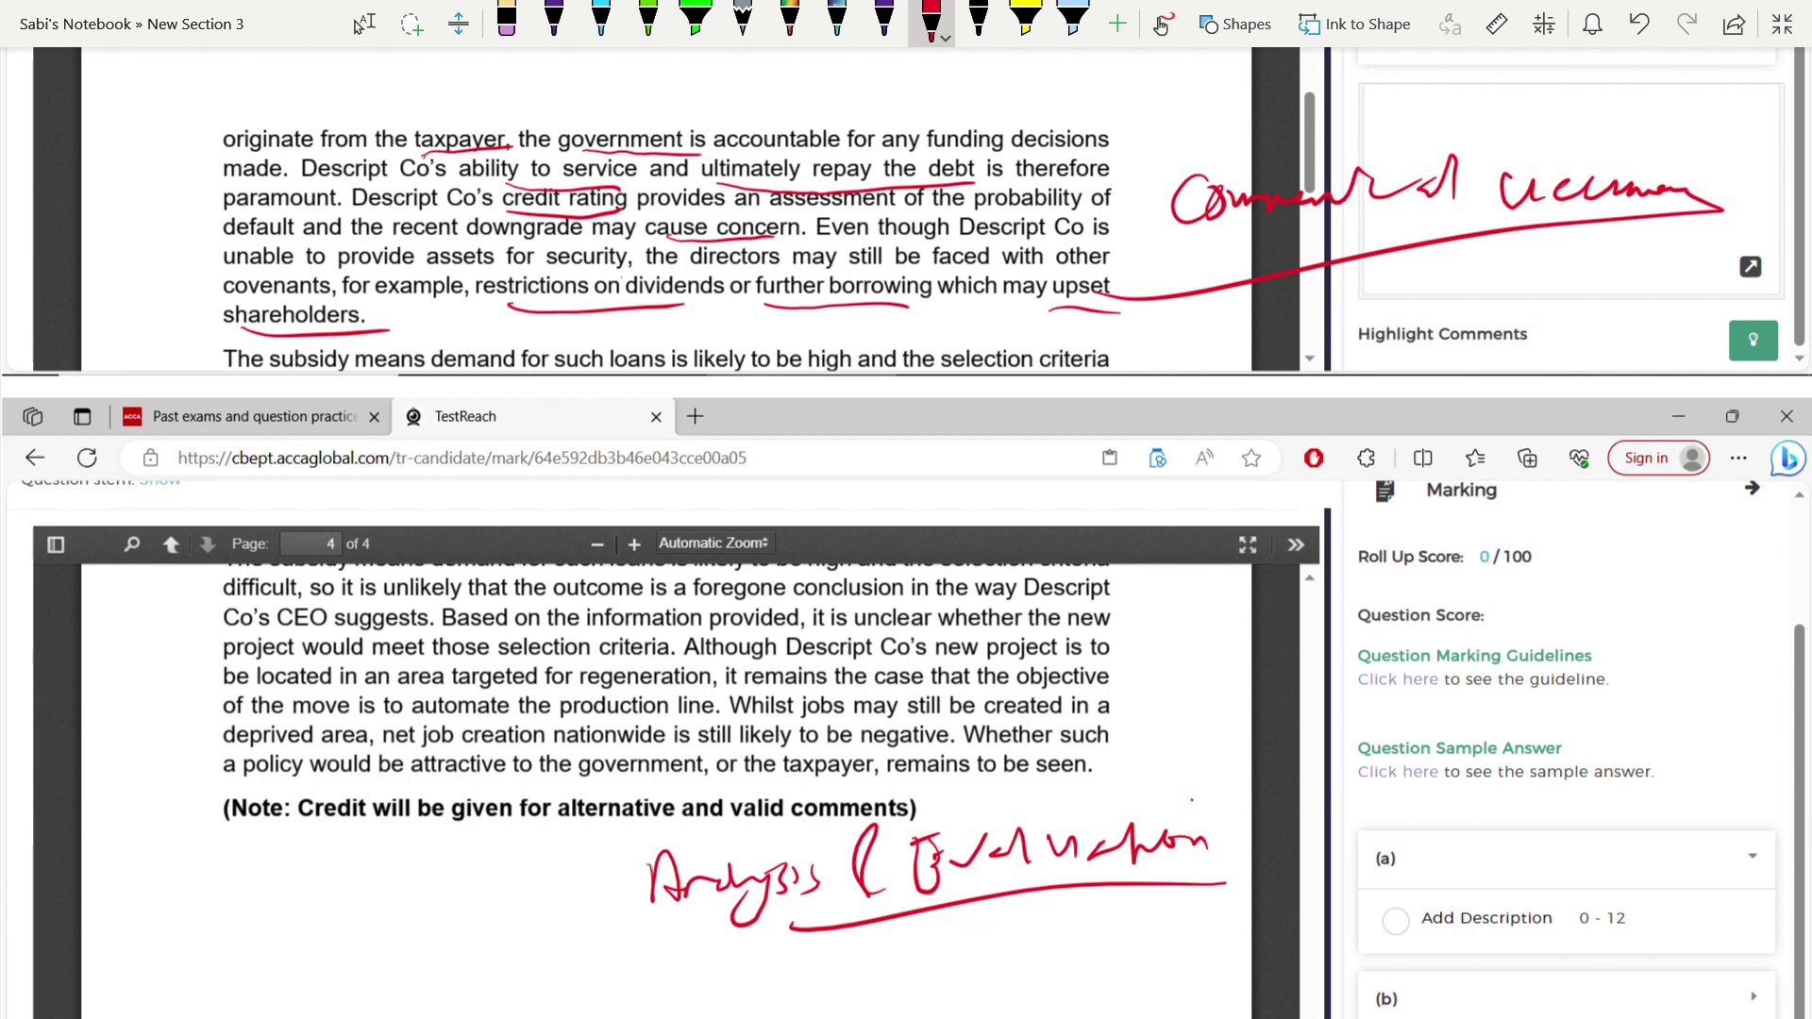
{"action": "left_click_drag", "start_coordinate": [987, 918], "coordinate": [991, 964]}
{"action": "left_click_drag", "start_coordinate": [1021, 944], "coordinate": [1116, 933]}
{"action": "left_click", "coordinate": [1156, 936]}
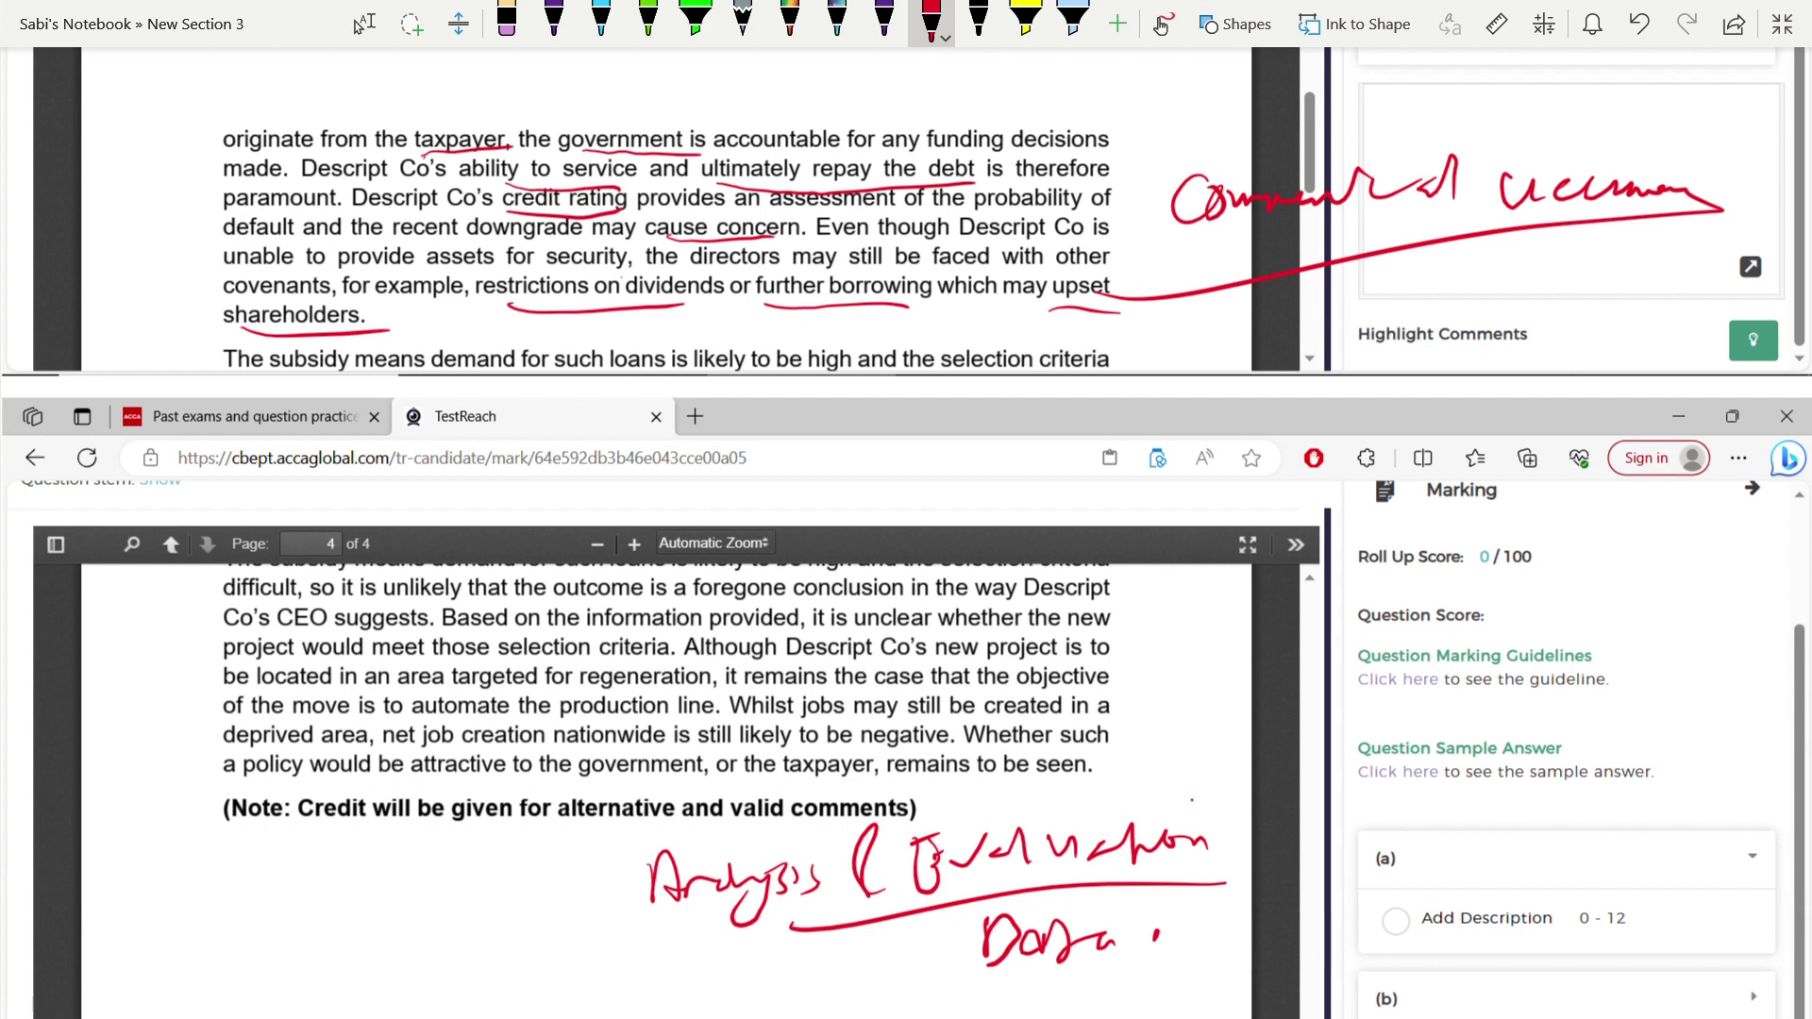
- Underline "Based on the information provided", "is unclear" and "meet those selection criteria", and draw an arc around the handwritten "Analysis"
{"action": "scroll", "coordinate": [358, 26], "scroll_direction": "down", "scroll_amount": 1}
{"action": "left_click", "coordinate": [362, 23]}
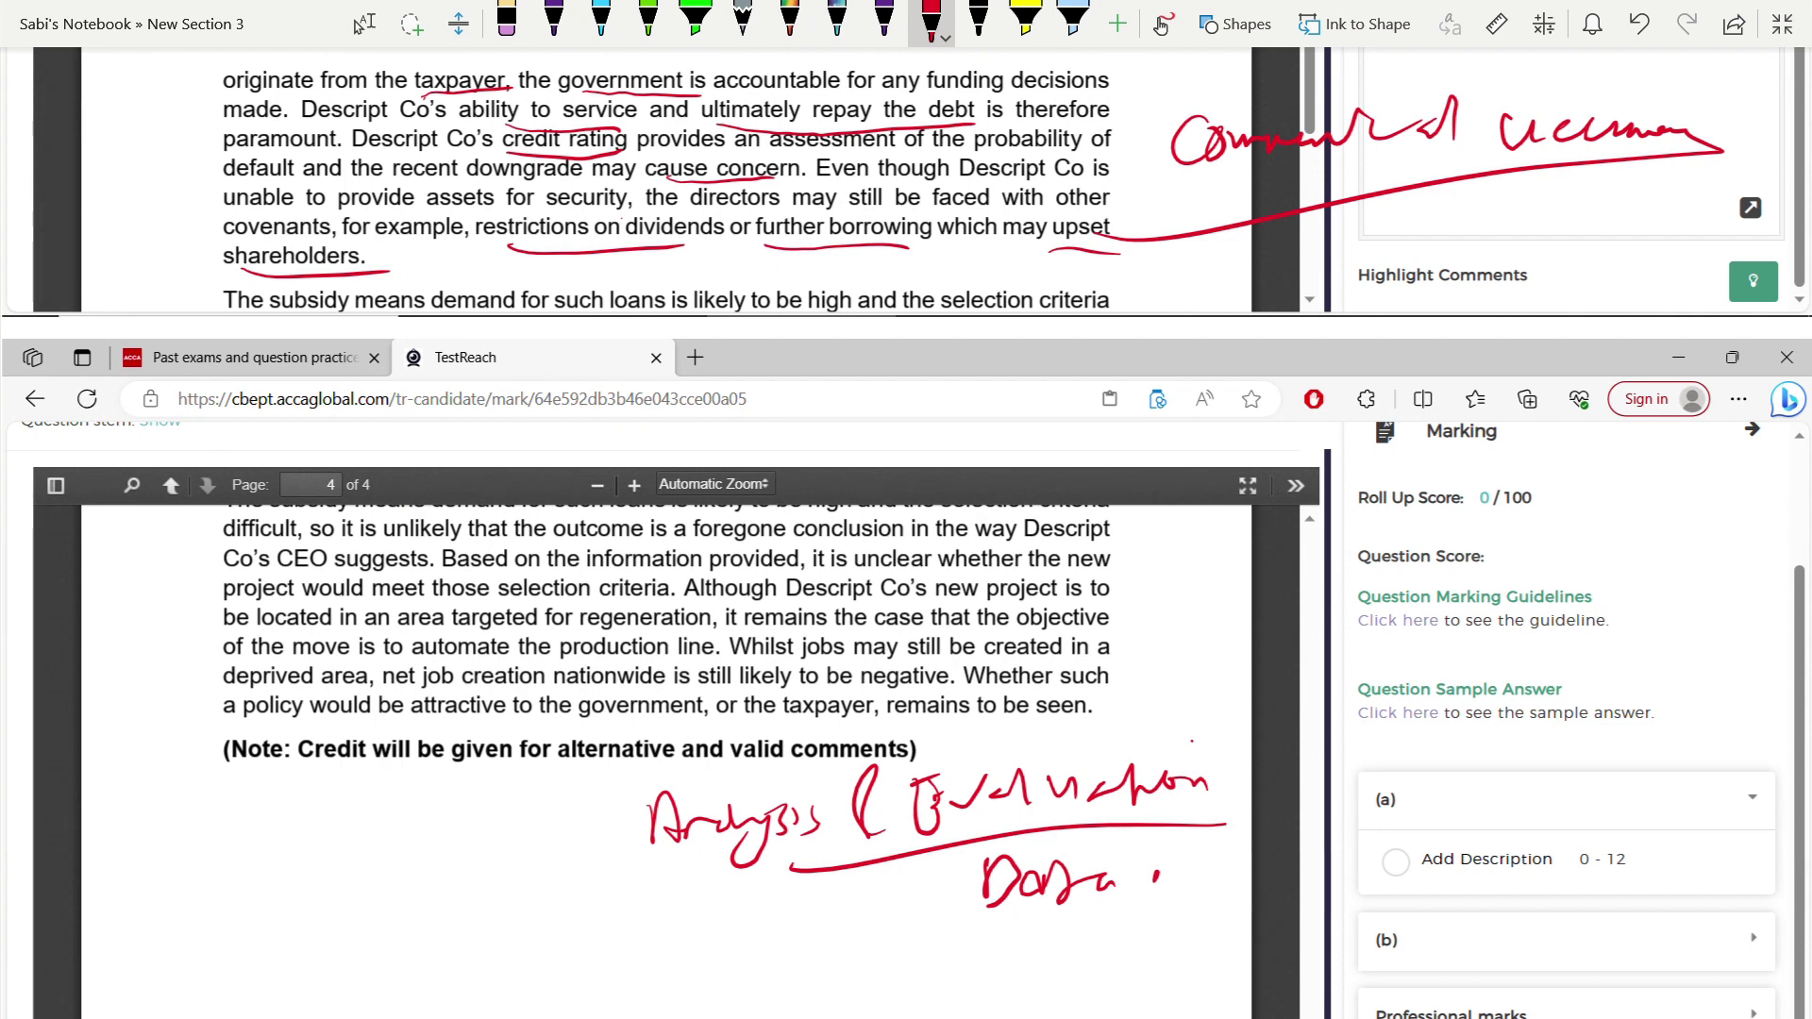
{"action": "left_click_drag", "start_coordinate": [487, 572], "coordinate": [943, 571]}
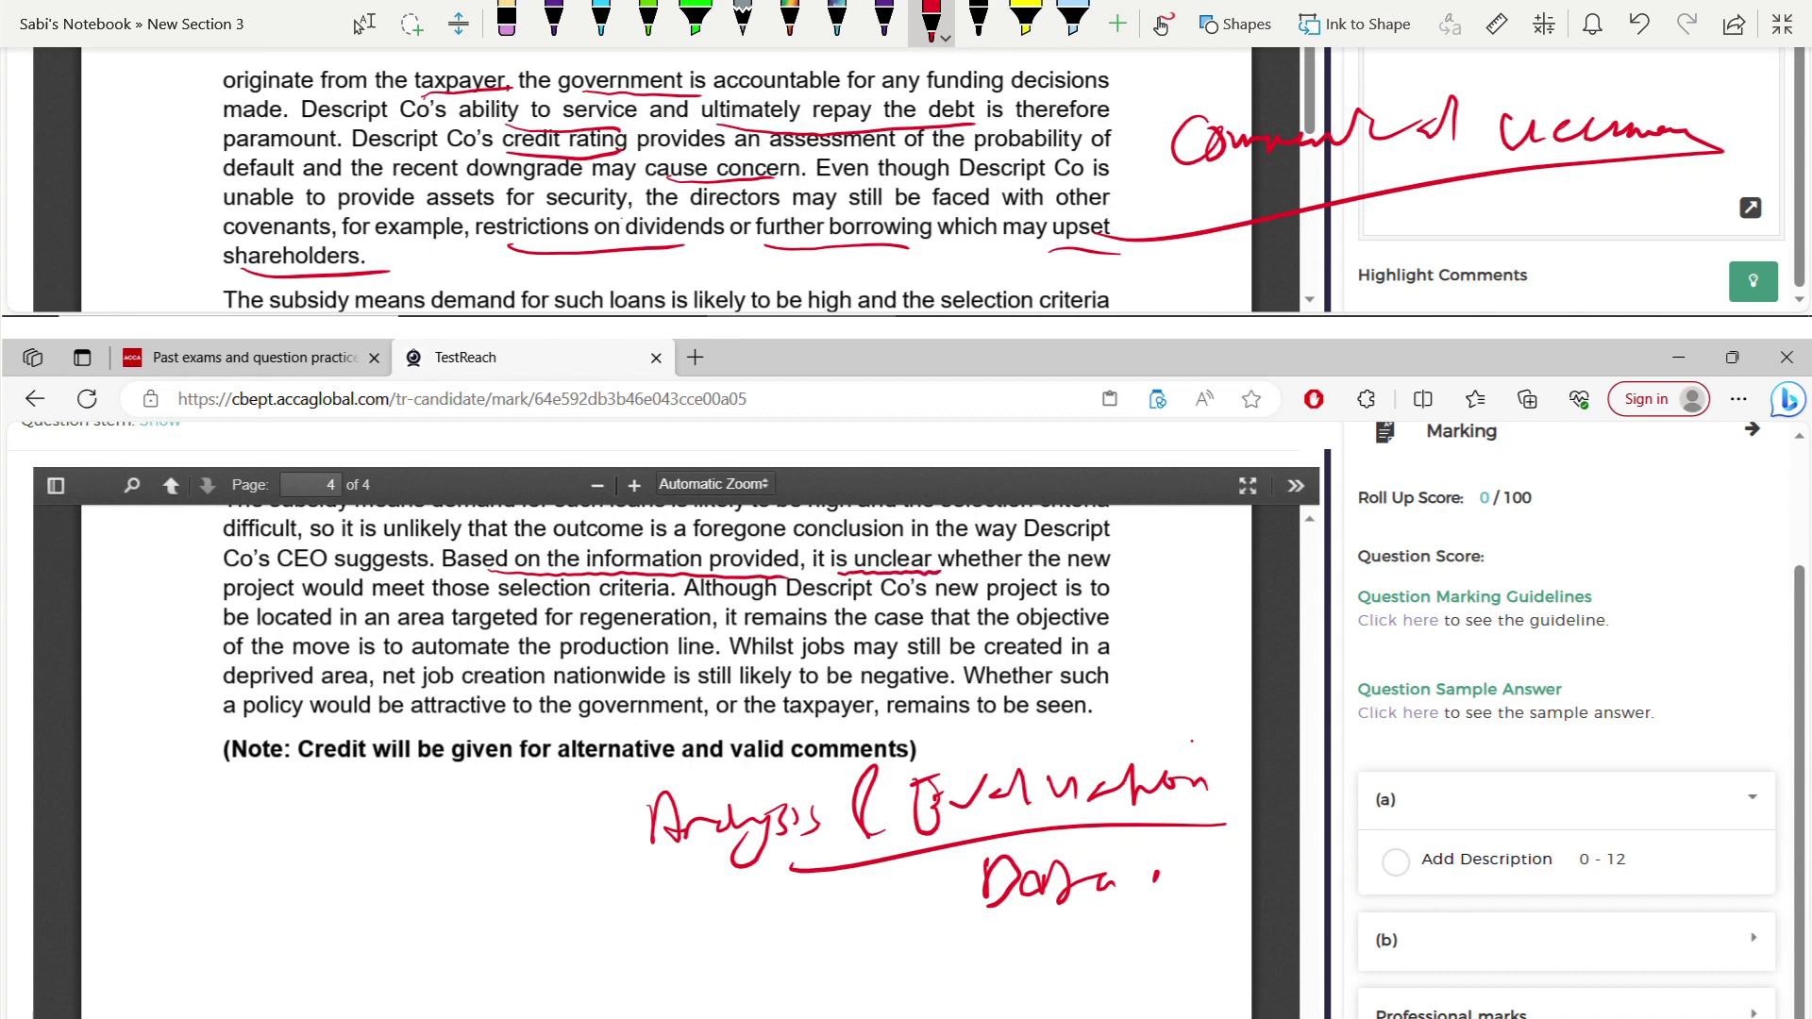
{"action": "left_click_drag", "start_coordinate": [255, 620], "coordinate": [660, 600]}
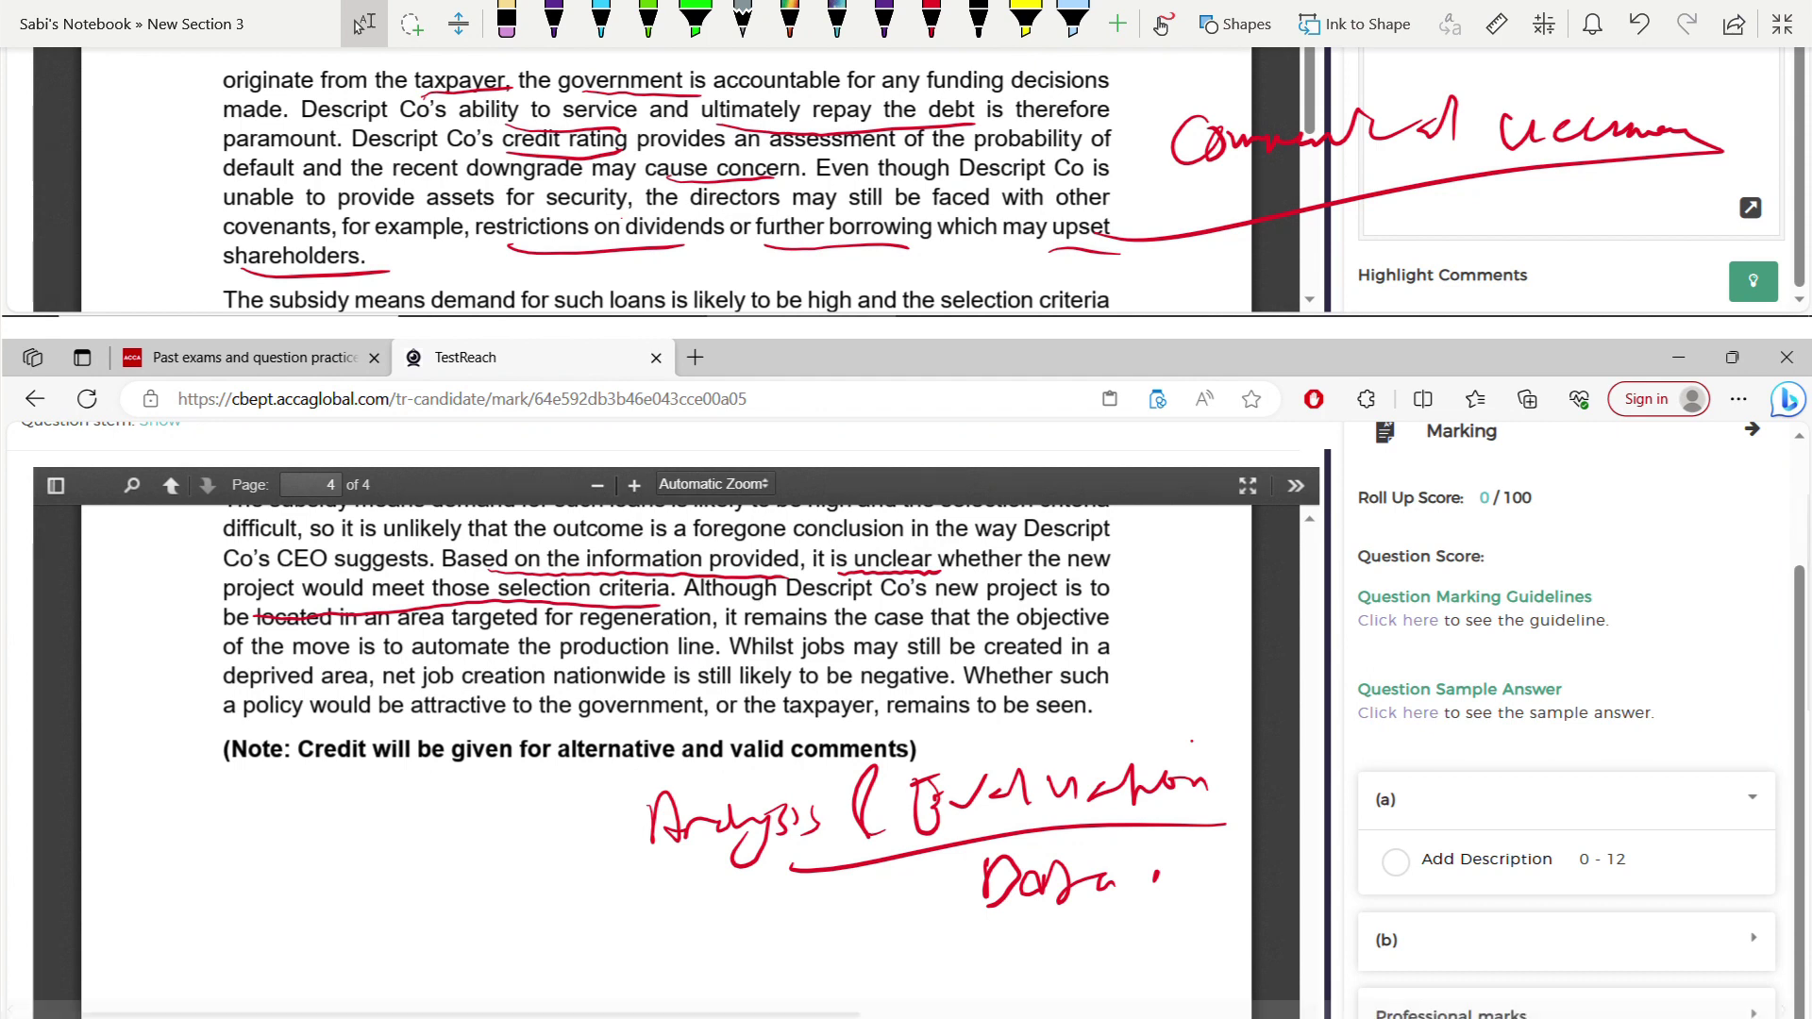
{"action": "left_click", "coordinate": [931, 19]}
{"action": "left_click_drag", "start_coordinate": [795, 785], "coordinate": [725, 911]}
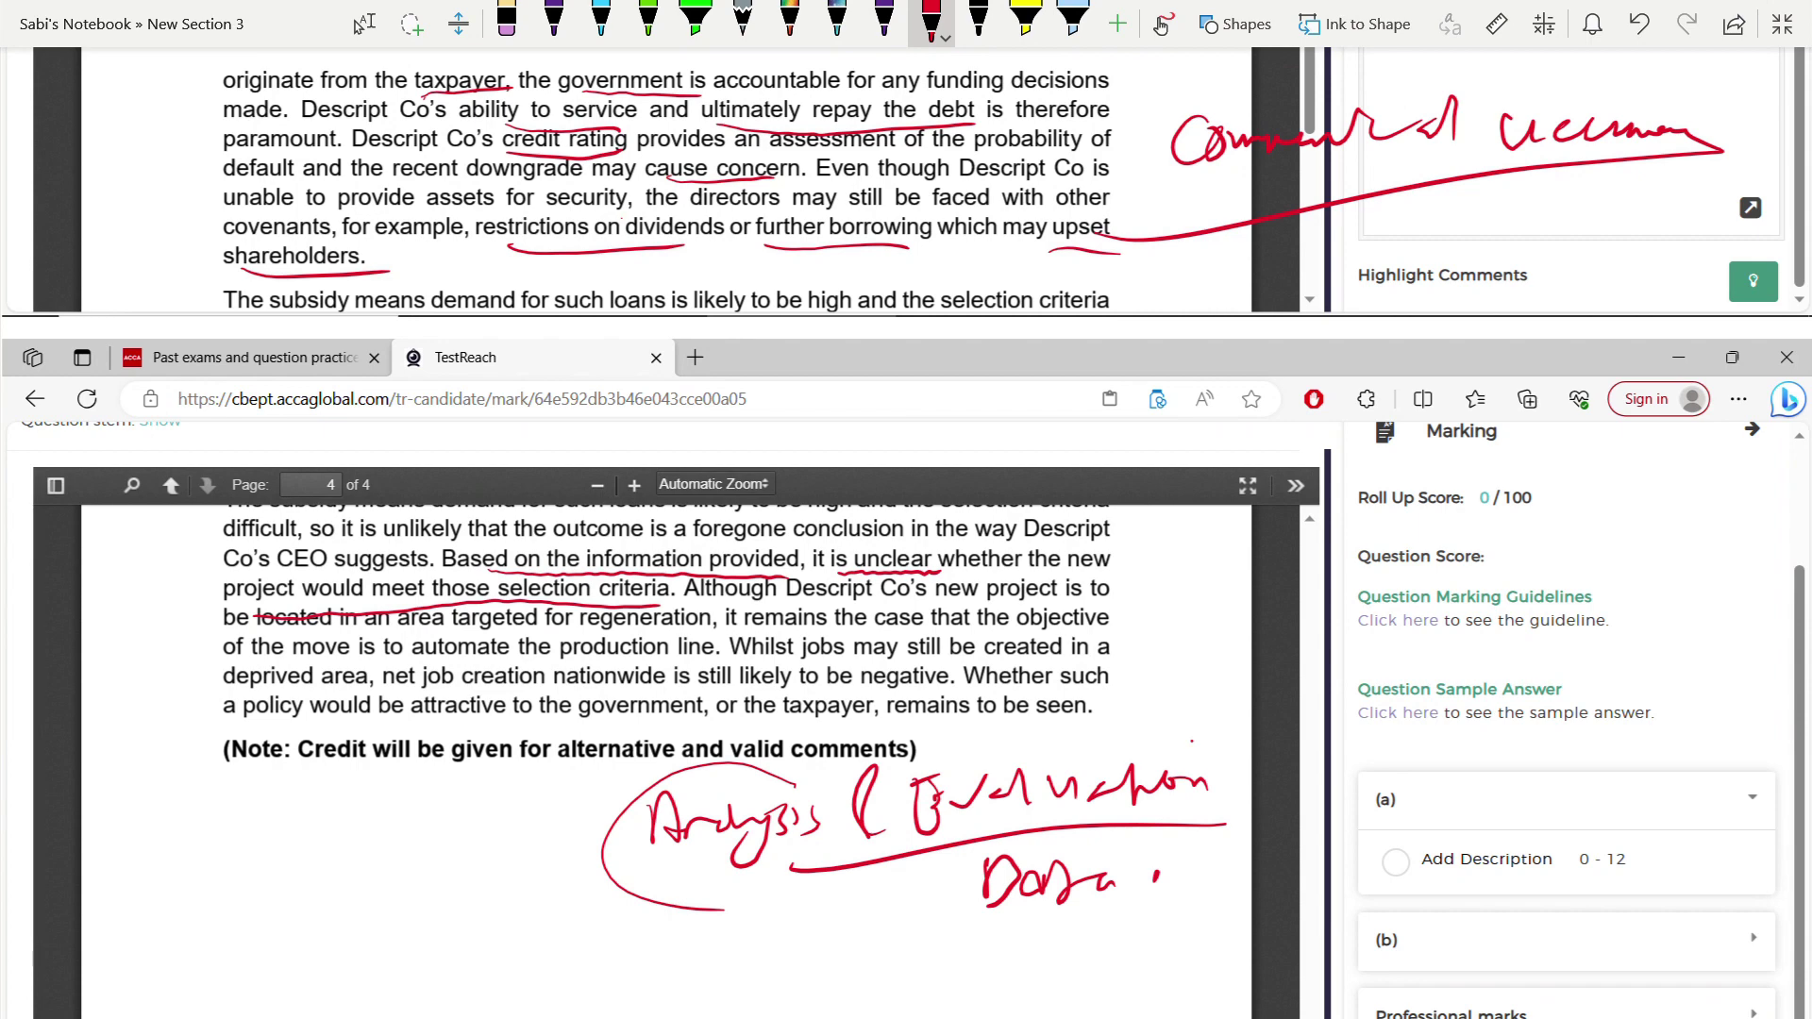
- Draw a vertical line beside the final paragraph, underline "government", "taxpayer" and "remains to", and circle "be seen"
{"action": "scroll", "coordinate": [660, 567], "scroll_direction": "down", "scroll_amount": 3}
{"action": "left_click", "coordinate": [362, 23]}
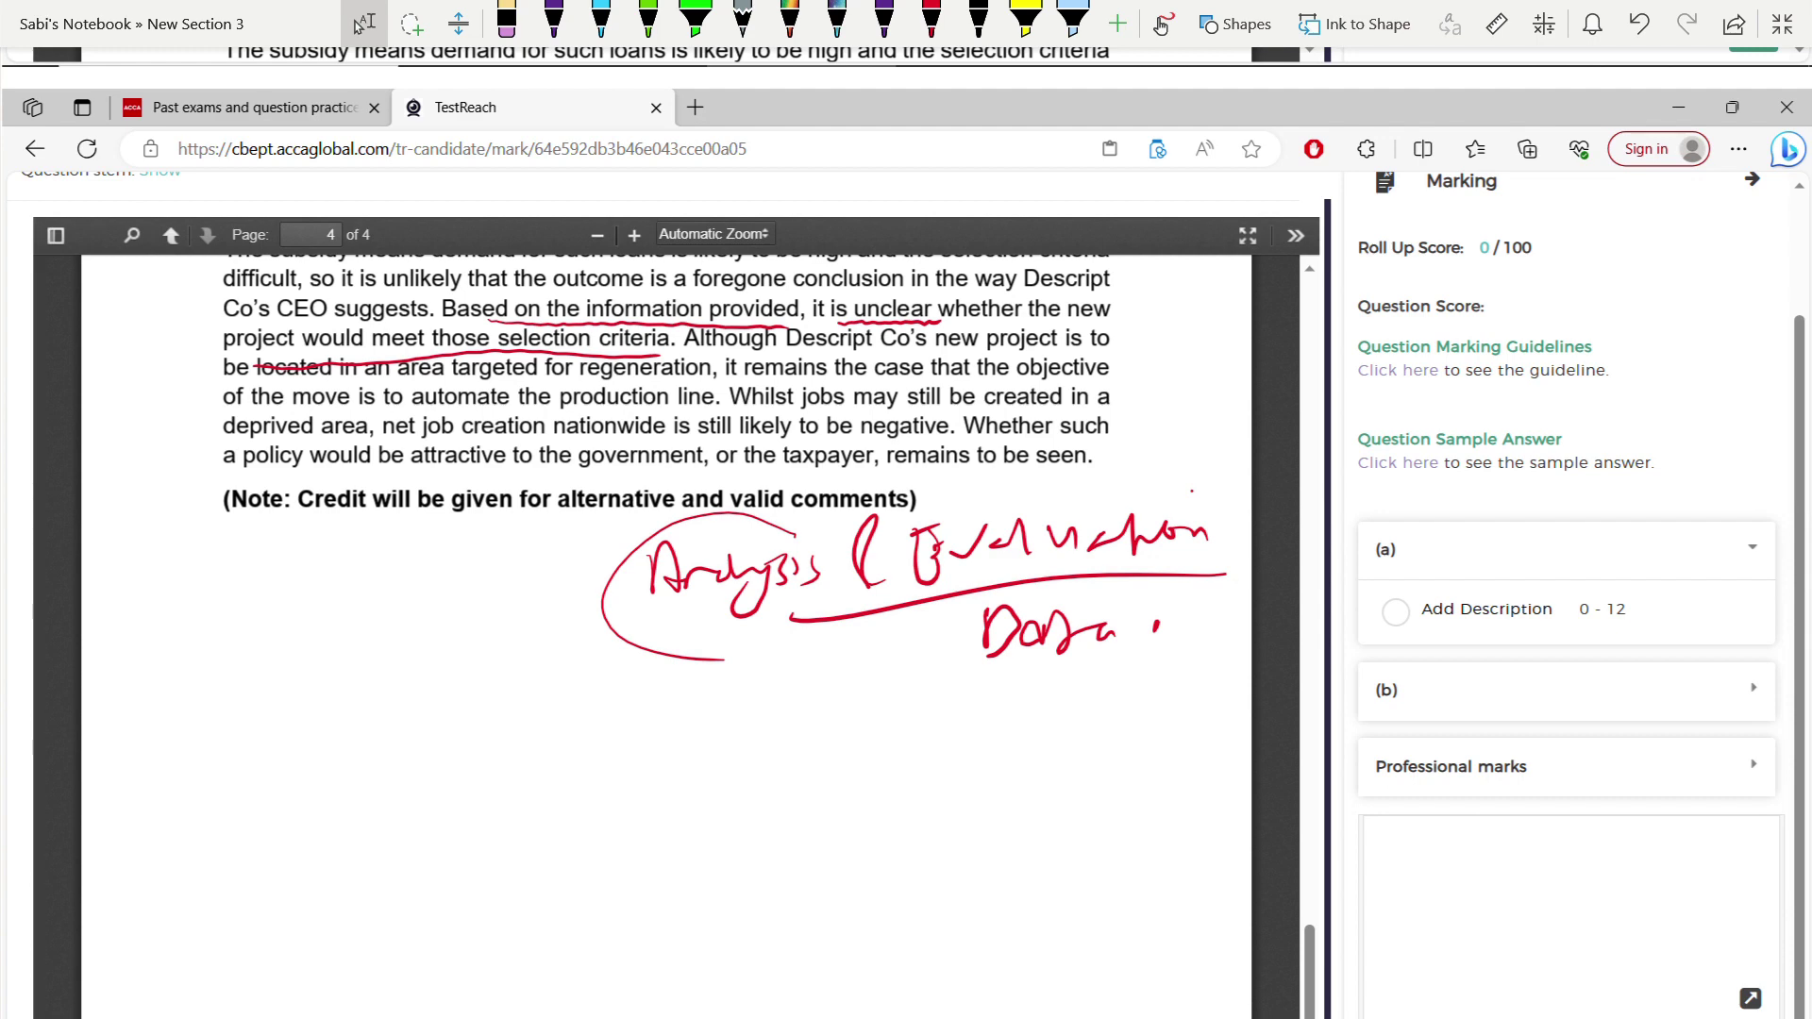
{"action": "left_click", "coordinate": [931, 19]}
{"action": "left_click", "coordinate": [720, 617]}
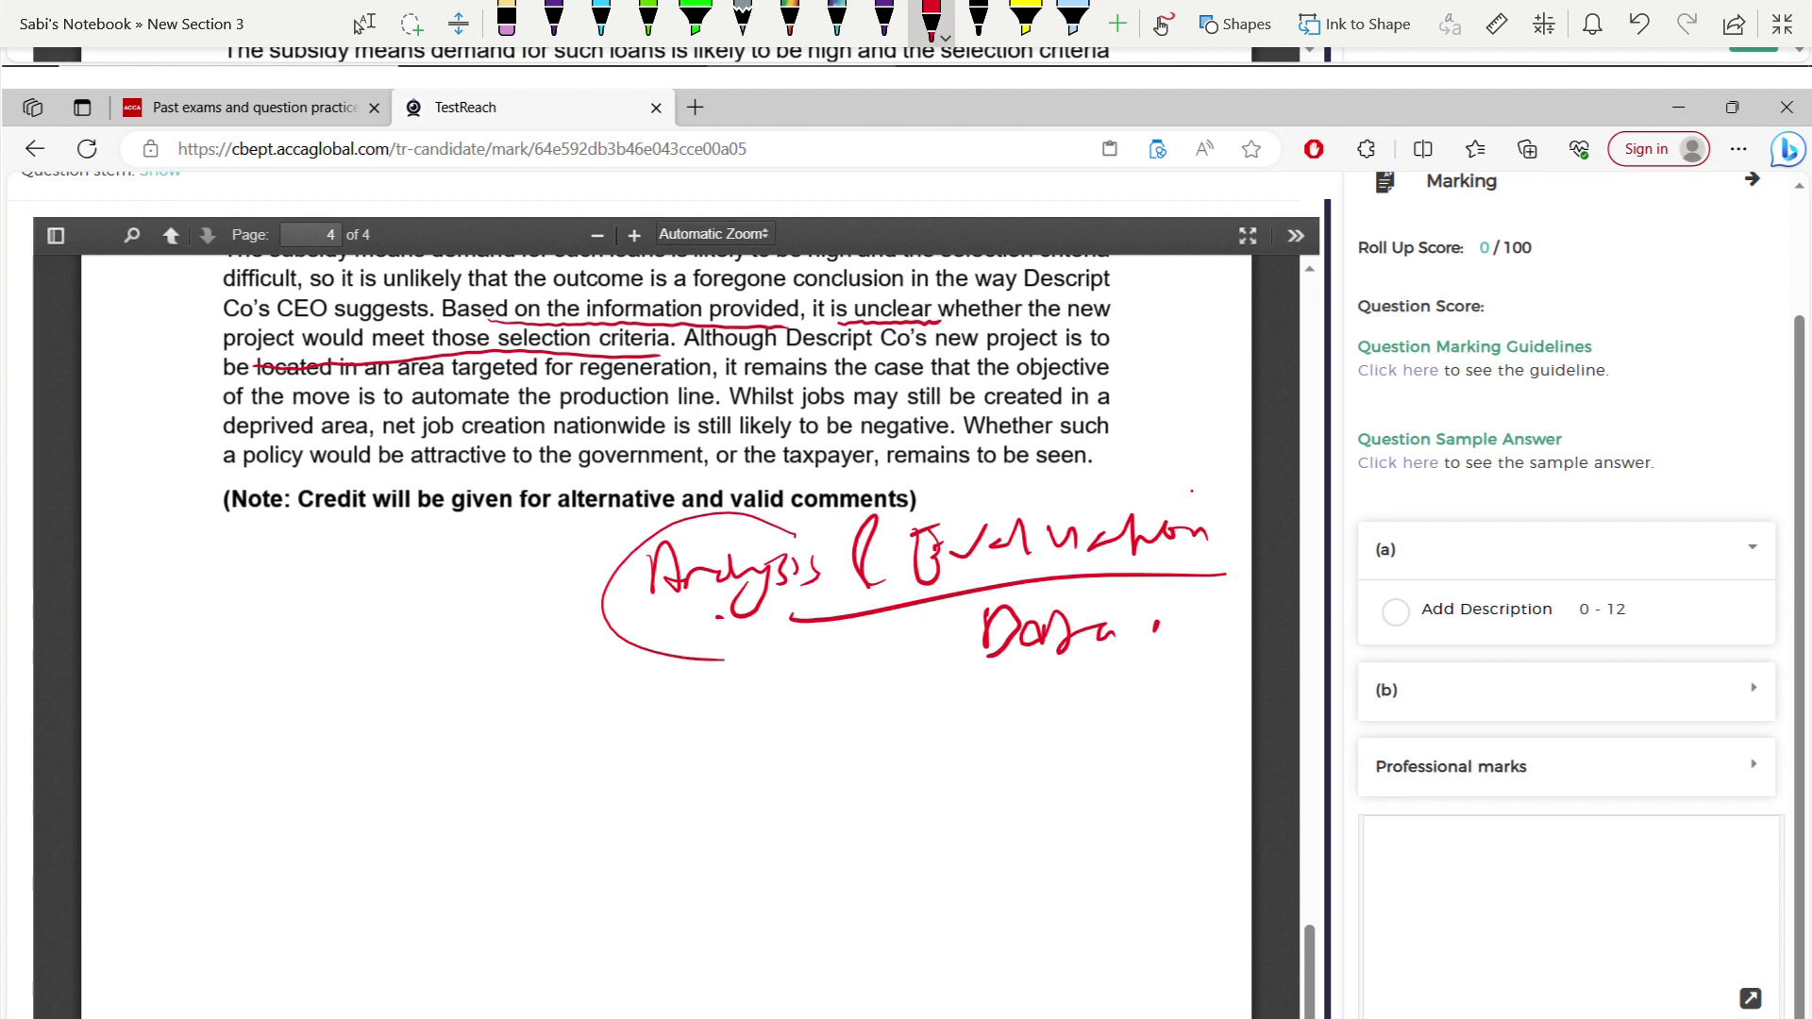
{"action": "left_click_drag", "start_coordinate": [150, 303], "coordinate": [159, 459]}
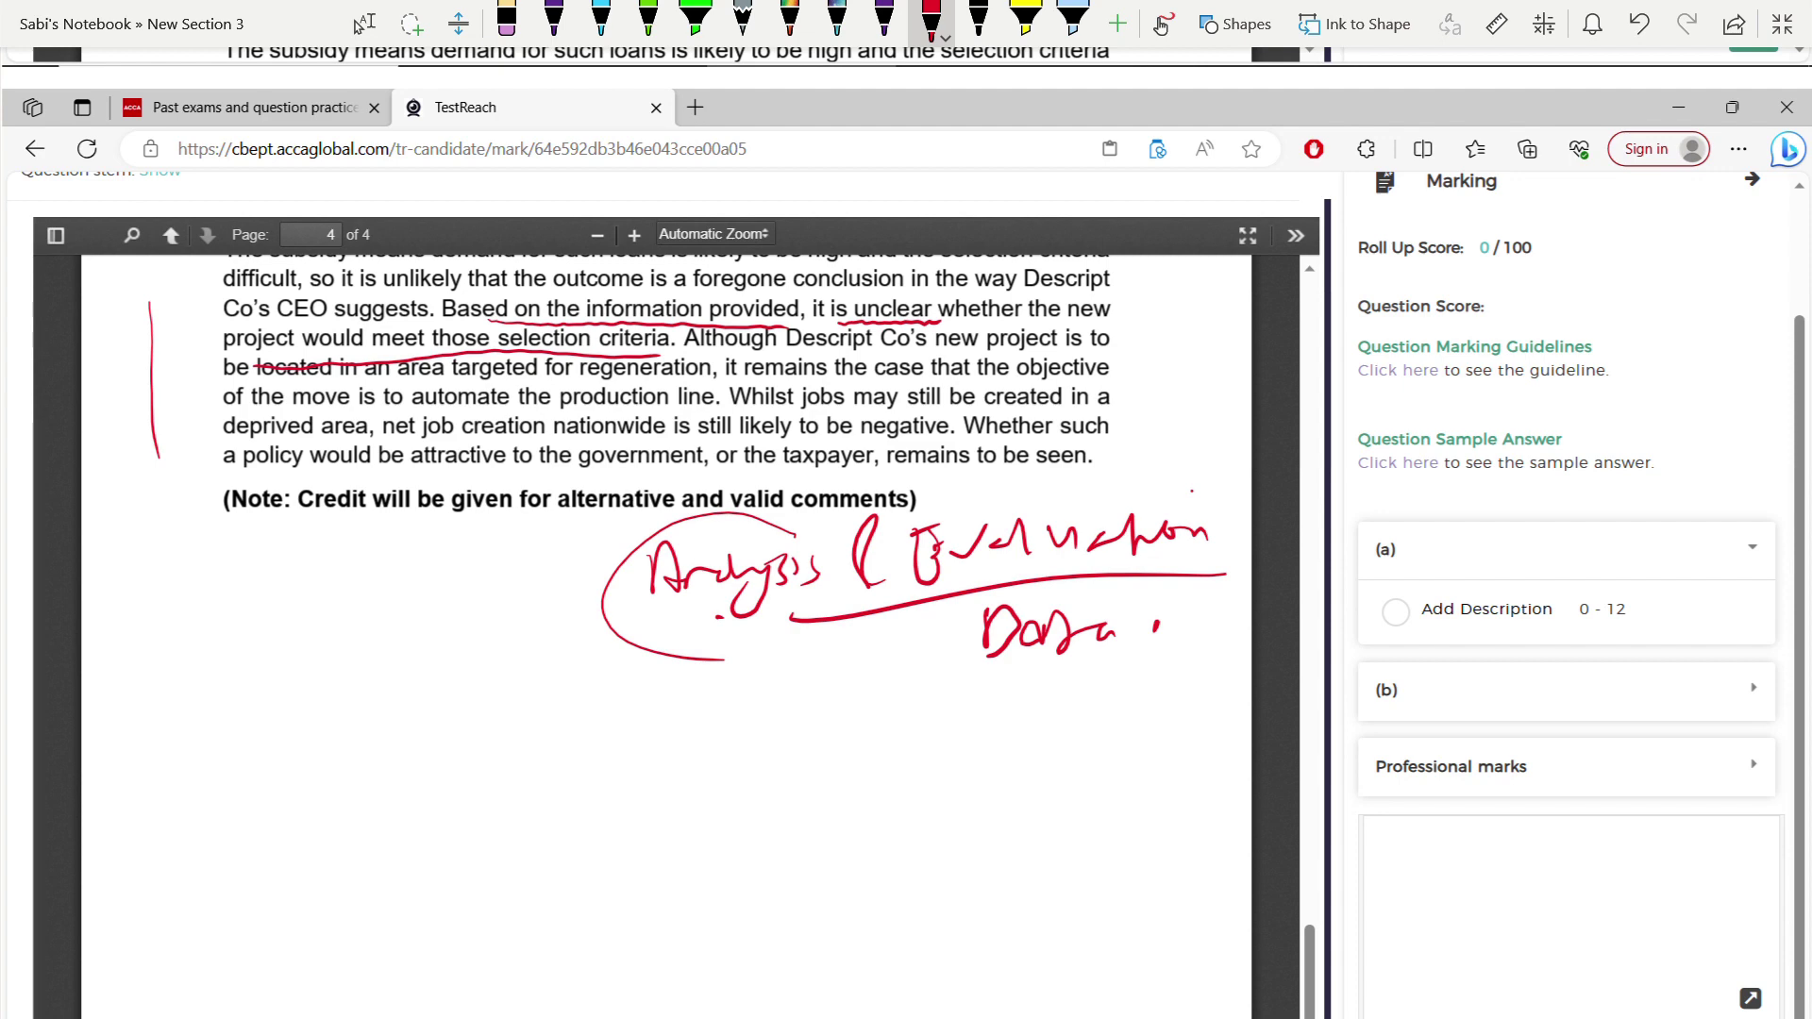
{"action": "mouse_move", "coordinate": [595, 476]}
{"action": "left_mouse_down"}
{"action": "mouse_move", "coordinate": [1101, 454]}
{"action": "mouse_move", "coordinate": [1043, 479]}
{"action": "left_mouse_up"}
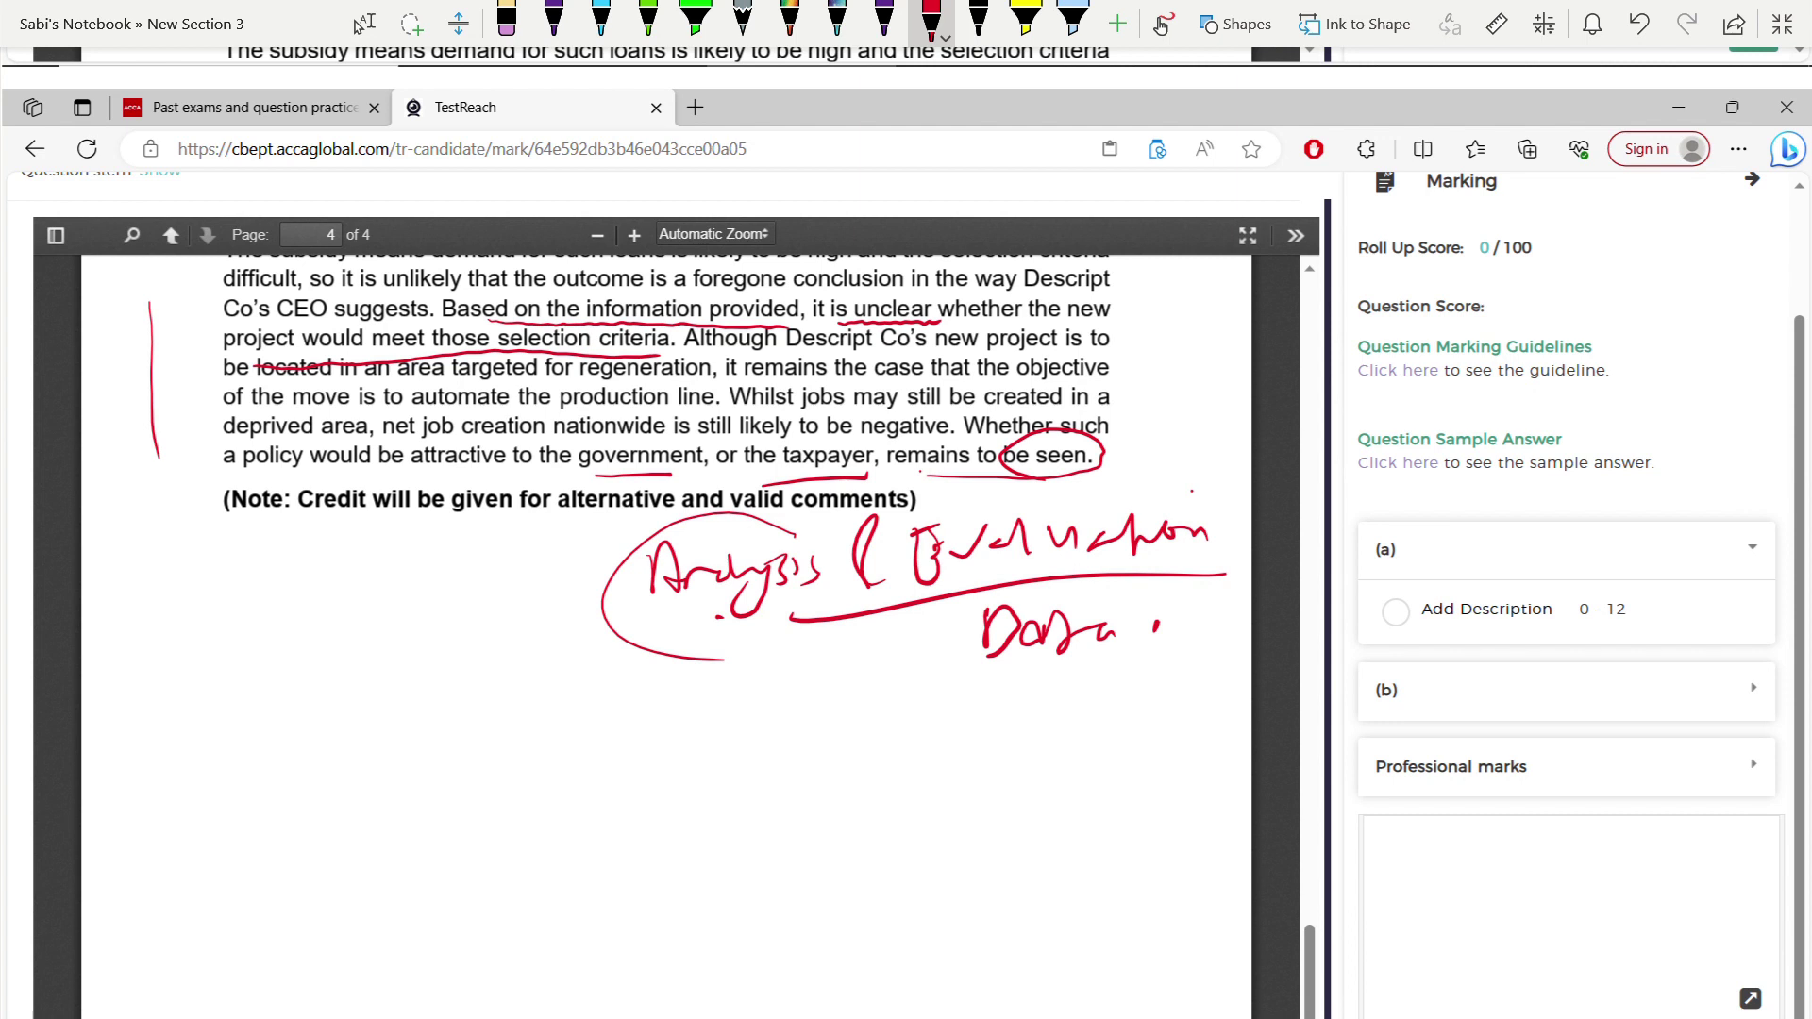
- Draw a large loop around the "Analysis & Evaluation" note and underline "alternative and valid comments" in the credit note
{"action": "mouse_move", "coordinate": [1105, 505]}
{"action": "left_mouse_down"}
{"action": "mouse_move", "coordinate": [1000, 515]}
{"action": "mouse_move", "coordinate": [944, 755]}
{"action": "mouse_move", "coordinate": [1095, 472]}
{"action": "left_mouse_up"}
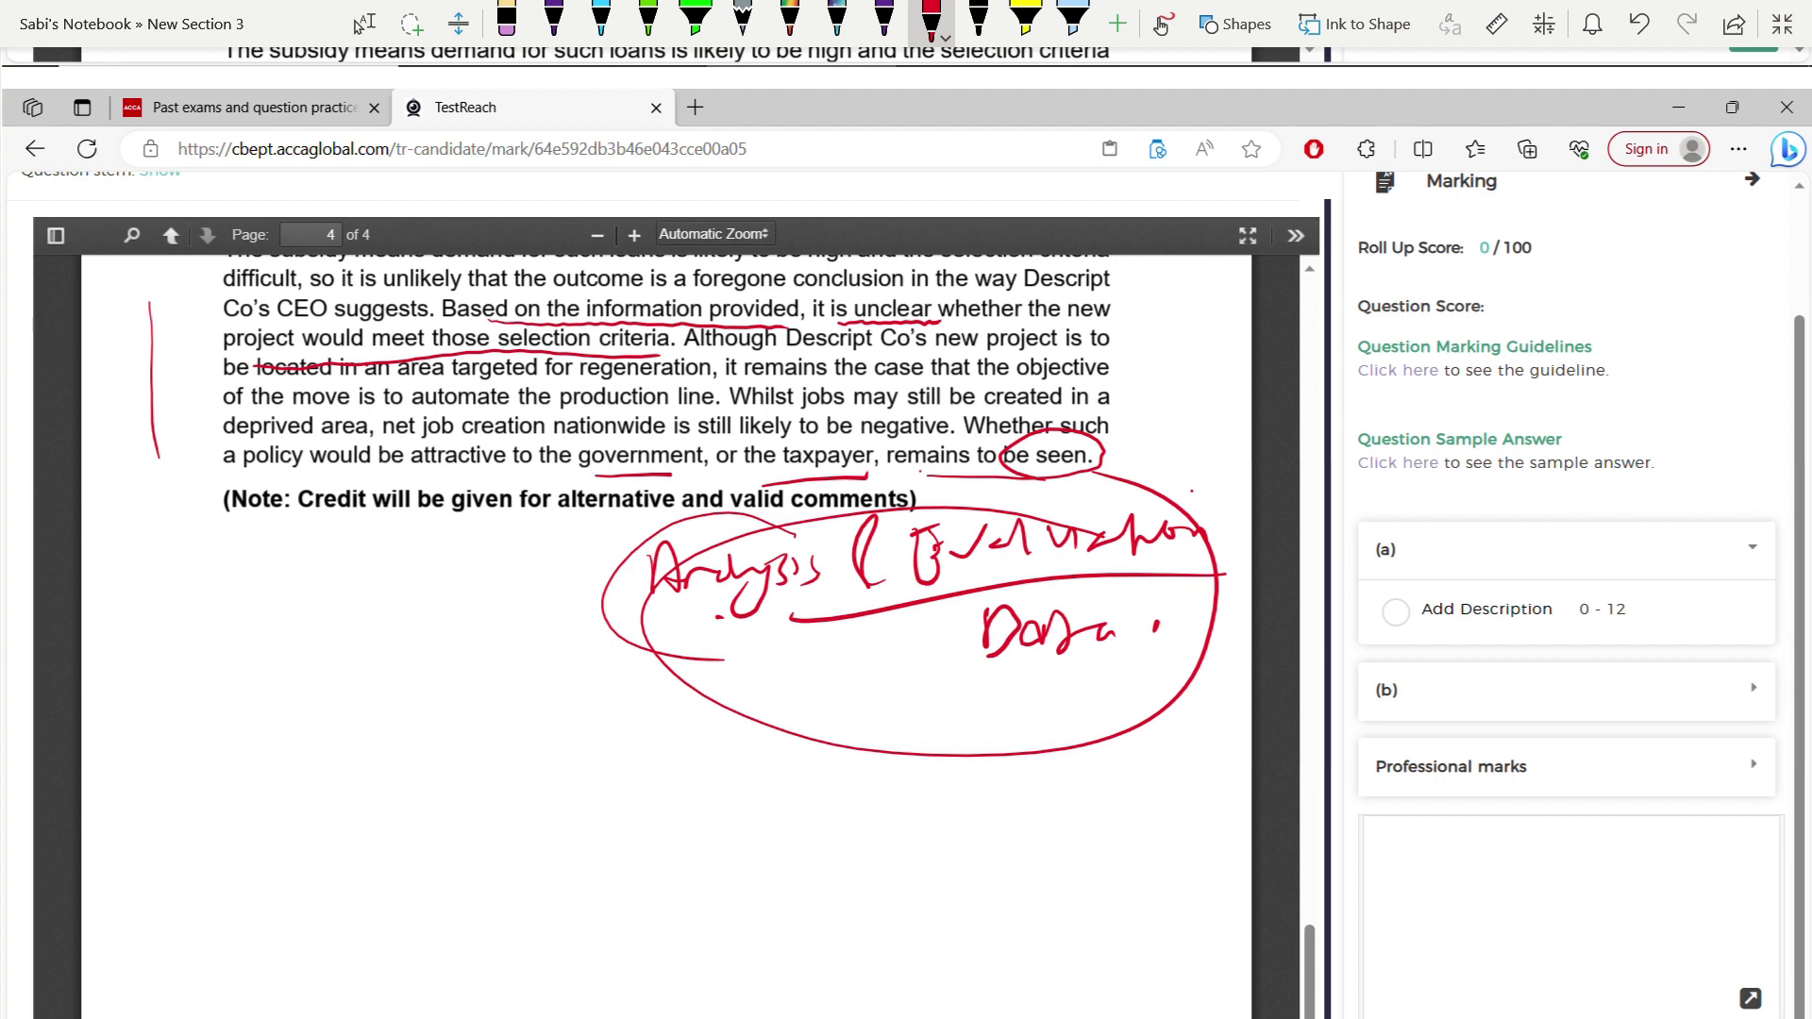
{"action": "left_click_drag", "start_coordinate": [564, 519], "coordinate": [799, 517]}
{"action": "left_click", "coordinate": [363, 23]}
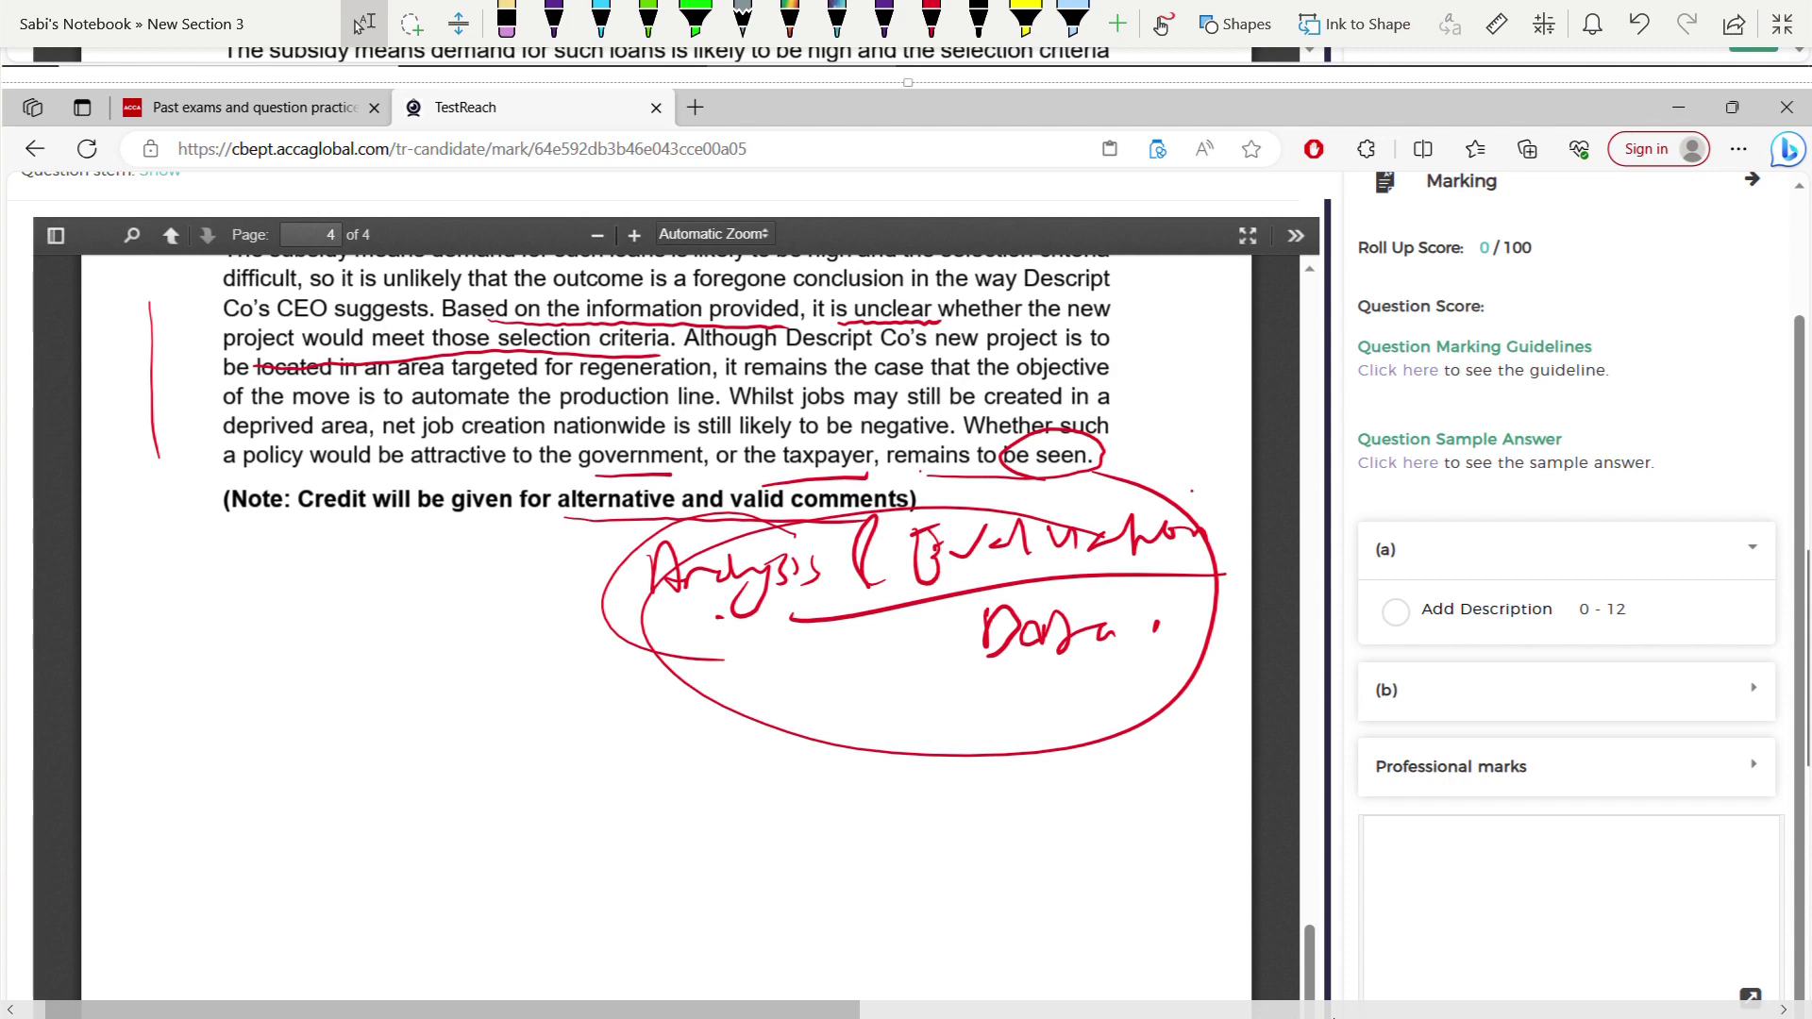